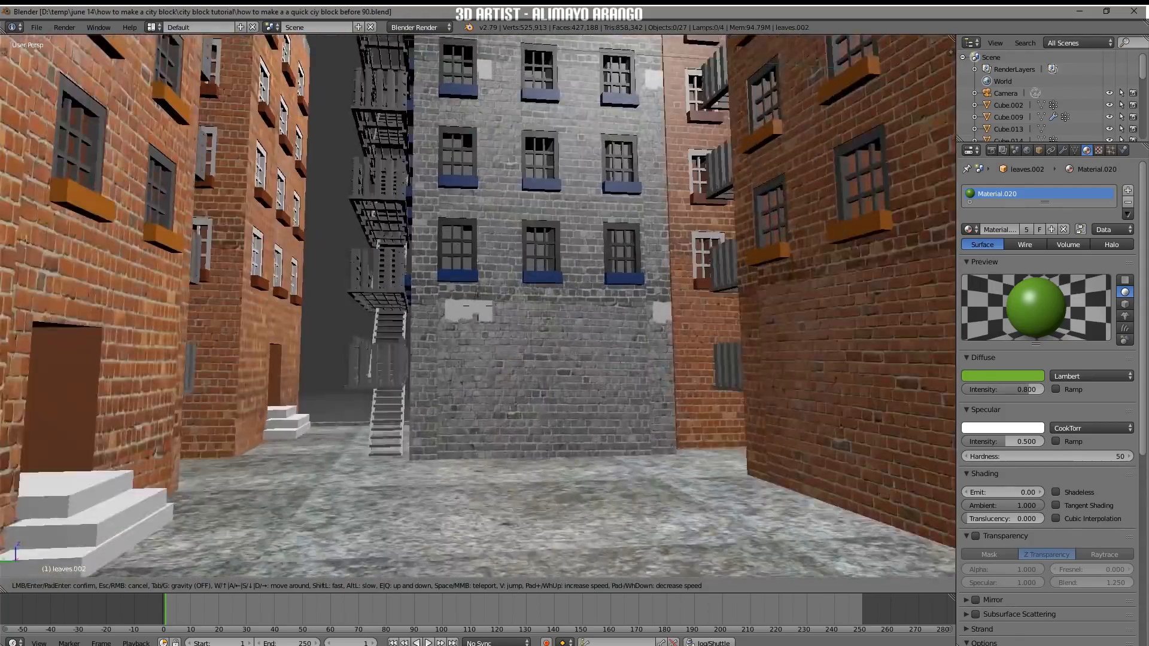
key(Return)
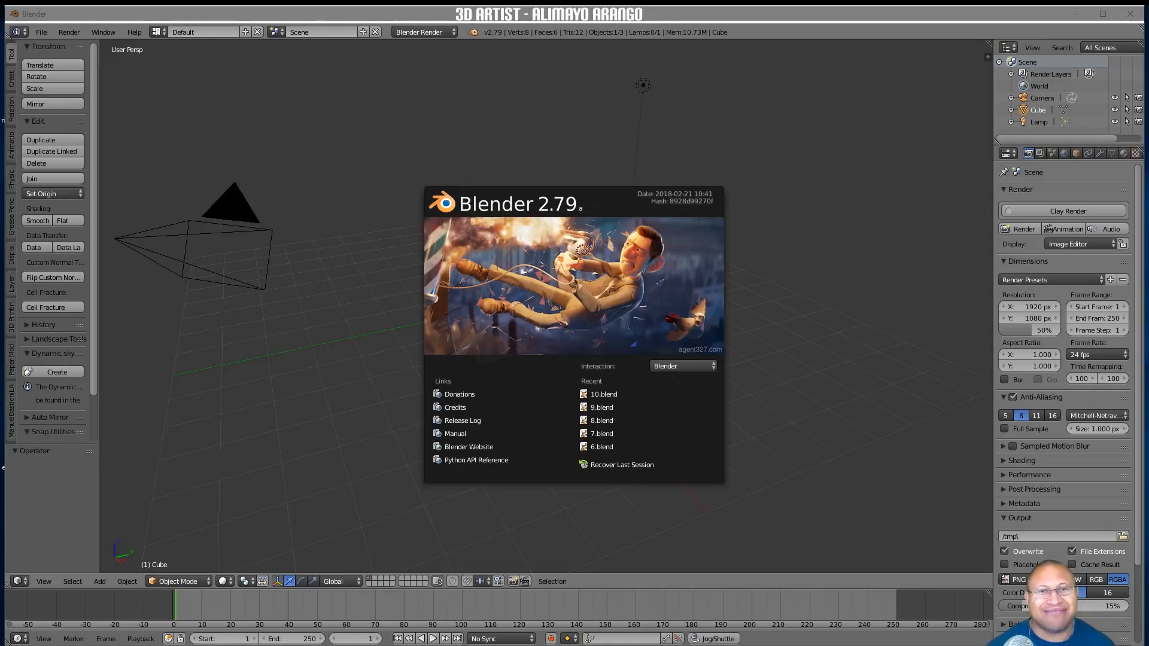
Dismiss the splash screen and check the mouse and keymap input settings in the user preferences
click(869, 497)
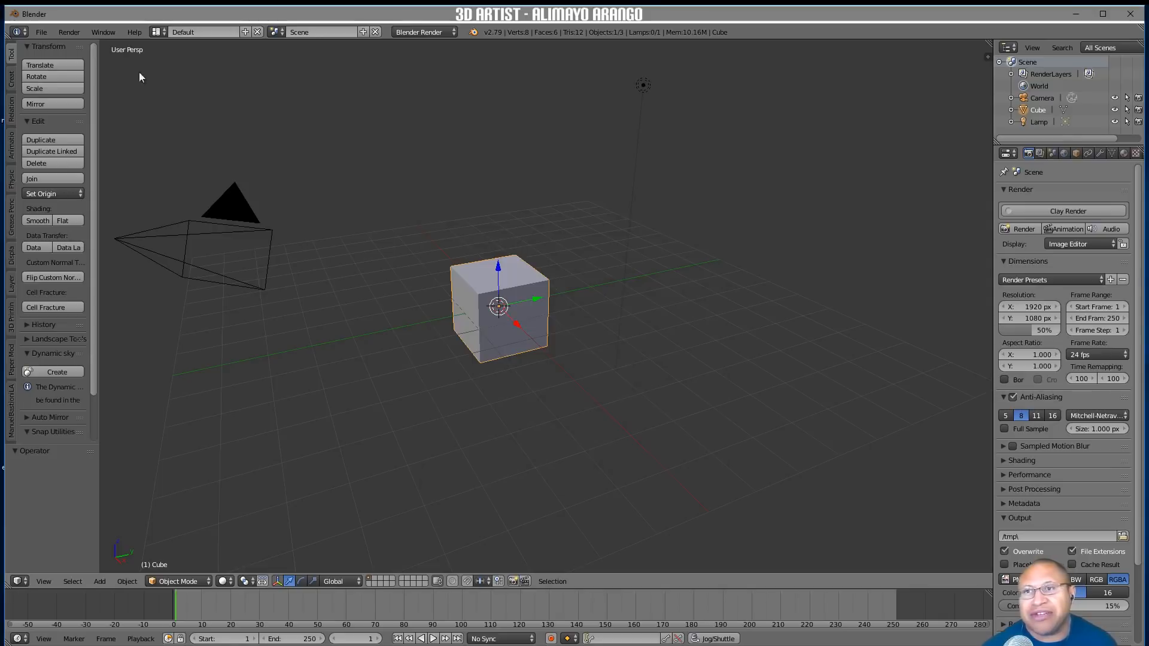
click(41, 32)
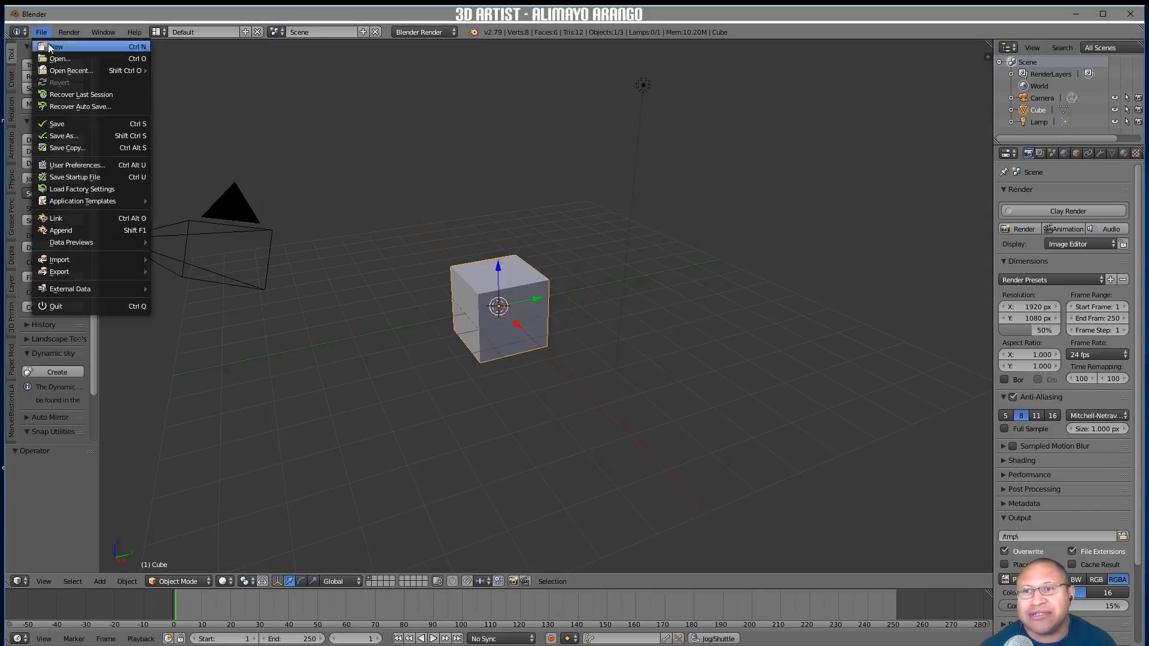
click(84, 164)
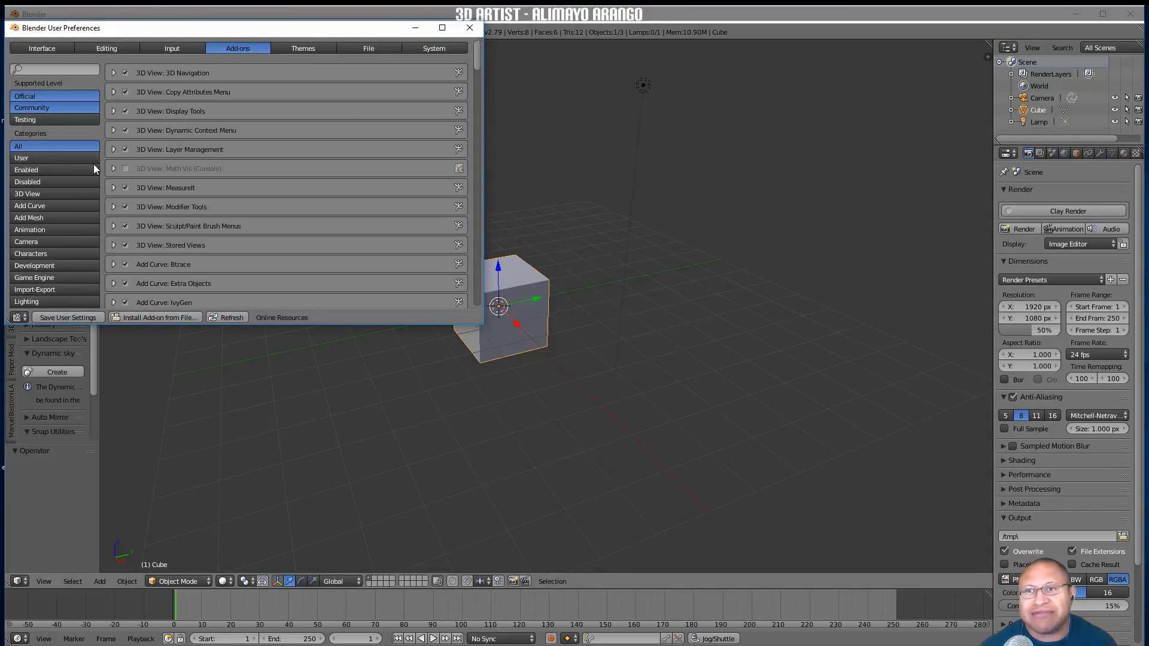
click(183, 49)
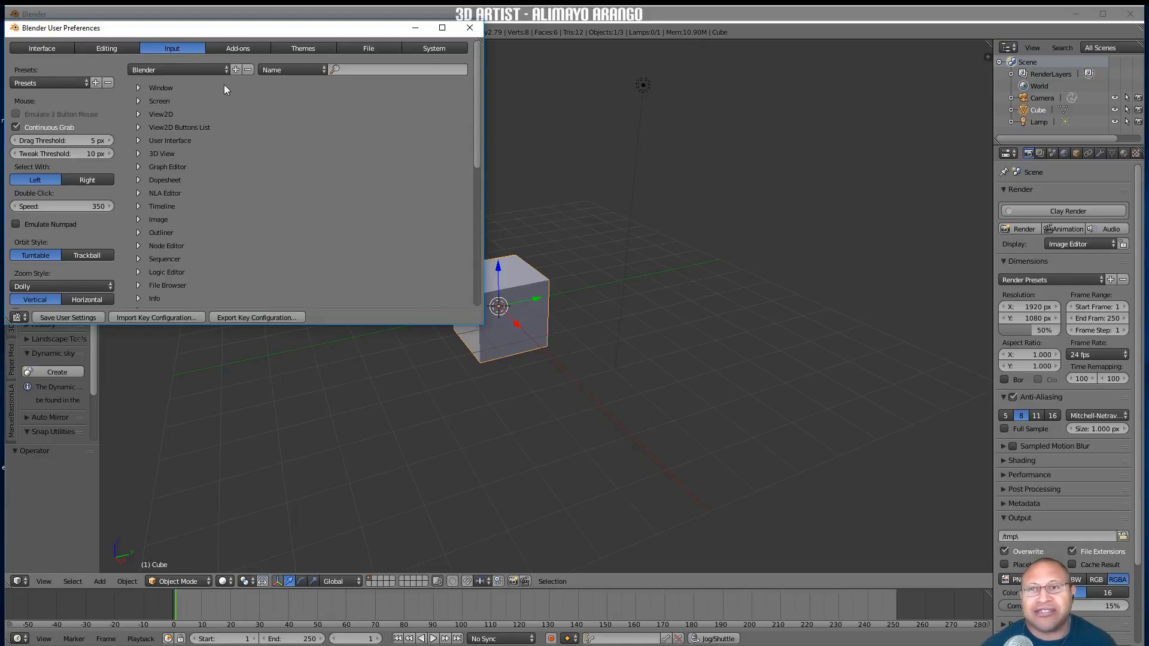
Review which add-ons are enabled, from the 3D View entries down to the Pie Menu entries, and close the preferences
click(257, 51)
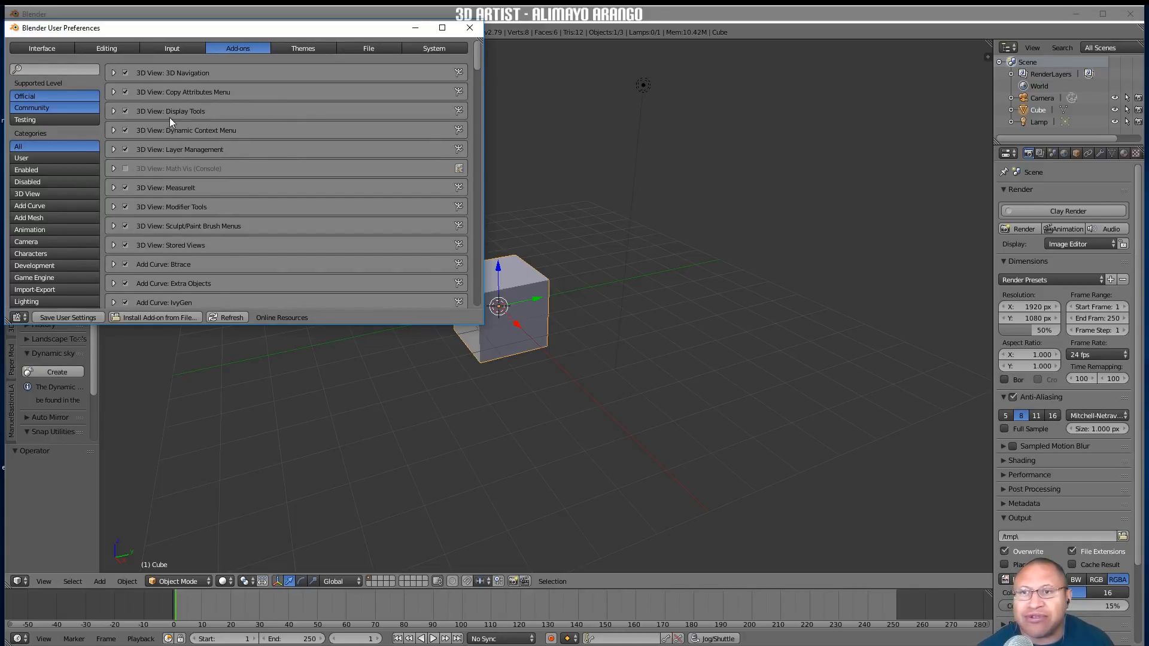
scroll(321, 160, down, 6)
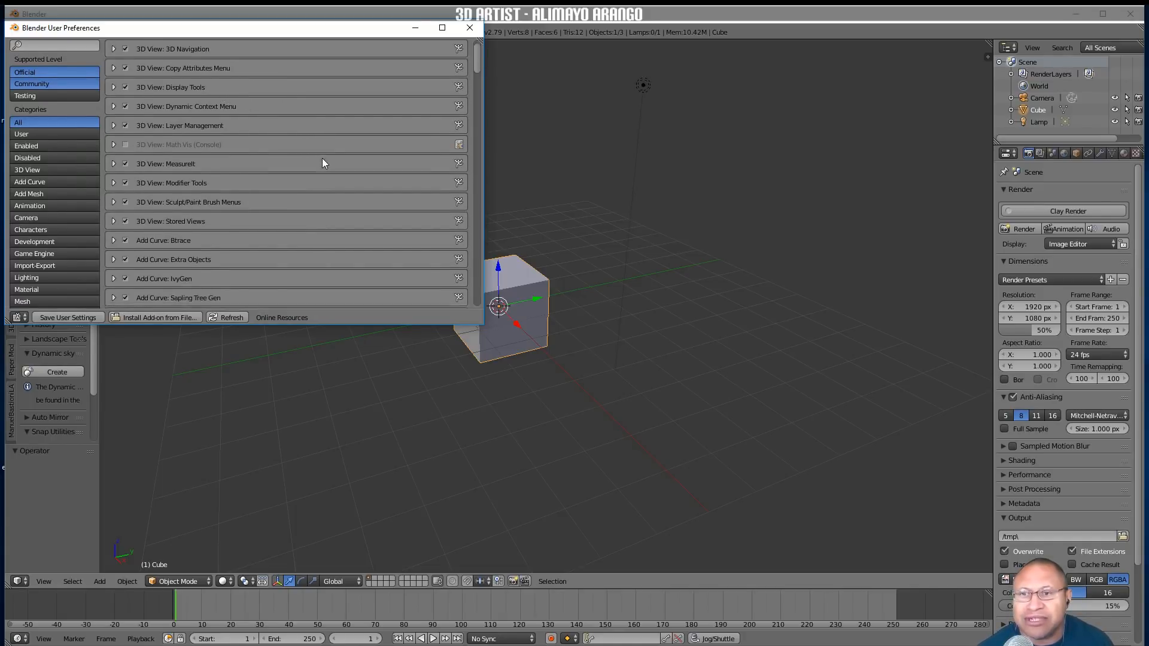
scroll(322, 158, down, 6)
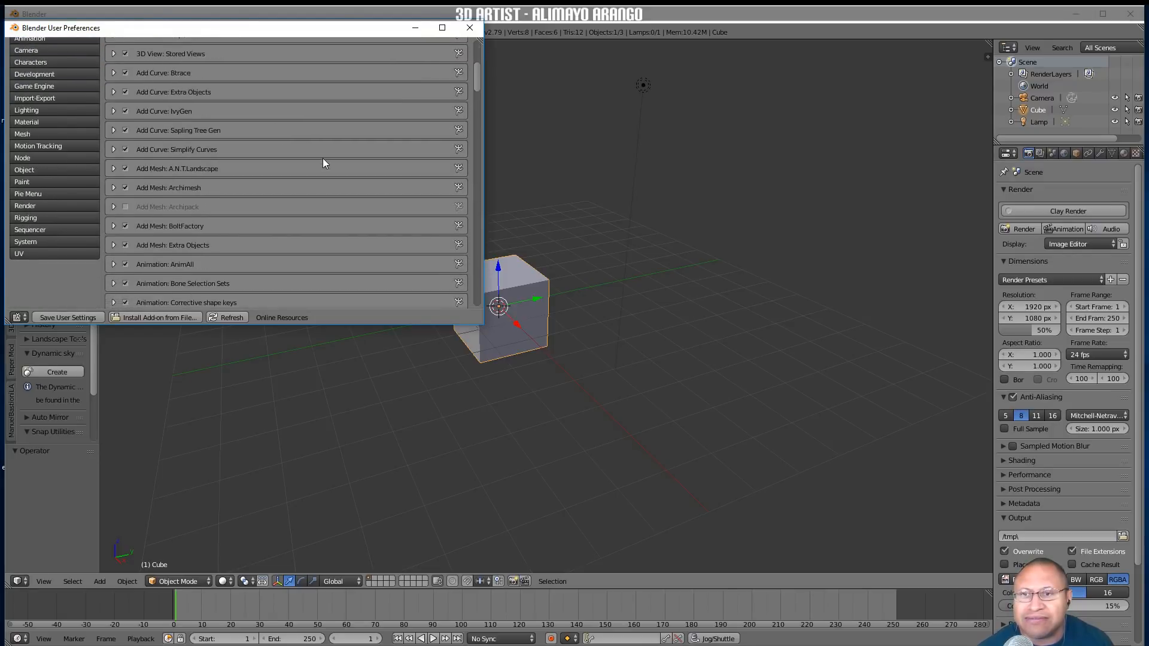
scroll(322, 158, down, 15)
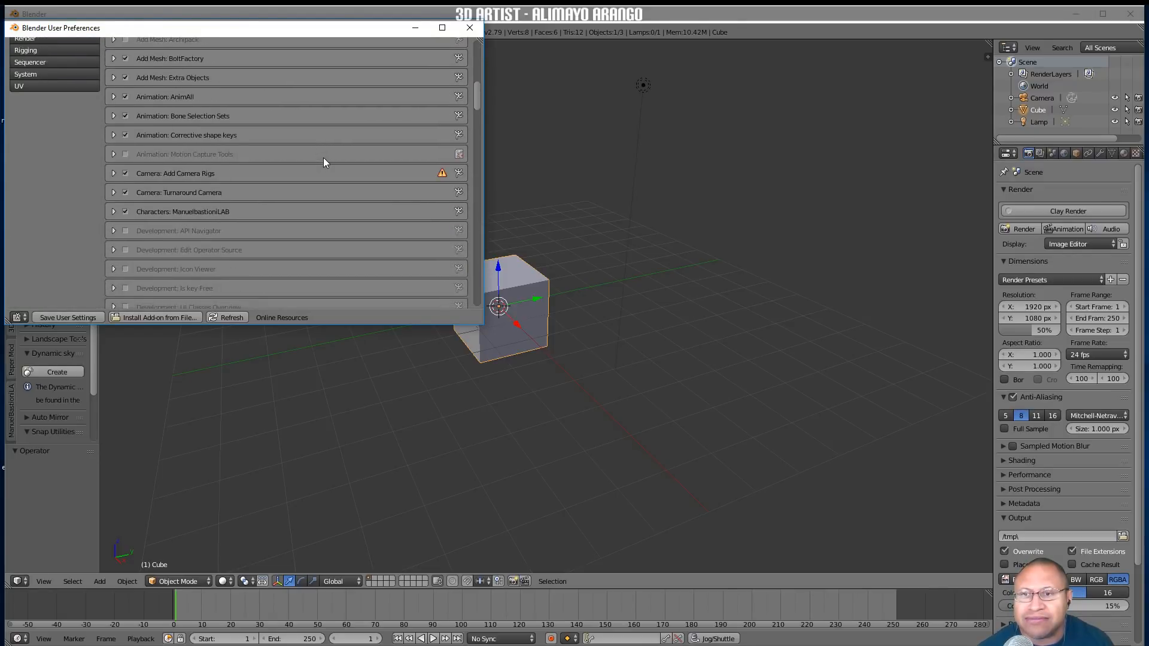
scroll(324, 159, down, 8)
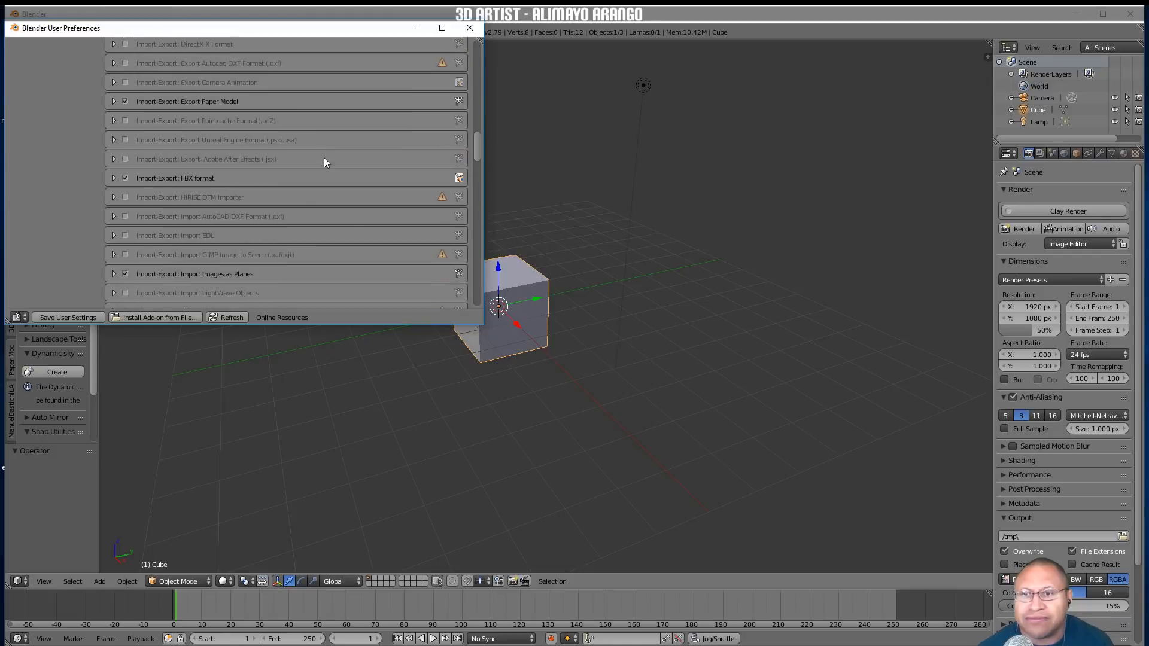
scroll(325, 161, down, 6)
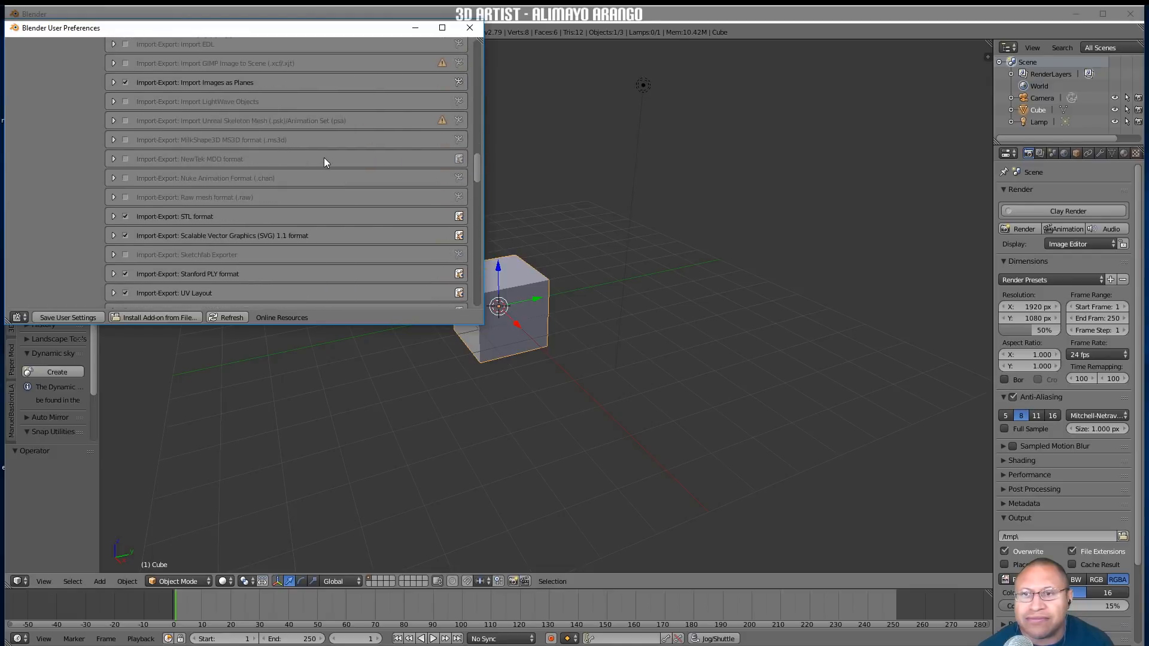
scroll(324, 159, down, 5)
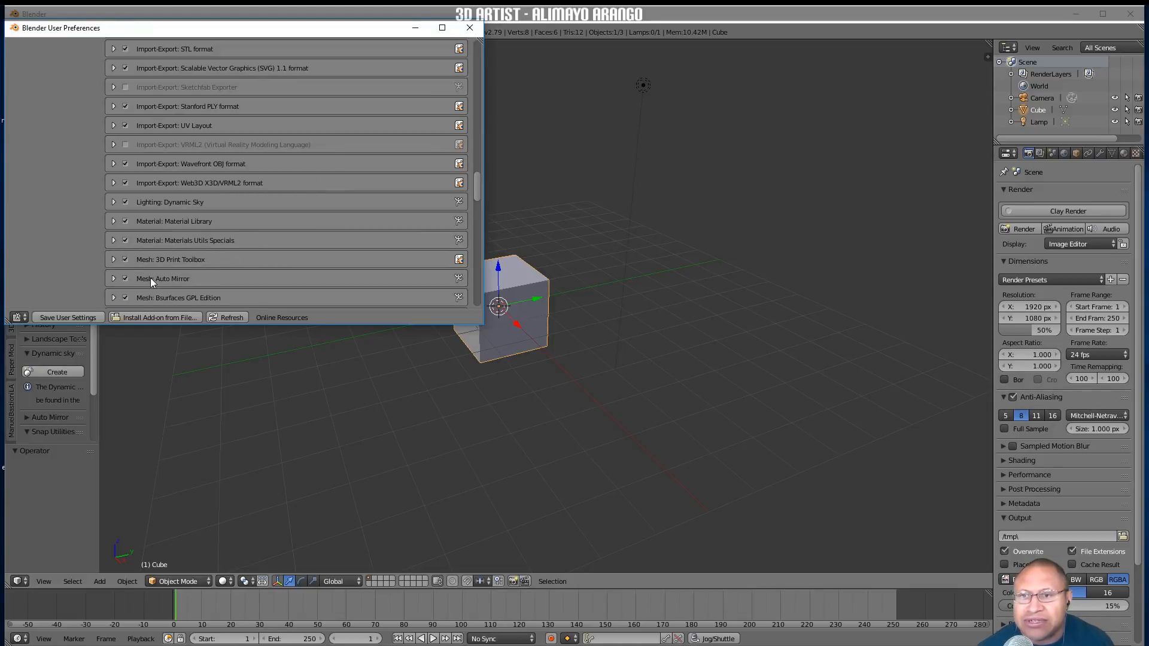
scroll(283, 259, down, 5)
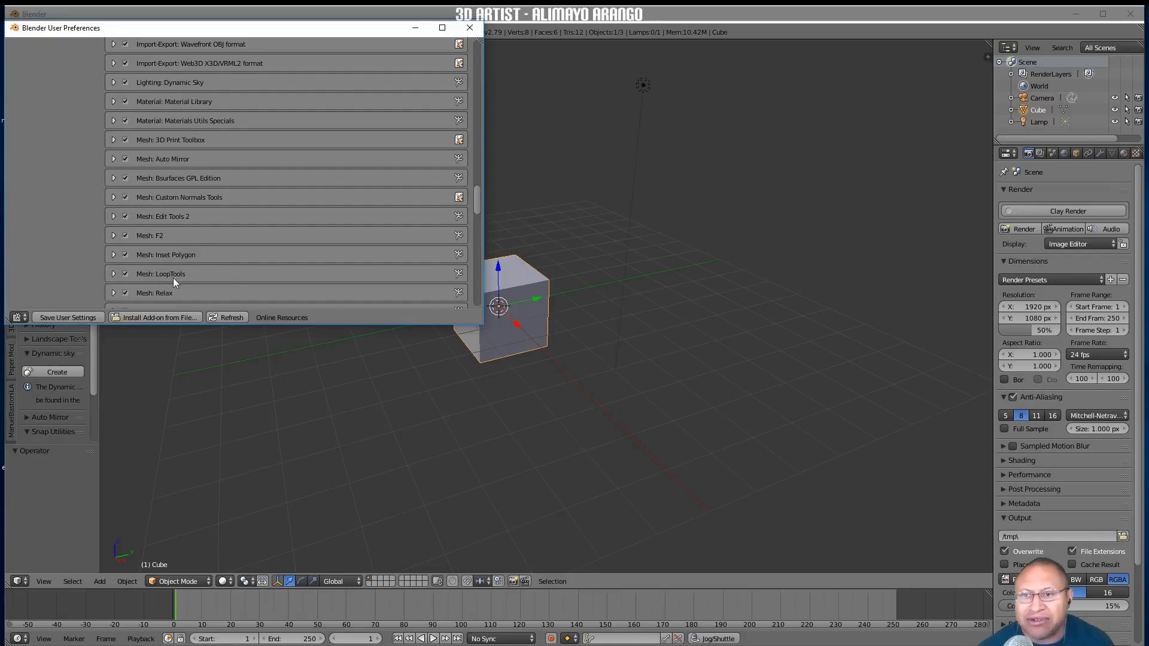
scroll(296, 252, down, 4)
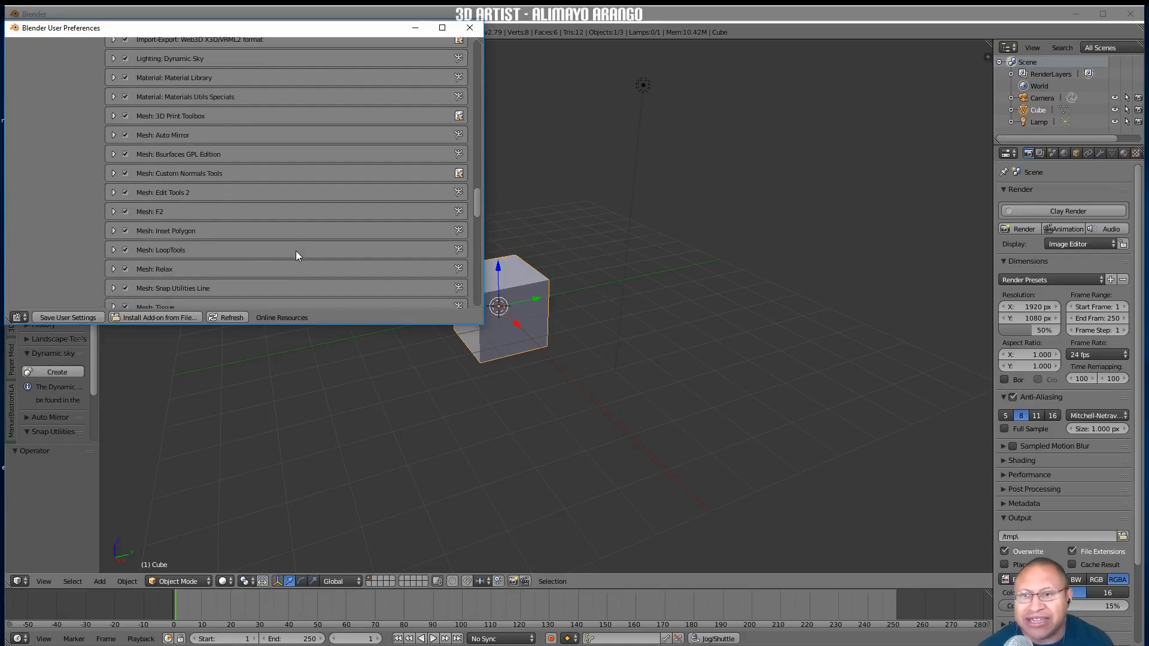
scroll(296, 249, down, 7)
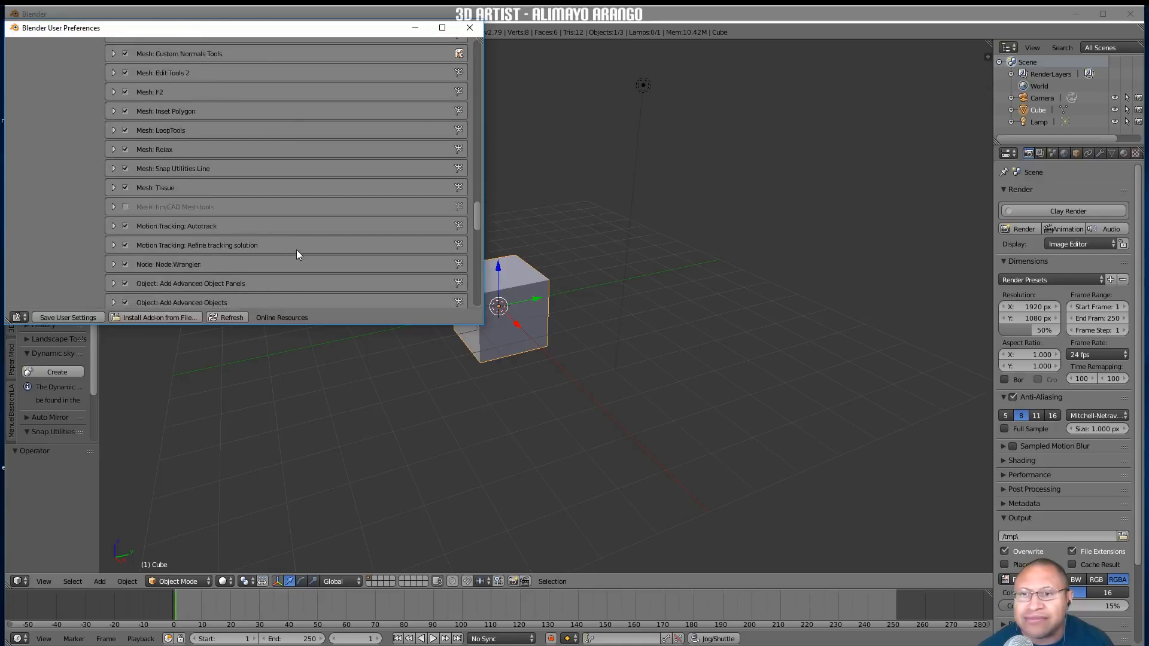
scroll(296, 249, down, 6)
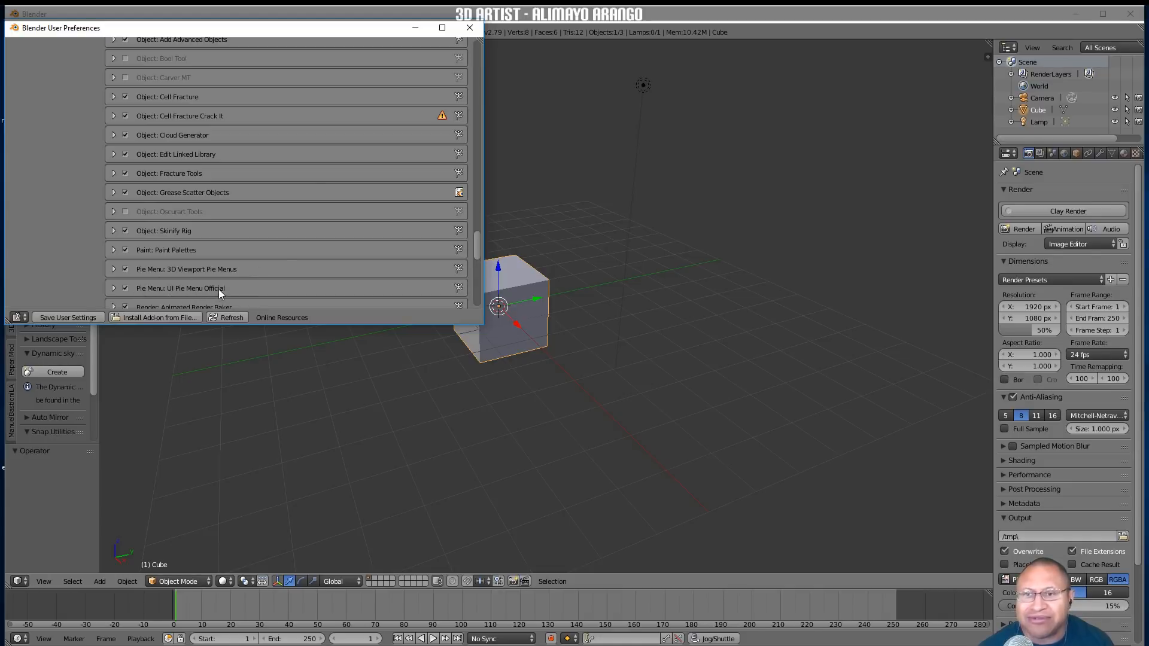
click(470, 28)
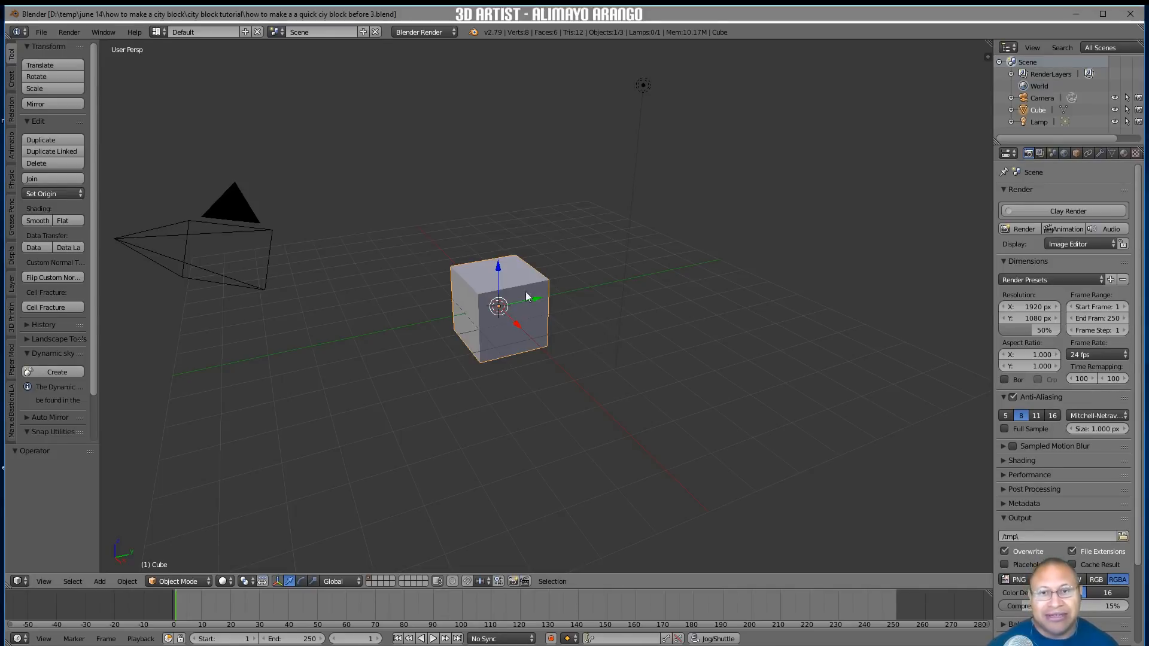
Scale the default cube along the Z axis by about 2.1 to form a tall building block
key(s)
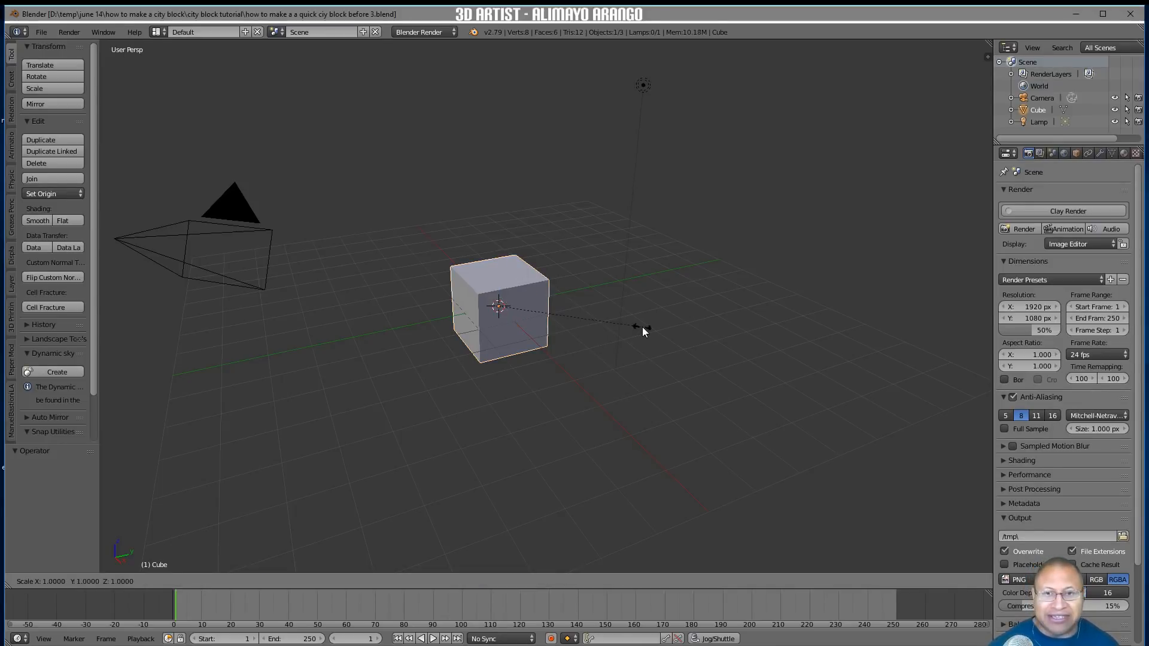
key(z)
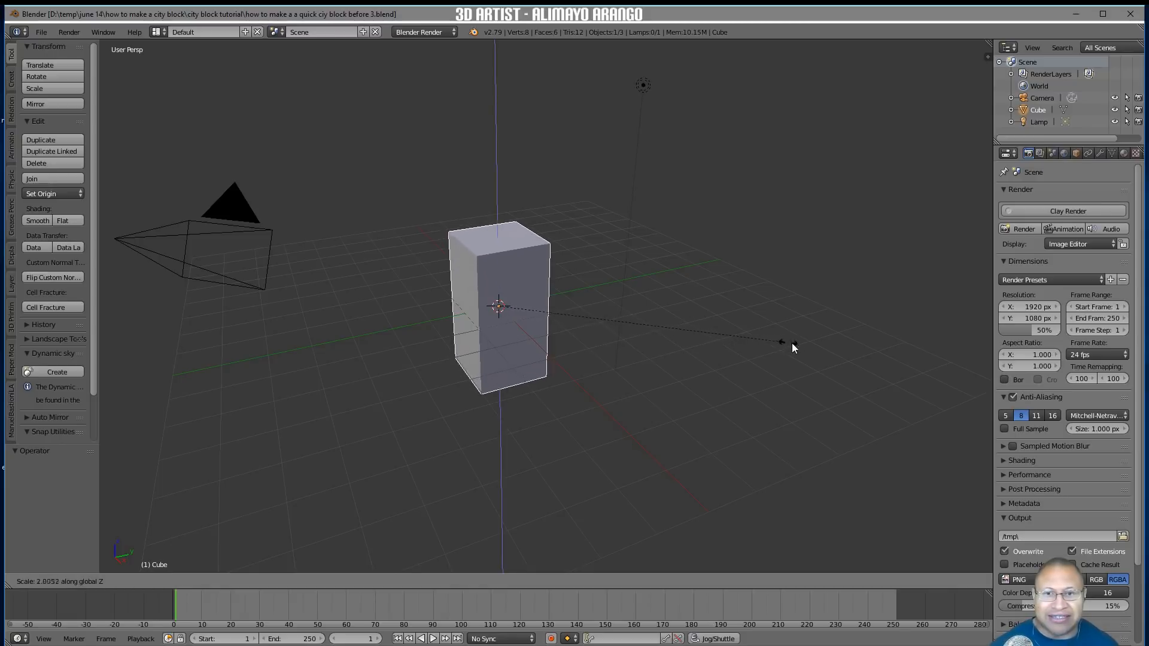
click(799, 343)
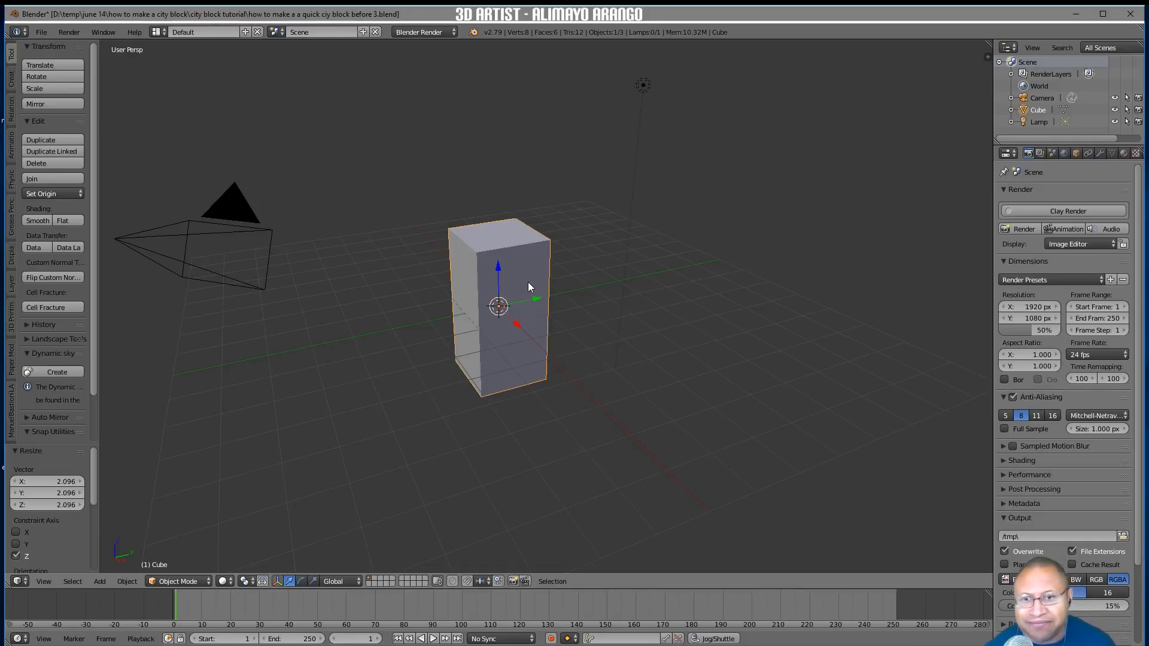
Unwrap all faces of the tall box in Edit Mode using Smart UV Project with its default settings
click(206, 584)
click(212, 554)
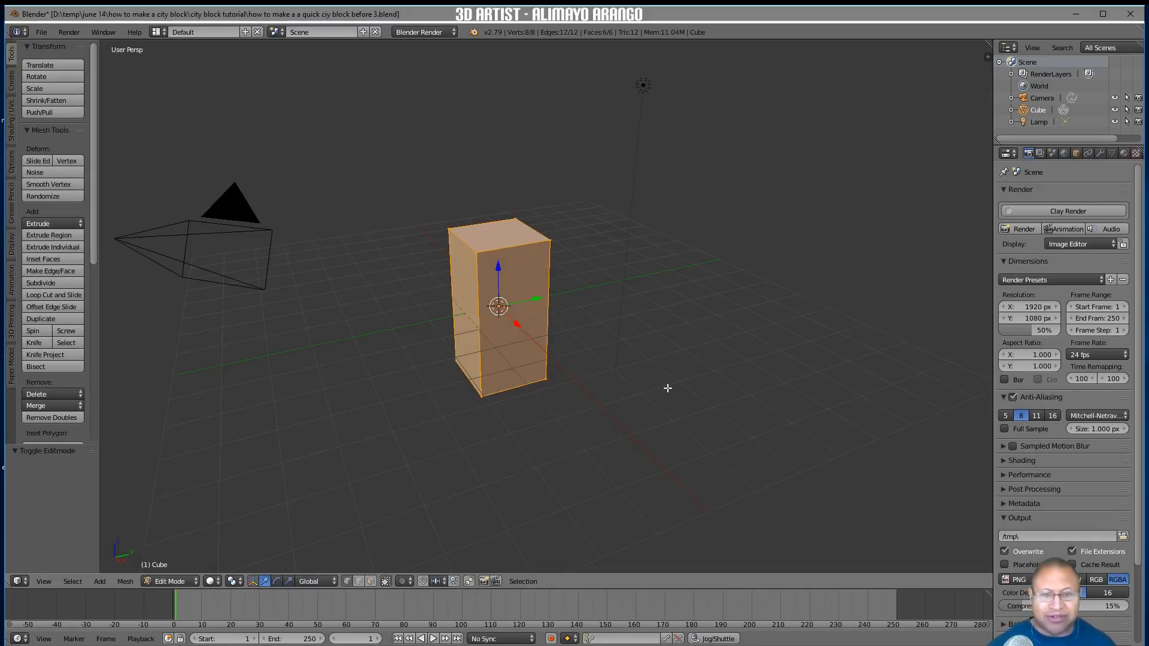
key(u)
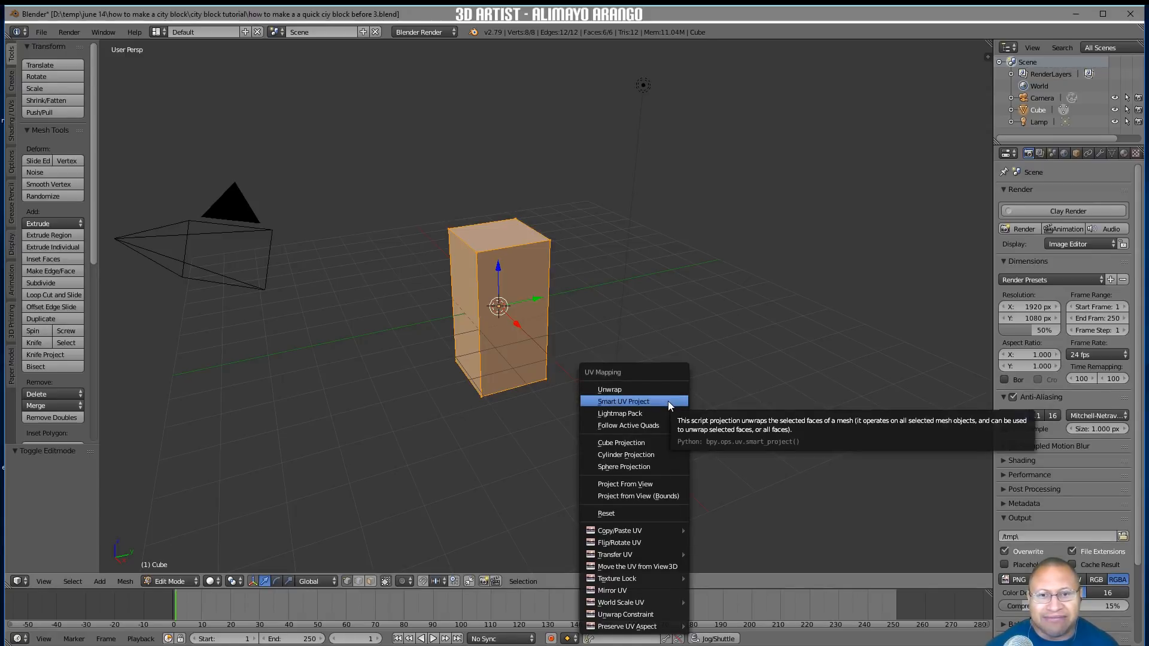
click(668, 401)
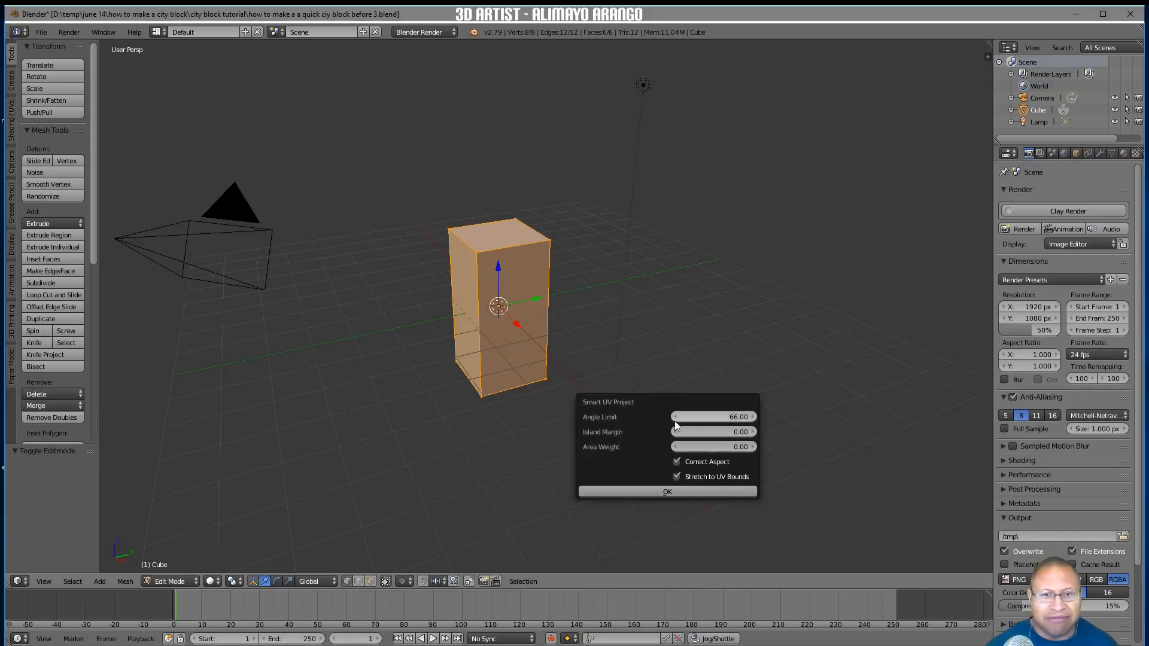
click(722, 490)
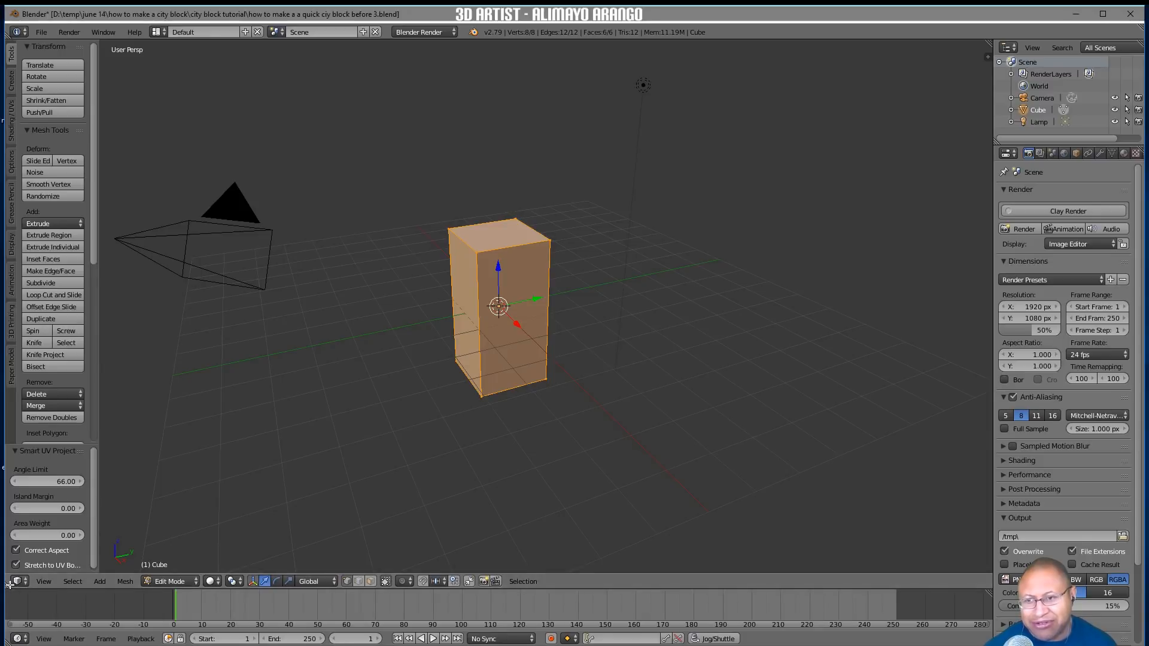
Split the 3D view into two side-by-side areas and turn one into a UV/Image Editor
drag(7, 585, 503, 586)
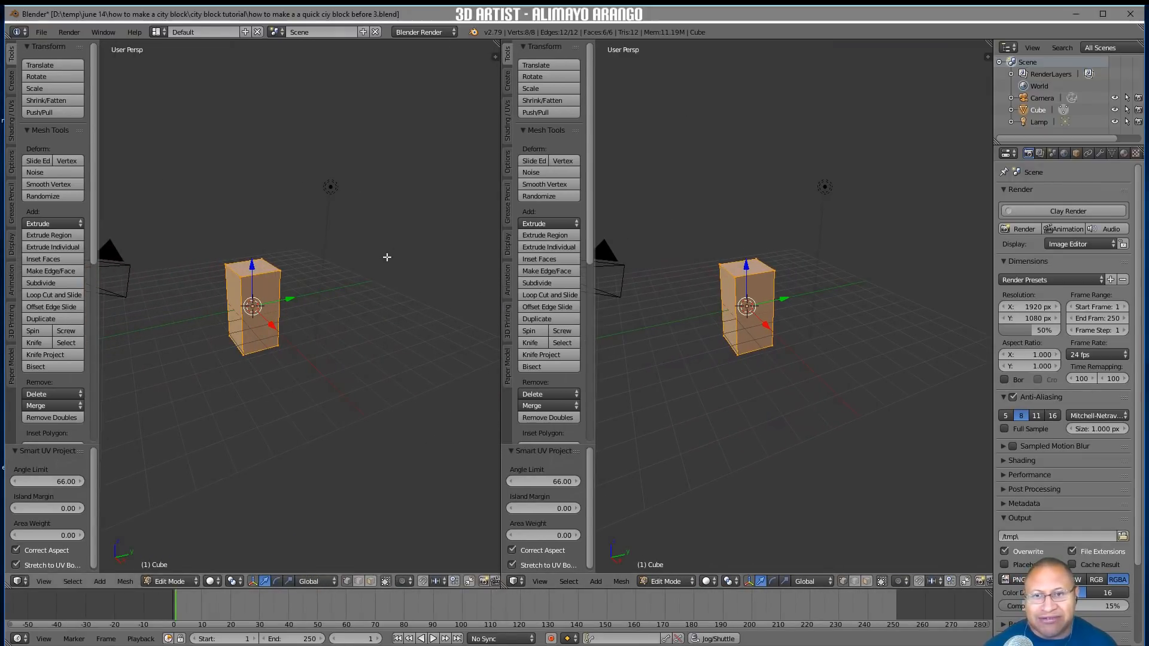
click(18, 581)
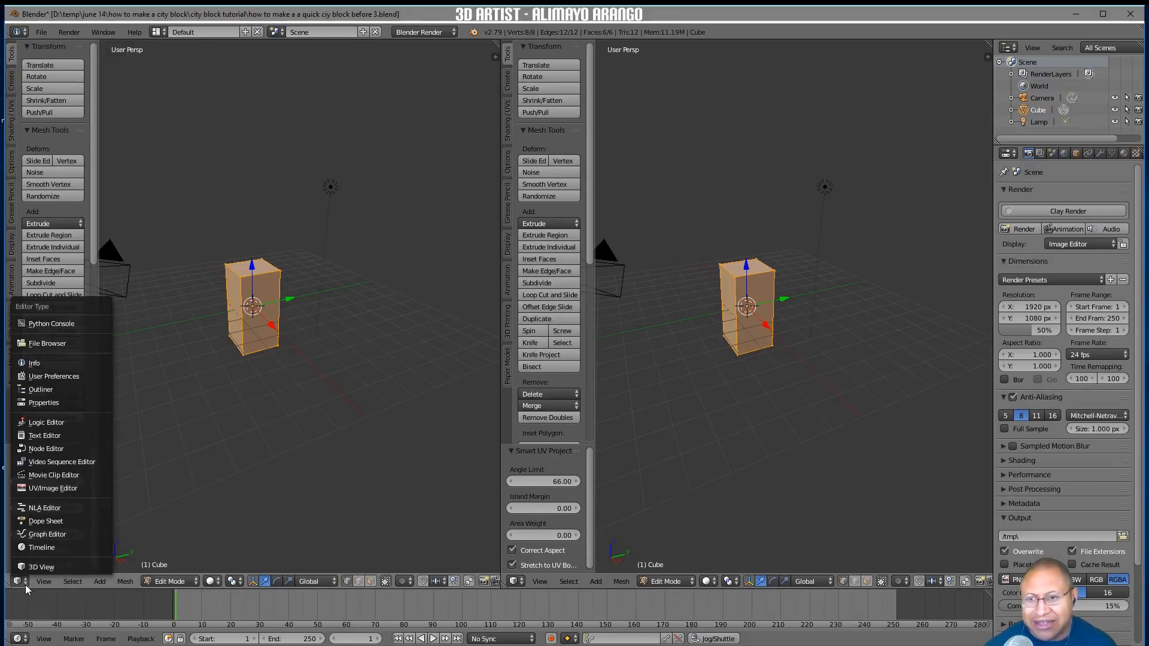
click(90, 488)
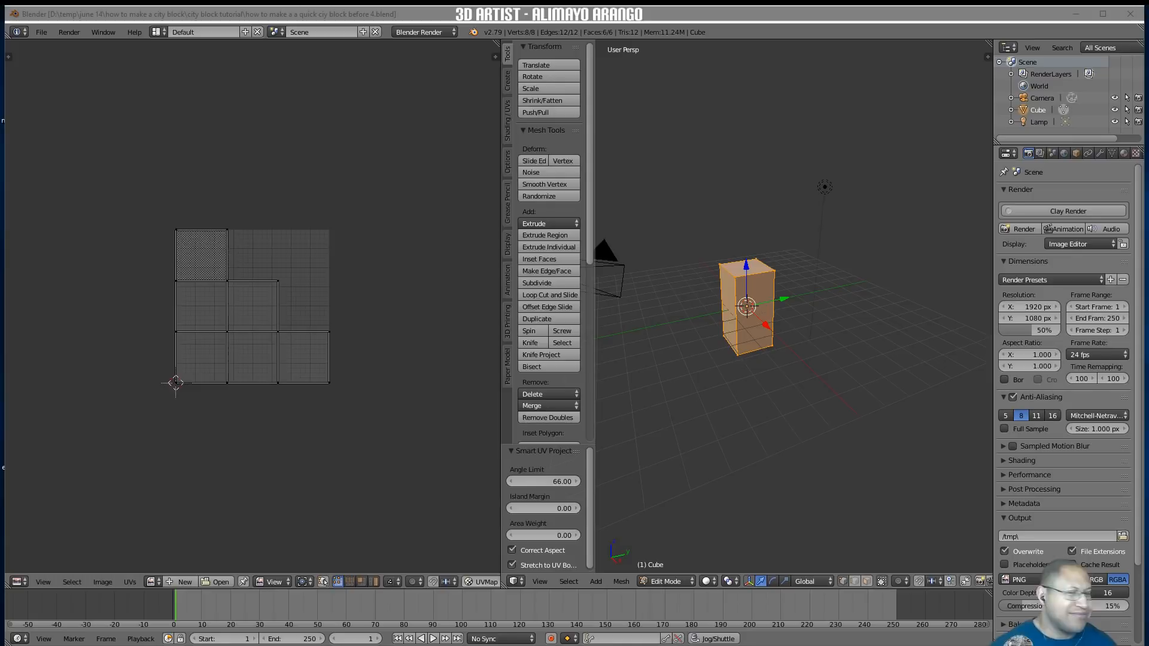
click(875, 544)
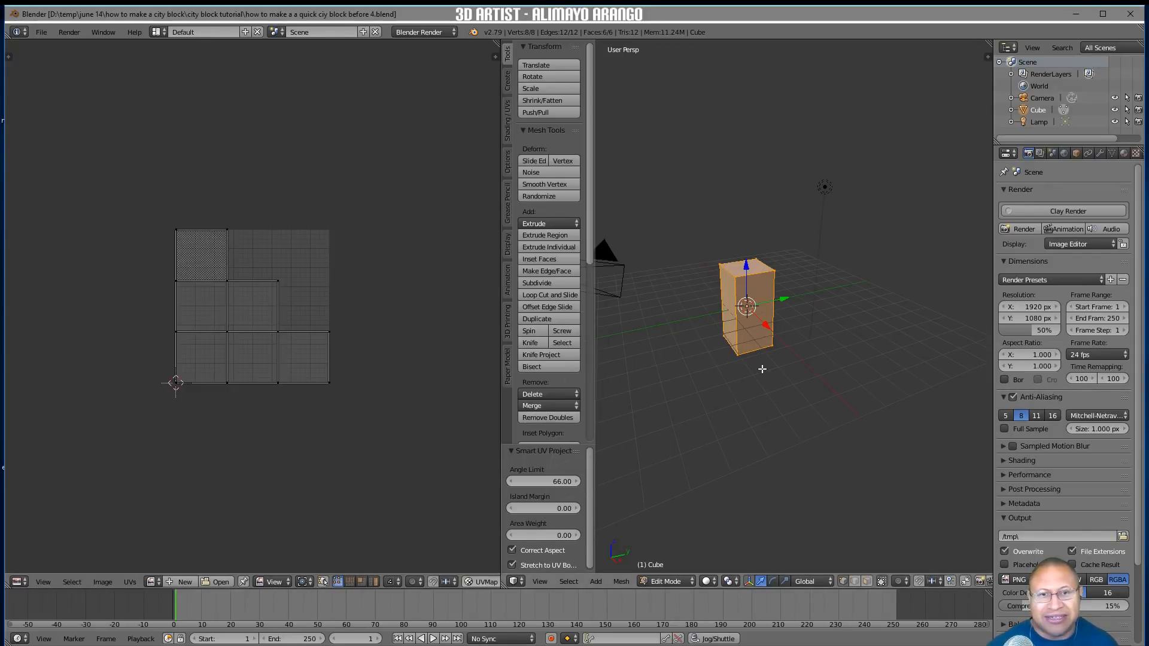
Load brick texture.jpg as the image for the box's UV layout, browsing by thumbnails, and return the box to Object Mode
scroll(751, 315, up, 4)
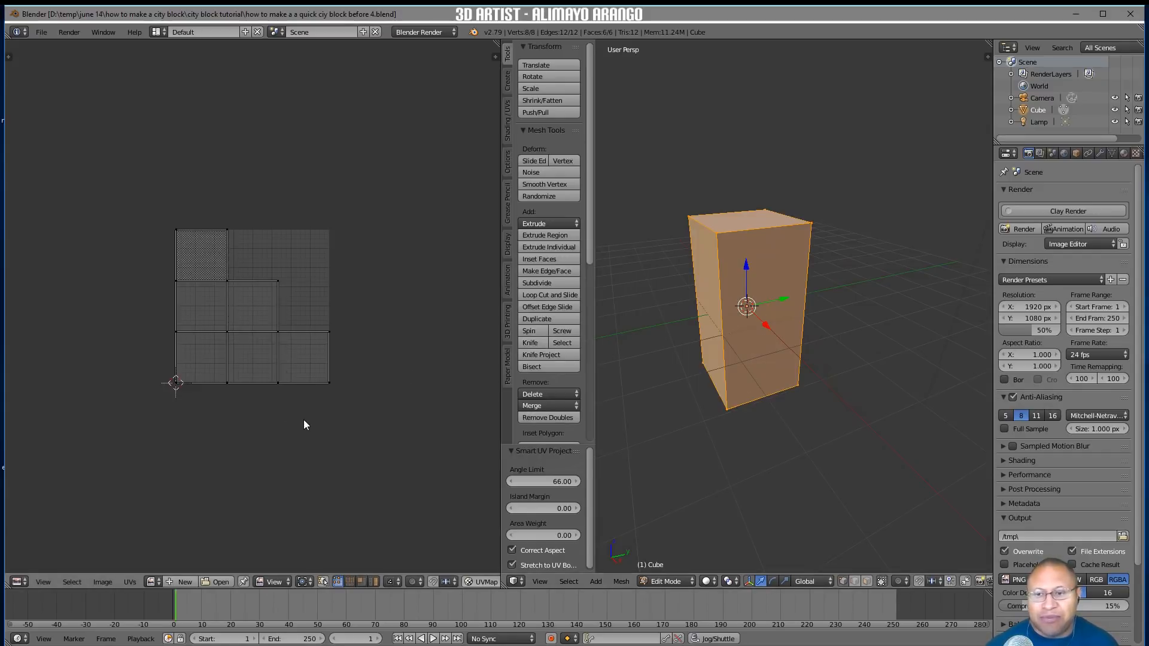
click(218, 582)
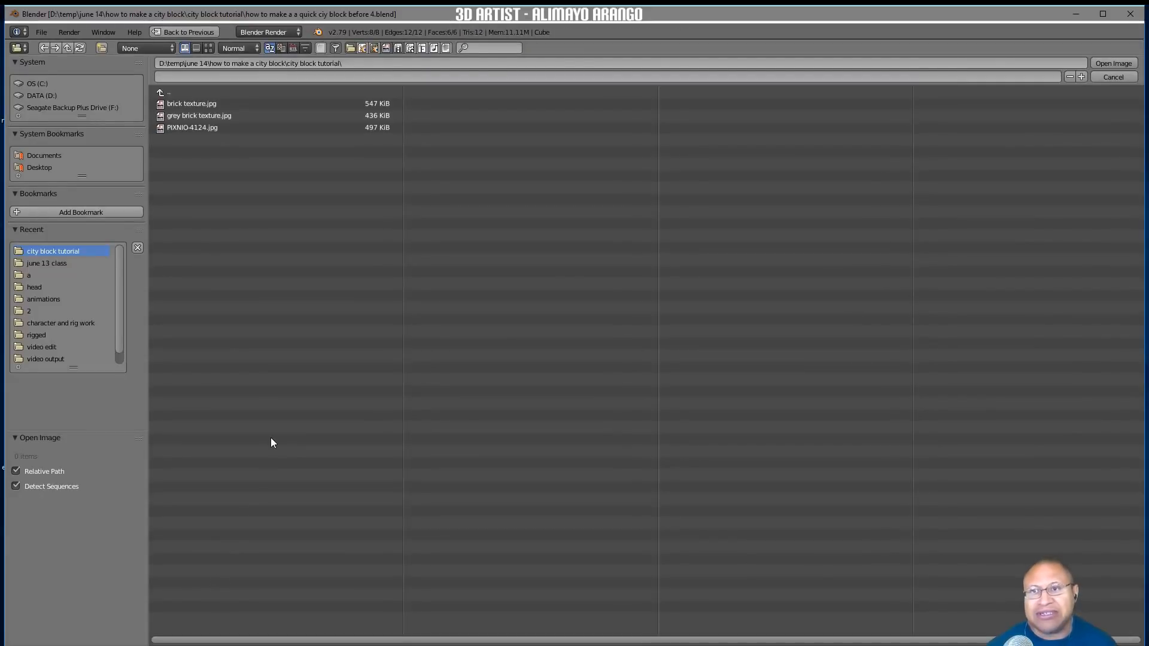
click(209, 47)
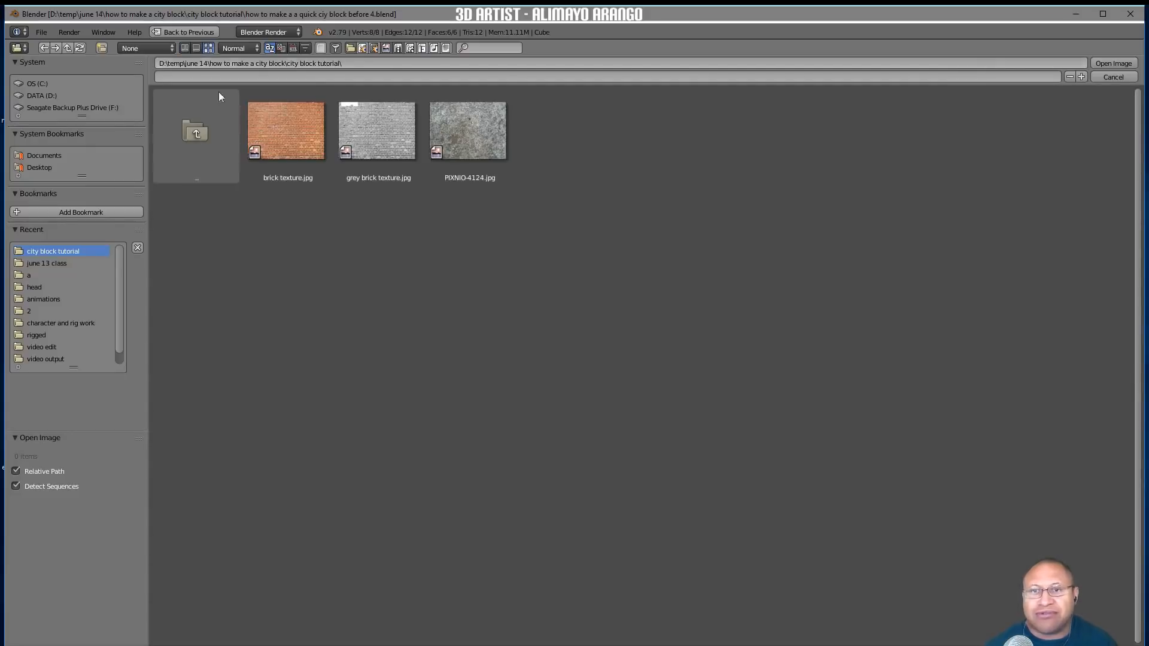
click(300, 140)
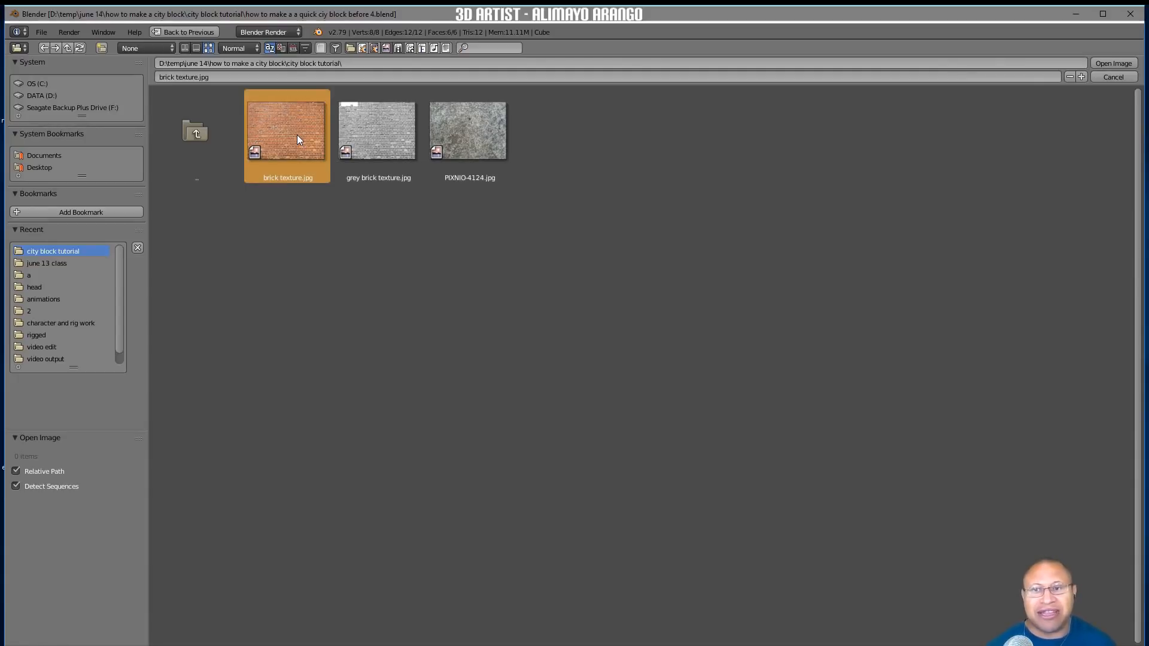
click(1106, 62)
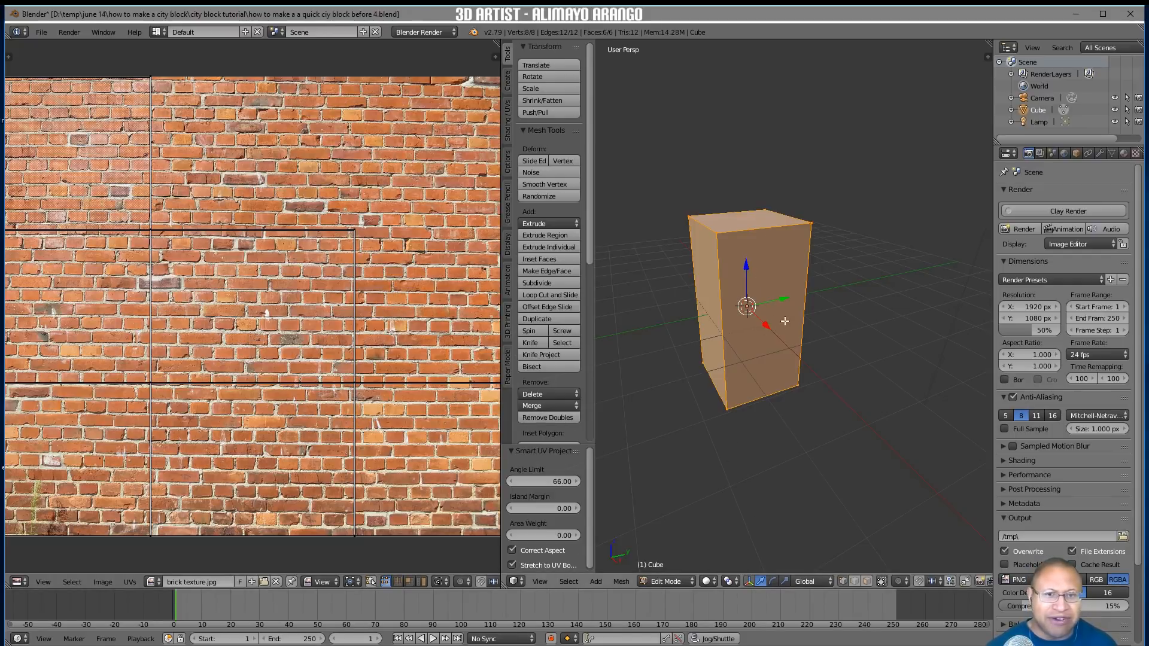
click(681, 585)
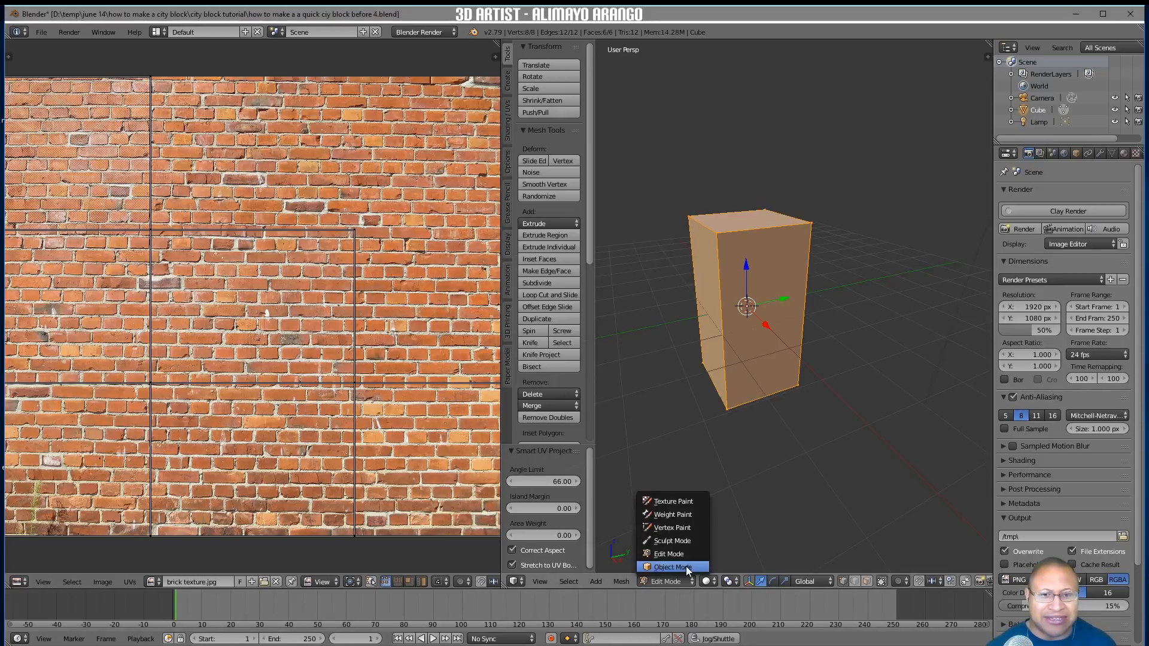
click(689, 567)
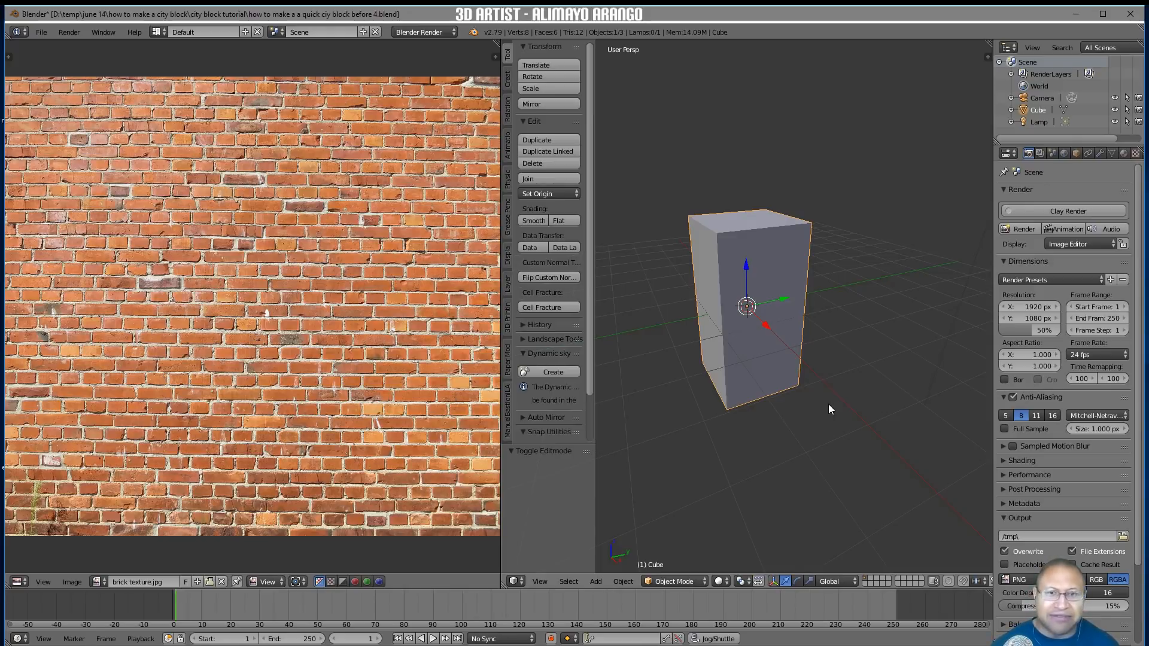
Add a Tri-Lighting set aimed at the tall box and save the scene as a new file version numbered 5
key(shift+a)
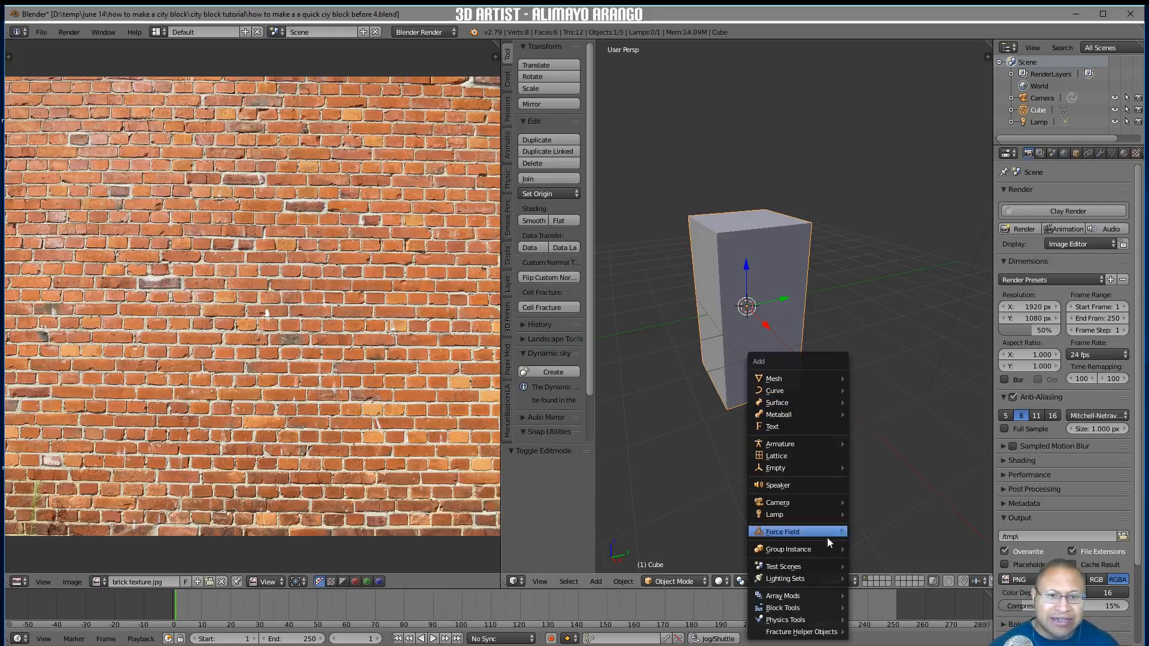
mouse_move(827, 582)
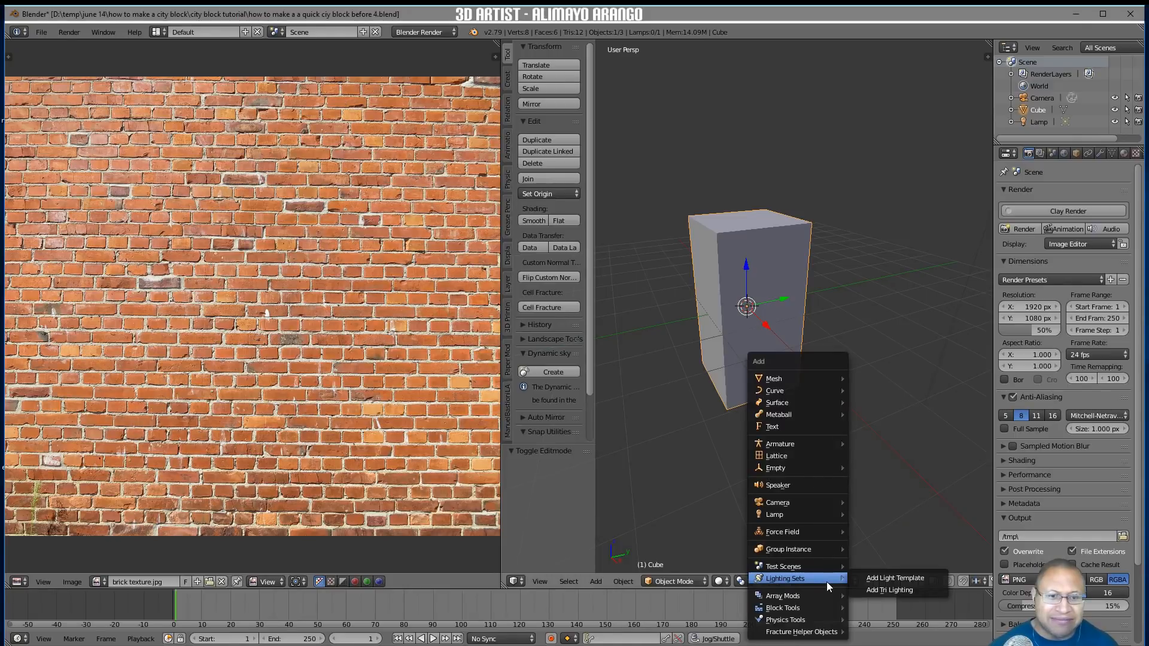
click(881, 590)
scroll(863, 523, down, 3)
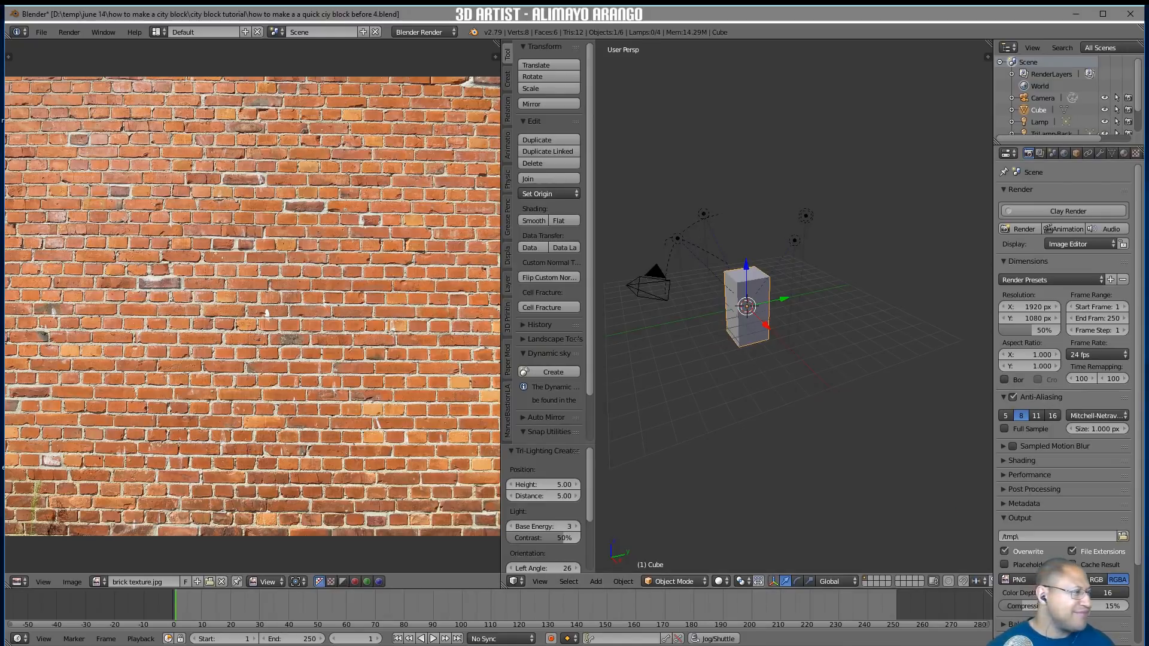
key(ctrl+alt+s)
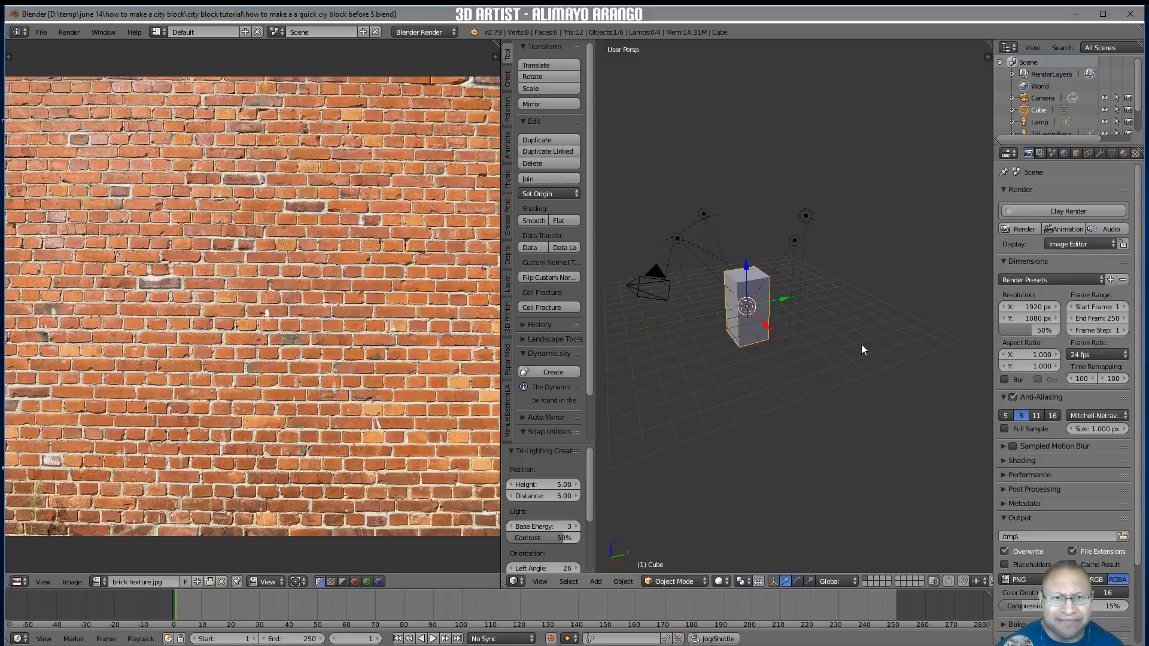
Set the energy of the TriLamp-Key lamp to 0.2
scroll(864, 340, up, 1)
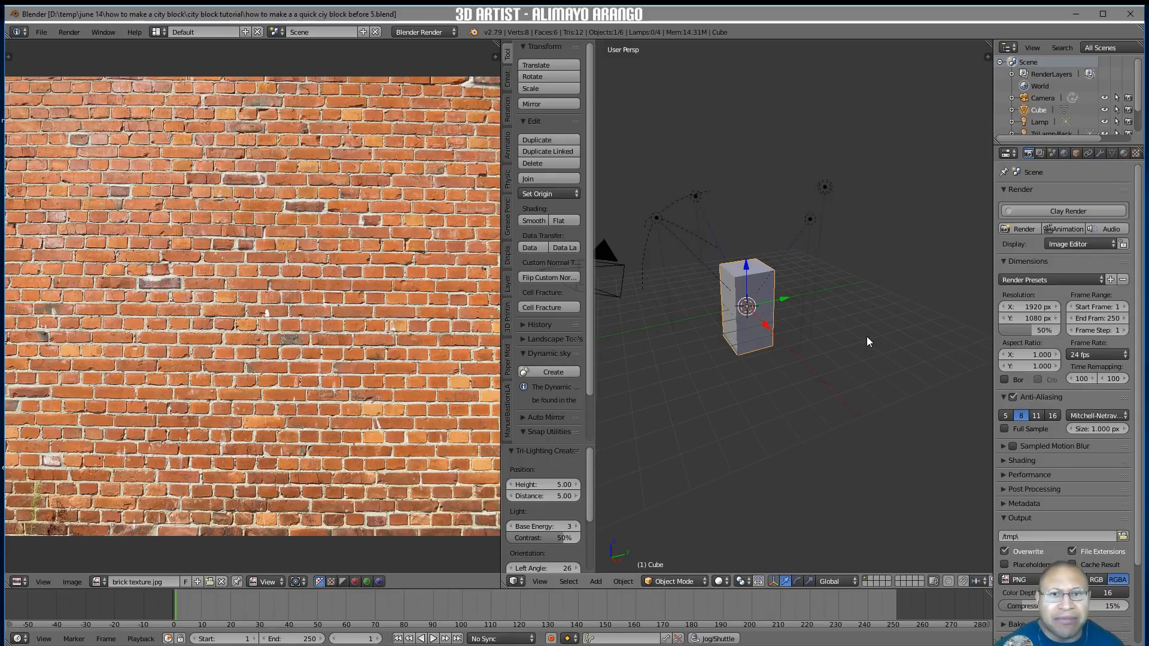
scroll(869, 342, up, 1)
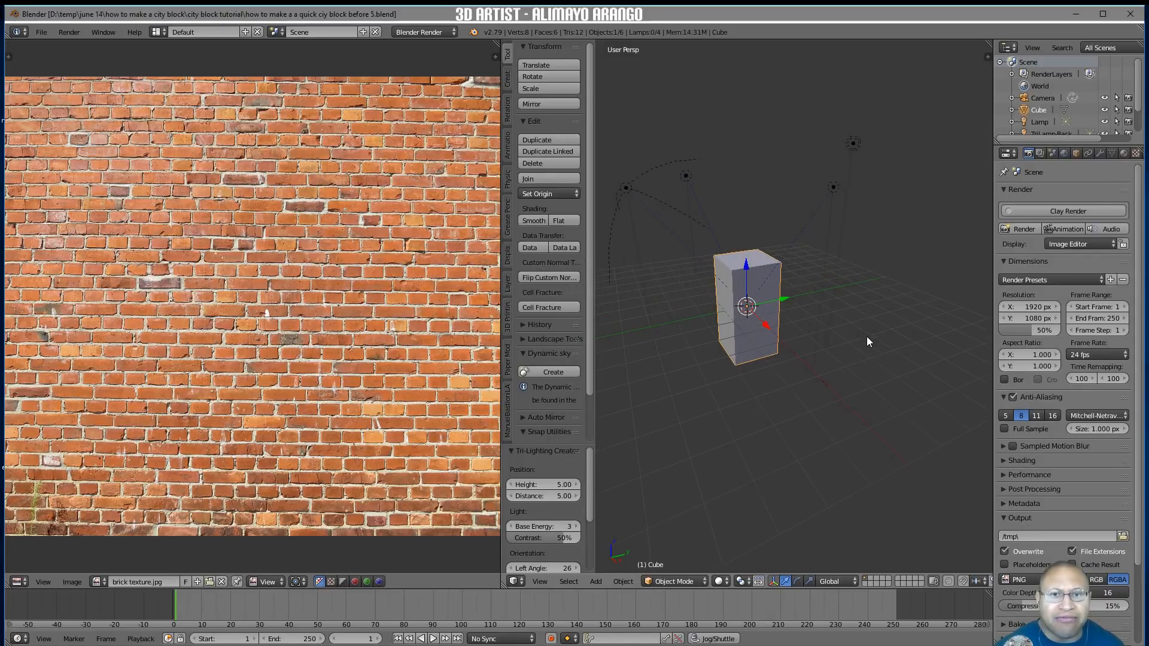
right_click(637, 187)
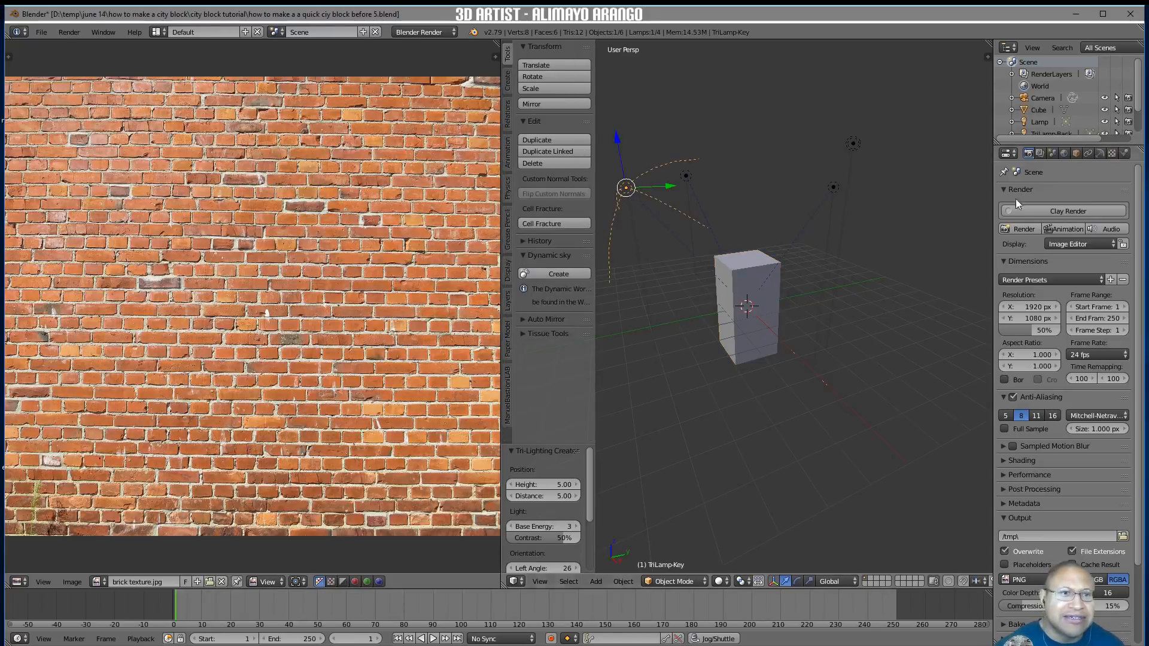
click(1100, 154)
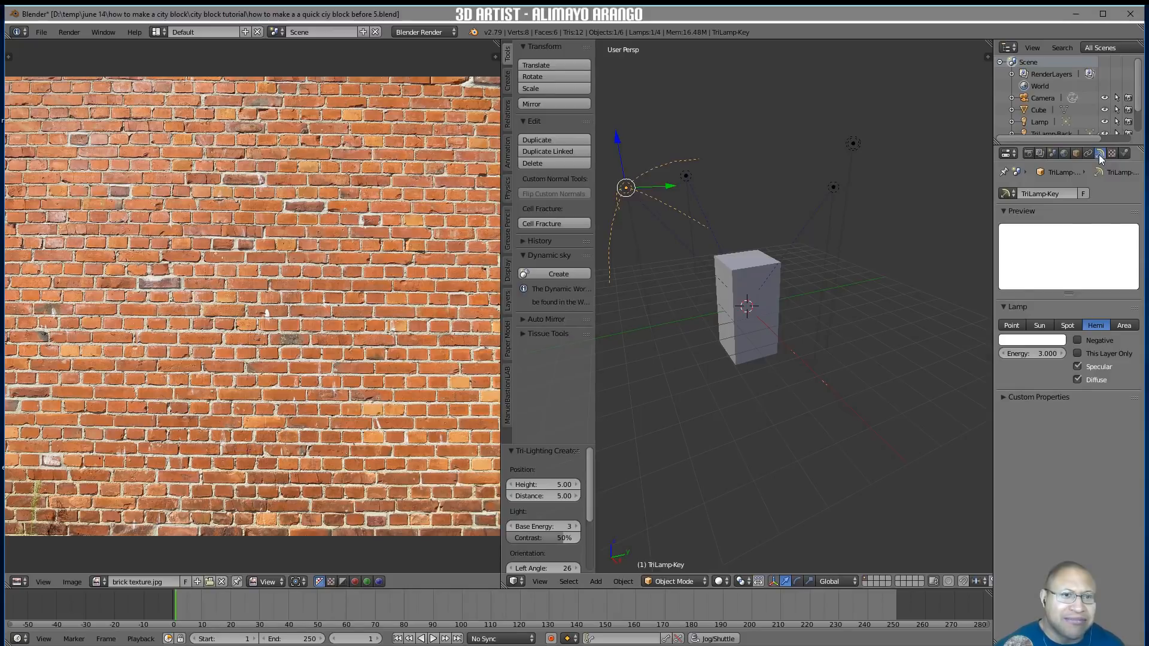
click(1047, 354)
key(BackSpace)
text(.2)
key(Return)
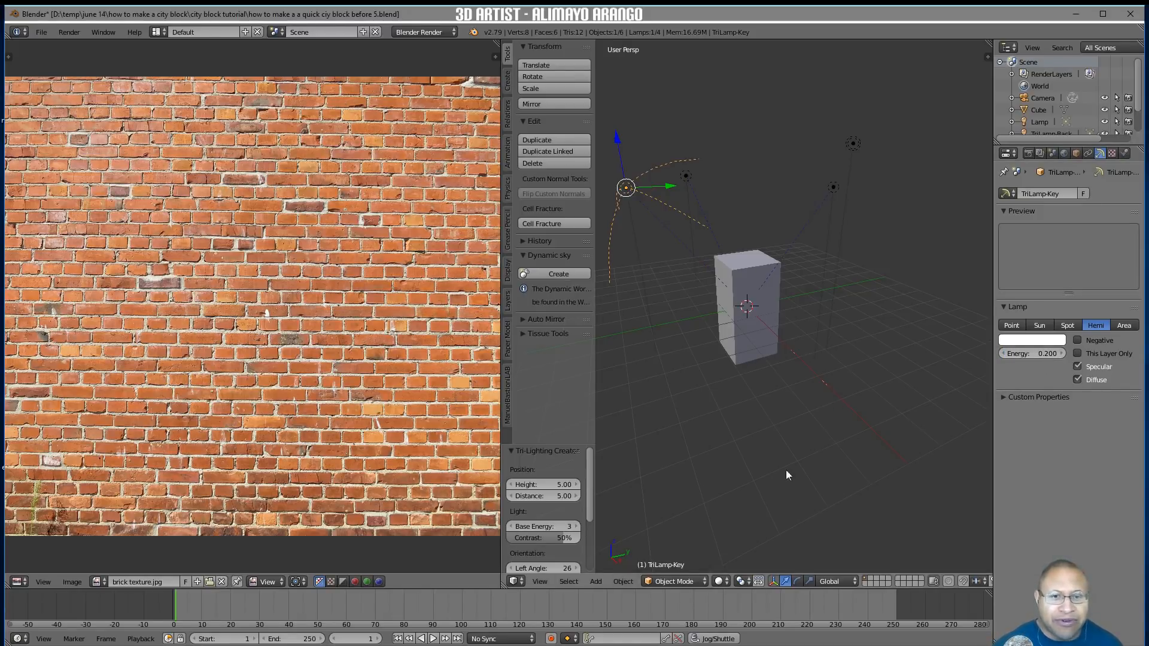
Switch the 3D viewport shading to Material and look at the tall box up close
click(721, 584)
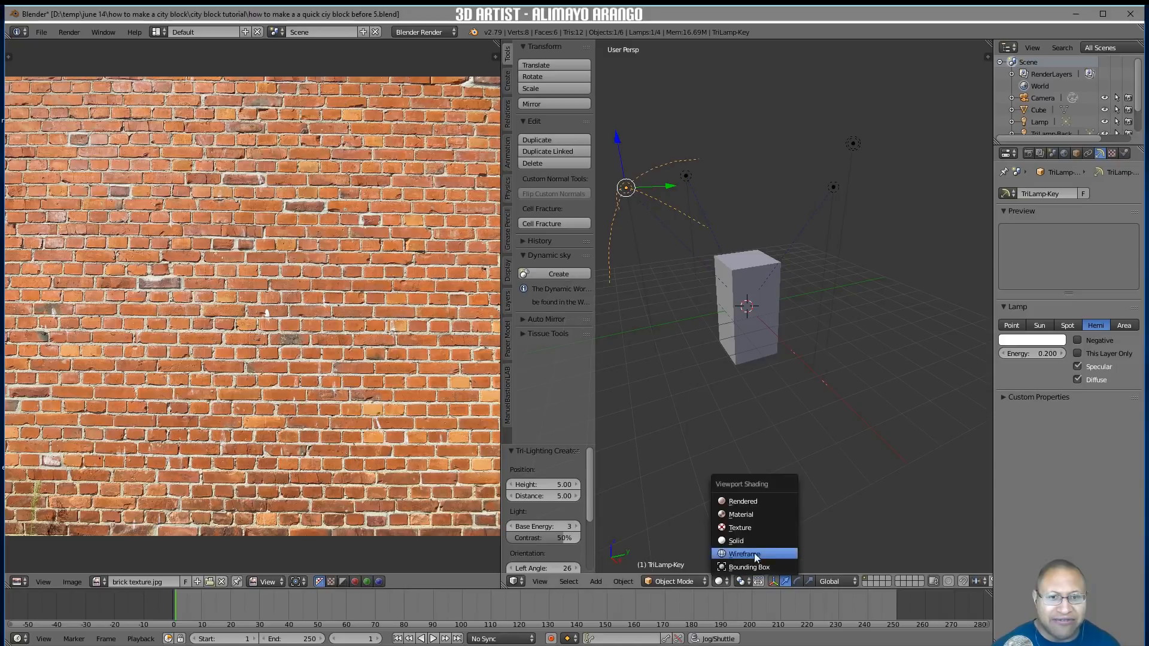
click(762, 514)
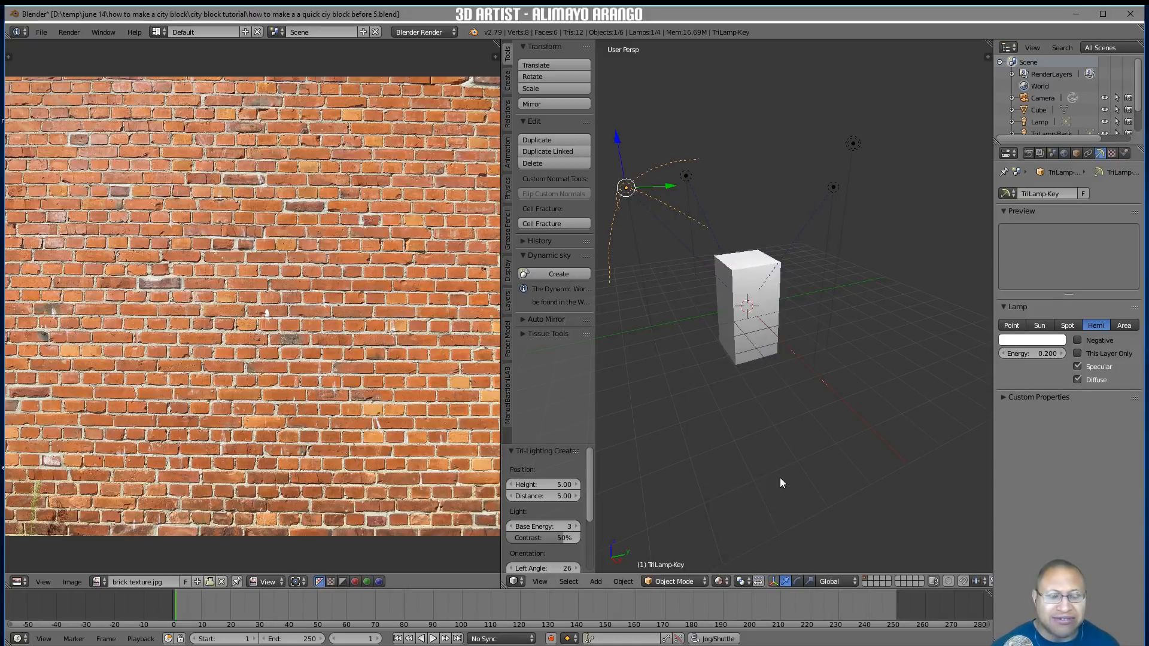
scroll(789, 471, up, 2)
scroll(798, 464, up, 1)
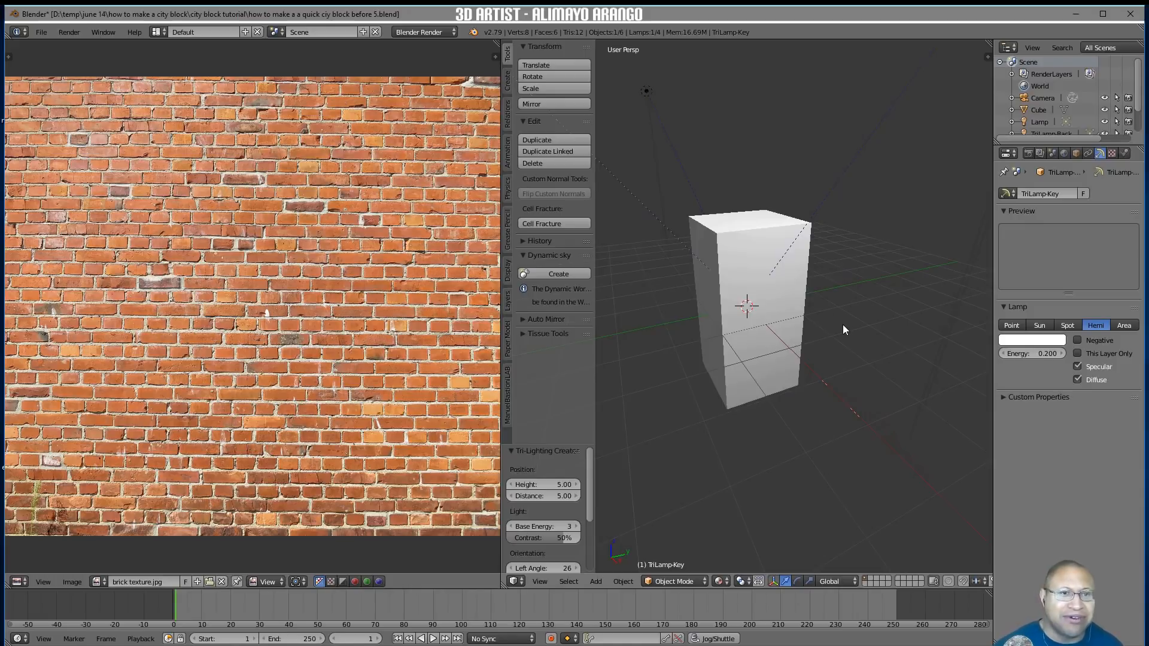
Set the box material's texture type to Image or Movie and assign the existing brick texture.jpg as its image
right_click(794, 275)
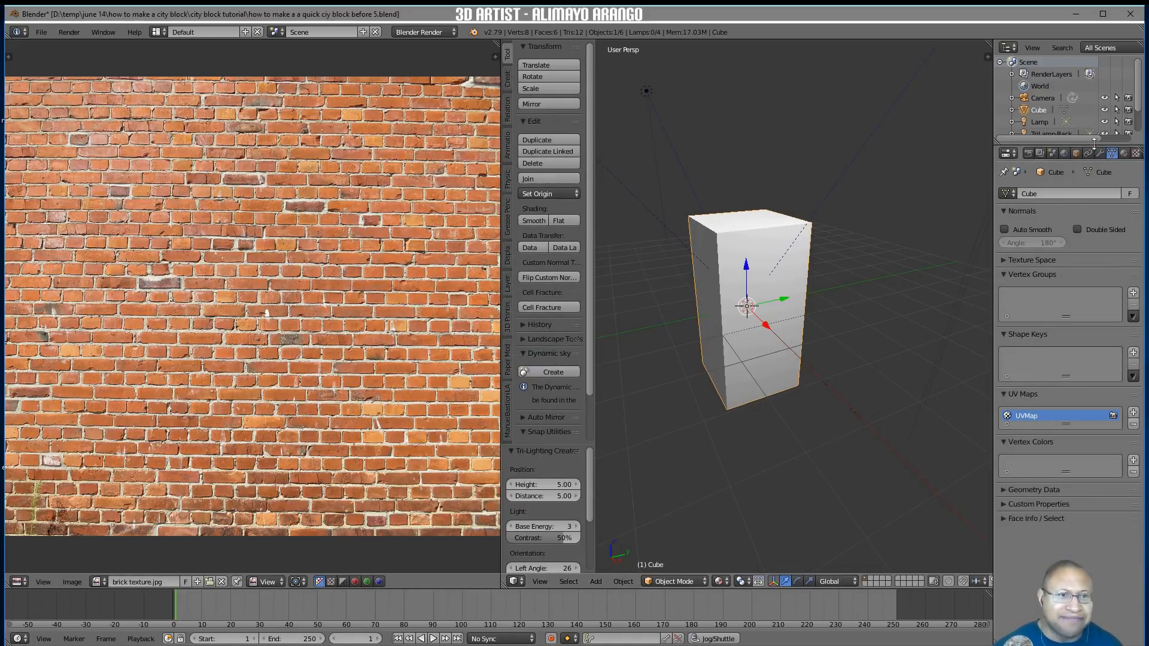
click(1123, 154)
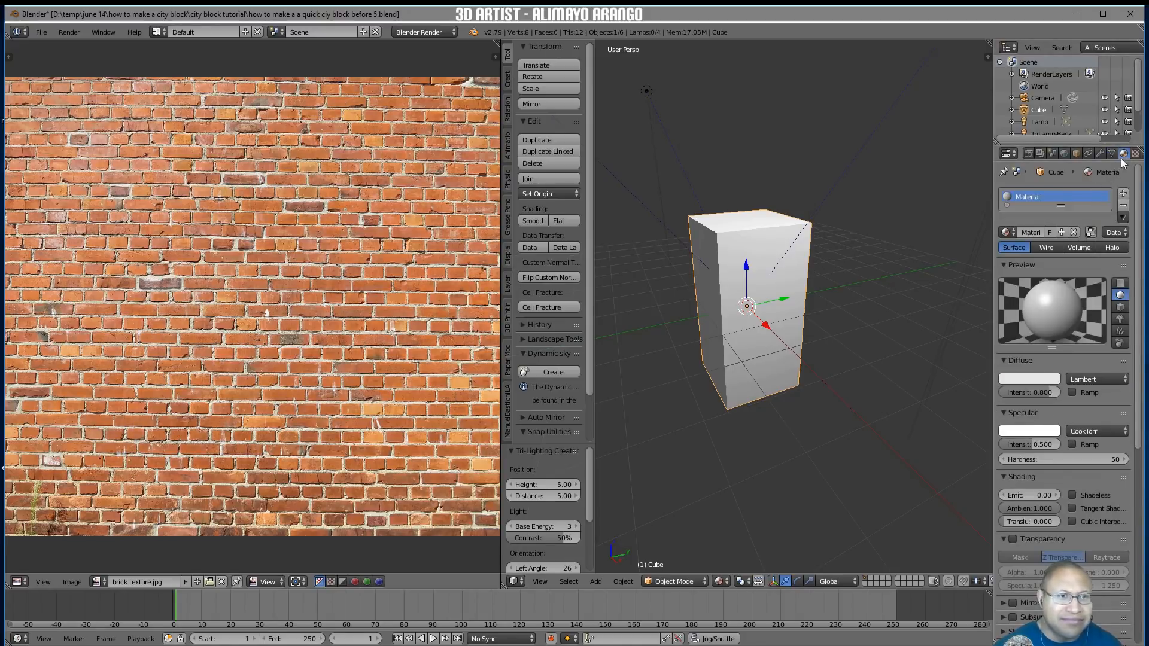
click(1136, 153)
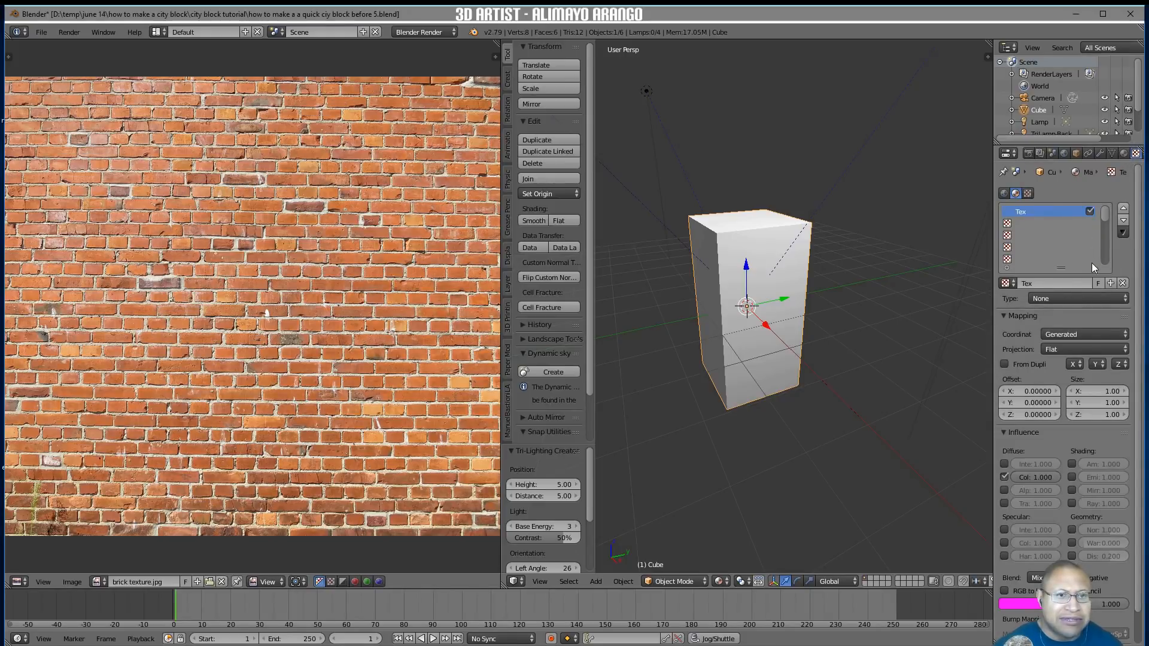
click(1122, 299)
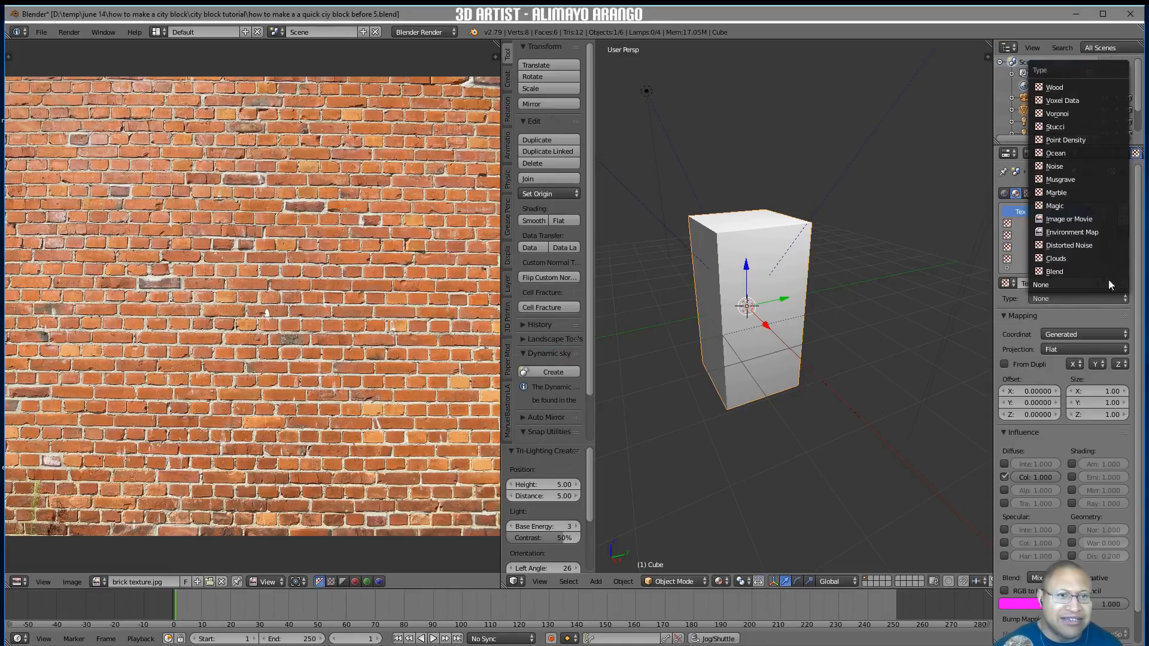
click(1094, 218)
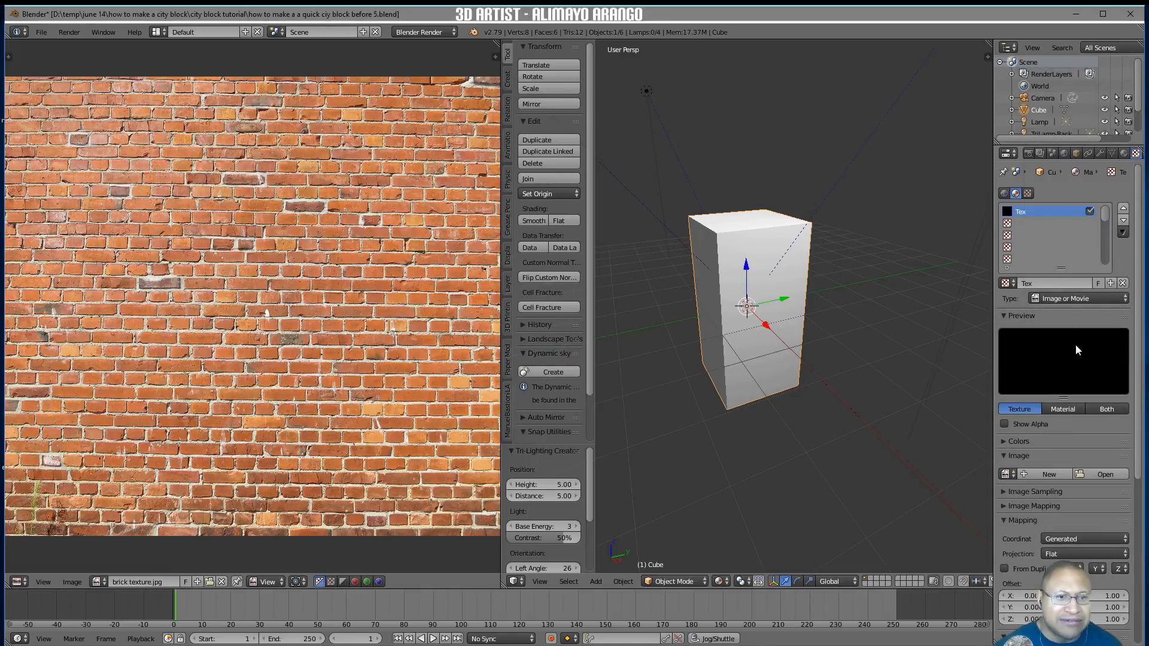
scroll(1084, 385, down, 1)
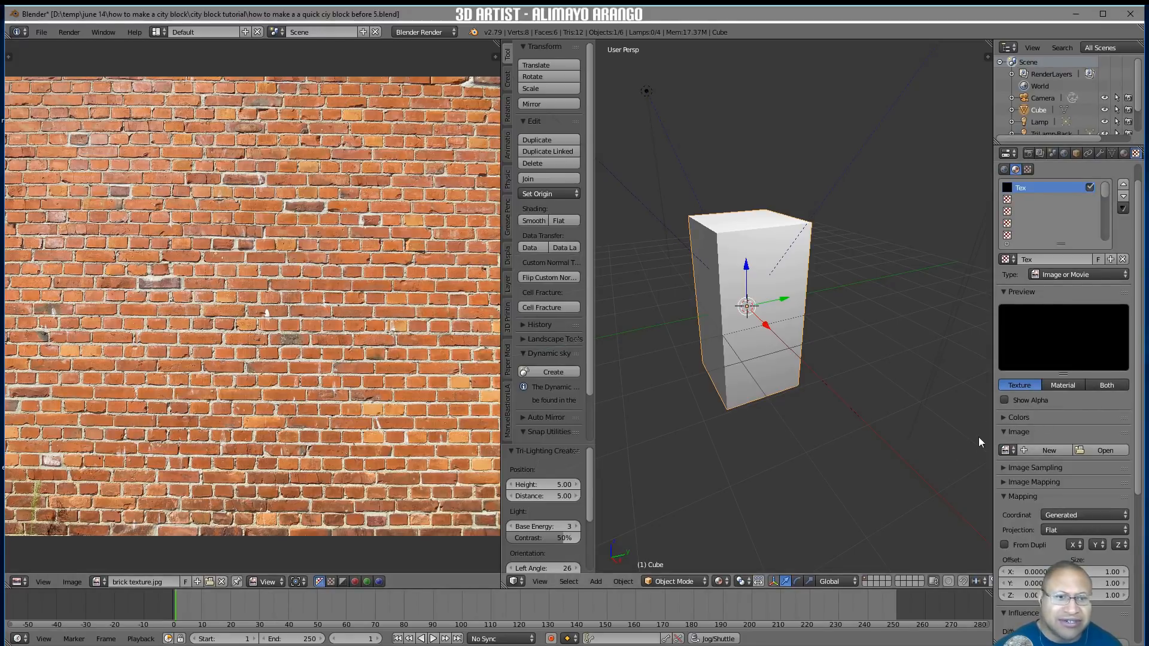
click(1015, 451)
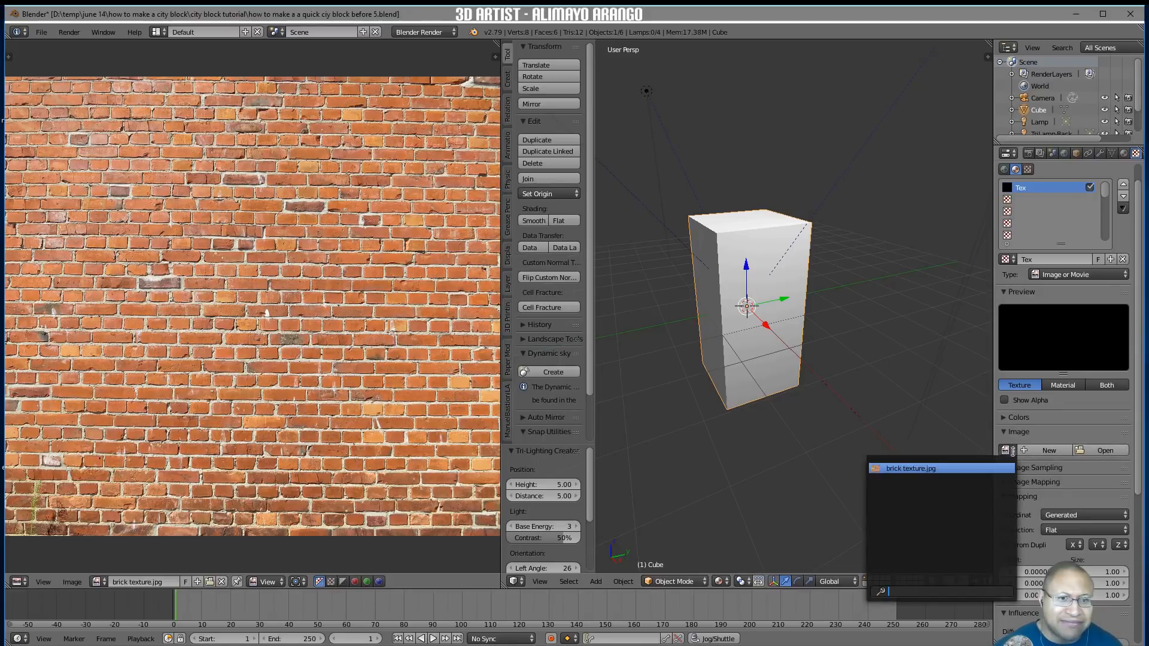
click(980, 469)
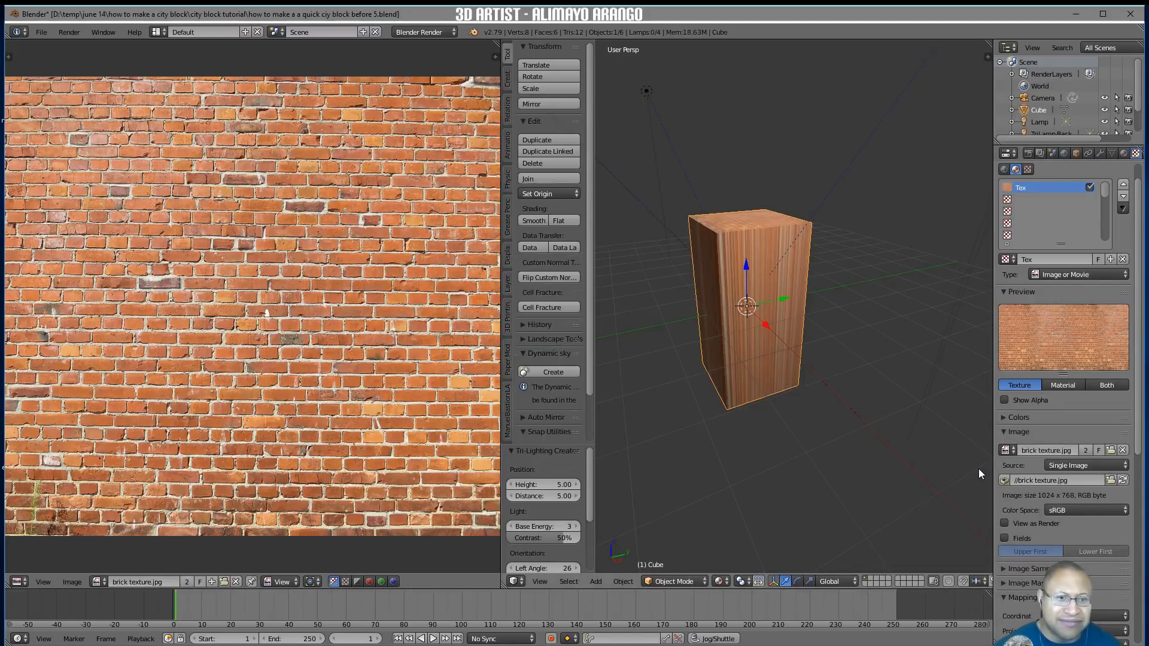
Set the brick texture's mapping coordinates to UV
scroll(1052, 510, down, 4)
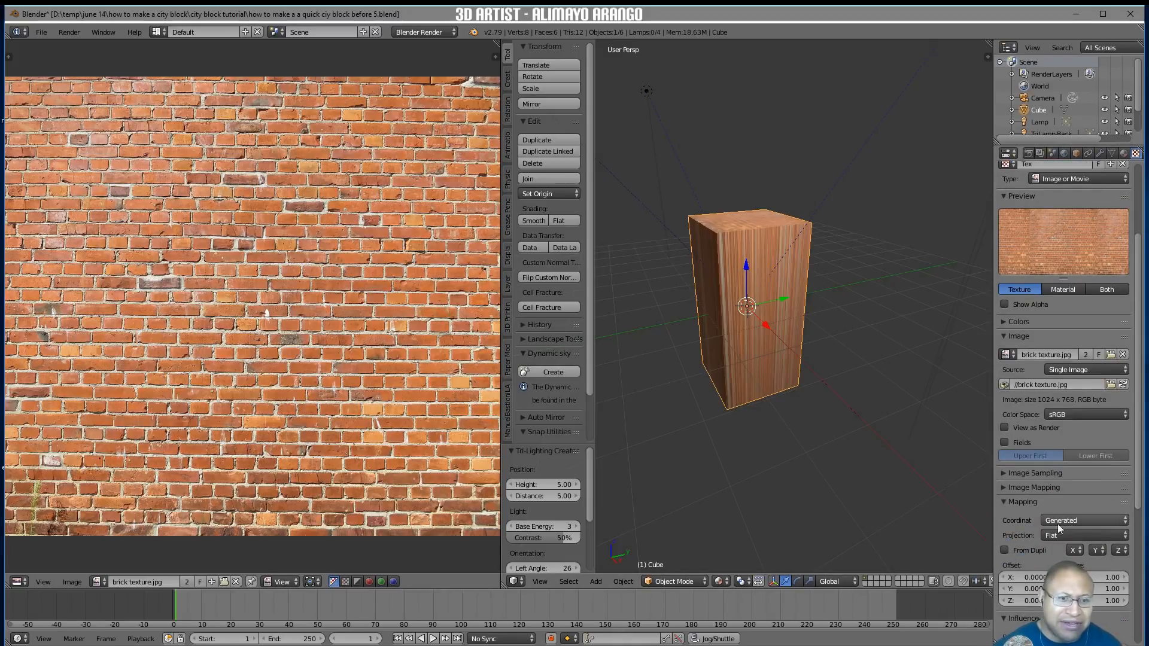
click(1125, 523)
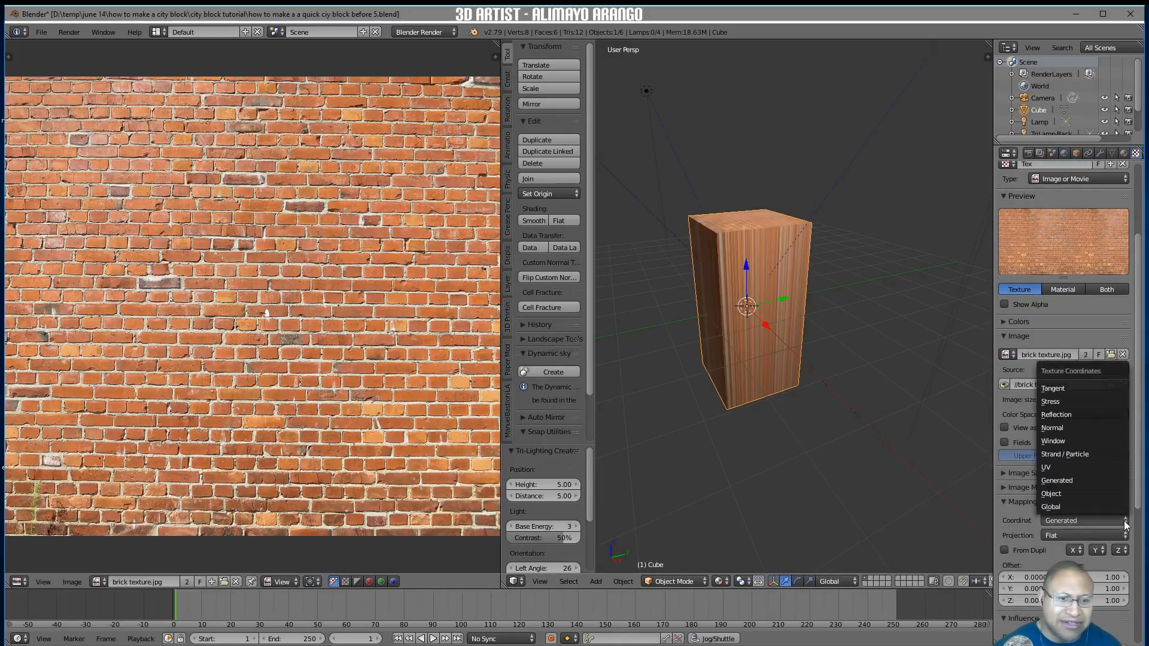
click(1093, 467)
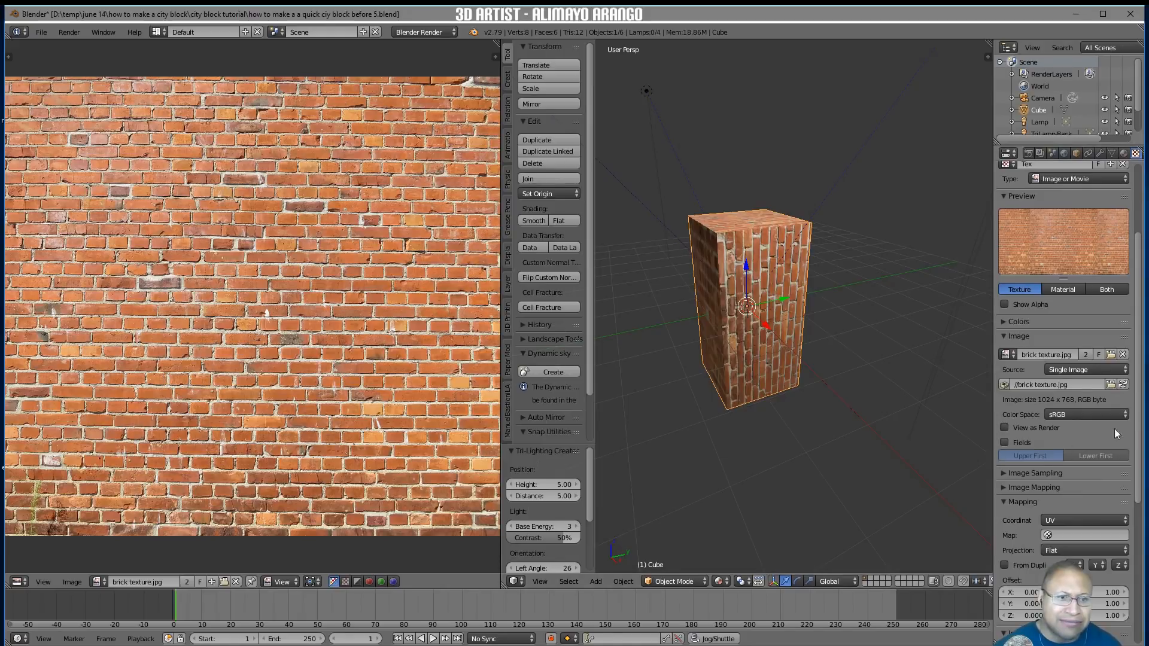
Set the brick texture's mapping size to 10 on both X and Y
drag(1137, 396, 1136, 489)
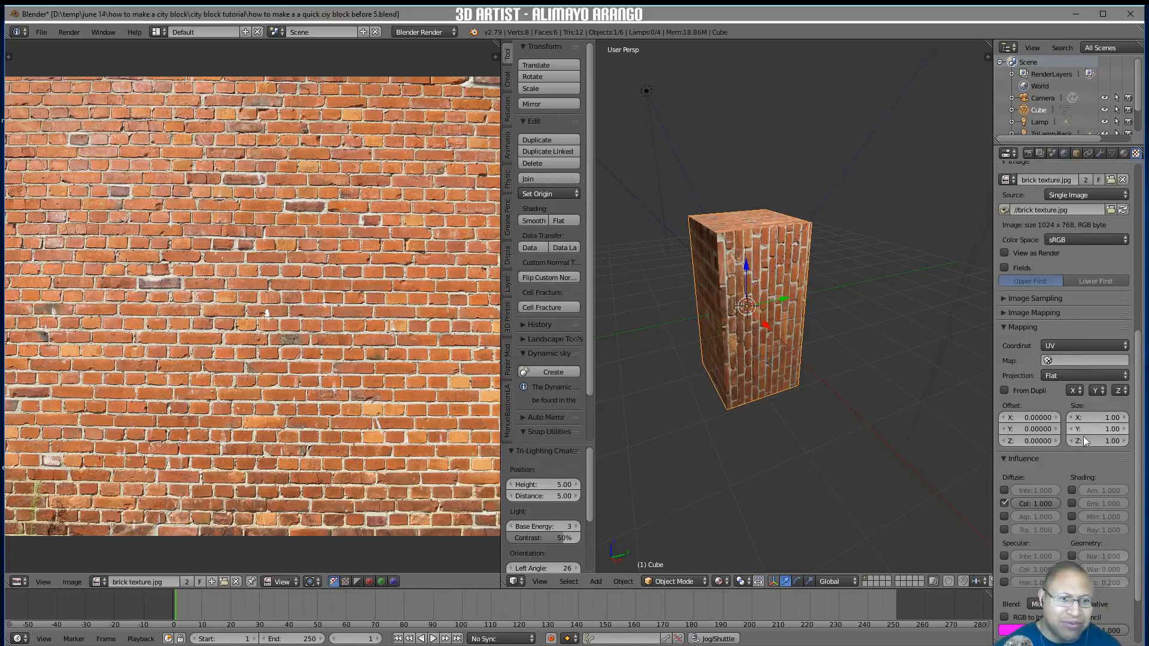
click(1092, 417)
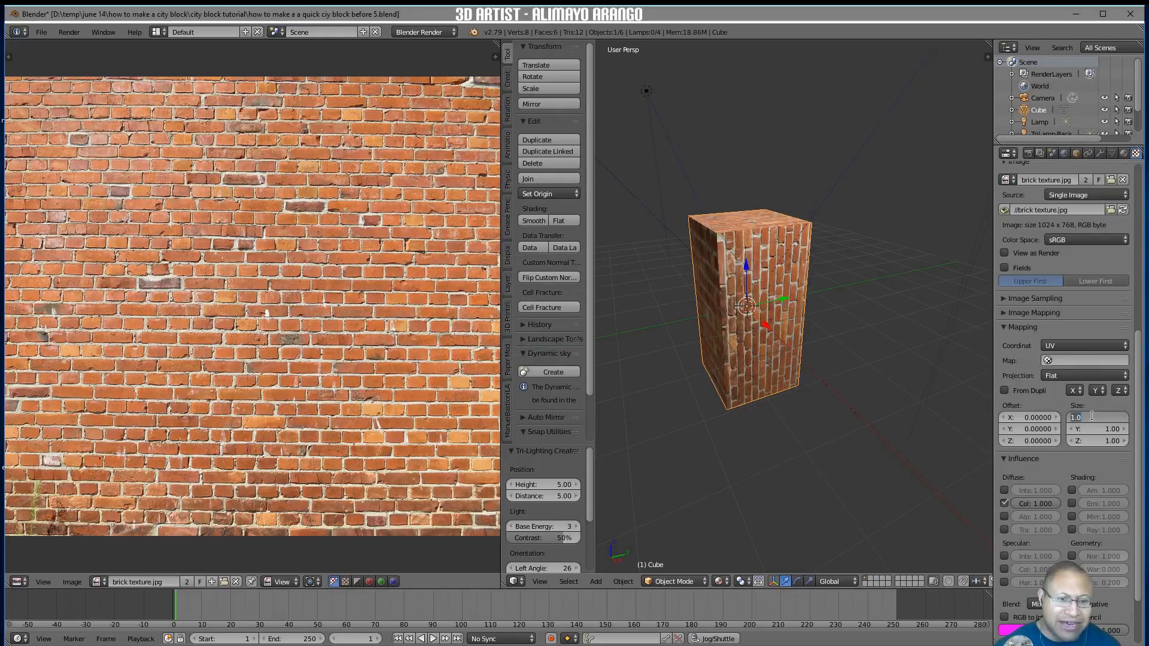
text(10)
key(Return)
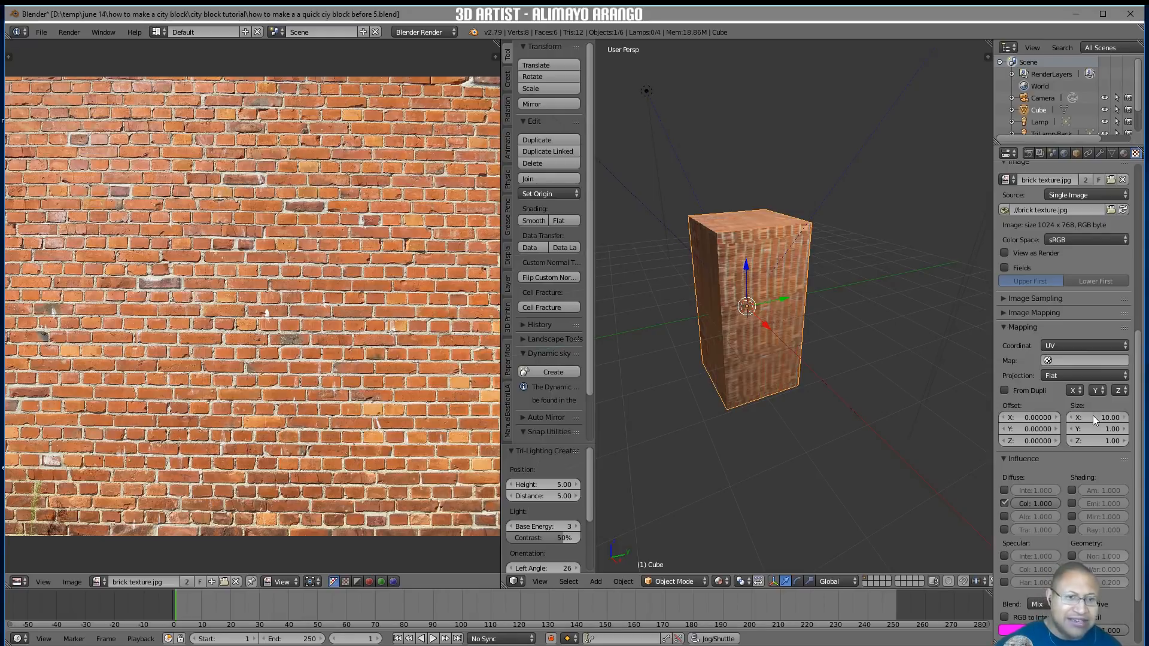
text(10)
key(Return)
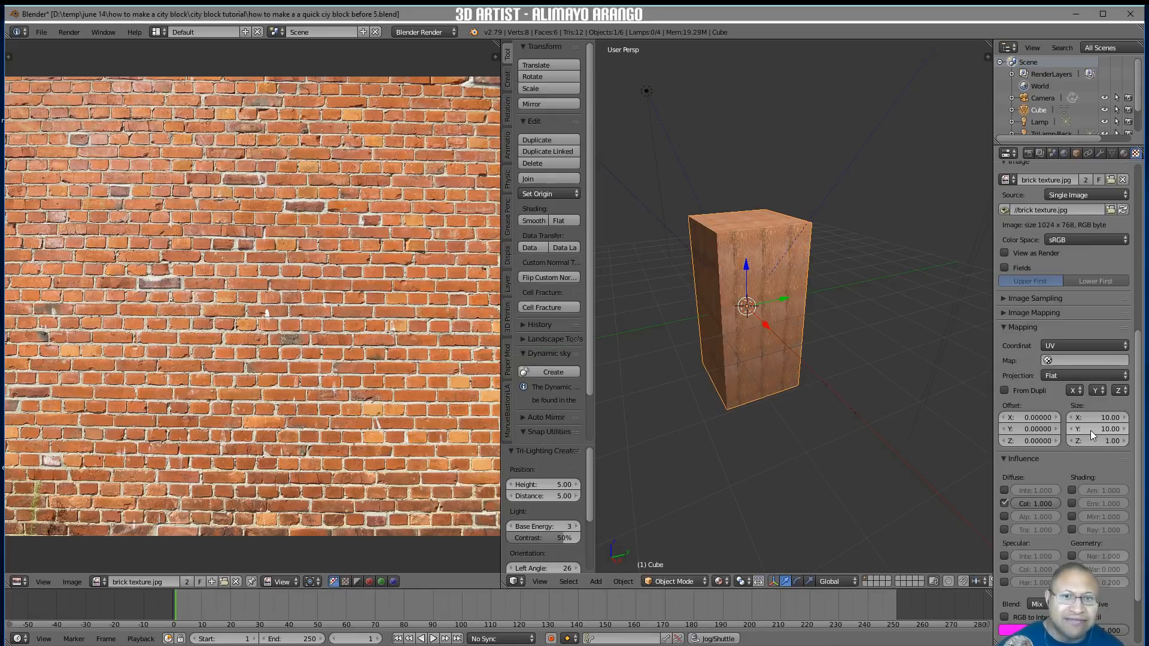
Inspect the brick scale on the box and set the texture's mapping size to 5 on both X and Y
scroll(911, 424, up, 4)
middle_drag(896, 389, 902, 418)
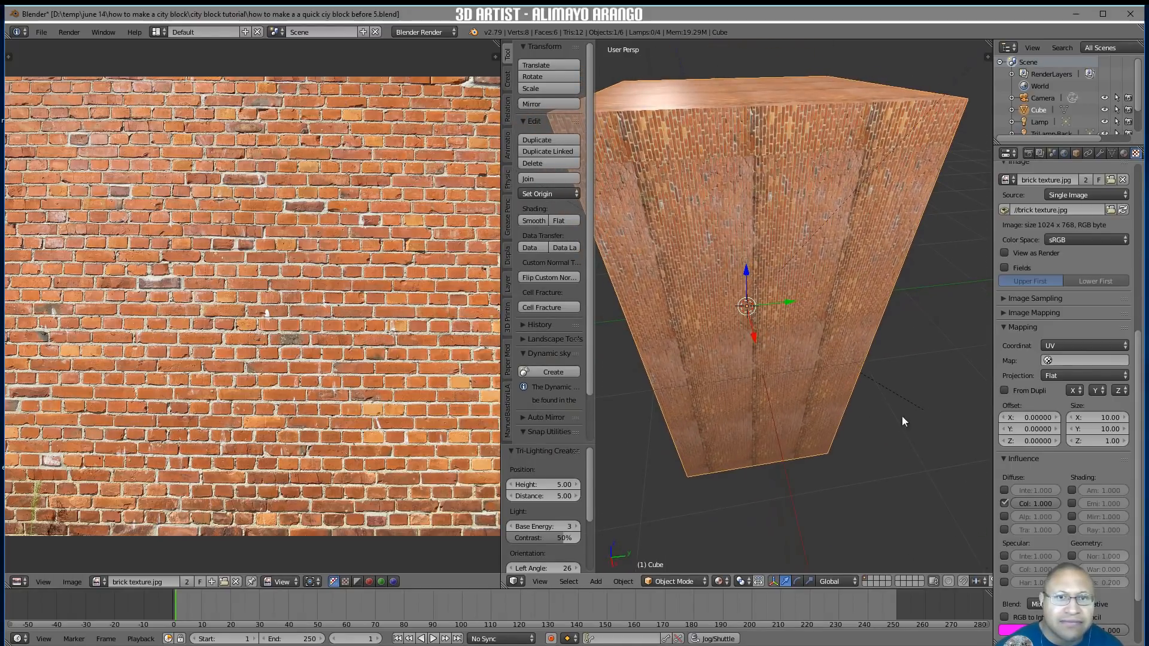
click(1093, 418)
text(5)
key(Return)
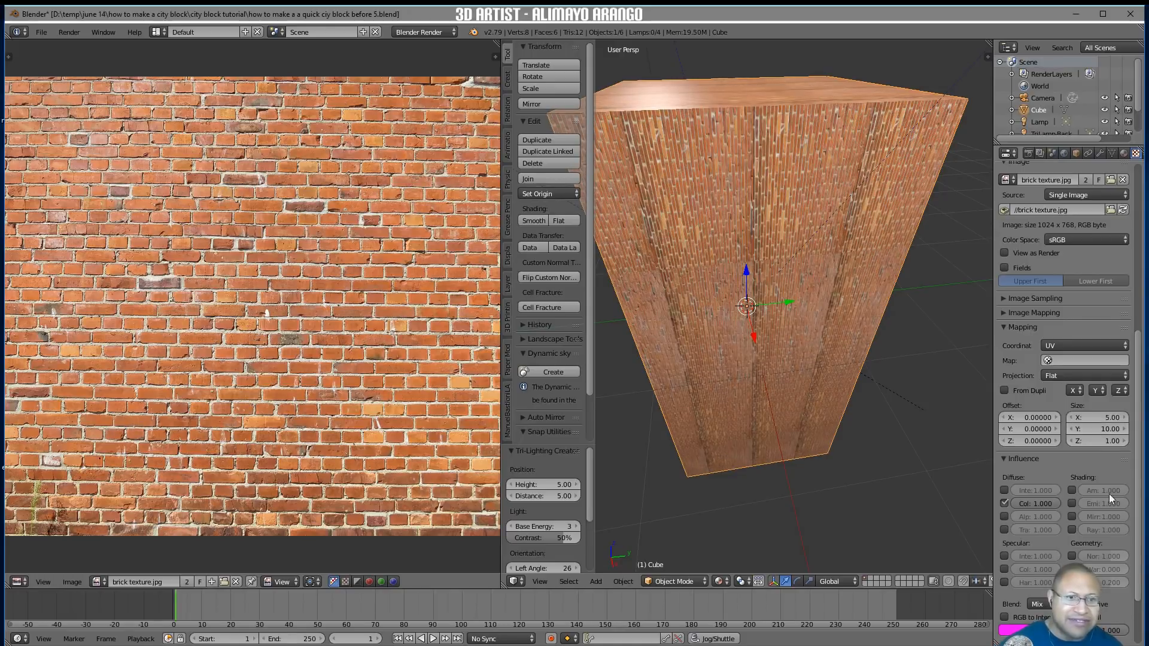
click(1100, 430)
text(5)
key(Return)
mouse_move(895, 408)
middle_down()
mouse_move(836, 392)
mouse_move(795, 403)
mouse_move(911, 403)
mouse_move(884, 408)
middle_up()
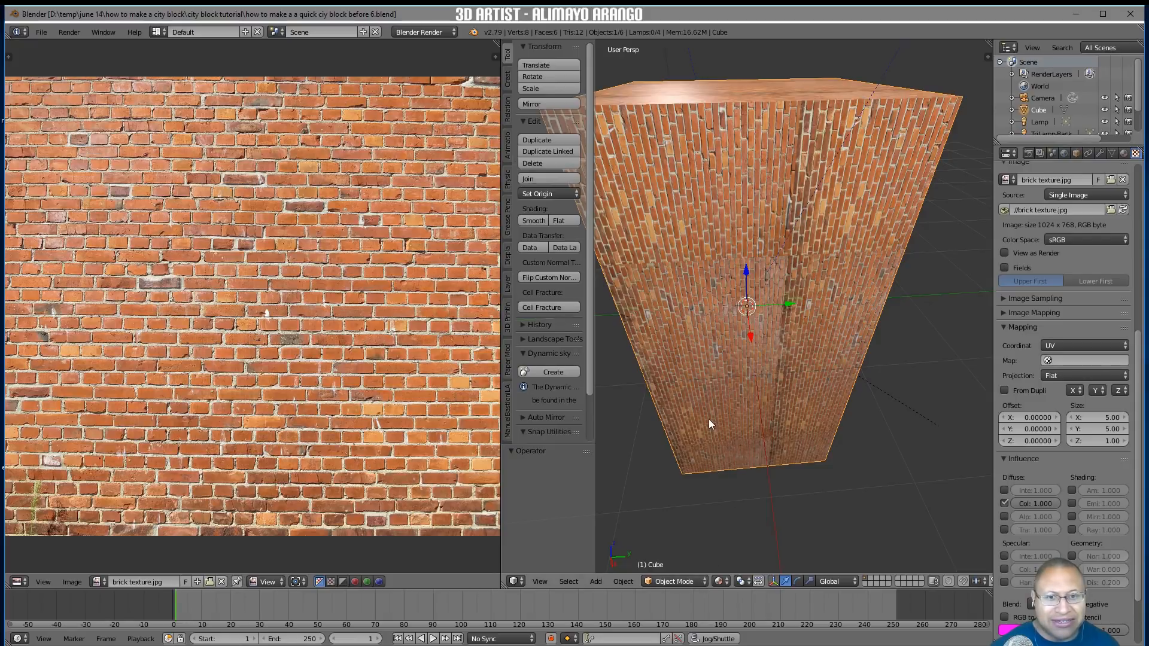
Put the box in Edit Mode and rotate all of its UV islands by 90° over the brick image
click(702, 580)
click(692, 553)
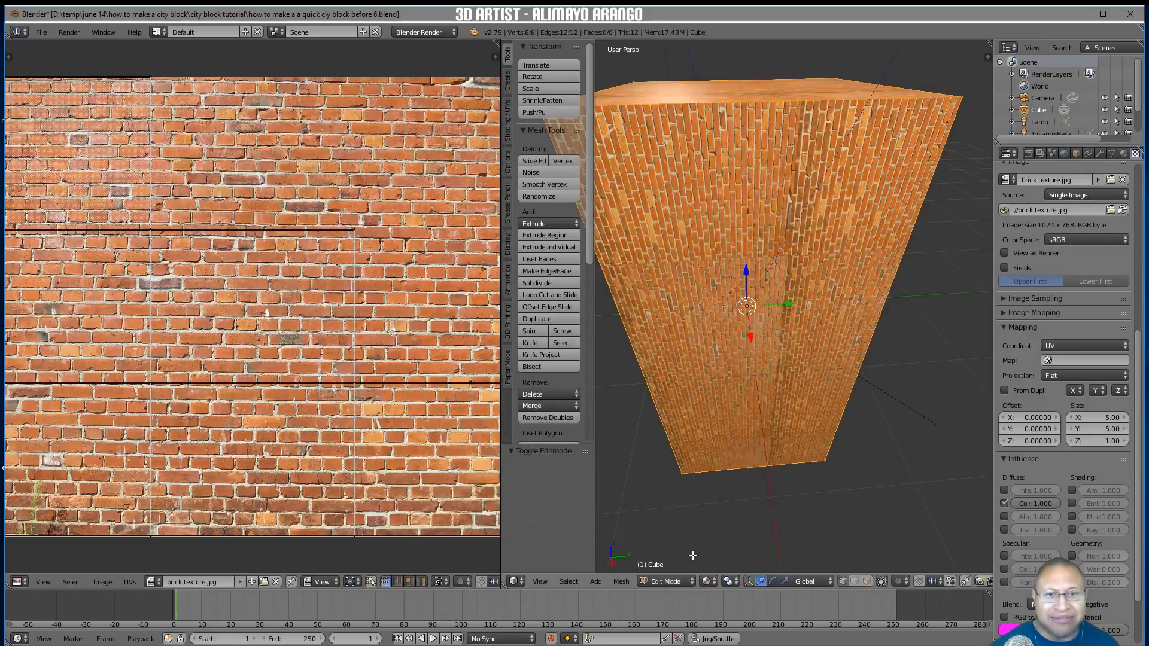
scroll(284, 294, down, 2)
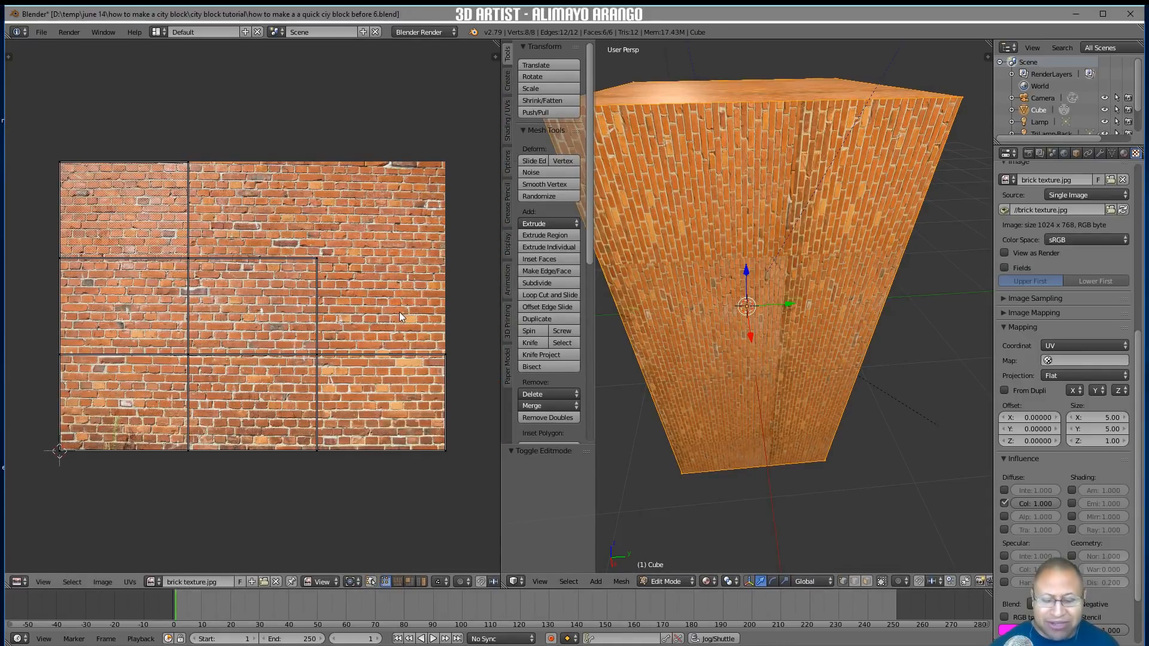
key(a)
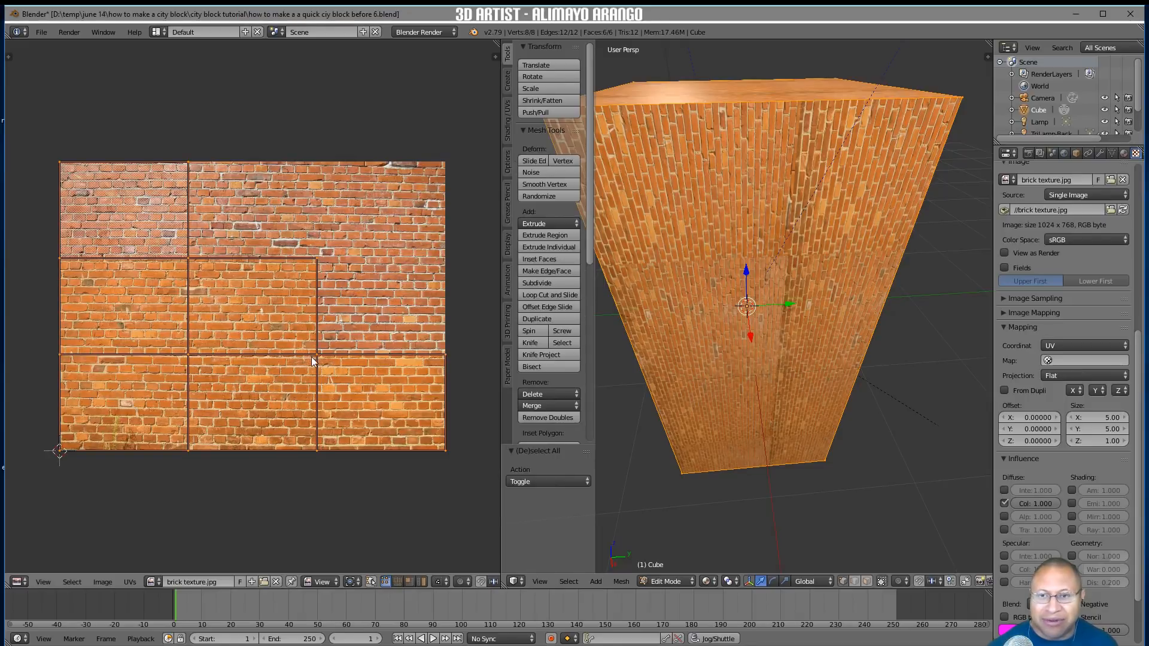
text(r)
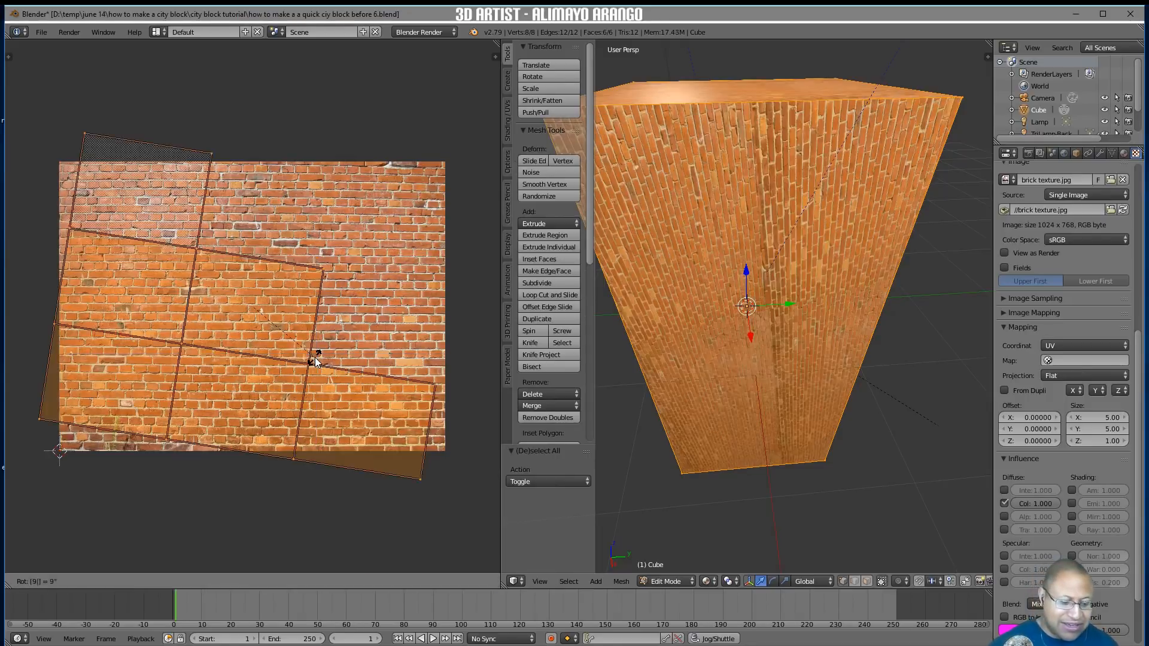
text(90)
key(Return)
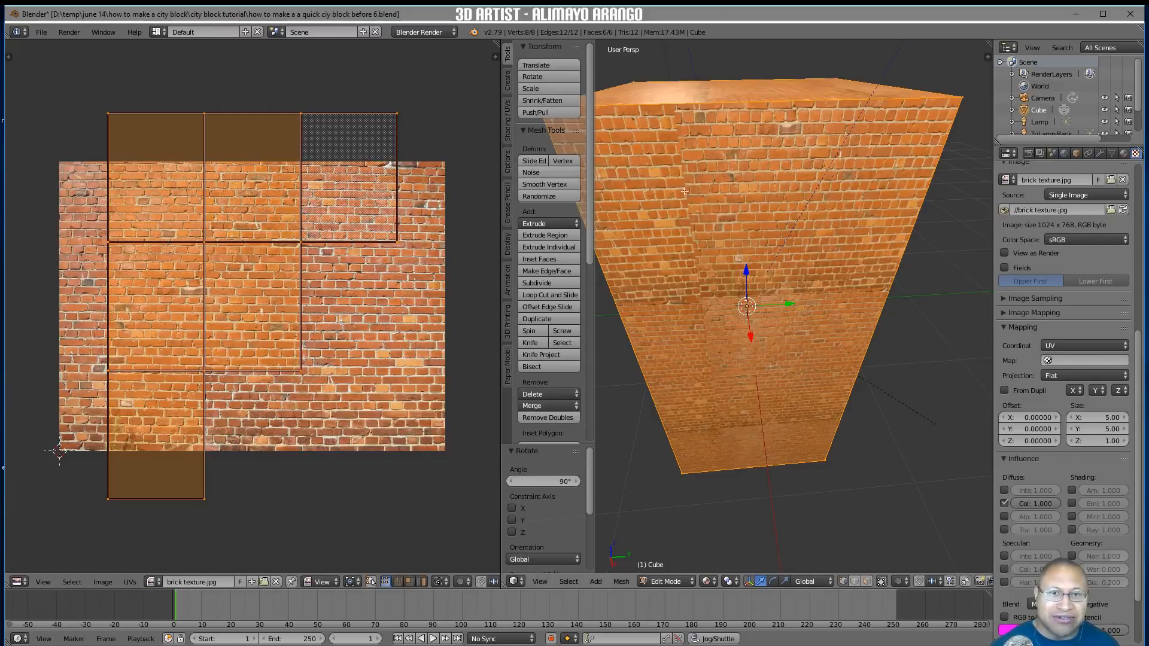
Select only the wall face whose bricks run vertically and rotate its UV island by 90° over the brick image
middle_drag(689, 292, 754, 136)
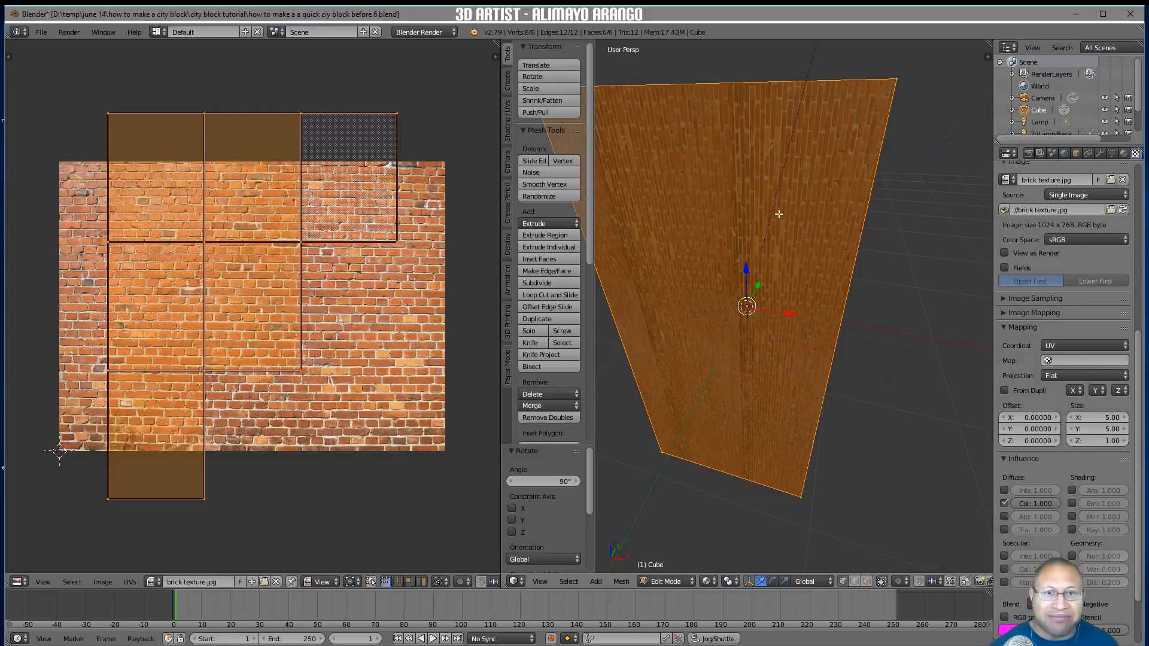
key(a)
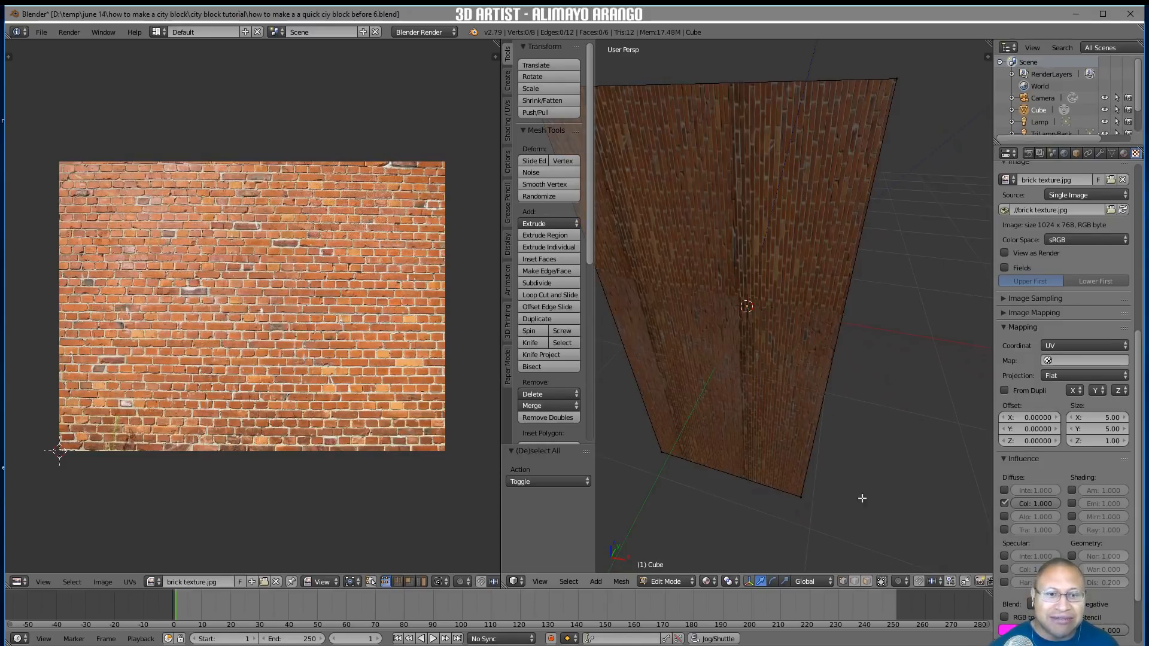
click(866, 582)
right_click(810, 249)
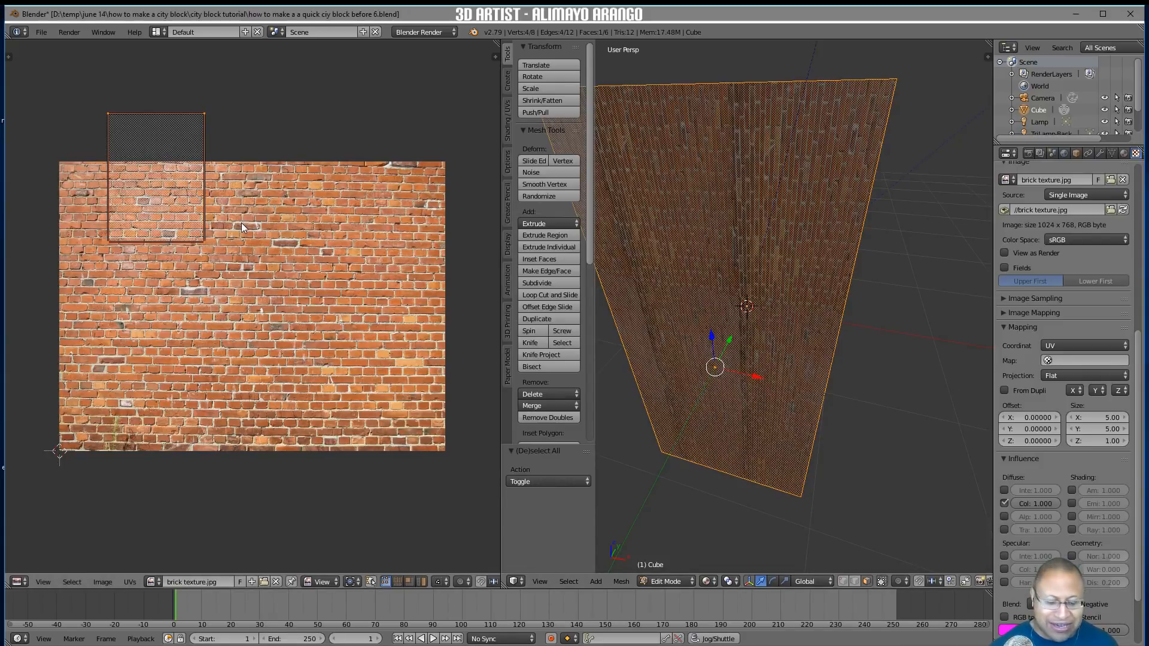
text(r)
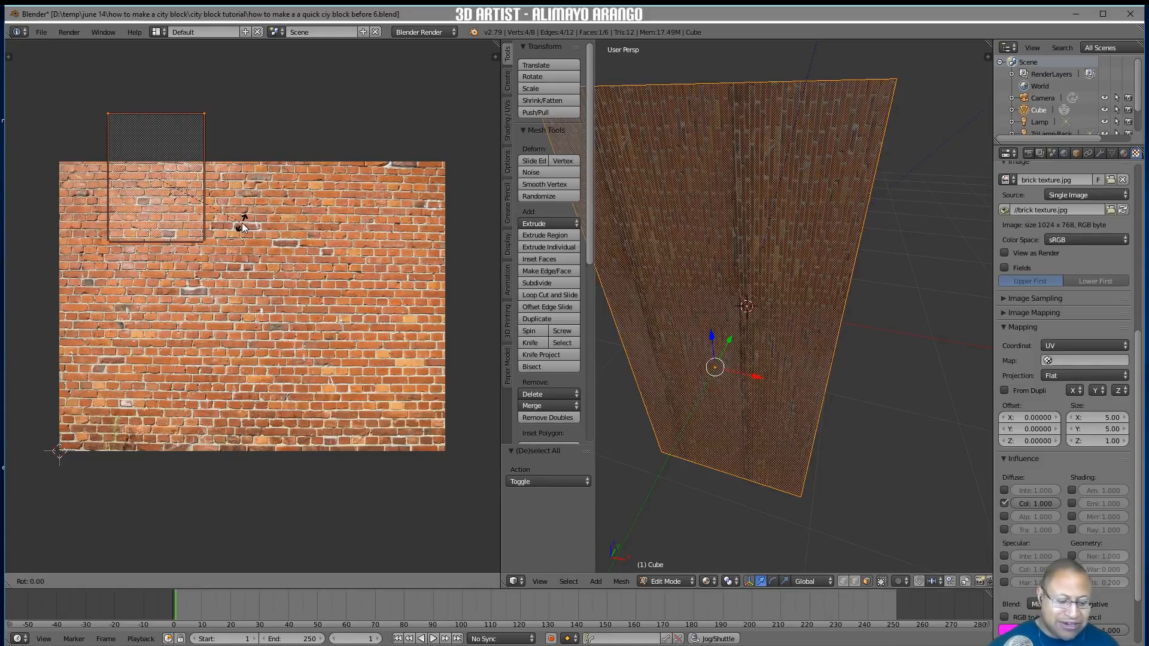
text(90)
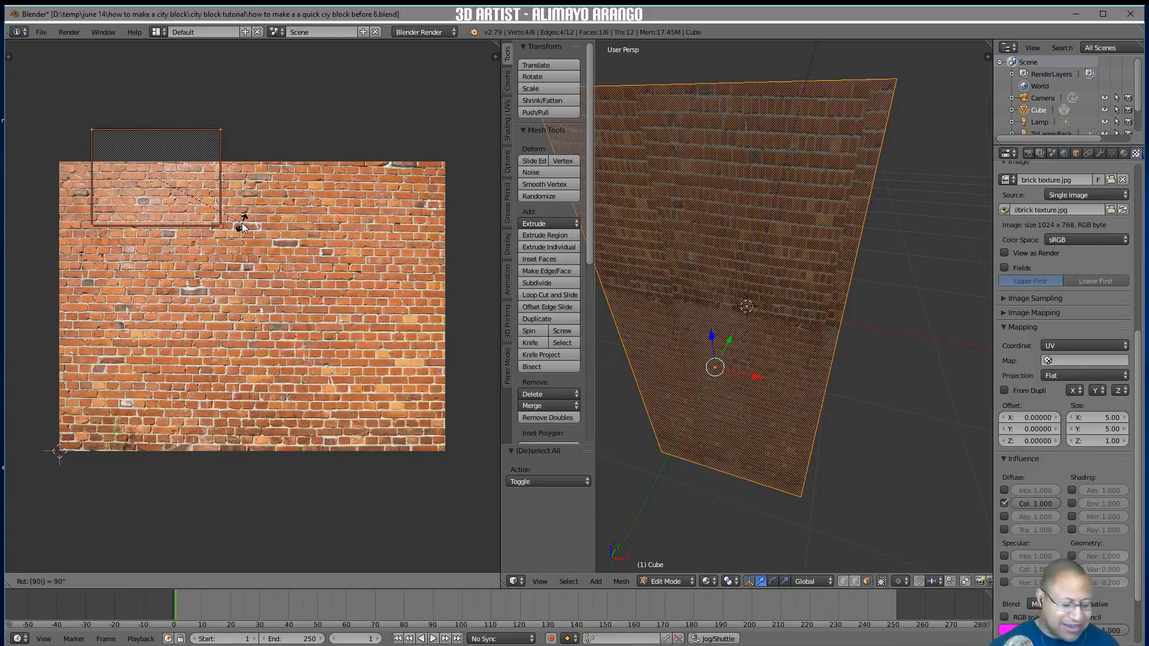
key(Return)
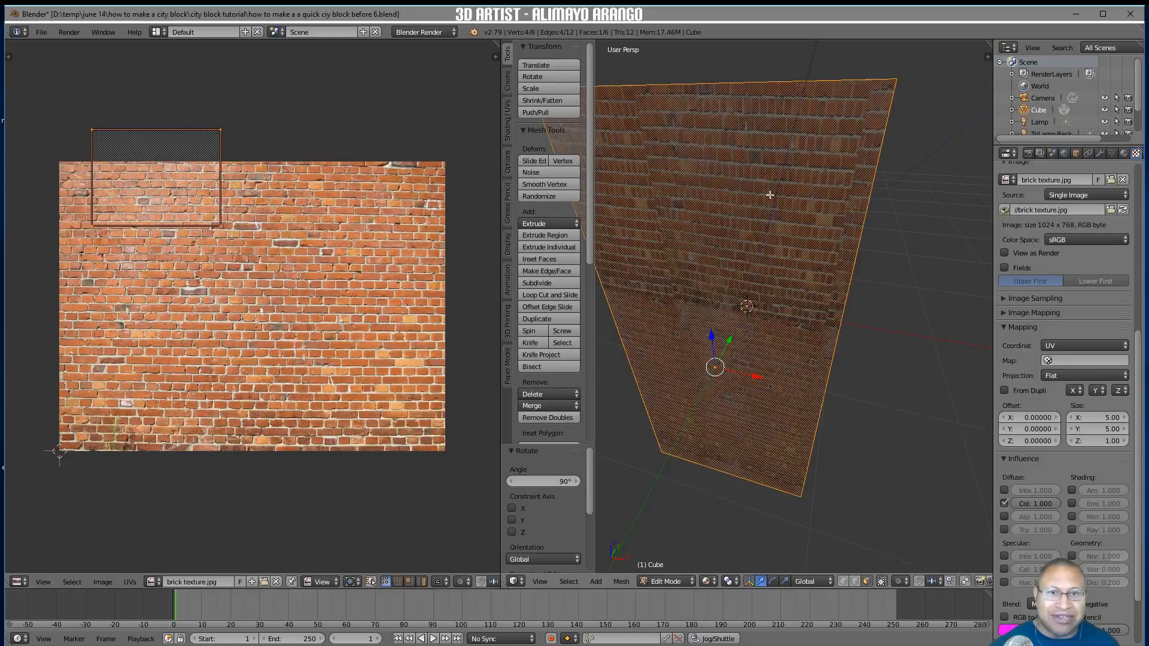
middle_drag(925, 297, 865, 210)
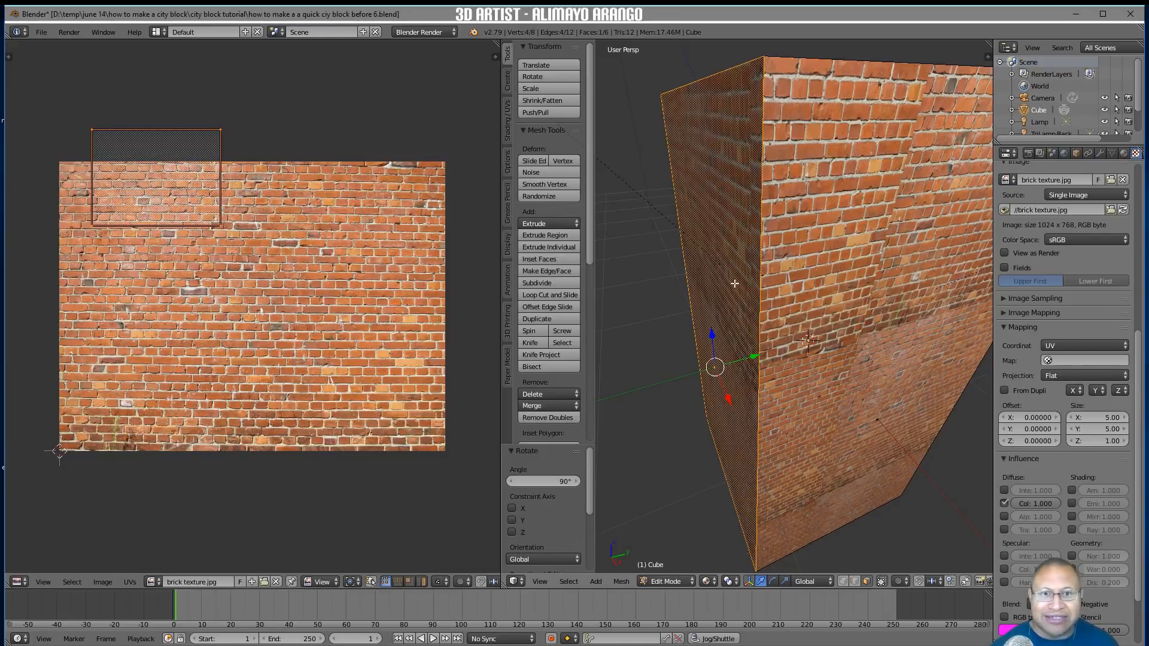
key(a)
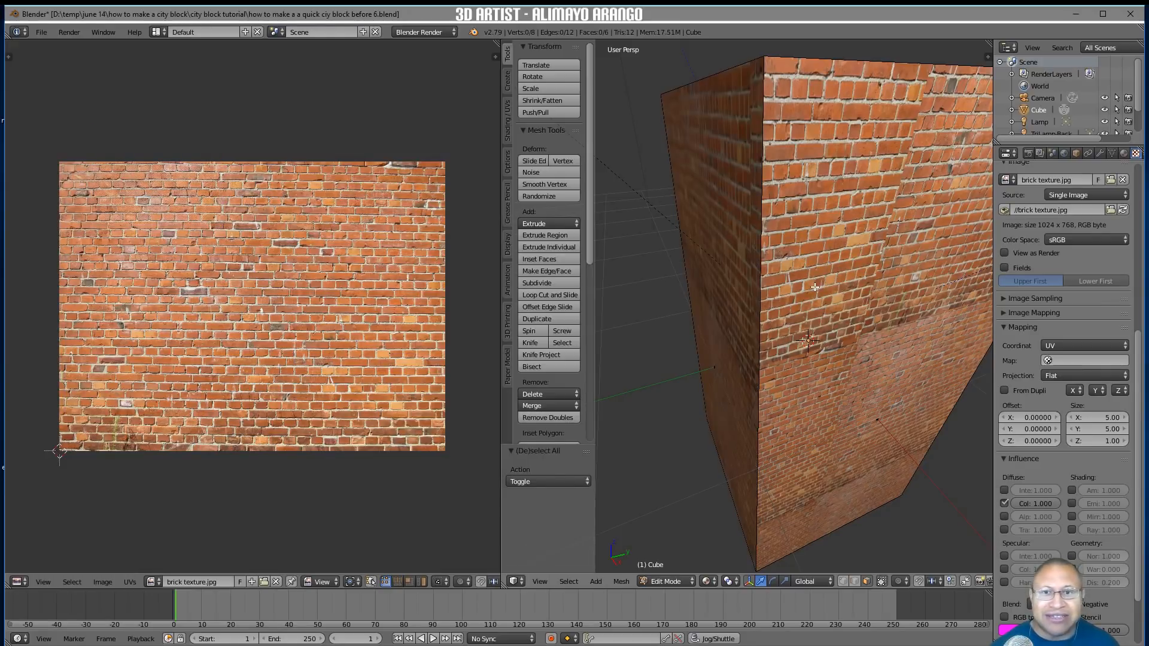
View the building and its surrounding lamps from the front and return the box to Object Mode
click(508, 246)
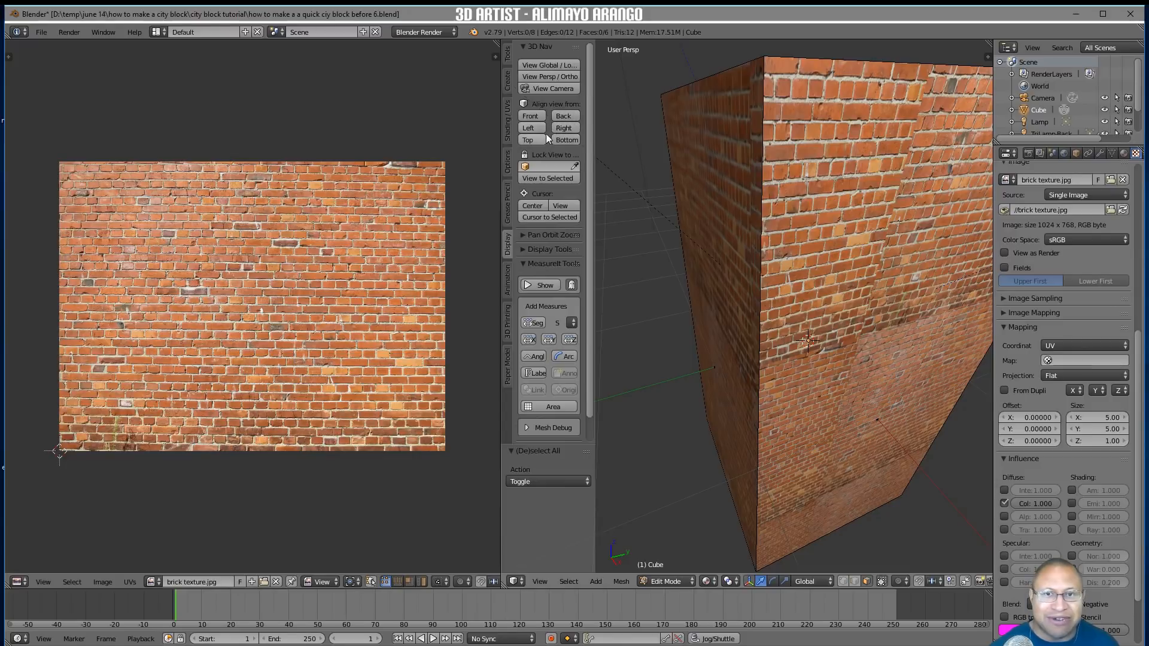
click(530, 117)
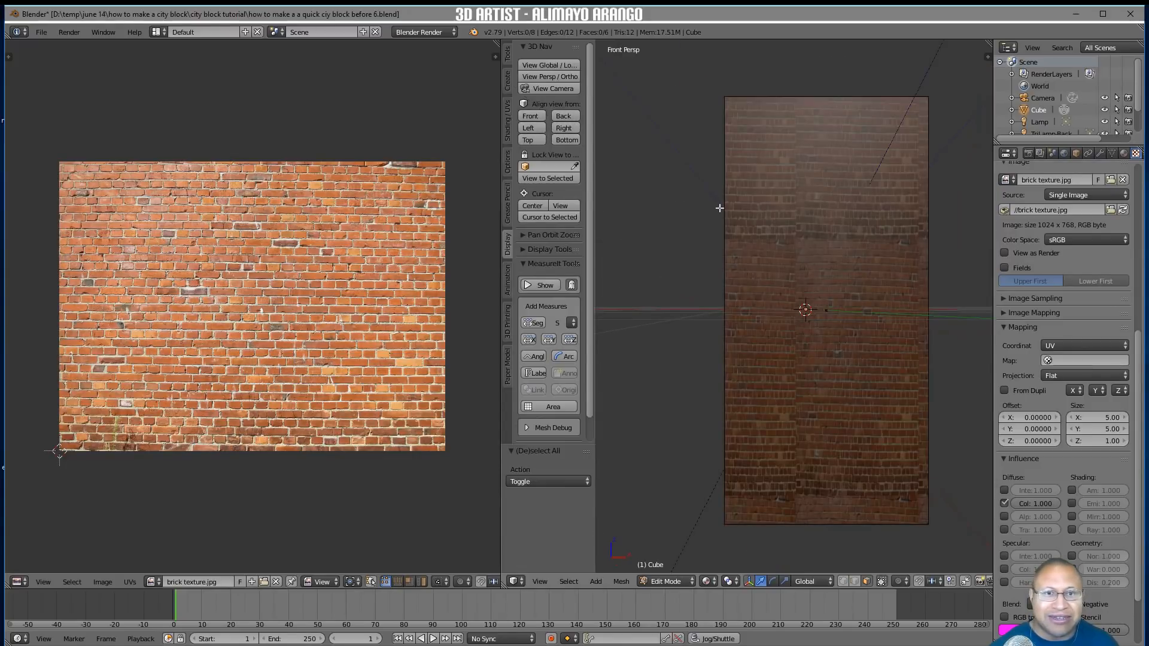
scroll(845, 284, down, 4)
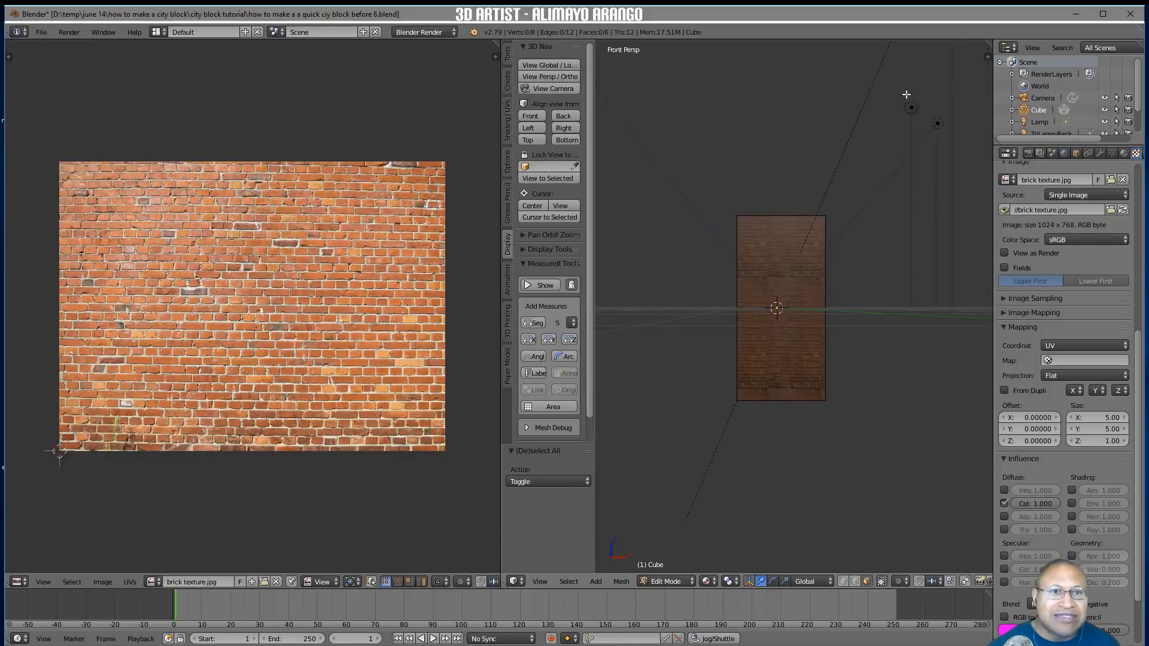
scroll(905, 149, down, 1)
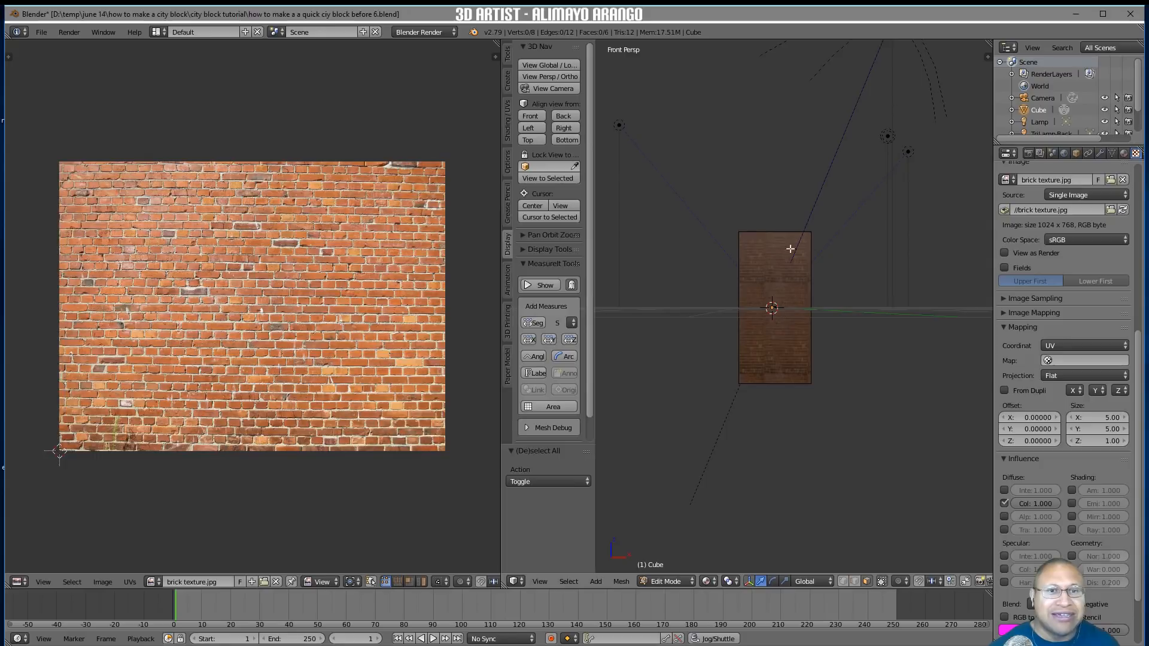
scroll(860, 243, down, 1)
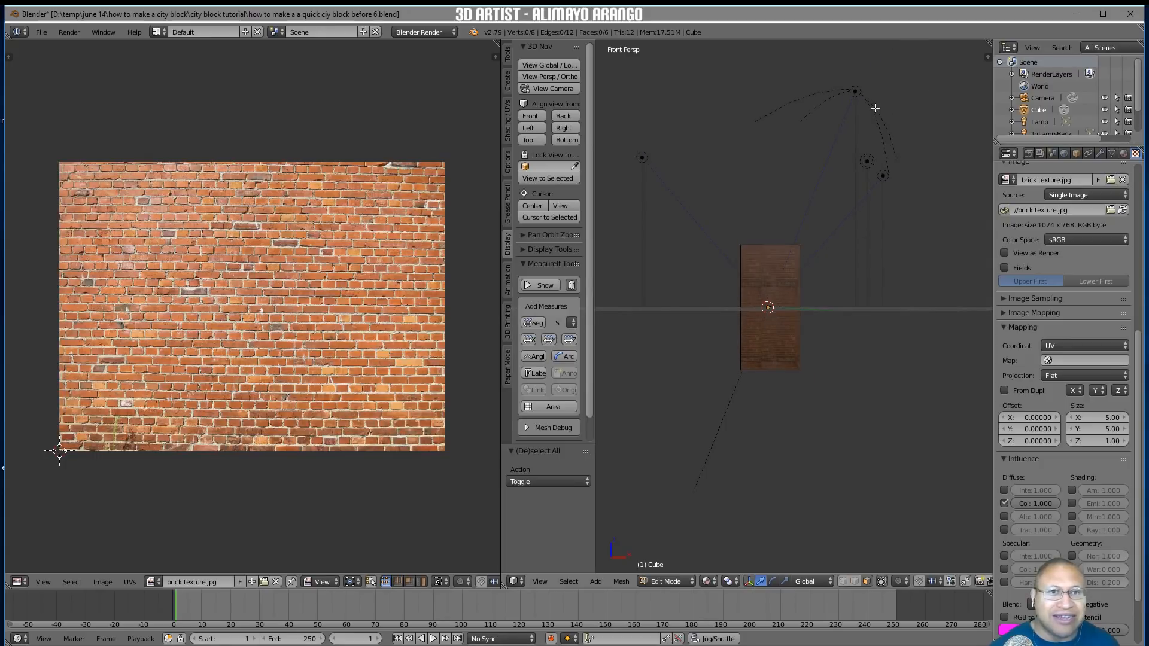
click(685, 582)
click(686, 567)
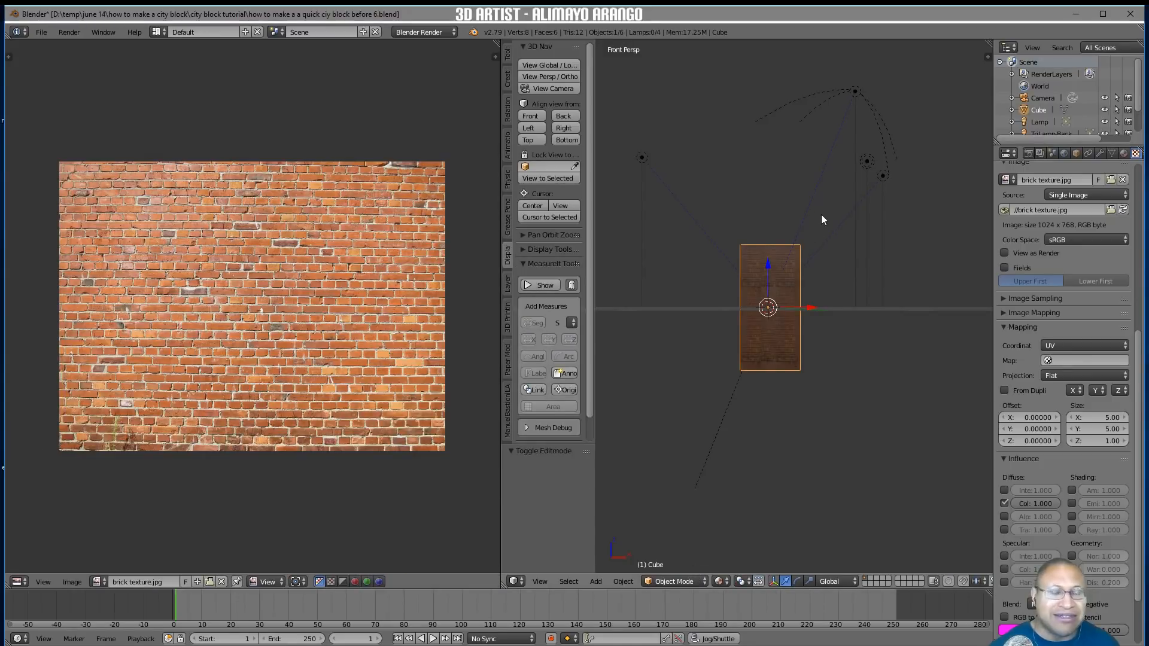
Set the energy of the TriLamp-Key lamp above the building to 0.4
right_click(857, 93)
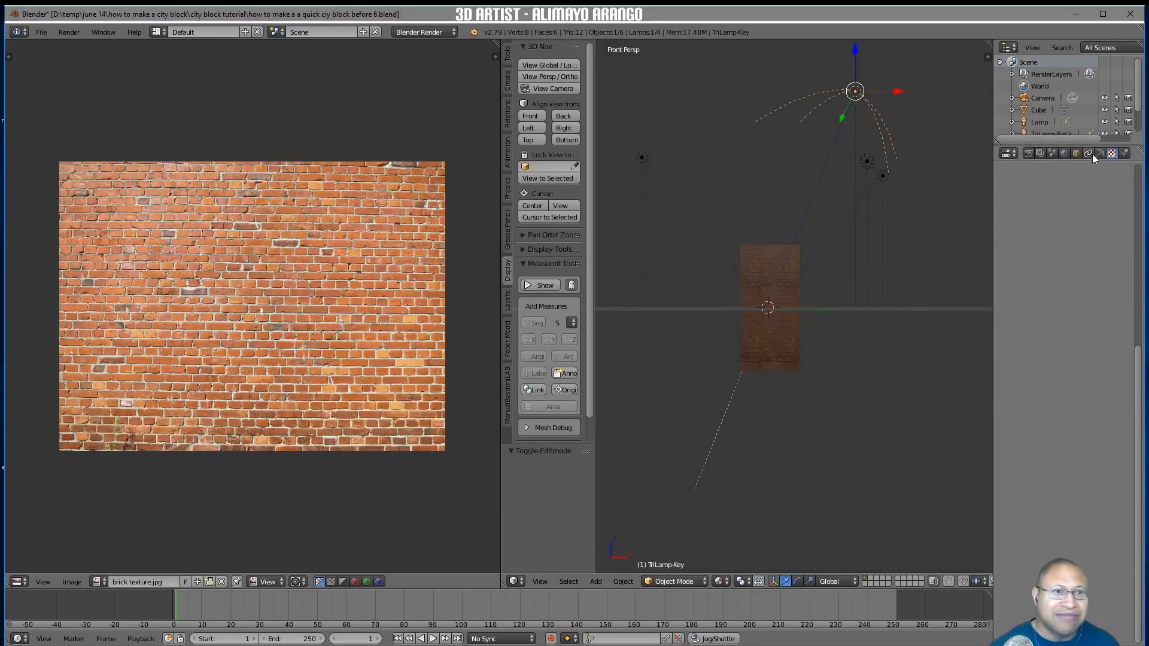
click(1100, 153)
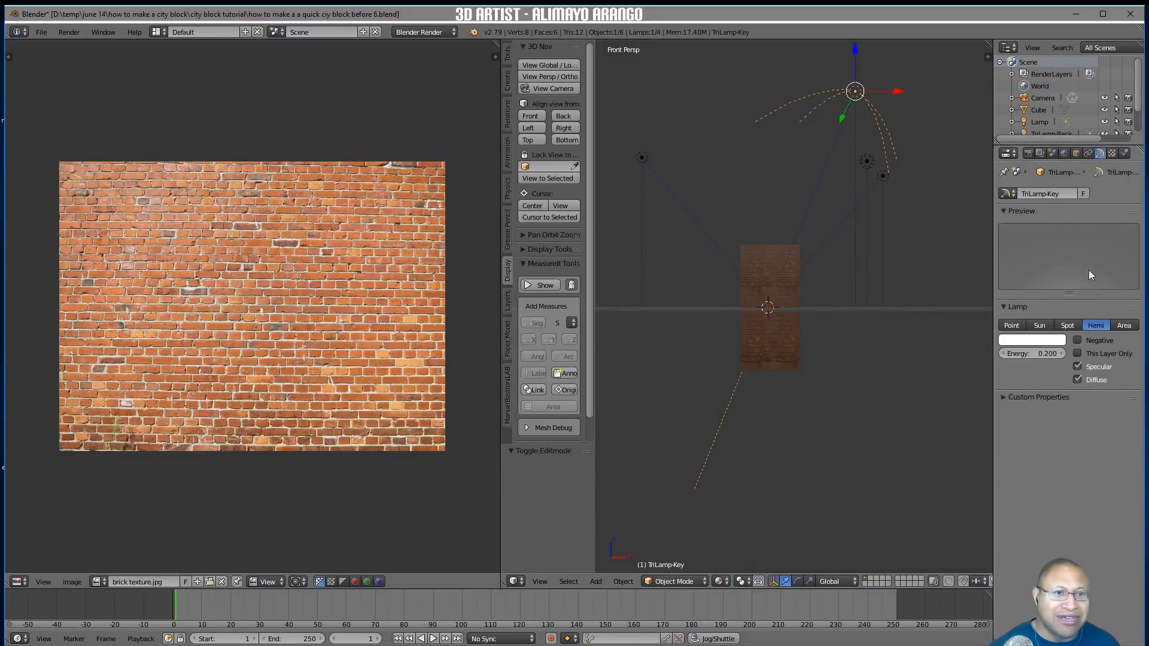
double_click(1040, 353)
key(BackSpace)
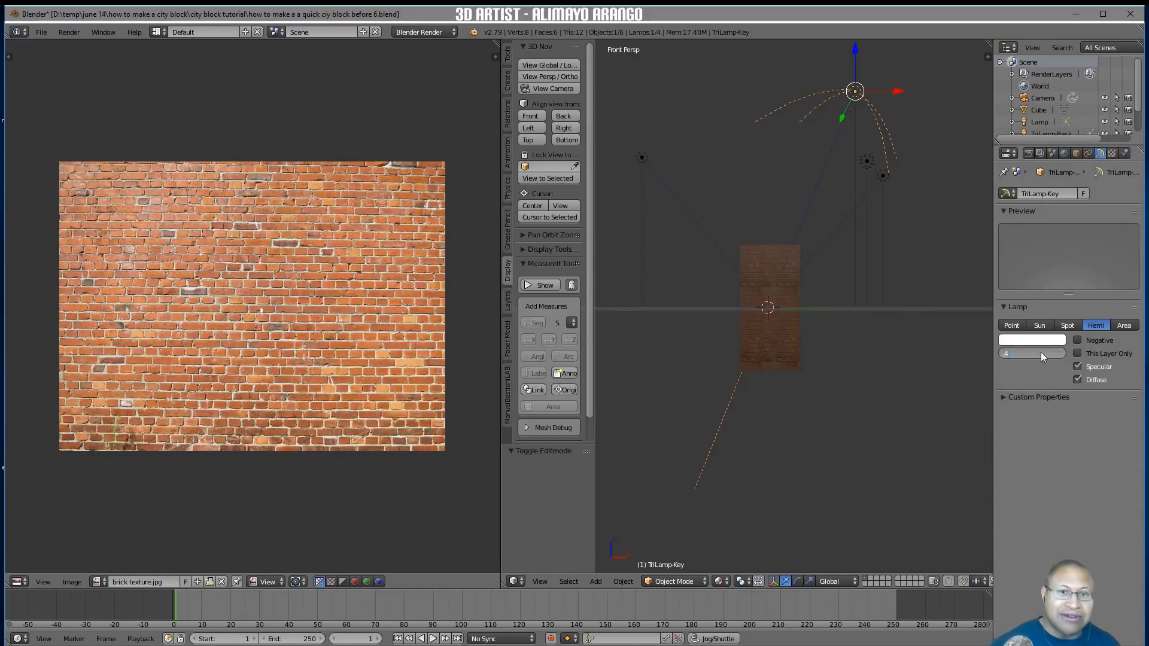
key(Return)
Widen the 3D viewport by shrinking the image editor beside it to a narrow strip, keeping the whole building in view
scroll(808, 383, up, 5)
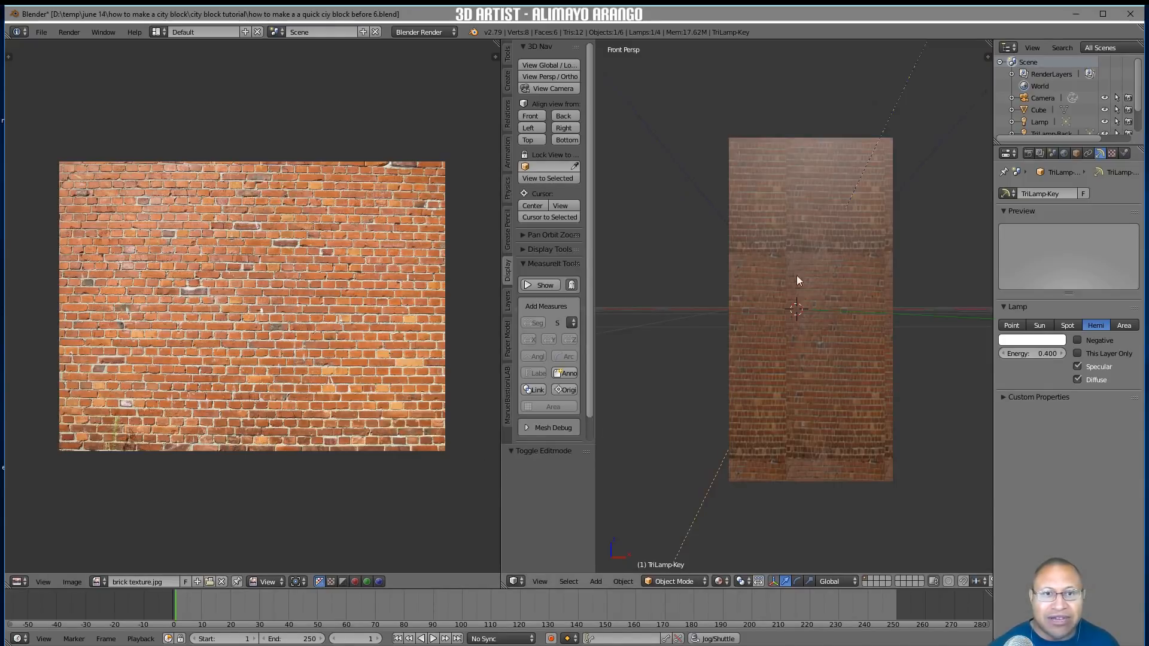
drag(501, 473, 62, 482)
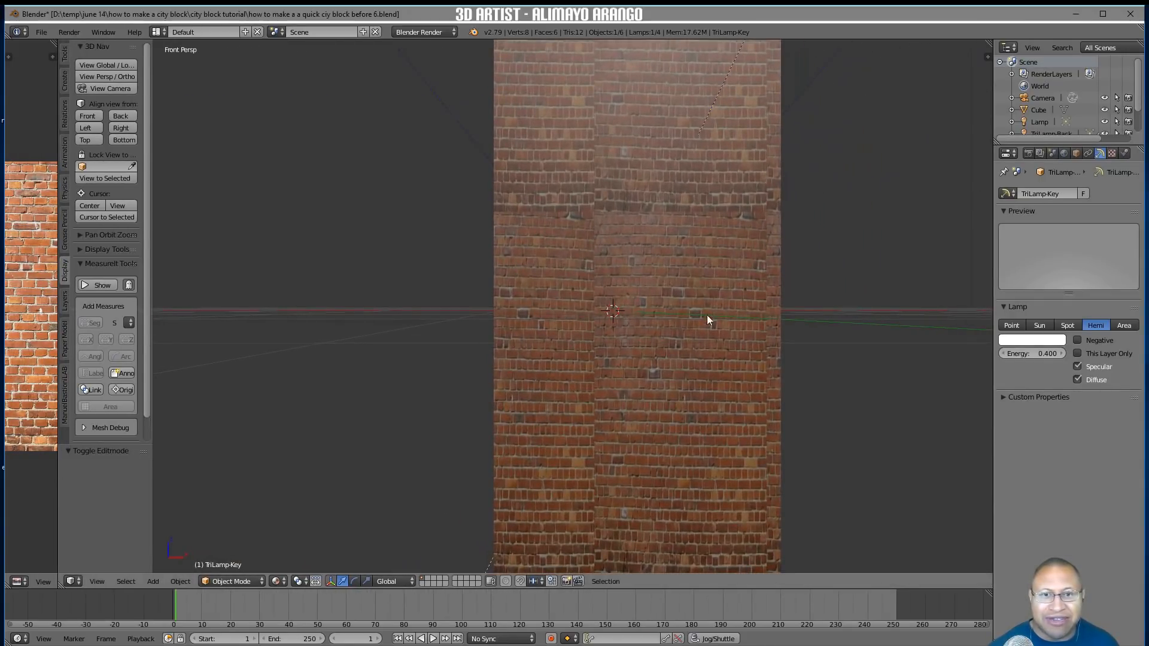
scroll(819, 306, down, 1)
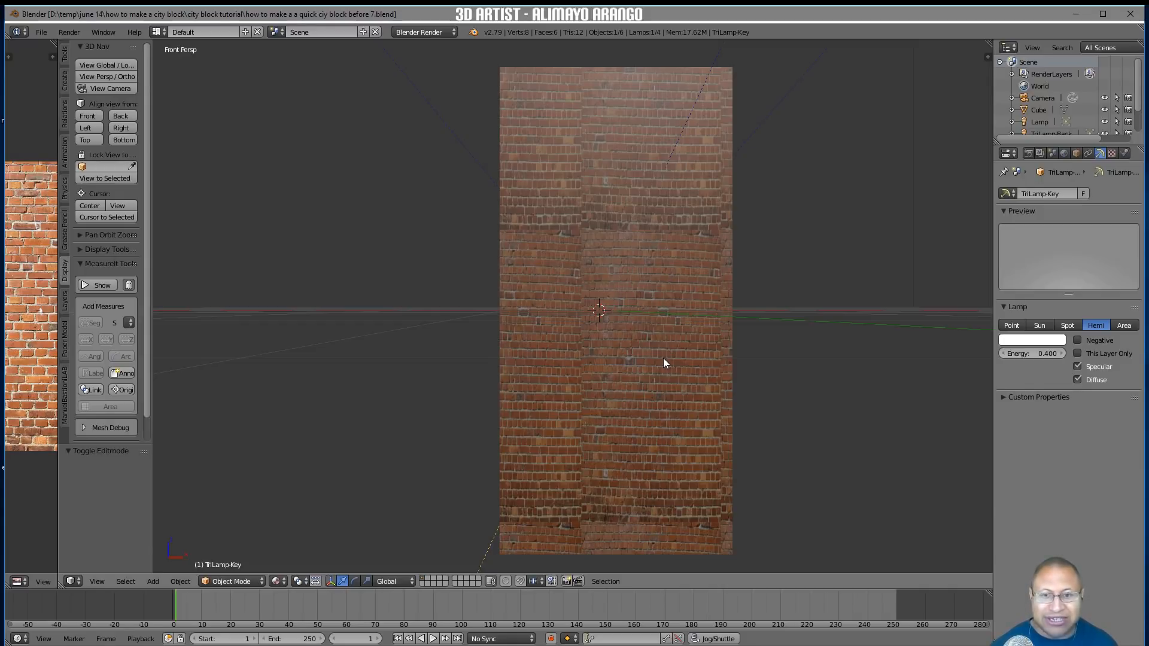
Add a cube mesh at the building's centre and move it about -0.39 along Y so it protrudes from the front wall
key(shift+a)
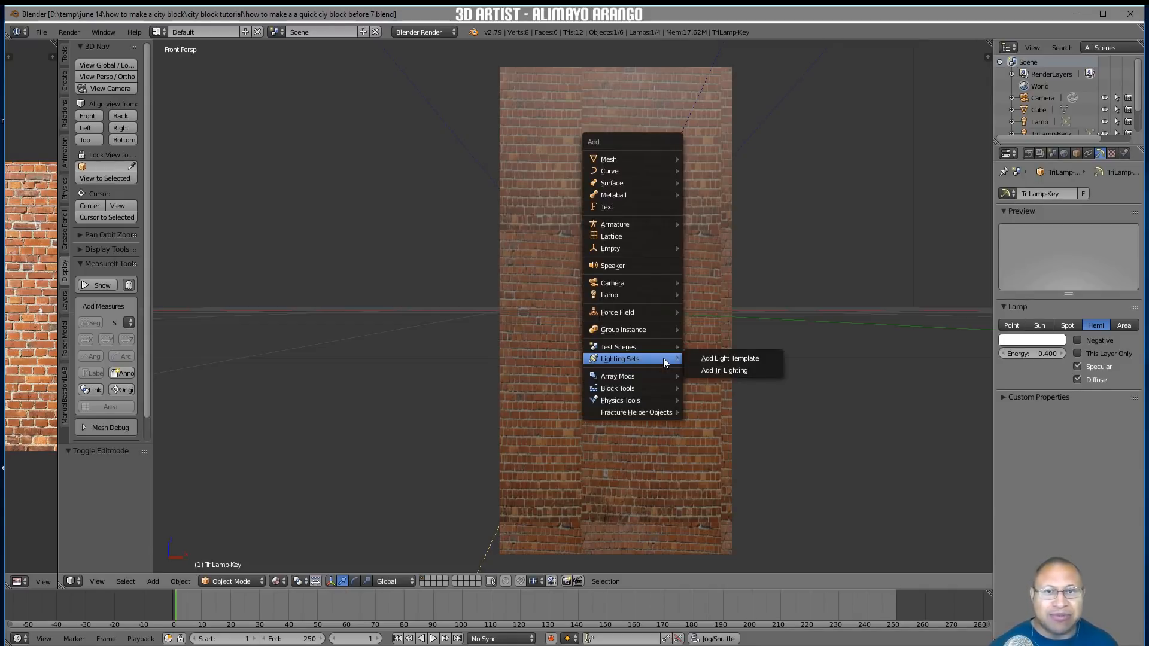
mouse_move(644, 160)
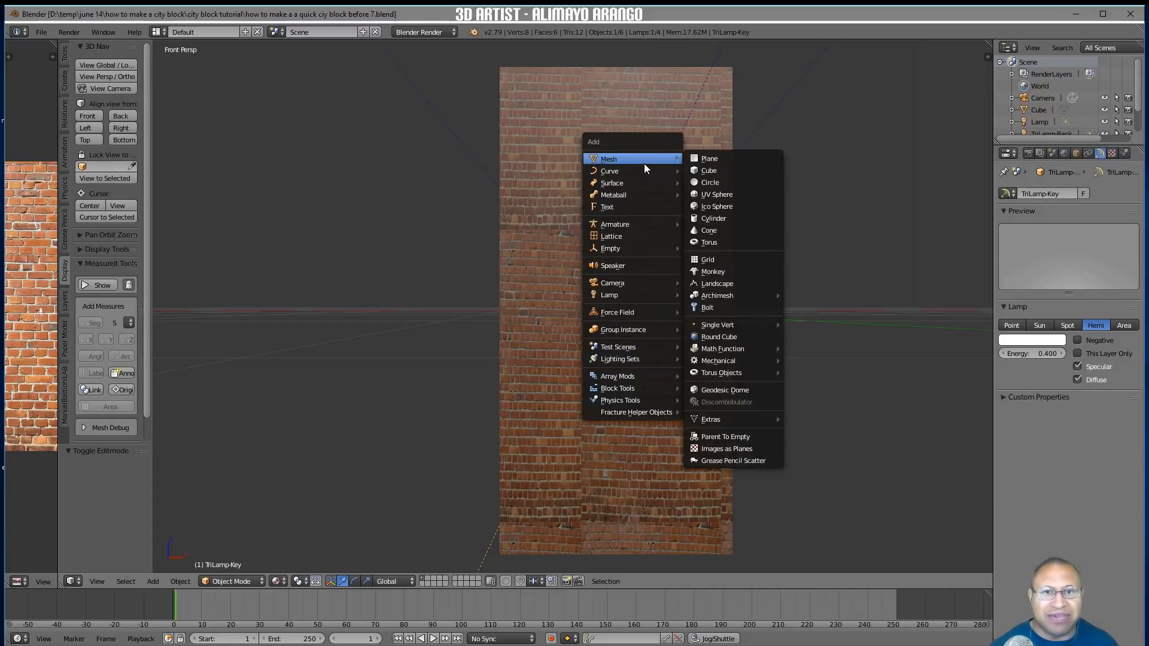
click(726, 170)
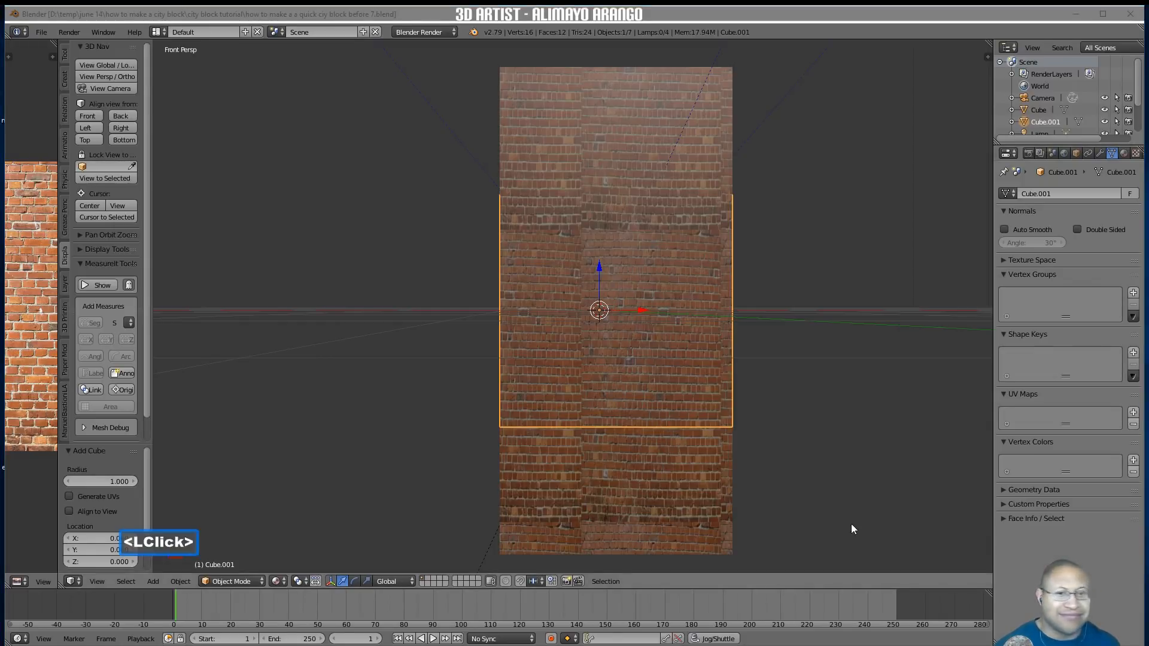
click(851, 522)
middle_drag(849, 284, 782, 311)
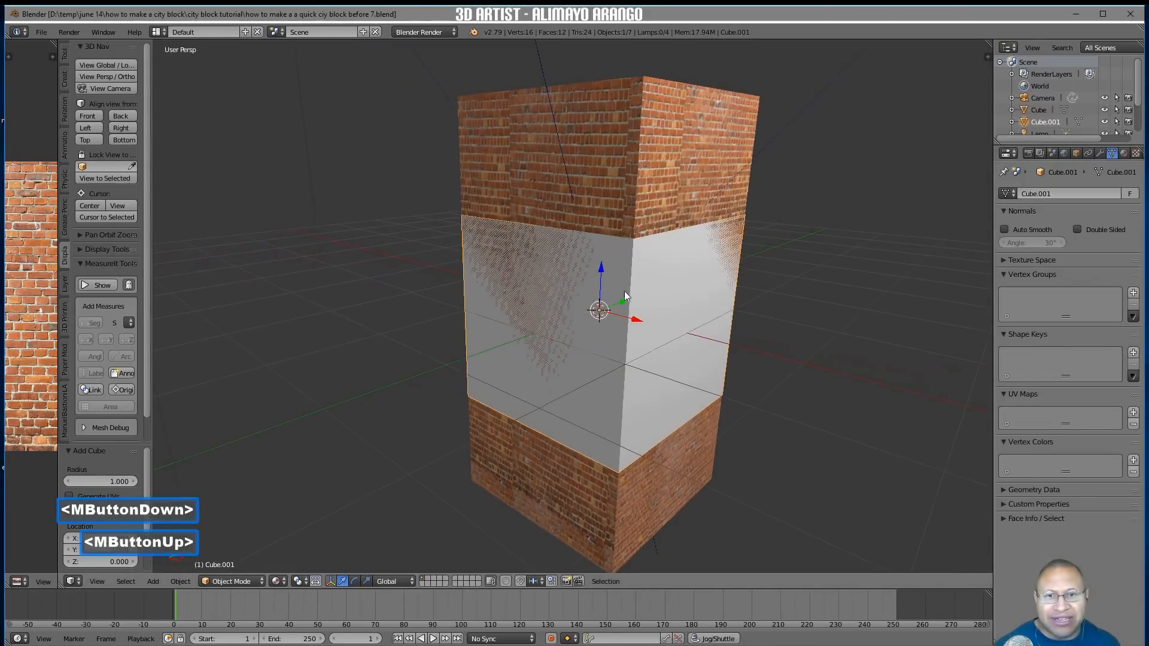
drag(623, 304, 594, 311)
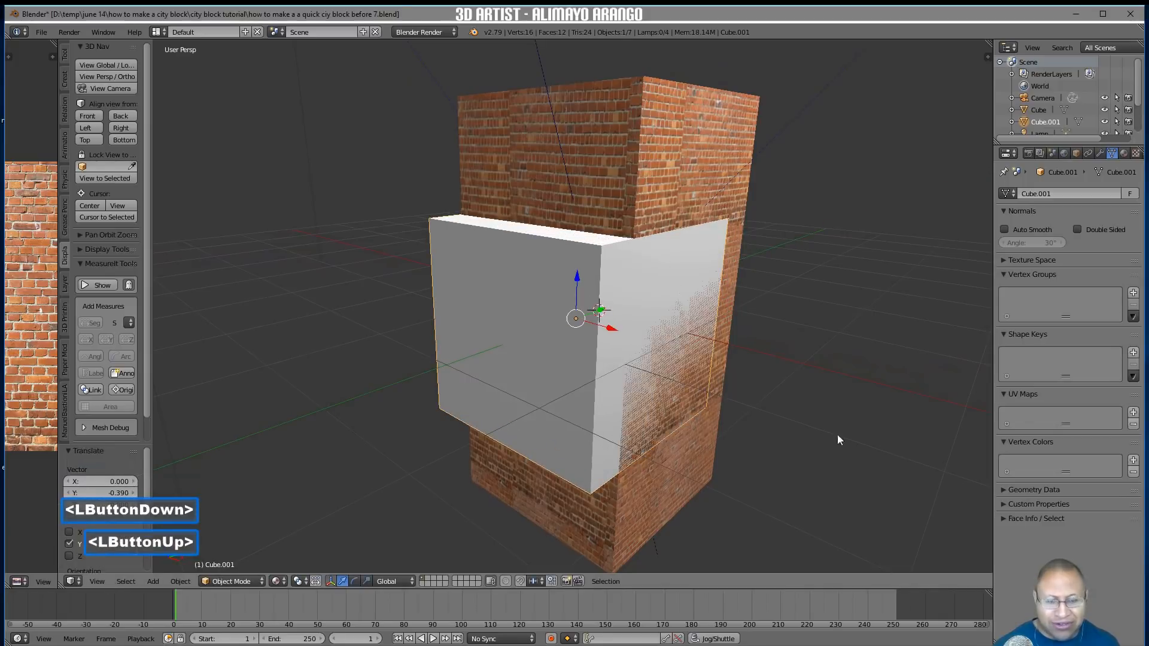
Scale the new cube uniformly to about 0.43, raise it to the front wall's upper part, and shift it about -0.425 on X
key(s)
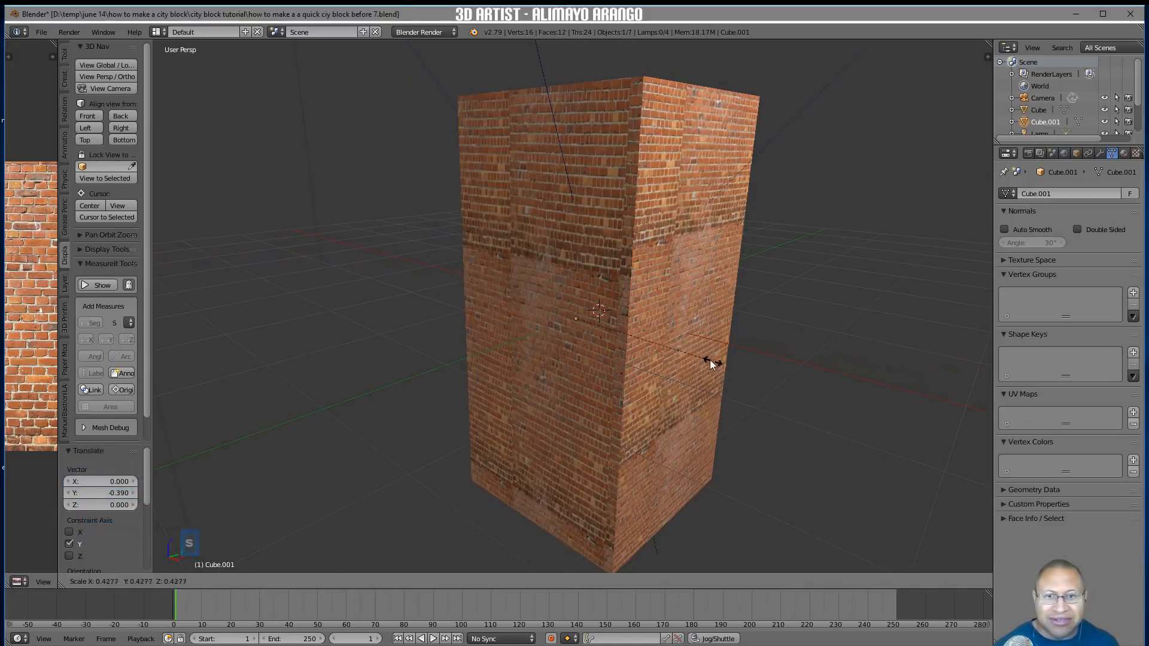
click(706, 359)
drag(600, 310, 516, 142)
middle_drag(563, 168, 587, 178)
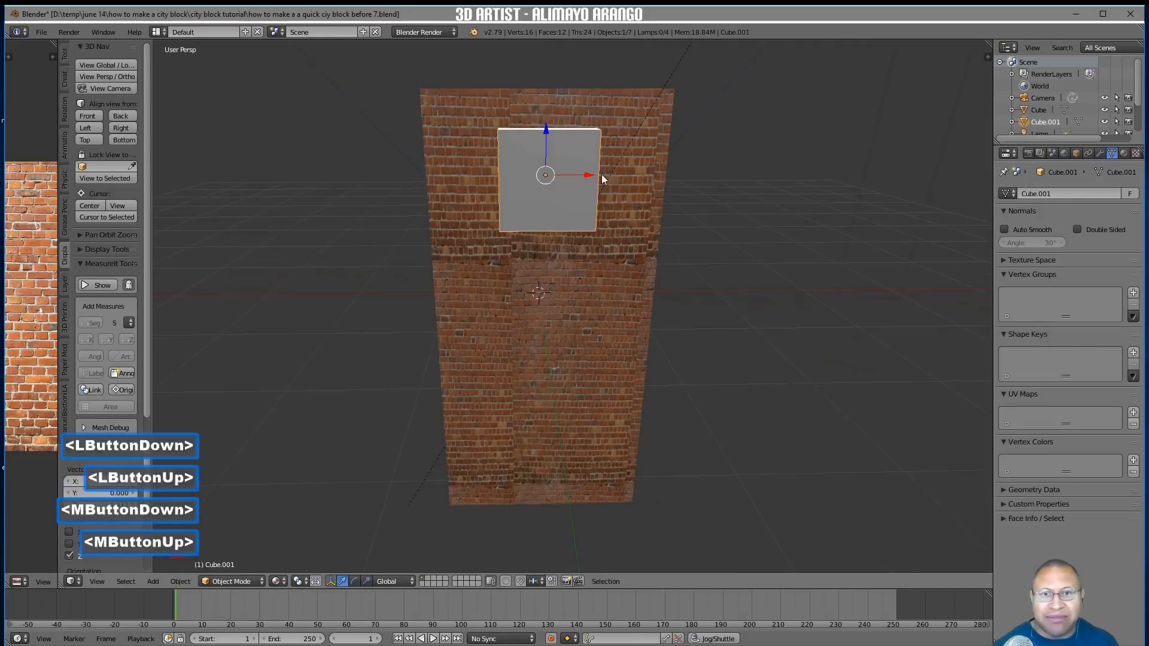
drag(589, 177, 537, 172)
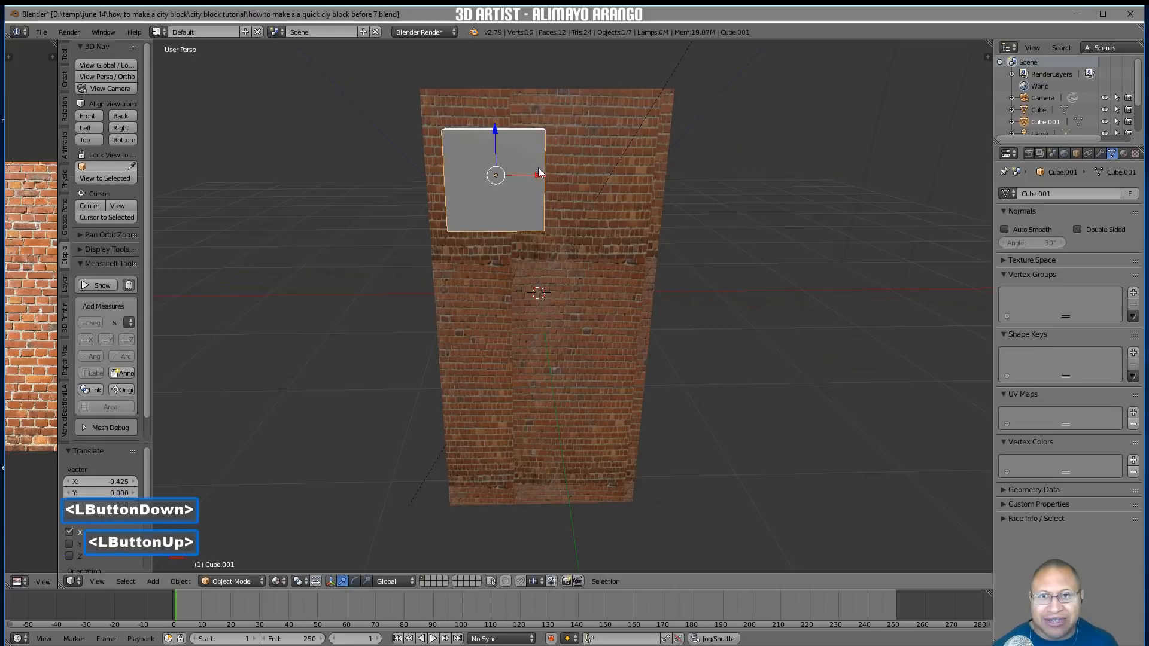
Narrow the cube along X into an upright window shape and move it about -0.16 on X toward the wall's edge
key(s)
key(x)
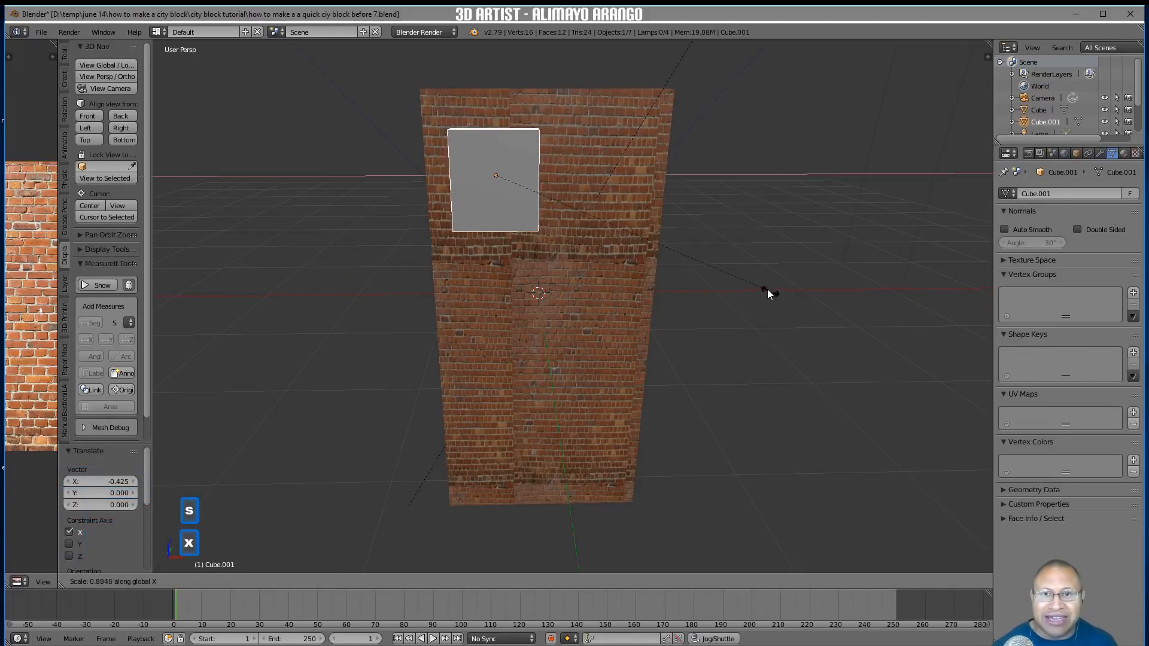
click(676, 238)
middle_drag(674, 237, 669, 239)
drag(540, 173, 519, 172)
Scale the window block by about 0.862 along Z and uniformly by about 0.829
key(s)
key(z)
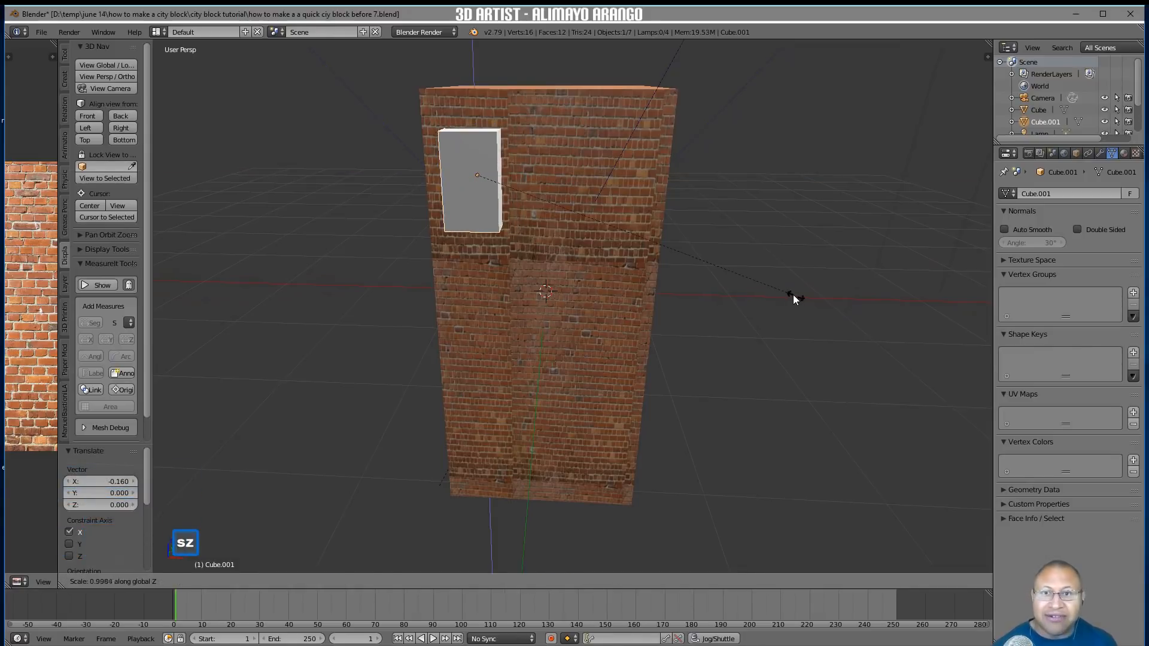
click(753, 278)
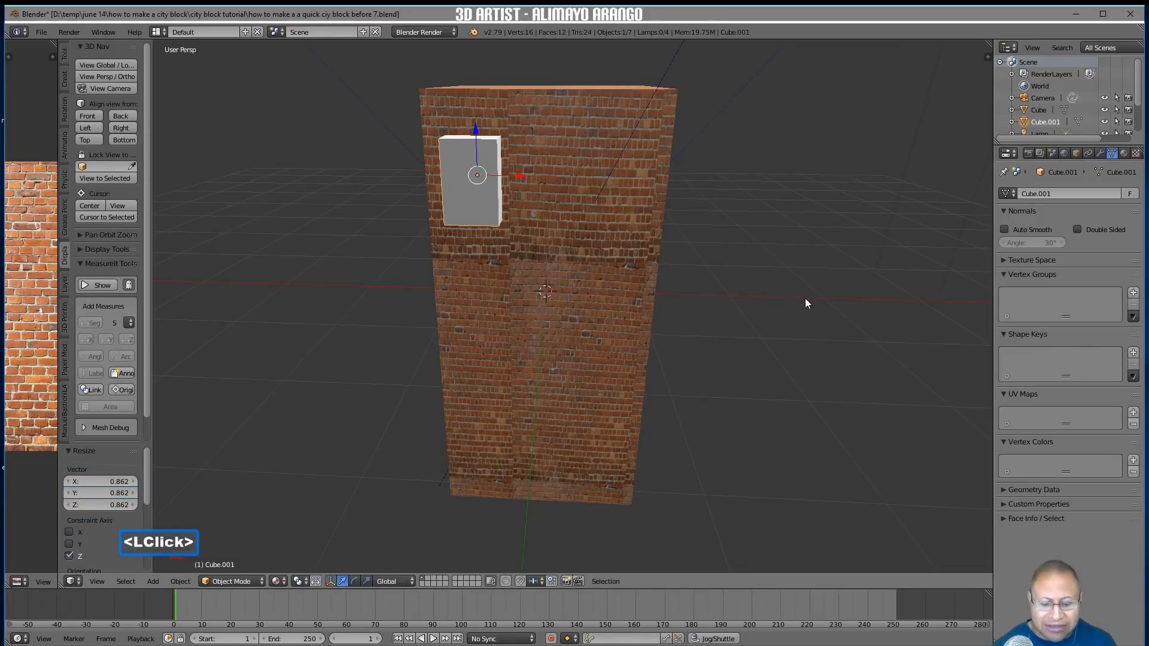
key(s)
click(754, 275)
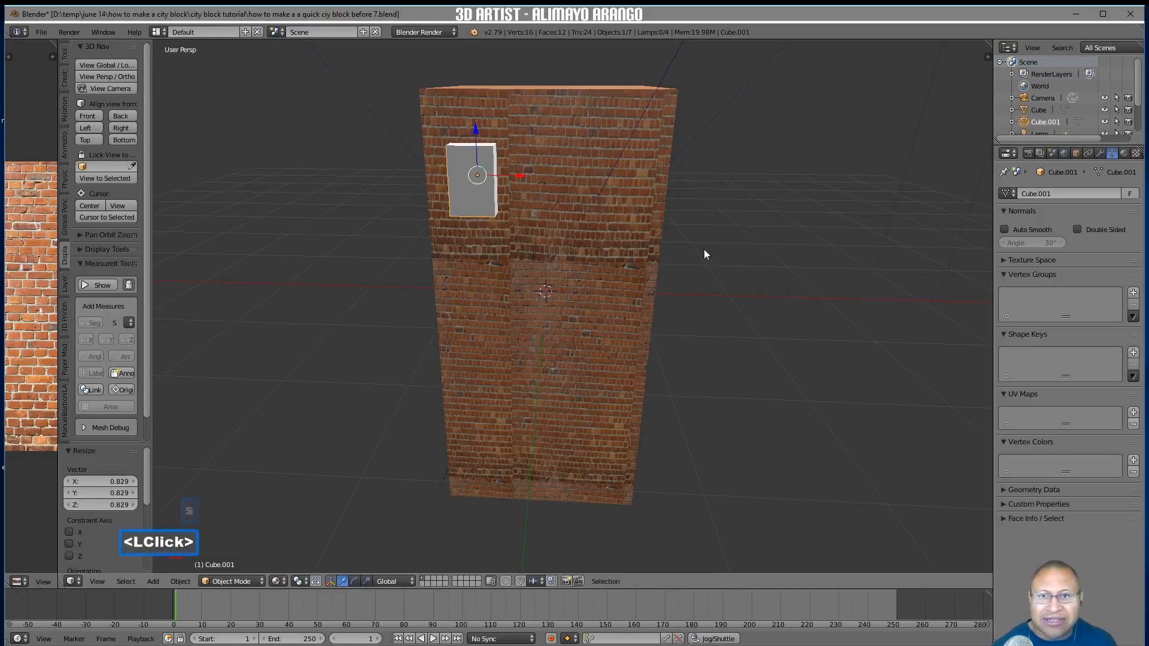
Raise the window block toward the roof, scale it uniformly by about 0.799, and nudge it about -0.041 and -0.036 on X
drag(483, 128, 476, 107)
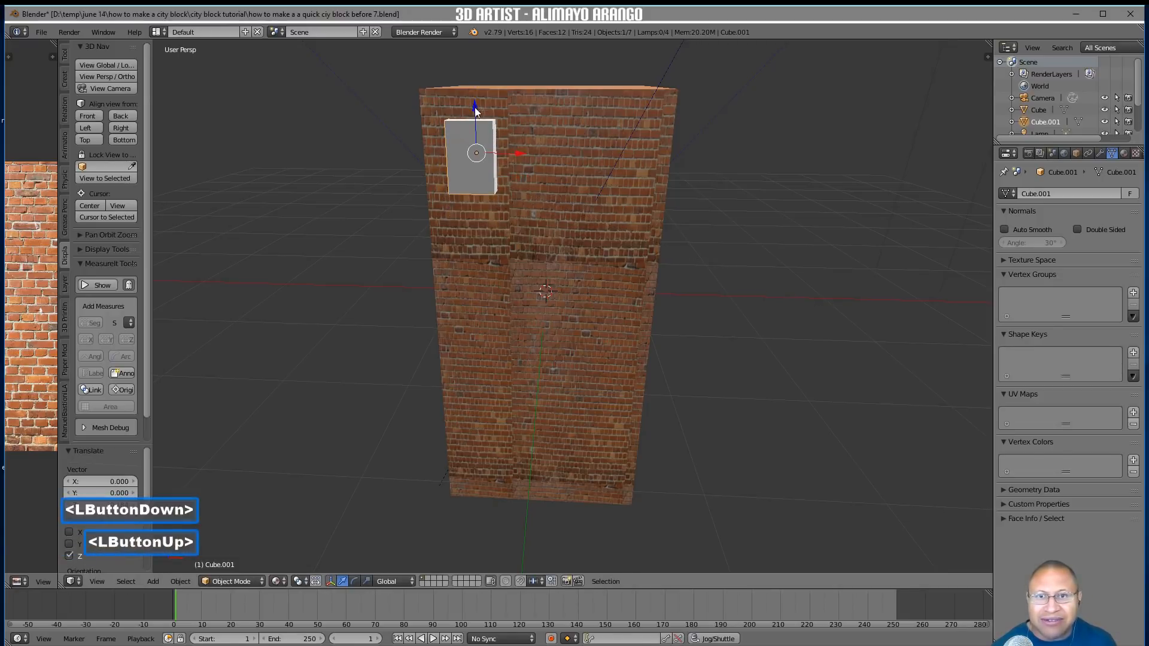
drag(519, 154, 516, 153)
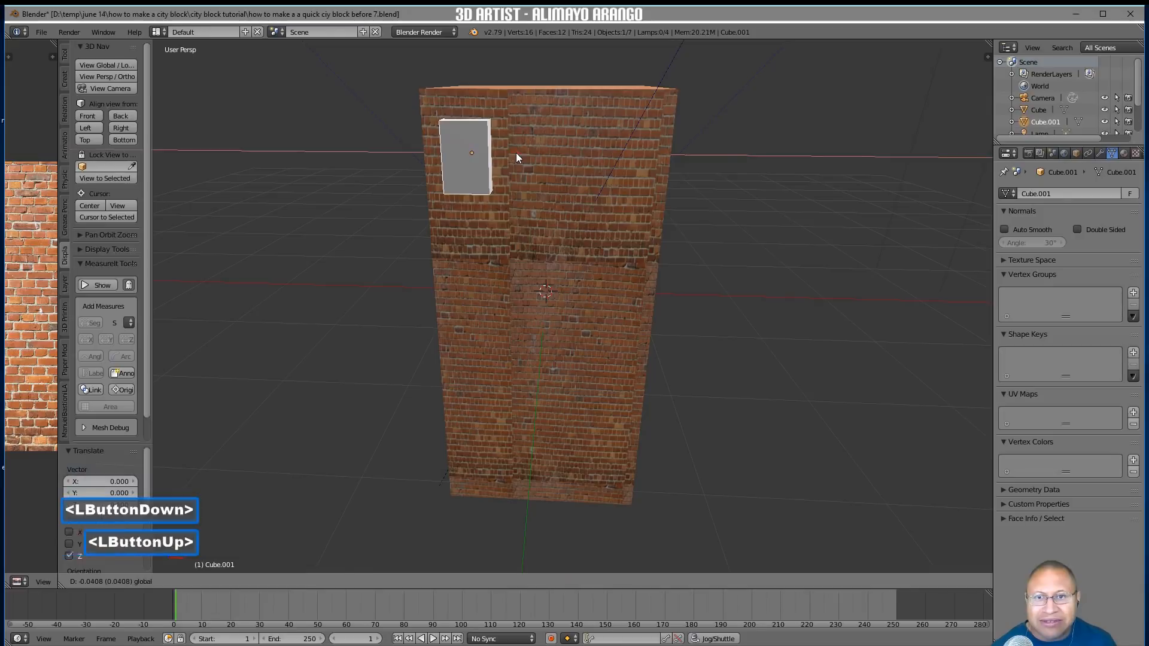
key(s)
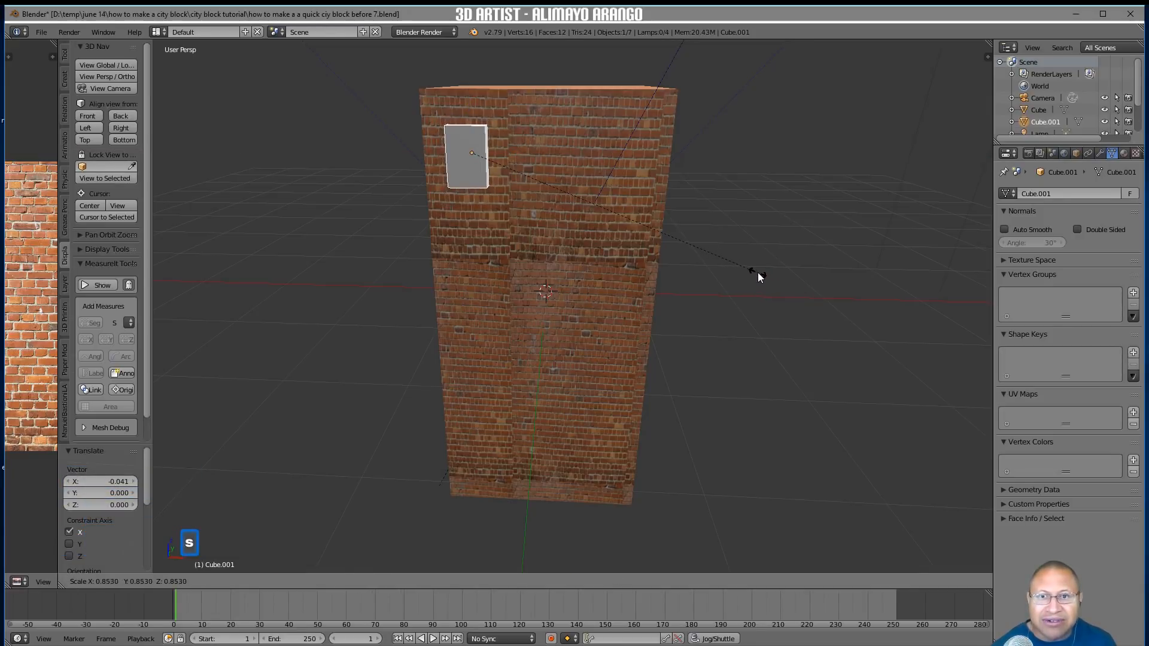
click(734, 262)
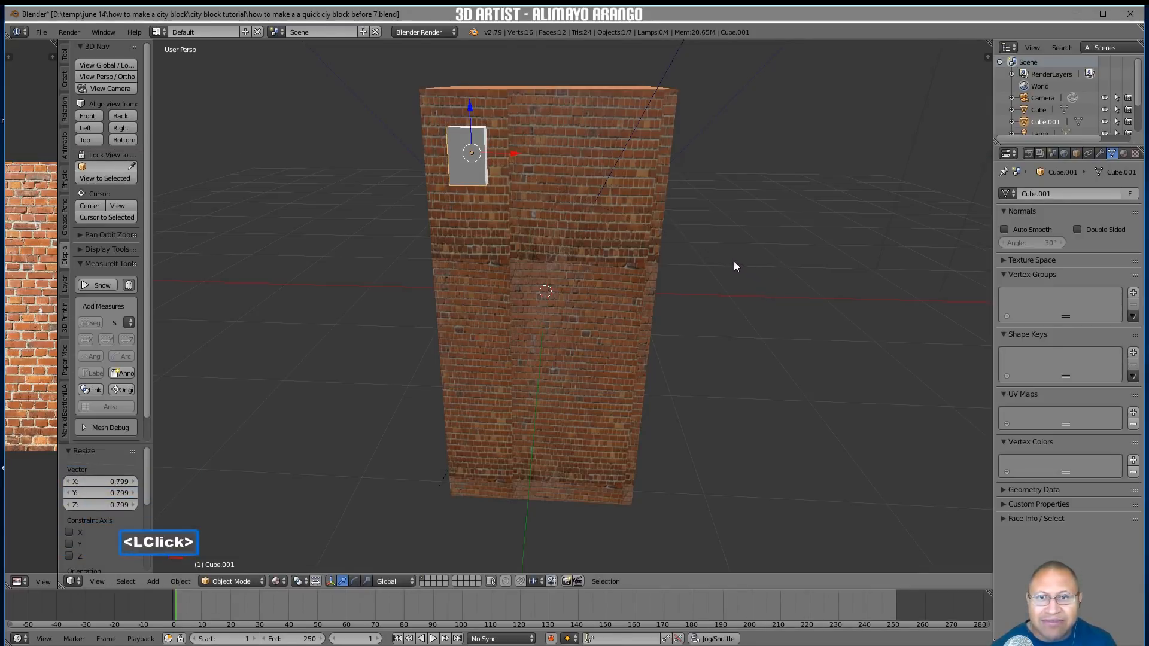
drag(519, 154, 514, 152)
middle_drag(583, 242, 506, 181)
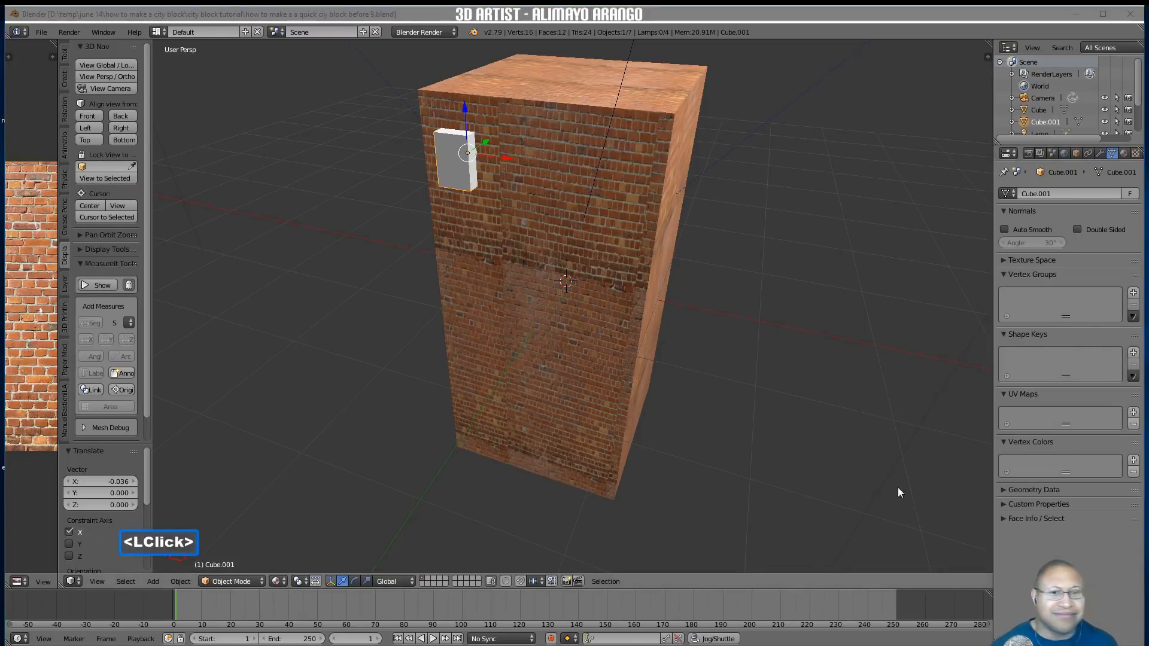
Select the window block on the front wall, add an Array modifier to it, and widen the modifier settings area
click(887, 495)
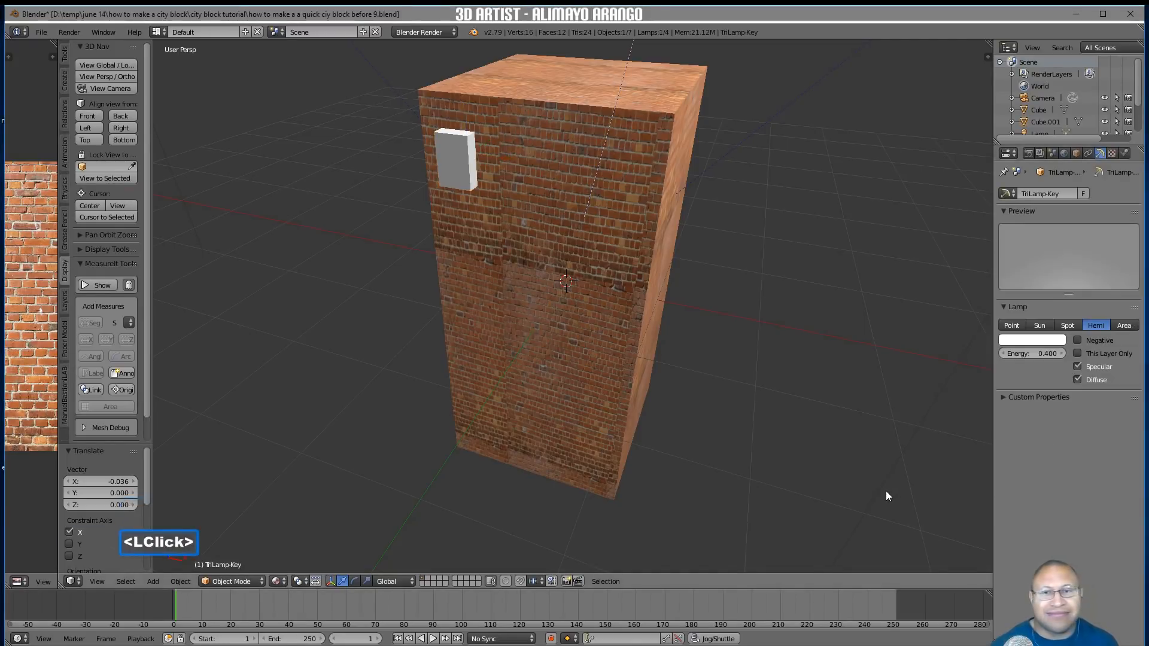
click(458, 169)
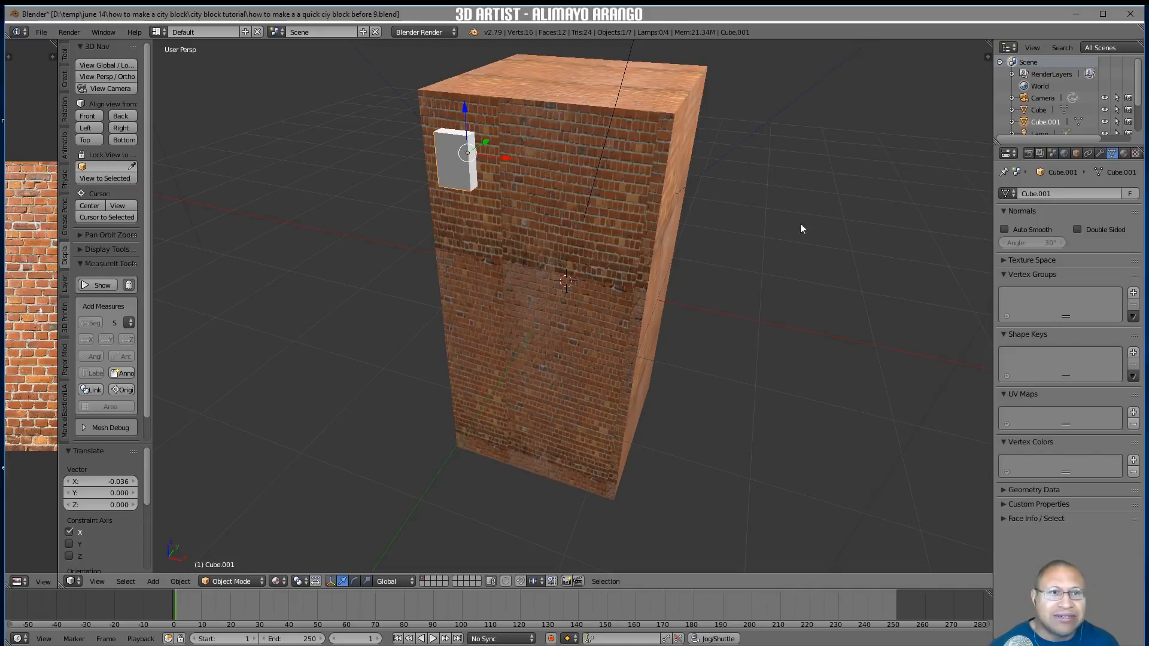
click(1100, 154)
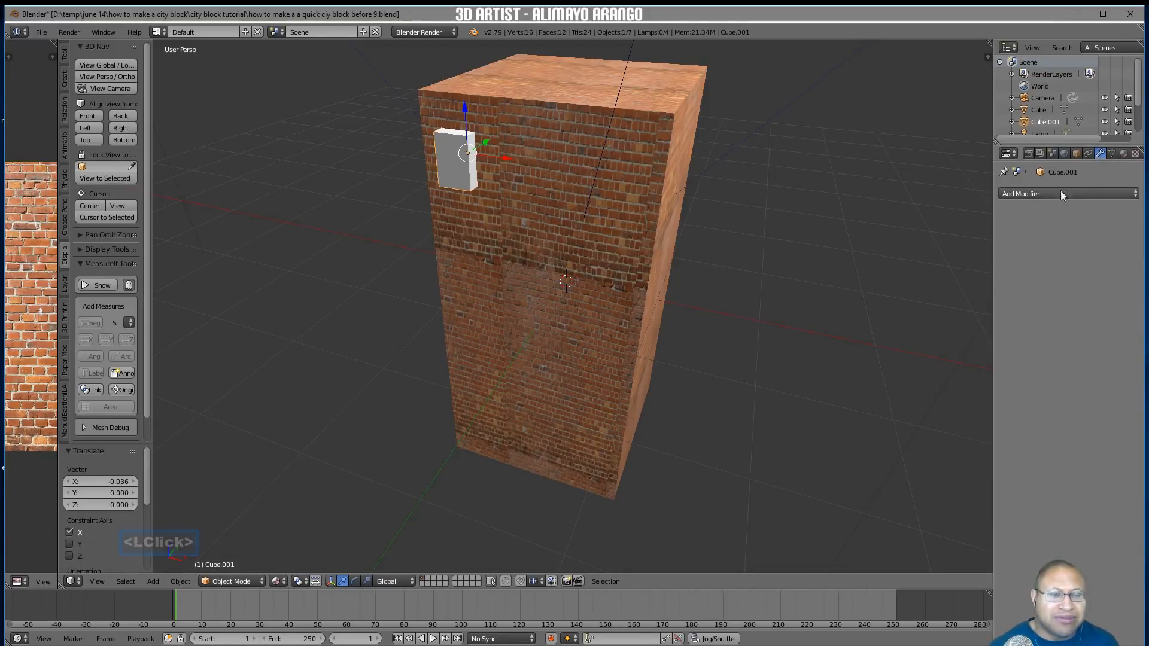
click(1128, 195)
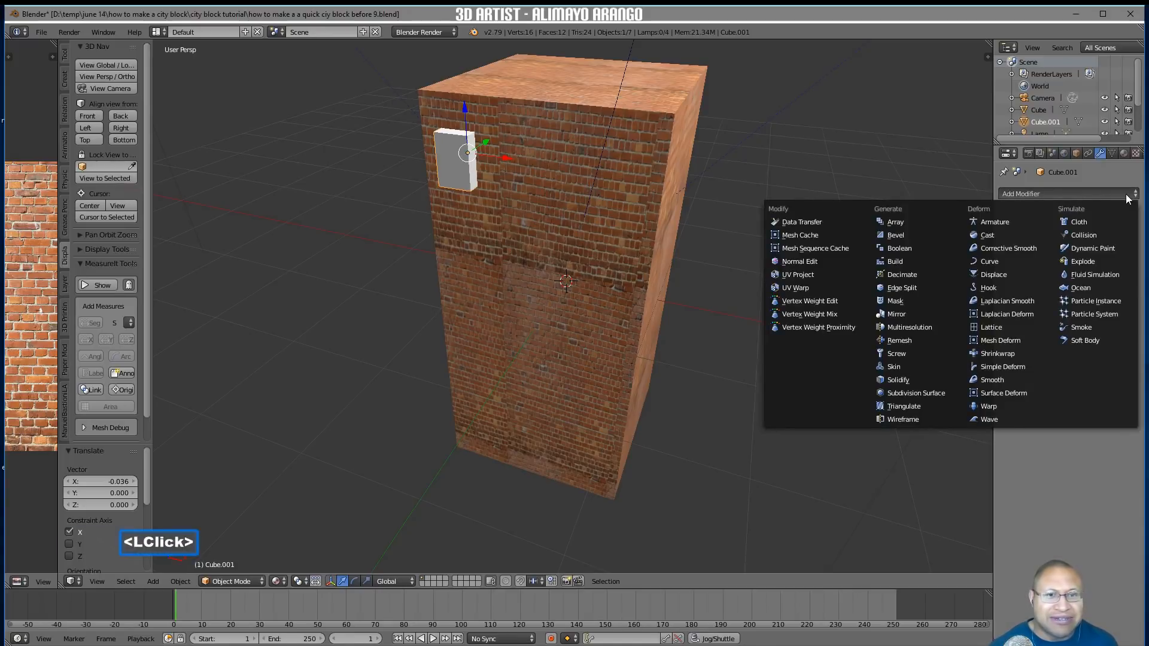
click(936, 223)
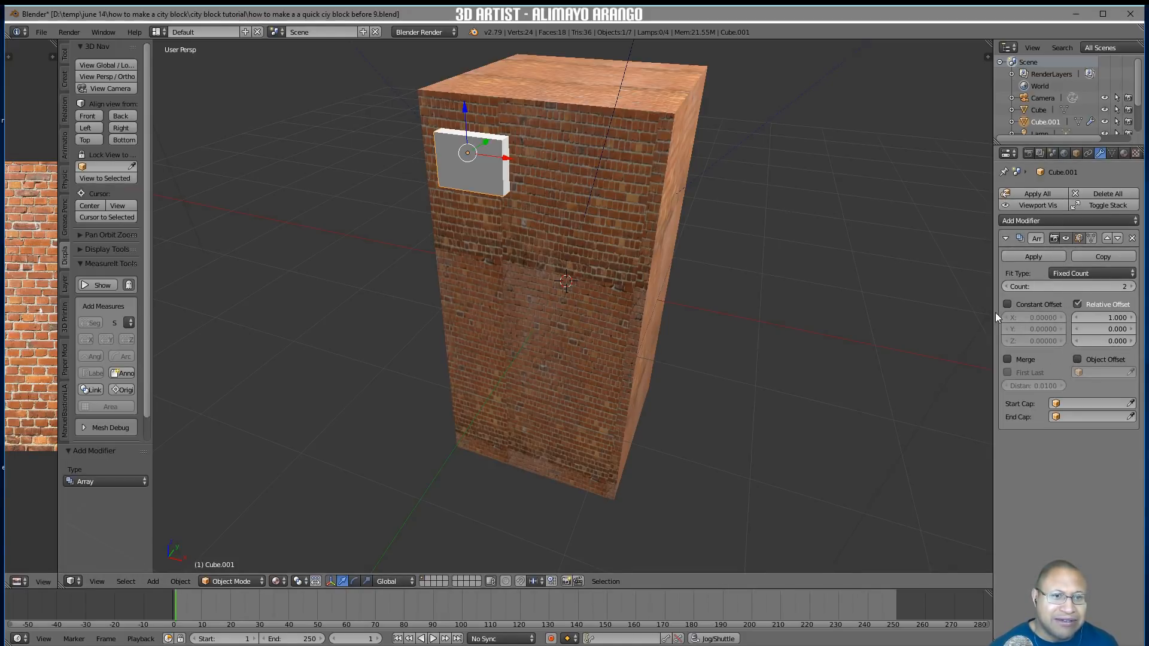
drag(993, 306, 954, 311)
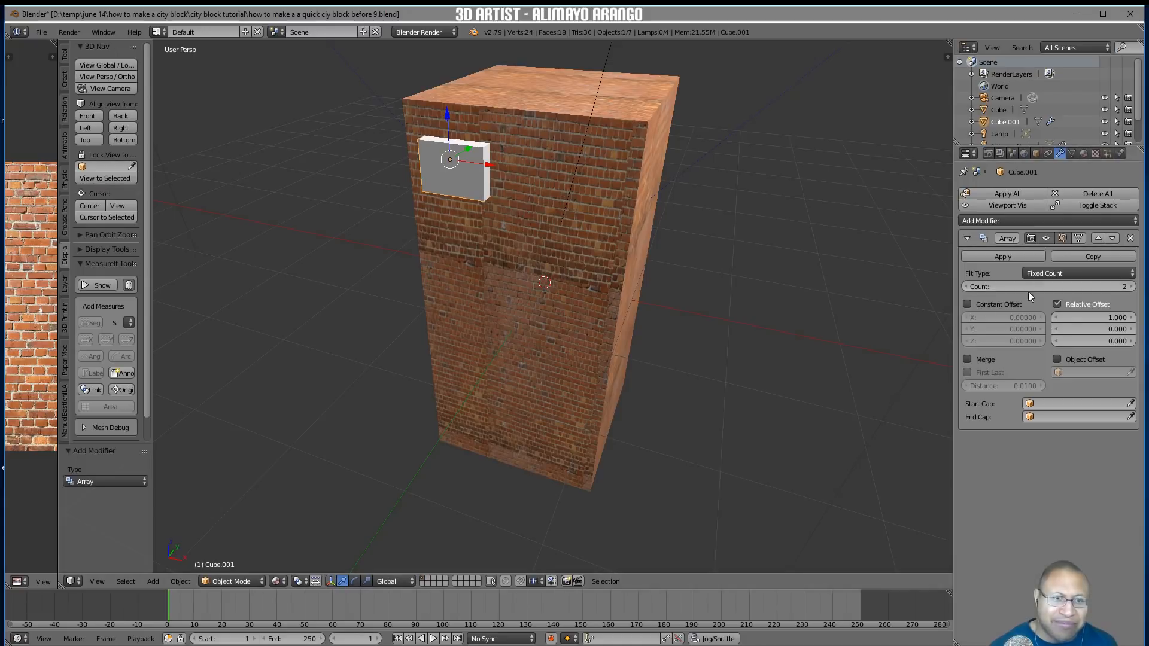
Set the array's count to 3 and its relative X offset to 2.160 to spread a window row across the wall
drag(1070, 319, 1106, 318)
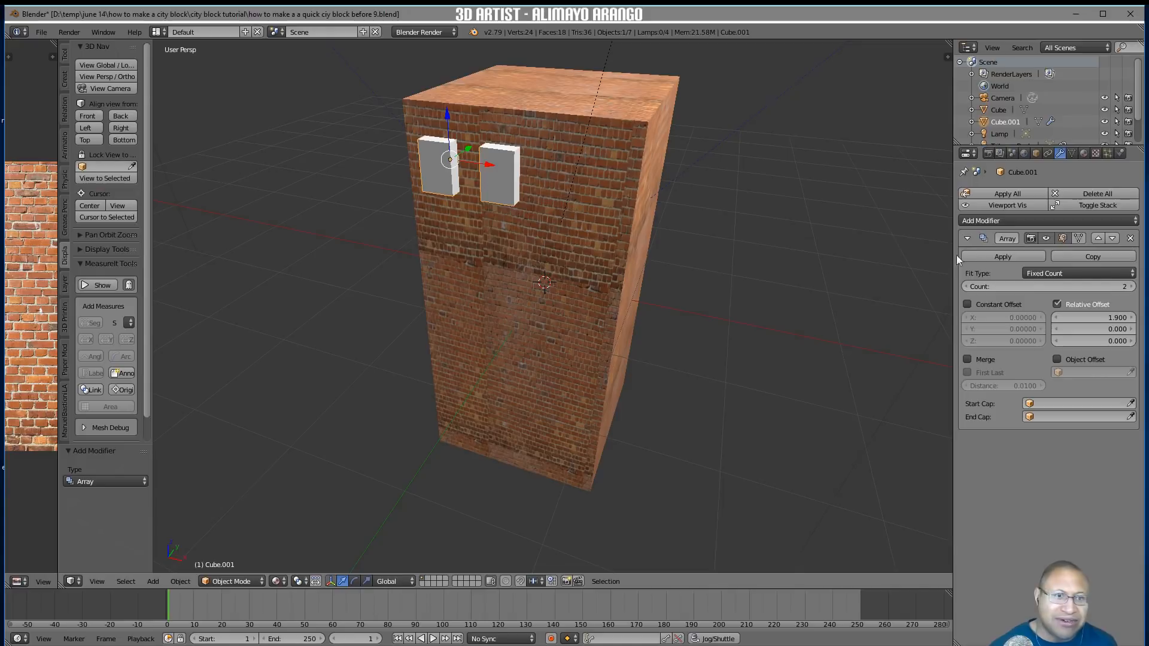
click(1132, 287)
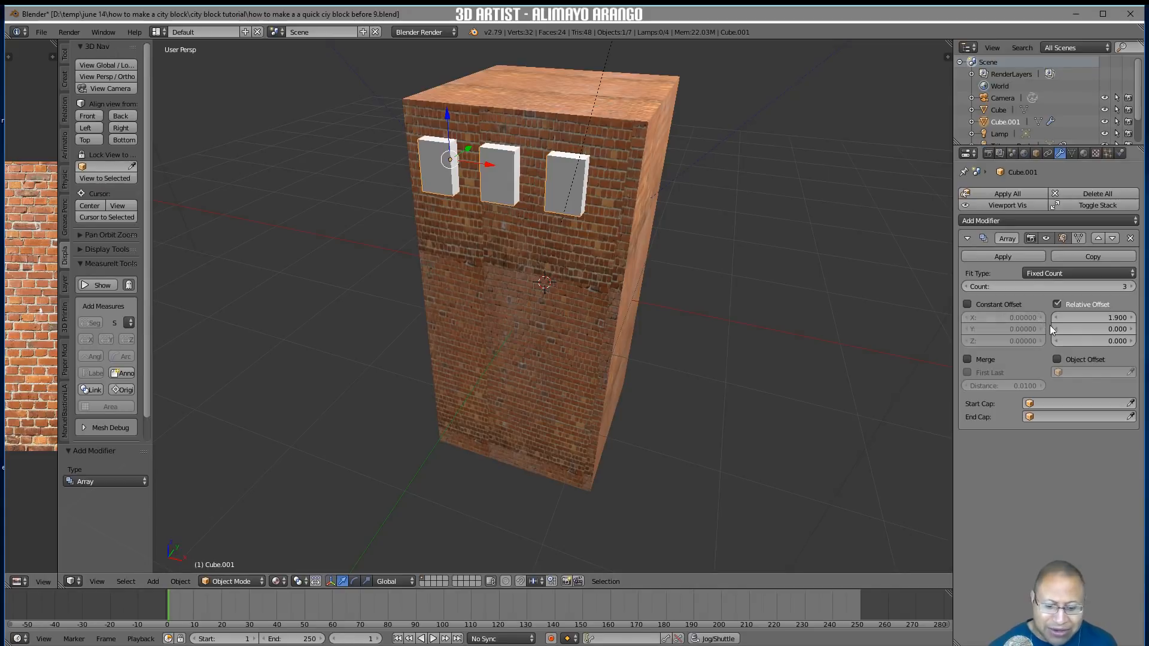
shift+drag(1071, 318, 1105, 318)
middle_drag(850, 324, 738, 300)
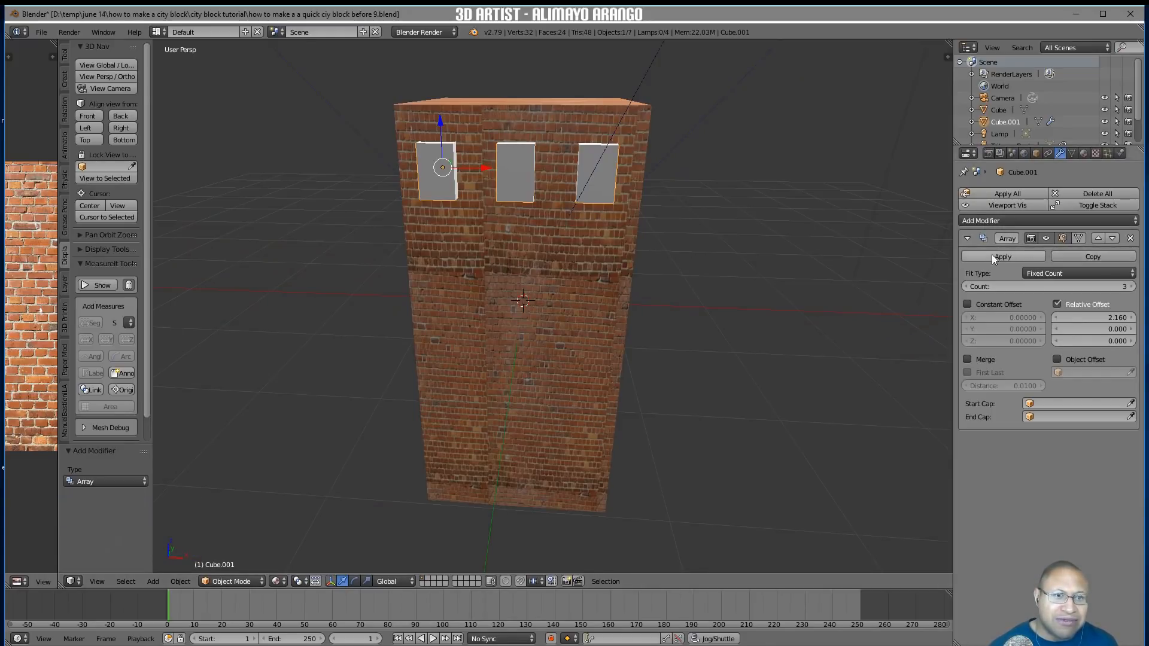
Copy the Array modifier and give the copy a relative offset of X 0 and Z -1.600 with a count of 4
click(1077, 257)
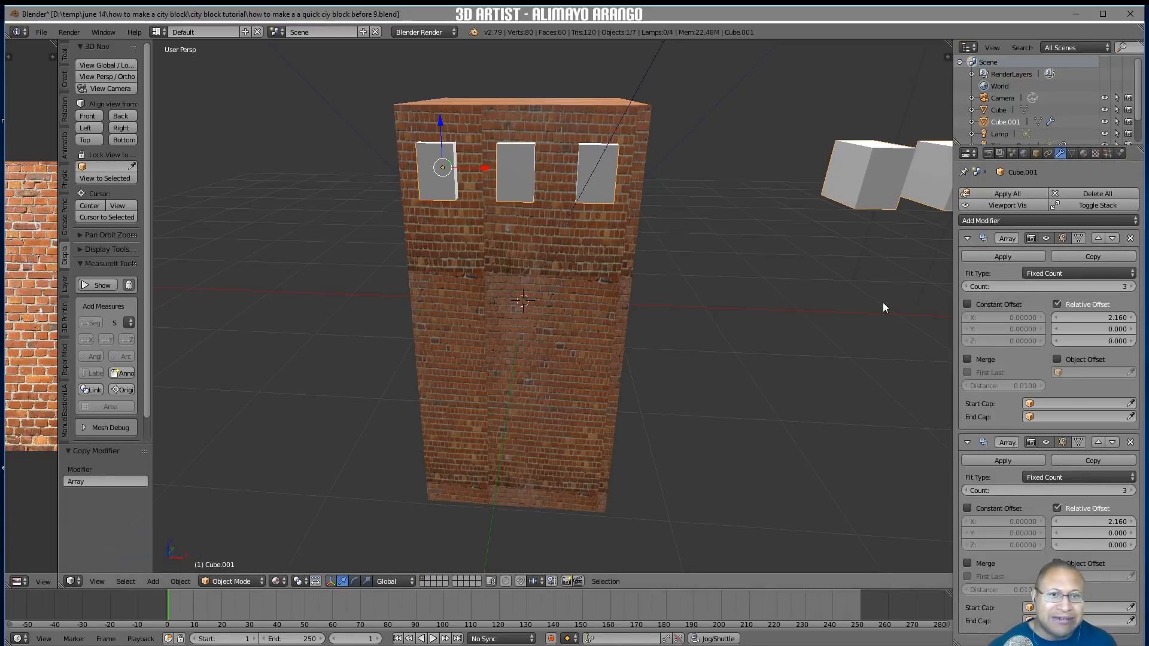
scroll(885, 307, down, 1)
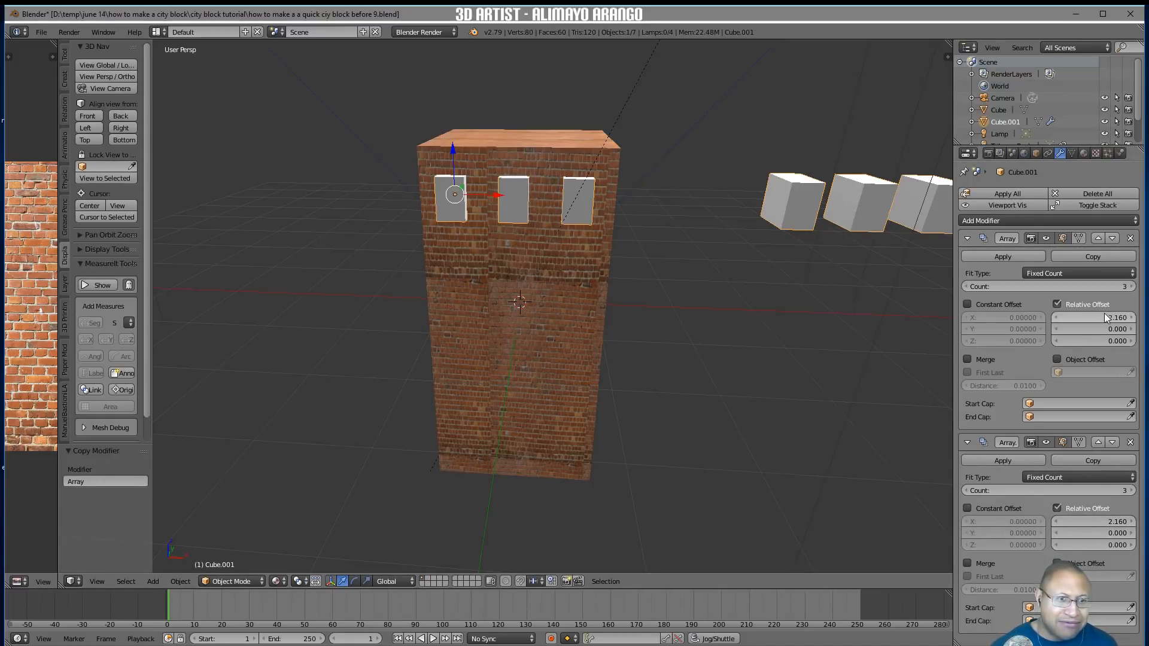
click(1103, 522)
text(0)
key(Return)
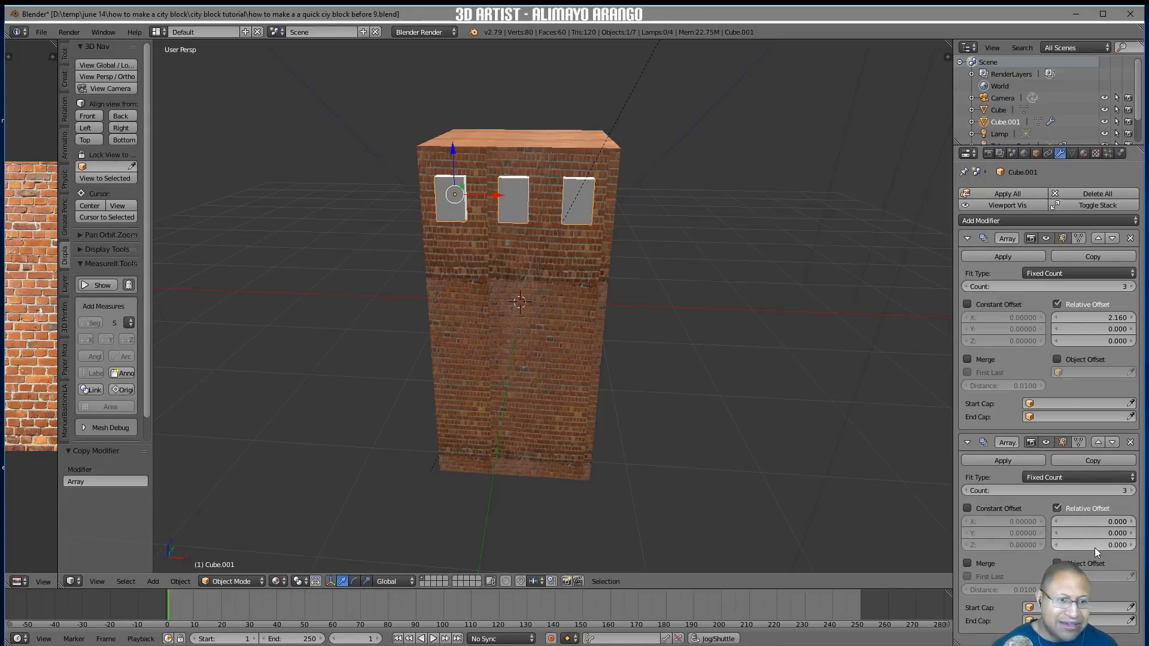
drag(1084, 546, 1021, 546)
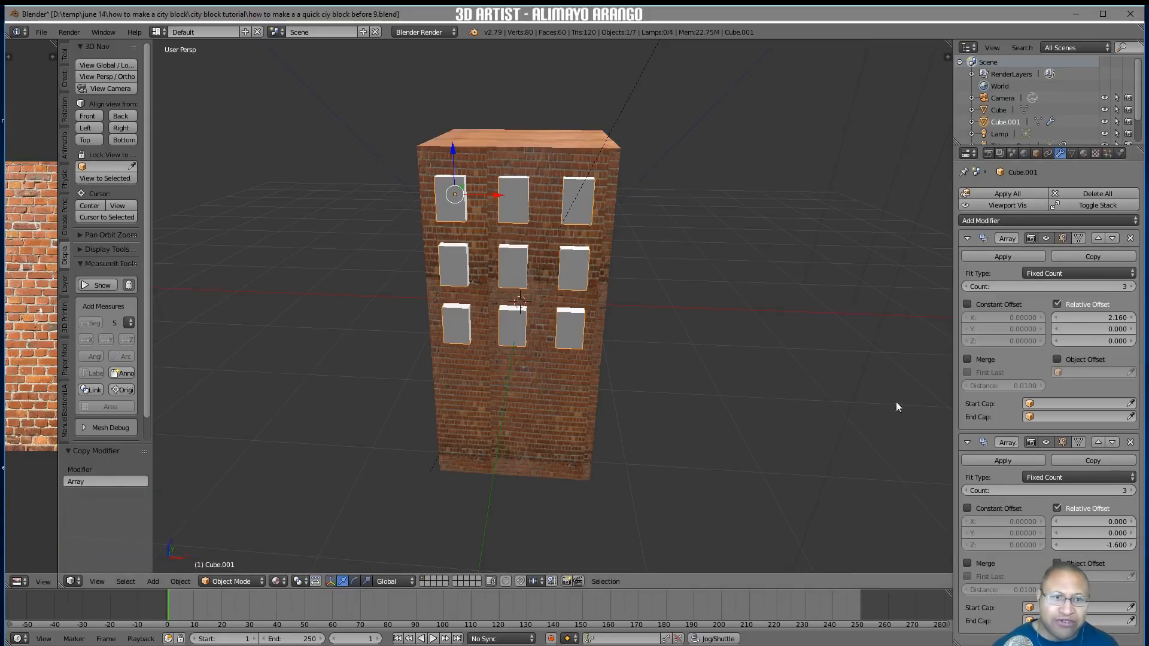
click(1123, 491)
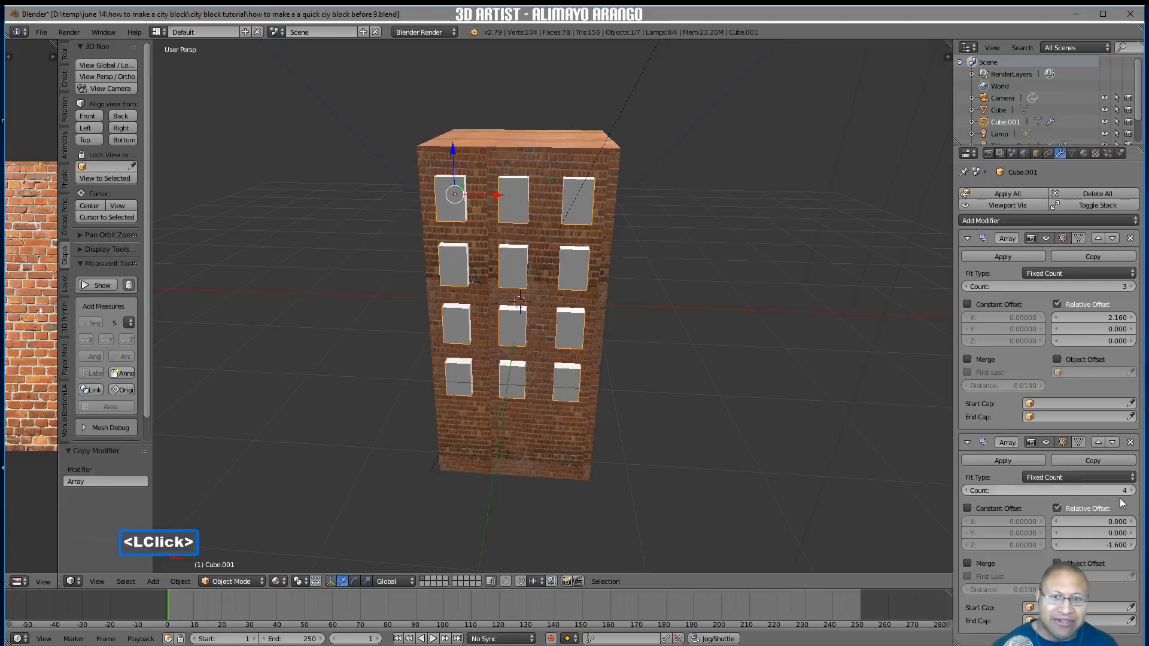
middle_drag(608, 323, 700, 360)
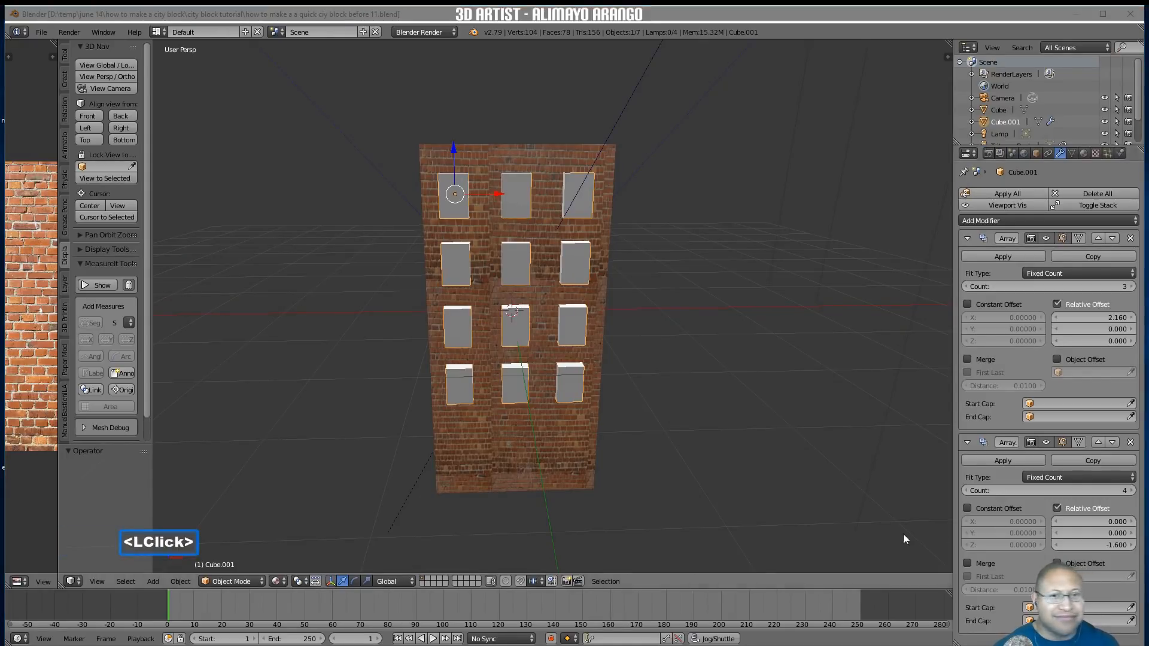
Apply all modifiers on the window grid and set the pivot point to the 3D Cursor
click(785, 498)
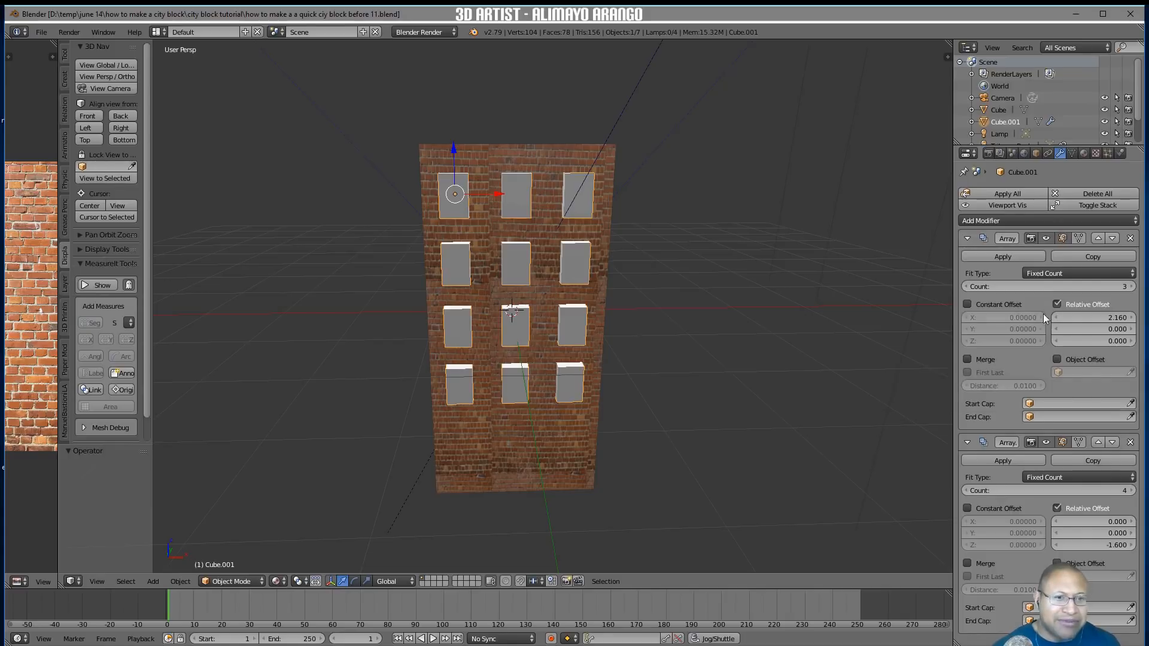
click(1017, 196)
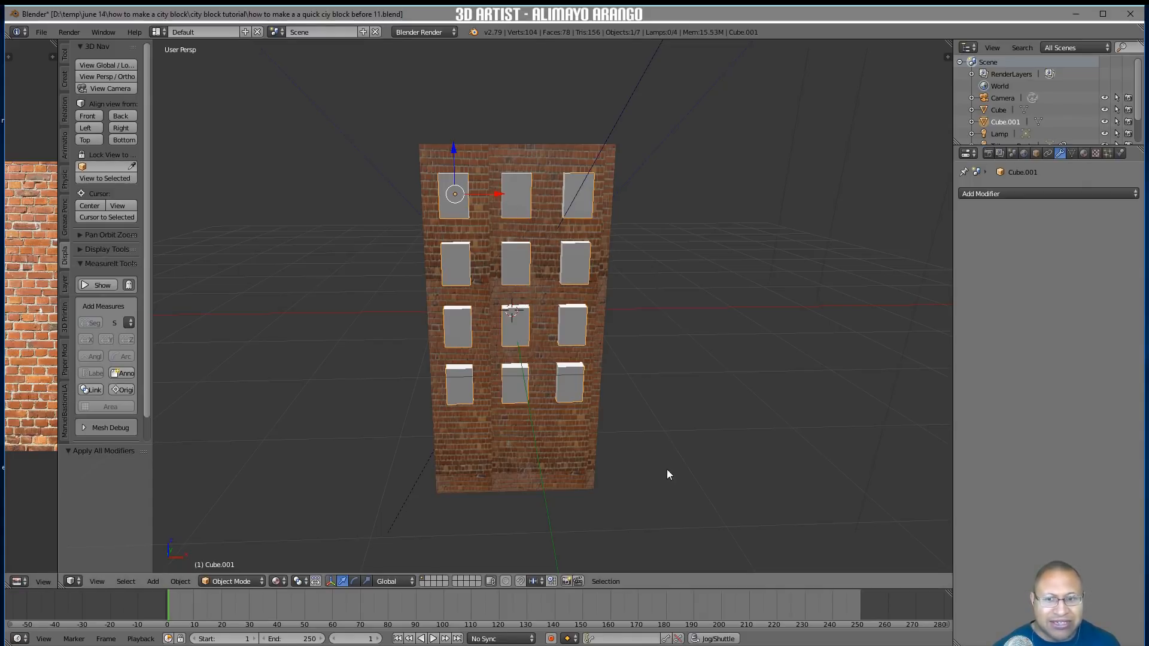
click(304, 582)
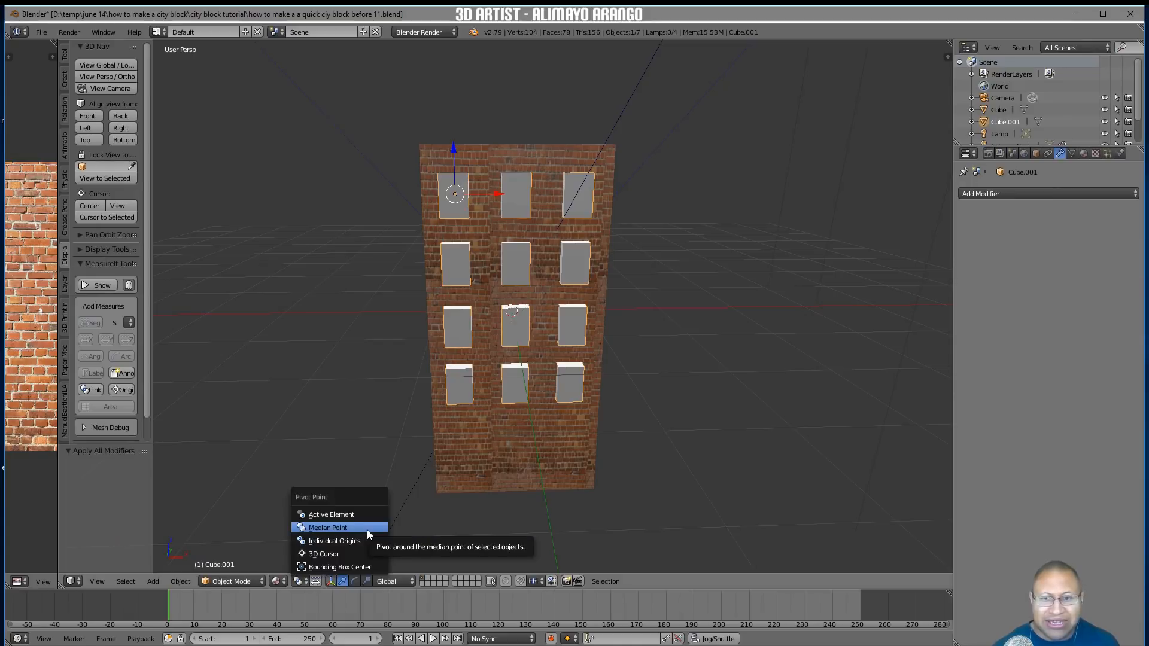
click(360, 553)
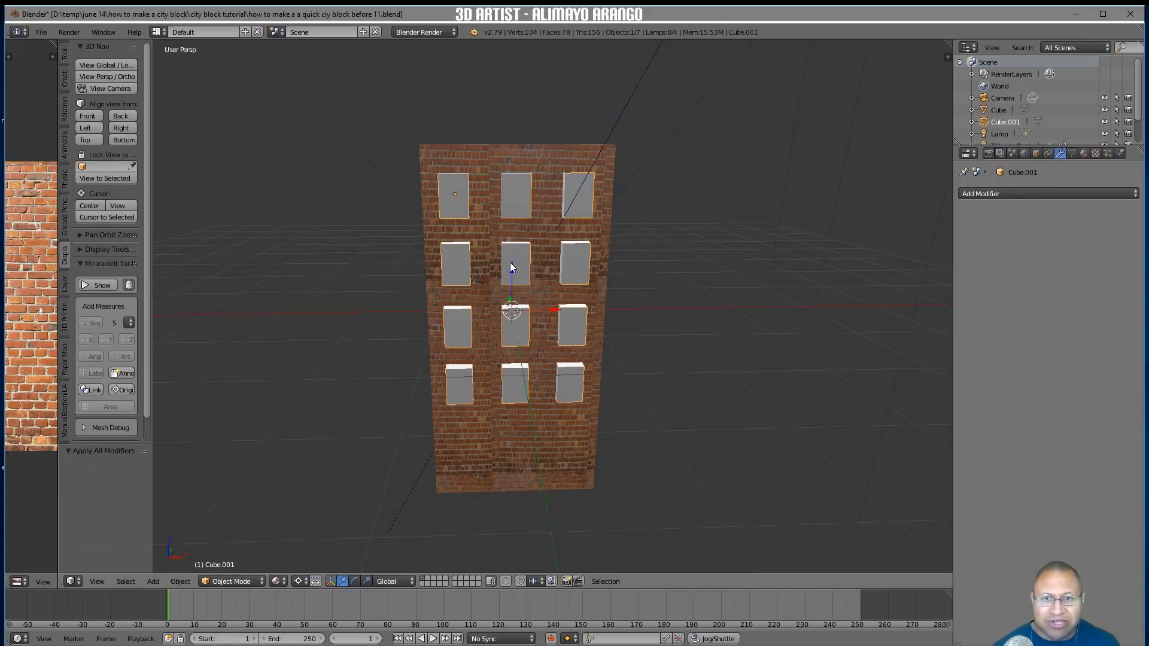
Enter Edit Mode on the window grid and inspect its blocks against the building's front and side walls
click(260, 579)
click(259, 551)
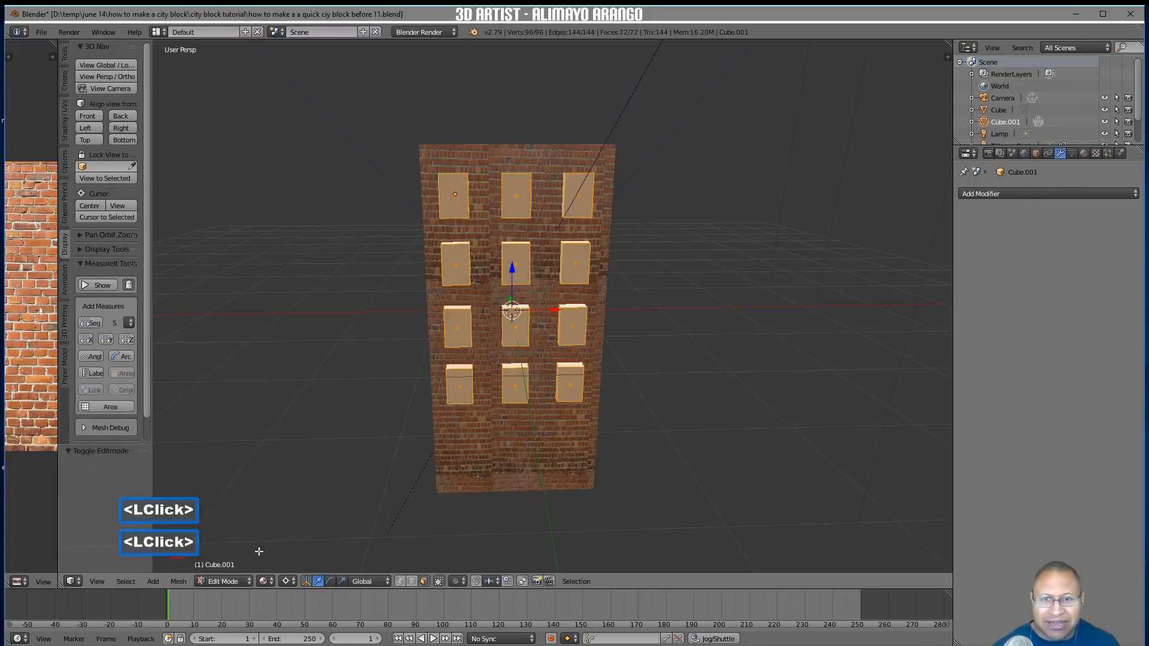
middle_drag(638, 382, 641, 398)
middle_drag(547, 404, 538, 410)
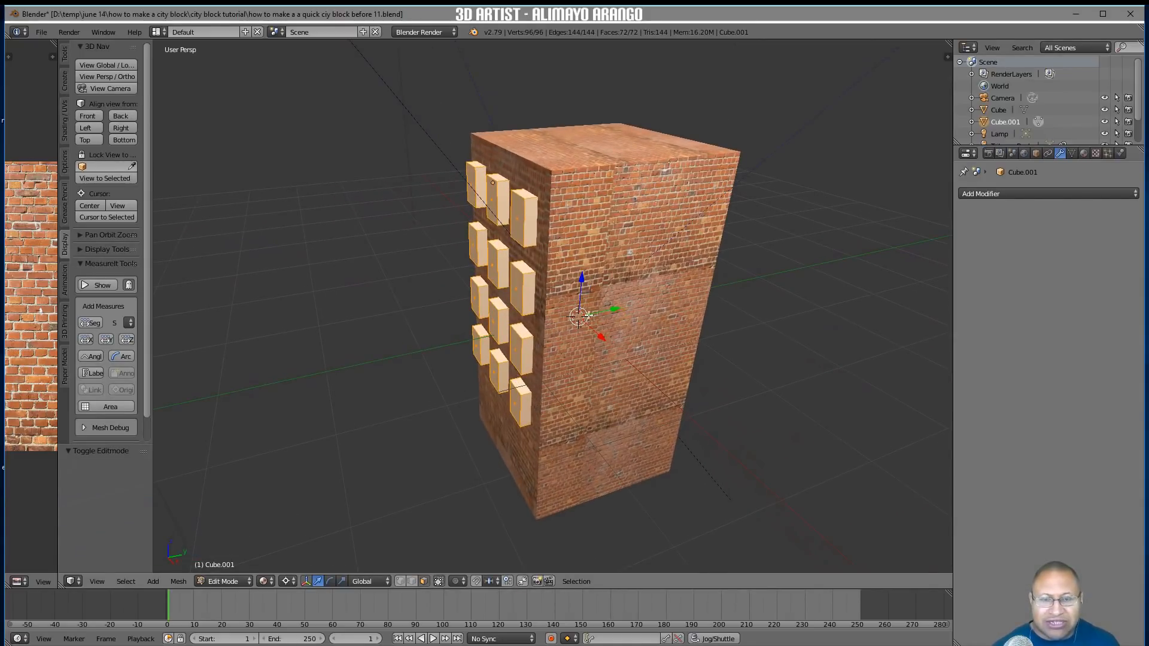
middle_drag(526, 338, 546, 248)
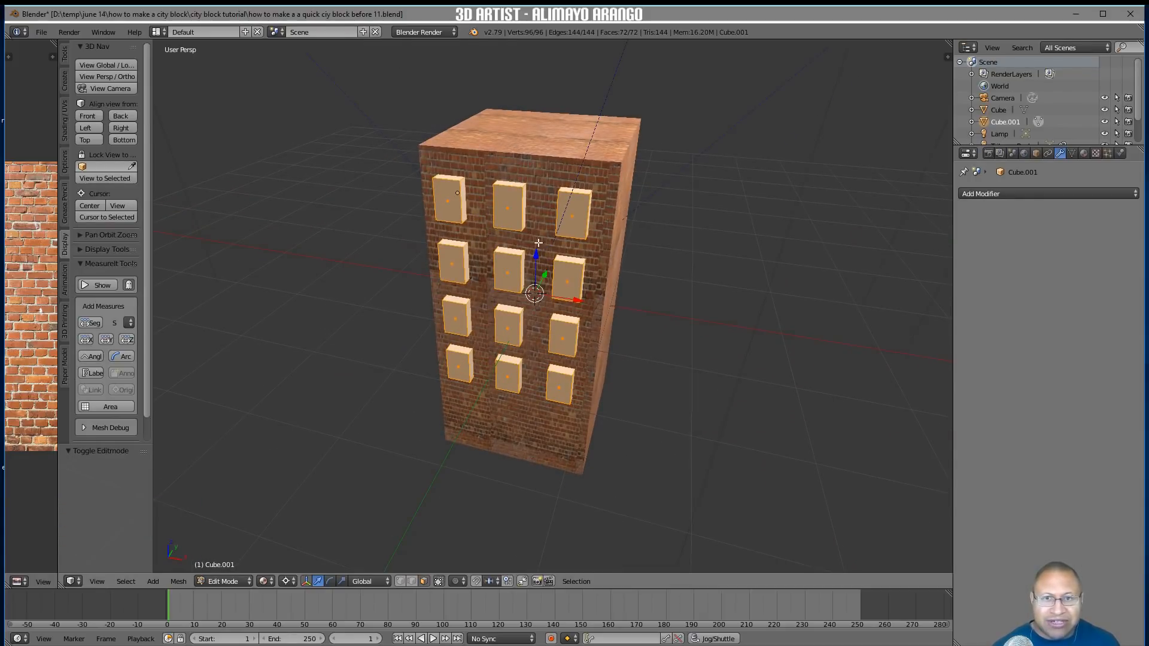
middle_drag(673, 316, 632, 315)
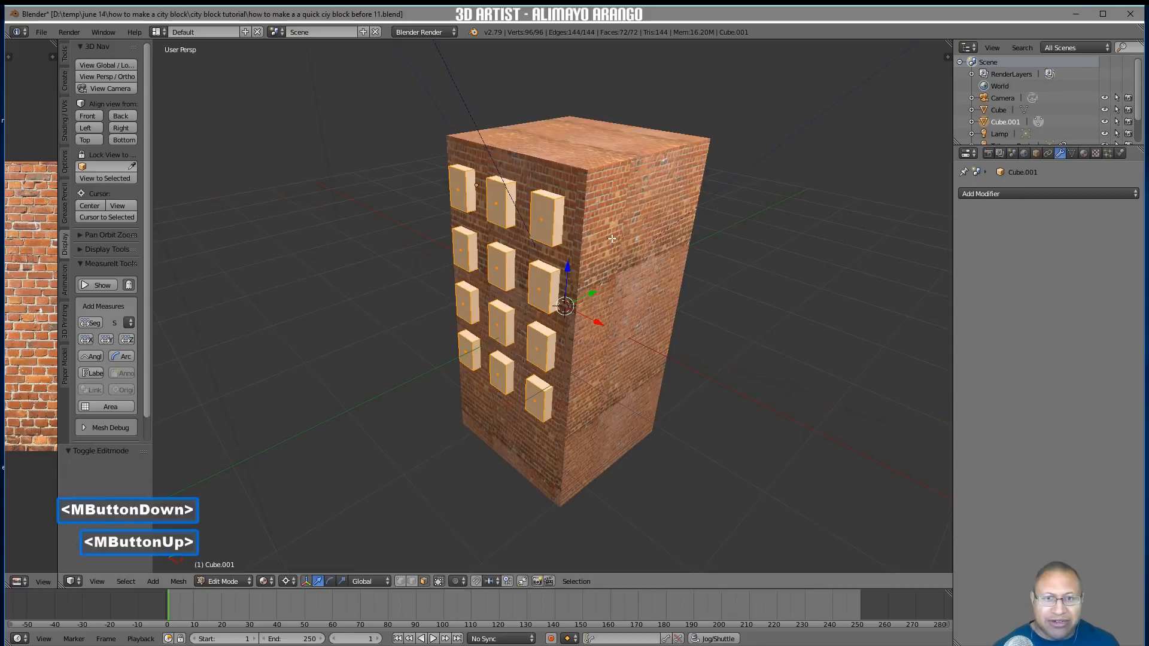
middle_drag(395, 211, 377, 205)
middle_drag(719, 377, 564, 338)
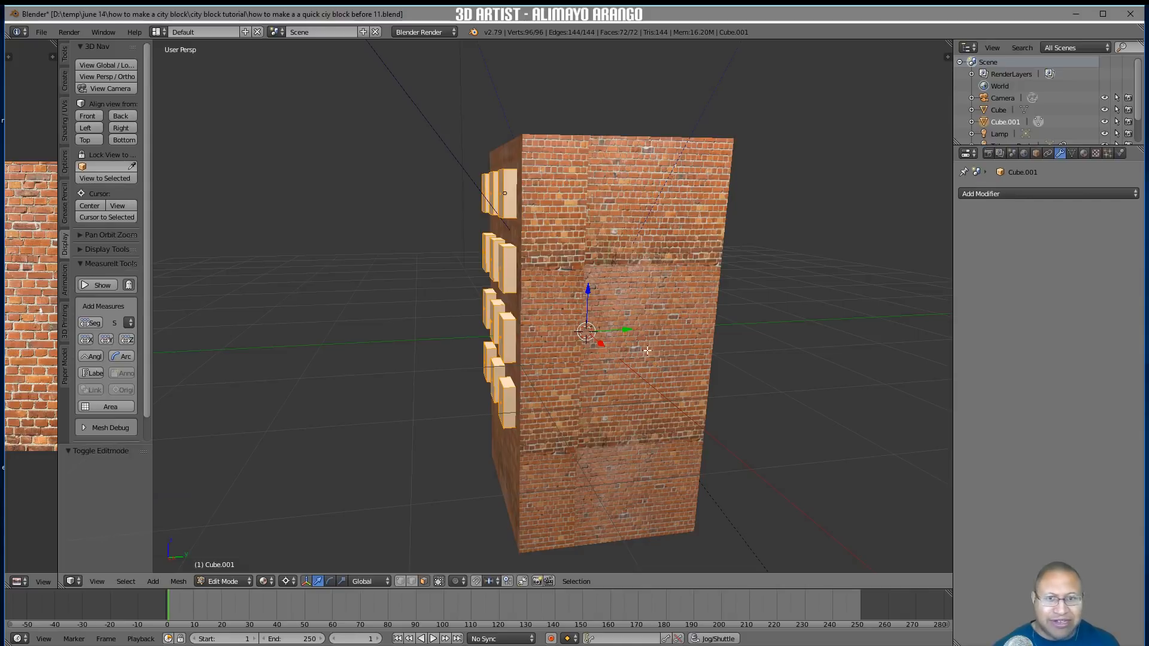
scroll(655, 381, down, 2)
middle_drag(582, 375, 555, 302)
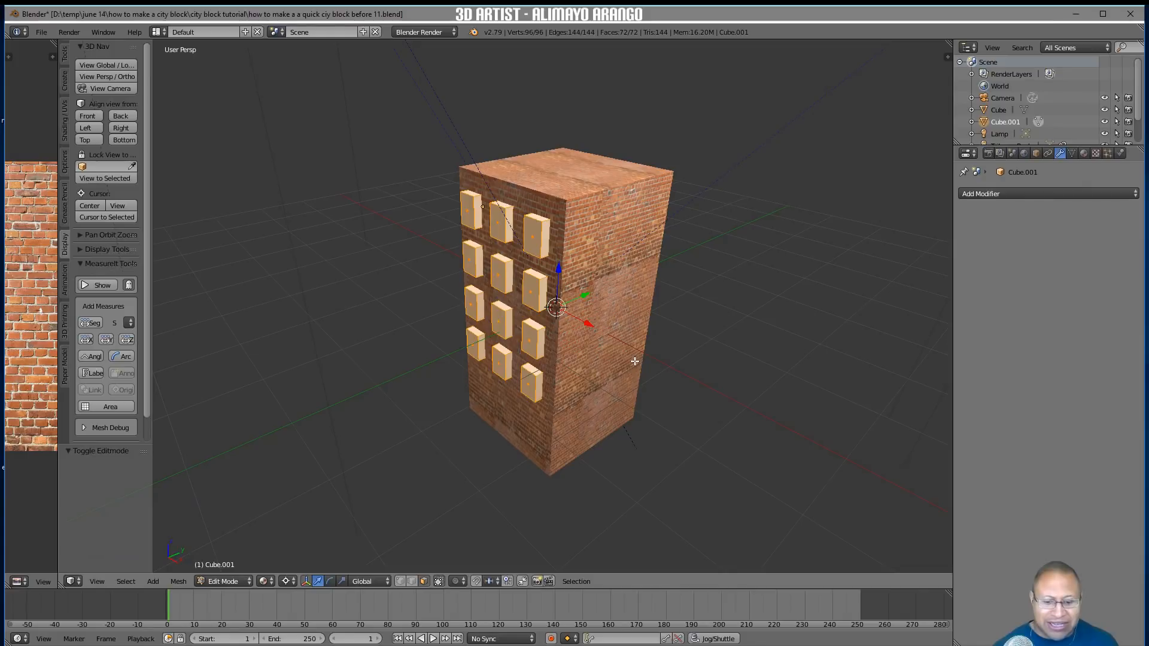
Duplicate the selected window blocks in place and rotate the copy 90° about Z onto the adjacent side wall
key(shift+d)
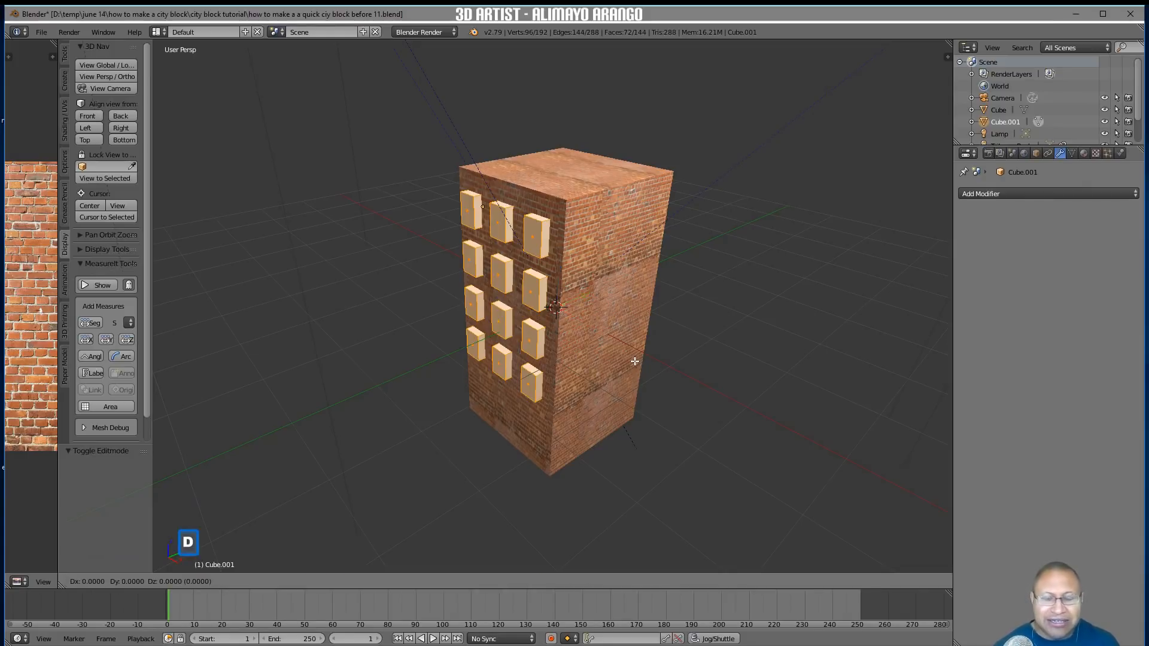
right_click(636, 360)
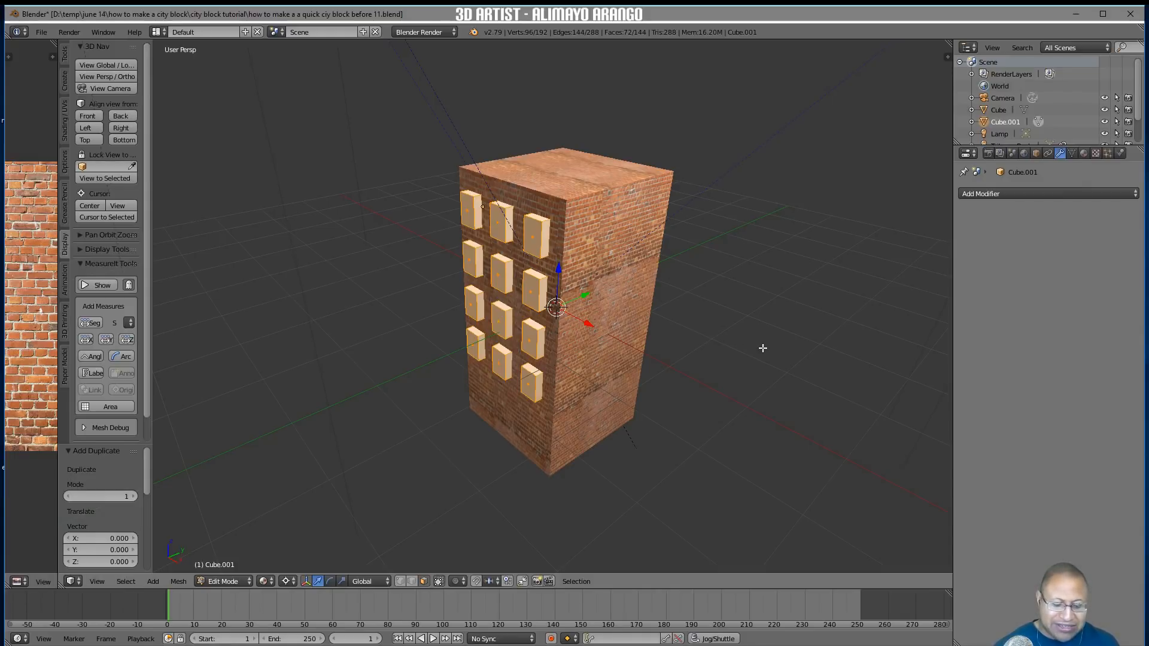
key(r)
key(z)
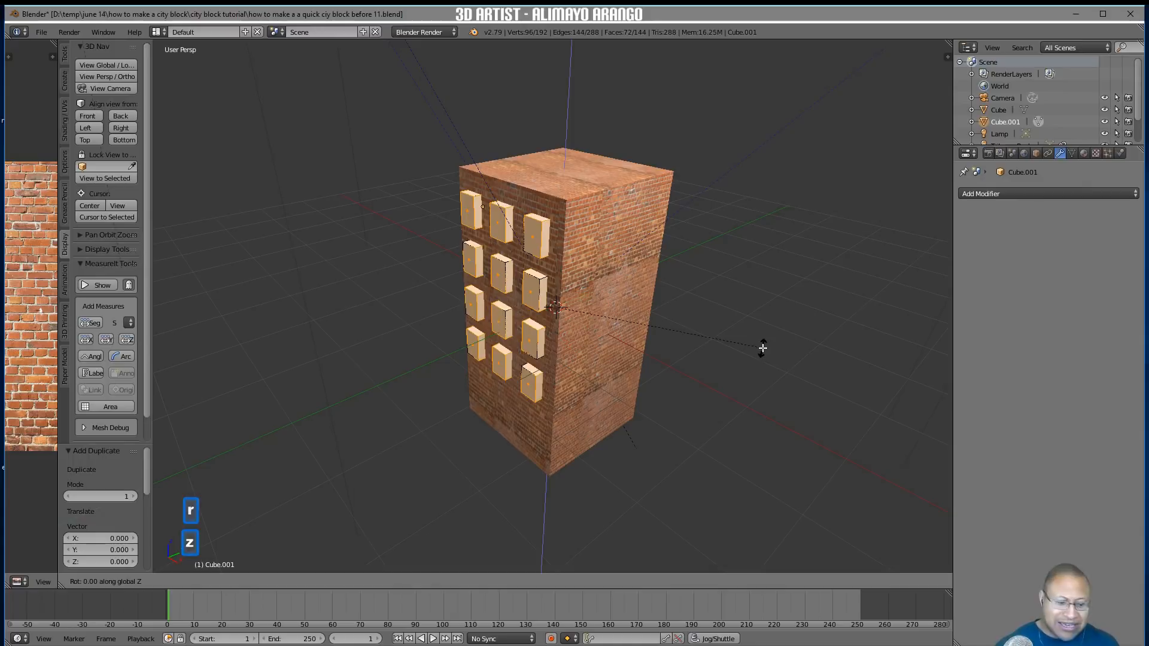
key(9)
key(0)
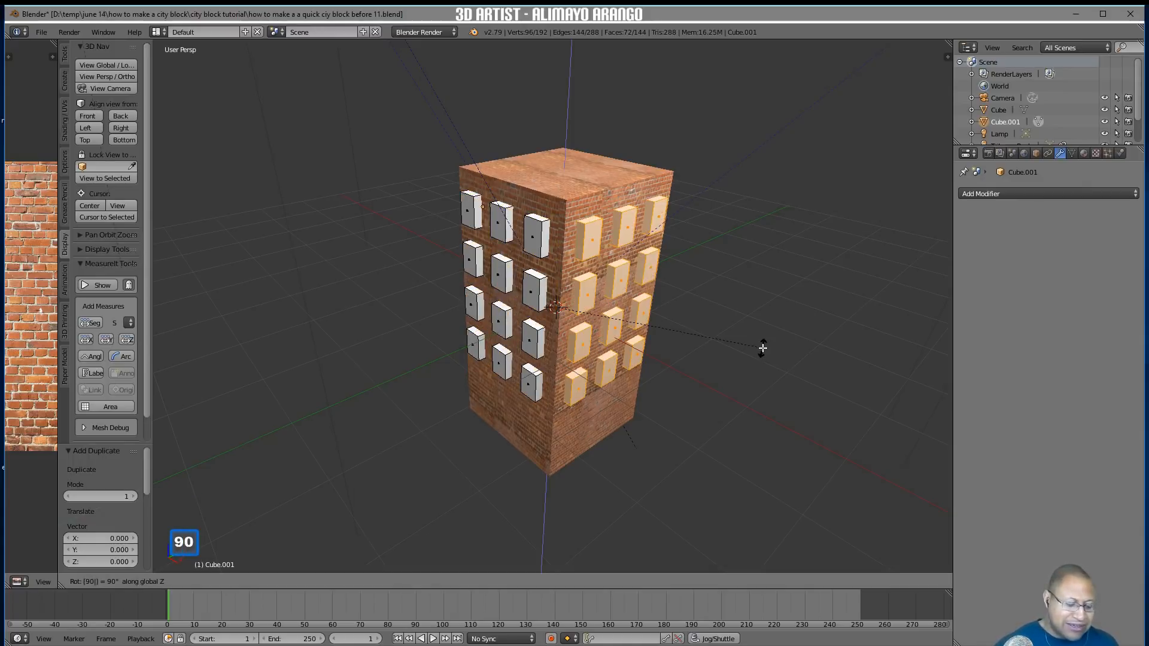
key(Return)
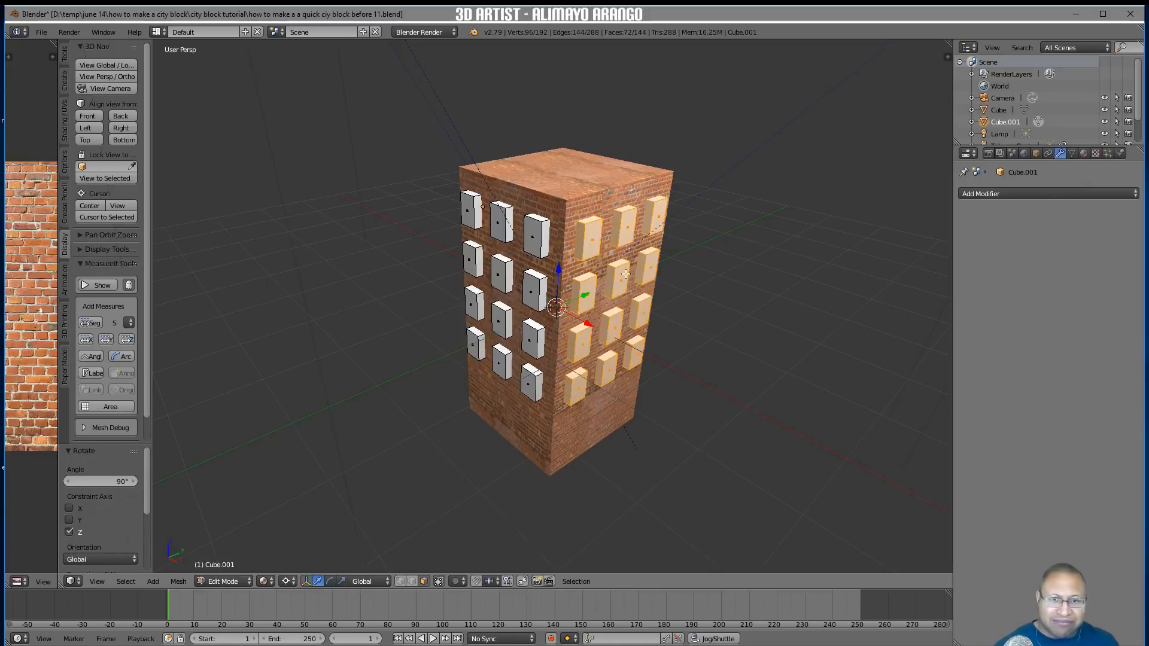
Duplicate the selected window blocks in place and rotate the copy 90° about Z onto the building's third, still bare wall
middle_drag(726, 314, 636, 327)
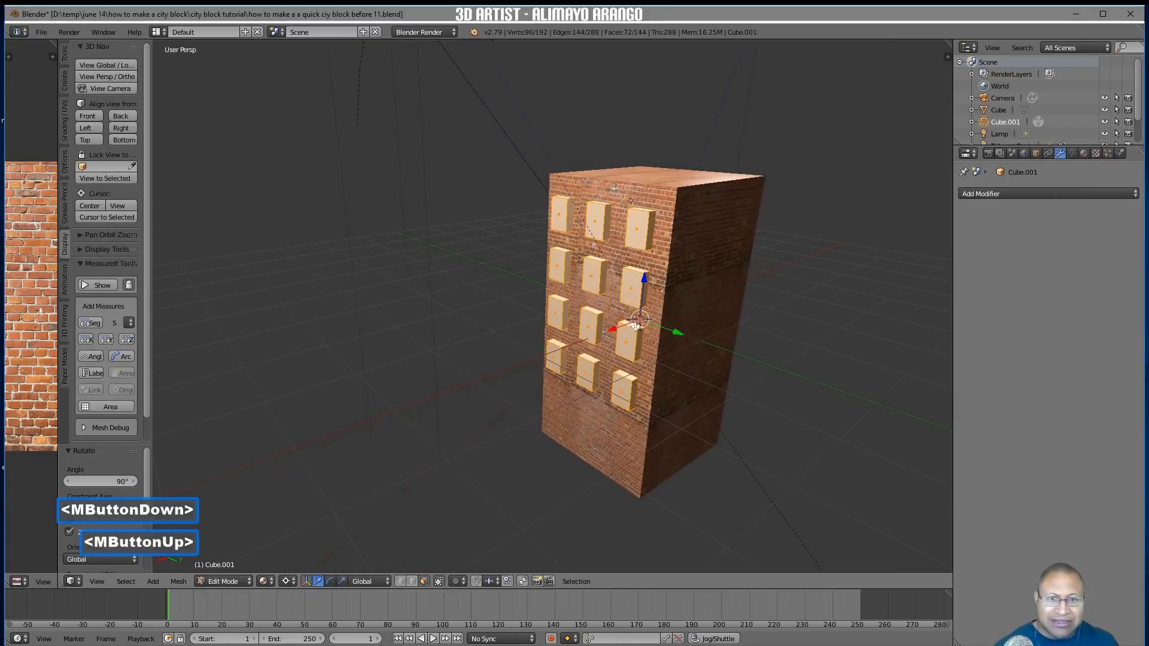
key(shift+d)
right_click(770, 406)
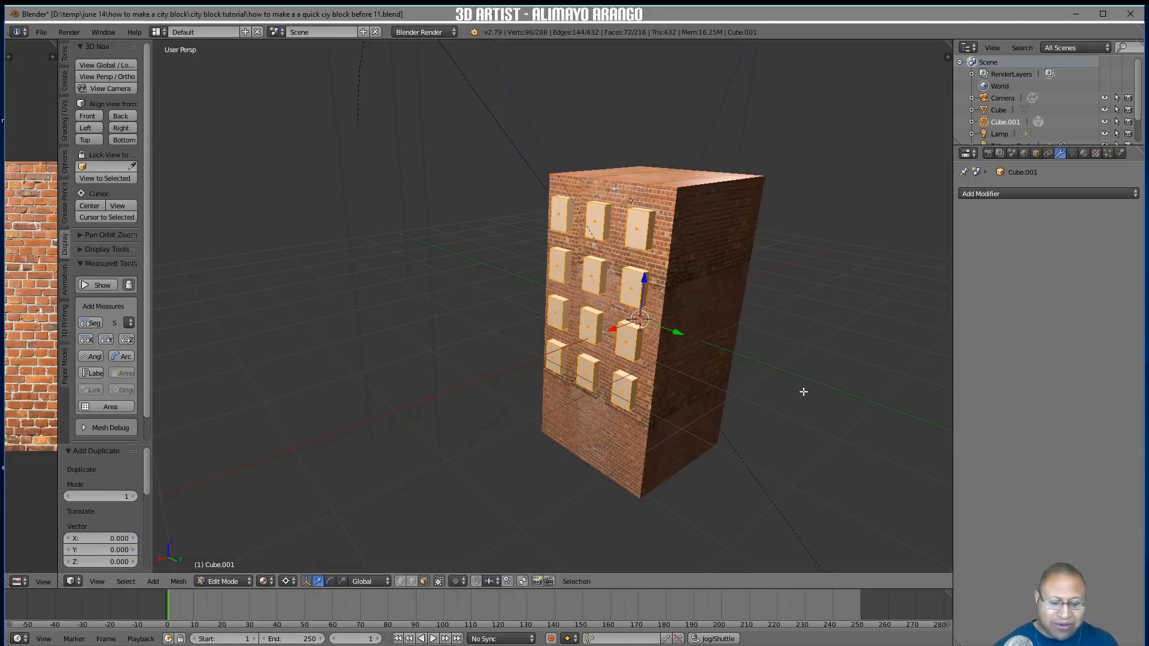
key(r)
text(z)
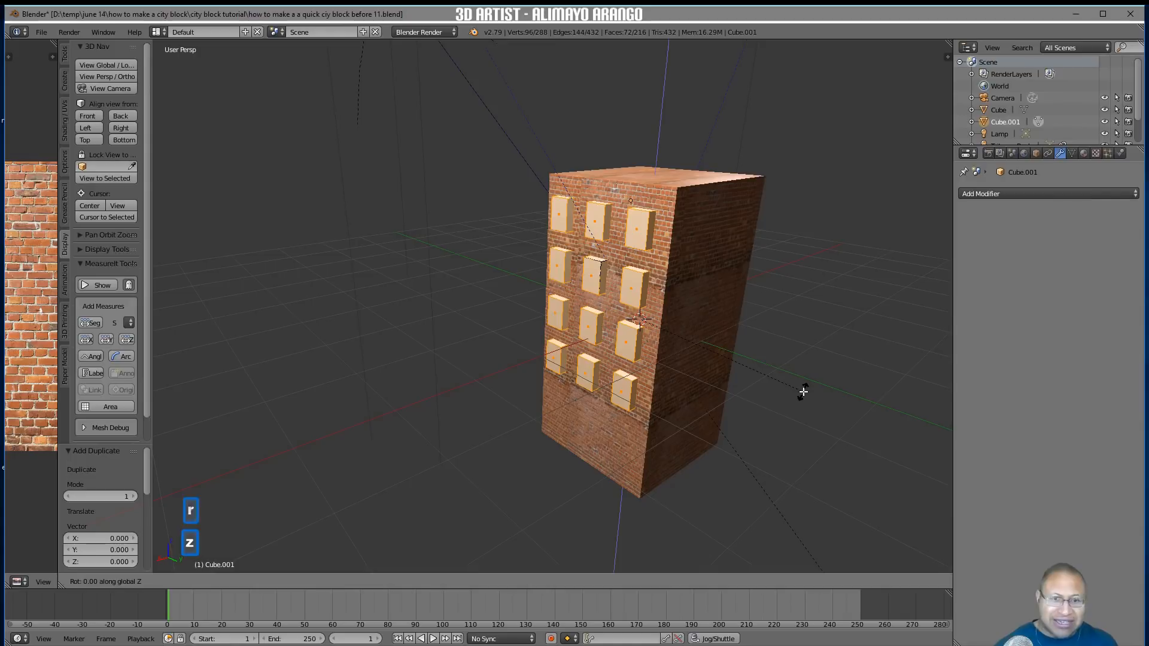
text(90)
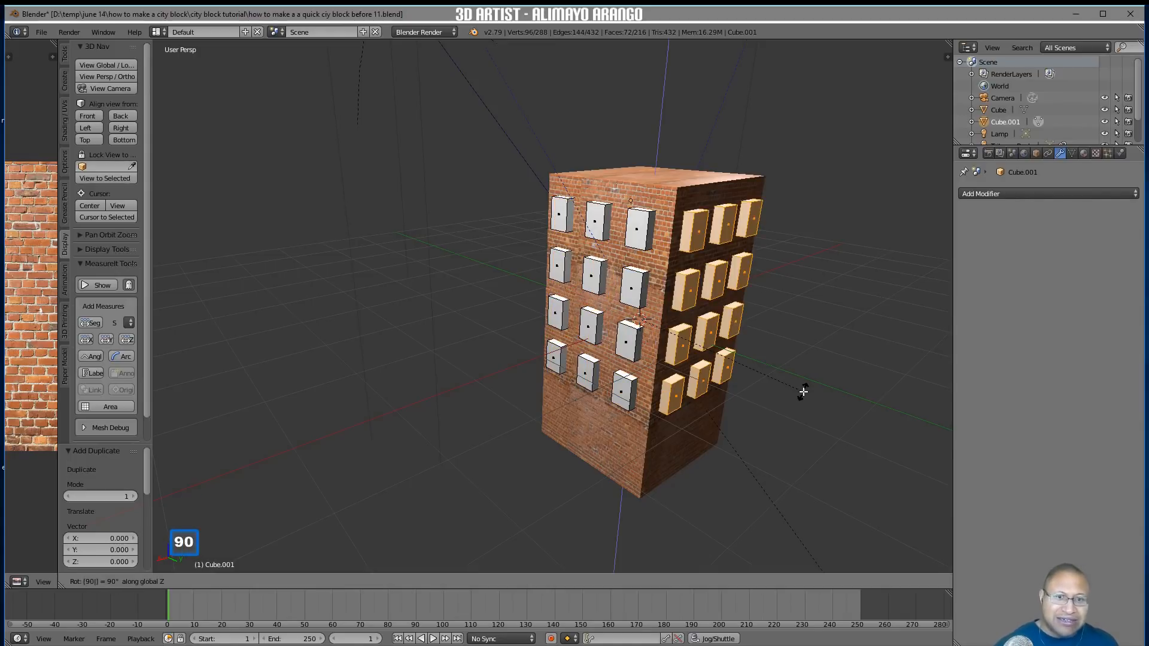
click(803, 392)
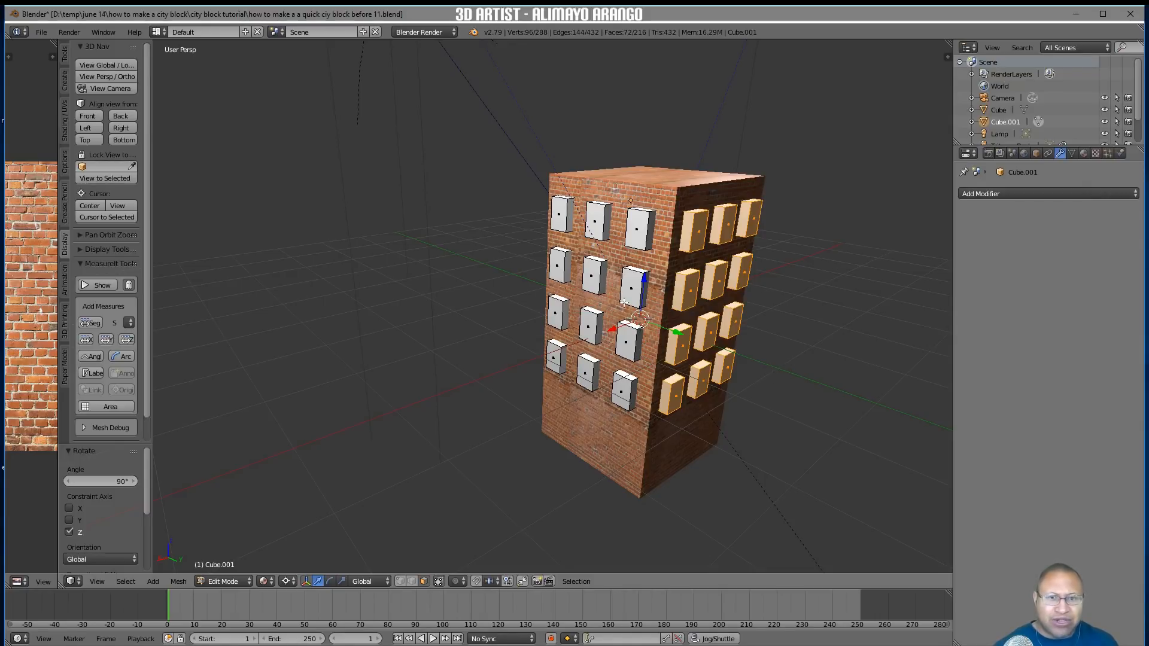
Duplicate the third wall's window blocks in place and rotate the copy 90° about Z onto the remaining fourth wall
middle_drag(776, 356, 755, 267)
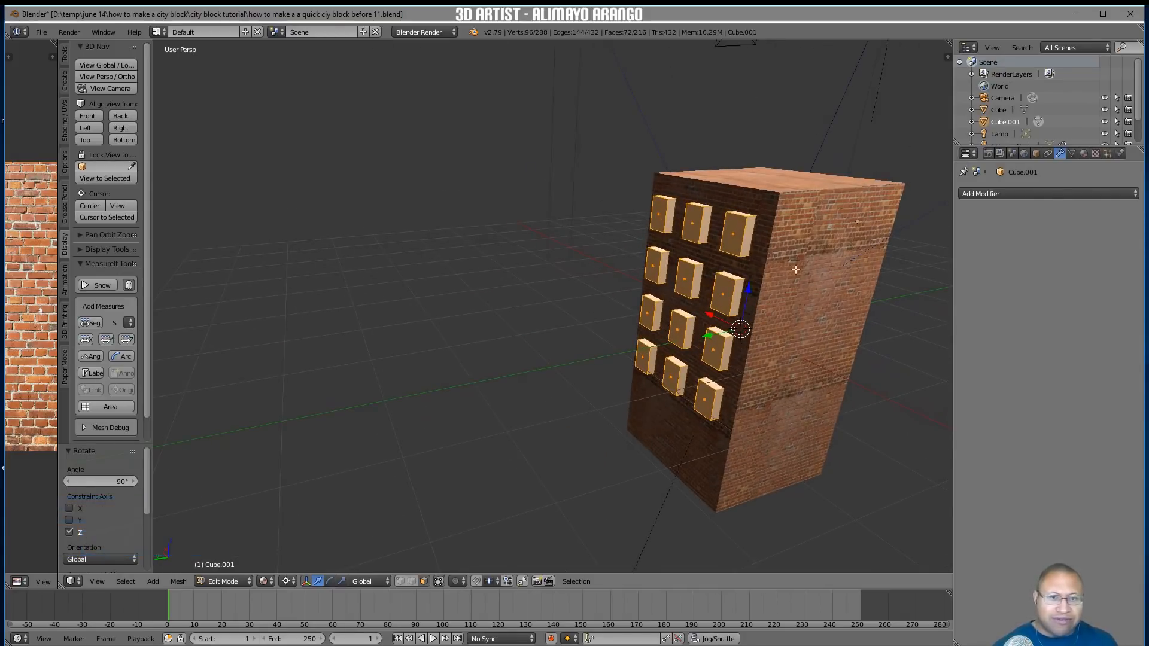
key(shift+d)
right_click(794, 340)
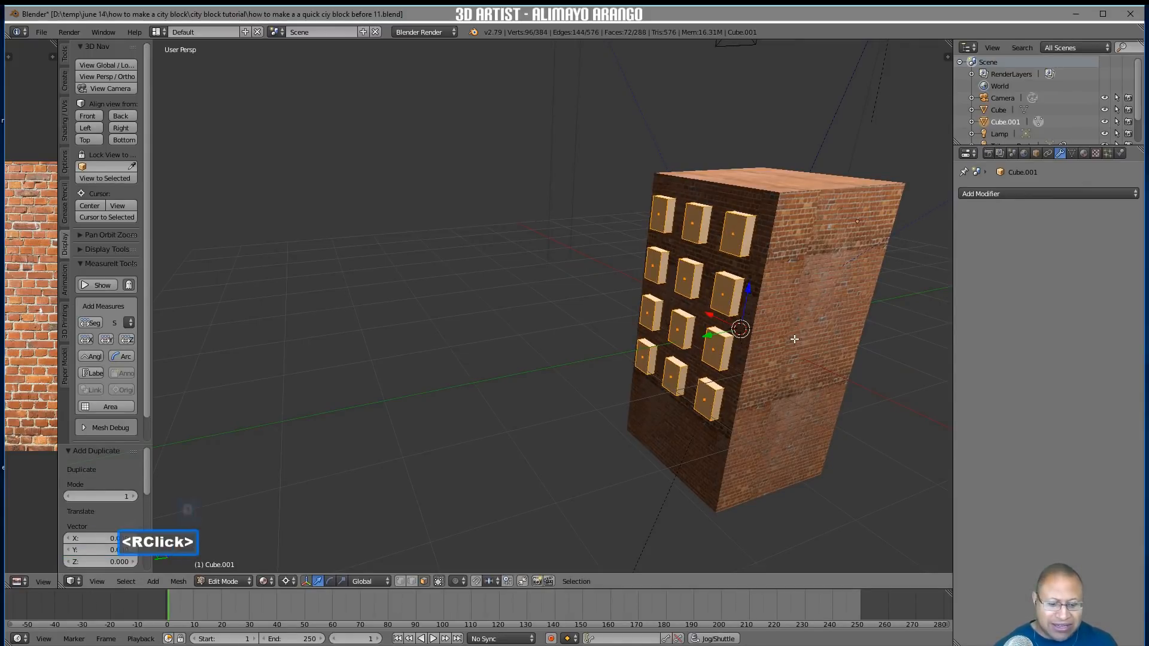
key(r)
text(z)
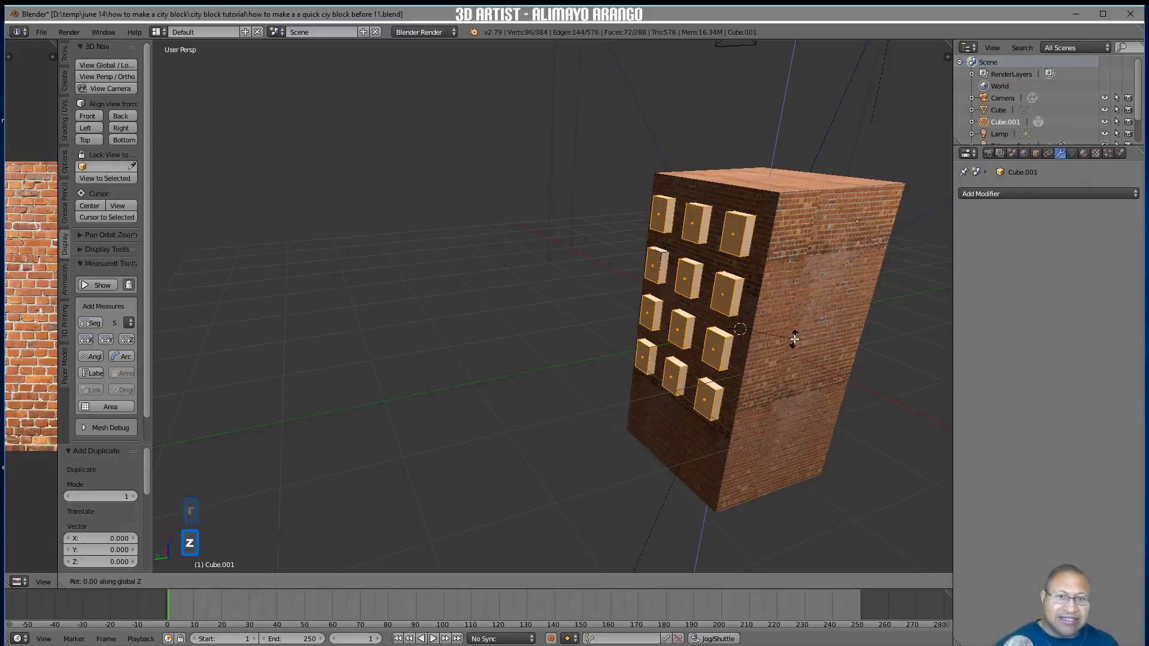
text(90)
key(Return)
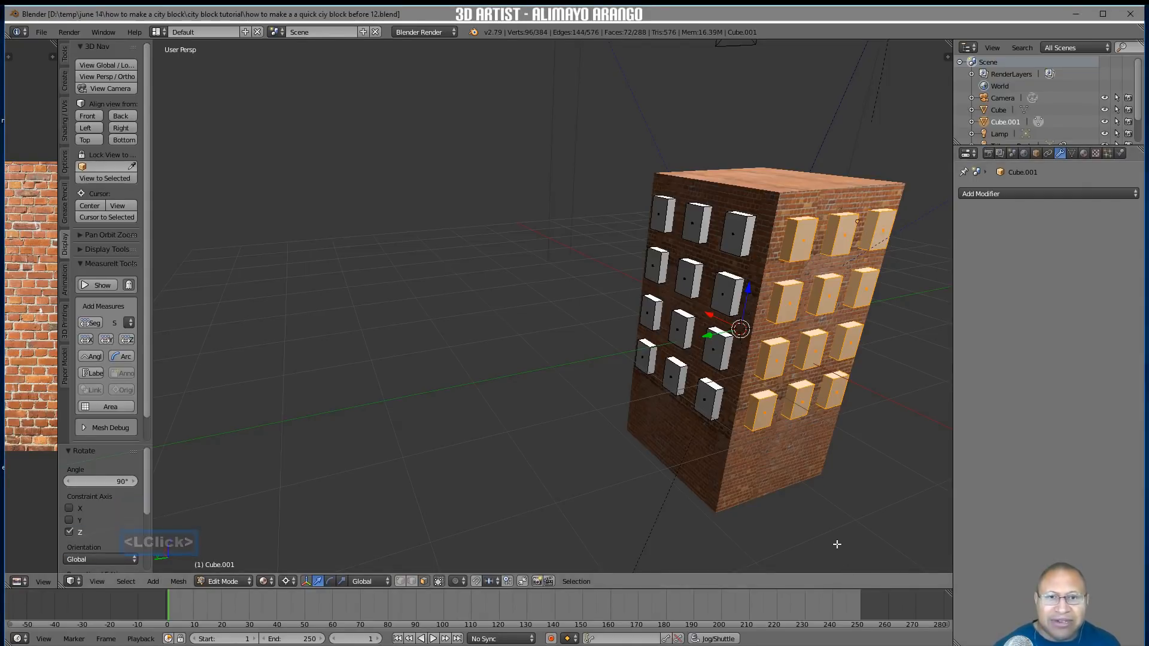
Deselect all window blocks, return to Object Mode and set the pivot point to Median Point
key(a)
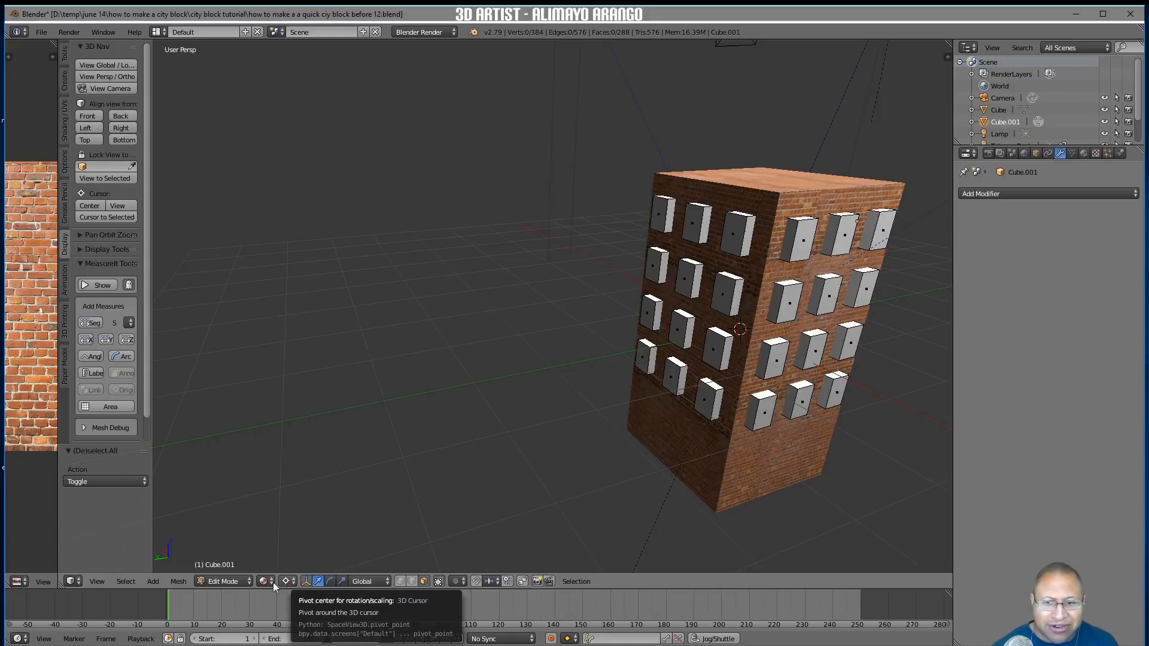
click(243, 581)
click(243, 569)
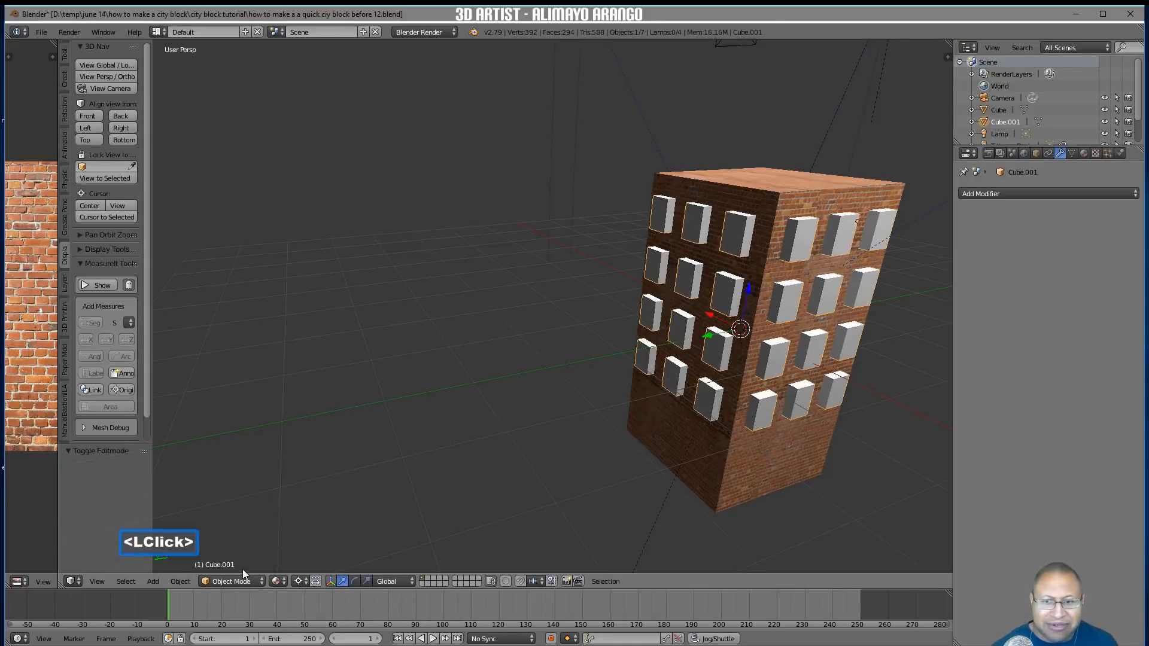
click(299, 581)
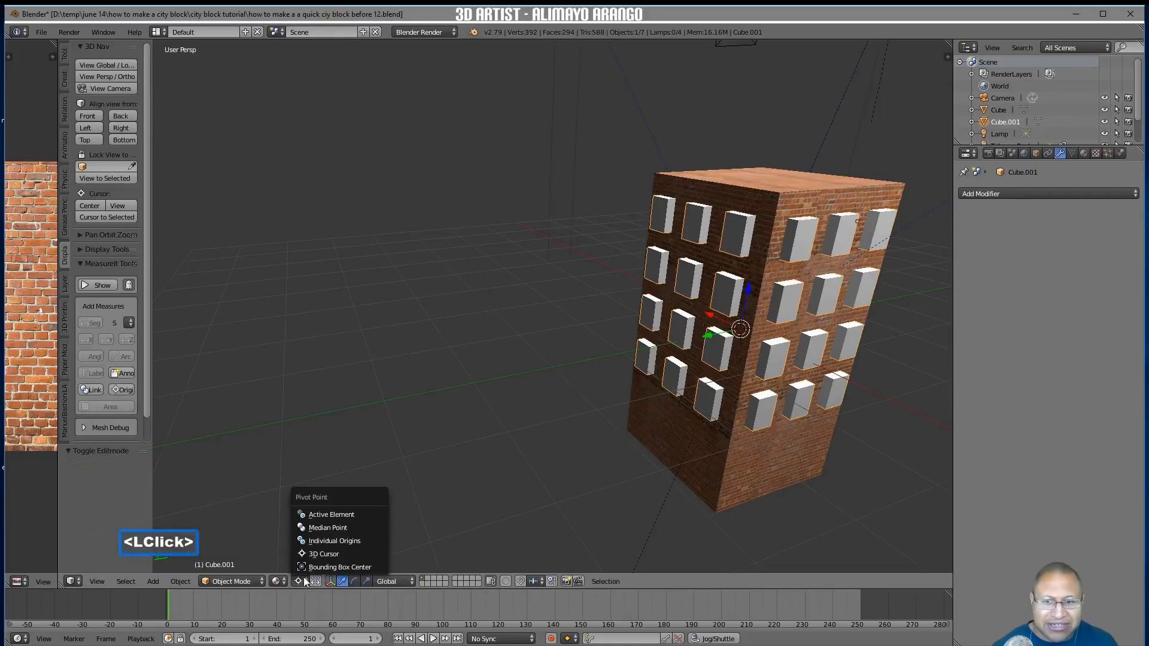
click(361, 527)
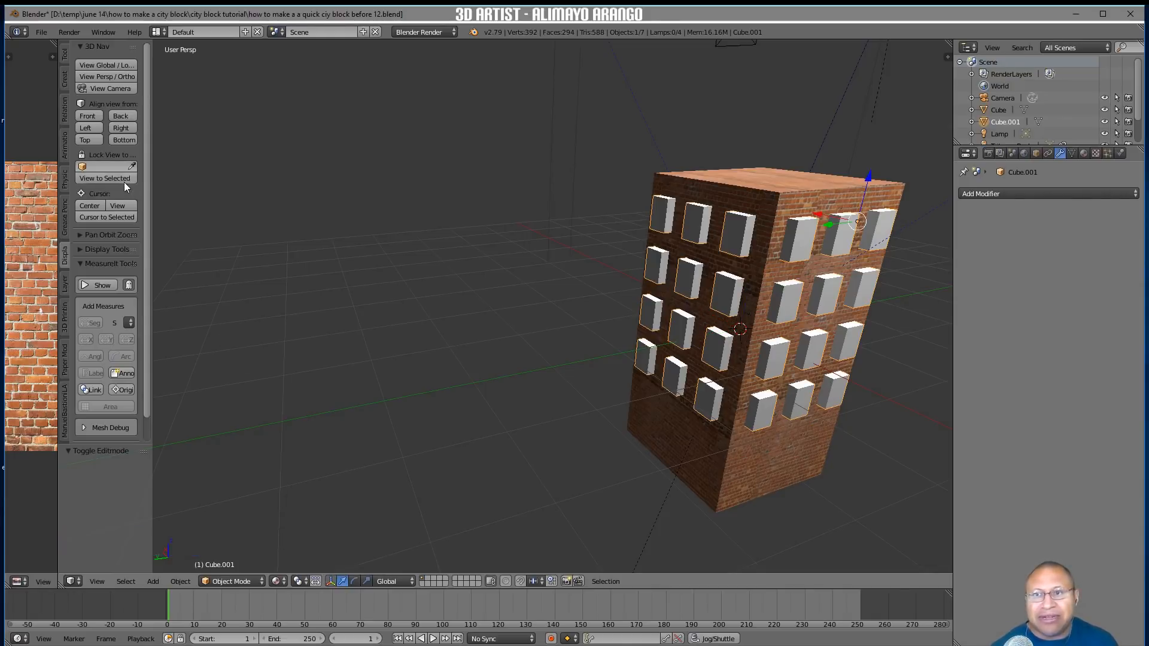
Add a Boolean modifier to the brick building and set its operation to Difference
click(95, 116)
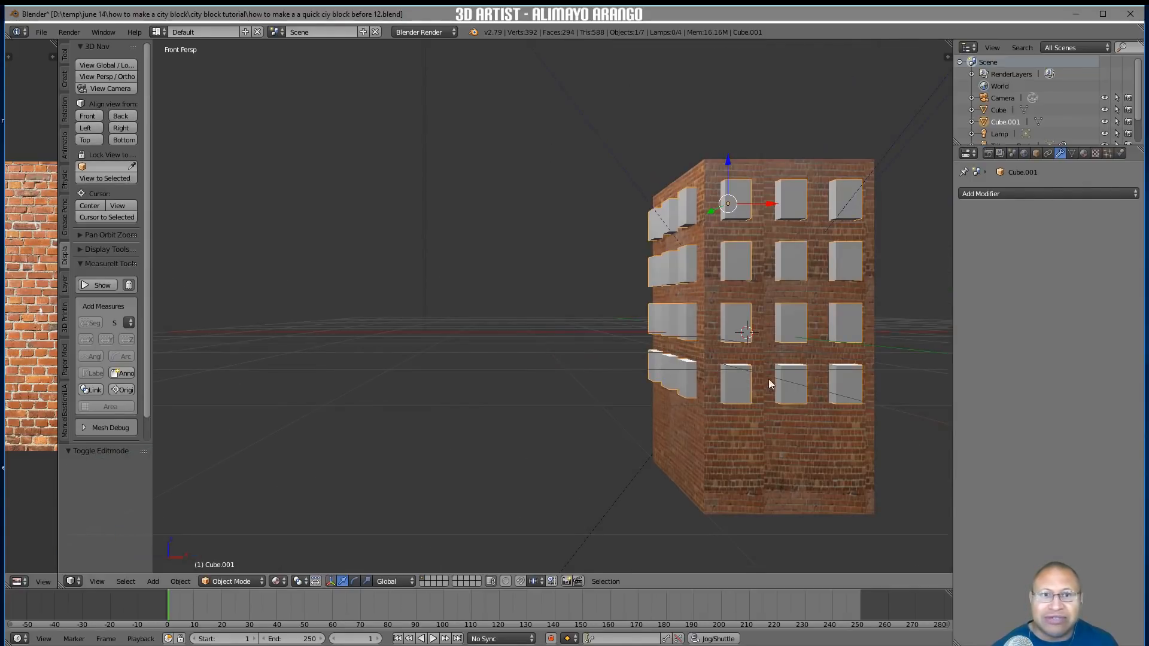
shift+middle_drag(852, 354, 652, 346)
middle_drag(760, 326, 666, 342)
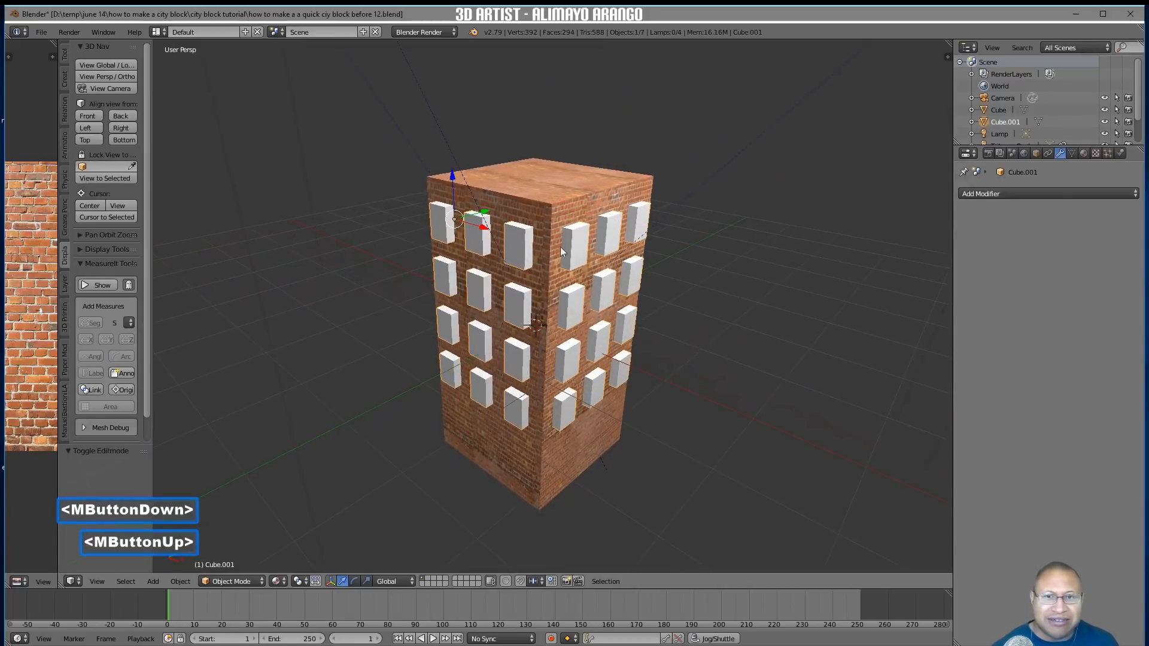
click(566, 465)
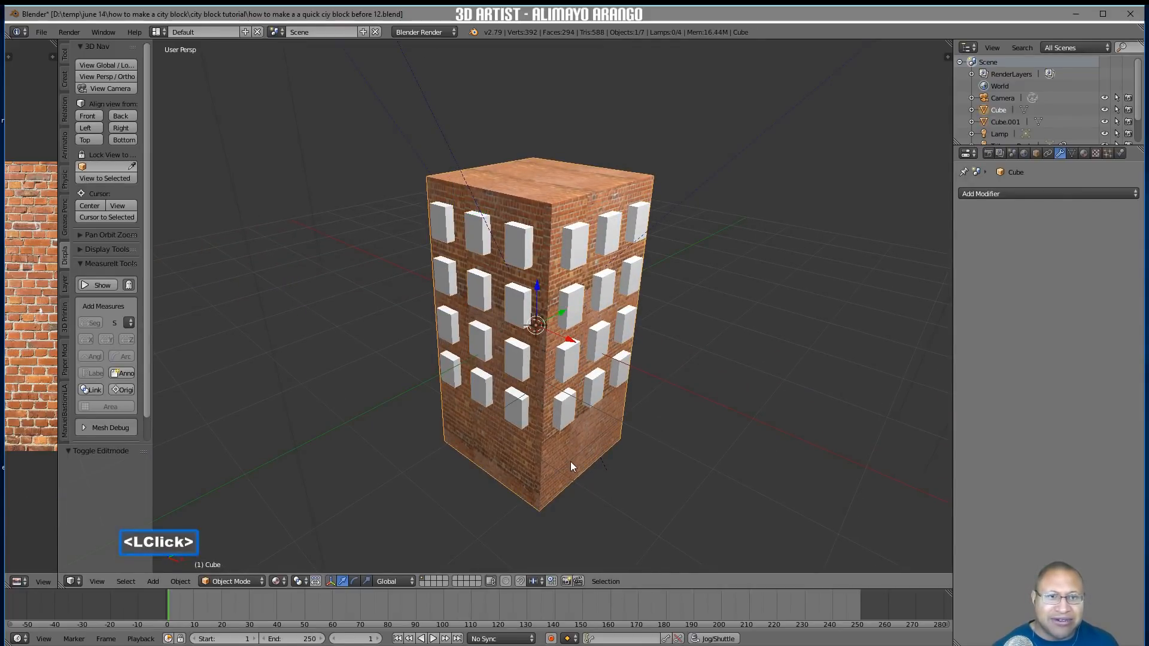
click(1110, 195)
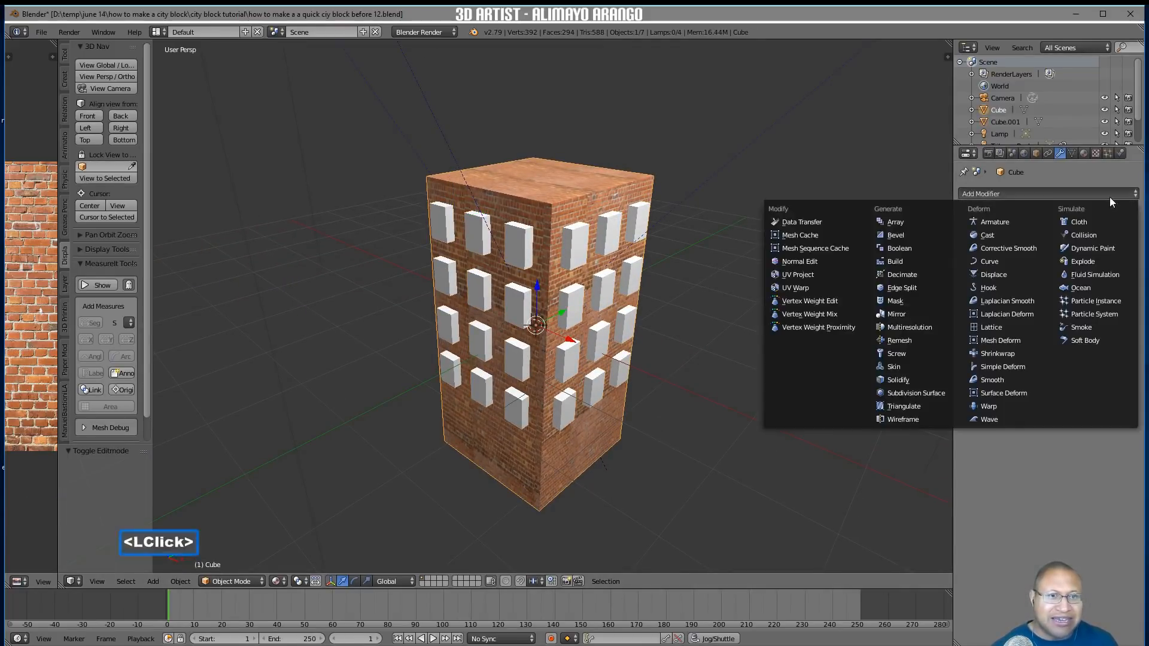
click(942, 248)
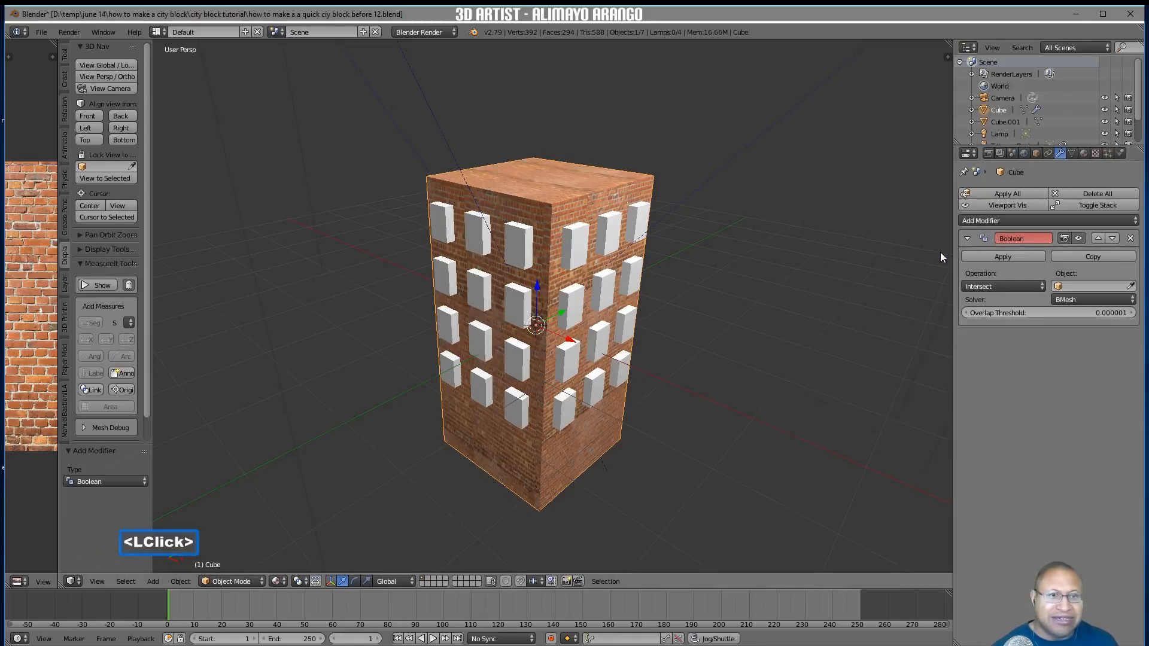
click(1038, 287)
click(1031, 254)
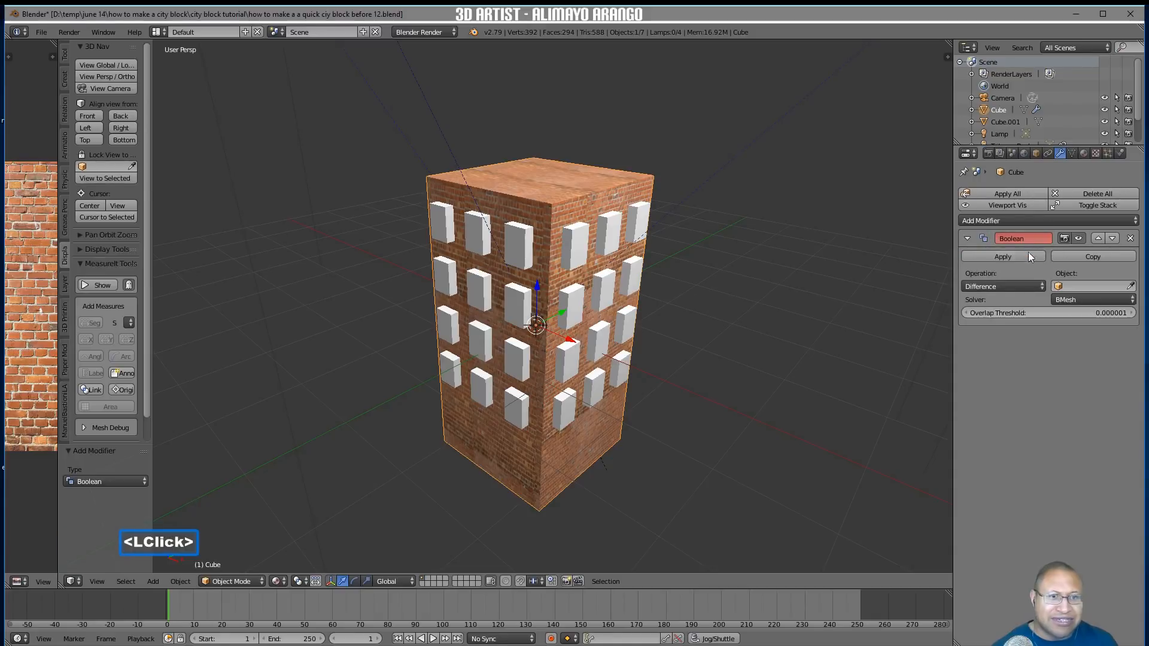
Pick the window blocks object (Cube.001) as the Boolean's cutting object and apply the modifier
click(1130, 286)
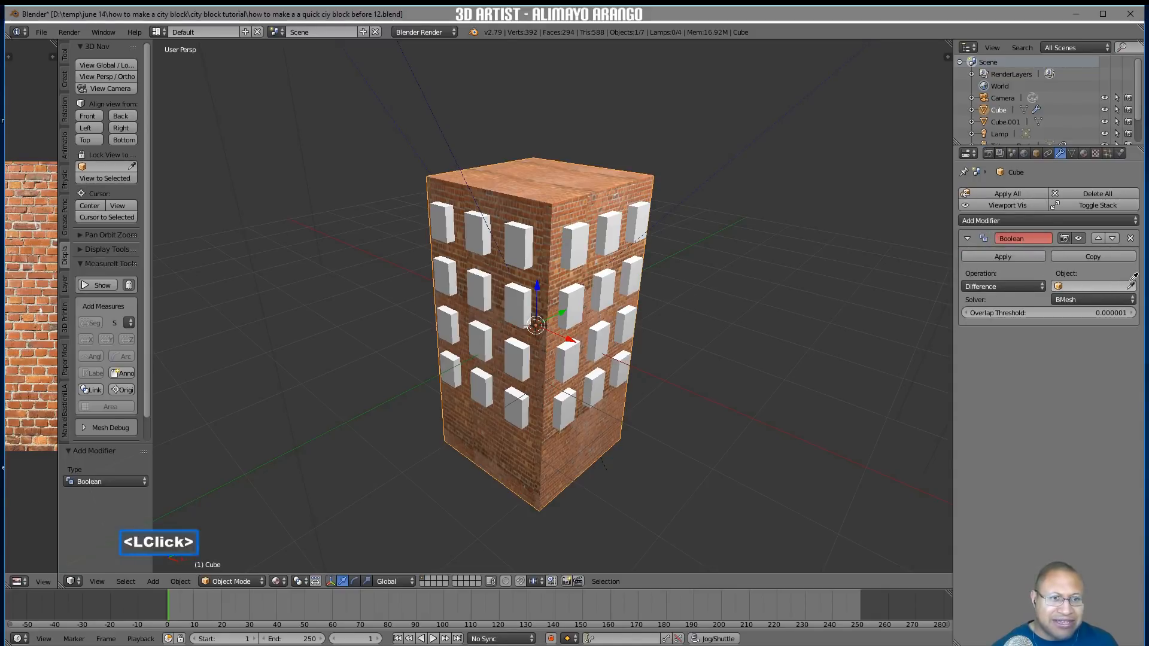
click(578, 257)
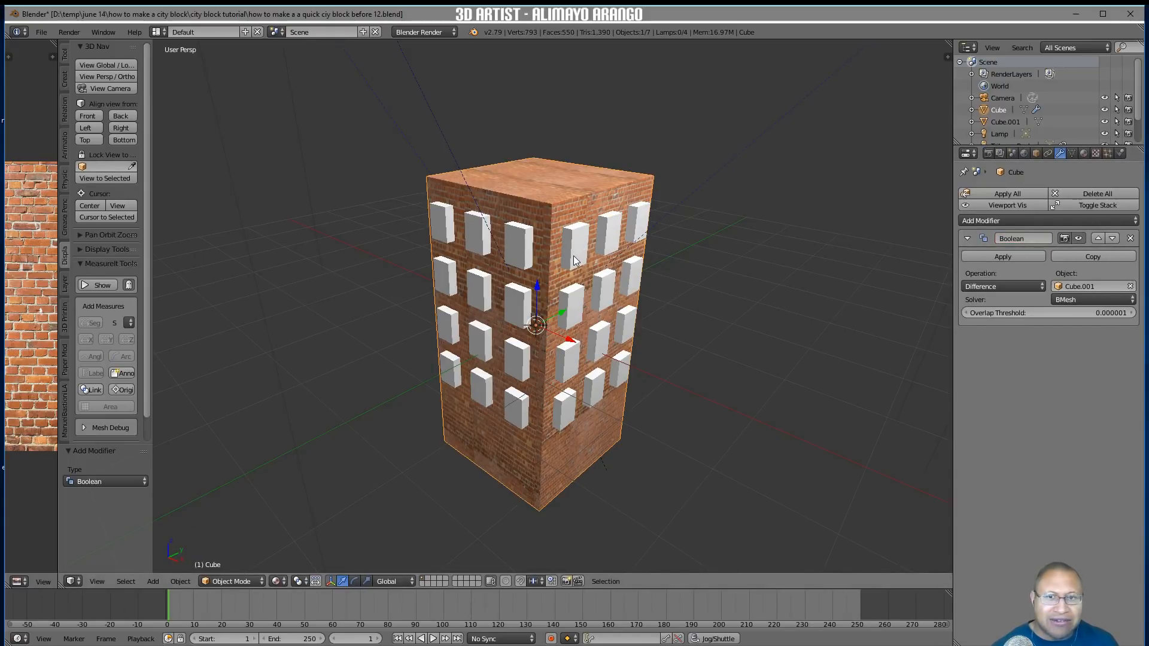
click(1018, 258)
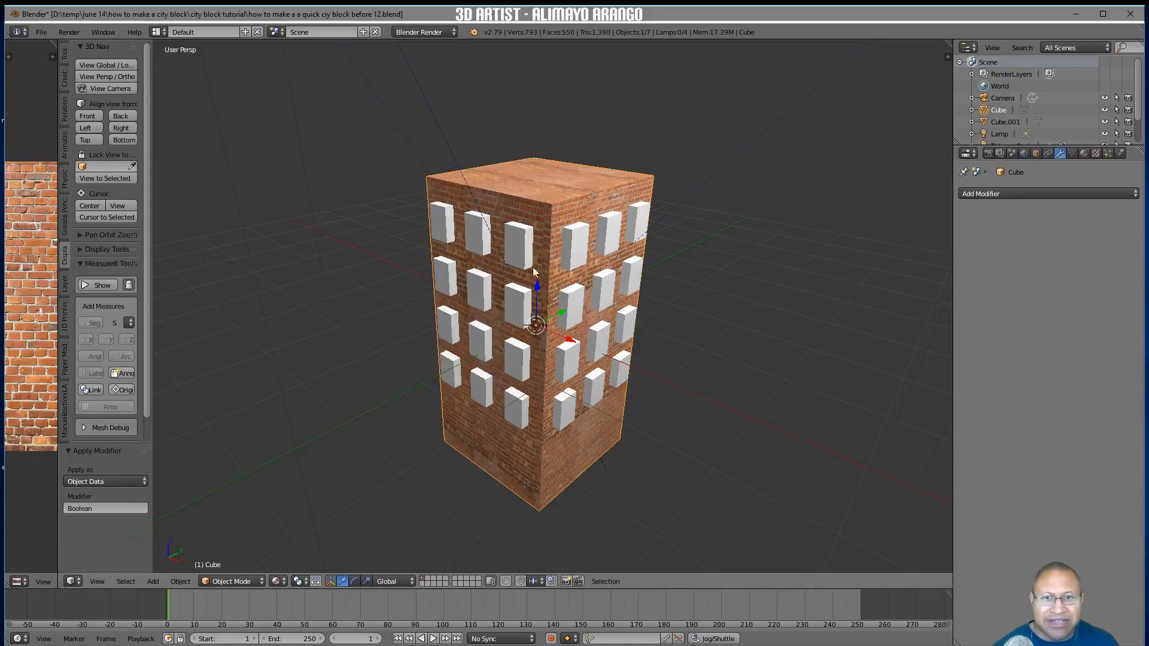
In Edit Mode on the window grid, select the front wall's twelve linked blocks and move them about -1.935 along Y, out of the building
click(518, 253)
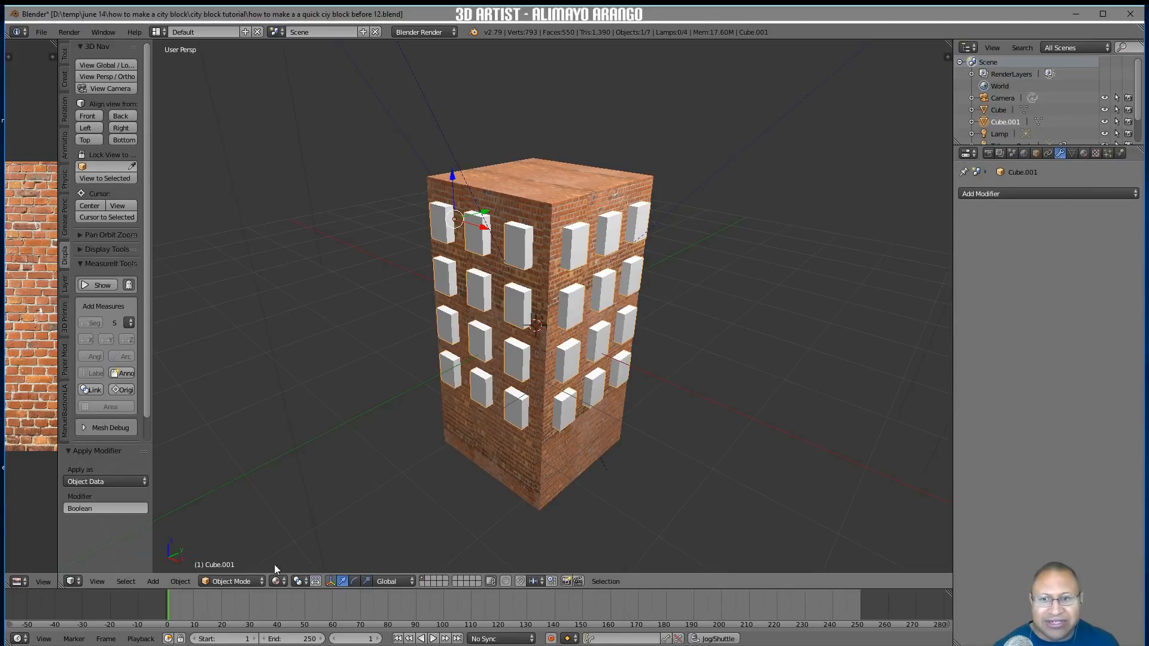
click(260, 583)
click(257, 556)
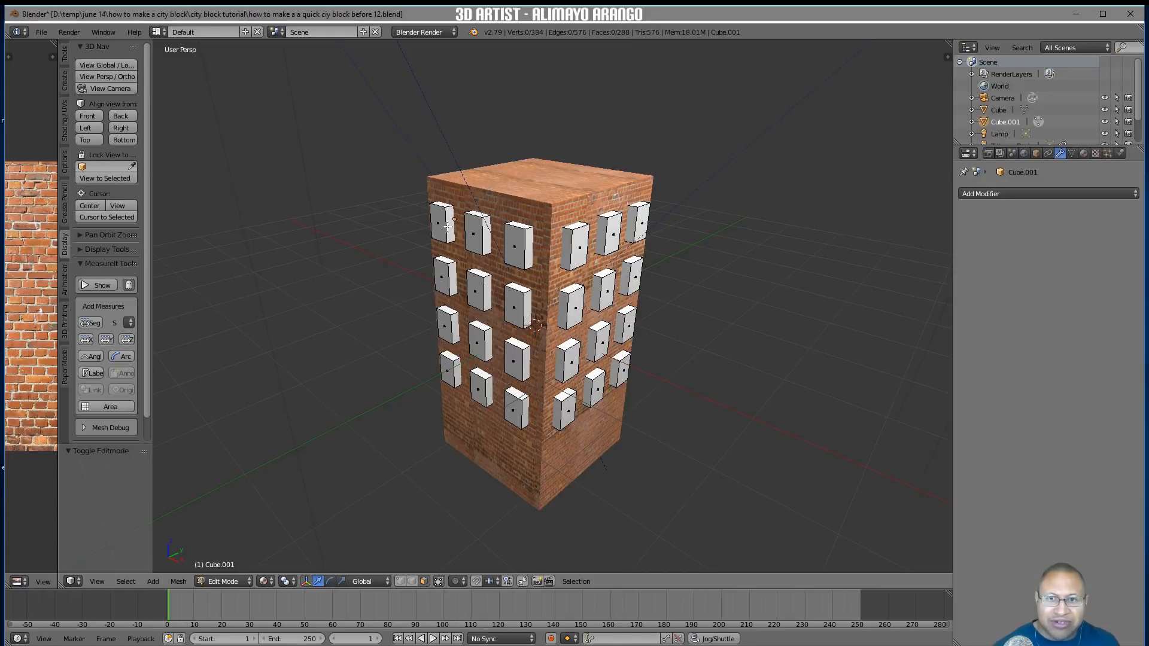
key(l)
key(l)
key(l)
key(l)
key(l)
key(l)
key(l)
key(l)
key(l)
key(l)
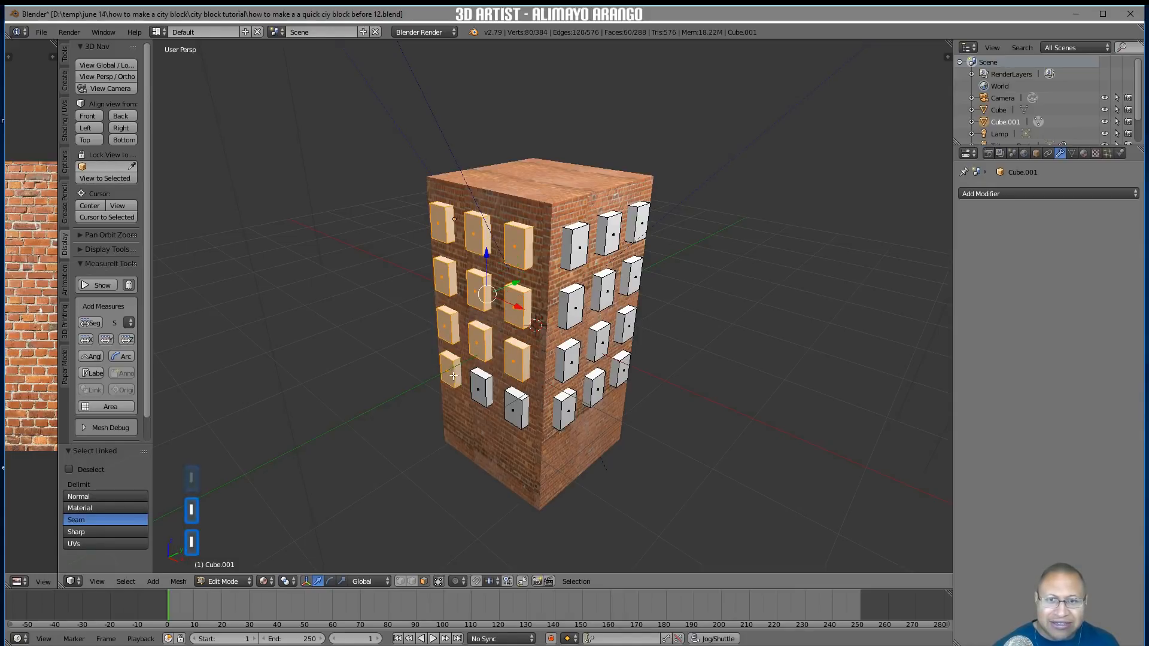
key(l)
key(l)
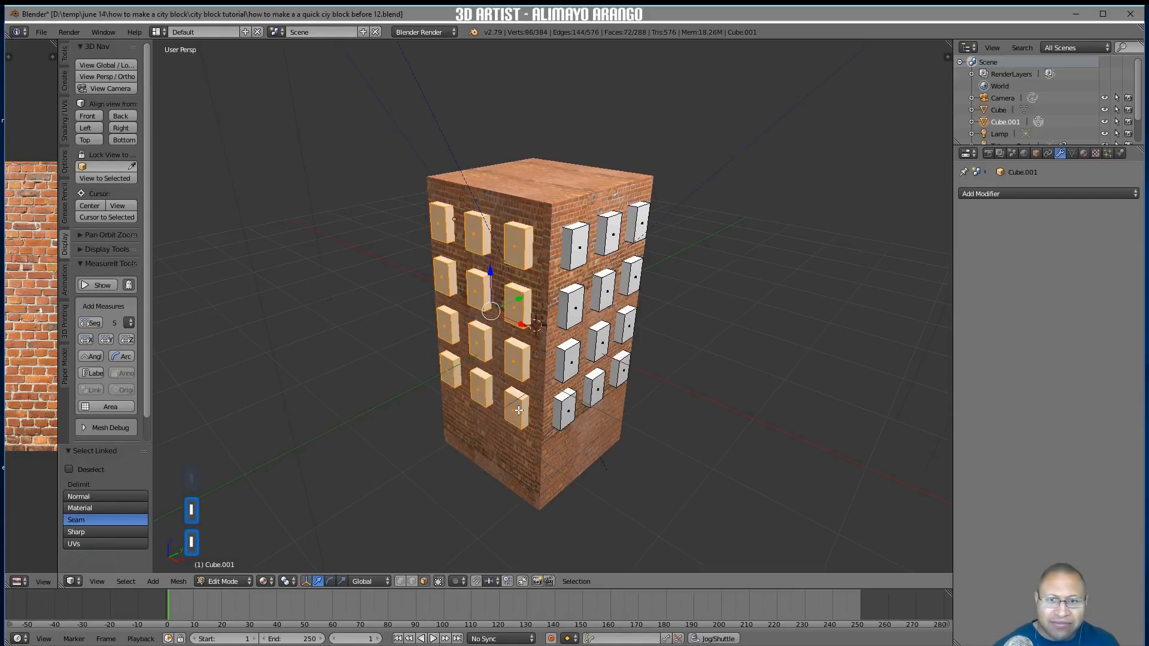
drag(519, 298, 372, 346)
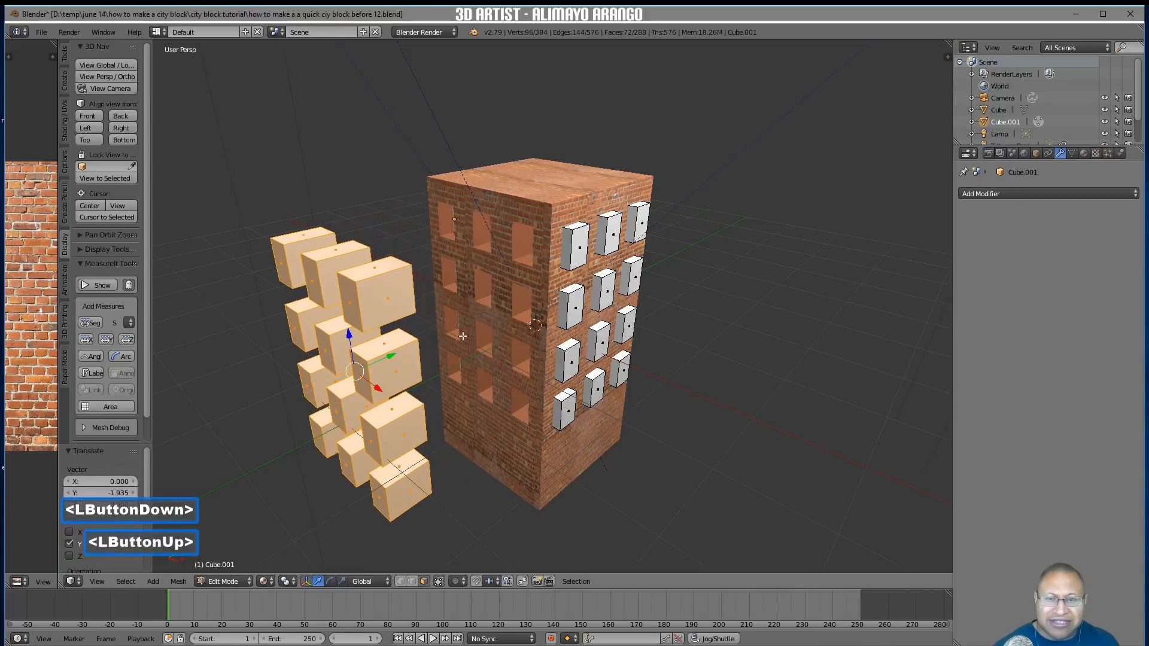
Inspect the cut window openings and move the selected blocks a further -0.760 or so along Y, away from the front wall
middle_drag(524, 345, 565, 349)
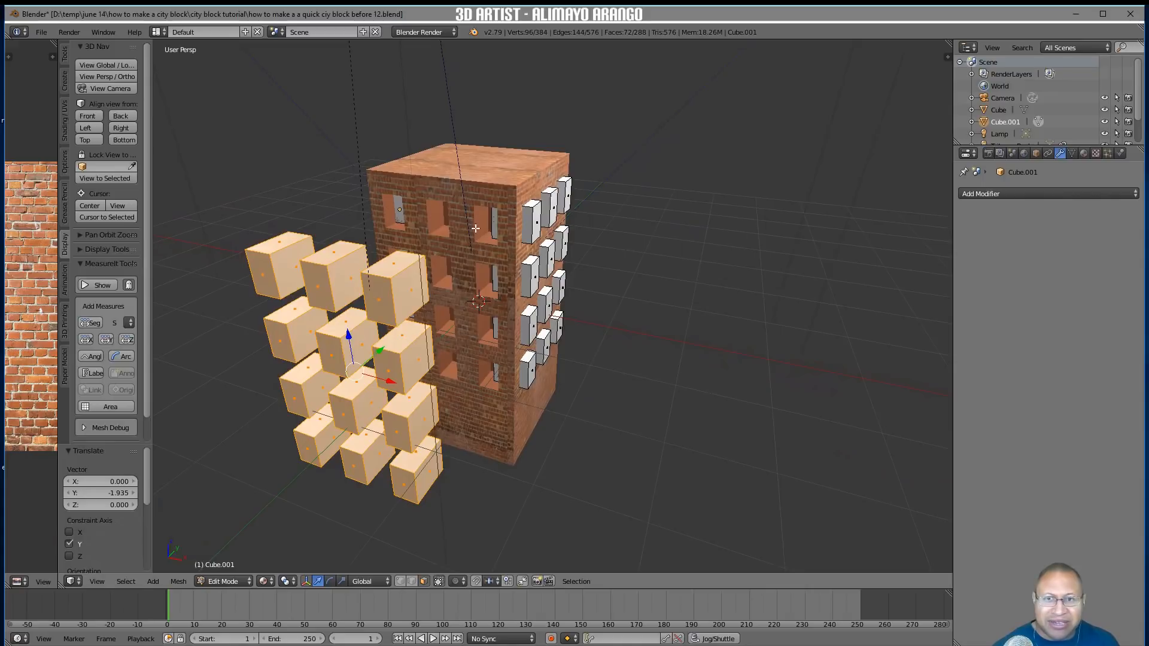
middle_drag(518, 348, 483, 236)
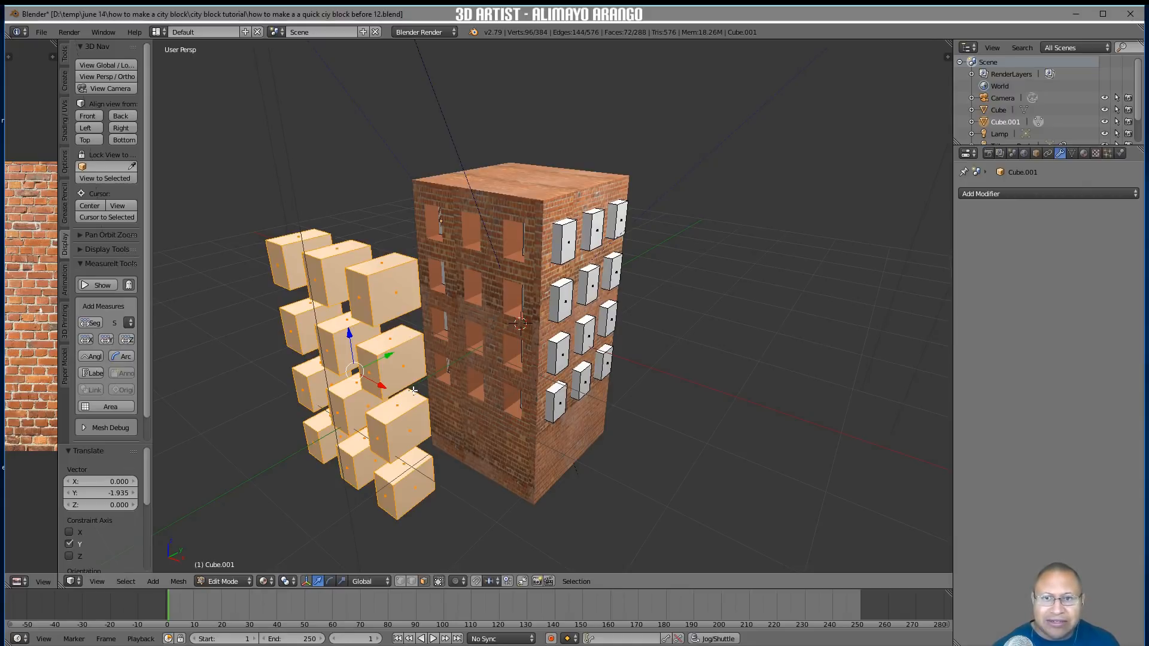
middle_drag(414, 390, 421, 408)
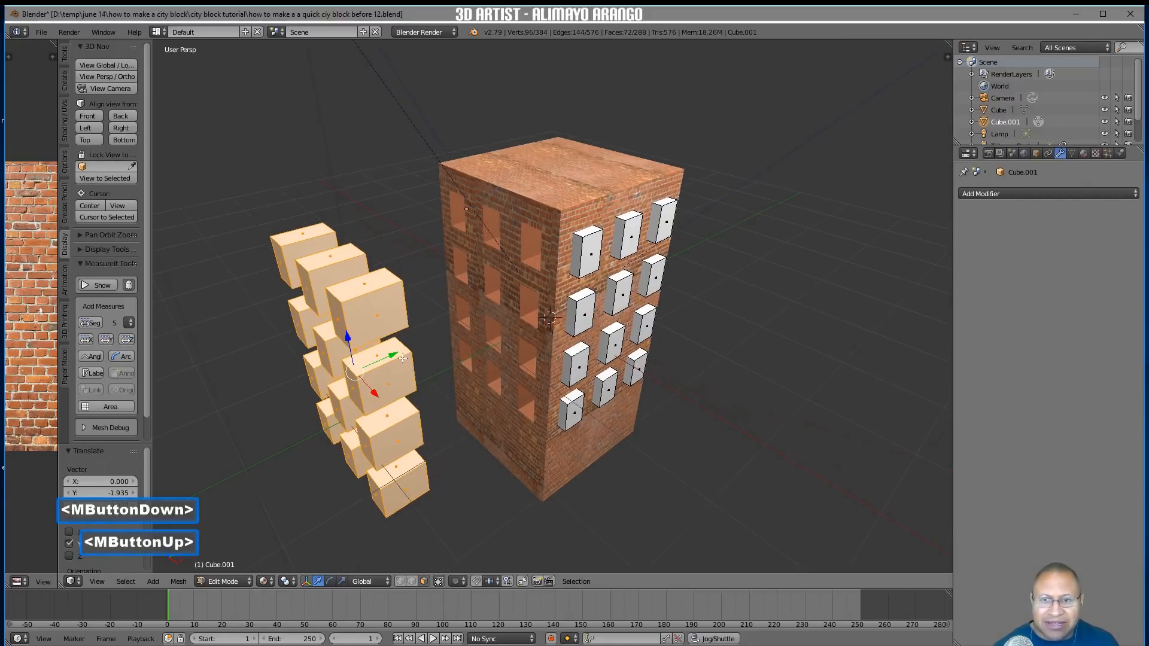
drag(394, 357, 324, 390)
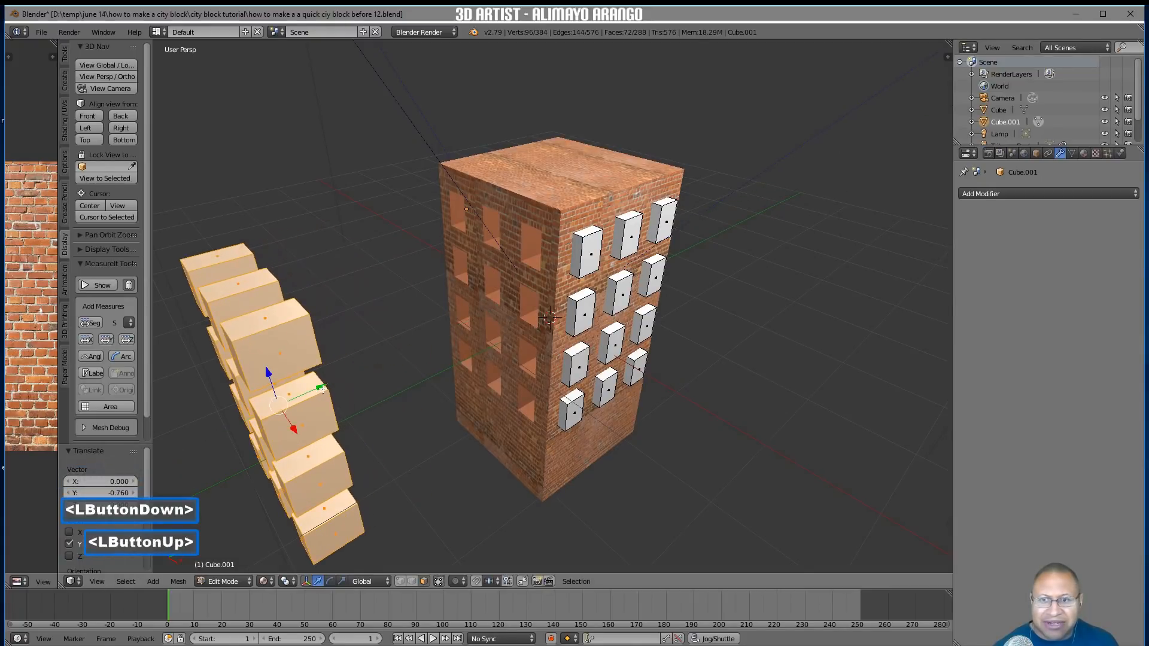
scroll(363, 412, down, 1)
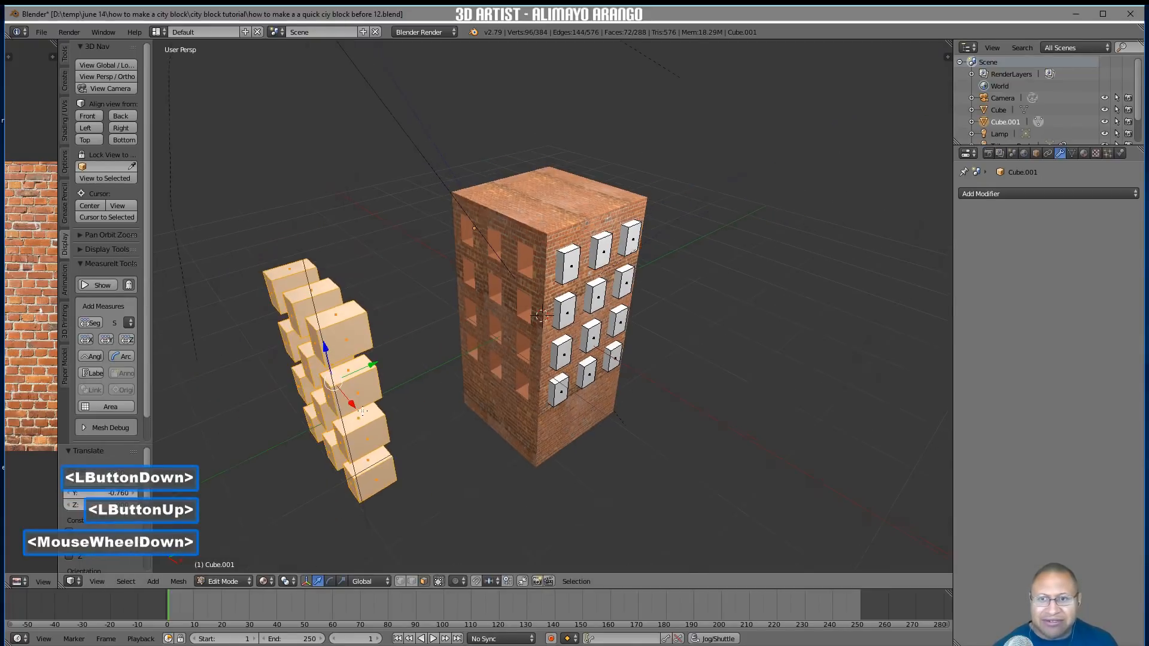
Duplicate the pulled-out blocks in place and move the copy about 1.246 along Y back towards the front wall
key(shift+d)
right_click(459, 434)
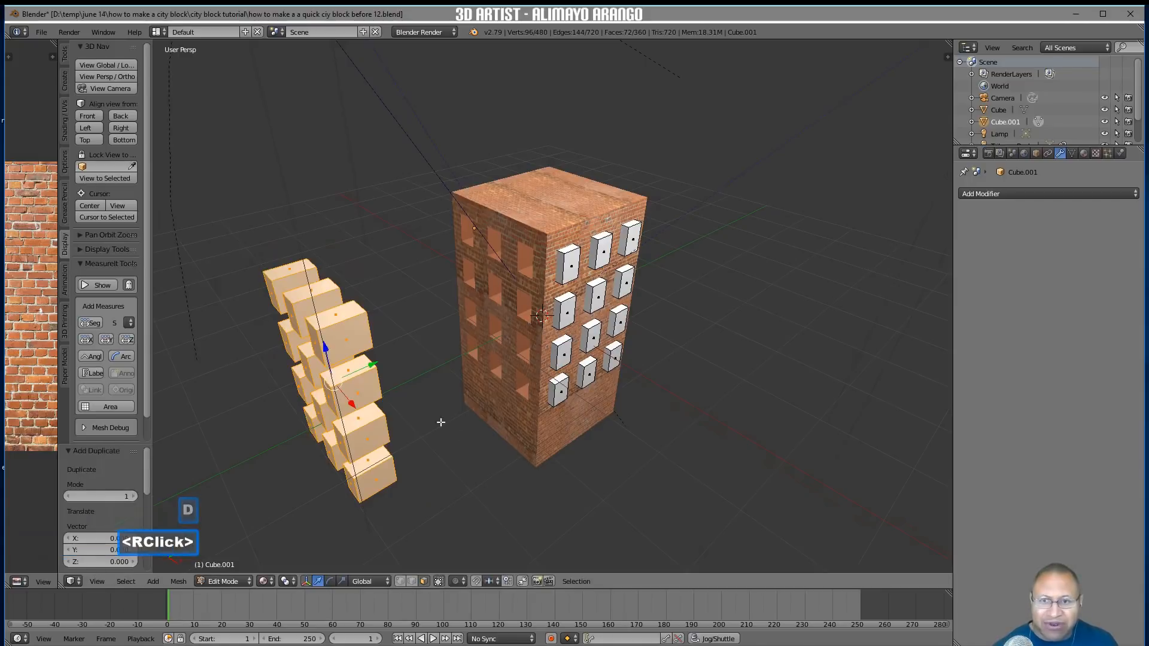
drag(360, 356, 454, 328)
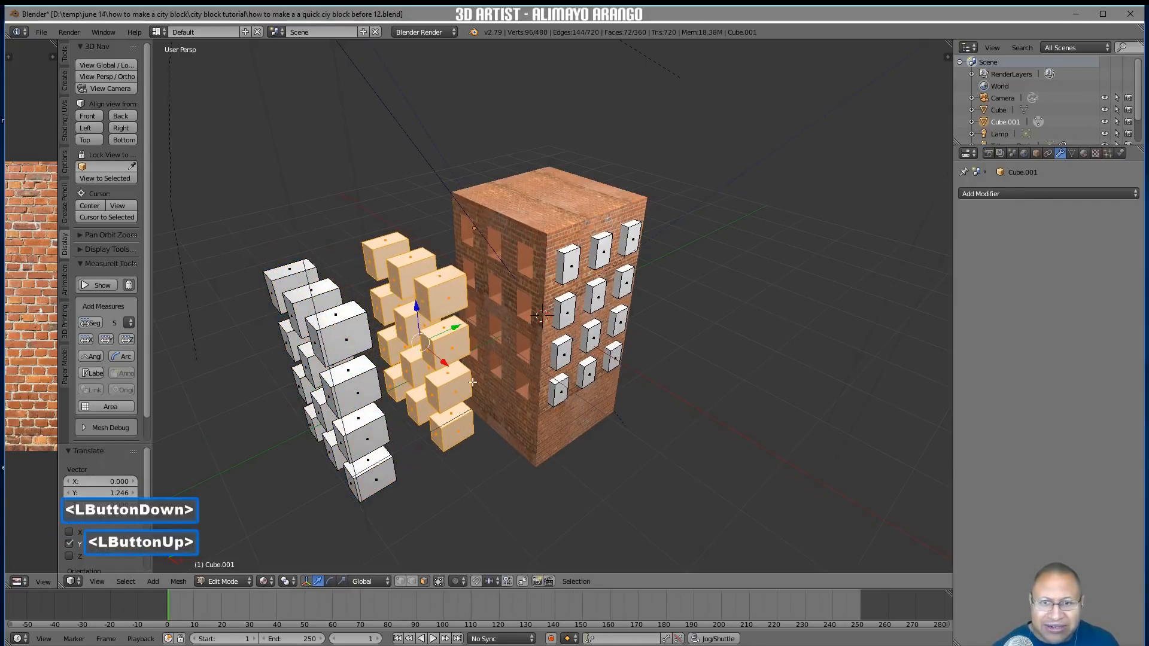
Set the pivot point to Individual Origins and scale the duplicated window blocks down along Z into thin sills
click(294, 584)
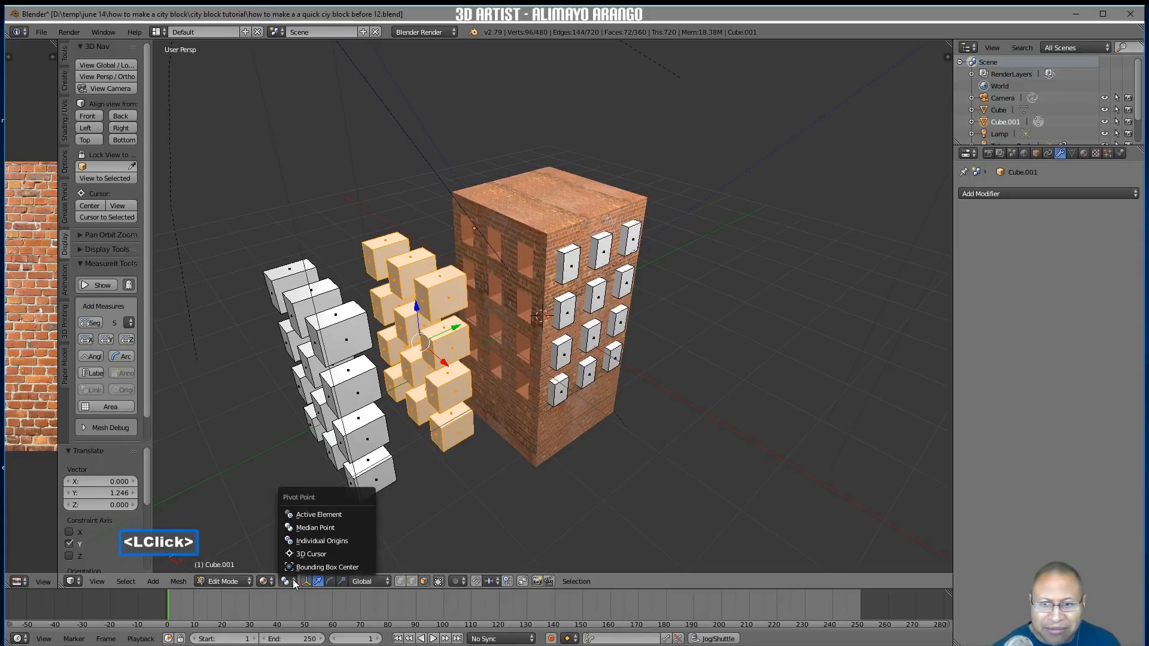
click(352, 540)
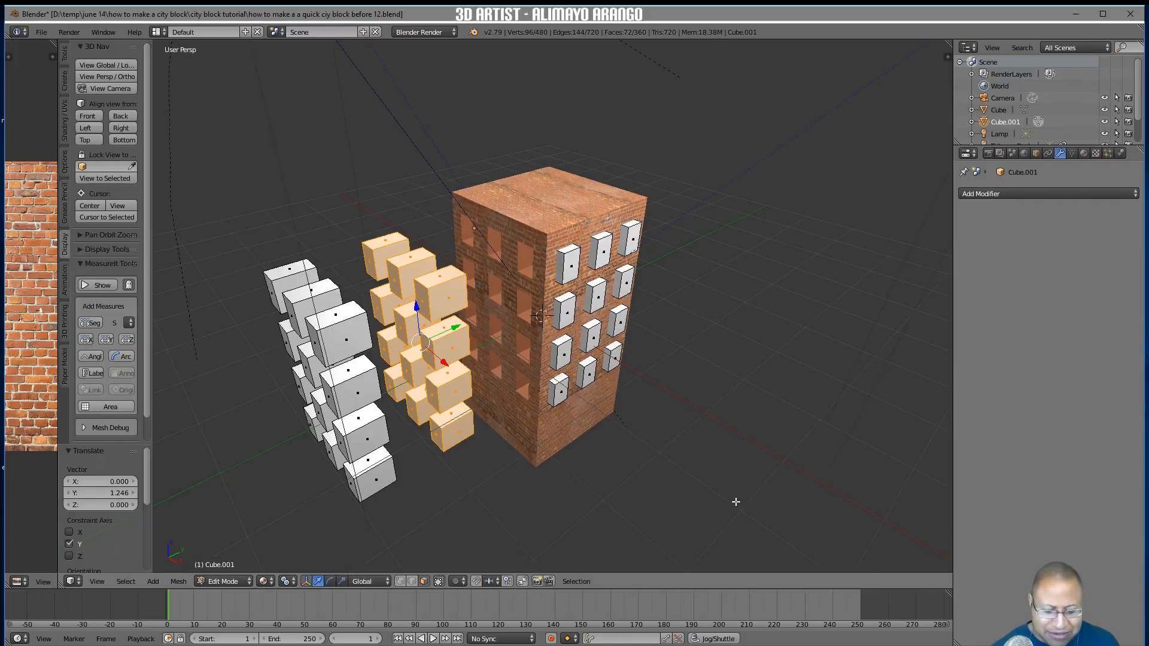
key(s)
key(z)
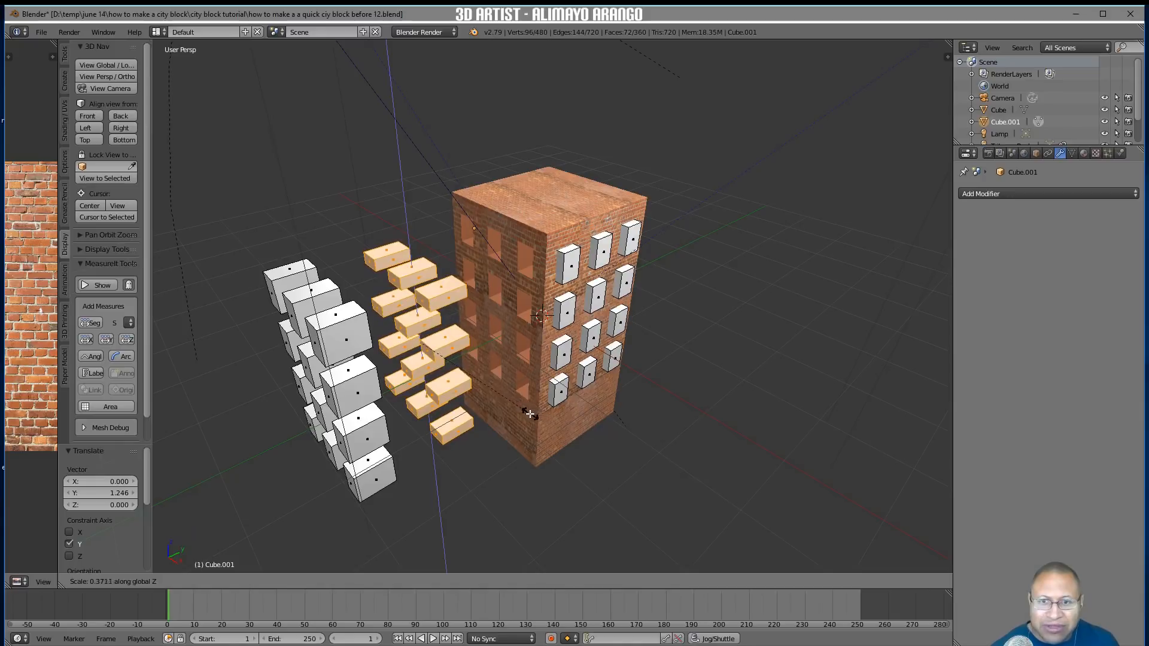
click(483, 385)
Move the flattened blocks about 1.364 along Y into the front wall's openings and lower them to the openings' bottom edges
middle_drag(484, 386, 450, 324)
drag(450, 324, 537, 319)
middle_drag(538, 318, 565, 333)
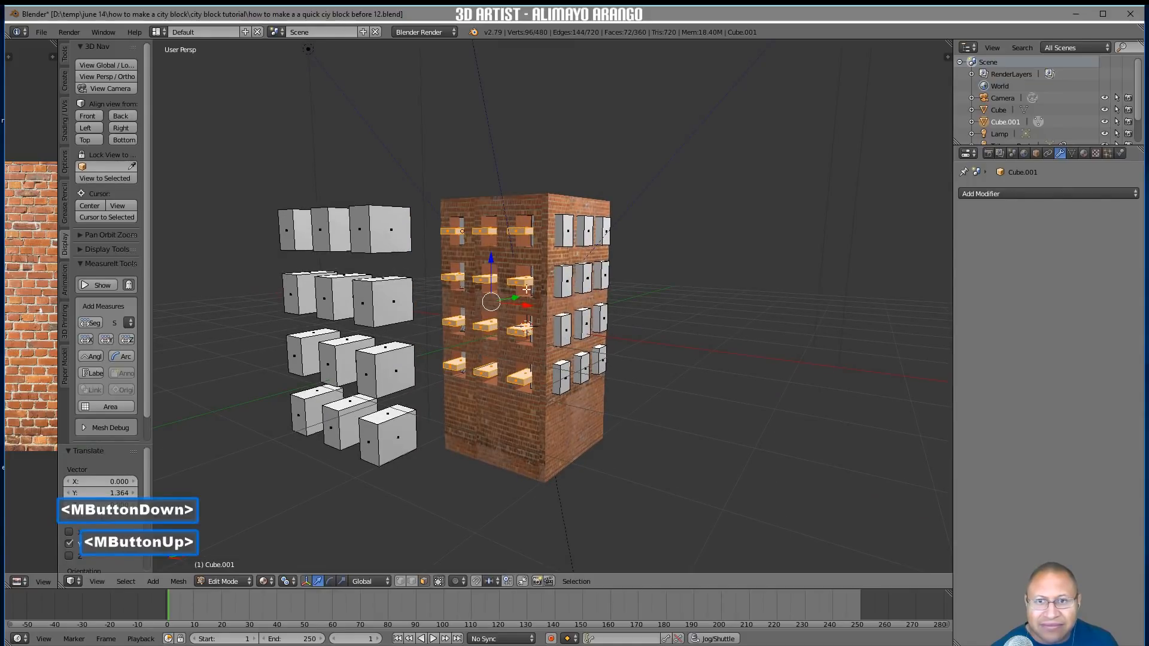
drag(490, 260, 491, 273)
Push the window sills about 0.153 along Y into the front wall and lower them about 0.055 along Z
scroll(533, 335, up, 5)
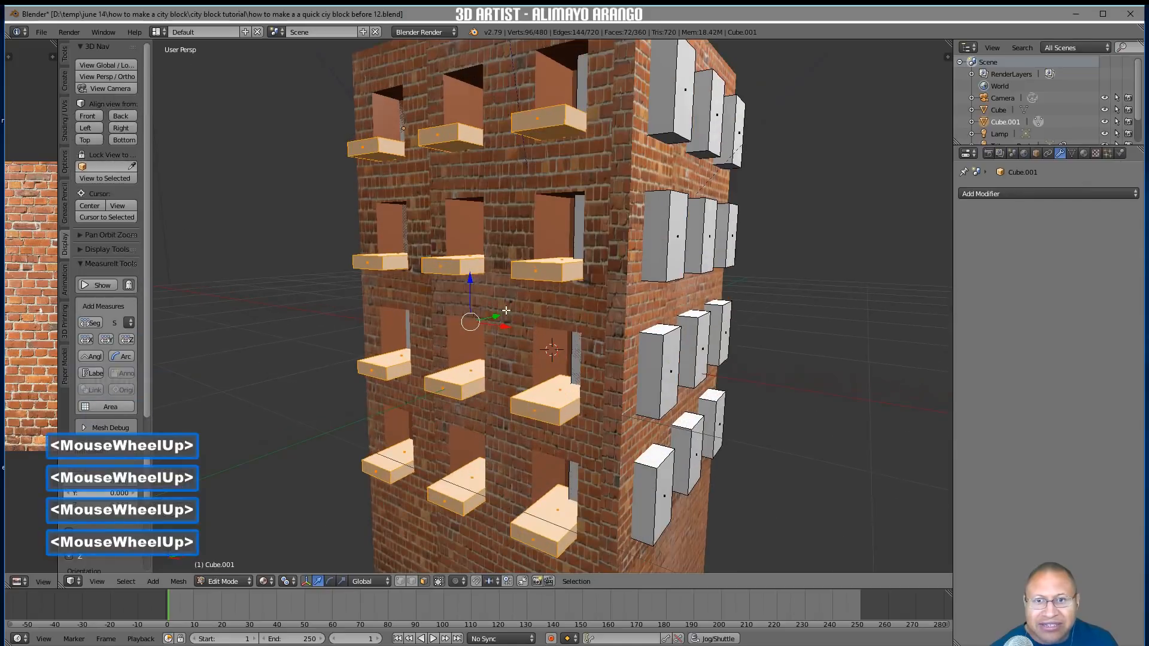
drag(496, 316, 507, 307)
mouse_move(507, 307)
middle_down()
mouse_move(542, 317)
mouse_move(519, 328)
middle_up()
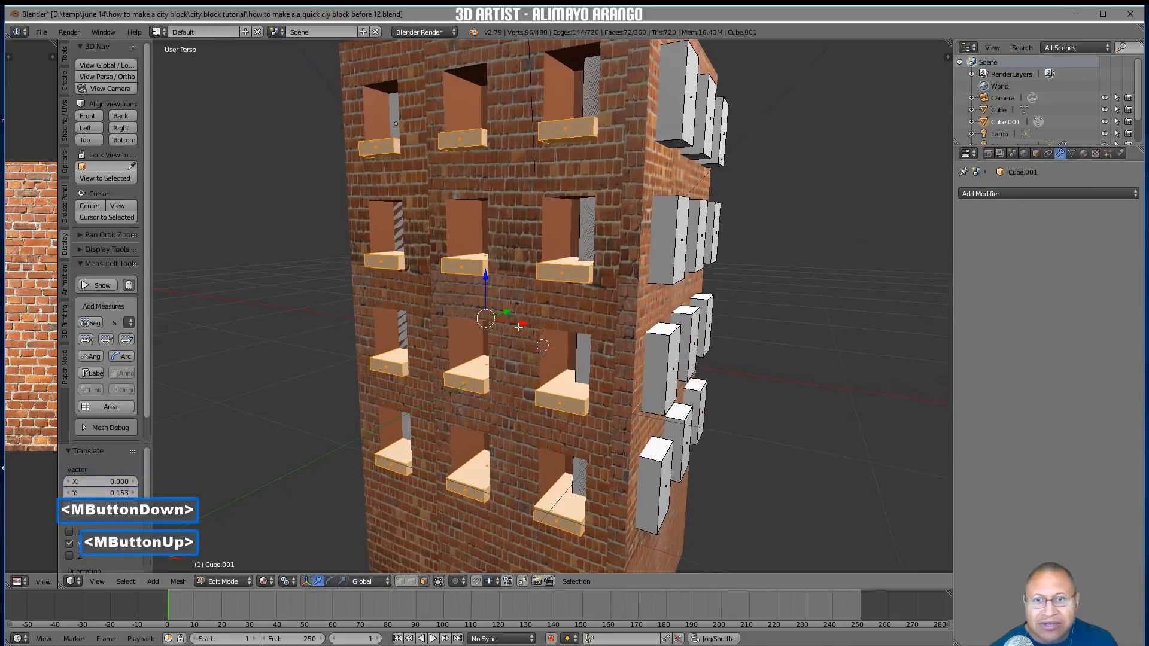
drag(485, 277, 486, 285)
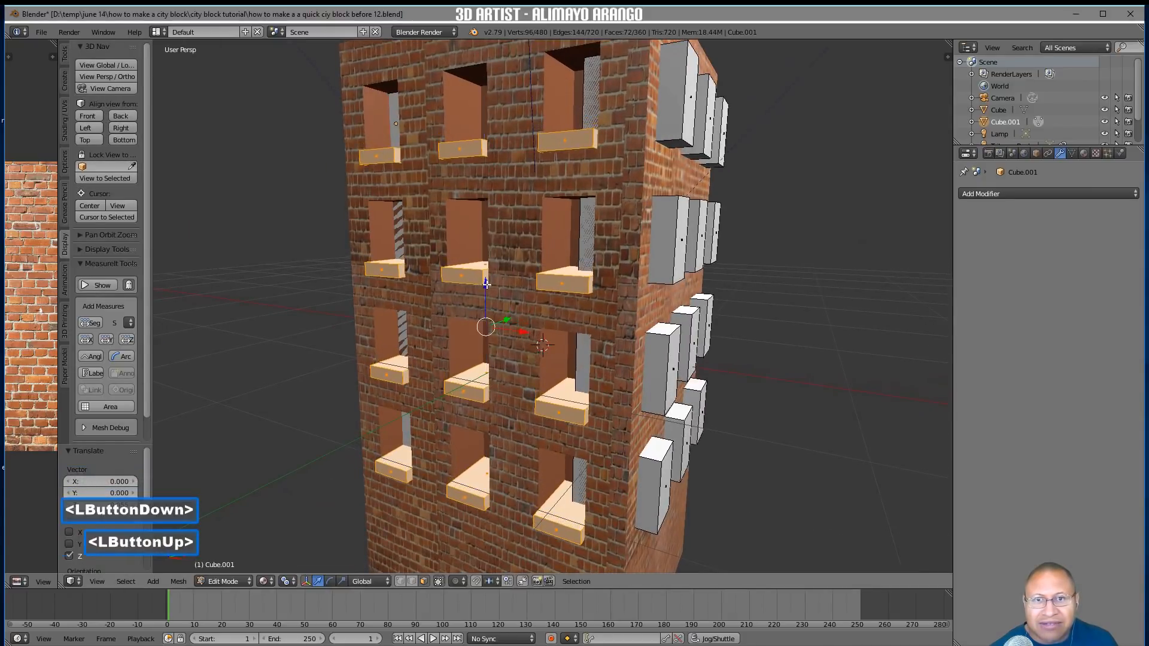
middle_drag(538, 298, 541, 320)
scroll(541, 324, down, 2)
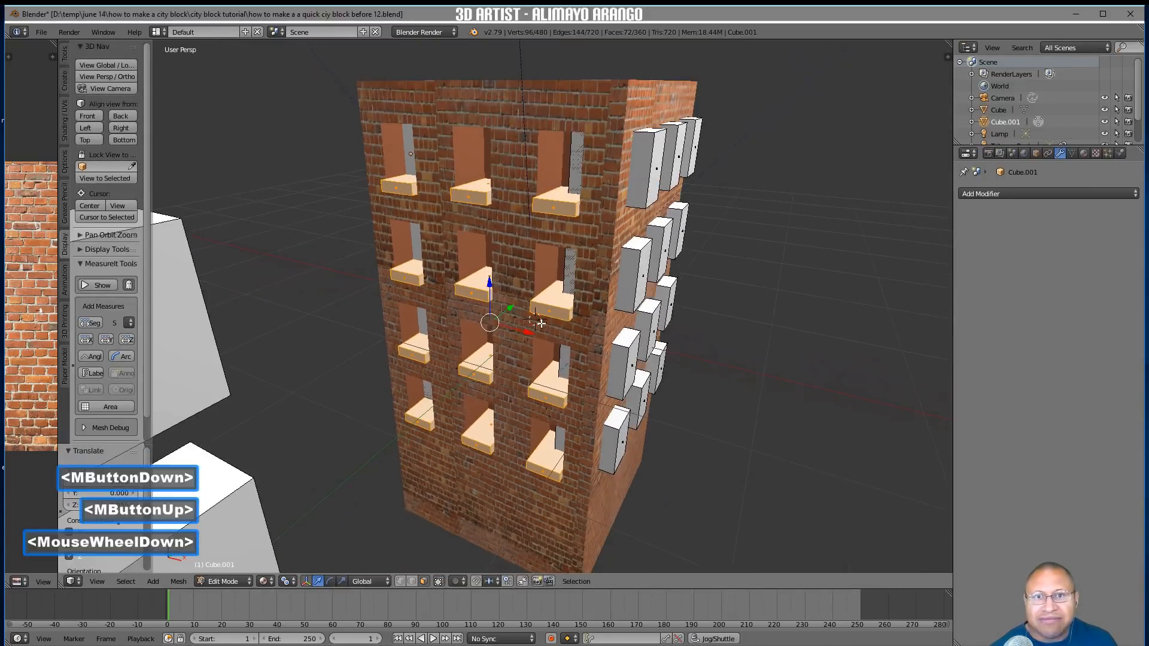
scroll(541, 326, down, 1)
middle_drag(541, 326, 537, 361)
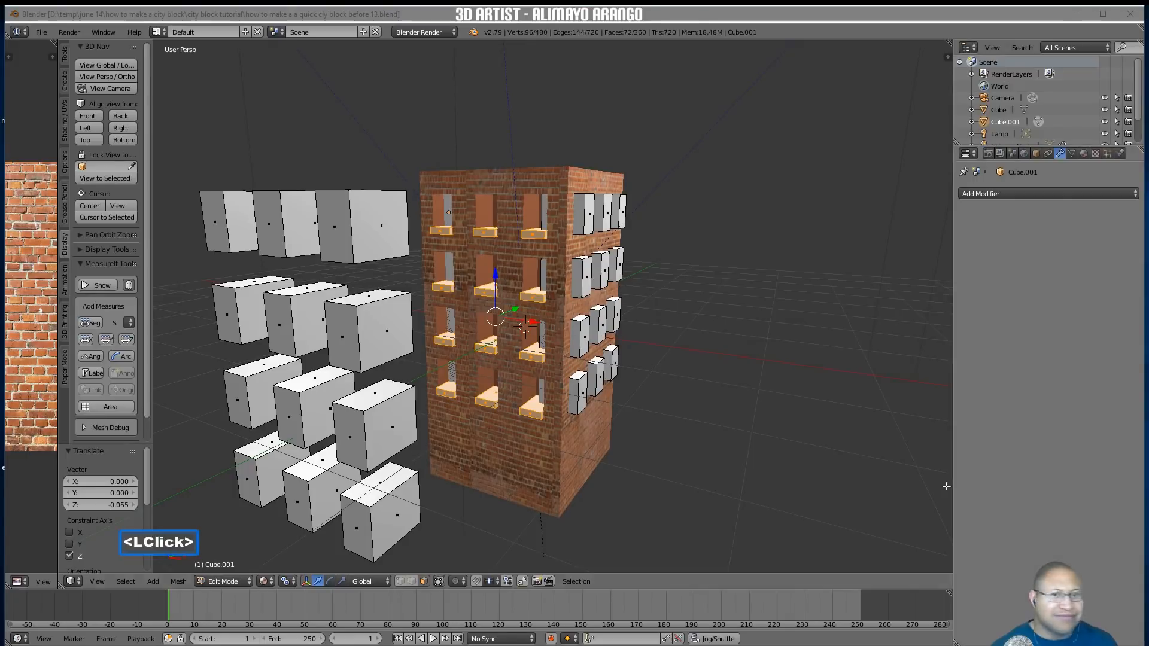
Clear the selection and select the outward-facing front faces of all twelve pulled-out window blocks
click(831, 492)
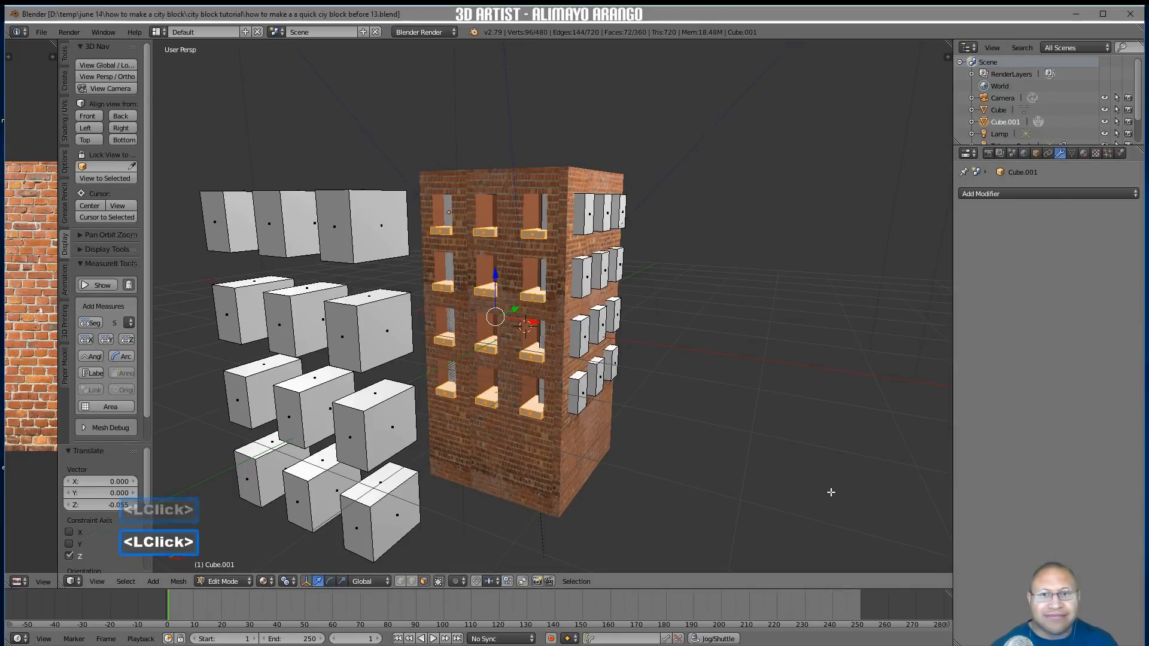
key(a)
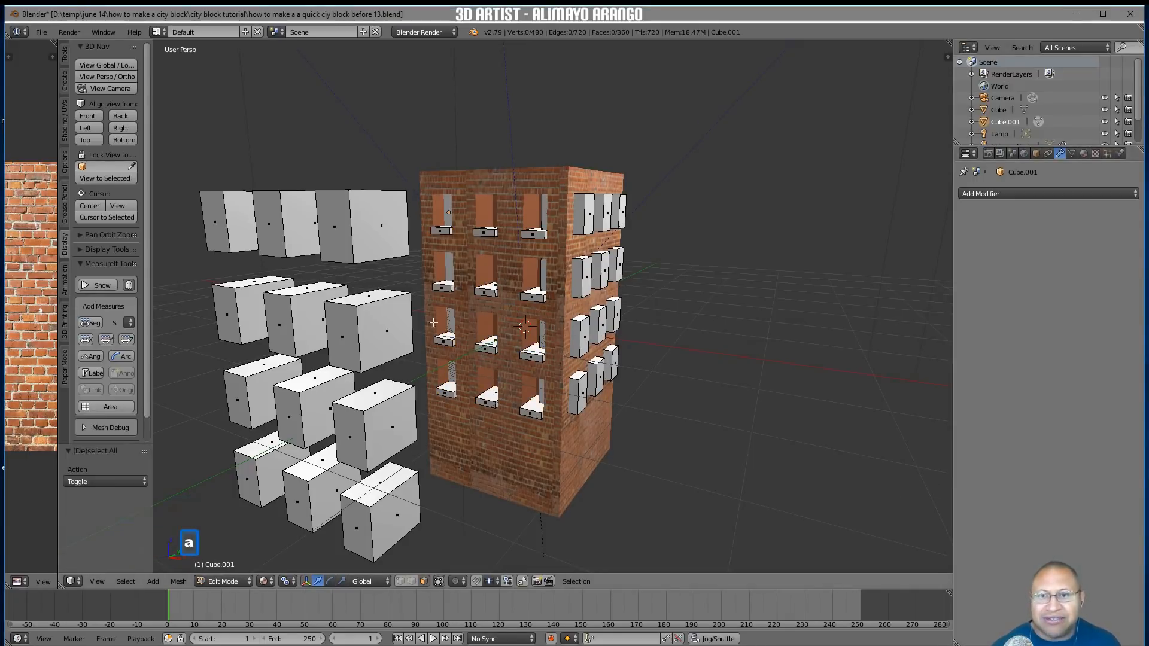
click(214, 210)
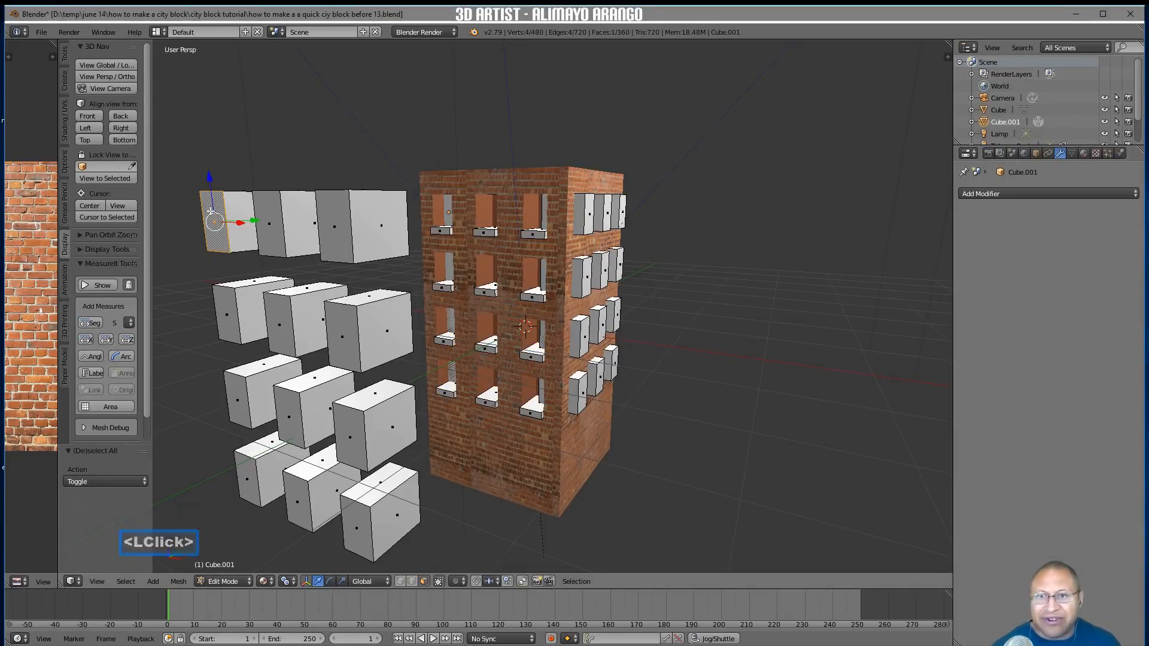
shift+click(263, 234)
shift+click(336, 245)
shift+click(276, 332)
shift+click(277, 333)
shift+click(342, 355)
shift+click(240, 397)
shift+click(294, 416)
shift+click(350, 437)
shift+click(250, 484)
shift+click(298, 497)
shift+click(357, 518)
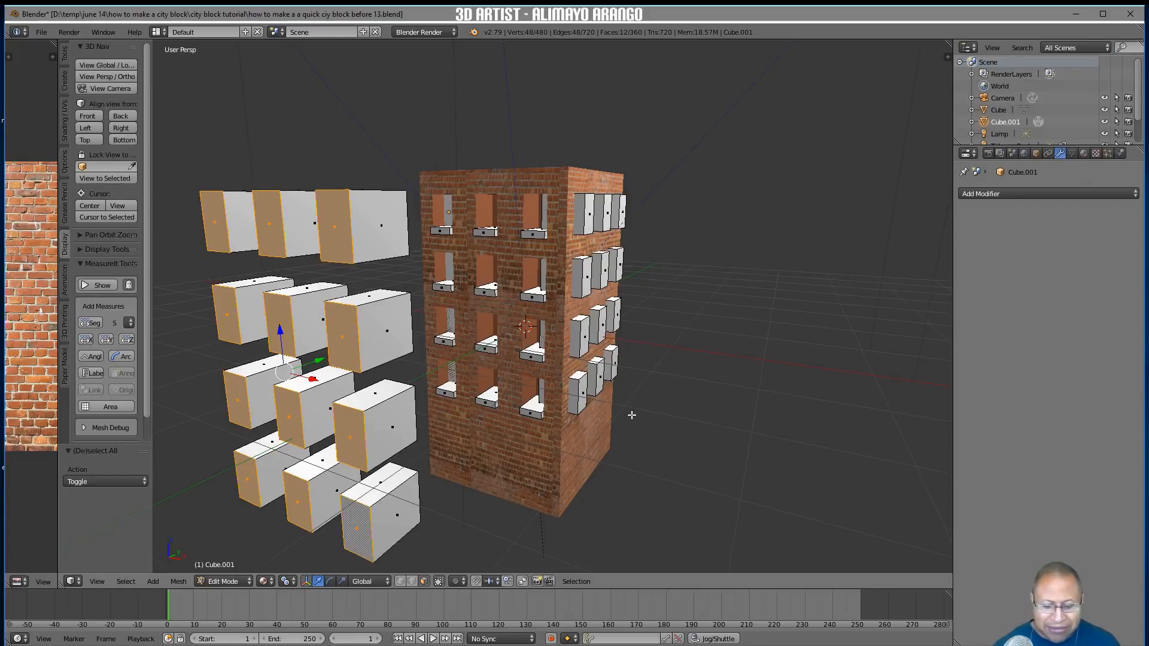
Duplicate the twelve front faces in place and move the copy about -0.541 along Y, away from the blocks
key(shift+d)
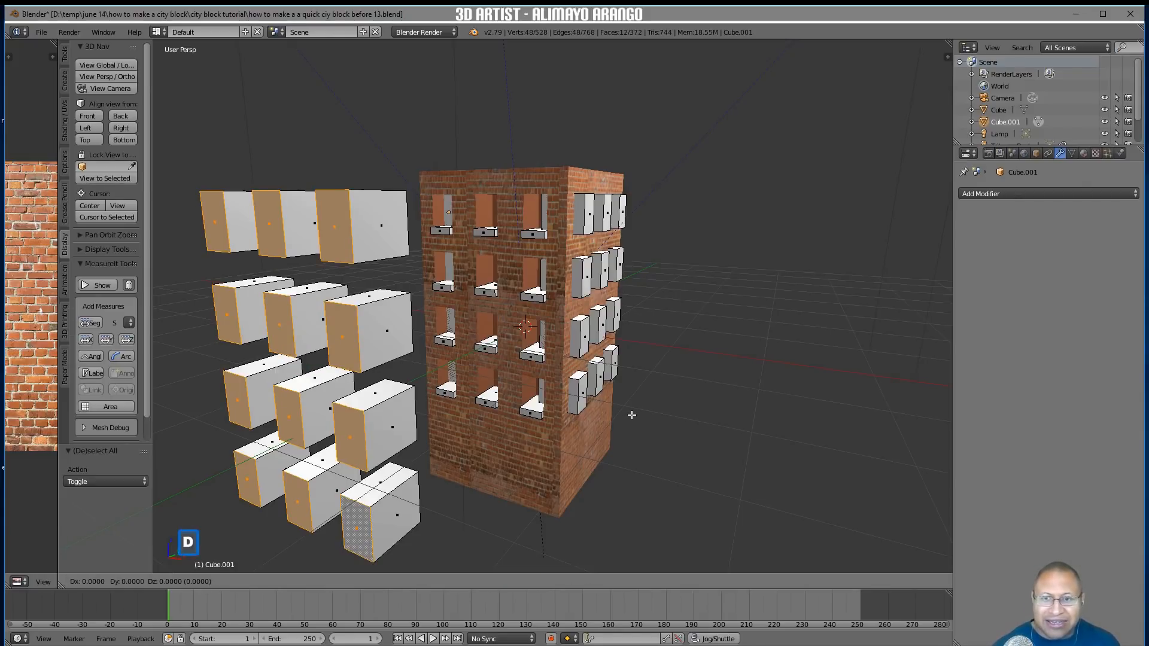
right_click(632, 414)
middle_drag(590, 413, 353, 360)
drag(321, 356, 263, 372)
scroll(374, 371, down, 1)
scroll(374, 372, down, 1)
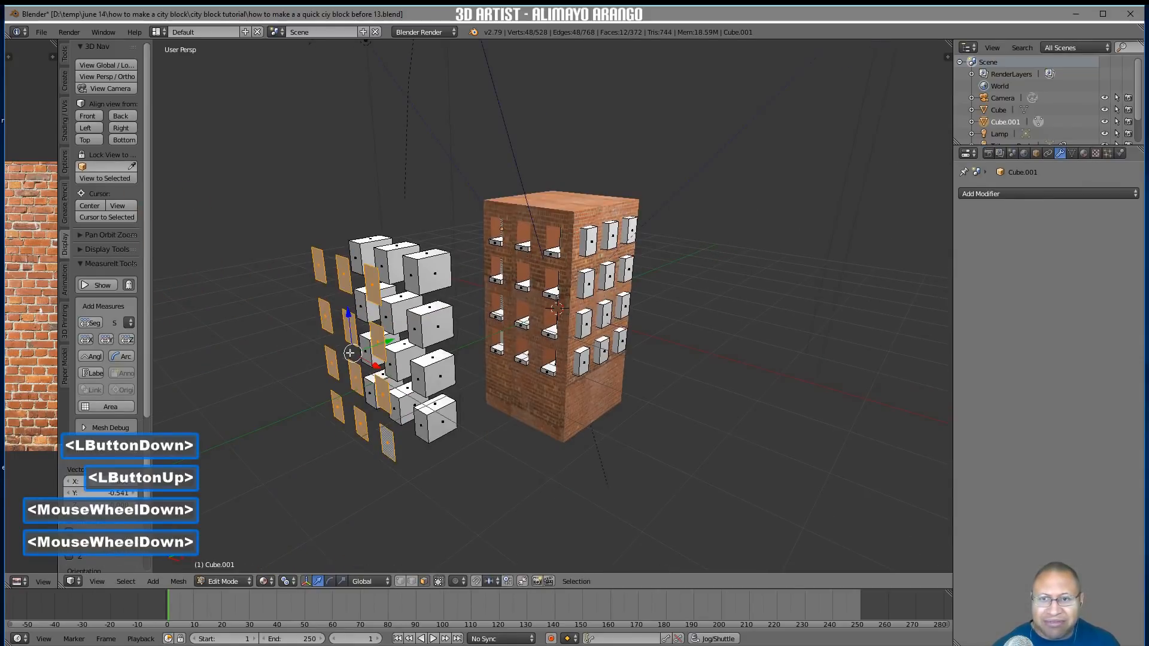
Duplicate the flat faces again, pull the copy about -0.688 along Y, and move it back into the front wall's window openings
key(shift+d)
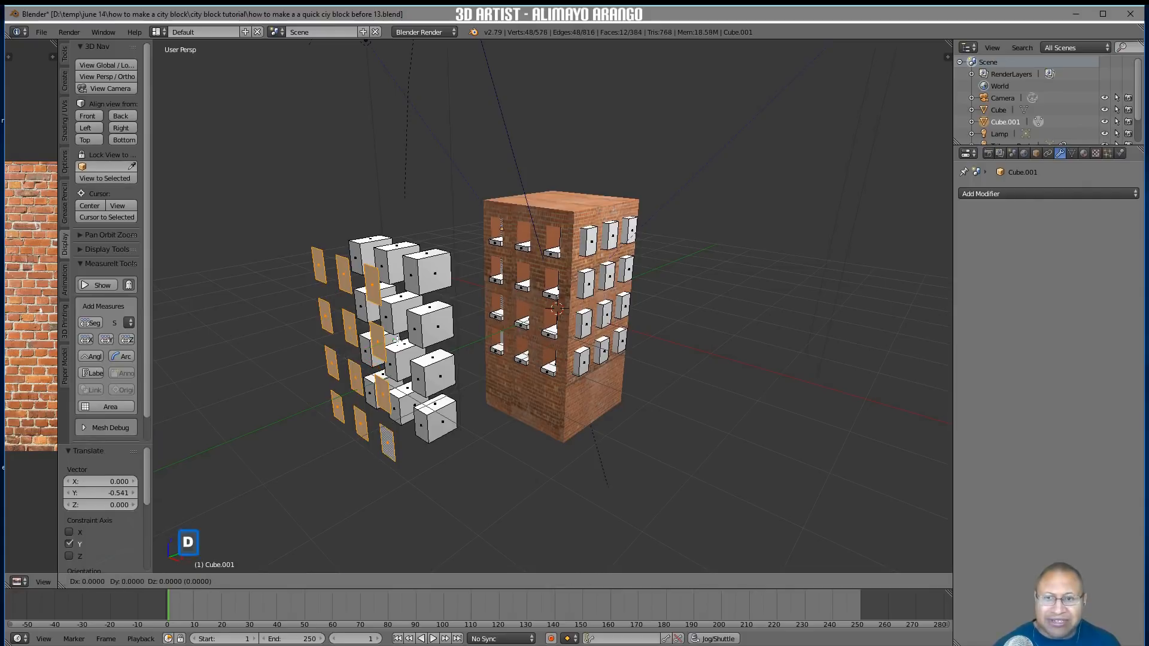
right_click(386, 344)
drag(389, 341, 309, 302)
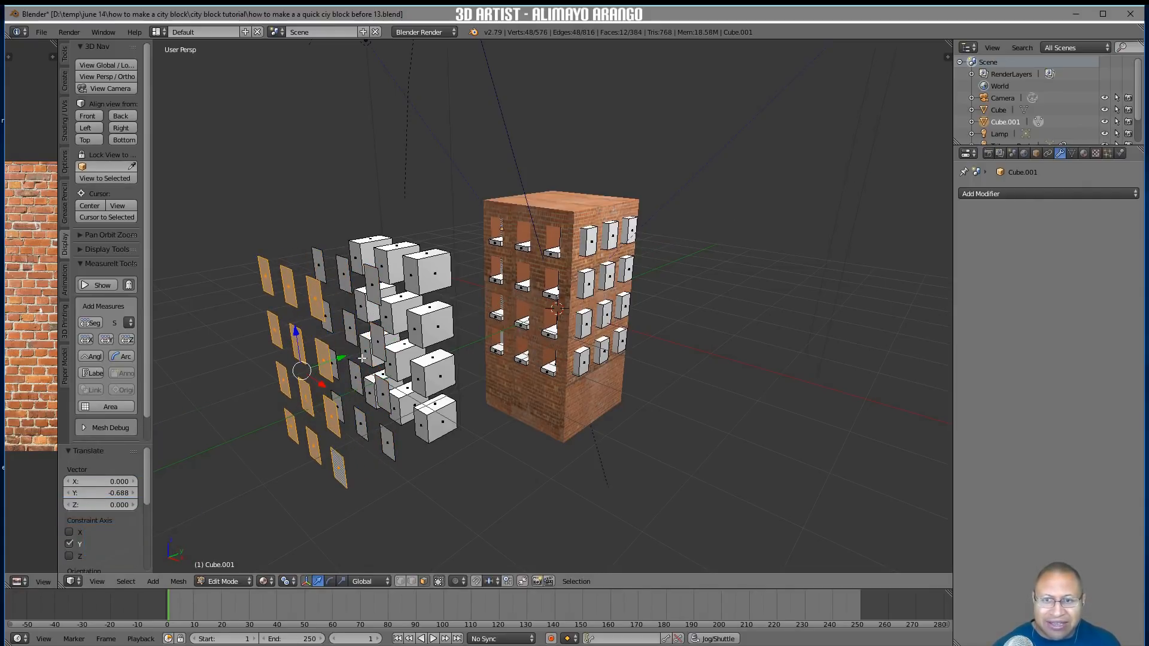
drag(339, 358, 564, 294)
scroll(563, 294, up, 5)
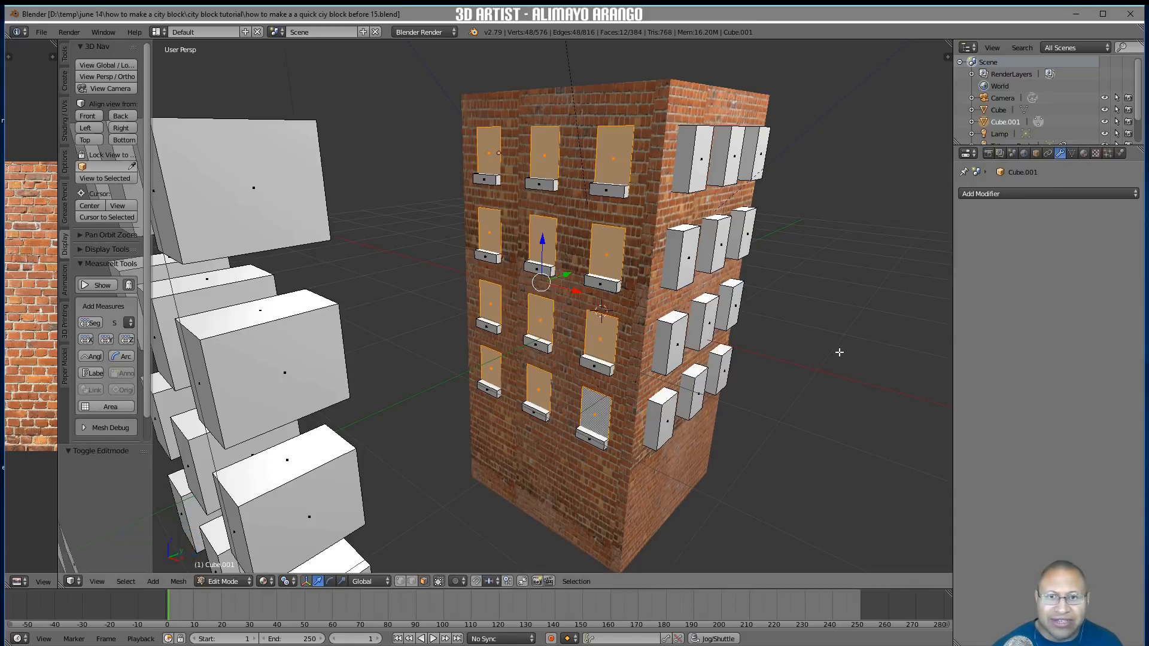
Duplicate the window faces inside the openings and move the copy about -1.881 along Y, out of the building
key(shift+d)
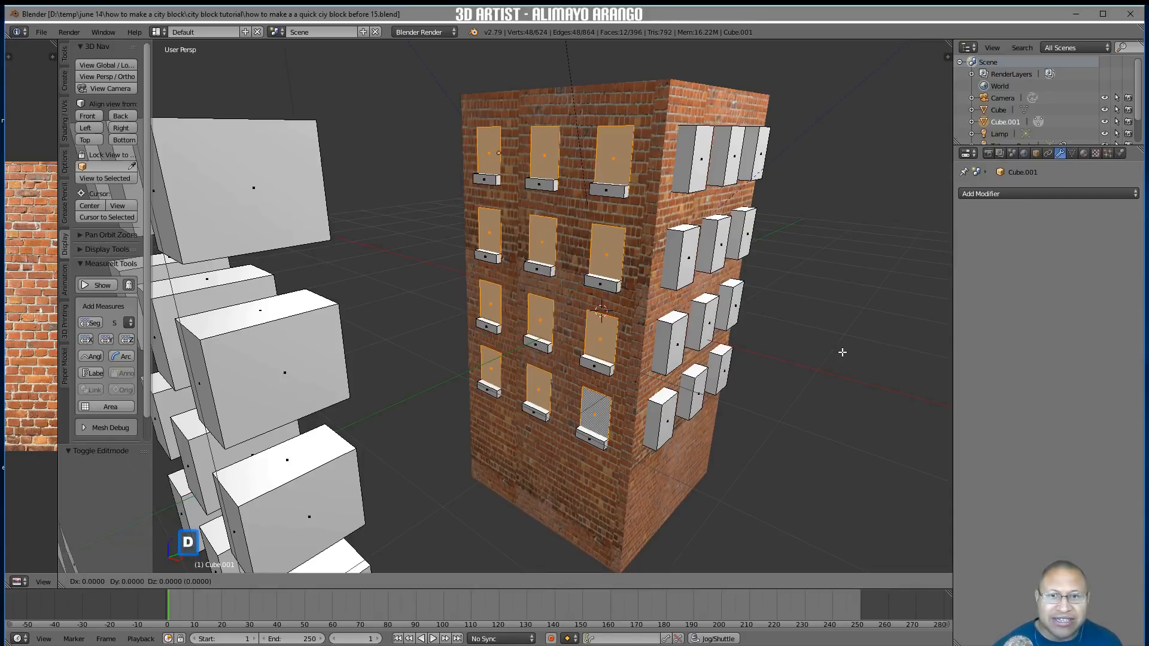
right_click(556, 257)
drag(566, 274, 378, 336)
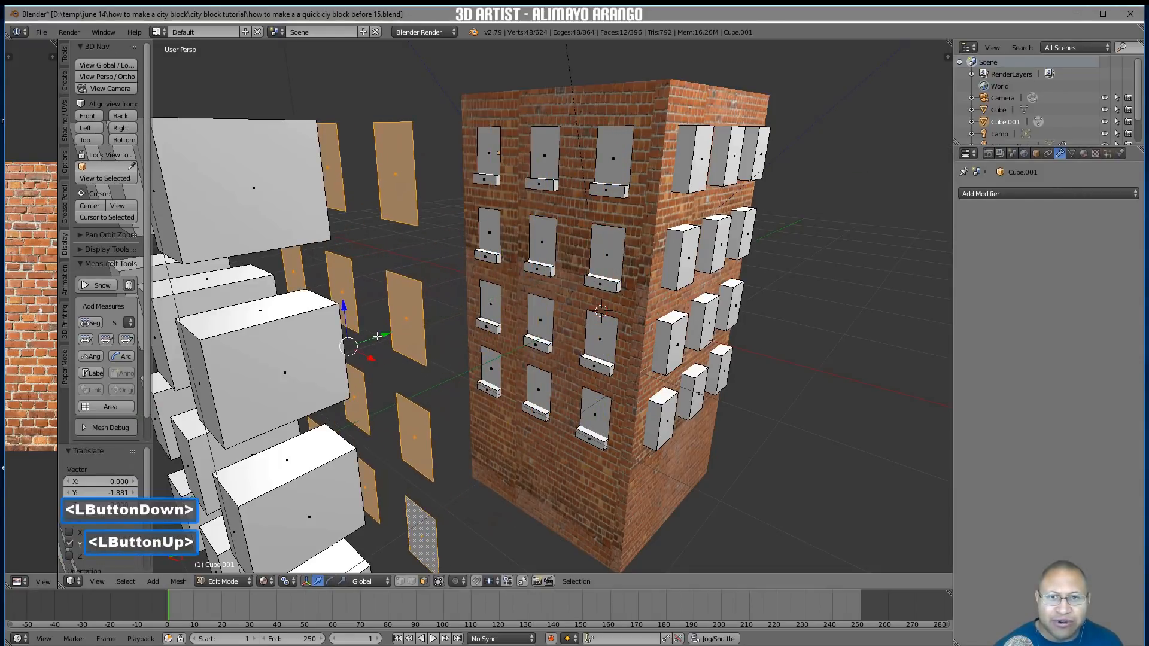
Select the twelve window faces inside the front wall's openings and inset them with a thickness of about 0.2394
click(486, 168)
shift+click(546, 162)
shift+click(609, 169)
shift+click(497, 232)
shift+click(536, 241)
shift+click(604, 254)
shift+click(497, 302)
shift+click(541, 317)
shift+click(600, 339)
shift+click(491, 365)
shift+click(538, 387)
shift+click(595, 414)
key(i)
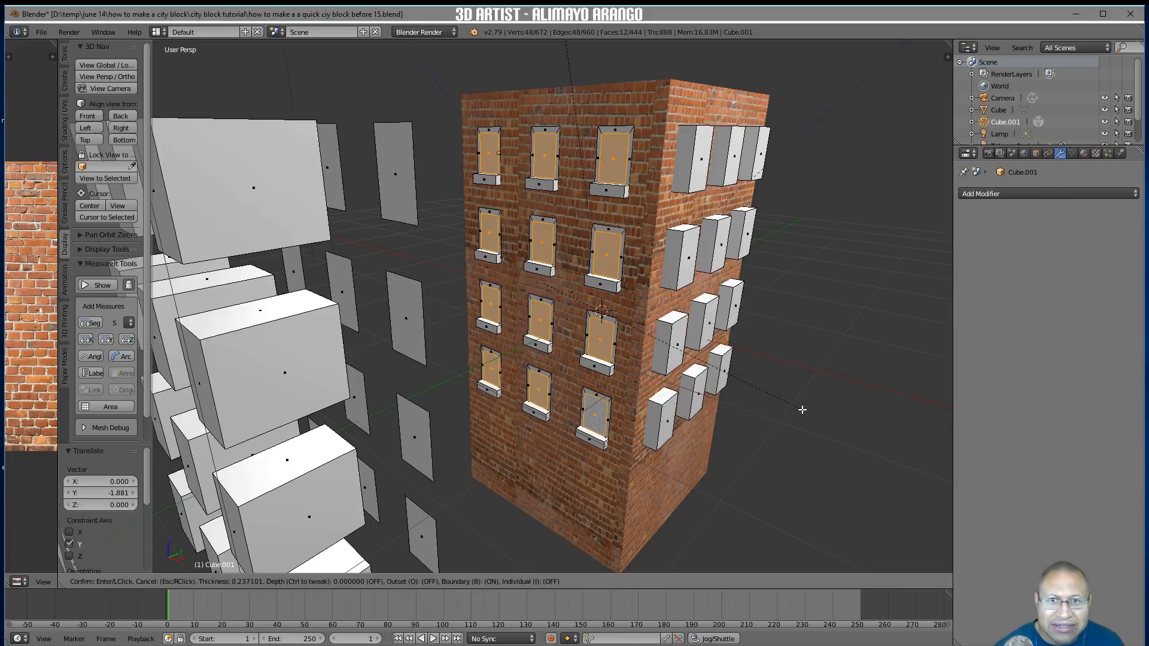
click(802, 408)
Extrude the inset window faces and push them about 0.042 along Y into the building to form recessed frames
middle_drag(808, 407, 782, 407)
scroll(782, 407, up, 2)
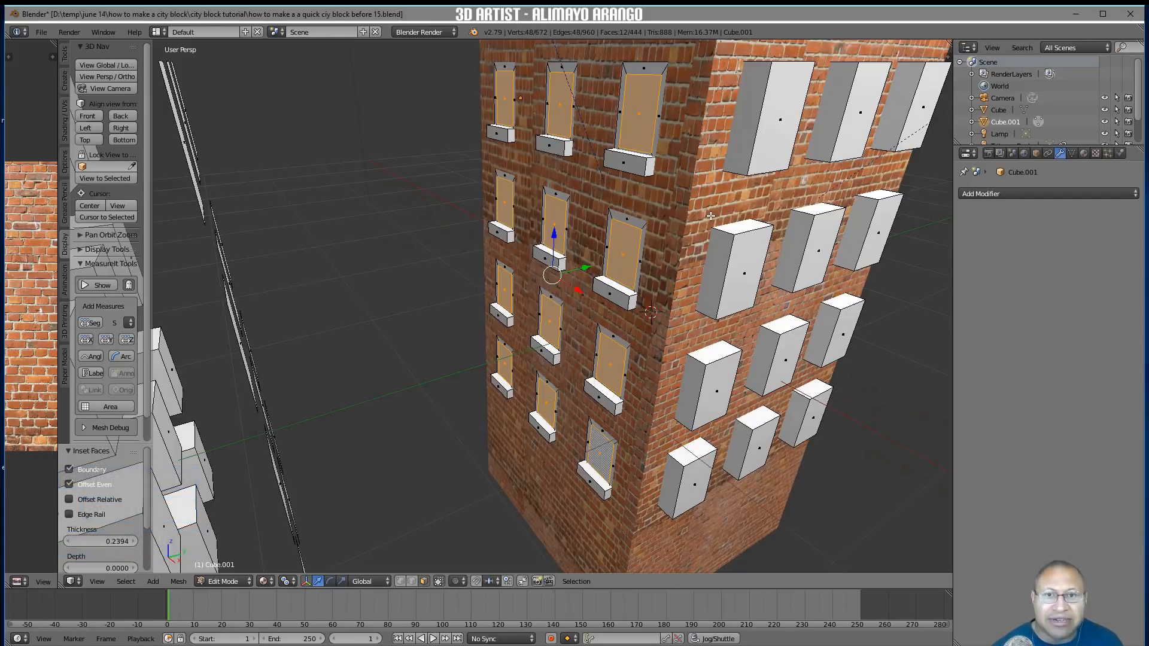
key(e)
right_click(672, 228)
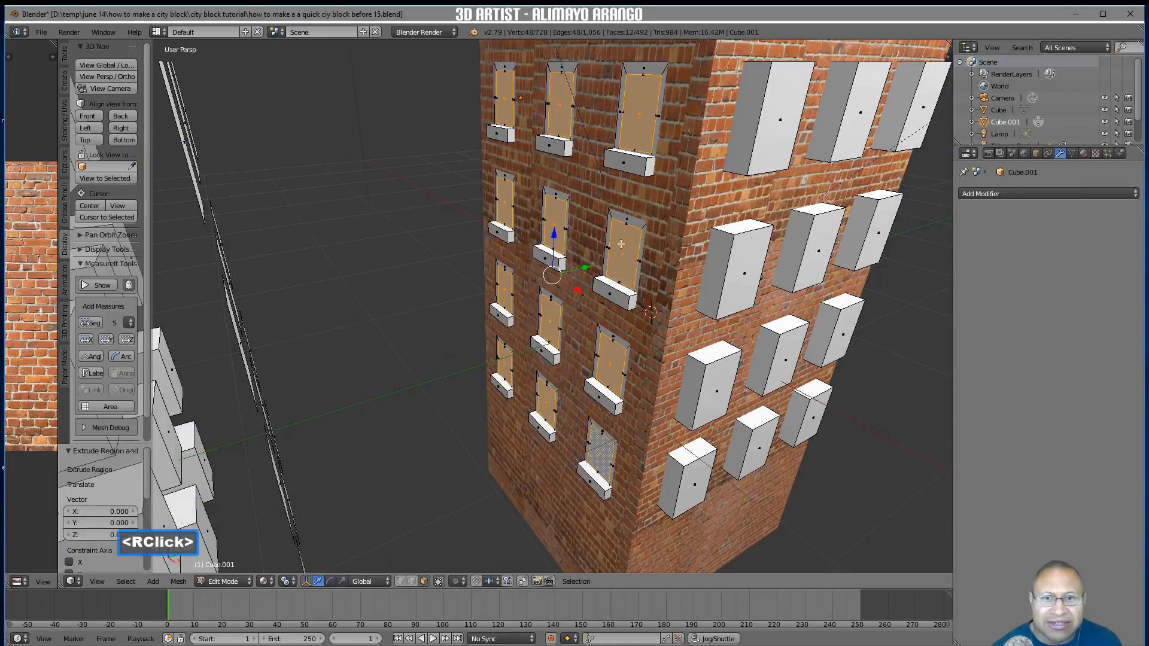
click(583, 270)
drag(583, 270, 590, 267)
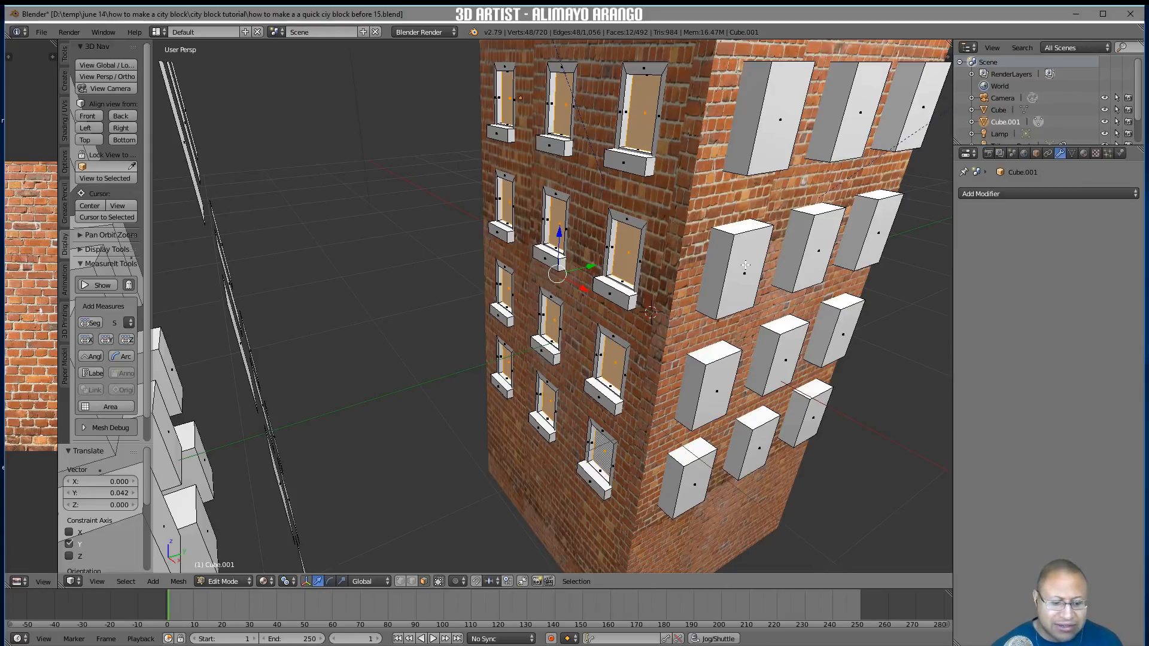
Split the recessed panes from their frames and move them about -0.310 along Y, out of the wall
key(y)
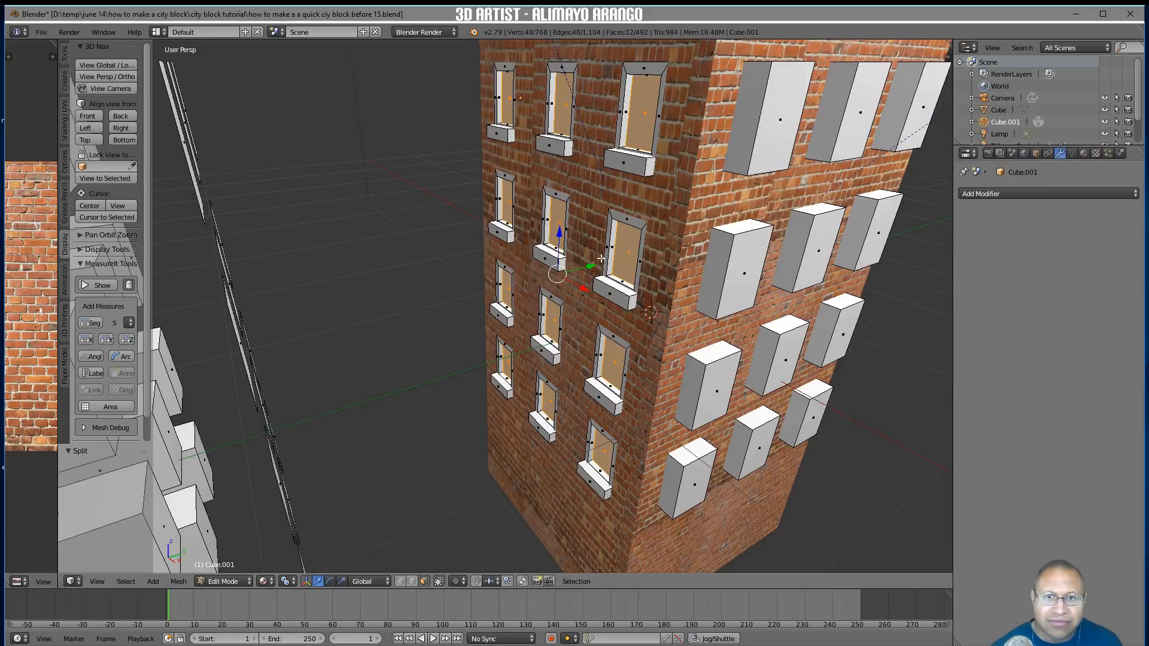
drag(591, 266, 553, 277)
key(ctrl)
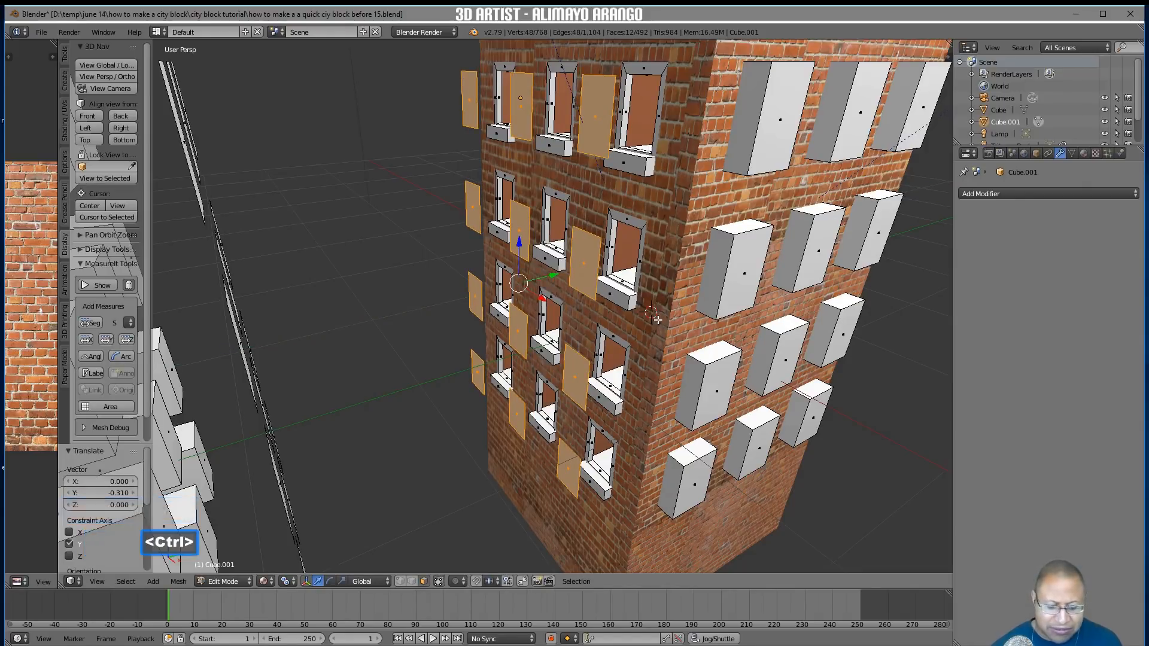
Subdivide the detached panes with 2 cuts and bevel the resulting edges by about 0.051 to form grid bars
key(w)
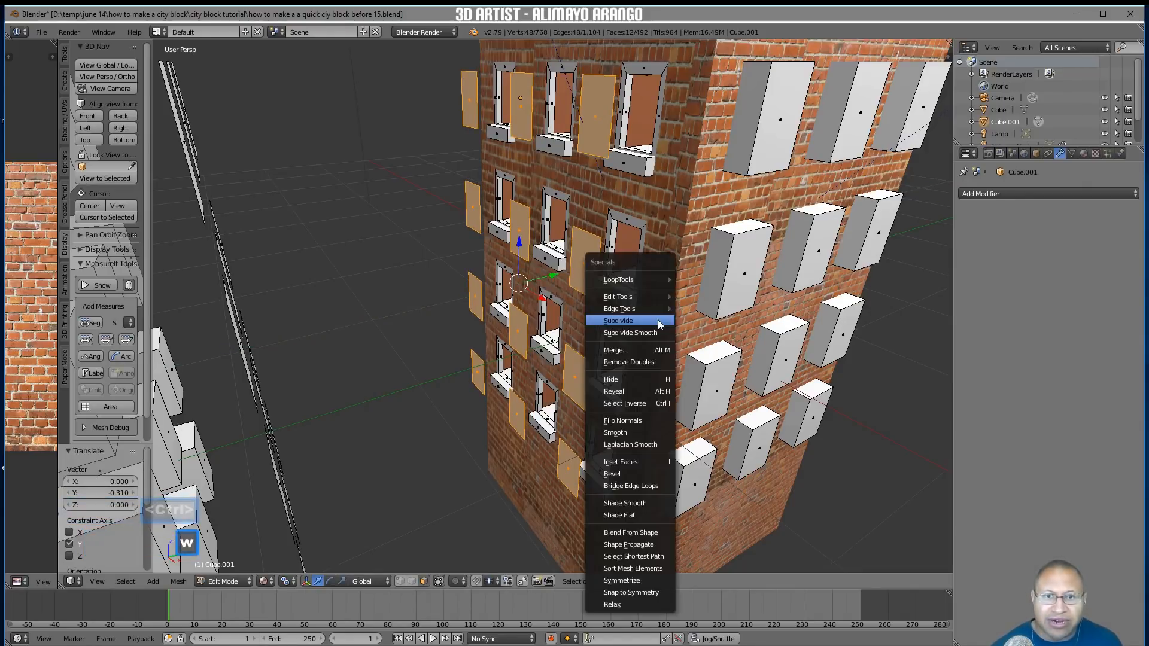
click(658, 319)
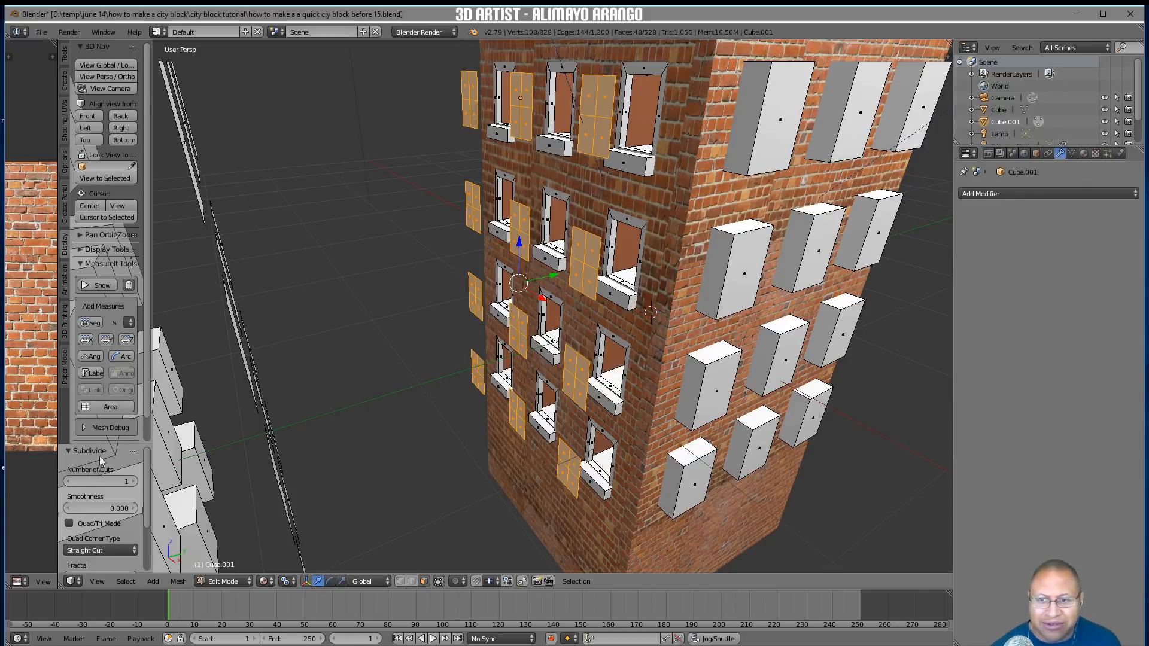
click(130, 482)
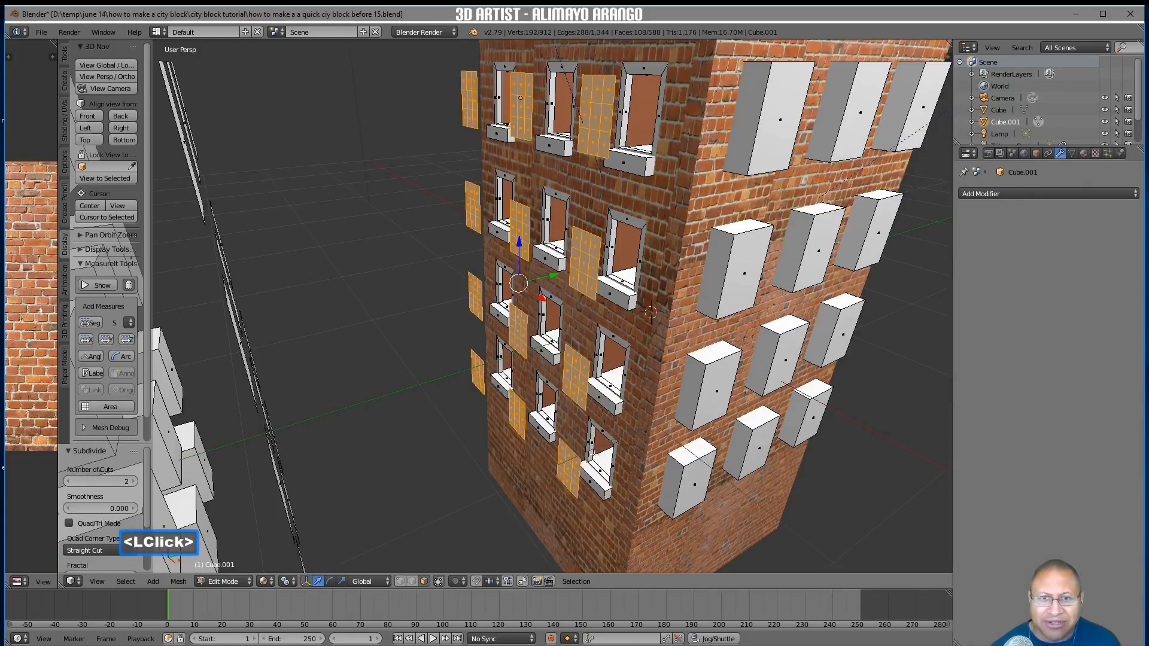
key(ctrl+b)
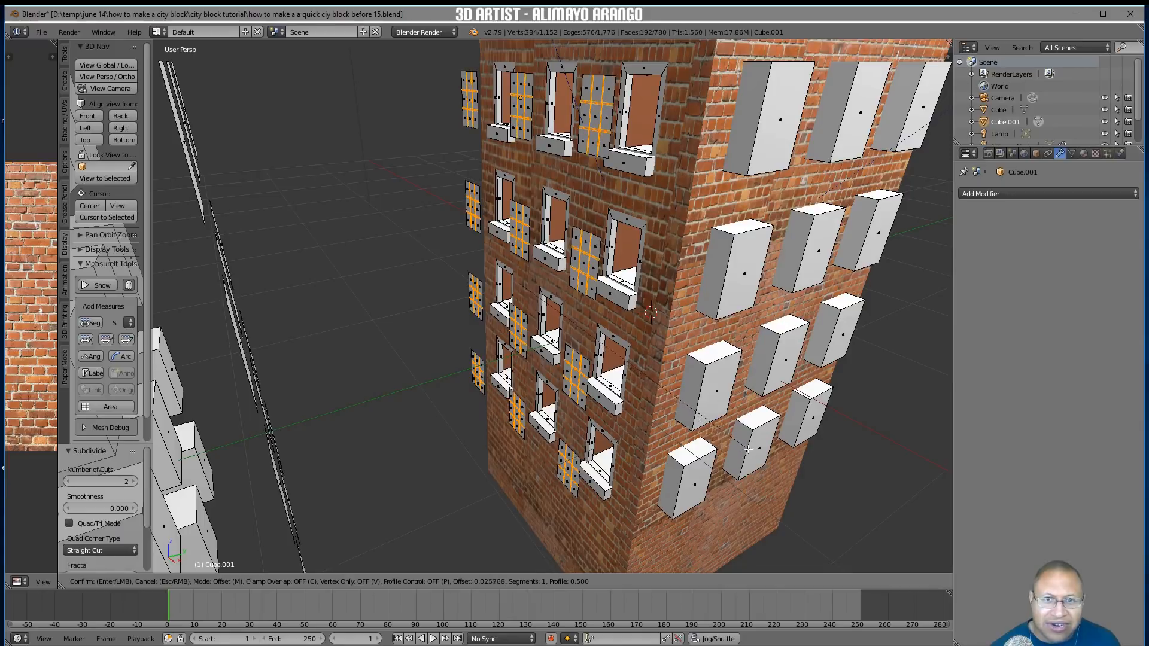
shift+click(784, 463)
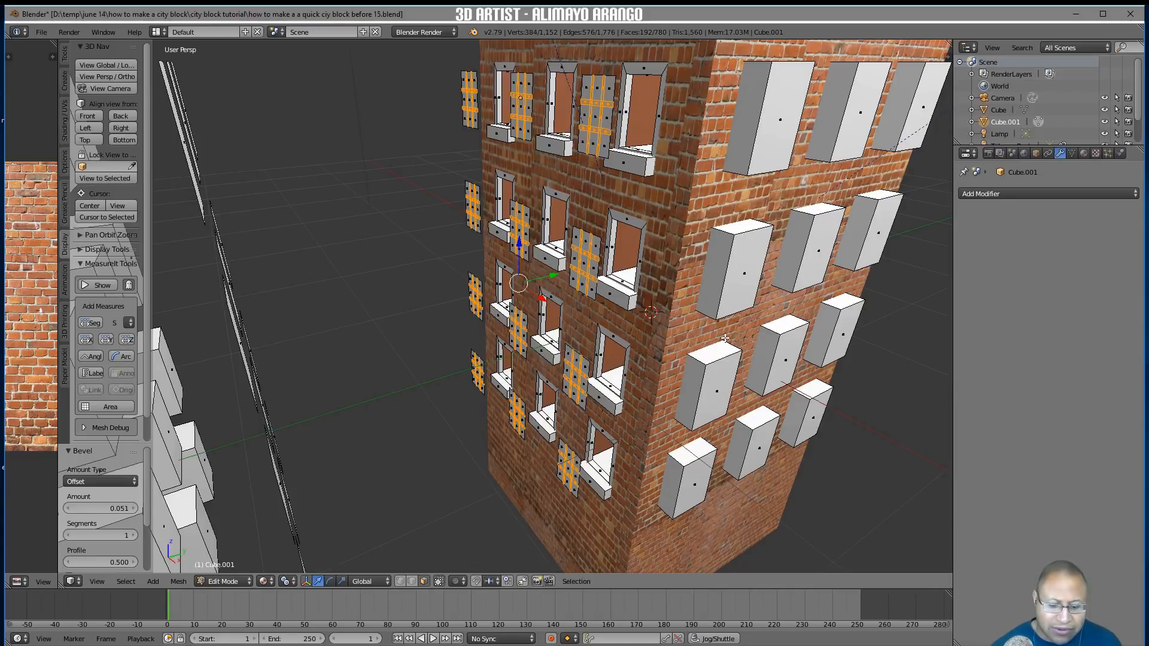
Duplicate the beveled grid bars in place and move the copy about -0.294 along Y, away from the panes
key(shift+d)
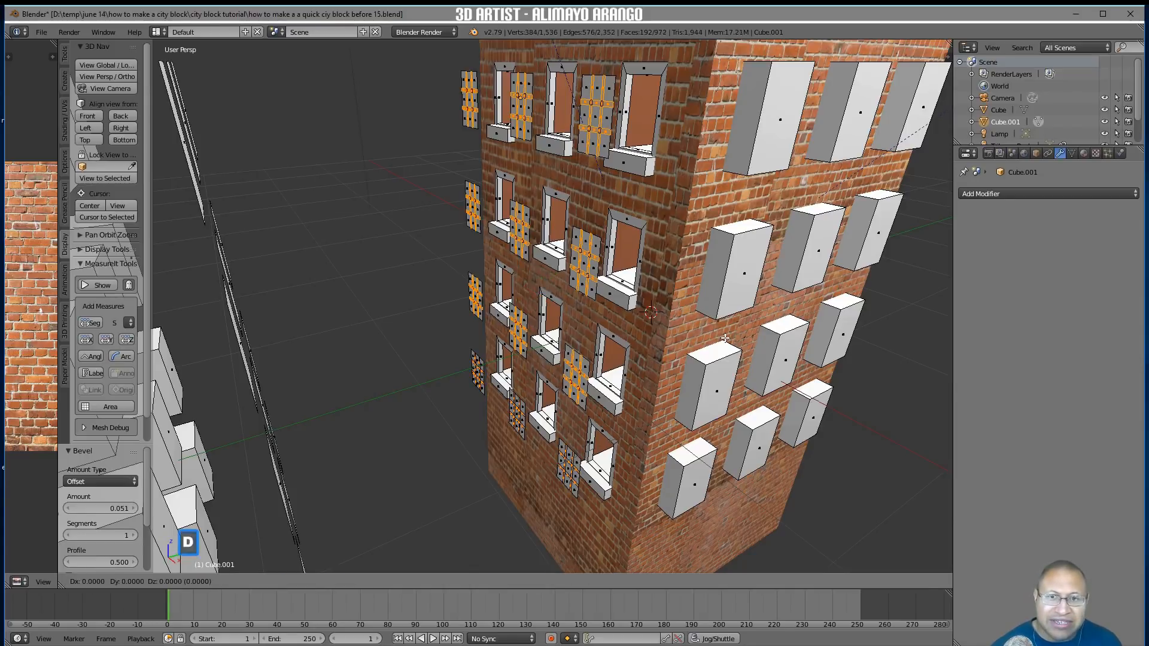
right_click(727, 339)
drag(553, 275, 520, 293)
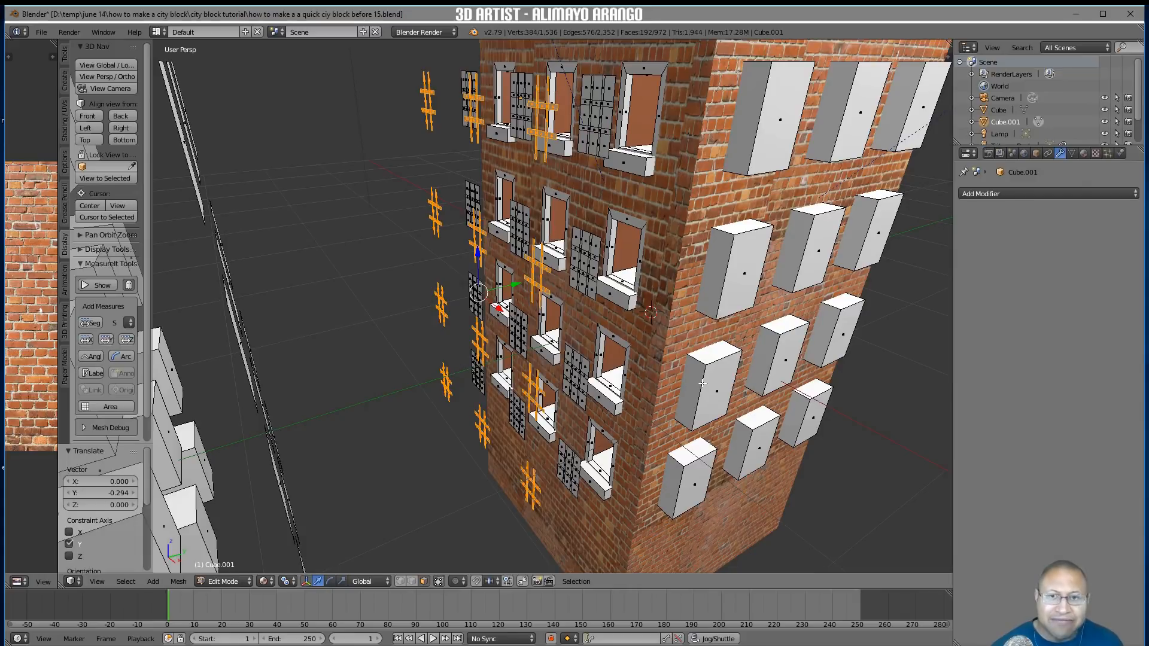
Extrude the duplicated grid bars and offset them about 0.018 along Y to give them thickness
key(e)
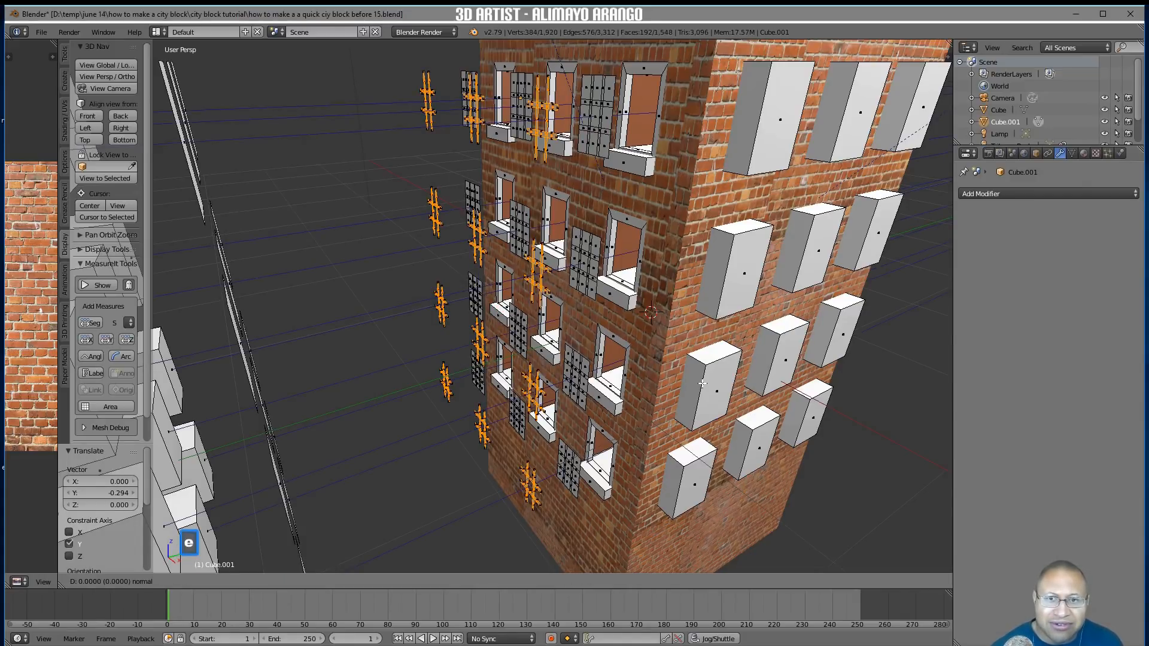
right_click(703, 383)
drag(511, 284, 515, 288)
middle_drag(518, 291, 583, 307)
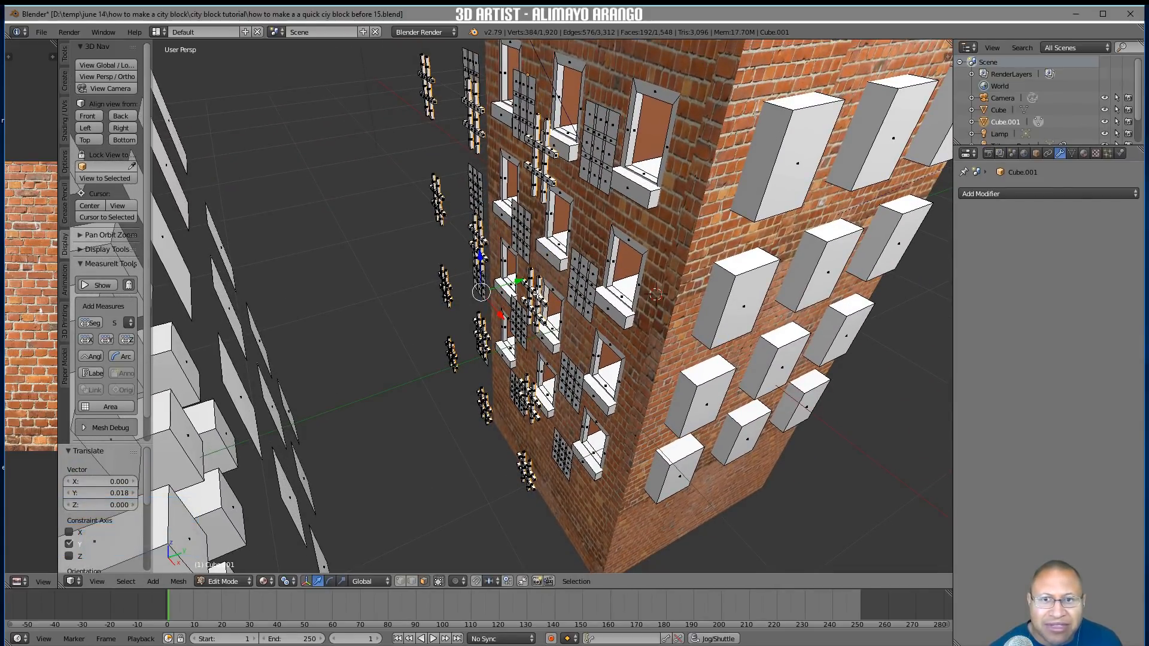
Extend the selection to all geometry linked to the extruded grid bars and assign it to a new vertex group
ctrl+middle_drag(590, 372, 434, 331)
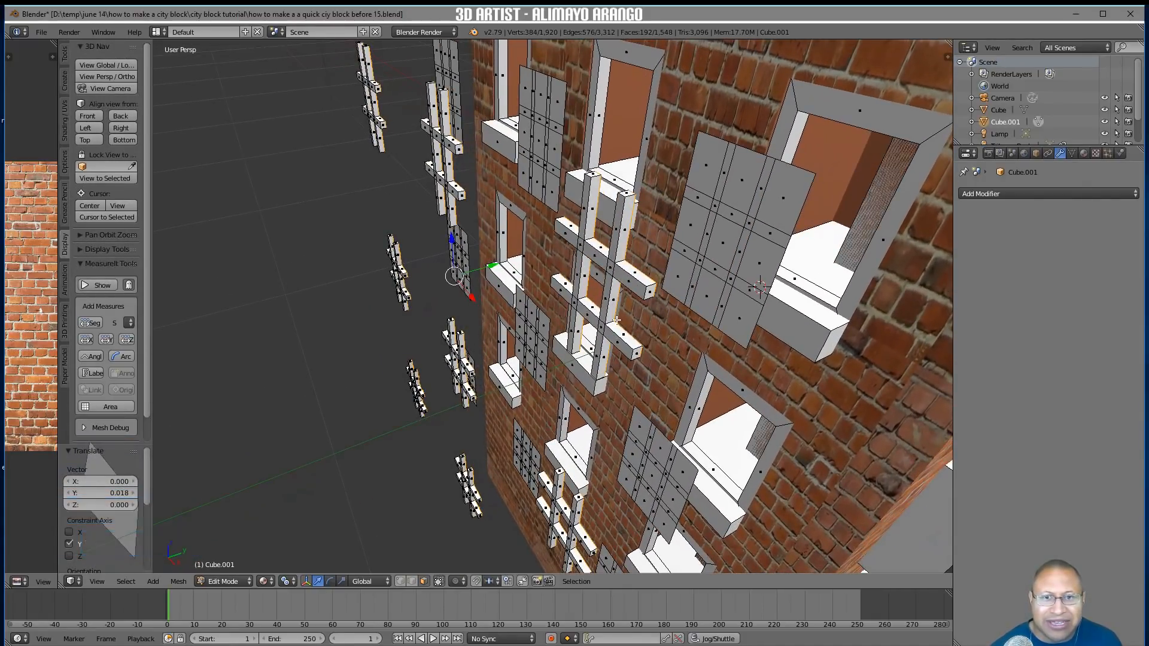
scroll(627, 341, down, 2)
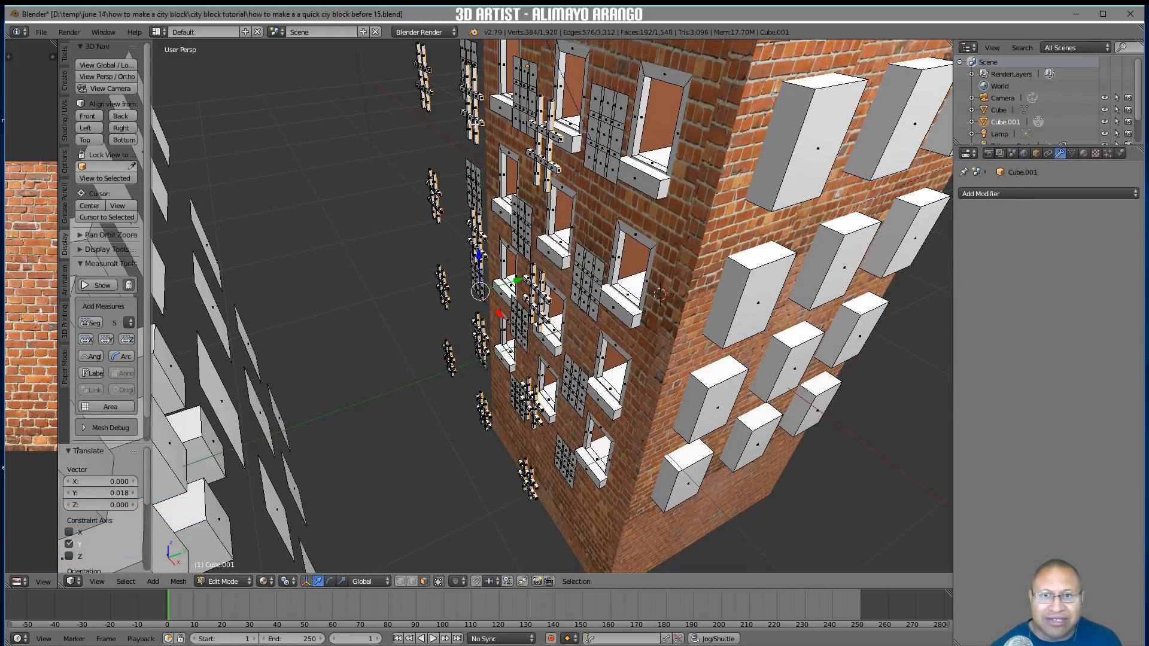
key(ctrl)
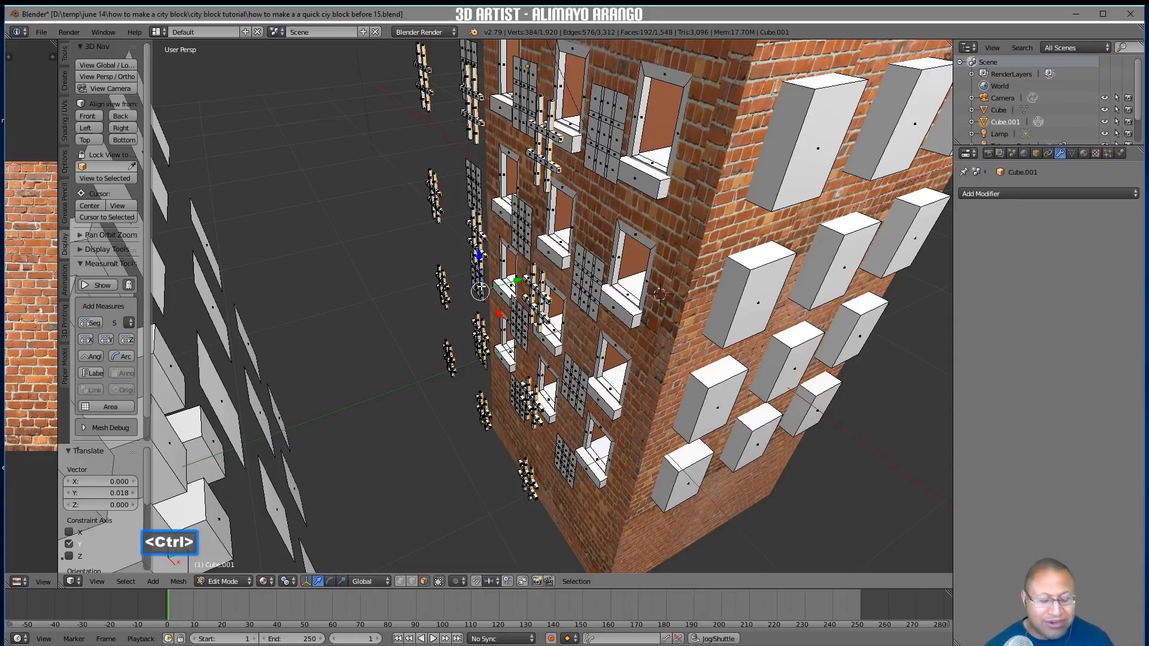
key(ctrl+l)
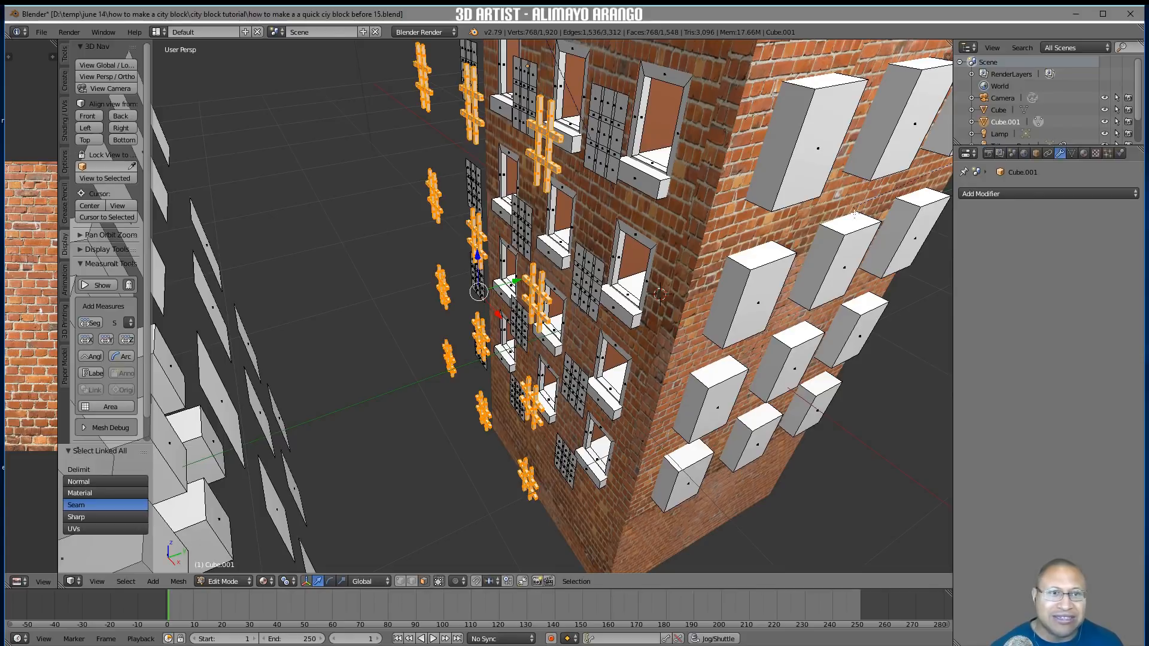
click(1071, 153)
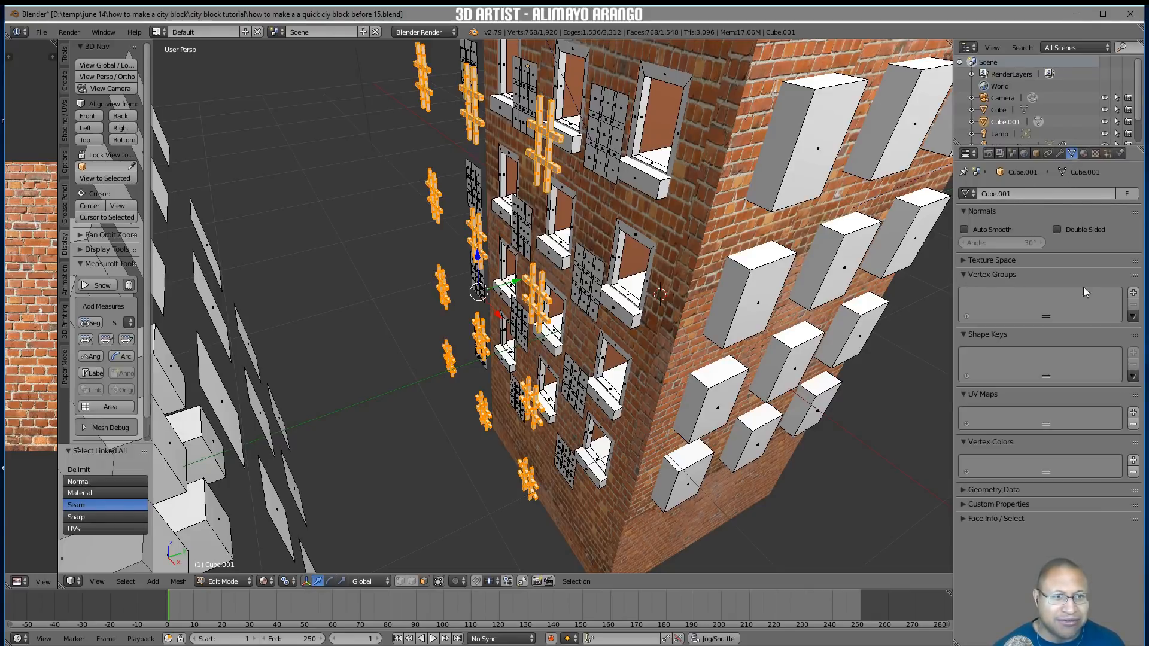
click(1133, 293)
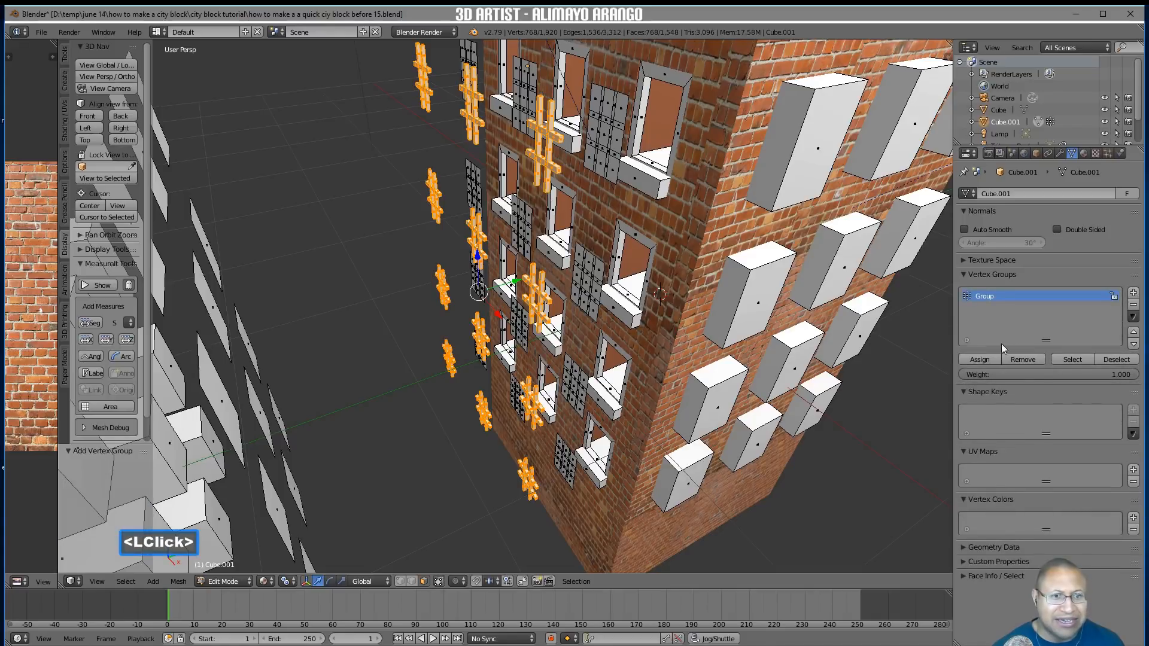
click(992, 358)
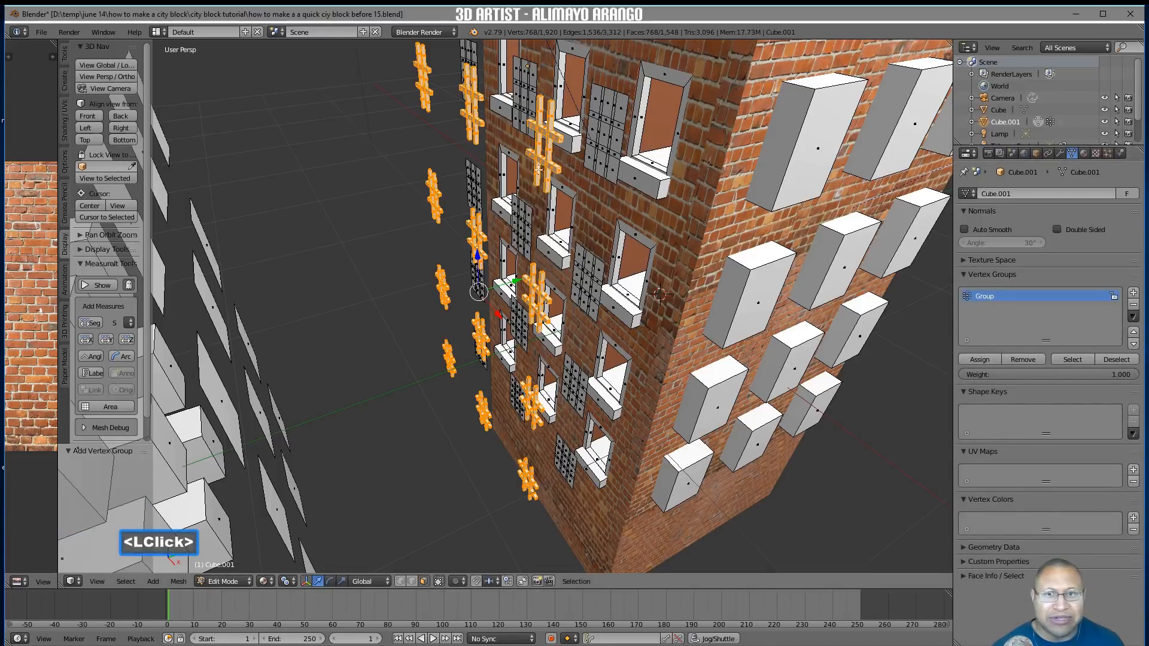
Reselect the grid bars through their vertex group, move them along Y into the window openings, and clear the selection
key(a)
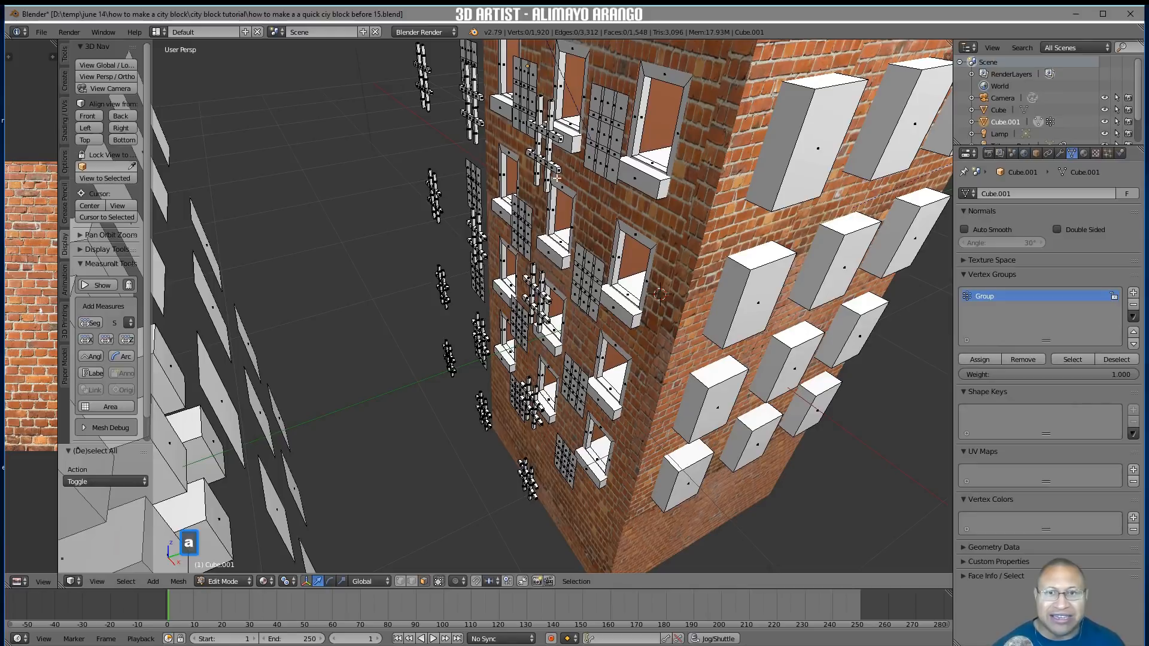
click(1065, 358)
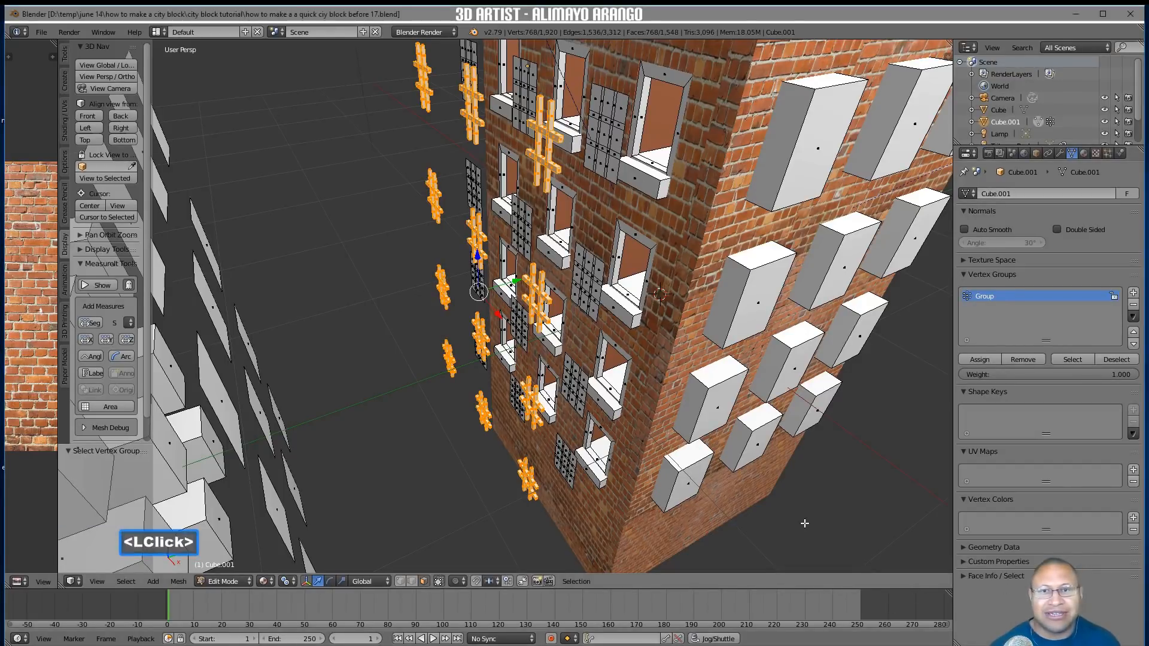
drag(514, 279, 602, 279)
mouse_move(602, 280)
middle_down()
mouse_move(644, 292)
mouse_move(616, 292)
middle_up()
scroll(615, 291, down, 1)
middle_drag(524, 273, 534, 275)
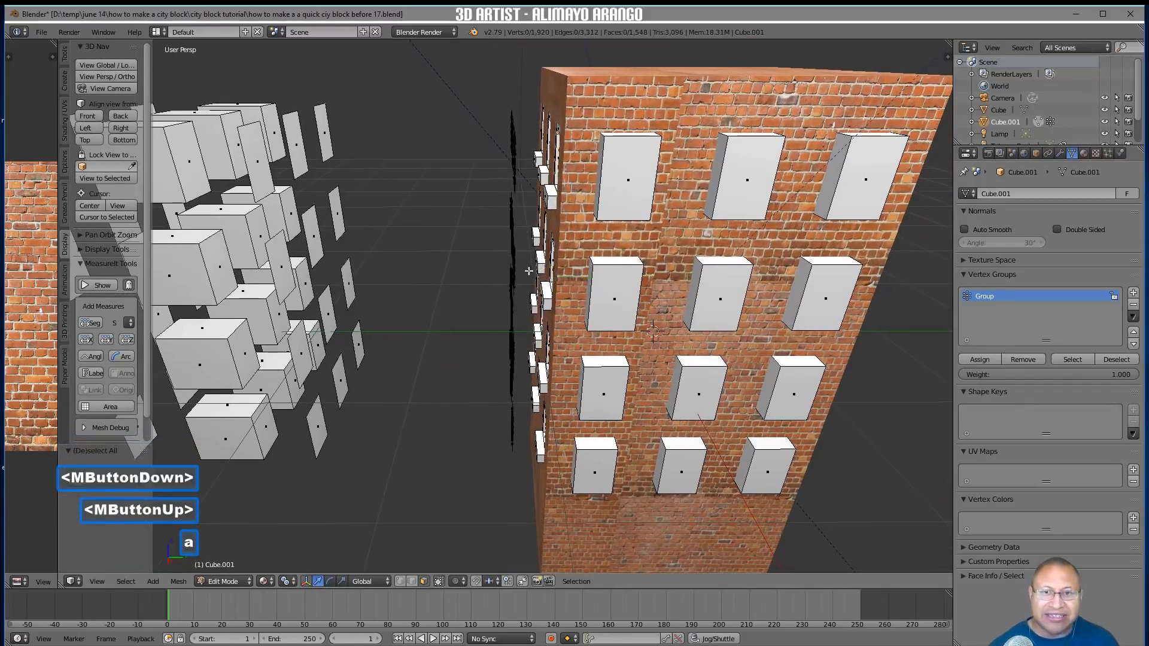
key(a)
key(b)
drag(457, 85, 519, 457)
middle_drag(516, 459, 510, 539)
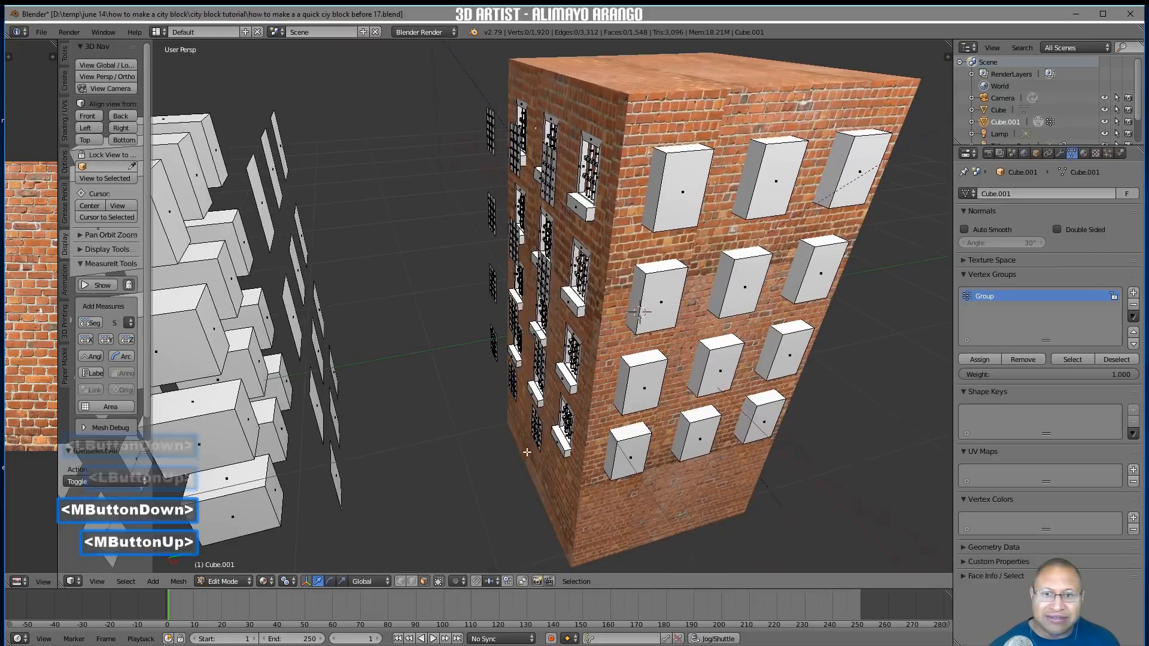
Select the leftover subdivided panes floating in front of the detailed windows, including all linked geometry, and delete their faces
click(401, 582)
middle_drag(470, 516, 450, 482)
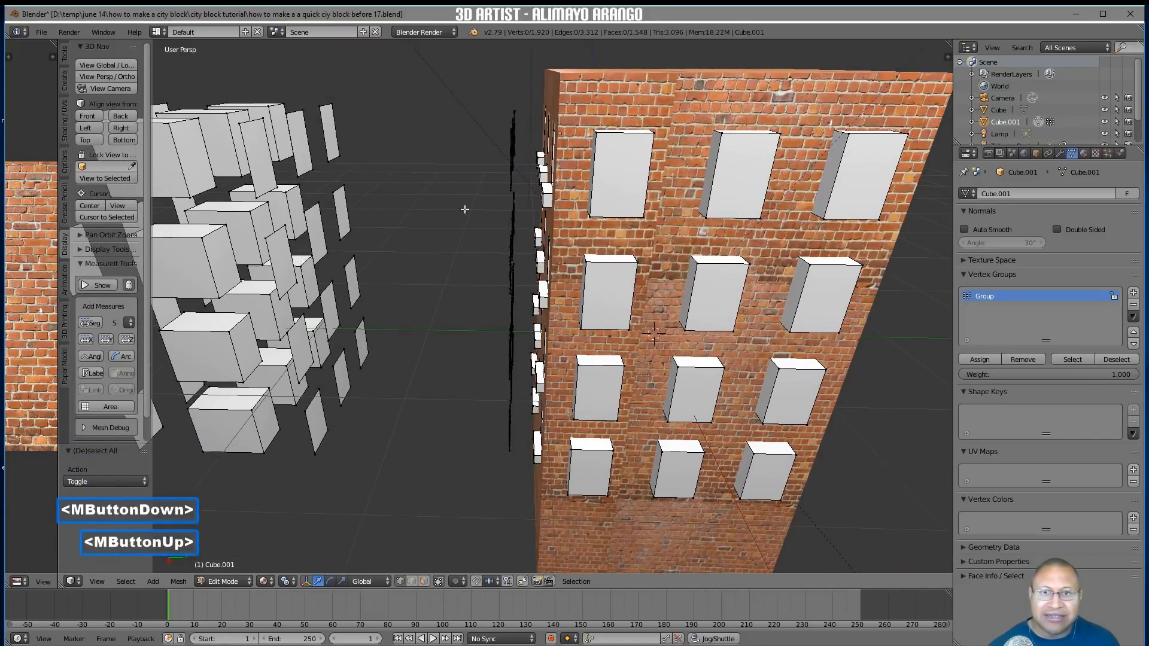
key(b)
drag(470, 95, 508, 440)
middle_drag(488, 461, 483, 424)
middle_drag(561, 386, 564, 287)
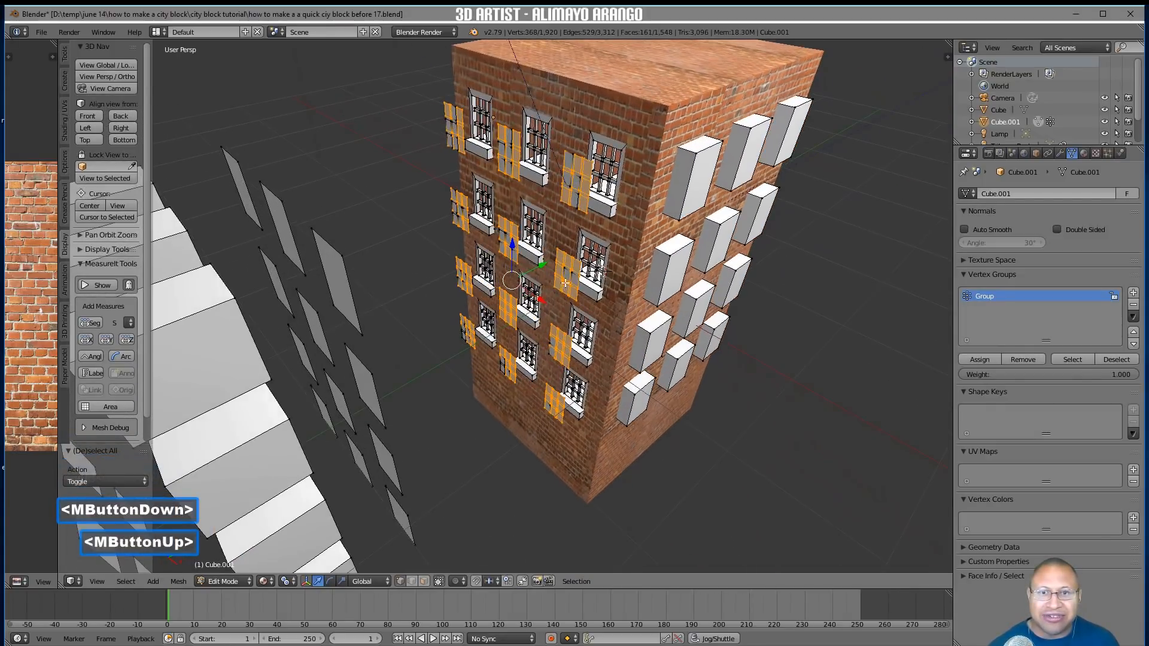
key(ctrl)
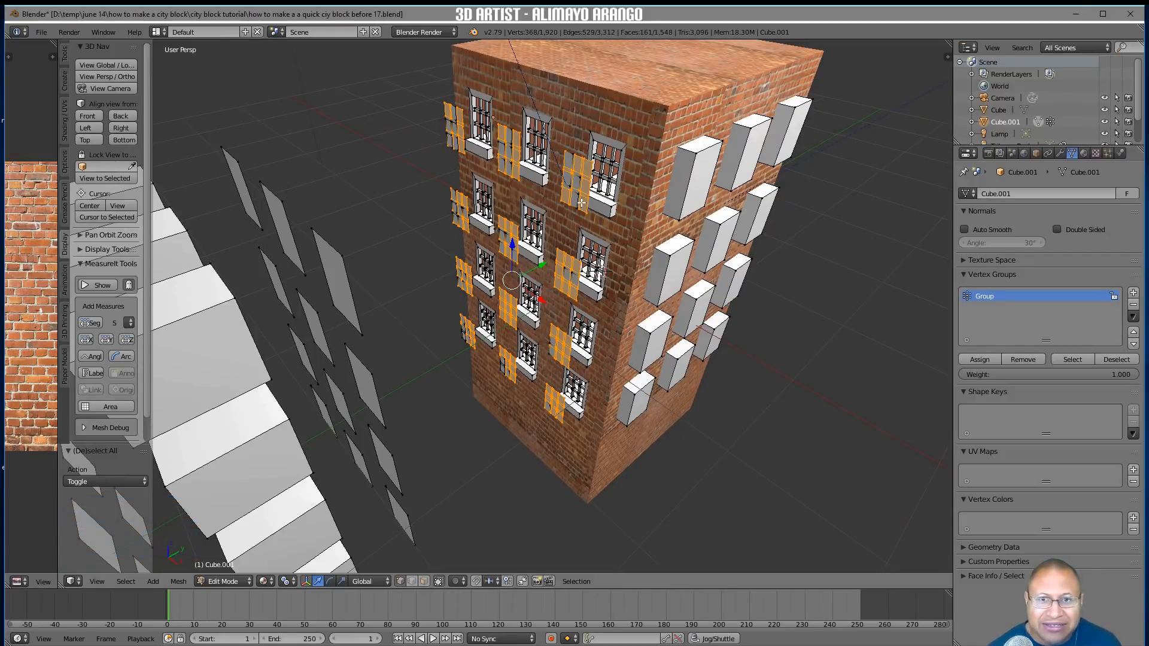
scroll(581, 203, up, 2)
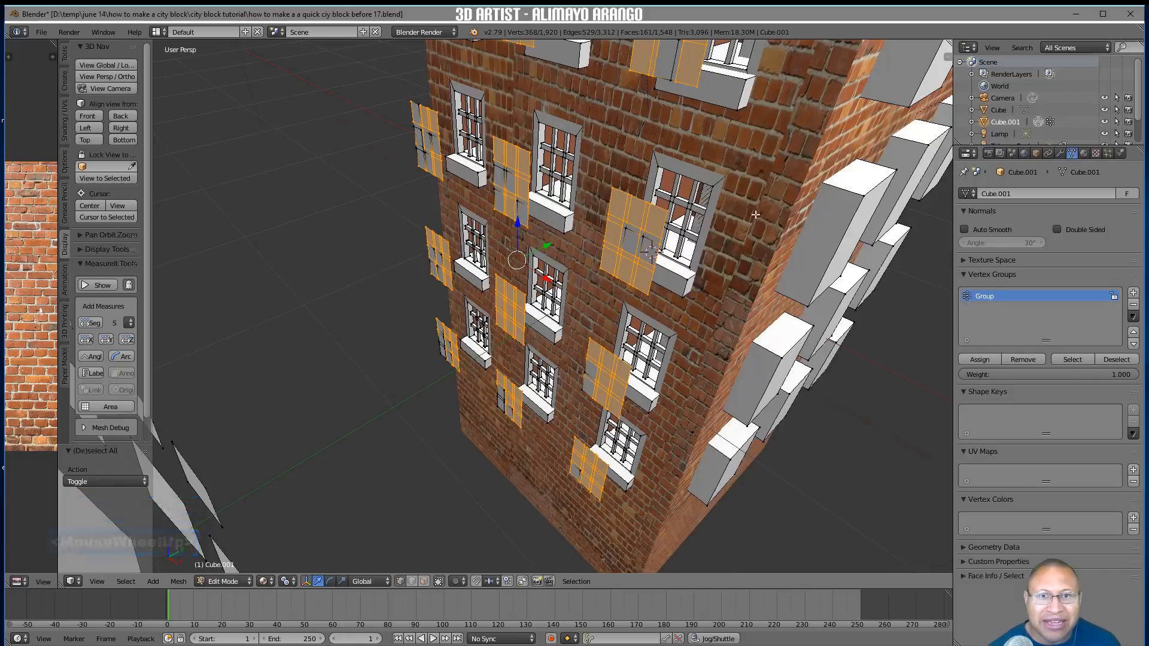
scroll(772, 287, down, 2)
key(ctrl)
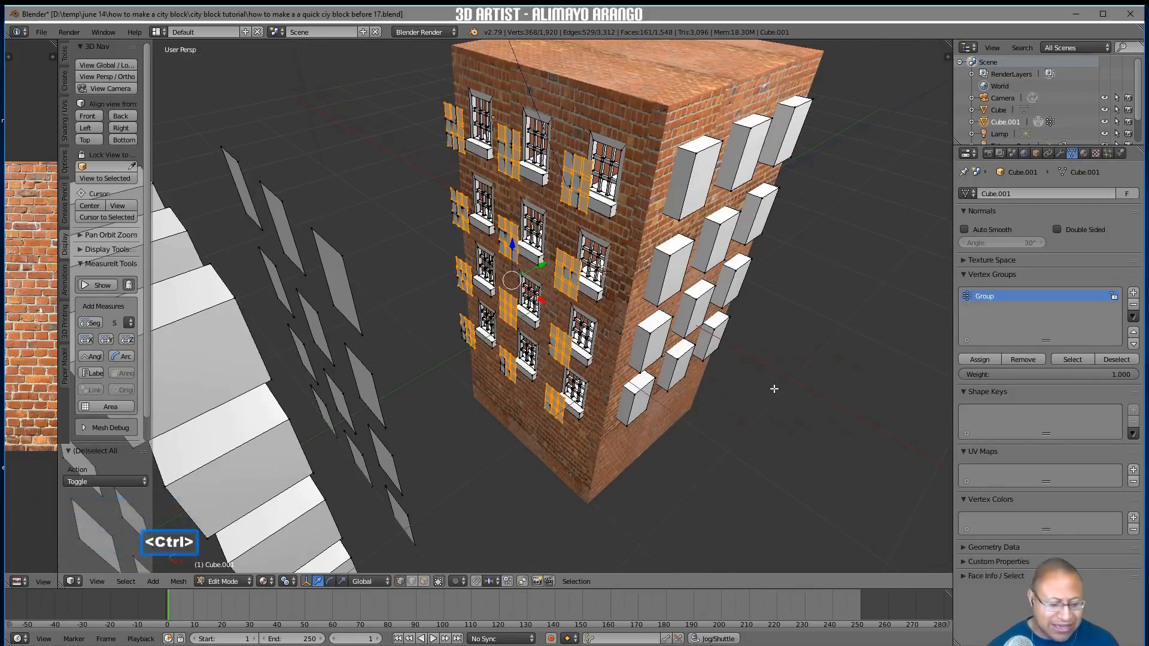
key(ctrl+l)
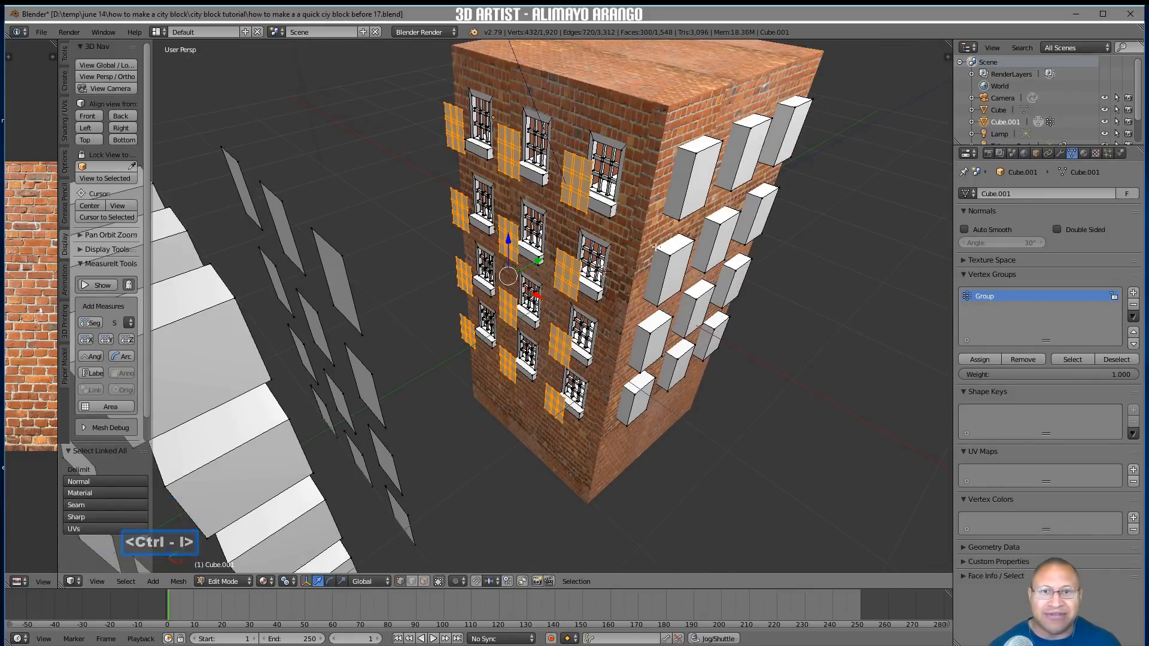
key(x)
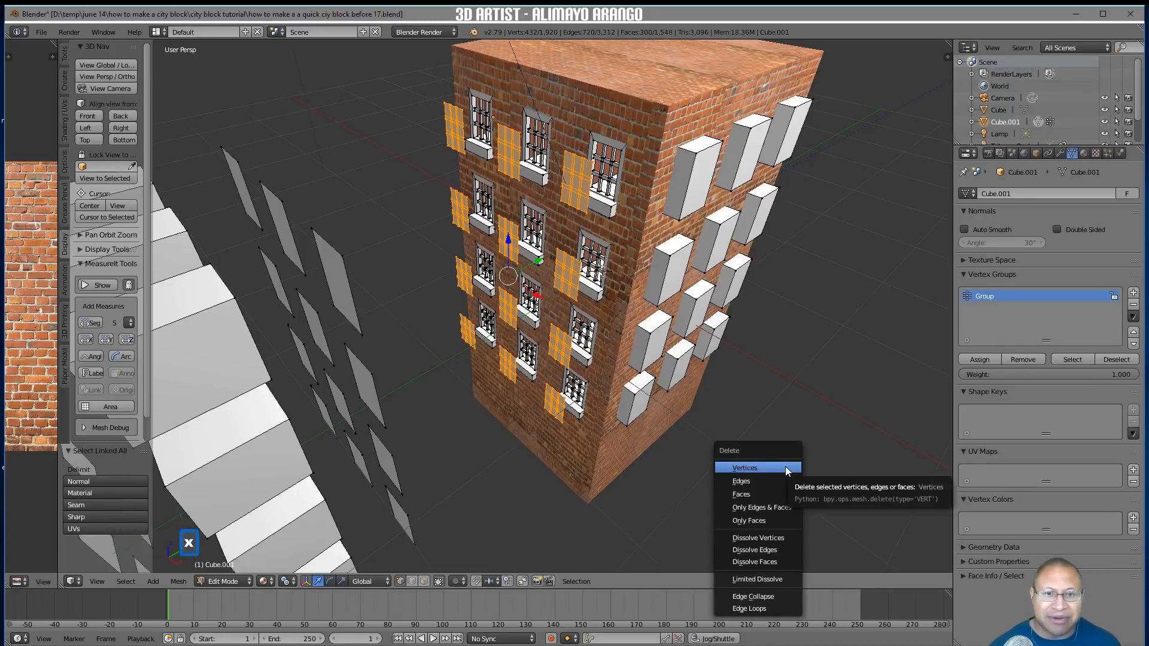
click(779, 493)
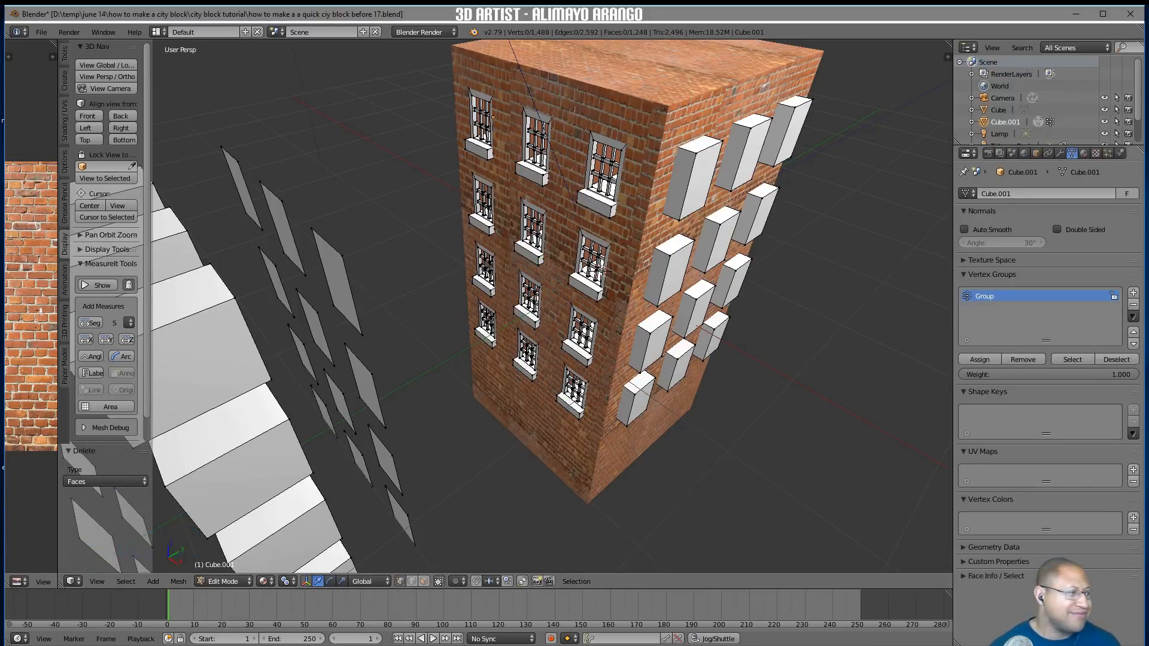
click(751, 445)
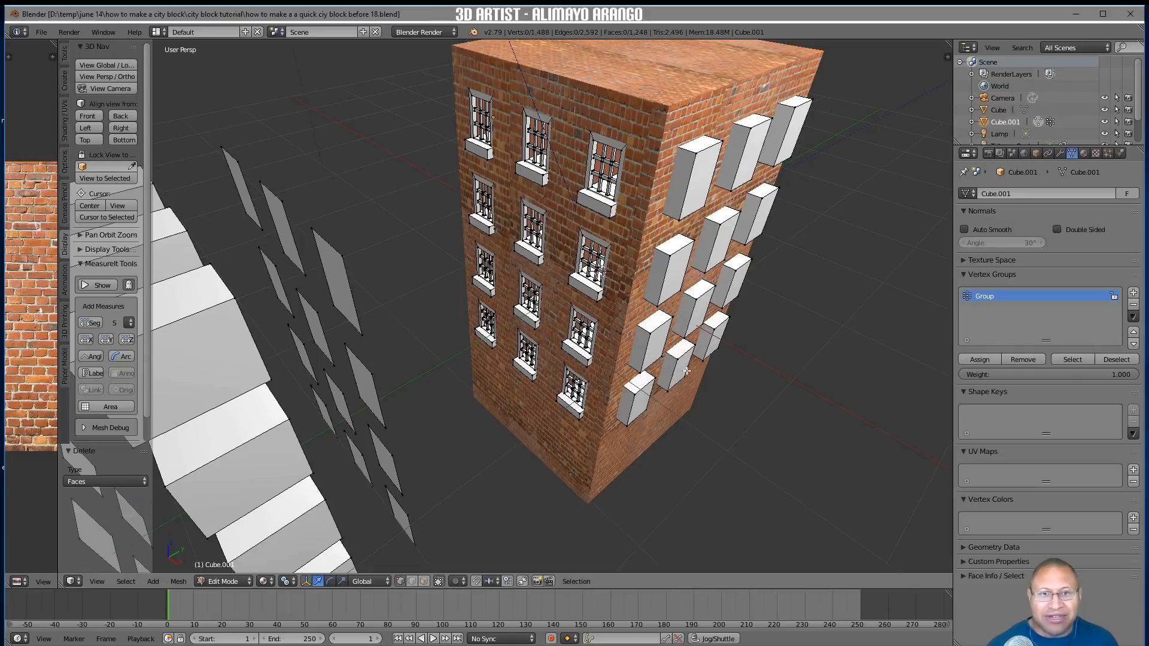
Select the 24 linked window-cutter boxes on the two walls next to the detailed facade and delete their faces
click(682, 213)
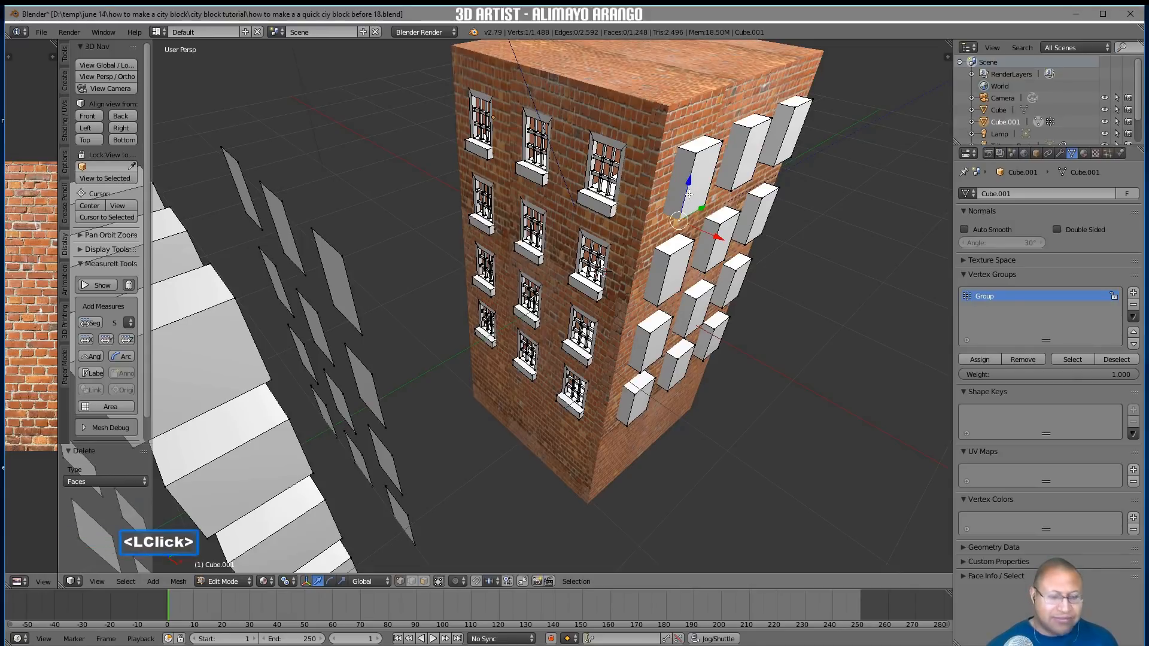
click(425, 583)
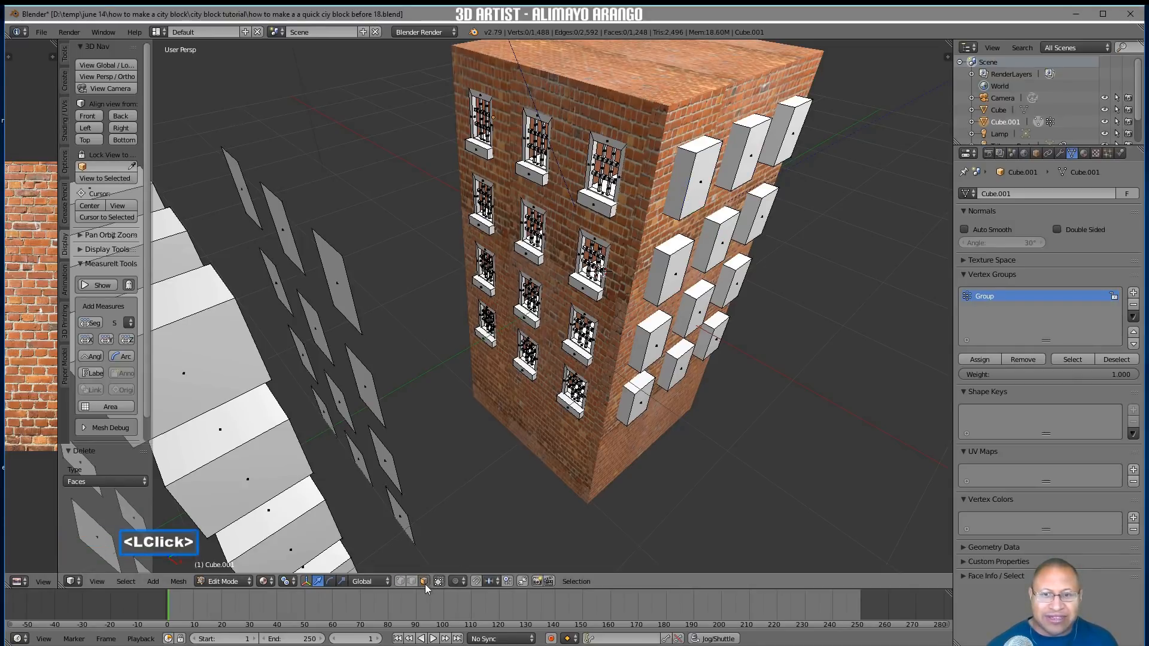
key(l)
key(l)
key(l)
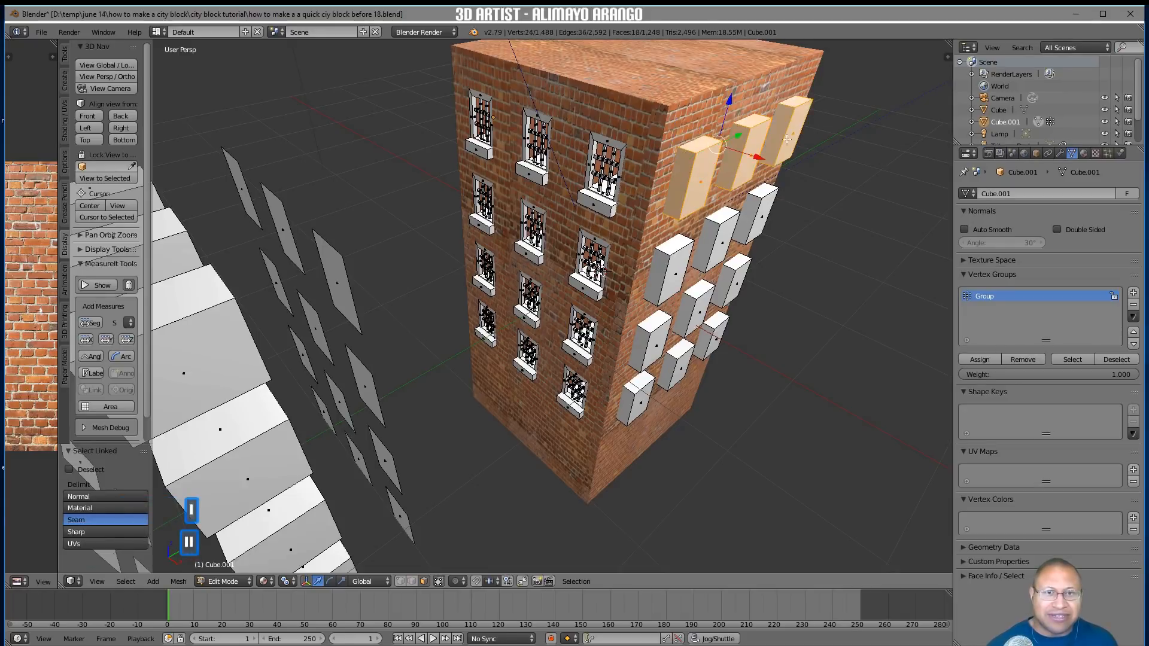
key(l)
key(l)
key(l)
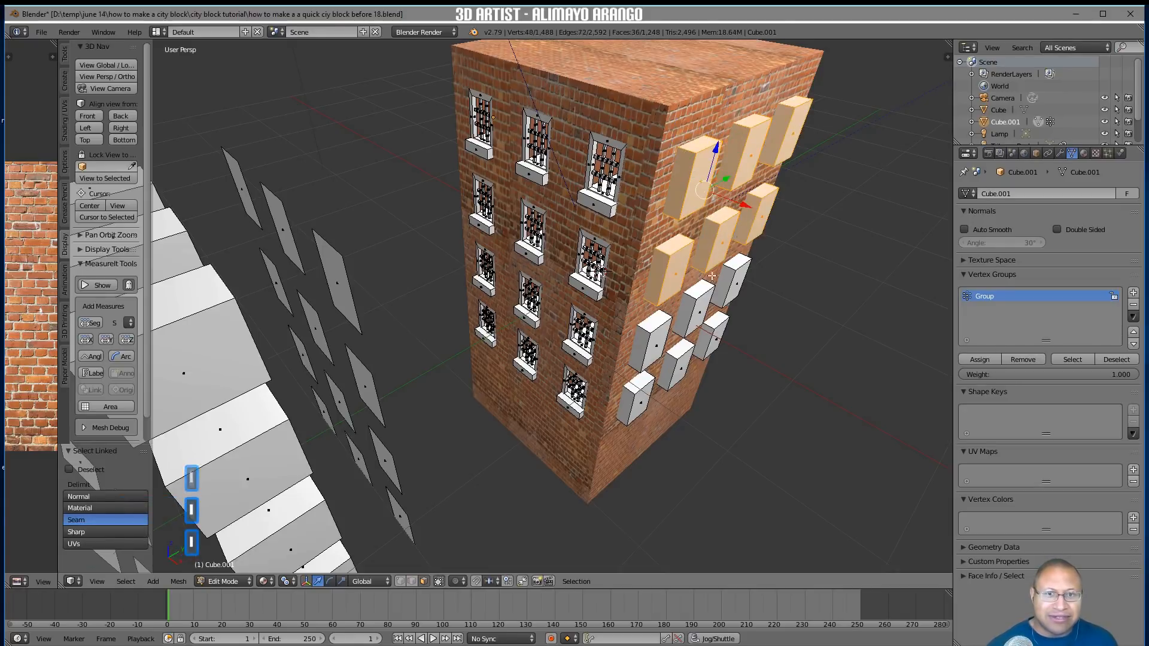
key(l)
key(l)
key(l)
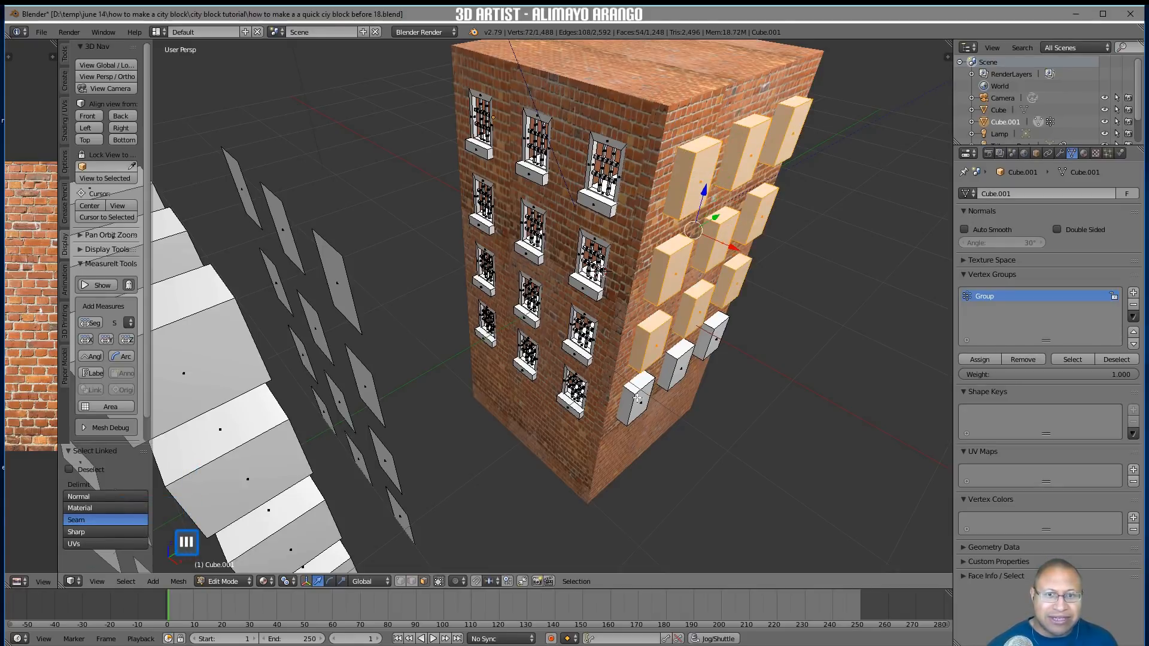
key(l)
key(l)
key(l)
middle_drag(832, 310, 828, 274)
key(l)
key(l)
key(l)
key(l)
shift+middle_drag(829, 350, 741, 299)
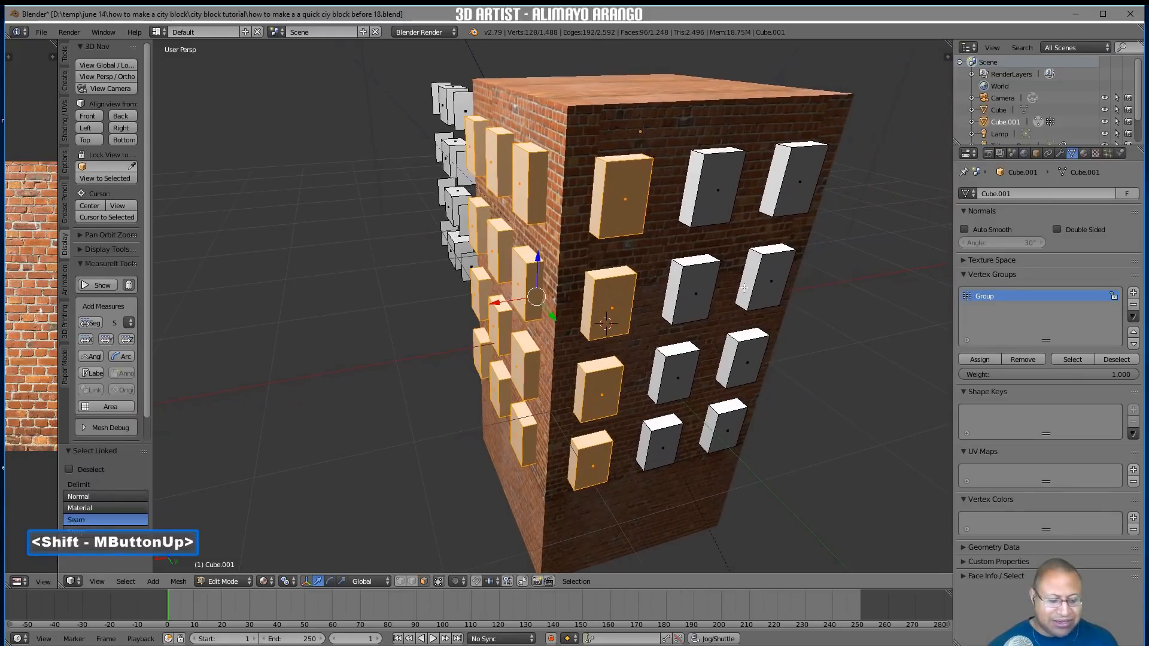
key(l)
key(l)
key(l)
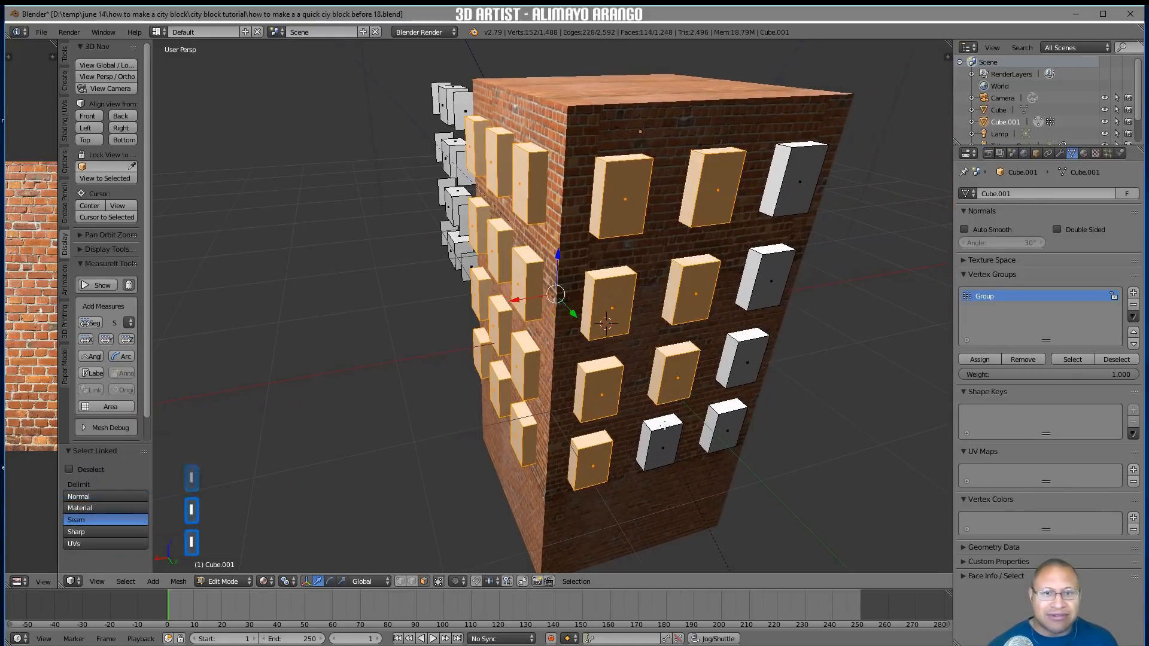
key(l)
key(l)
key(l)
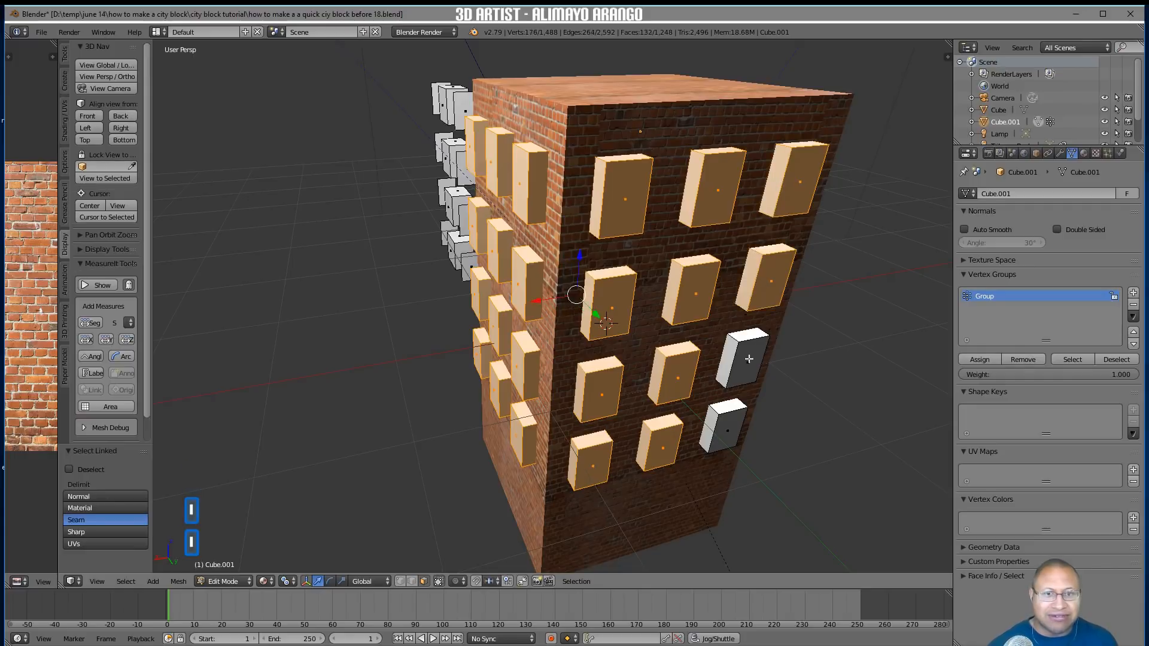
key(l)
key(l)
key(x)
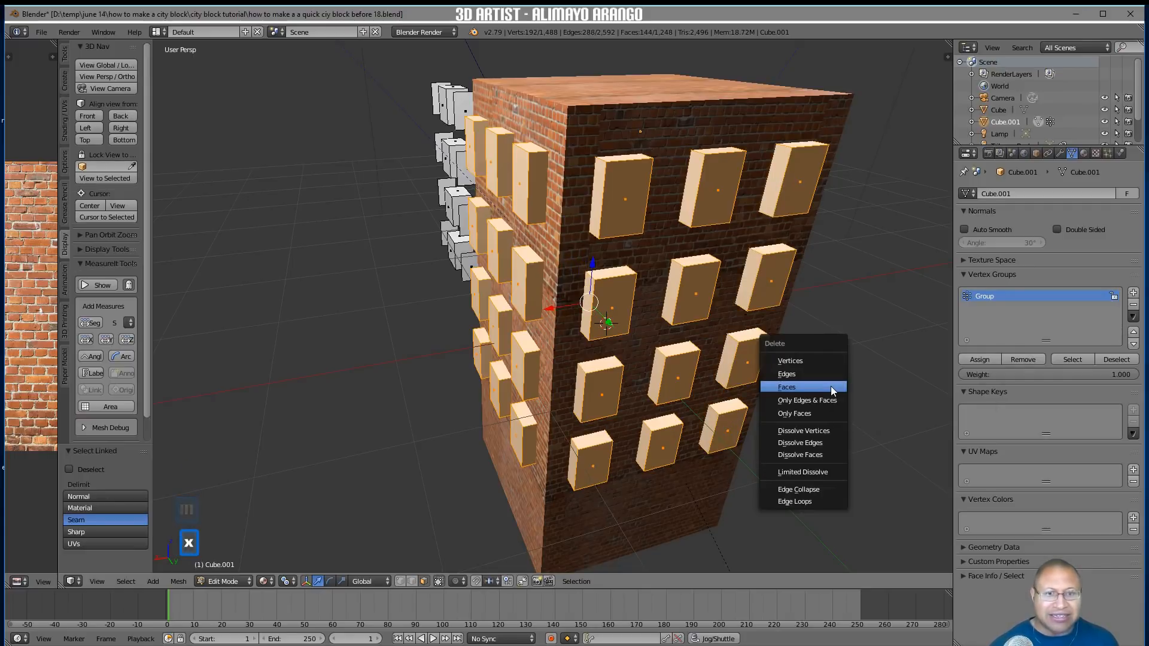
click(832, 388)
Select the 12 linked window-cutter boxes still covering the openings of the remaining wall and delete their faces
middle_drag(837, 373, 726, 295)
scroll(726, 294, down, 2)
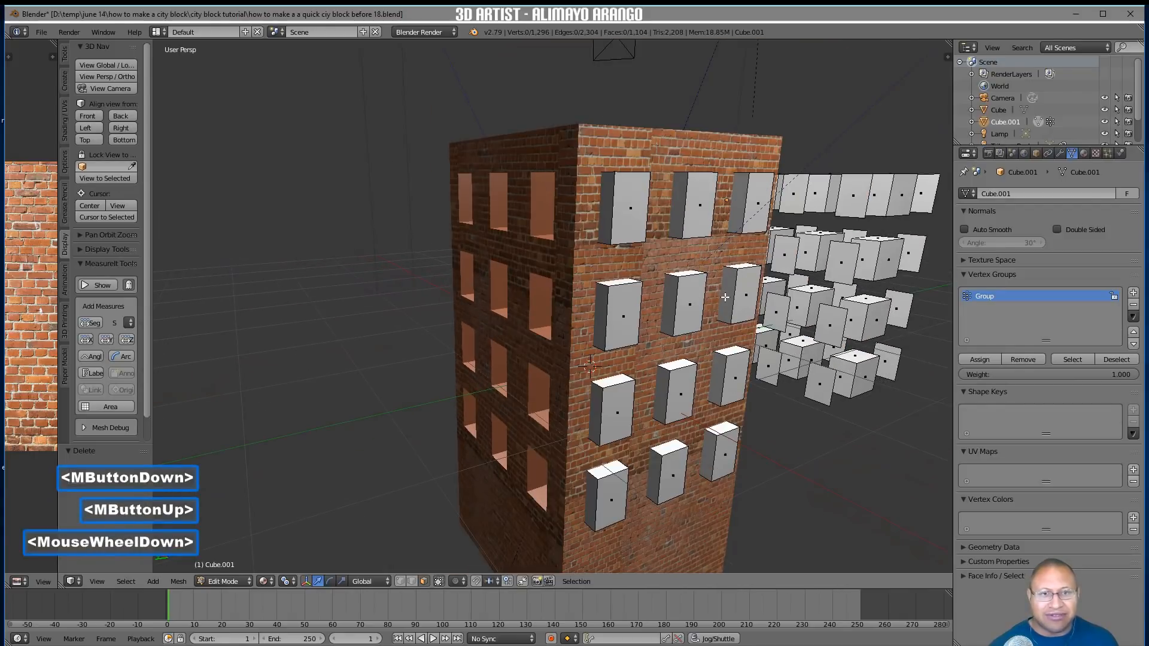
key(l)
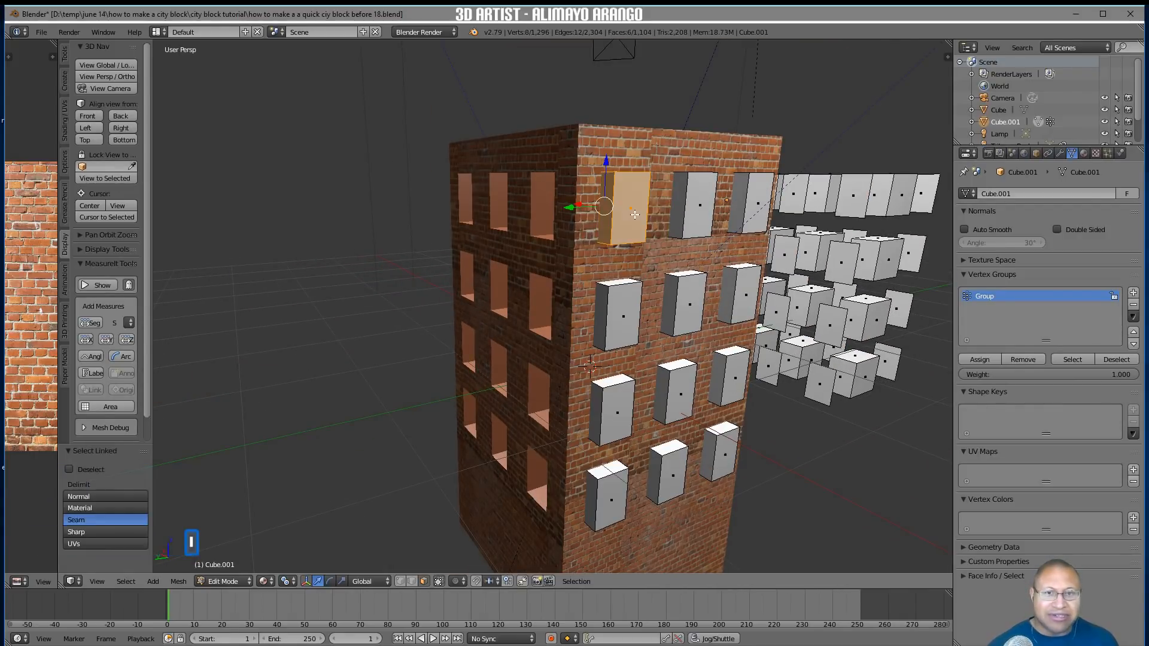
key(l)
key(l)
key(l)
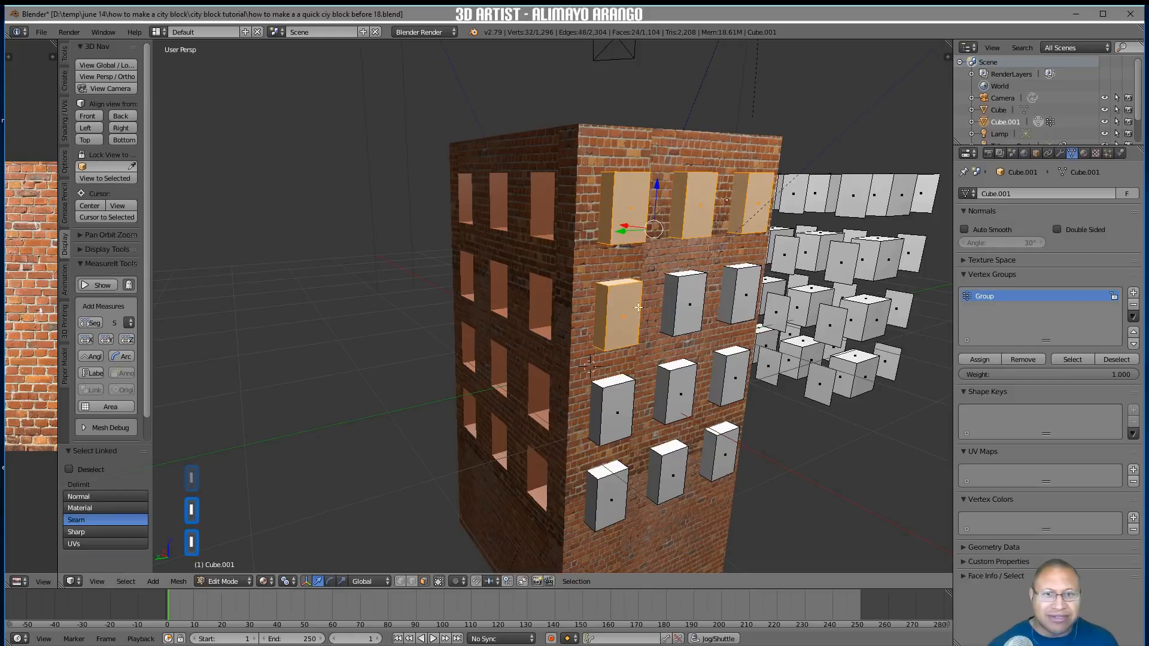
key(l)
key(l)
key(l)
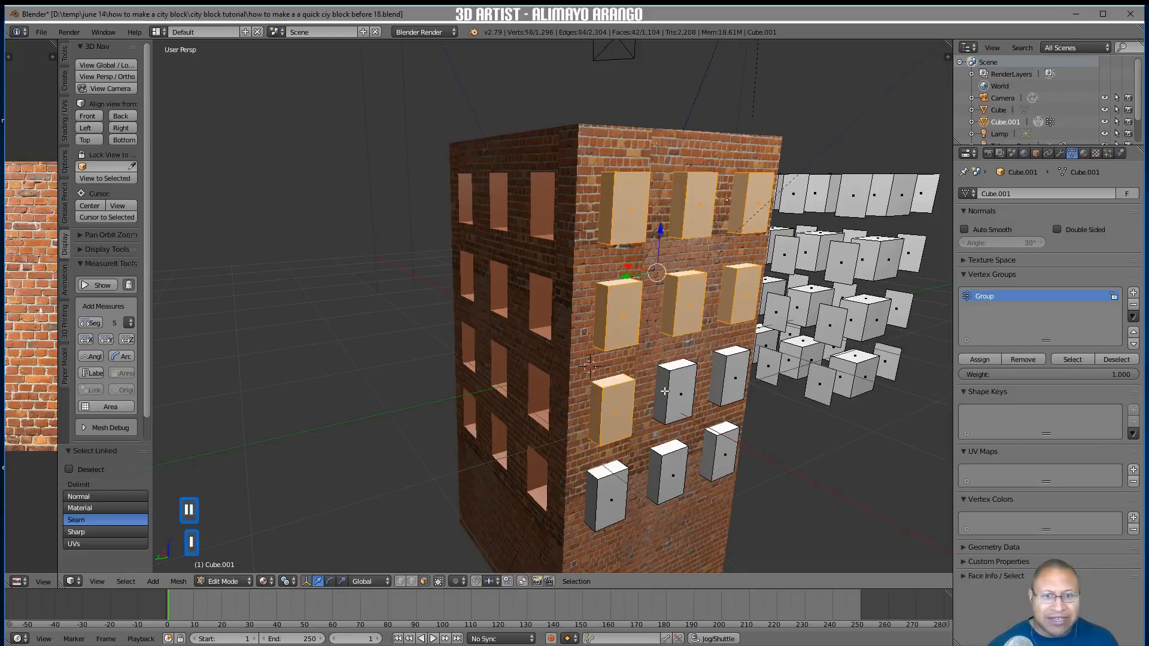
key(l)
key(l)
key(l)
key(l)
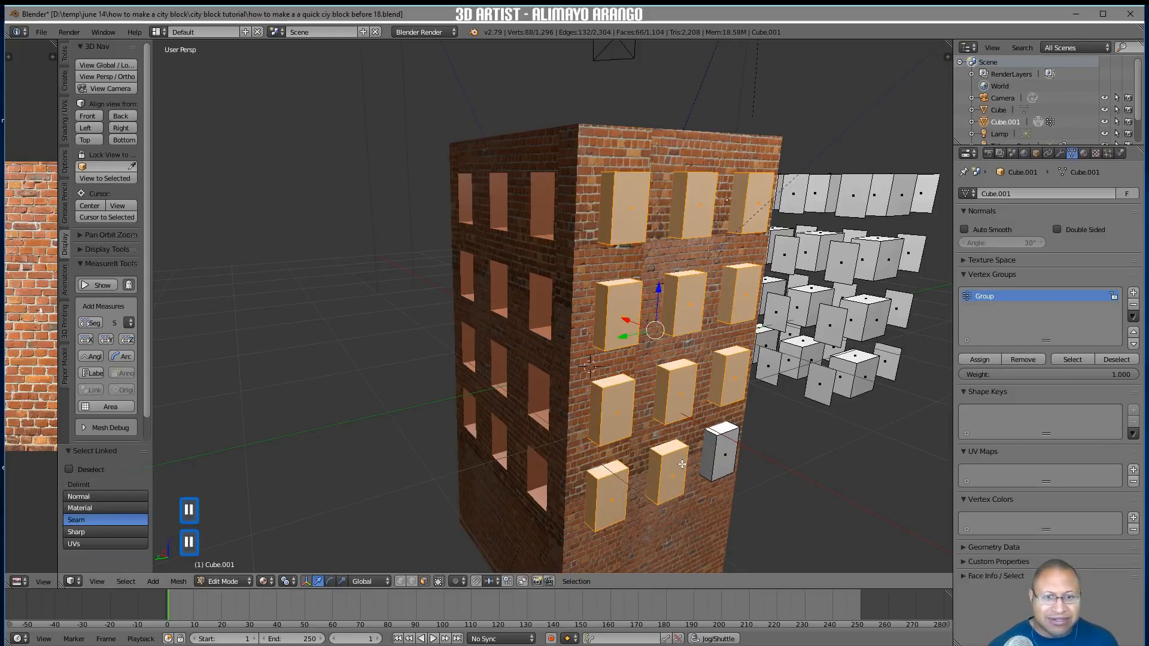
key(l)
key(x)
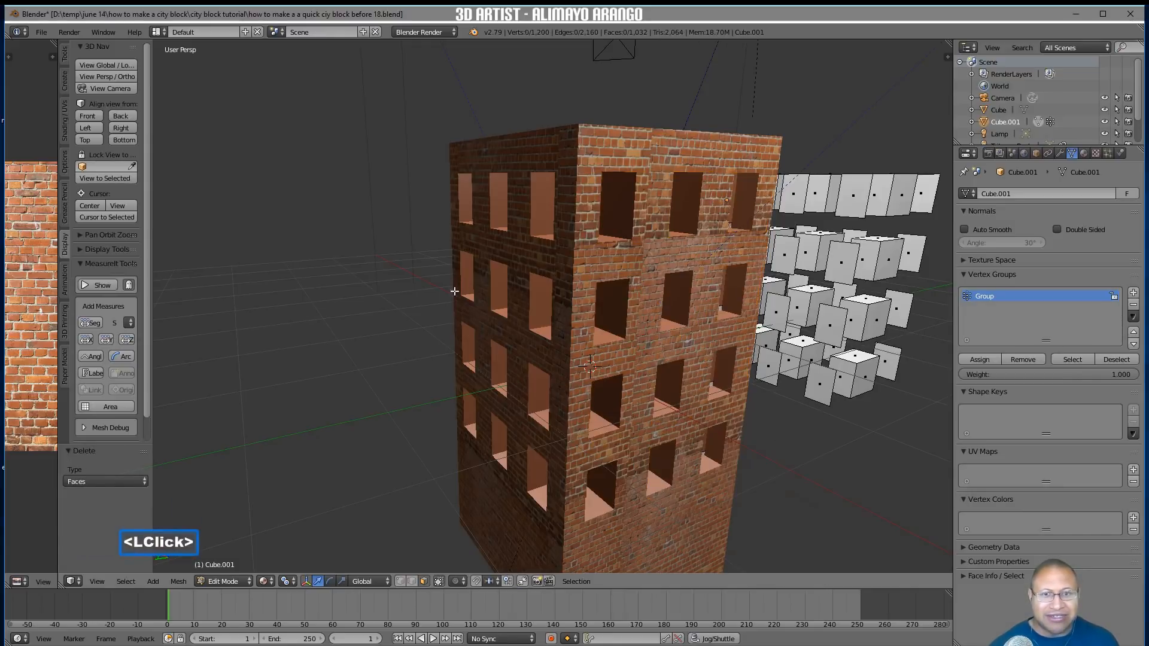
Box-select the sills, frames and grid bars of the detailed windows on the finished facade
middle_drag(455, 291, 743, 305)
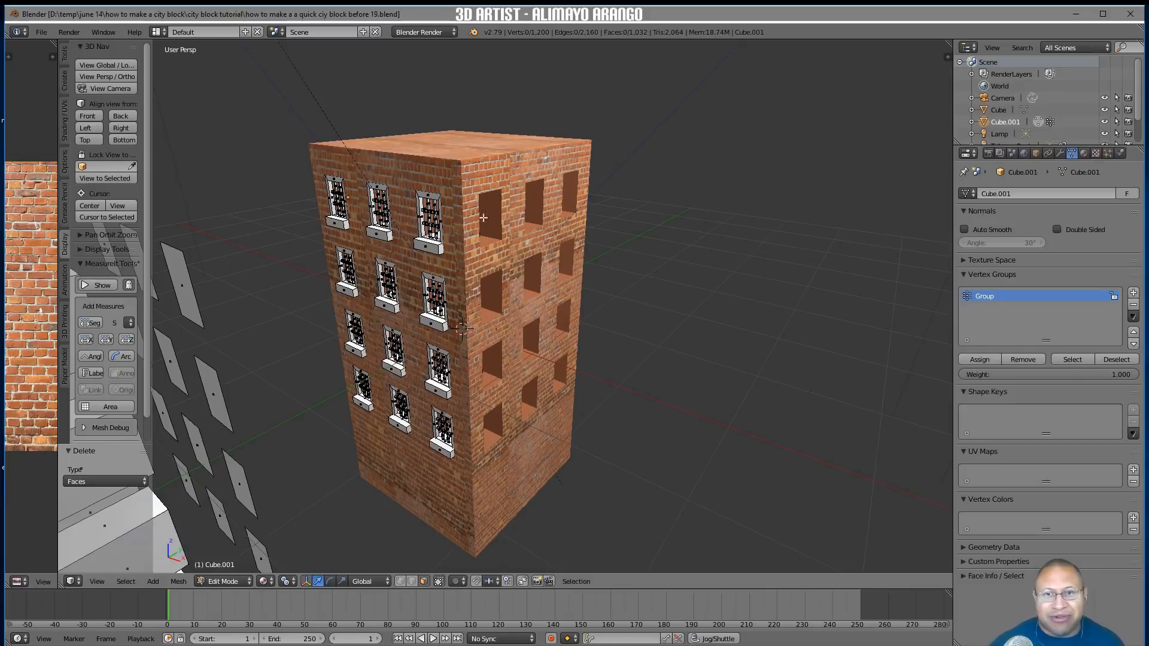
middle_drag(529, 228, 568, 324)
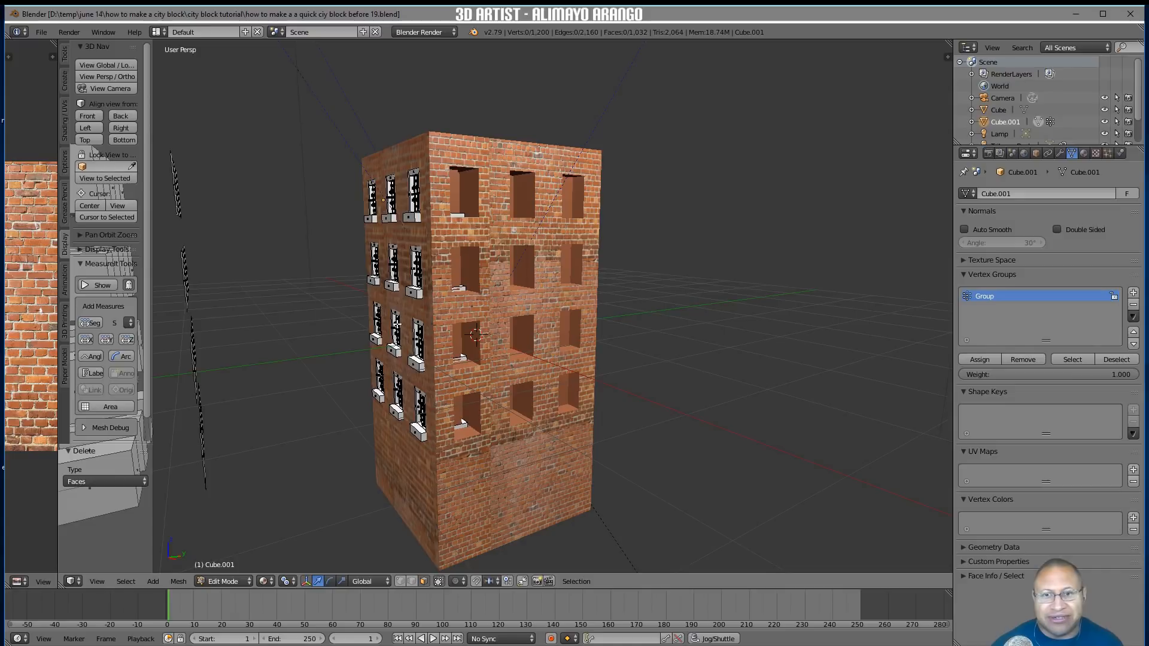
middle_drag(416, 346, 499, 386)
key(b)
drag(364, 142, 473, 437)
middle_drag(473, 437, 425, 225)
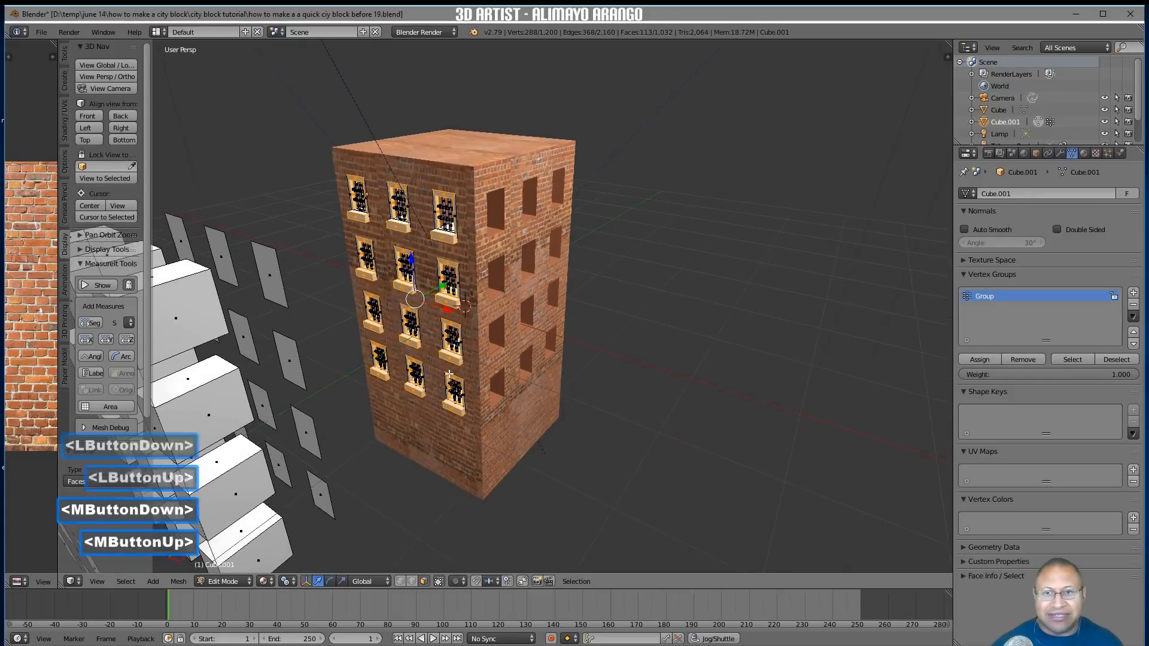
middle_drag(487, 306, 454, 303)
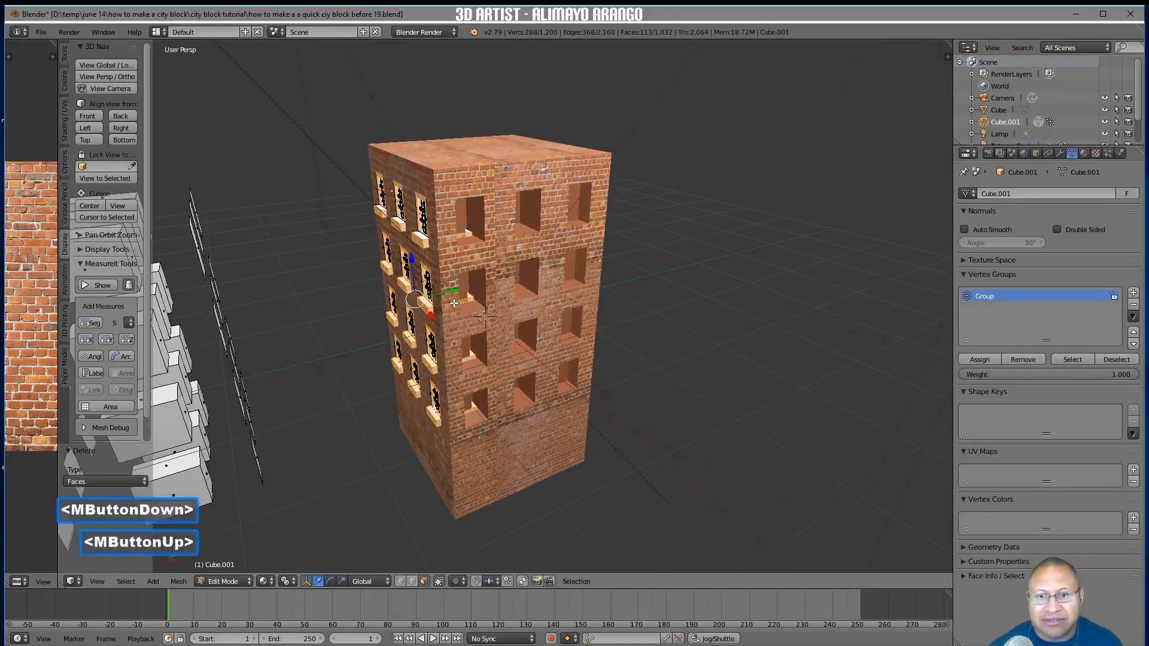
Switch to vertex selection, box-select the facade's detailed windows again, and extend the selection to all linked geometry
click(400, 584)
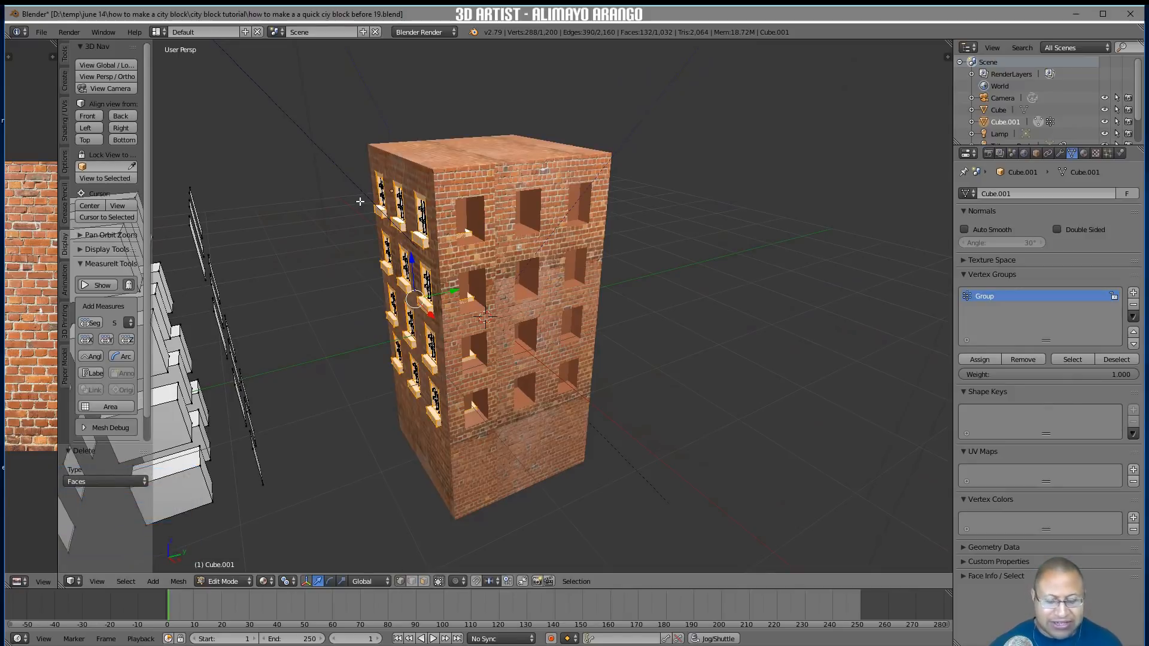
key(b)
drag(343, 125, 472, 446)
middle_drag(471, 445, 455, 301)
key(ctrl)
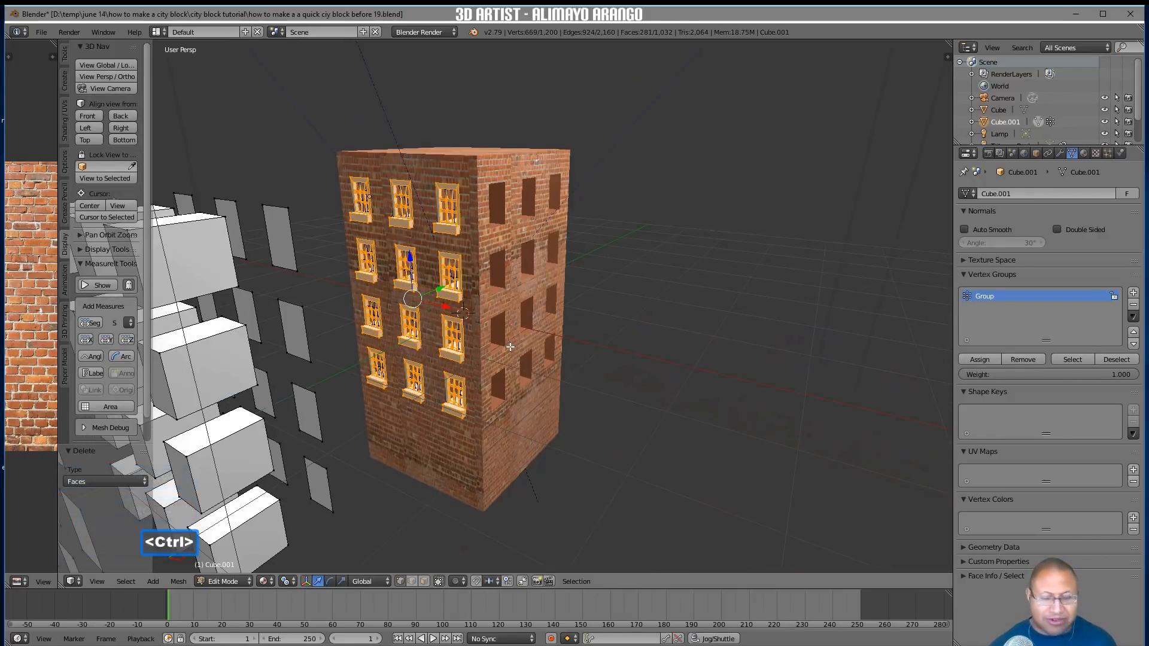
key(ctrl+l)
Set the pivot point to 3D Cursor and reset the cursor to the scene's centre
middle_drag(561, 368, 498, 359)
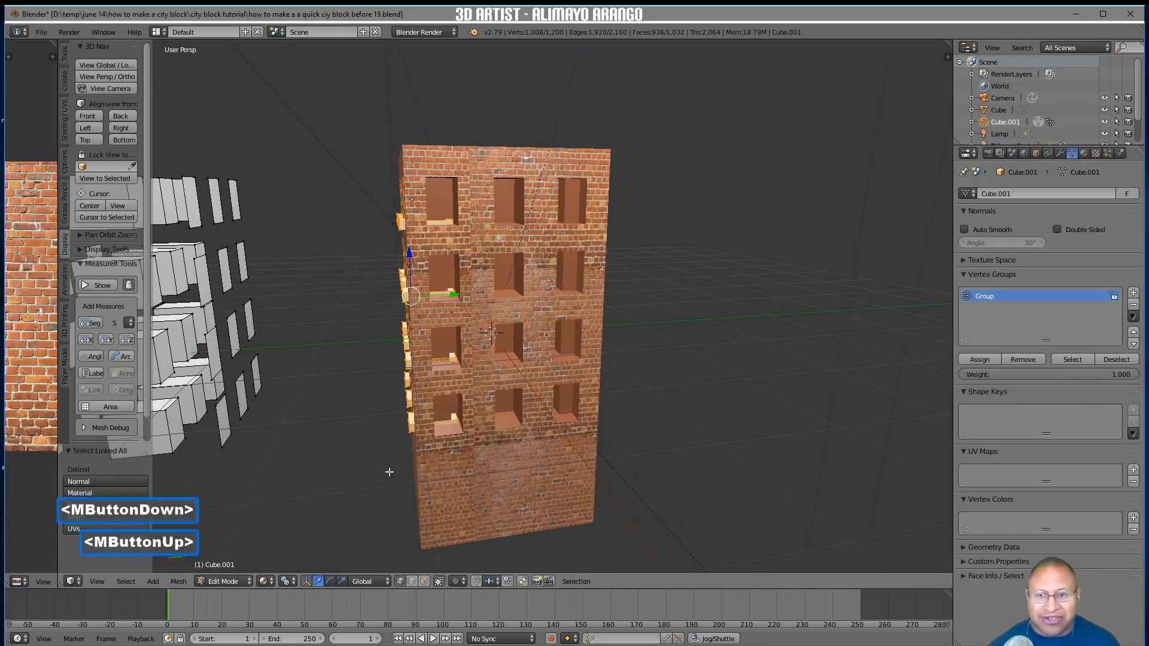
click(291, 582)
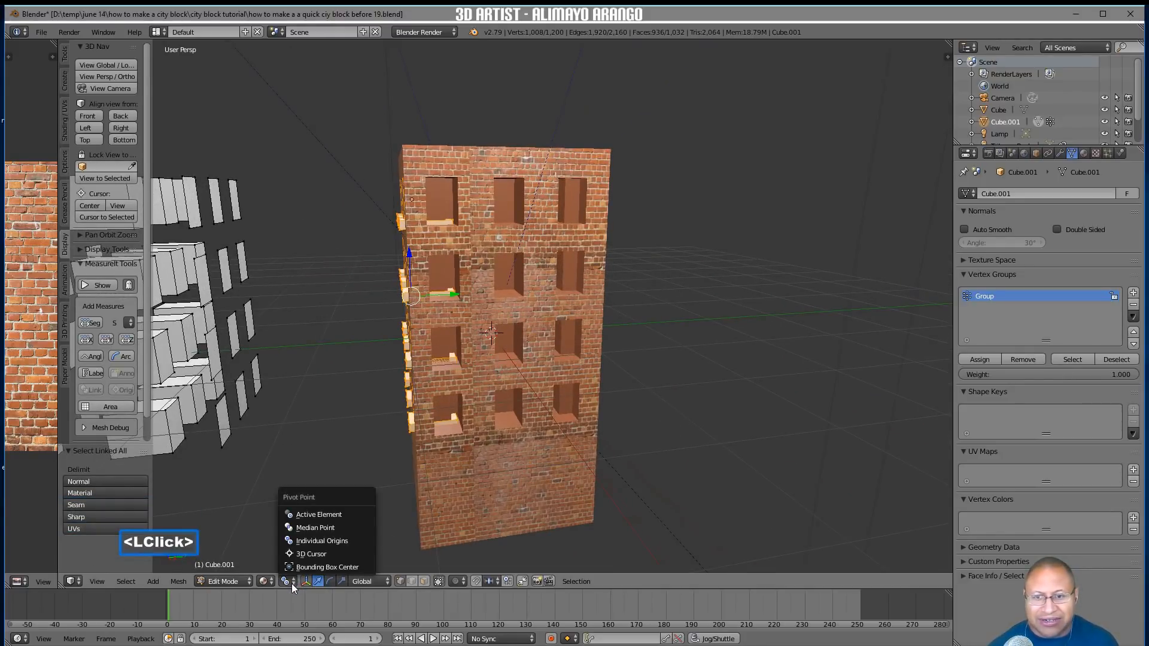
click(333, 555)
middle_drag(403, 513, 492, 514)
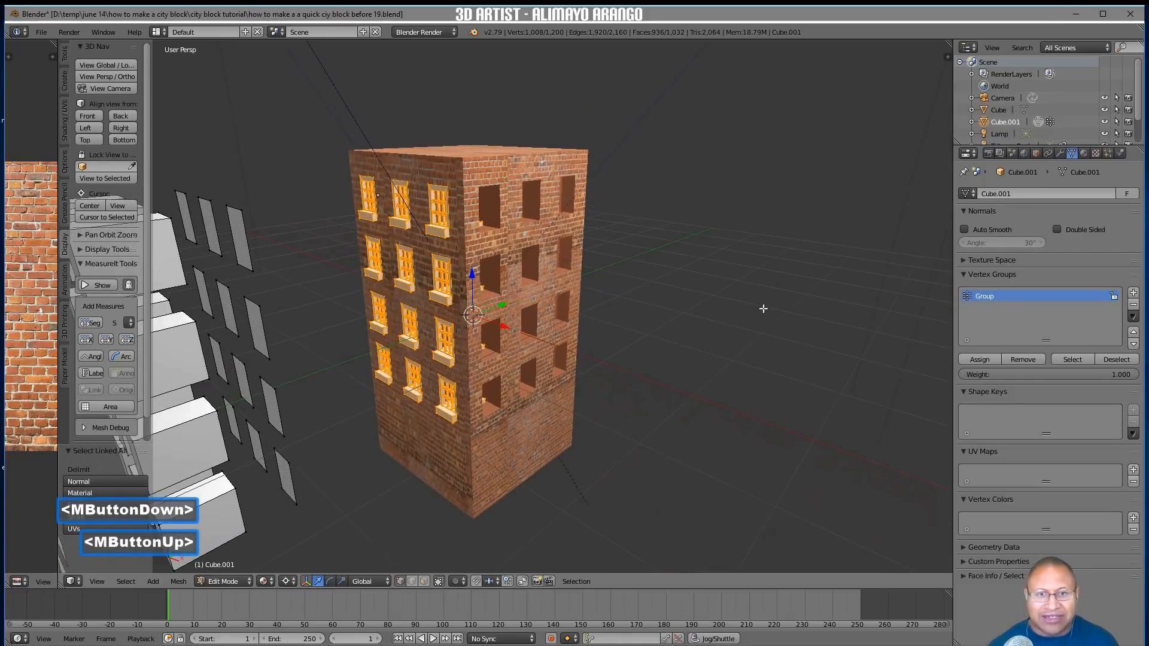
right_click(820, 280)
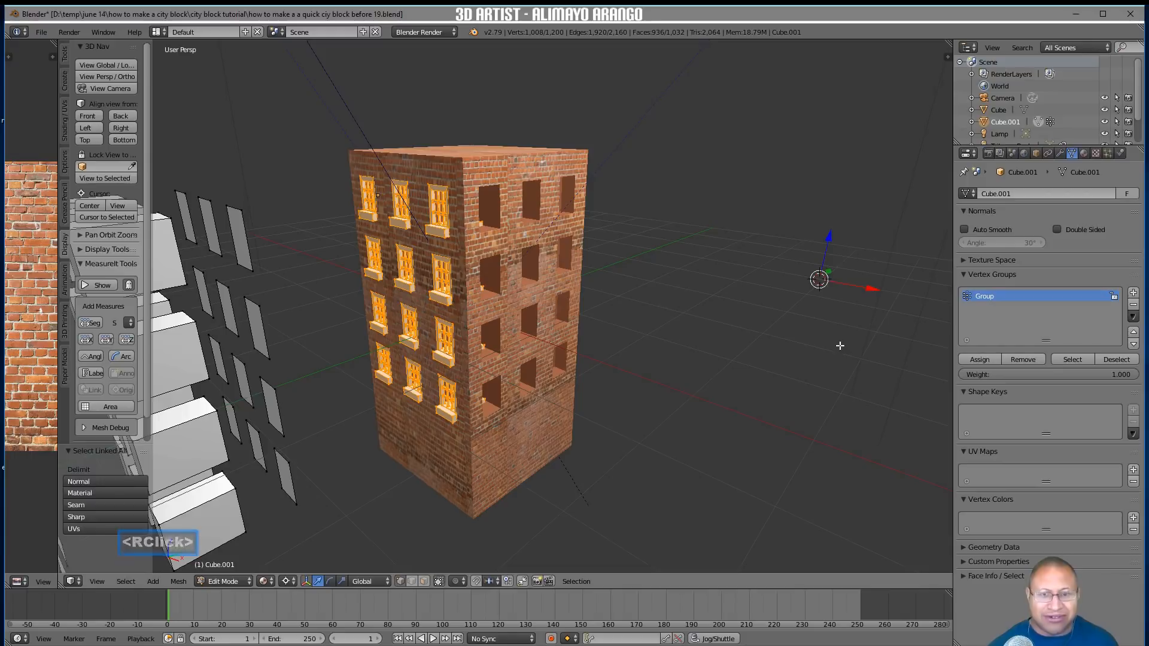
key(shift+c)
middle_drag(806, 361, 583, 364)
middle_drag(643, 405, 635, 376)
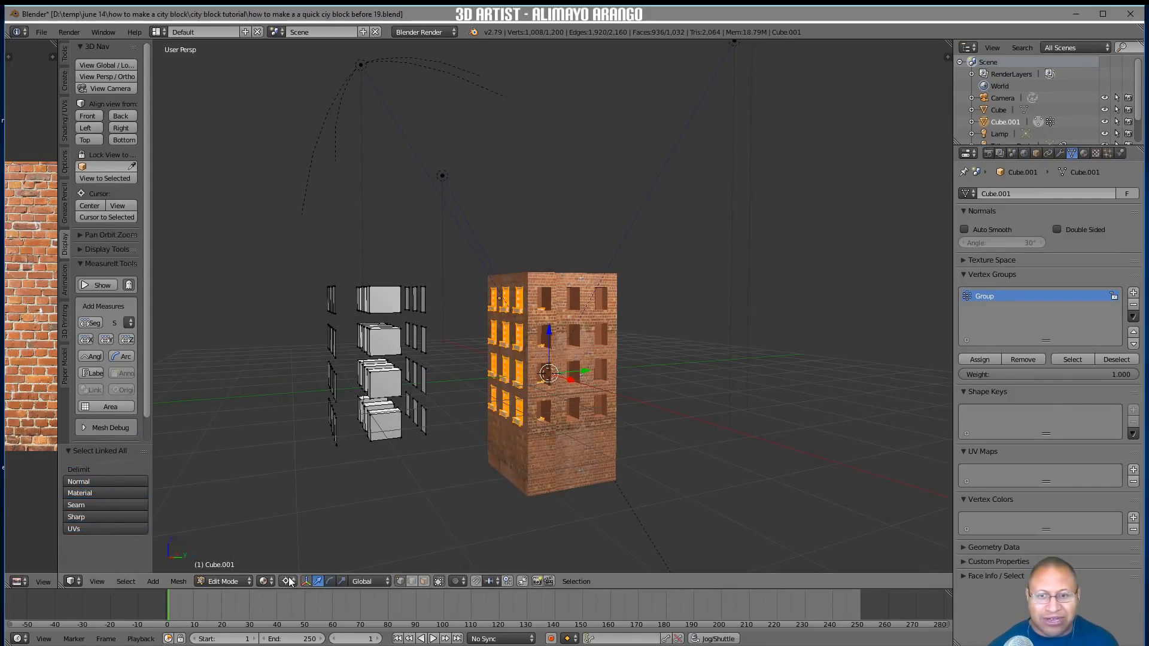
Duplicate the selected window details in place and rotate the copy 90° around Z onto the adjacent wall
middle_drag(537, 427, 568, 456)
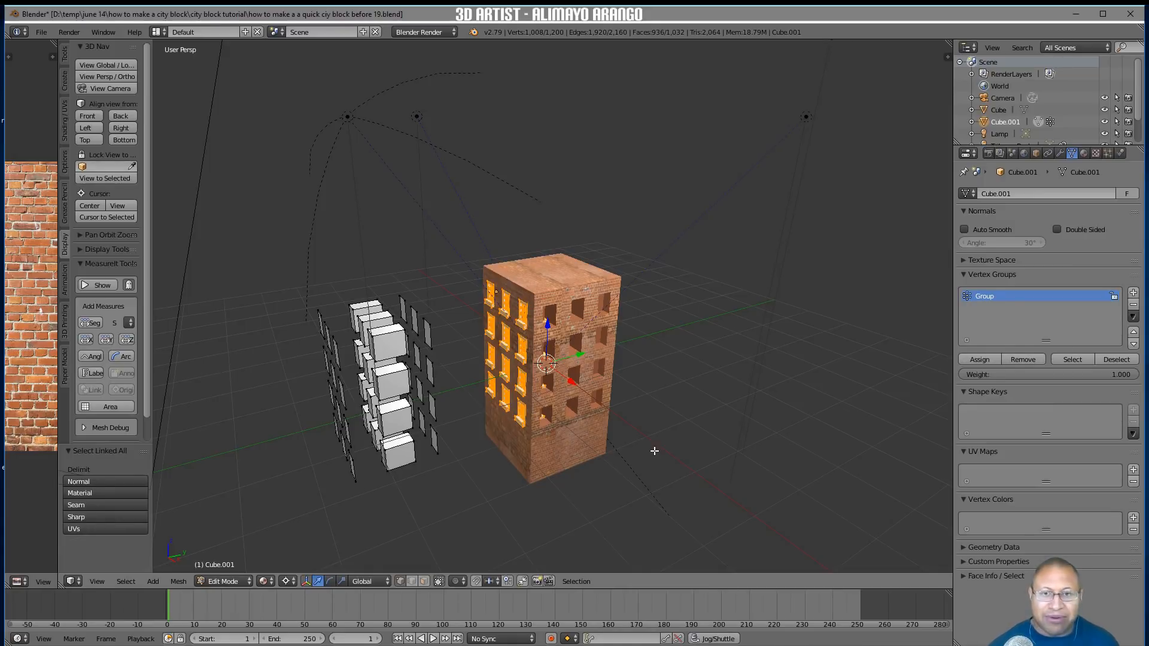
key(shift+d)
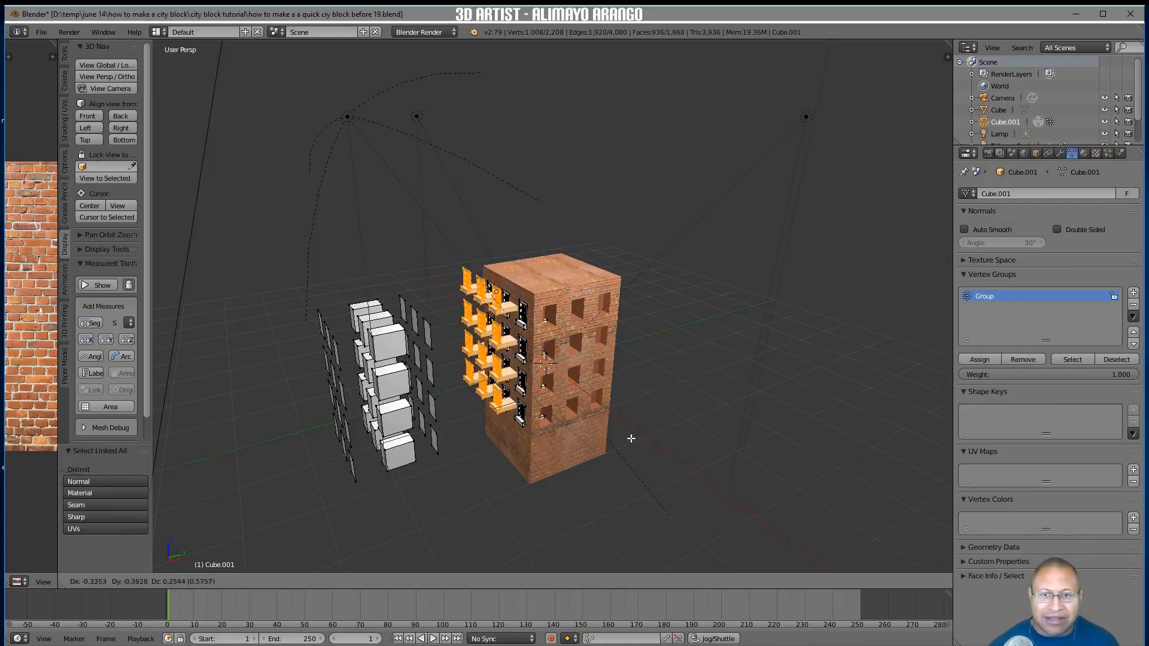
right_click(635, 446)
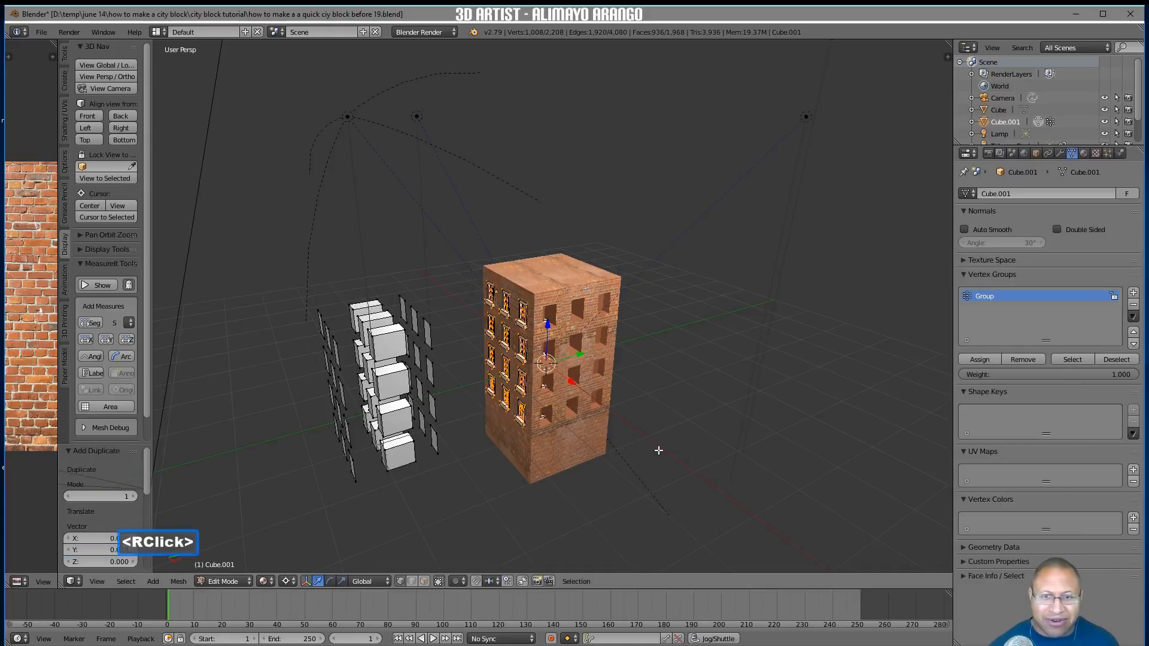
key(r)
key(z)
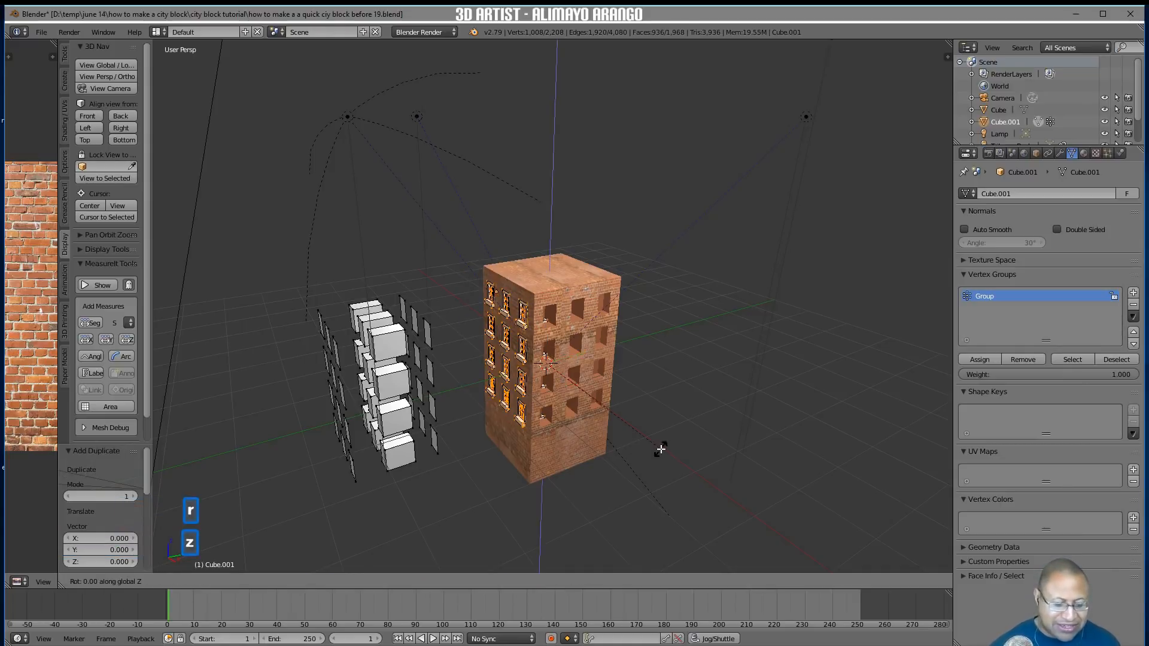
text(90)
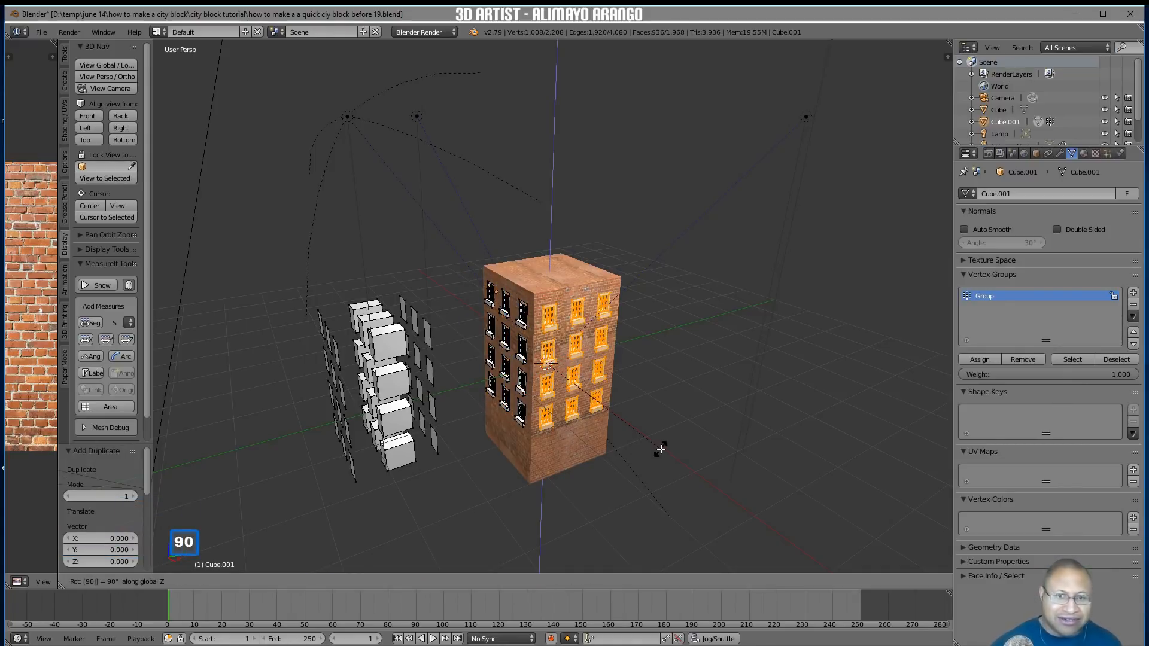
click(661, 449)
Duplicate the copied window details in place and rotate them another 90° around Z onto the third wall
middle_drag(679, 427, 683, 463)
key(shift+d)
right_click(684, 463)
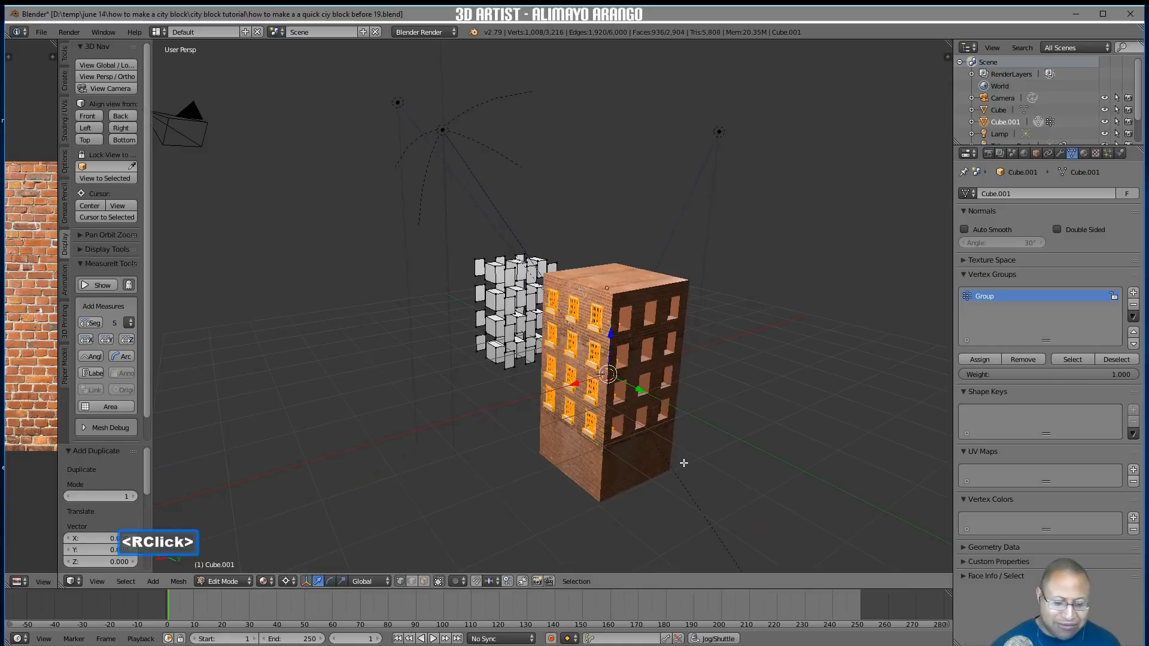
key(r)
key(z)
key(9)
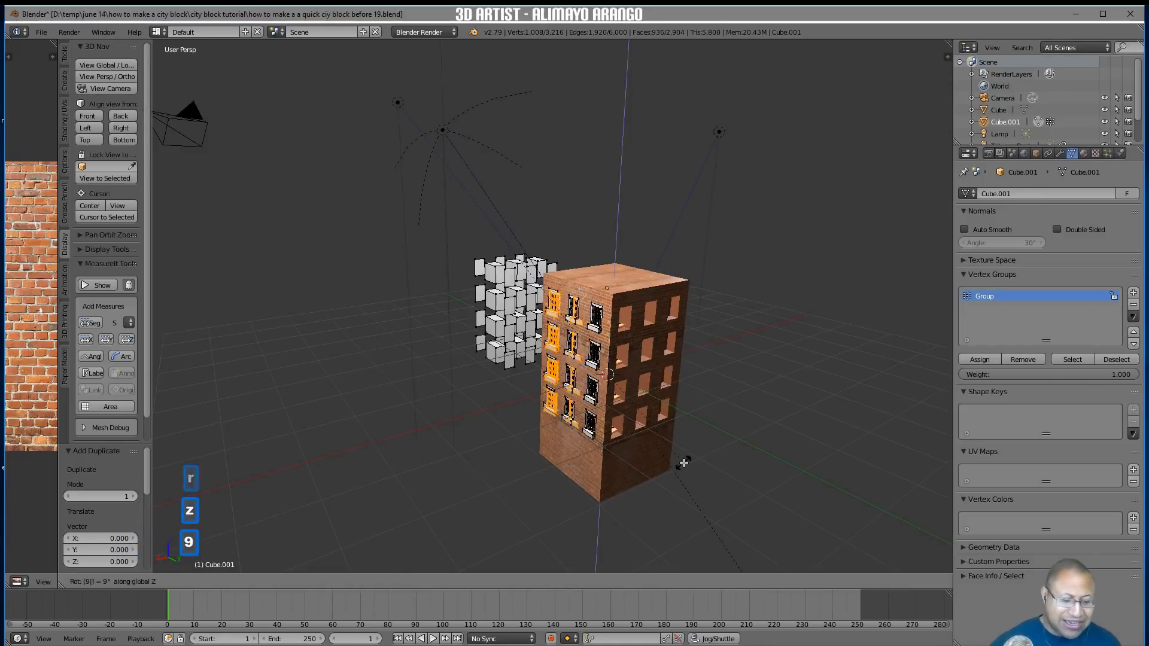
key(0)
click(683, 462)
Duplicate the third wall's window details in place and rotate them 90° around Z onto the last wall
middle_drag(734, 403, 588, 406)
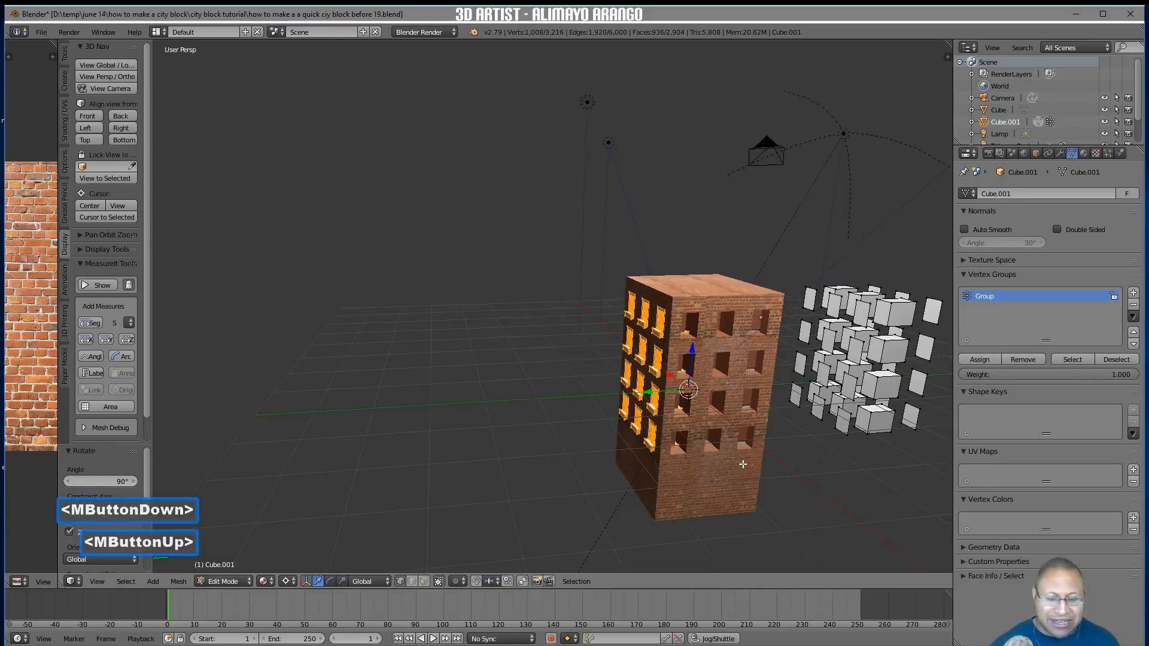
key(shift+d)
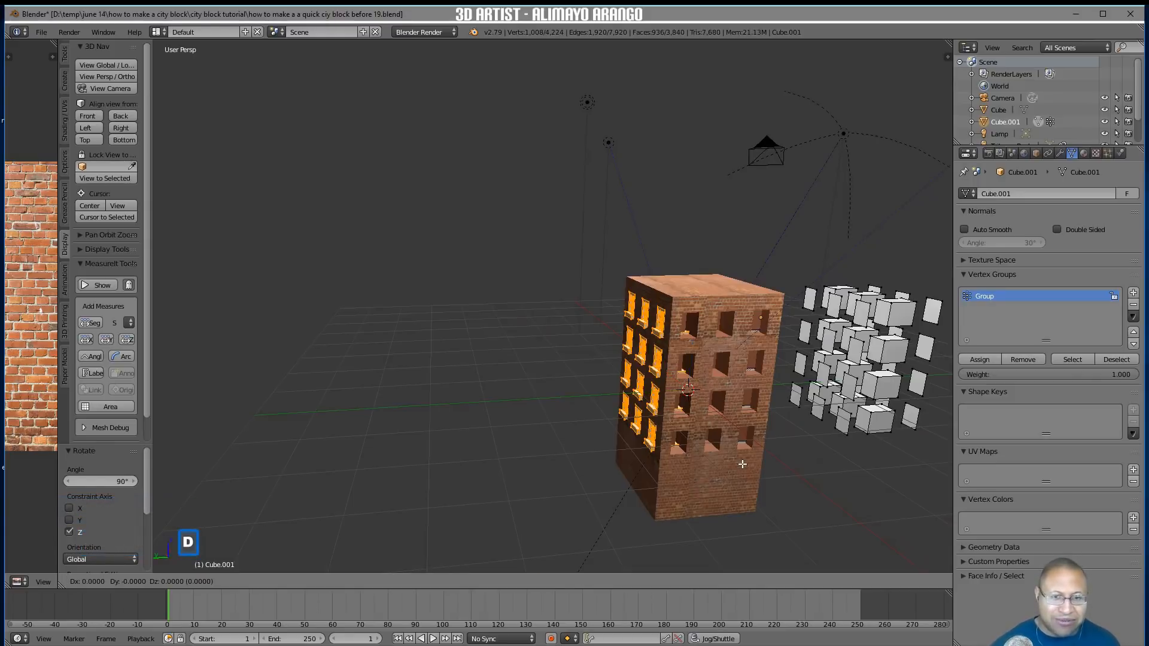
right_click(741, 465)
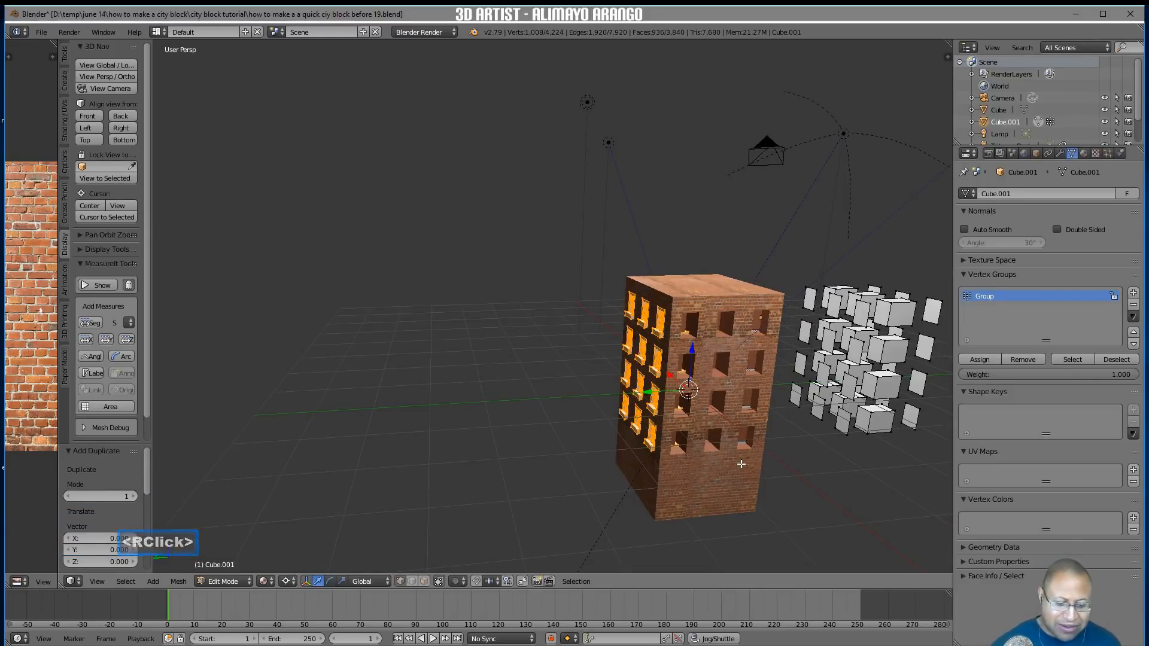
key(r)
text(z)
text(90)
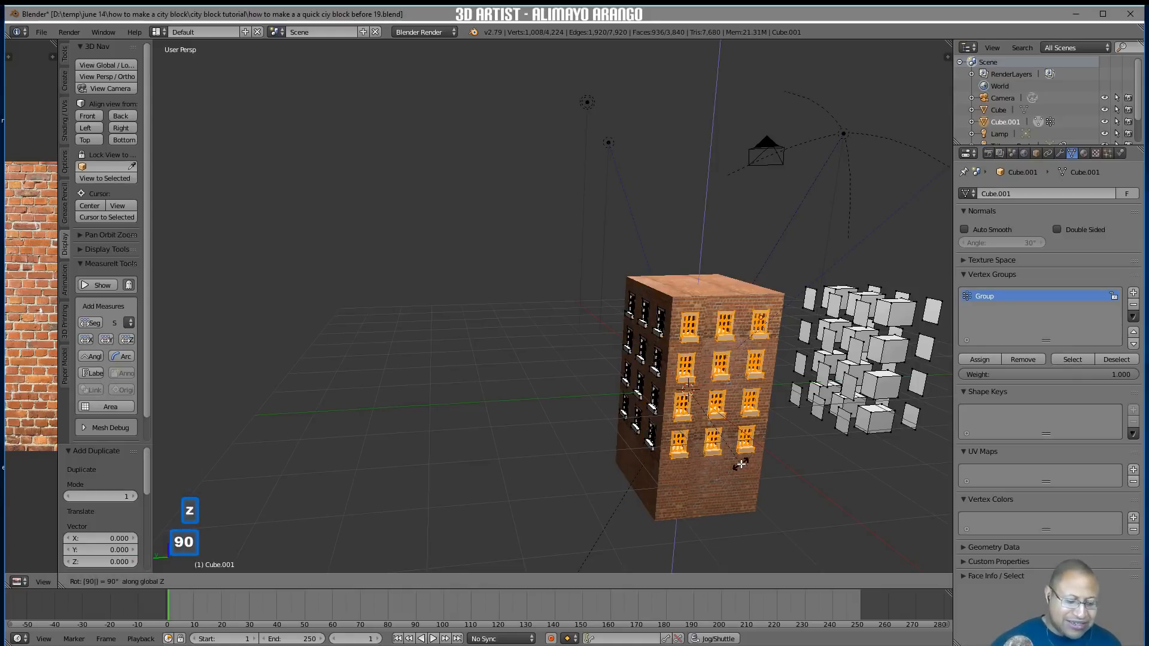
click(741, 465)
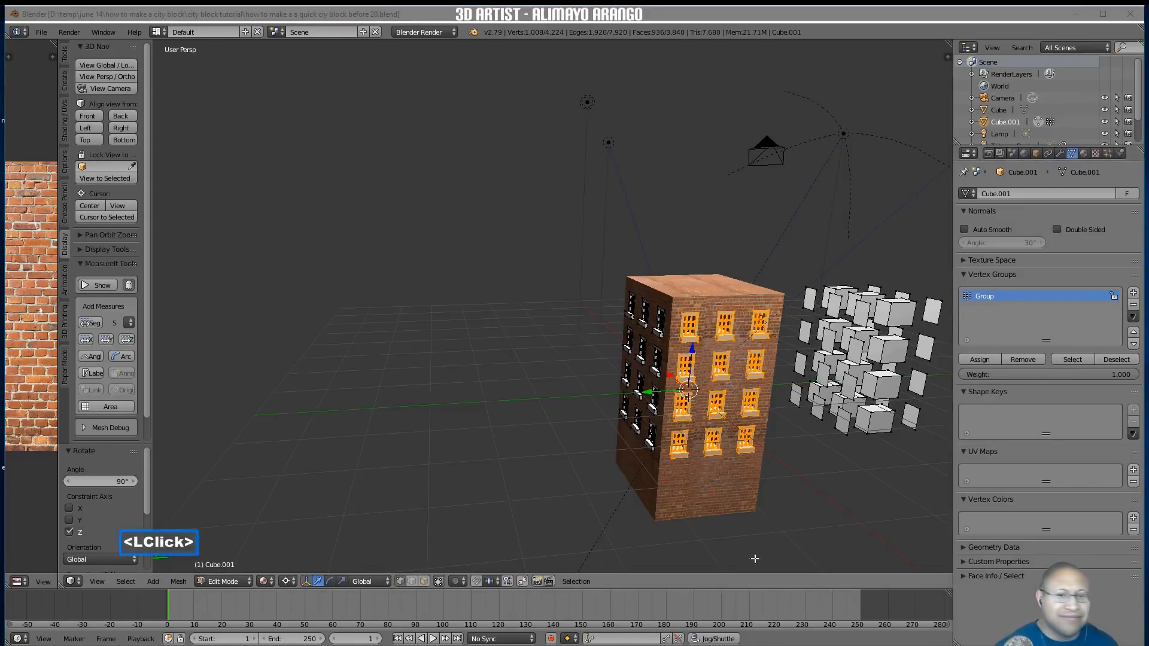
Clear the window selection and switch from Edit Mode to Object Mode
click(569, 522)
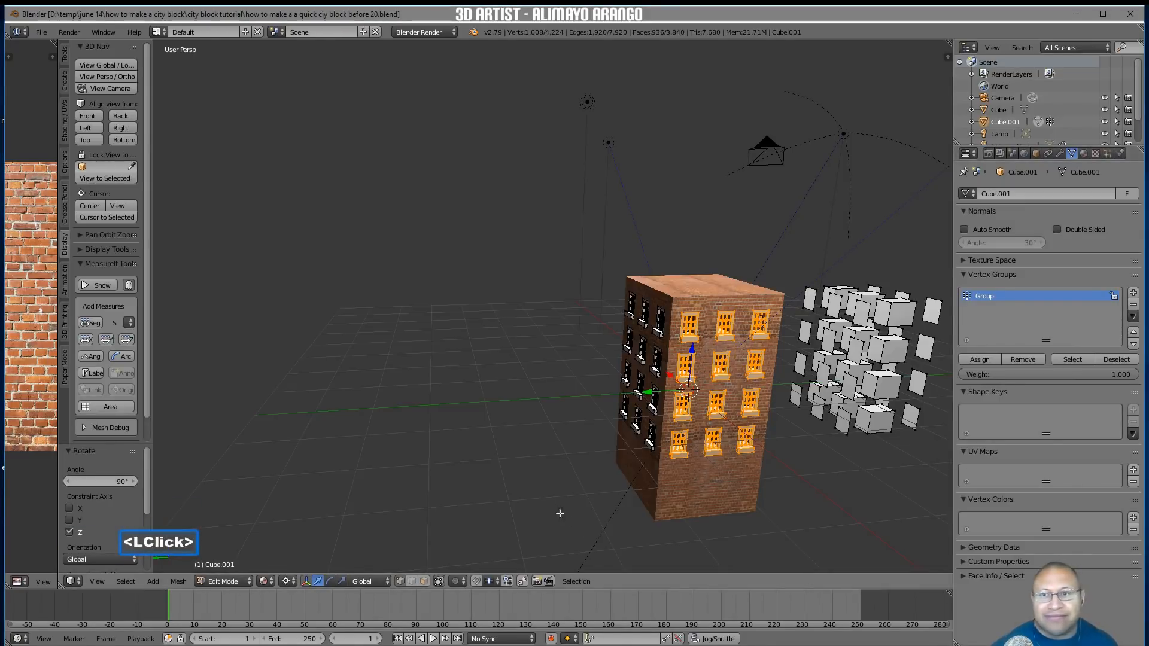
click(65, 243)
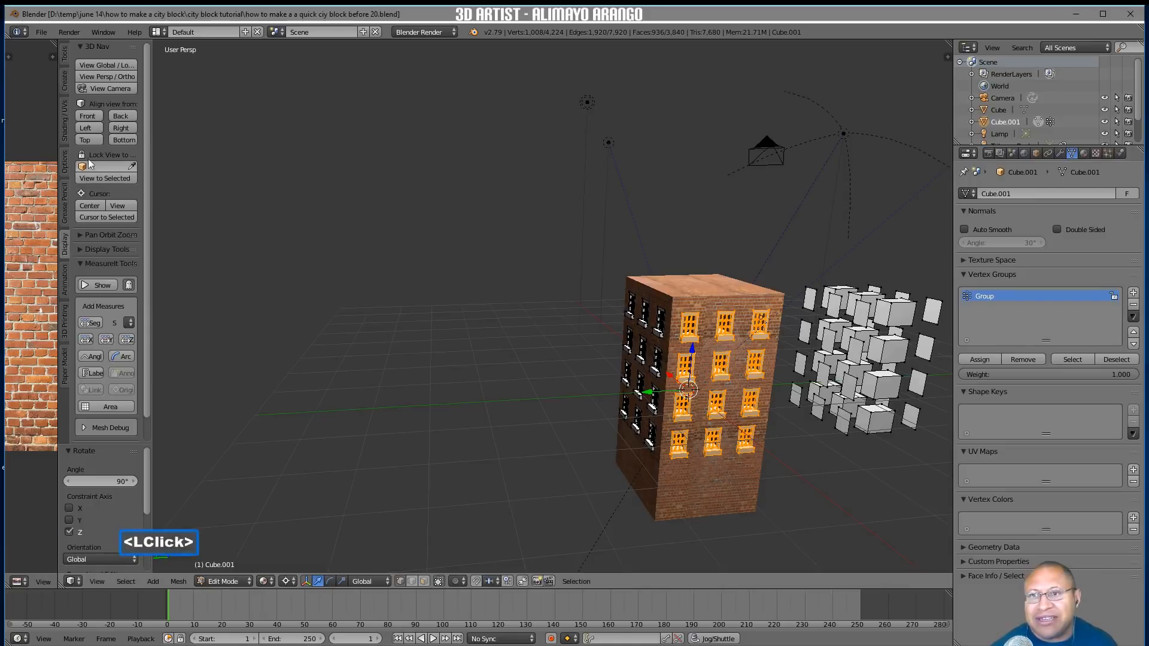
click(89, 116)
middle_drag(557, 320, 675, 345)
shift+middle_drag(777, 324, 631, 341)
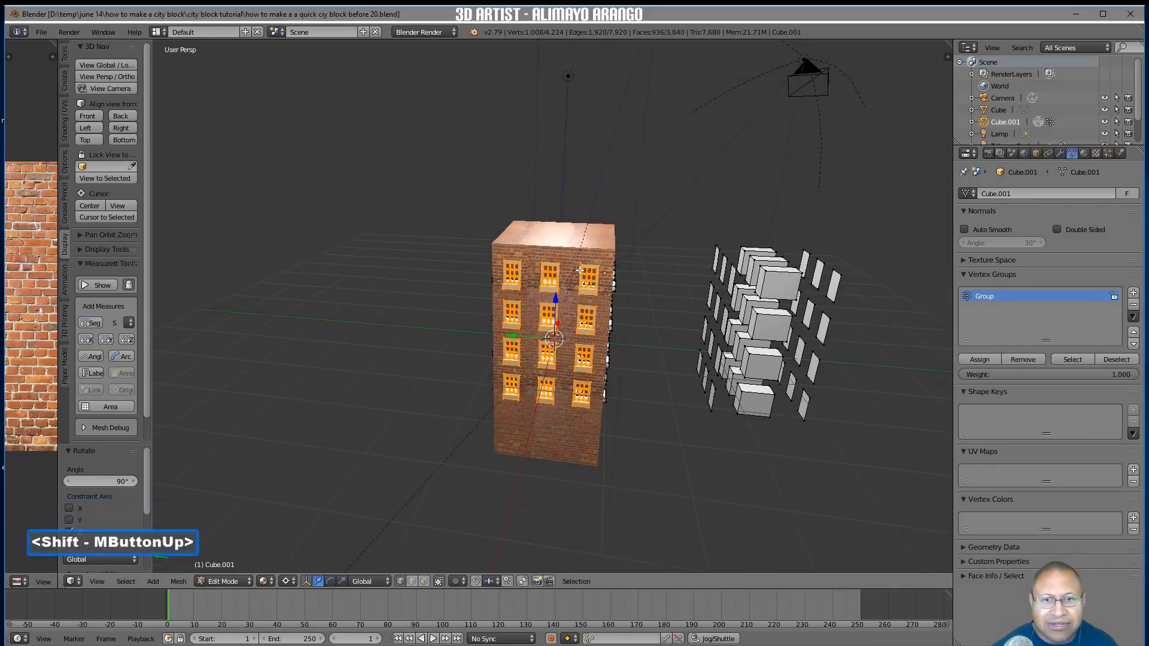
scroll(632, 344, up, 2)
scroll(674, 372, up, 1)
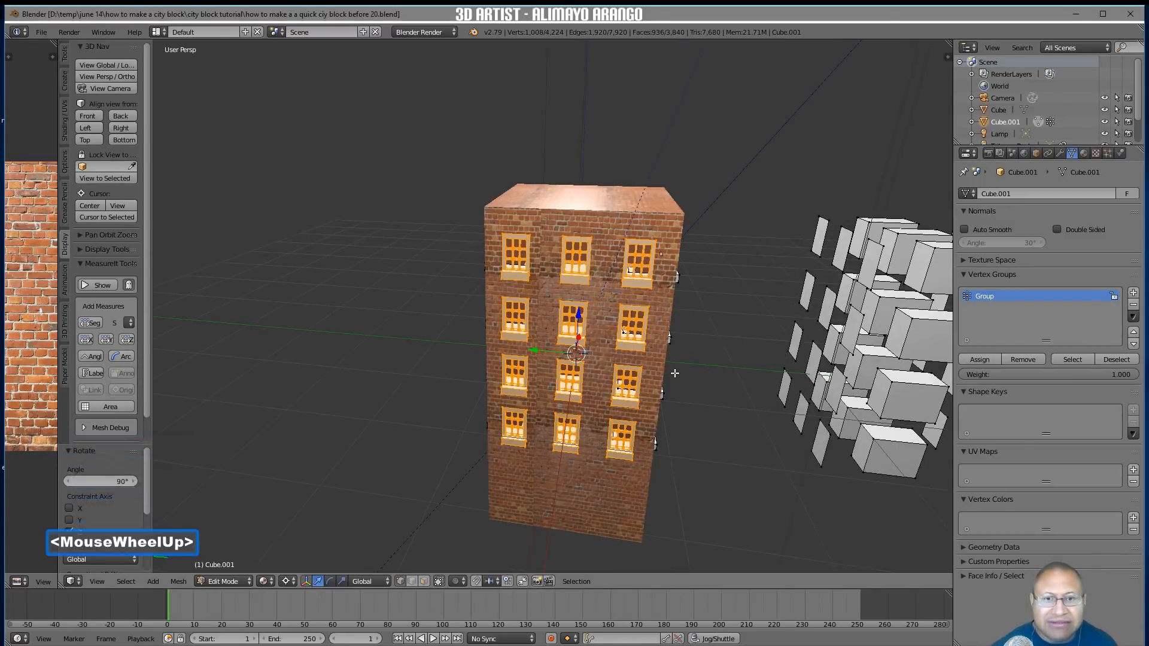
key(a)
middle_drag(684, 380, 649, 383)
click(232, 581)
click(242, 567)
Examine the building's walls and completed windows from the front and from several angles
middle_drag(604, 472, 598, 447)
shift+middle_drag(688, 459, 563, 387)
click(87, 115)
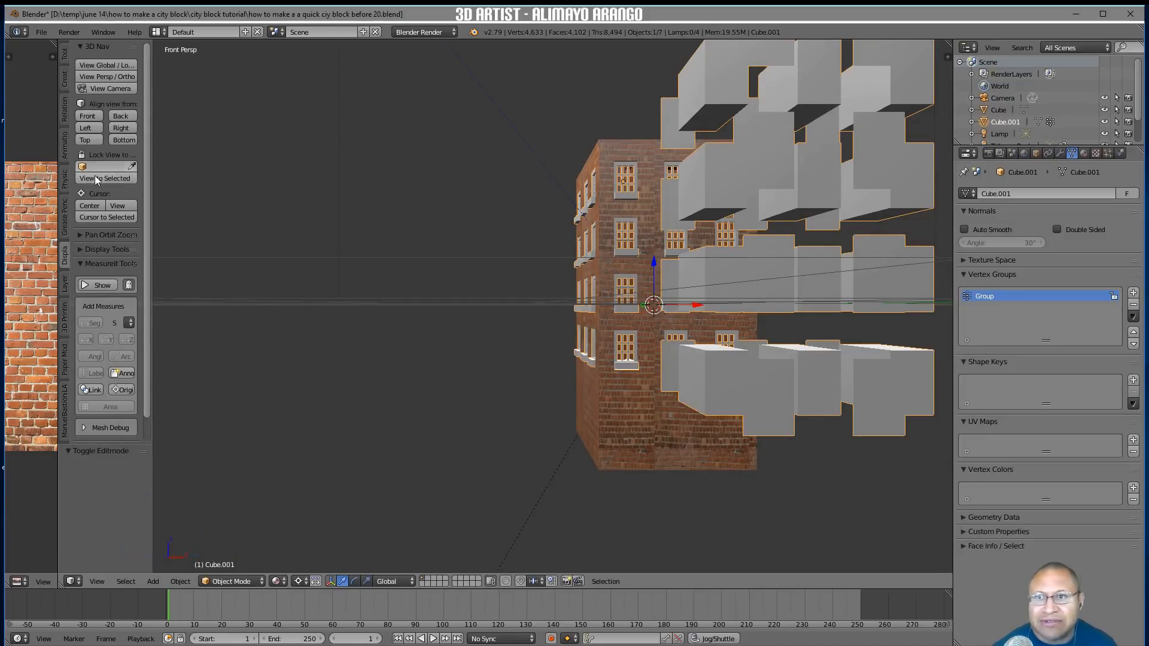
click(95, 113)
scroll(480, 330, down, 2)
middle_drag(480, 331, 662, 369)
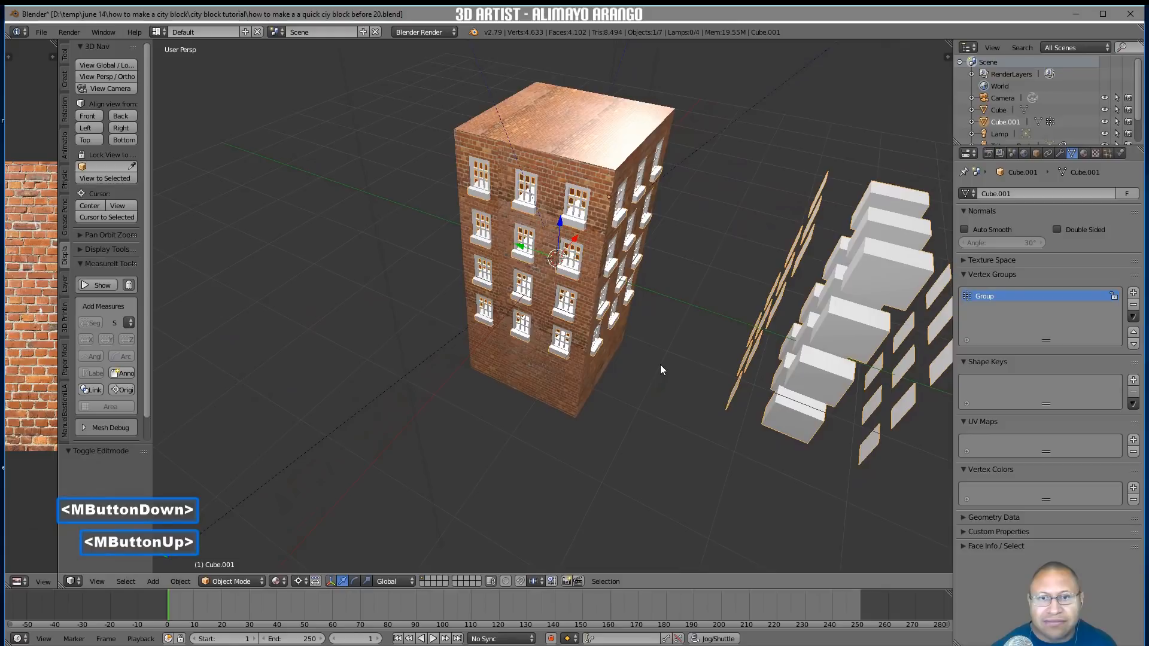
middle_drag(784, 392, 718, 413)
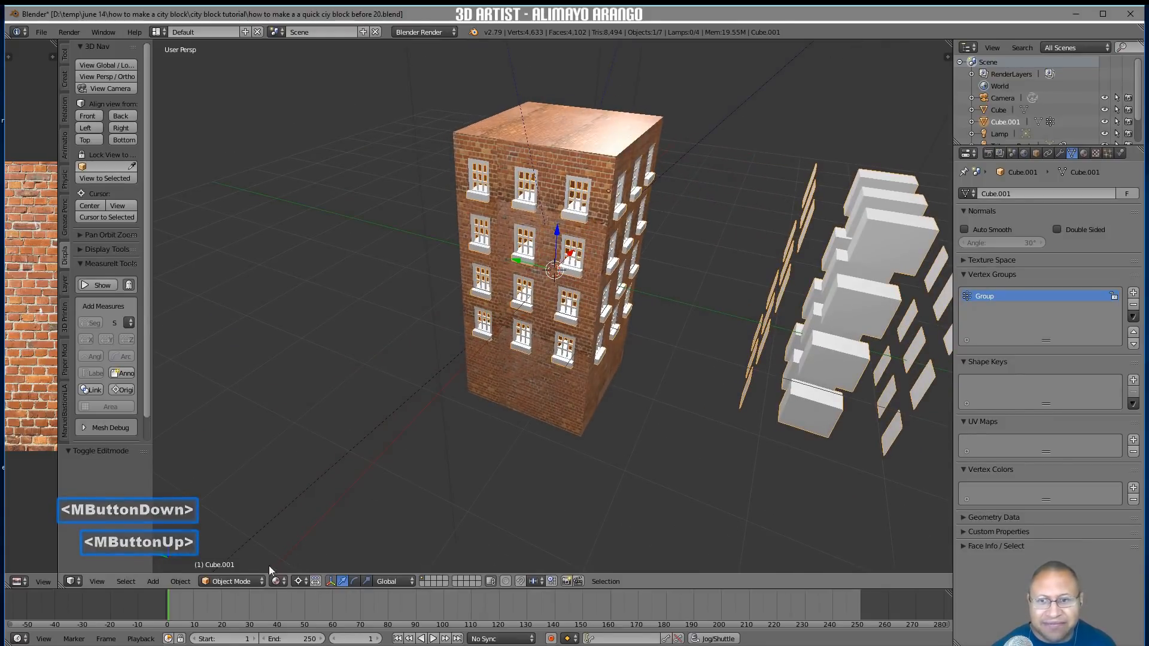
middle_drag(849, 388, 848, 380)
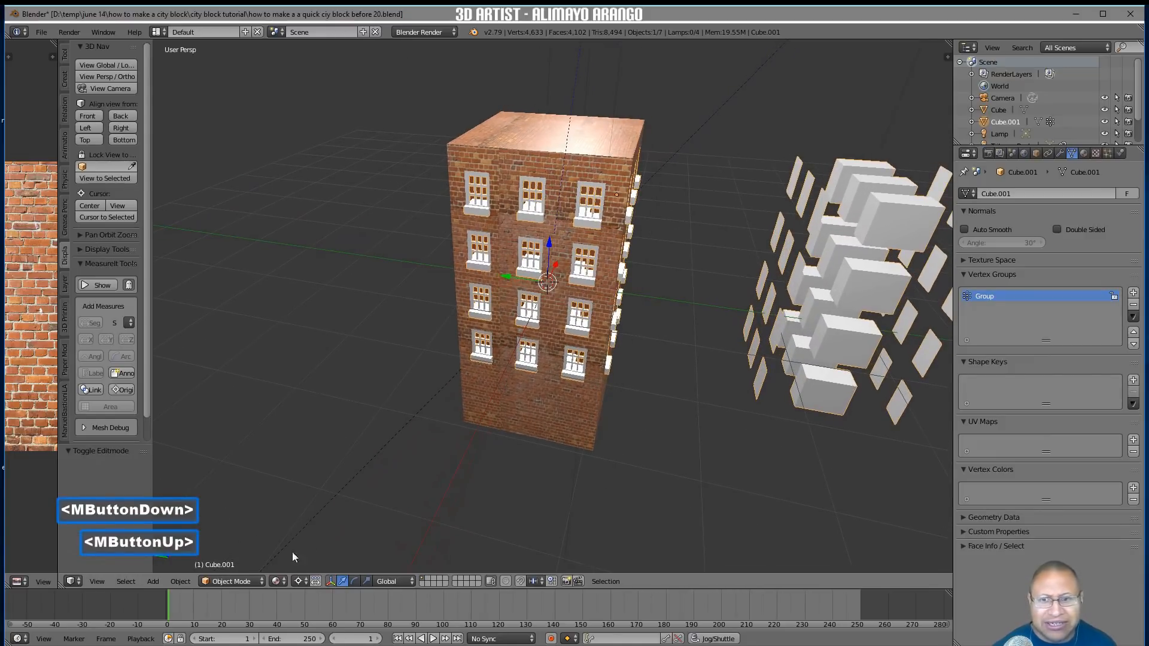
Separate all the helper blocks and planes beside the building from the window-detail mesh into their own object
click(818, 379)
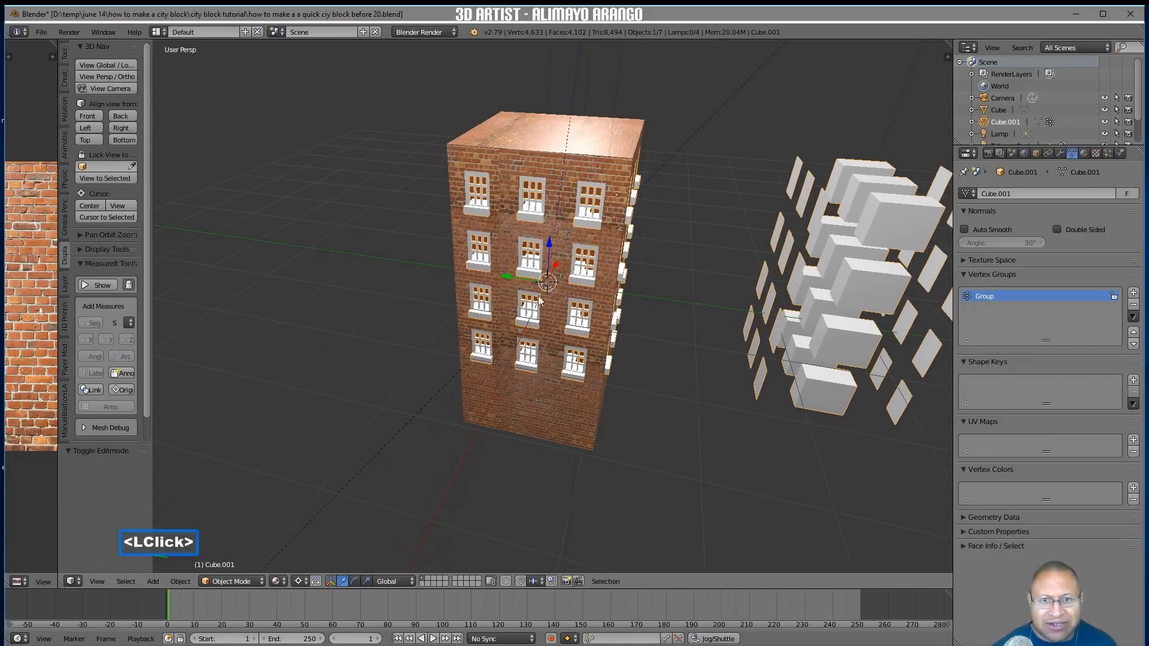
click(249, 584)
click(256, 551)
shift+middle_drag(713, 442, 580, 455)
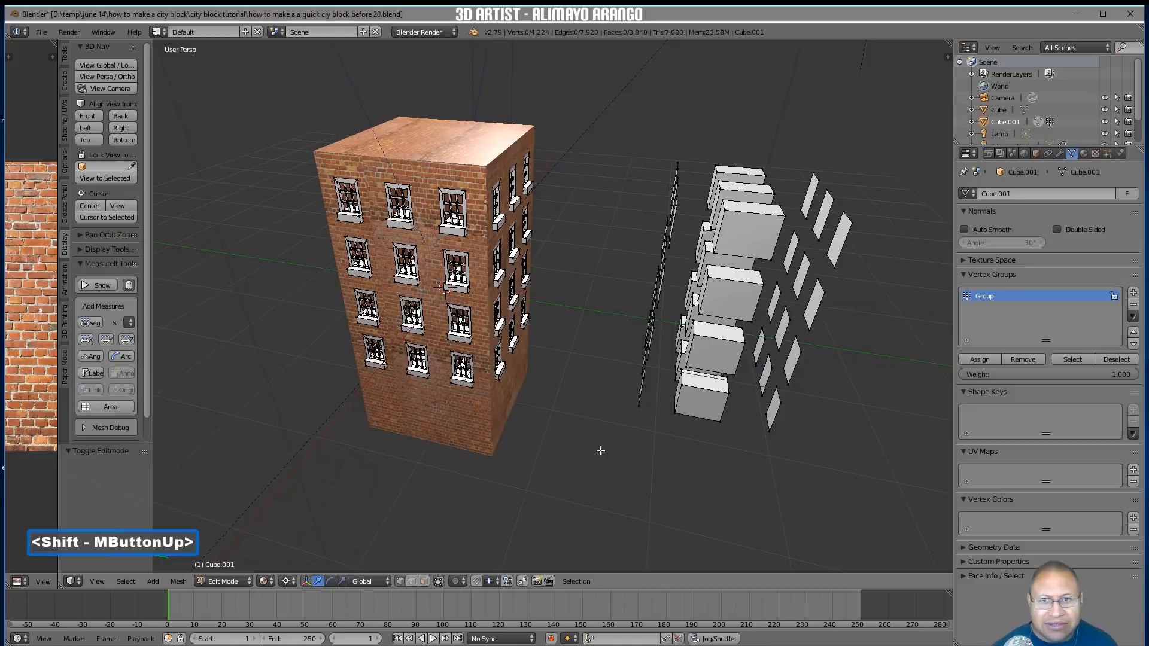
key(b)
drag(635, 97, 866, 478)
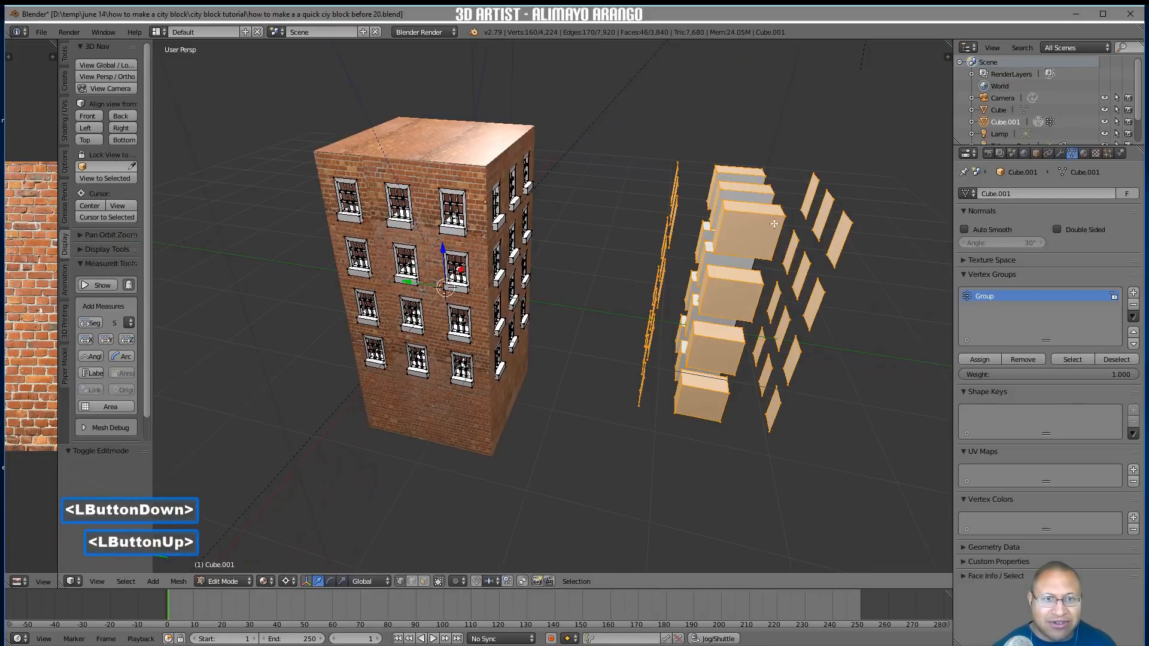
key(ctrl+l)
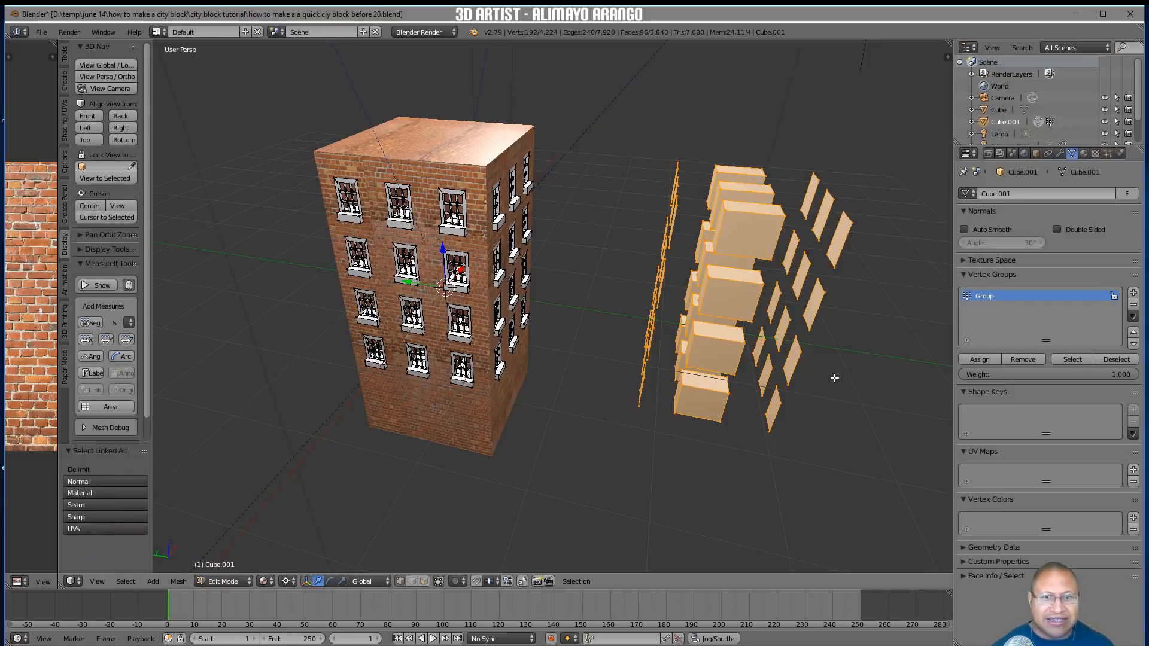
key(p)
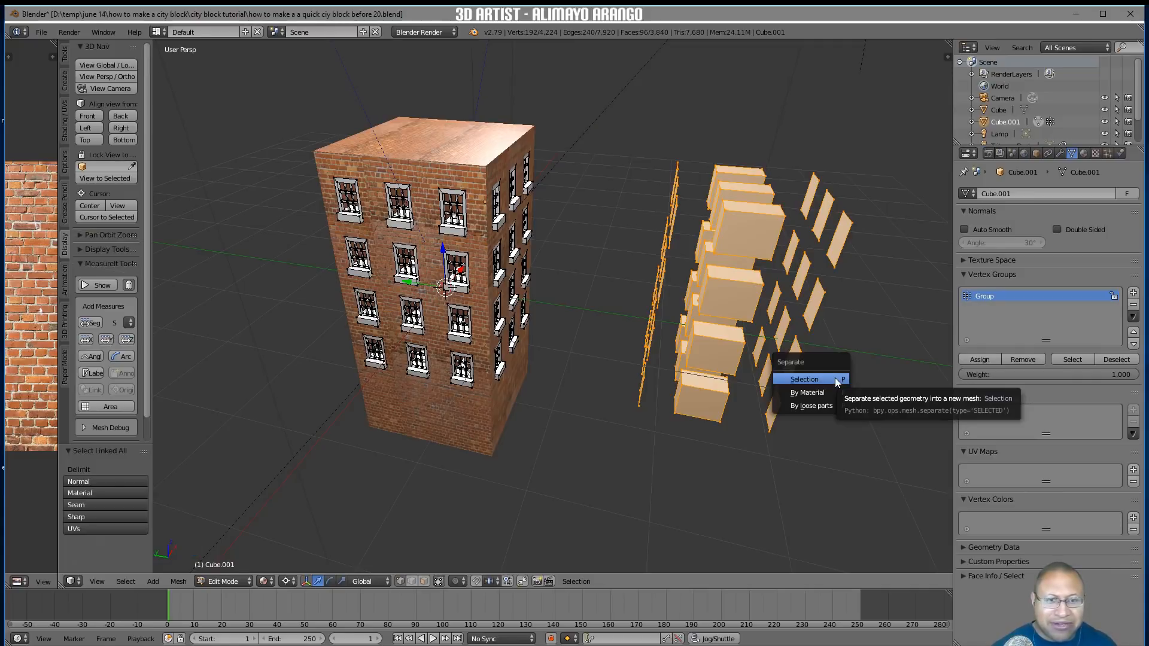
click(835, 379)
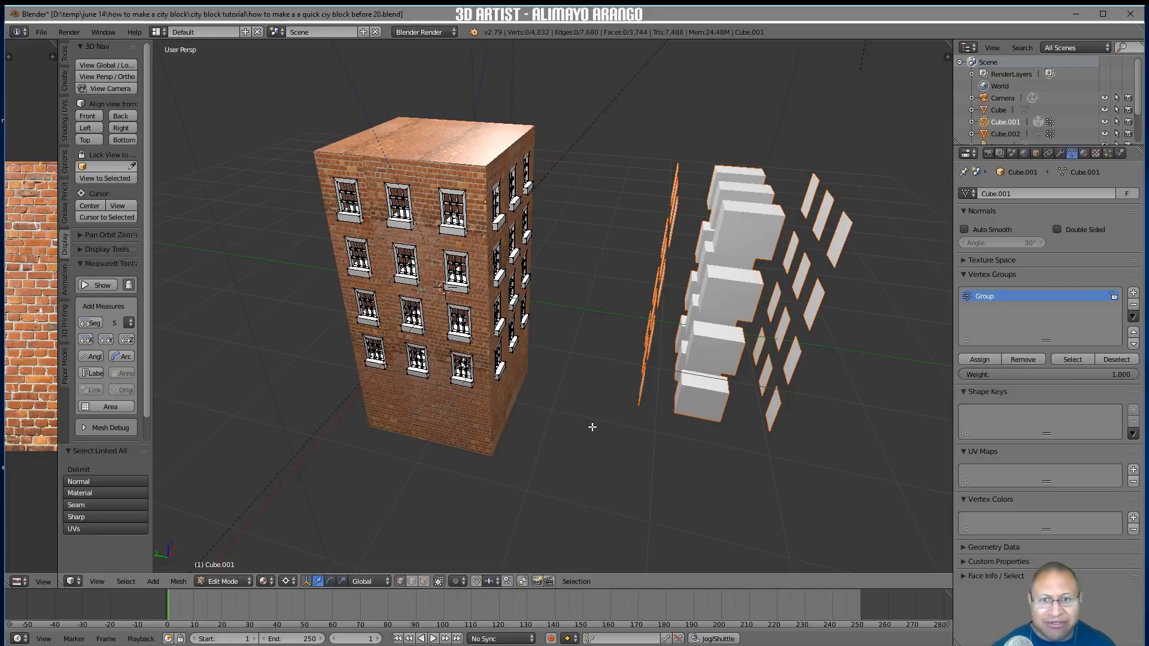
Return to Object Mode, set the pivot point to Median Point and clear the selection
click(242, 581)
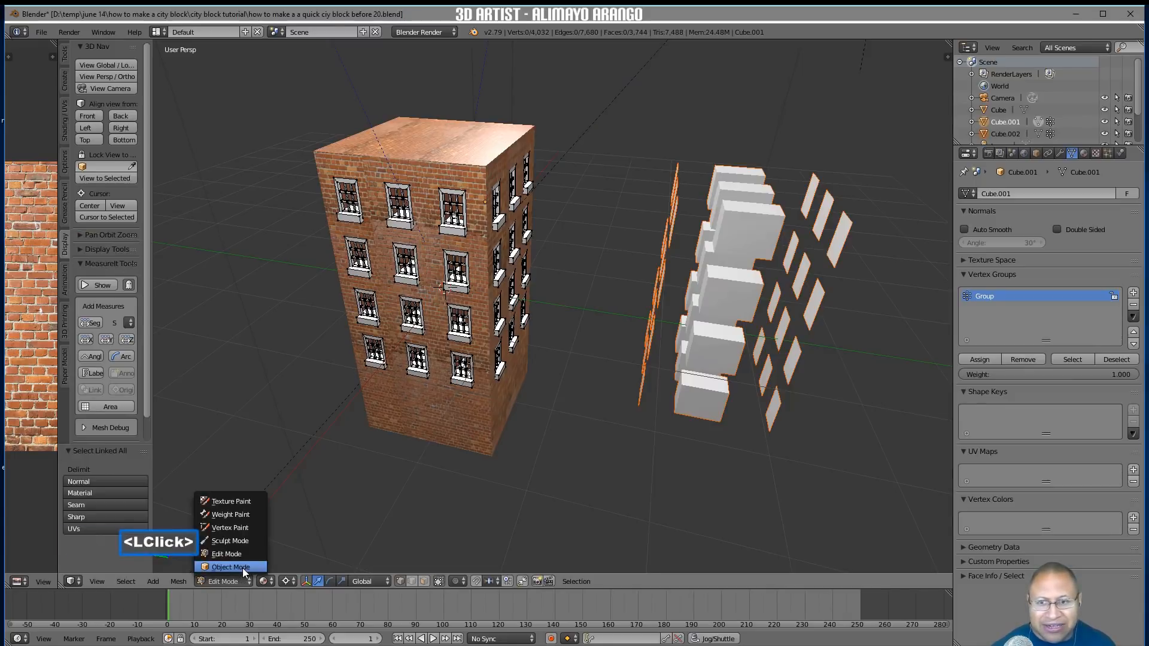
click(243, 568)
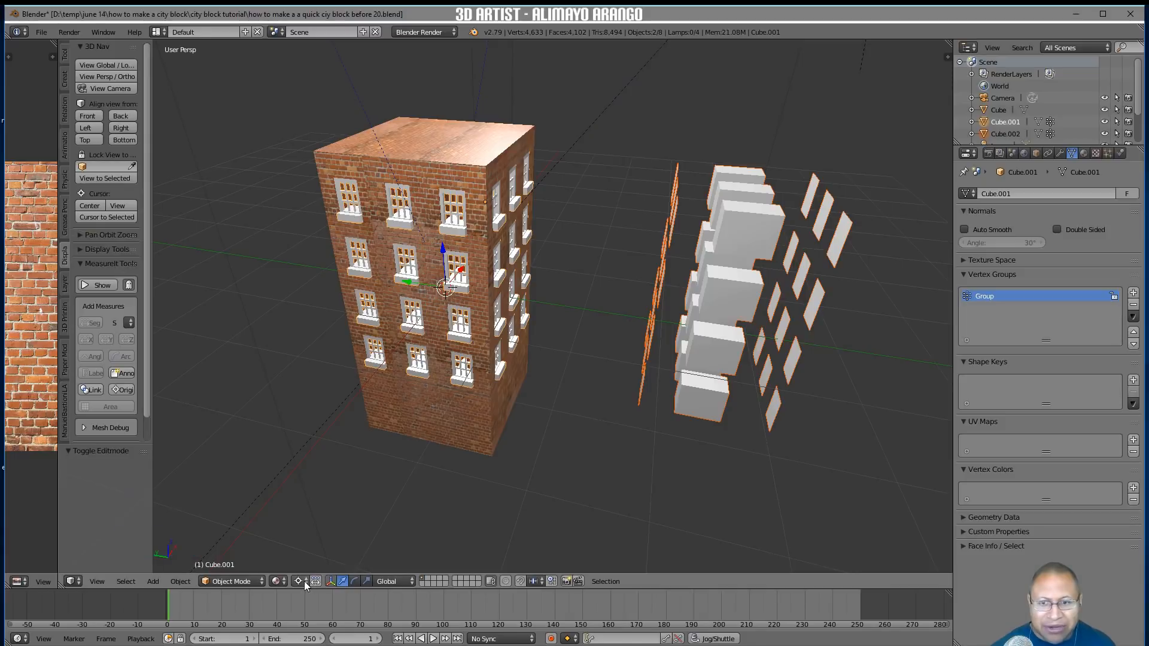
click(304, 581)
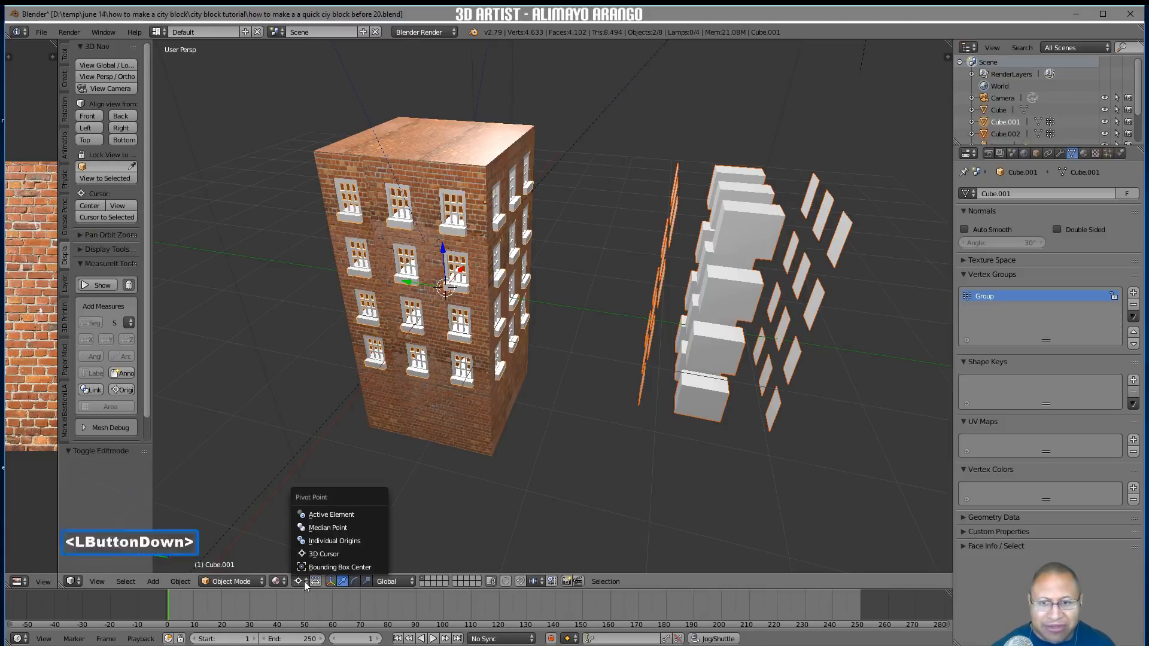
click(368, 527)
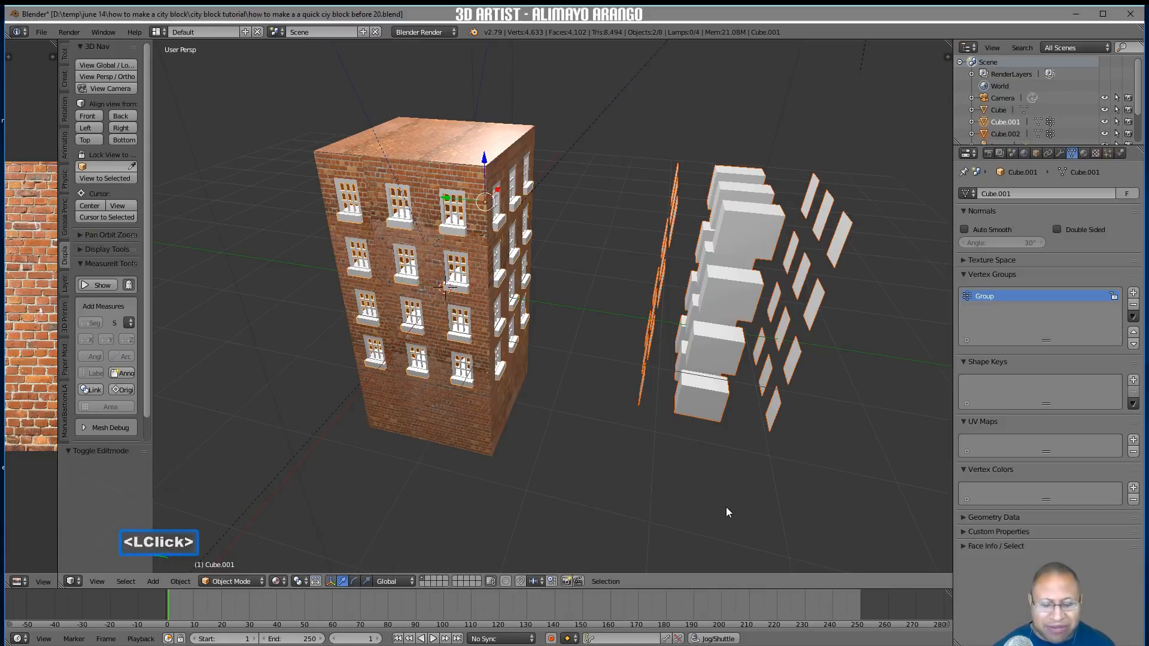
key(a)
middle_drag(728, 513, 730, 487)
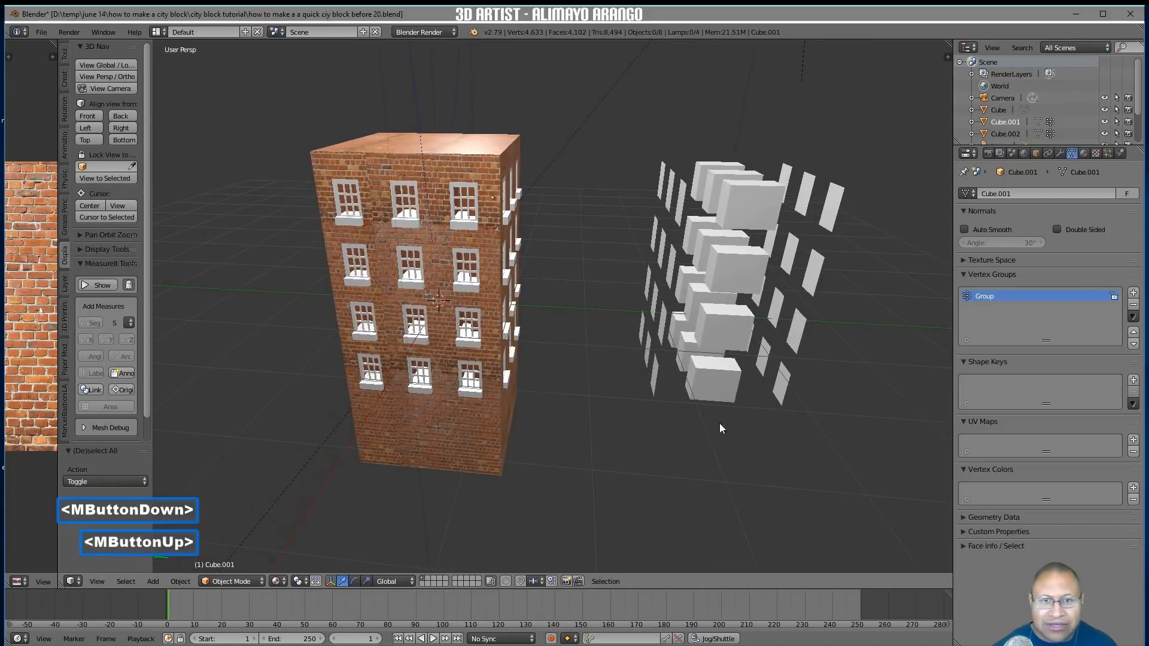
In the helper object's Edit Mode, separate the lowest block nearest the viewer into its own object
click(716, 387)
click(248, 583)
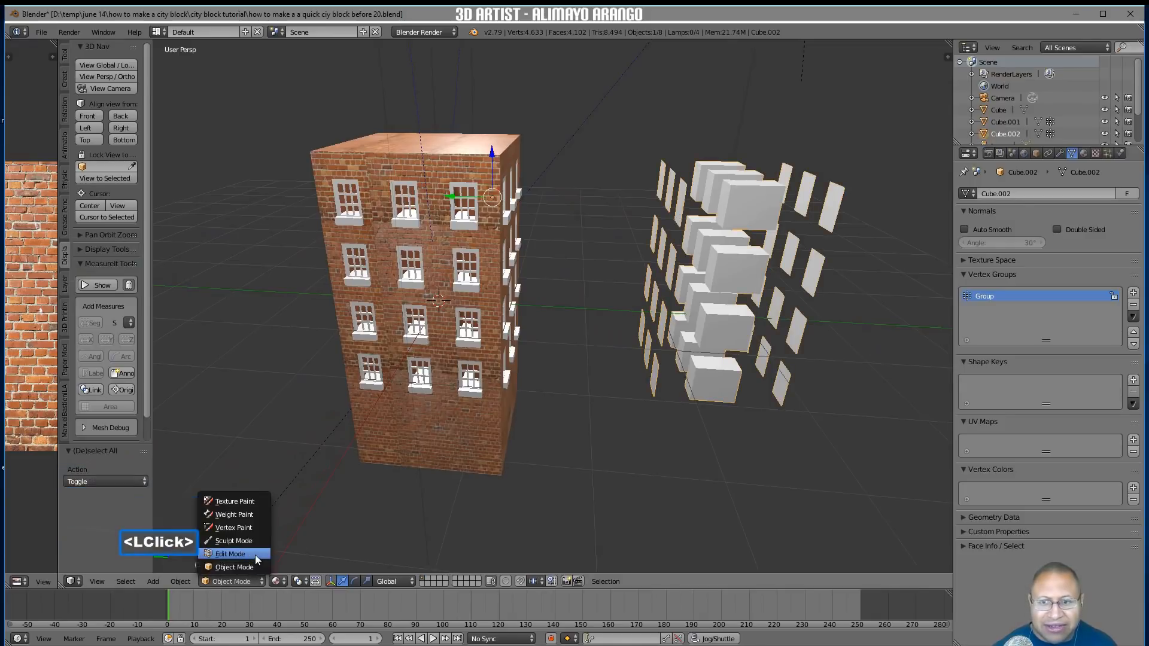
click(234, 556)
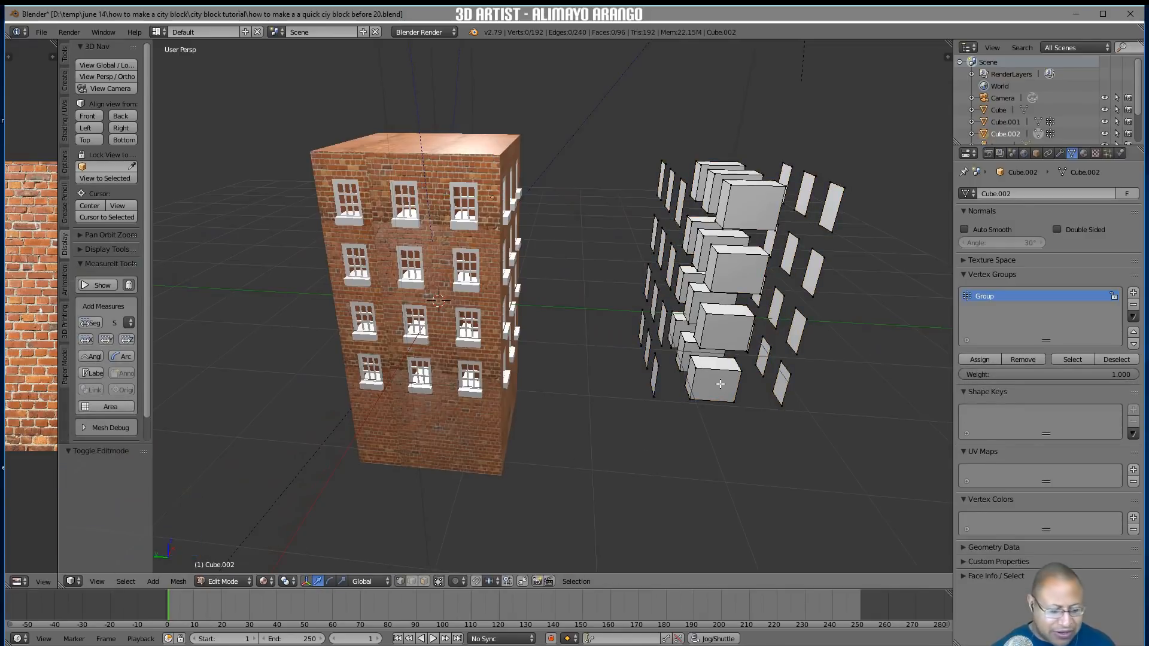
key(l)
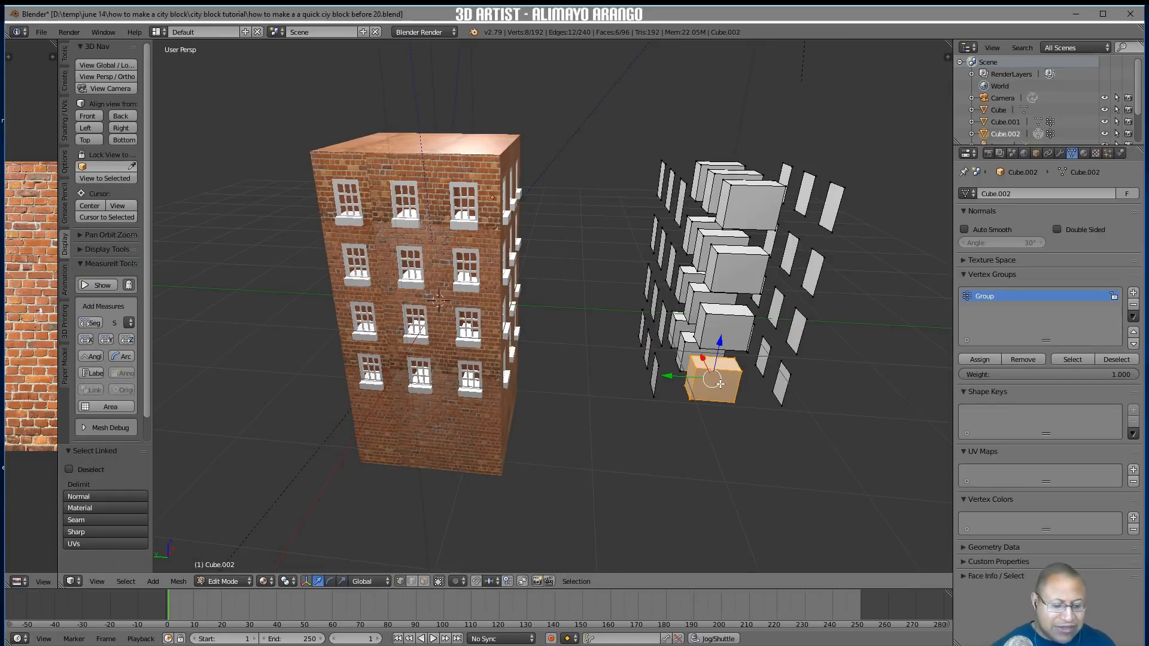
key(p)
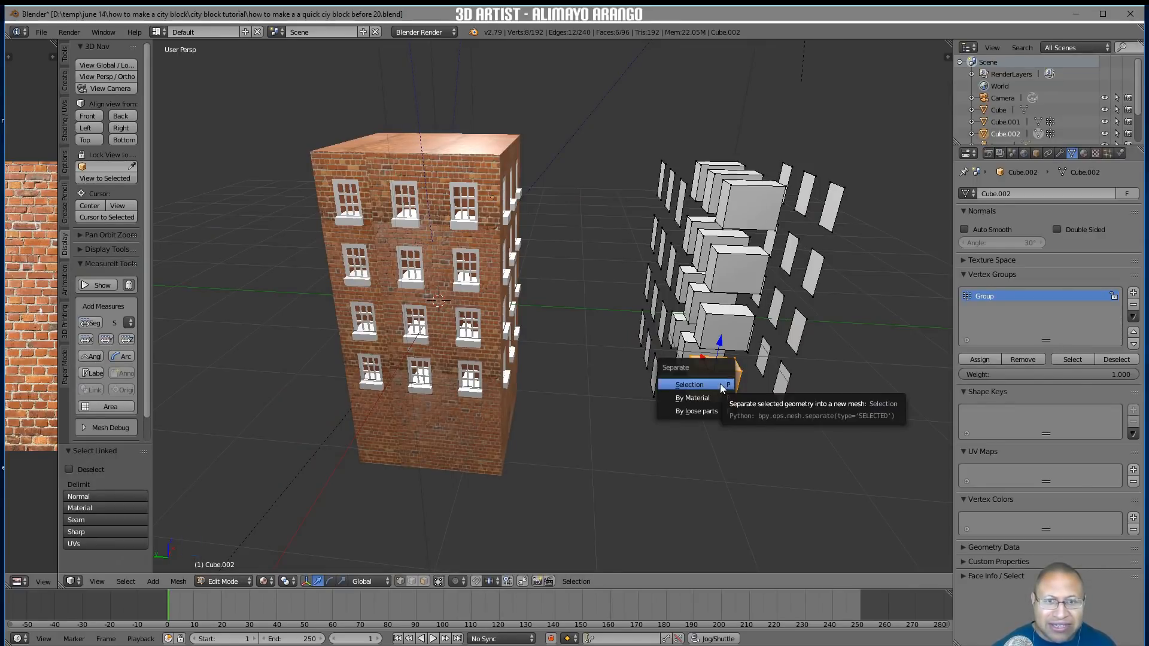
click(721, 386)
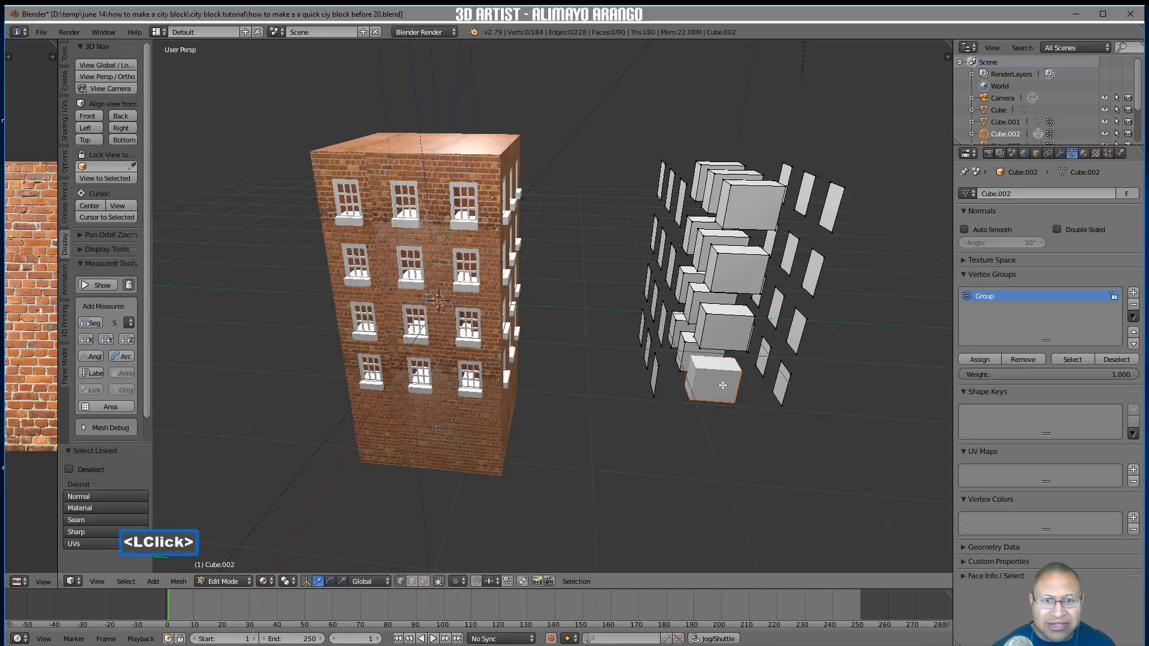
Return to Object Mode and set the separated block's origin to its geometry
click(232, 582)
click(242, 568)
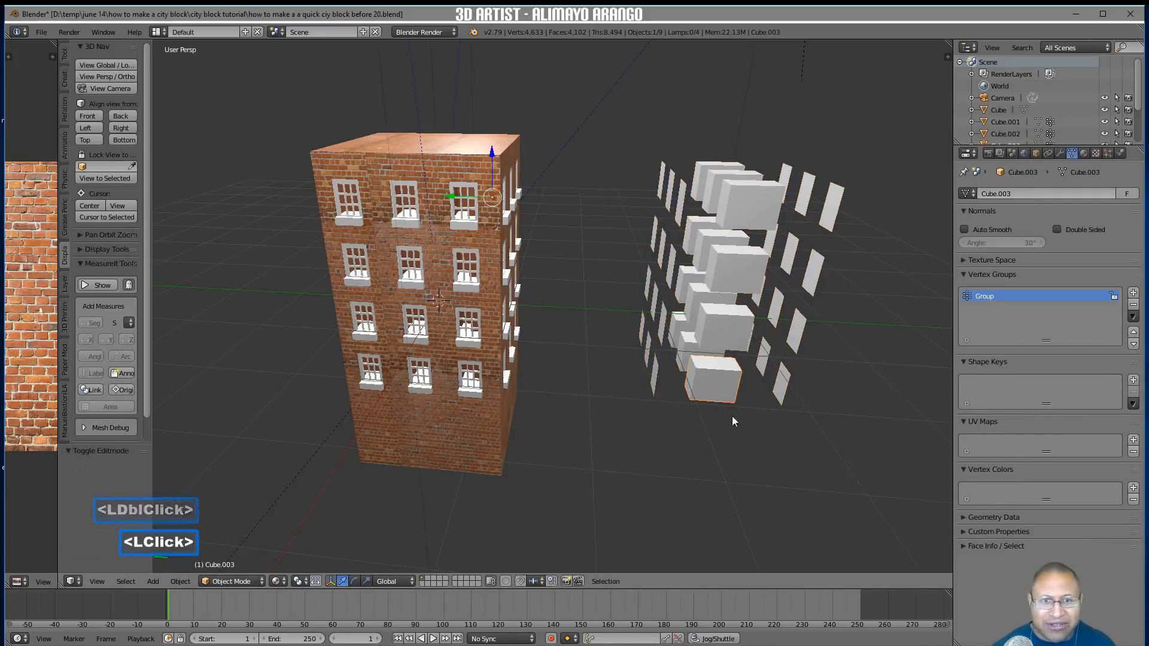
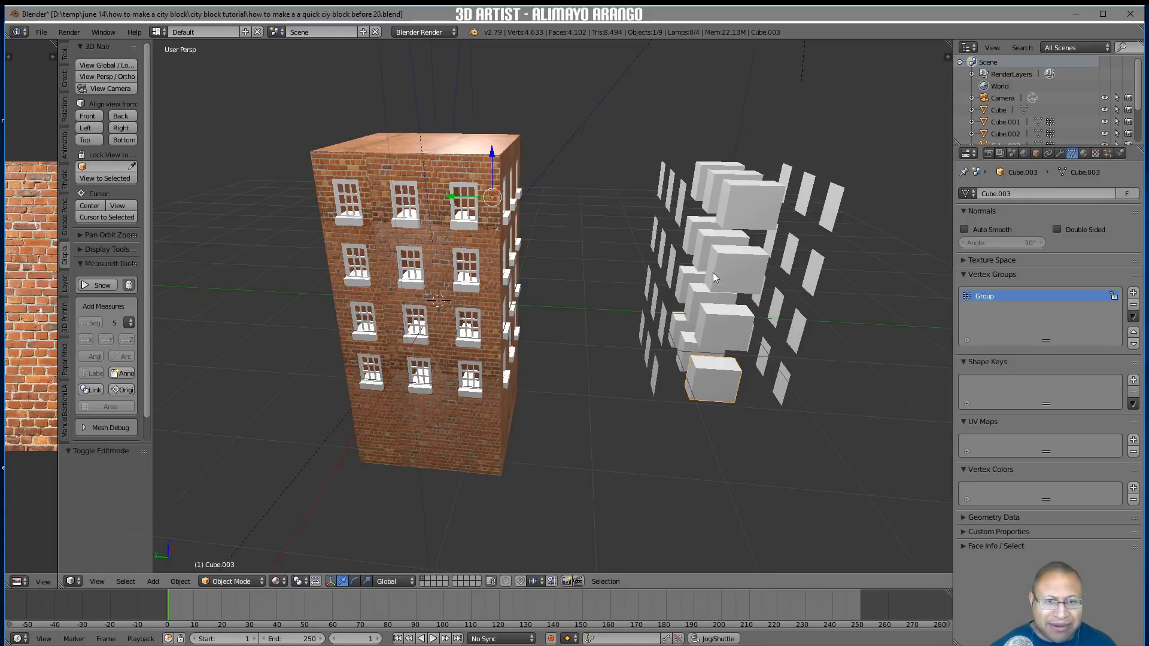
click(182, 582)
mouse_move(224, 526)
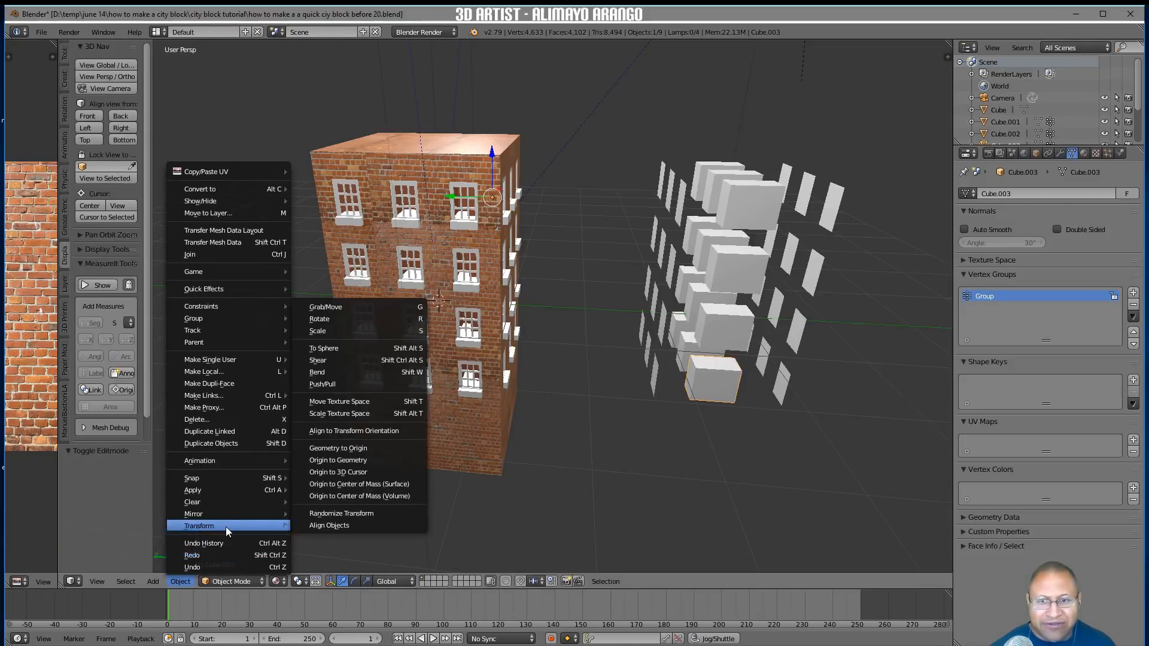
click(385, 461)
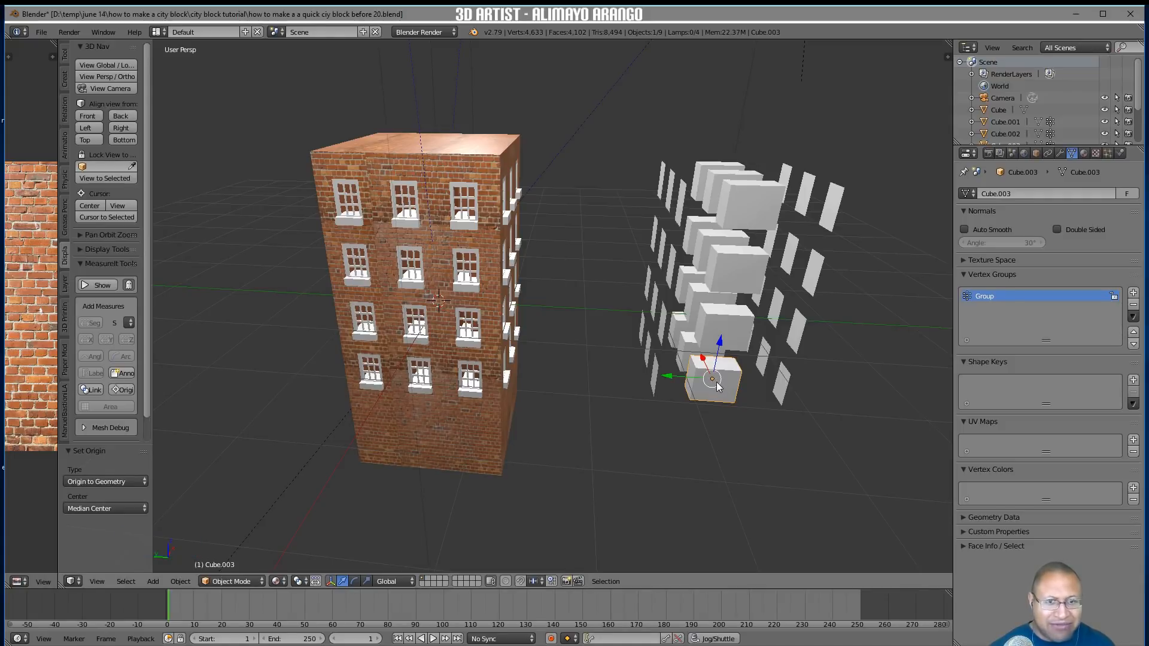
Move the separated block about -1.02 along X and the remaining helper geometry about 3.39 along X, clear of the building
drag(679, 381, 452, 399)
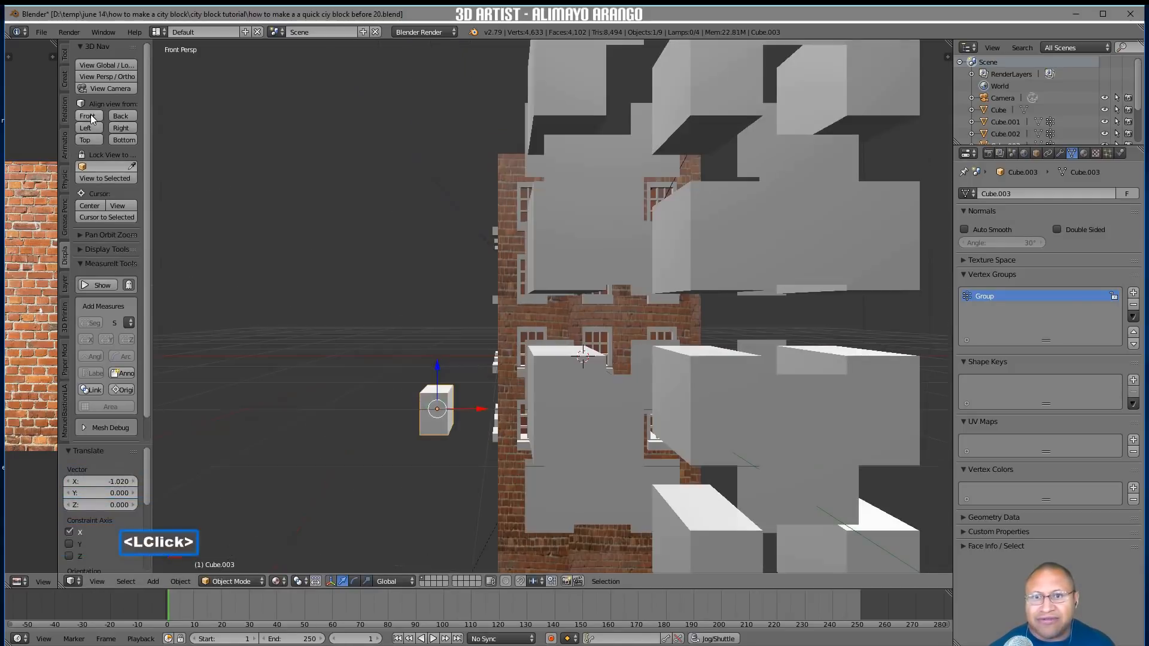
click(88, 115)
scroll(571, 392, down, 5)
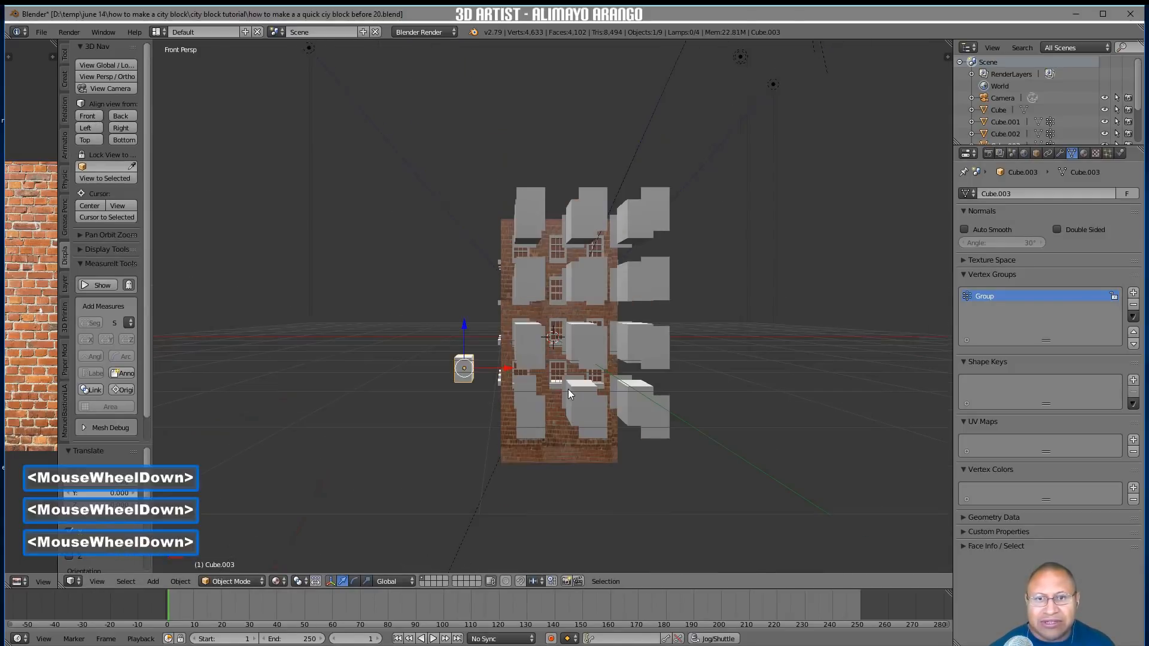
click(527, 347)
drag(554, 248, 749, 279)
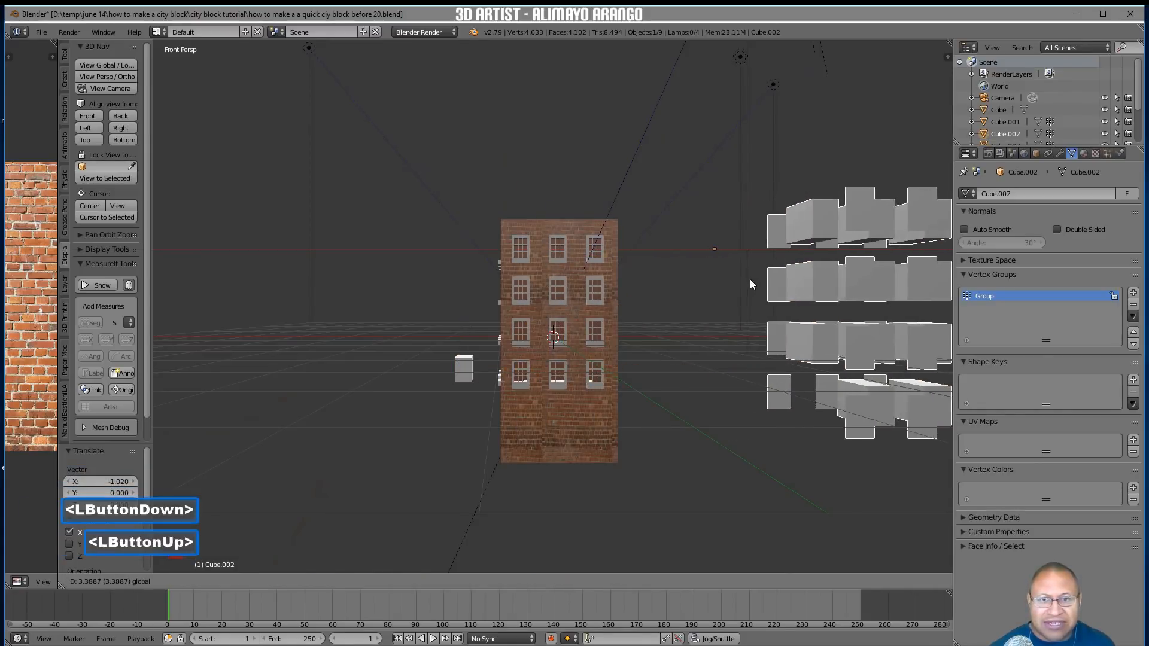
Move the separated block back in front of the building and lower it beneath the middle window column in front orthographic view
click(460, 376)
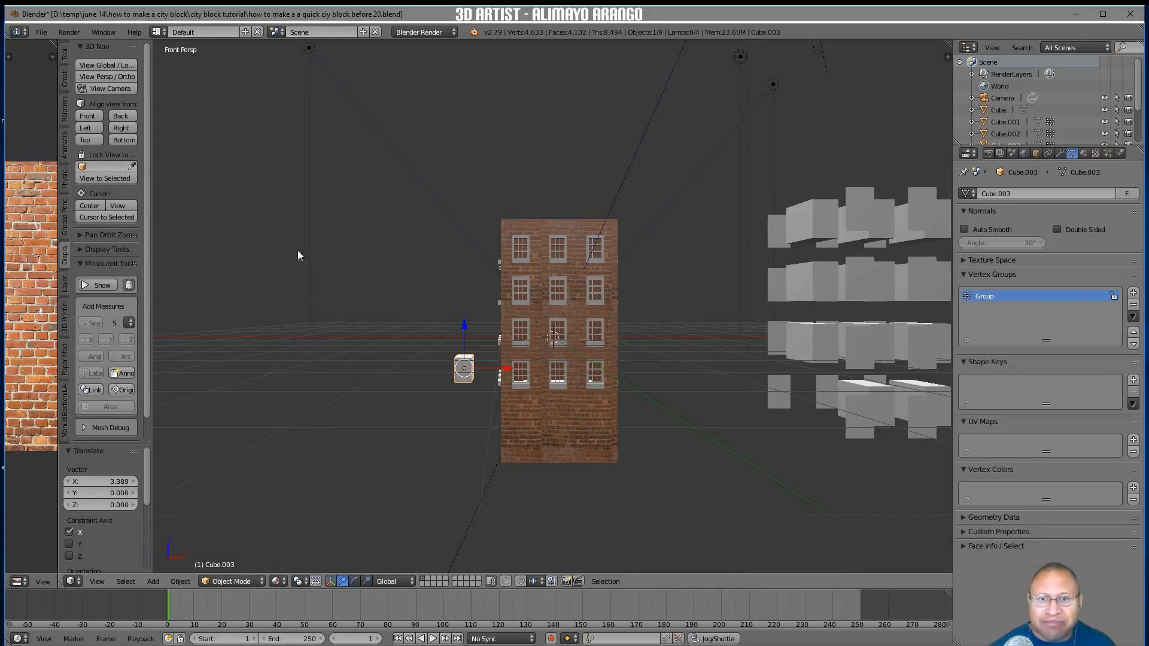
middle_drag(459, 322, 530, 406)
drag(448, 343, 601, 395)
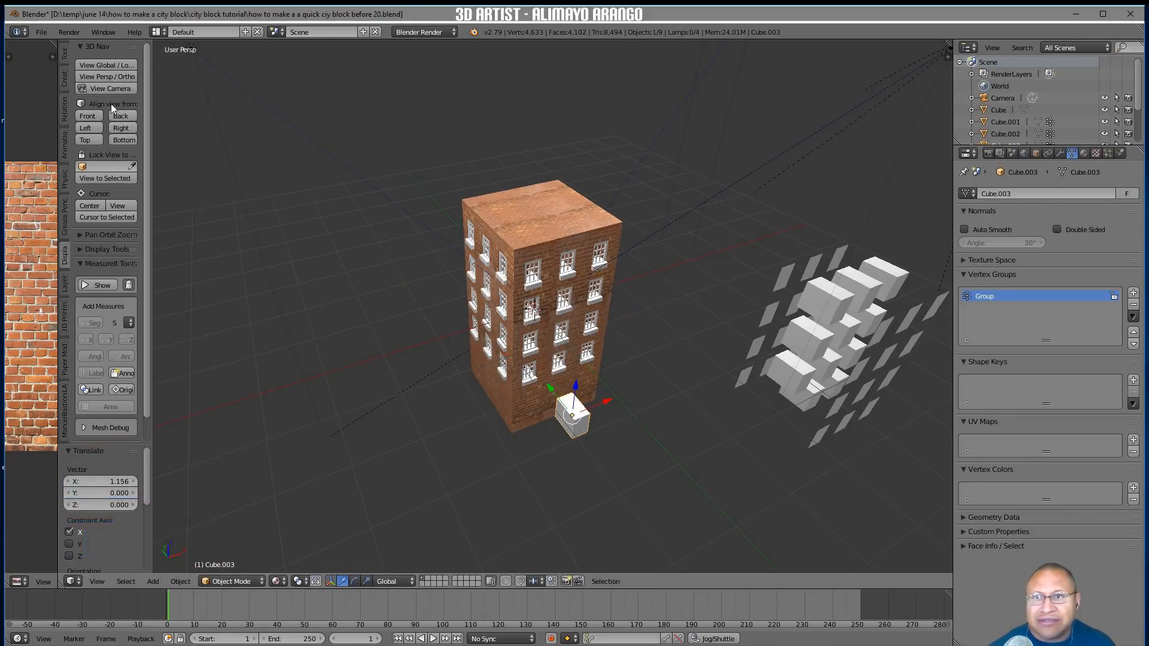
click(96, 117)
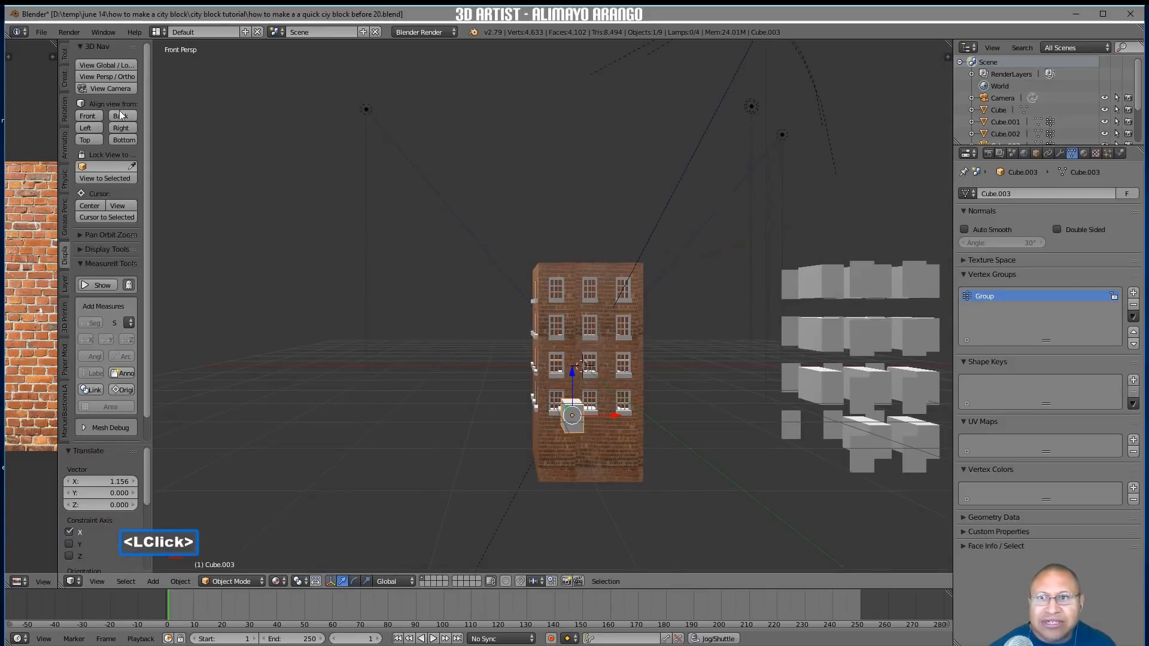
click(125, 78)
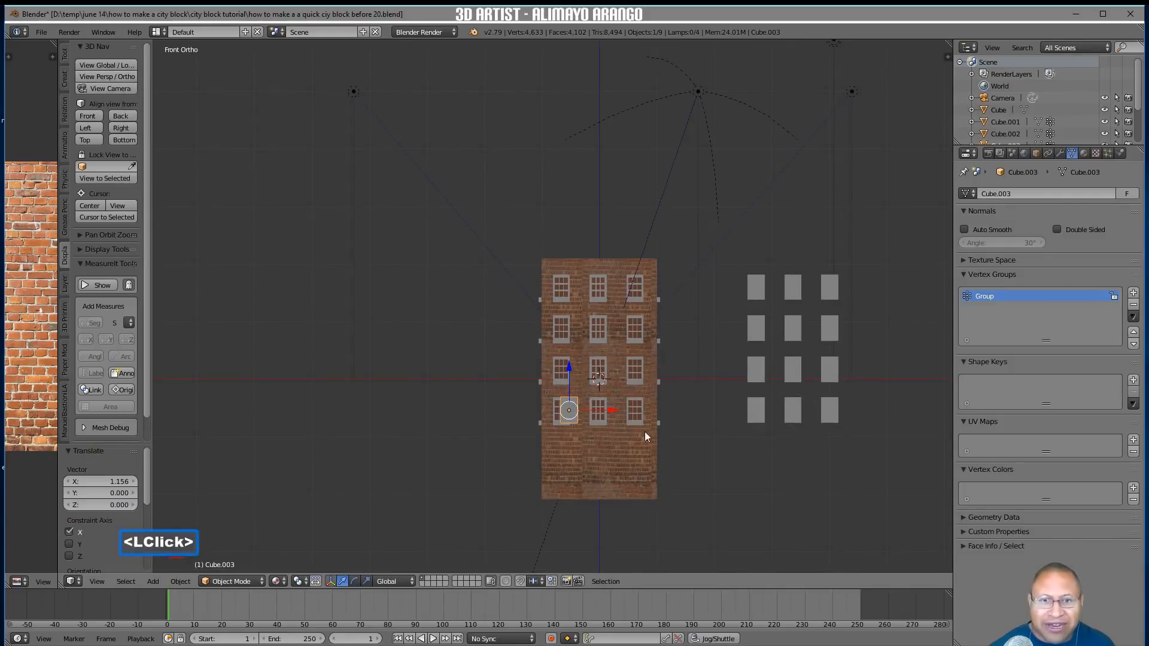
drag(599, 412, 628, 409)
drag(596, 371, 610, 431)
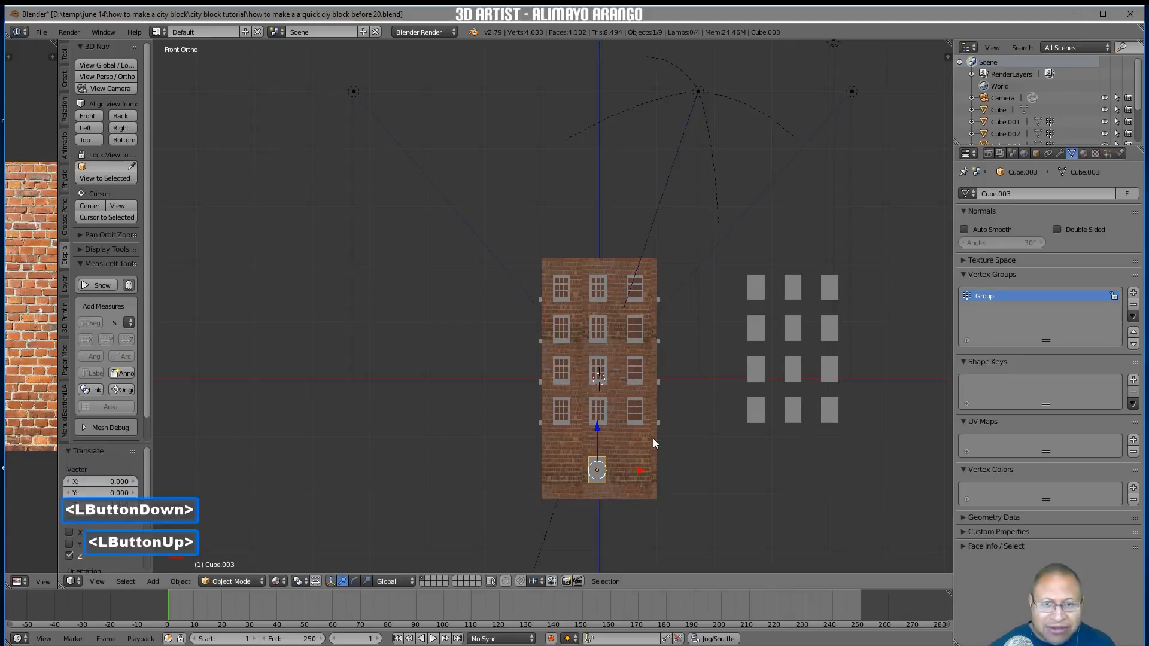
Scale the block up uniformly by about 1.39 and centre it horizontally as a door shape near the building's base
shift+middle_drag(699, 443, 631, 298)
drag(618, 442, 628, 437)
key(s)
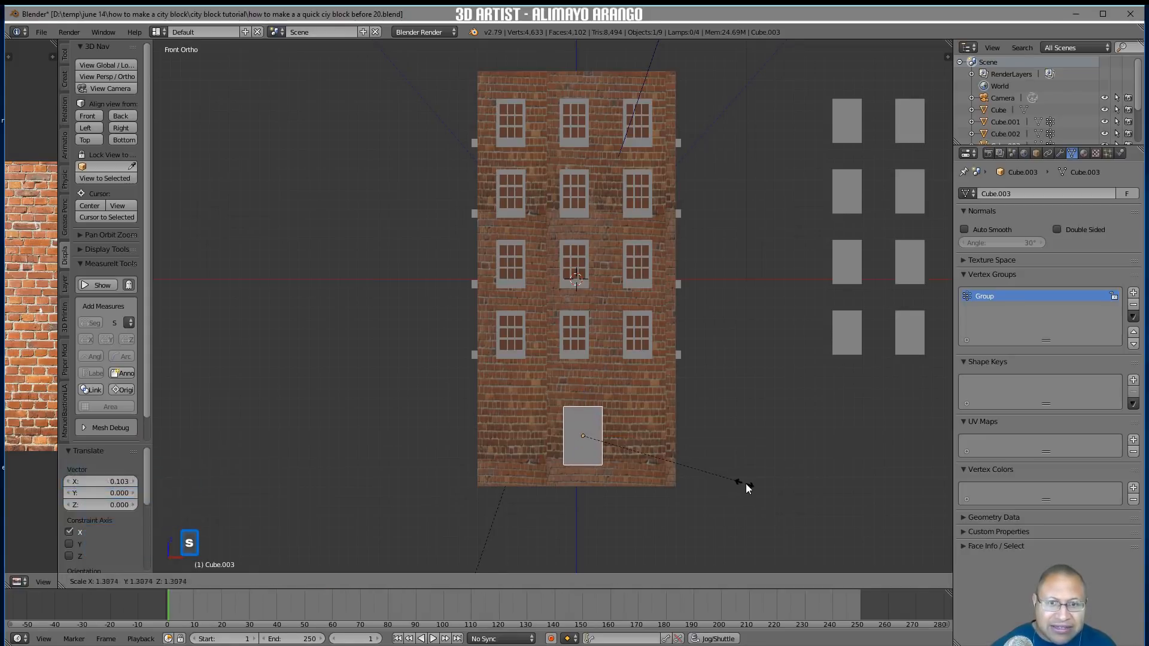
click(745, 483)
drag(624, 437, 617, 441)
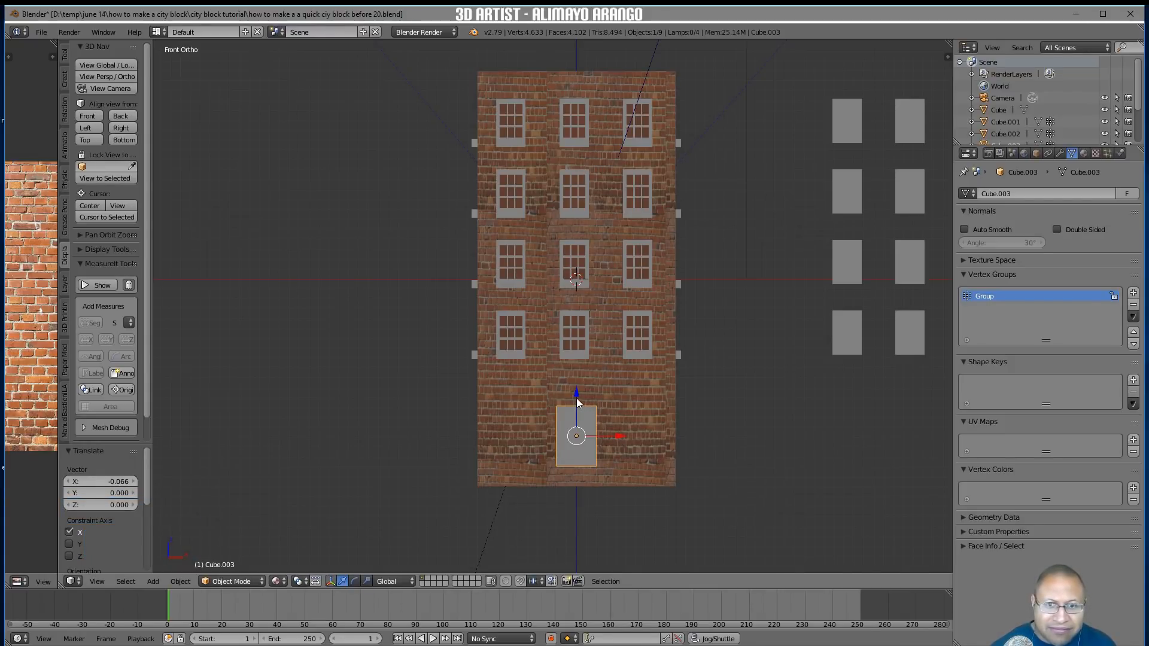
drag(577, 399, 577, 394)
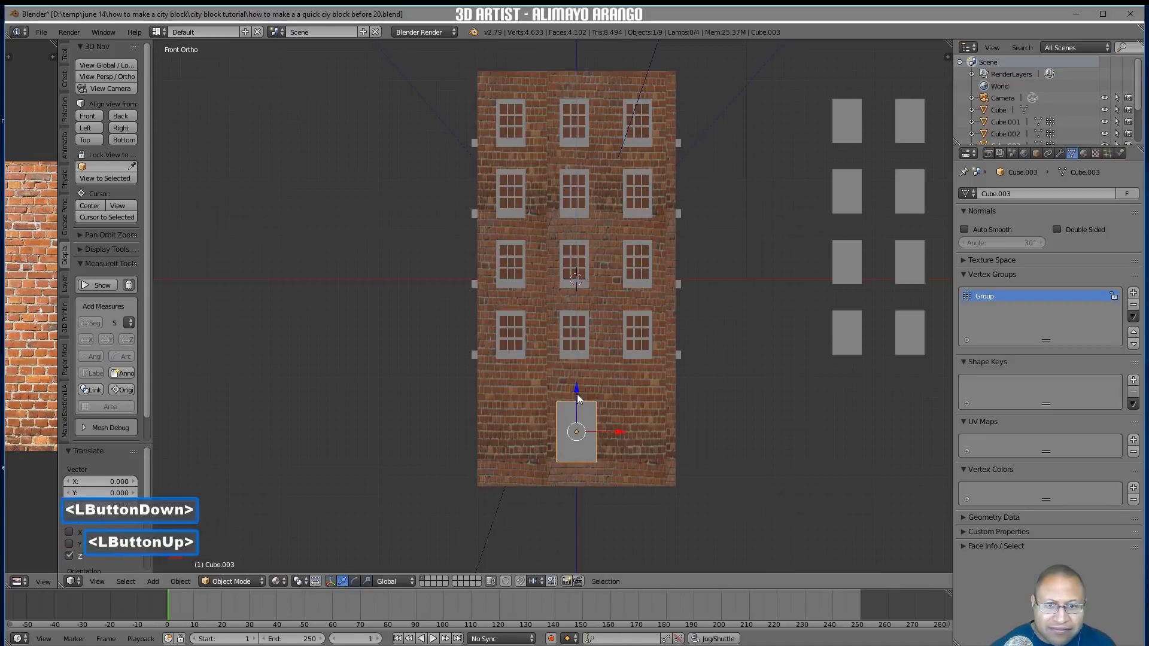
Move the door block about 1.416 along Y so it intersects the building's front wall
middle_drag(541, 407, 648, 471)
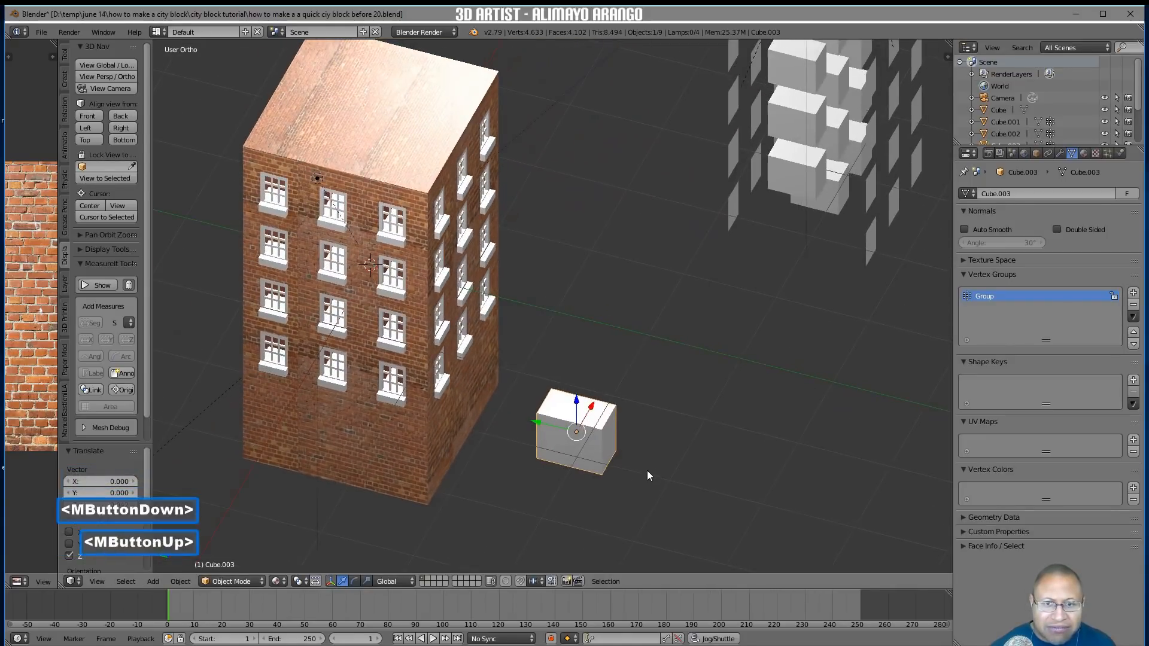
drag(565, 436, 417, 406)
middle_drag(542, 452, 503, 411)
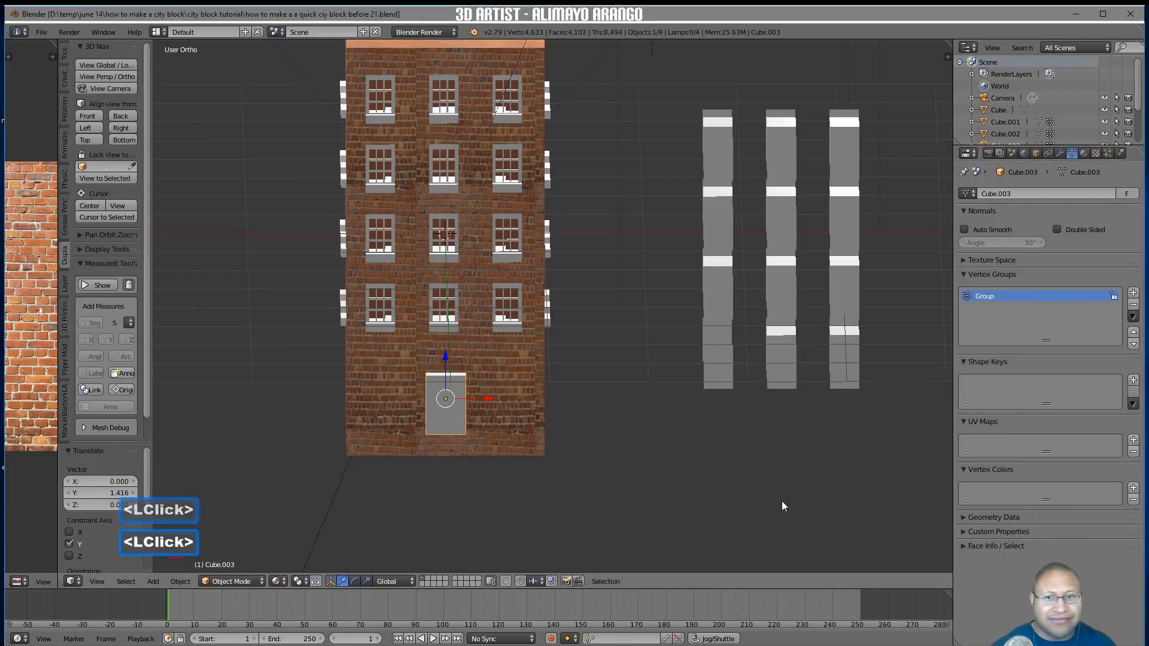
Select the brick building and begin adding a modifier to it
click(529, 415)
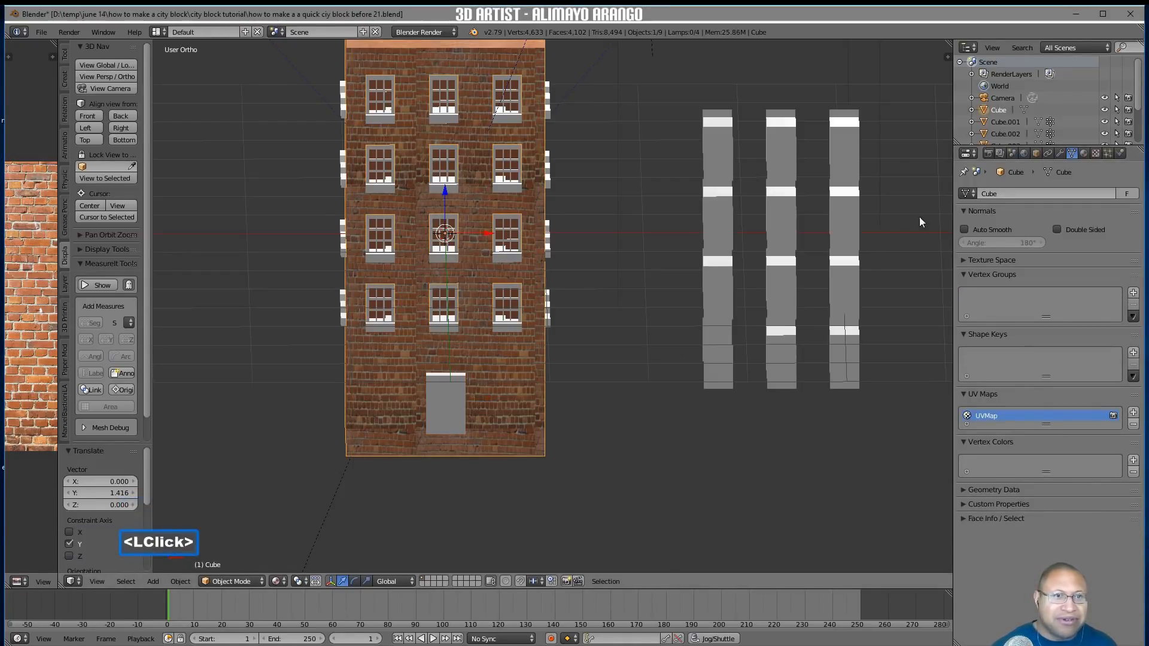
click(1060, 153)
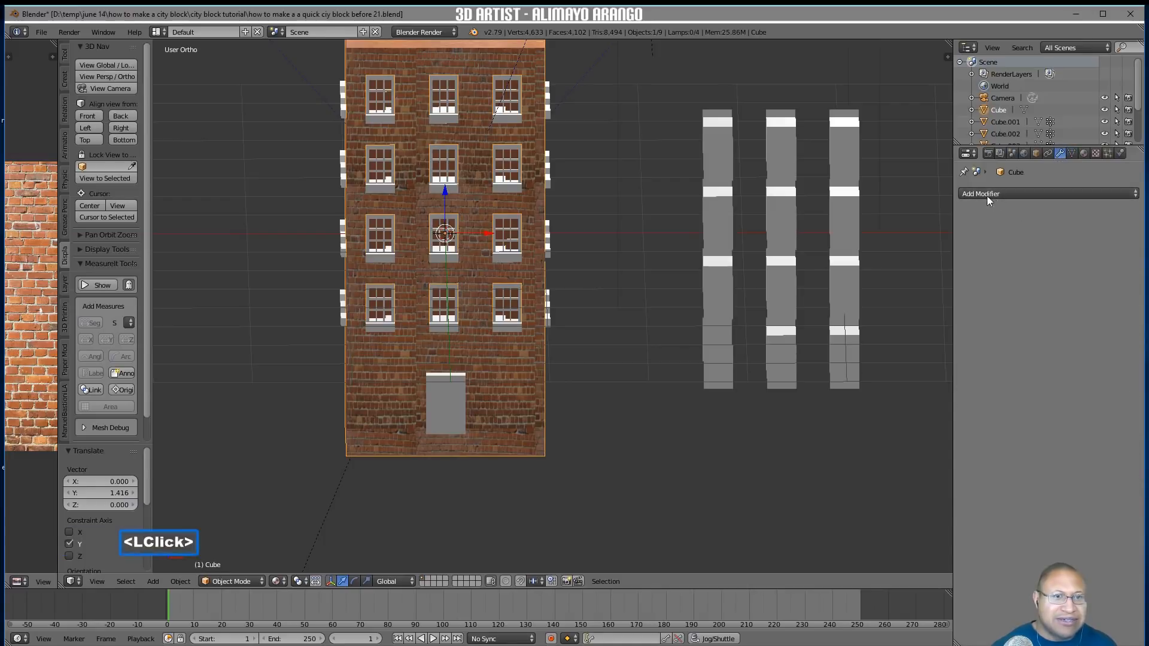
click(1039, 196)
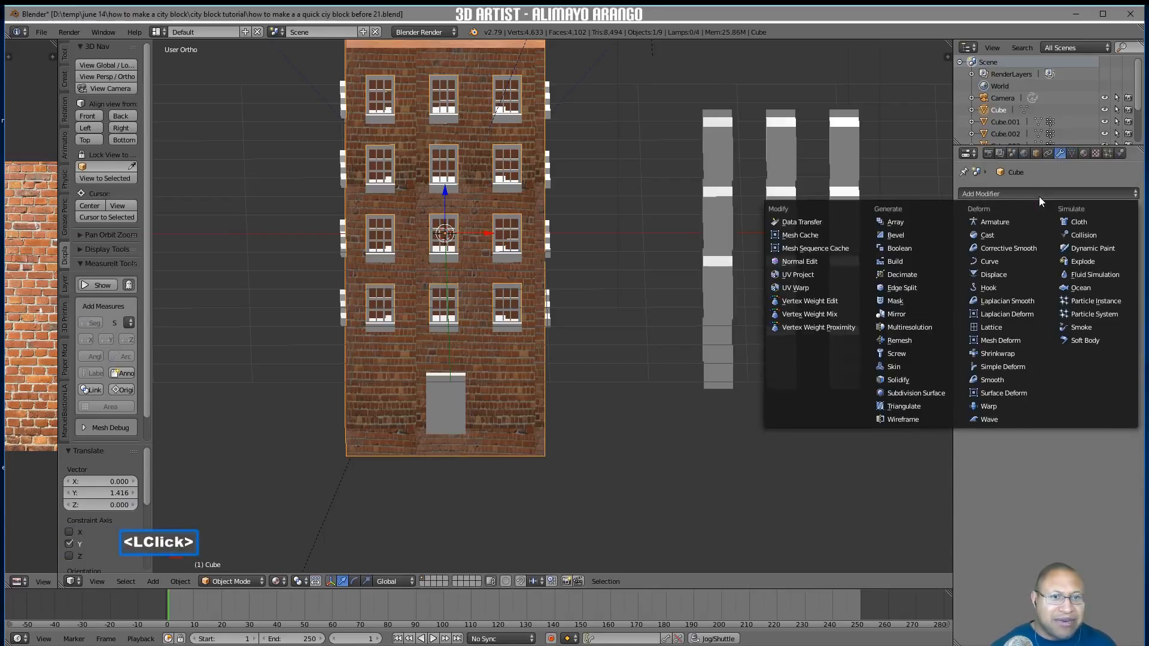
Cut the doorway into the building by applying a Boolean modifier set to Difference with the door block as its object
click(936, 247)
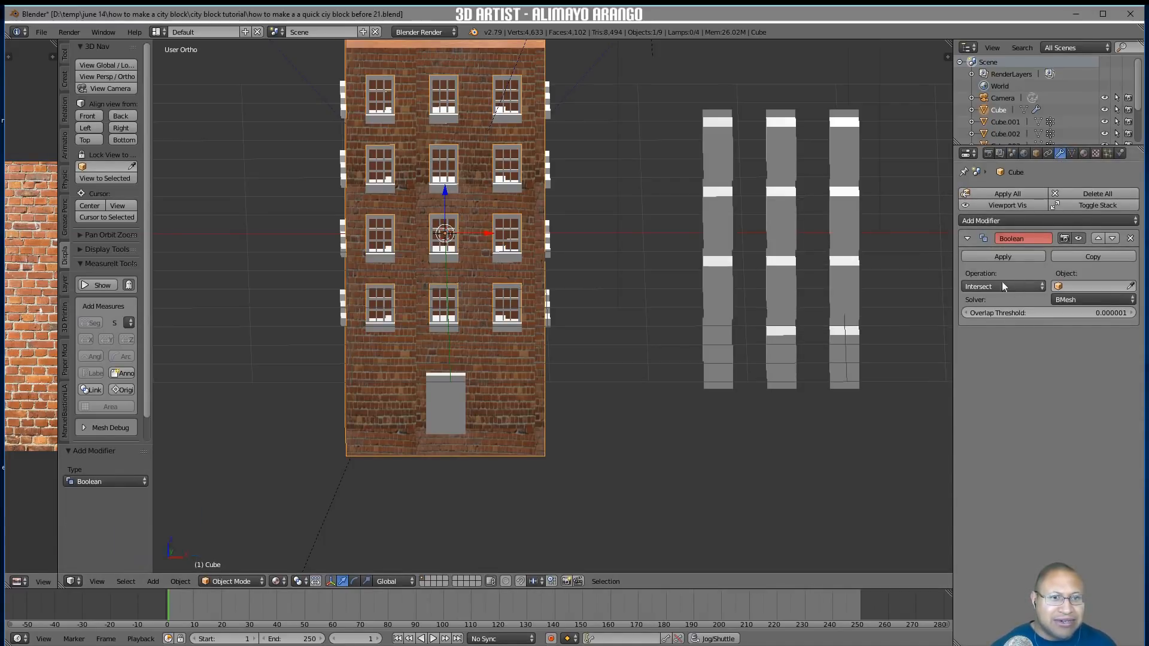
click(1027, 285)
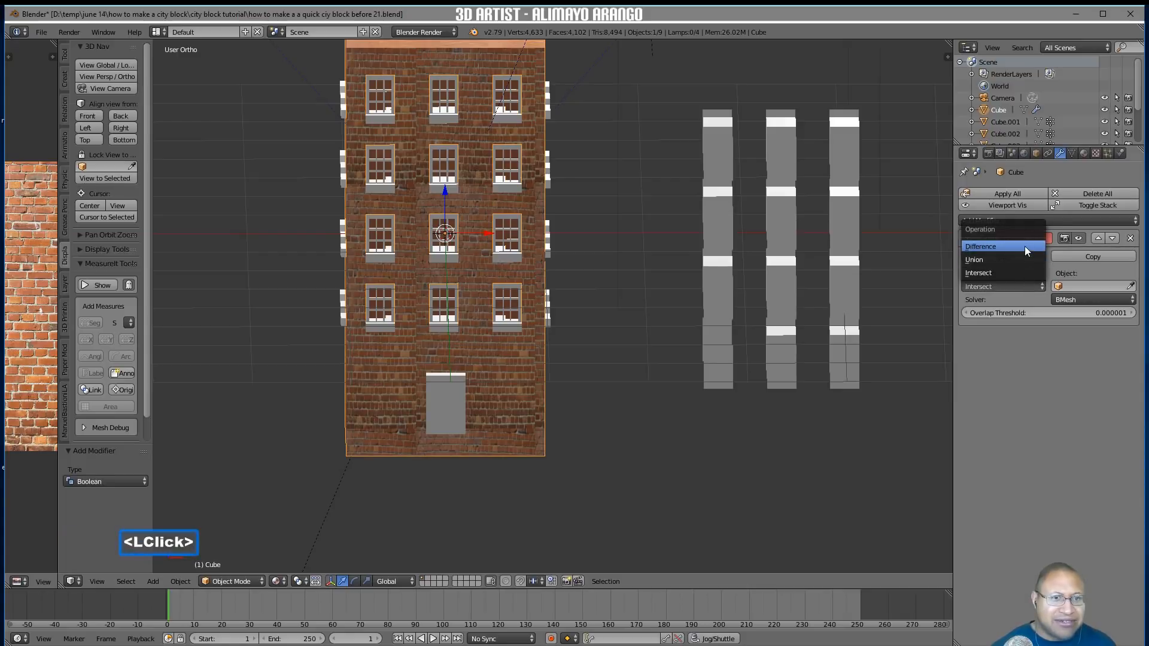
click(1025, 246)
click(1131, 286)
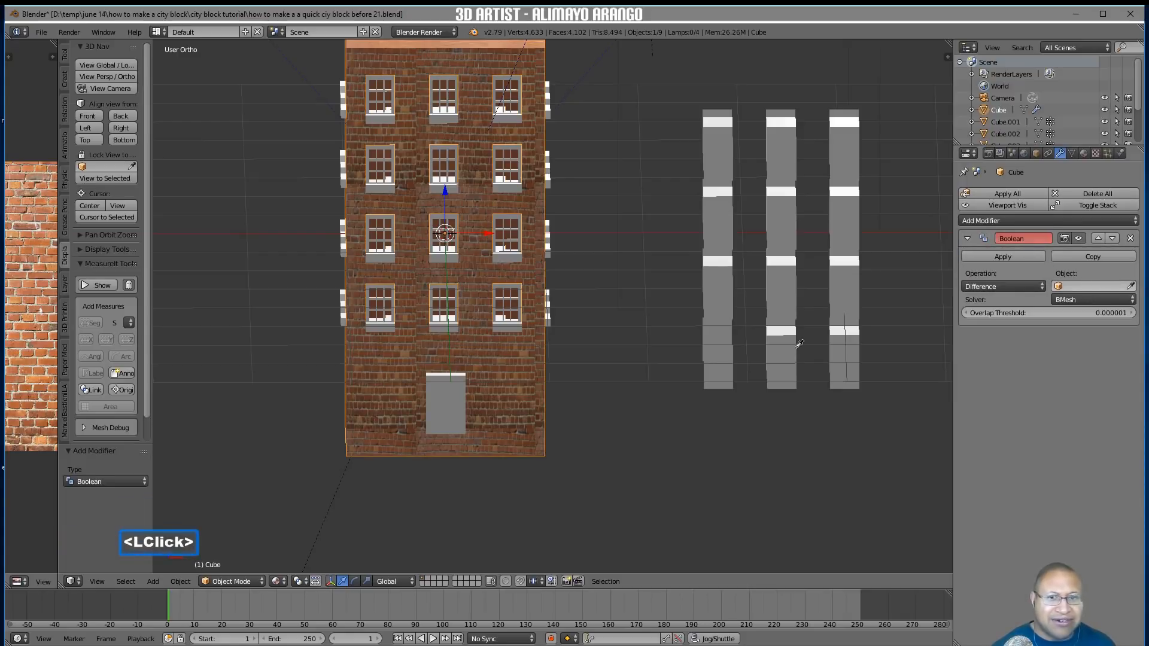
click(458, 411)
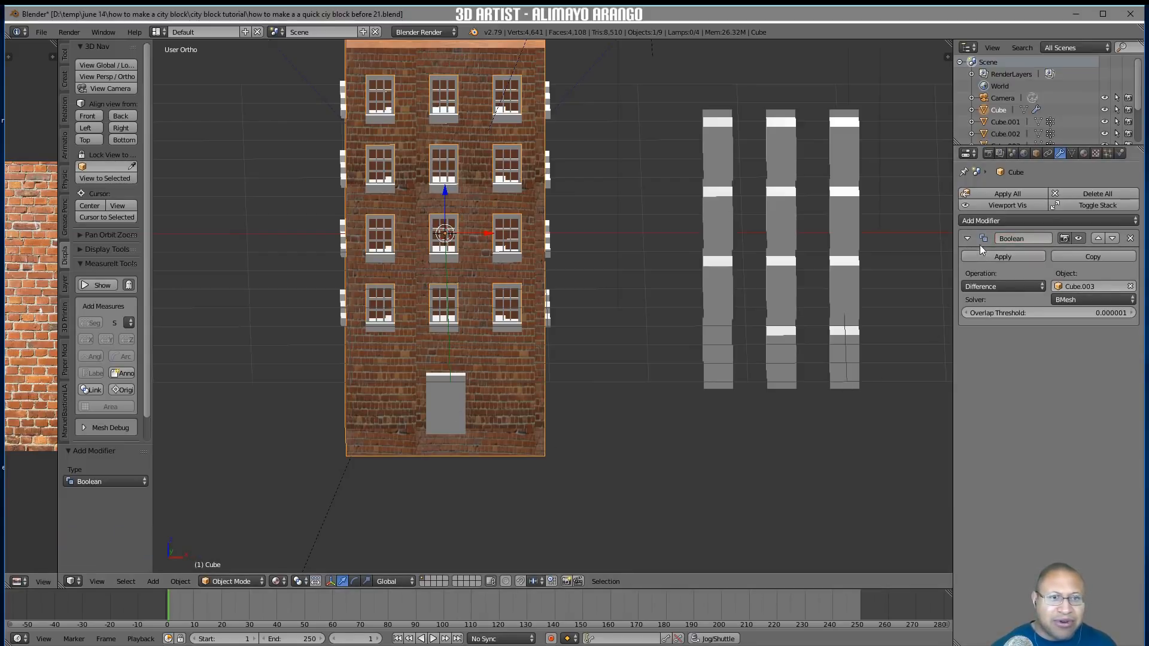
click(1003, 256)
Select the door block and scale all its geometry down along Z in Edit Mode into a thin slab
middle_drag(656, 425, 583, 426)
click(397, 422)
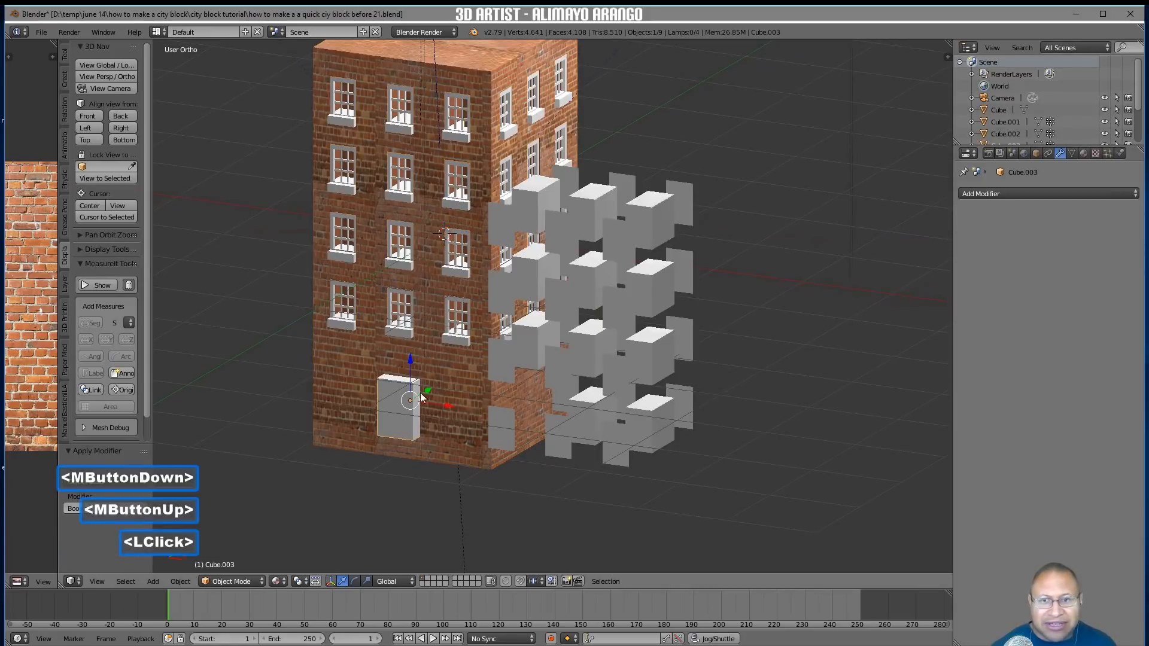
mouse_move(429, 393)
mouse_down()
mouse_move(370, 436)
mouse_move(424, 388)
mouse_up()
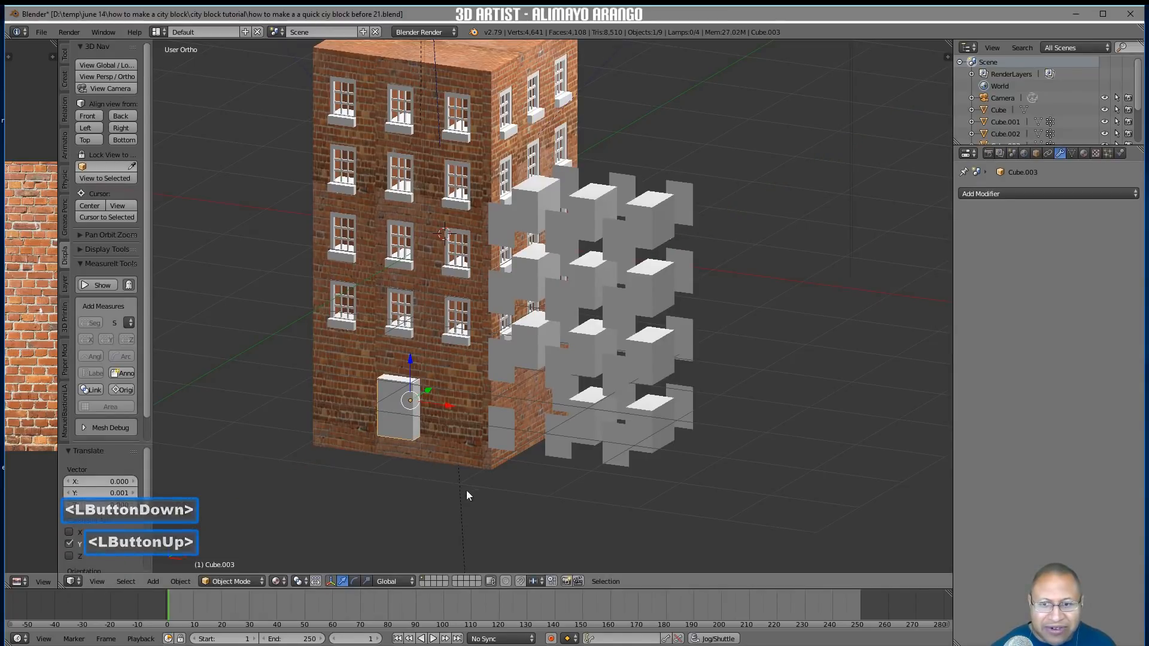
click(252, 576)
click(252, 555)
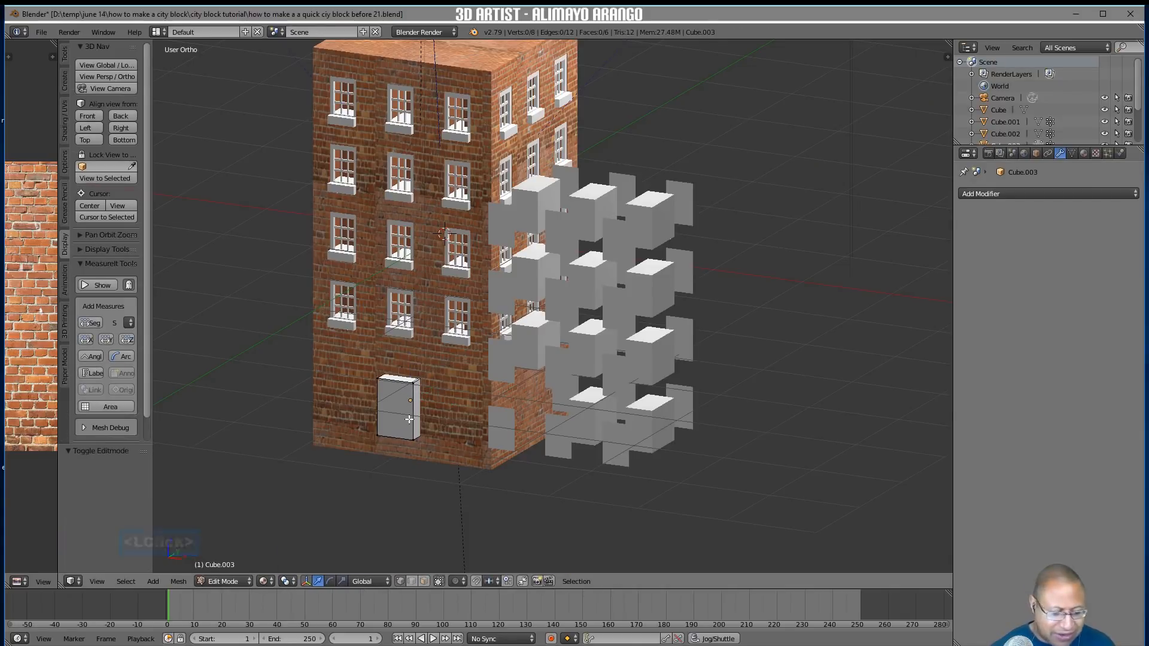
key(l)
key(s)
key(z)
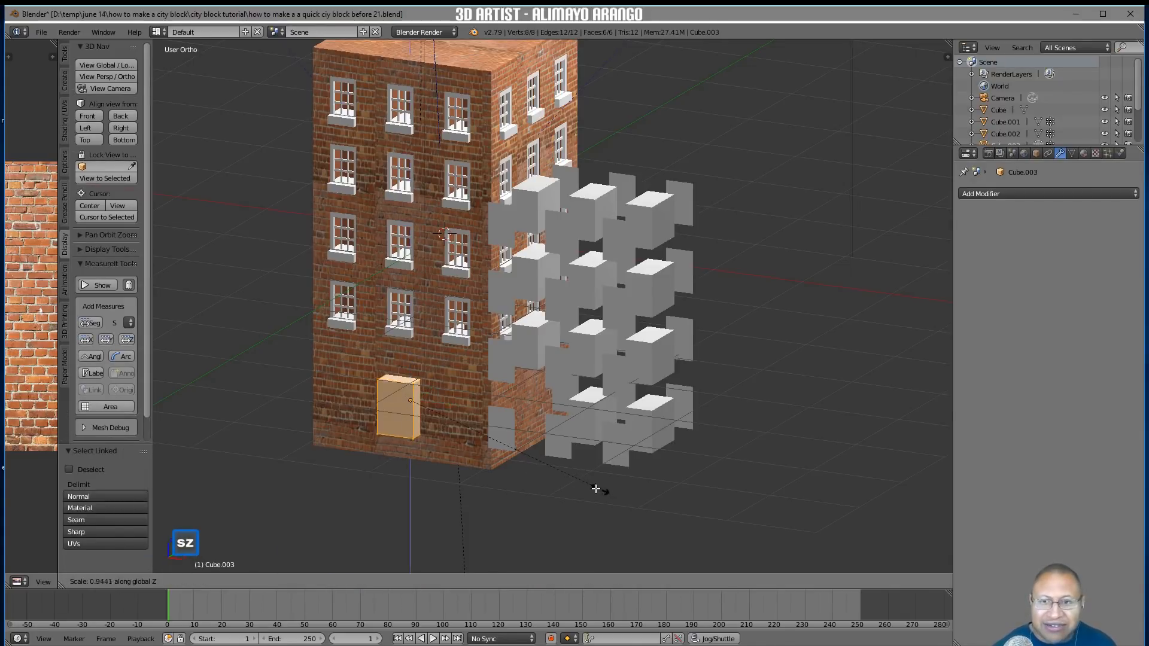
click(435, 412)
Lower the slab about 0.321 along Z to the base of the doorway and return to Object Mode
drag(413, 370, 411, 399)
middle_drag(467, 433, 587, 395)
ctrl+middle_drag(660, 451, 616, 397)
scroll(718, 425, down, 2)
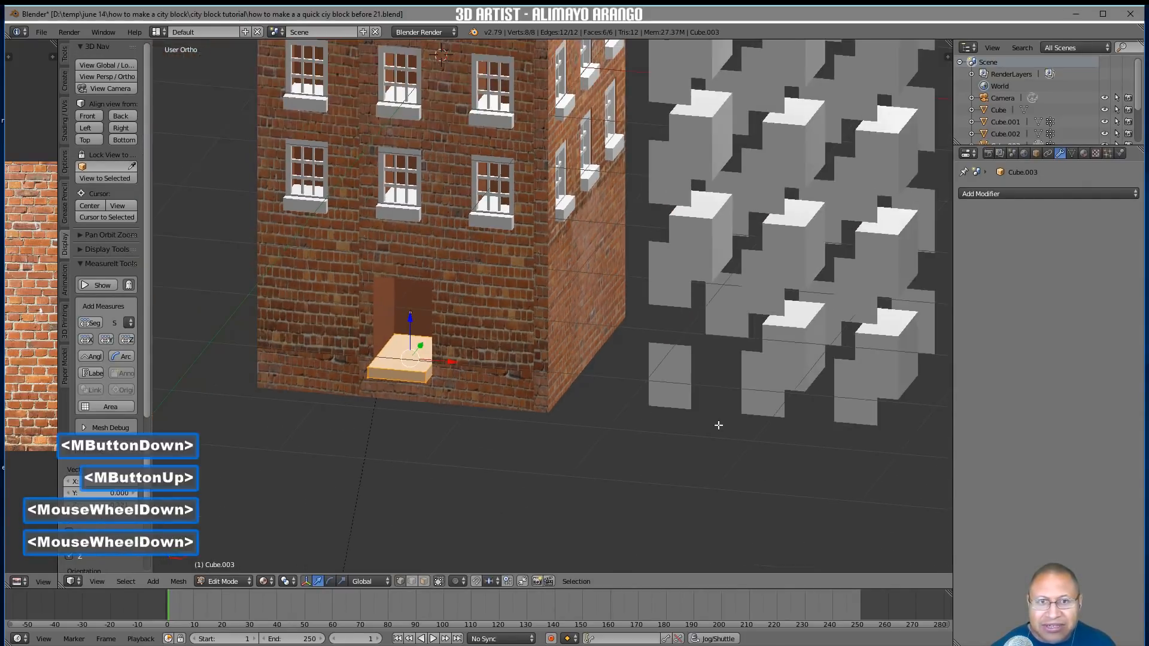
scroll(718, 425, down, 2)
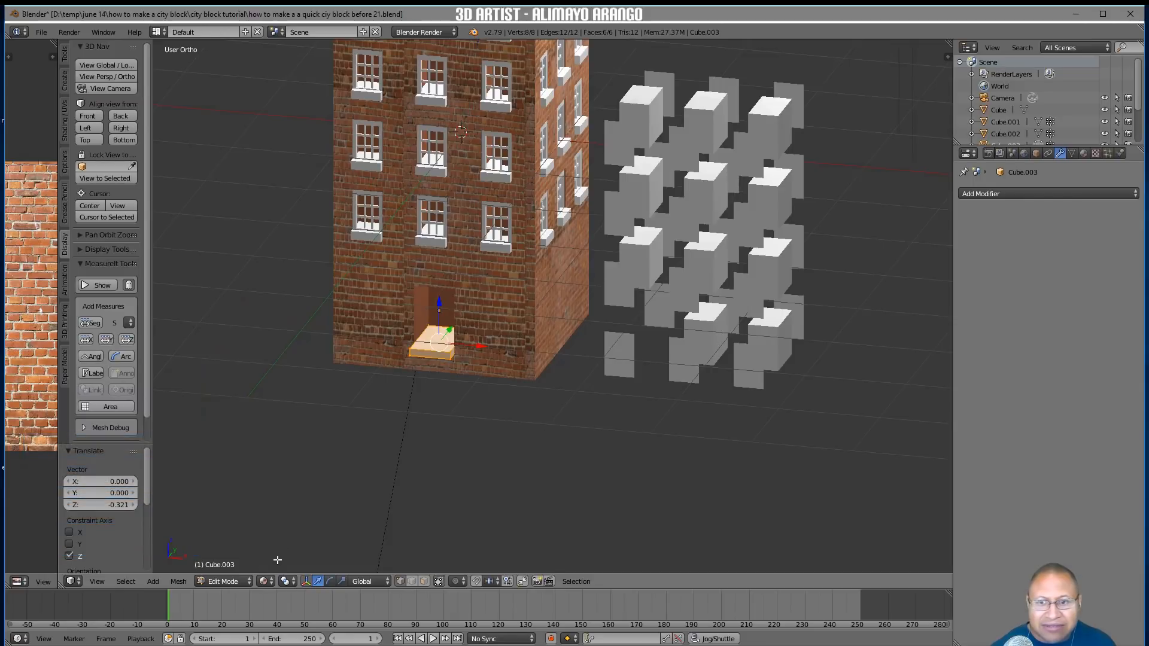
click(223, 581)
click(223, 569)
Move the window cutter blocks about 3.5 along X, farther away from the building
click(696, 345)
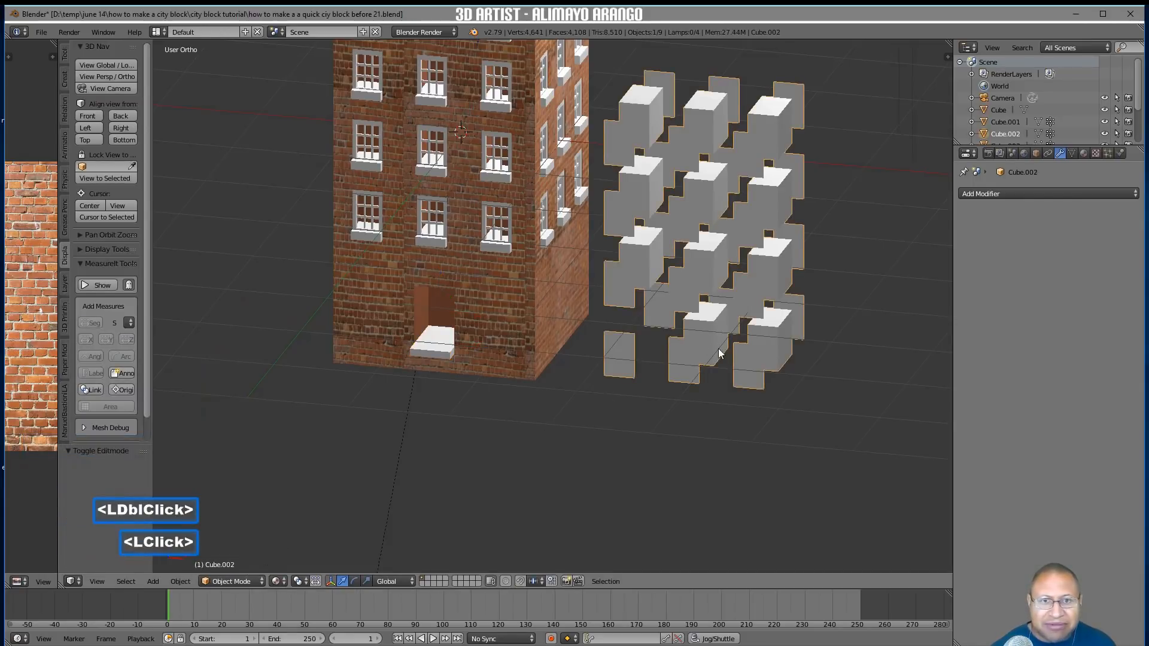
scroll(718, 353, down, 2)
drag(666, 119, 913, 186)
Duplicate the doorway slab in Edit Mode, placing the copy directly below it and about 0.133 forward along Y
scroll(623, 351, up, 6)
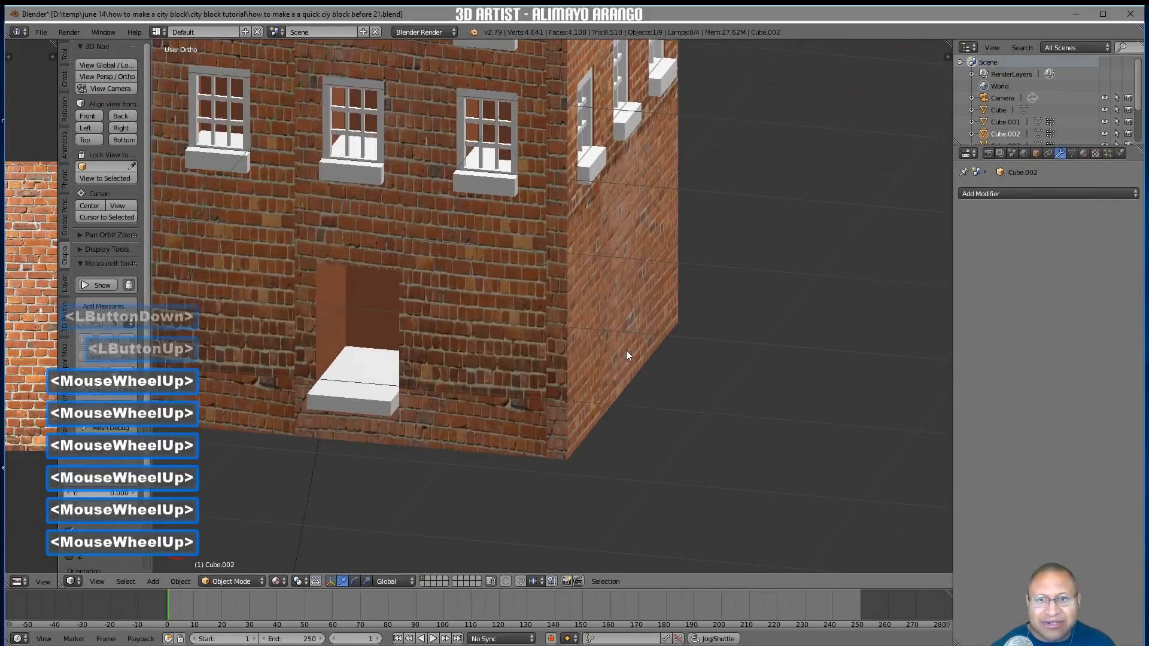
click(384, 404)
middle_drag(384, 404, 436, 414)
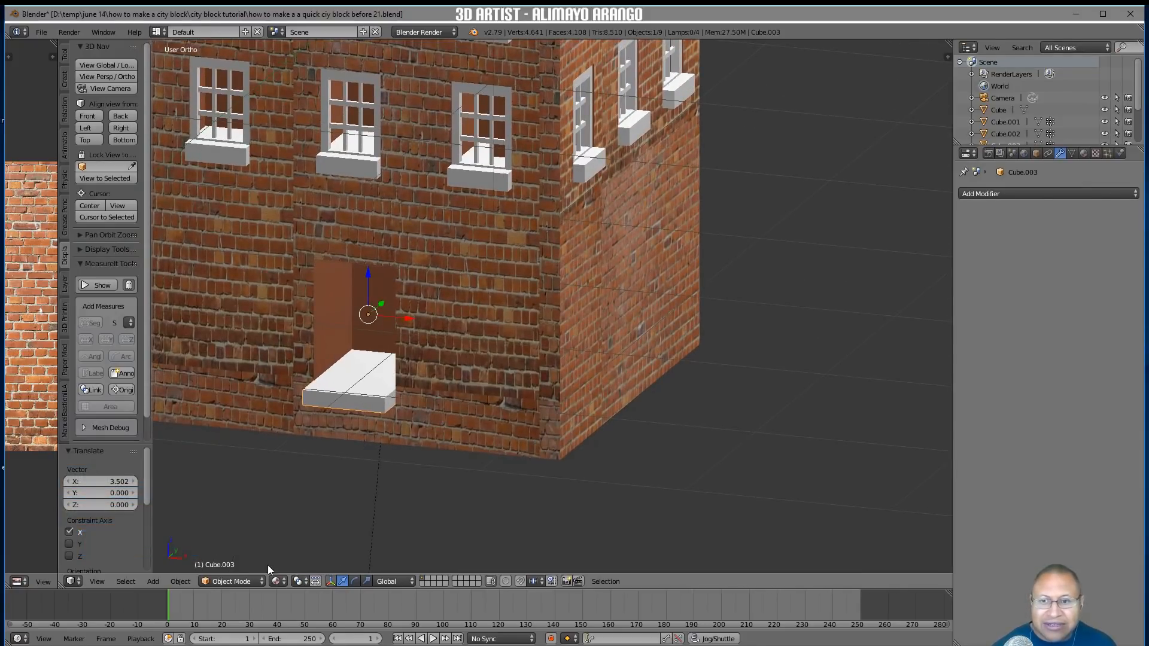
click(248, 581)
click(250, 554)
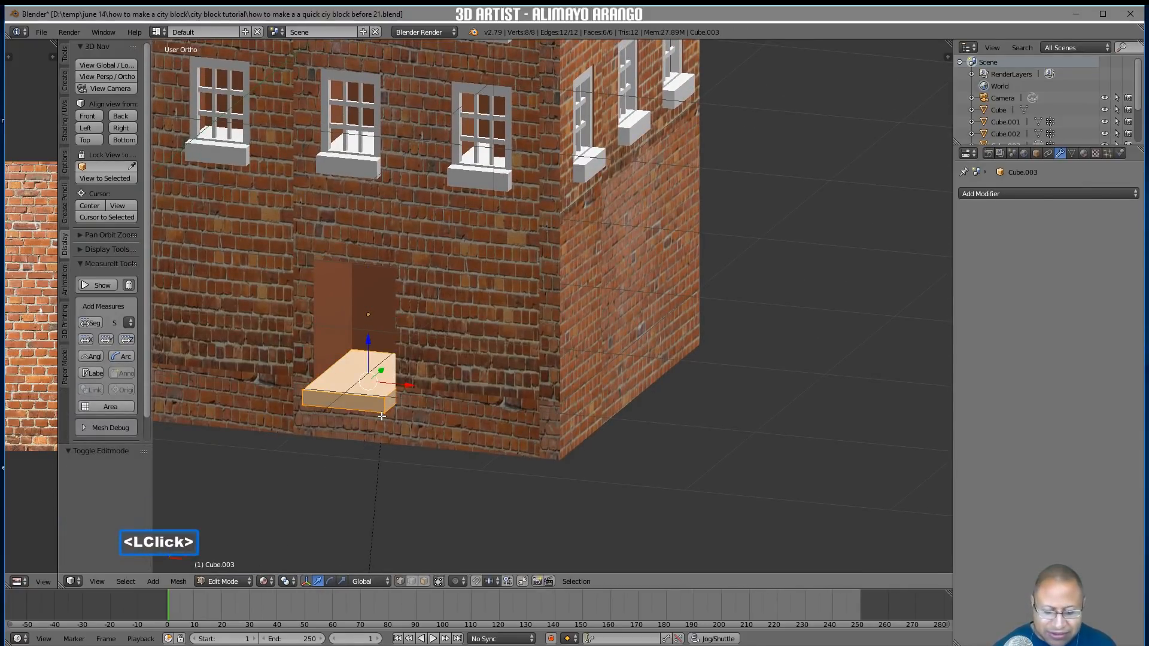
key(shift+d)
right_click(380, 365)
drag(369, 347, 370, 367)
middle_drag(371, 369, 392, 389)
drag(392, 390, 371, 390)
middle_drag(378, 426, 464, 440)
Shorten the second step along Y, position it in front of the doorway and scale it wider than the top slab
key(s)
key(y)
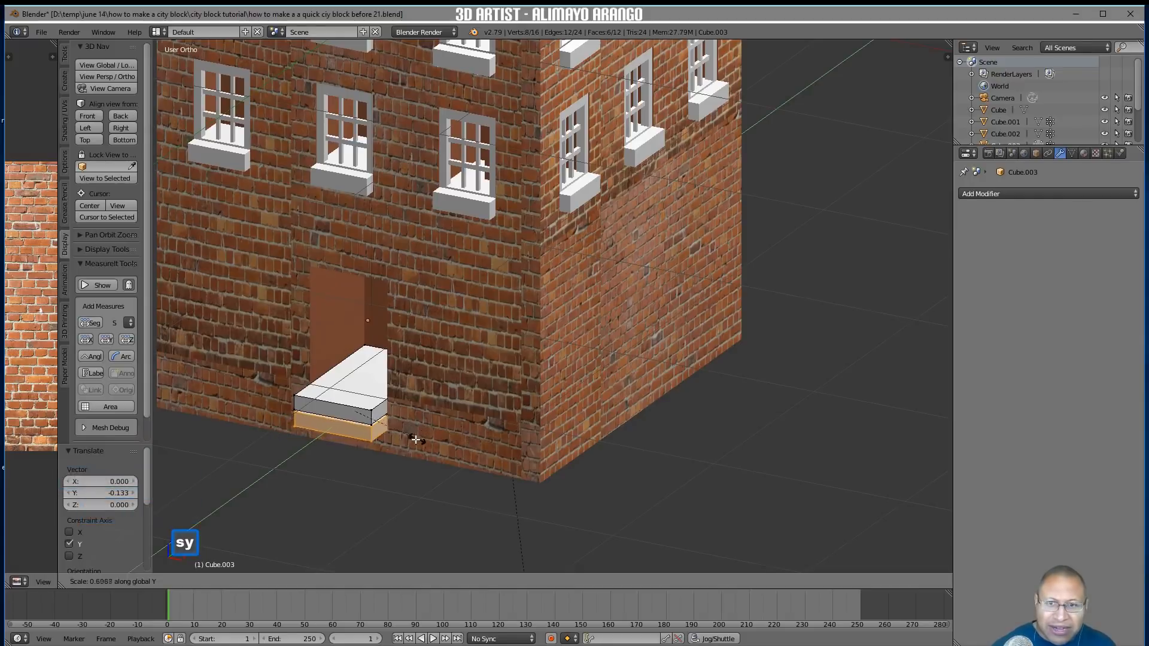
click(385, 408)
drag(372, 394, 449, 471)
key(s)
click(476, 472)
middle_drag(475, 472, 431, 438)
Duplicate the second step directly below itself, widen the copy along X and return to Object Mode
key(shift+d)
right_click(431, 439)
drag(336, 383, 332, 403)
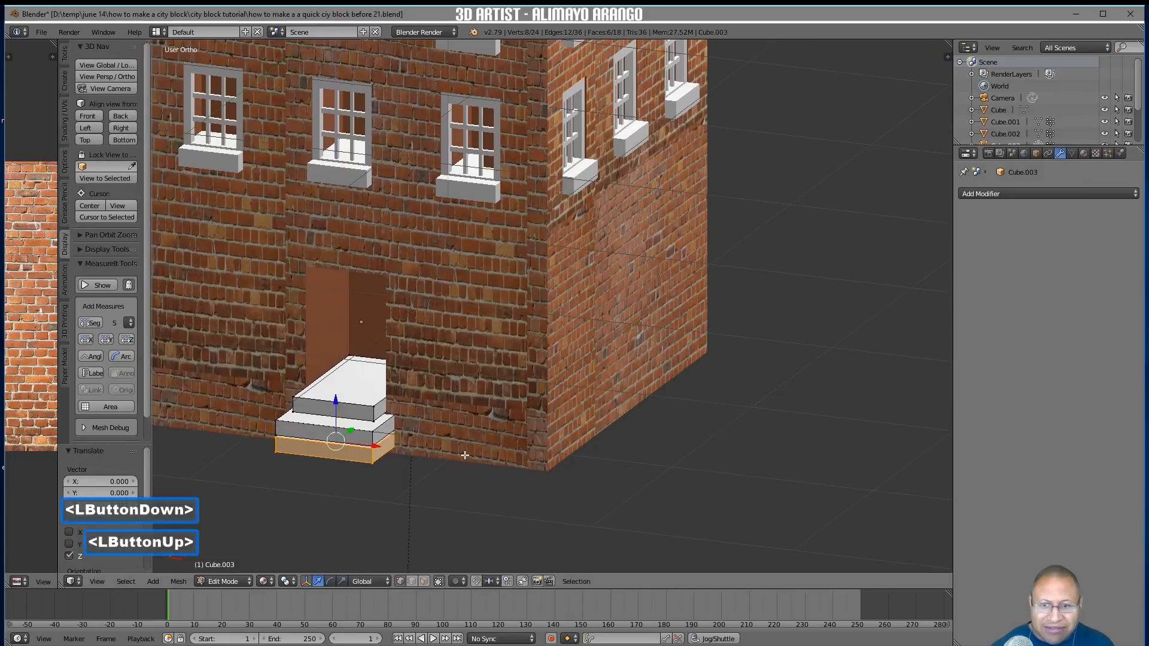
key(s)
key(x)
click(505, 457)
mouse_move(506, 456)
middle_down()
mouse_move(491, 413)
mouse_move(530, 424)
mouse_move(487, 444)
middle_up()
scroll(518, 442, down, 1)
key(a)
scroll(557, 426, down, 2)
mouse_move(560, 427)
middle_down()
mouse_move(569, 419)
mouse_move(531, 405)
mouse_move(638, 405)
mouse_move(553, 433)
middle_up()
click(223, 581)
click(249, 569)
Move the window cutter blocks about 10.136 along X, well clear of the building
scroll(580, 457, down, 1)
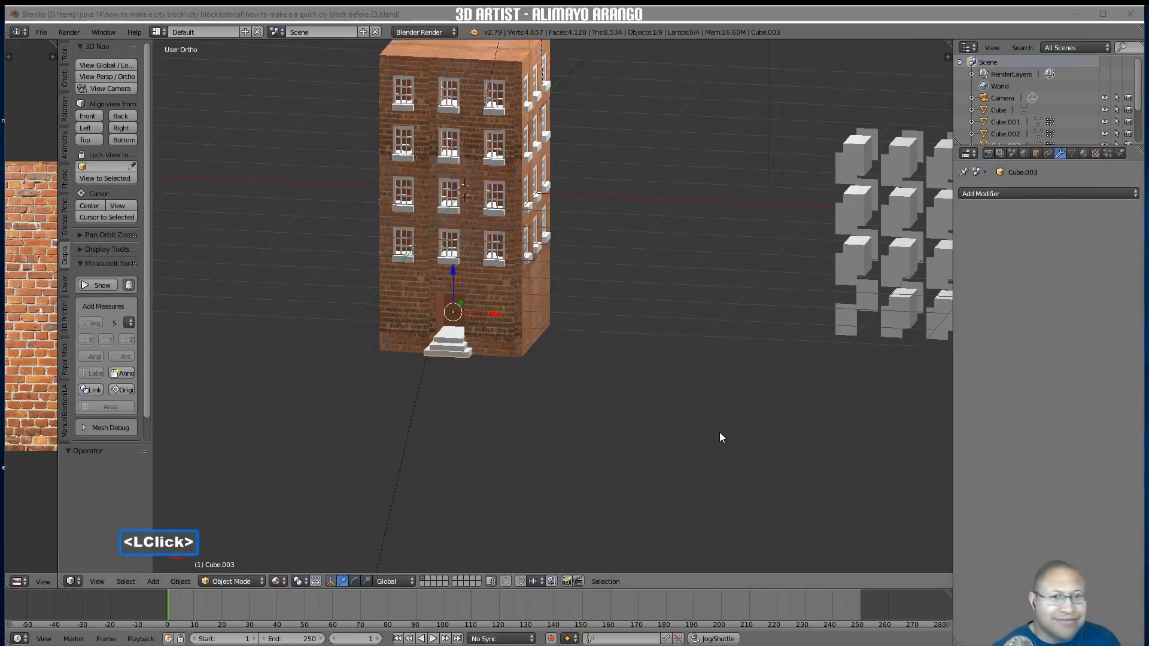
scroll(720, 432, down, 1)
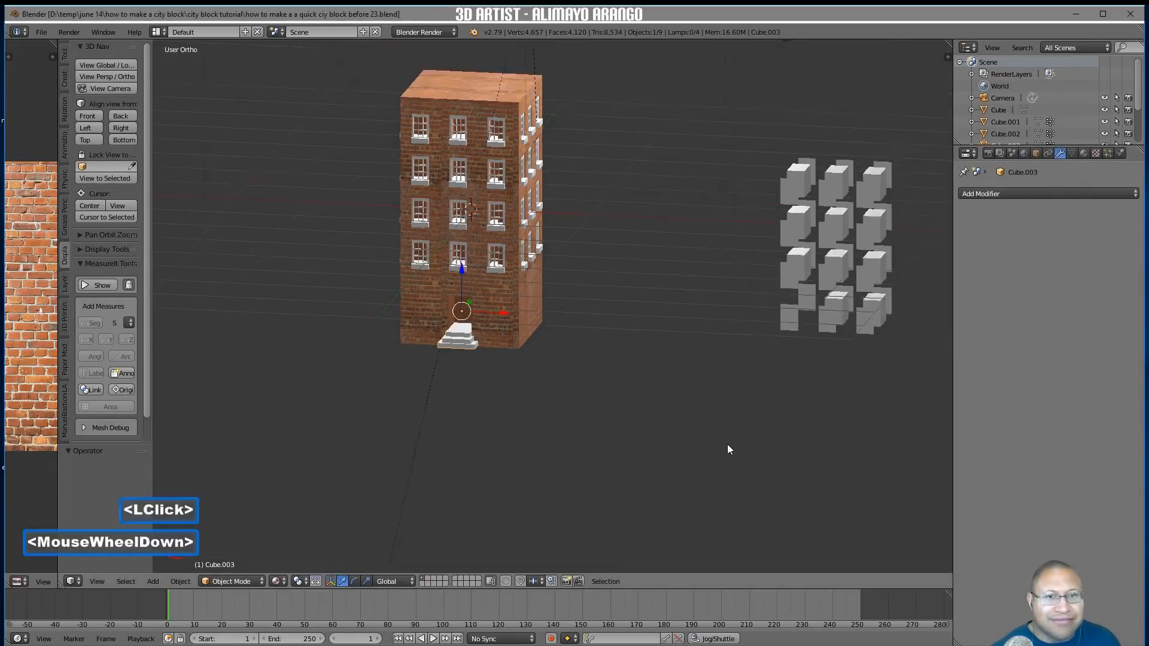
scroll(729, 447, down, 3)
click(724, 304)
scroll(732, 307, down, 2)
drag(665, 246, 906, 289)
Add a plane beside the building's upper side wall and scale it down along X into a narrow strip
scroll(584, 371, up, 3)
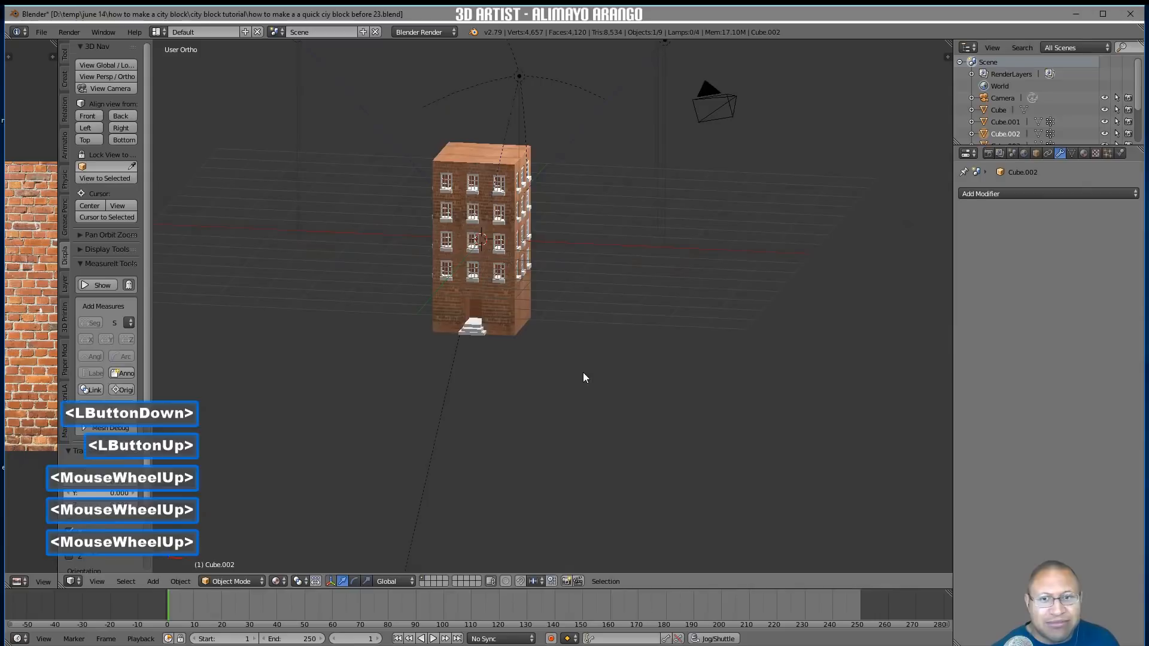
scroll(590, 374, up, 3)
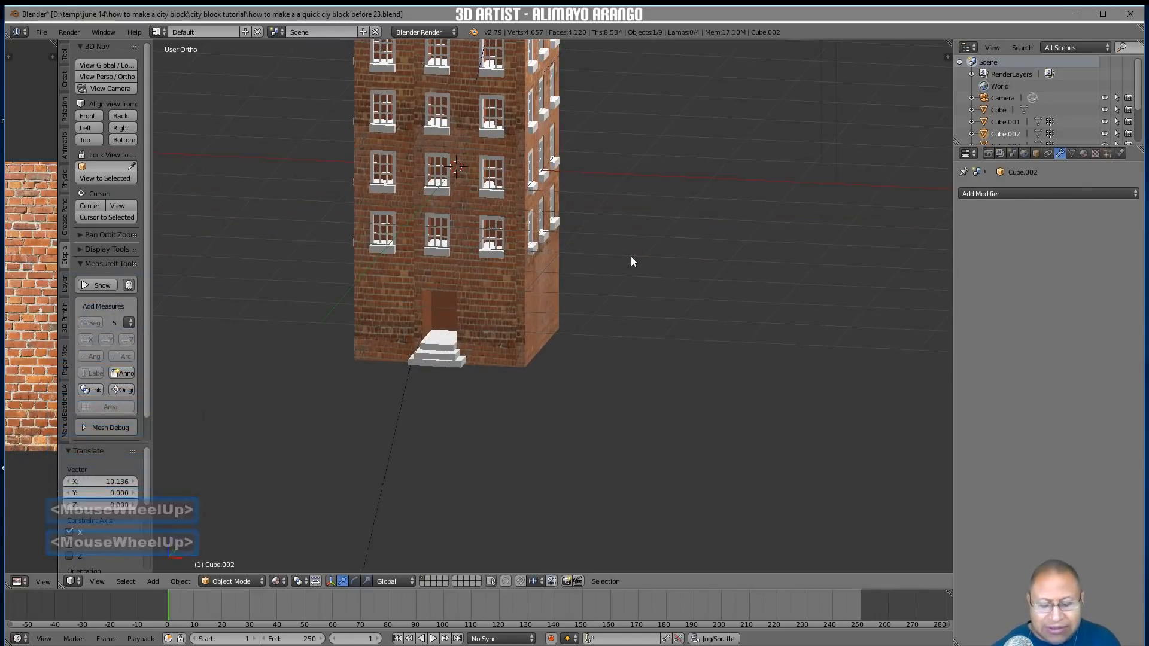
right_click(595, 99)
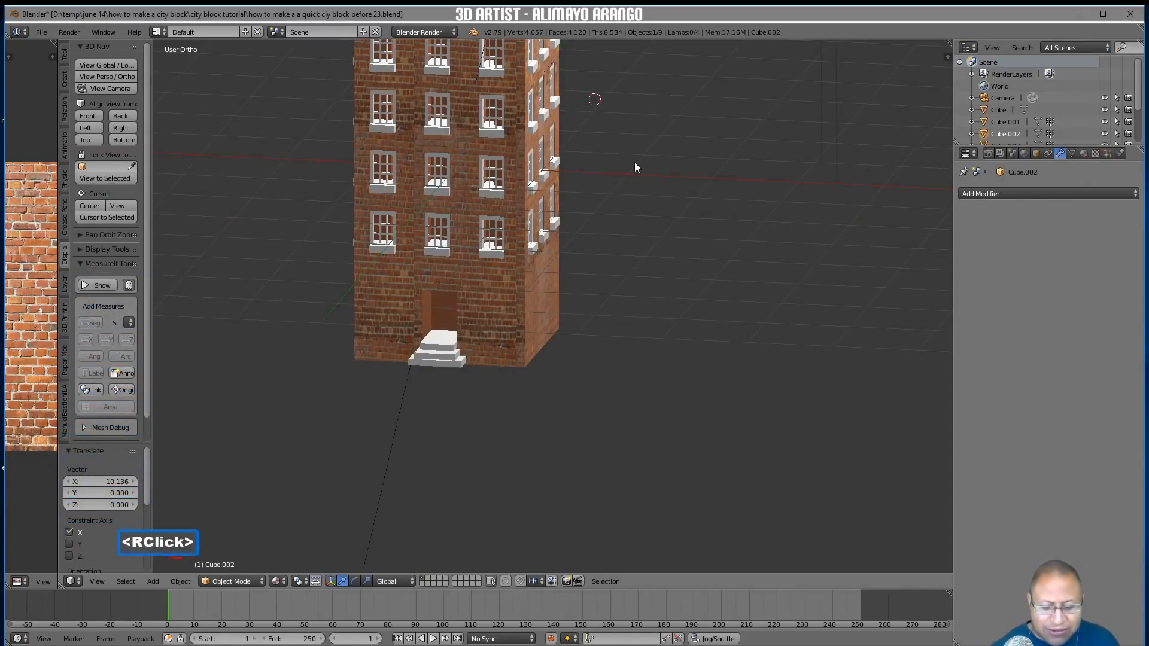
key(shift+a)
click(697, 162)
key(s)
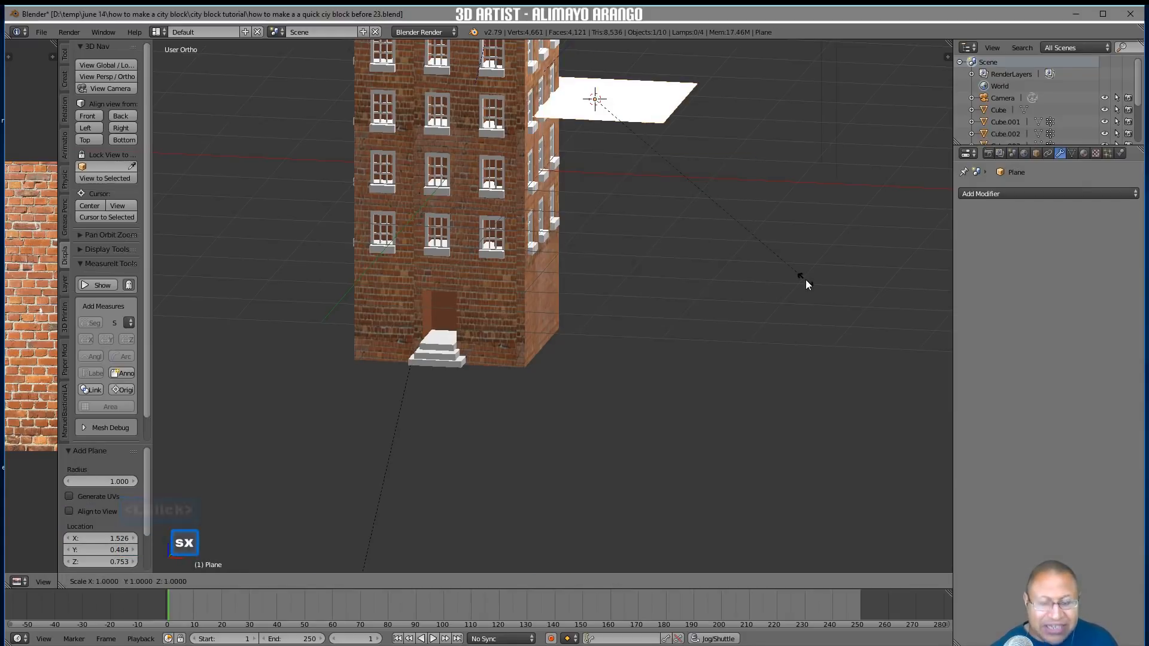
key(x)
click(615, 153)
Position the plane against the side wall, just below the top row of windows
middle_drag(662, 172, 582, 320)
mouse_move(571, 242)
mouse_down()
mouse_move(541, 237)
mouse_move(551, 242)
mouse_up()
drag(520, 202, 514, 165)
middle_drag(513, 164, 527, 193)
click(521, 193)
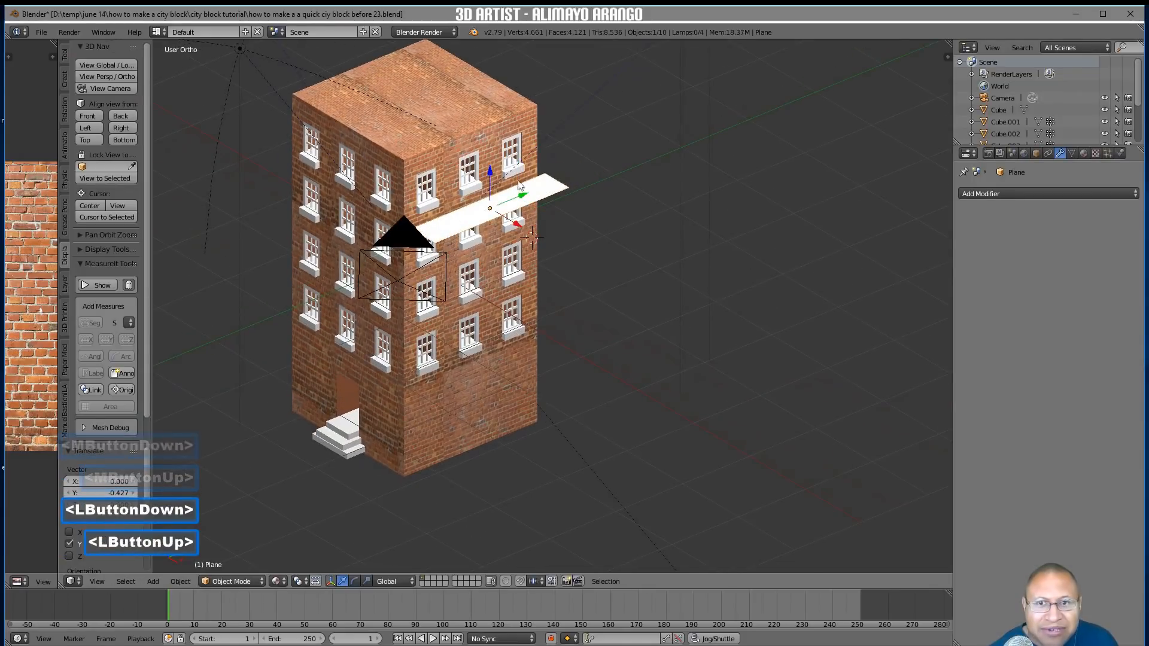
drag(487, 170, 486, 172)
Scale the plane to about 0.892 along Y to shorten it along the side wall
middle_drag(505, 214, 456, 207)
middle_drag(692, 257, 692, 256)
key(s)
key(y)
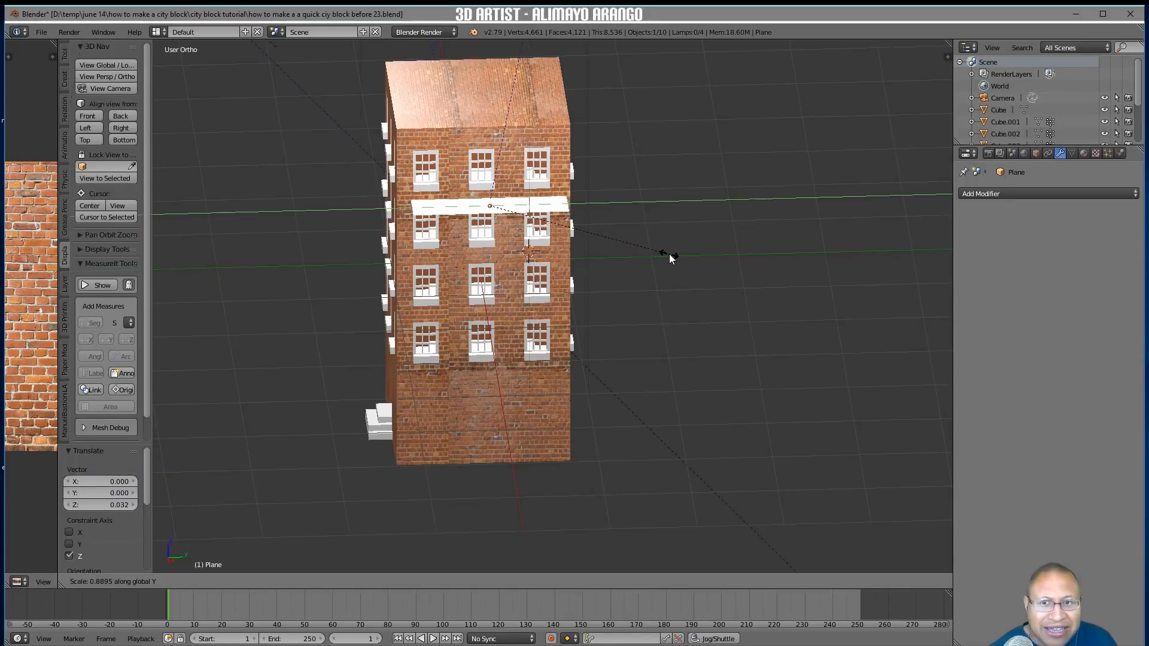
click(670, 255)
Nudge the plane about -0.015 along X and -0.028 along Y to line it up with the side windows
middle_drag(633, 274, 686, 269)
middle_drag(577, 261, 567, 245)
click(530, 210)
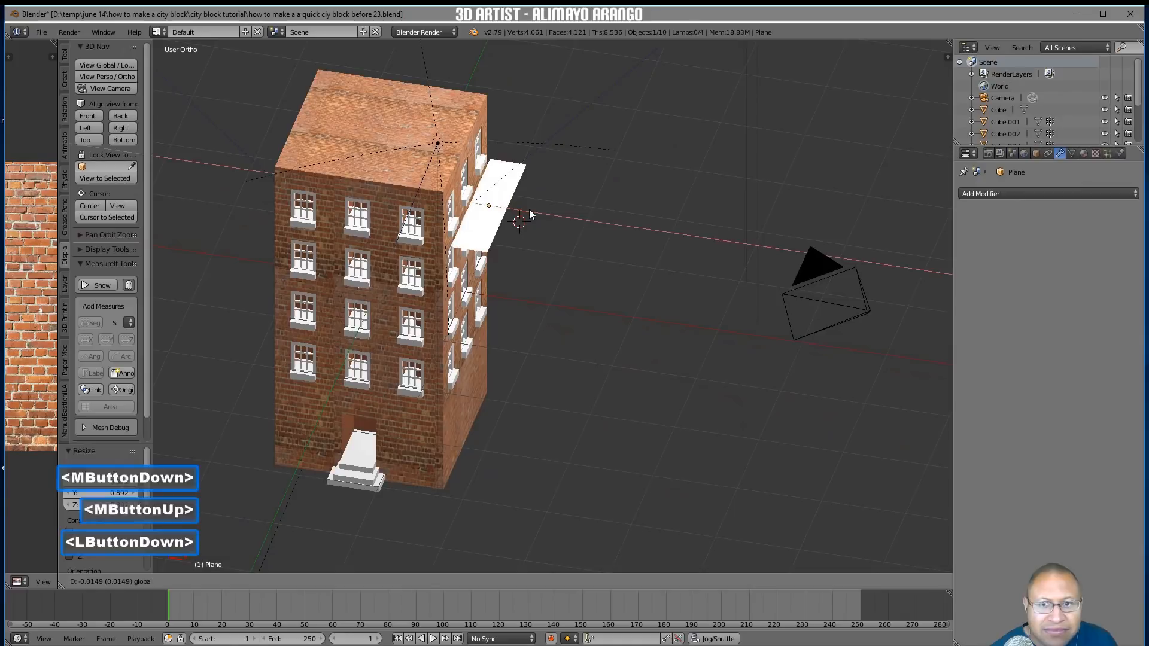
scroll(563, 269, up, 3)
middle_drag(578, 293, 594, 325)
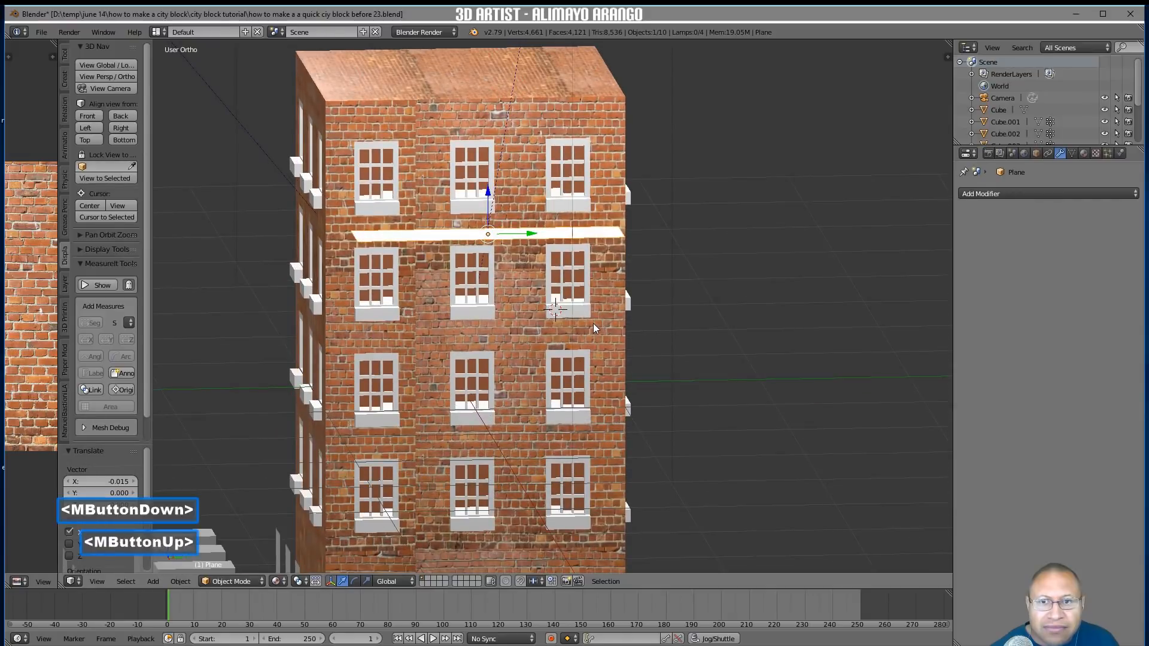
drag(529, 233, 526, 231)
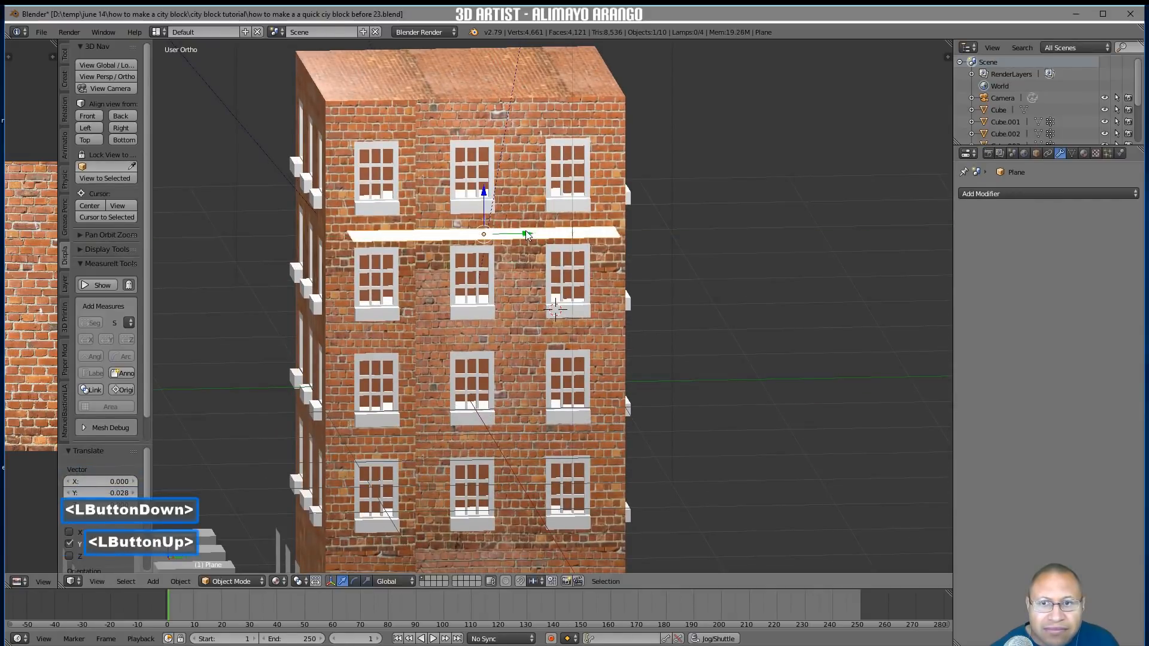
middle_drag(522, 249, 596, 298)
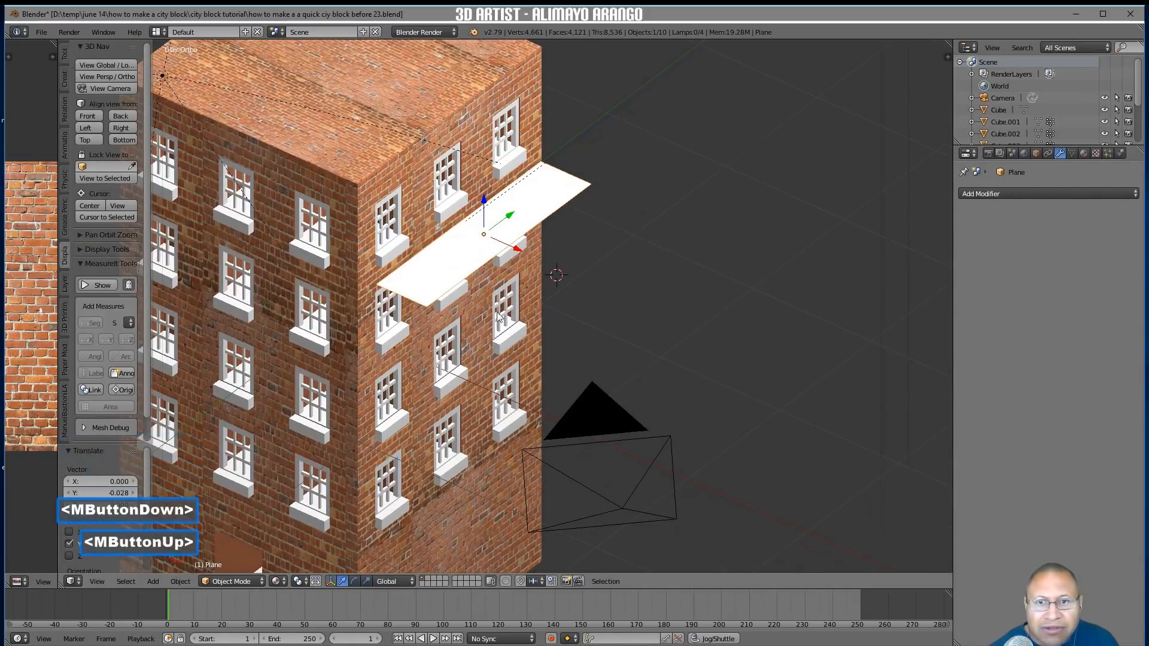
Subdivide the plane in Edit Mode with the number of cuts set to 4
click(257, 582)
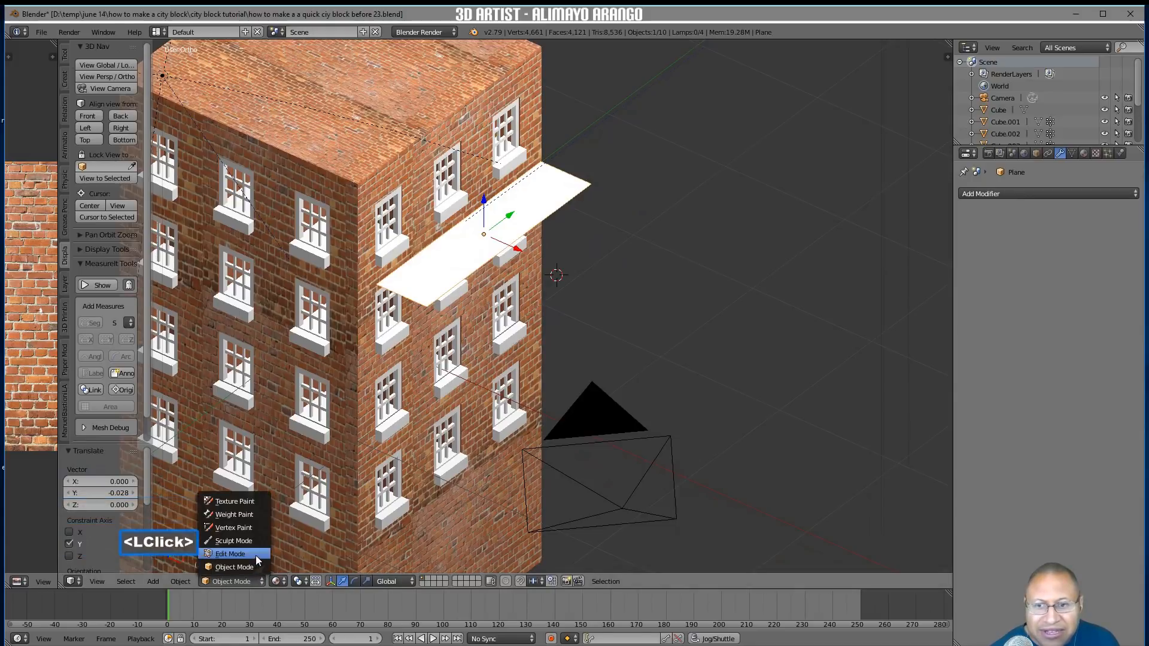
click(230, 554)
key(w)
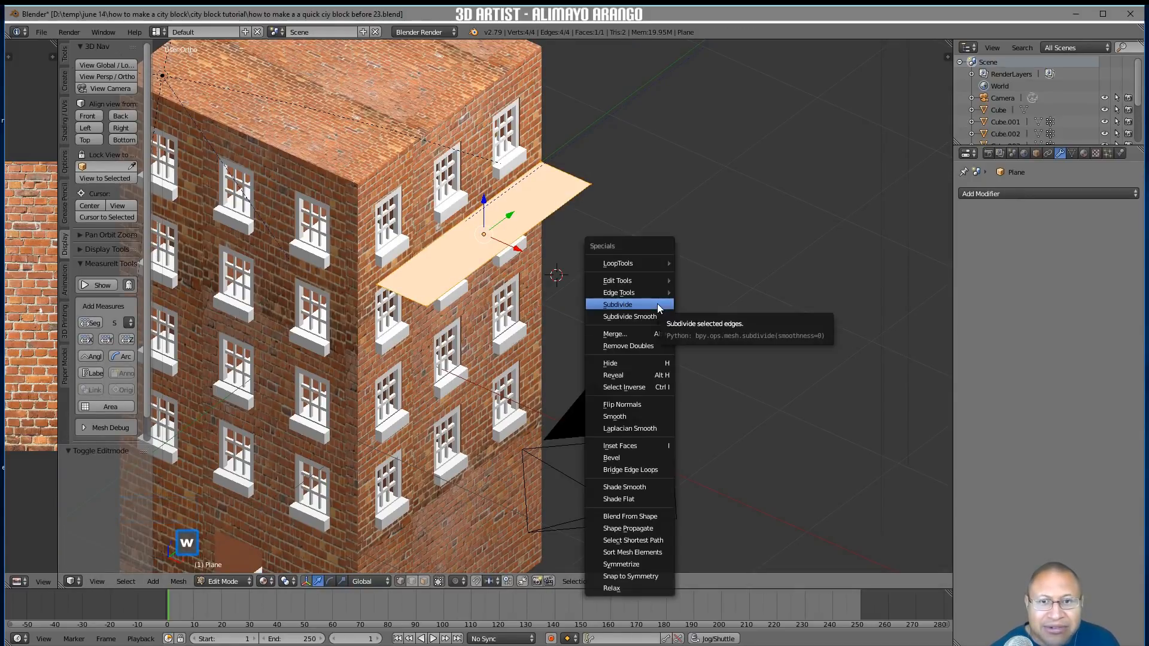
click(658, 306)
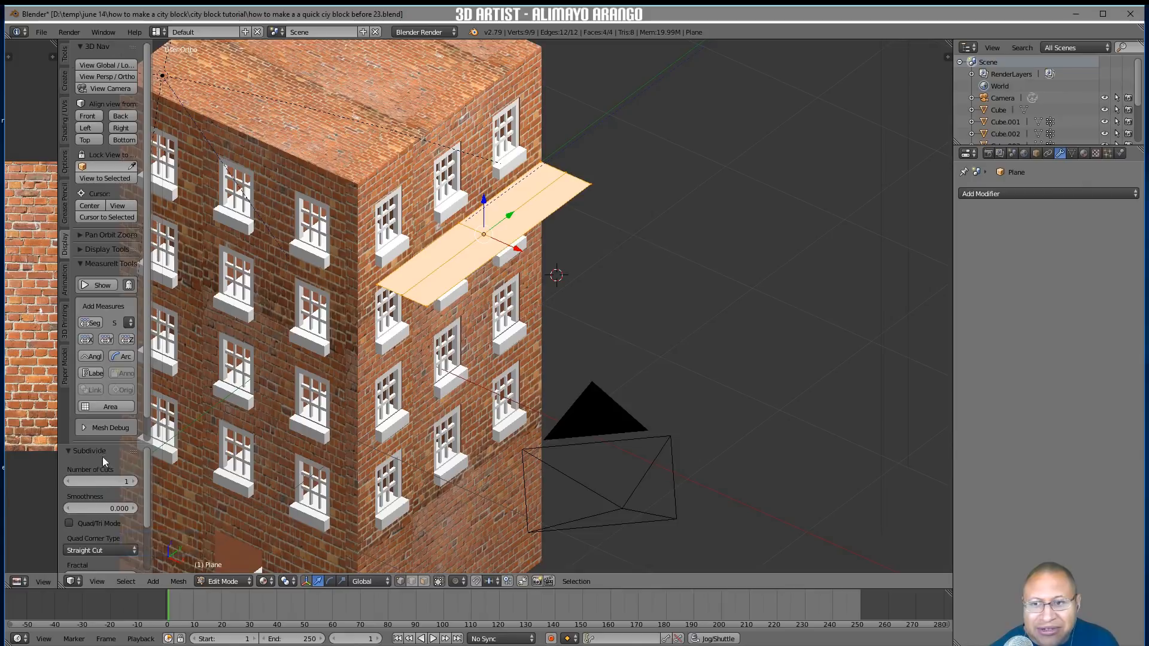
click(133, 484)
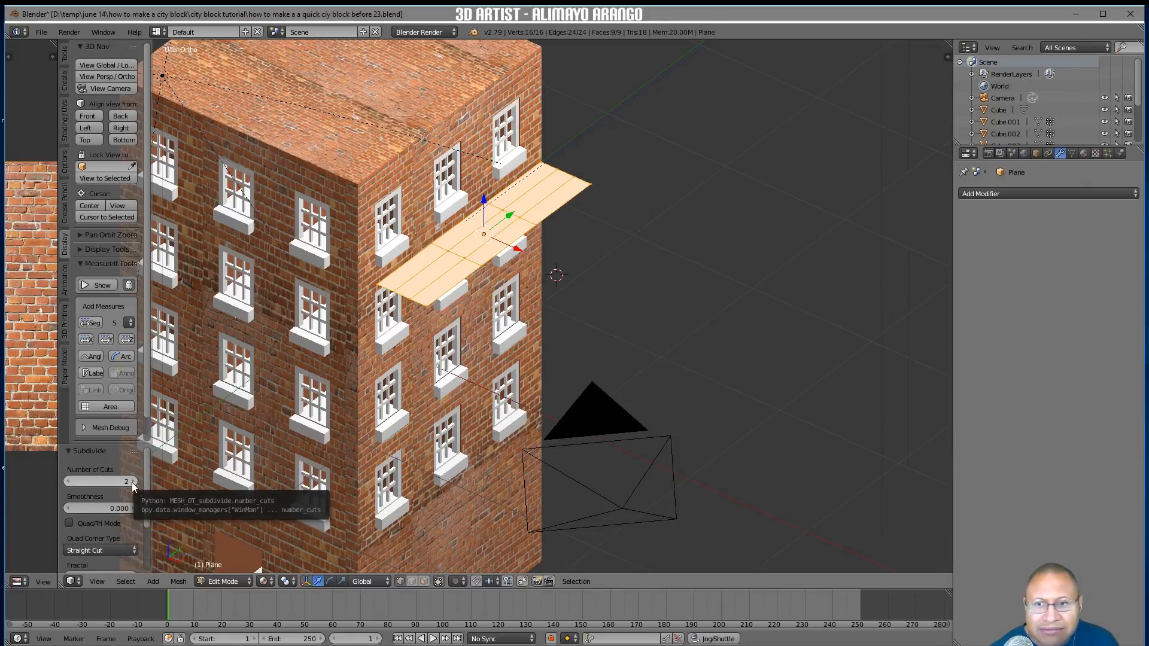
click(134, 484)
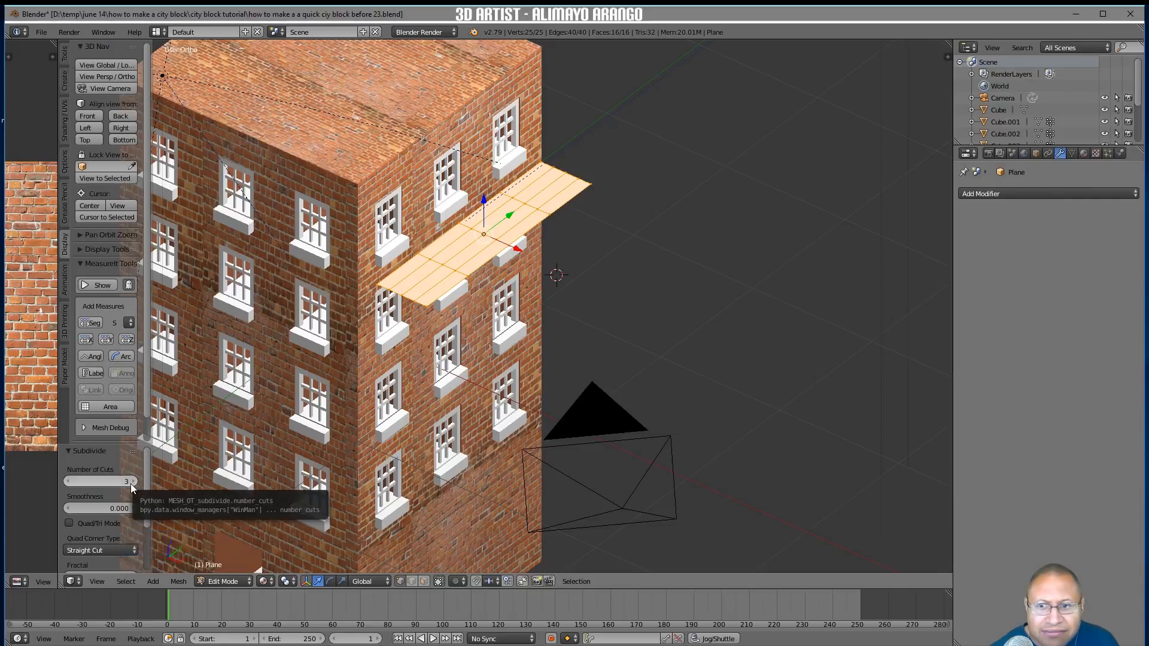
click(131, 483)
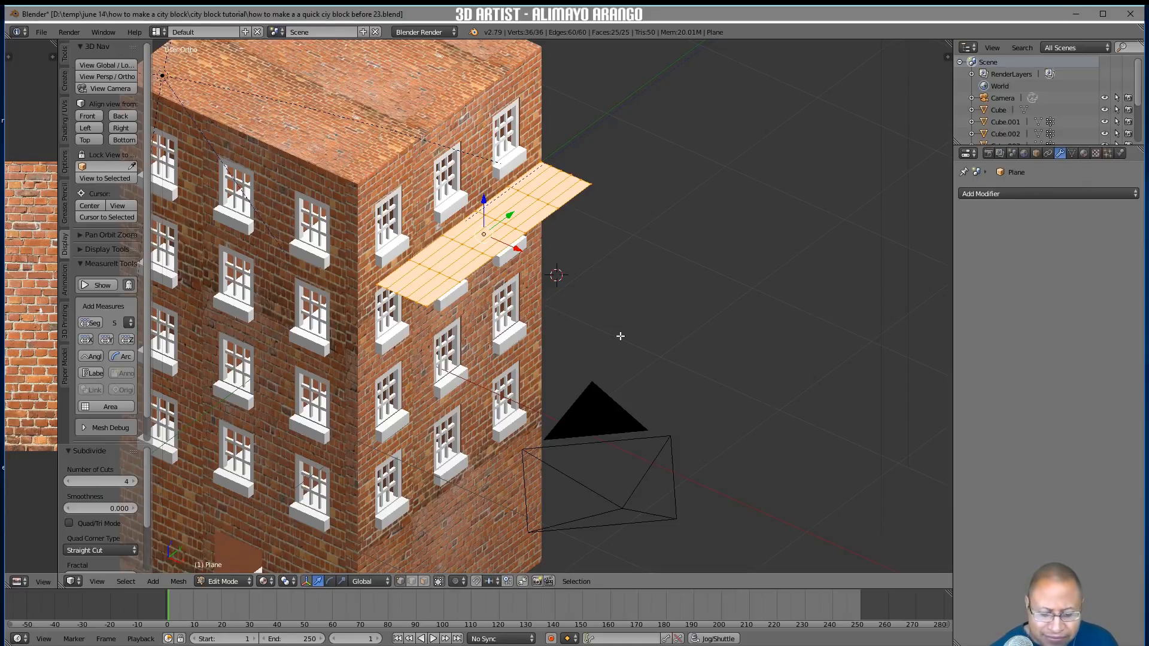
key(ctrl)
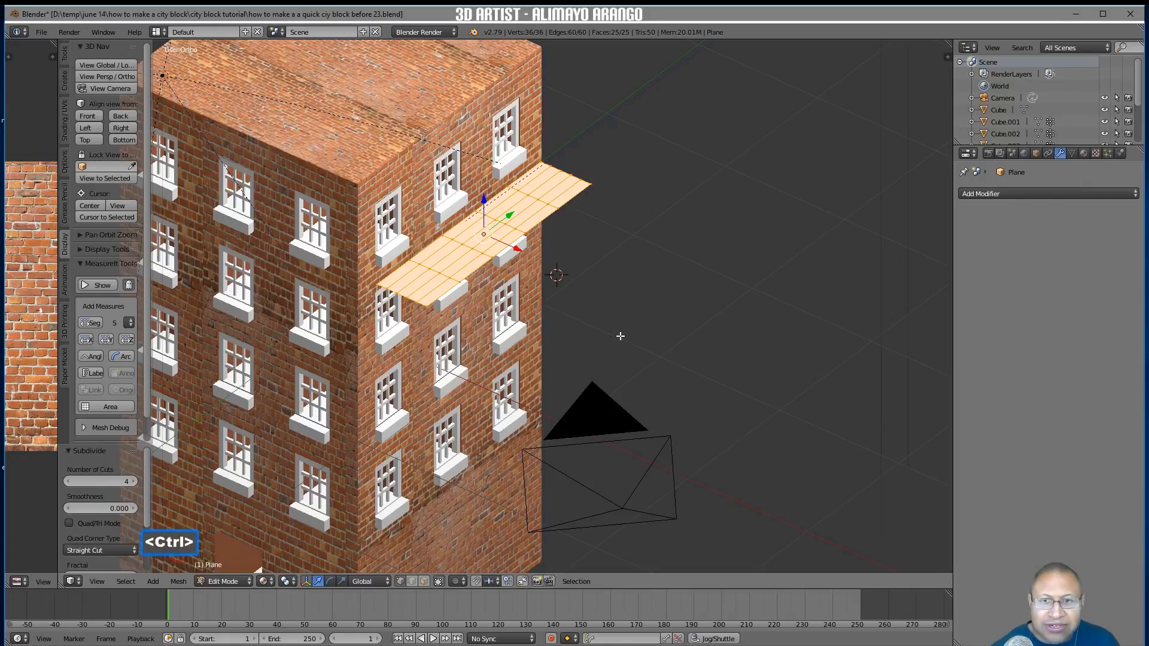
Bevel the subdivided plane's edges by about 0.025 with one segment to form a grid of narrow strips
key(ctrl+b)
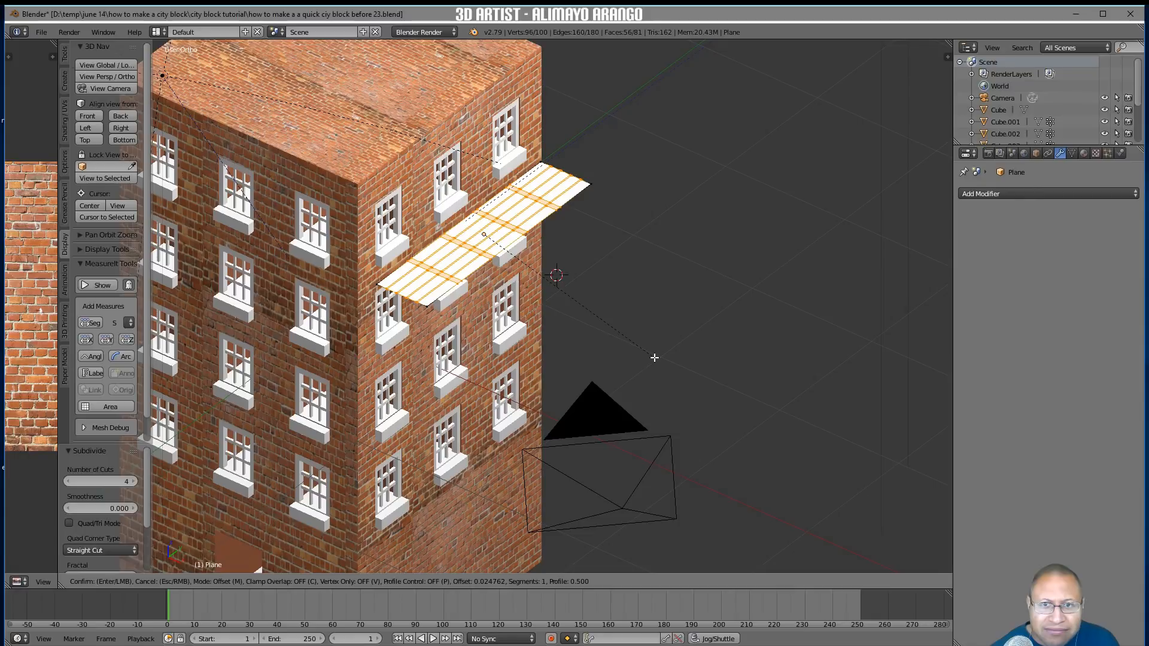
shift+click(654, 357)
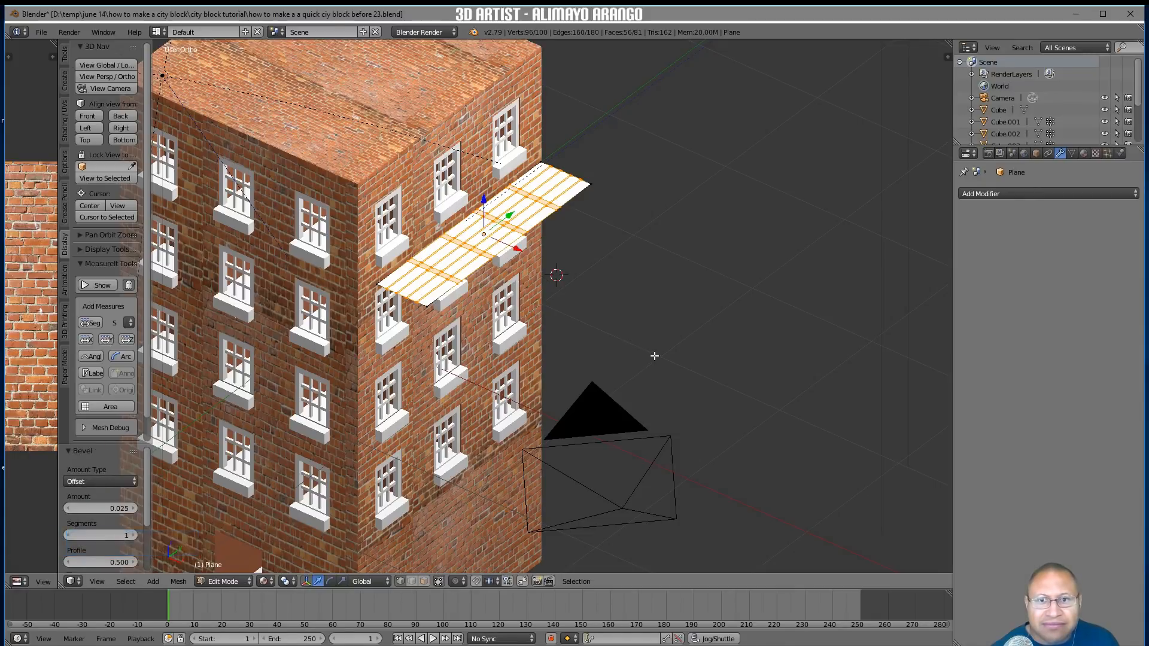
middle_drag(642, 352, 647, 385)
scroll(647, 383, up, 2)
scroll(647, 383, up, 1)
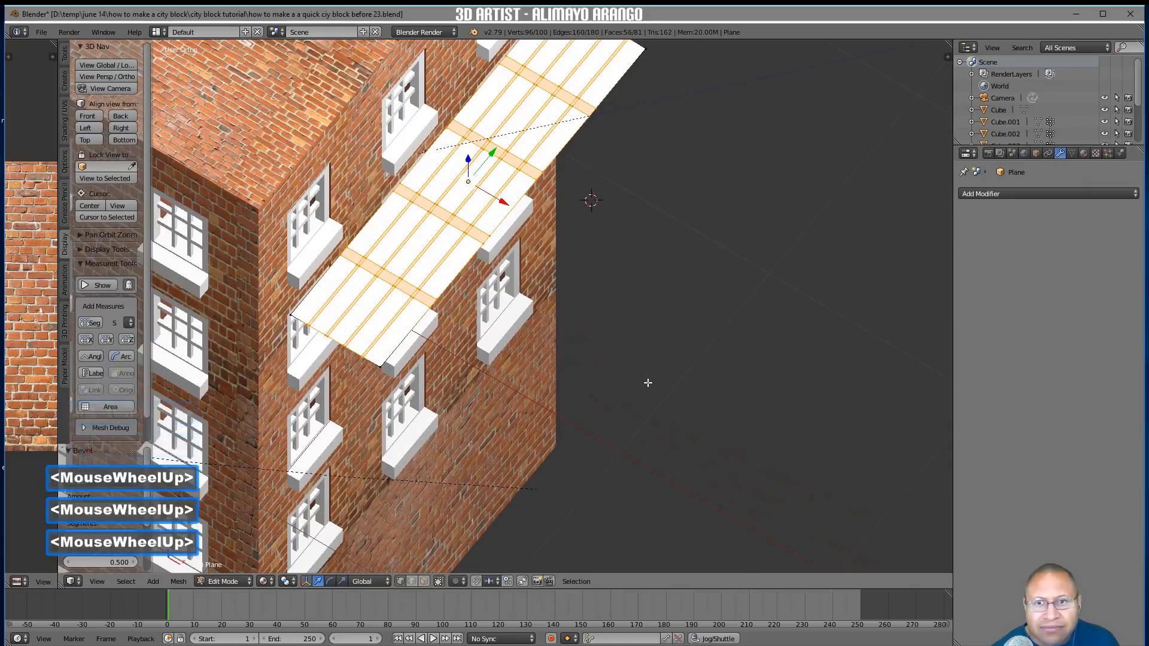
middle_drag(643, 380, 616, 346)
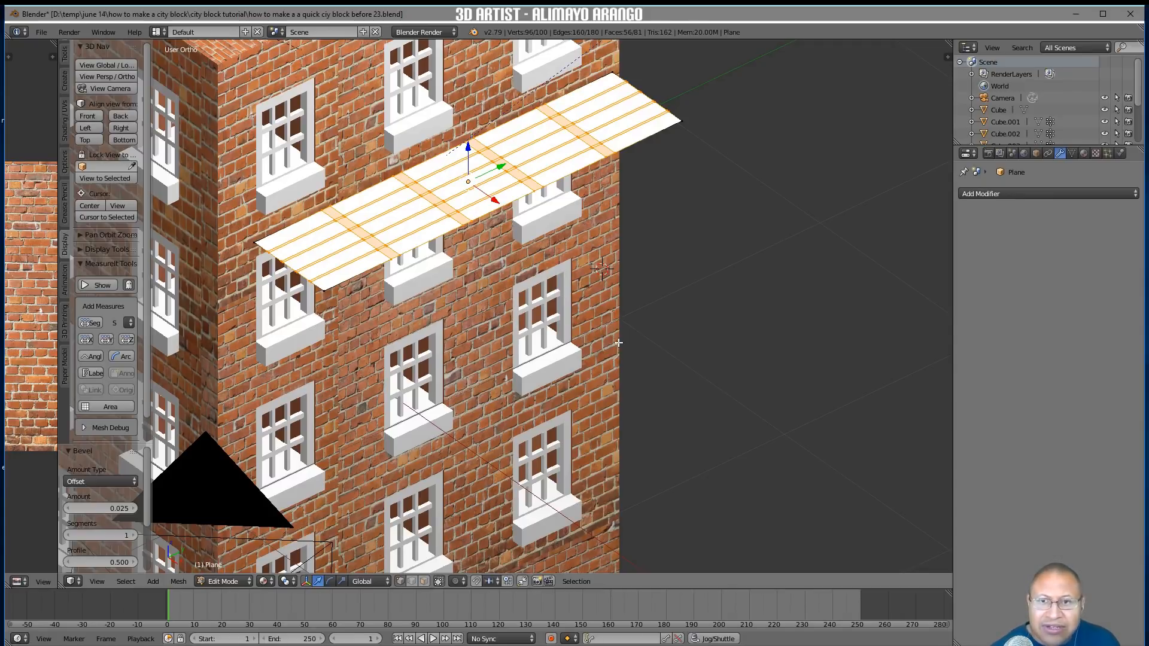
Duplicate the beveled strip faces and raise the copy slightly above the plane along Z
key(shift+d)
right_click(618, 343)
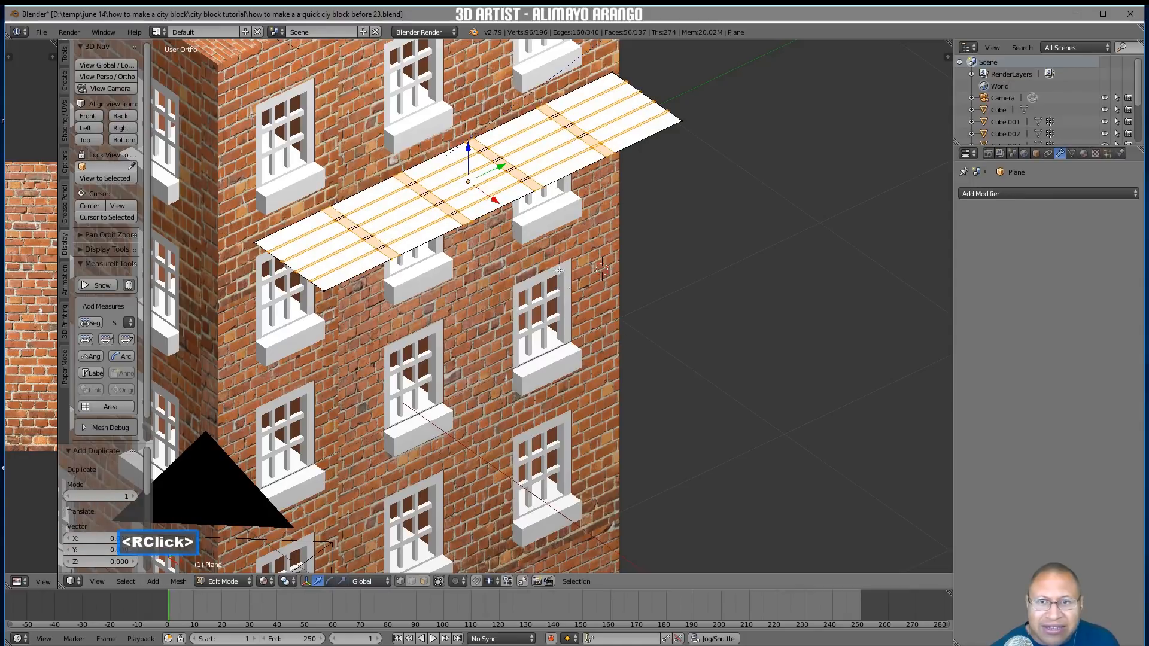
drag(468, 148, 468, 137)
middle_drag(565, 289, 619, 322)
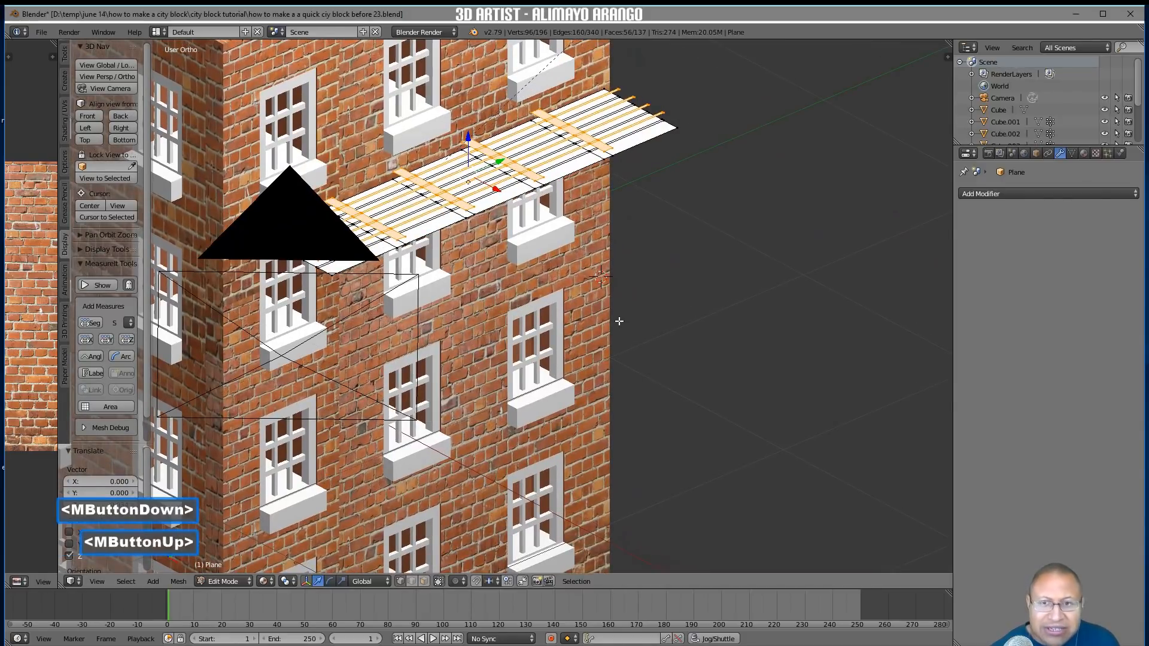
Extrude the duplicated strips slightly upward along Z to turn them into solid bars
right_click(618, 322)
key(e)
click(468, 140)
drag(468, 139, 469, 133)
middle_drag(513, 201, 460, 230)
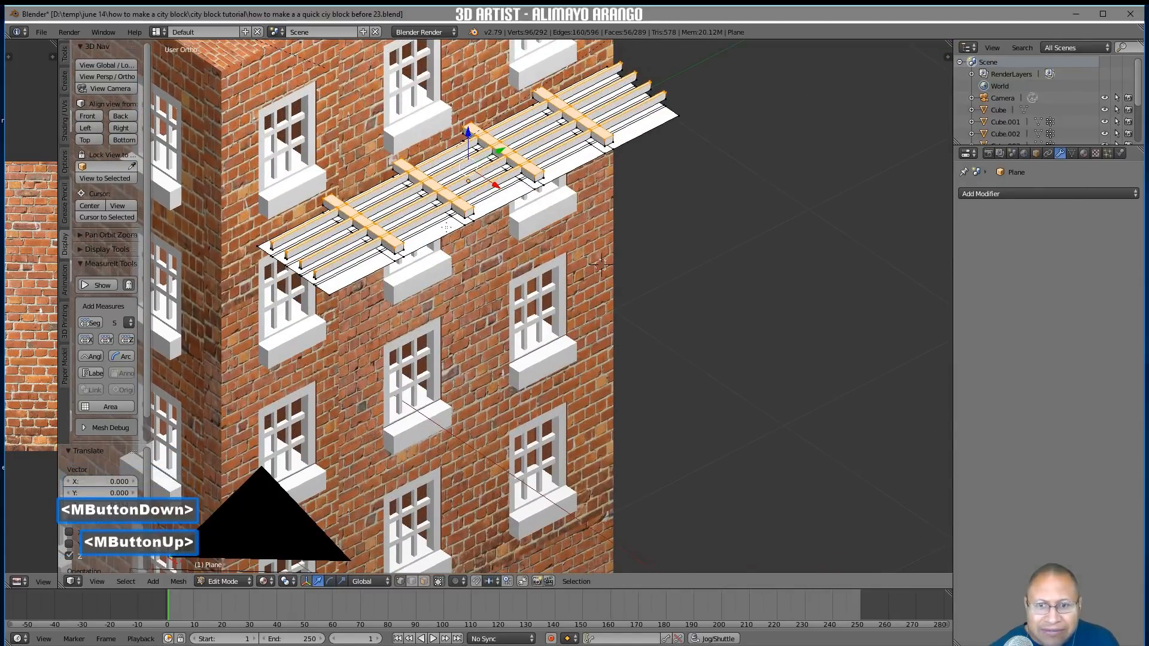
Move the original plane about -0.342 along Z, away from the bars, and dissolve its inner edges into a single face
key(a)
key(l)
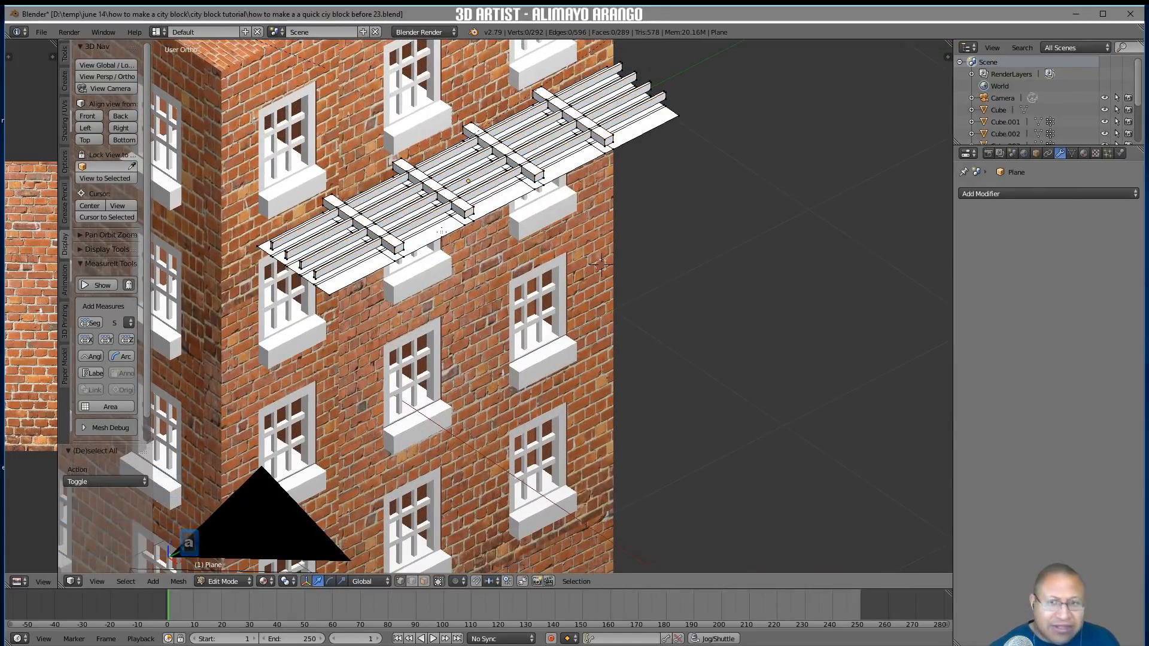
drag(468, 146, 450, 307)
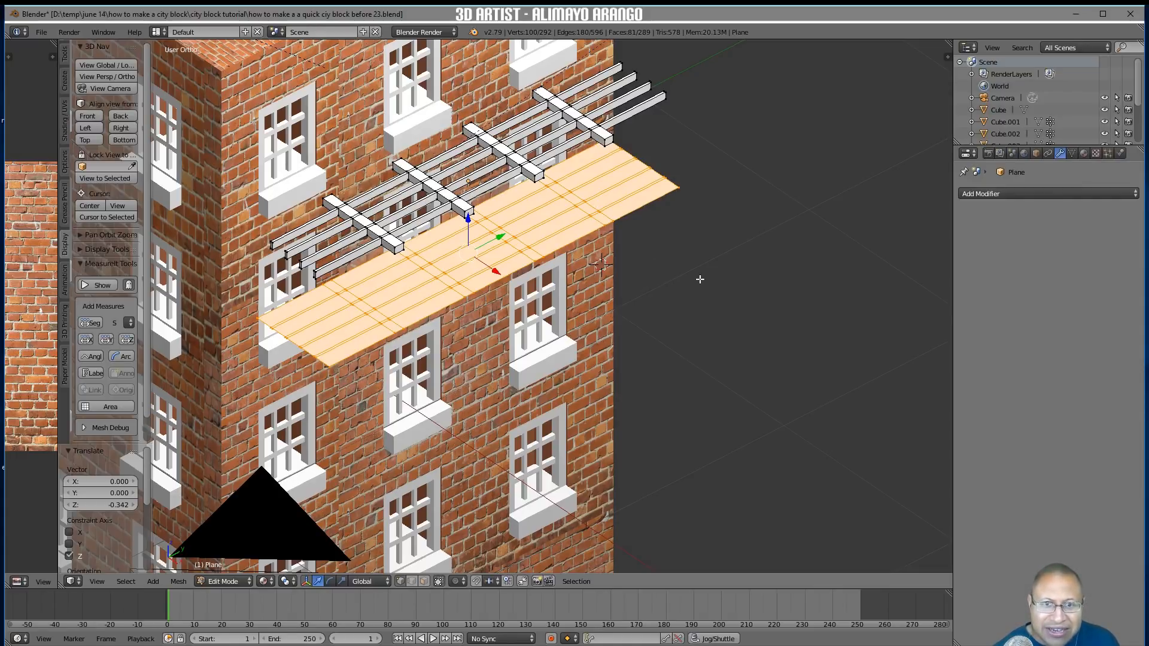
key(x)
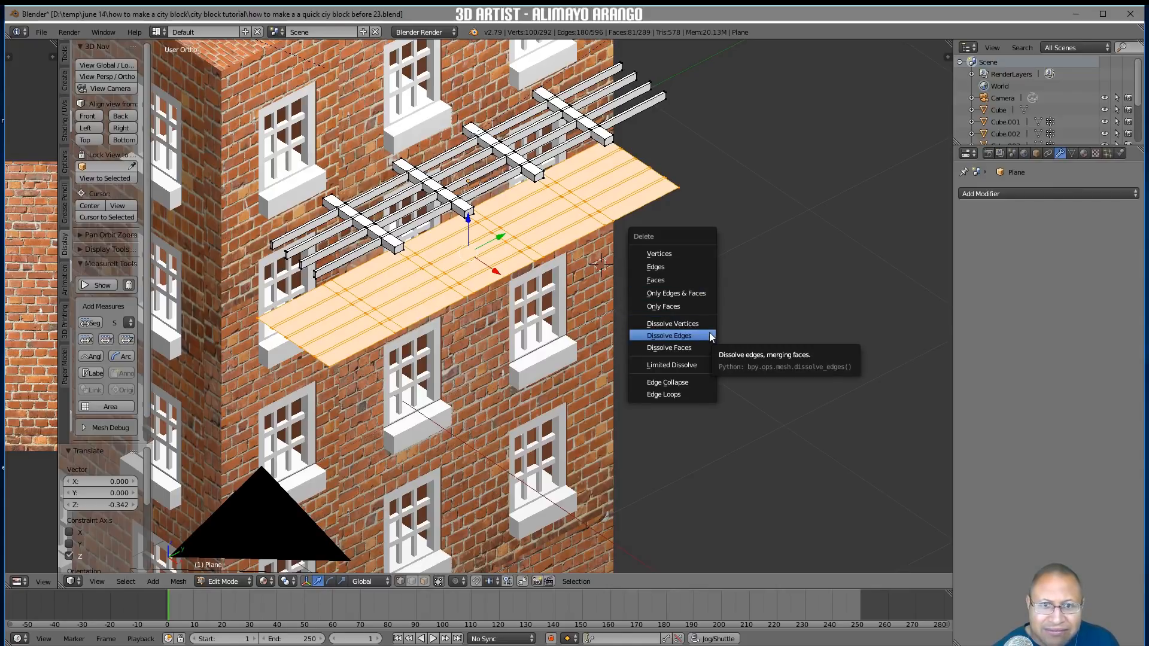
click(710, 336)
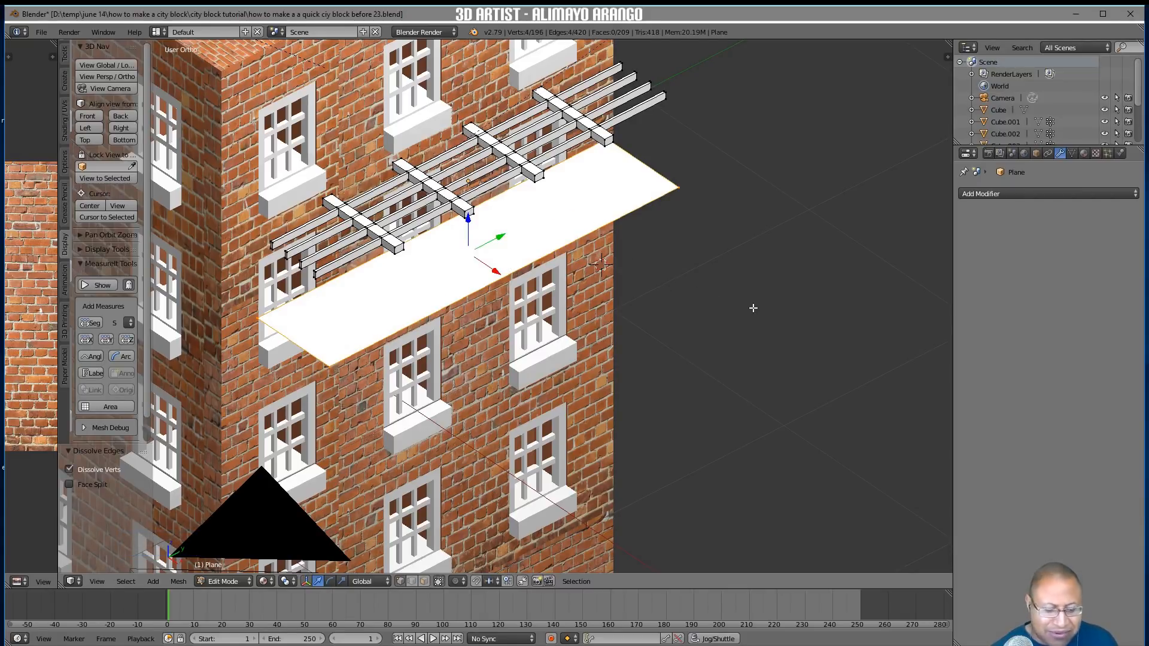
key(i)
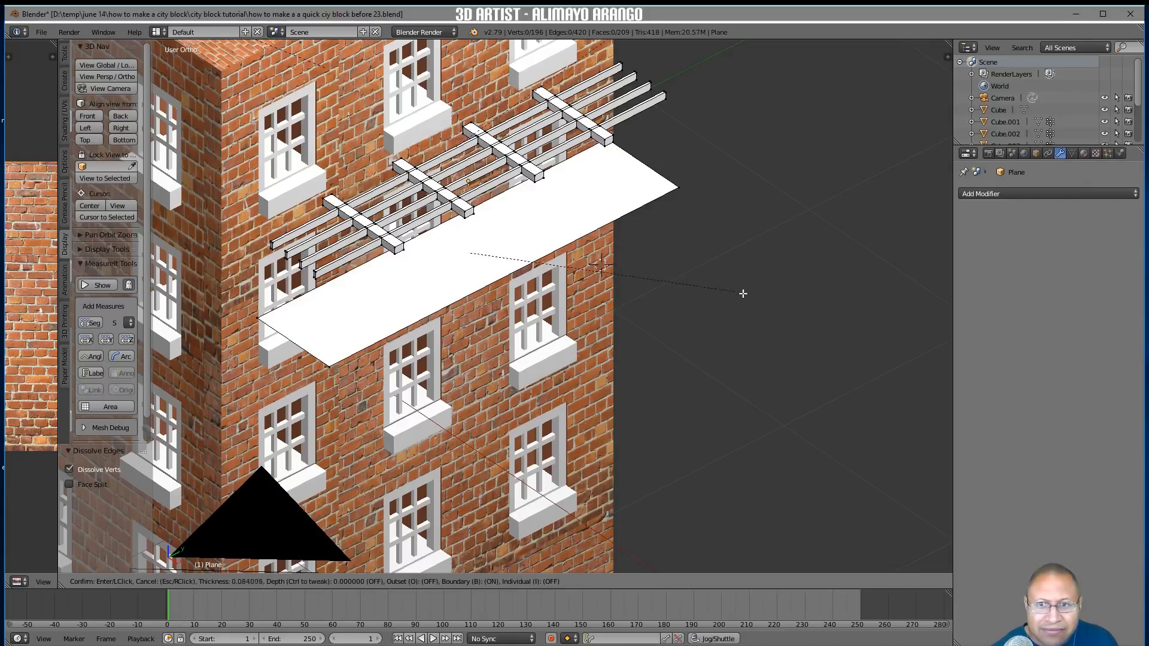
right_click(651, 267)
click(547, 231)
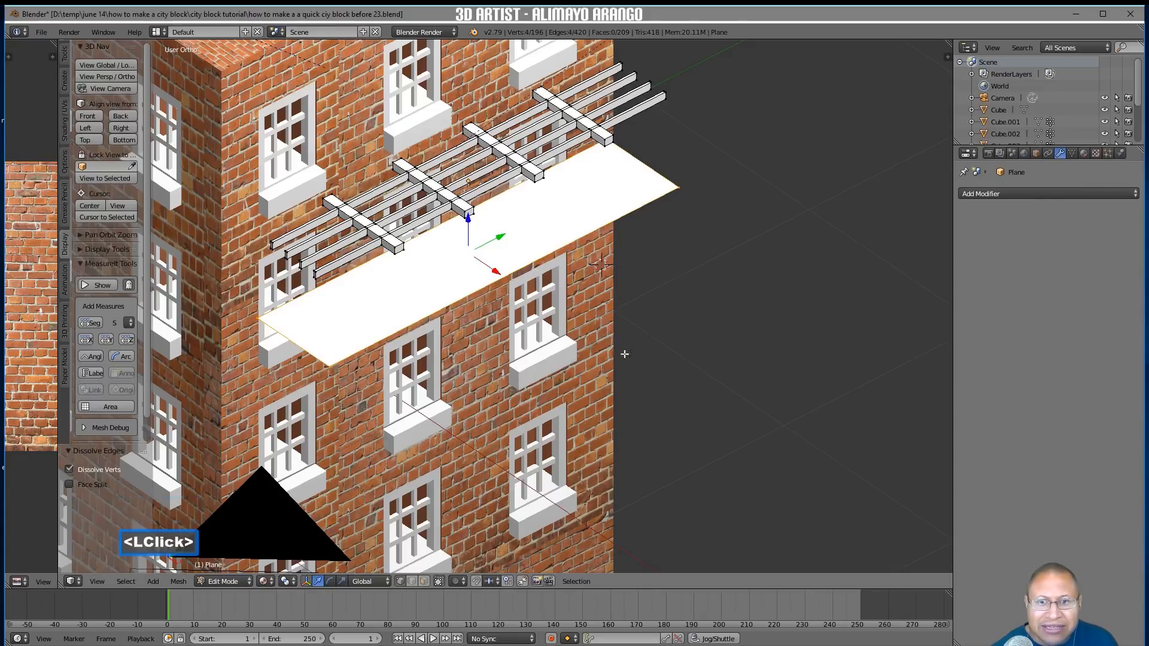
Select the plane in face select mode and inset it by about 0.143
click(427, 583)
click(512, 268)
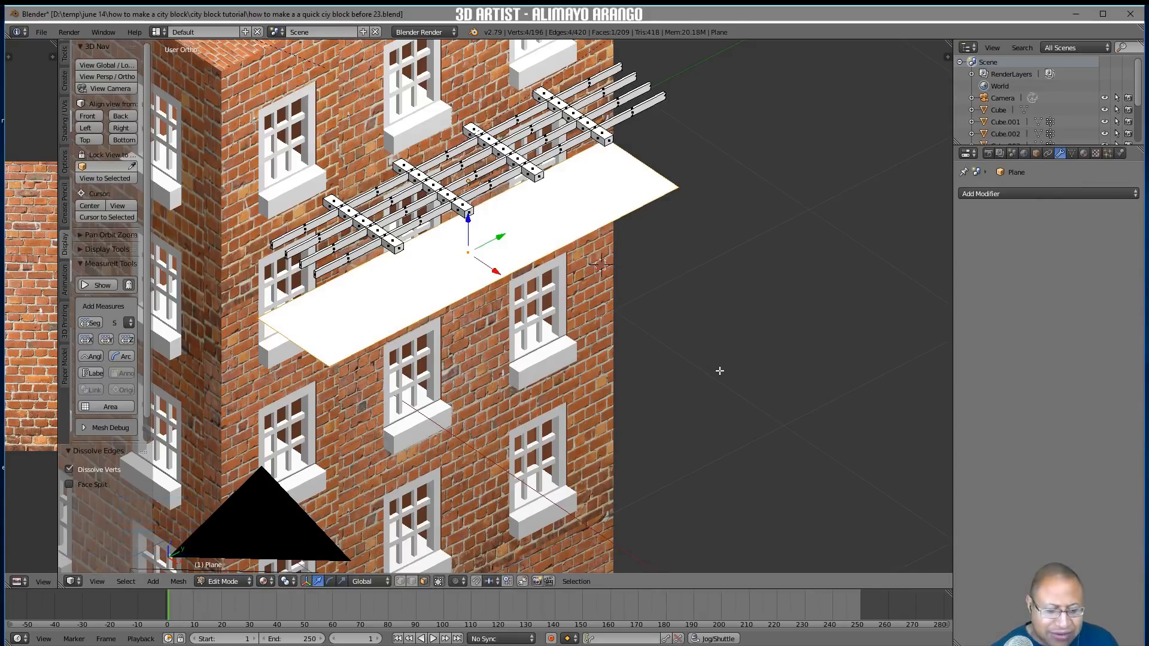
key(i)
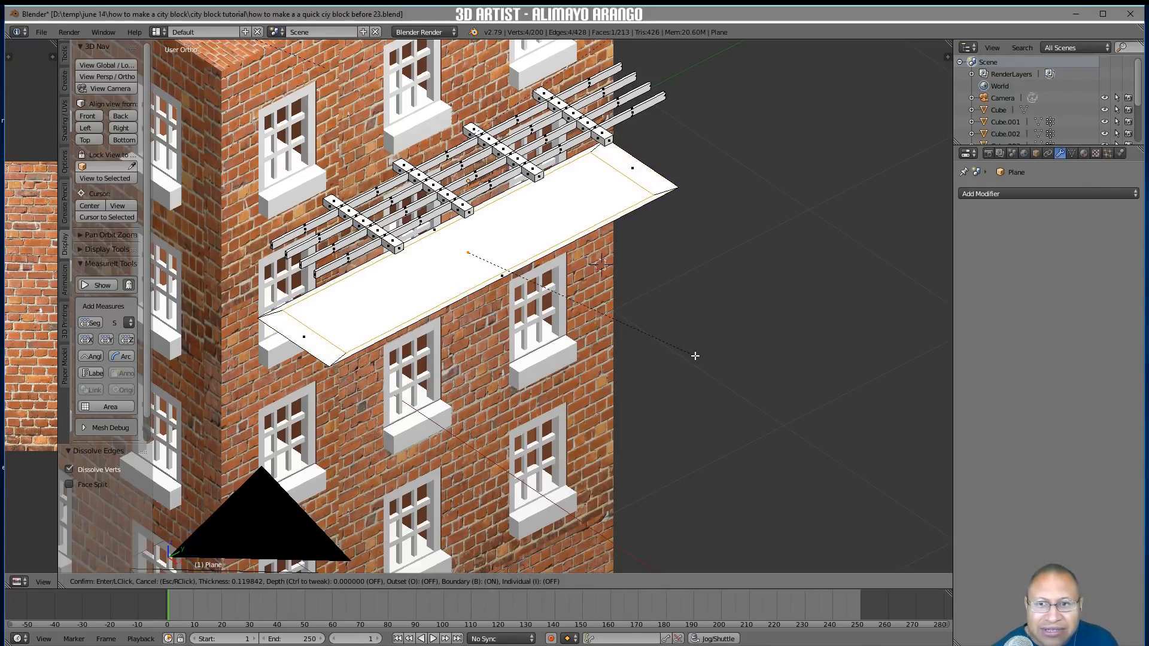
click(688, 354)
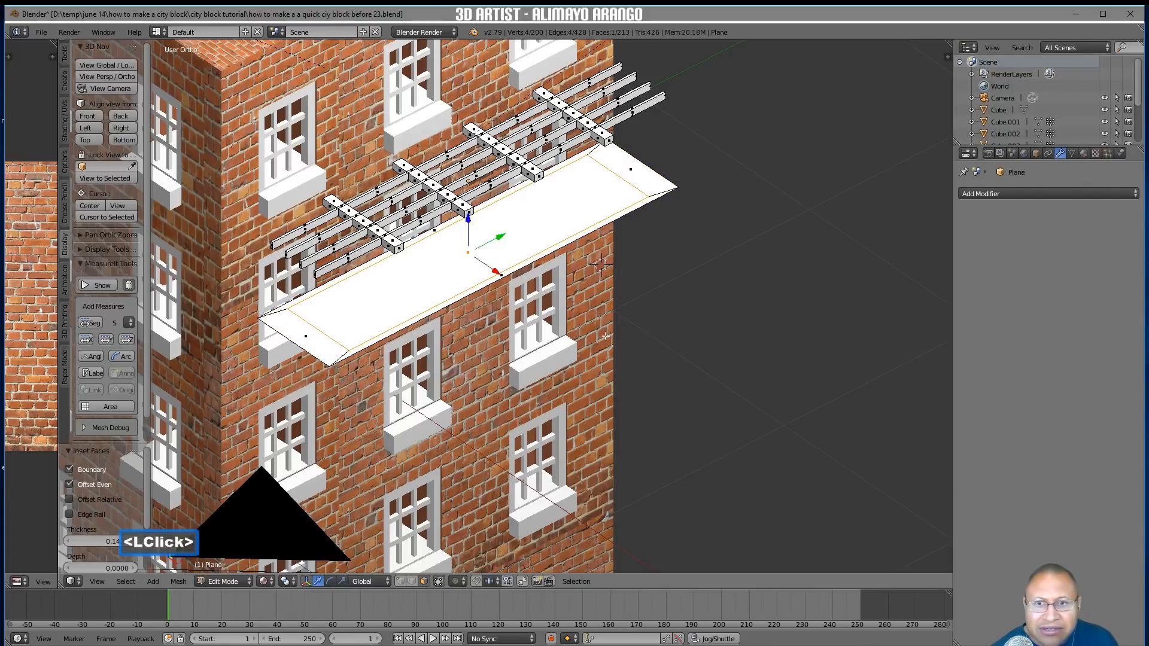
Scale the inset face to about 1.094 along Y to narrow the borders at both ends
middle_drag(584, 316, 594, 325)
middle_drag(590, 327, 573, 314)
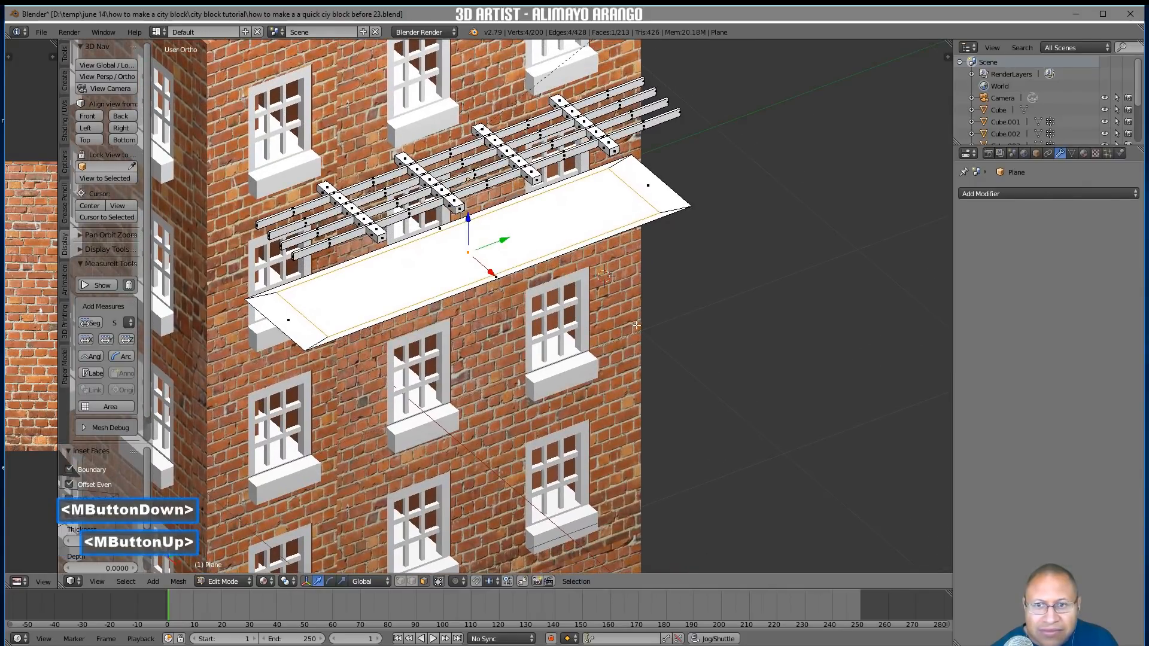
key(s)
key(y)
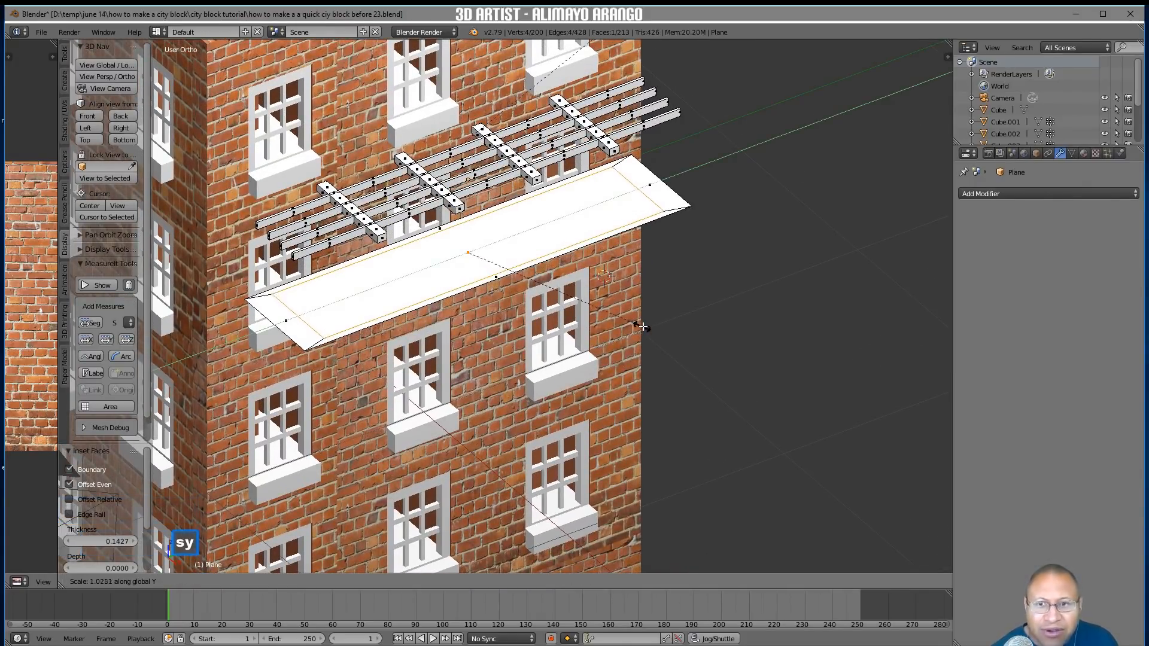
click(658, 322)
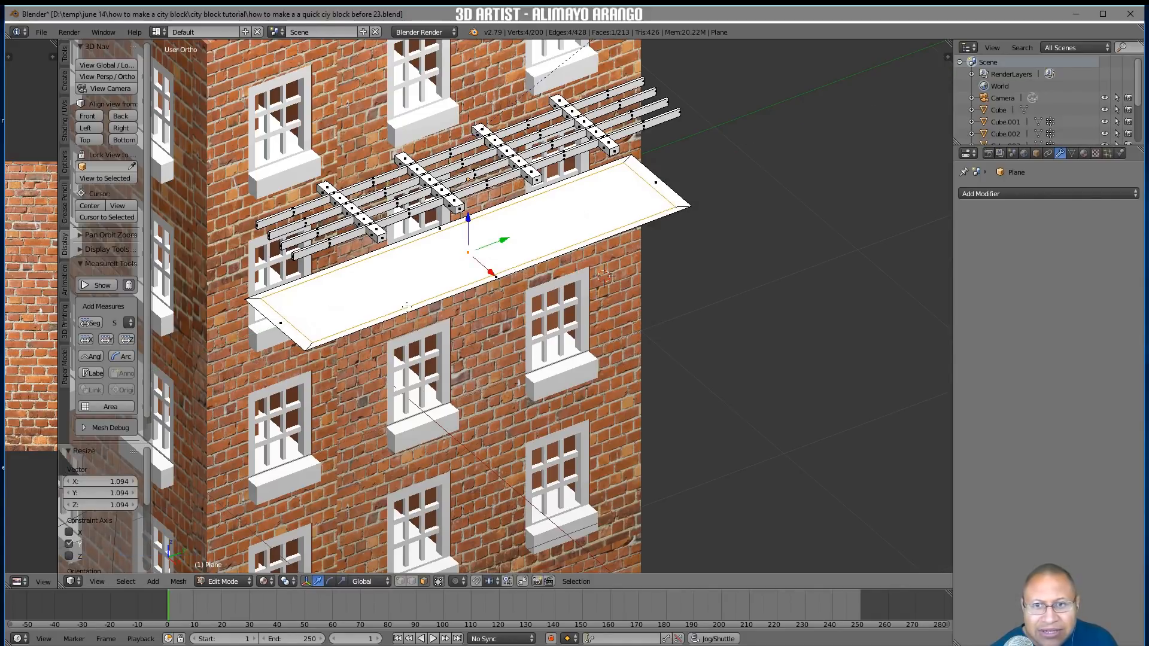
Delete the inner face of the inset plane, leaving only a rectangular frame
click(404, 292)
mouse_move(404, 339)
middle_down()
mouse_move(444, 336)
mouse_move(425, 348)
middle_up()
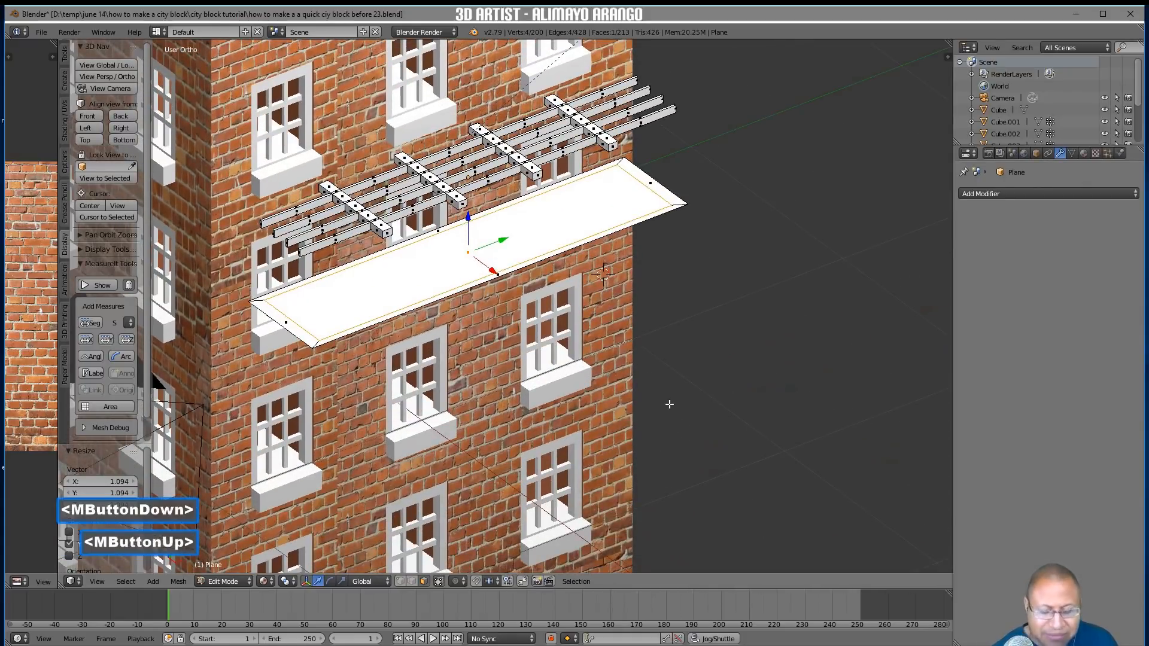
key(x)
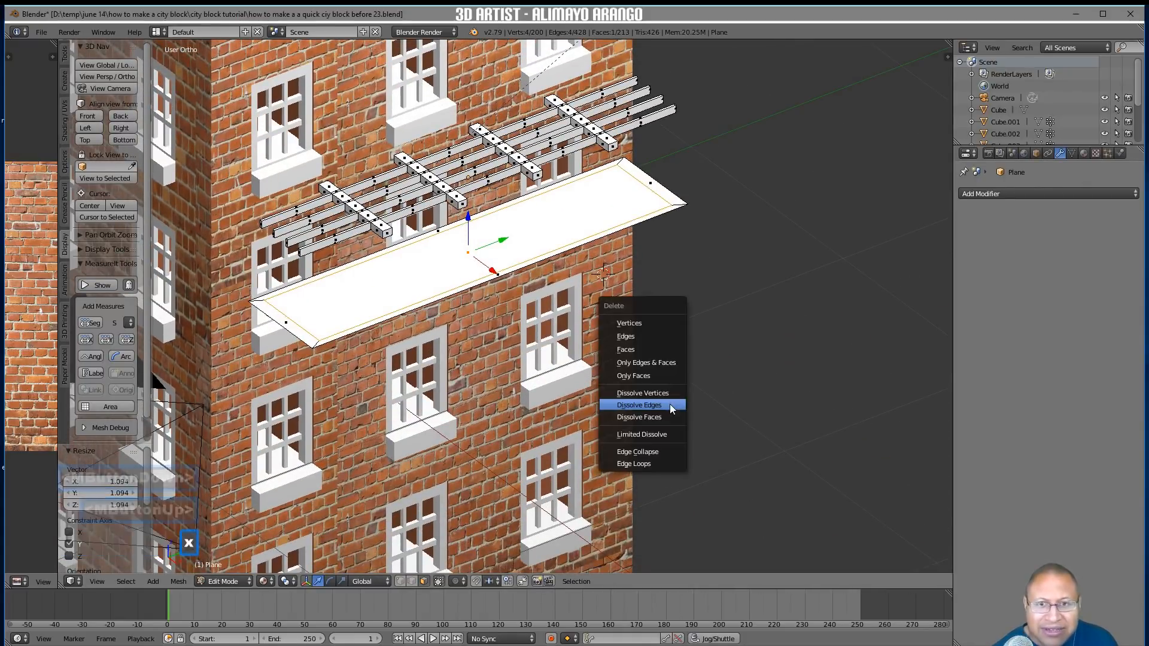
click(661, 353)
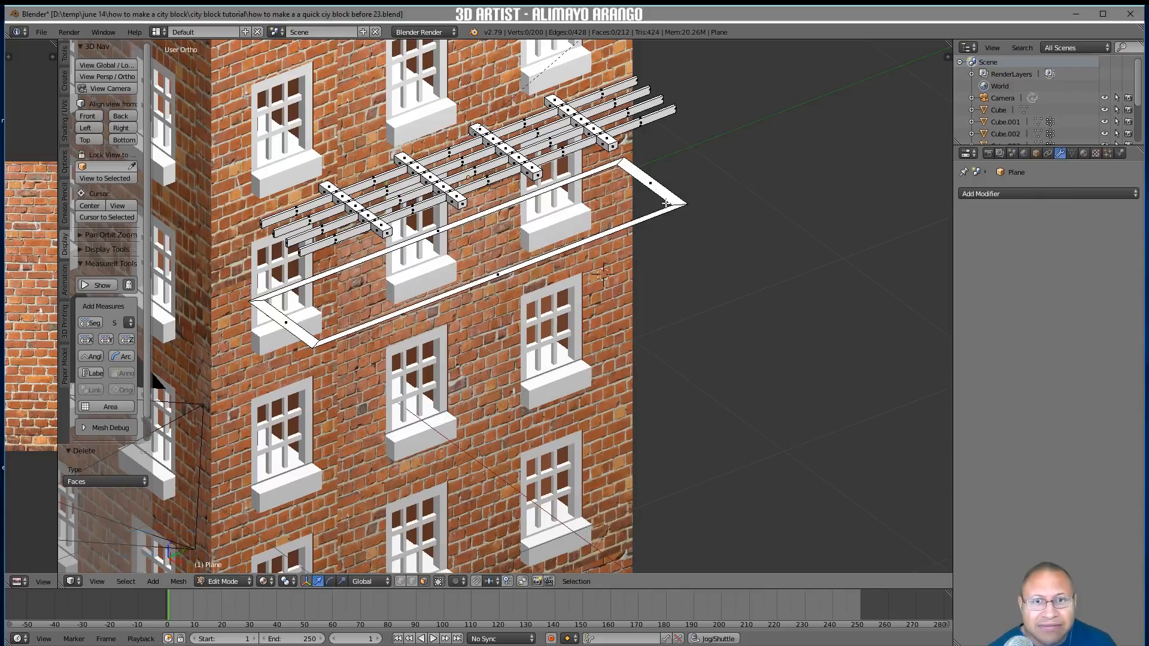
Extrude the whole rectangular frame about 0.024 upward along Z to give it thickness
key(l)
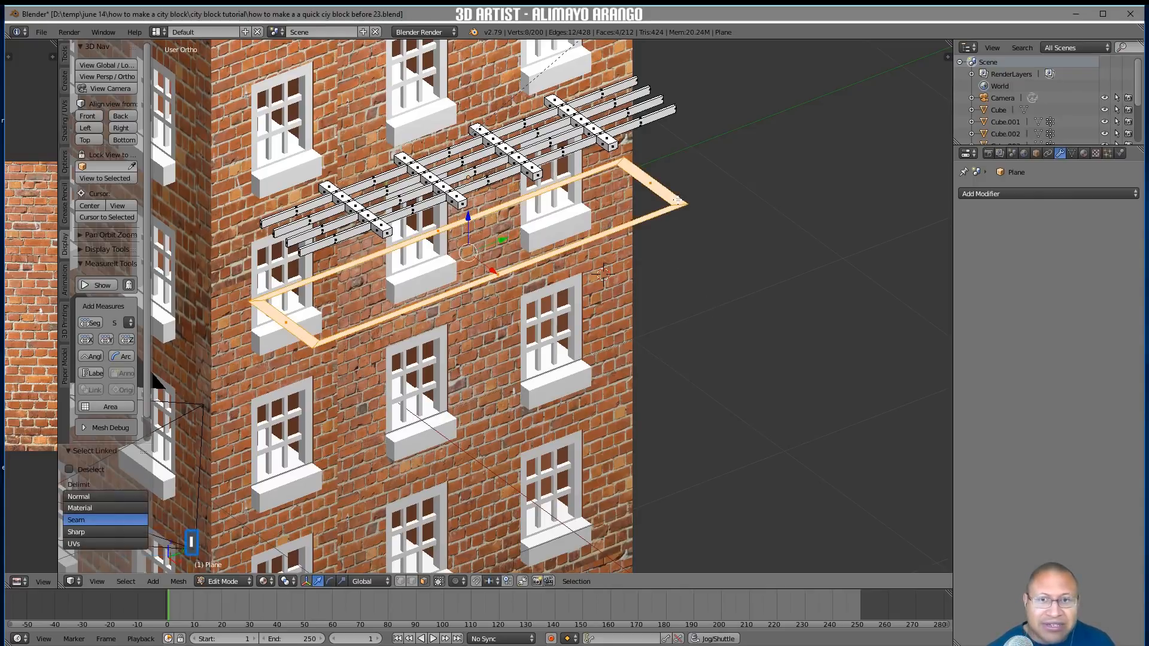
key(e)
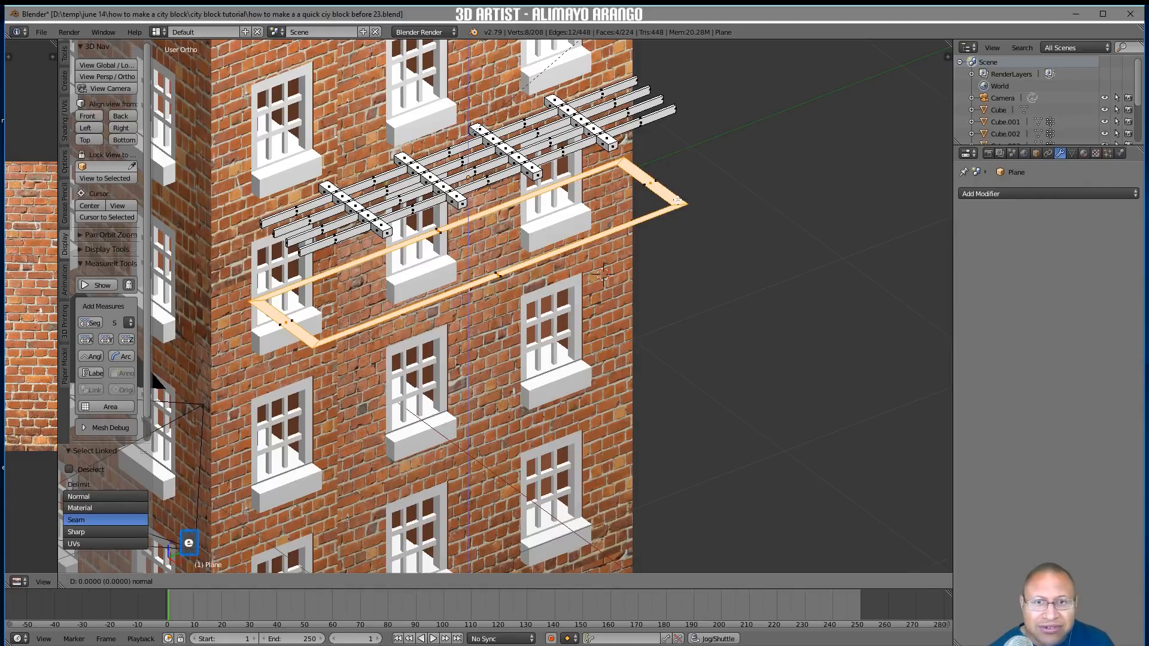
right_click(678, 200)
drag(472, 219, 468, 211)
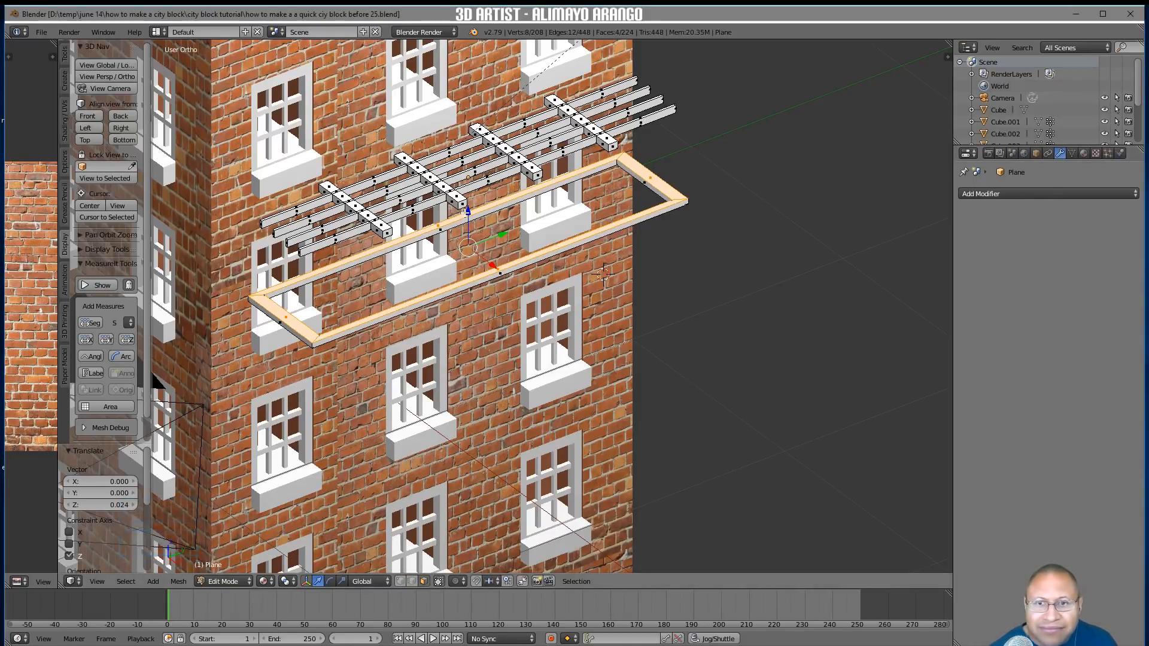
drag(468, 215, 468, 204)
right_click(468, 205)
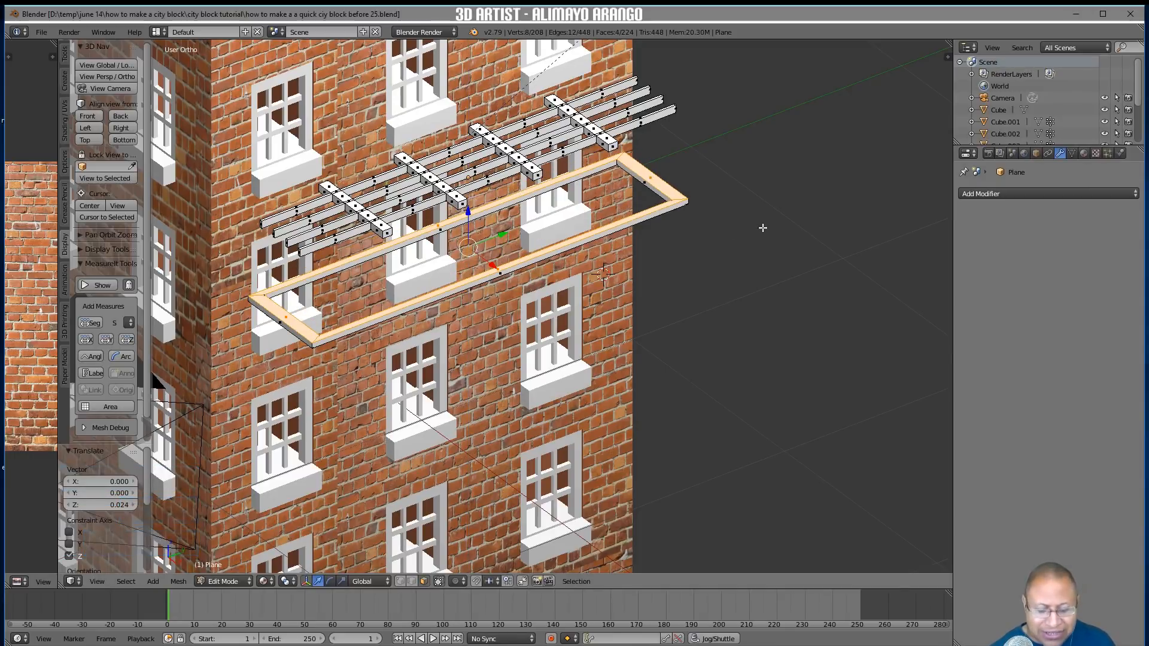
Select the entire linked frame and raise it about 0.356 along Z so it surrounds the bars
key(ctrl+l)
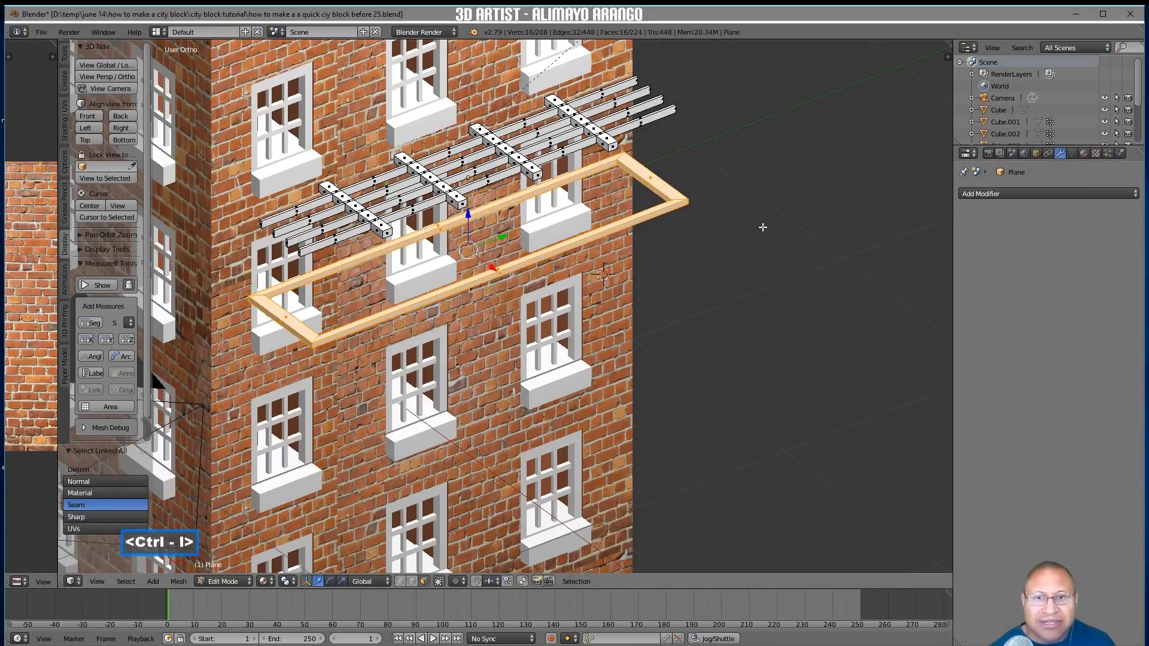
drag(465, 219, 470, 138)
middle_drag(473, 144, 522, 264)
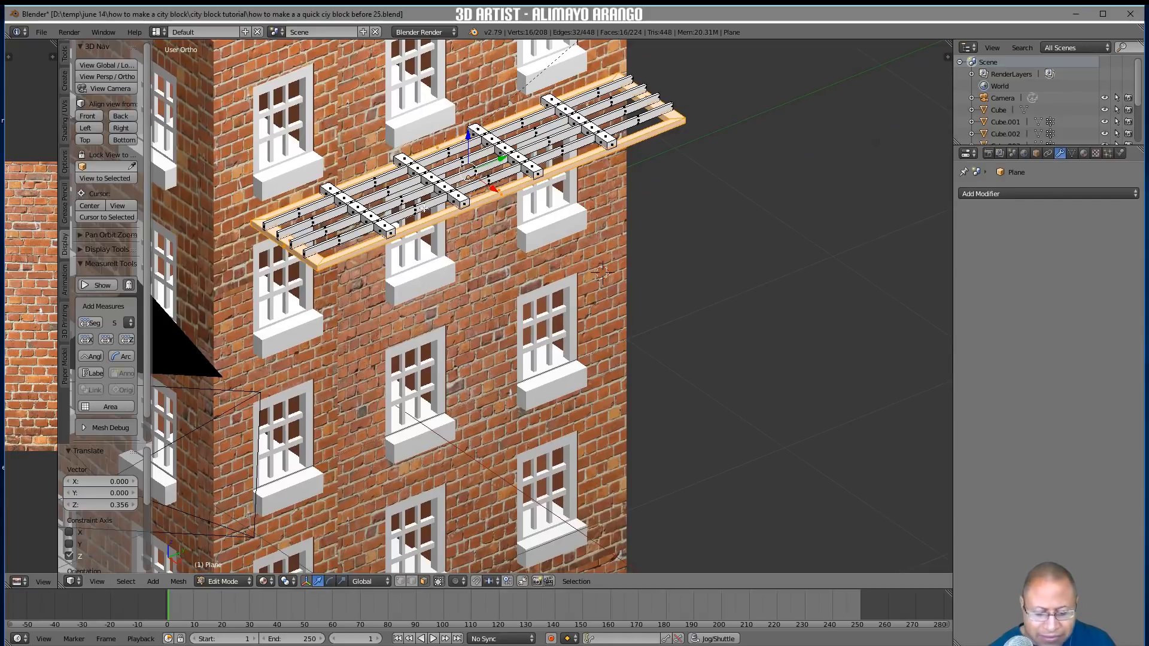
Select only the lengthwise and cross bars inside the frame and duplicate them in place
key(a)
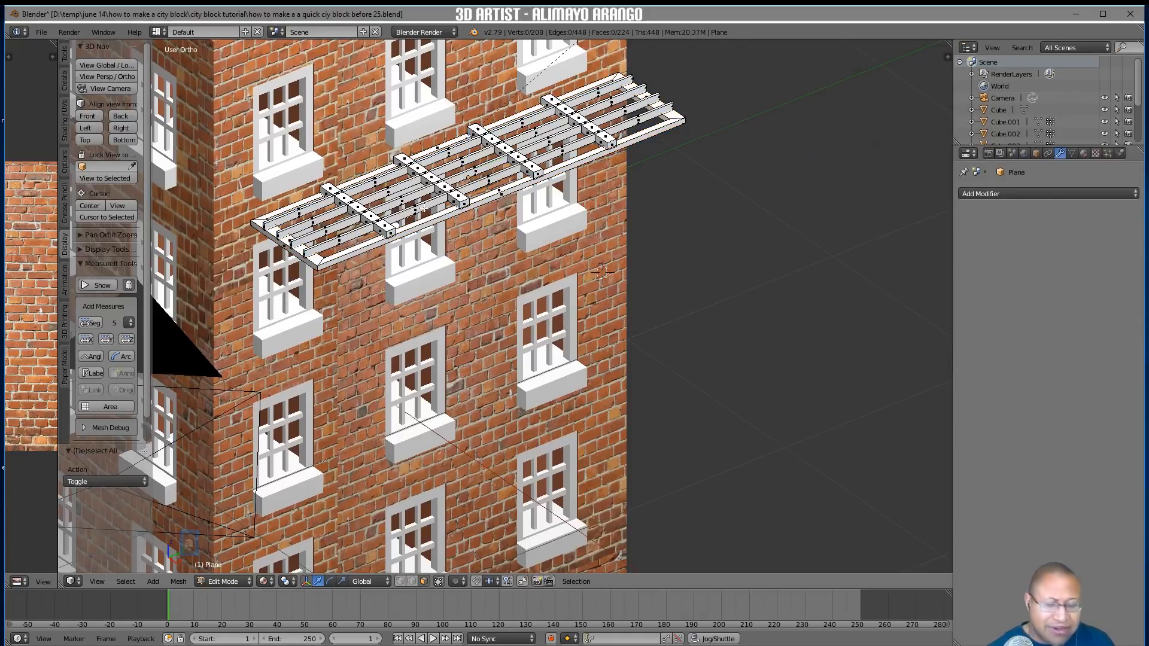
key(l)
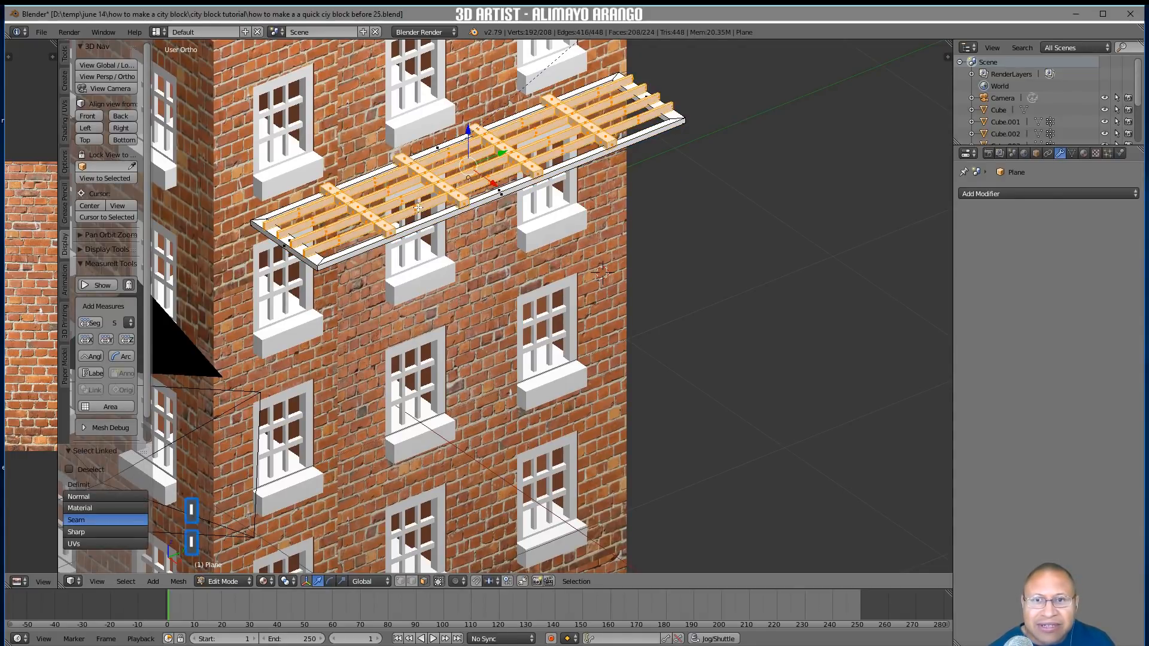
key(shift+d)
right_click(505, 273)
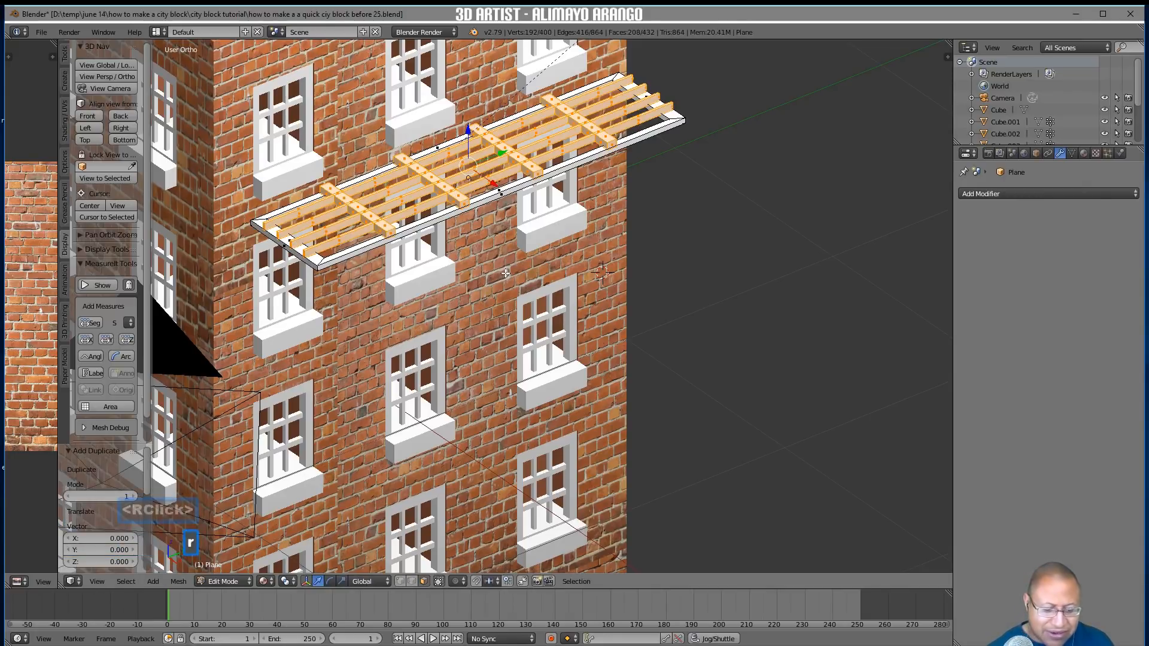
key(r)
key(y)
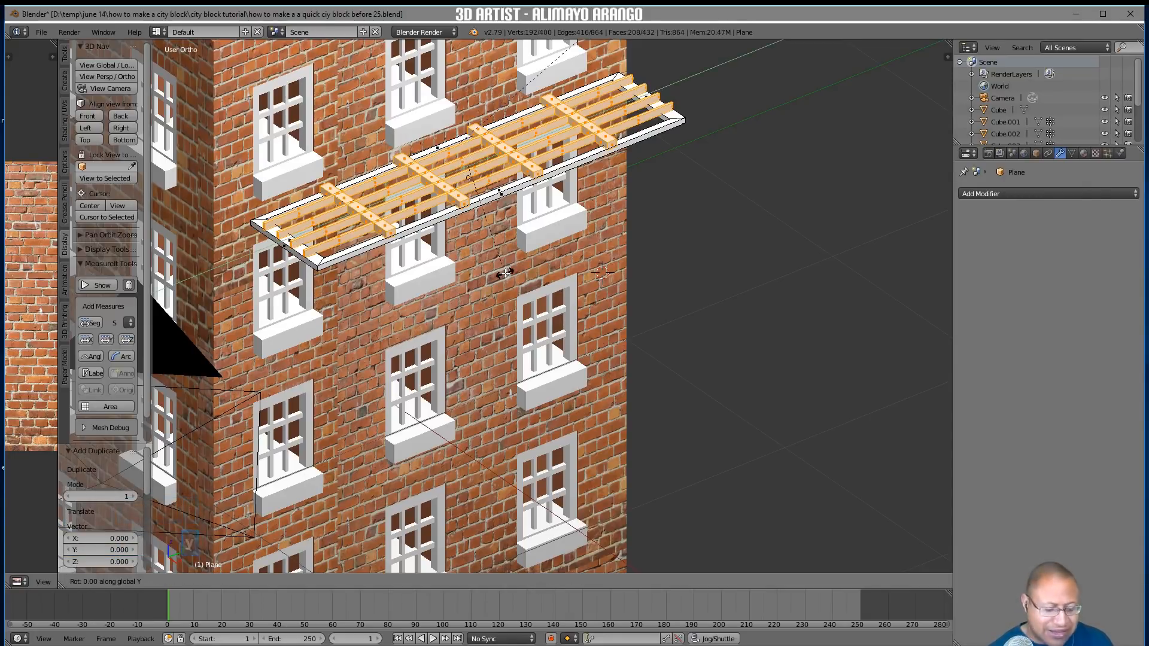
text(90)
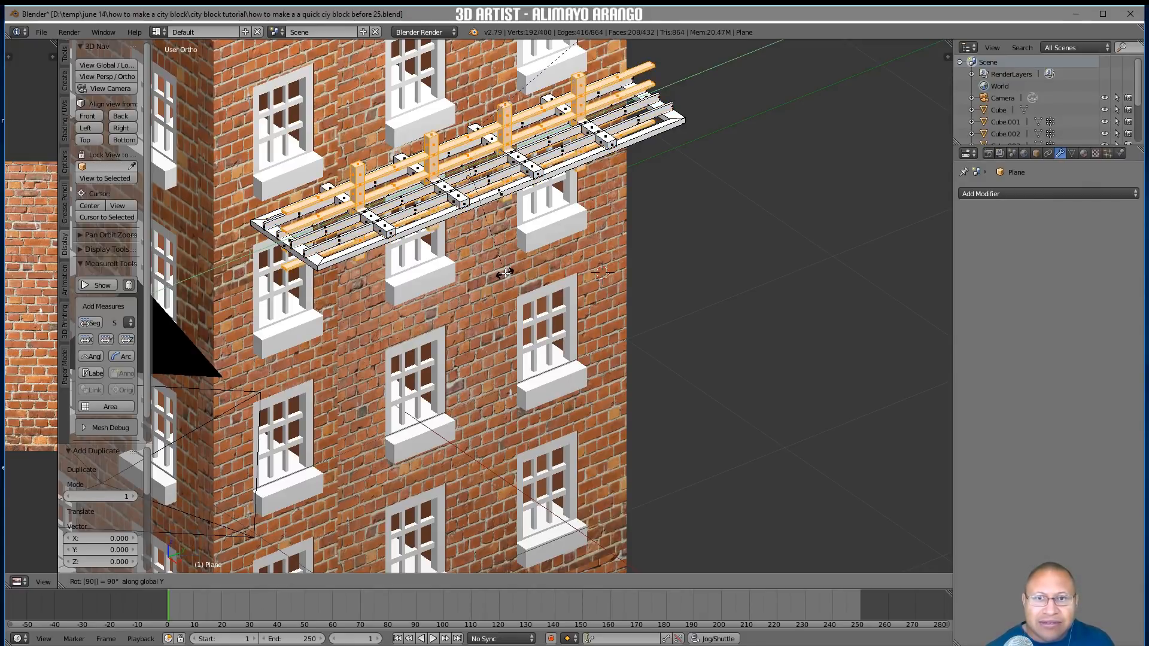
right_click(505, 274)
Rotate the duplicated bars -90° about the global Y axis so they stand upright
key(r)
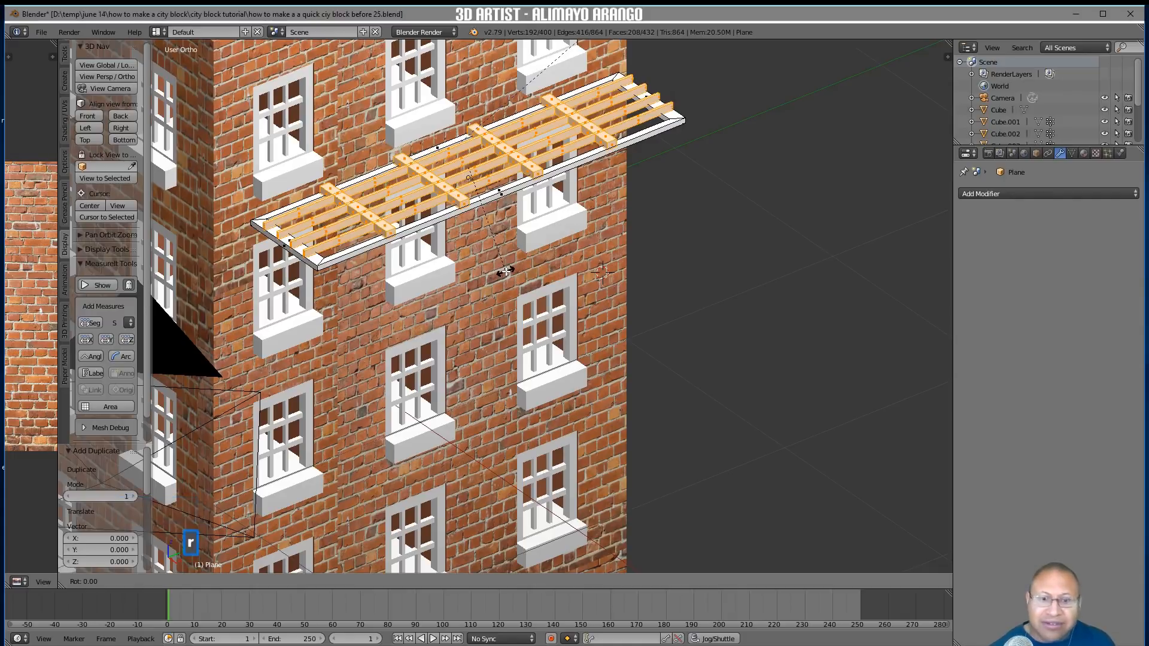
key(y)
key(0)
click(506, 271)
middle_drag(506, 271, 490, 240)
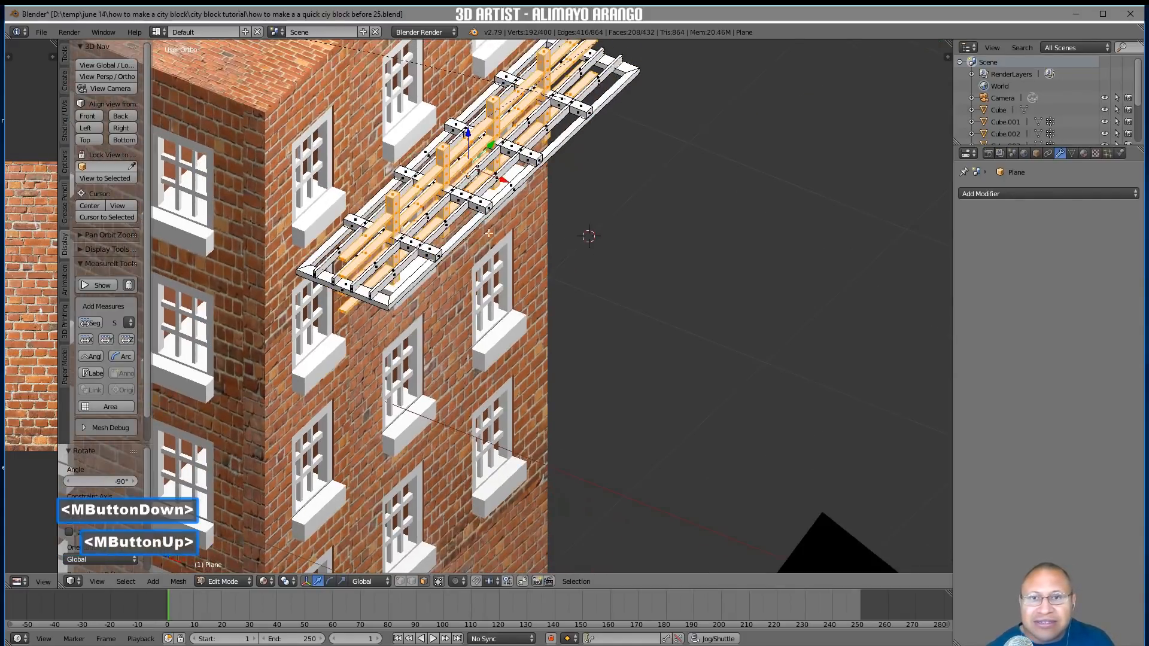
Move the upright bars outward along X and up along Z so they stand on the platform's outer edge as a railing
drag(497, 182, 526, 157)
middle_drag(538, 194, 501, 163)
drag(507, 114, 507, 113)
middle_drag(522, 151, 589, 207)
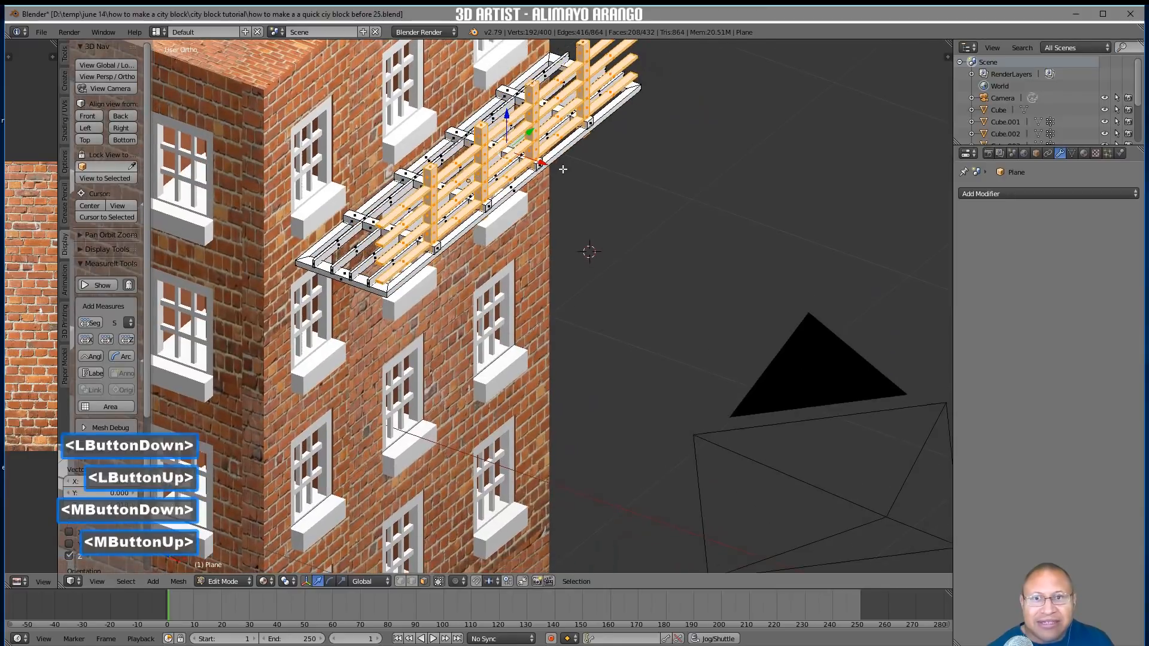
Duplicate the upright railing in place and move the copy -0.359 along X to the platform's wall side
key(shift+d)
right_click(595, 212)
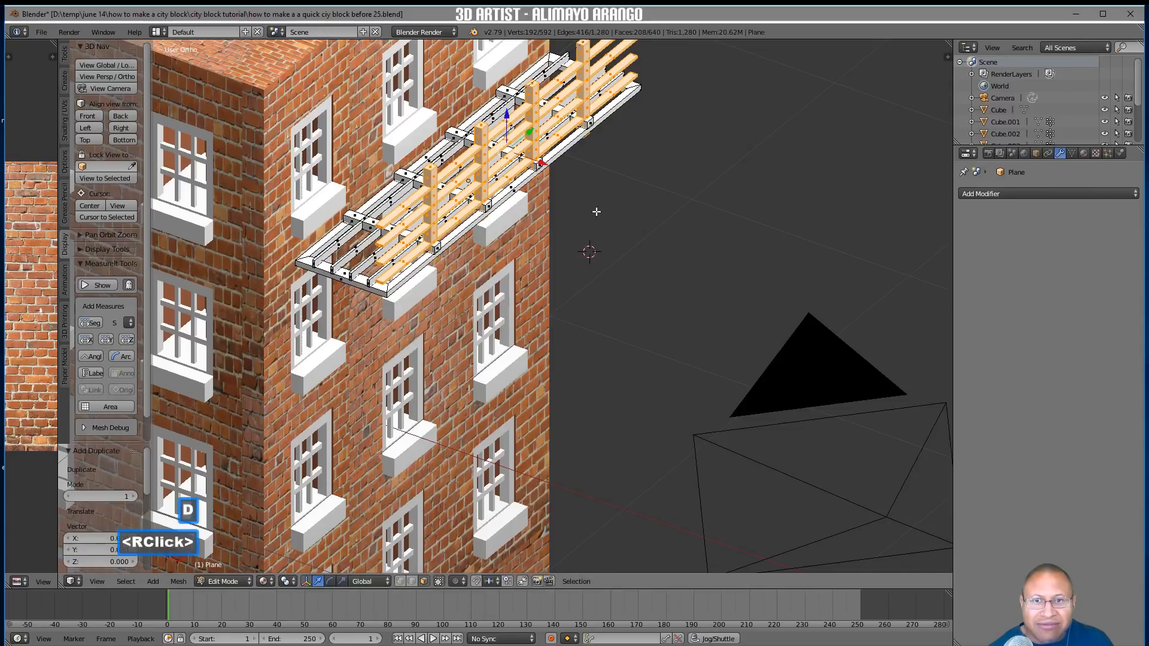
drag(538, 156, 463, 126)
mouse_move(589, 233)
middle_down()
mouse_move(491, 184)
mouse_move(587, 218)
mouse_move(570, 212)
mouse_move(572, 231)
mouse_move(471, 232)
mouse_move(585, 228)
middle_up()
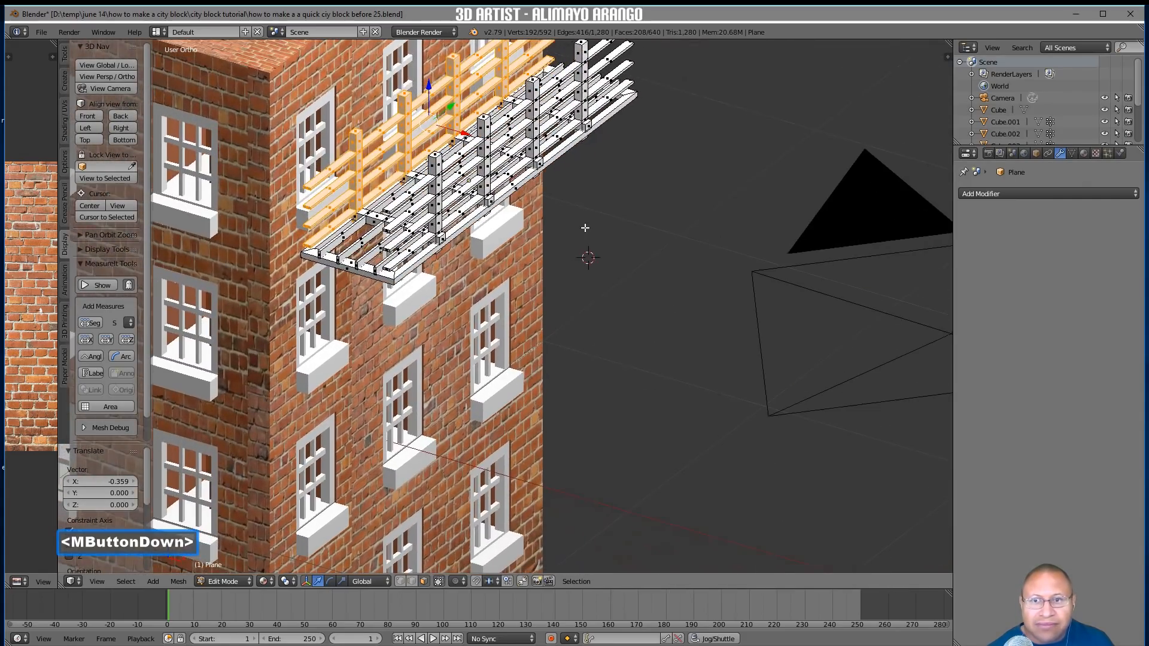
middle_drag(560, 230, 504, 209)
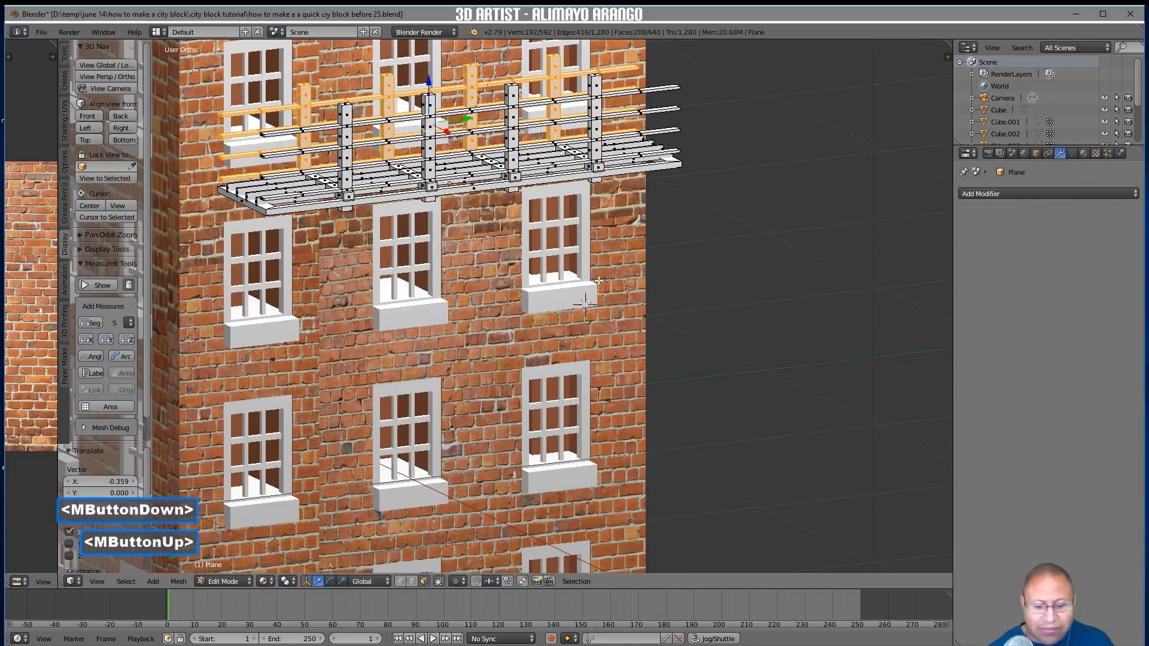
Deselect the mesh, return to Object Mode and give the platform a new material with a darker grey diffuse colour
key(a)
middle_drag(606, 290, 597, 296)
click(230, 582)
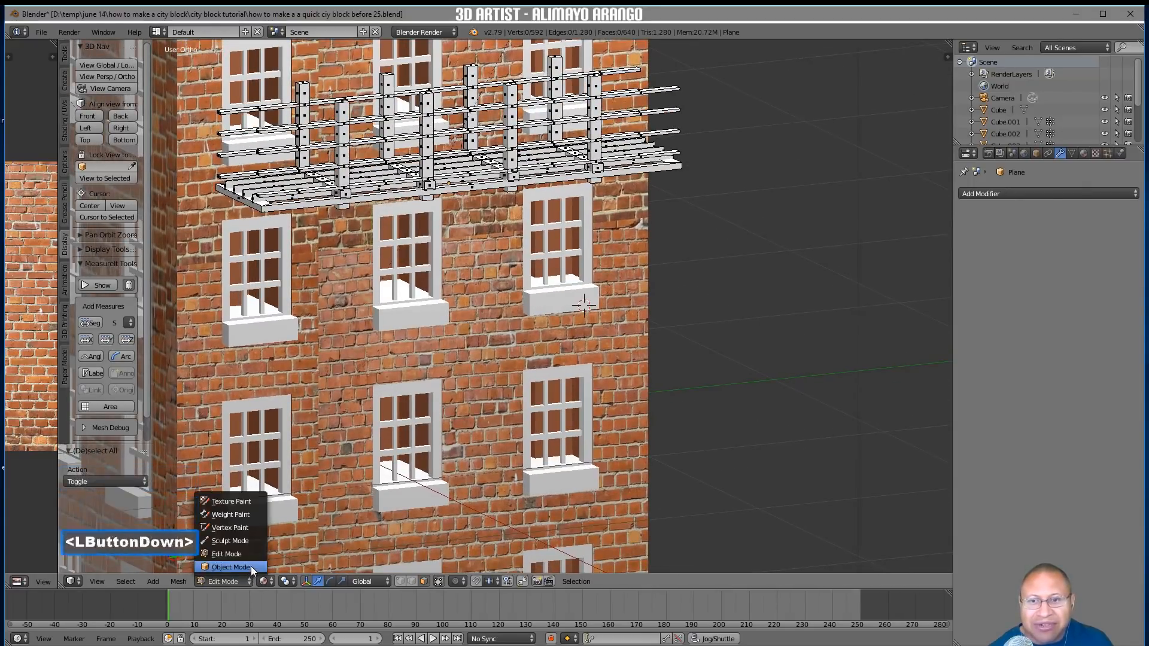
click(231, 565)
scroll(497, 474, down, 2)
mouse_move(573, 428)
middle_down()
mouse_move(514, 389)
mouse_move(581, 429)
middle_up()
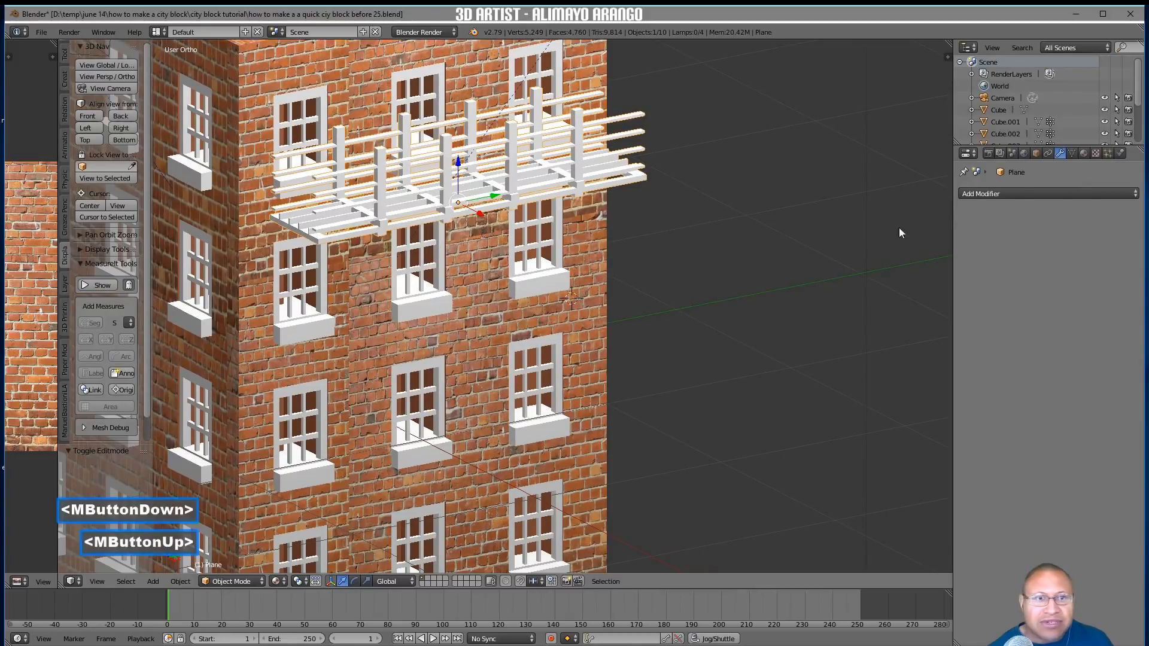
click(1084, 154)
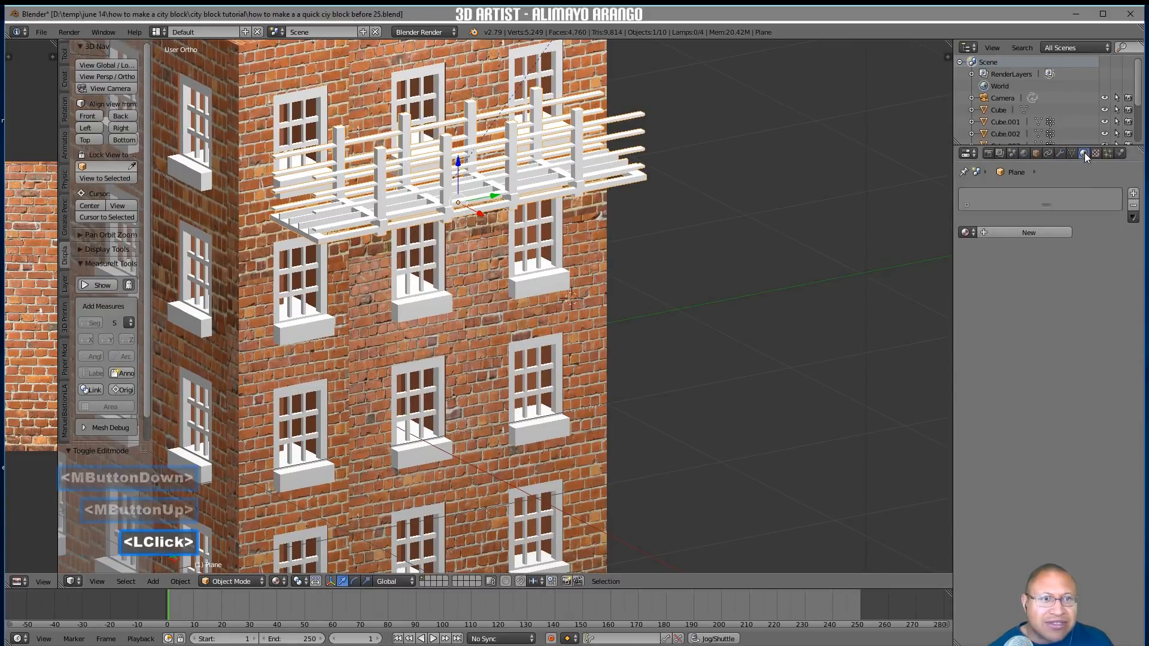
click(1059, 232)
click(1017, 378)
drag(1031, 227, 1030, 262)
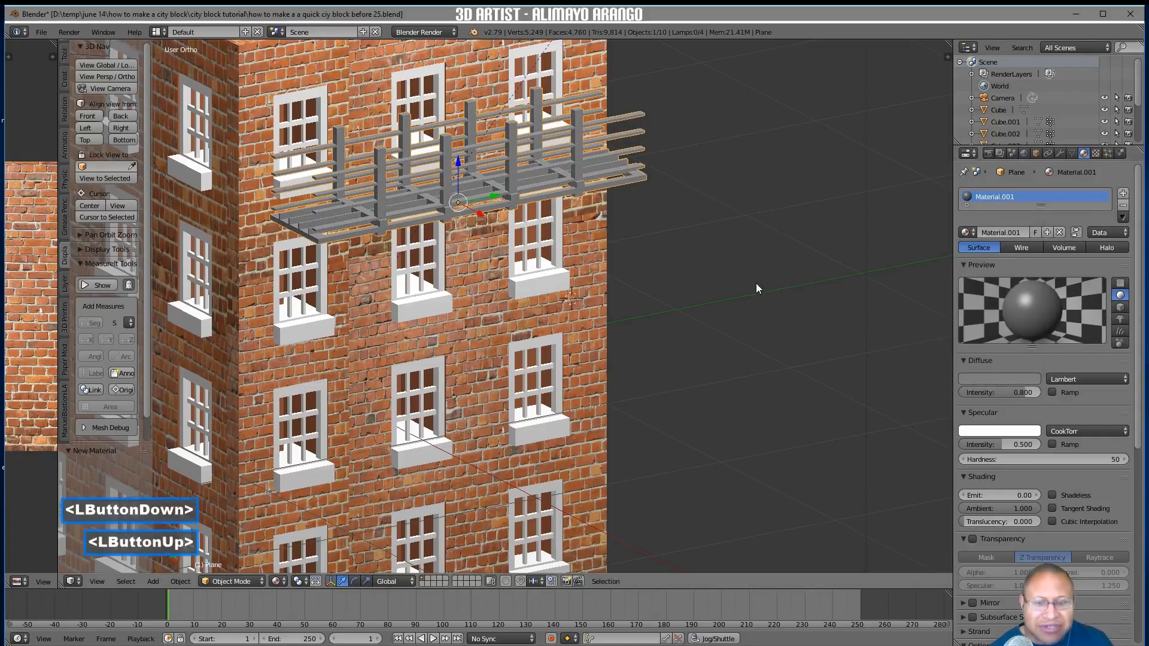
key(a)
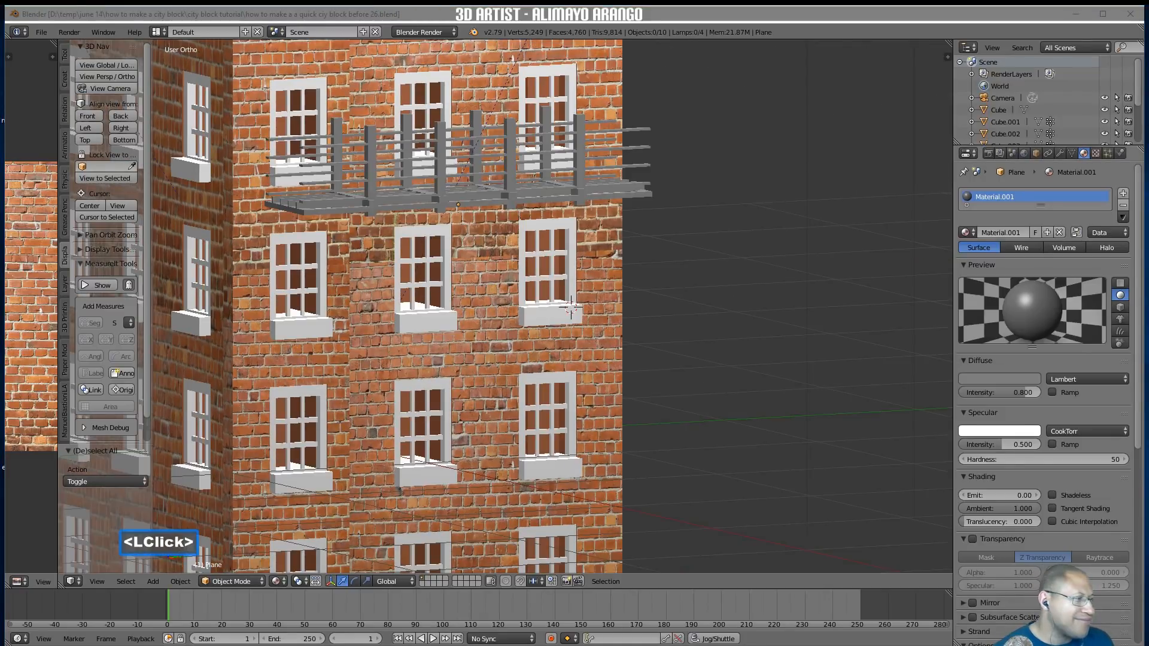
Enter Edit Mode on the fire-escape platform
click(795, 326)
middle_drag(535, 268, 545, 378)
scroll(544, 377, up, 2)
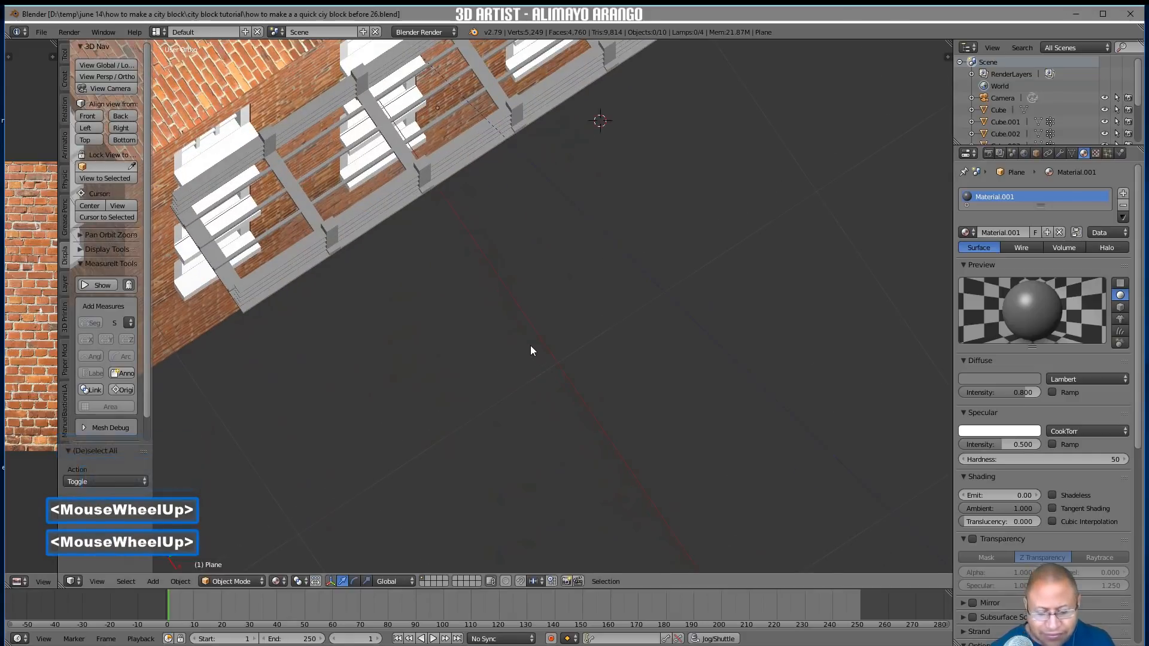
shift+middle_drag(531, 300, 384, 490)
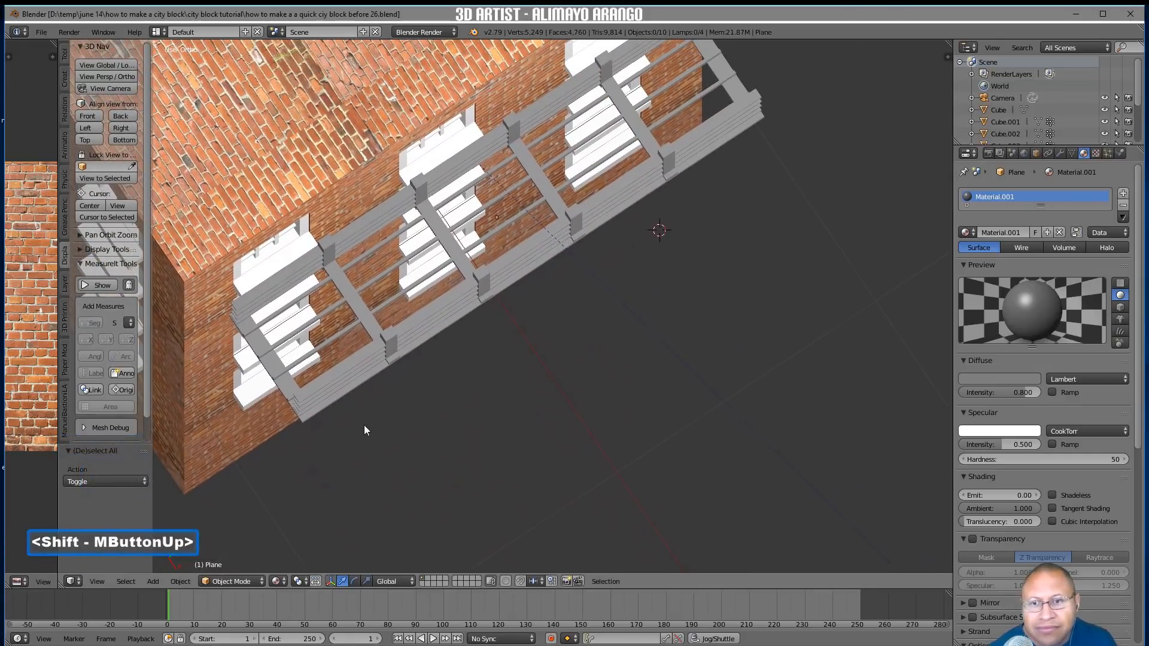
click(330, 431)
click(248, 581)
click(245, 548)
scroll(423, 406, up, 2)
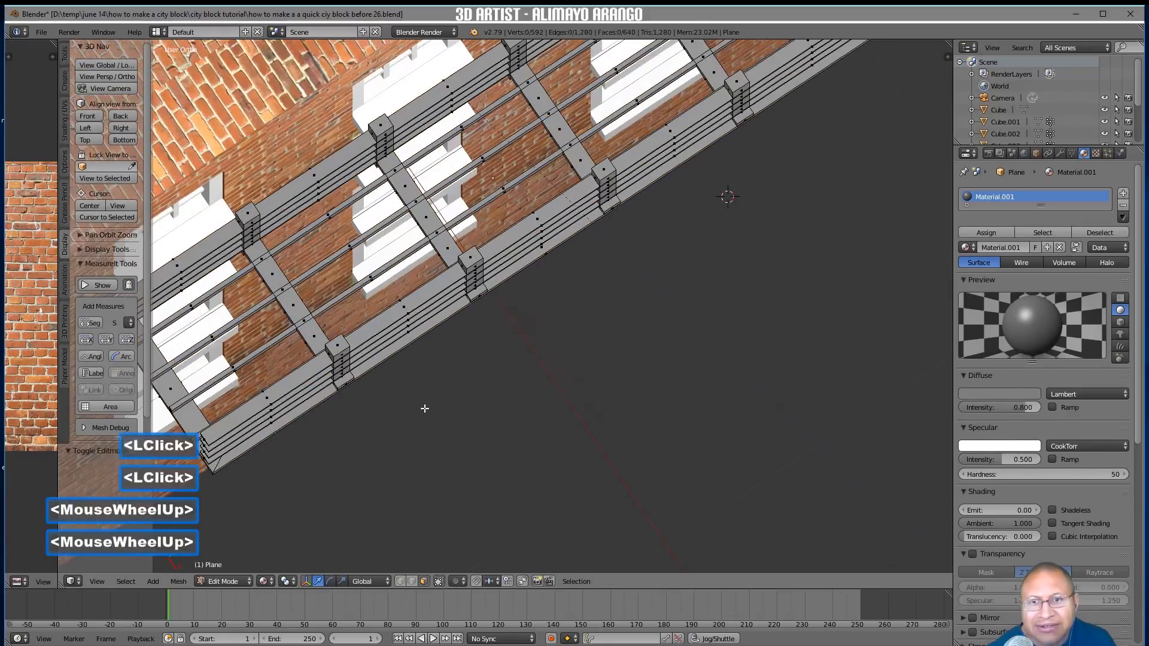
Select the exposed faces of the three lengthwise floor bars between the first and second cross bars and delete those faces
click(397, 257)
shift+click(363, 238)
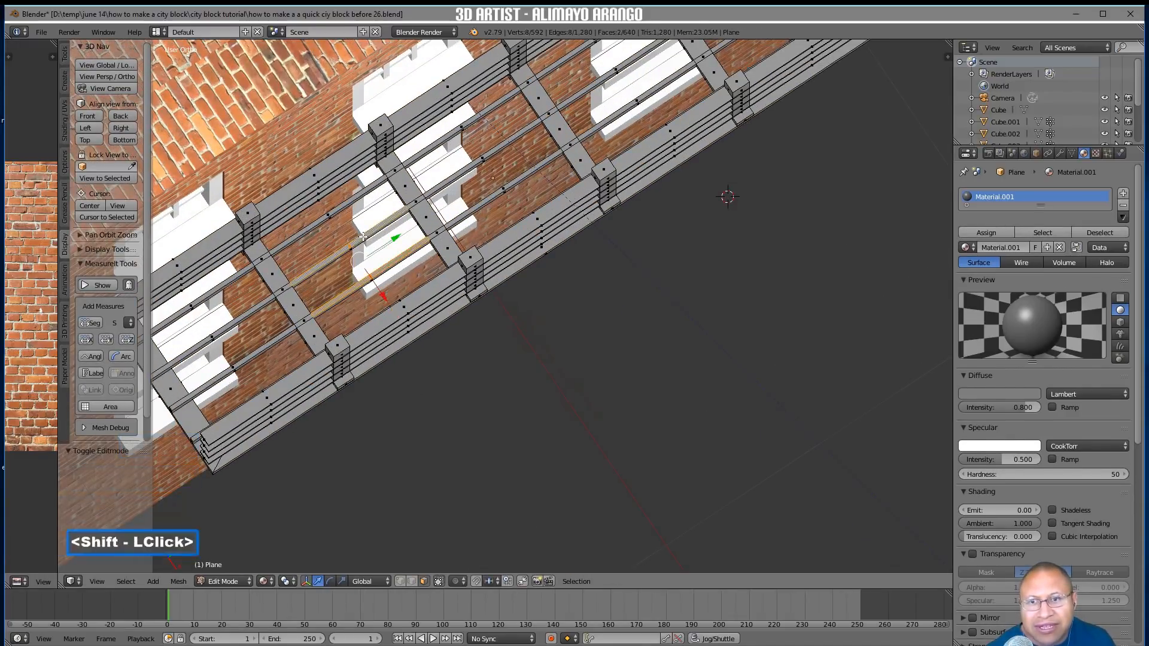
shift+click(331, 215)
middle_drag(331, 214, 362, 252)
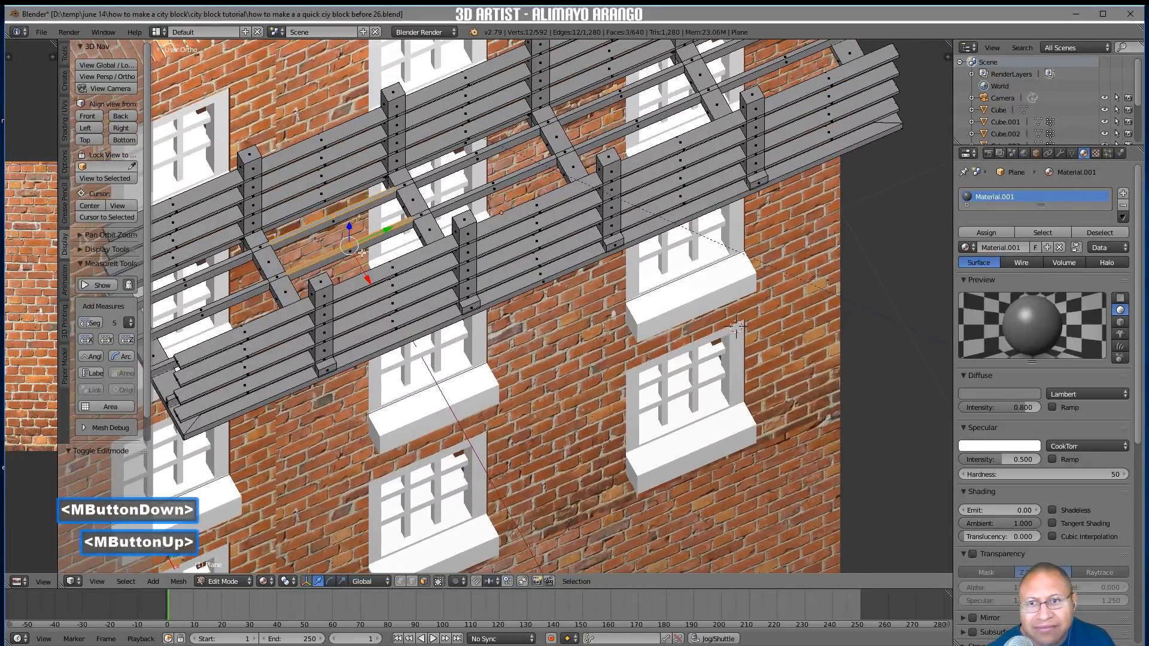
shift+click(310, 233)
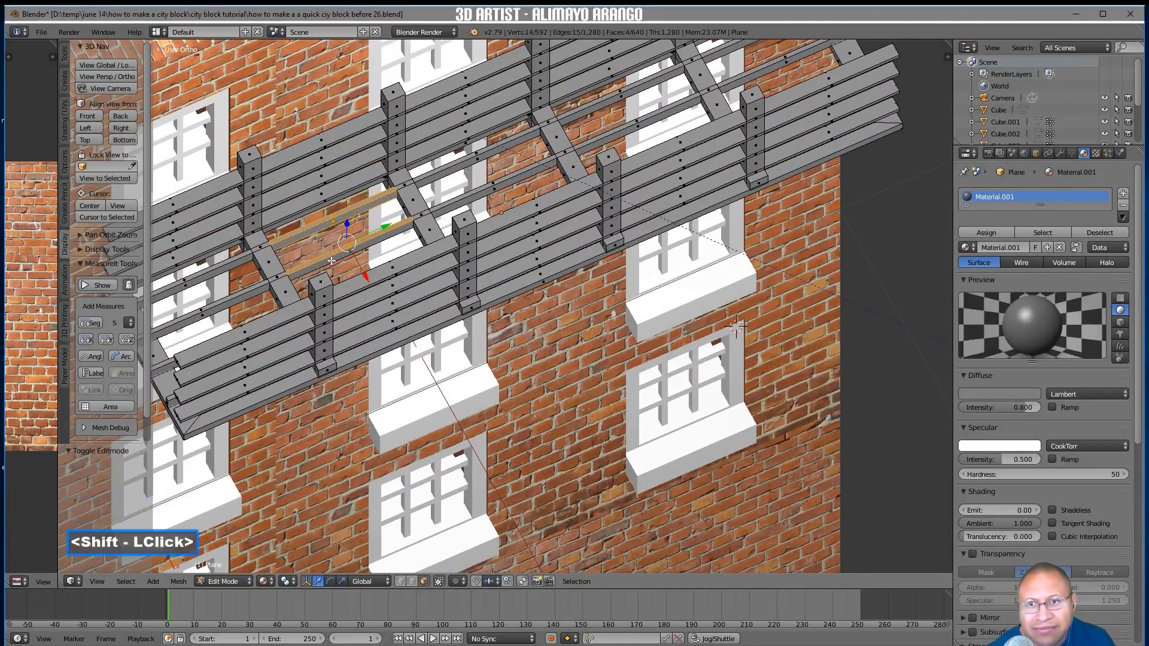
mouse_move(363, 264)
middle_down()
mouse_move(360, 290)
mouse_move(362, 262)
middle_up()
shift+click(361, 262)
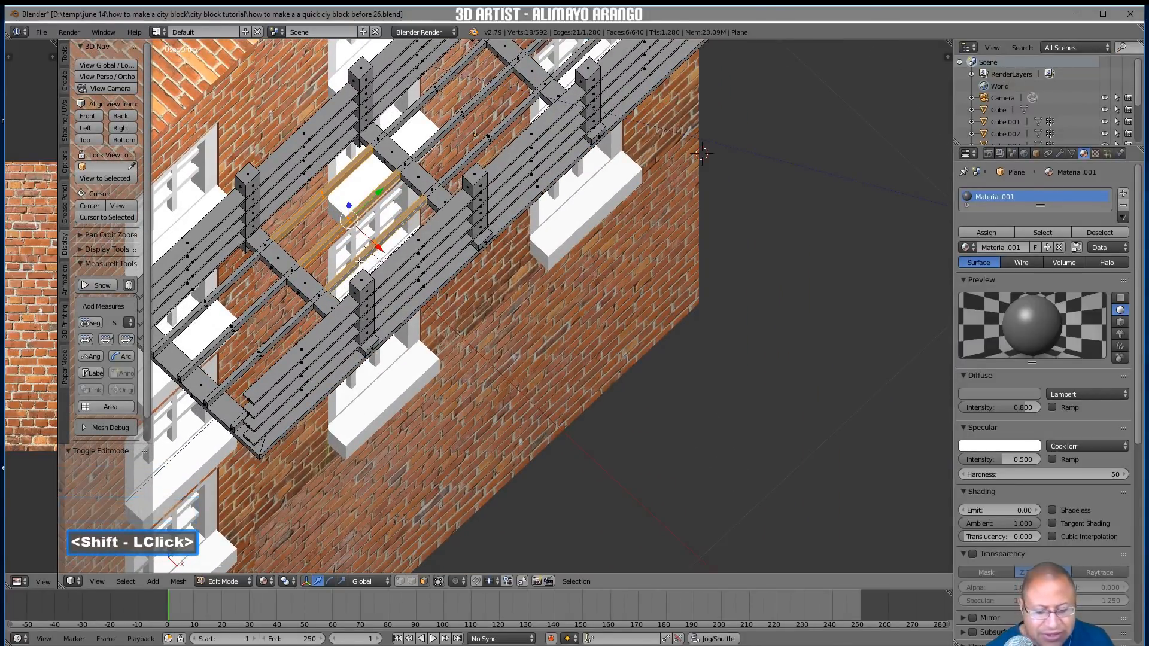
key(x)
click(361, 263)
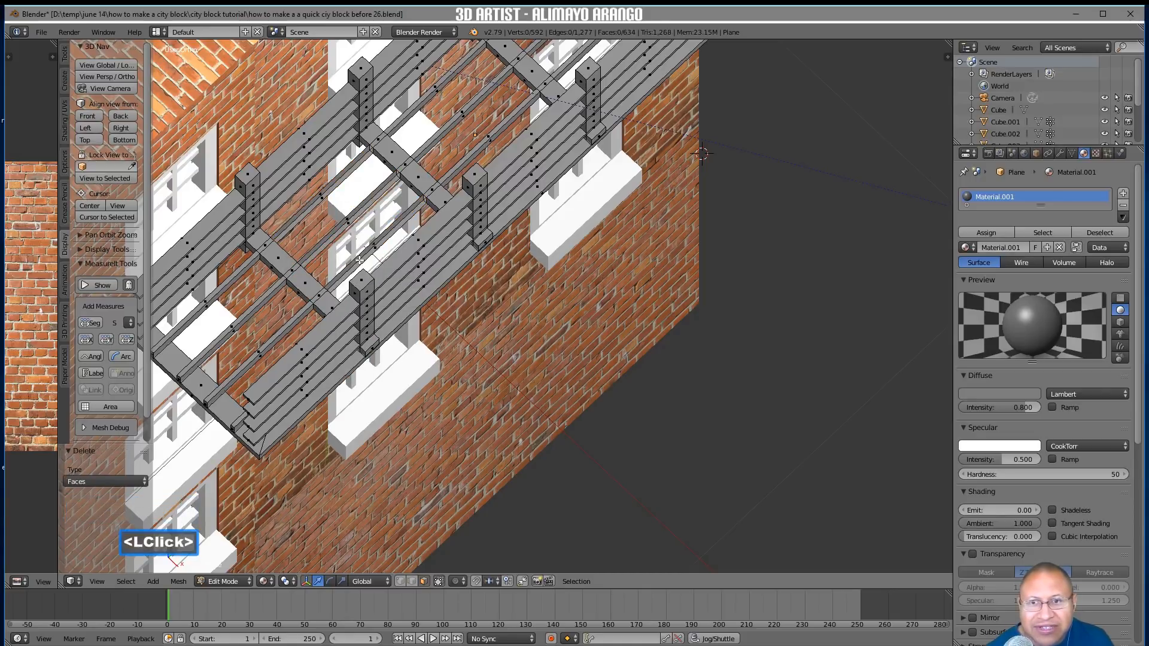
Delete the remaining faces of the floor bars between the first and second cross bars to clear the opening
click(358, 266)
shift+click(352, 265)
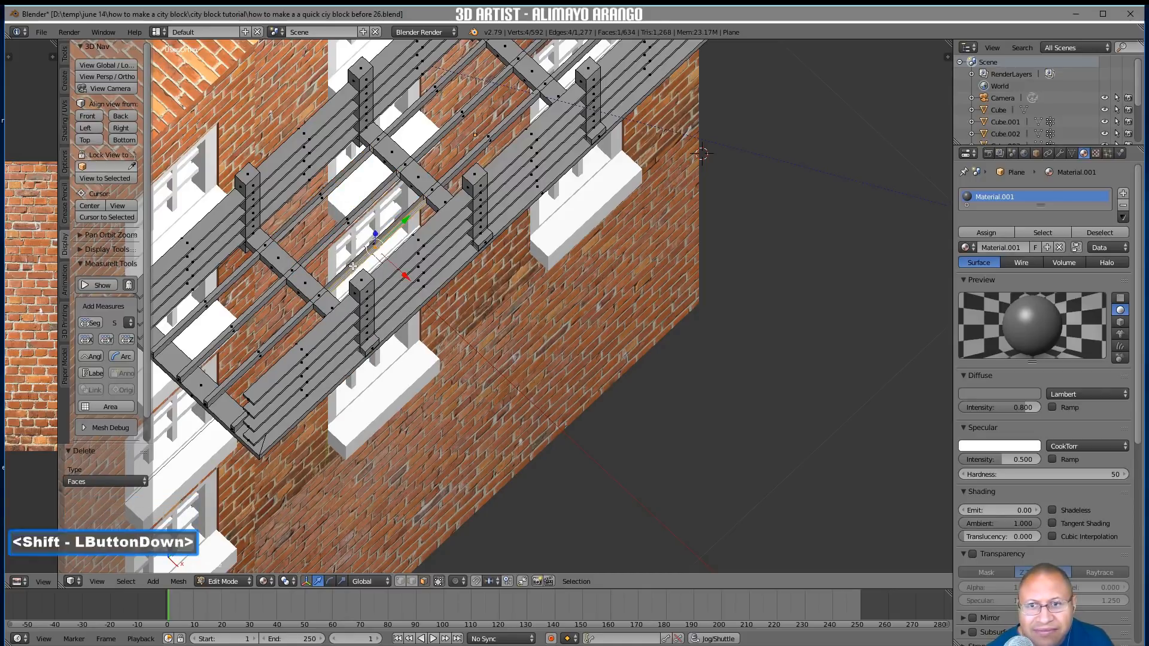
shift+click(321, 241)
shift+click(321, 242)
shift+click(299, 218)
shift+click(297, 218)
key(x)
click(296, 220)
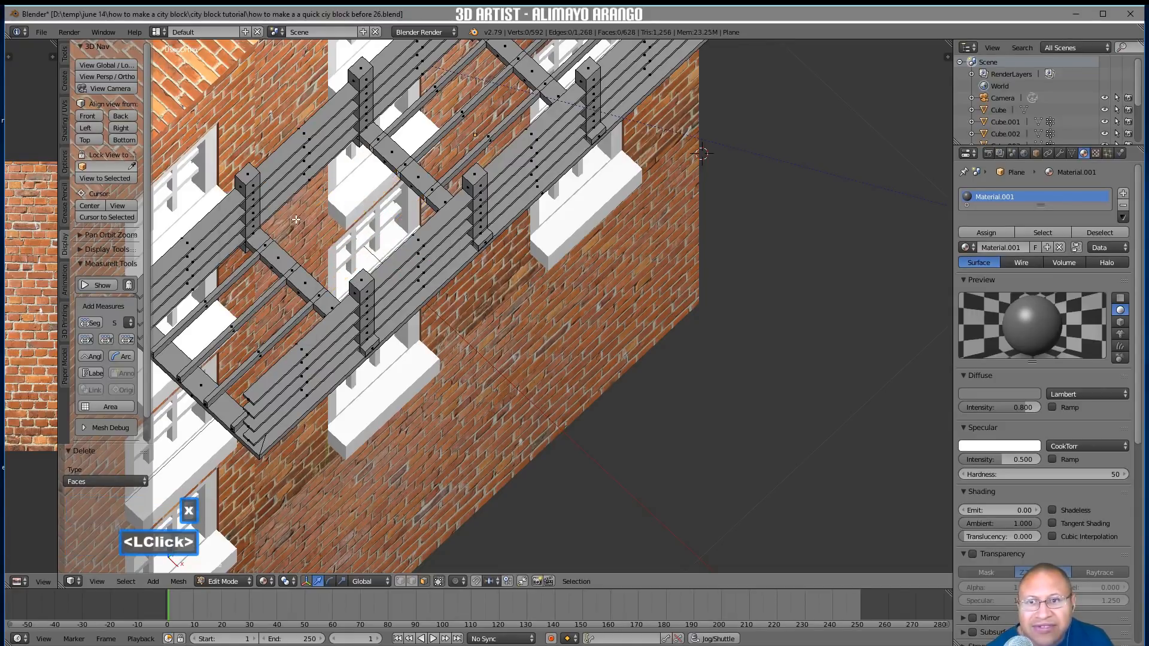
middle_drag(310, 228, 416, 249)
scroll(416, 248, up, 2)
scroll(416, 249, down, 6)
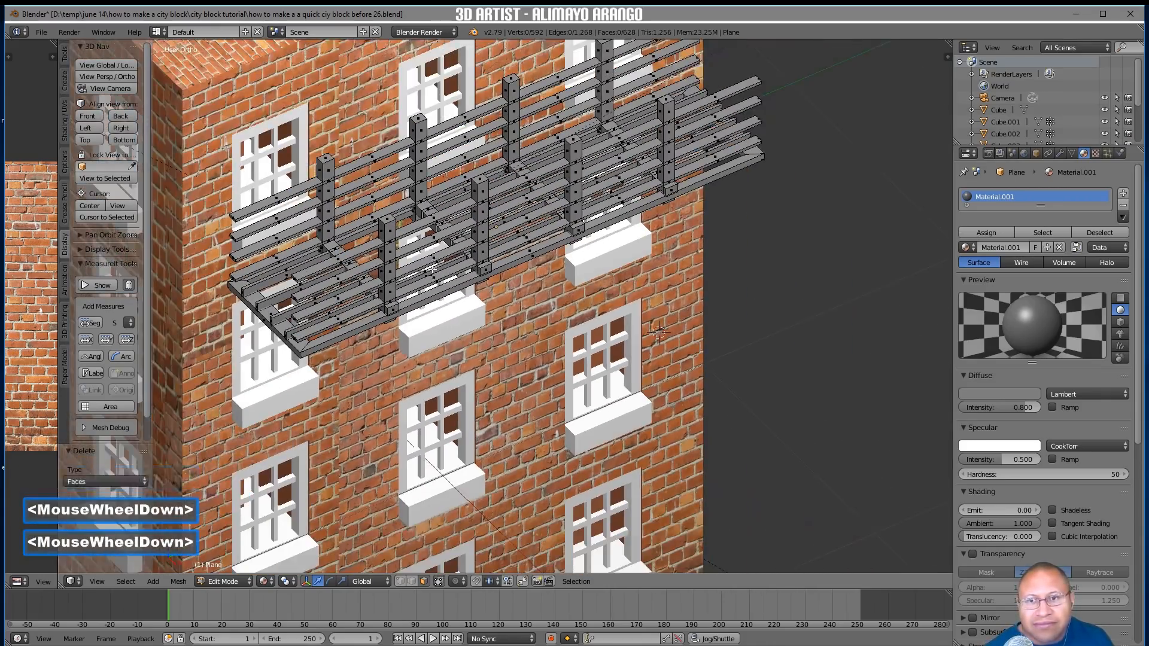
scroll(432, 269, down, 1)
middle_drag(432, 269, 493, 273)
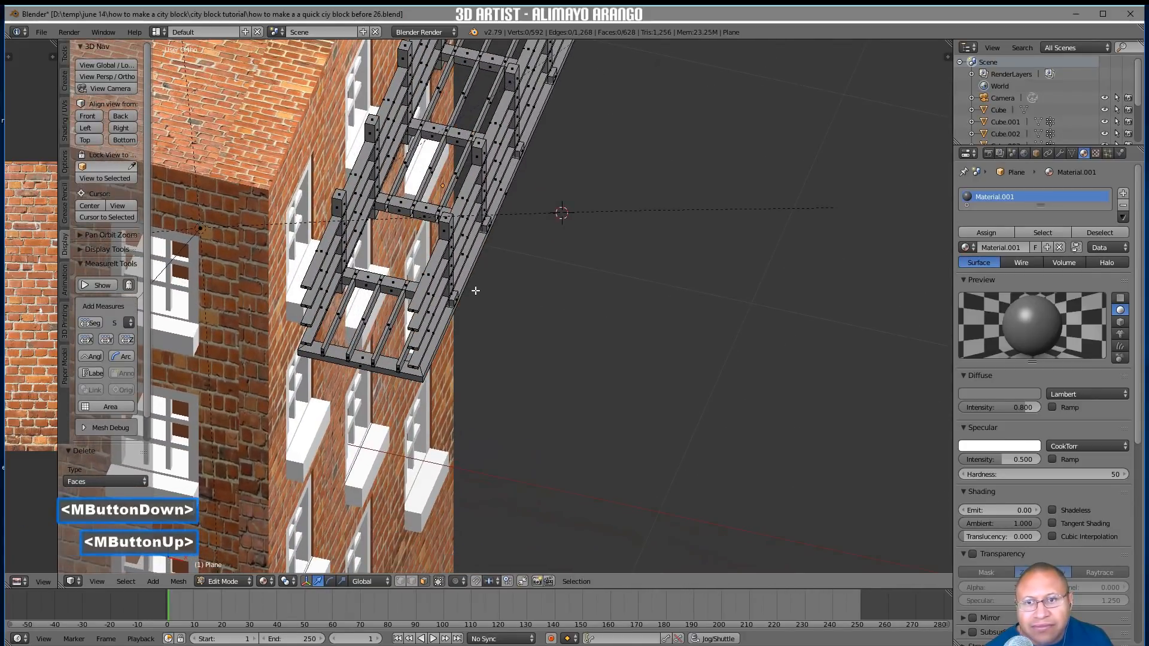
scroll(475, 290, up, 1)
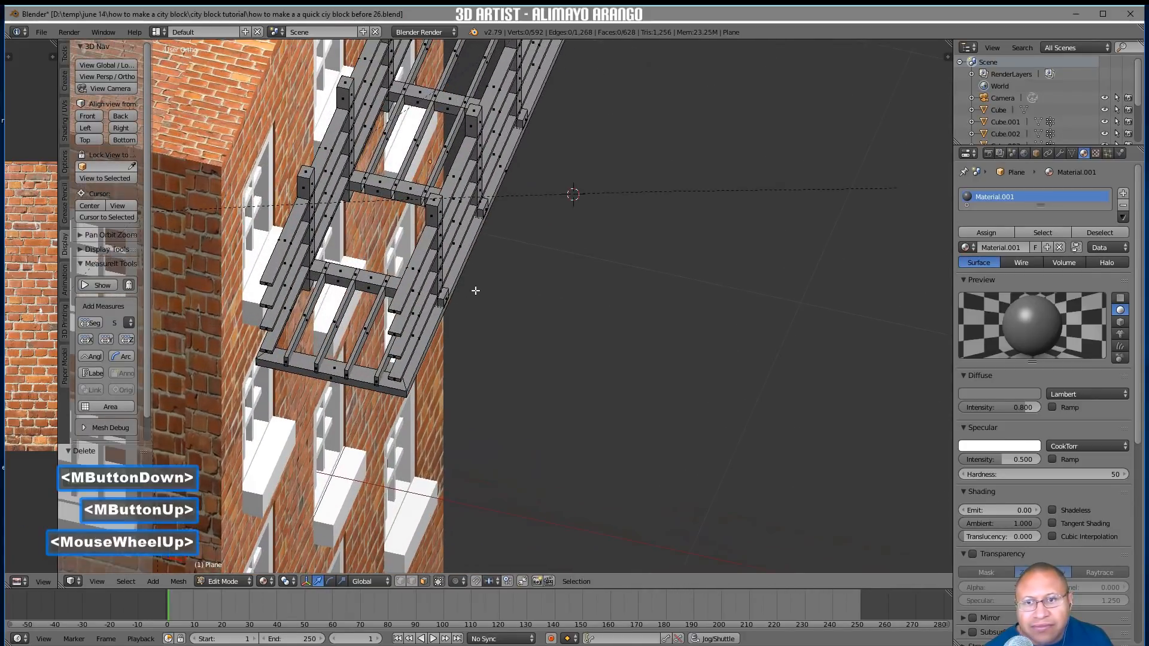
click(389, 383)
middle_drag(372, 358, 370, 316)
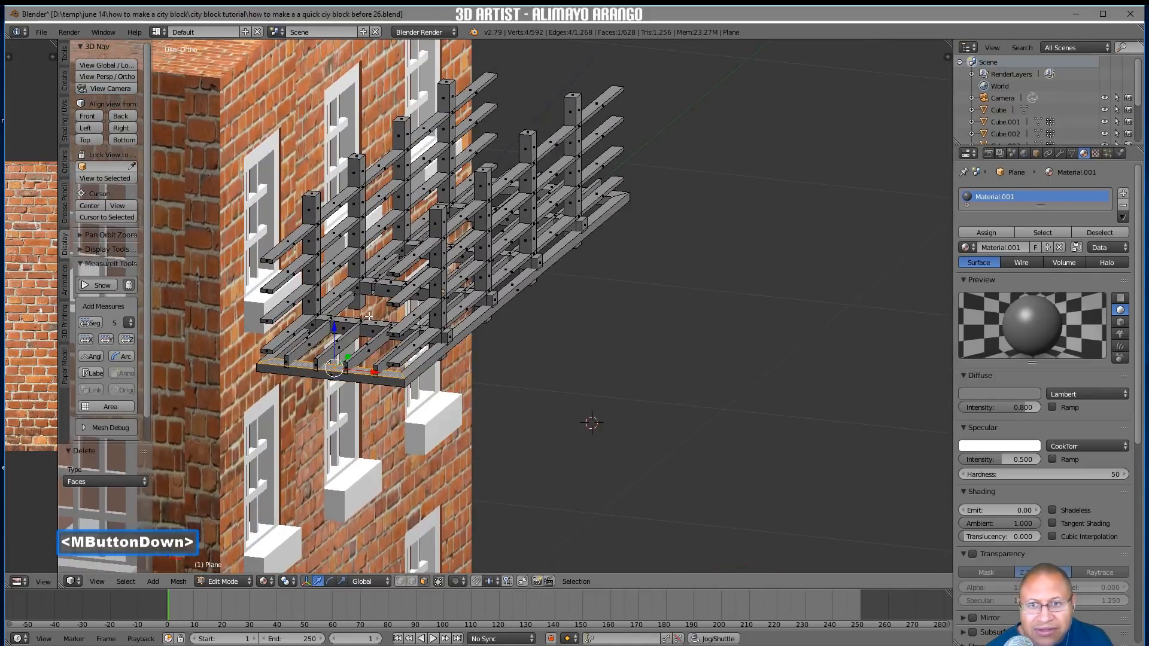
key(l)
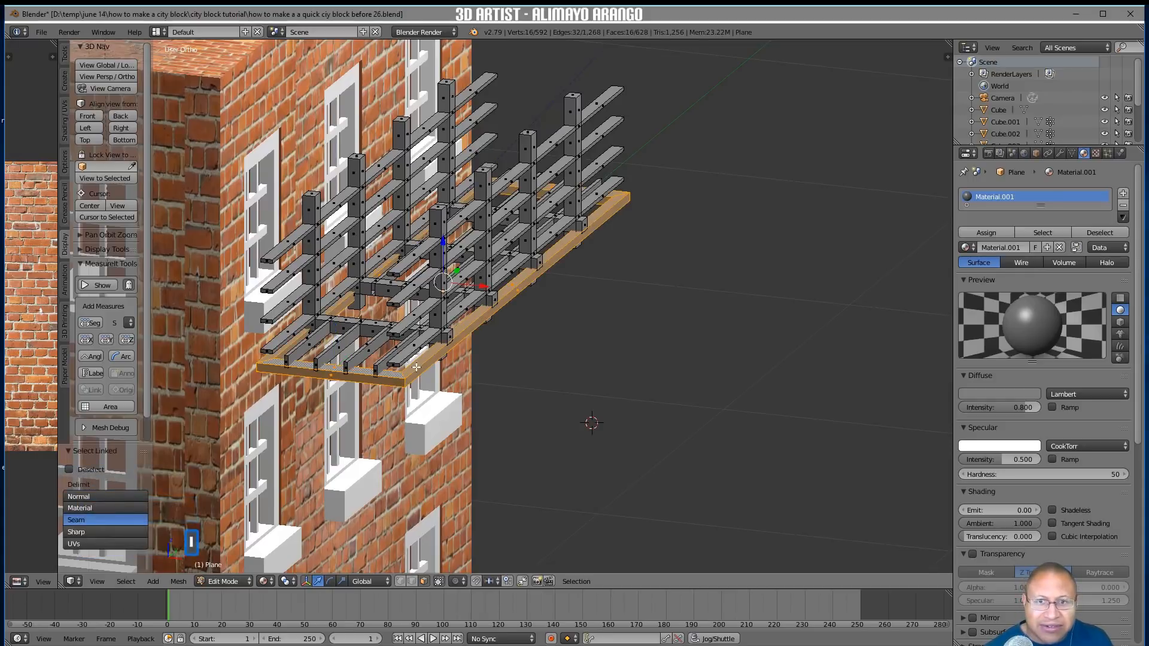
middle_drag(416, 367, 443, 388)
middle_drag(446, 389, 443, 389)
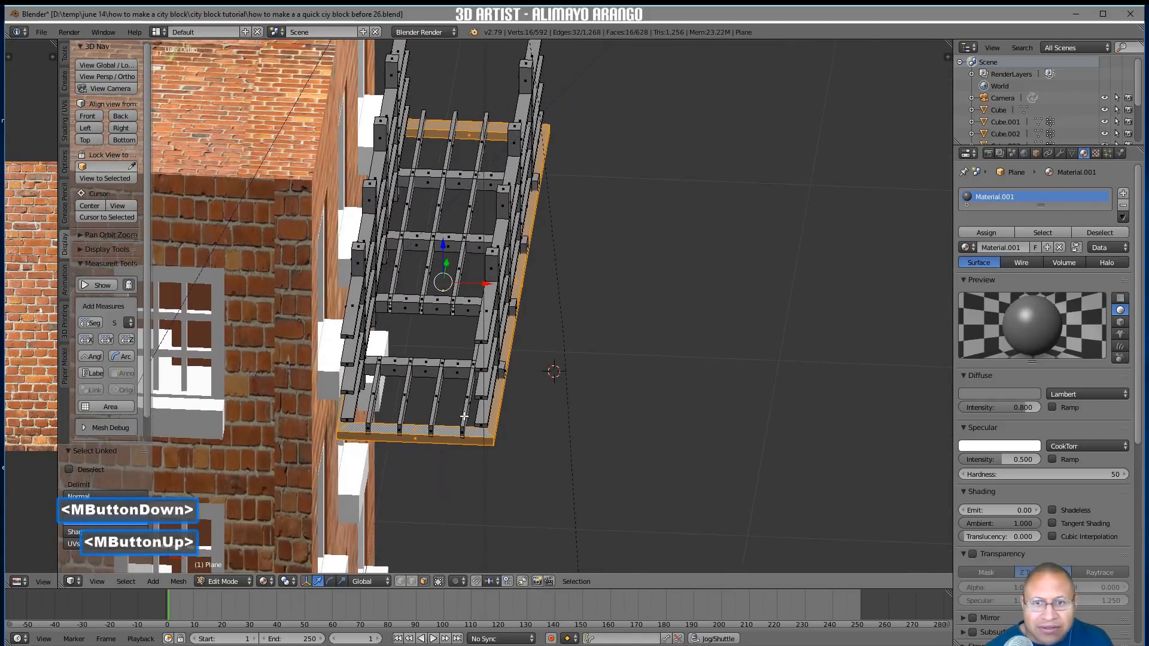
click(76, 519)
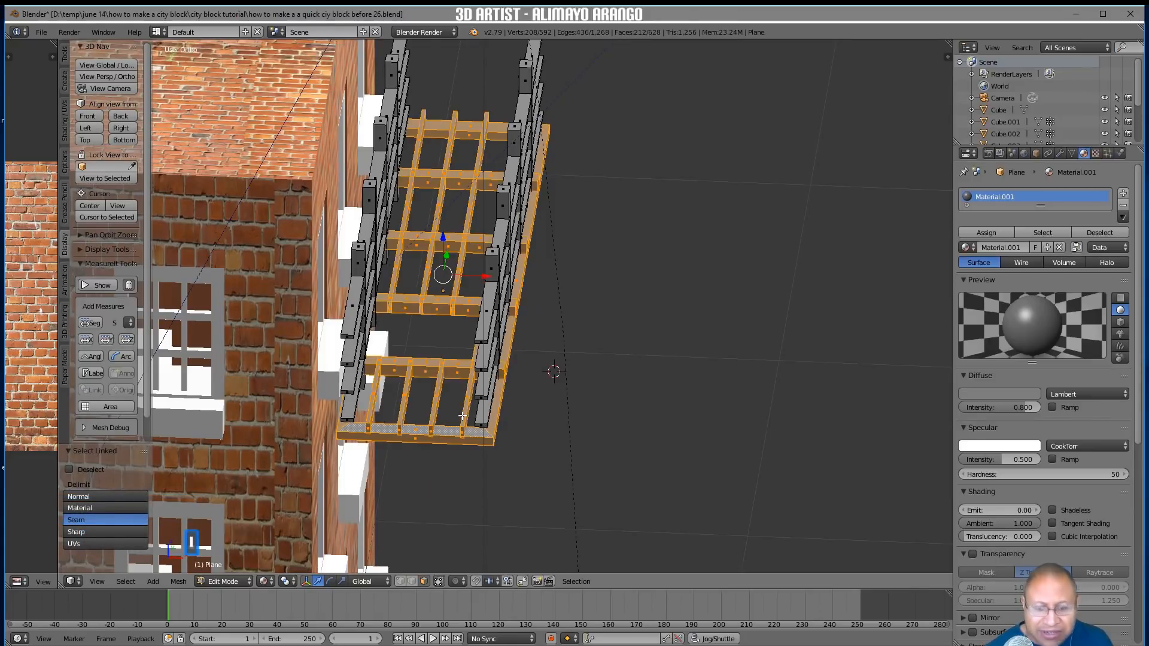
key(a)
Add 8 evenly spaced loop cuts across the frame's near end bar
middle_drag(464, 416, 417, 427)
click(392, 416)
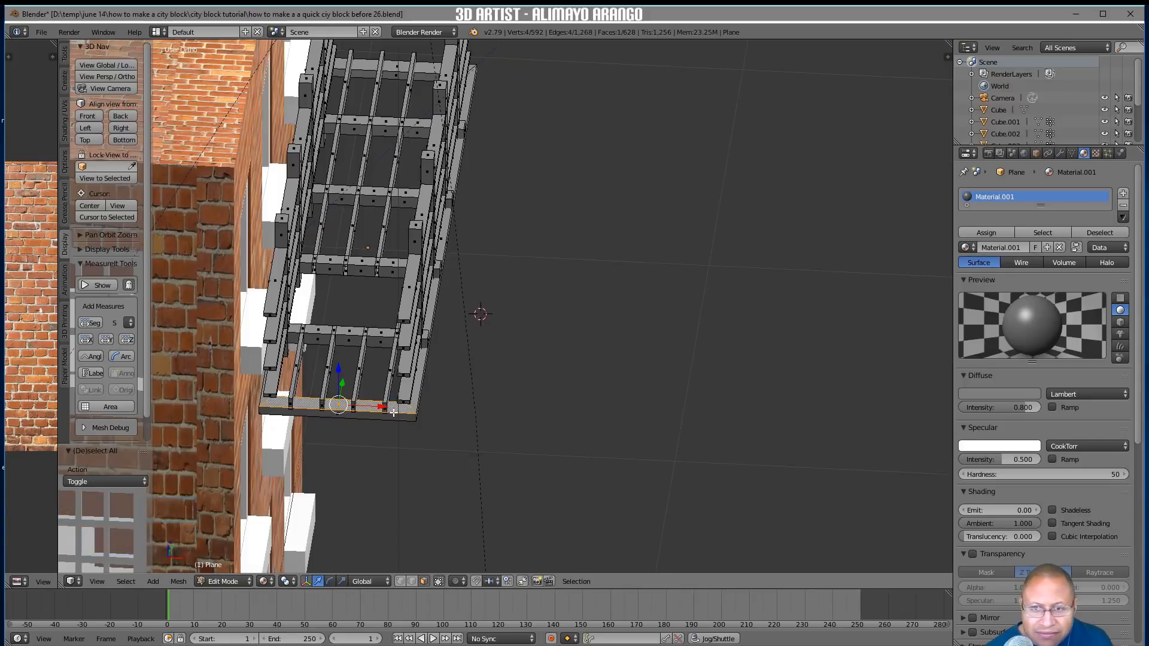
key(ctrl)
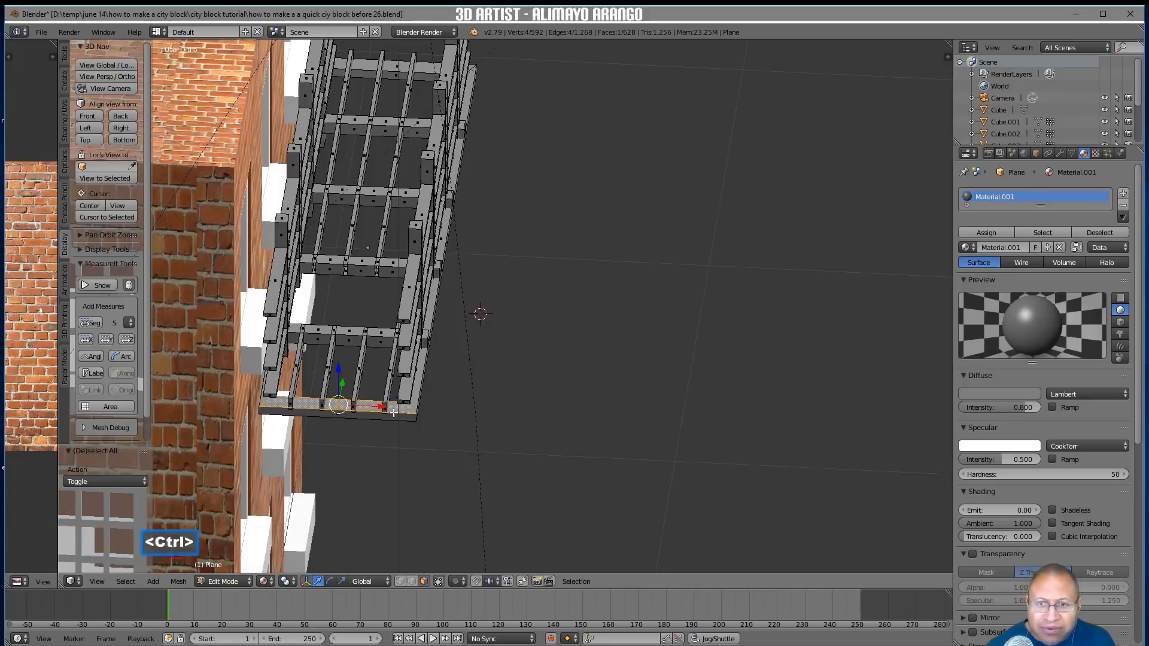
key(ctrl+r)
scroll(393, 412, up, 3)
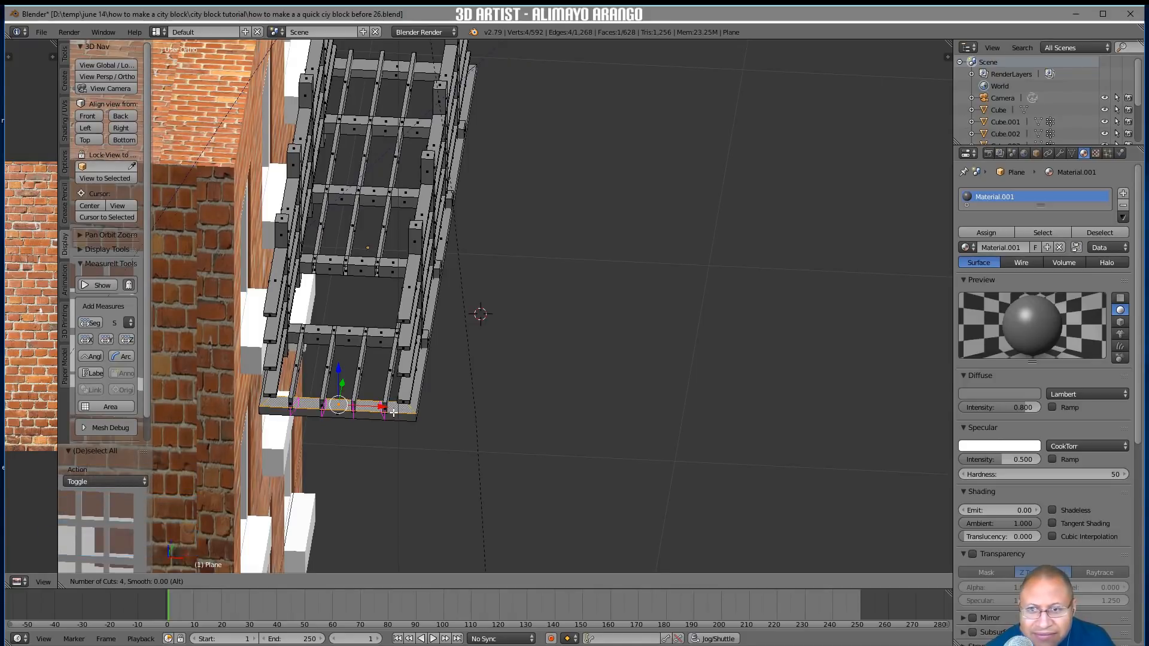
scroll(393, 412, up, 1)
scroll(393, 412, up, 1)
scroll(394, 412, up, 1)
scroll(393, 412, up, 1)
double_click(383, 428)
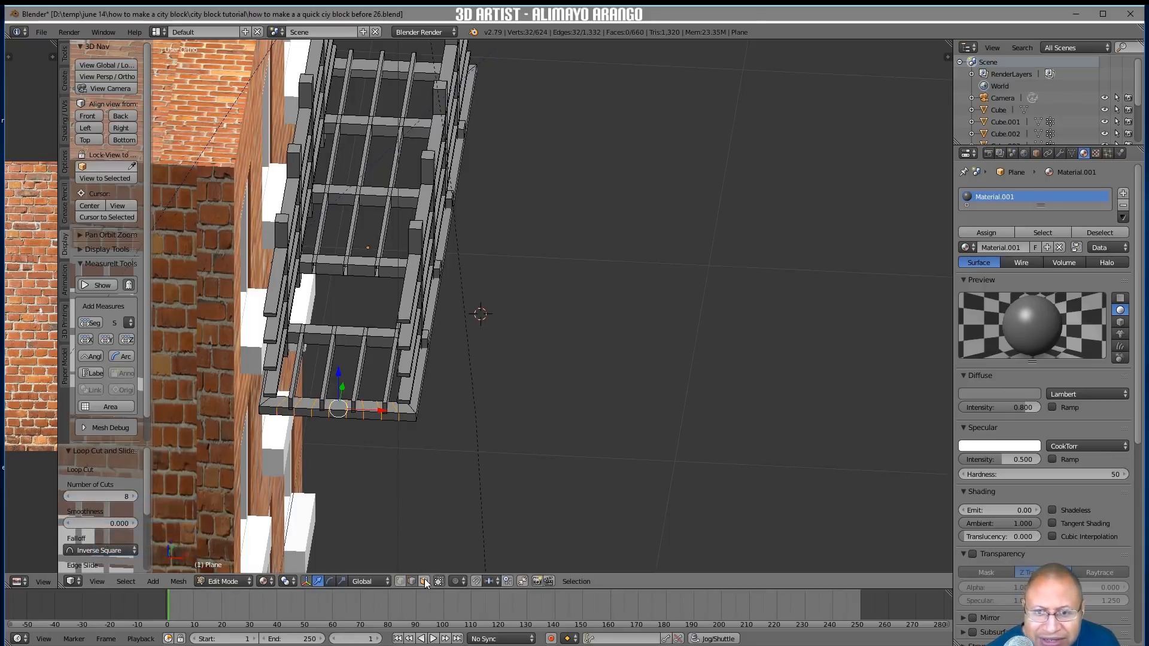
Select five alternating top faces of the divided end bar, corners included, and extrude them 0.305 upward along Z
click(414, 431)
click(406, 410)
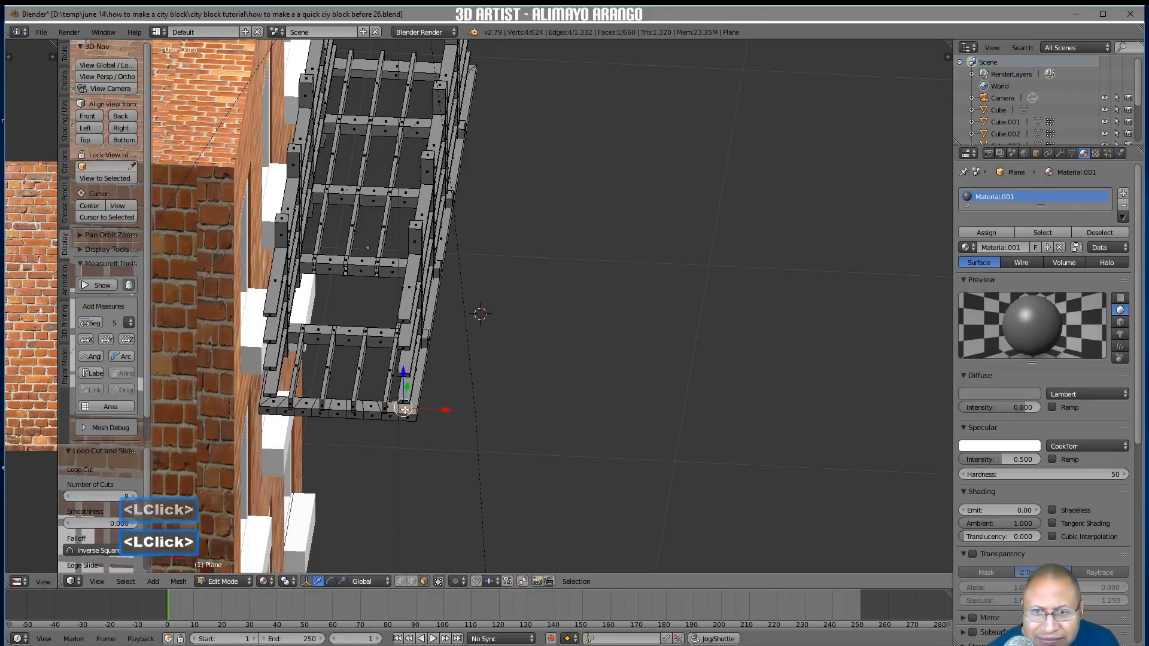
shift+click(365, 407)
shift+click(332, 405)
shift+click(305, 402)
shift+click(279, 402)
scroll(428, 413, down, 2)
middle_drag(429, 413, 482, 402)
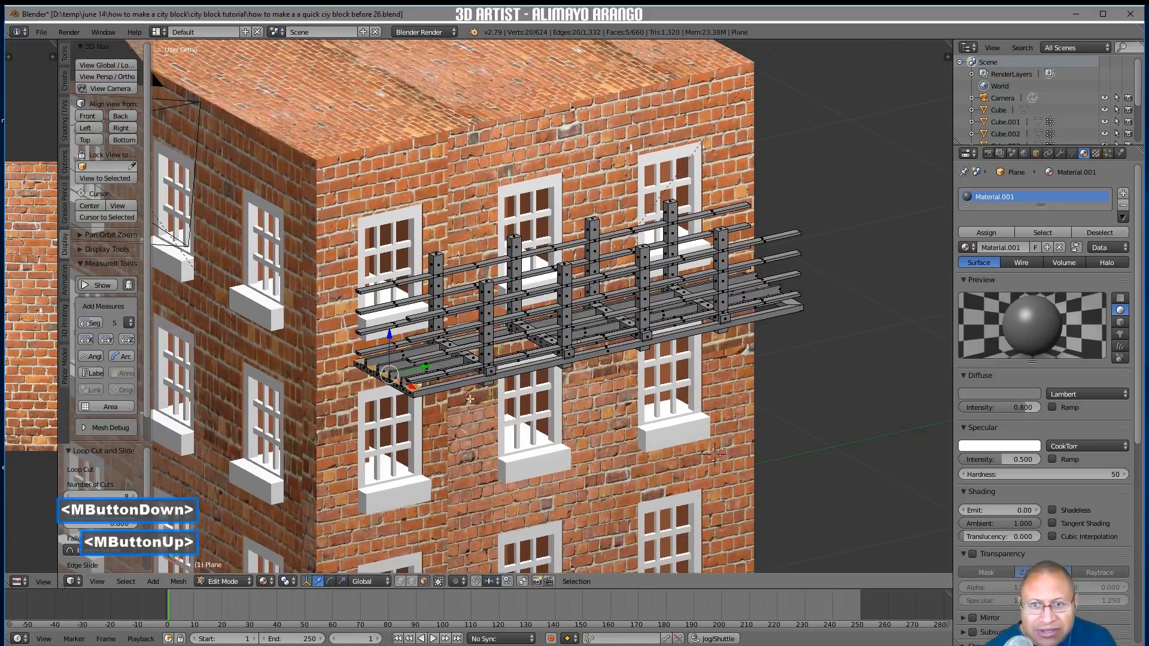
key(e)
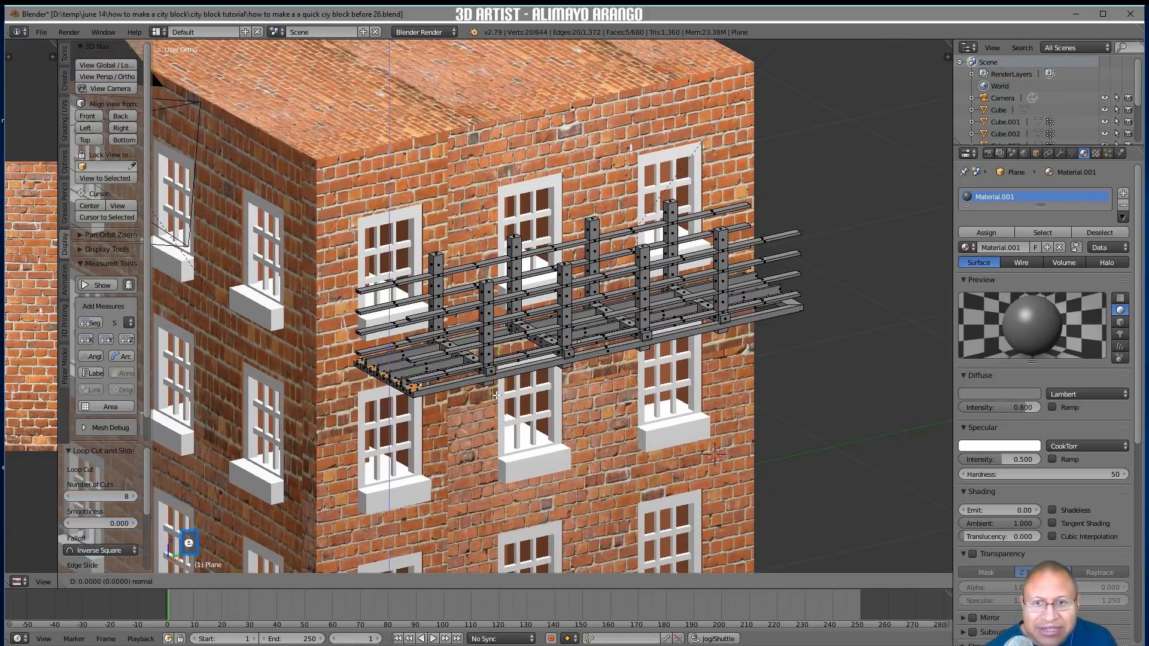
right_click(496, 395)
drag(389, 338, 371, 266)
middle_drag(499, 311, 525, 327)
scroll(443, 348, up, 2)
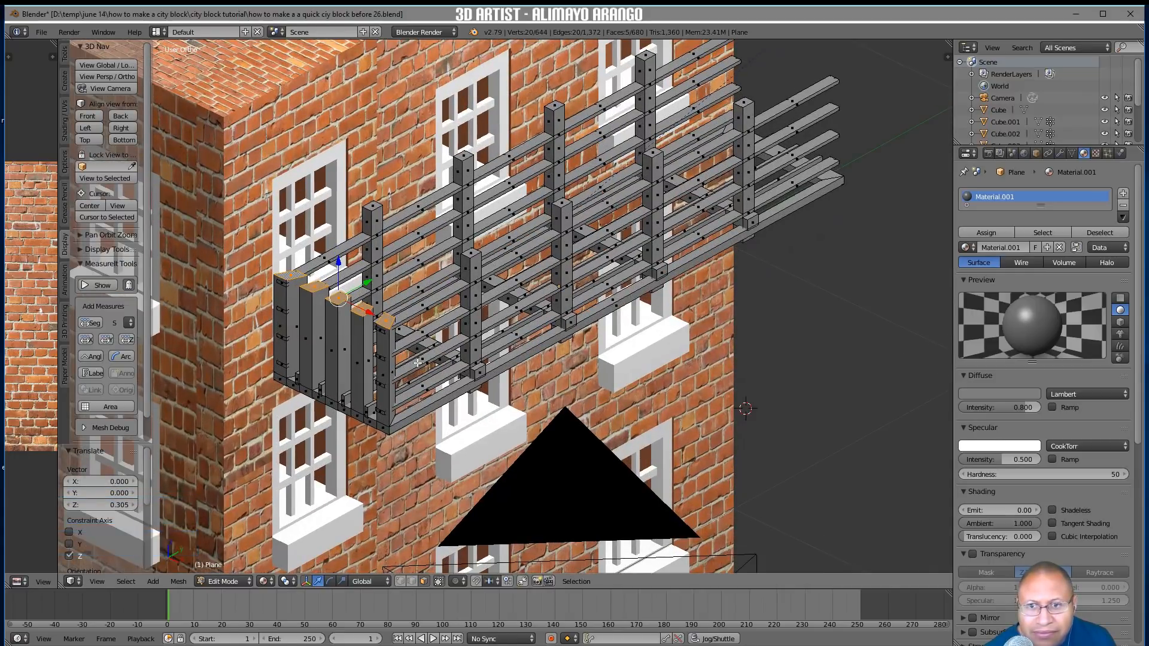
Add the face loops of all five end-railing posts to the selection
key(alt)
alt+click(386, 395)
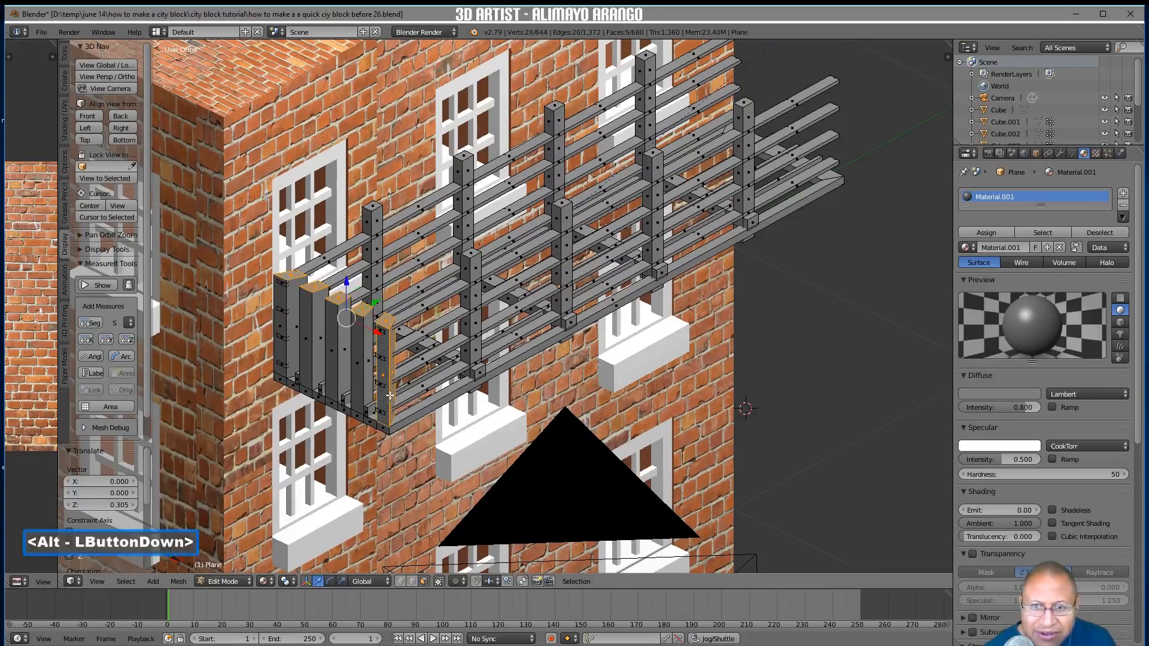
alt+click(359, 384)
alt+click(339, 369)
alt+click(309, 364)
alt+click(287, 353)
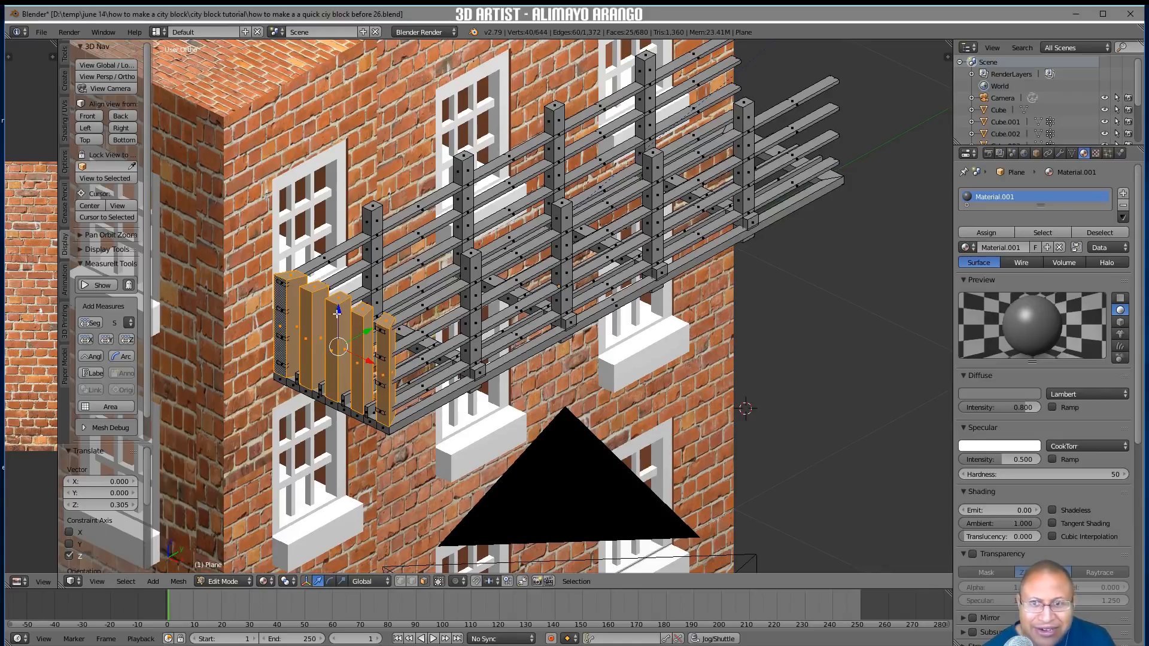
Duplicate the five selected end posts and move the copy along Y to the far end of the platform
middle_drag(480, 358, 426, 368)
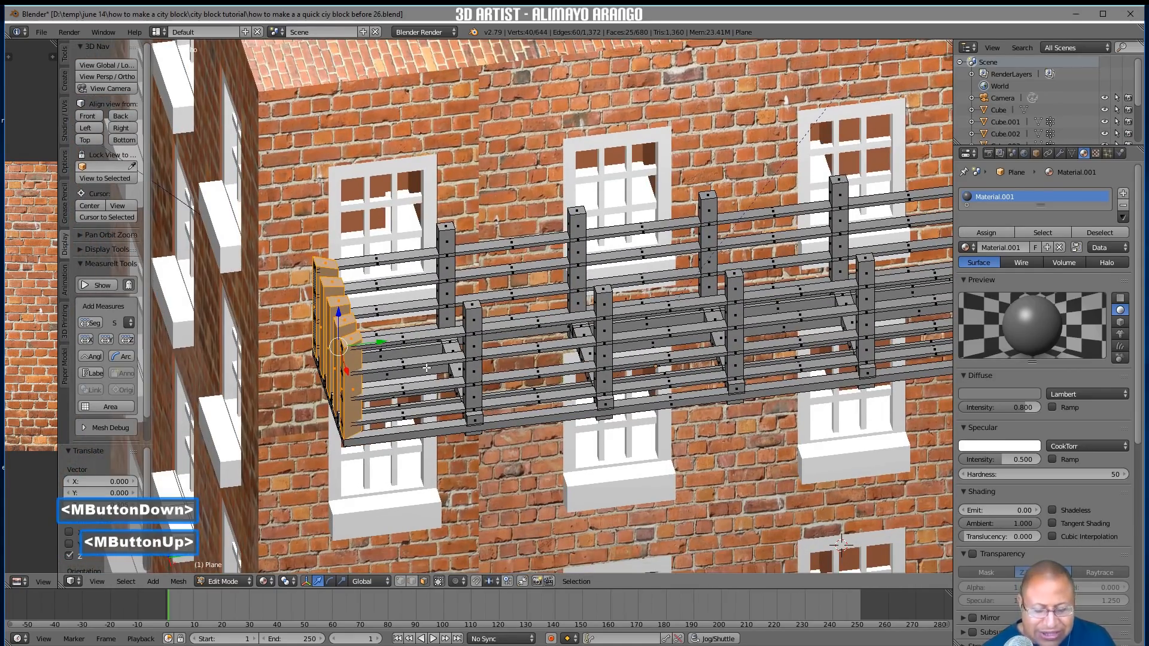
key(shift+d)
right_click(426, 368)
shift+middle_drag(586, 355, 287, 363)
drag(263, 359, 829, 353)
shift+middle_drag(829, 353, 660, 292)
drag(656, 280, 733, 279)
scroll(752, 341, down, 1)
middle_drag(720, 359, 541, 346)
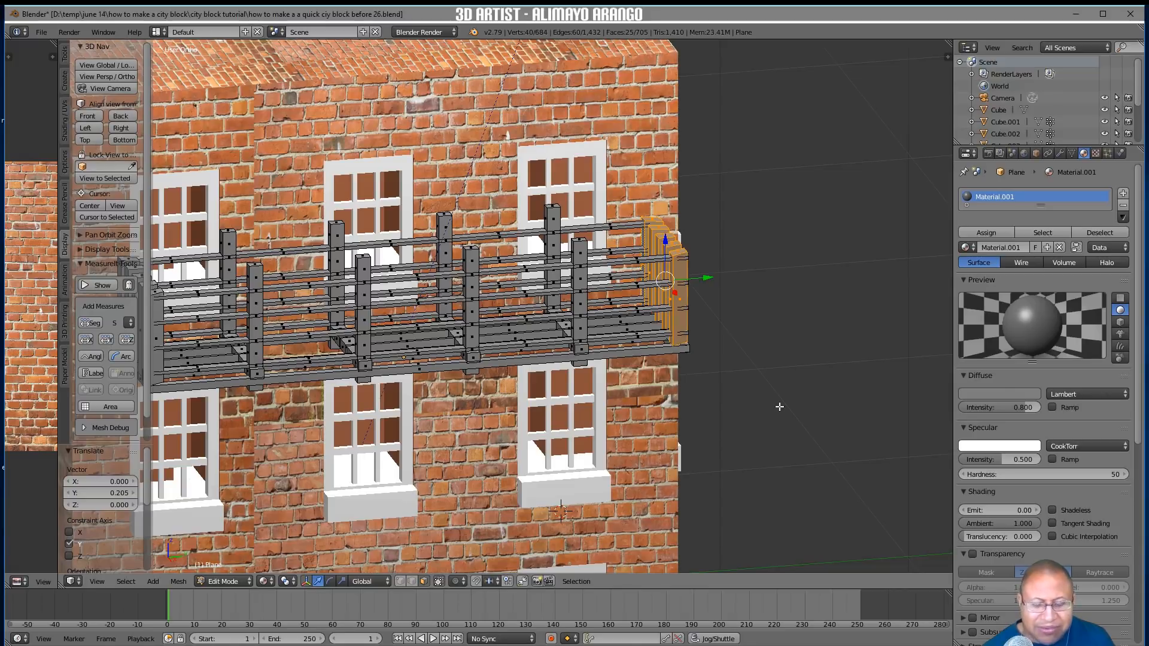
Deselect the copied posts, return to Object Mode and inspect the platform's railings from several angles
key(a)
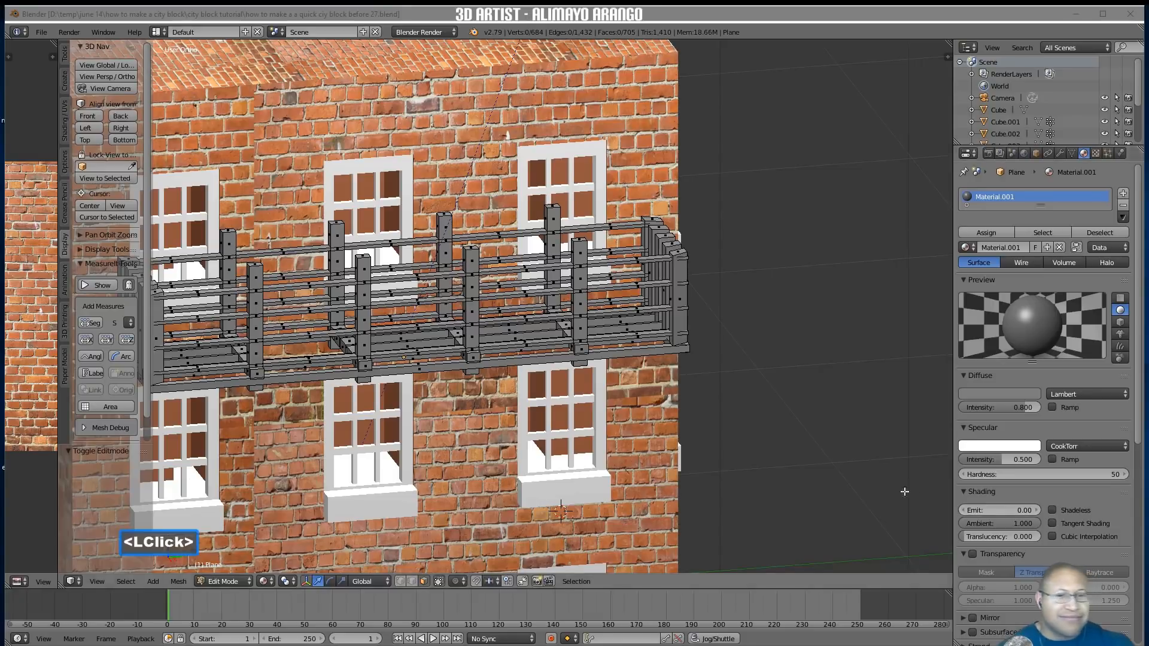
click(899, 490)
shift+middle_drag(714, 429, 808, 420)
click(235, 581)
click(235, 567)
middle_drag(368, 468, 394, 498)
right_click(417, 377)
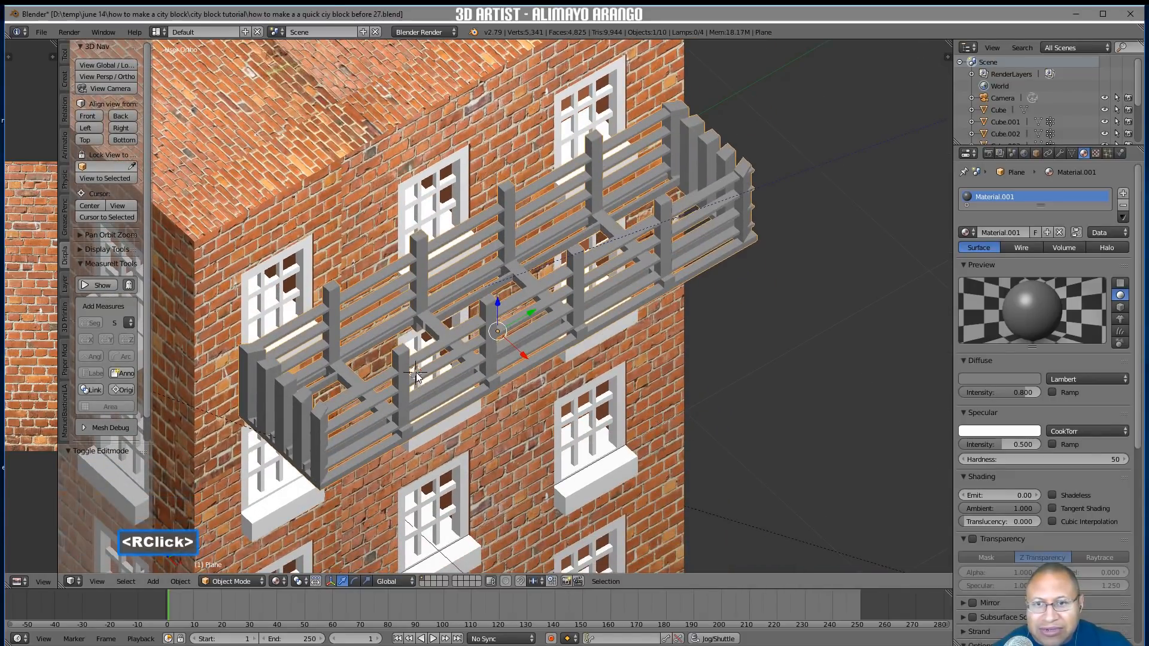
middle_drag(417, 374, 497, 453)
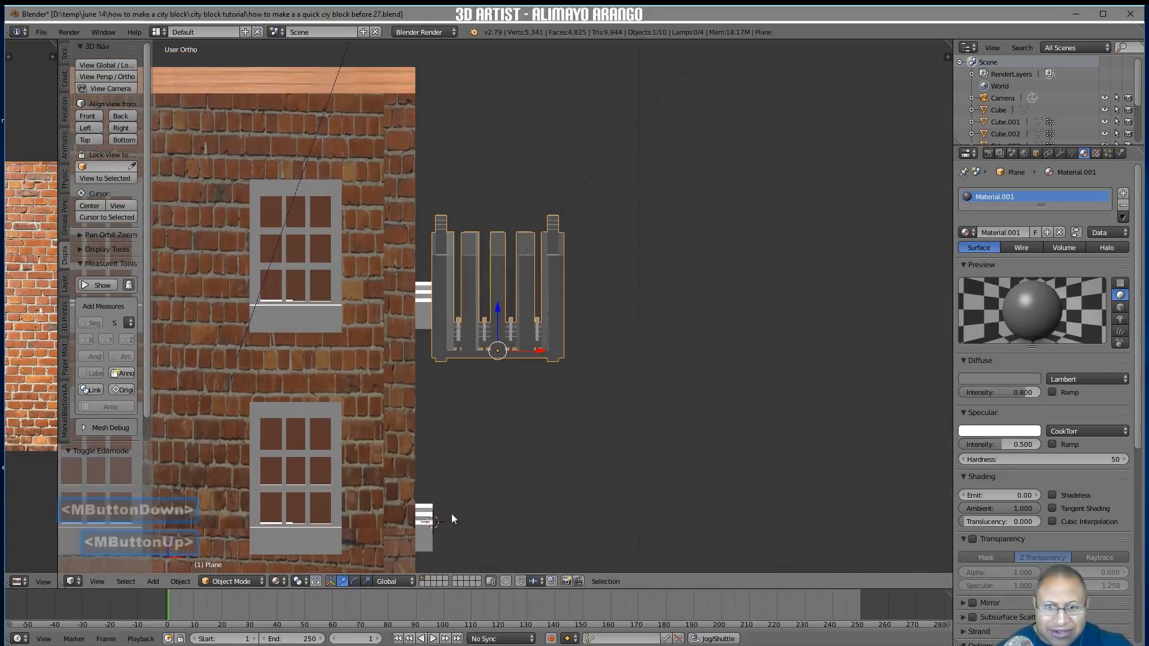
right_click(532, 378)
middle_drag(532, 377, 602, 465)
middle_drag(379, 485, 462, 397)
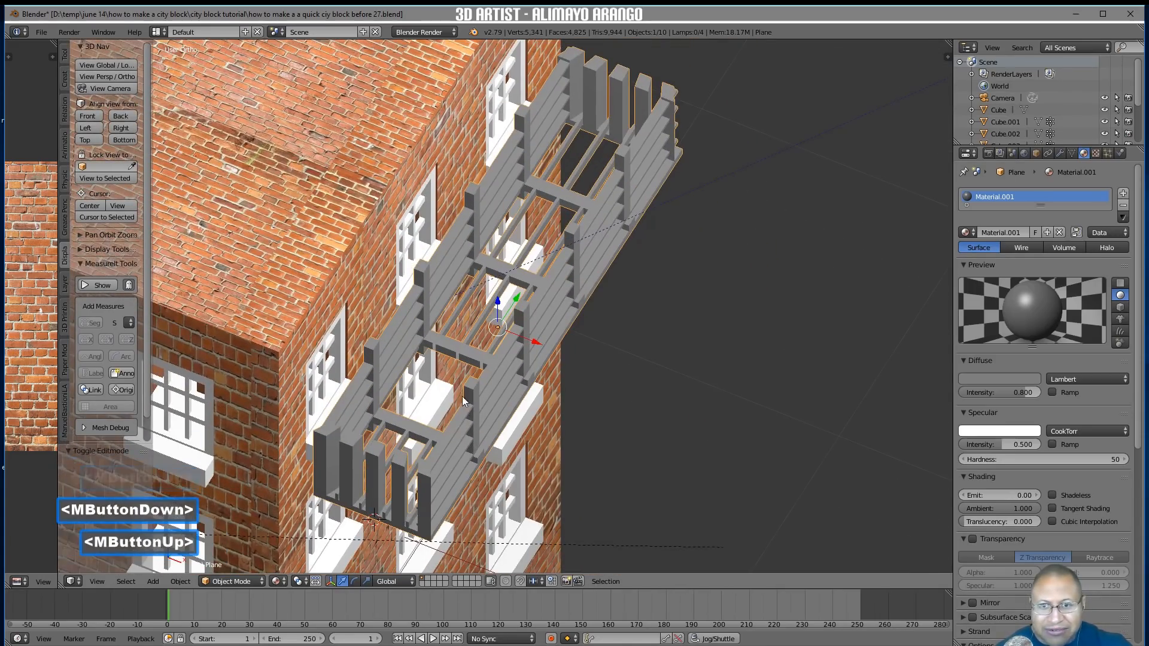
In Edit Mode, select the top face of the cross bar nearest the near end and snap the 3D cursor to it
click(256, 581)
click(230, 553)
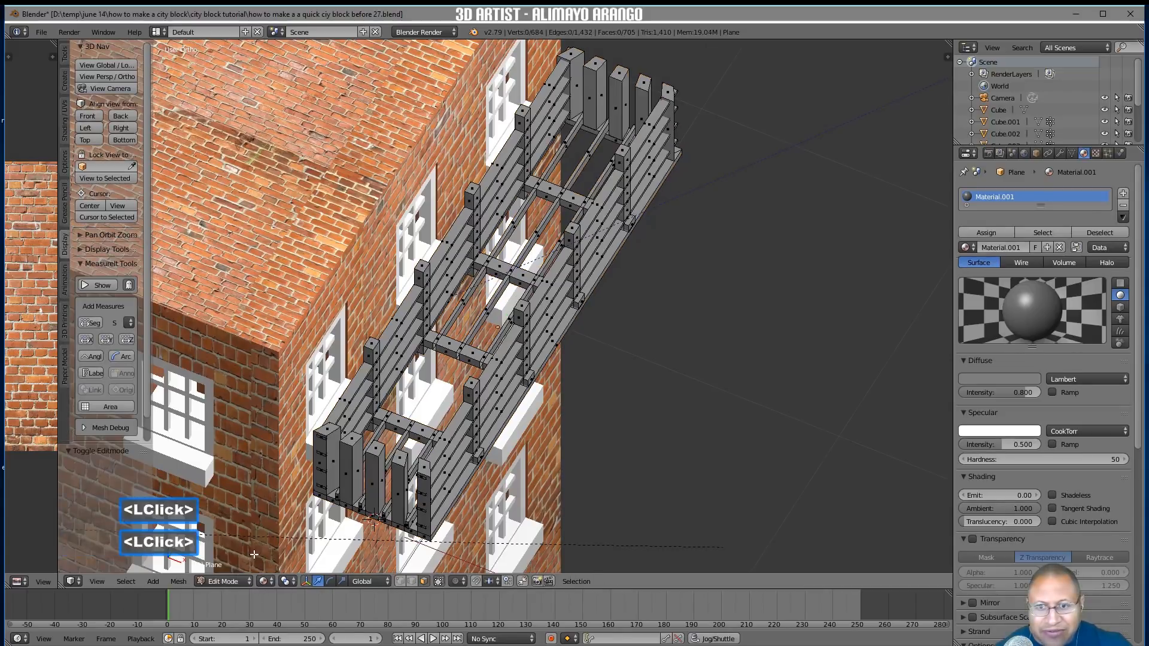
click(459, 354)
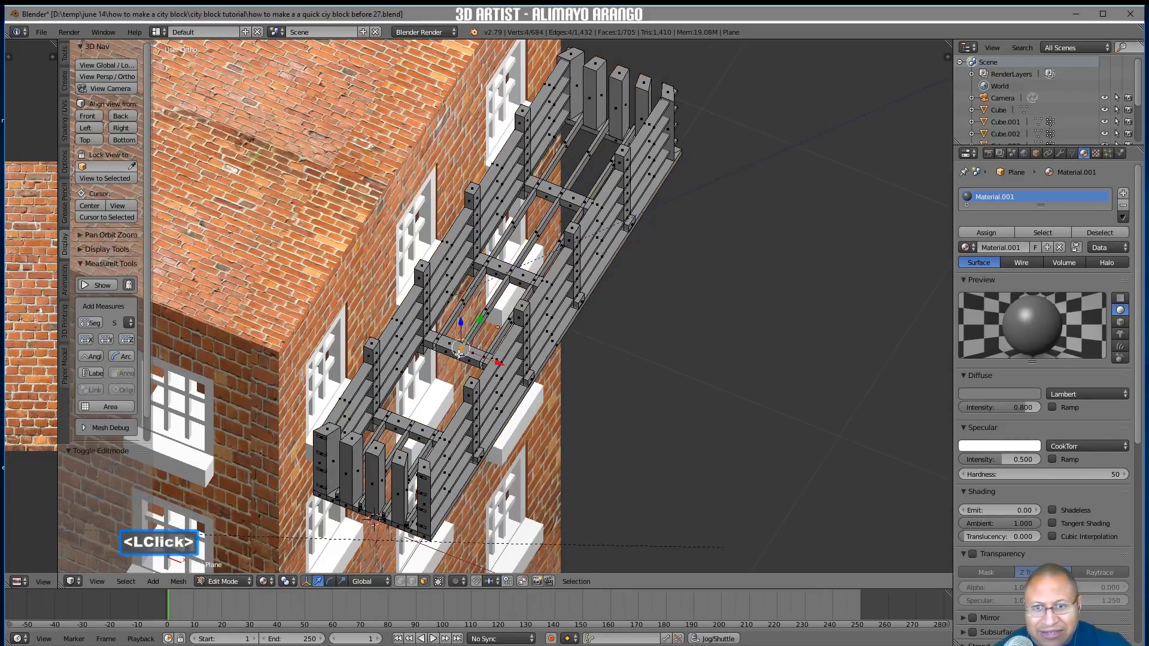
click(411, 426)
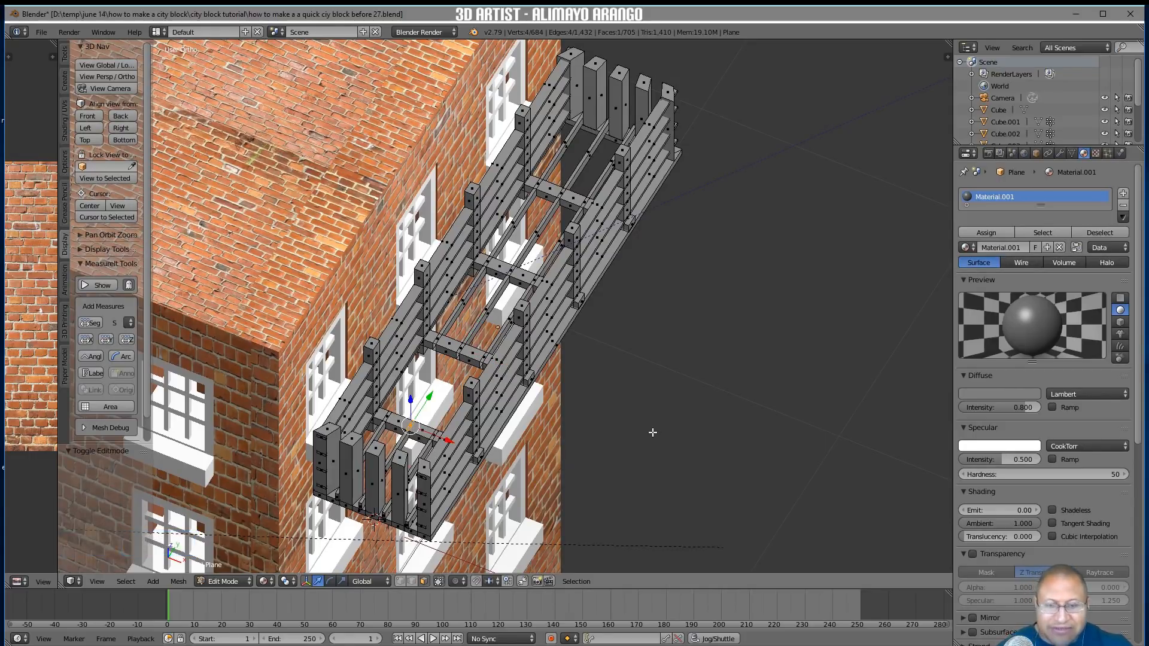
key(shift+s)
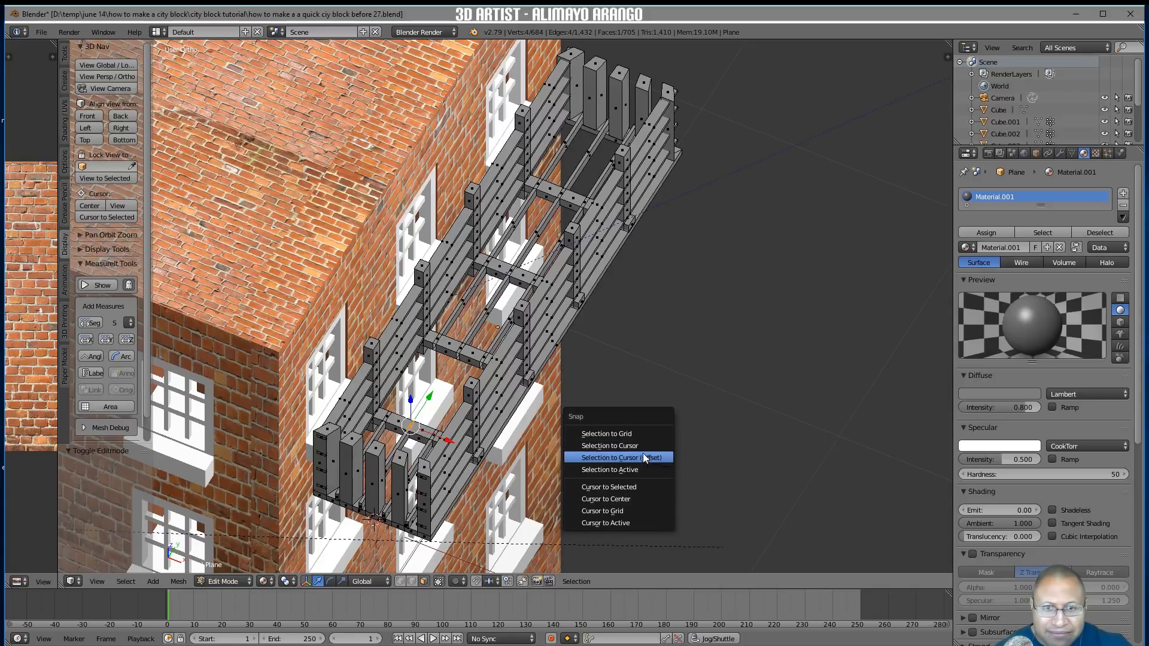
click(641, 486)
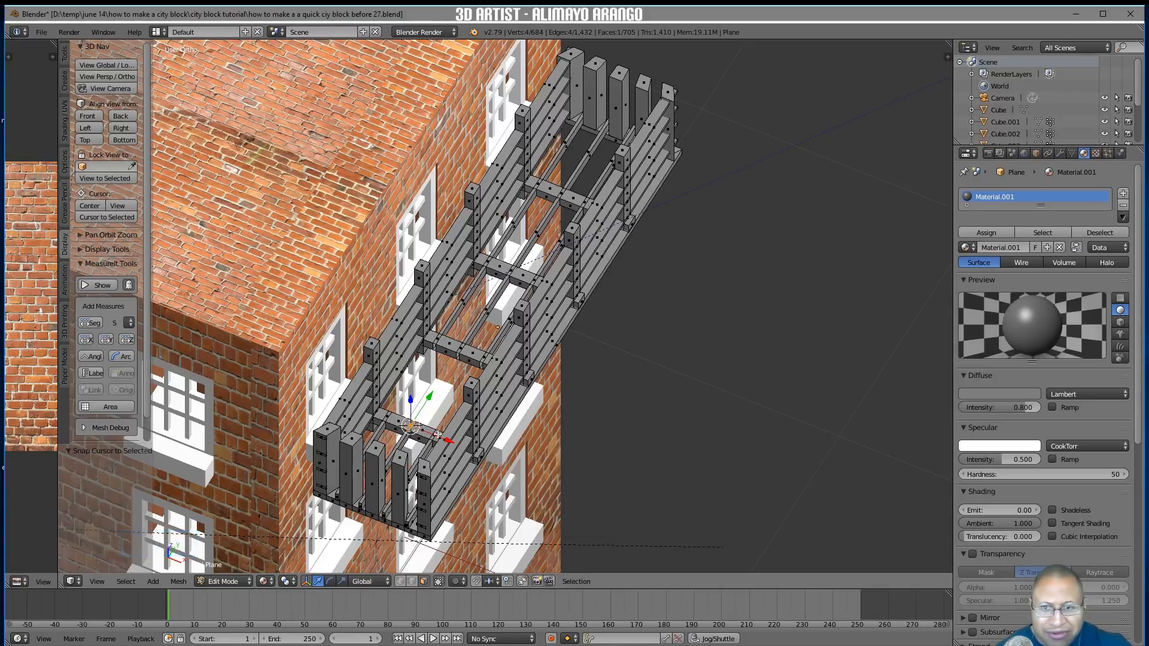
Return to Object Mode, add a plane at the 3D cursor and scale it uniformly to 0.234
click(246, 585)
click(269, 566)
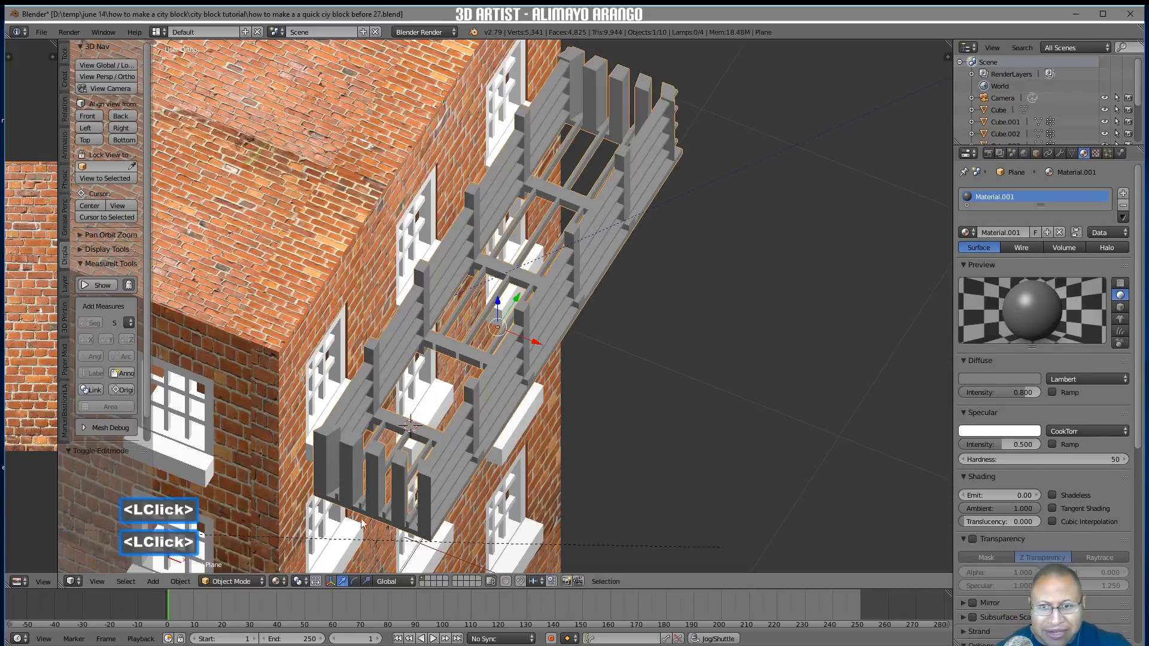
key(shift+a)
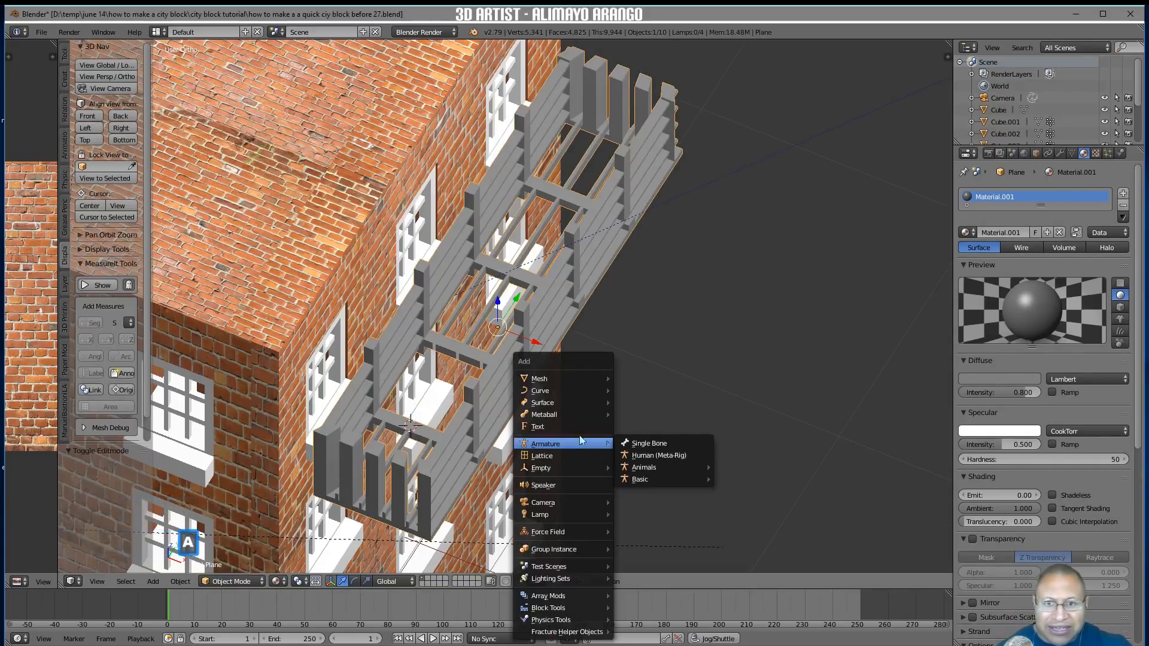
mouse_move(567, 389)
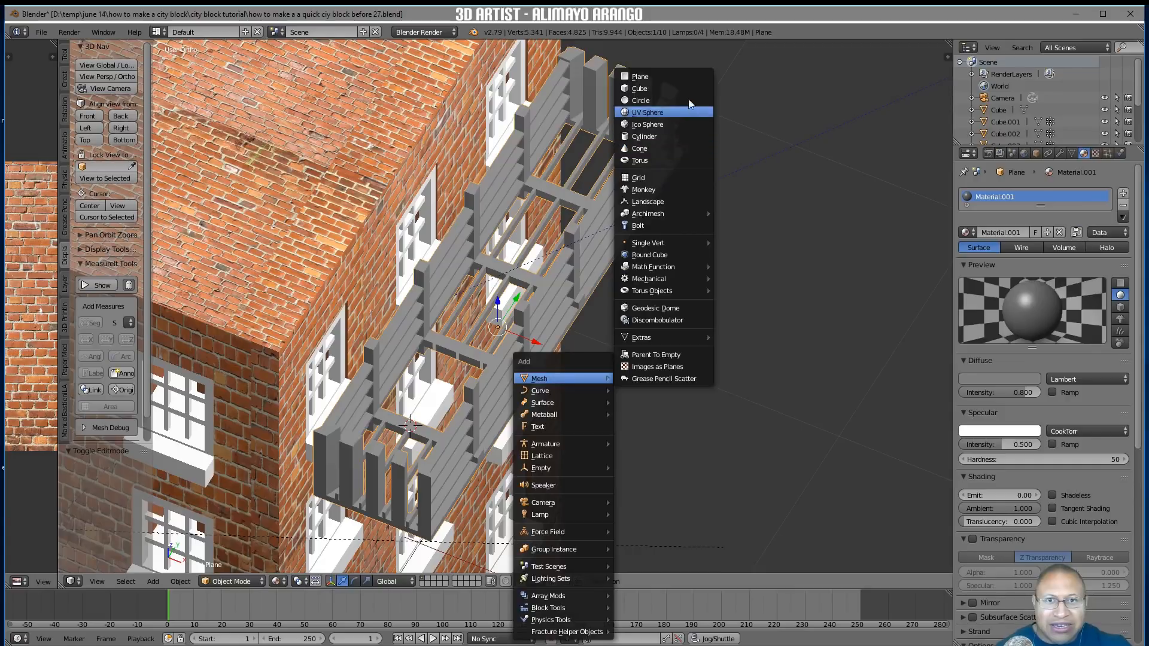
click(689, 82)
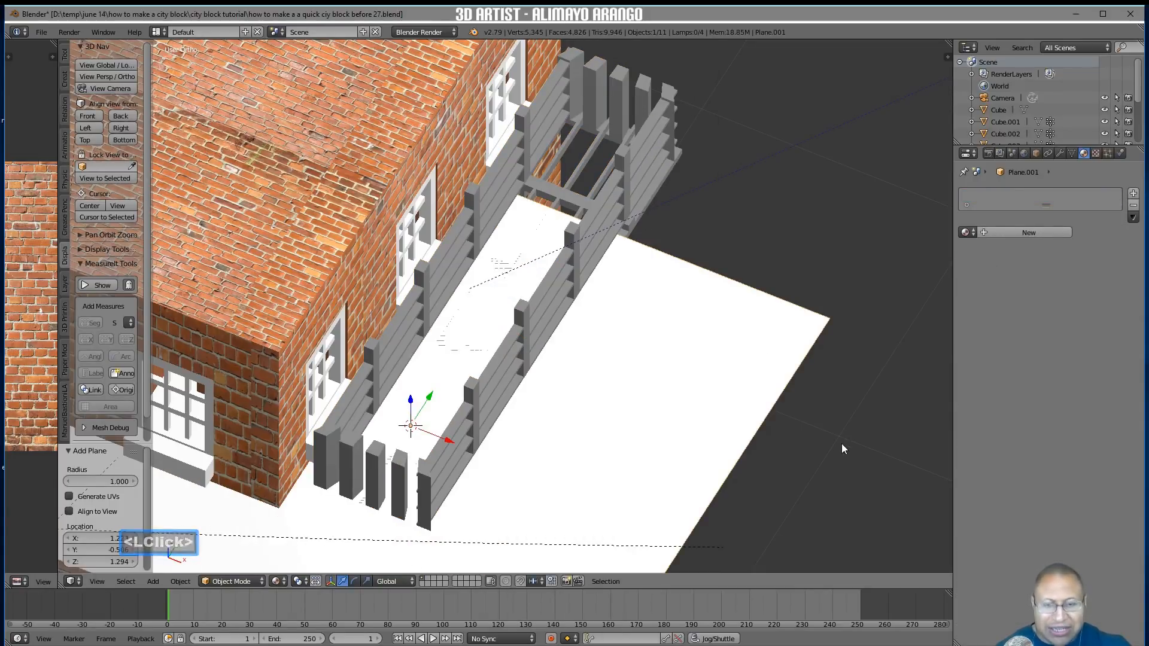
key(s)
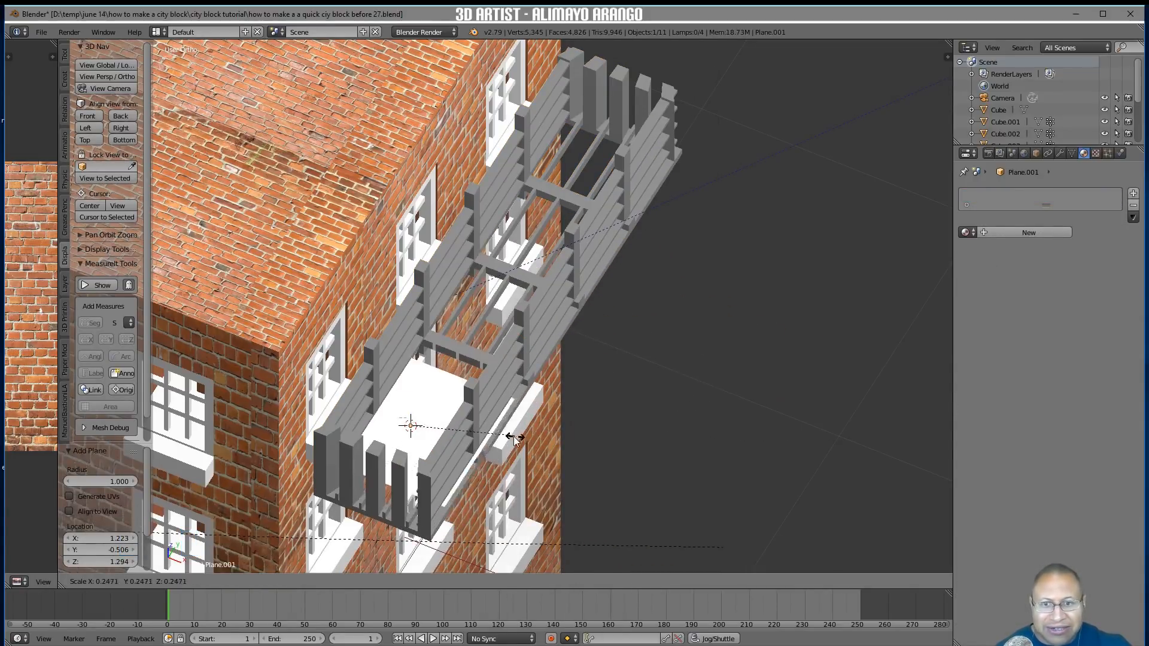
click(512, 436)
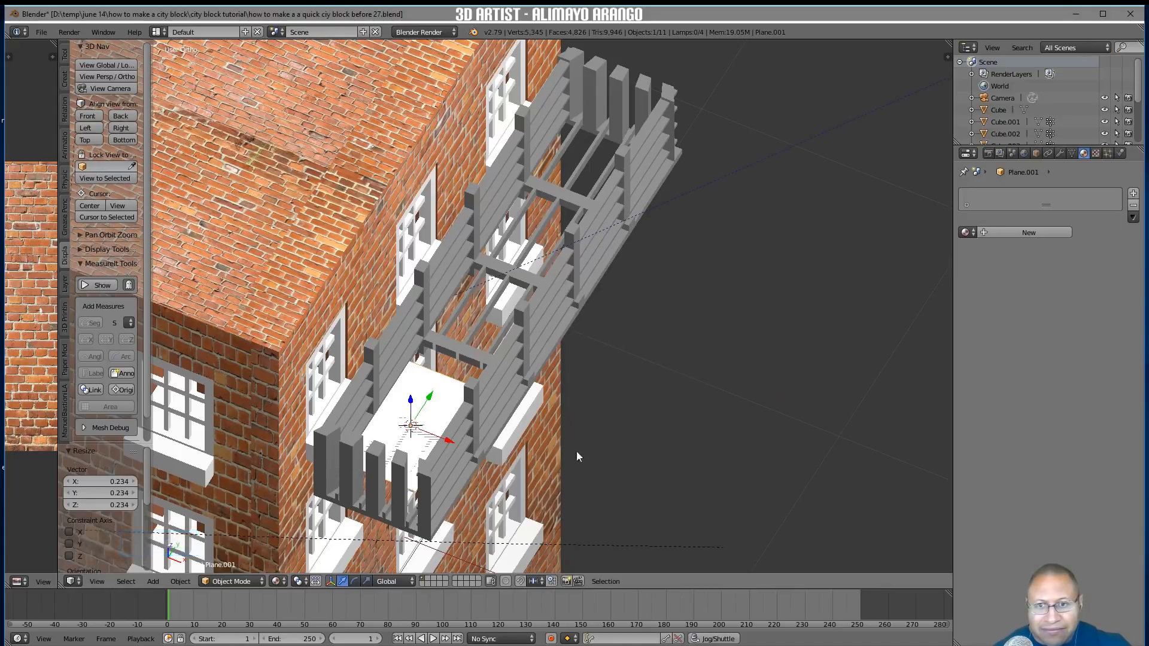
Scale the plane by 0.585 along X and 0.265 along Y to form a narrow step
middle_drag(675, 462, 603, 453)
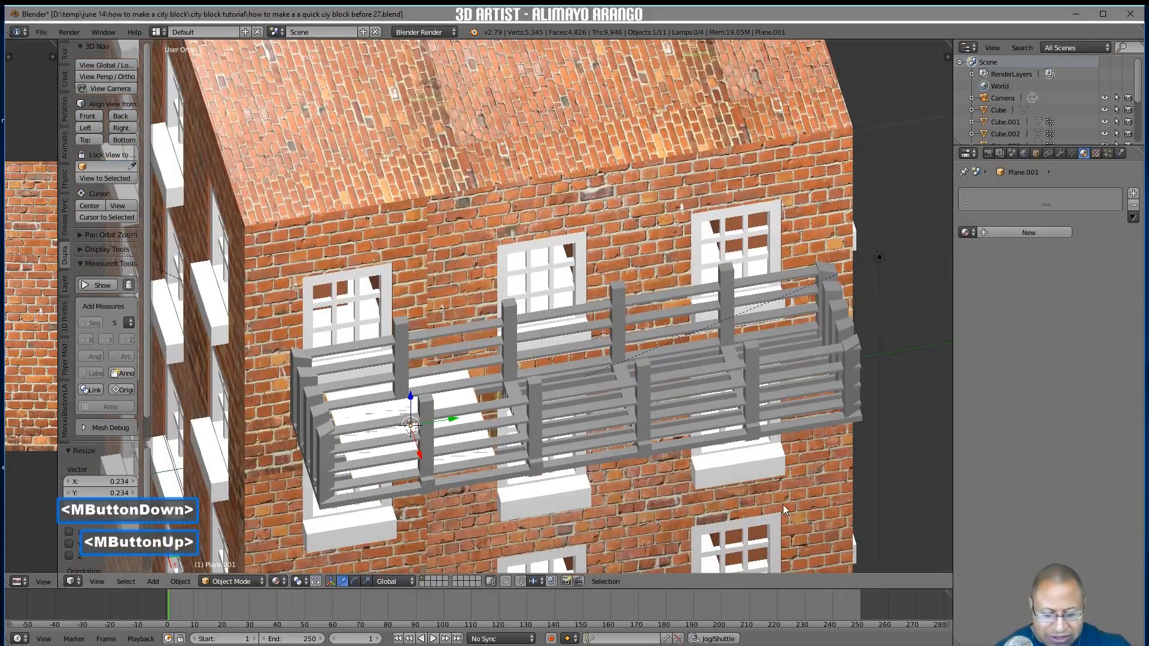
key(s)
click(637, 457)
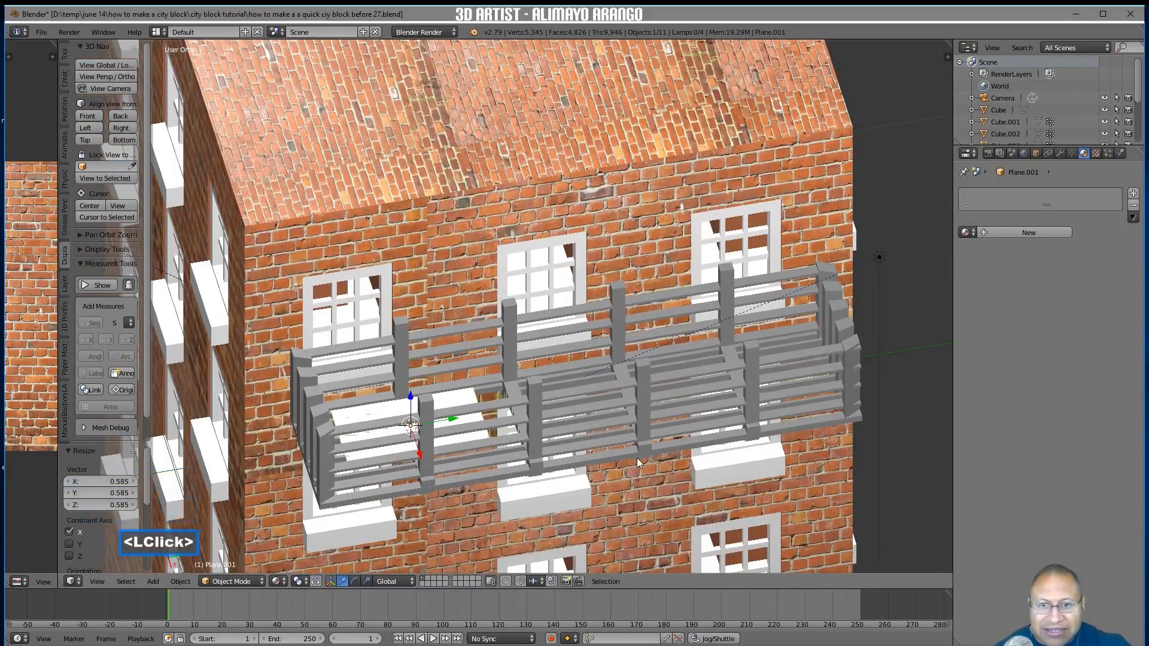
key(s)
key(y)
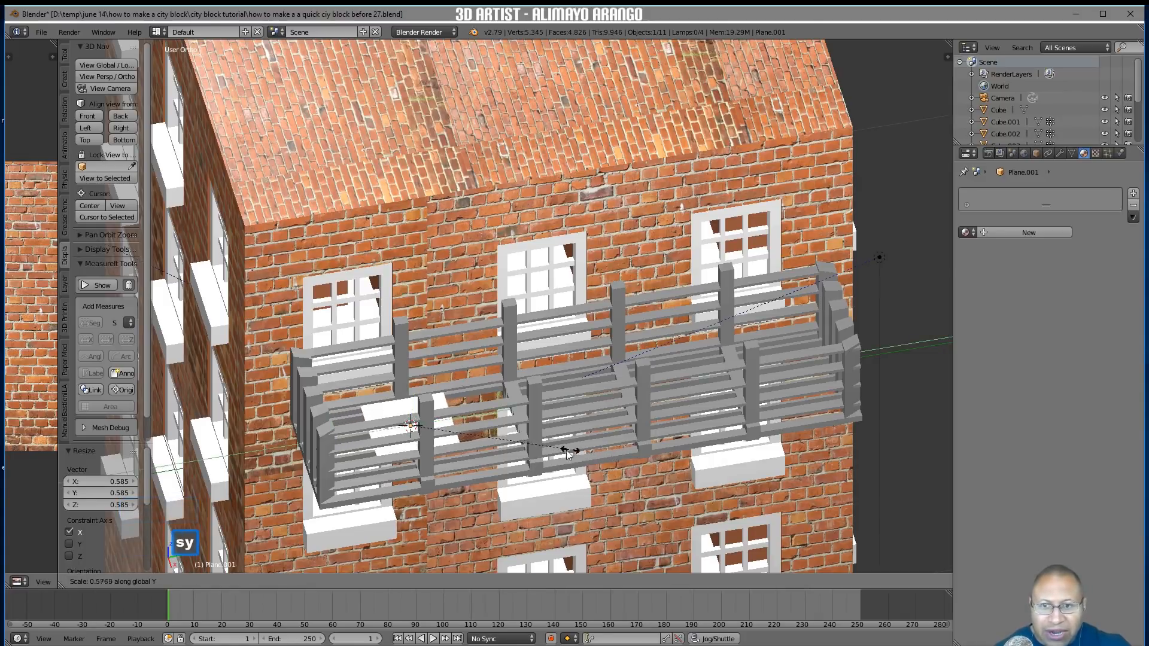
click(485, 432)
Lower the narrow plane to just beneath the platform and shift it 0.013 along Y
middle_drag(490, 452, 482, 415)
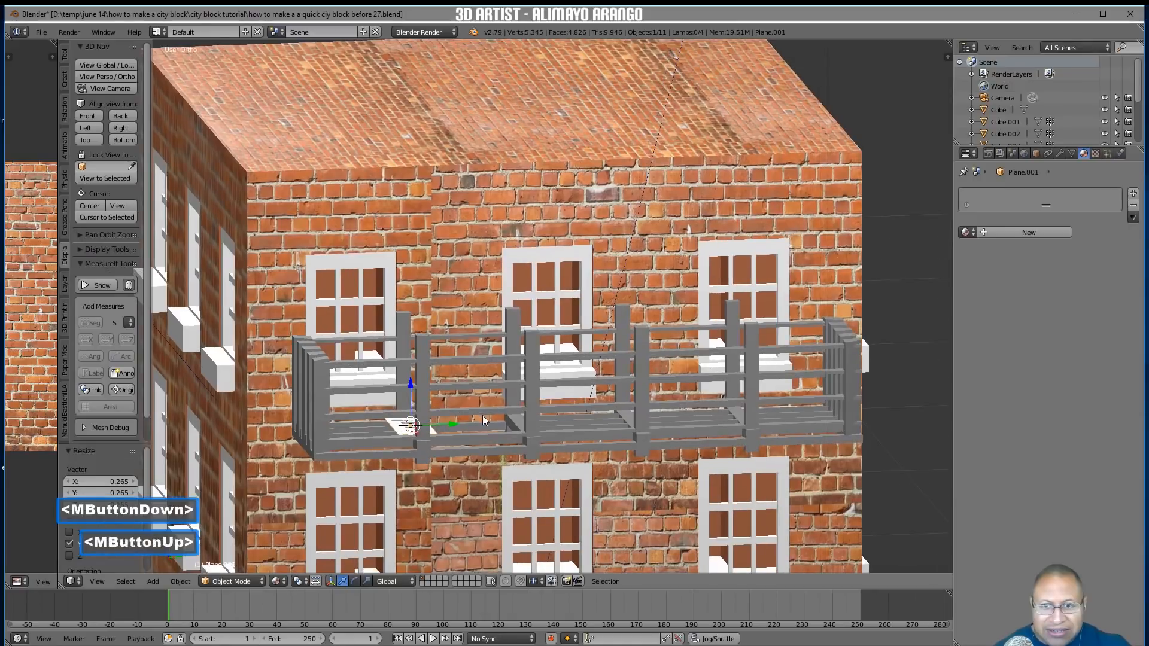
drag(410, 386, 407, 412)
middle_drag(407, 413, 462, 444)
drag(454, 451, 459, 453)
middle_drag(458, 452, 484, 469)
shift+middle_drag(579, 509, 665, 536)
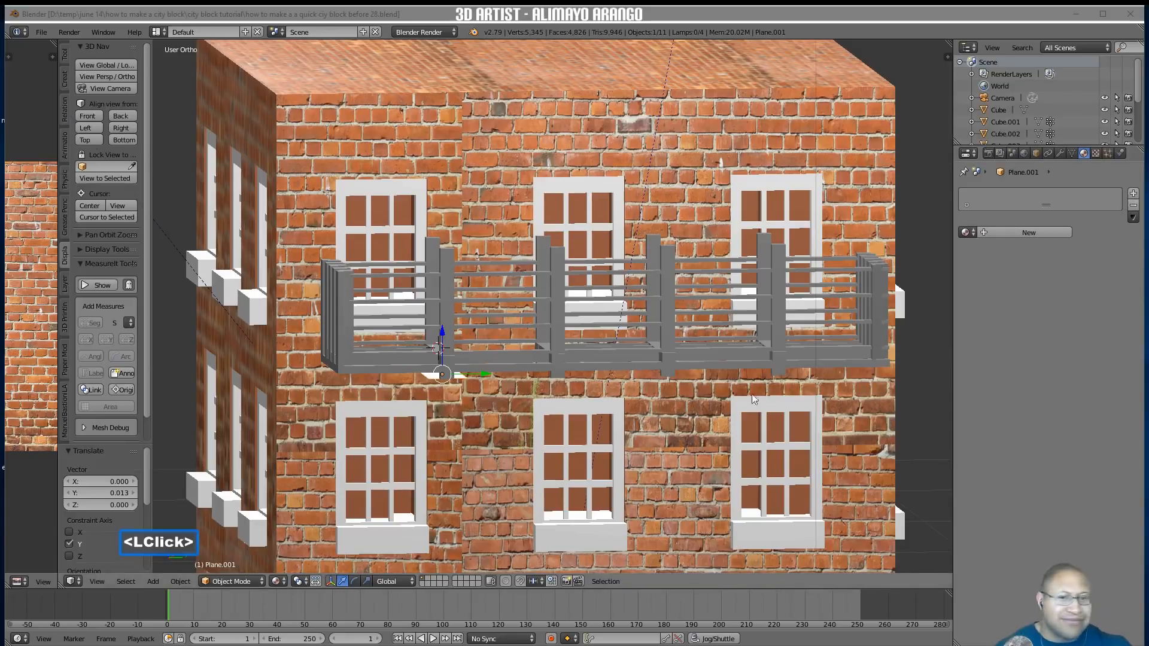
Reselect the small plane beneath the platform and add an Array modifier to it
click(695, 433)
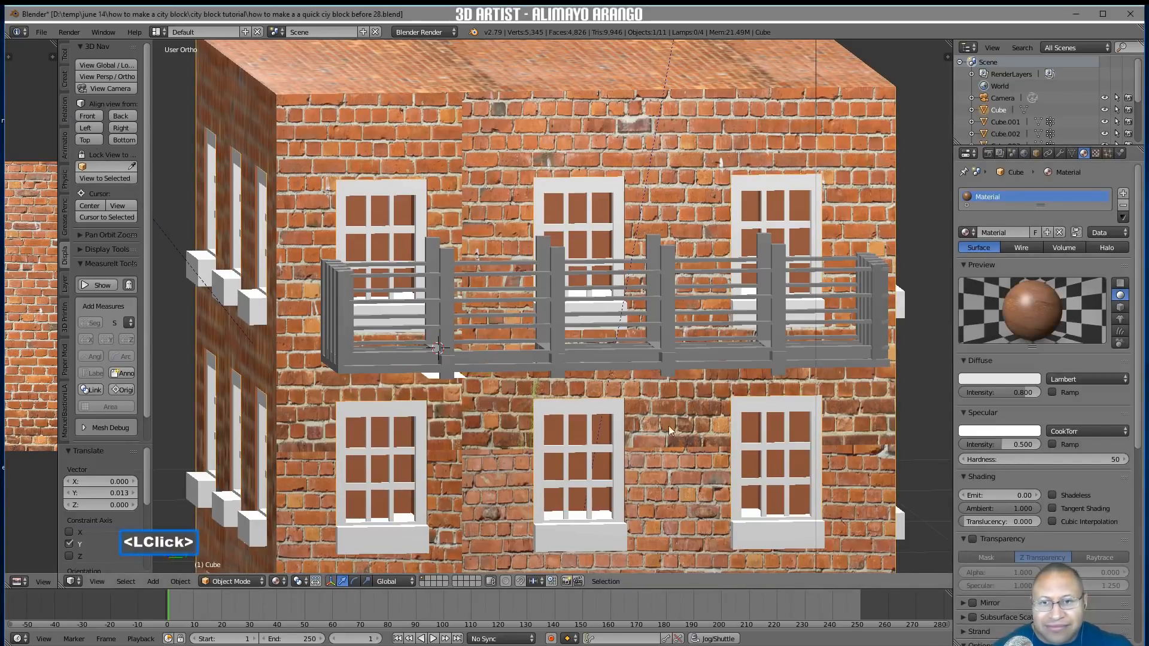
click(426, 375)
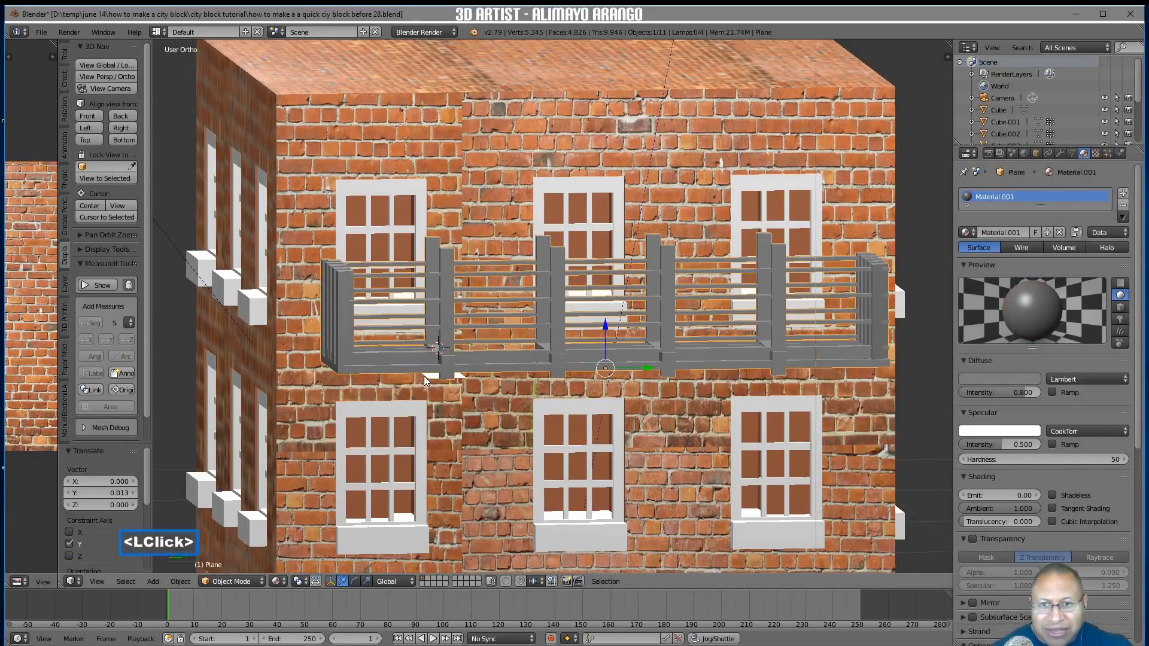
click(425, 376)
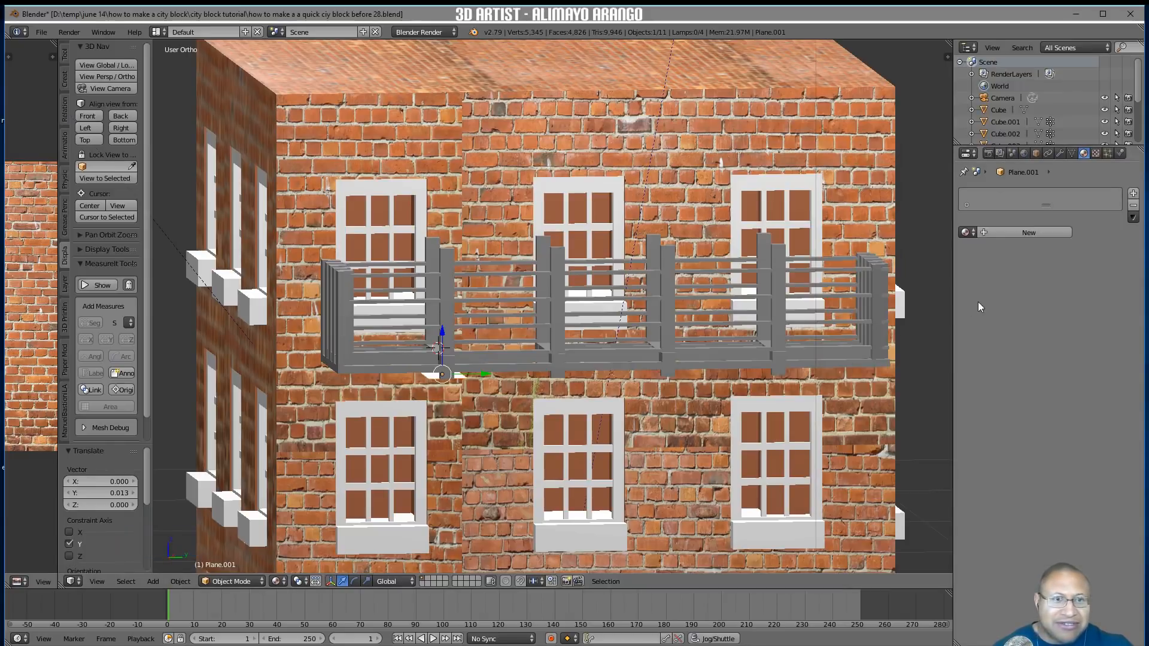
click(1058, 154)
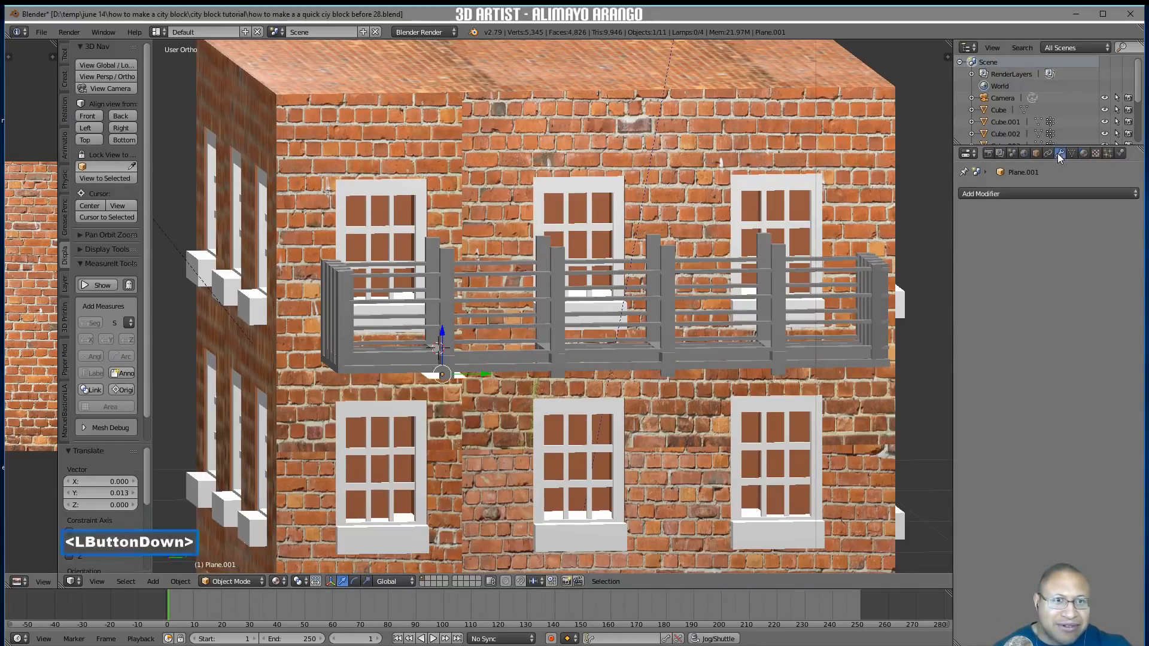
click(1083, 197)
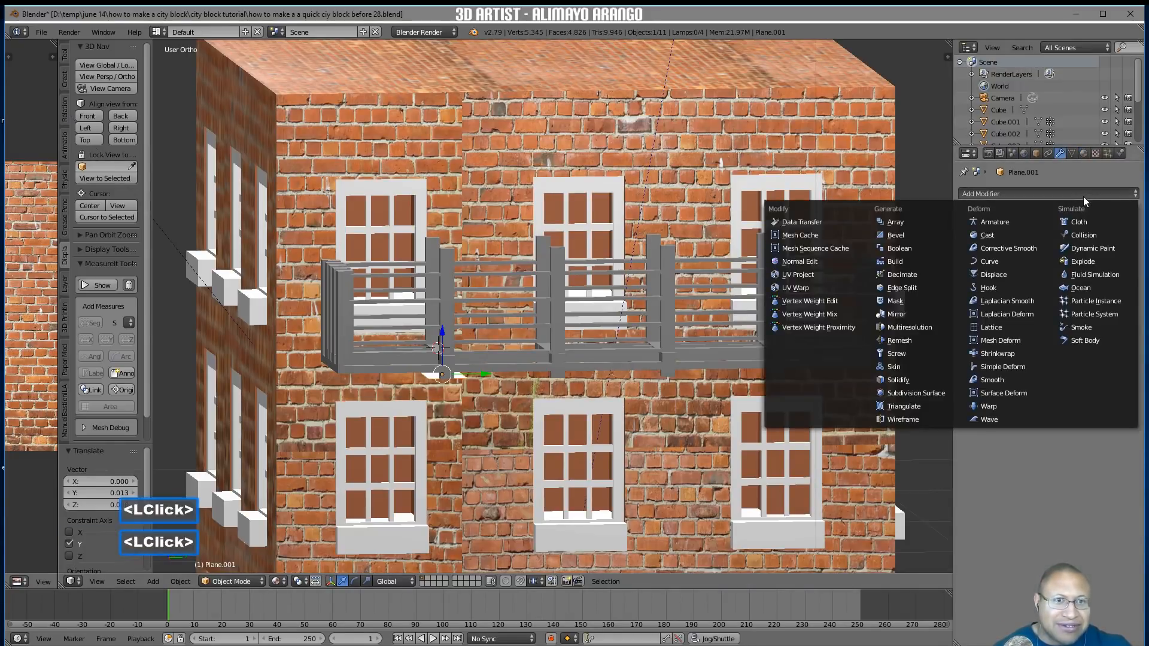
click(942, 222)
mouse_move(623, 400)
middle_down()
mouse_move(627, 376)
mouse_move(629, 411)
middle_up()
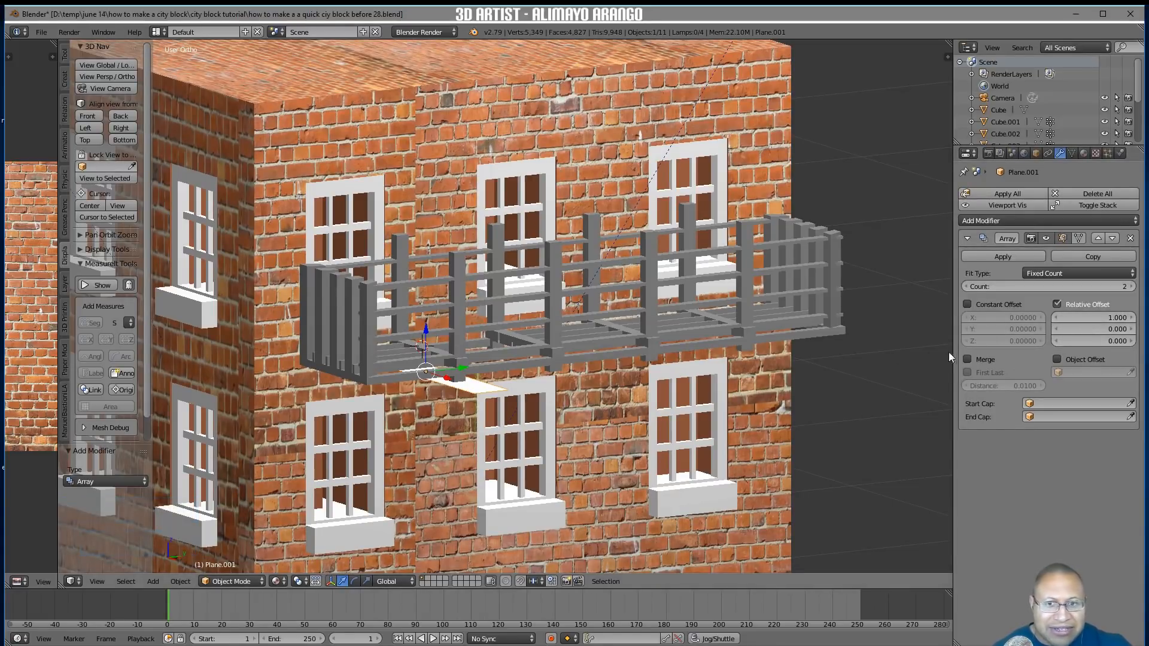
Set the array's relative offset to 0 in X, 1.5 in Y and -28.3 in Z
click(1071, 318)
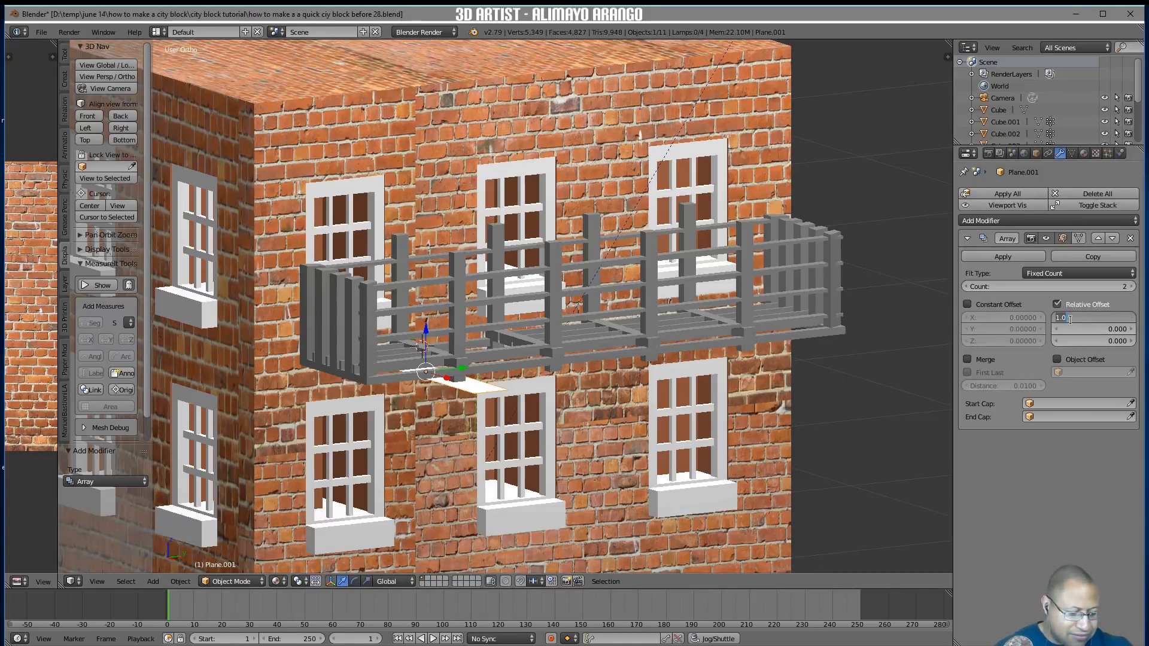
text(0)
key(Return)
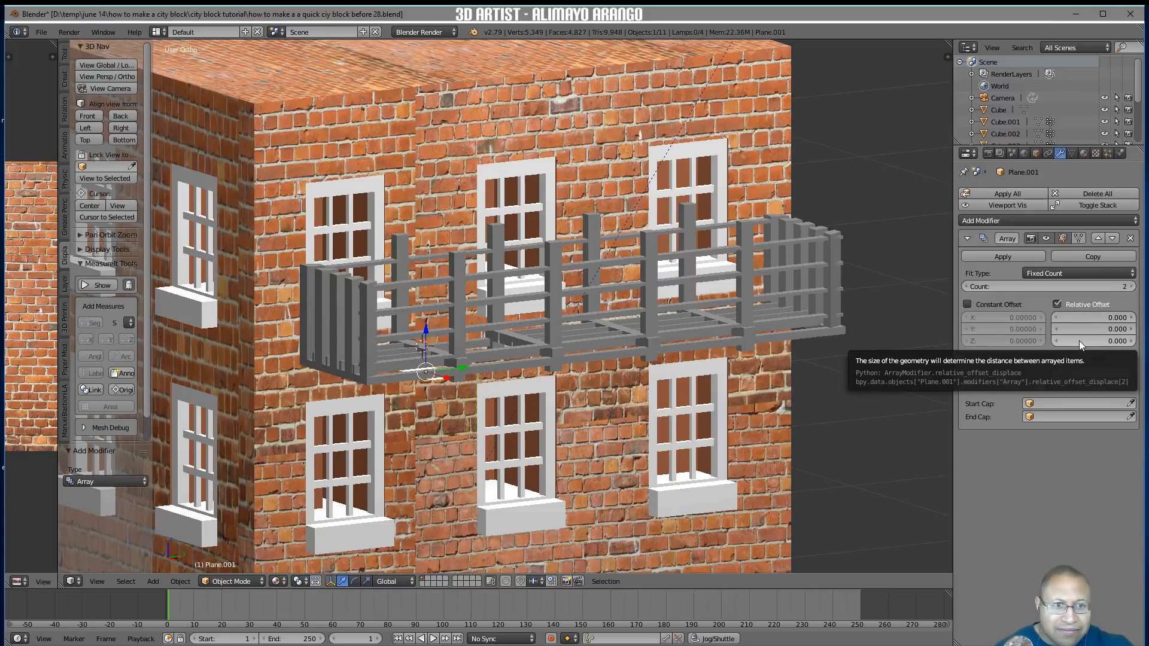
click(1080, 340)
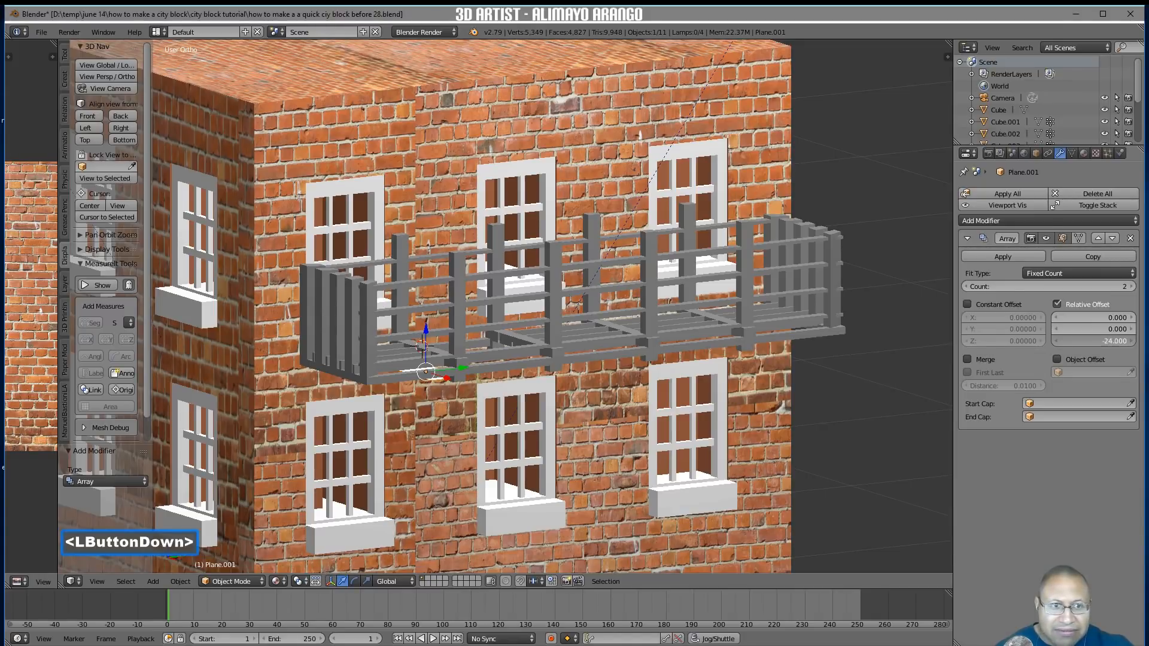
drag(1080, 340, 1066, 351)
middle_drag(871, 392, 870, 358)
mouse_move(1077, 341)
mouse_down()
mouse_move(1056, 340)
mouse_move(1124, 343)
mouse_move(1092, 329)
mouse_up()
right_click(1124, 342)
middle_drag(861, 357, 849, 378)
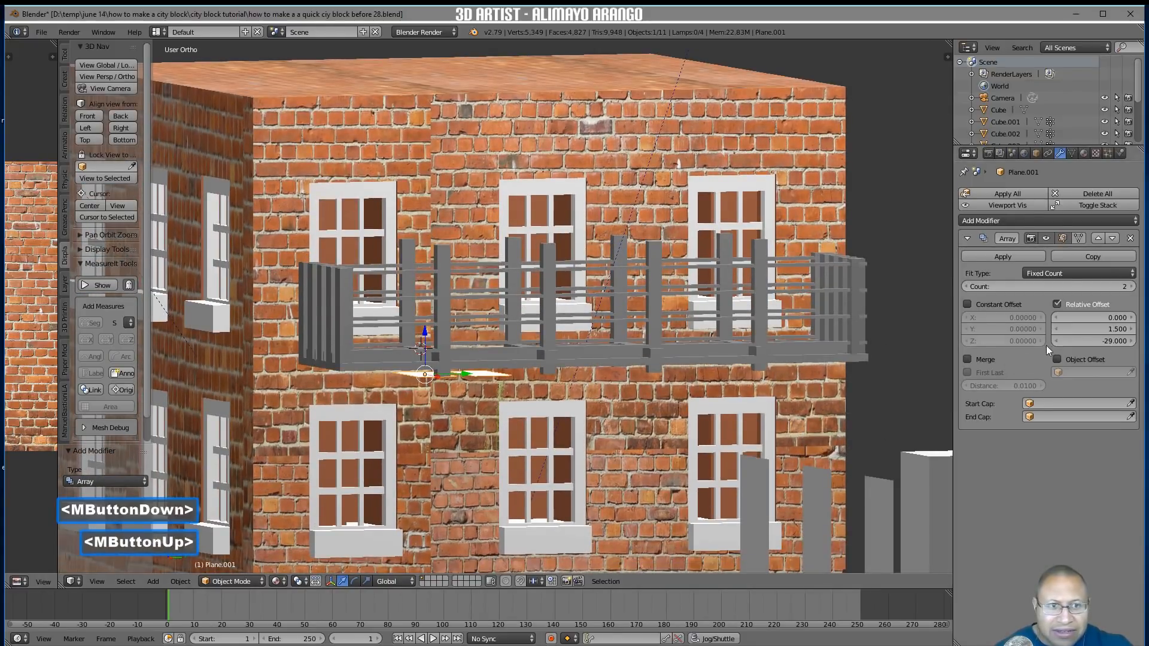
drag(1097, 341, 1096, 340)
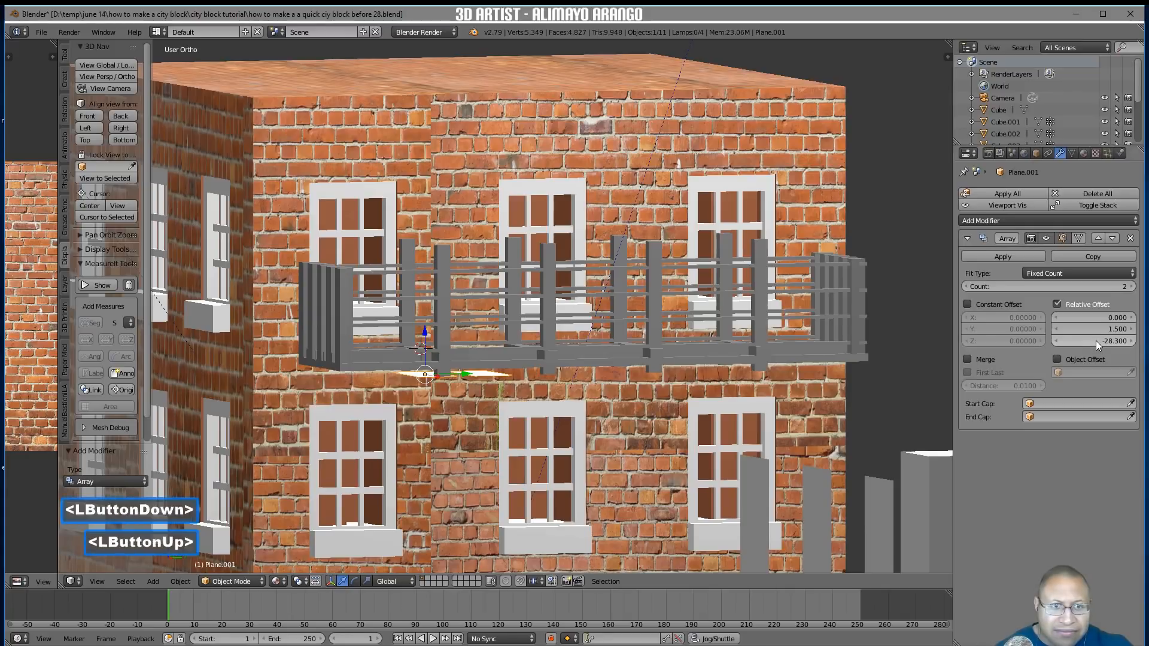
Set the array's relative offset to 1.4 in Y and 0 in Z
click(1096, 340)
text(0)
key(Return)
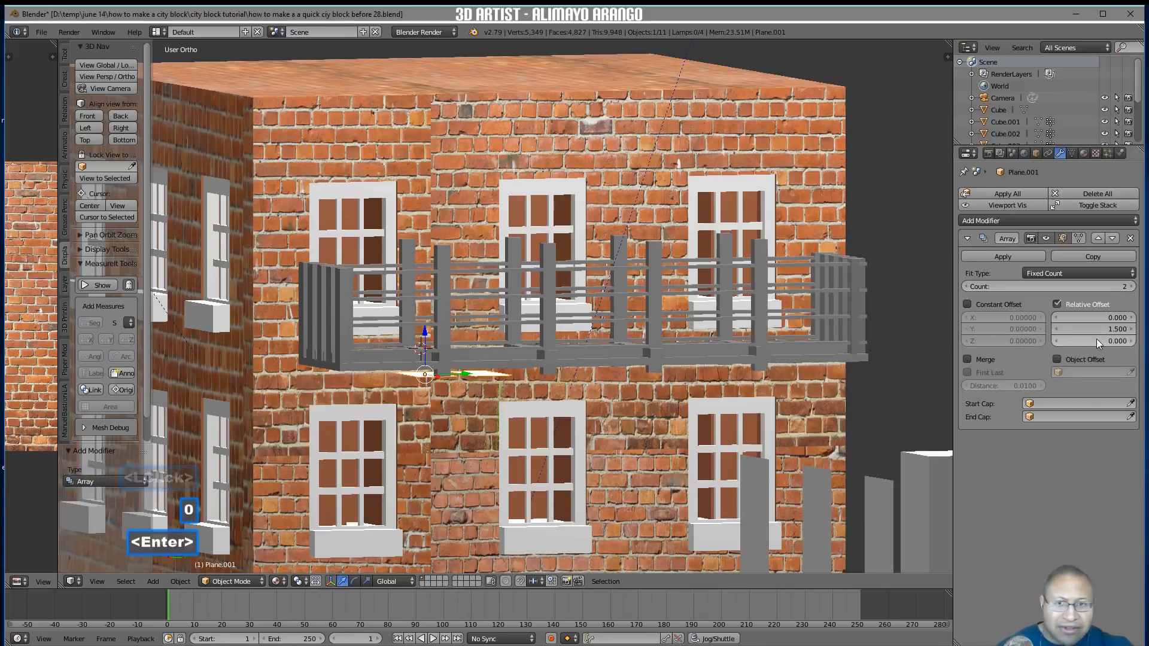
drag(1084, 328, 1087, 328)
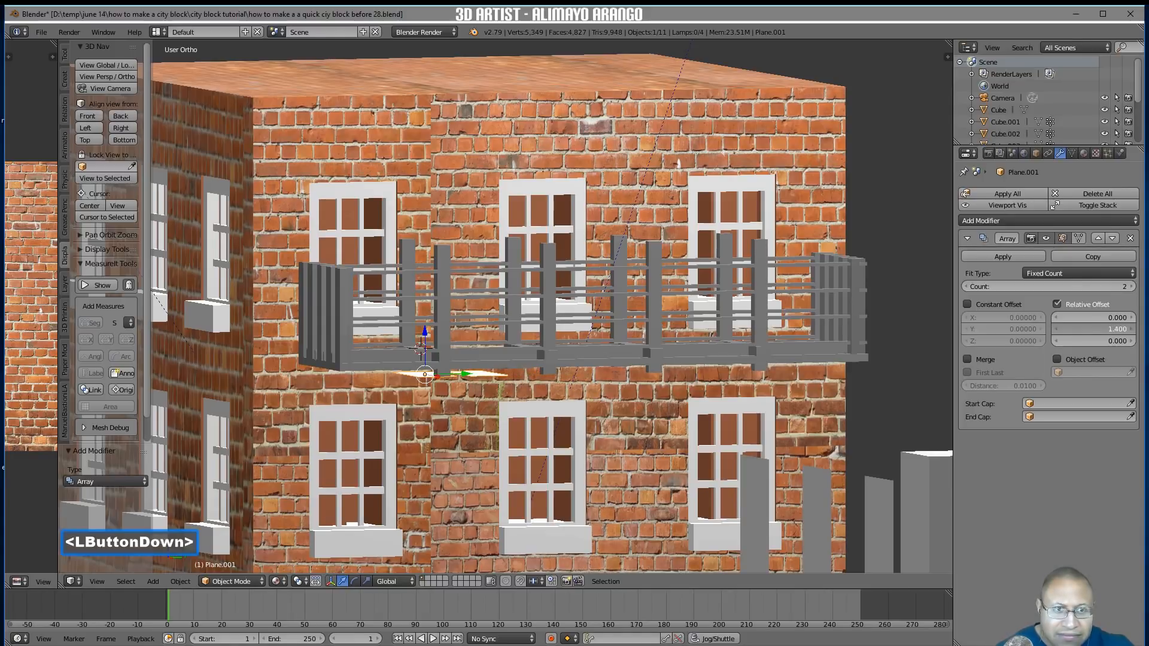
drag(1083, 328, 1083, 328)
Enable the array's constant offset and set its Z value to -0.27 so the steps descend
click(968, 304)
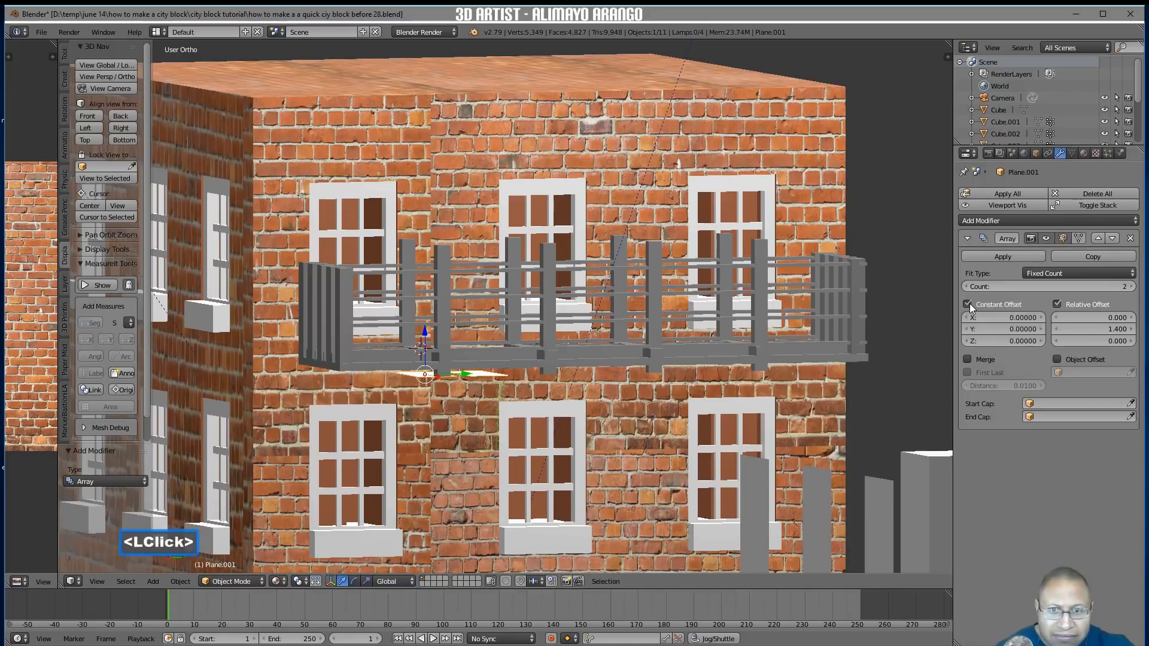
drag(994, 341, 980, 340)
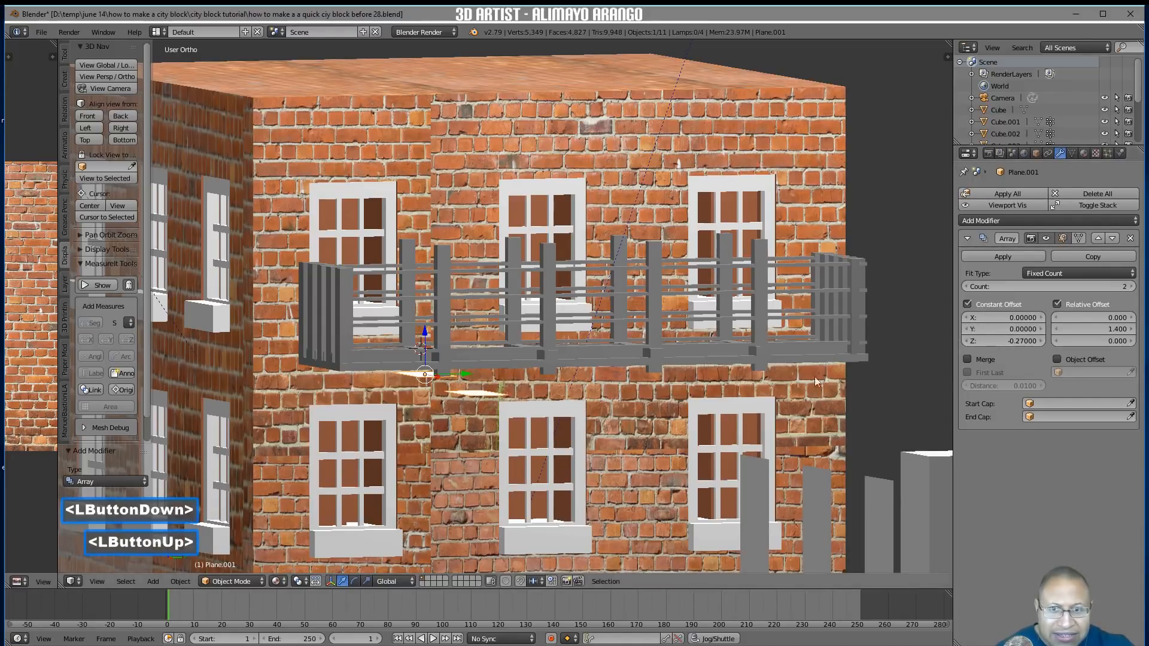
middle_drag(731, 411, 723, 413)
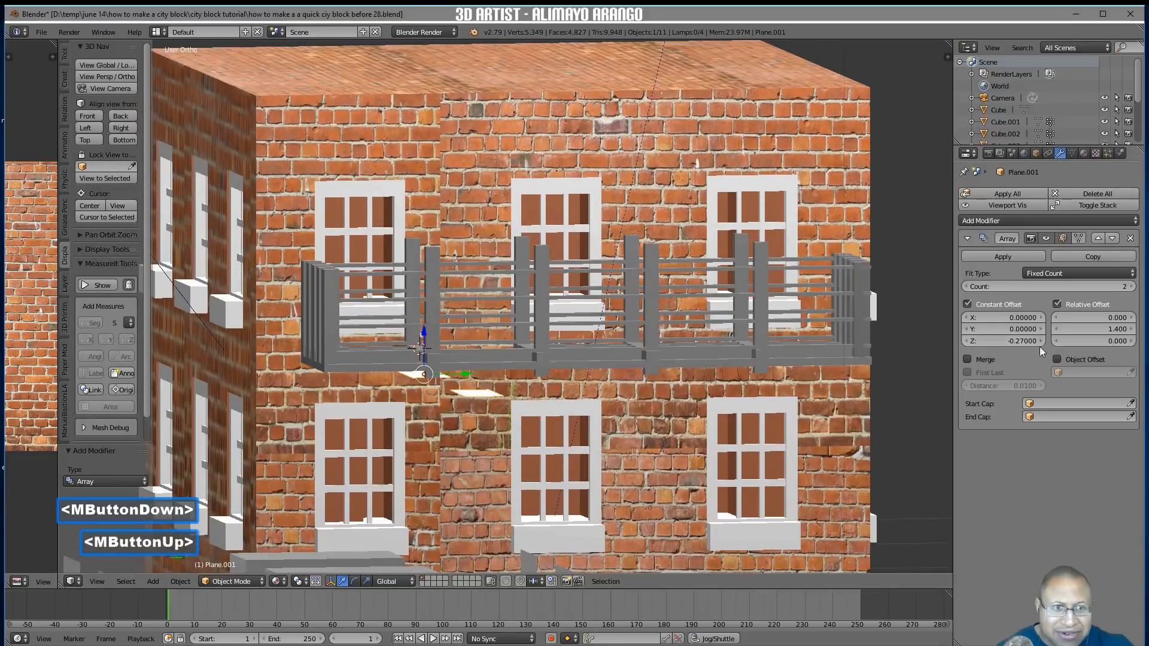
middle_drag(484, 422, 478, 418)
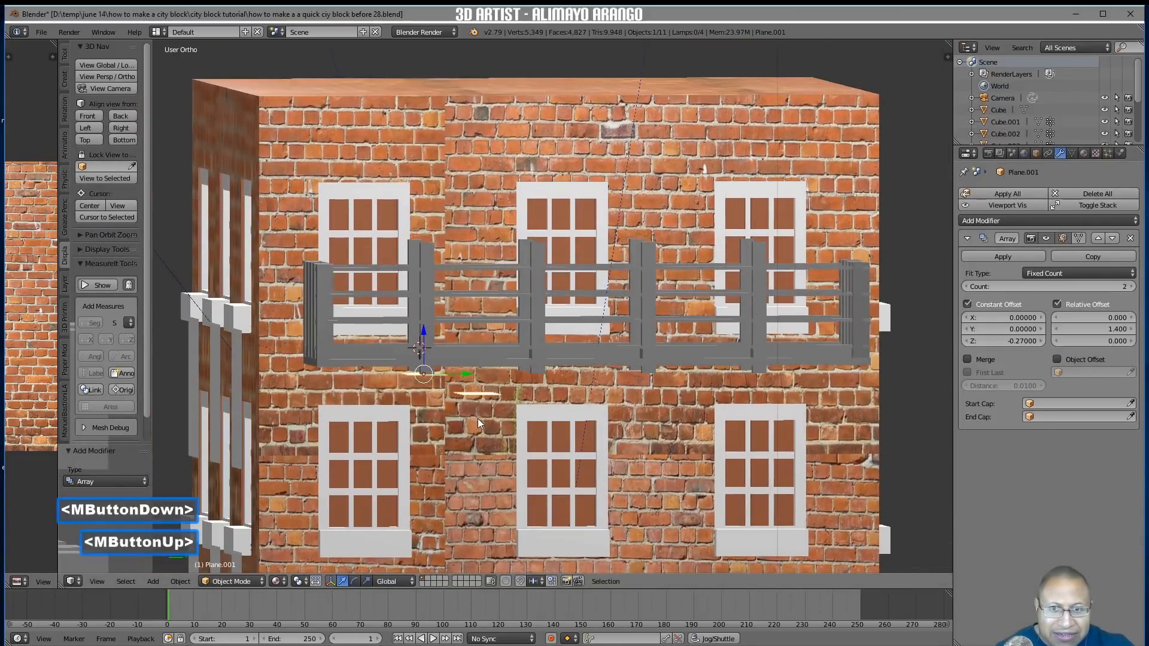
Set the array count to 5 and reduce its relative Y offset to 0.95
click(1128, 290)
click(1128, 290)
click(1128, 290)
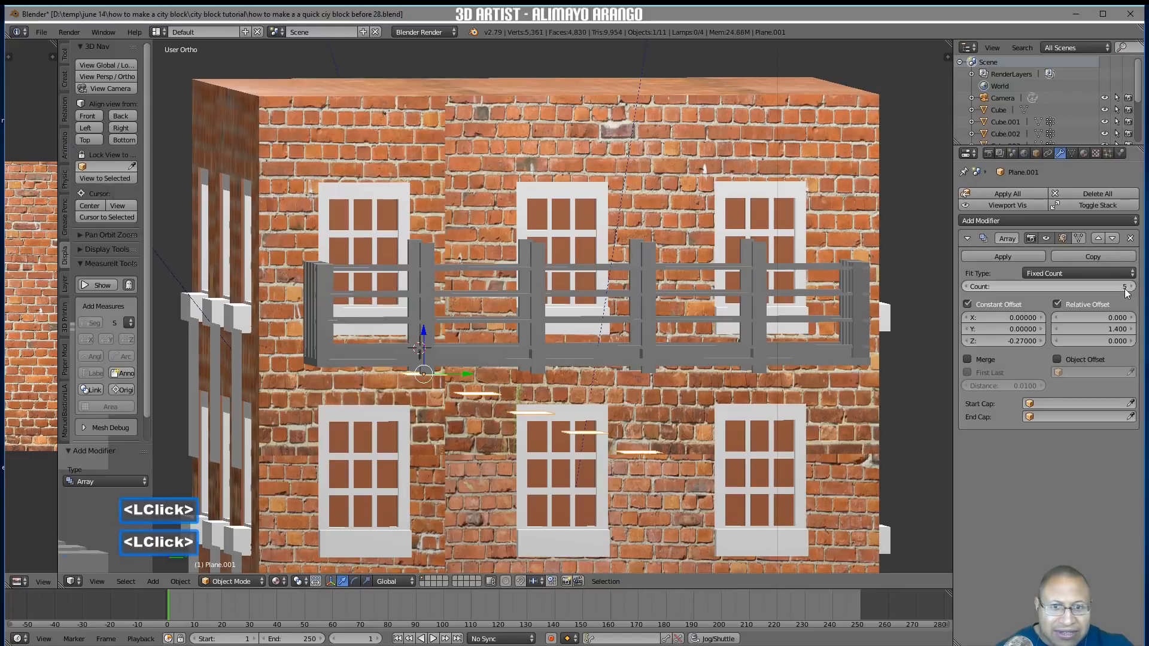
middle_drag(980, 345, 1013, 358)
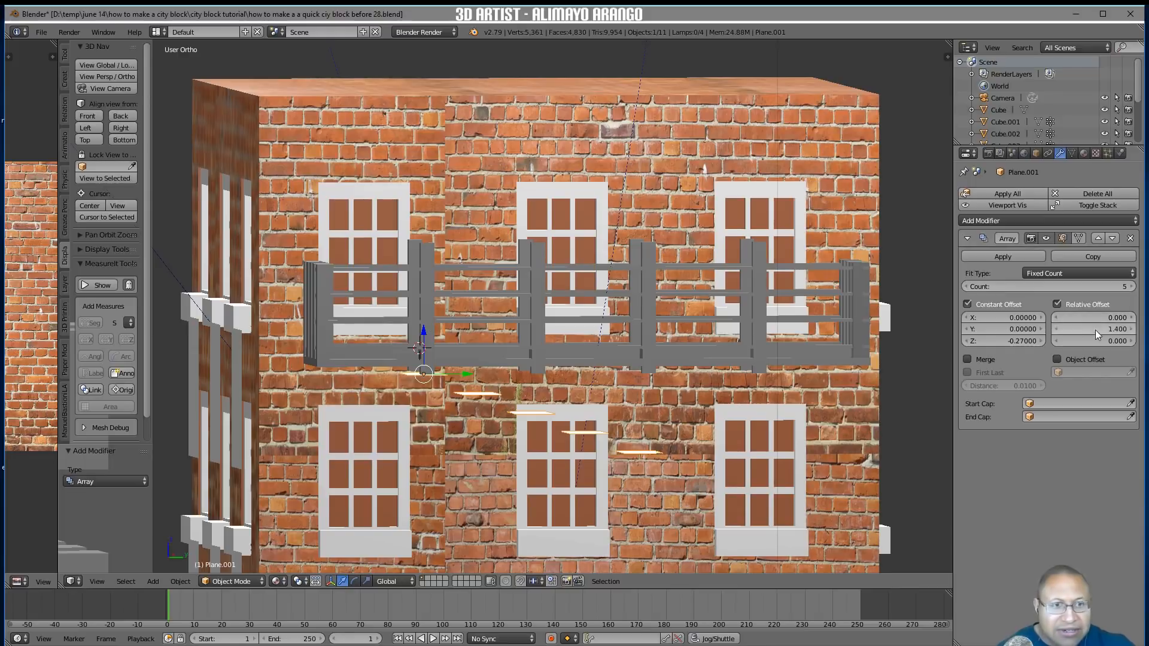
shift+drag(1104, 332, 1102, 330)
middle_drag(855, 413, 833, 414)
mouse_move(601, 448)
middle_down()
mouse_move(624, 465)
mouse_move(616, 456)
middle_up()
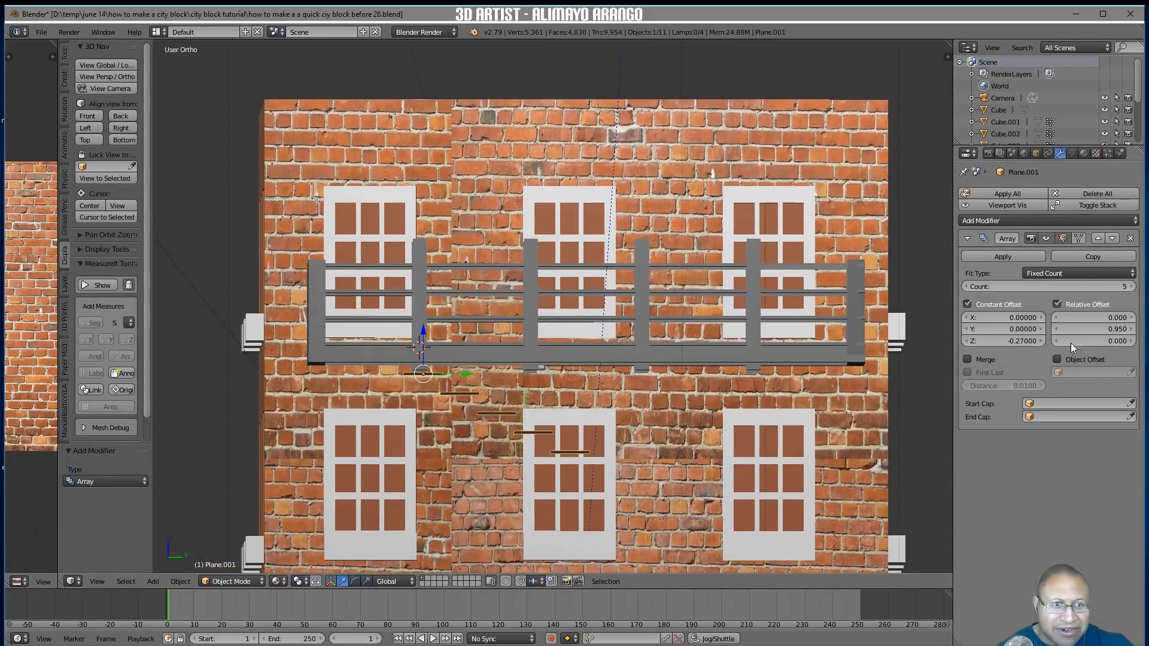
Raise the stair array's count to 11 steps
click(1130, 286)
double_click(1130, 287)
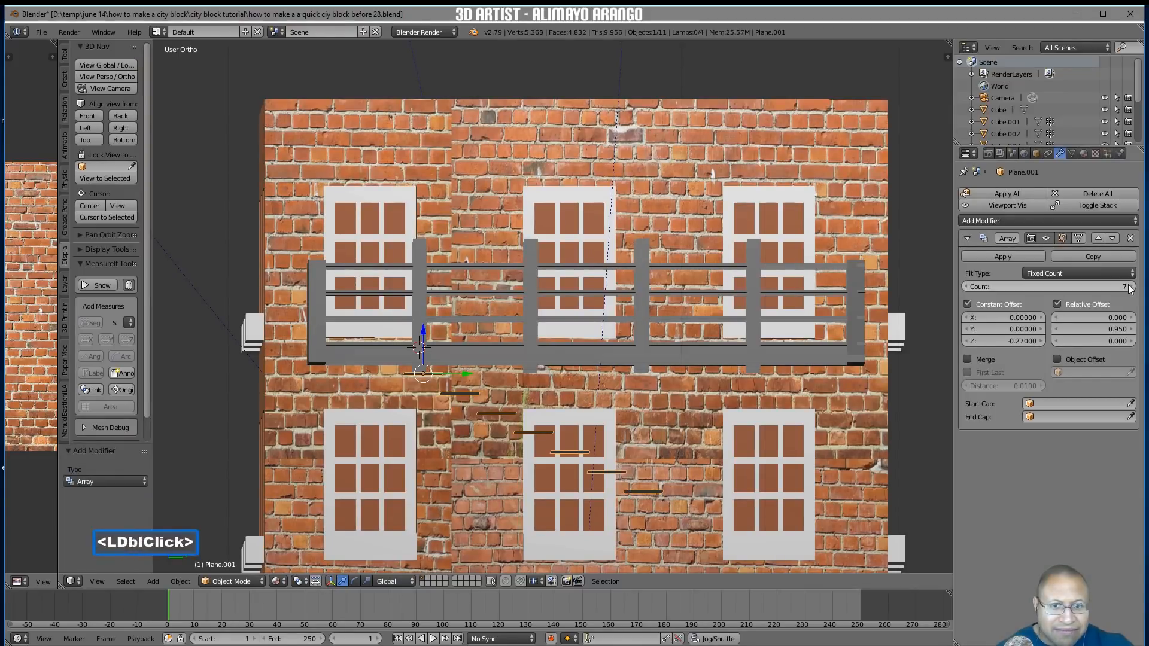
click(1129, 287)
click(1129, 288)
click(1129, 287)
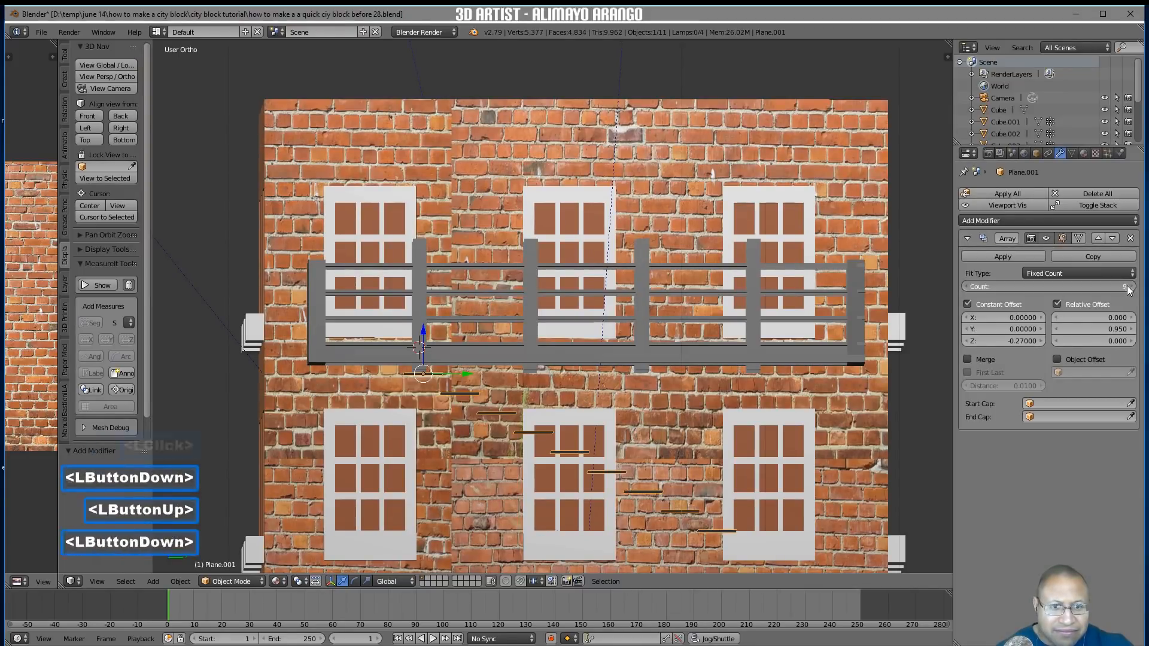
click(1129, 287)
middle_drag(893, 362, 828, 413)
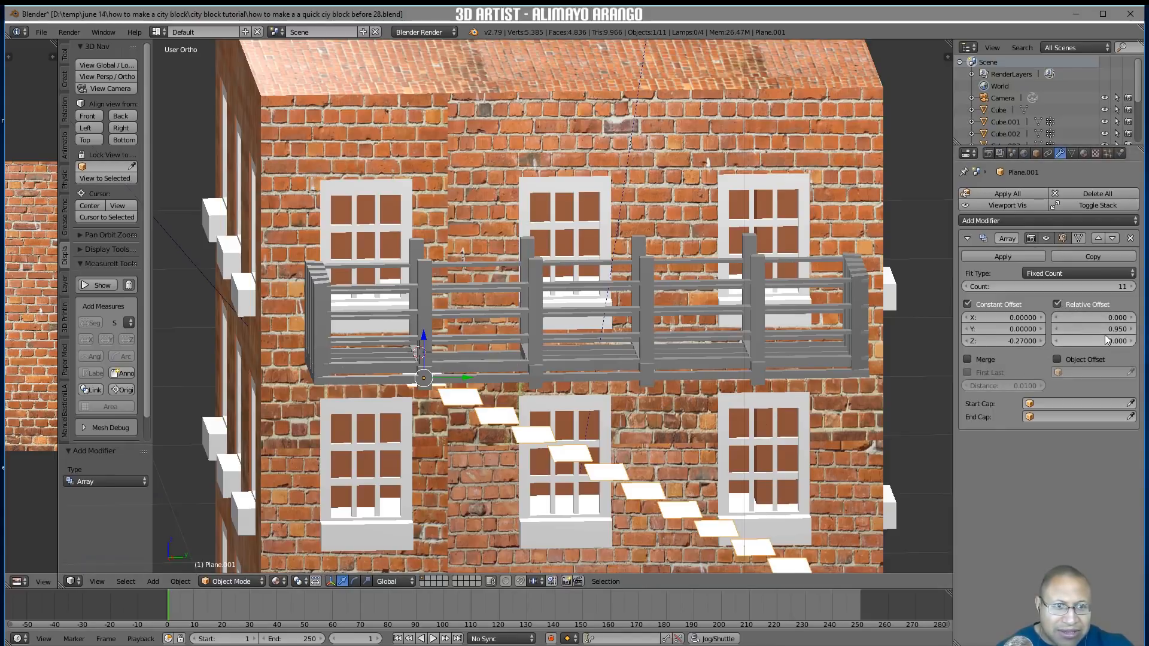
Reduce the array's relative Y offset to 0.53 to bring the stair steps closer together
mouse_move(1109, 335)
shift+mouse_down()
mouse_move(1062, 335)
mouse_move(1105, 329)
shift+mouse_up()
middle_drag(705, 435, 753, 426)
shift+drag(1090, 329, 1093, 330)
middle_drag(809, 429, 803, 407)
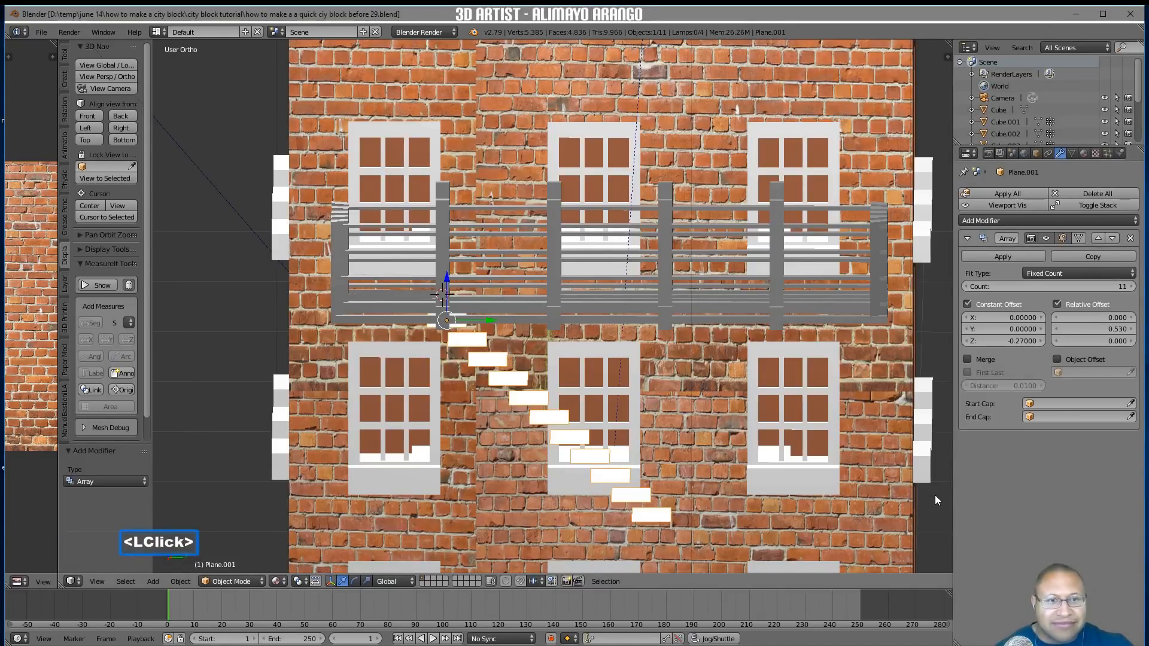
Add a material to the stair steps and switch it to the existing grey Material.001
click(1084, 154)
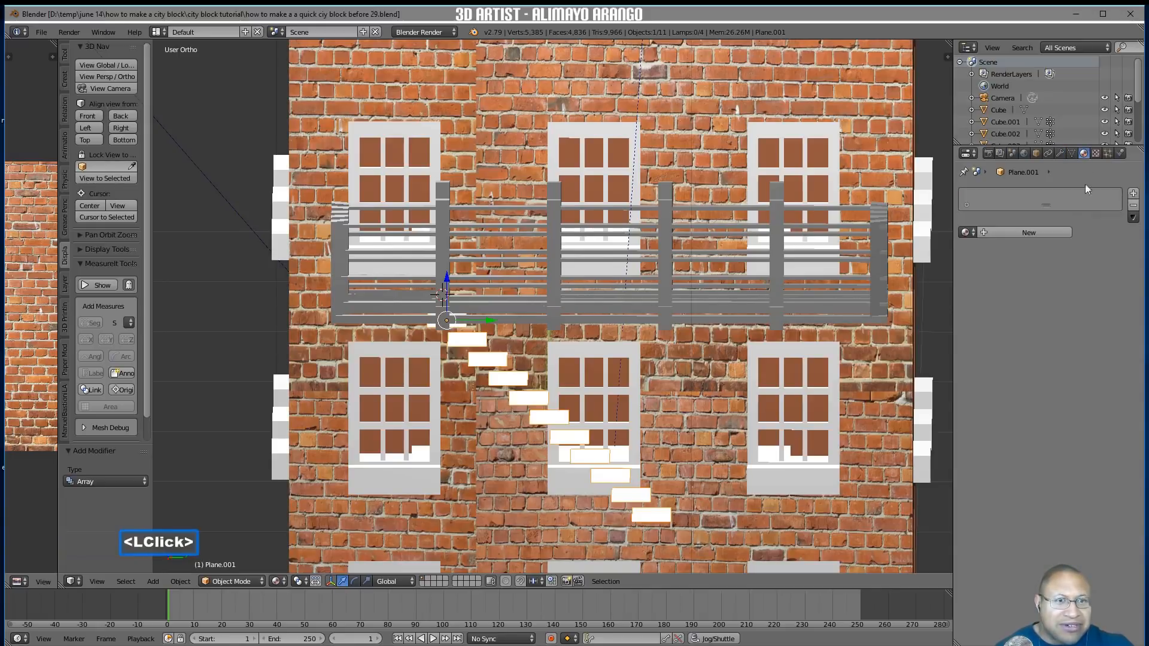
click(1055, 232)
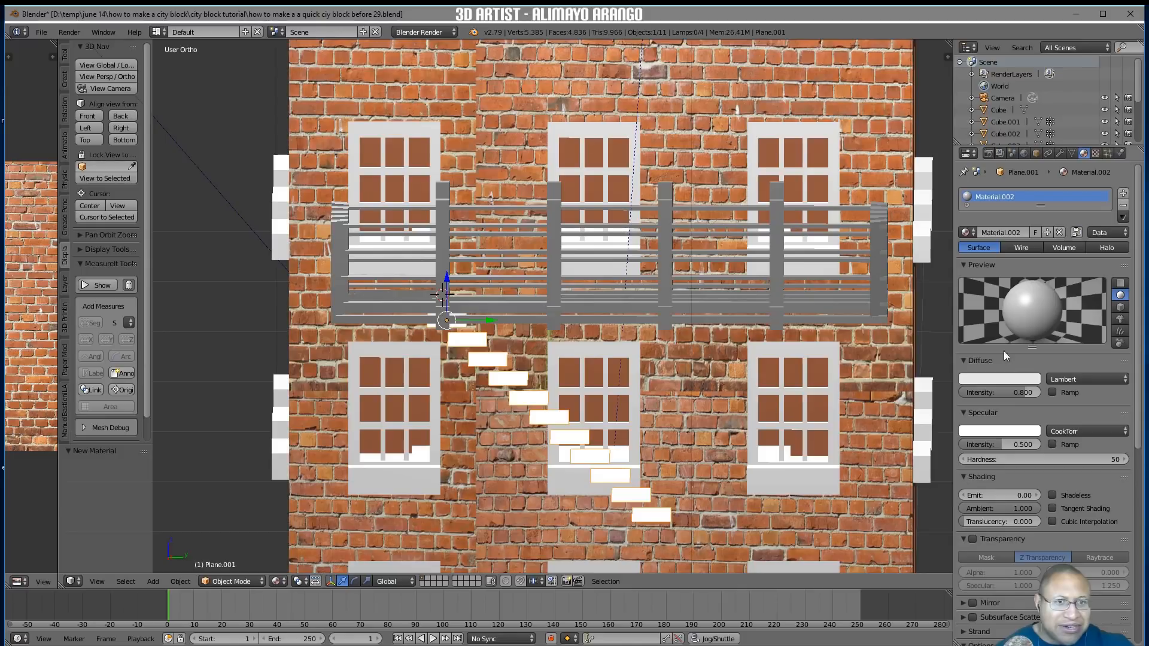
click(971, 235)
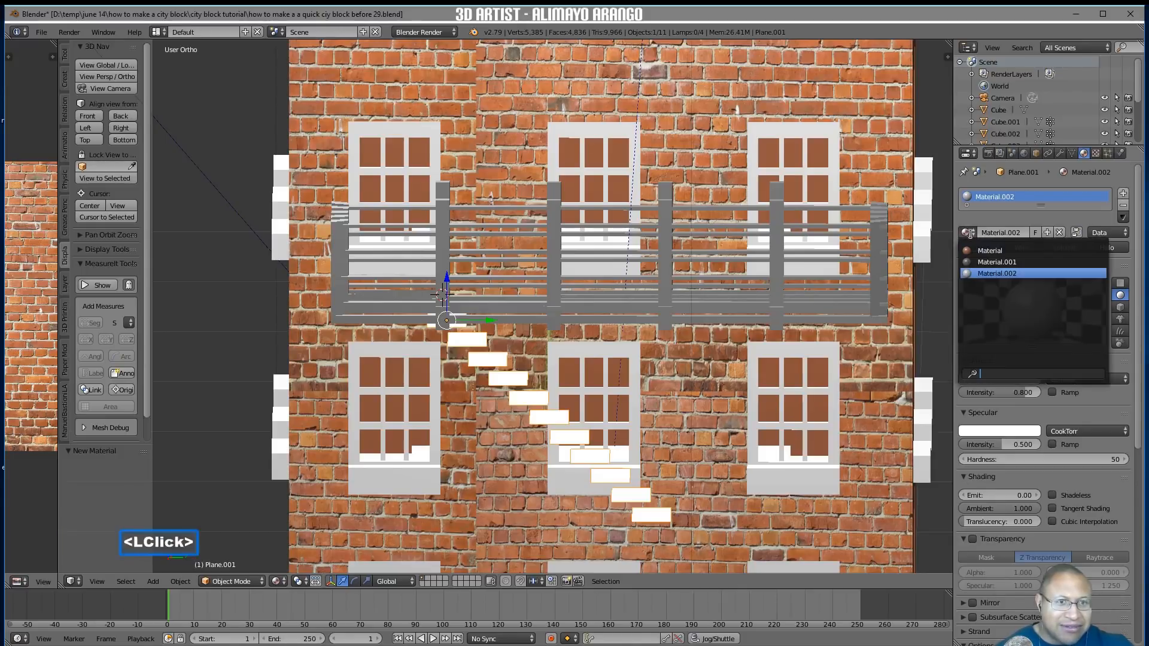
click(1026, 262)
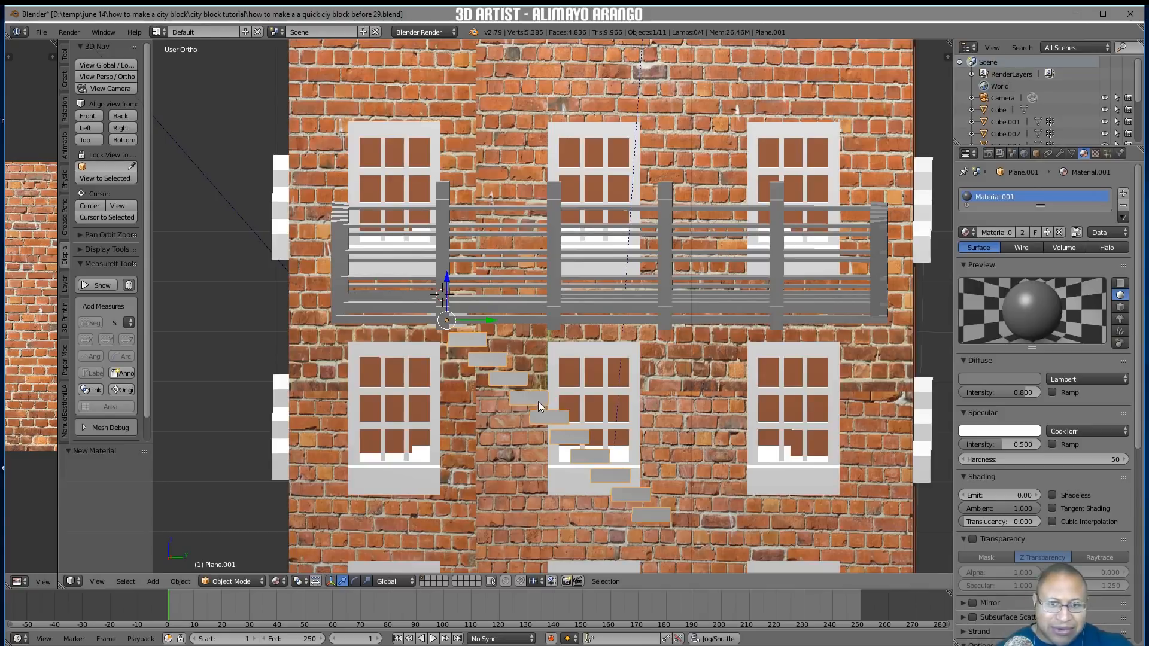
Add a Solidify modifier to the stair steps and set its thickness to 0.091
click(1059, 153)
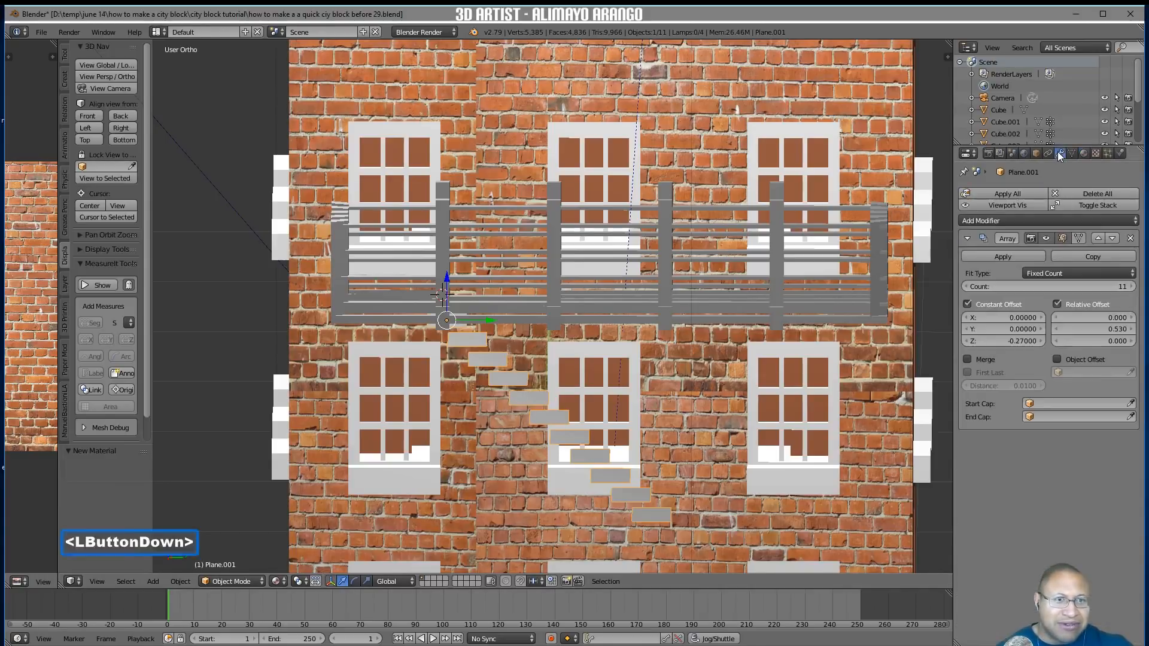
click(1099, 221)
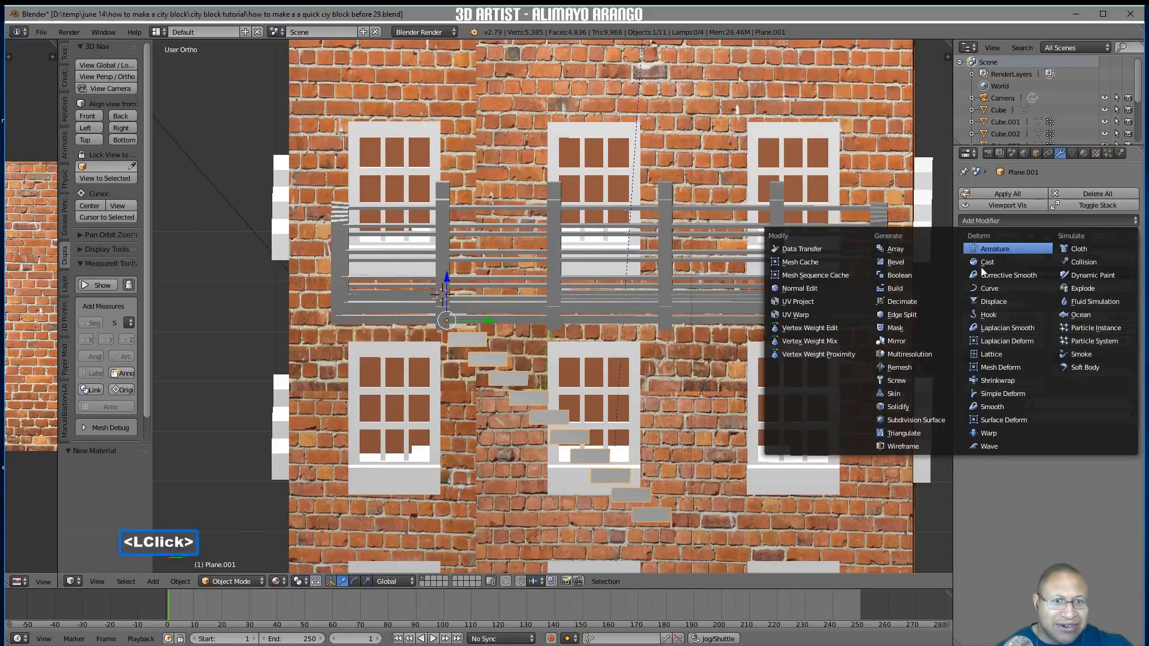
click(942, 408)
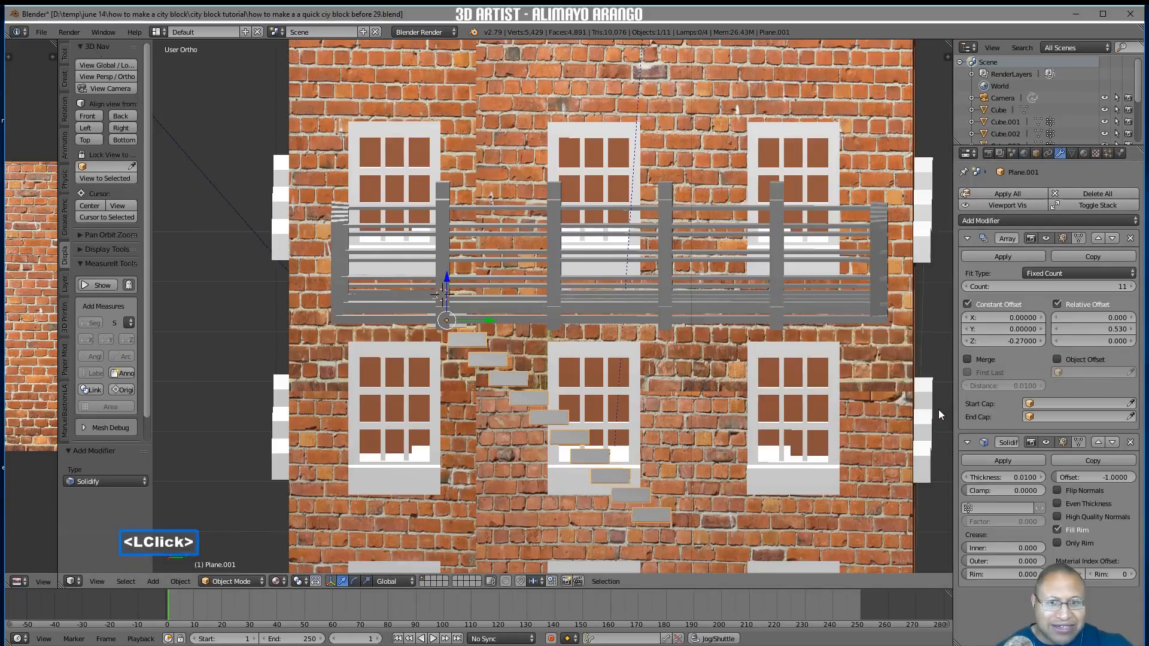
middle_drag(660, 444, 690, 434)
drag(982, 477, 1078, 477)
middle_drag(706, 479, 541, 407)
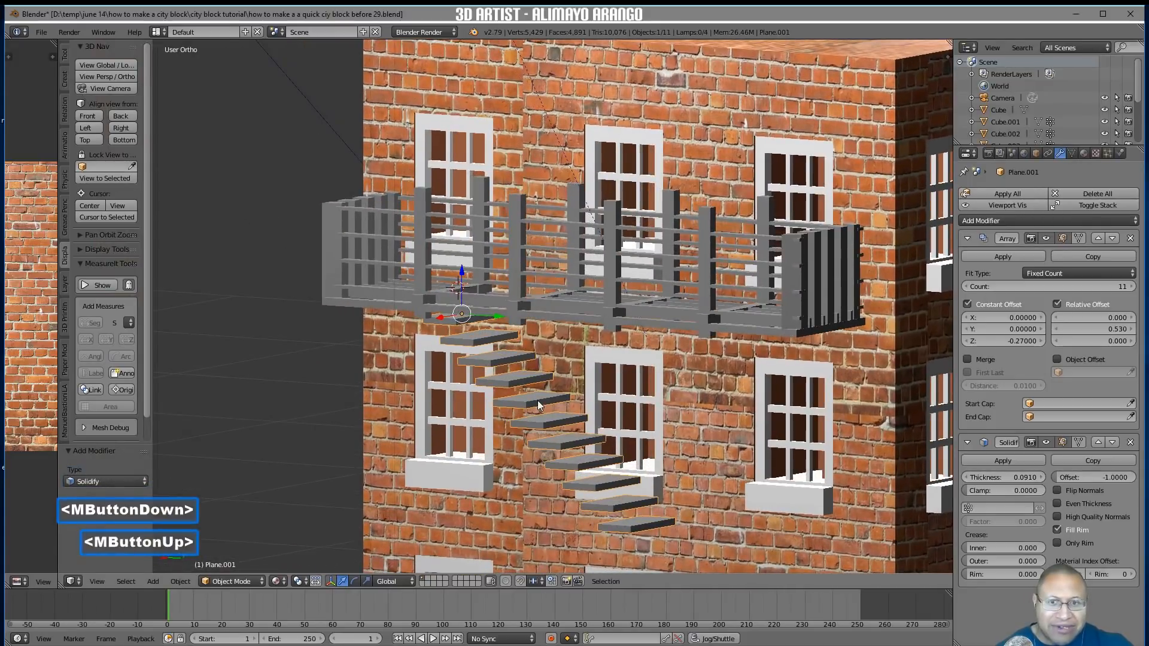
middle_drag(638, 420, 697, 434)
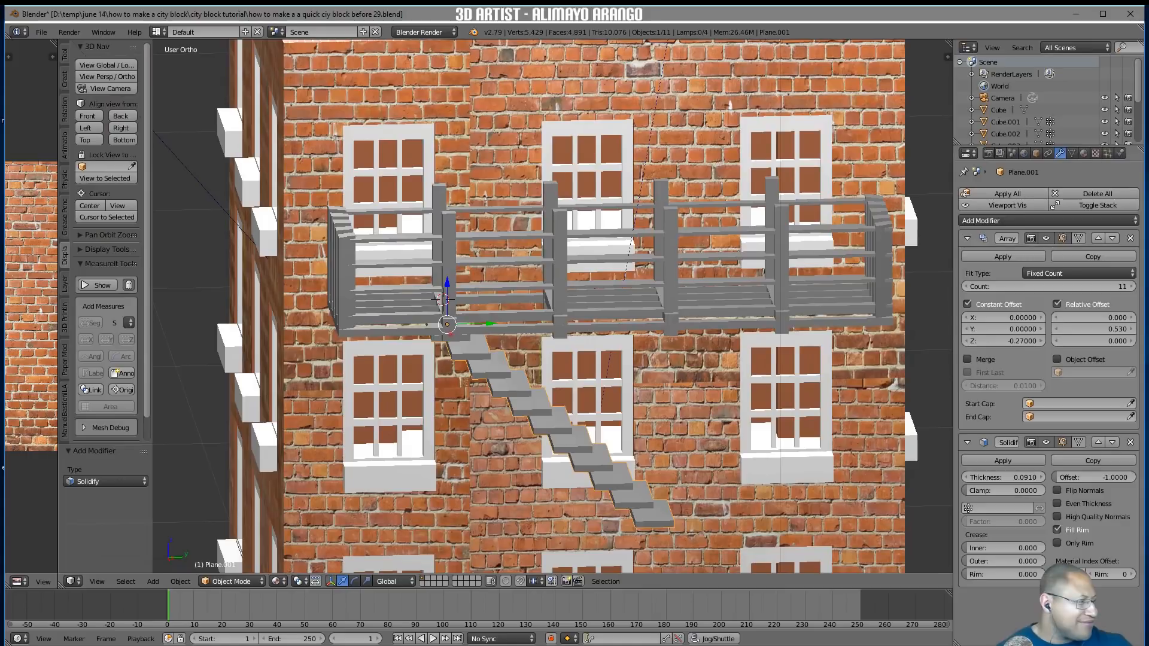
Select the railed fire-escape platform and switch it to Edit Mode
click(845, 461)
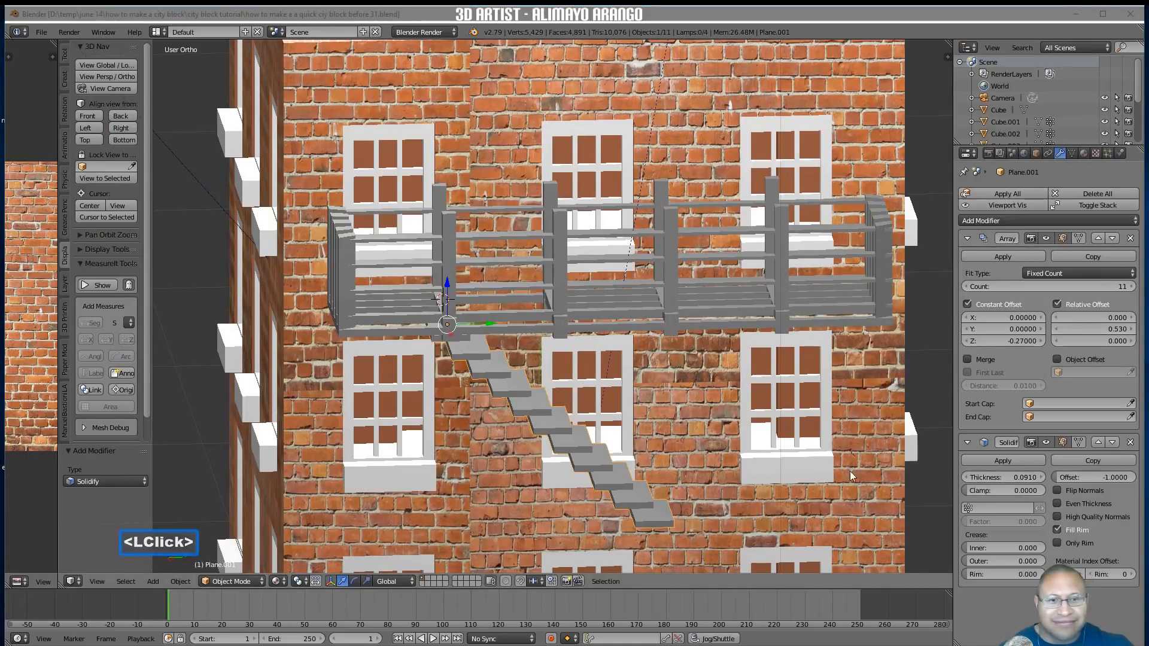
click(605, 351)
middle_drag(606, 350, 587, 335)
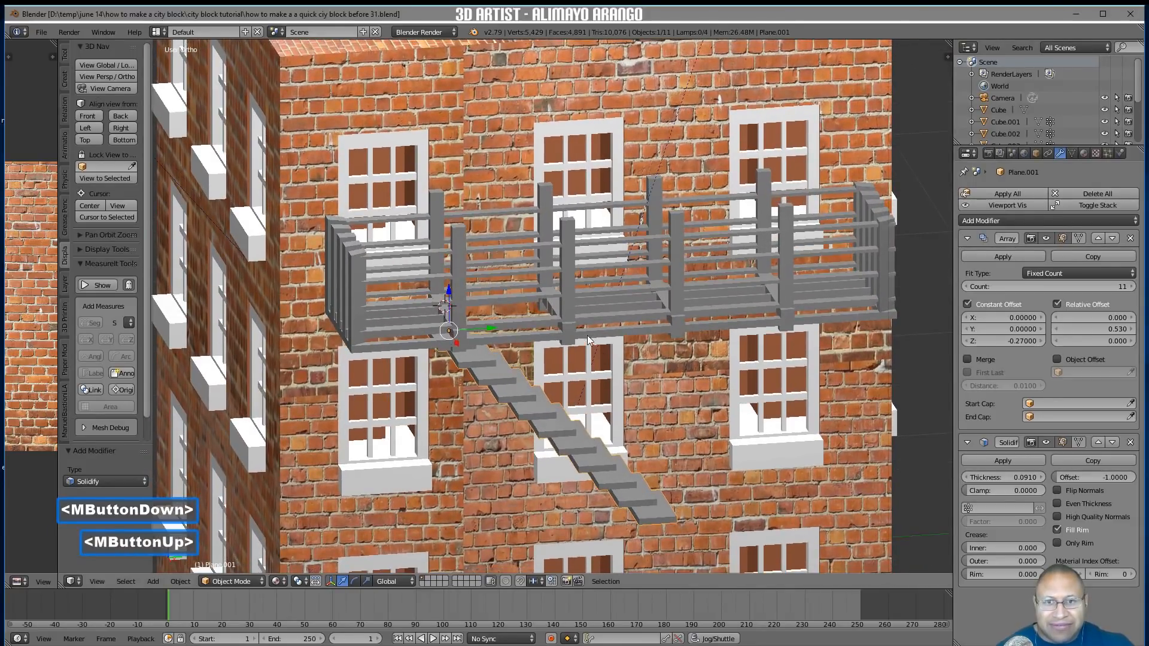
click(589, 333)
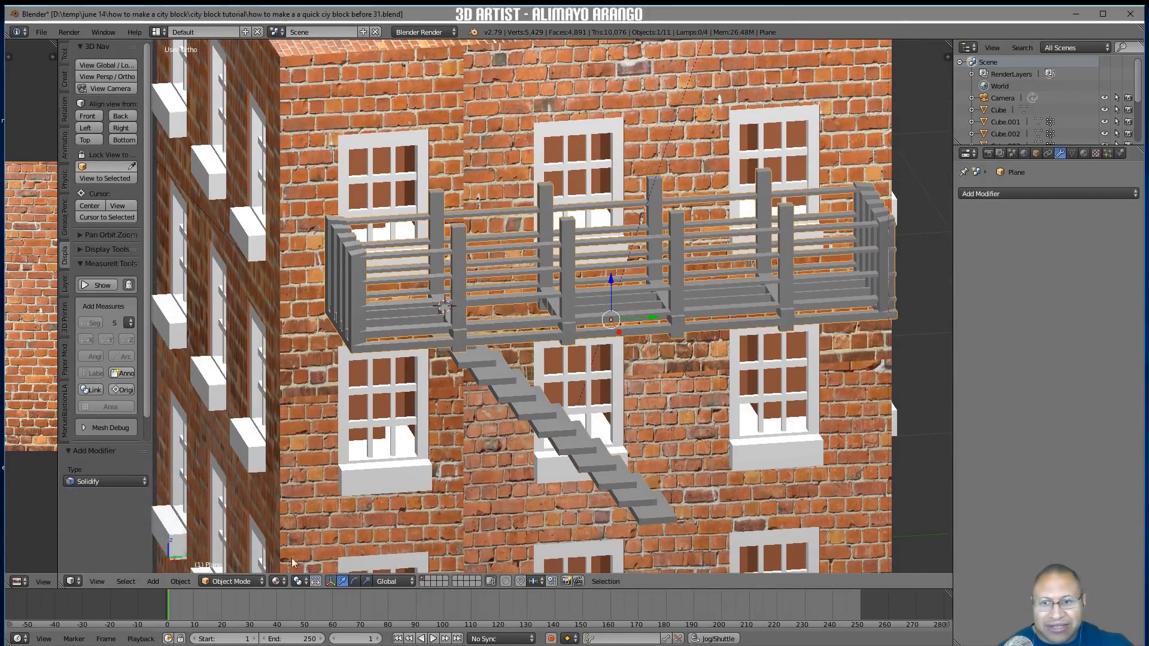
click(257, 583)
click(245, 557)
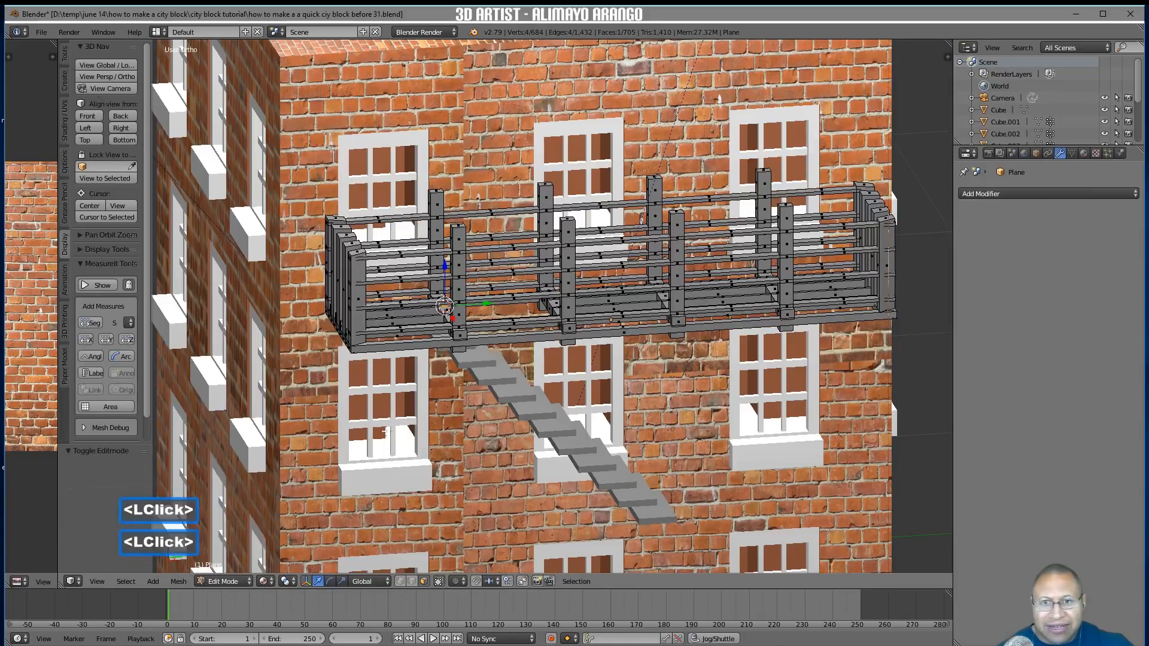
Select the four long side faces of the platform's front bottom beam as a face loop
click(392, 349)
middle_drag(389, 348, 429, 383)
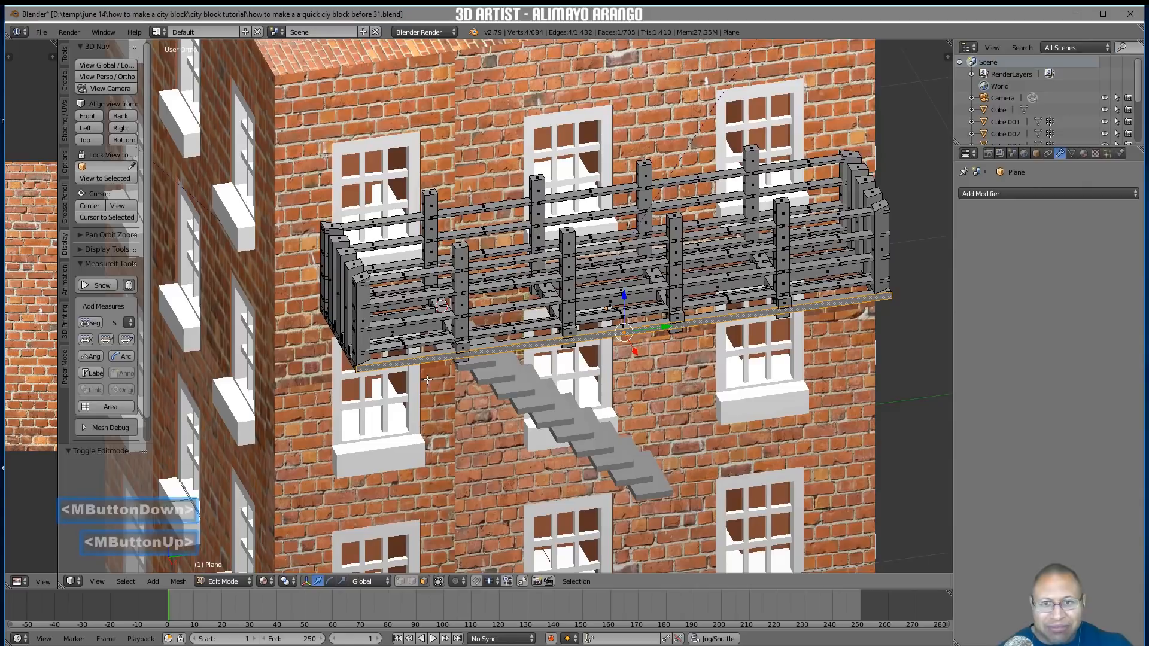
key(alt)
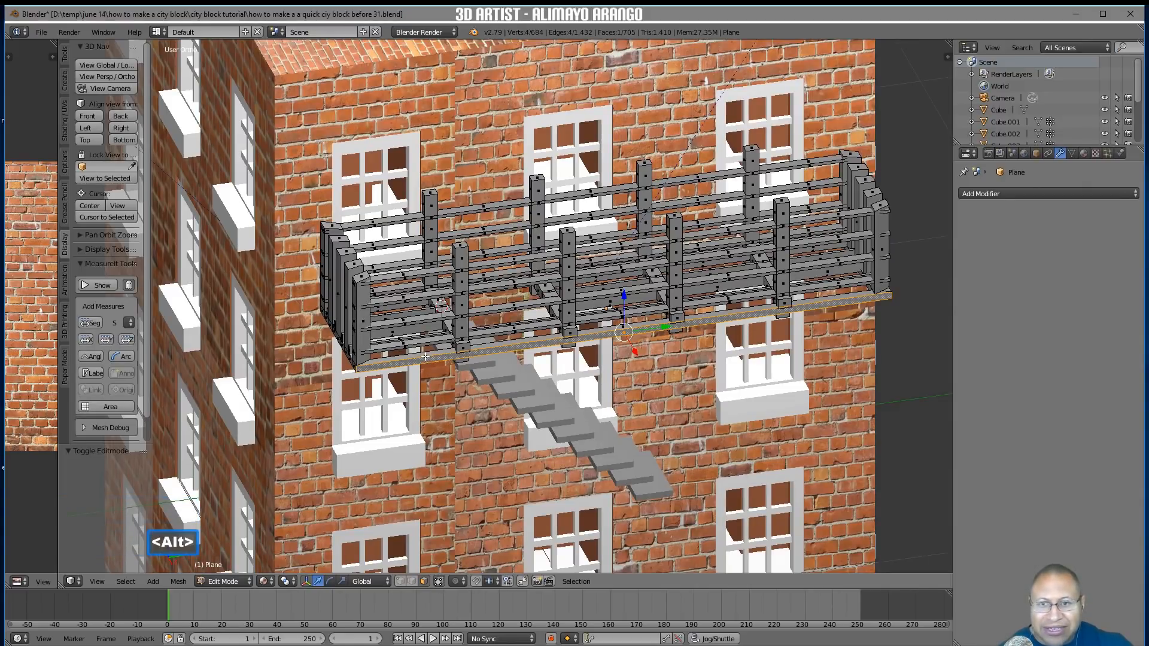
alt+click(425, 356)
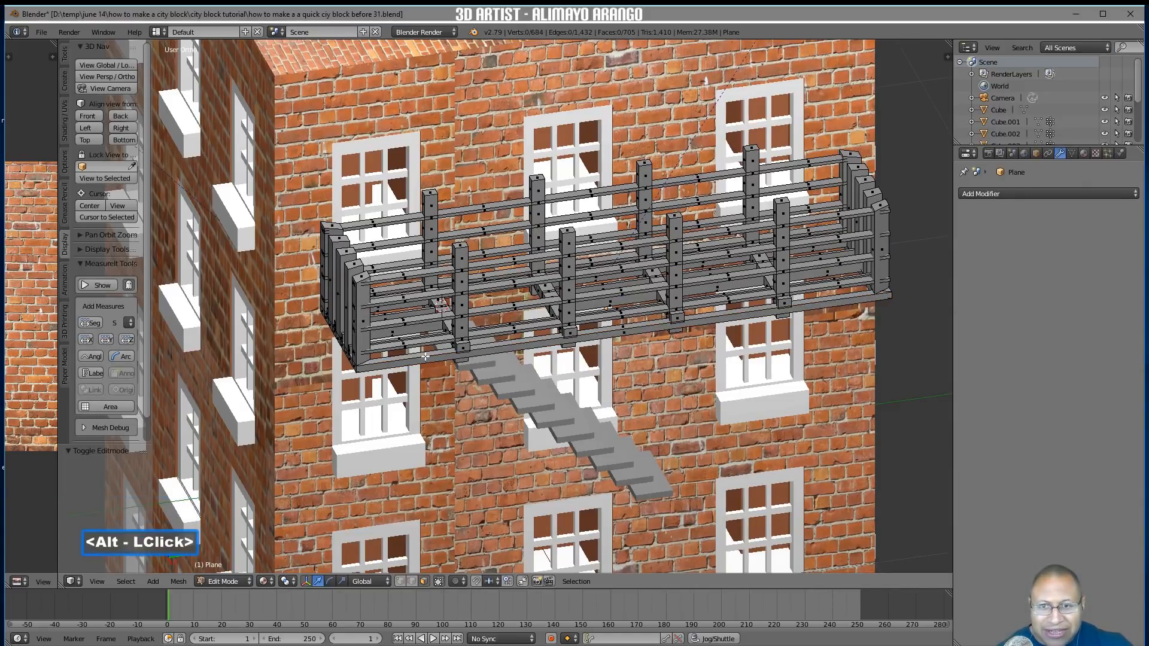
alt+click(425, 357)
middle_drag(500, 364, 501, 365)
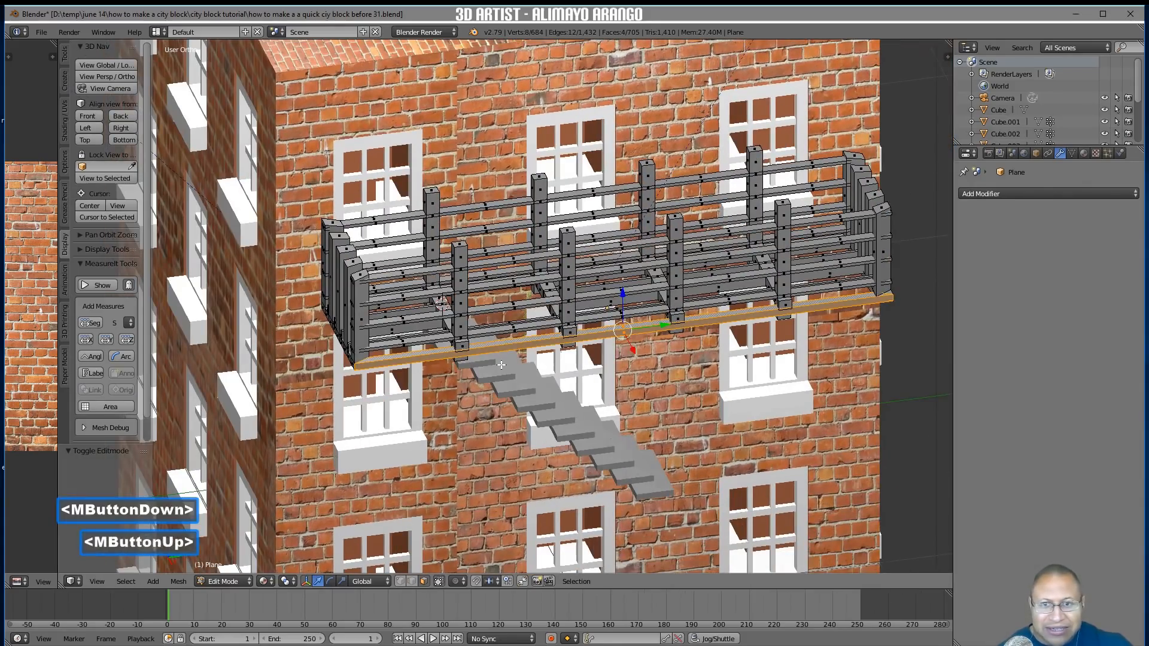
middle_drag(555, 396, 557, 402)
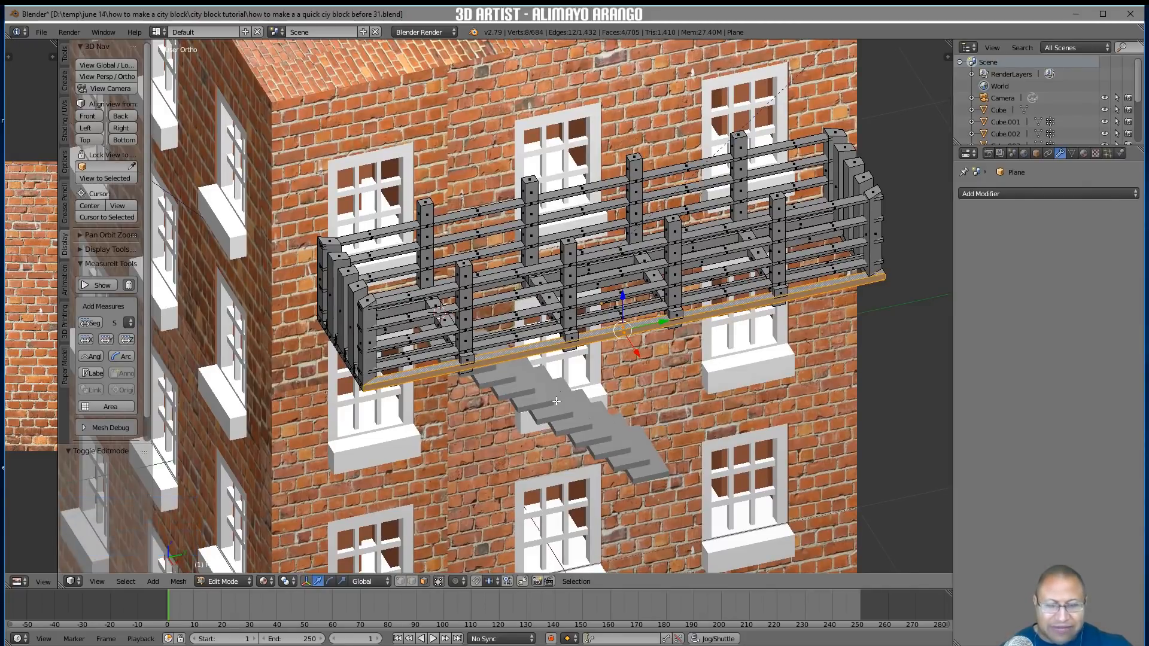
Duplicate the selected beam straight down below the platform and scale the copy by 0.579 along Y
key(shift+d)
right_click(556, 401)
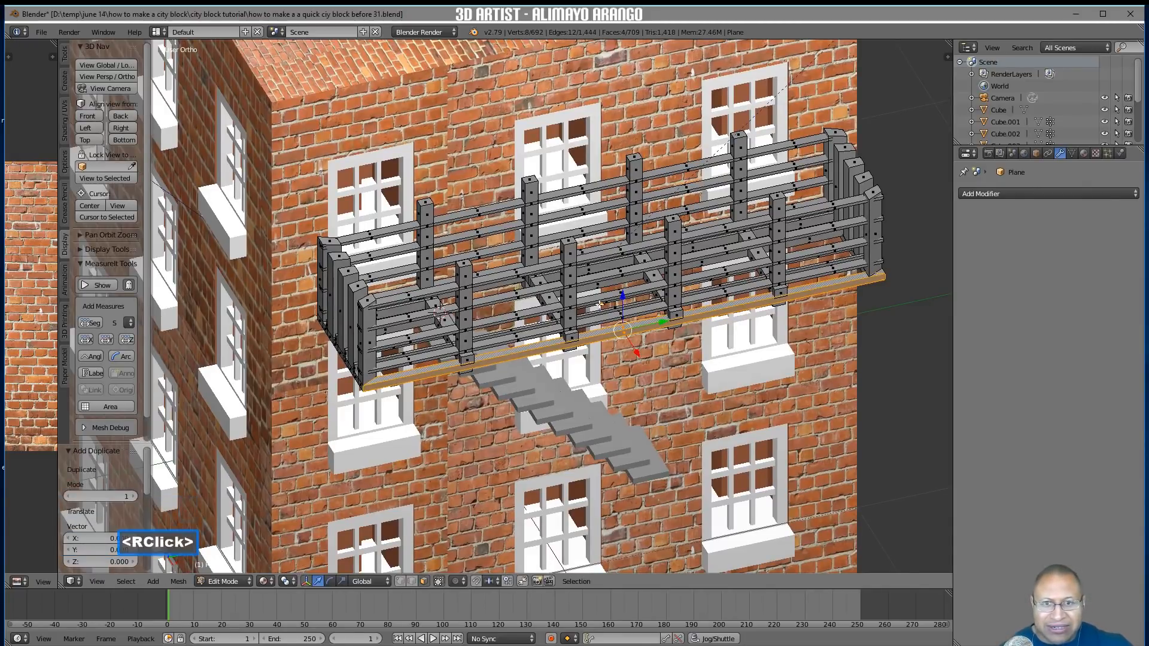
drag(619, 299, 619, 338)
middle_drag(620, 339, 718, 419)
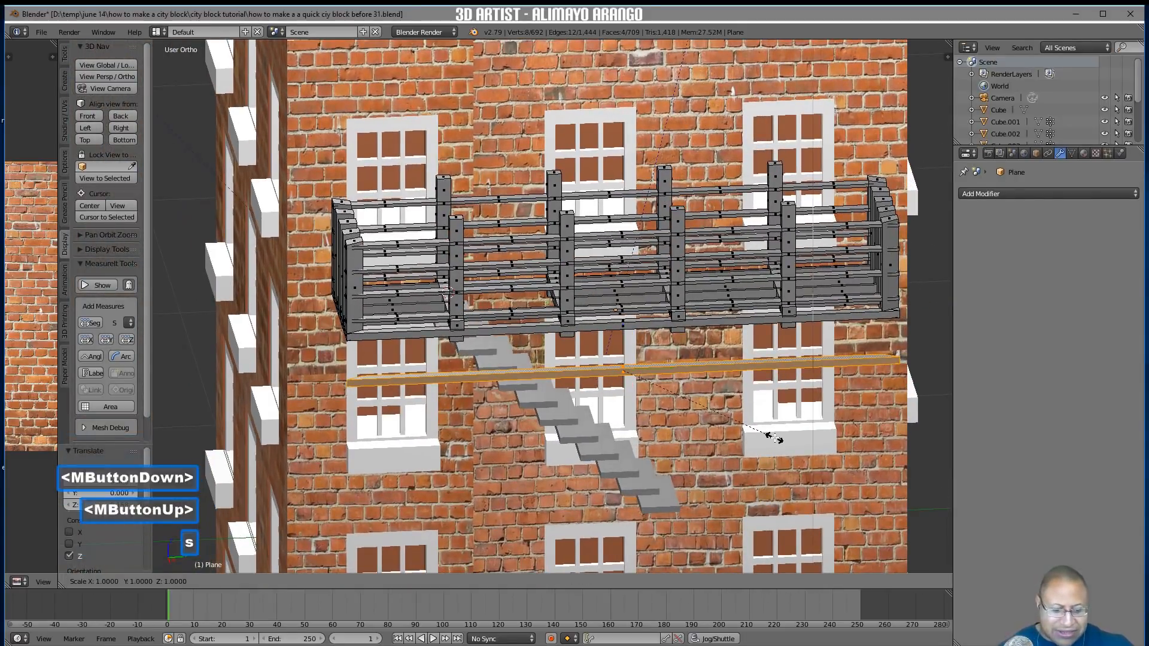
key(s)
key(y)
click(701, 427)
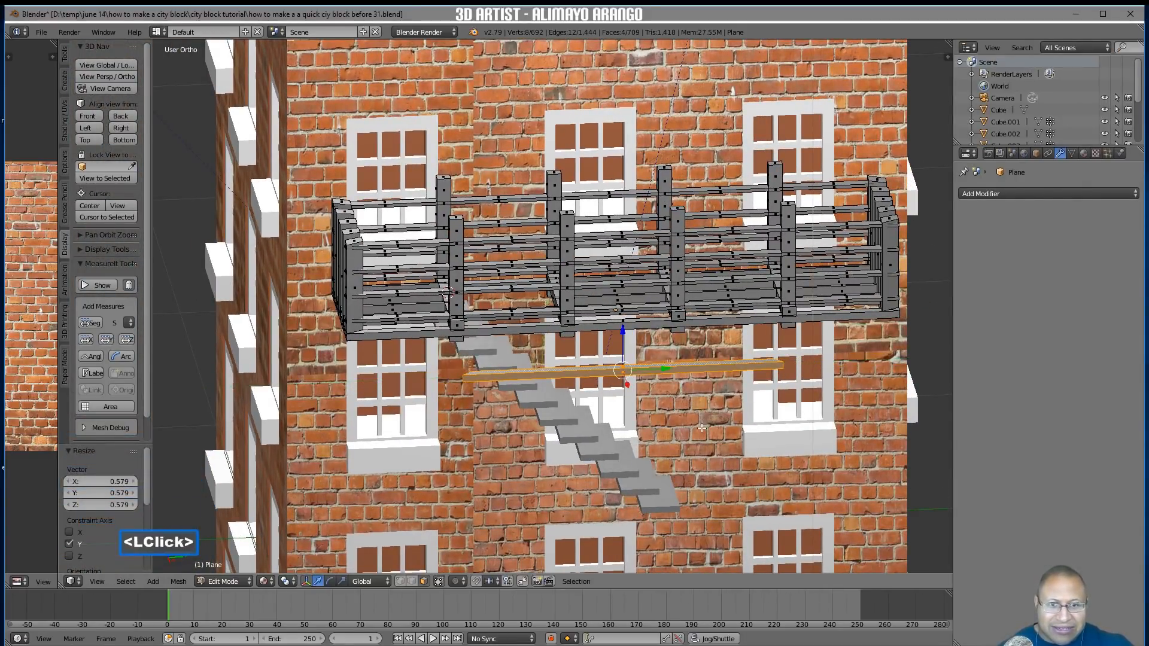
Rotate the beam copy about X by about -34° and move it along the outer side of the stair steps
key(r)
key(x)
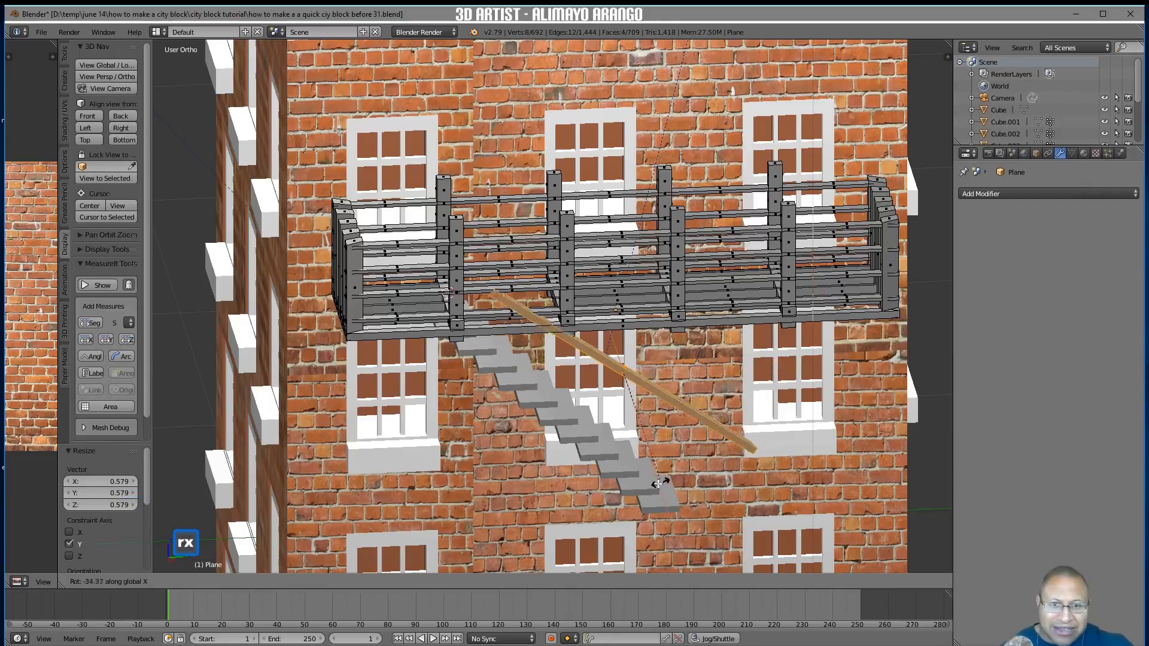
click(653, 488)
drag(621, 326, 629, 354)
drag(666, 397, 626, 397)
mouse_move(625, 397)
middle_down()
mouse_move(666, 425)
mouse_move(592, 419)
mouse_move(696, 414)
mouse_move(608, 404)
middle_up()
drag(608, 403, 589, 401)
drag(558, 355, 551, 397)
middle_drag(551, 398, 509, 412)
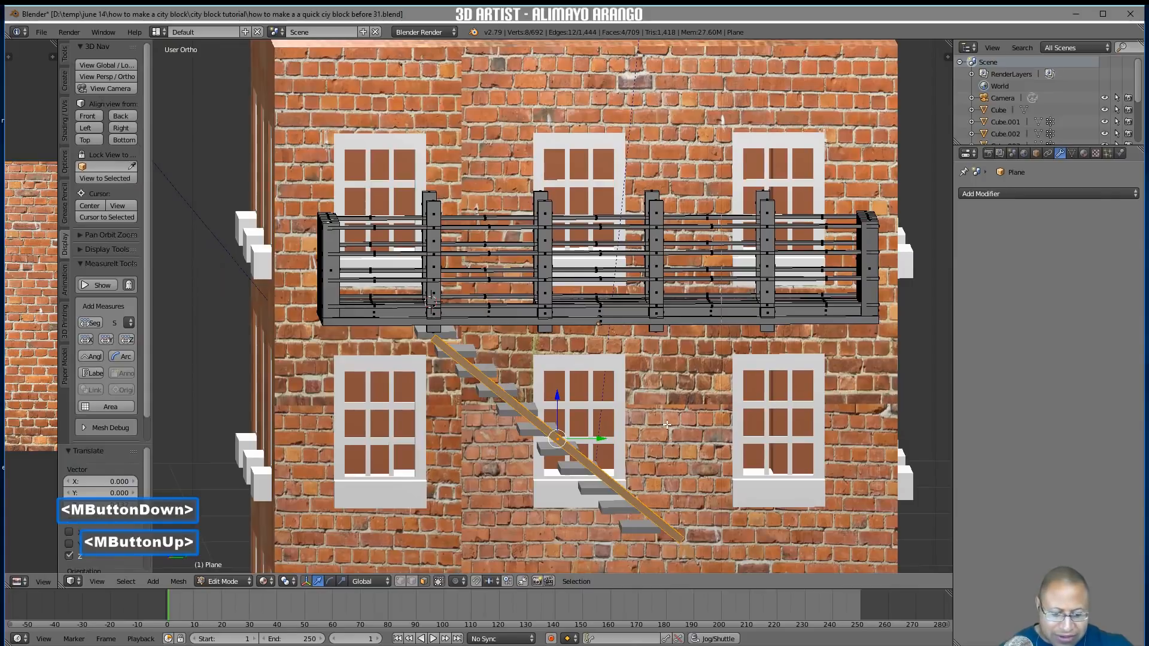
Tilt the side beam about another -4° around X and adjust its position to follow the slope of the steps
key(r)
key(x)
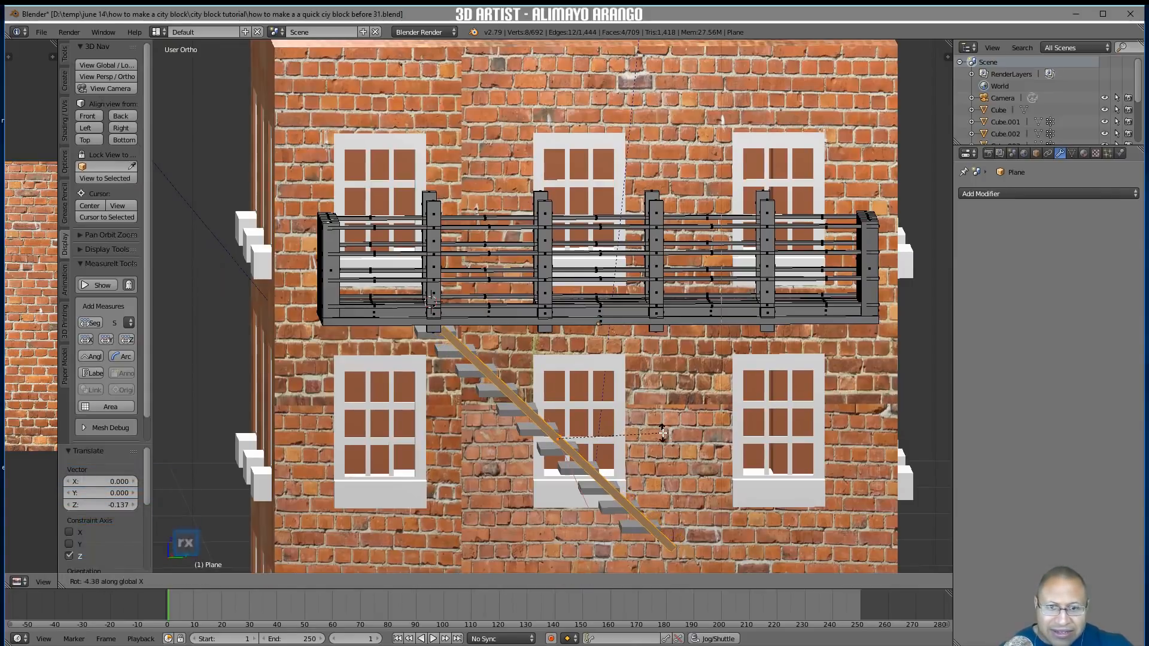
click(662, 434)
drag(599, 439, 588, 438)
middle_drag(608, 439, 557, 407)
drag(547, 399, 547, 395)
middle_drag(548, 397, 586, 421)
drag(591, 430, 534, 387)
middle_drag(533, 387, 621, 406)
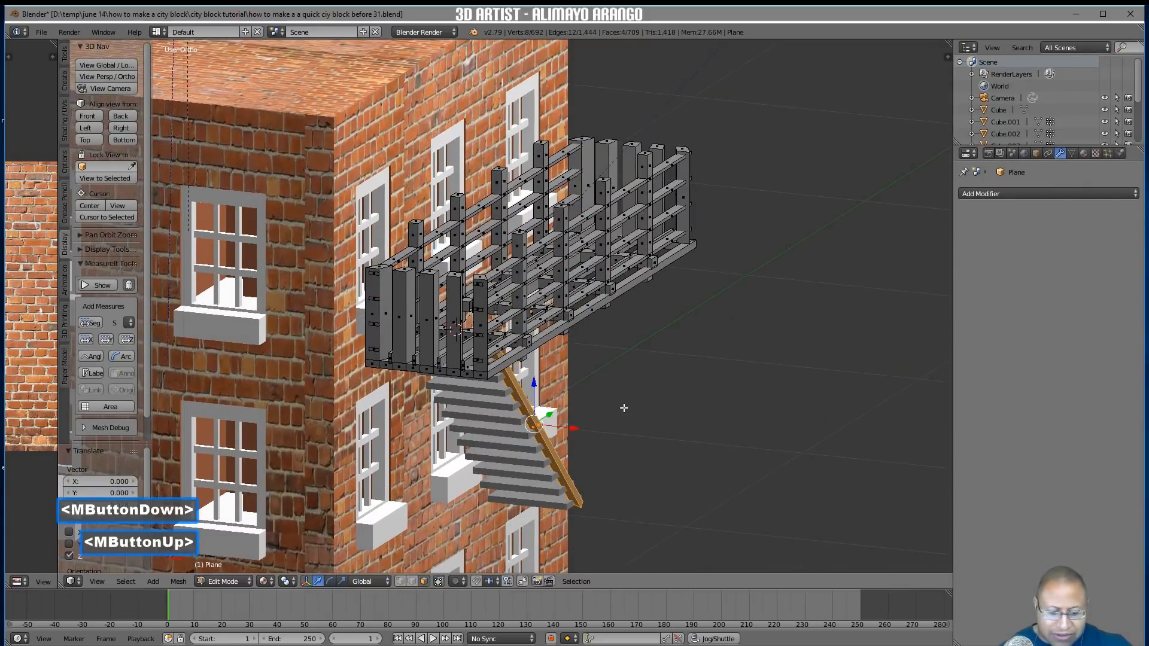
Duplicate the sloping side beam and move the copy along X to the wall side of the stair, then deselect everything
key(shift+d)
right_click(623, 408)
drag(567, 416, 493, 422)
middle_drag(492, 422, 710, 453)
key(a)
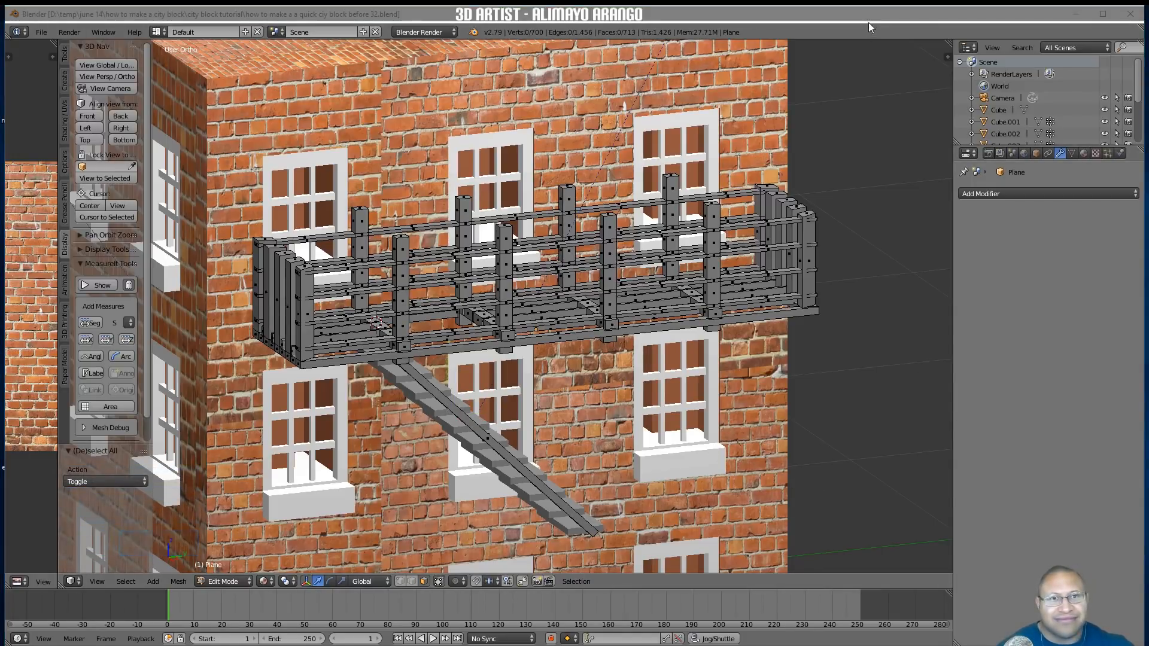
Return to Object Mode and apply all modifiers on the stair steps
click(867, 23)
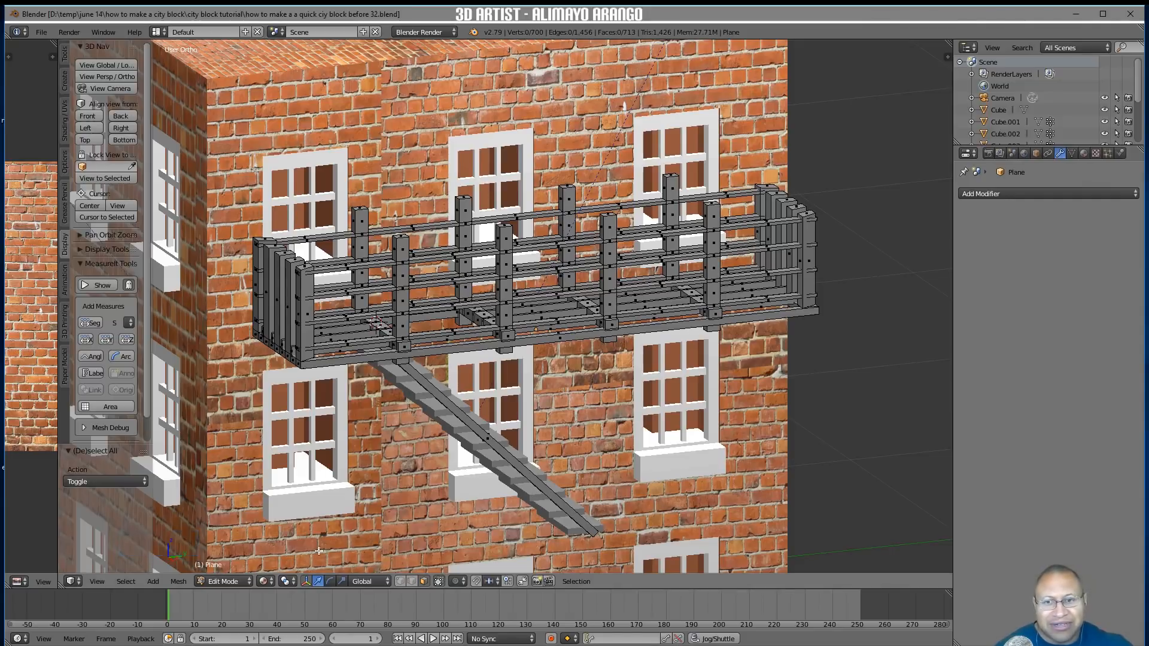
click(235, 581)
click(234, 570)
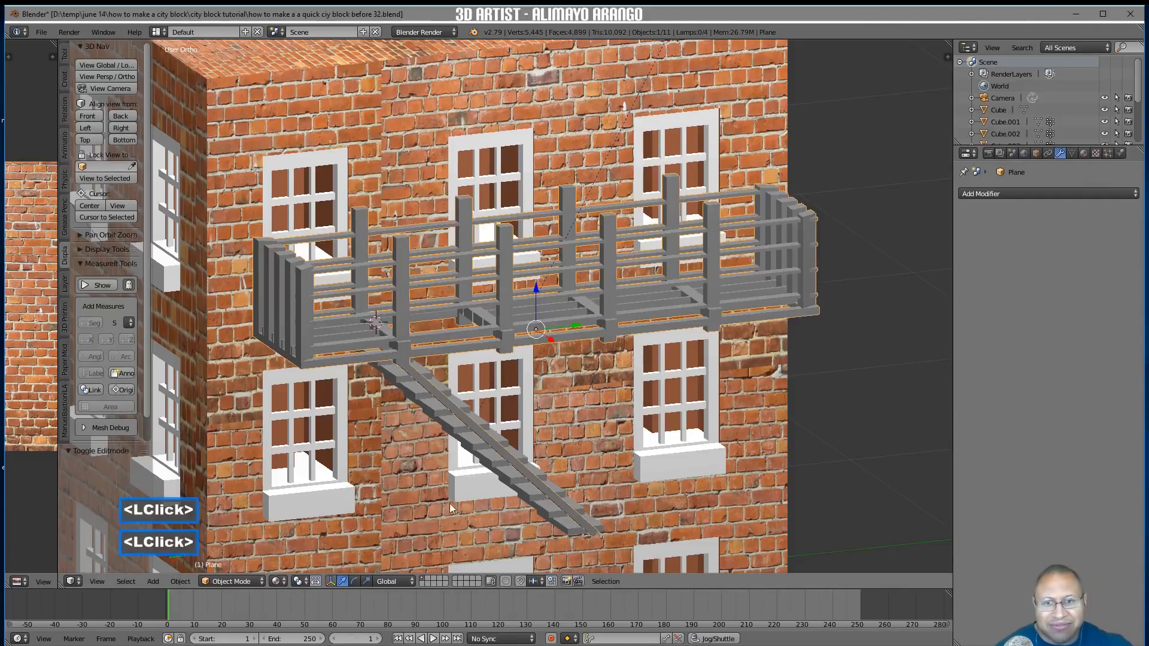
click(508, 476)
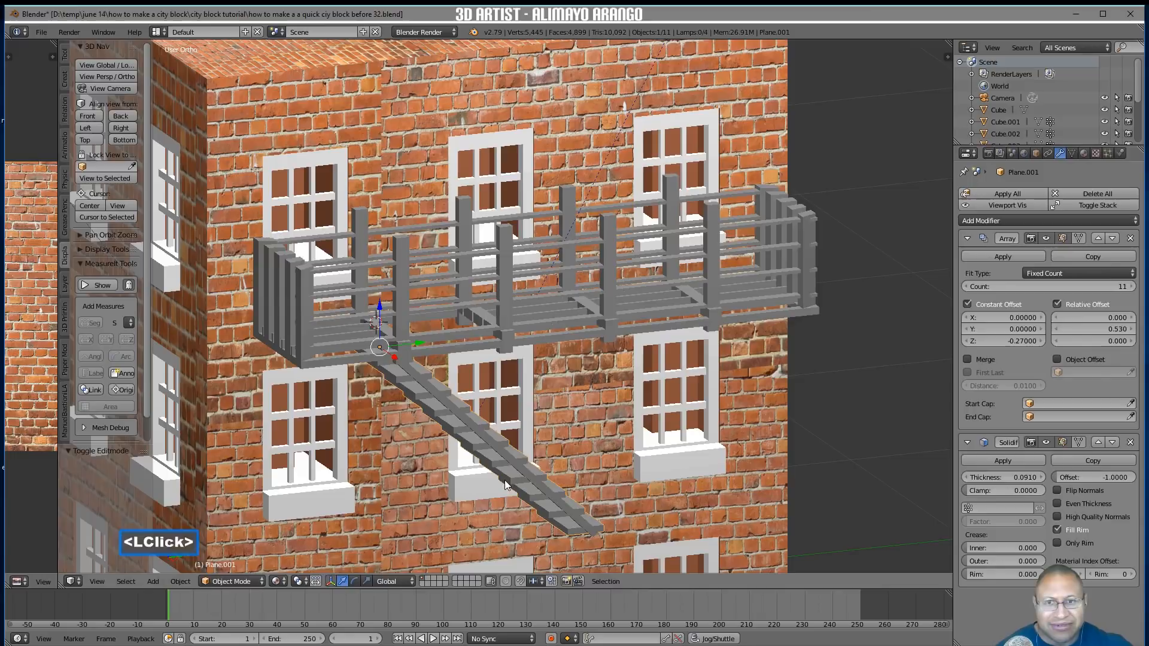
click(1029, 196)
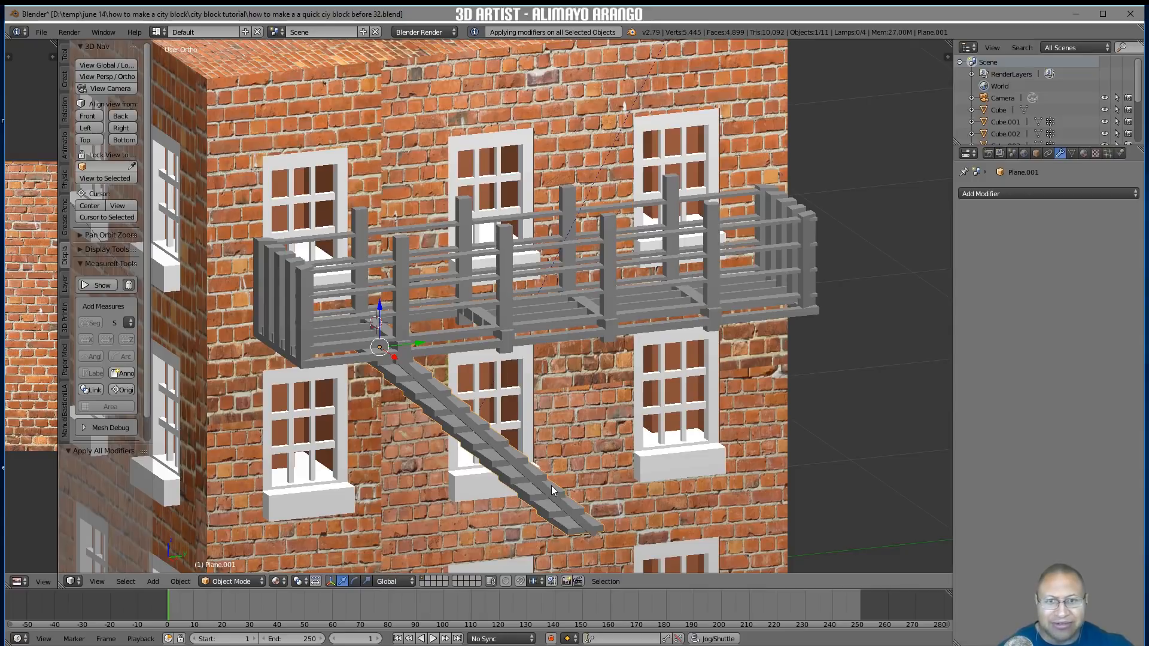
Select the stair steps together with the railed platform and join them into one object
shift+click(572, 332)
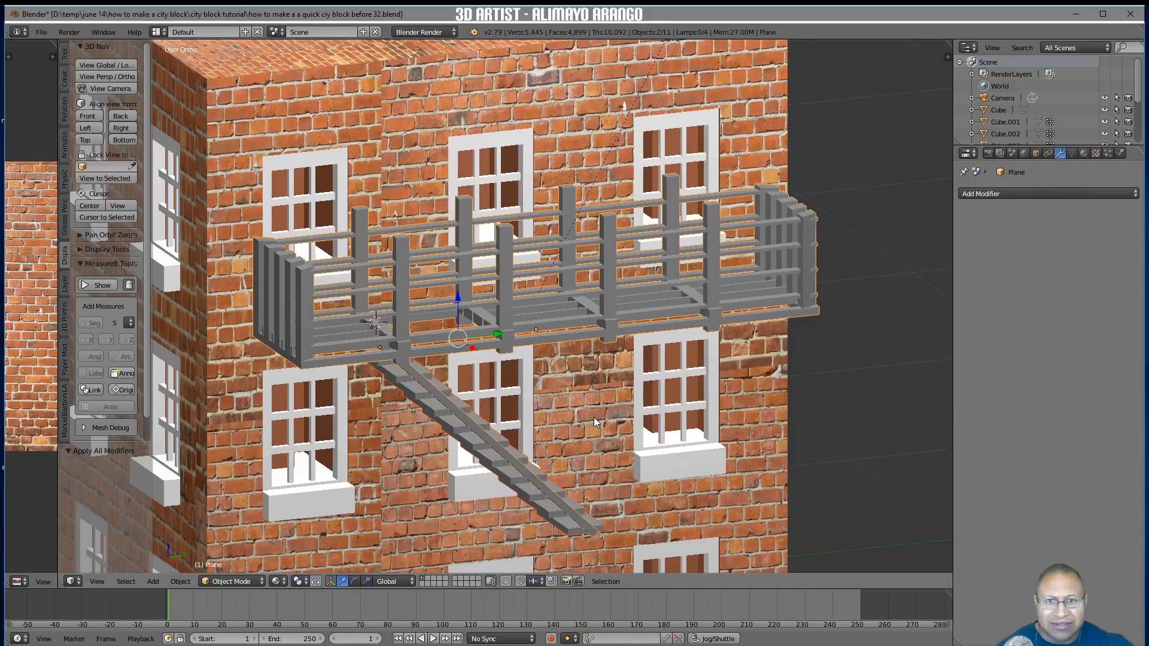
click(662, 328)
click(789, 303)
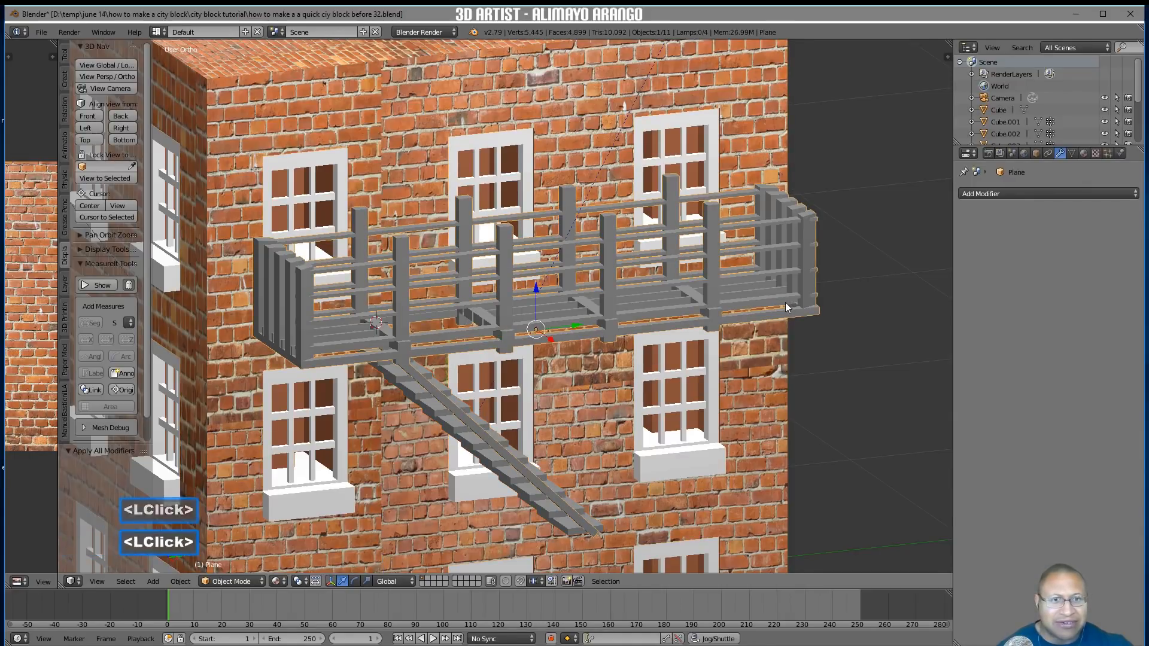
click(519, 492)
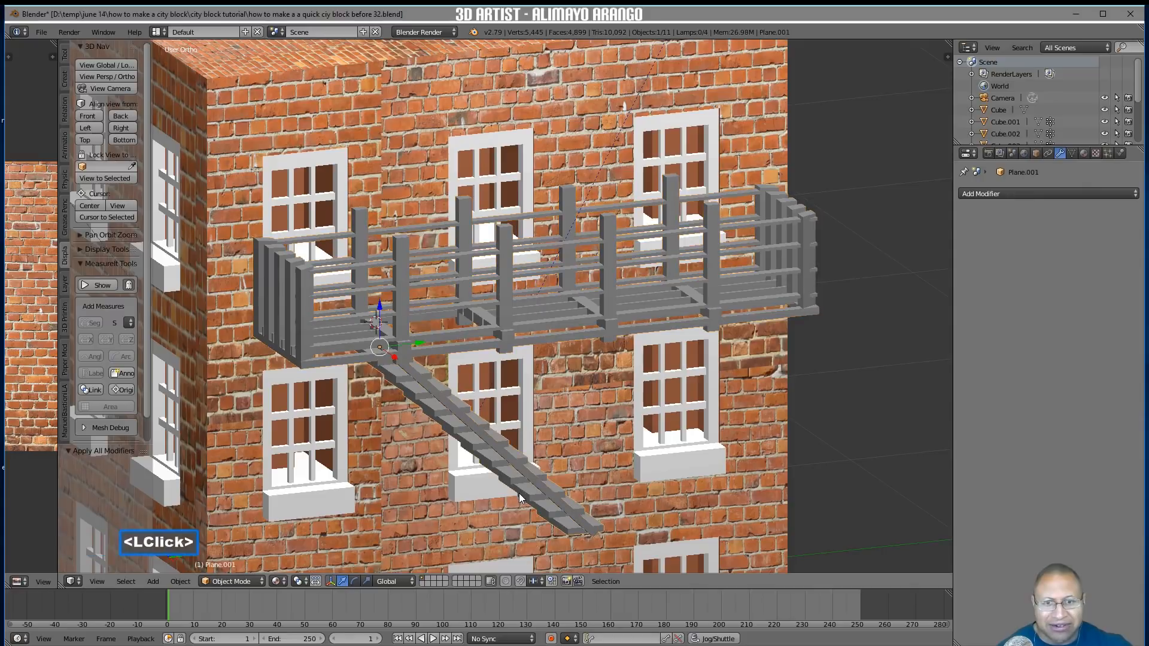
shift+click(577, 339)
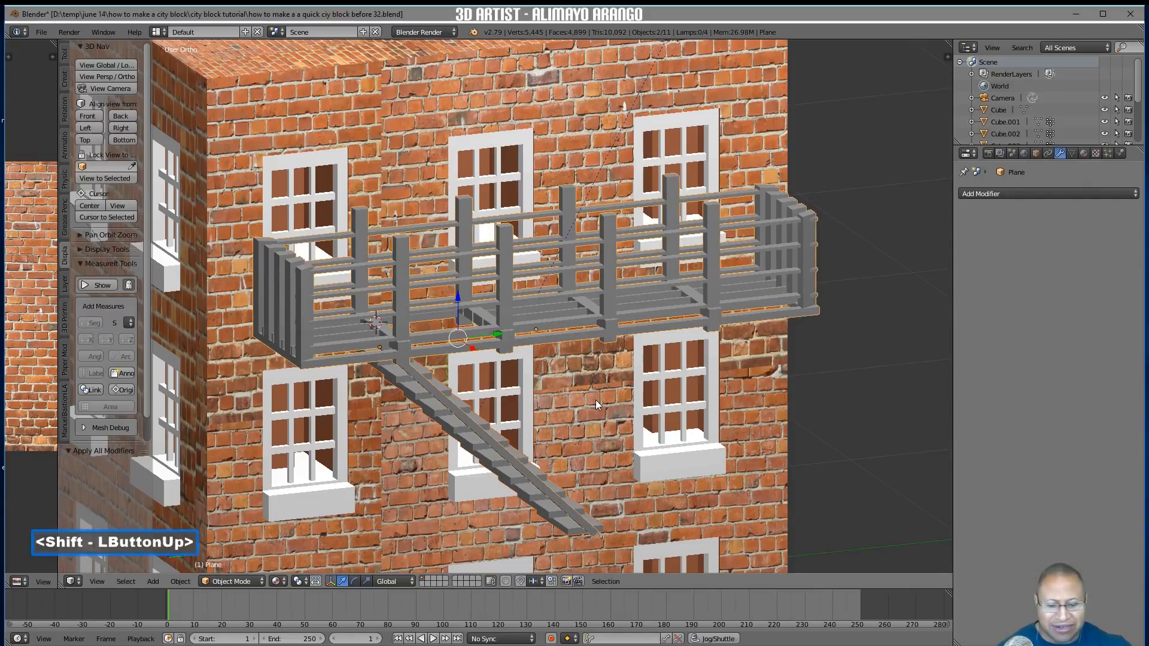
middle_drag(602, 423, 571, 393)
click(508, 450)
shift+click(613, 350)
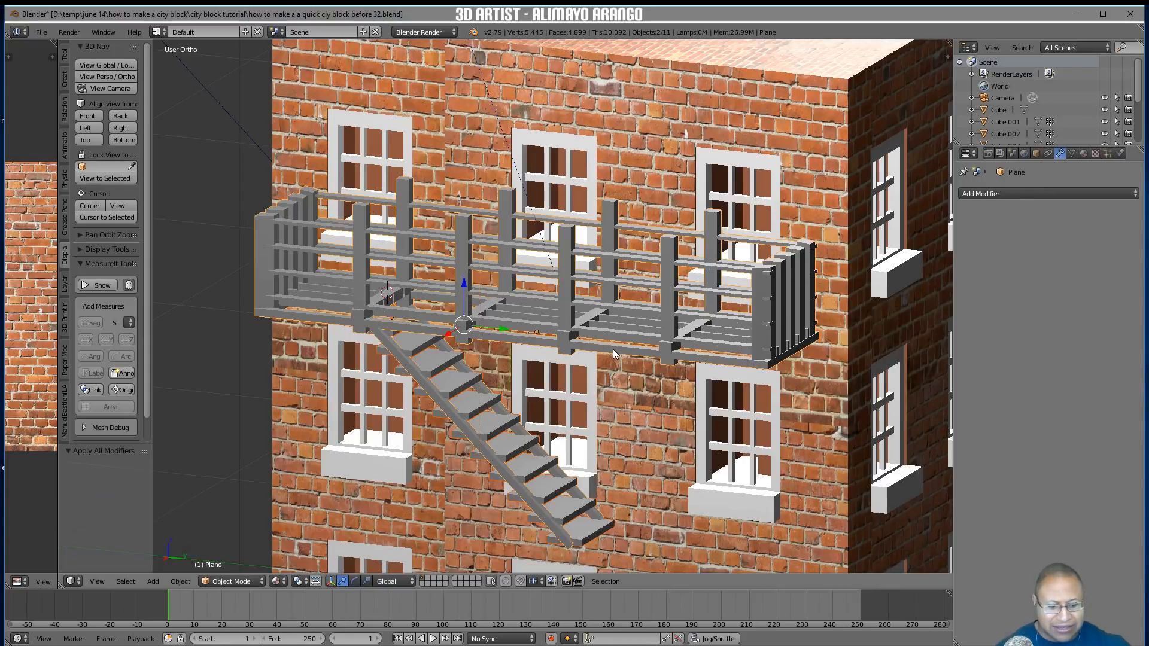
key(ctrl)
key(ctrl+j)
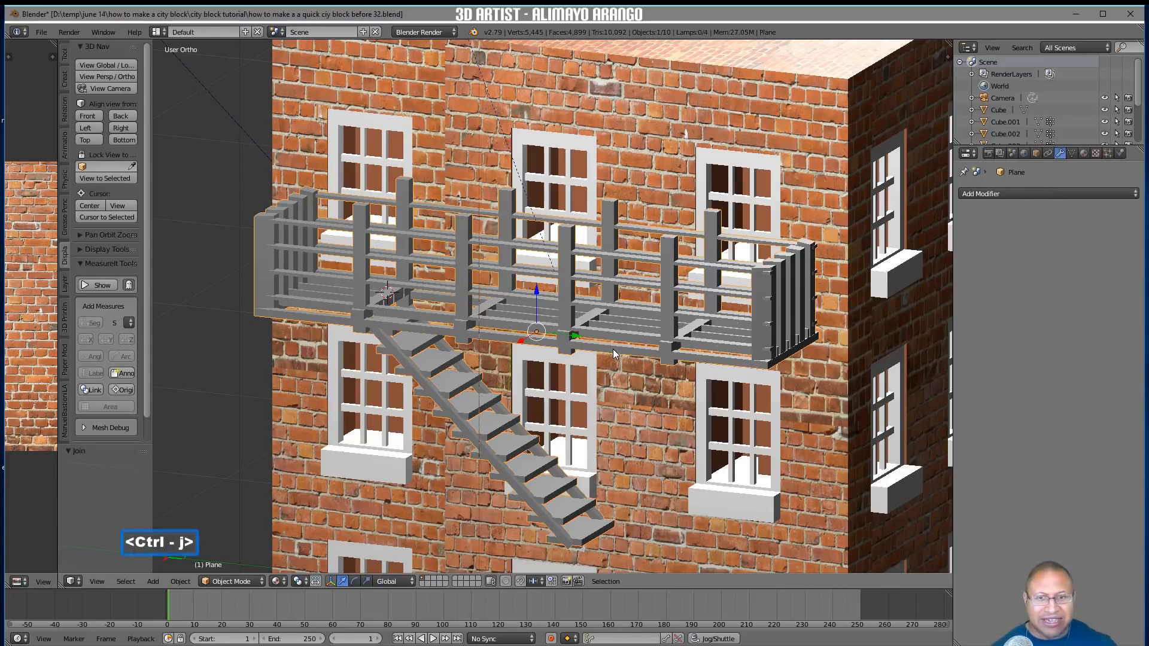
Add an Array modifier to the joined fire escape and set its relative X offset to 0
middle_drag(572, 429, 490, 415)
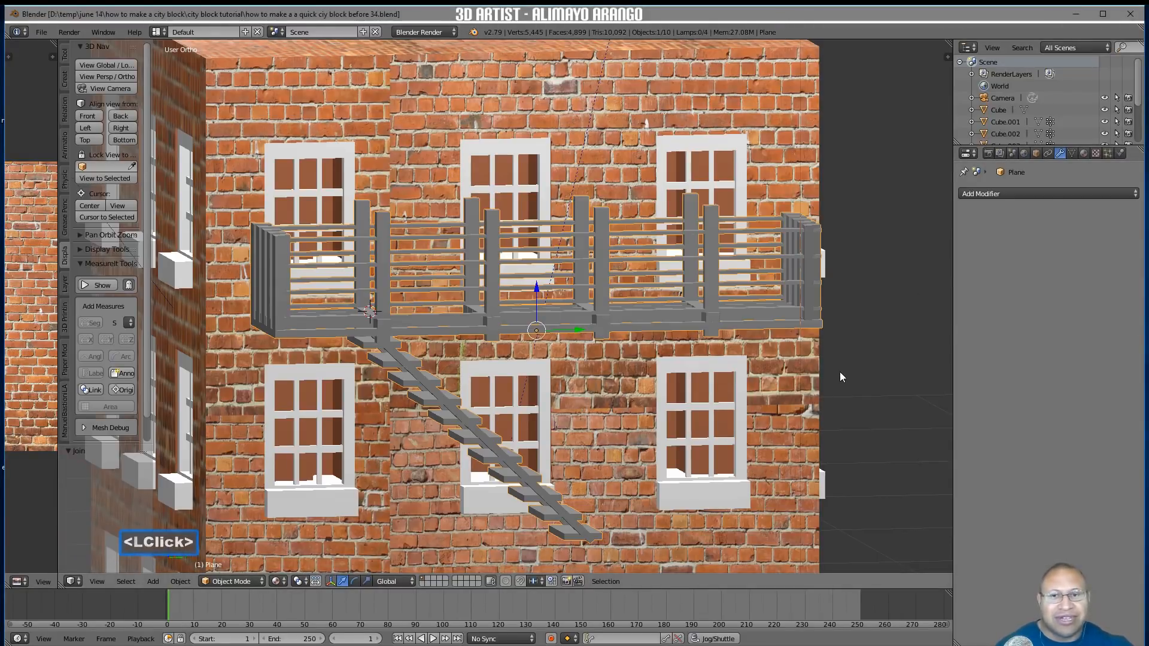
click(1043, 193)
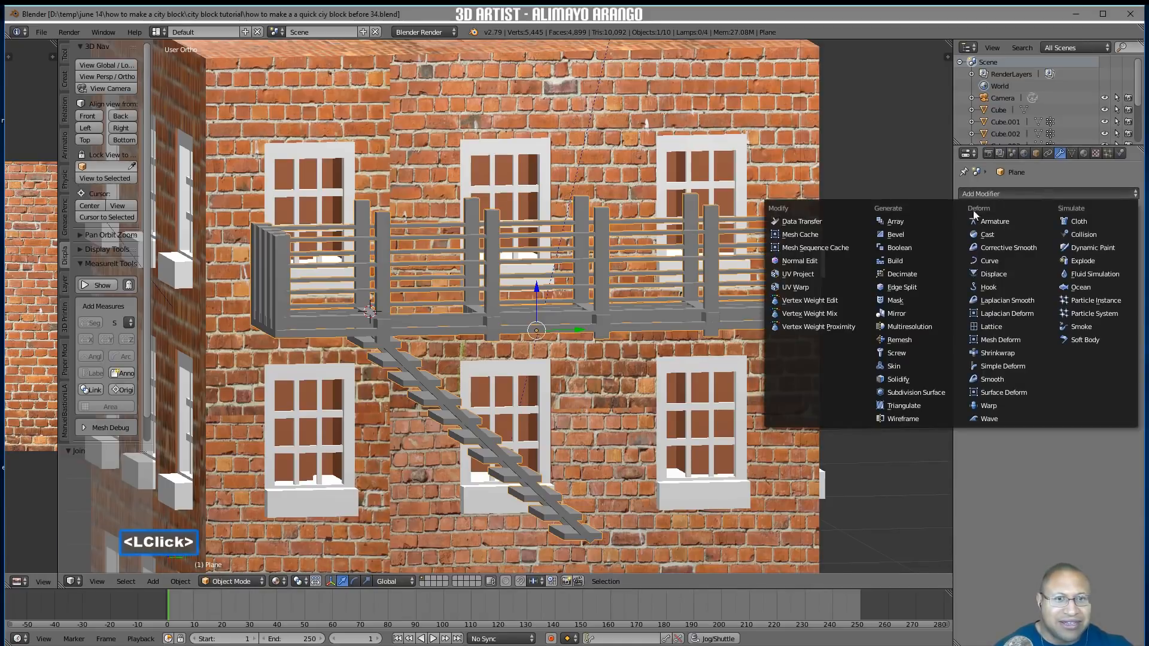
click(895, 222)
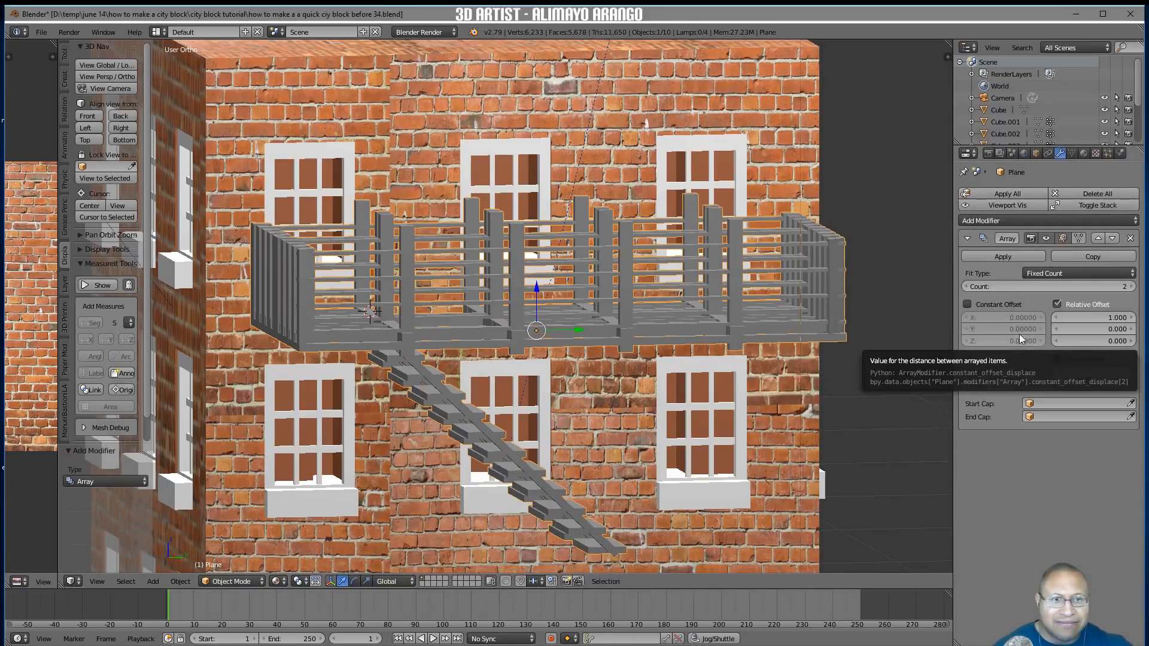
click(1081, 318)
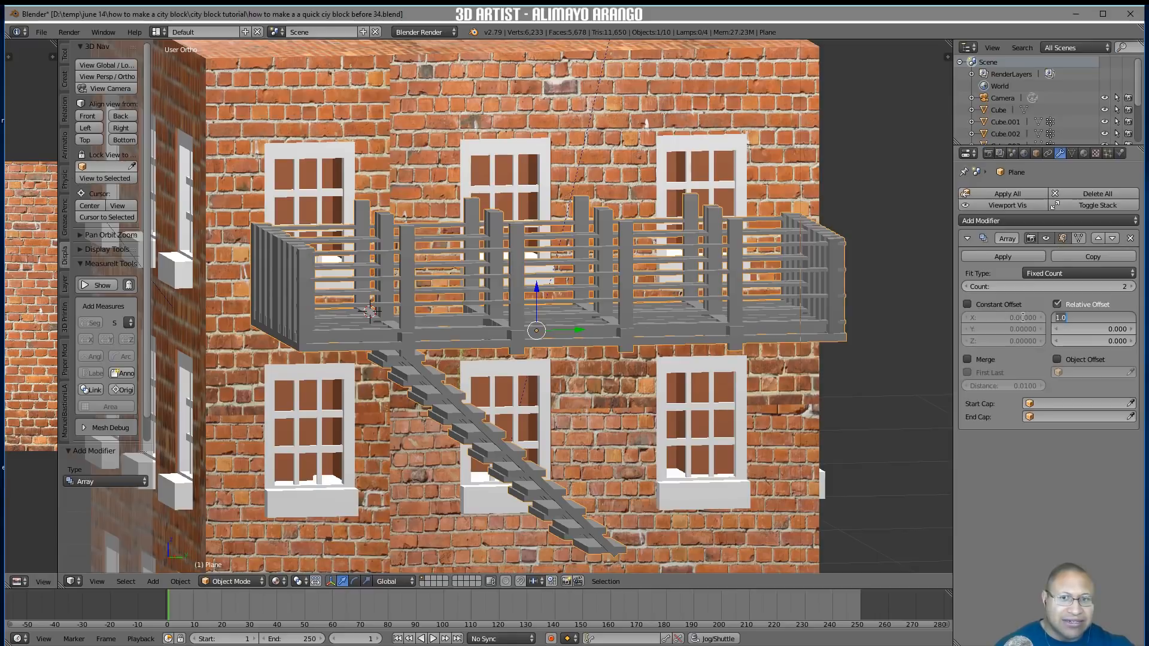
text(0)
key(Return)
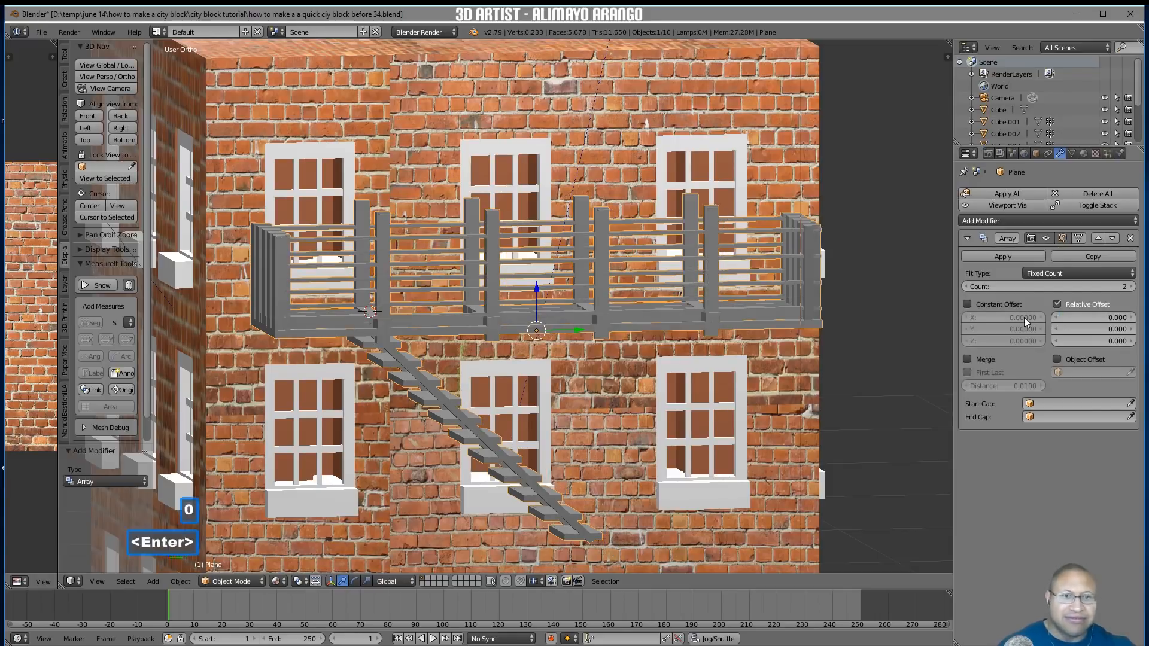
Set the array's relative Z offset to -0.650 so the second platform sits one floor below the first
mouse_move(1082, 344)
mouse_down()
mouse_move(1107, 345)
mouse_move(1044, 345)
mouse_move(1062, 347)
mouse_up()
scroll(885, 361, down, 2)
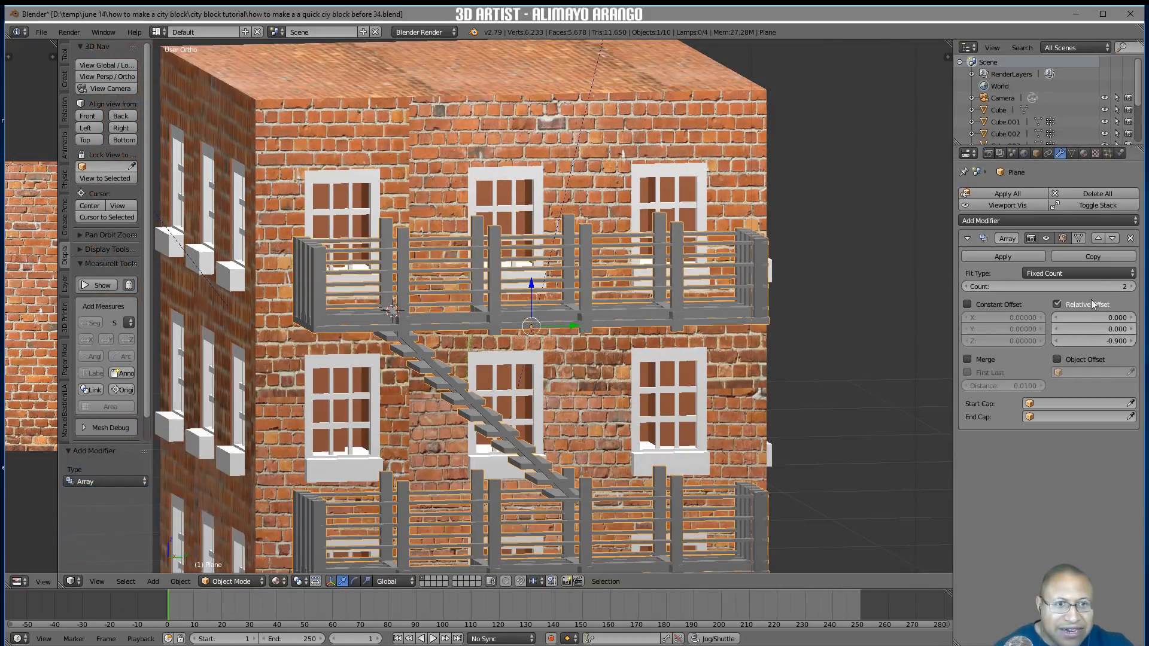
shift+drag(1094, 339, 1134, 338)
shift+middle_drag(763, 393, 795, 292)
scroll(800, 332, down, 2)
mouse_move(773, 387)
middle_down()
mouse_move(713, 398)
mouse_move(756, 395)
middle_up()
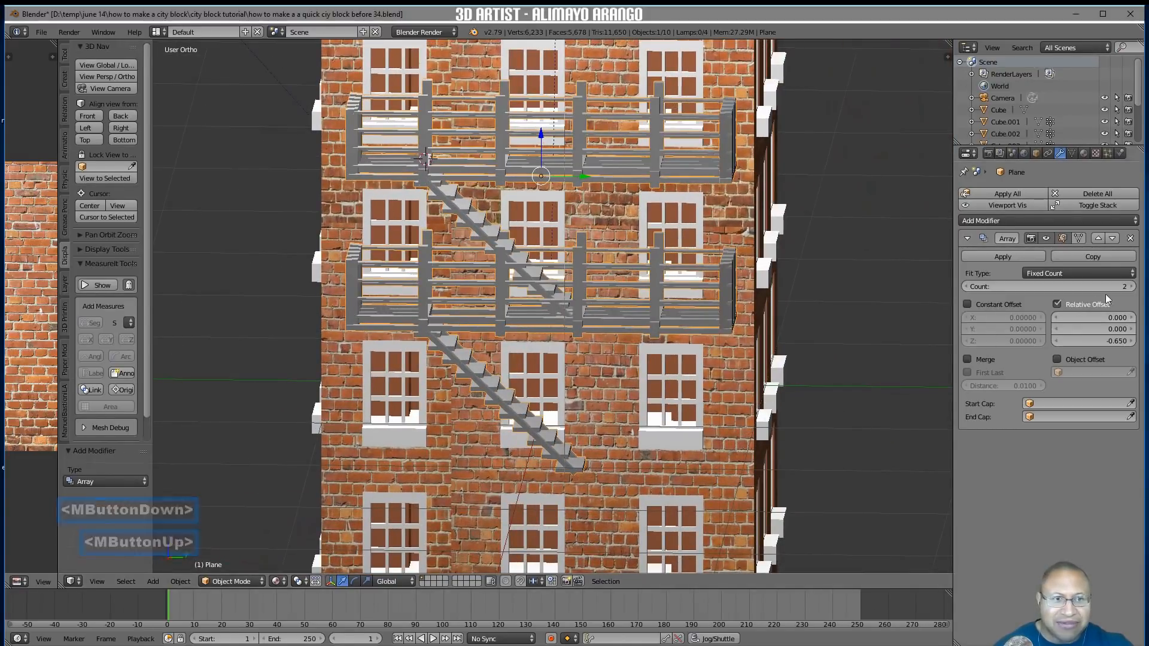
Raise the fire-escape array count to 5 to cover the floors down the facade
scroll(813, 389, down, 1)
scroll(810, 387, down, 2)
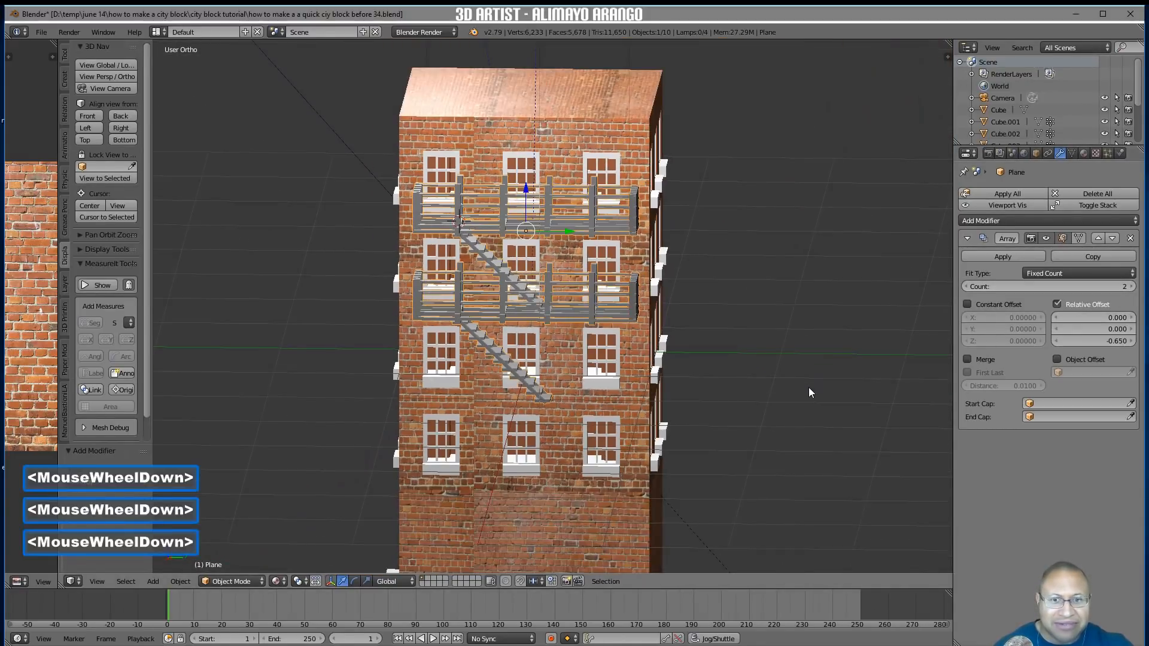
scroll(807, 387, down, 1)
scroll(806, 389, down, 1)
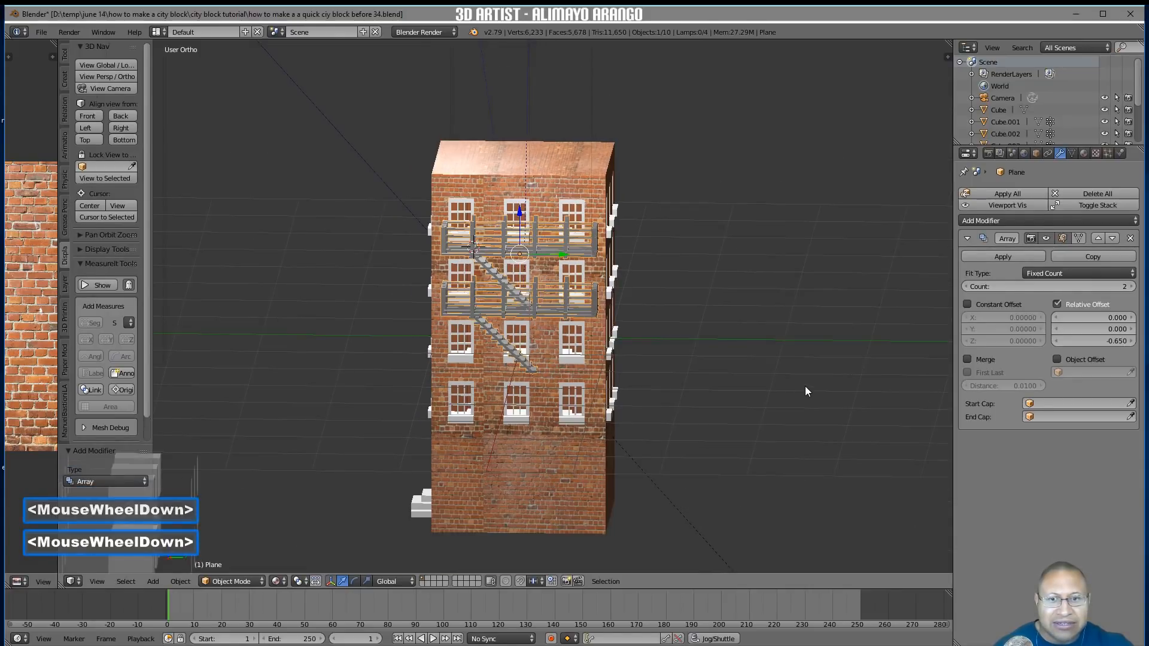
scroll(805, 386, up, 1)
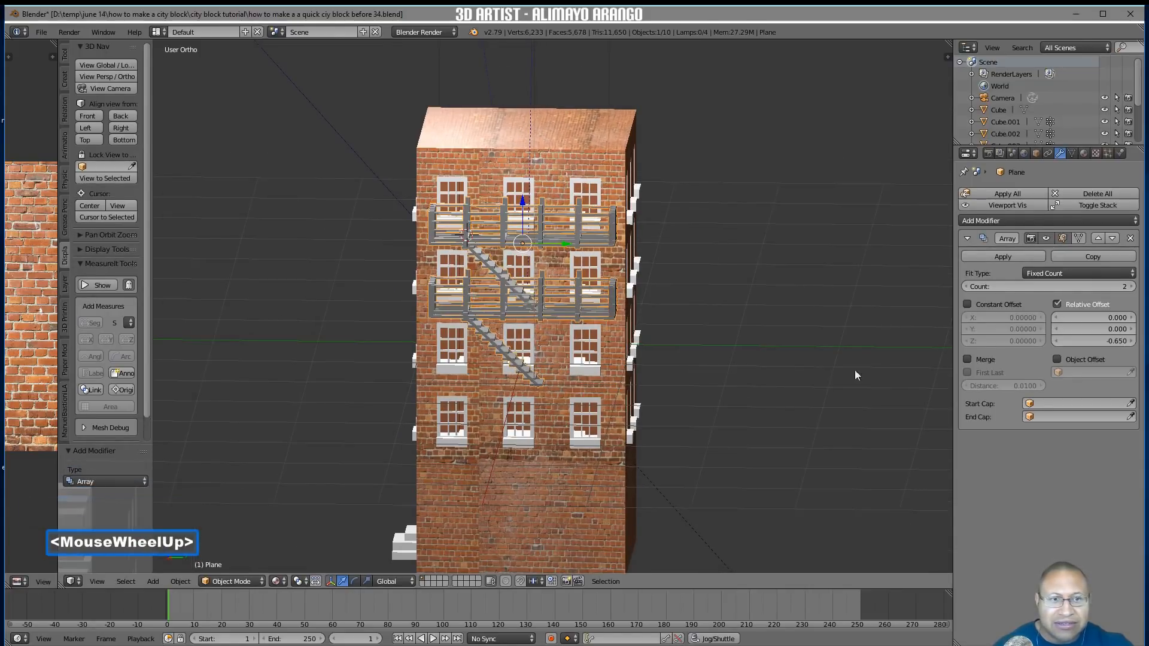
click(1132, 288)
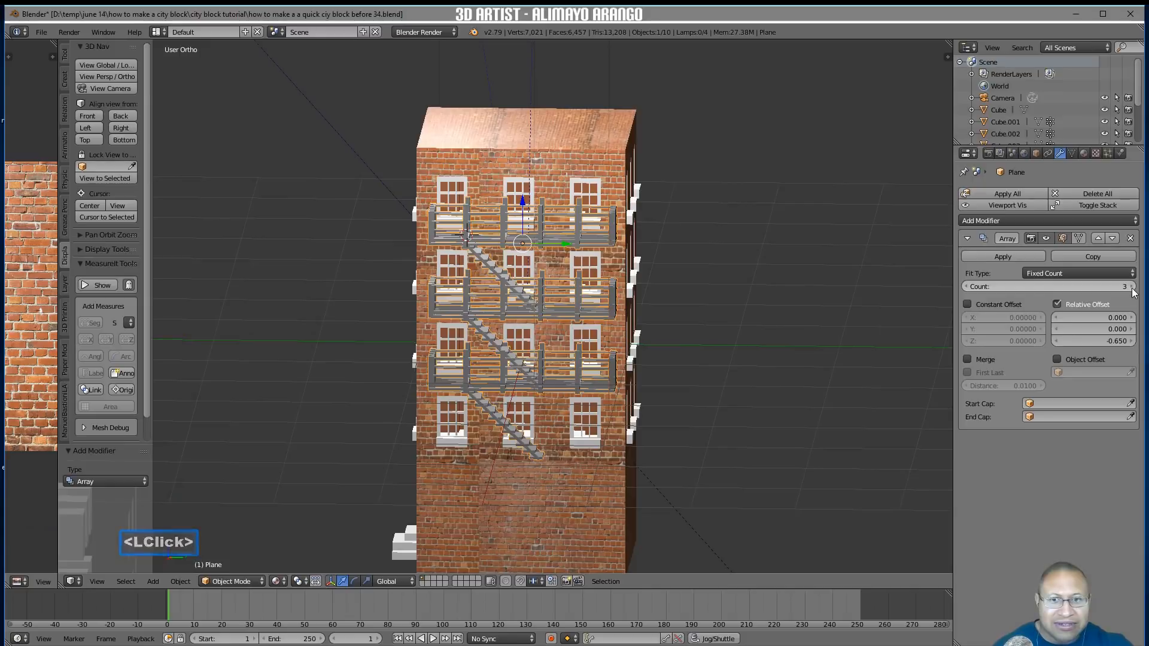
click(1132, 288)
middle_drag(936, 368, 810, 403)
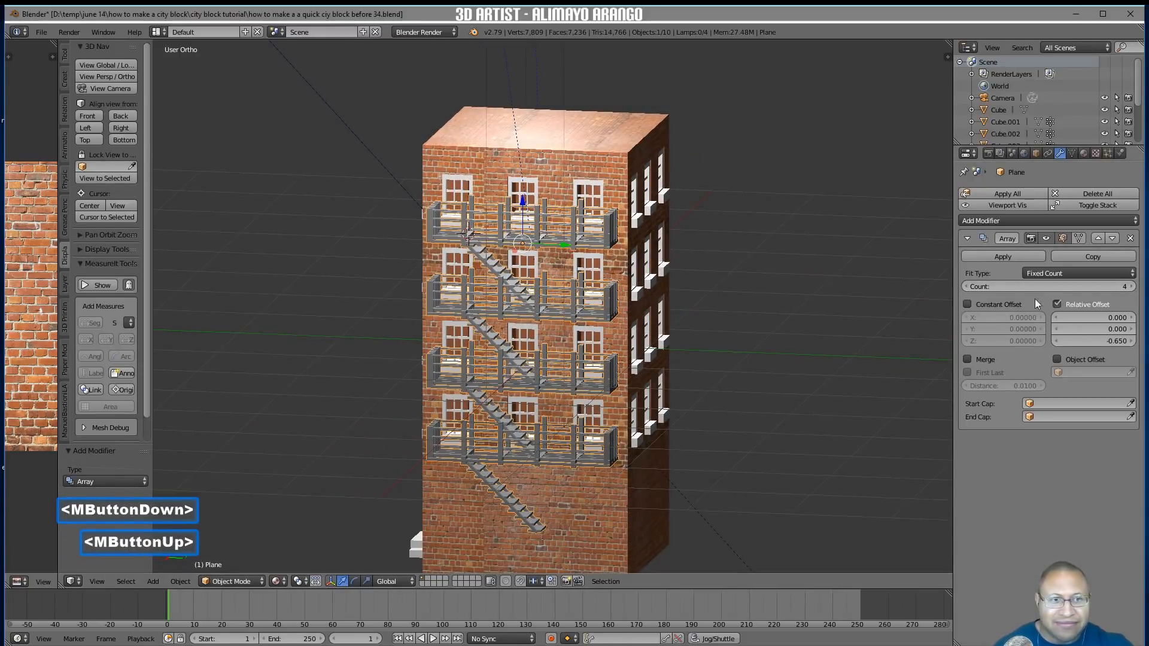
click(1129, 286)
mouse_move(786, 417)
shift+middle_down()
mouse_move(764, 365)
mouse_move(786, 413)
mouse_move(679, 418)
mouse_move(796, 418)
shift+middle_up()
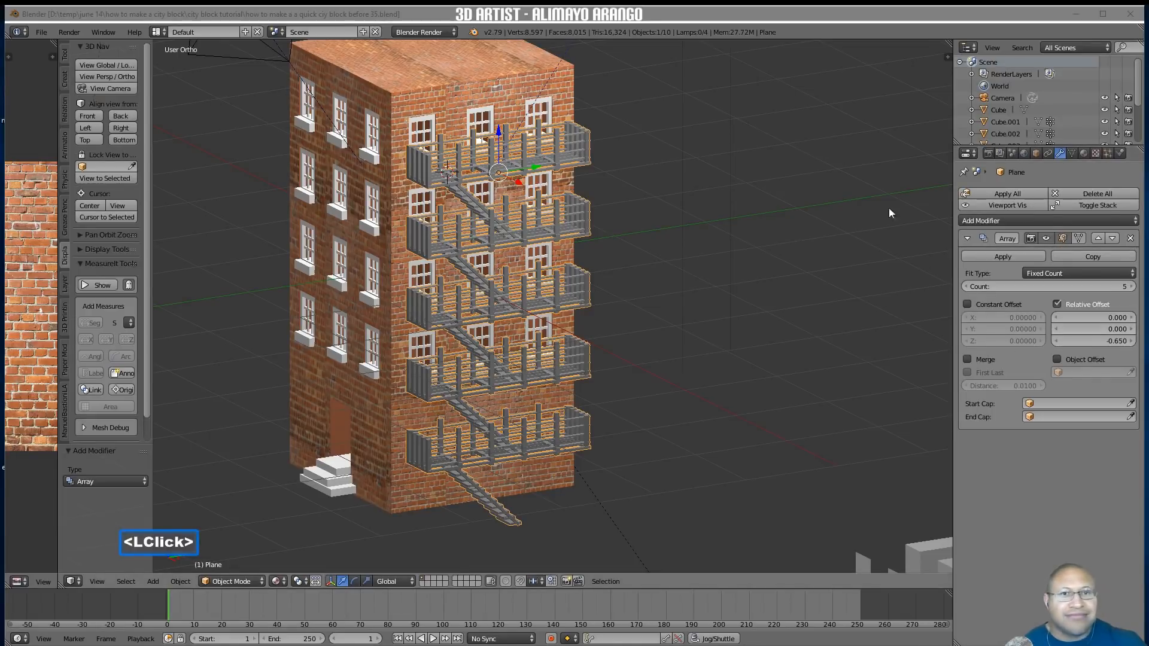
click(803, 16)
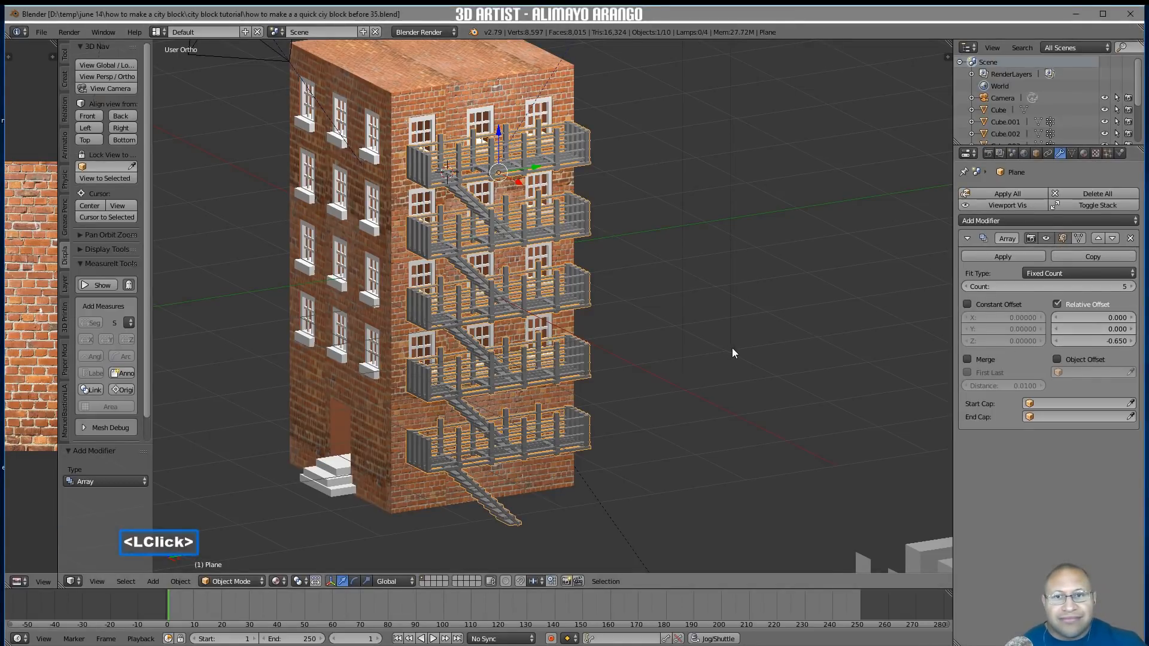
Switch the brick building to Edit Mode and select its top roof face
click(463, 96)
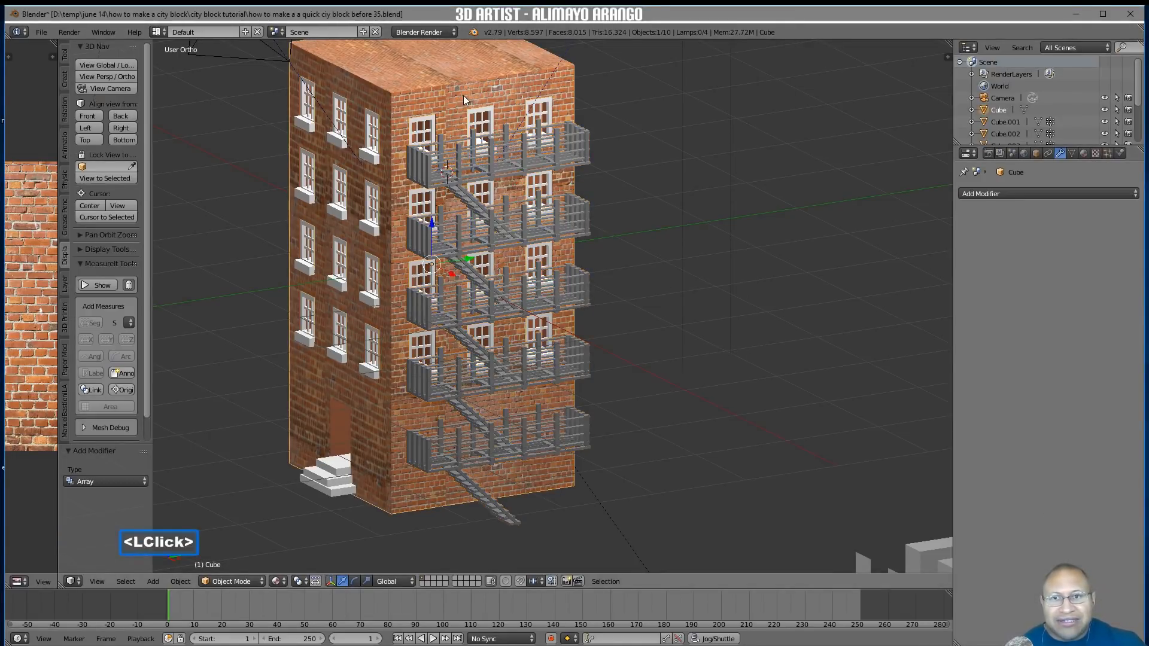
click(232, 581)
click(259, 551)
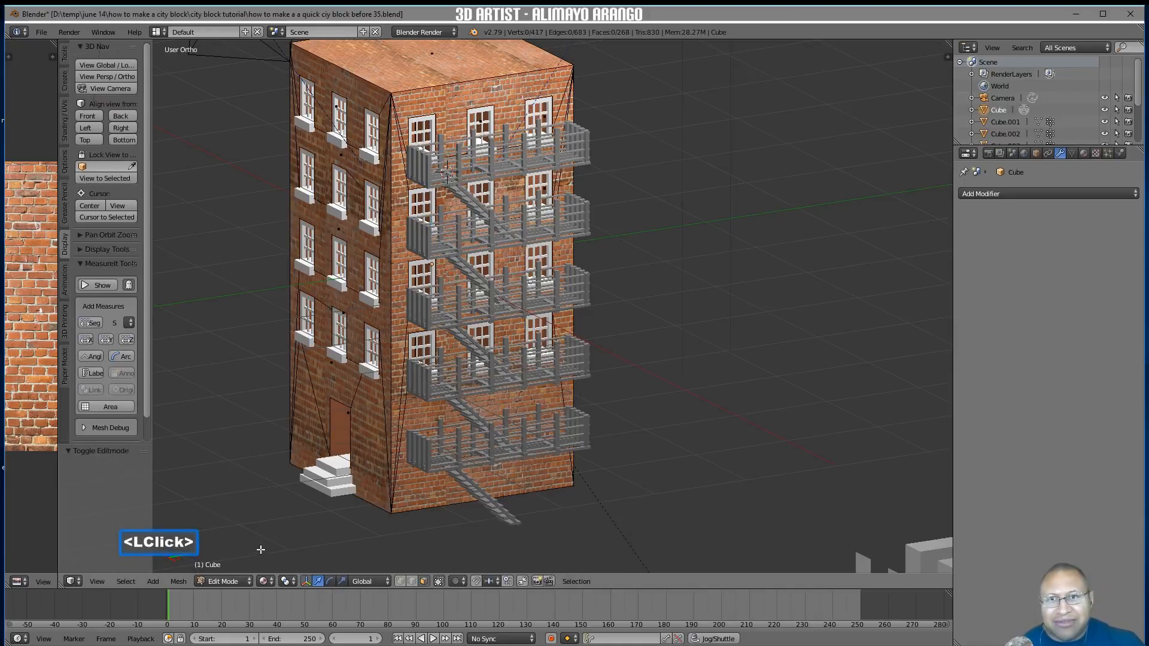
click(406, 88)
shift+middle_drag(436, 174, 460, 261)
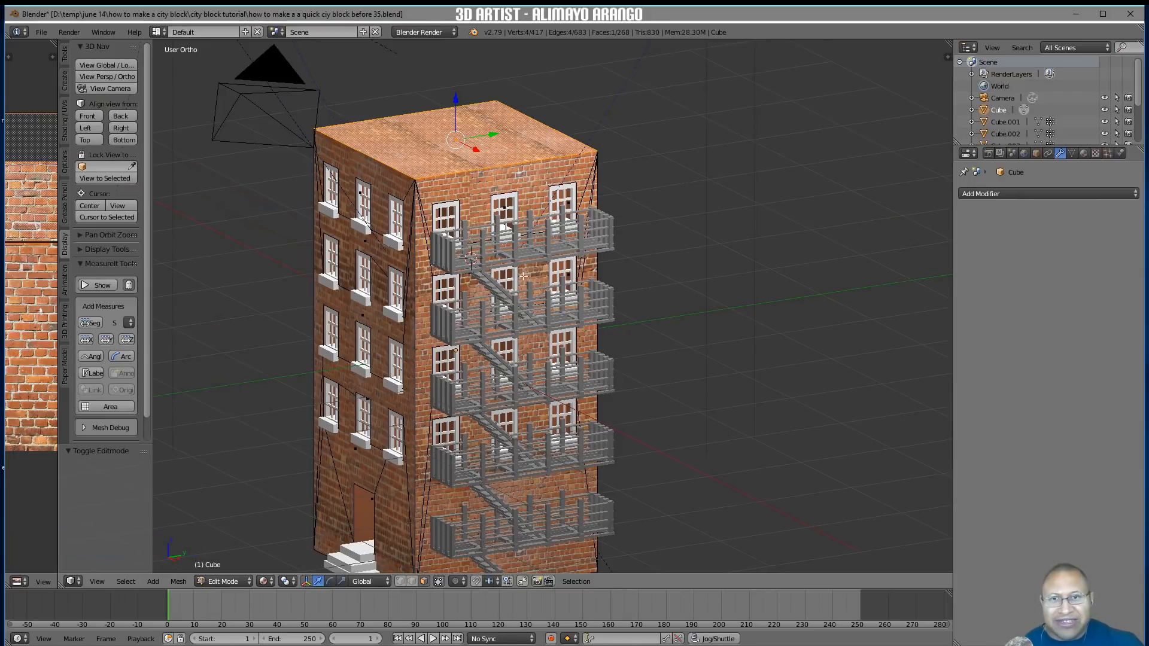
Duplicate the roof face in place and extrude the copy upward by about 0.167 to form a roof cap
key(shift+d)
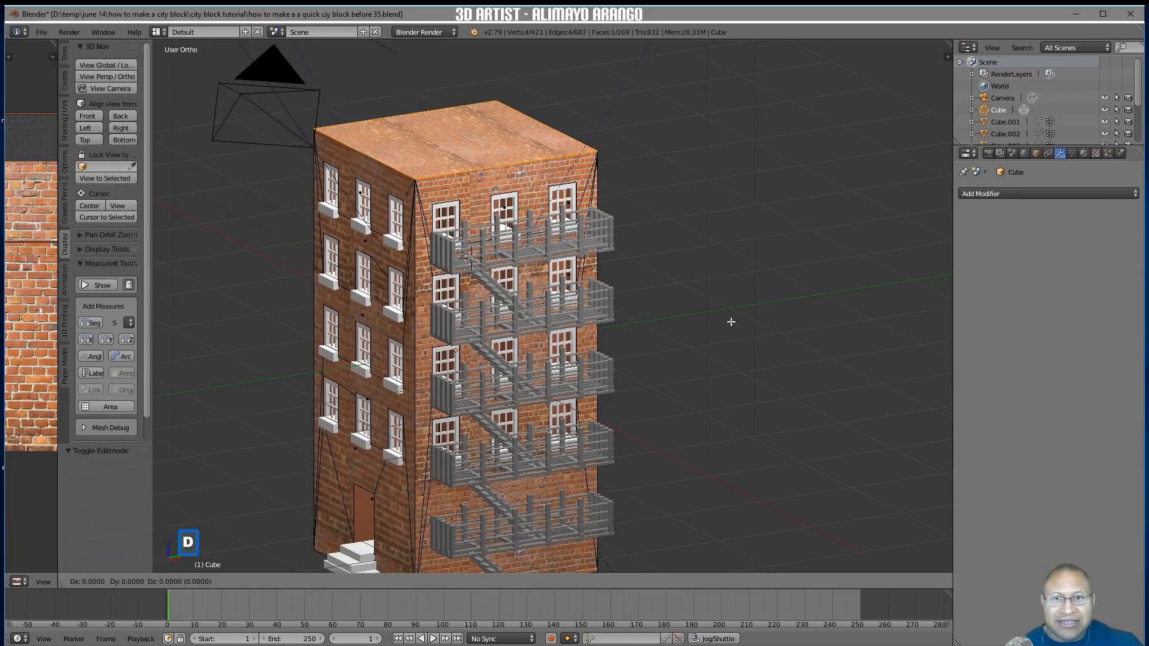
right_click(729, 320)
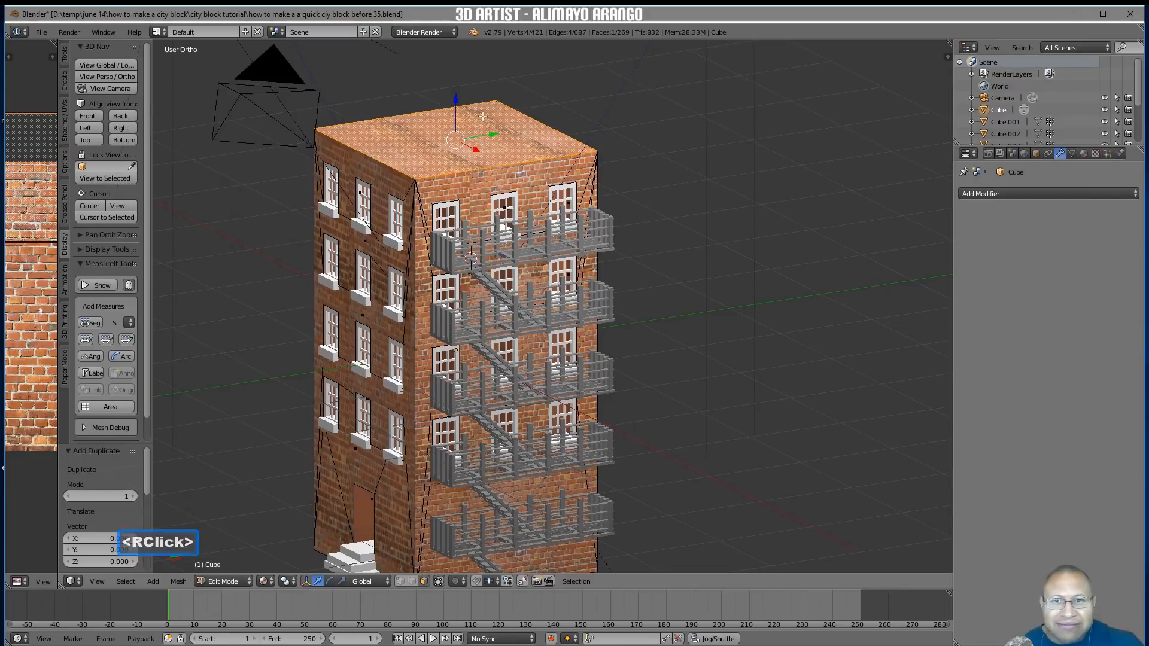
key(e)
right_click(656, 202)
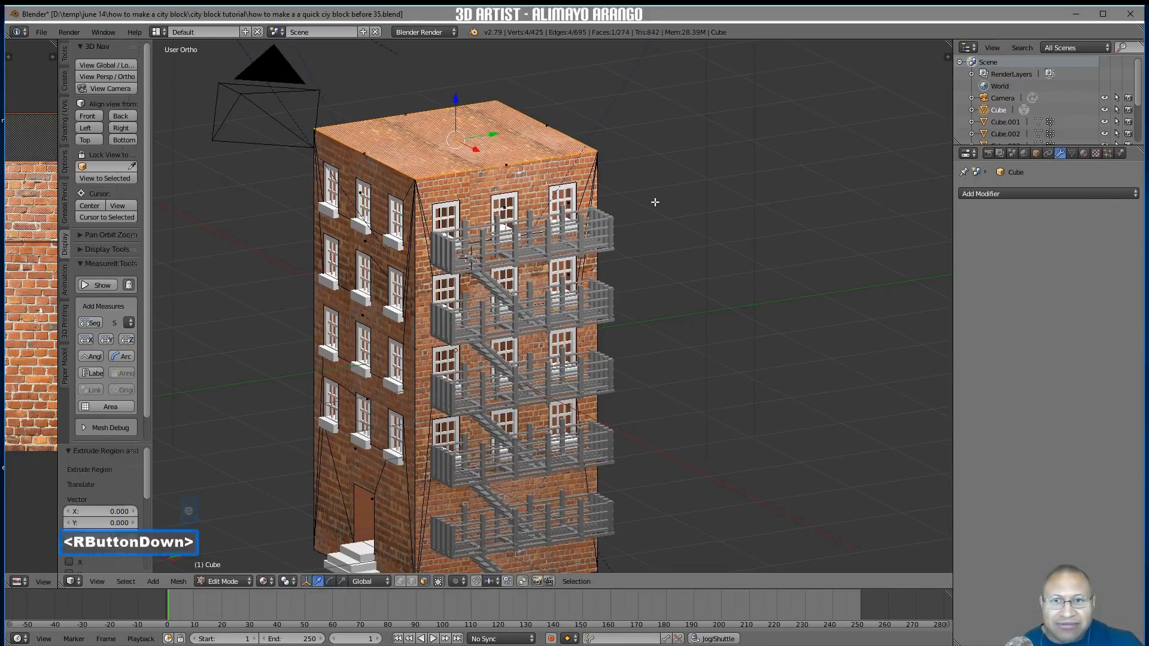
drag(455, 117, 455, 95)
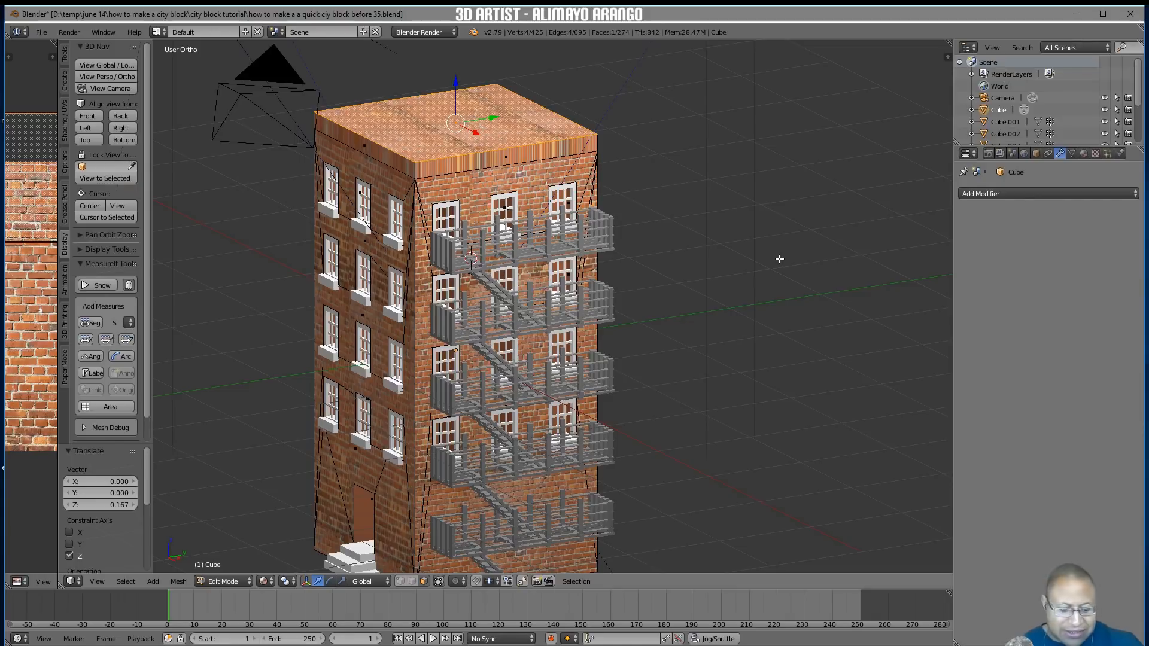
Inset the roof cap's top face by about 0.118 and switch the viewport to Solid shading
key(i)
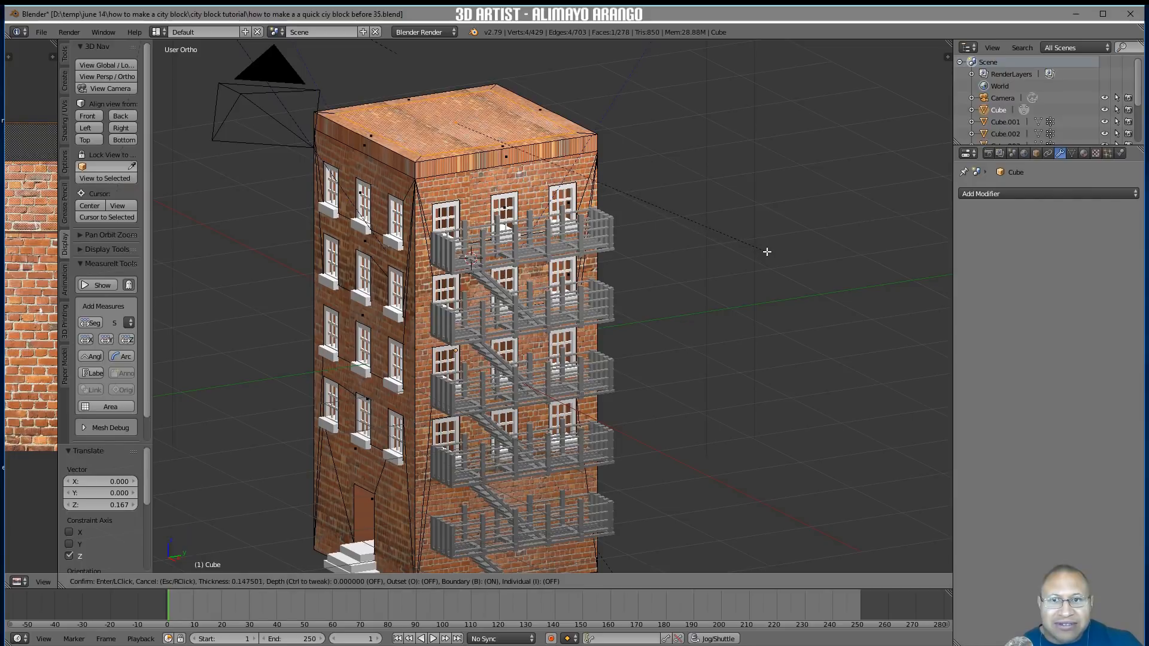
click(770, 250)
middle_drag(728, 246, 667, 224)
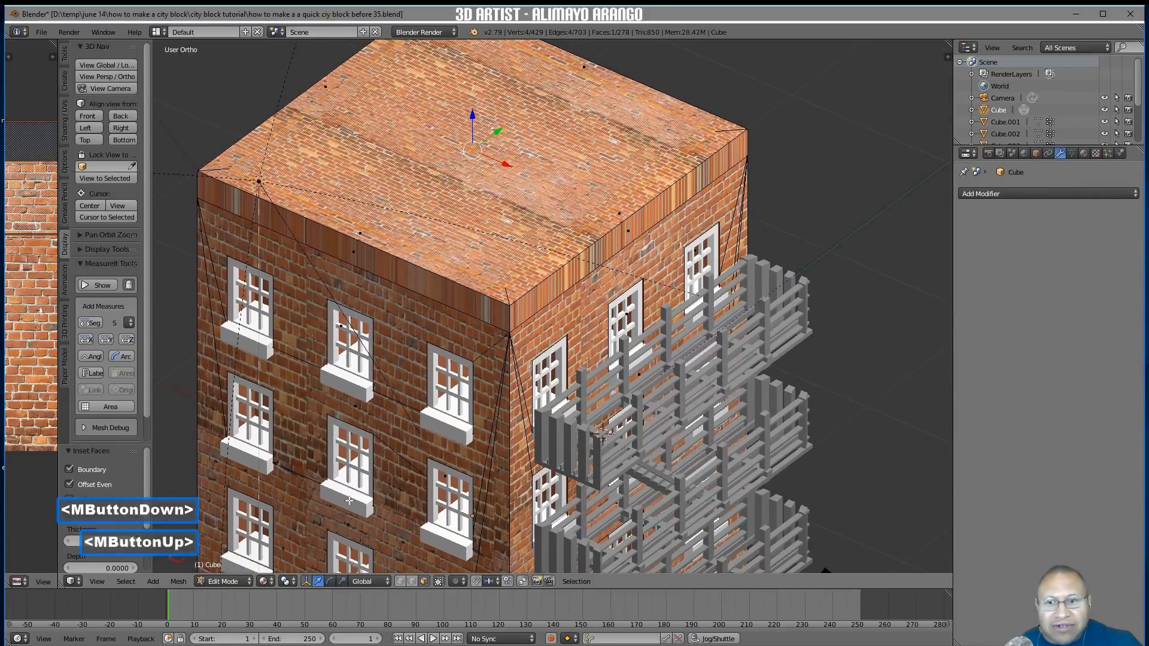
click(269, 583)
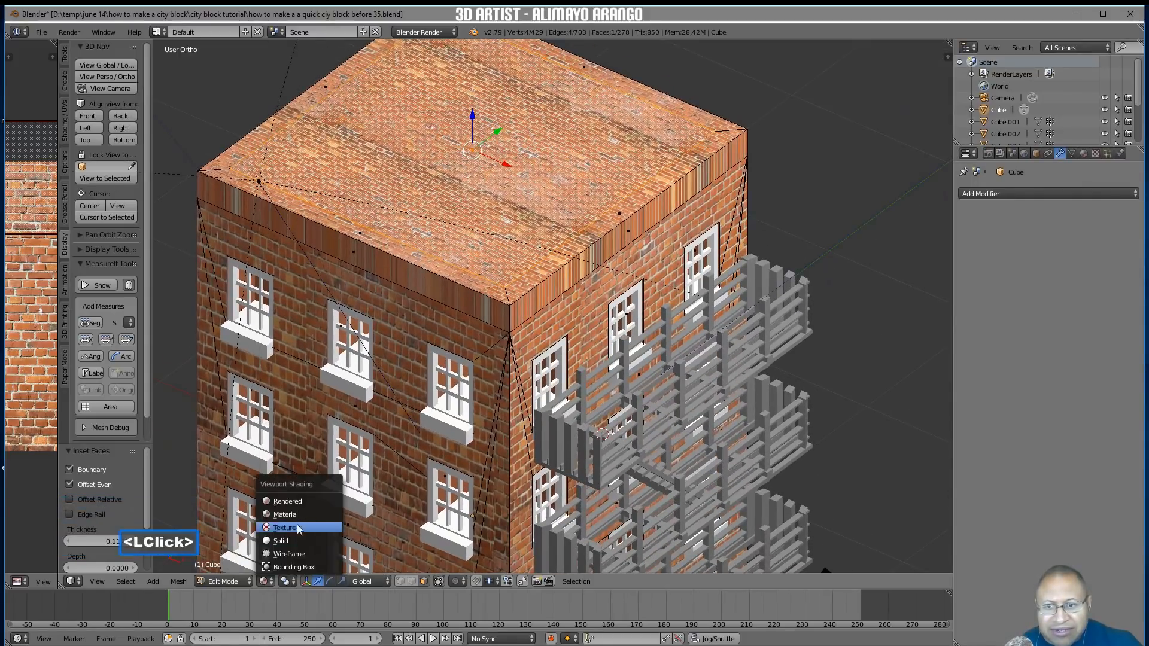
click(310, 541)
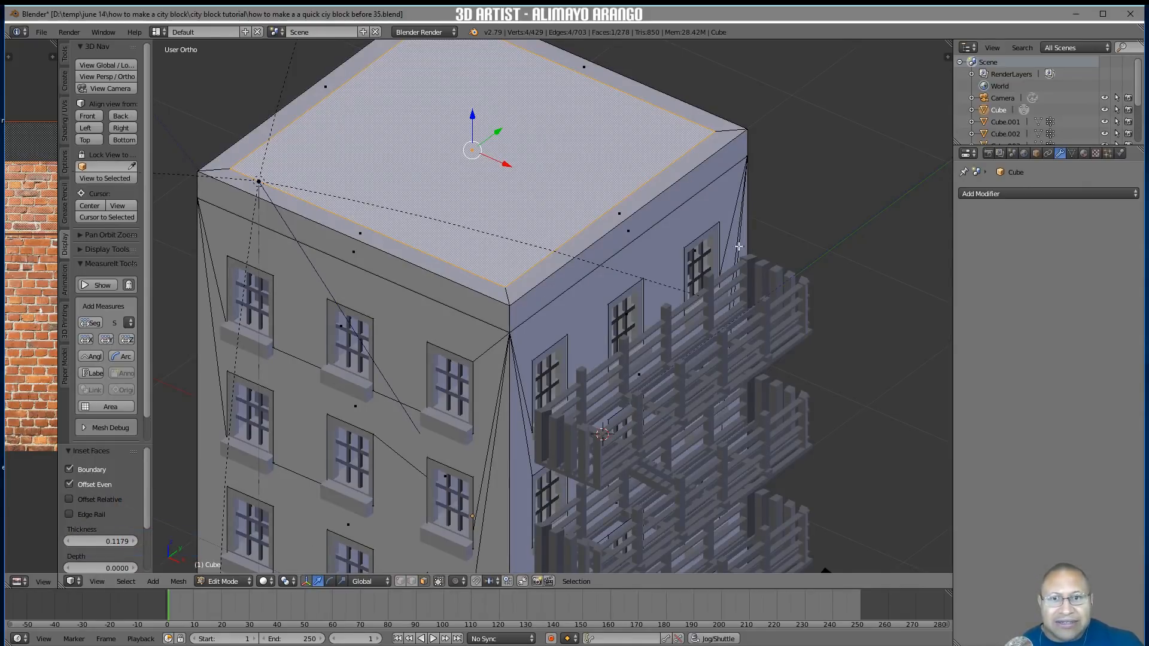
Extrude the inset roof face and lower it by about 0.085 to form a raised parapet around the roof
key(e)
right_click(766, 235)
drag(468, 112, 465, 122)
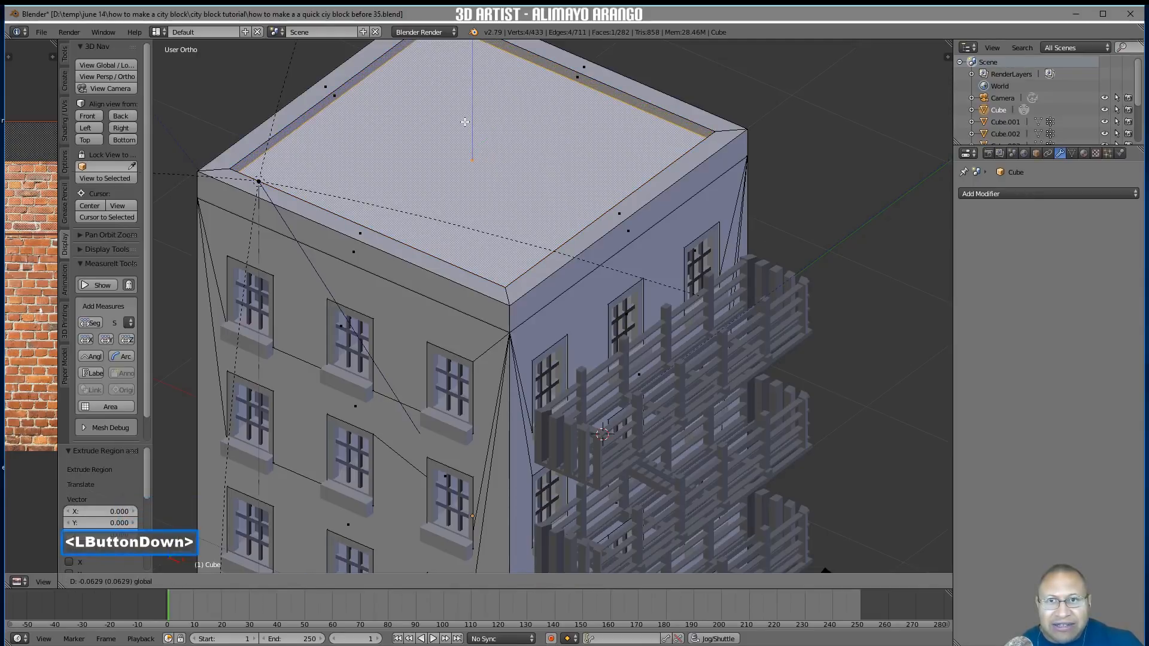
drag(464, 123, 481, 112)
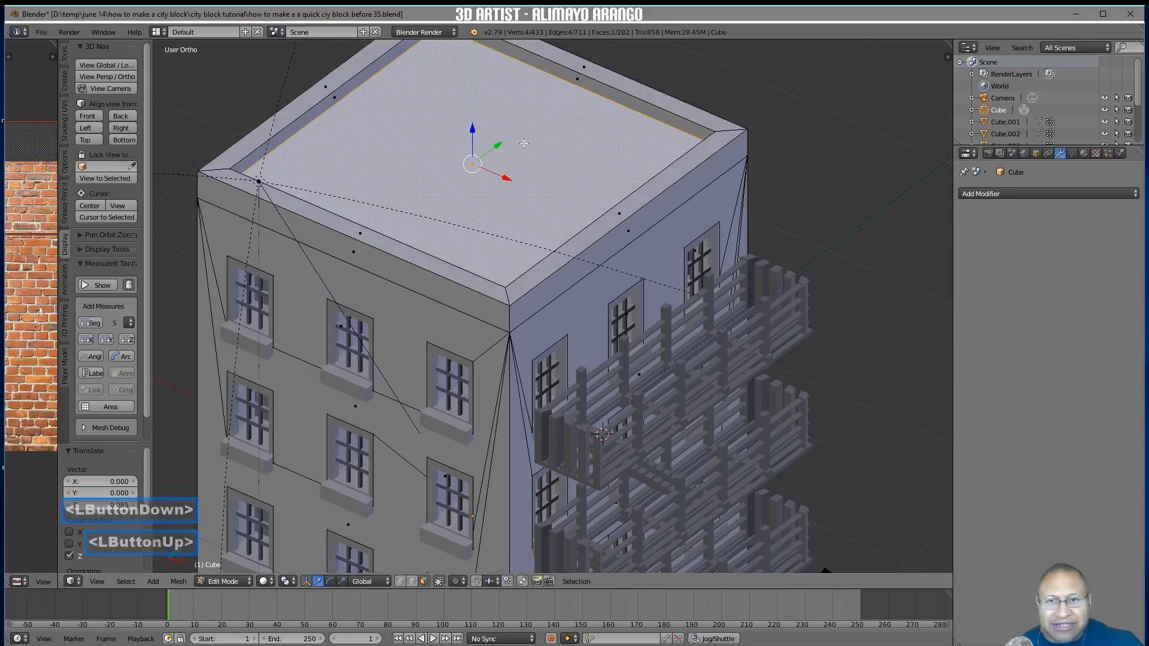
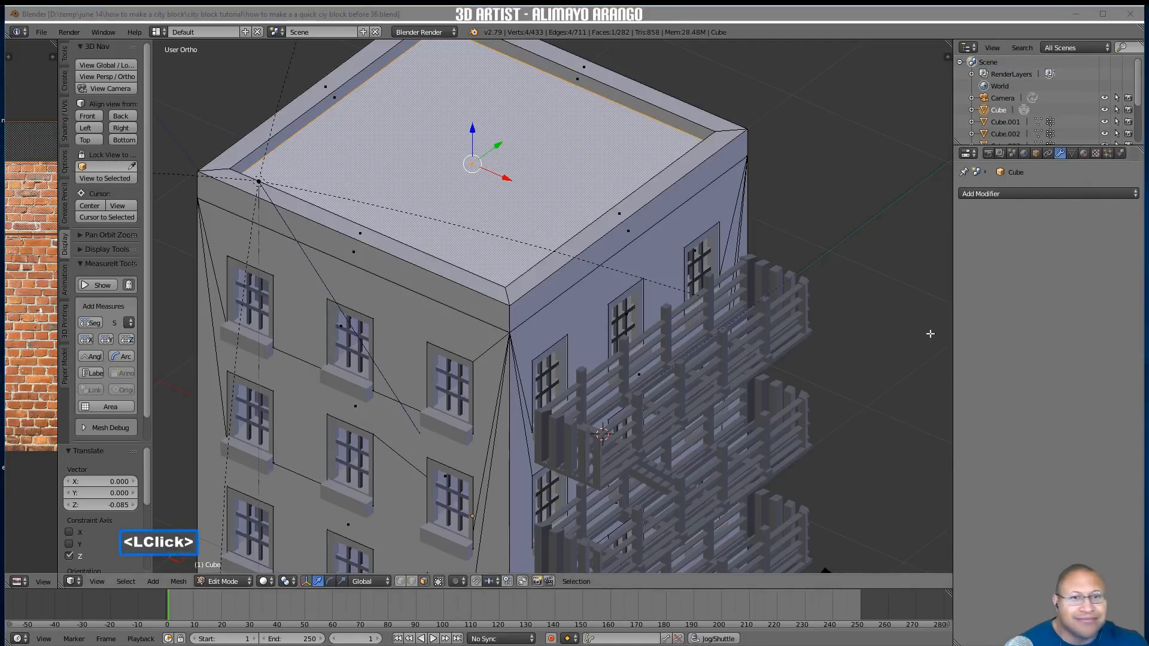
Select the recessed roof floor together with the four outer side faces and four top rim faces of the parapet
click(625, 262)
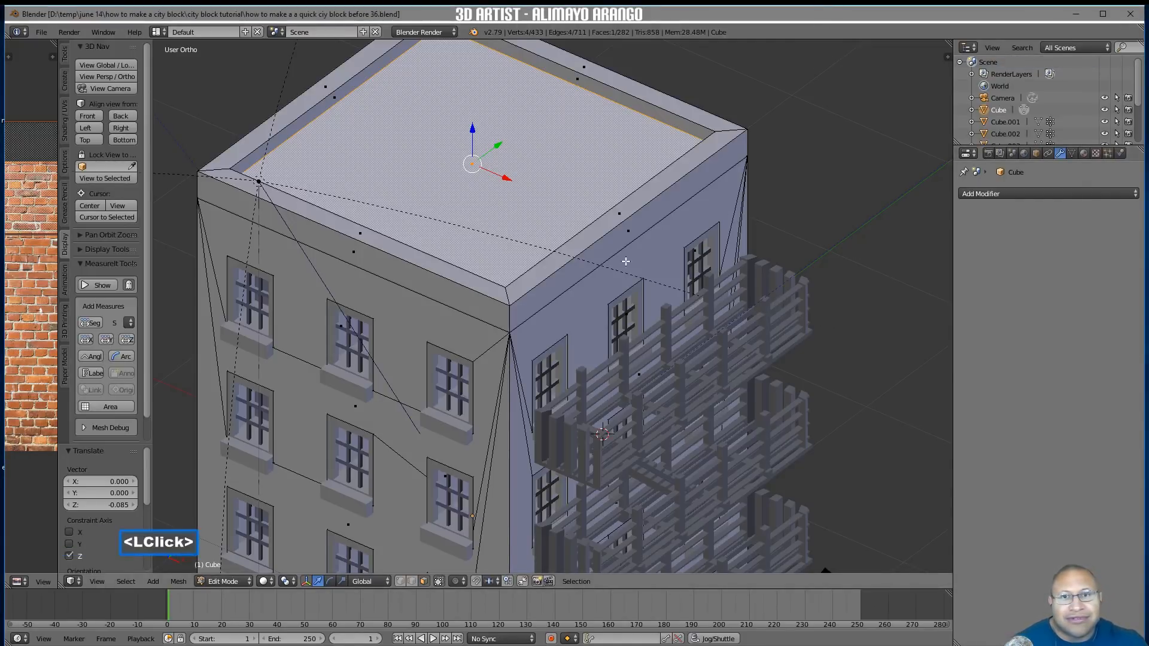
click(528, 173)
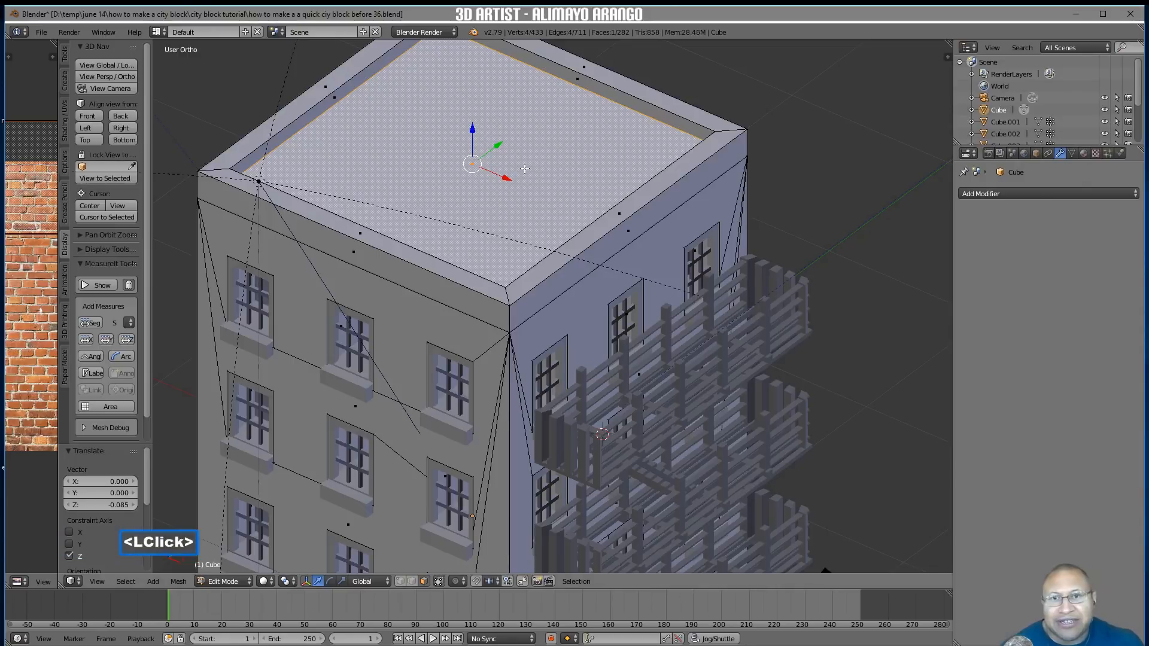
click(525, 169)
key(alt)
alt+click(510, 314)
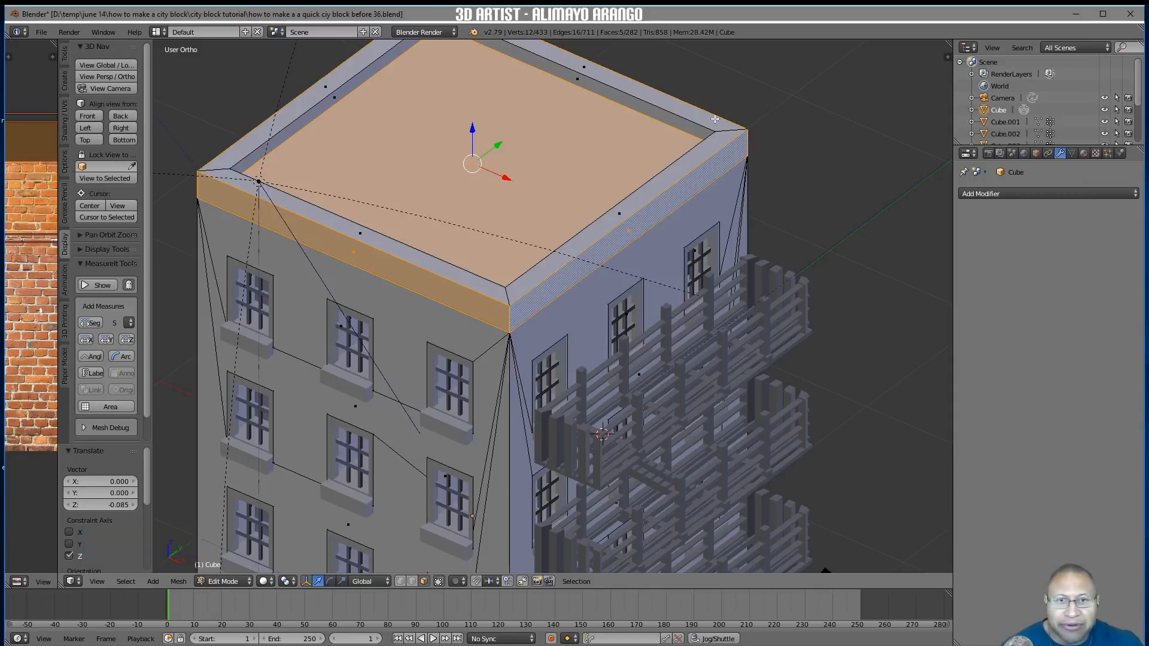
shift+click(520, 286)
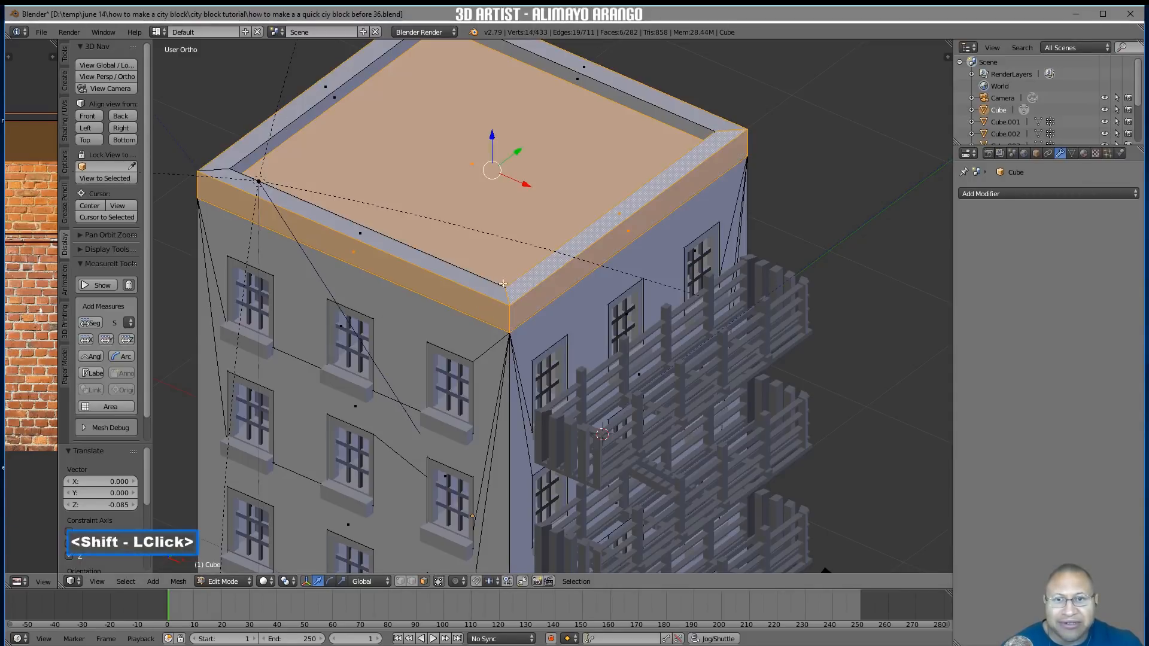
shift+click(483, 282)
shift+click(319, 101)
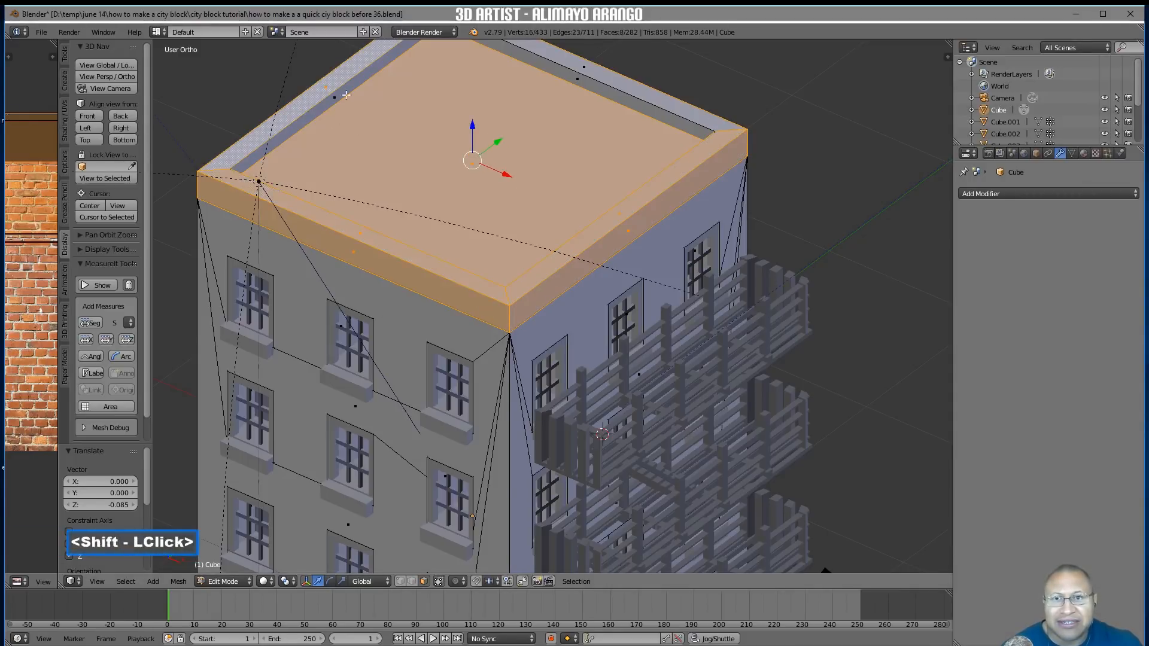
shift+click(606, 69)
Add the parapet's four inner wall faces to the selection
shift+click(596, 90)
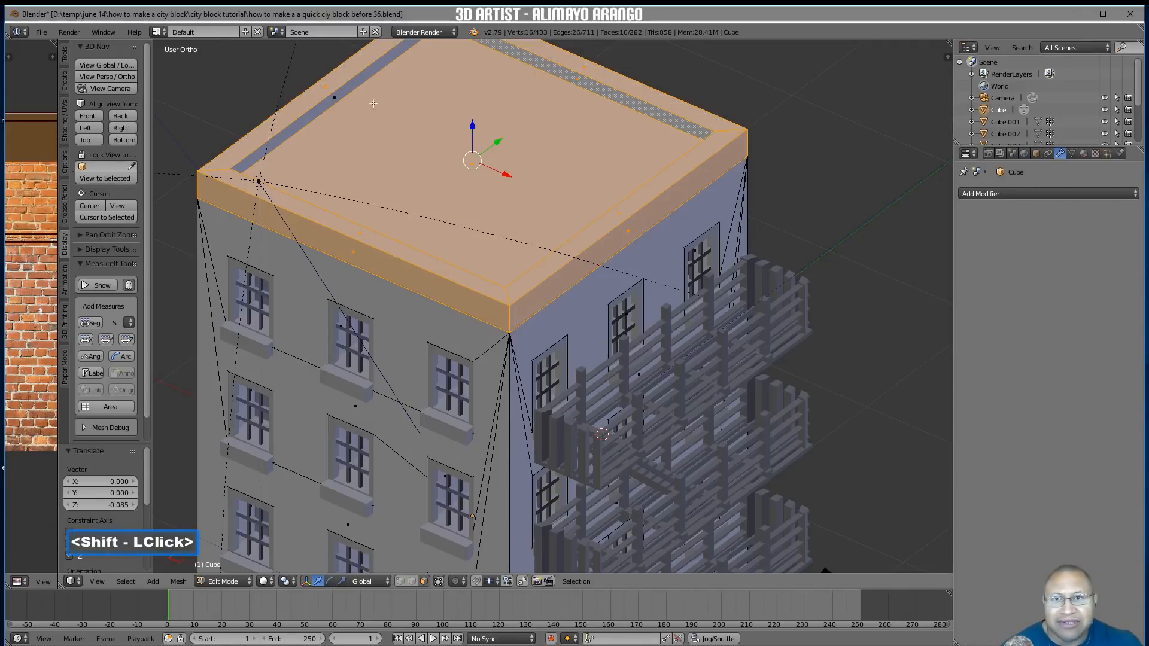
shift+click(338, 99)
middle_drag(287, 193, 456, 209)
shift+click(635, 80)
middle_drag(635, 80, 598, 178)
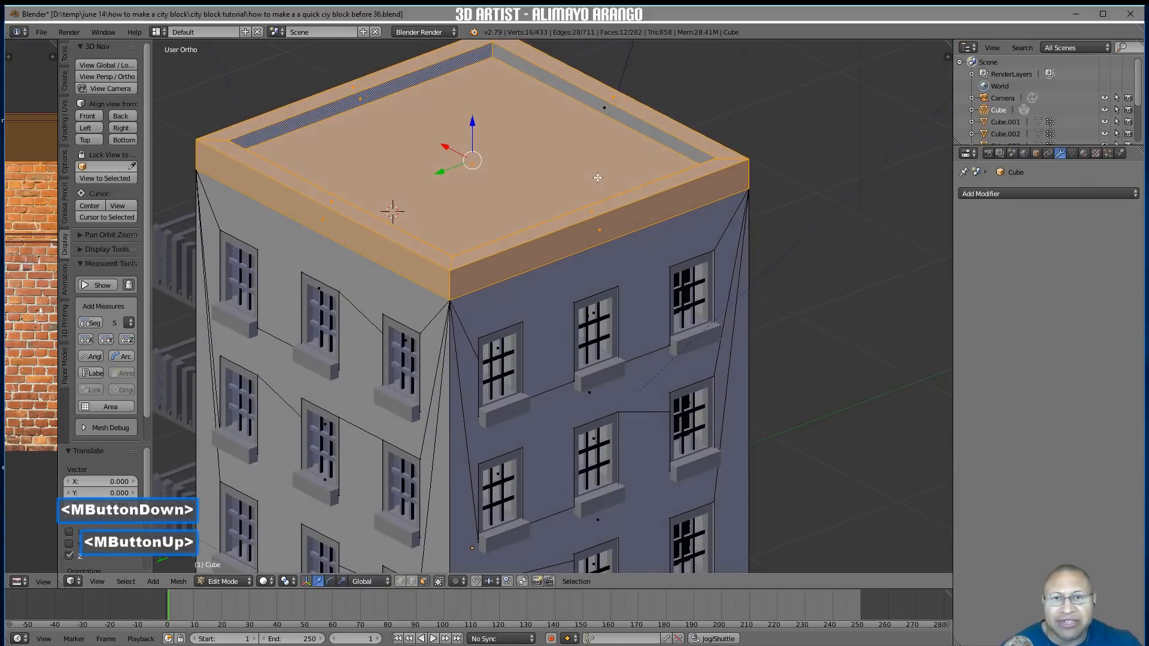
shift+click(656, 135)
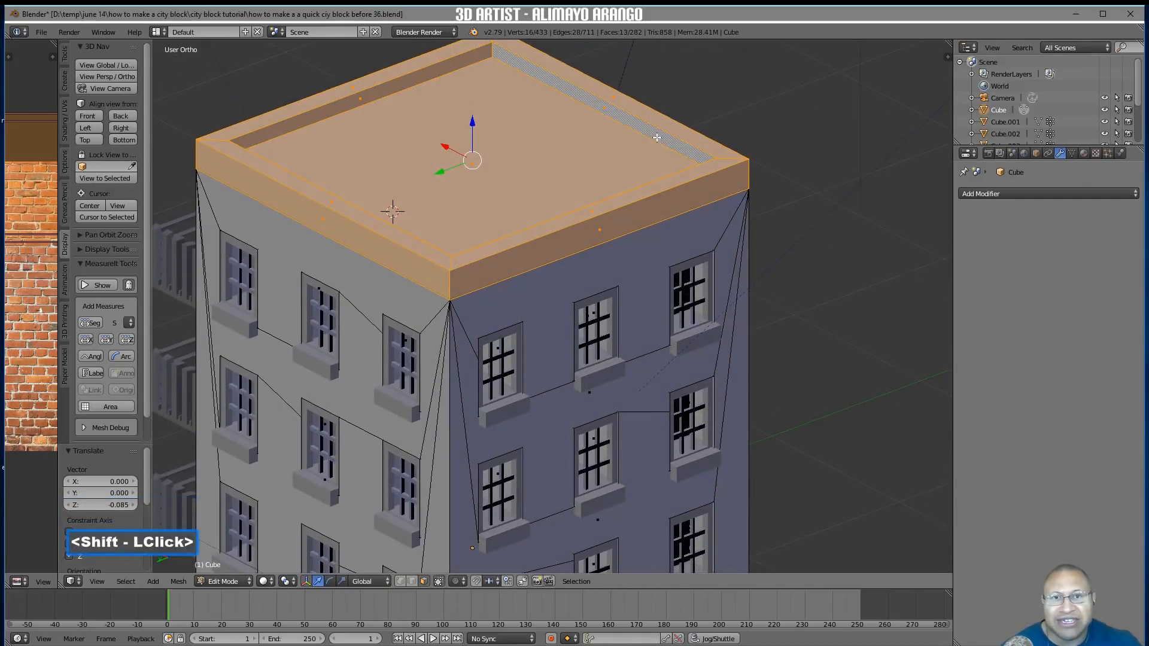
middle_drag(525, 195, 318, 256)
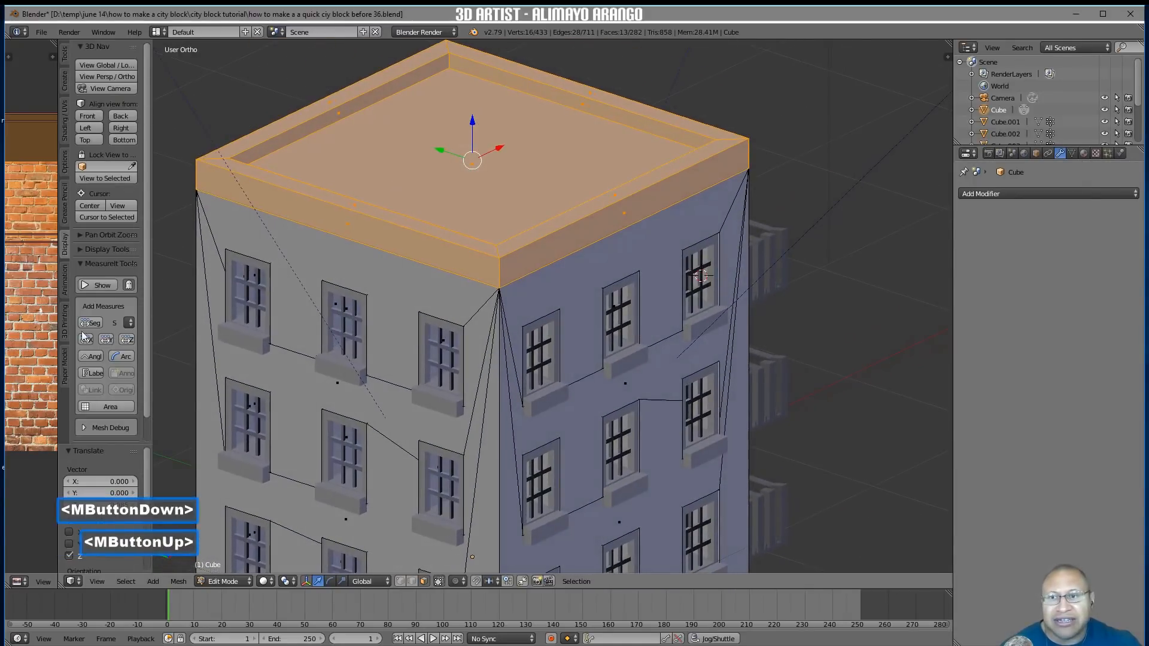
Widen the UV editor and unwrap the selected roof faces with Smart UV Project at an angle limit of 66
drag(55, 324, 340, 342)
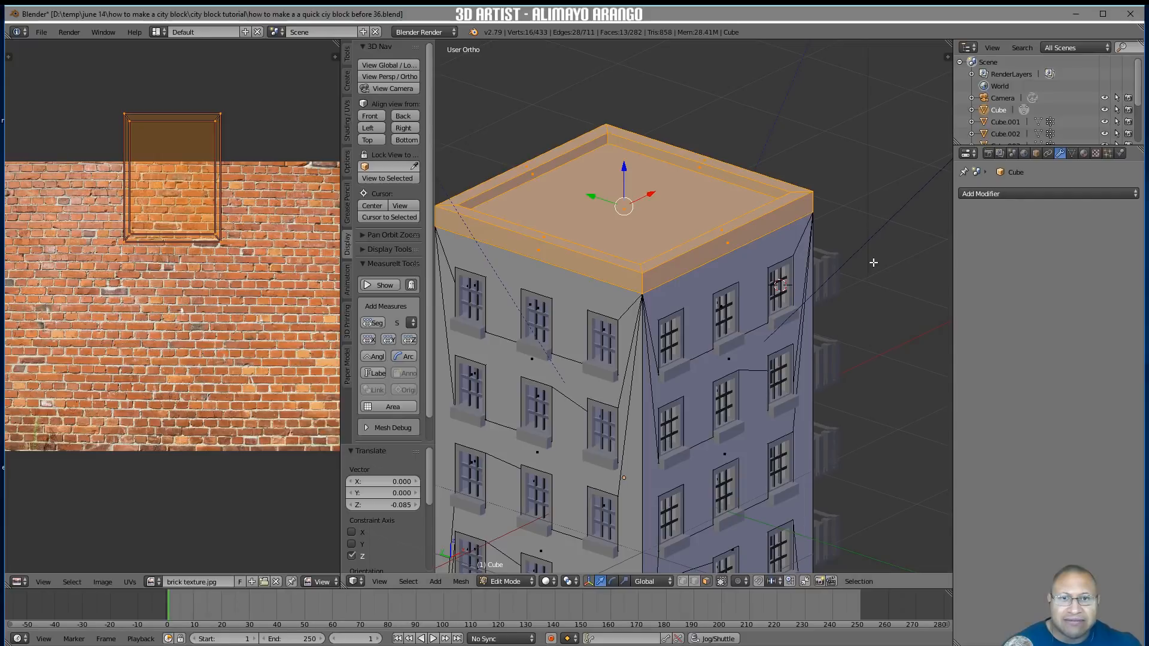
key(u)
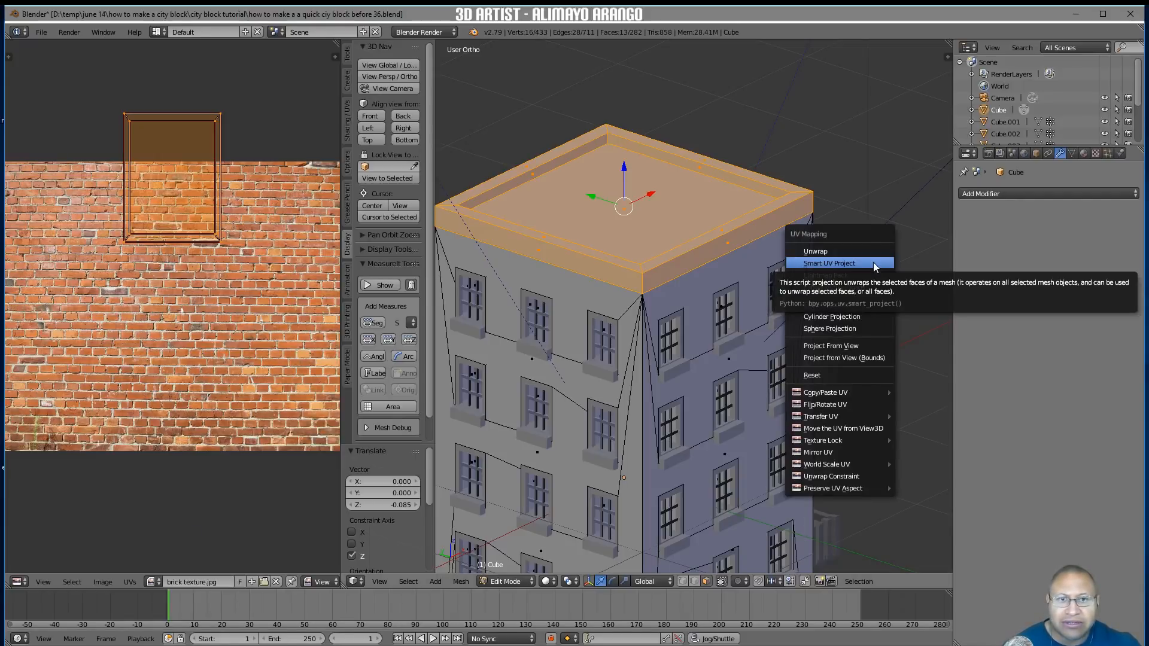
click(874, 263)
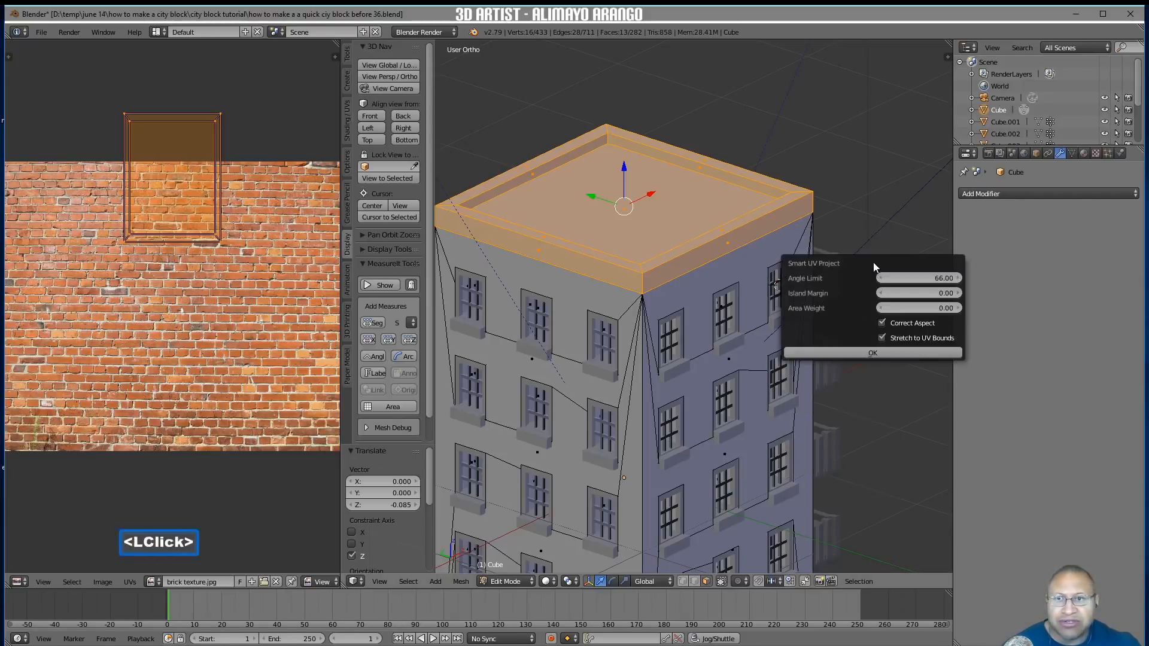
click(912, 352)
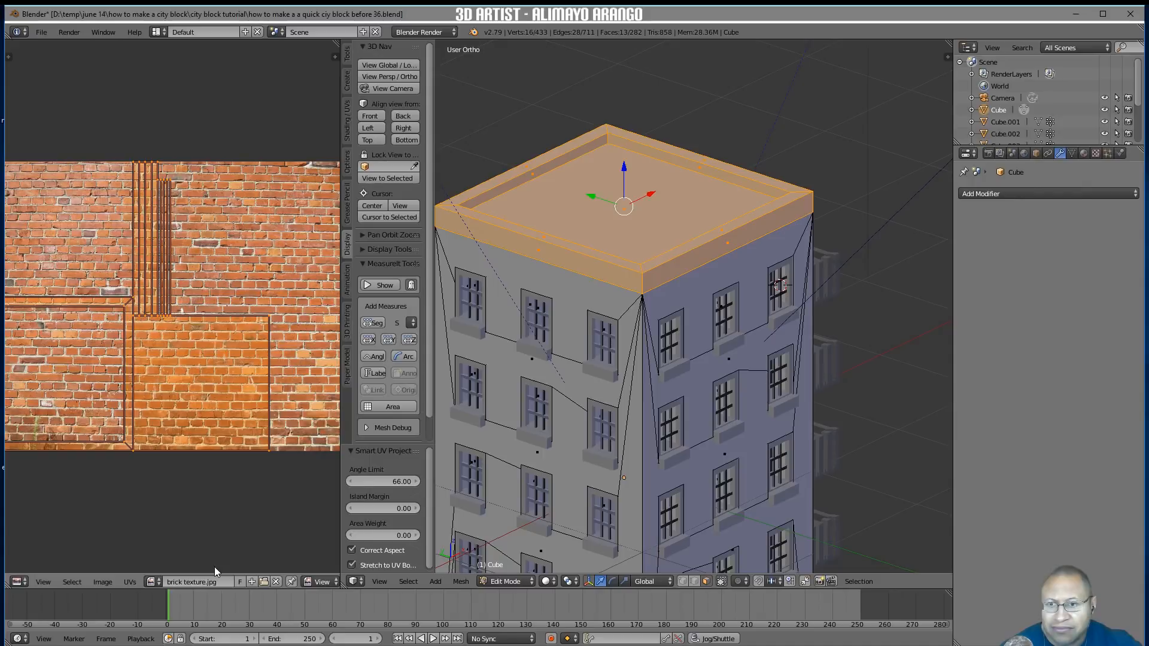
Replace the brick image behind the roof UVs with PIXNIO-4124.jpg and switch the viewport to Material shading
click(277, 582)
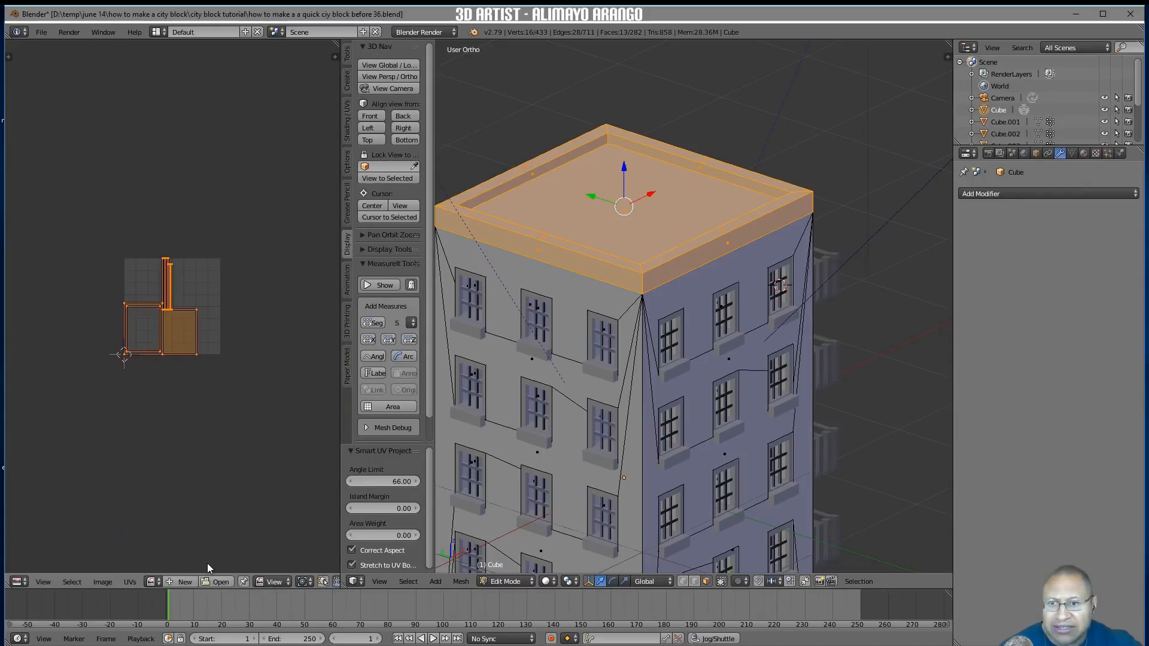
click(219, 582)
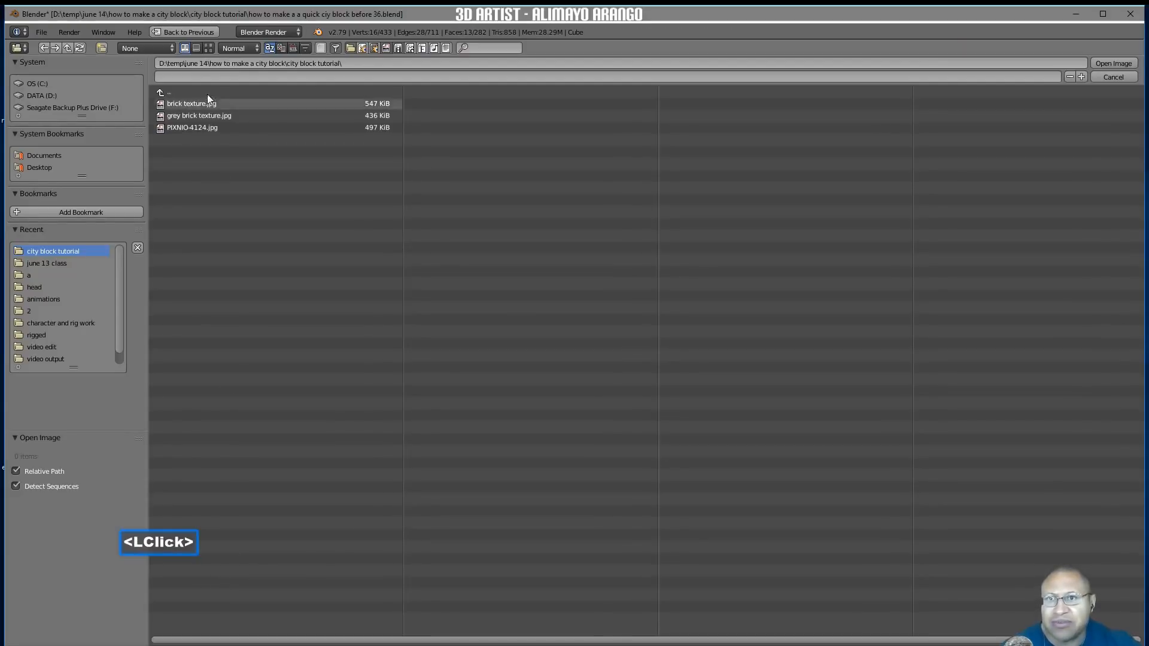
click(208, 48)
click(482, 147)
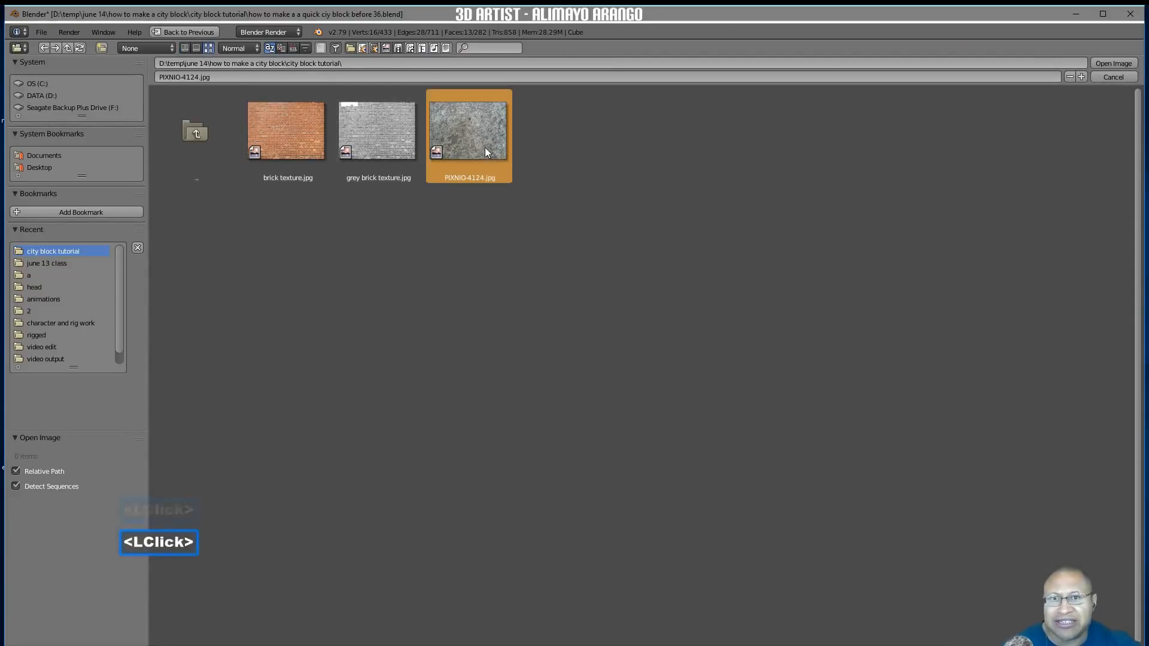
click(1099, 63)
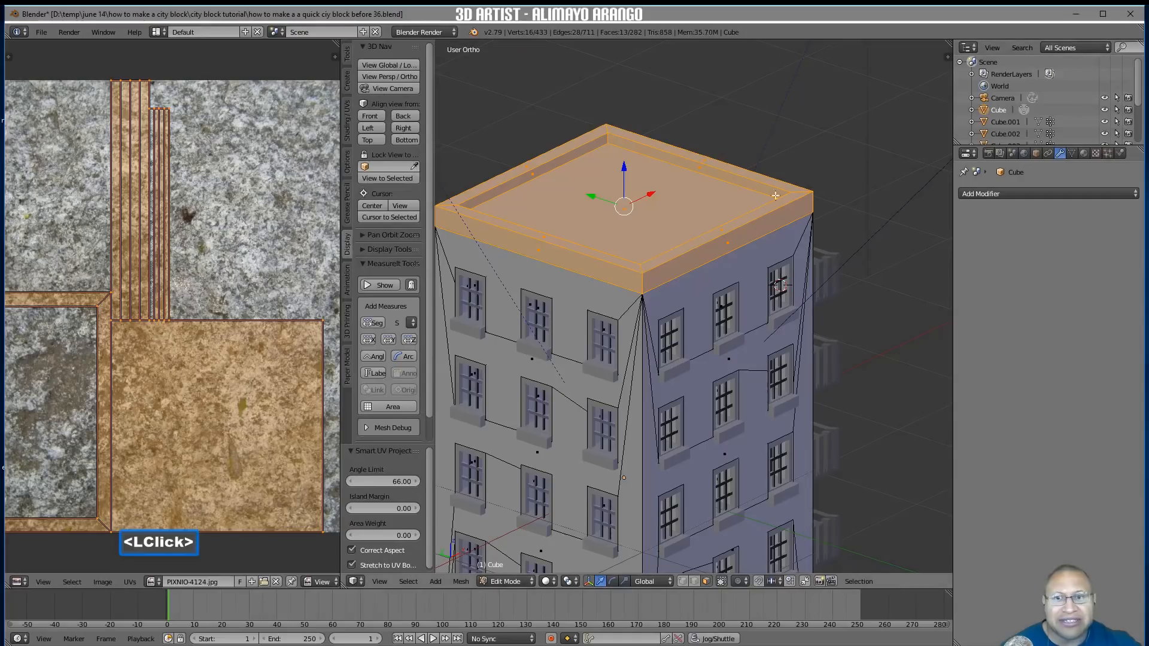
click(548, 582)
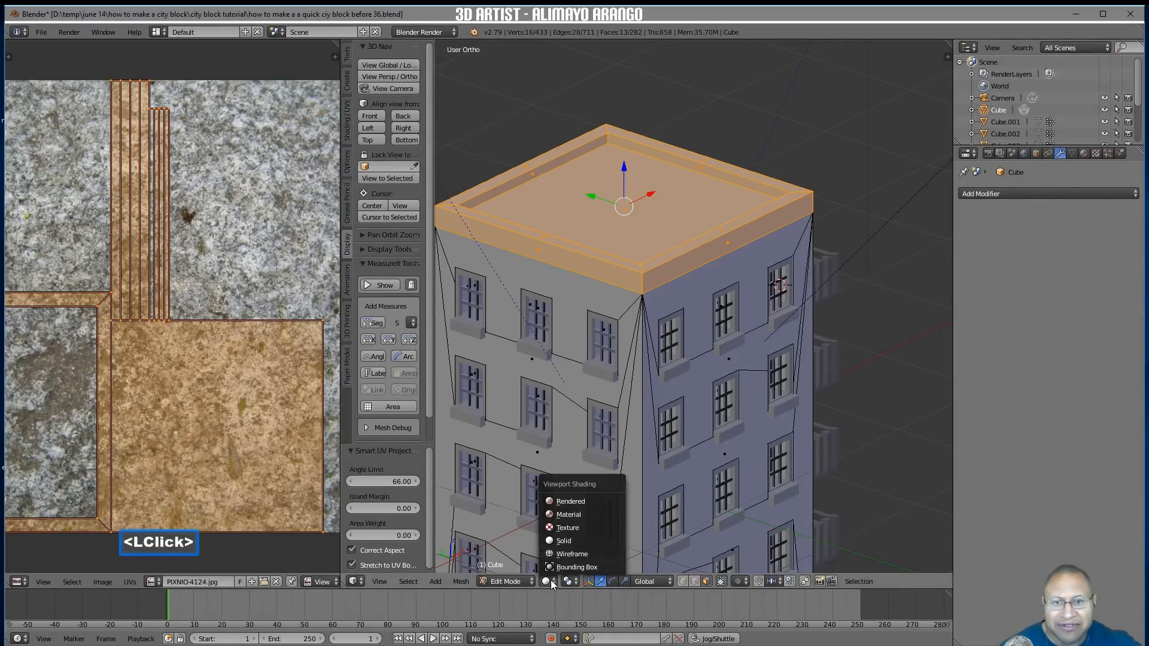
click(595, 516)
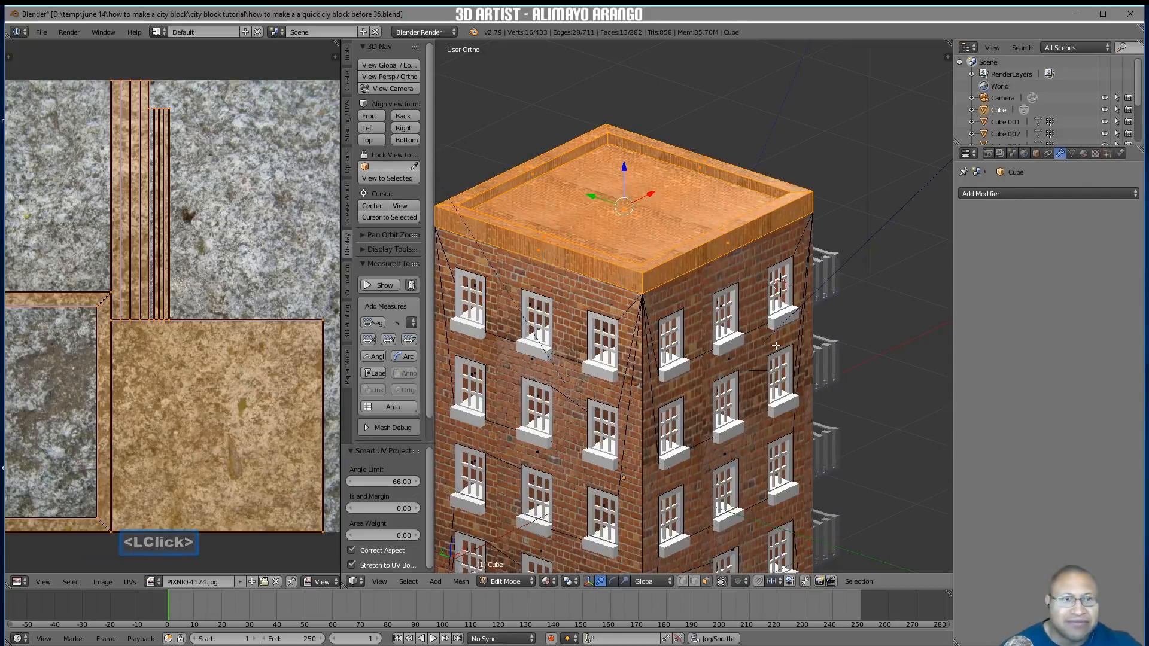
Add a second material slot with a new material to the building and give that material a new image texture
click(1083, 154)
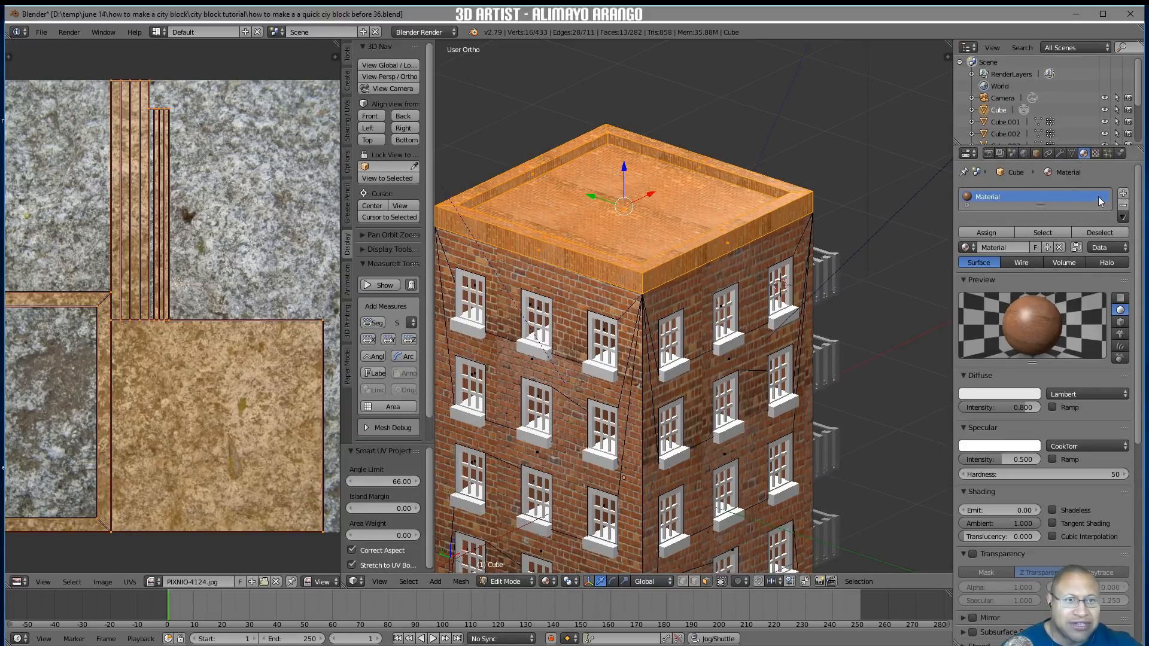
click(1124, 195)
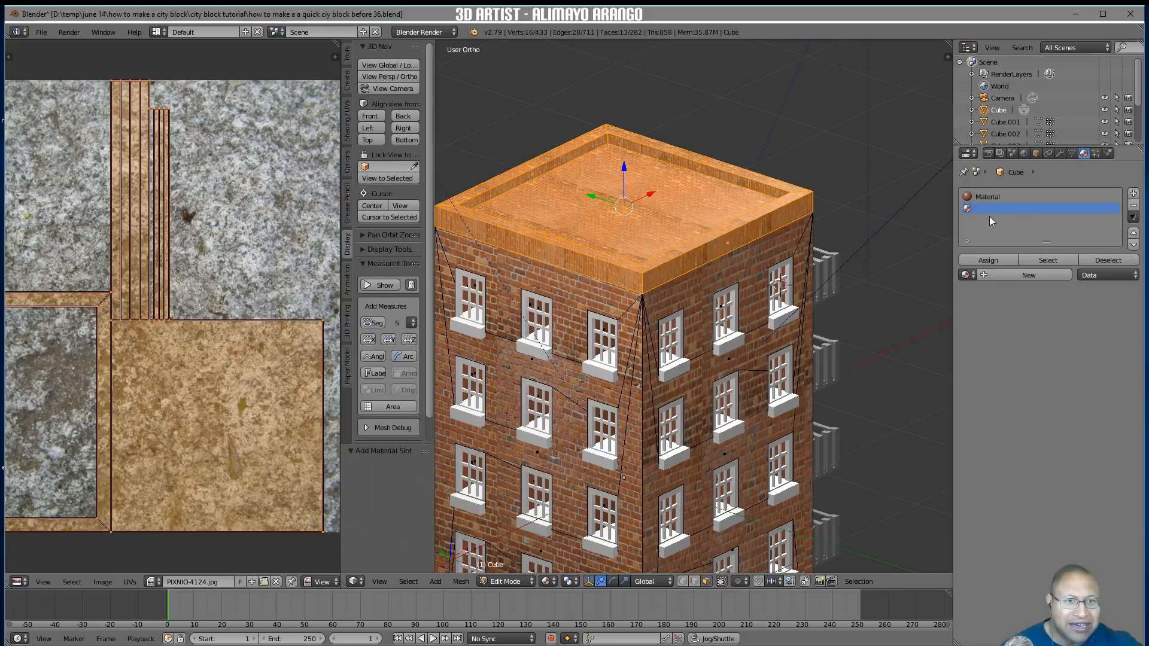
click(1043, 273)
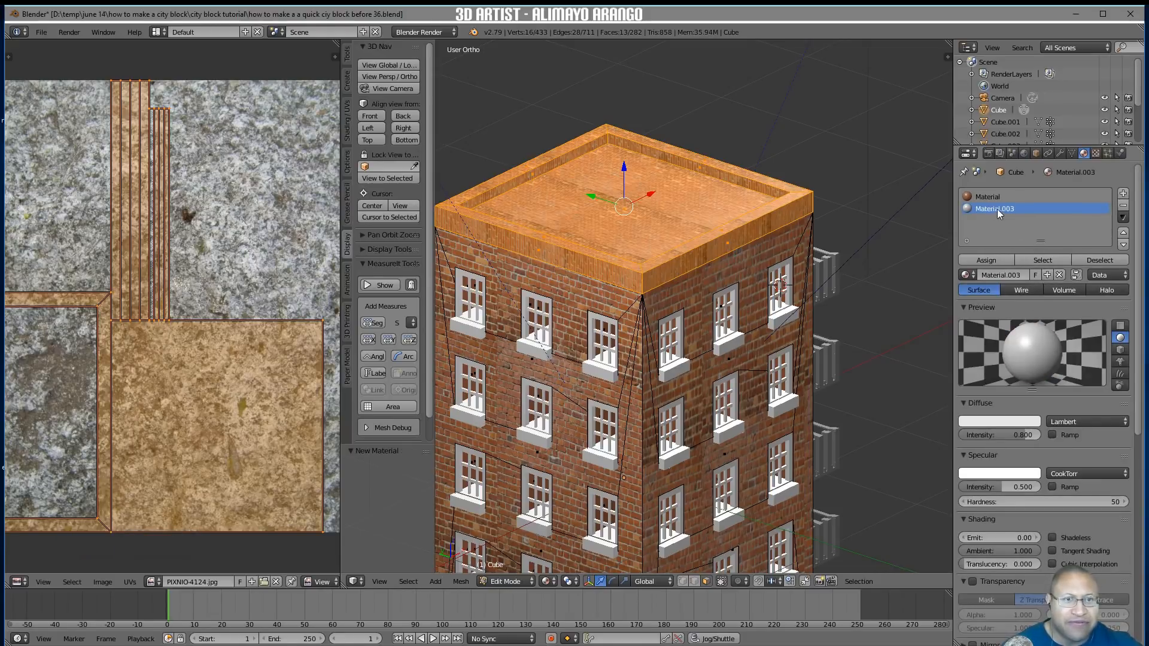
click(1095, 154)
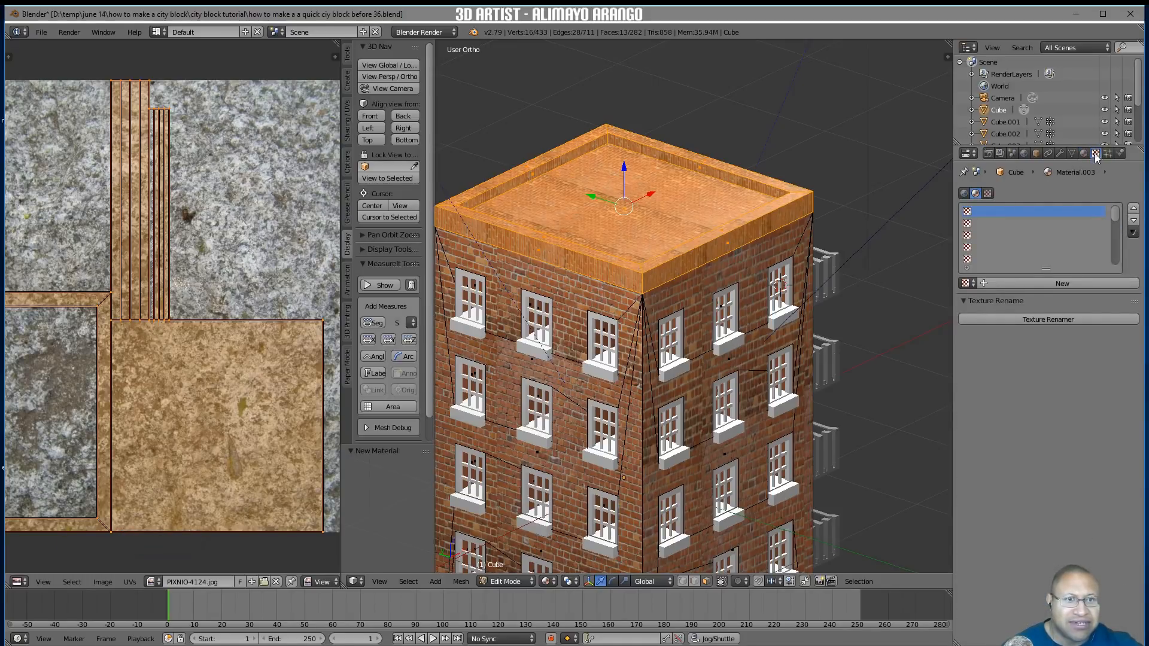
click(1098, 285)
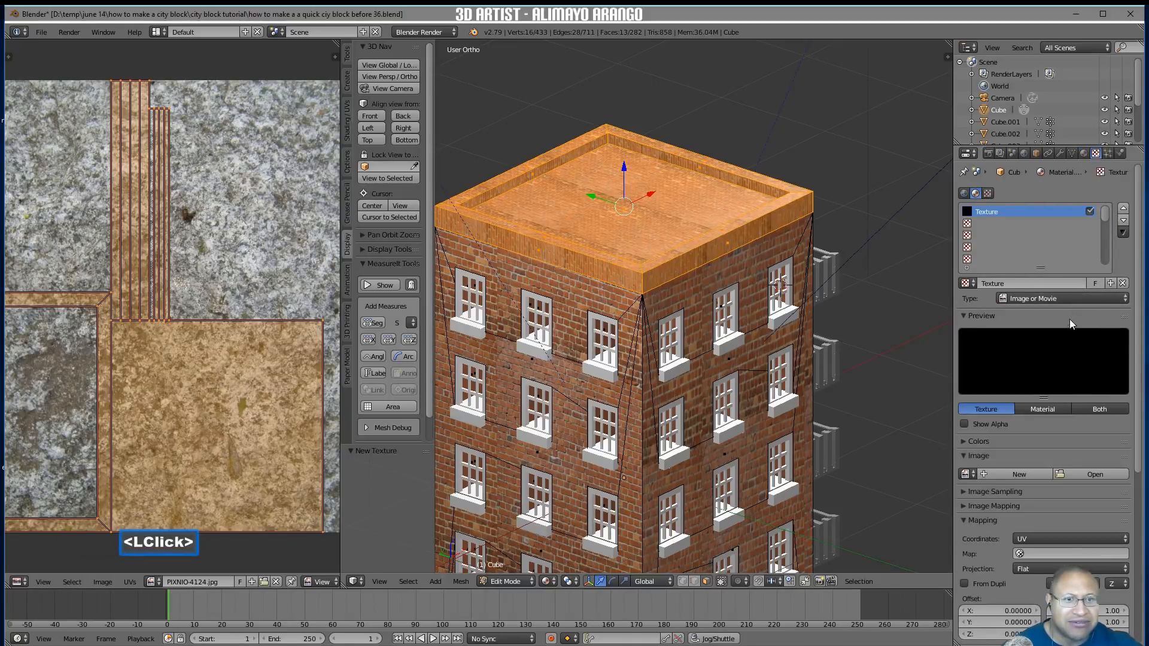
Load PIXNIO-4124.jpg as the image of the new material's texture
click(970, 474)
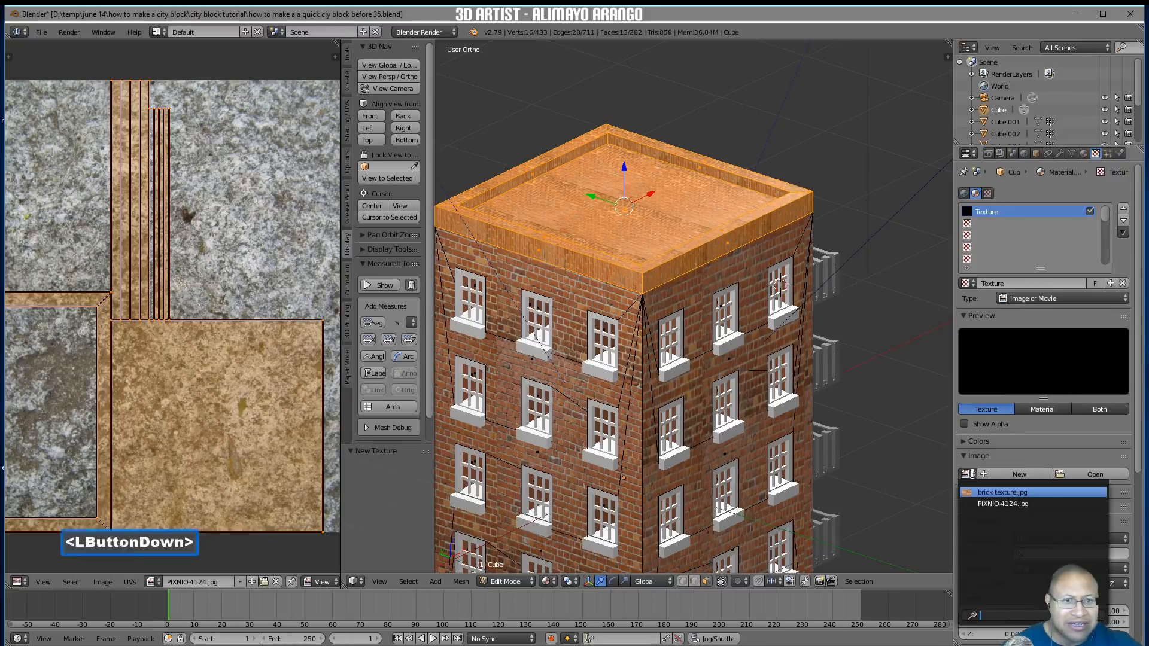
click(1037, 504)
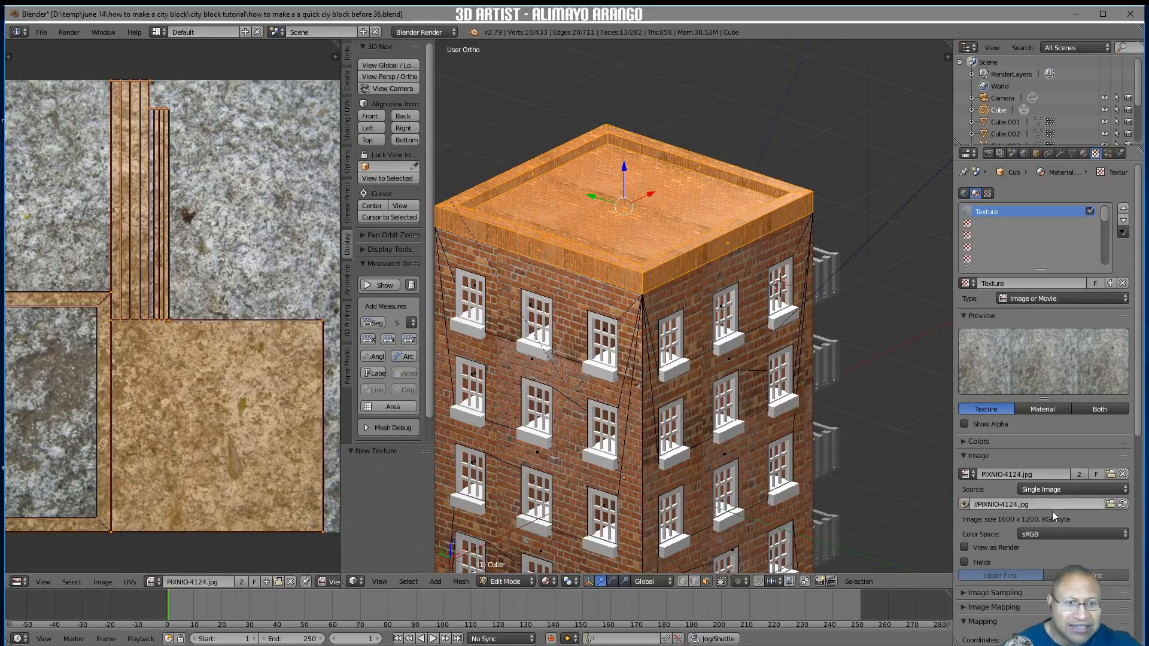
scroll(1059, 516, down, 5)
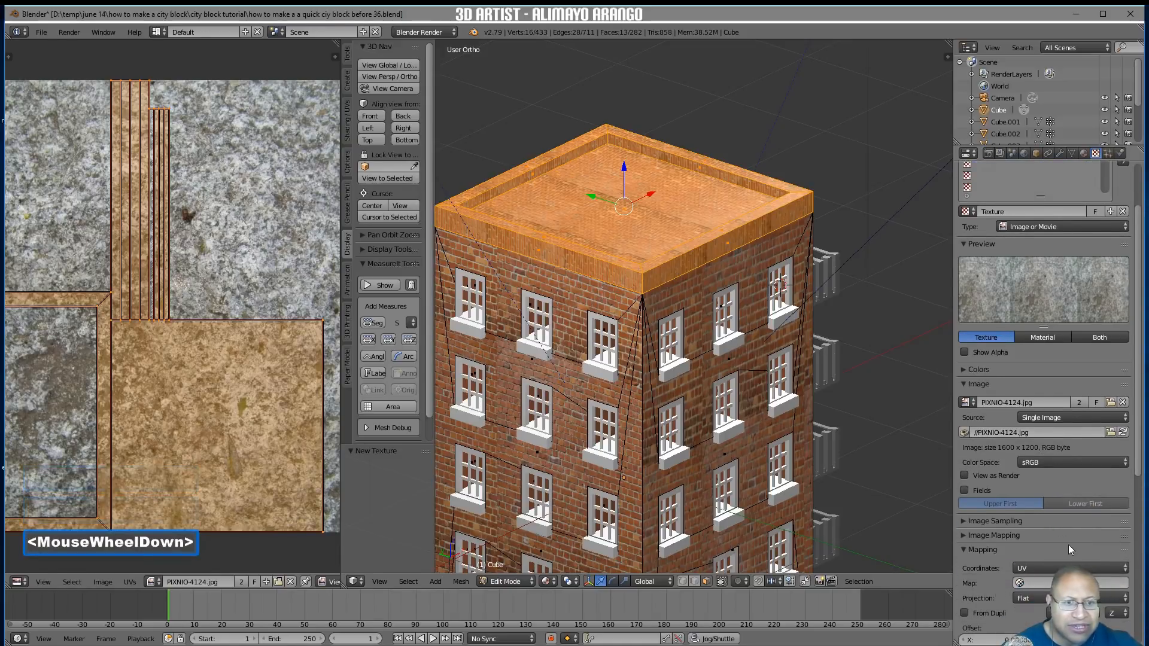
scroll(1066, 267, up, 3)
scroll(1072, 284, up, 2)
Assign the building's second material to the selected roof and parapet faces, deselect everything and return to Object Mode
click(1084, 154)
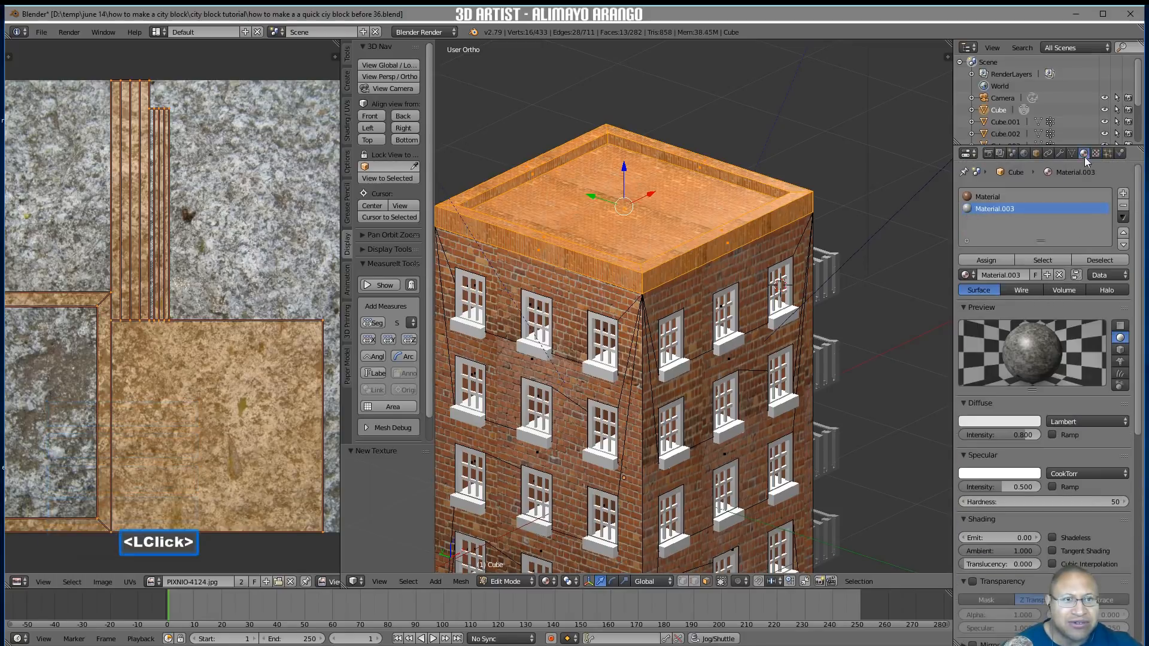
click(1000, 260)
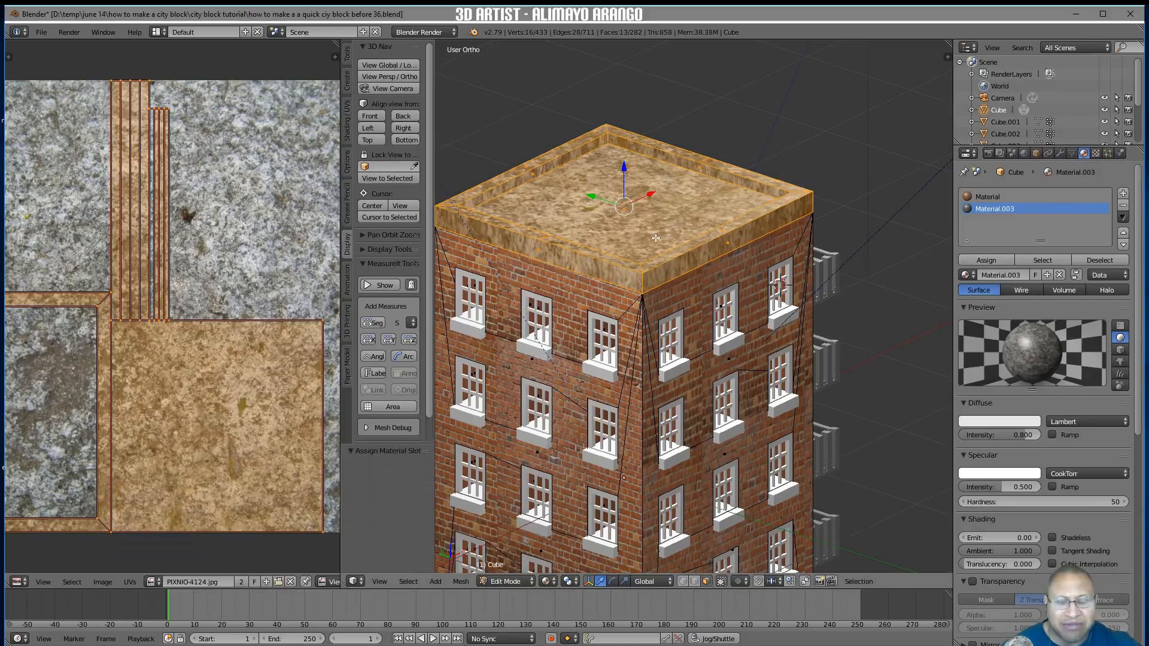
key(a)
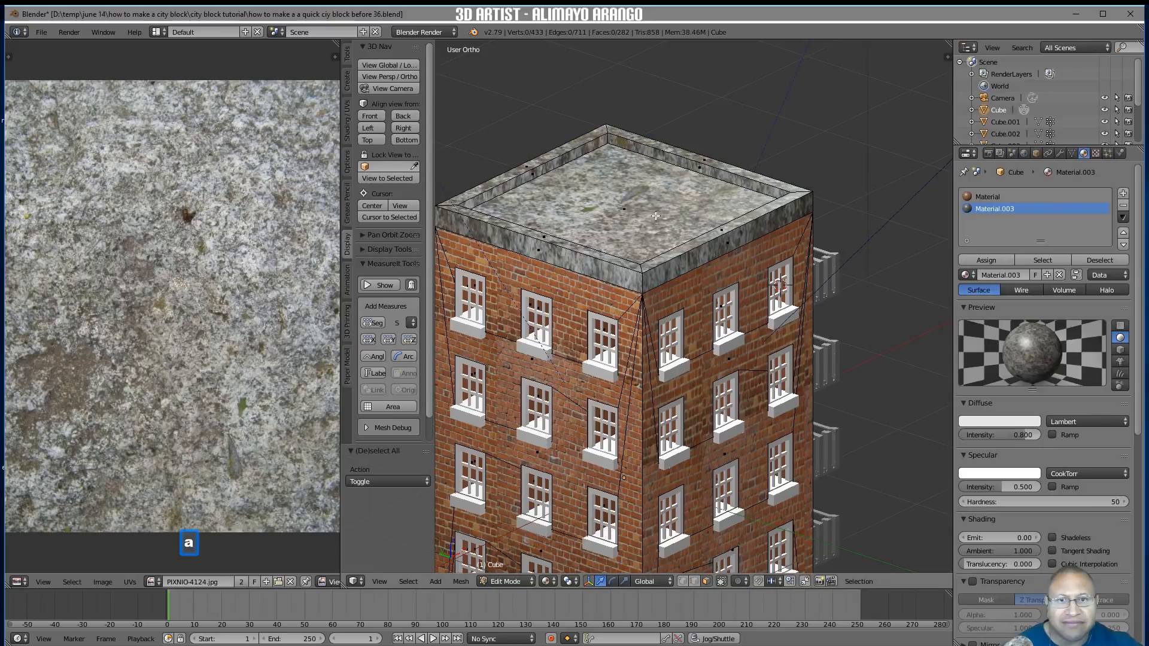
click(517, 582)
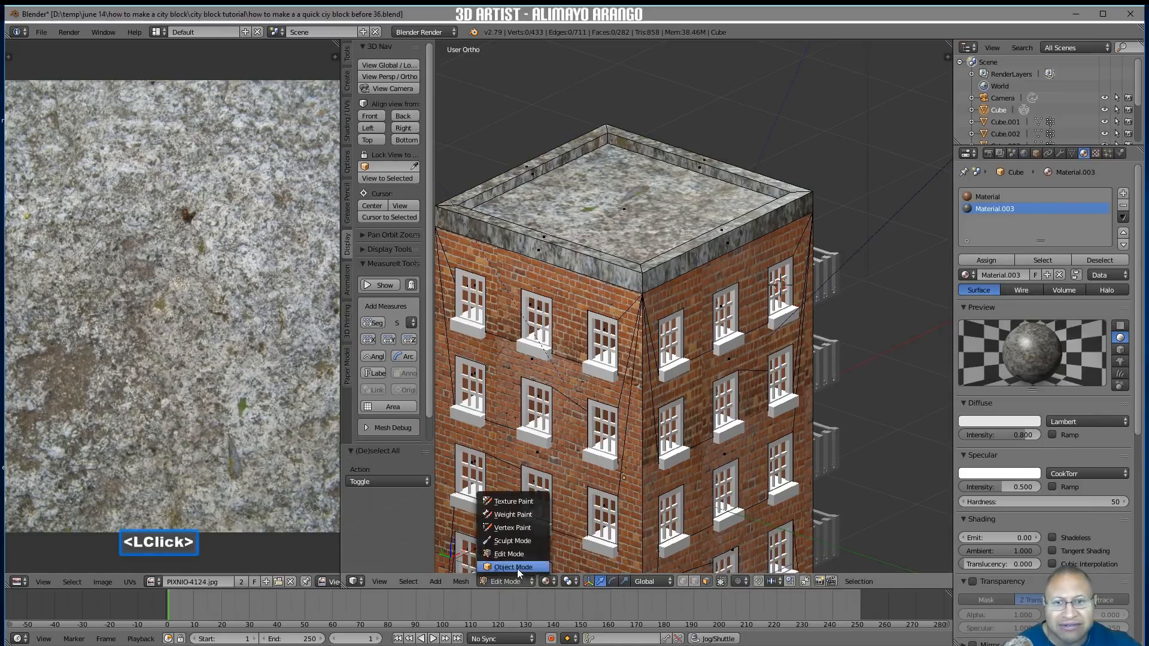
click(517, 569)
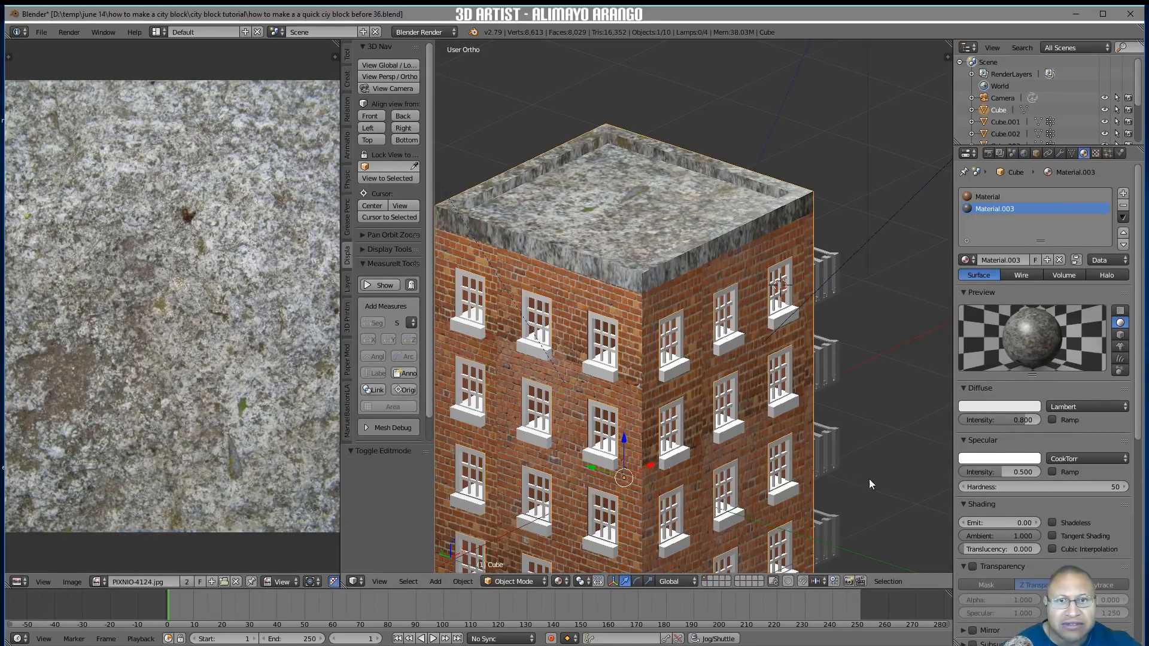
Set the stone texture's mapping size to 10 in X and Y
scroll(1051, 450, down, 10)
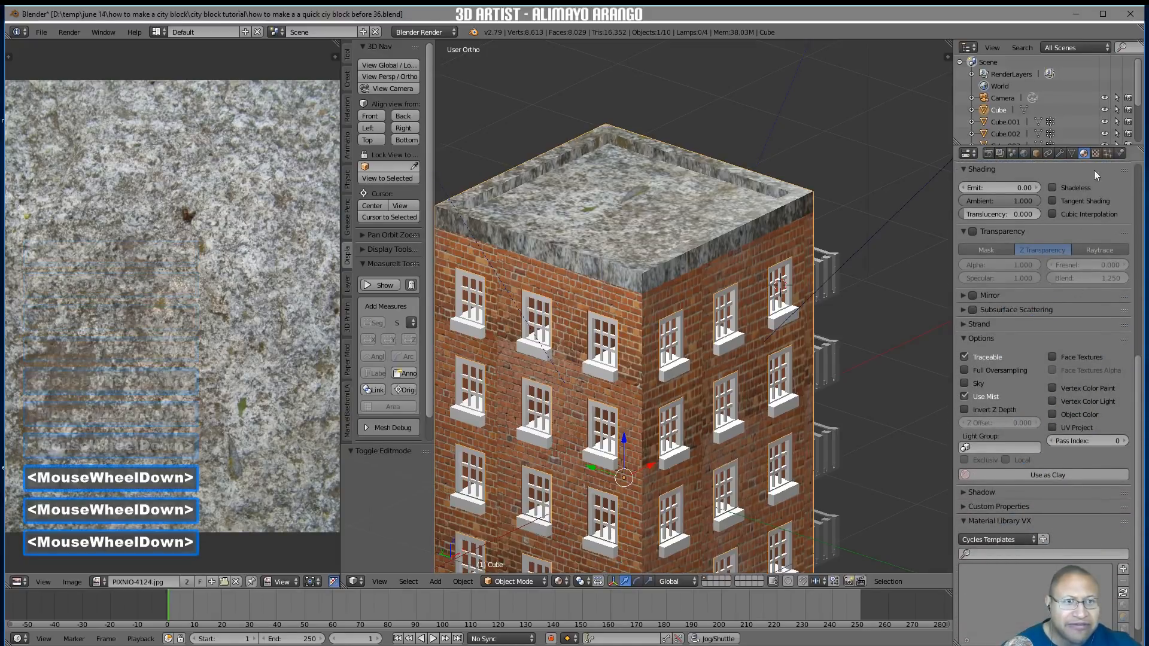
click(1096, 154)
scroll(1076, 490, down, 10)
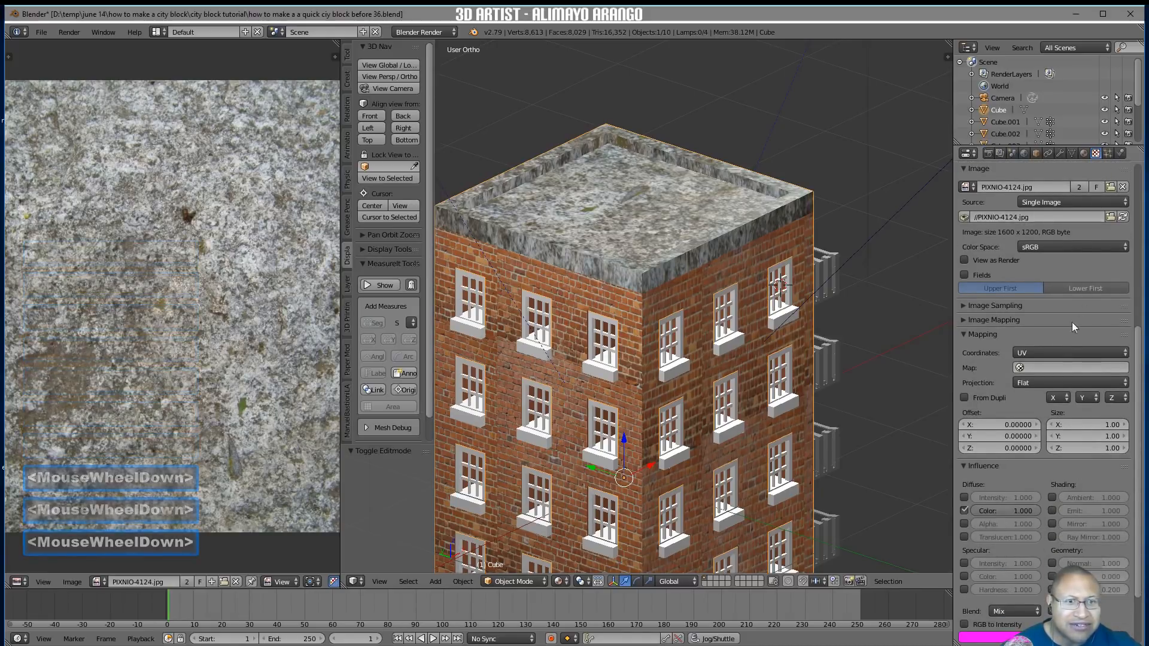
click(1089, 425)
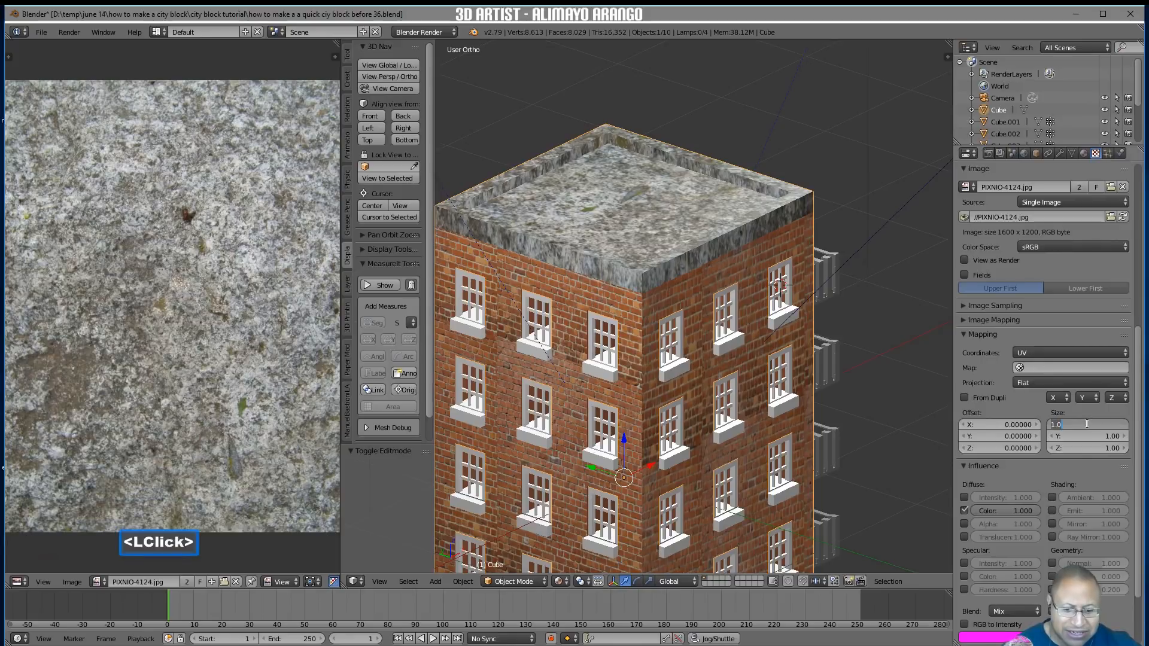
text(10)
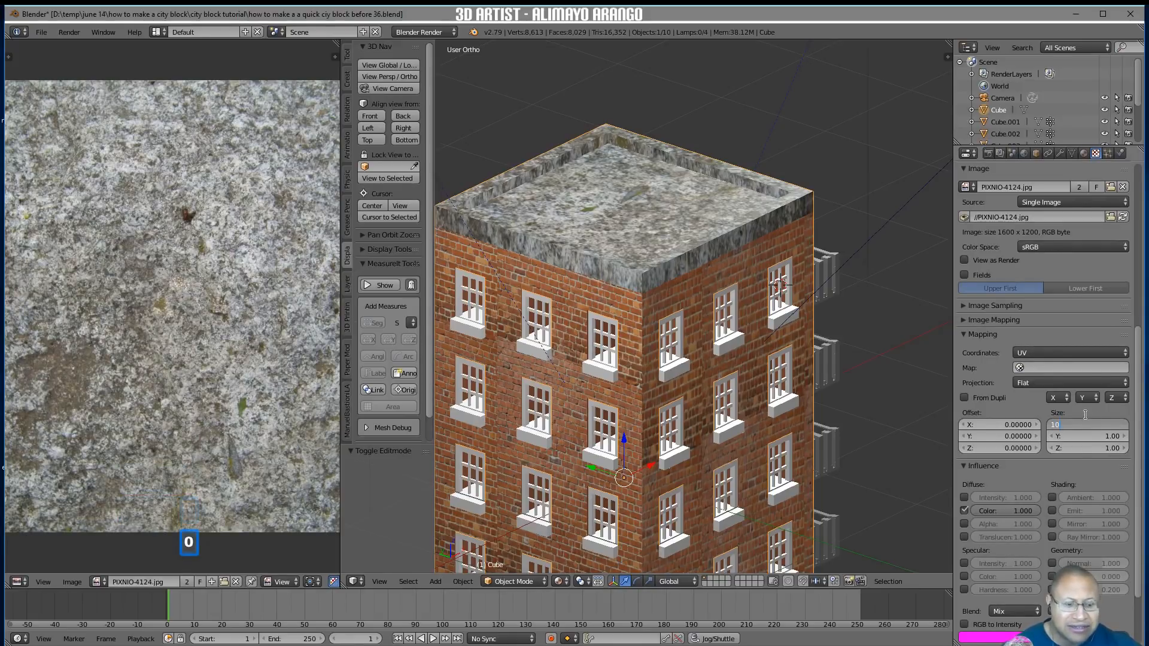
key(Return)
click(1093, 437)
text(10)
key(Return)
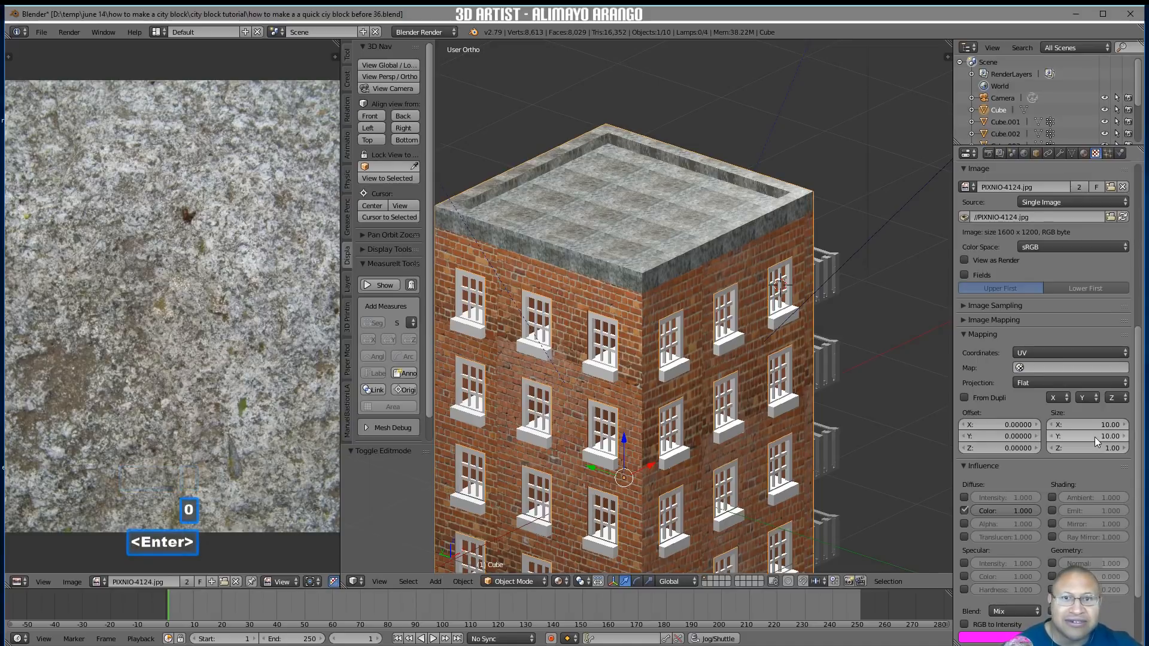
Set the stone texture's mapping size to 5 in both X and Y
scroll(834, 328, up, 2)
middle_drag(834, 328, 745, 345)
scroll(789, 310, down, 2)
click(1085, 427)
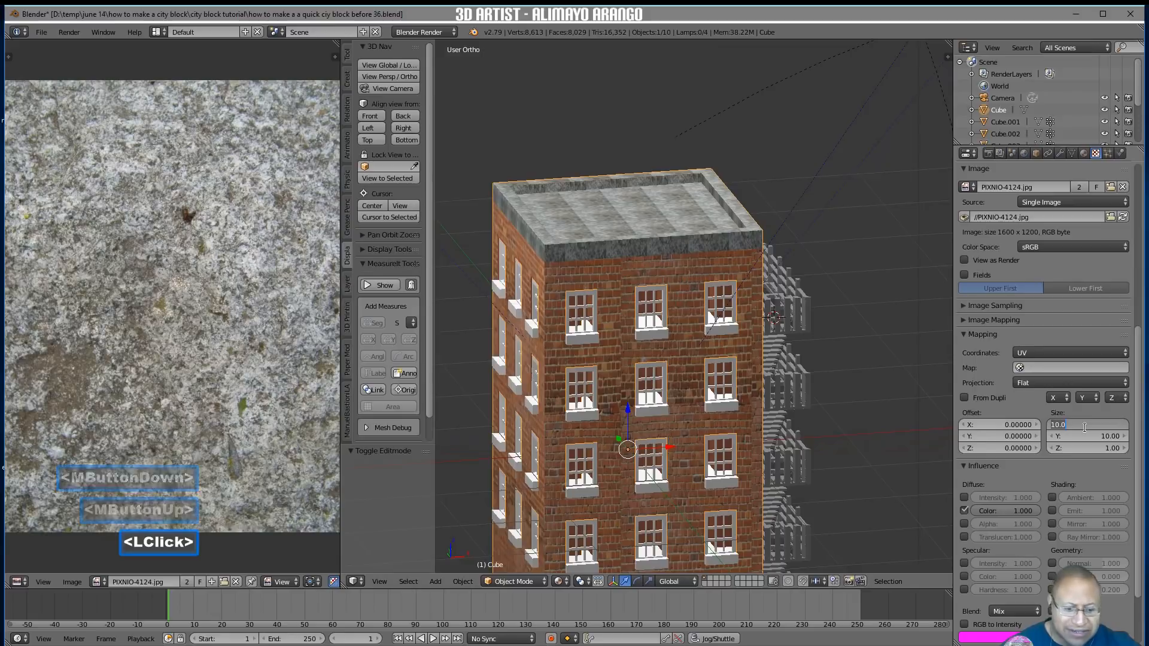
text(5)
key(Return)
click(1085, 448)
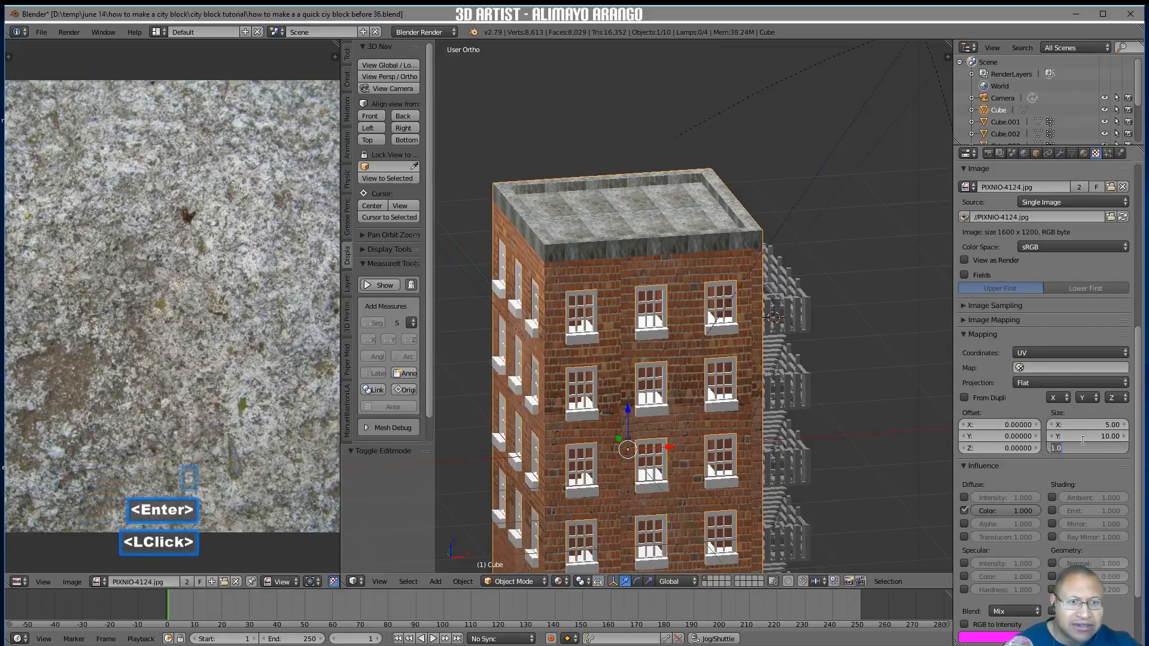
double_click(1085, 437)
text(5)
key(Return)
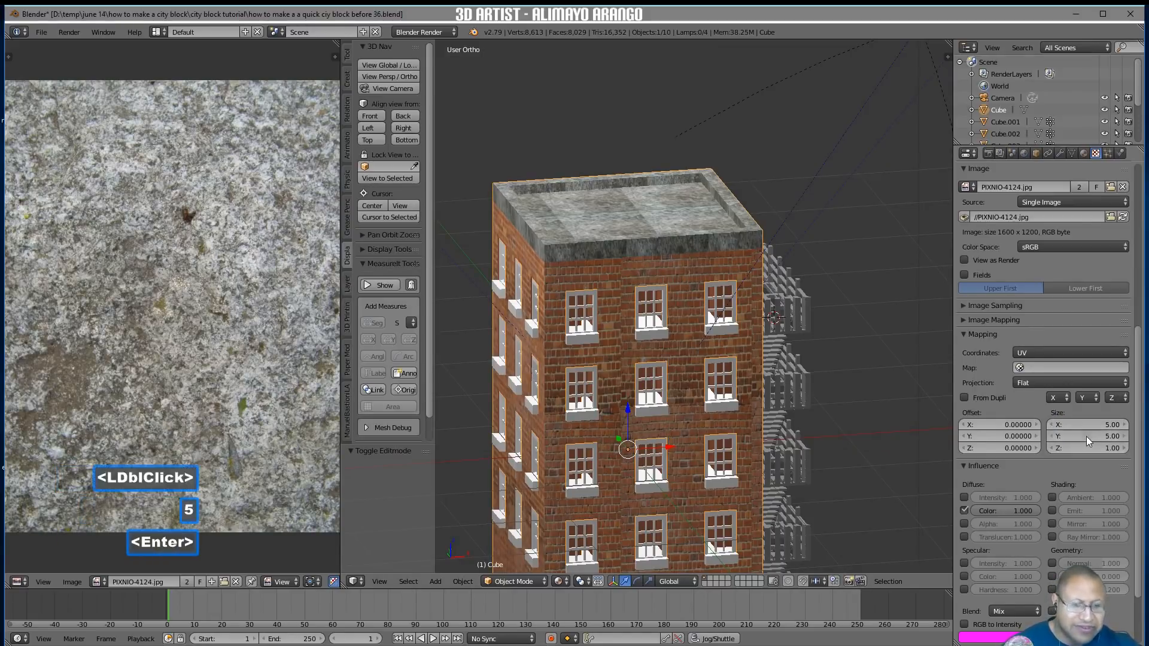
Snap the 3D cursor to the centre of the building's flat inner roof face and return to Object Mode
middle_drag(936, 415, 819, 363)
middle_drag(813, 358, 744, 353)
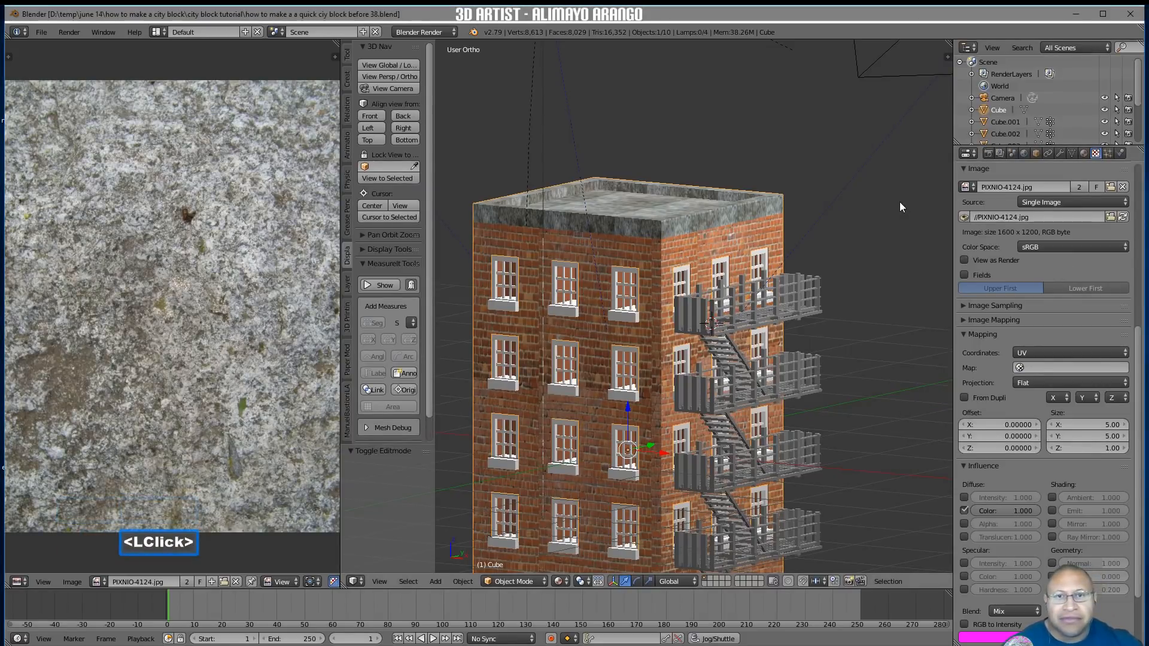
click(534, 580)
click(535, 558)
middle_drag(635, 227, 654, 250)
click(654, 250)
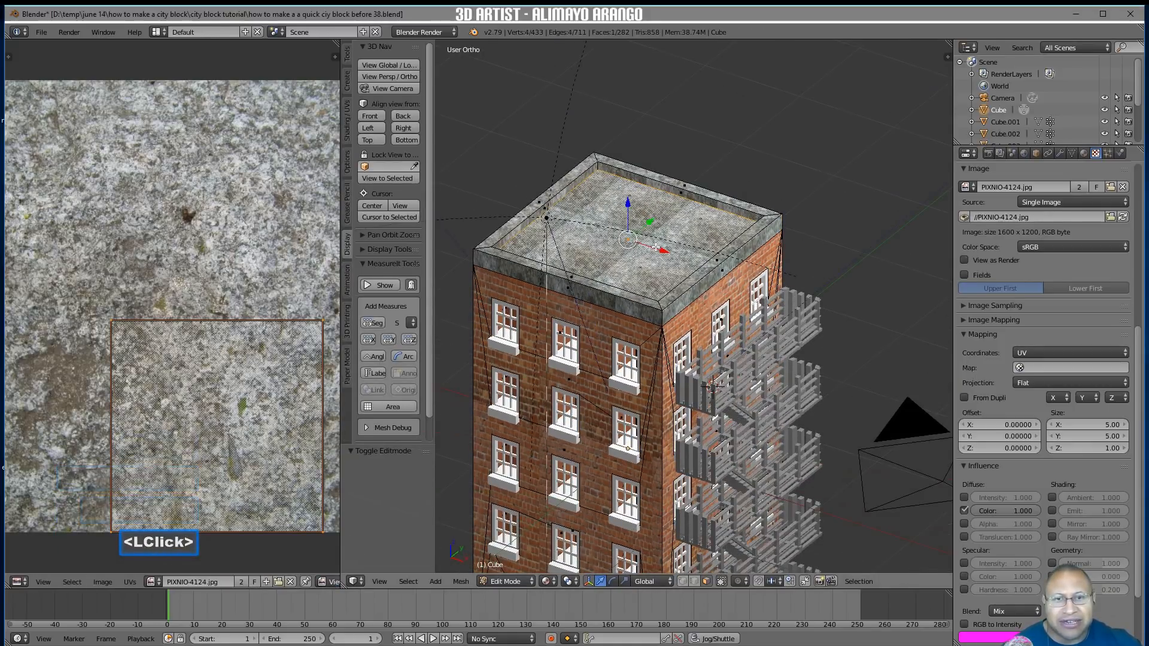
key(shift+s)
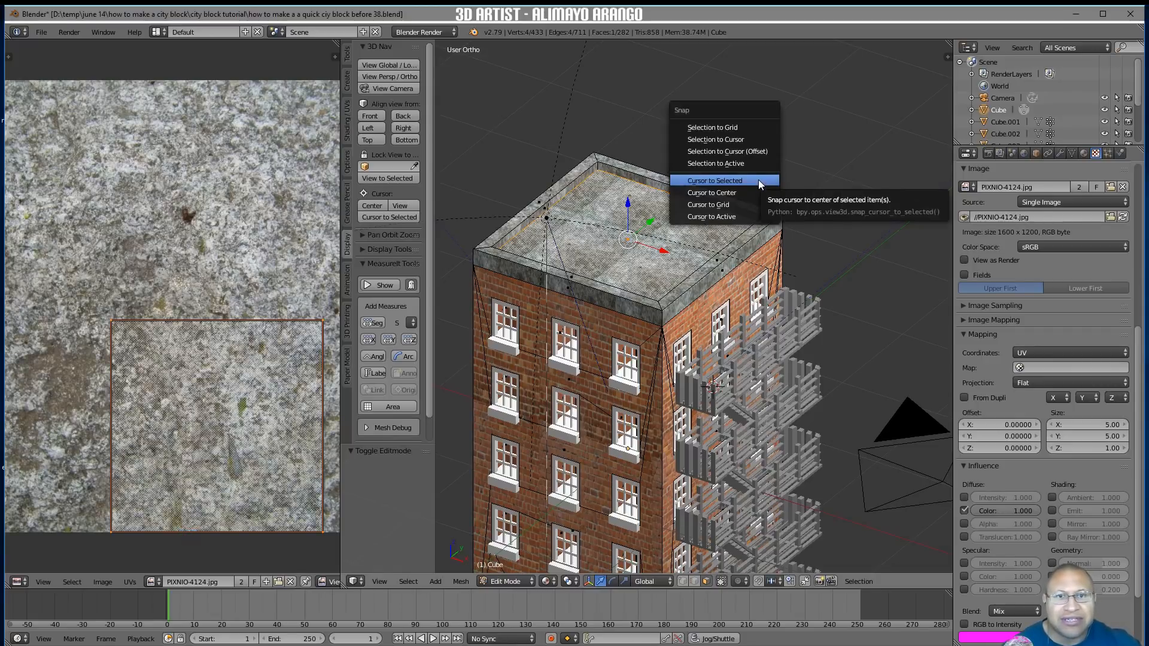
click(759, 180)
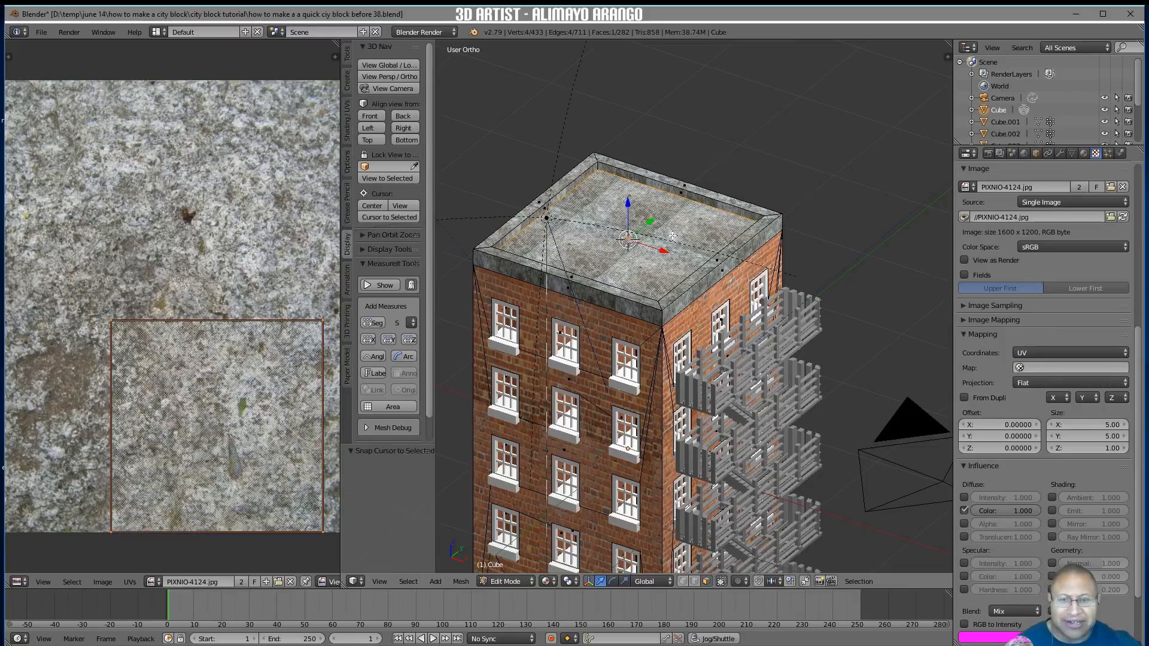
click(535, 582)
click(534, 572)
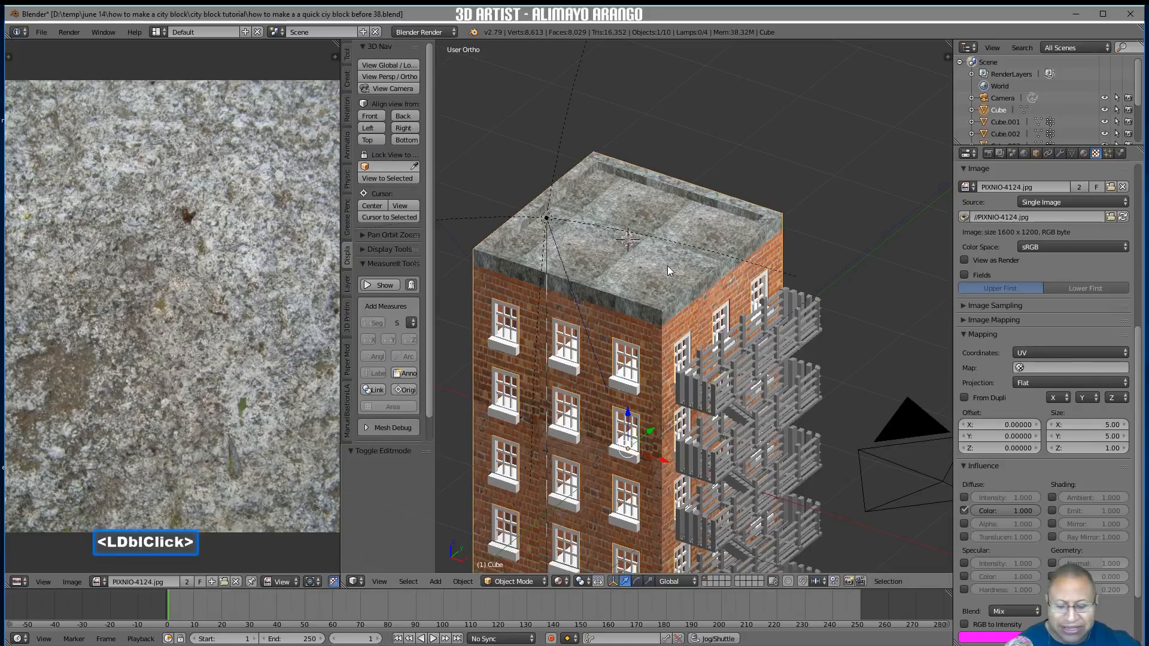
Add a cube mesh at the 3D cursor on the roof and scale it down to a small rooftop box
key(shift+a)
mouse_move(668, 270)
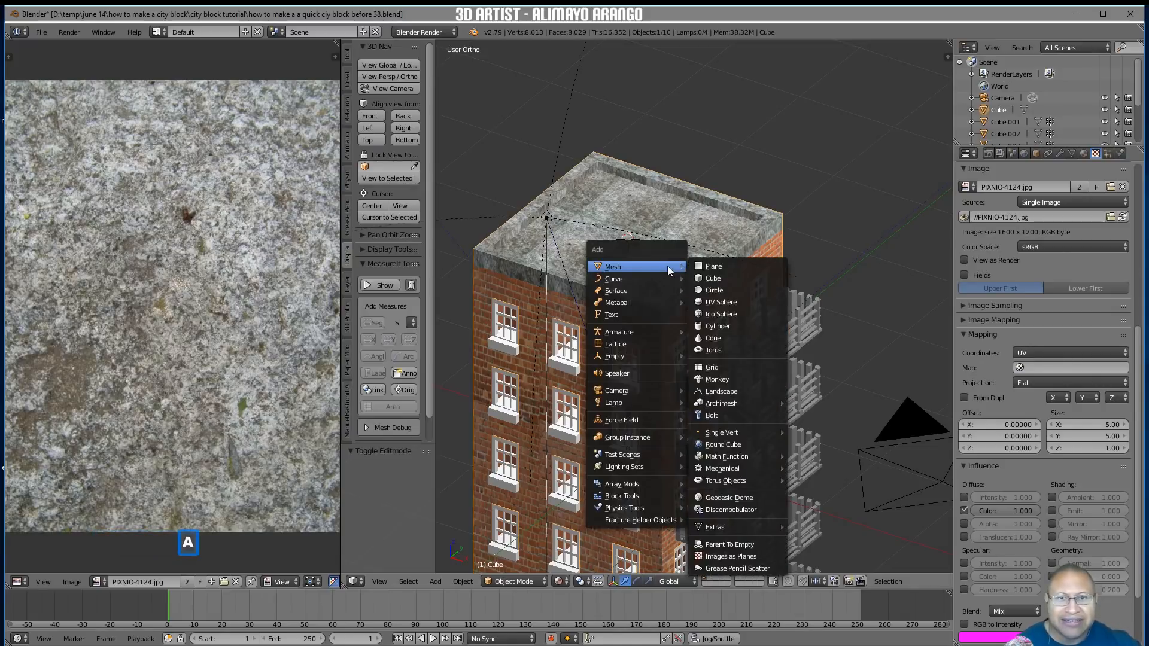
click(724, 279)
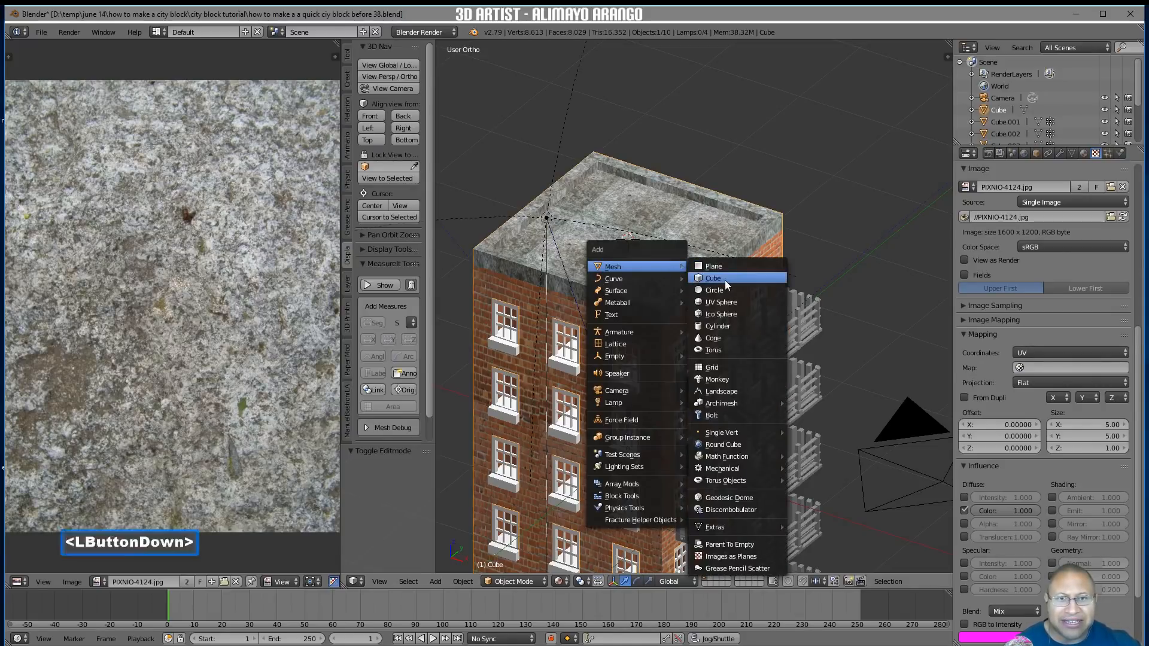
key(s)
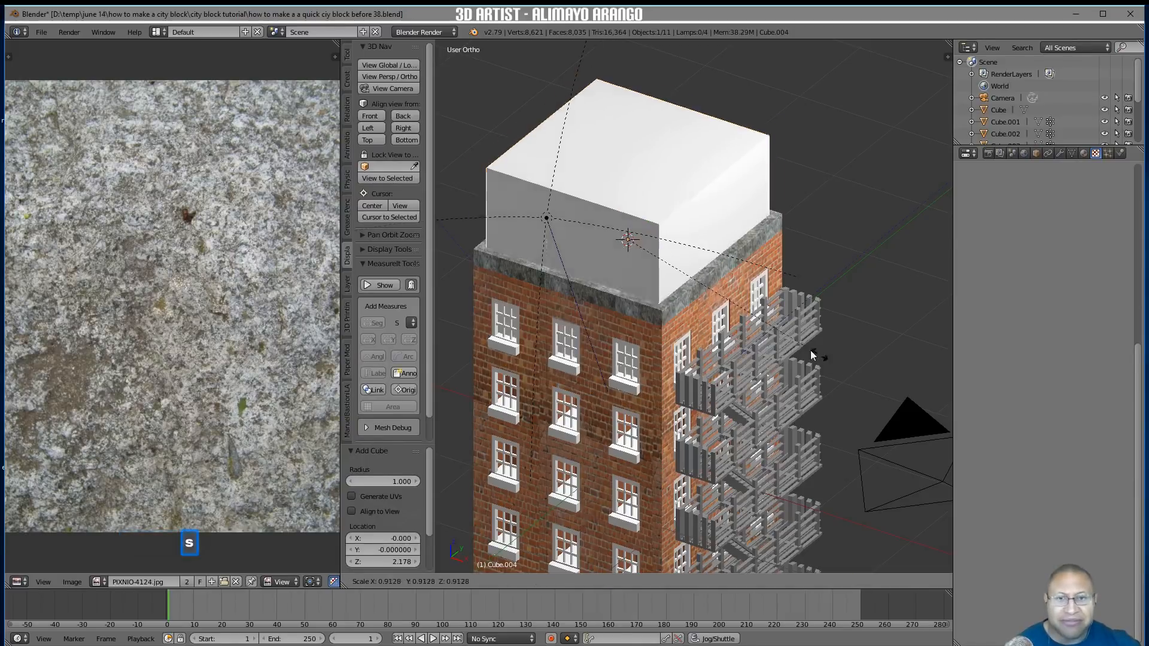
click(688, 286)
Raise the rooftop cube about 0.31 in Z, scale it down a little more and lower it about 0.12 onto the roof
drag(616, 207, 609, 176)
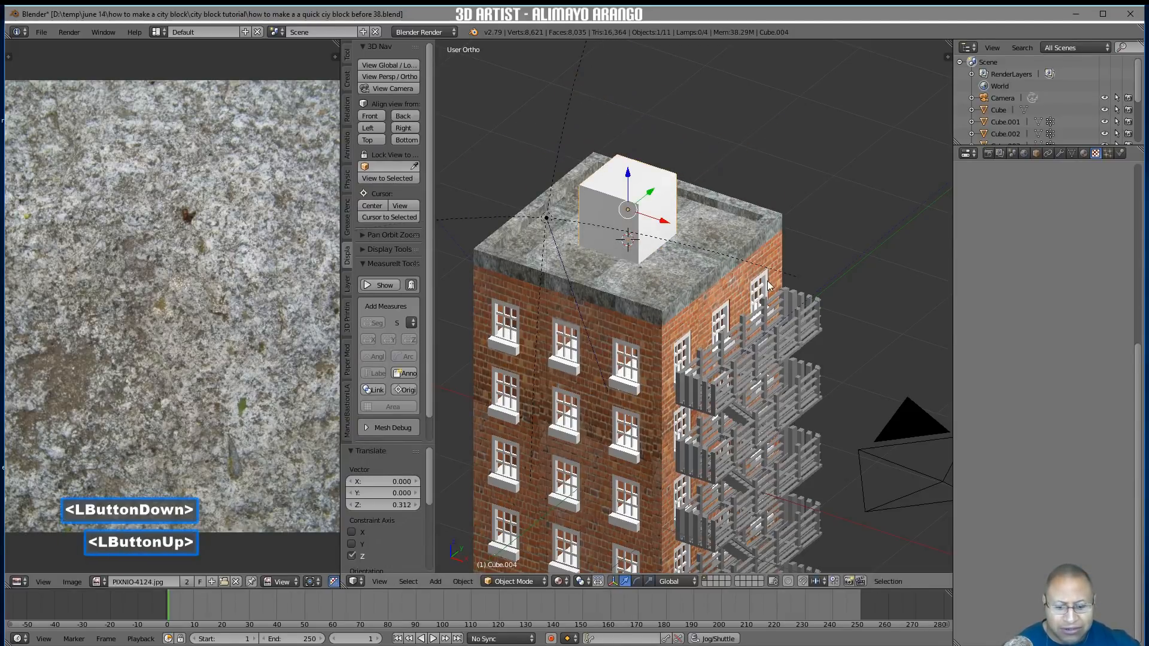
key(s)
click(709, 255)
drag(628, 176, 628, 181)
Extrude the rooftop cube's negative-X side face outward by about 0.21 along X
middle_drag(628, 181, 685, 223)
scroll(659, 225, up, 2)
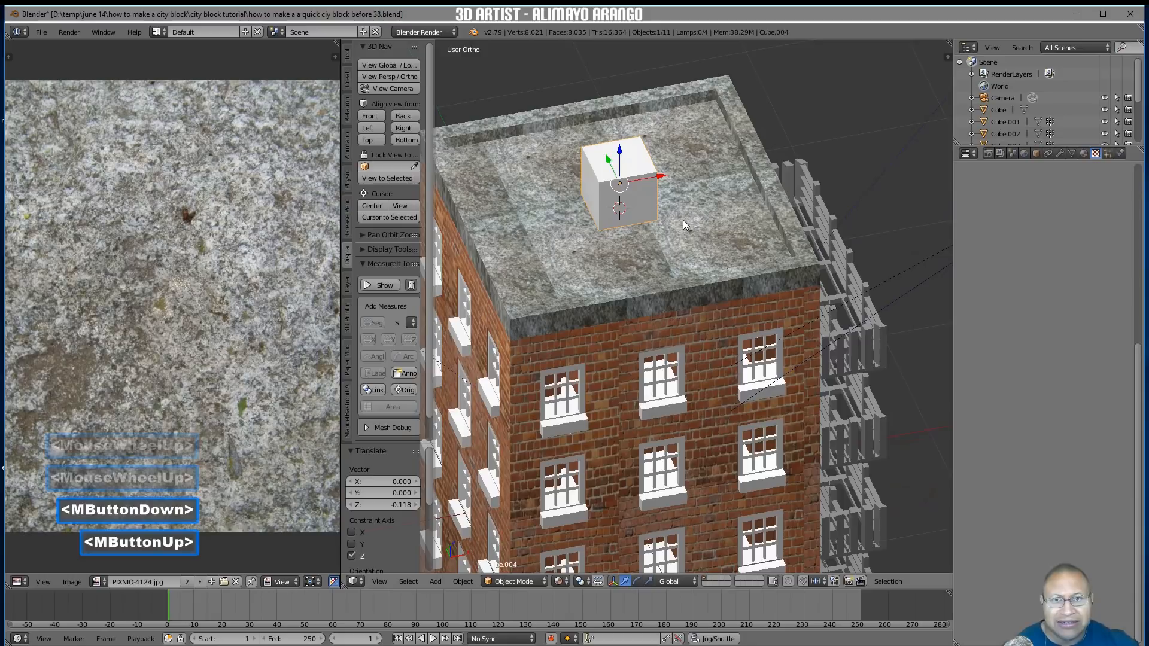
click(513, 581)
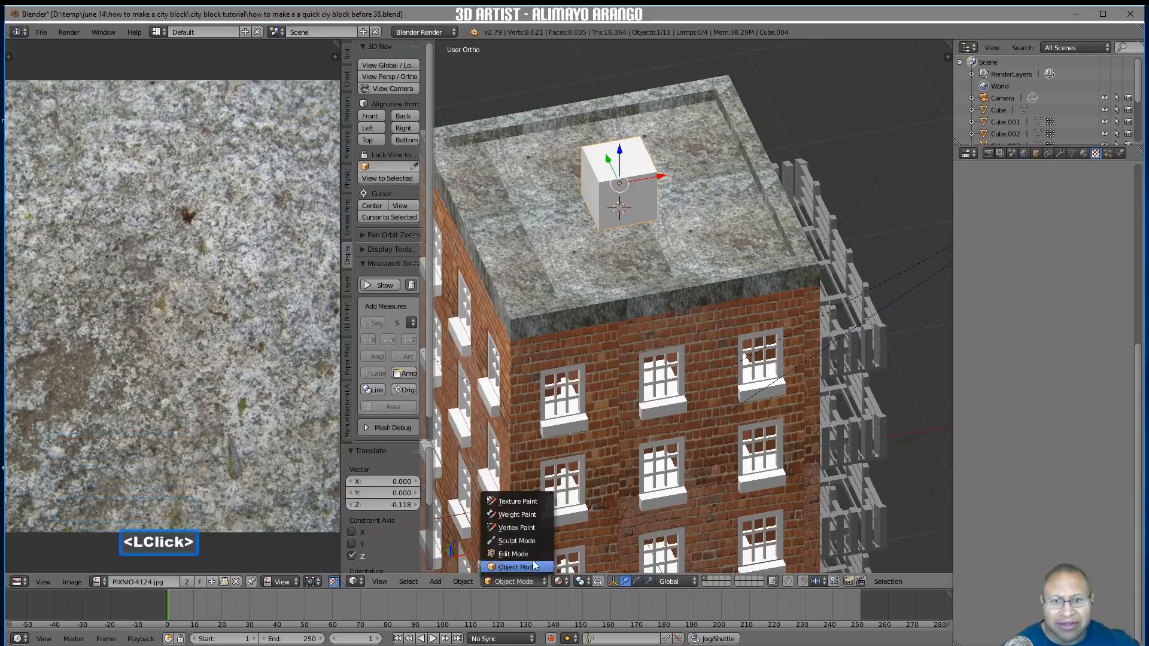
click(522, 560)
click(594, 191)
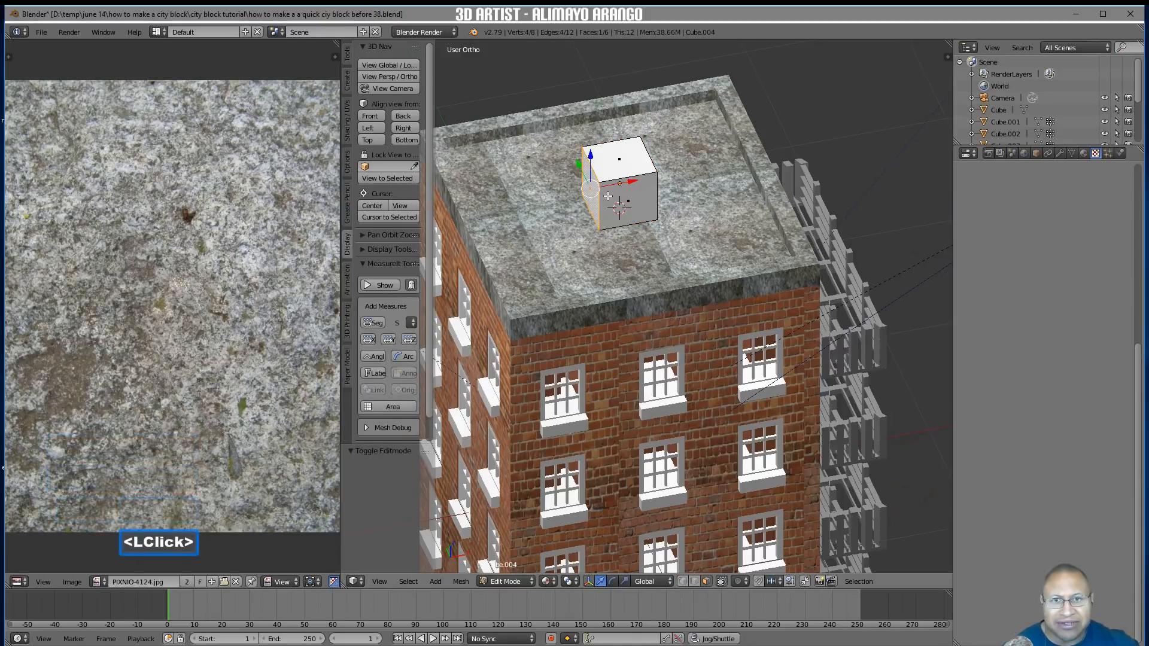
key(e)
right_click(645, 186)
drag(632, 184, 603, 193)
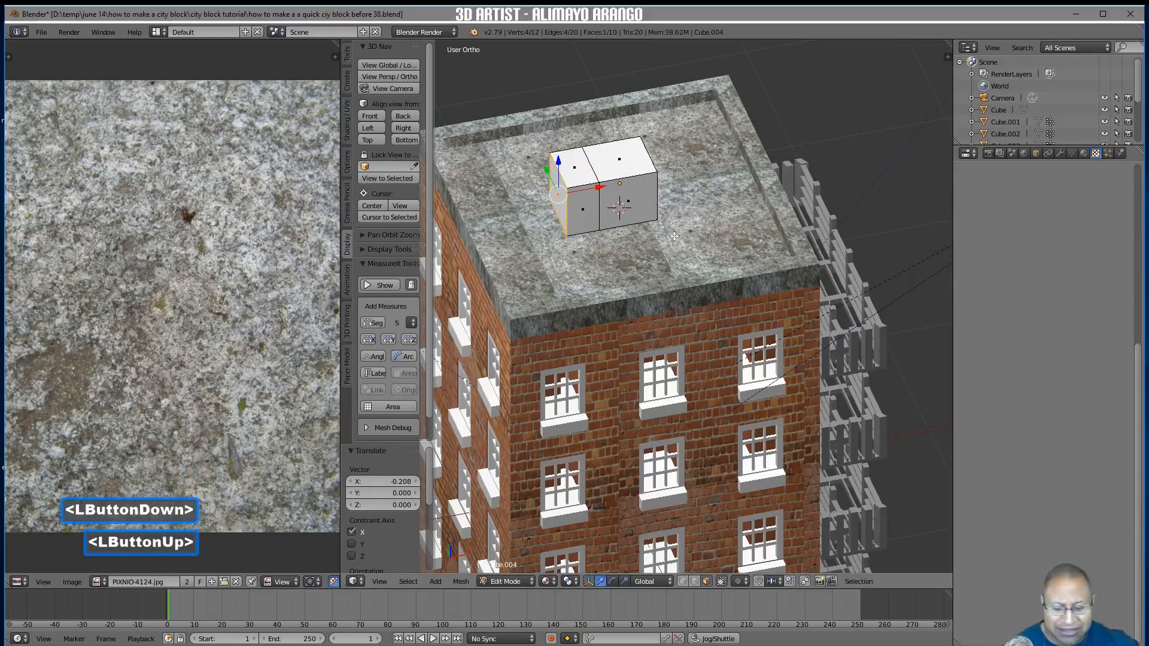
Scale the extruded end face to about 0.59 and lower it about 0.09 in Z to taper that end
key(s)
click(624, 226)
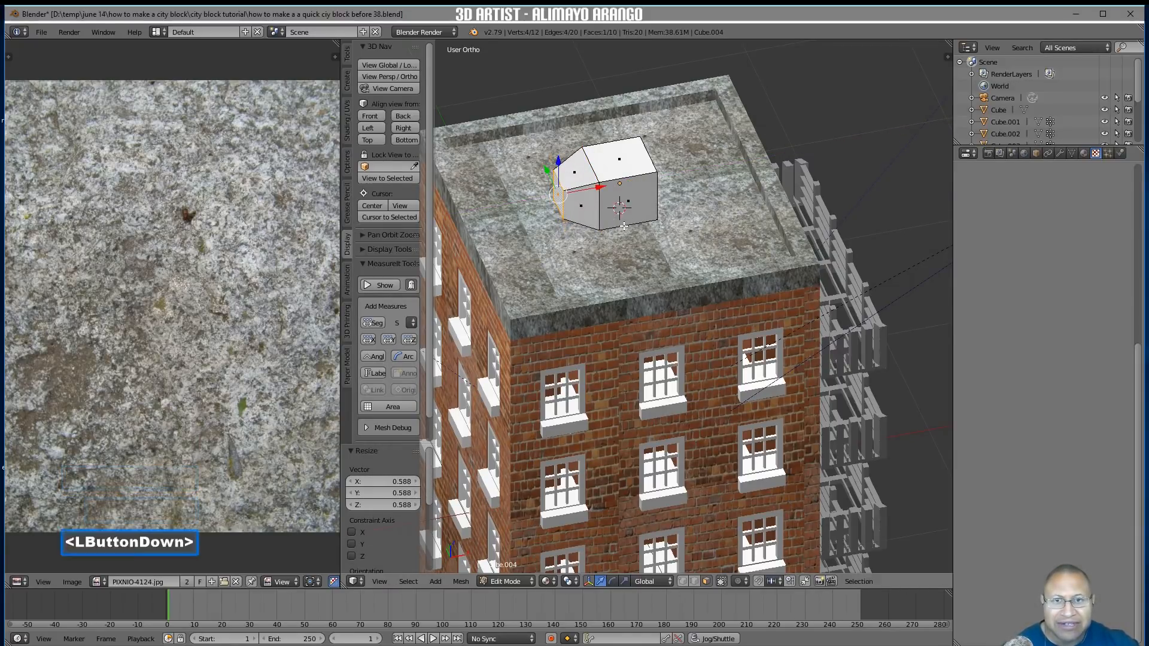
drag(563, 167, 561, 173)
middle_drag(560, 172, 592, 179)
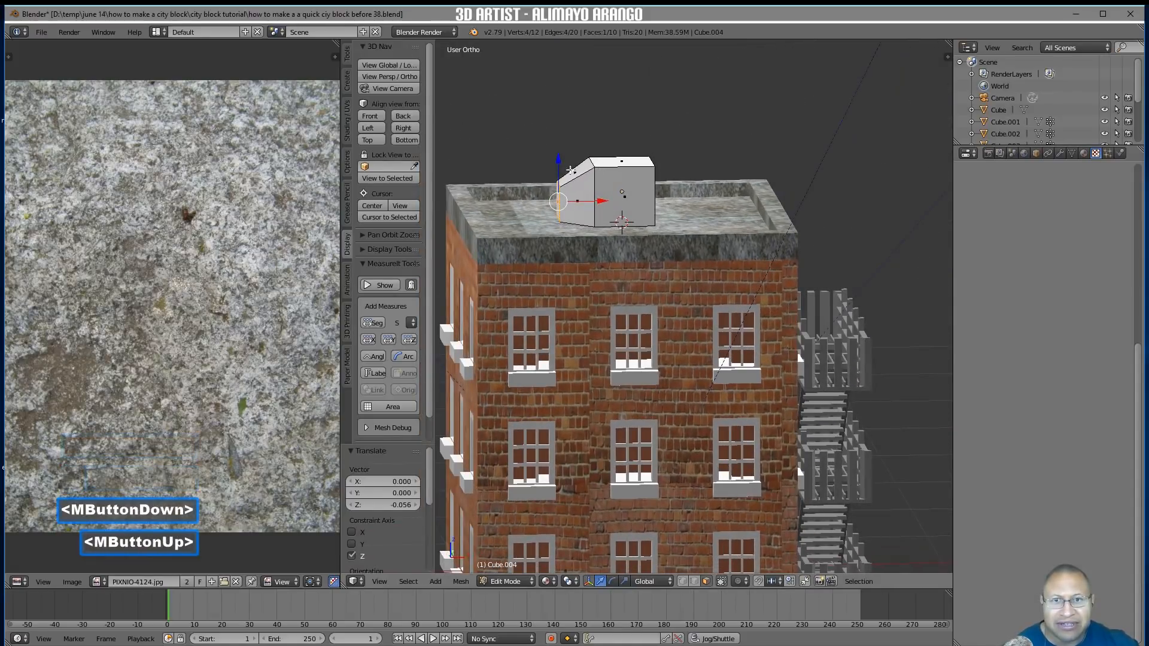
drag(559, 165, 559, 169)
Inset the cube's opposite side face, facing the fire escape, with a thickness of about 0.15
middle_drag(560, 169, 621, 231)
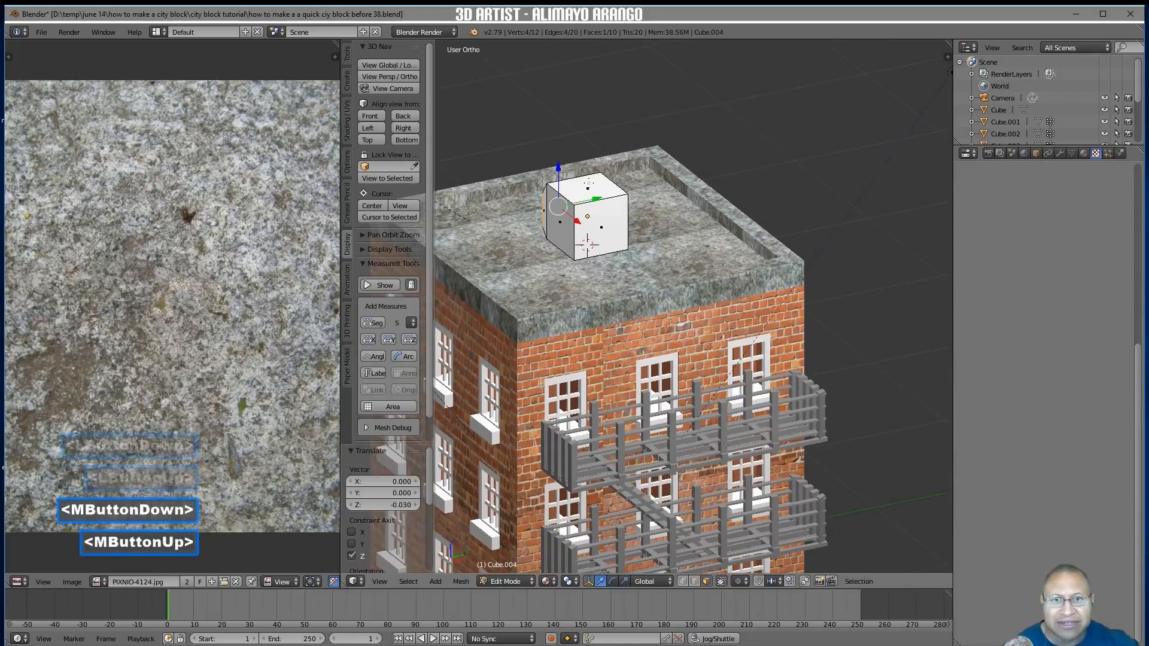
scroll(621, 231, up, 2)
click(590, 200)
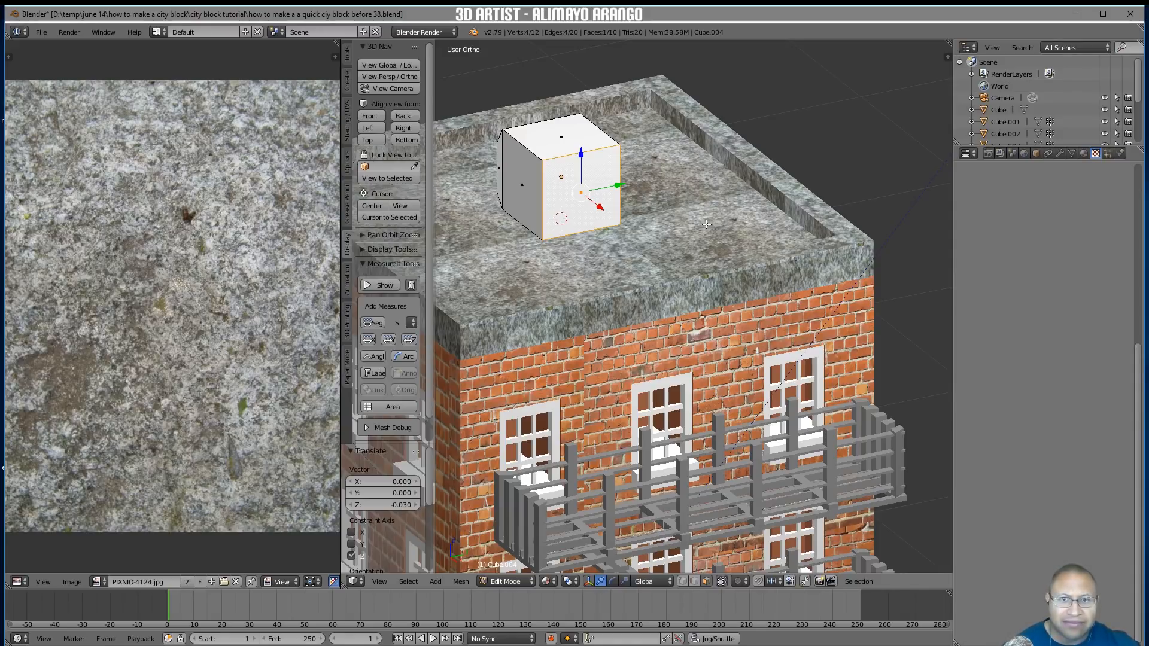
key(i)
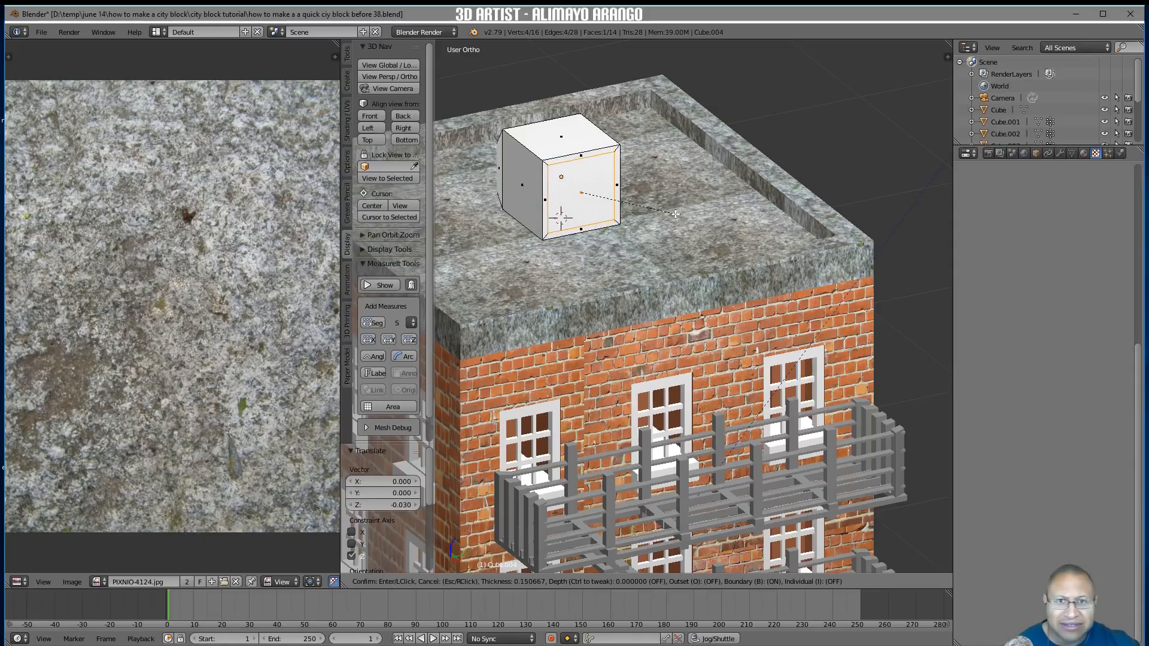
click(675, 214)
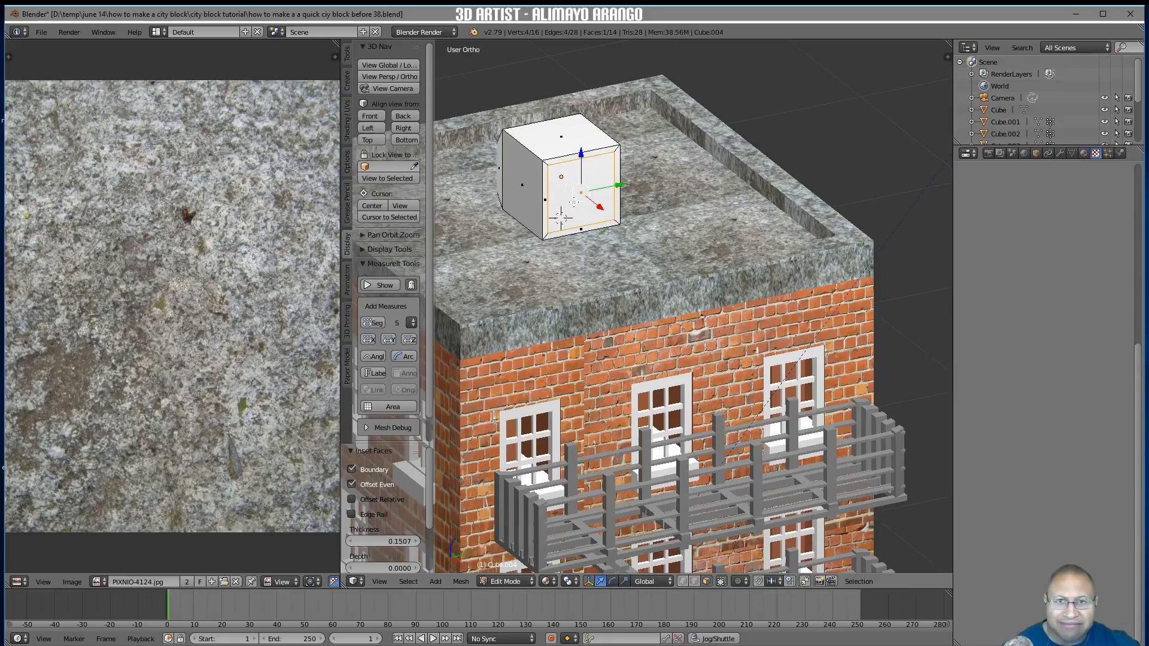
Split the inset face from the rooftop cube and move it outward about 0.08 along X
scroll(574, 202, up, 5)
shift+middle_drag(500, 154, 688, 326)
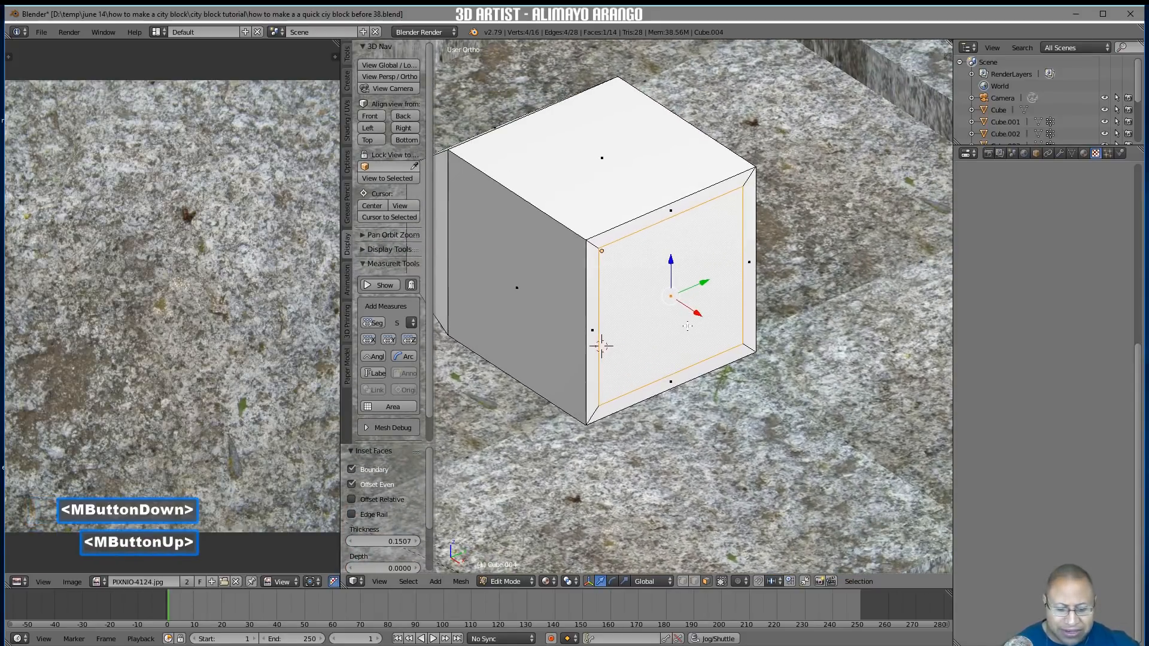
key(y)
right_click(688, 326)
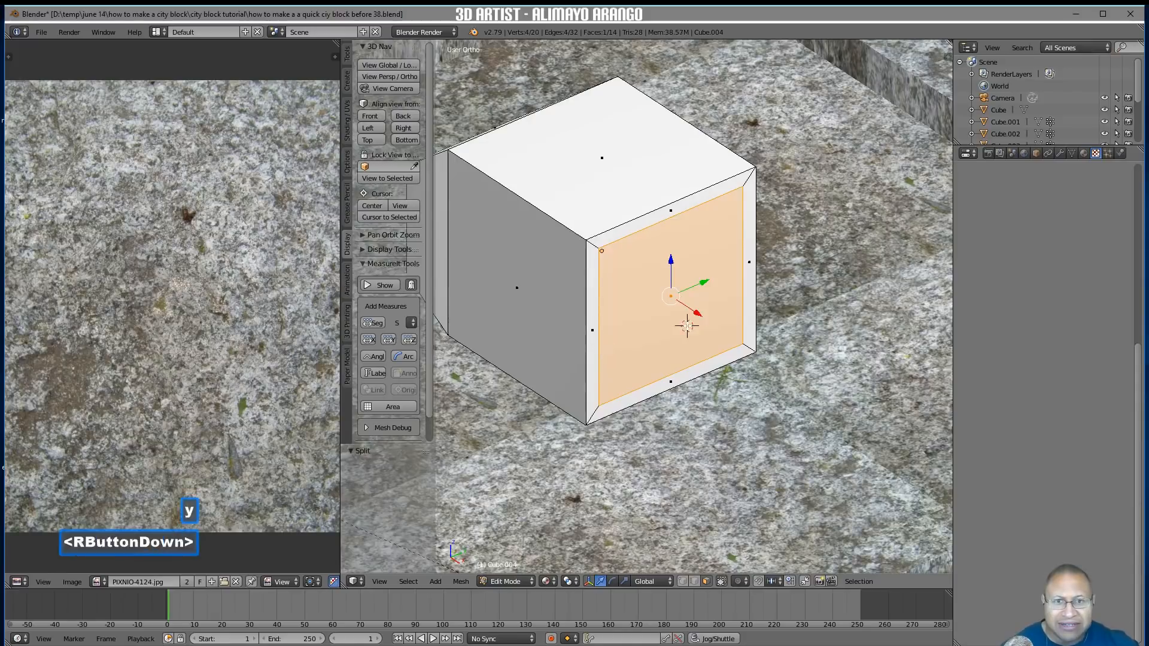
drag(696, 312, 716, 324)
Cut two vertical edge loops into the detached panel and scale them together to about 0.13 along Y
key(ctrl+r)
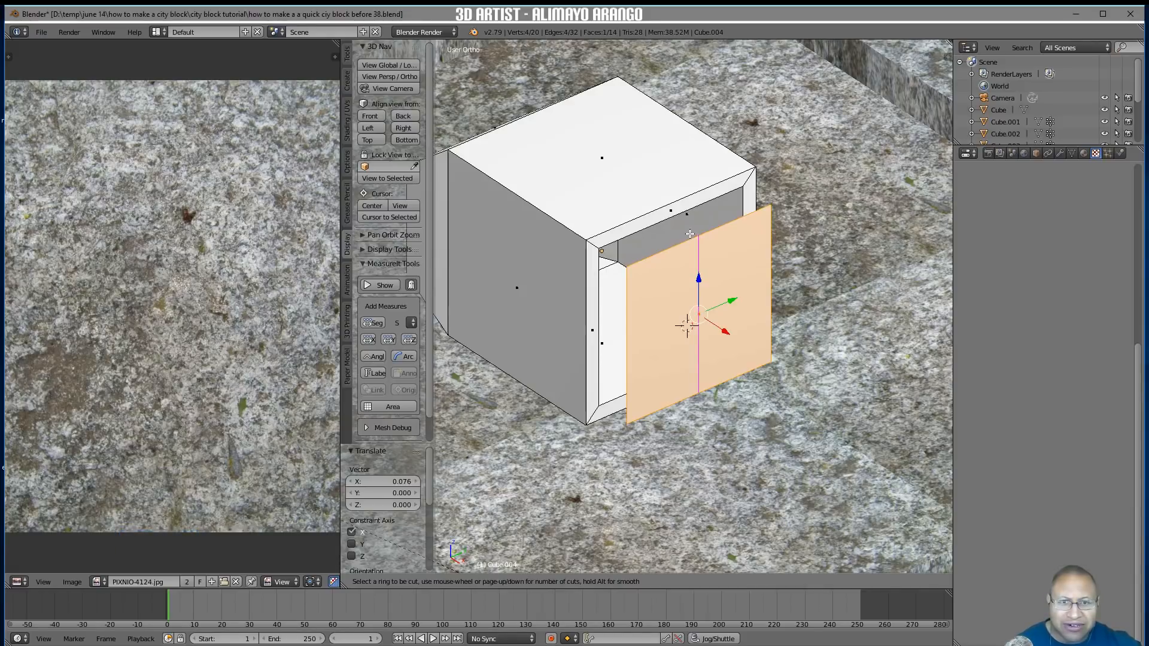
scroll(690, 234, up, 1)
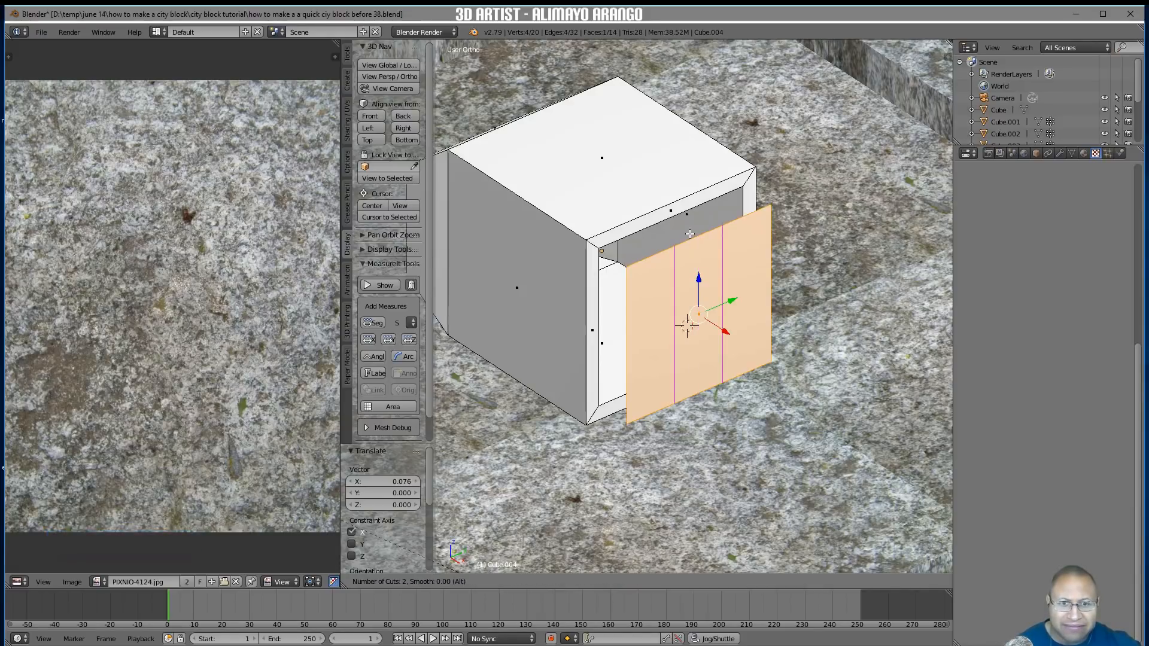
click(689, 234)
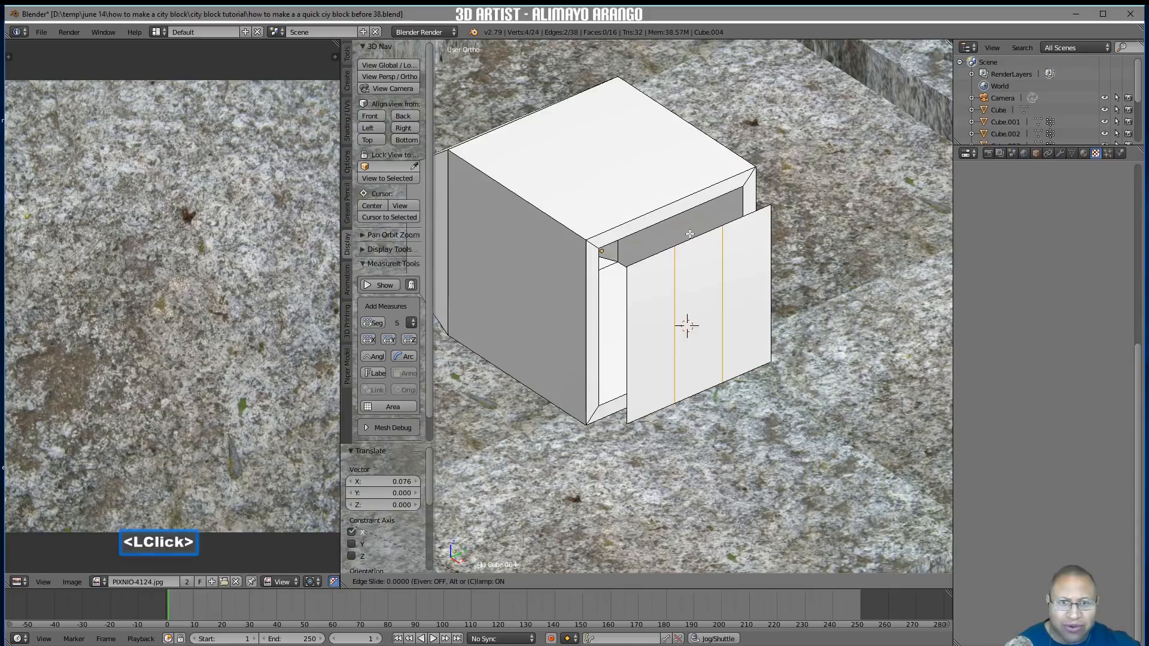
key(s)
key(x)
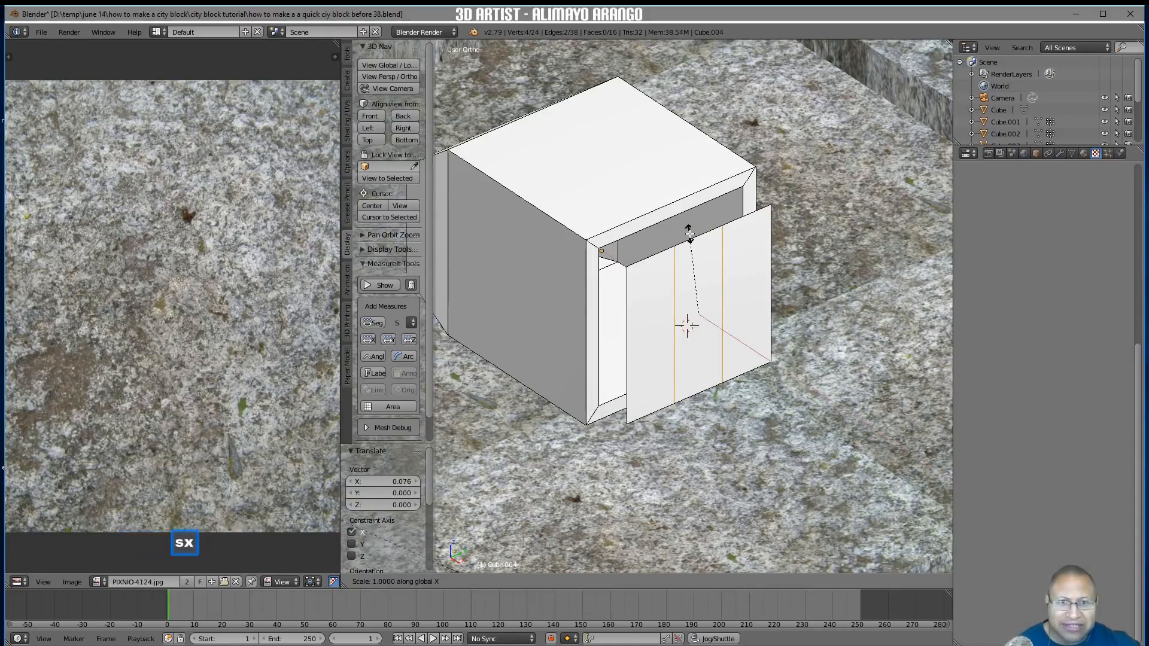
key(y)
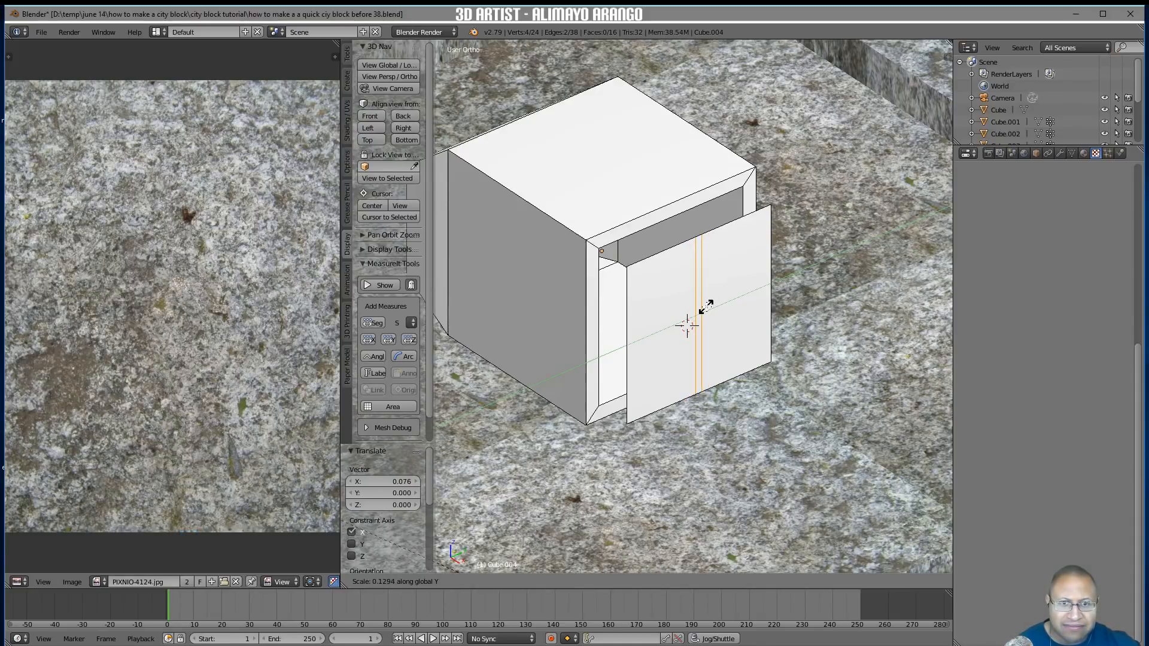
click(705, 310)
middle_drag(705, 317, 758, 327)
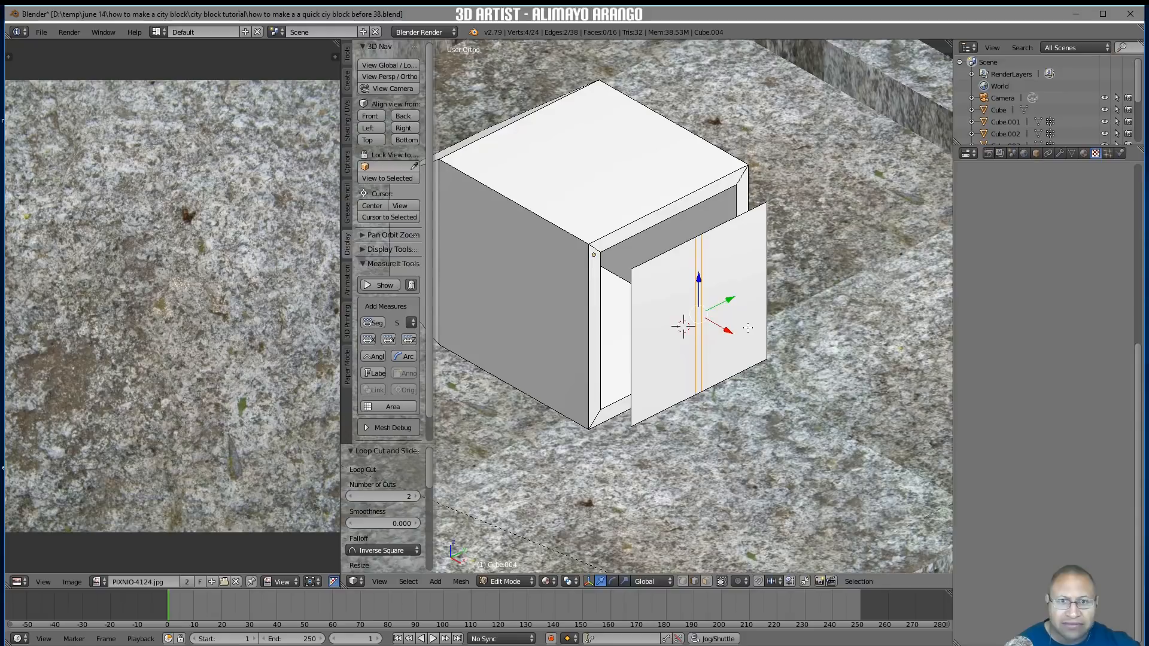
Select the whole detached panel and push it back about 0.09 along negative X into the cube's opening
key(a)
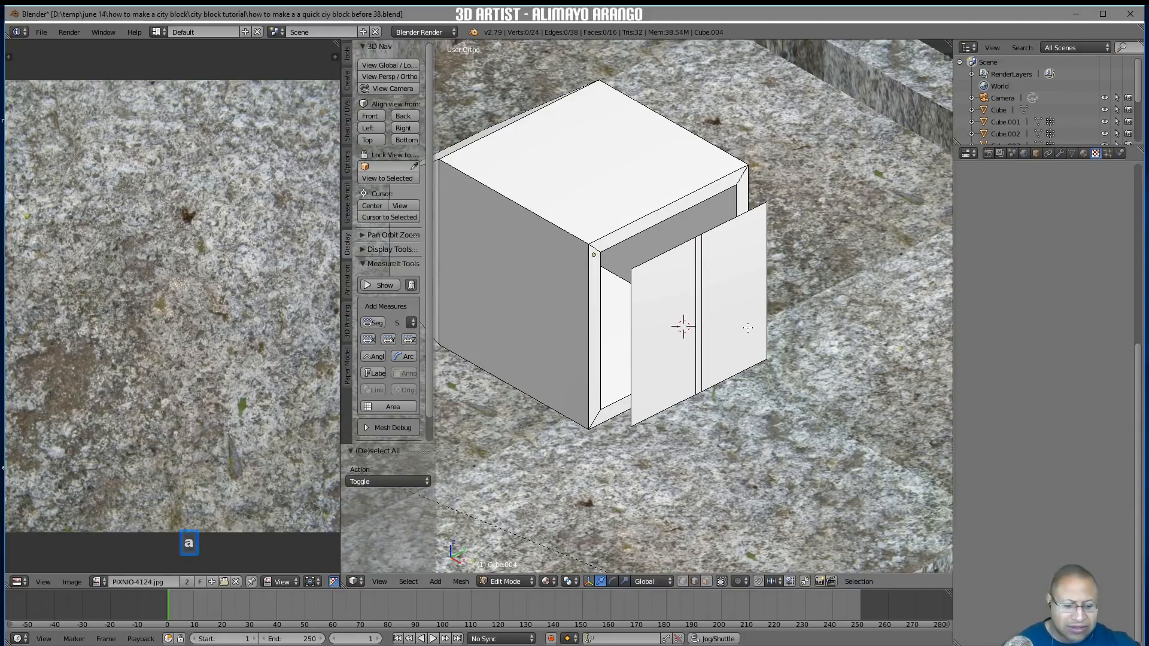
key(l)
drag(728, 330, 691, 304)
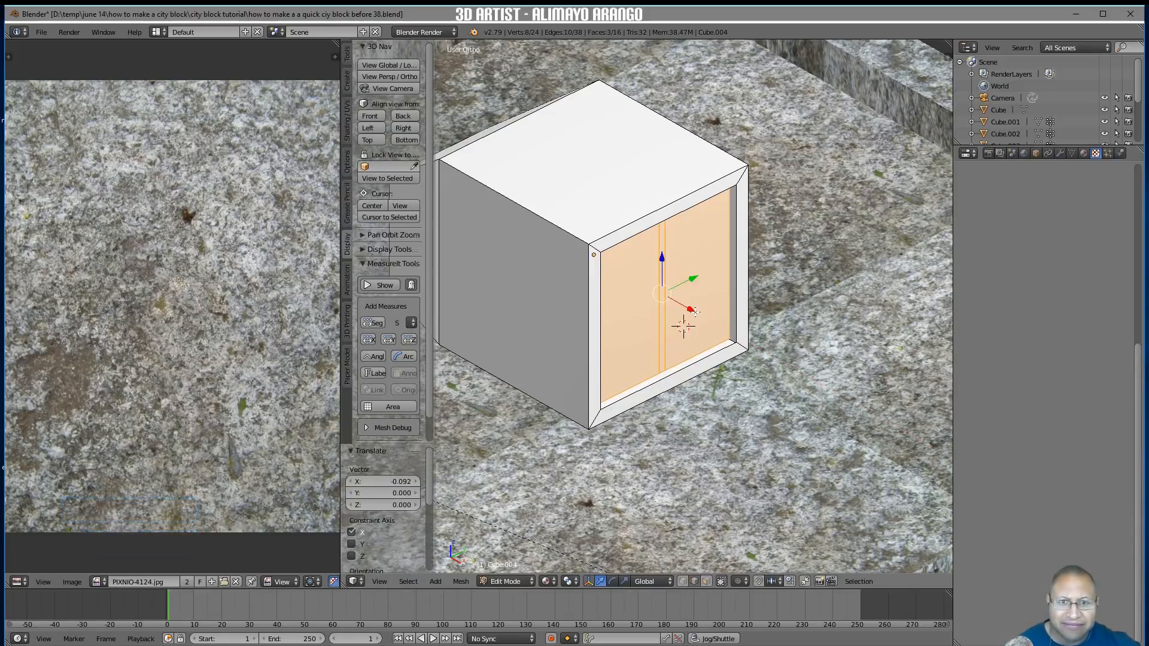
Extrude the two door faces on either side of the narrow centre strip outward by about 0.01 along X
click(626, 311)
click(706, 581)
click(637, 376)
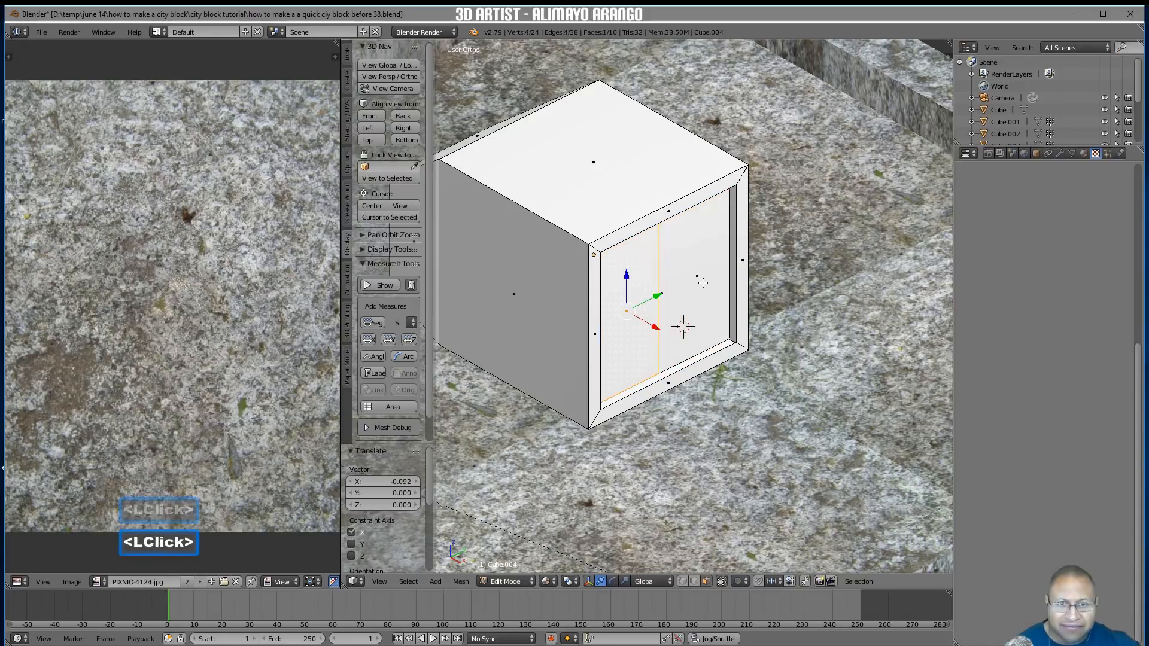
shift+click(703, 283)
middle_drag(729, 318, 716, 335)
shift+click(724, 317)
click(637, 353)
shift+click(727, 304)
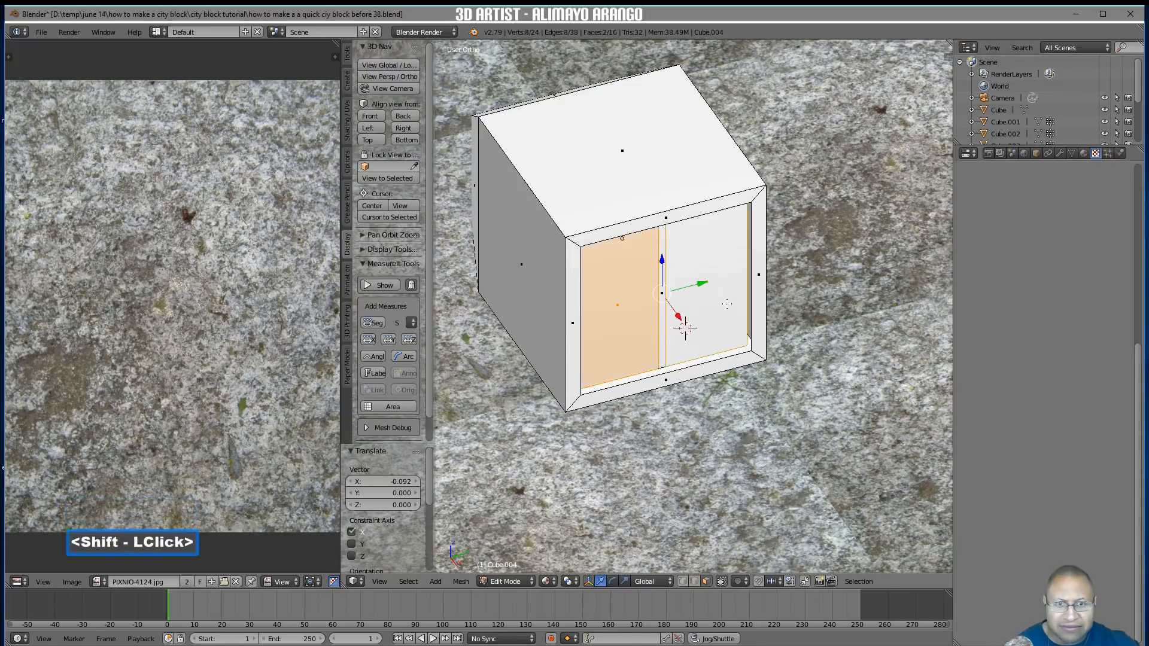
middle_drag(715, 314, 694, 352)
click(704, 257)
shift+click(635, 330)
key(e)
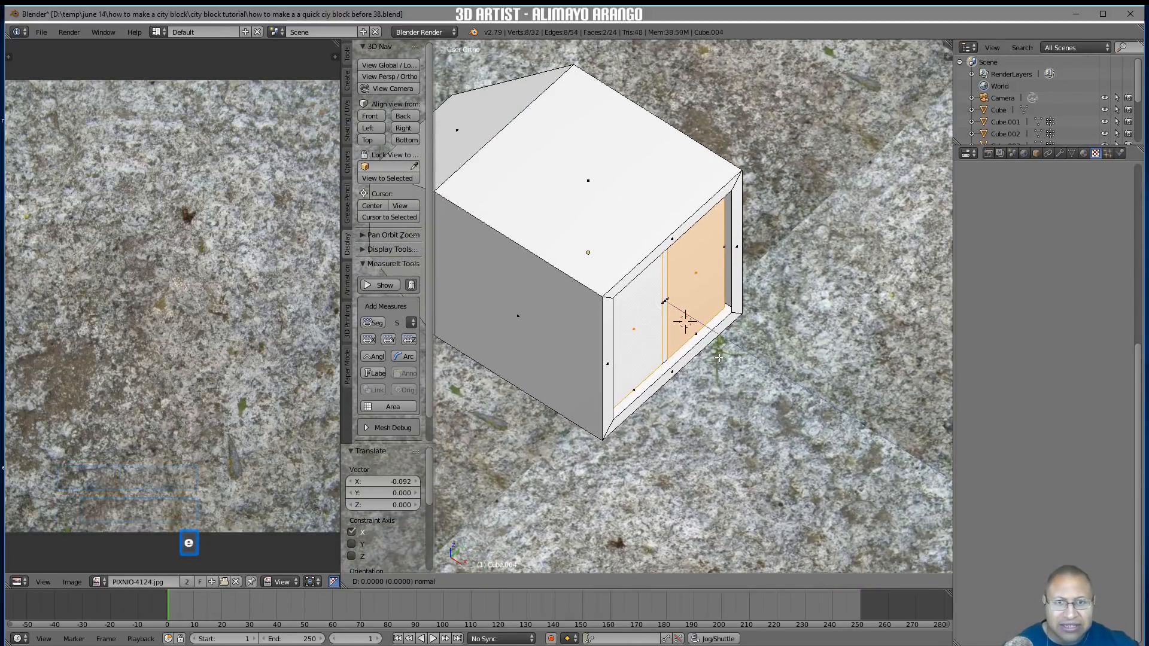
right_click(719, 357)
drag(698, 322, 703, 324)
middle_drag(700, 323, 741, 308)
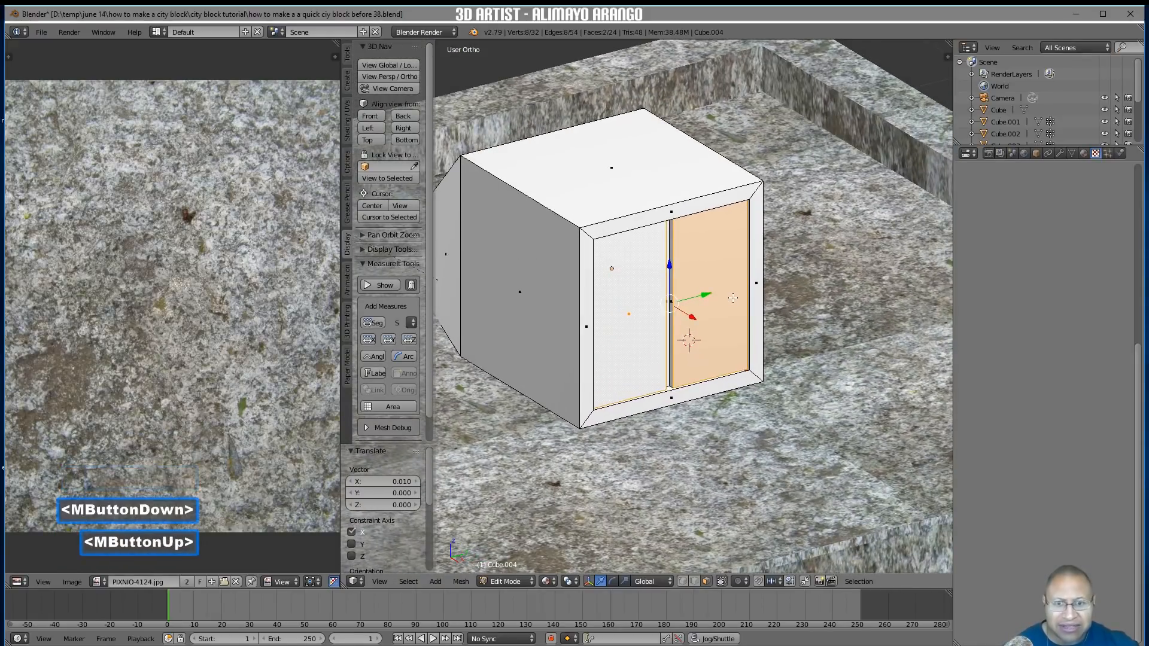
key(a)
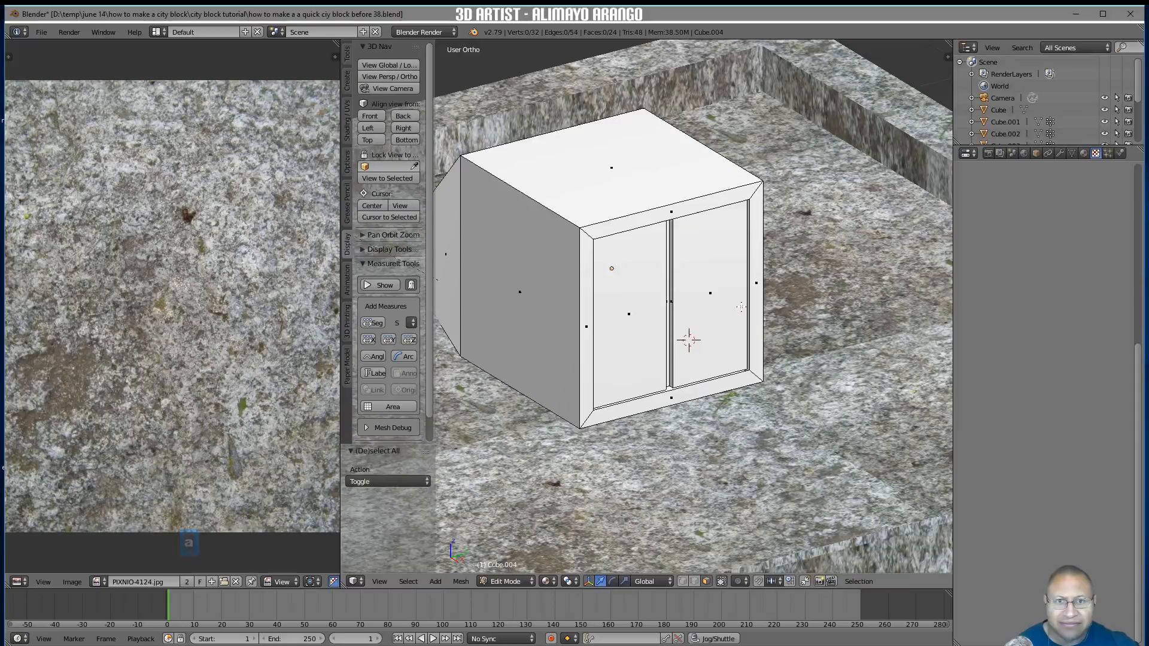
Scale the entire rooftop unit up uniformly to about 1.2
scroll(740, 307, down, 4)
middle_drag(708, 326, 702, 352)
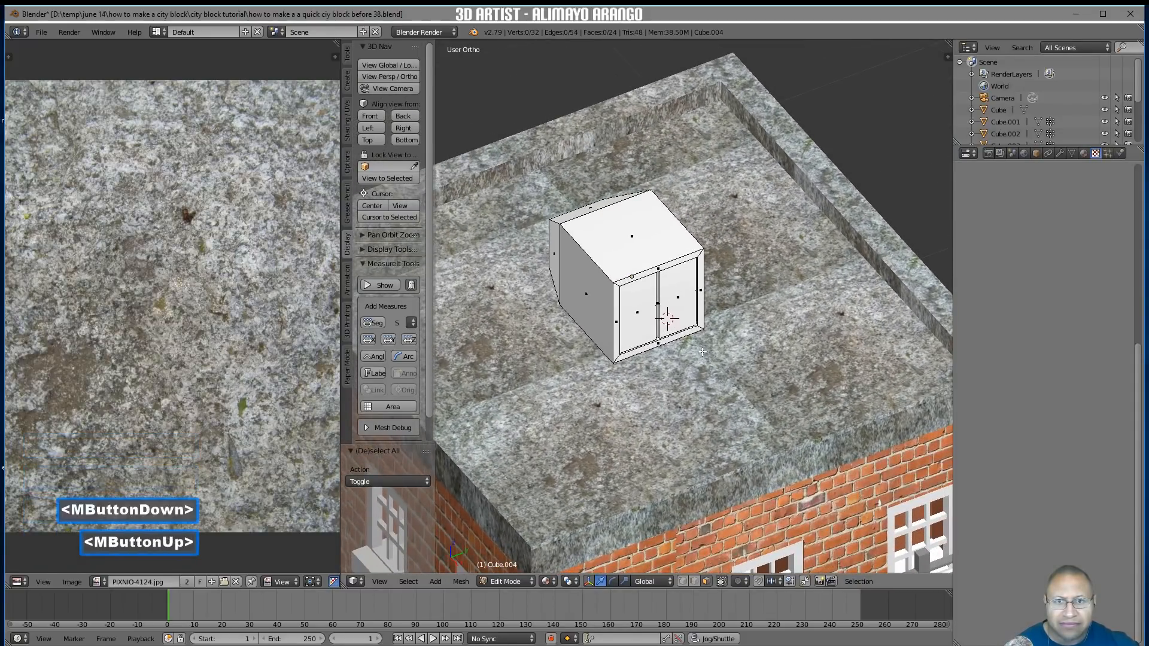
middle_drag(610, 322, 643, 282)
scroll(641, 284, down, 2)
scroll(641, 284, down, 2)
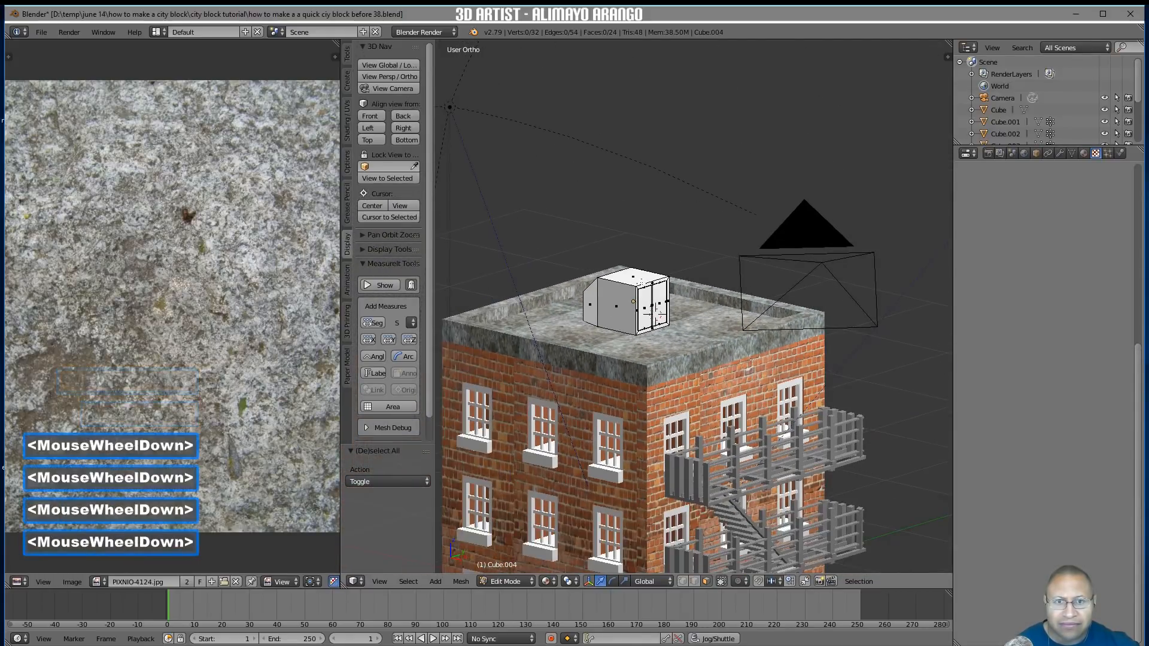
scroll(641, 283, up, 2)
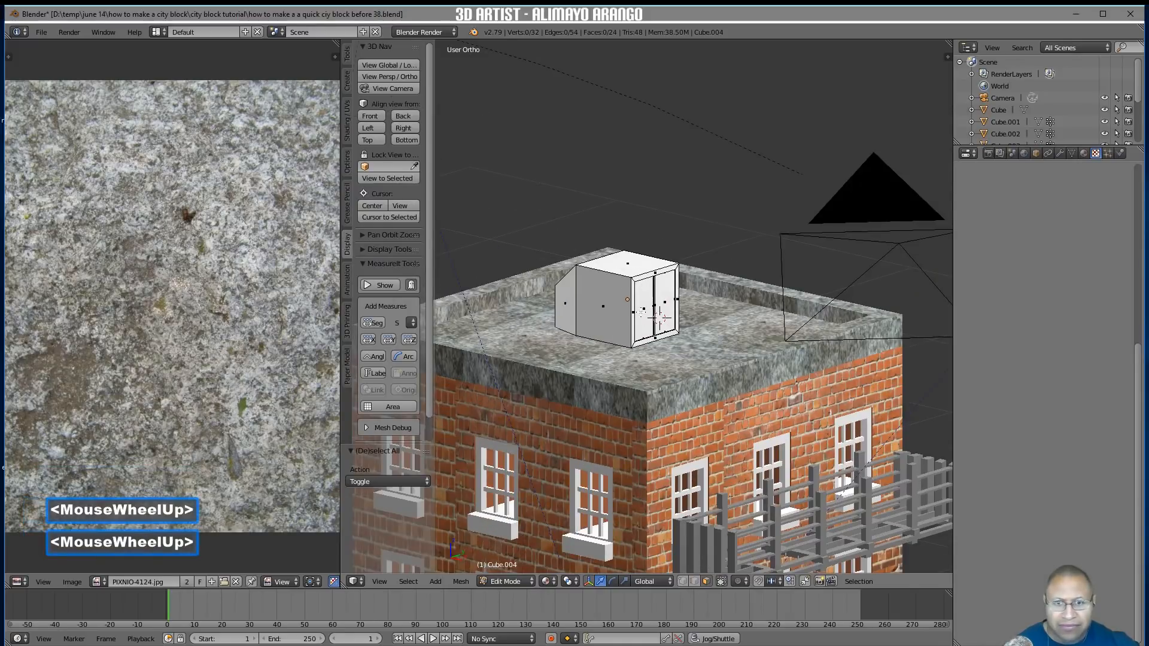
key(a)
key(s)
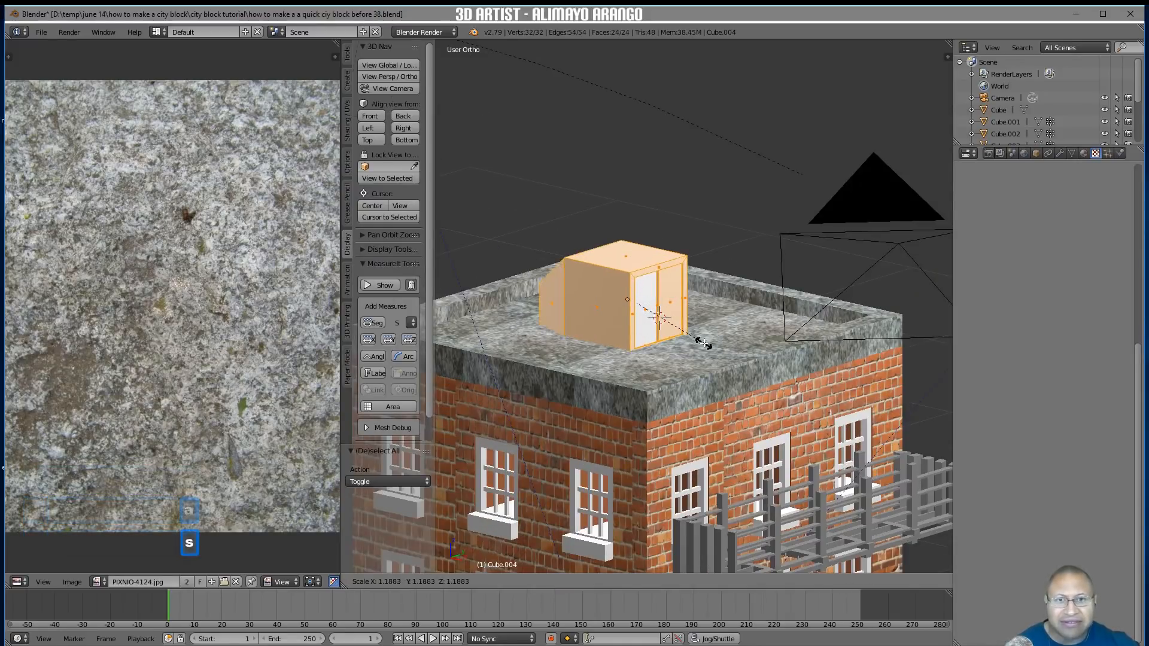
click(707, 342)
Raise the rooftop unit about 0.03 in Z and shift it about 0.06 along negative X
drag(638, 266, 638, 264)
scroll(708, 295, down, 2)
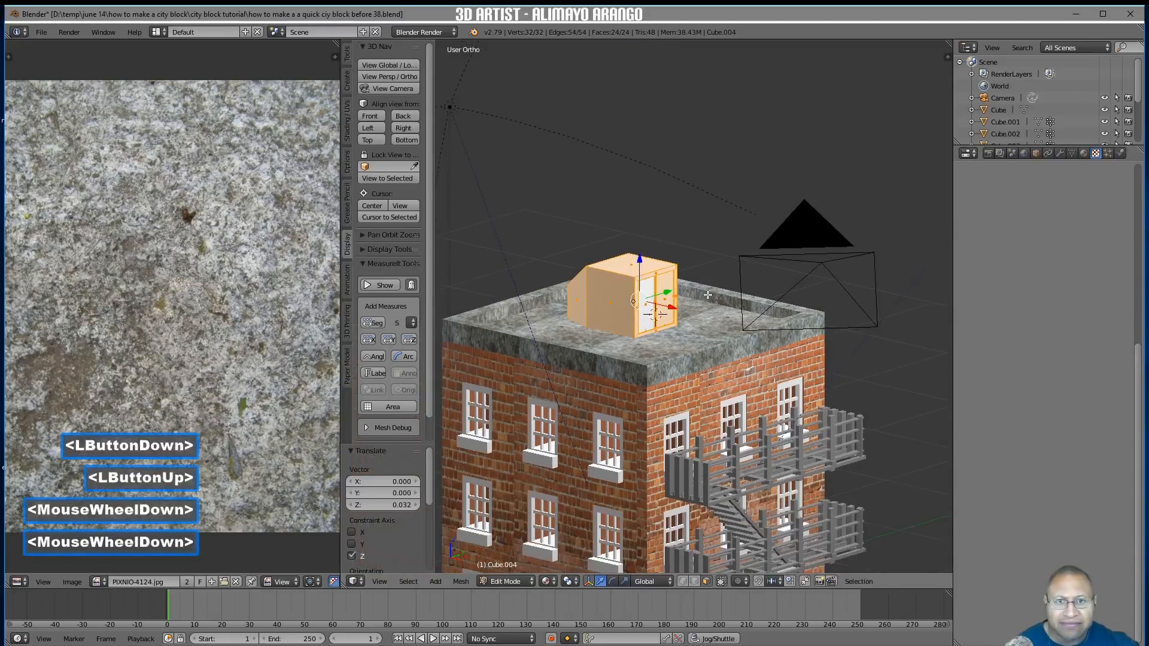
drag(671, 307, 664, 306)
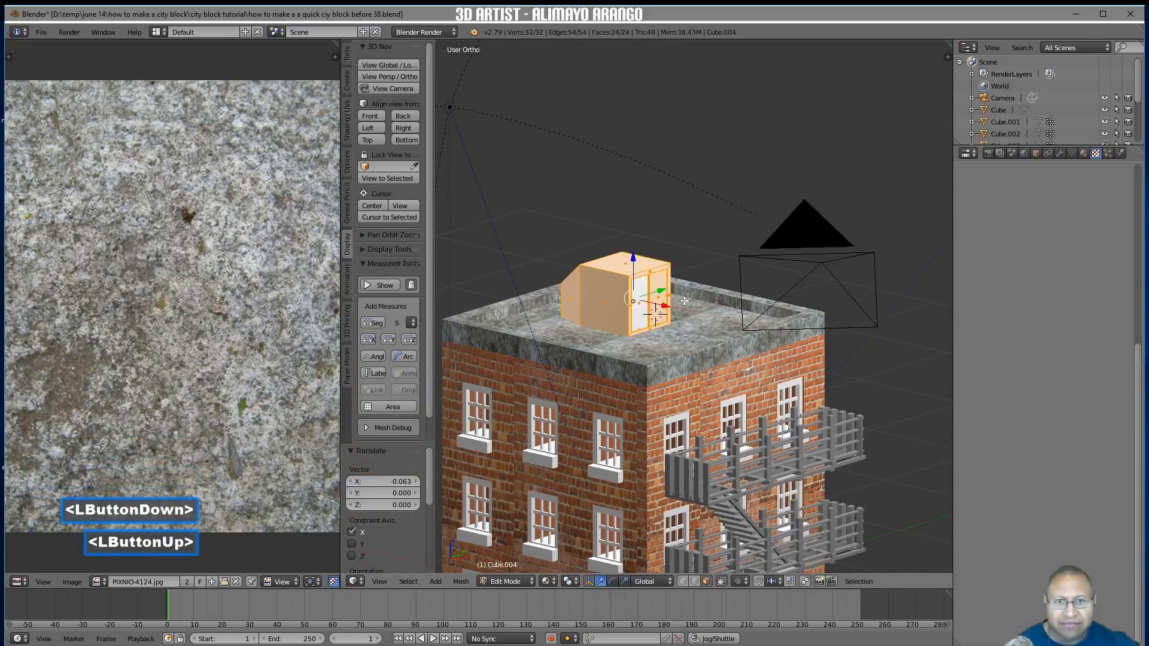
key(a)
Duplicate the rooftop unit's large negative-Y side face, move the copy away from the unit and extrude it into a separate box
scroll(688, 302, down, 4)
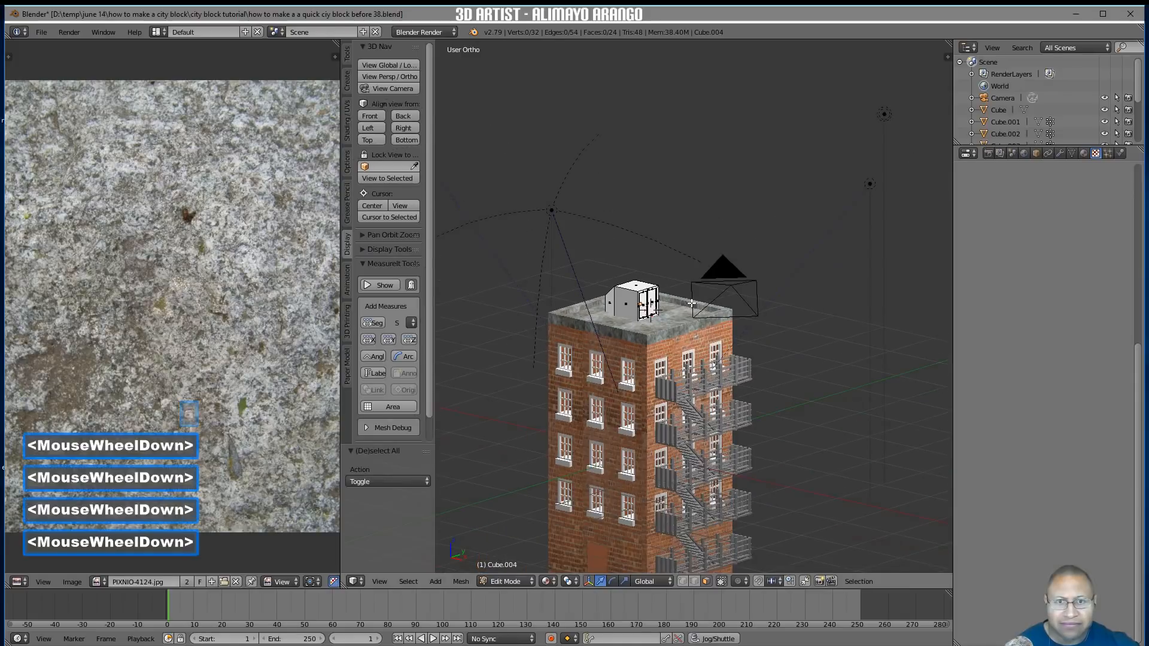
scroll(692, 304, up, 6)
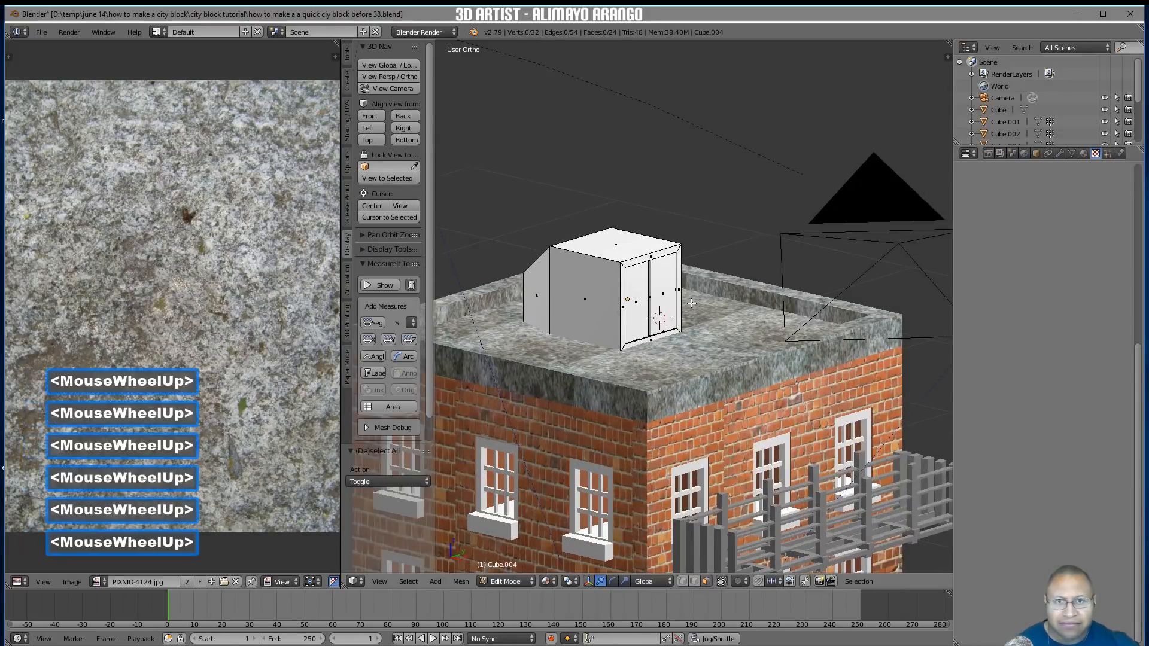
click(602, 306)
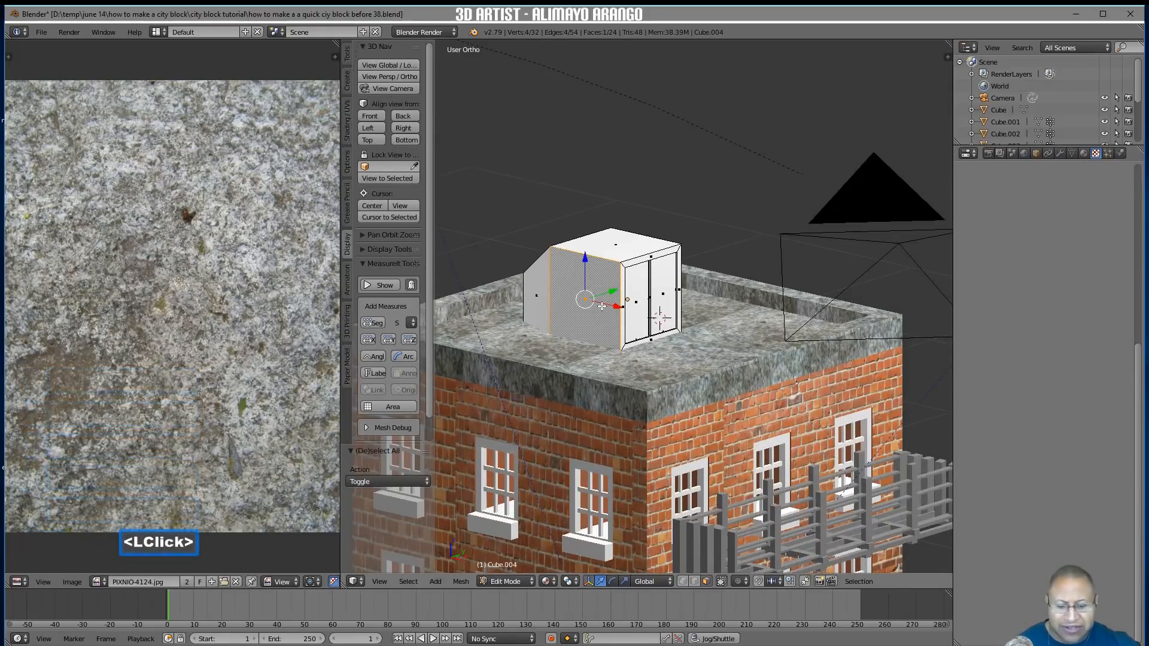
key(shift+d)
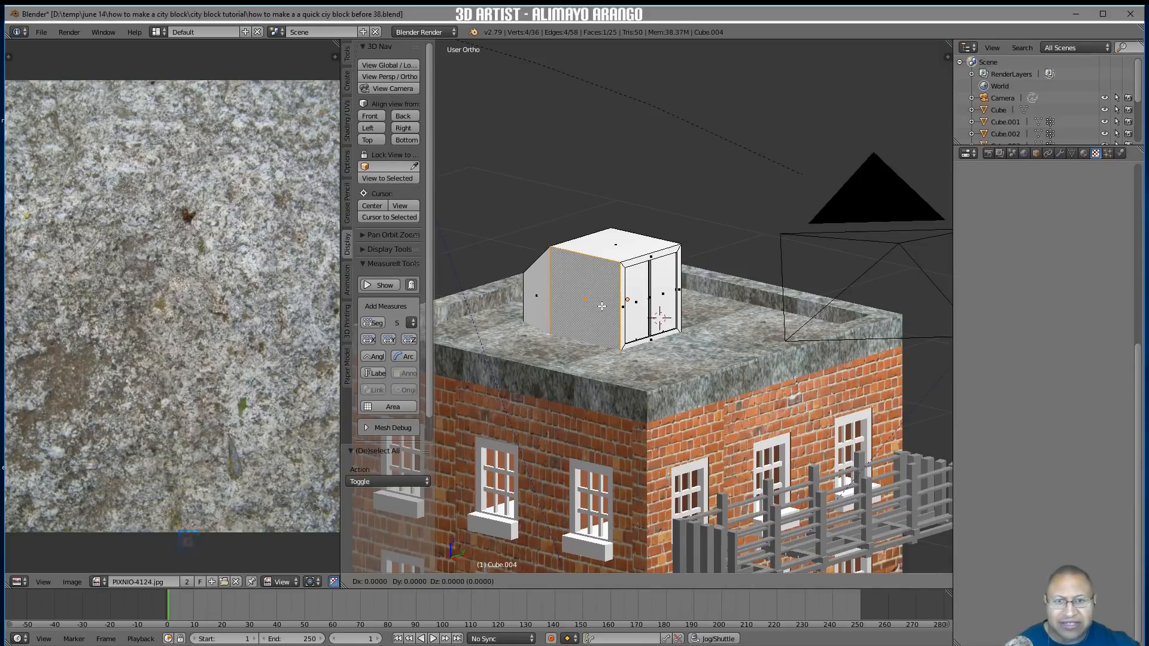
right_click(602, 306)
mouse_move(601, 307)
mouse_down()
mouse_move(564, 311)
mouse_move(583, 310)
mouse_up()
middle_drag(584, 310, 576, 309)
drag(576, 310, 608, 310)
key(e)
right_click(538, 315)
Select the whole new box, scale it to about 0.6 in Z and lower it onto the roof
key(l)
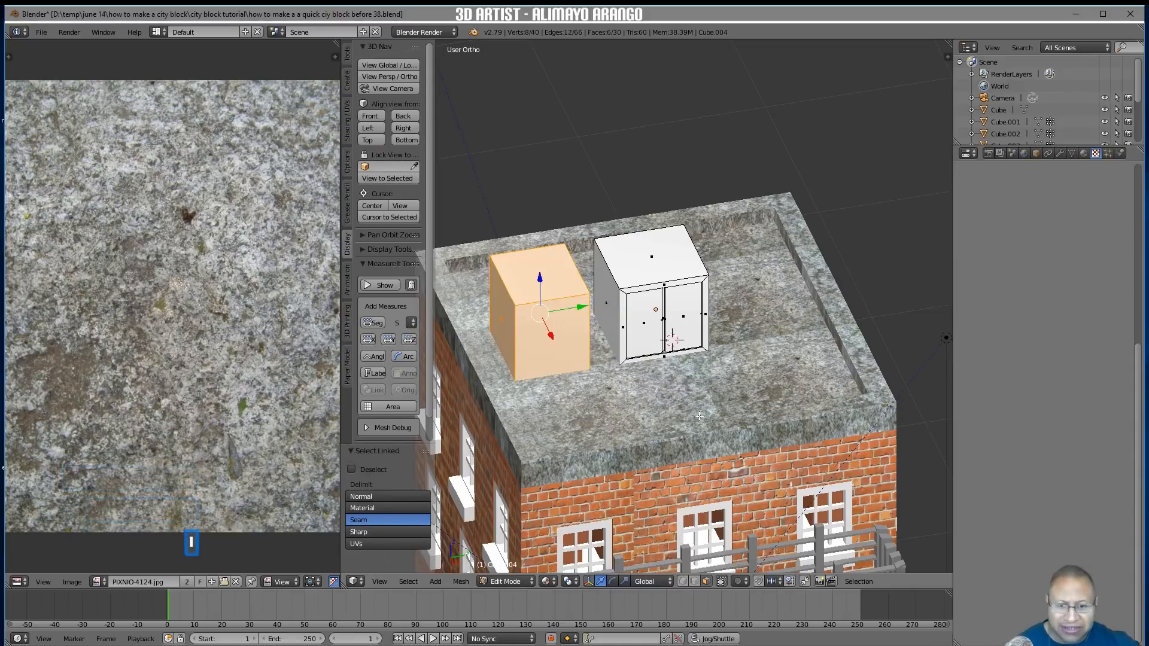
key(s)
key(z)
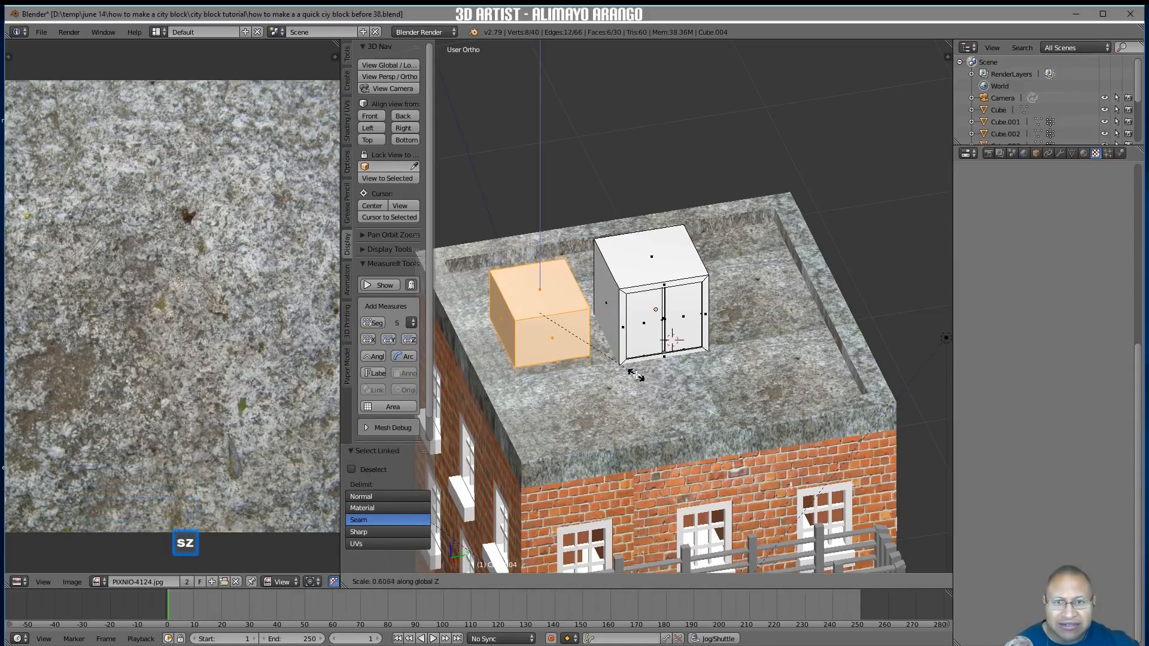
click(630, 376)
drag(540, 279, 543, 299)
Move the low box about 0.67 along X toward the roof corner on the fire-escape side
middle_drag(543, 299, 581, 334)
drag(577, 341, 696, 376)
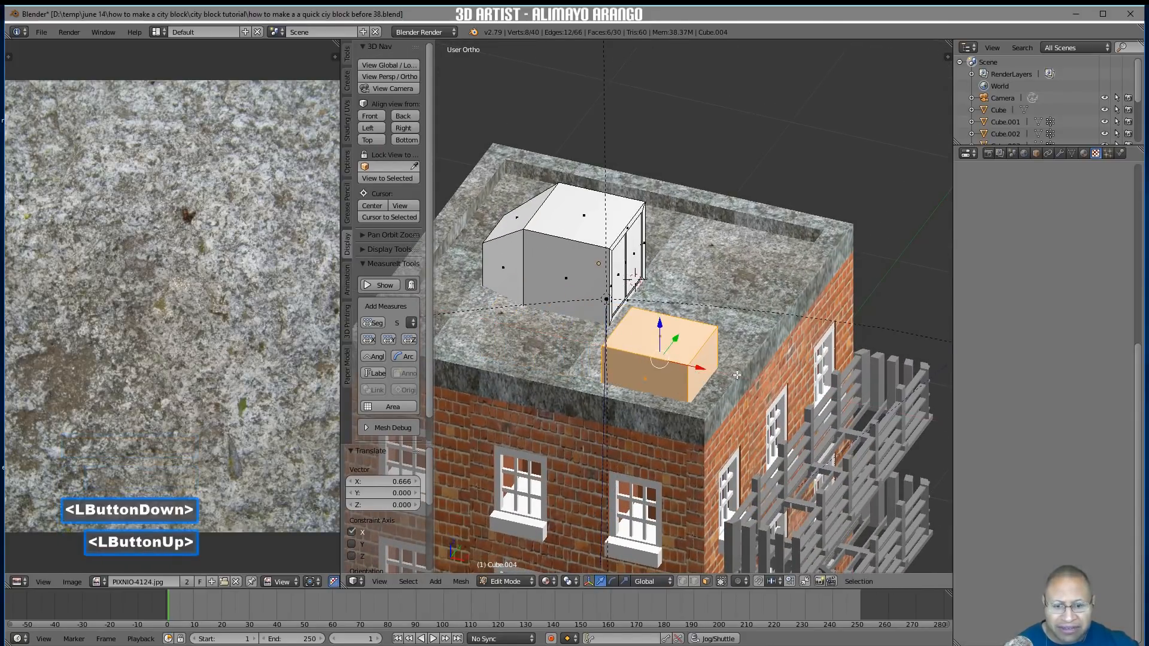
middle_drag(731, 372, 678, 356)
Duplicate the low box and move the copy about 0.78 along negative X, beside the rooftop unit
key(shift+d)
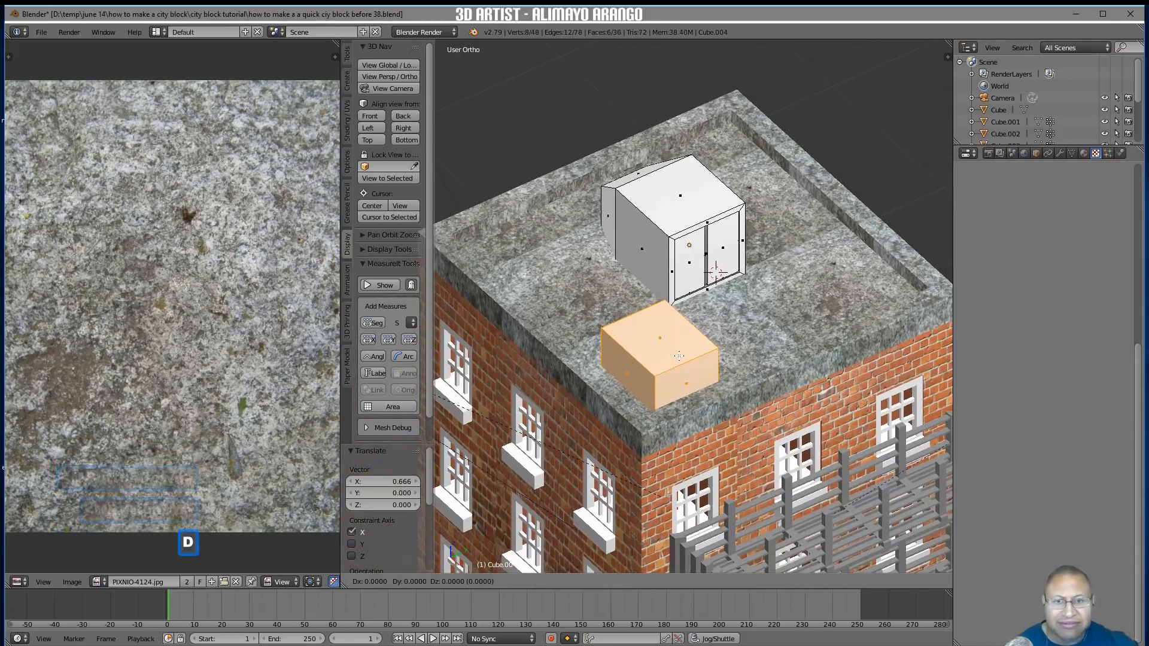
right_click(679, 356)
drag(684, 377, 660, 353)
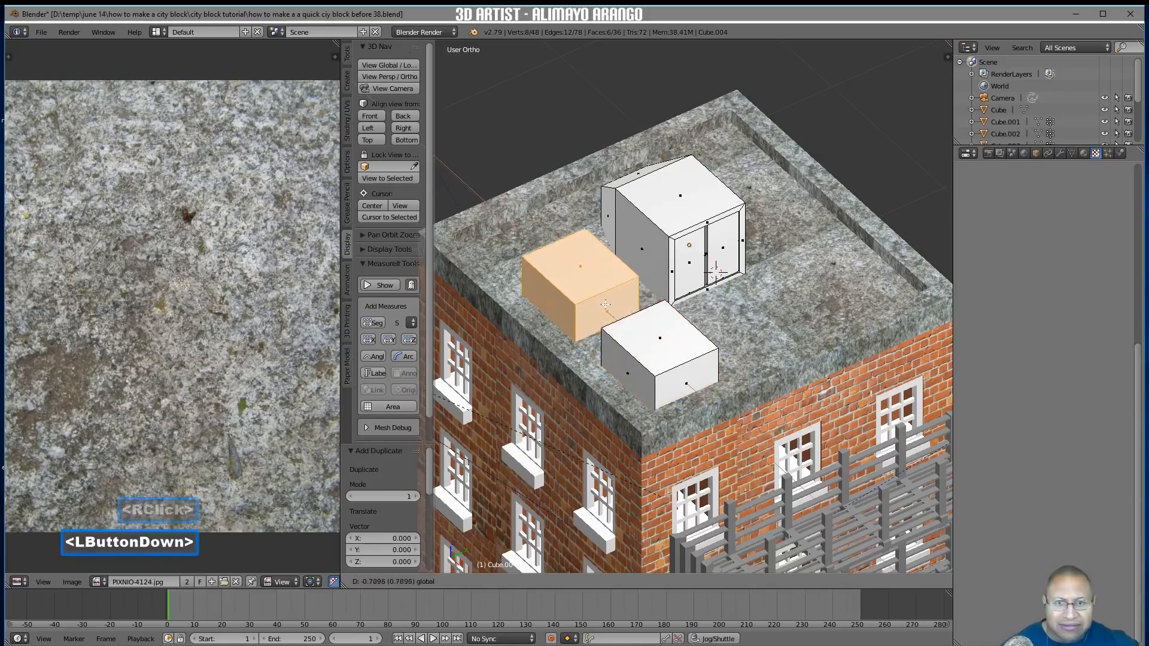
click(602, 304)
middle_drag(601, 304, 737, 318)
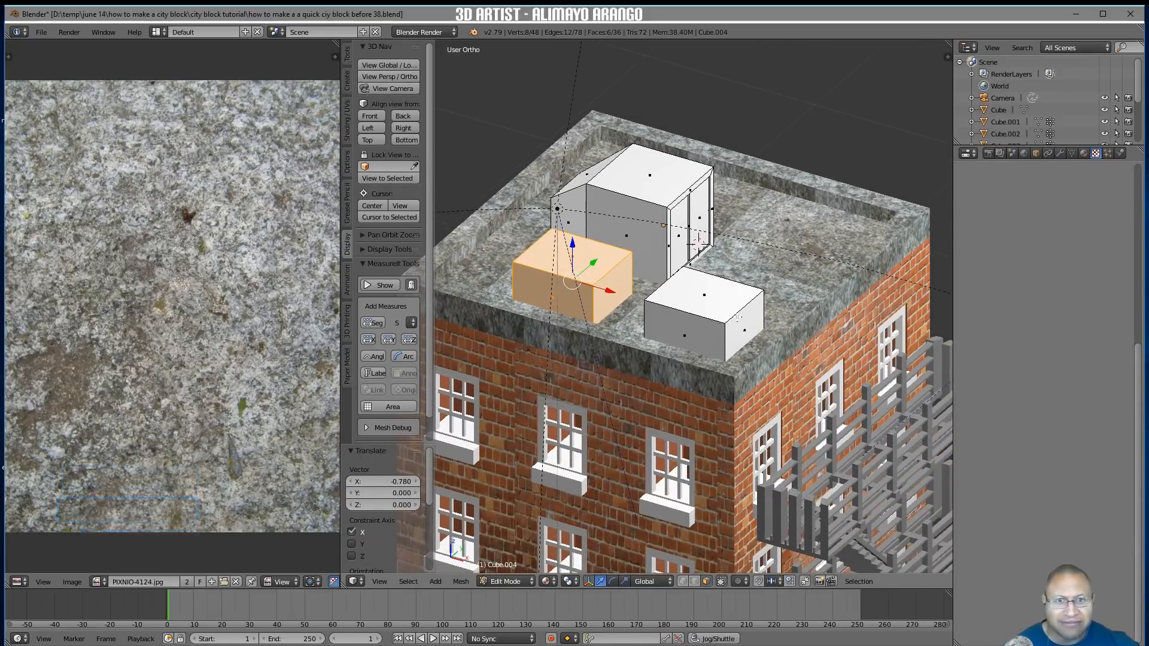
key(a)
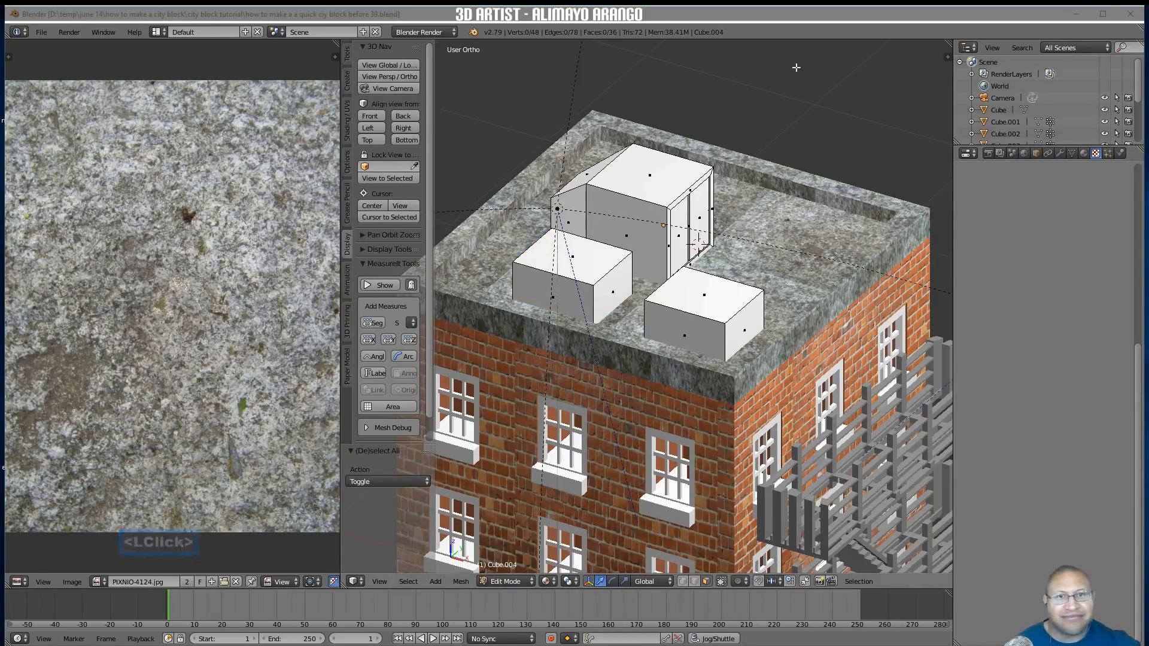
Switch from mesh editing of the rooftop units back to Object Mode
click(777, 28)
click(503, 581)
click(513, 572)
scroll(662, 446, down, 6)
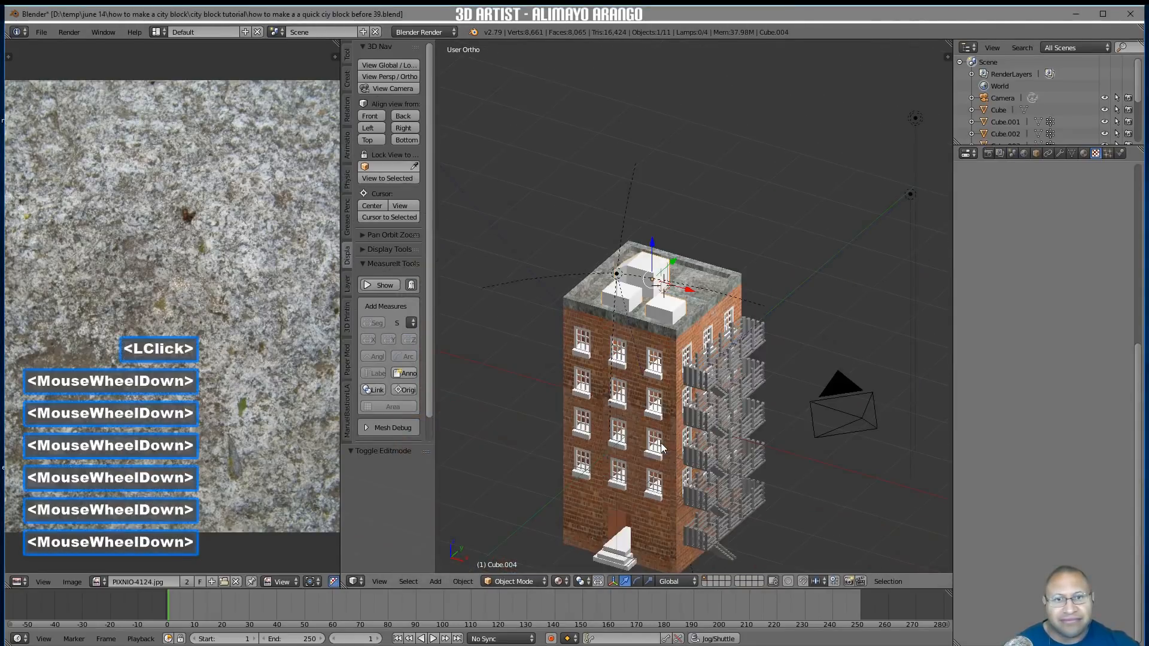
Reset the 3D cursor to the scene origin and widen the 3D viewport by narrowing the image editor beside it
middle_drag(699, 455, 691, 371)
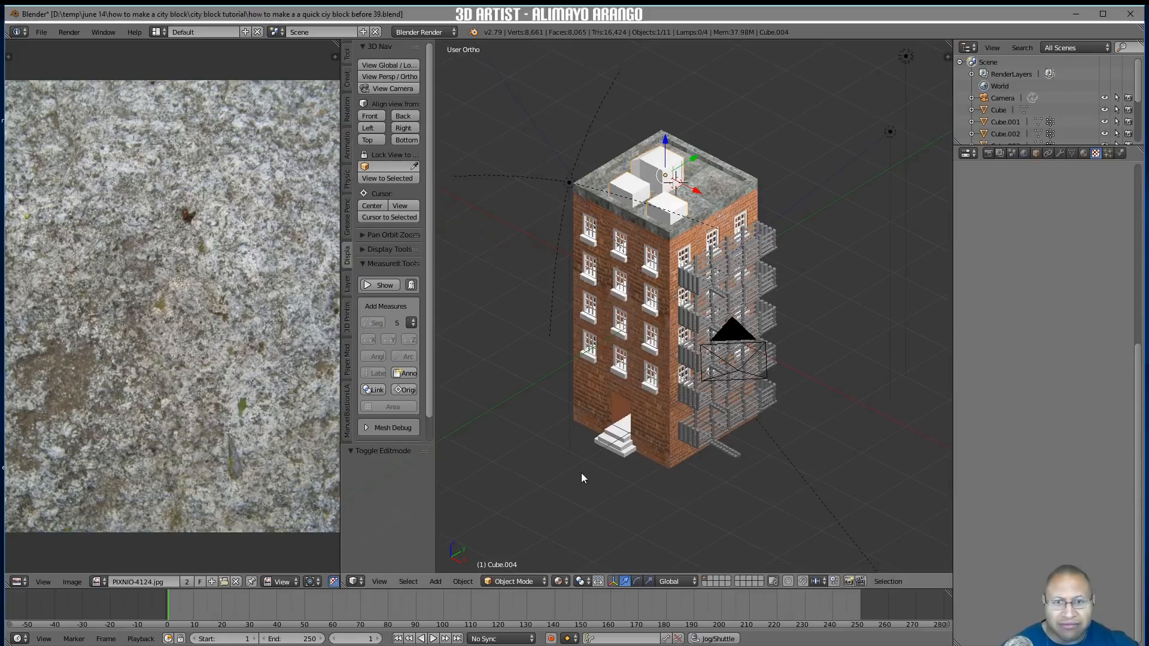
key(shift+c)
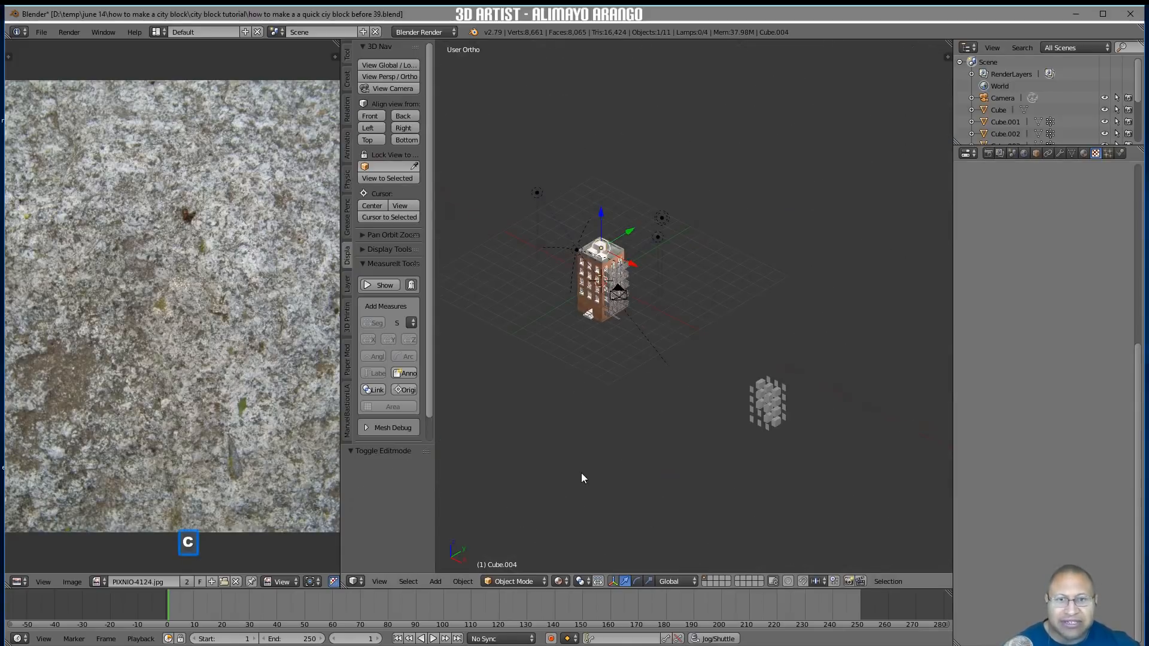
scroll(581, 446, up, 7)
shift+middle_drag(582, 446, 745, 470)
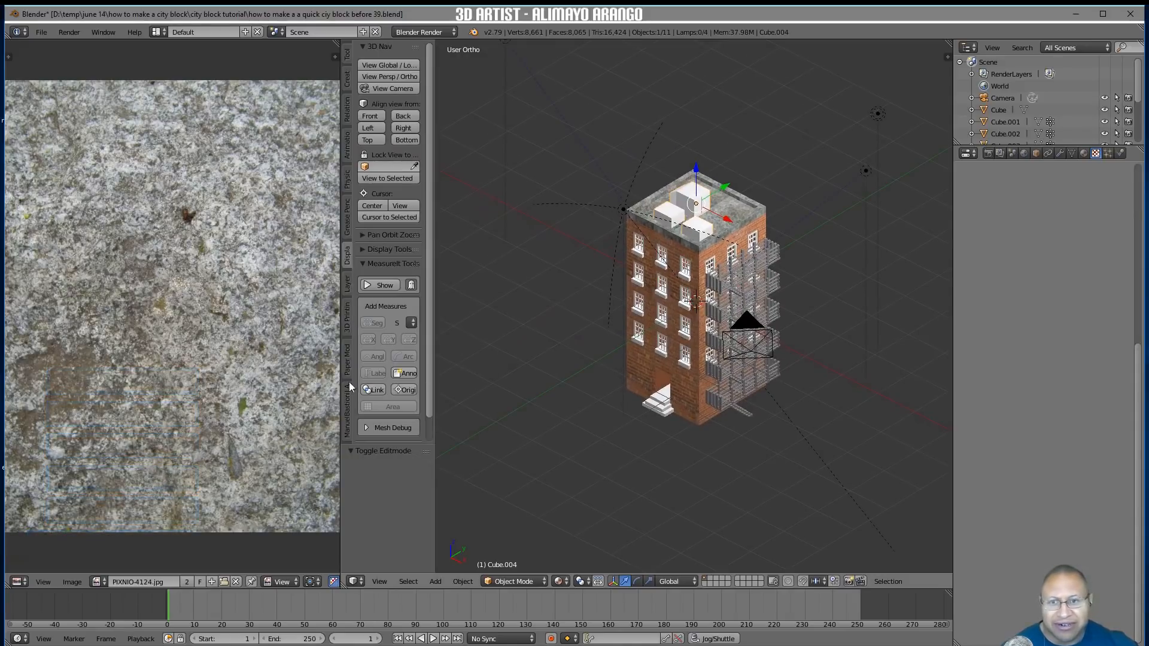
drag(340, 379, 69, 383)
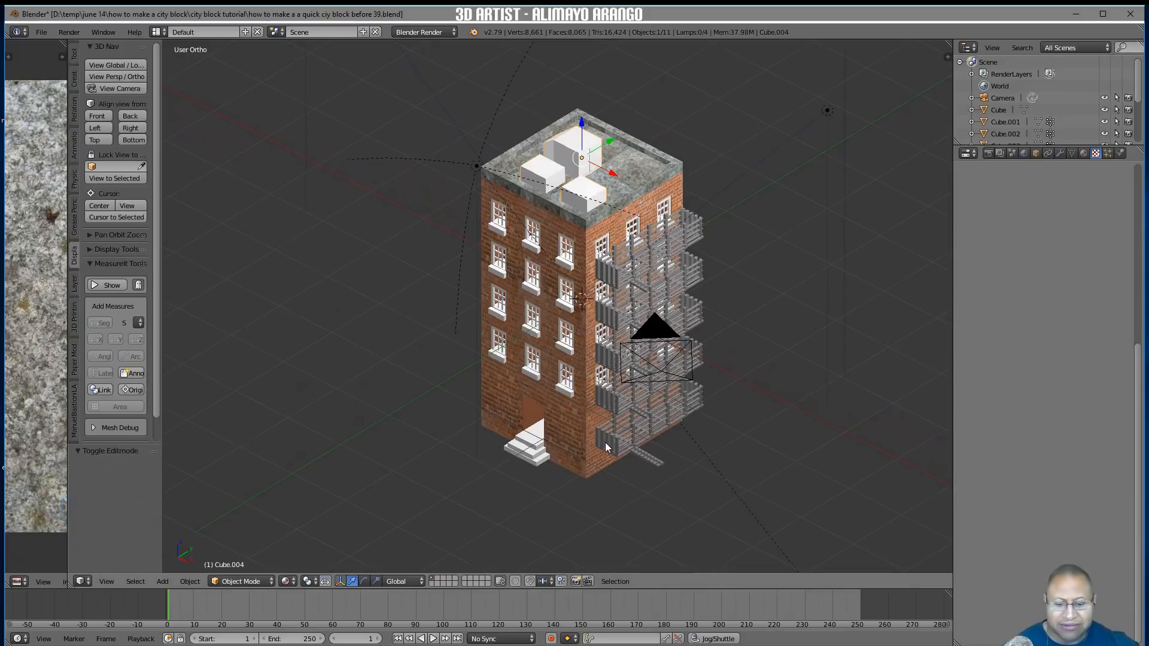
Add a plane mesh at the scene origin
key(shift+a)
mouse_move(605, 443)
mouse_move(600, 378)
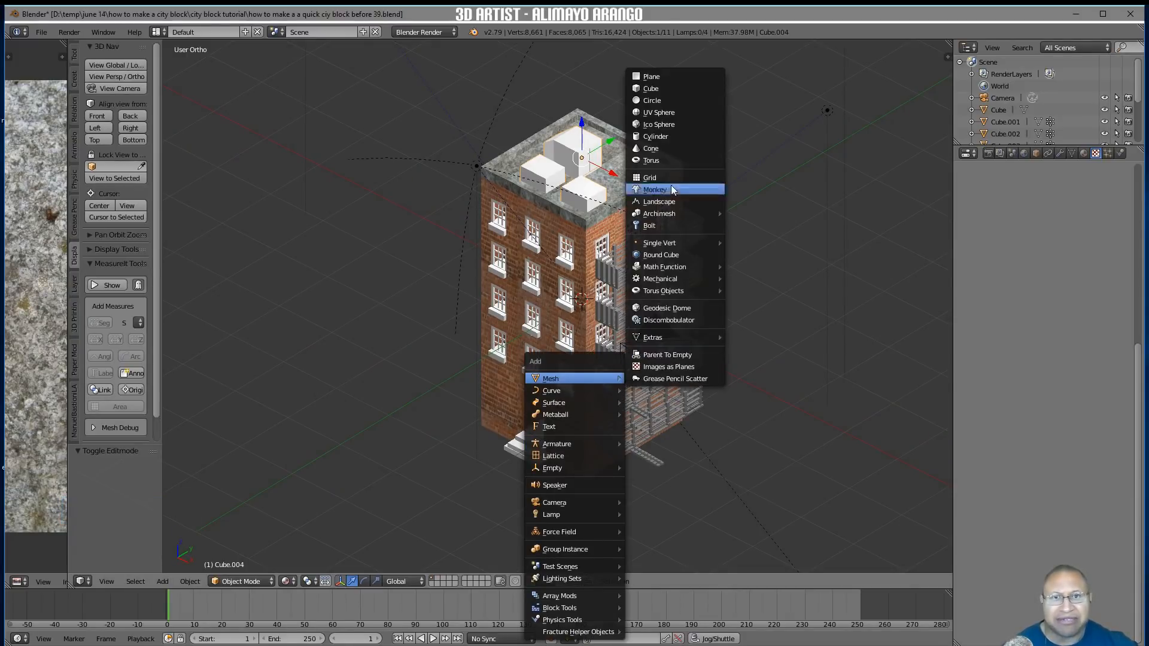
click(704, 76)
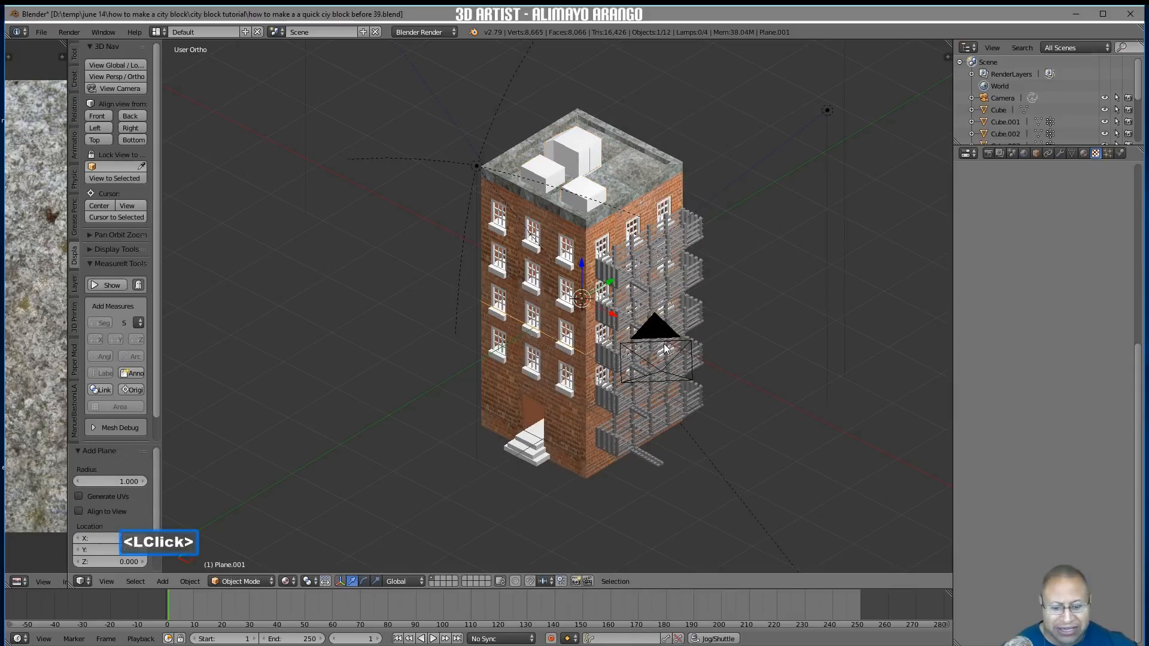
Scale the plane up uniformly into a large square ground extending well beyond the building on every side
key(s)
click(803, 396)
key(s)
click(824, 468)
scroll(778, 458, down, 3)
key(s)
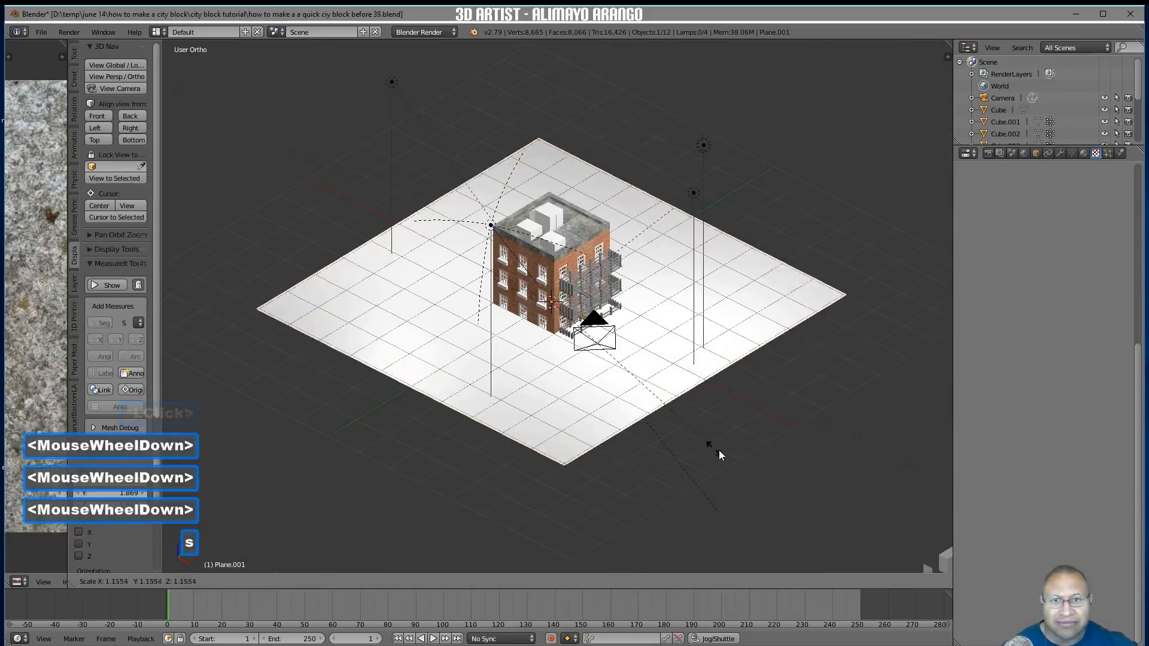
click(779, 469)
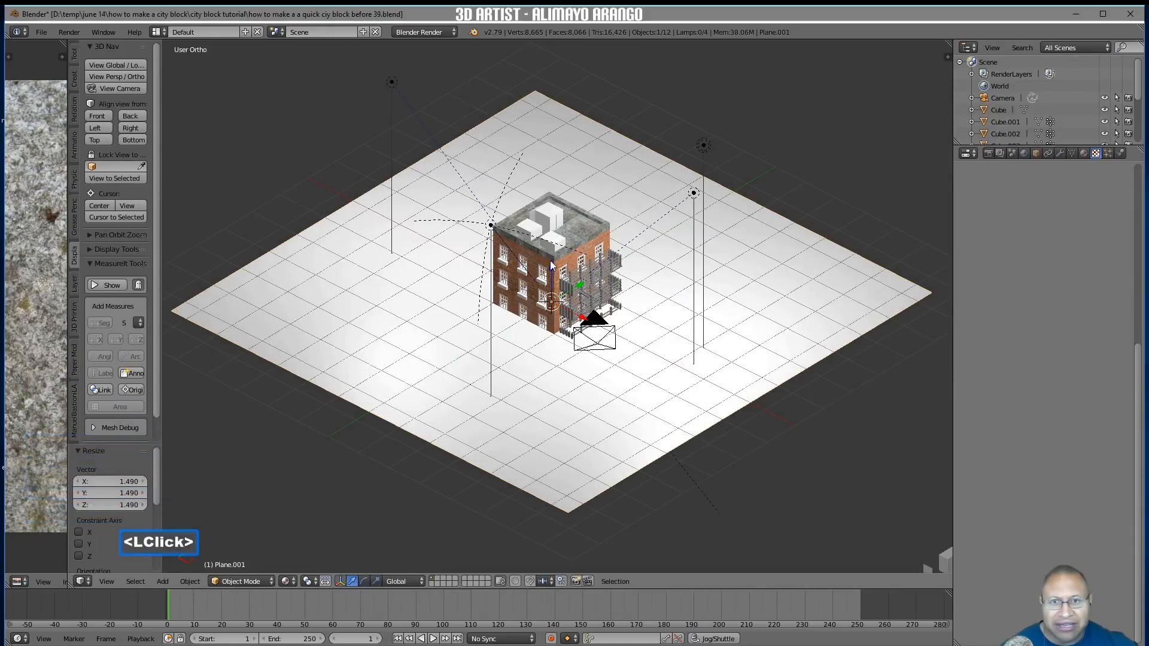
Lower the ground plane along Z until it sits at the base of the building's entrance steps
drag(551, 265, 562, 358)
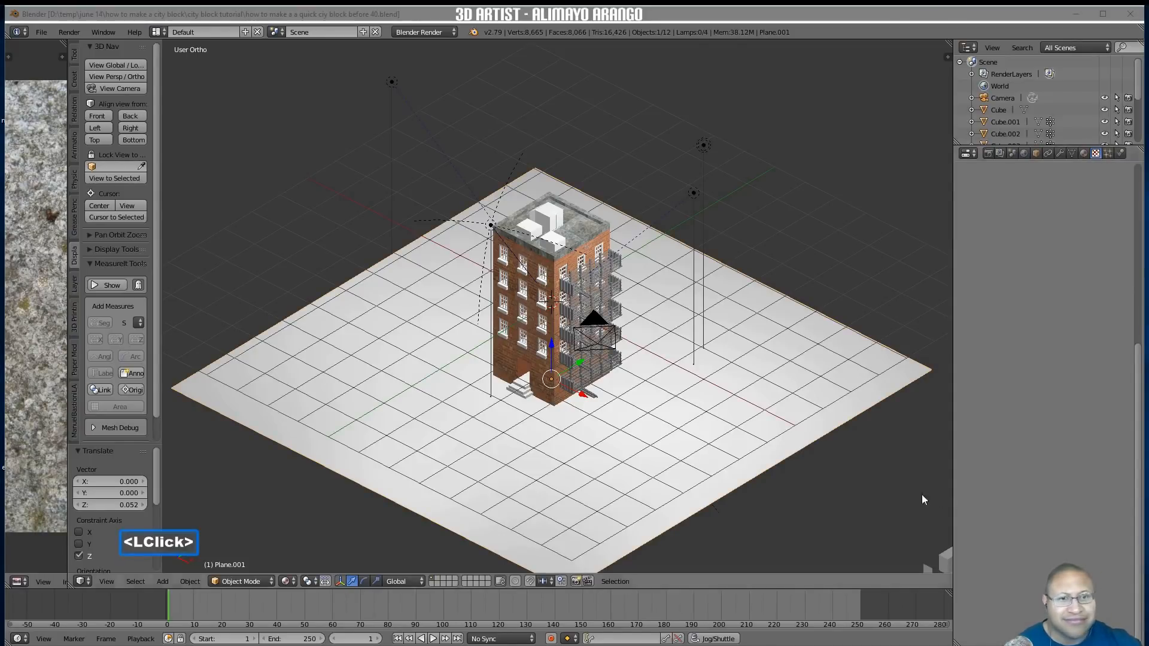
click(843, 499)
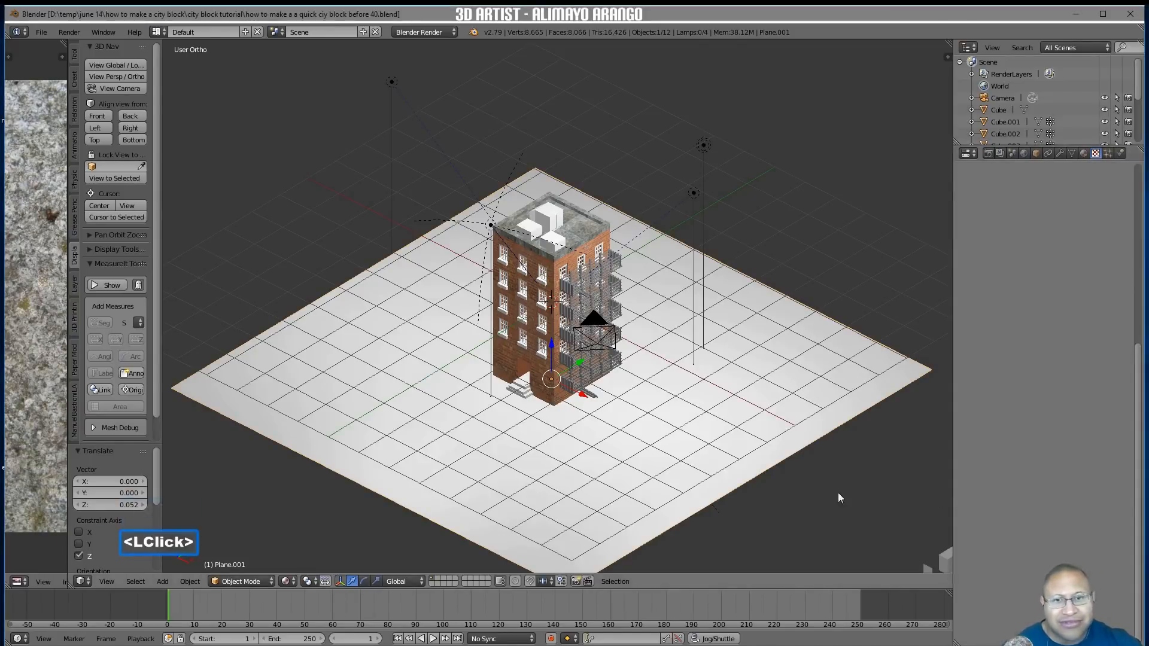
click(548, 350)
middle_drag(550, 352, 614, 366)
drag(549, 343, 552, 339)
mouse_move(552, 339)
middle_down()
mouse_move(599, 334)
mouse_move(601, 345)
mouse_move(561, 355)
middle_up()
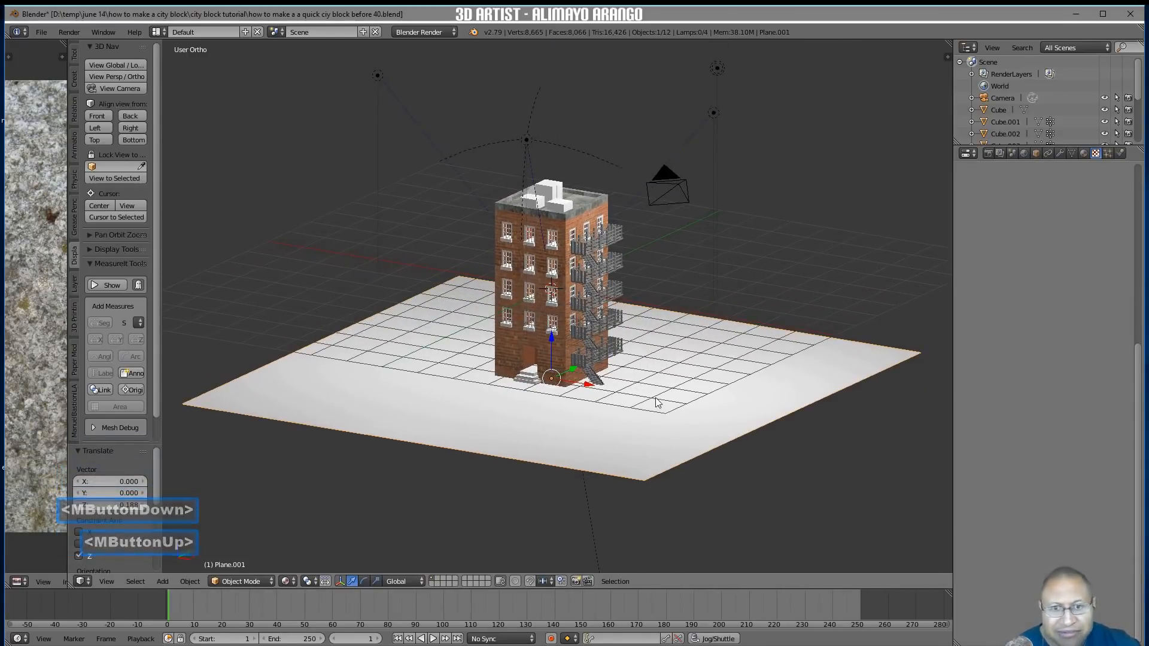
Put the ground plane in Edit Mode and extrude its face in place with no offset
click(239, 581)
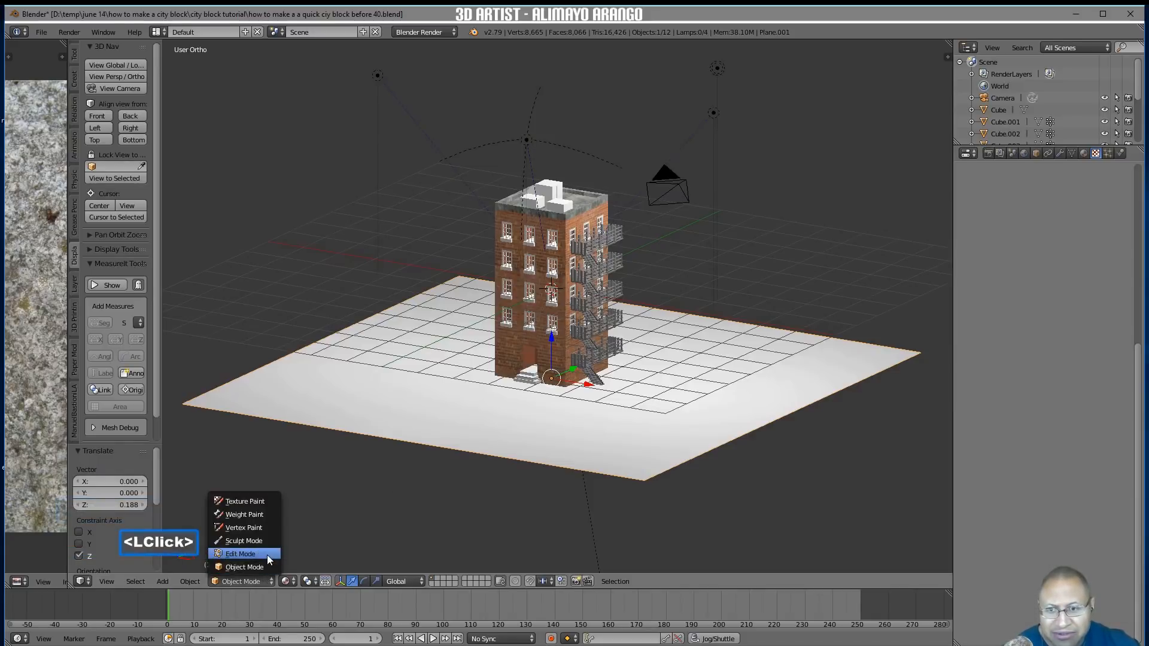
click(239, 549)
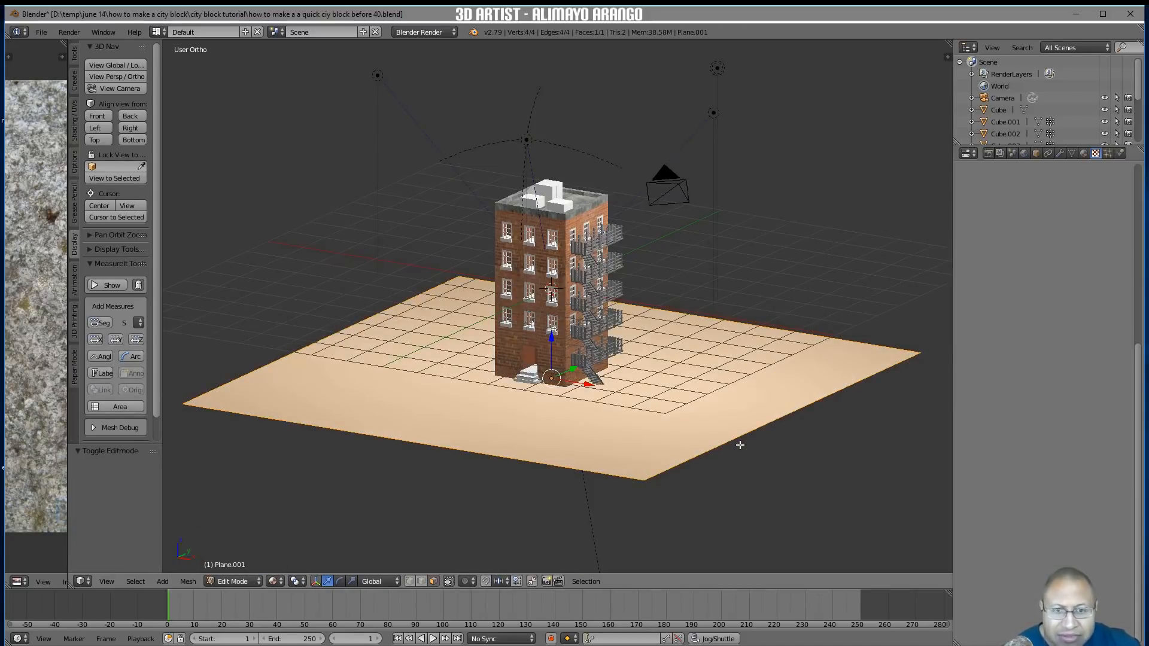
key(e)
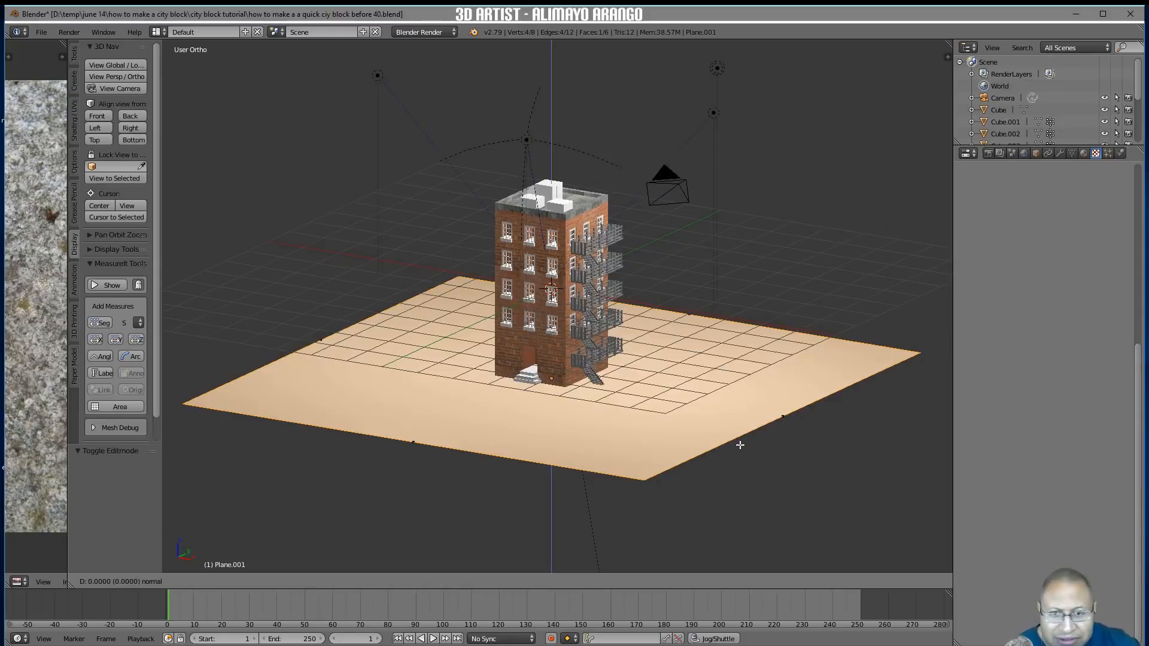
right_click(740, 445)
middle_drag(677, 446, 716, 421)
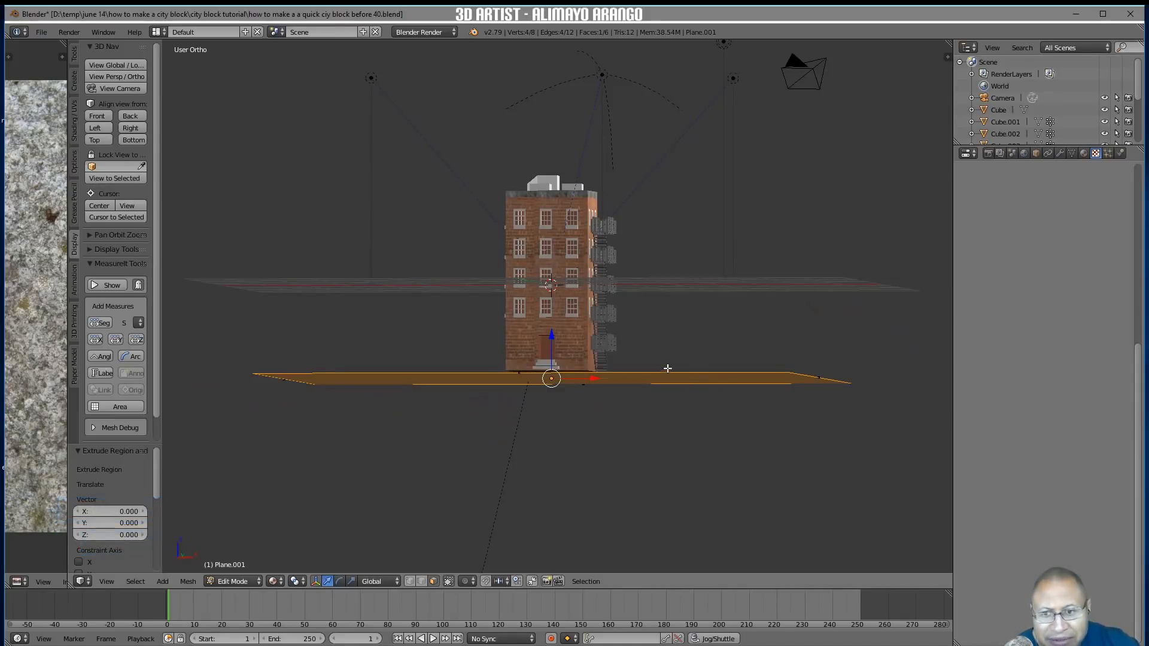
shift+drag(549, 336, 555, 336)
shift+right_click(555, 337)
middle_drag(556, 336, 643, 413)
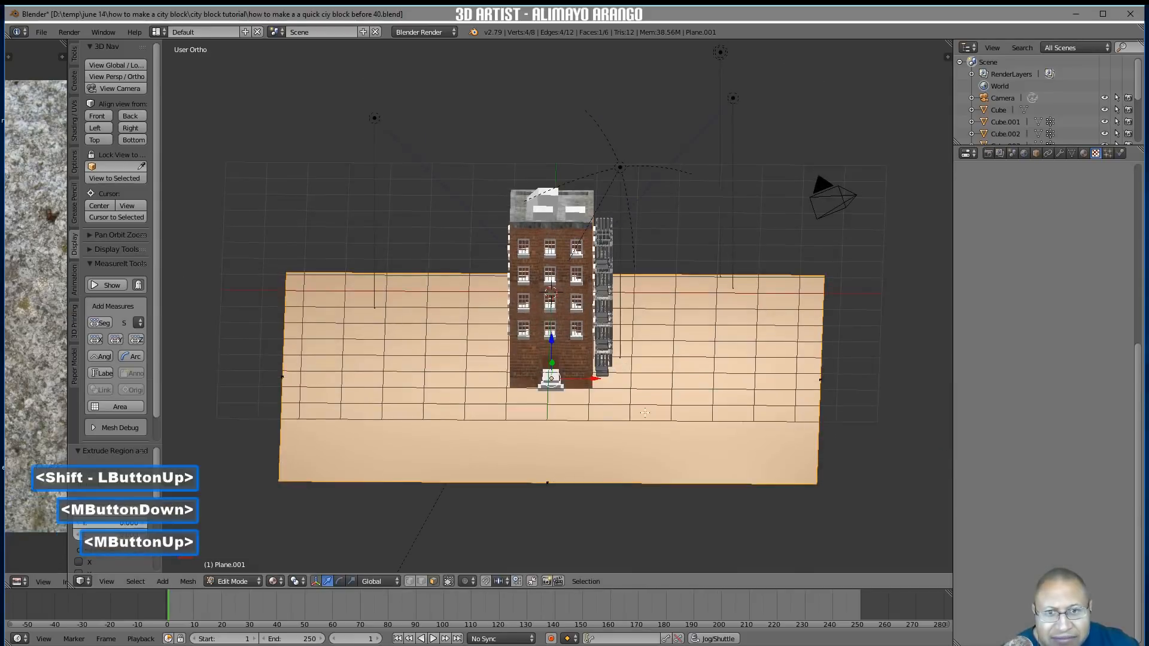
click(677, 456)
middle_drag(677, 456, 592, 368)
shift+drag(558, 341, 552, 335)
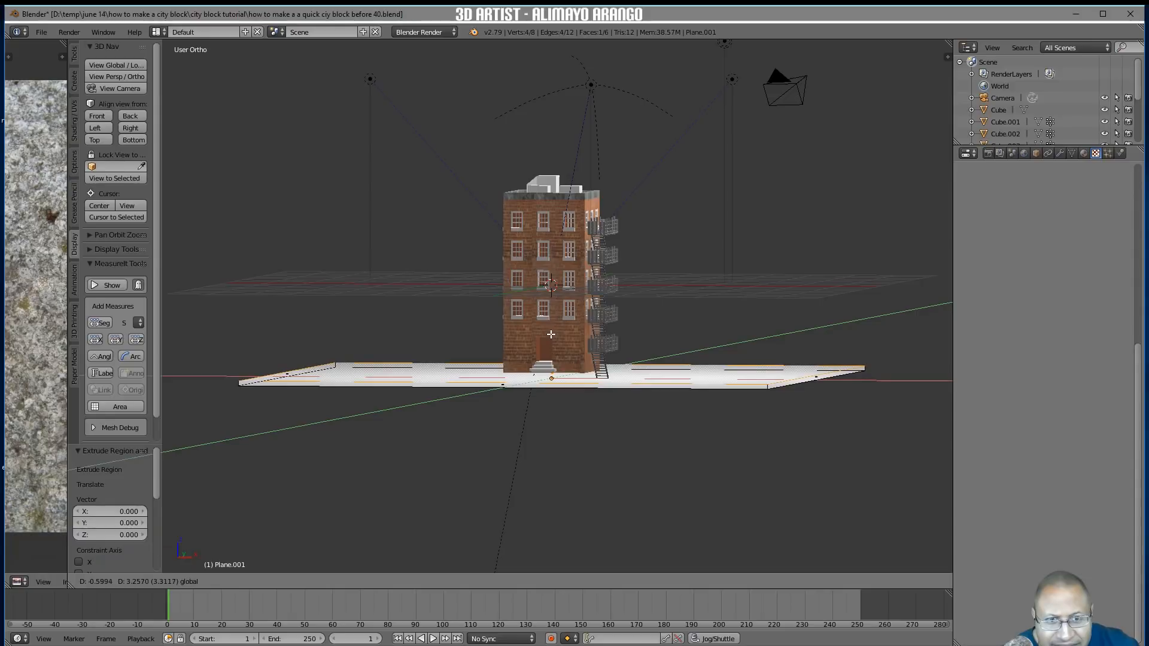
shift+drag(551, 335, 558, 335)
right_click(558, 335)
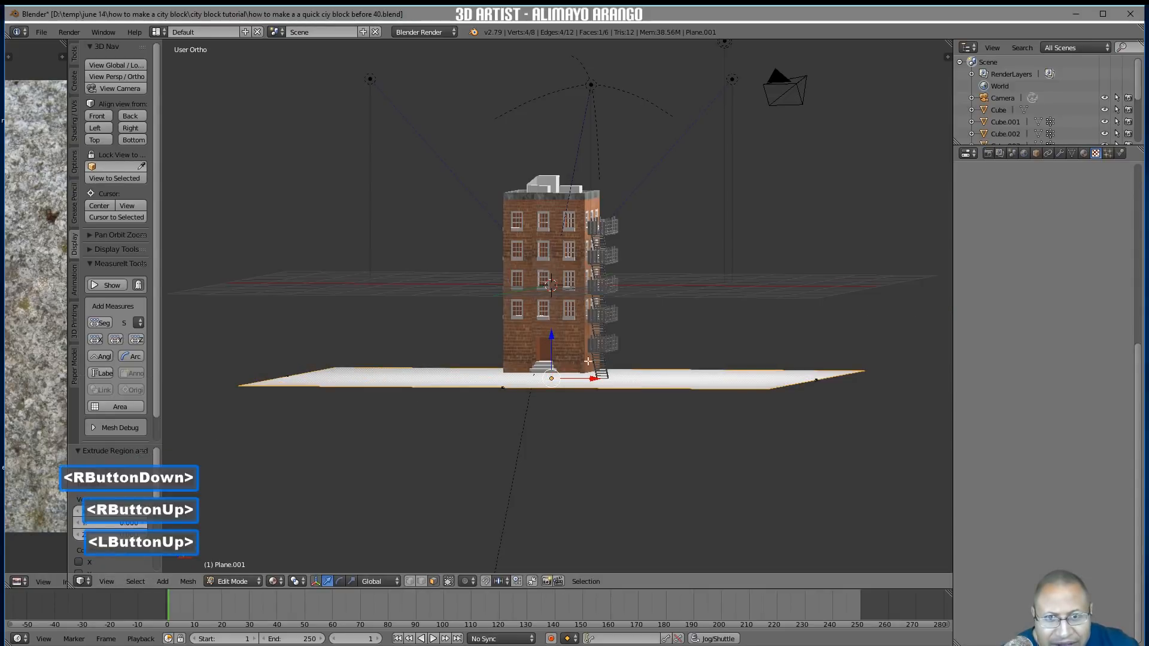
Raise the extruded ground face along Z by about 0.049 and a further 0.030 to make a thin slab
key(g)
key(z)
shift+click(664, 371)
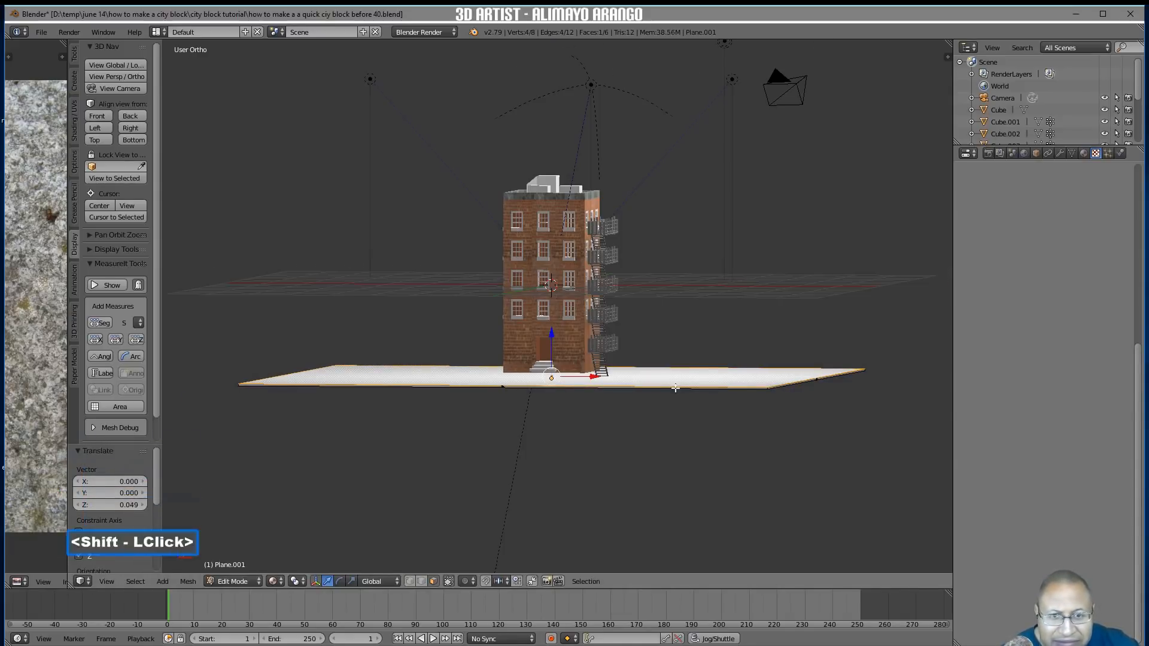
scroll(677, 389, up, 2)
middle_drag(760, 425, 721, 441)
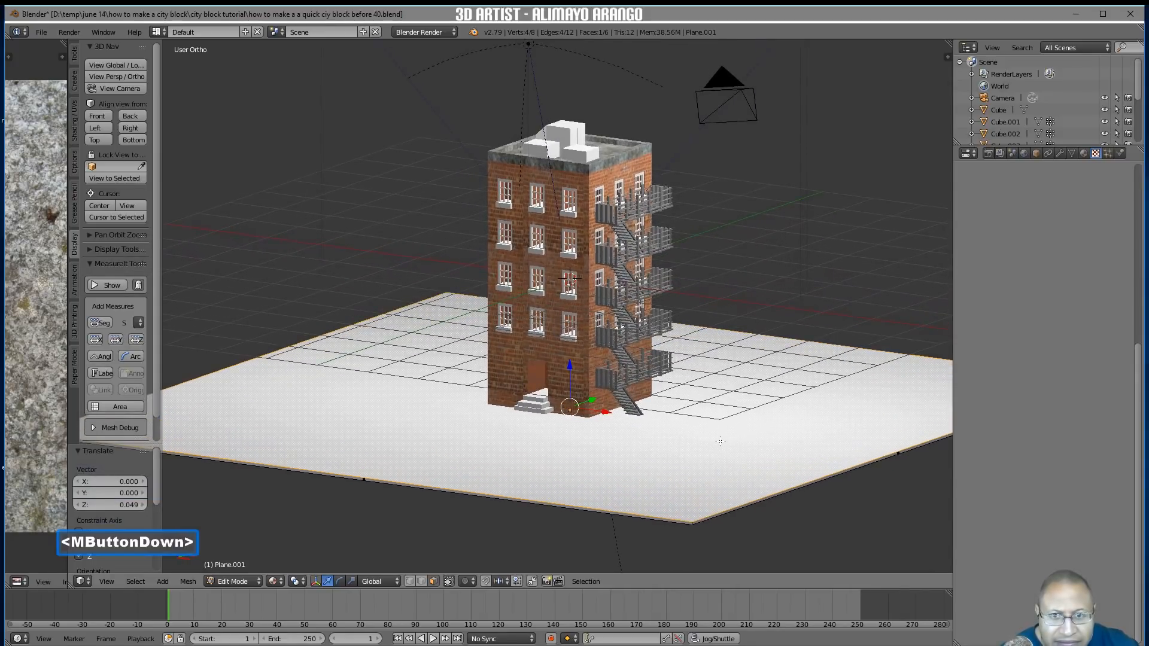
middle_drag(720, 442, 720, 442)
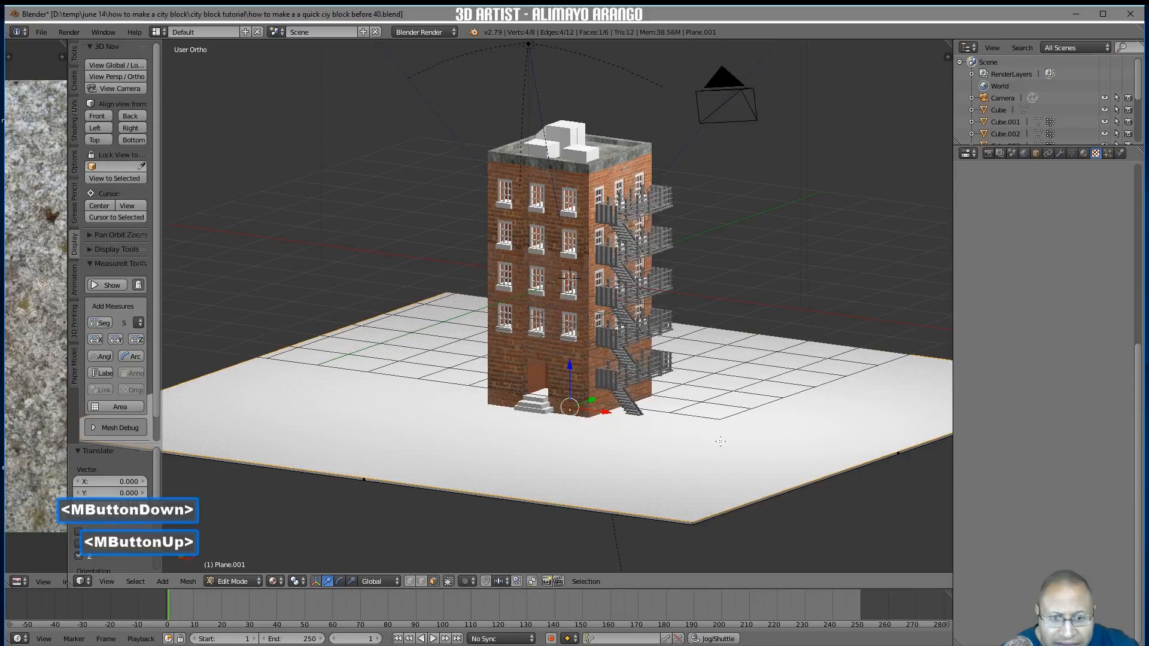
key(g)
key(z)
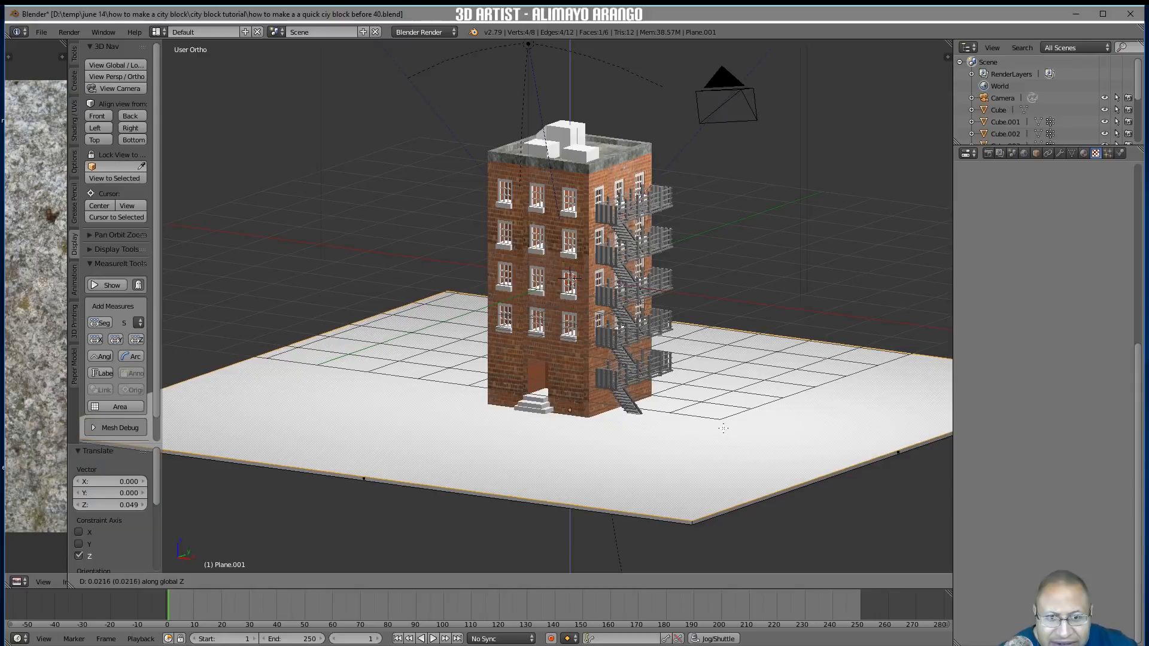
shift+click(723, 425)
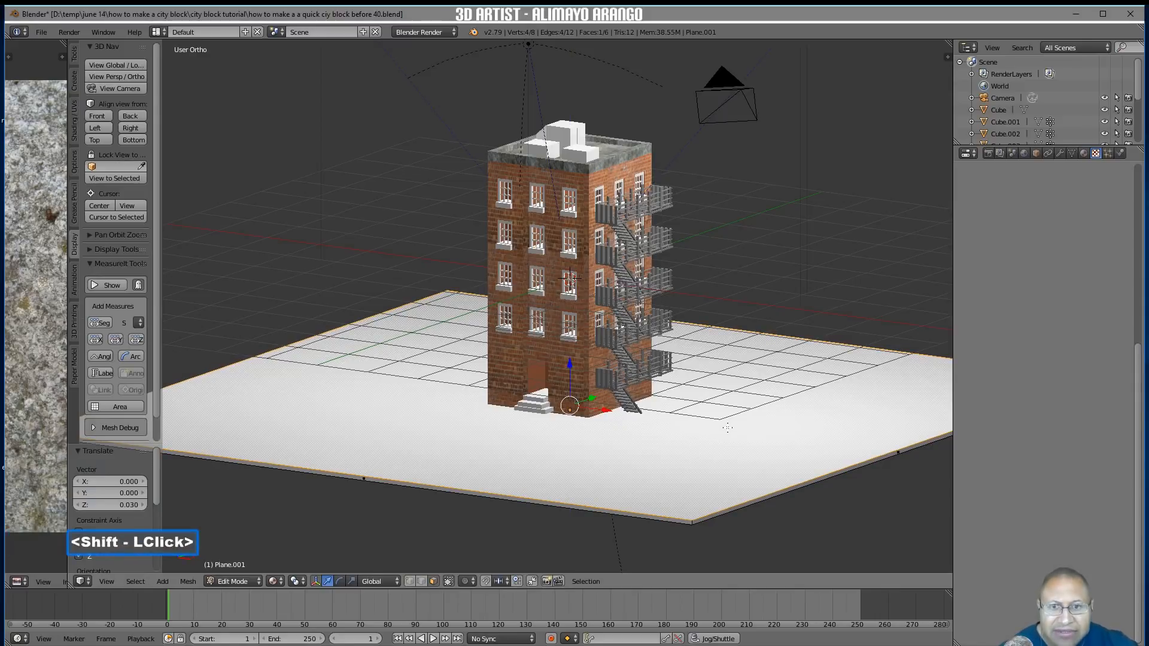
Clear the selection, switch to edge selection and select the short vertical edge at the slab's nearest corner
key(a)
middle_drag(735, 424, 701, 533)
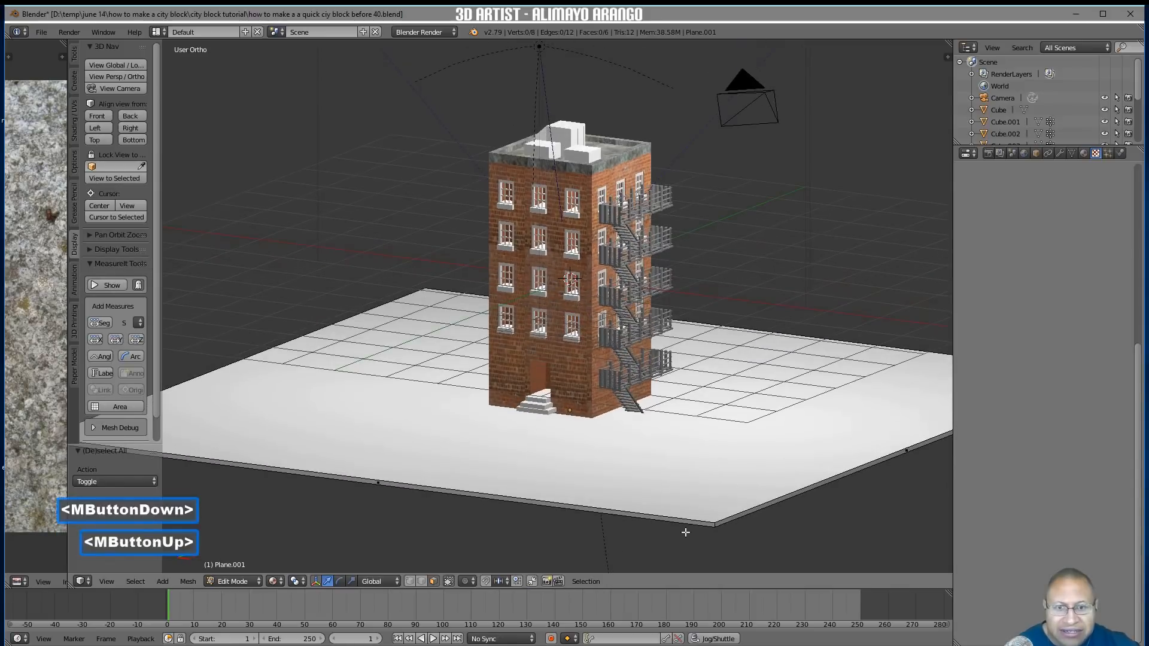
click(422, 582)
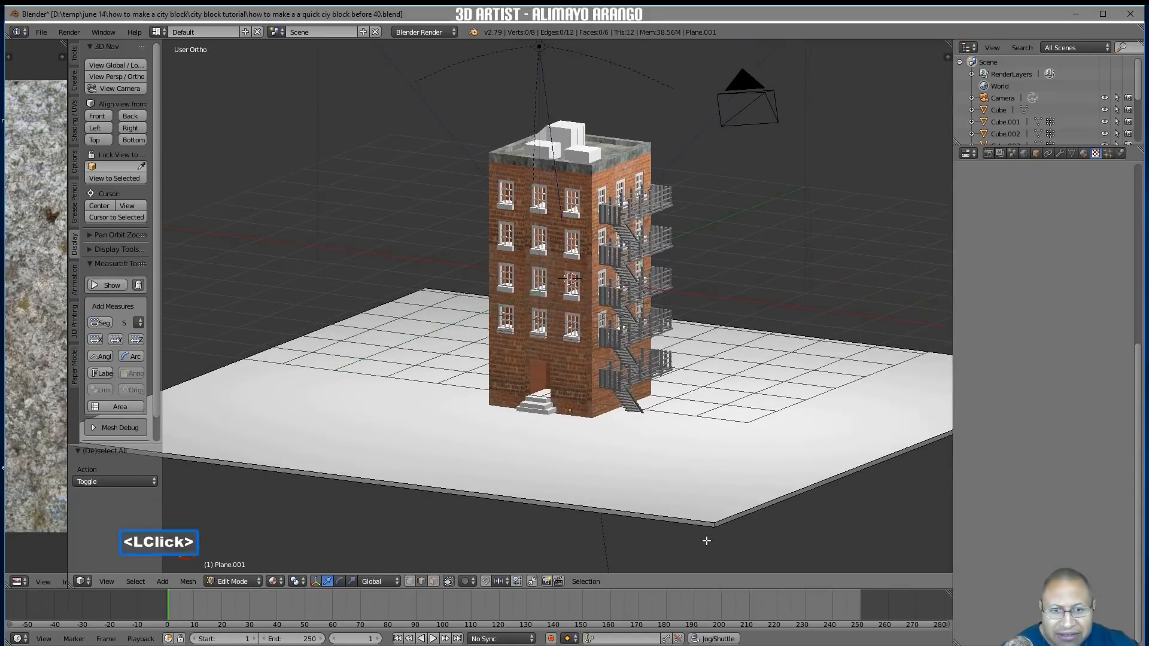
click(713, 524)
click(714, 528)
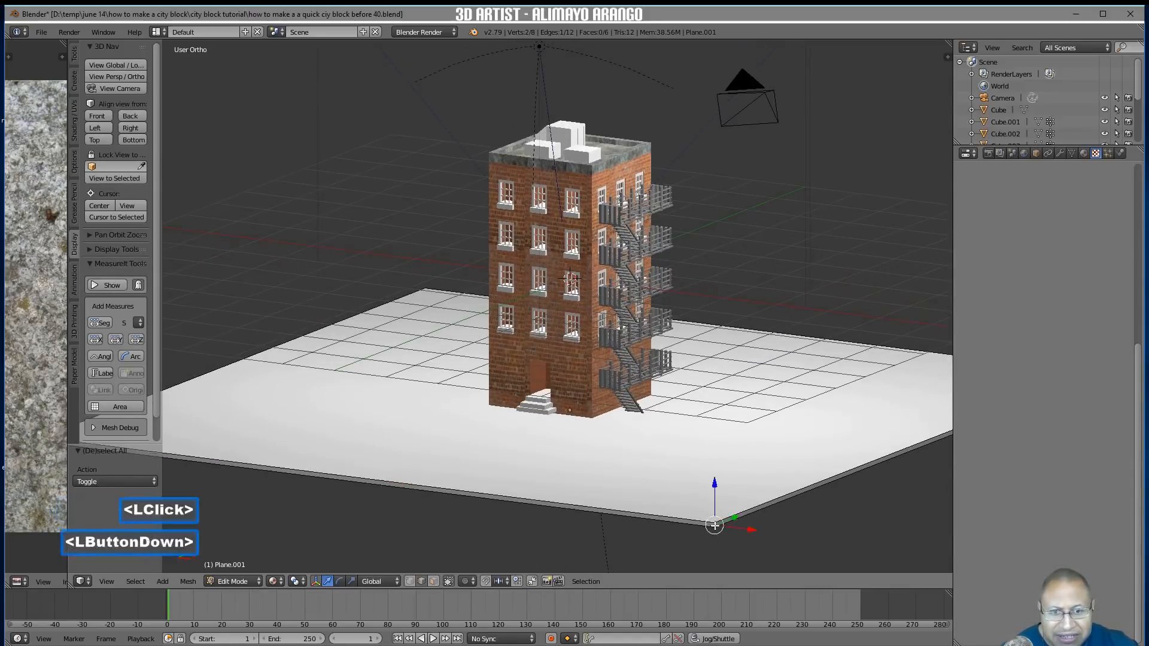
Add the vertical edge at the slab's next corner, on the fire escape side, to the selection
middle_drag(771, 478, 847, 488)
shift+middle_drag(838, 409, 688, 387)
scroll(592, 353, down, 2)
shift+middle_drag(812, 520, 704, 385)
shift+click(701, 503)
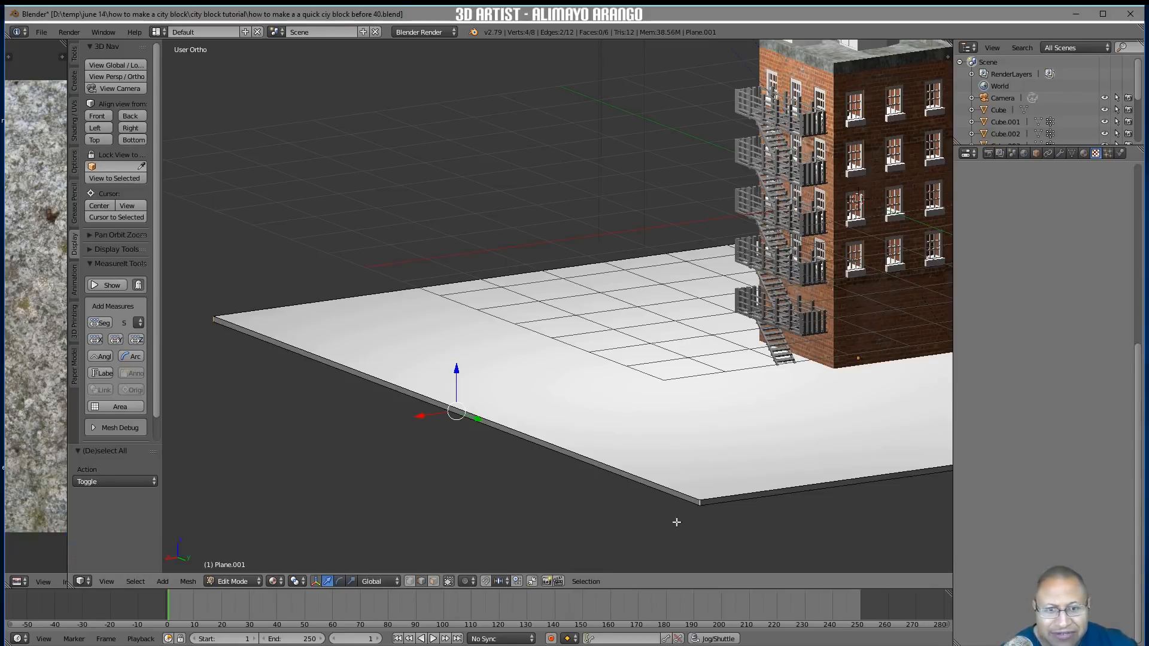
Extend the selection with the vertical edges at the slab's two remaining corners
shift+middle_drag(817, 446, 542, 386)
shift+middle_drag(928, 365, 594, 329)
middle_drag(745, 350, 695, 348)
ctrl+middle_drag(647, 410, 663, 375)
shift+middle_drag(638, 464, 682, 316)
ctrl+middle_drag(729, 449, 711, 373)
shift+click(603, 445)
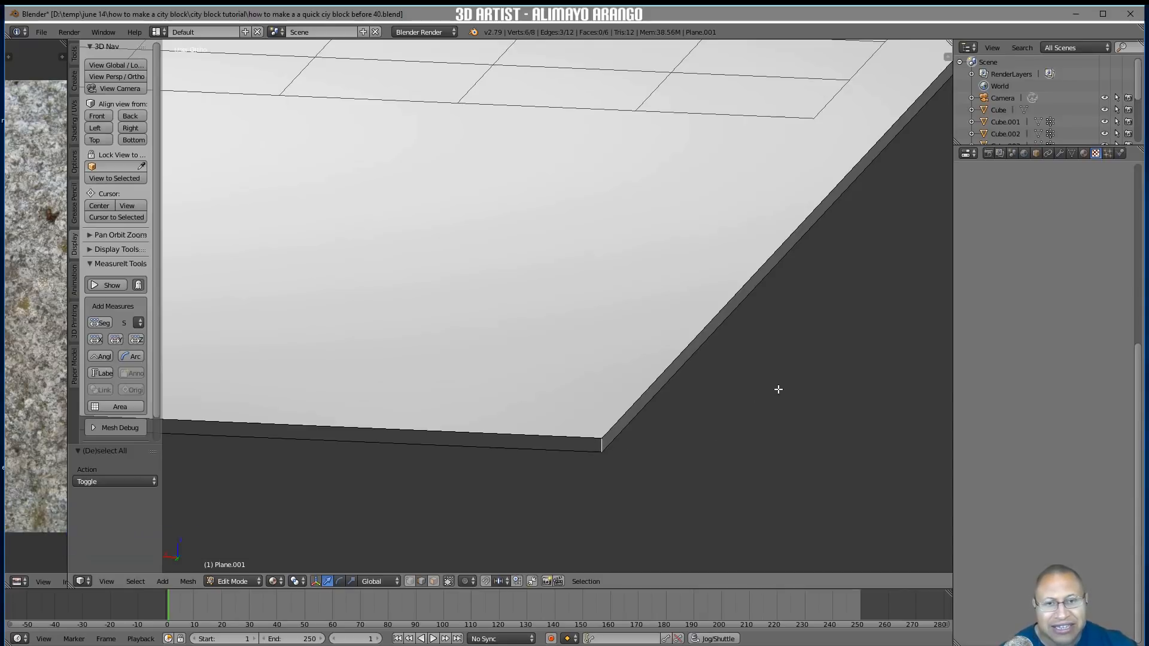
middle_drag(826, 340, 703, 339)
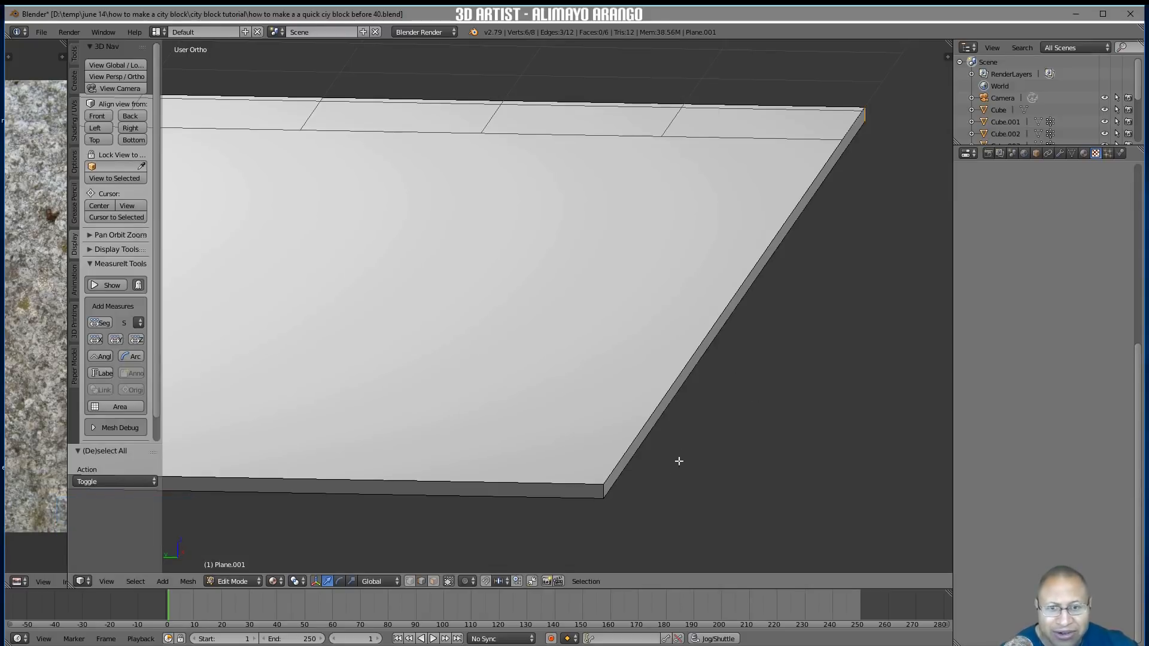
shift+click(602, 492)
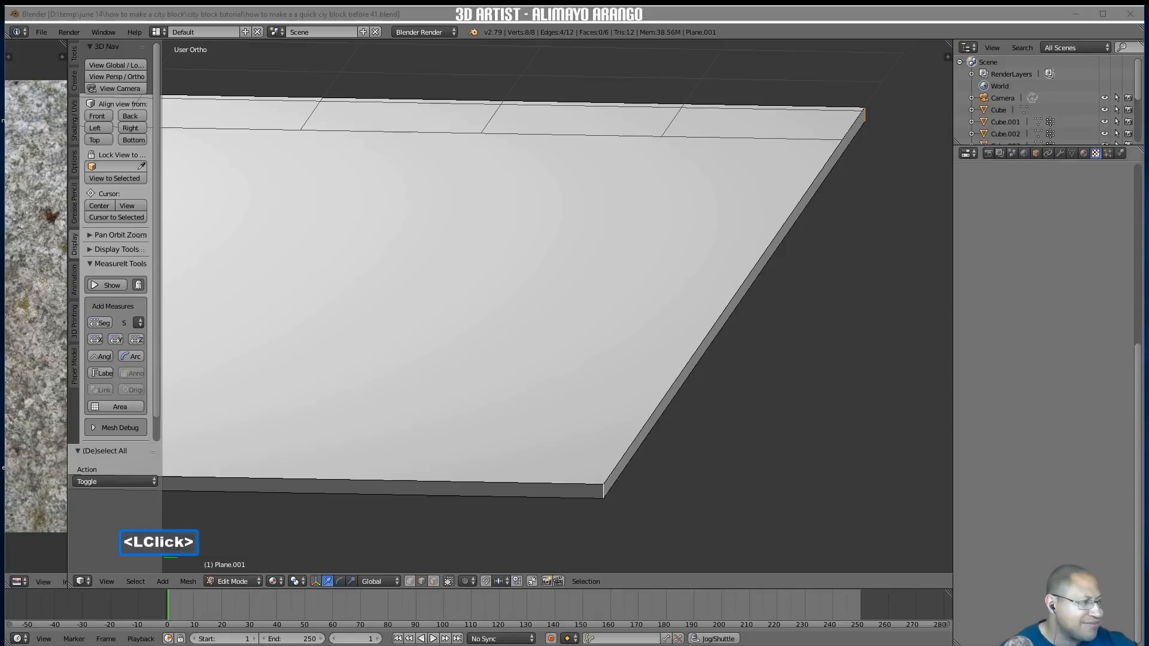
Bevel the slab's four selected corner edges by 0.210 with one segment and clear the selection
click(811, 450)
scroll(766, 407, down, 4)
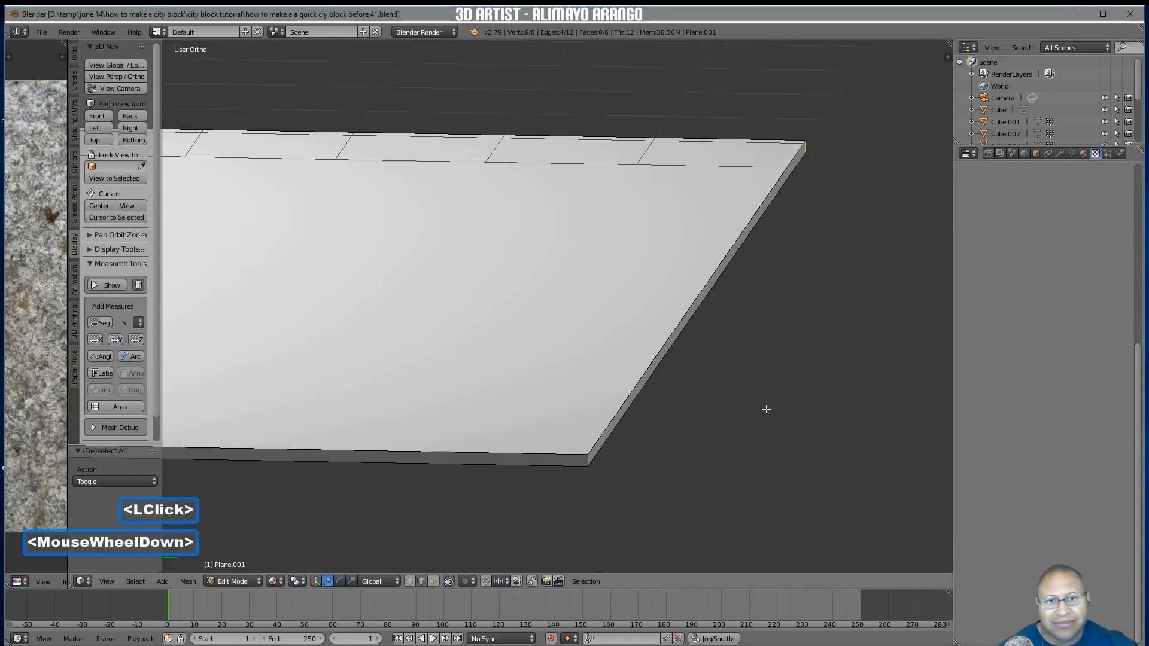
middle_drag(664, 303, 599, 355)
scroll(692, 329, down, 3)
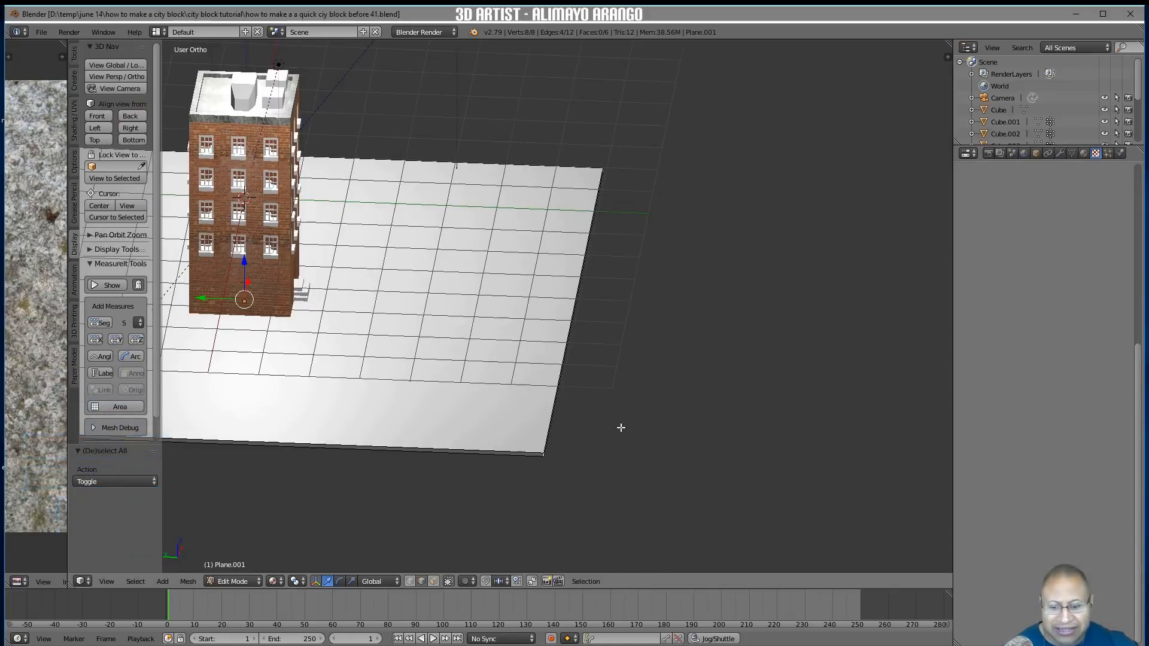
key(ctrl)
key(ctrl+b)
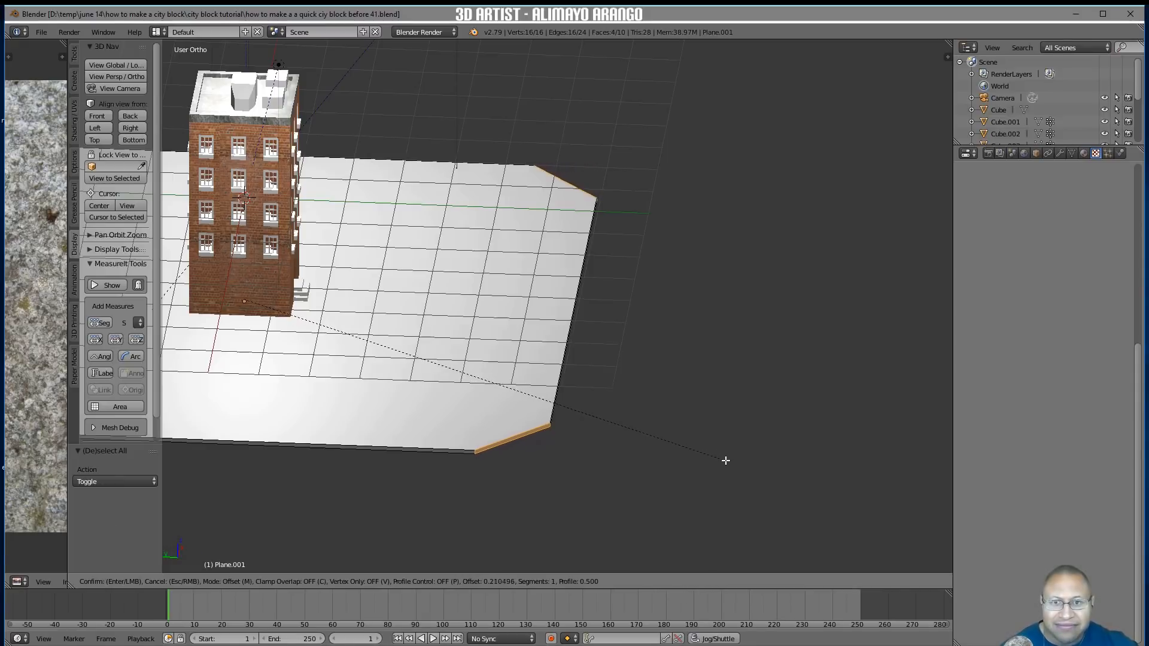
shift+click(712, 463)
shift+middle_drag(598, 433, 785, 389)
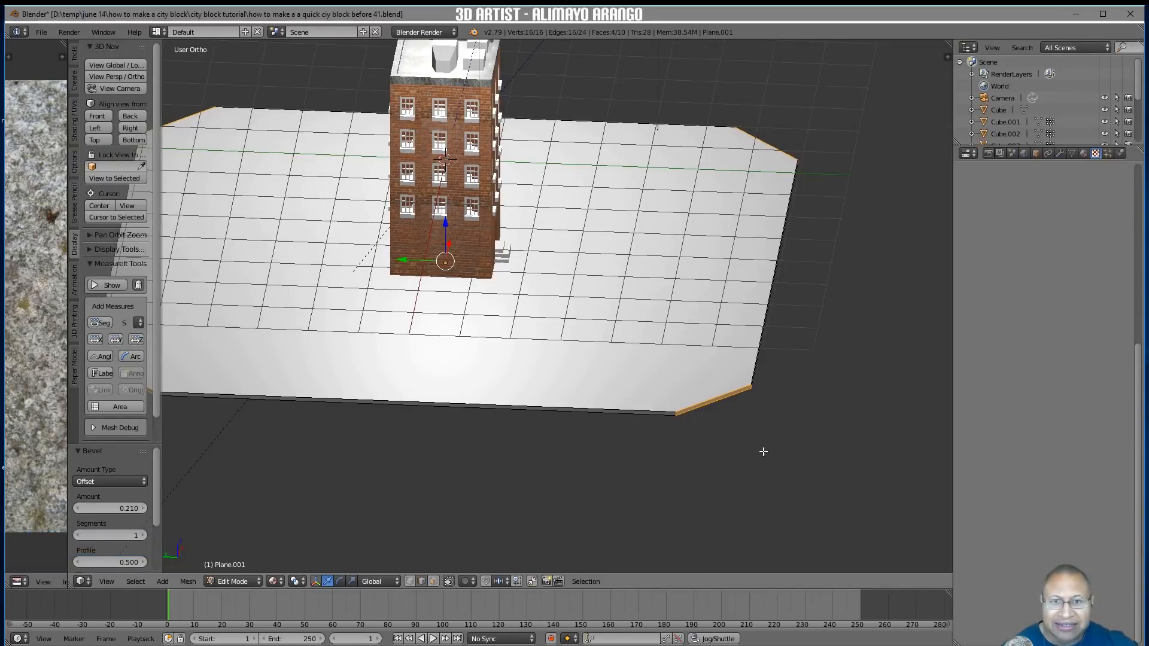
key(a)
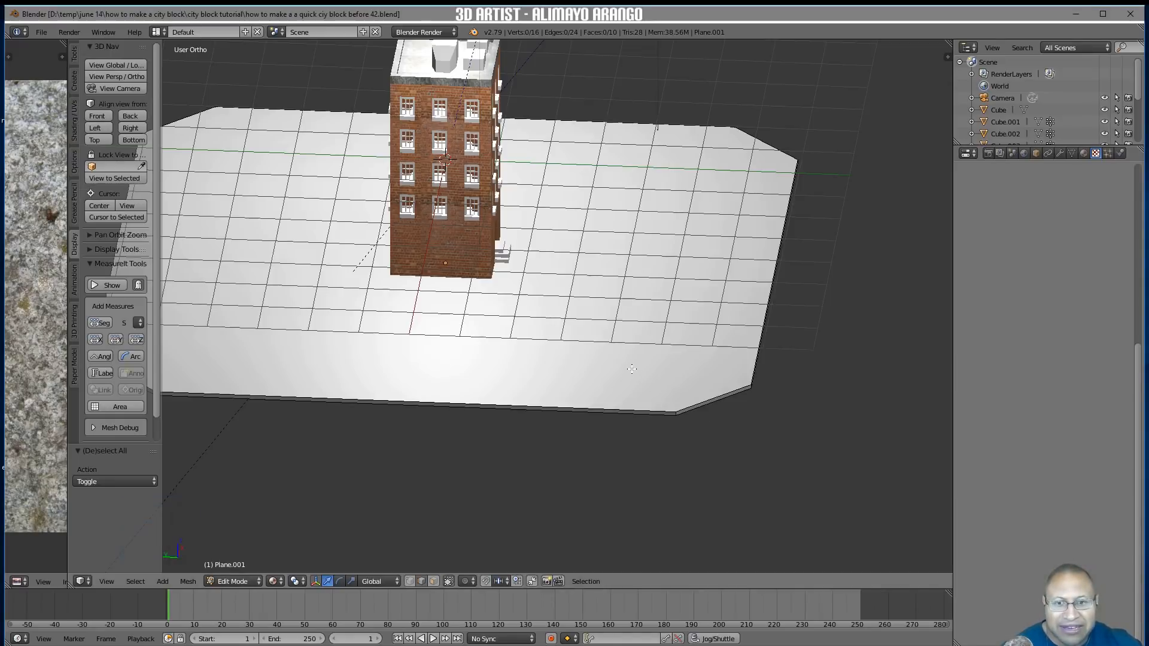
Switch to face selection, select the slab's top face and inset it by about 0.0358
click(446, 580)
click(548, 378)
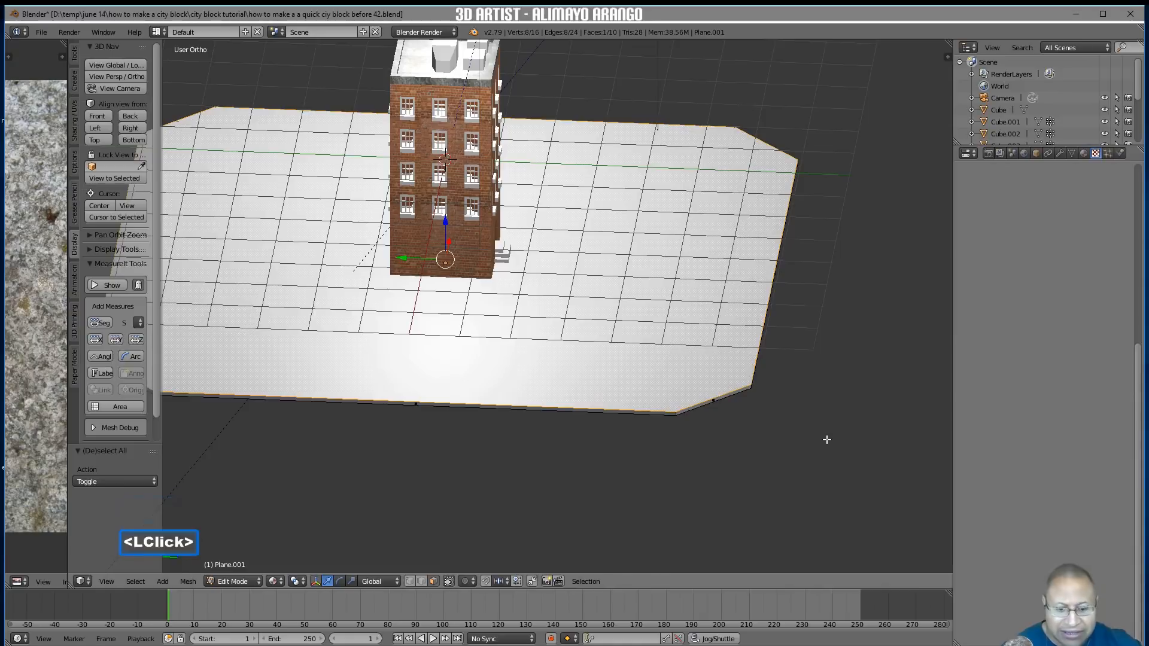
key(i)
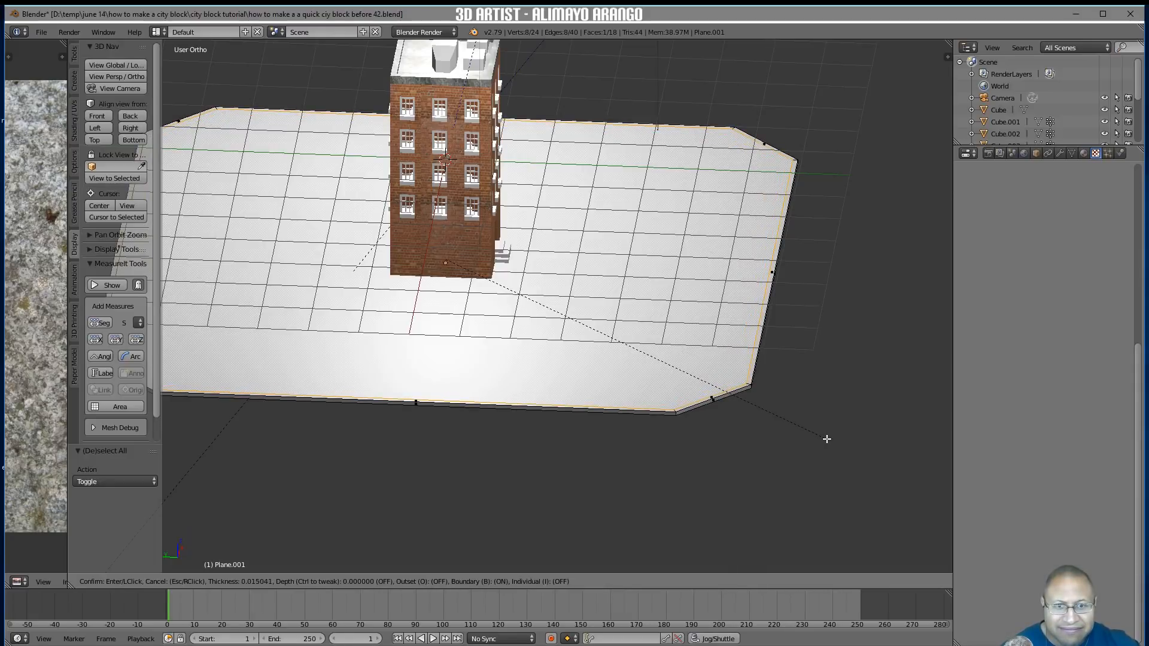
click(826, 438)
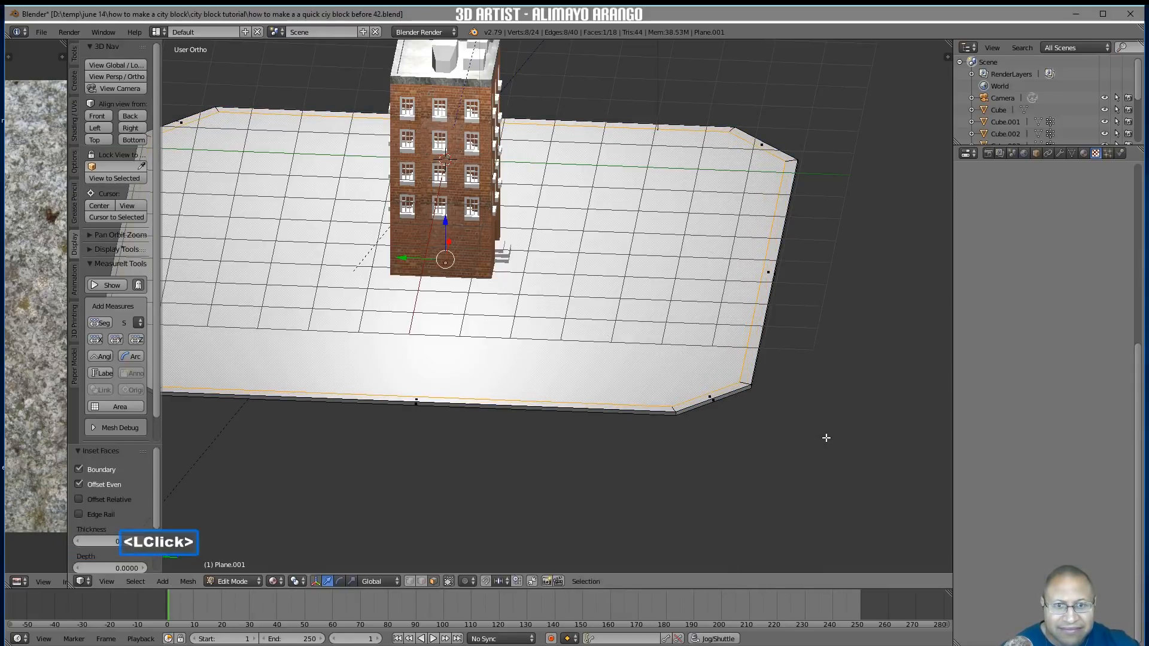
Extrude the inset top face in place, lower it slightly along Z to leave a raised rim, and clear the selection
mouse_move(767, 443)
middle_down()
mouse_move(767, 418)
mouse_move(765, 428)
middle_up()
ctrl+middle_drag(804, 394, 751, 334)
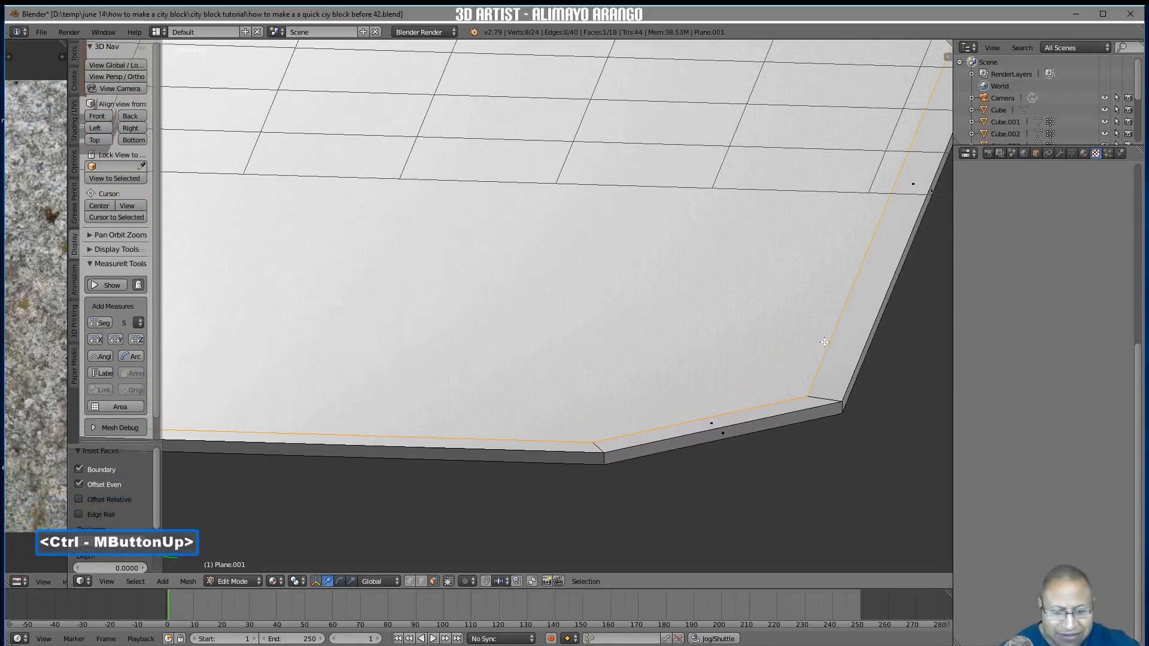
key(e)
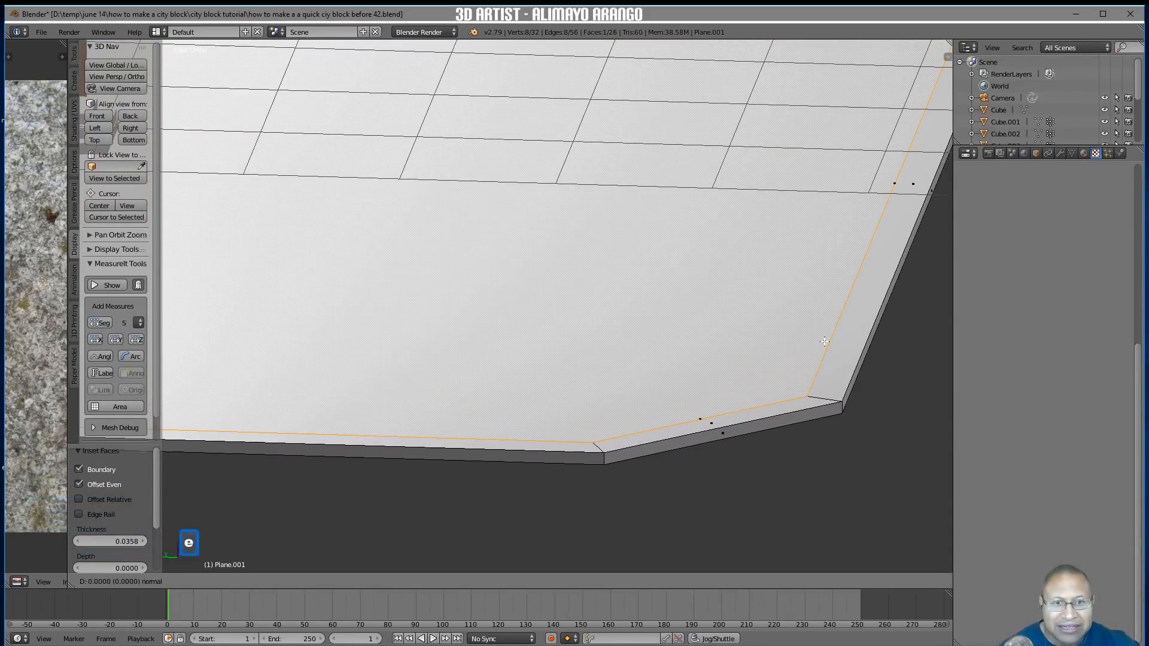
right_click(825, 341)
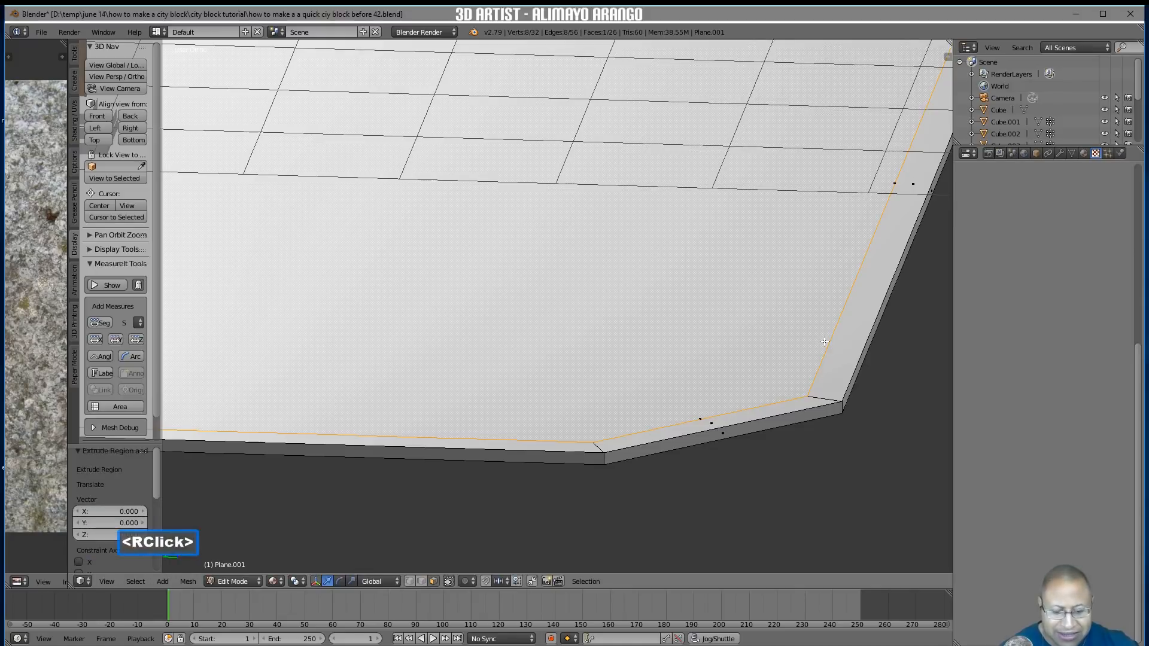
key(g)
key(z)
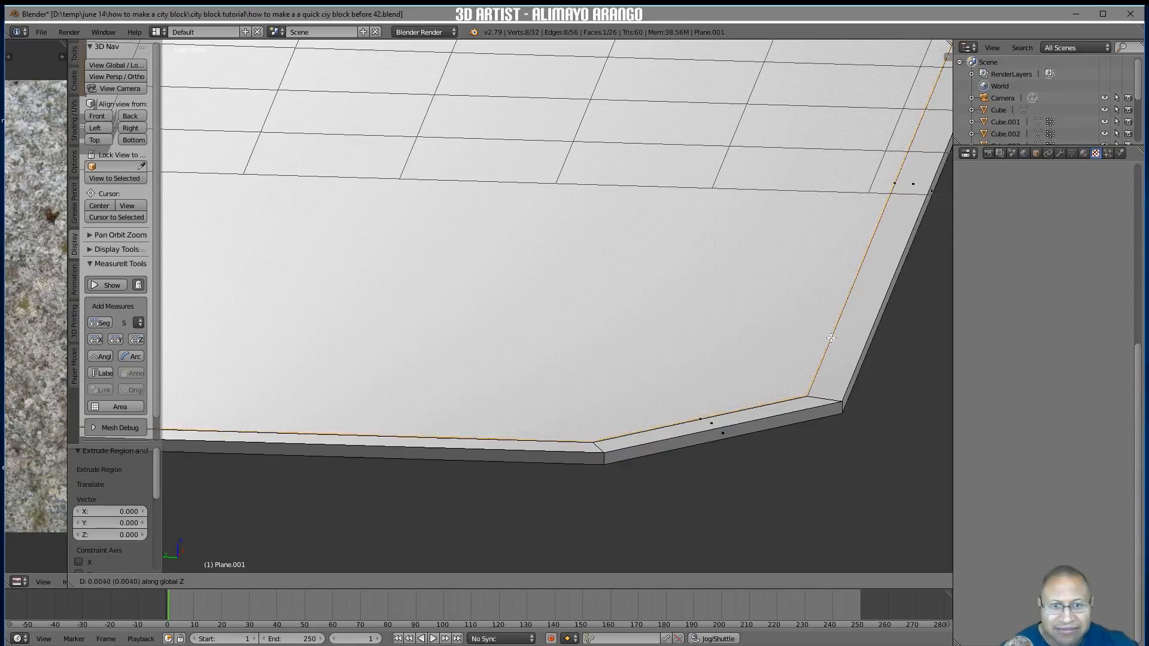
shift+click(870, 392)
middle_drag(750, 313, 796, 335)
scroll(787, 344, down, 7)
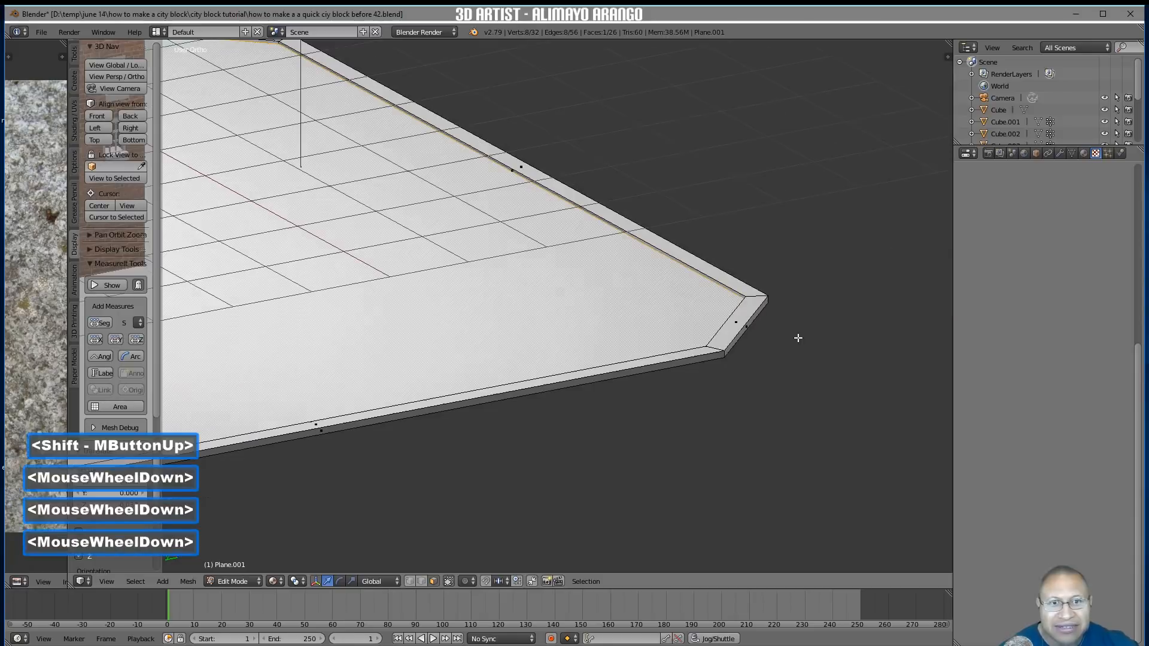
key(a)
Return to Object Mode and hide the ground slab
middle_drag(777, 356, 538, 359)
shift+middle_drag(539, 360, 561, 389)
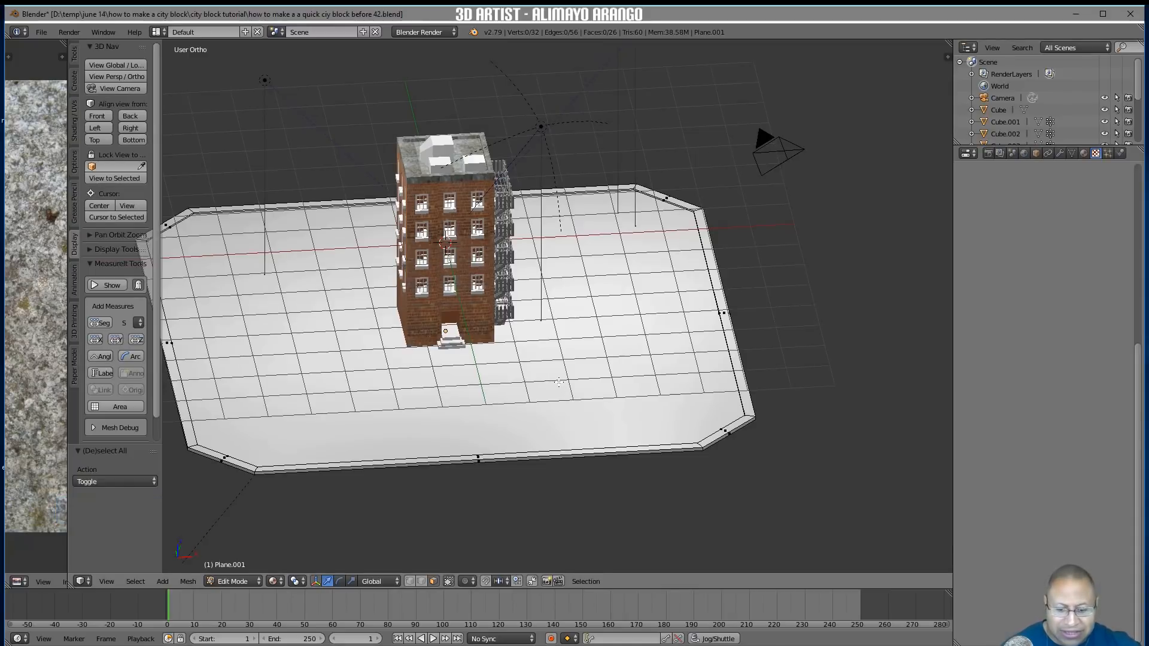
click(253, 578)
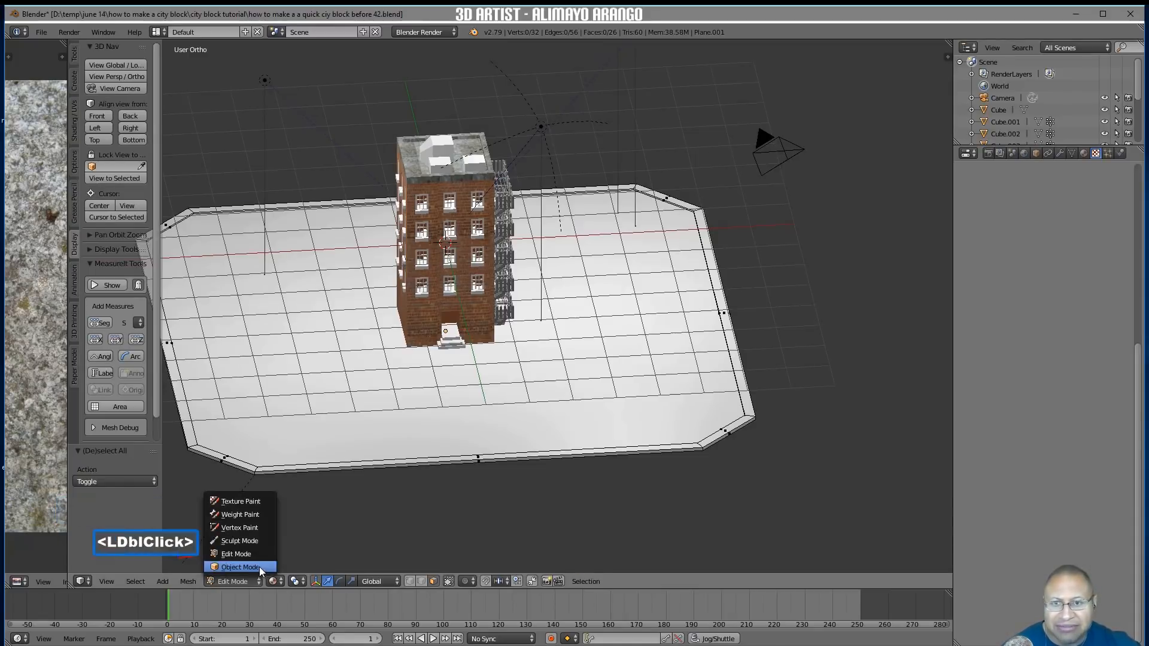
click(260, 566)
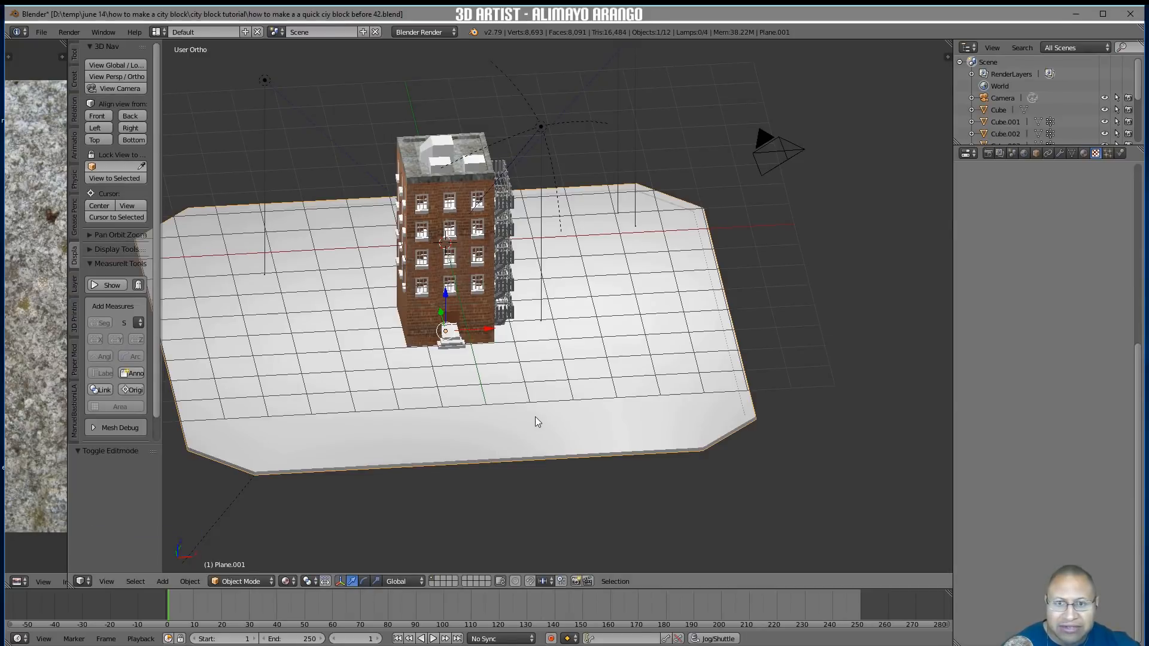
key(h)
Select every part of the apartment building, including its fire escape, using wireframe display, and return to solid shading
key(z)
click(606, 198)
mouse_move(577, 167)
ctrl+right_down()
mouse_move(533, 125)
mouse_move(336, 172)
mouse_move(468, 439)
mouse_move(558, 360)
ctrl+right_up()
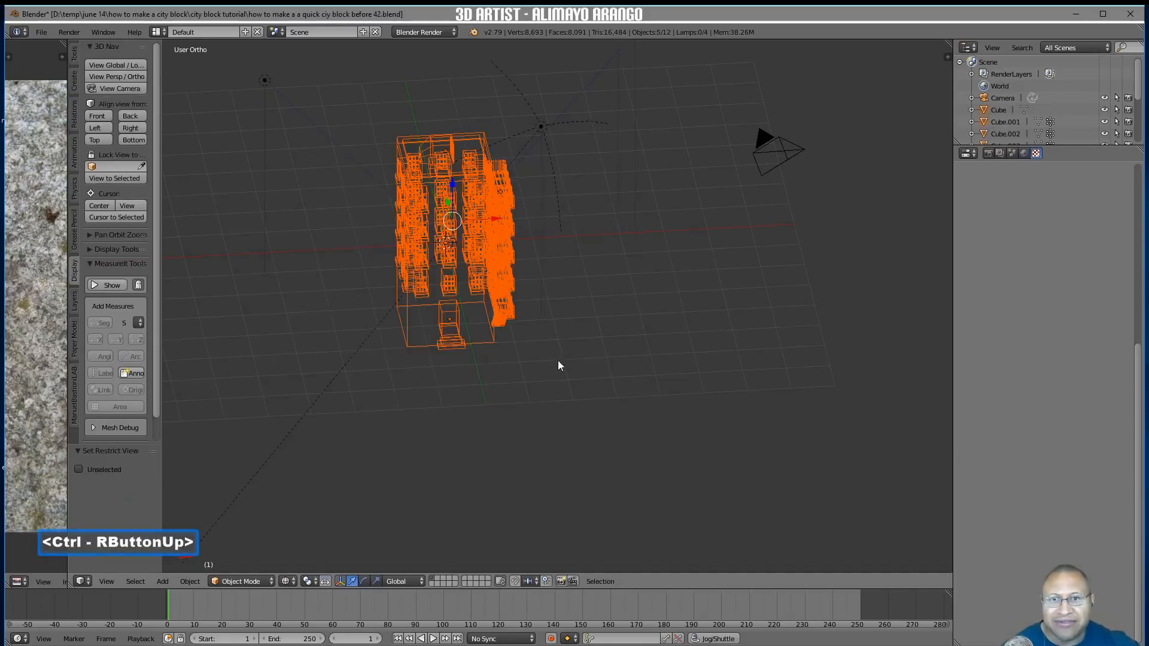
key(z)
click(572, 463)
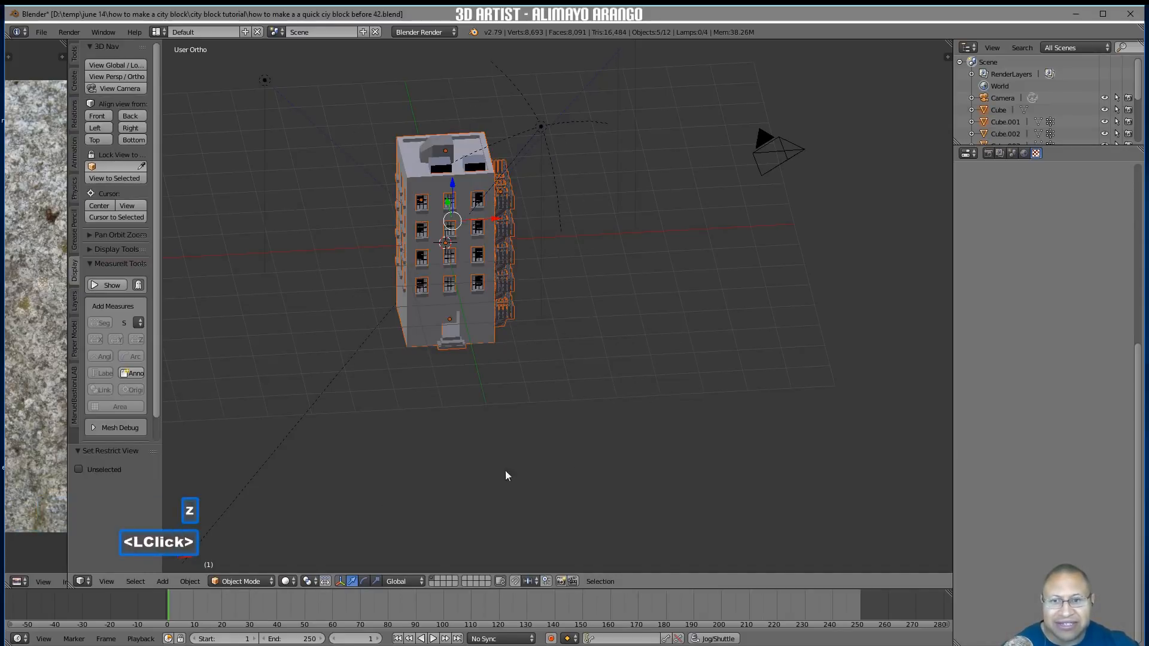
click(301, 582)
click(317, 552)
mouse_move(559, 426)
middle_down()
mouse_move(513, 421)
mouse_move(535, 401)
middle_up()
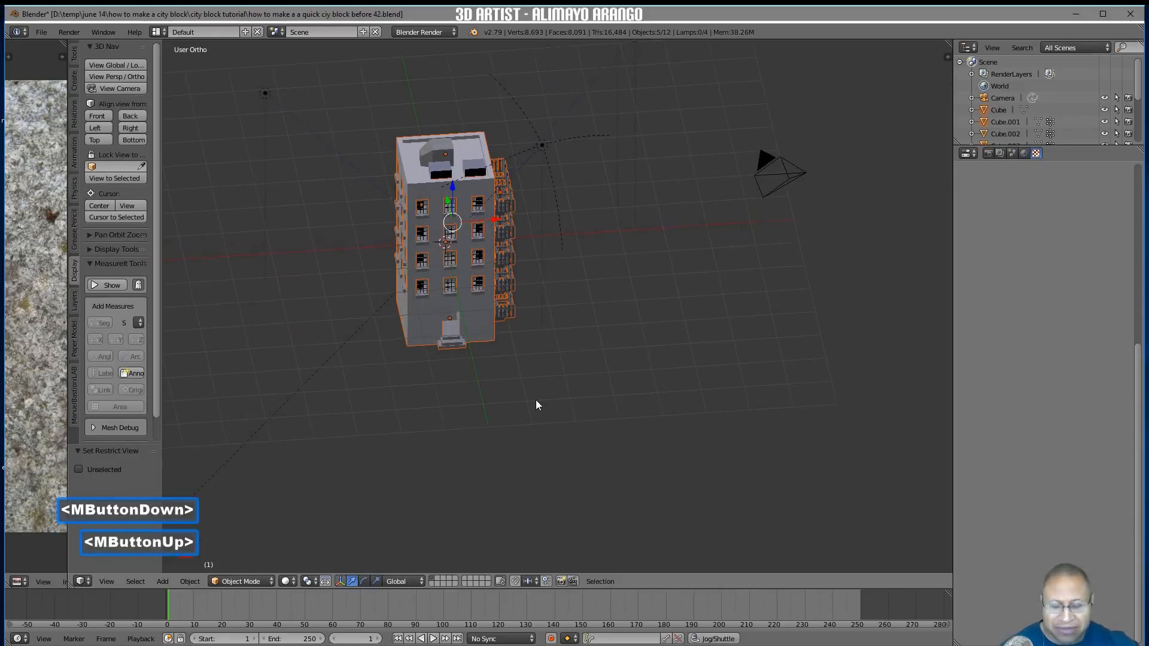
Duplicate the apartment building and move the copy about 2.893 along X
key(shift+d)
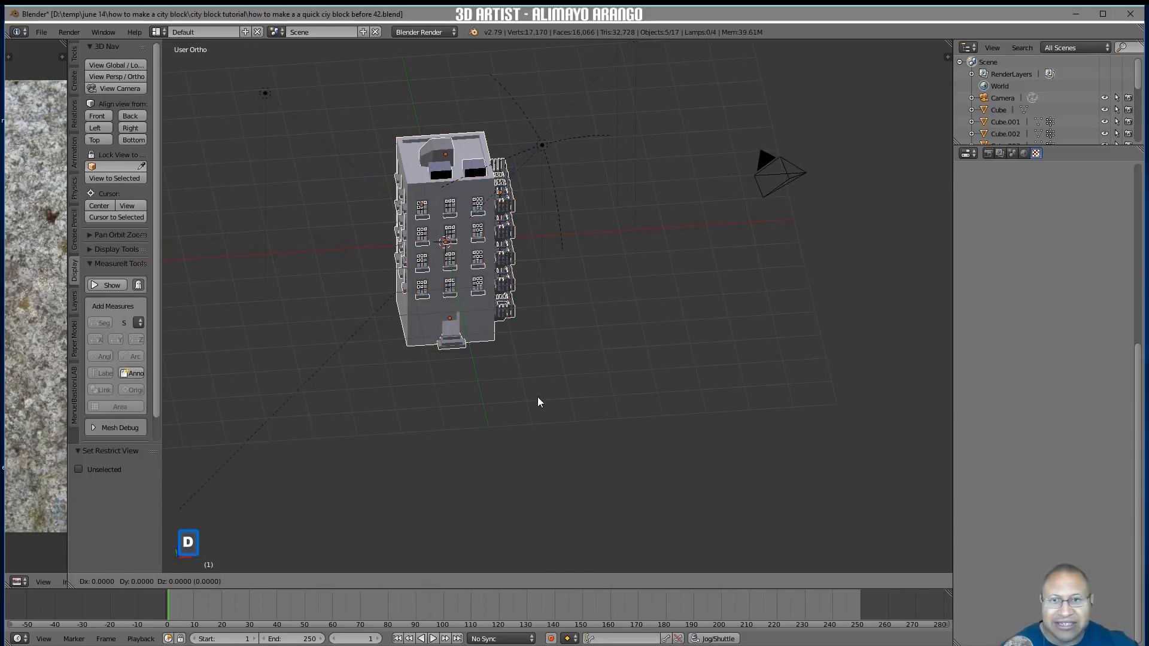
right_click(537, 396)
drag(477, 218, 609, 213)
Duplicate the second building and move the new copy about -3.362 along Y
middle_drag(609, 214, 626, 277)
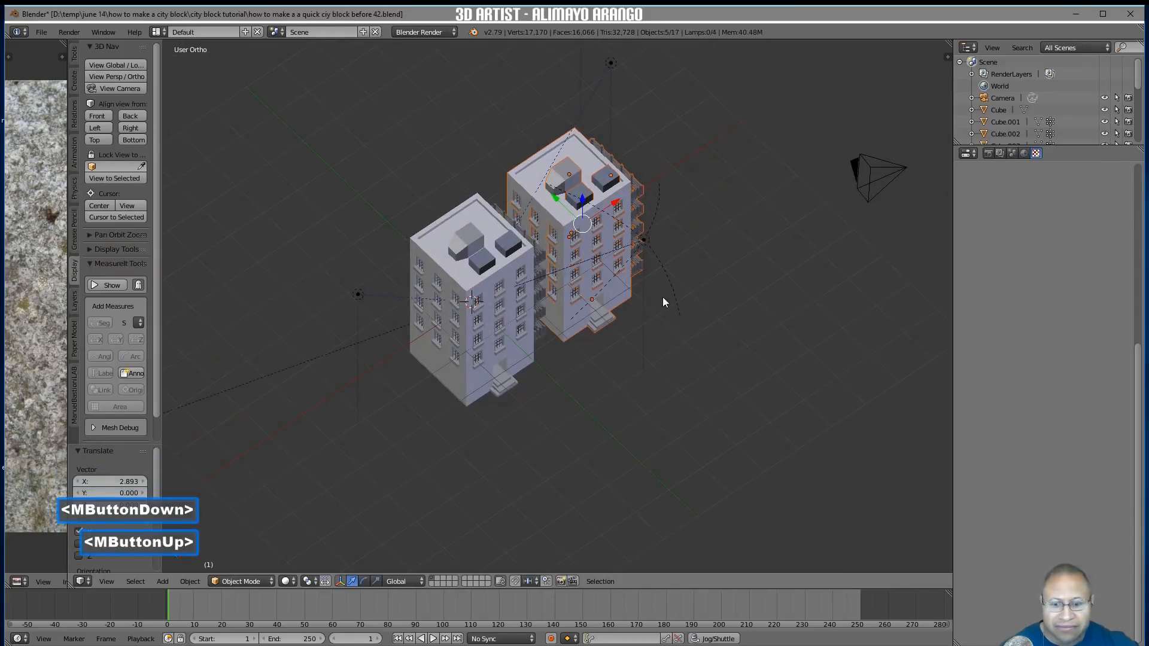
key(shift+d)
right_click(652, 284)
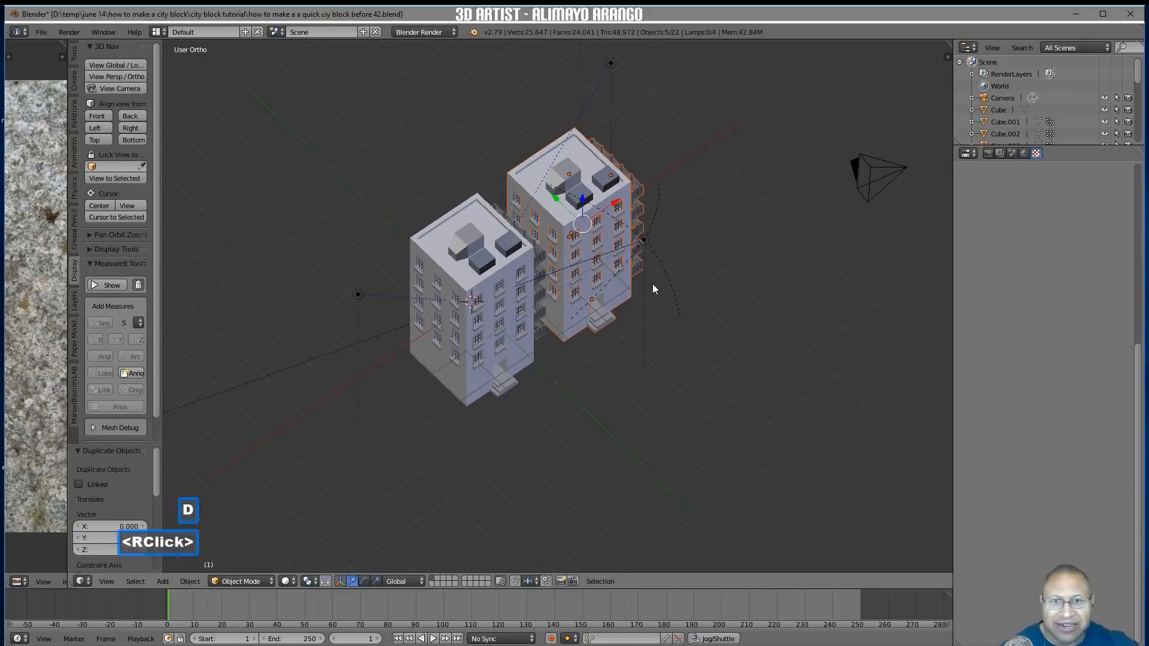
drag(565, 209, 652, 289)
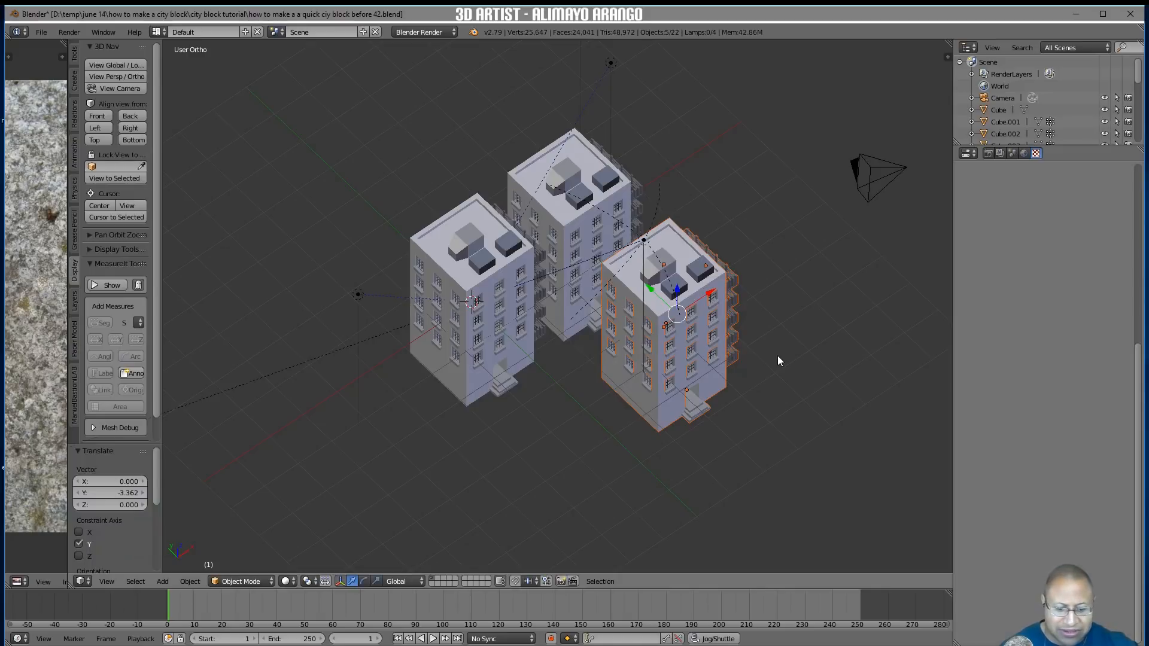
Rotate the third building 90° about Z and move it about 0.555 along Y
text(rz)
text(90)
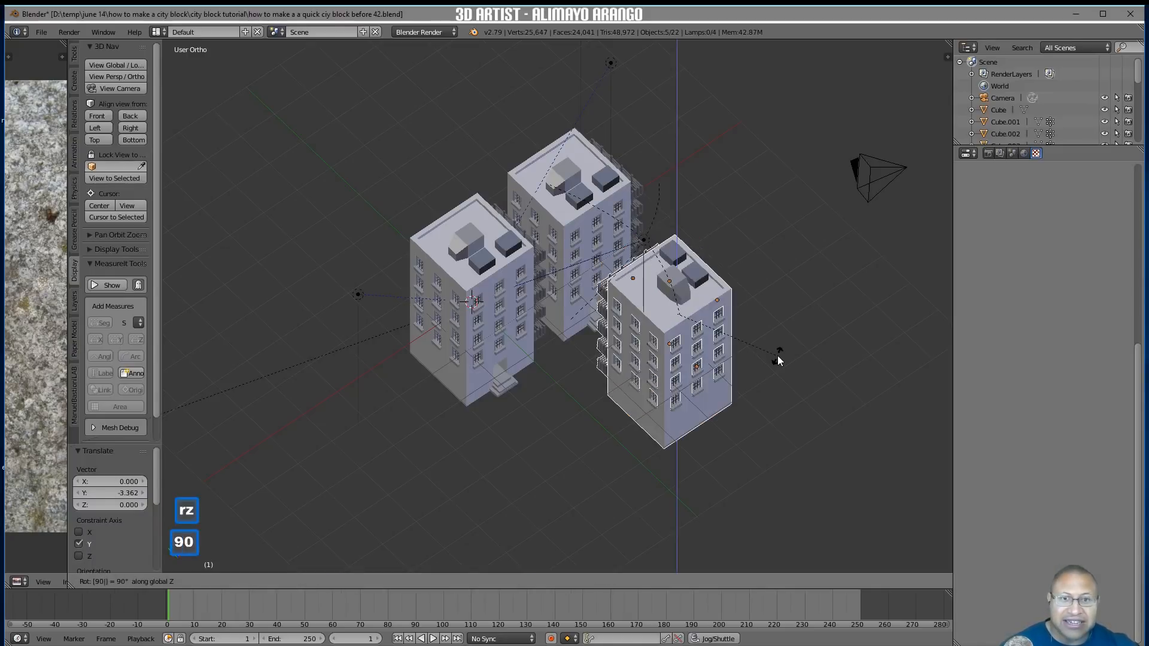
click(778, 355)
middle_drag(731, 351, 682, 318)
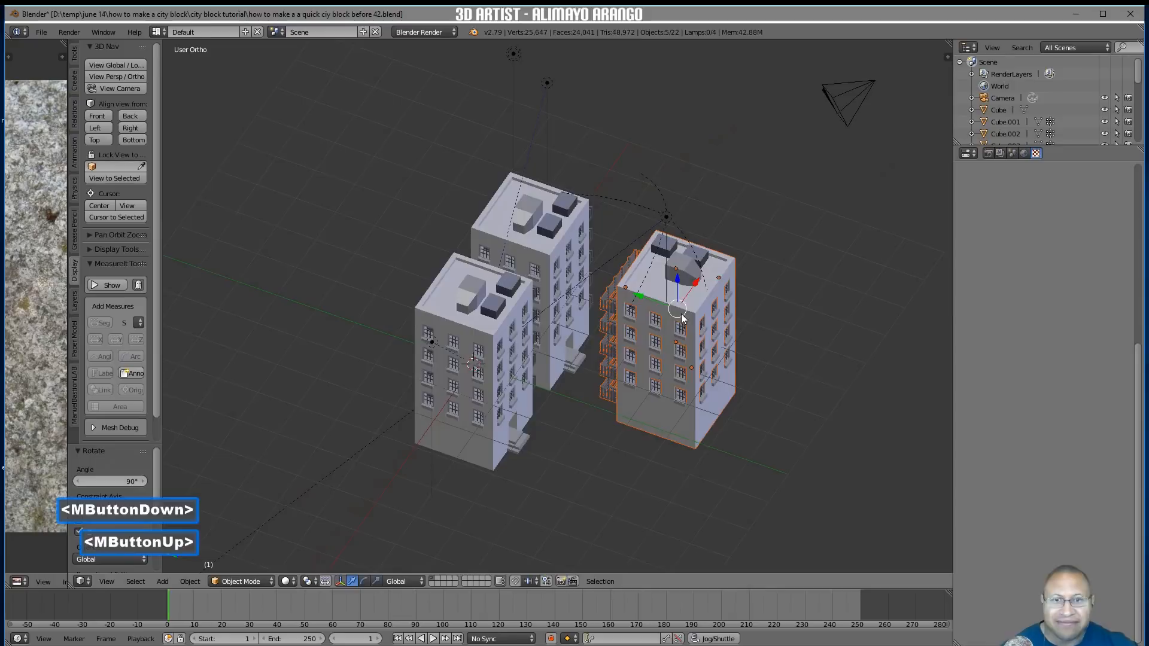
drag(645, 295, 622, 286)
Switch the viewport shading to textured display and bring all three buildings into view
middle_drag(622, 286, 667, 369)
click(289, 581)
click(336, 512)
mouse_move(494, 458)
middle_down()
mouse_move(565, 457)
mouse_move(521, 459)
mouse_move(471, 441)
mouse_move(567, 433)
mouse_move(467, 456)
mouse_move(509, 401)
mouse_move(582, 401)
mouse_move(497, 415)
mouse_move(522, 412)
middle_up()
mouse_move(664, 420)
middle_down()
mouse_move(500, 402)
mouse_move(662, 411)
middle_up()
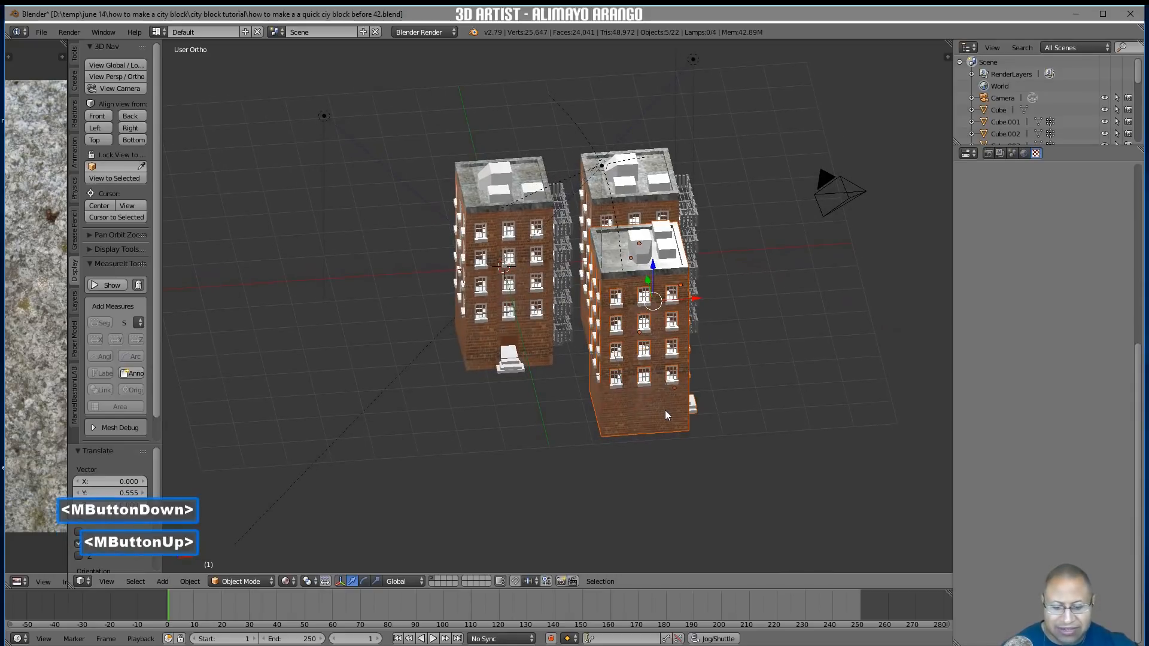
Duplicate the rotated building, move the copy about -8.652 along X and shift it slightly farther the same way
key(shift+d)
right_click(665, 410)
drag(694, 300, 321, 318)
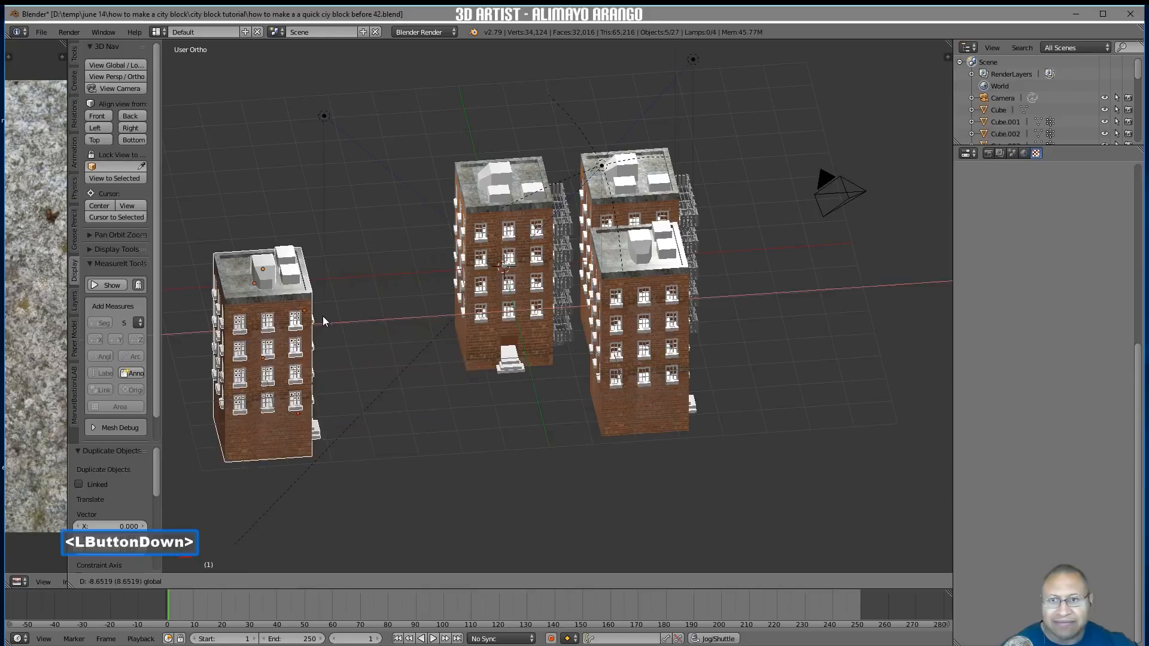
shift+middle_drag(395, 362, 572, 325)
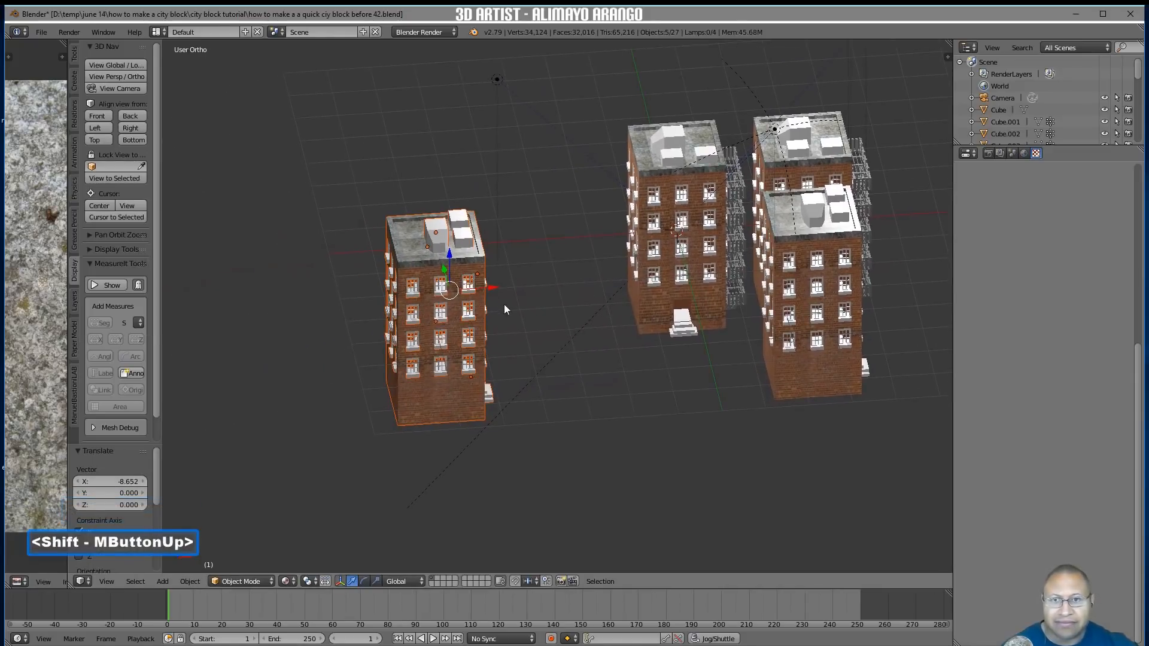
drag(488, 288, 467, 291)
middle_drag(467, 291, 479, 322)
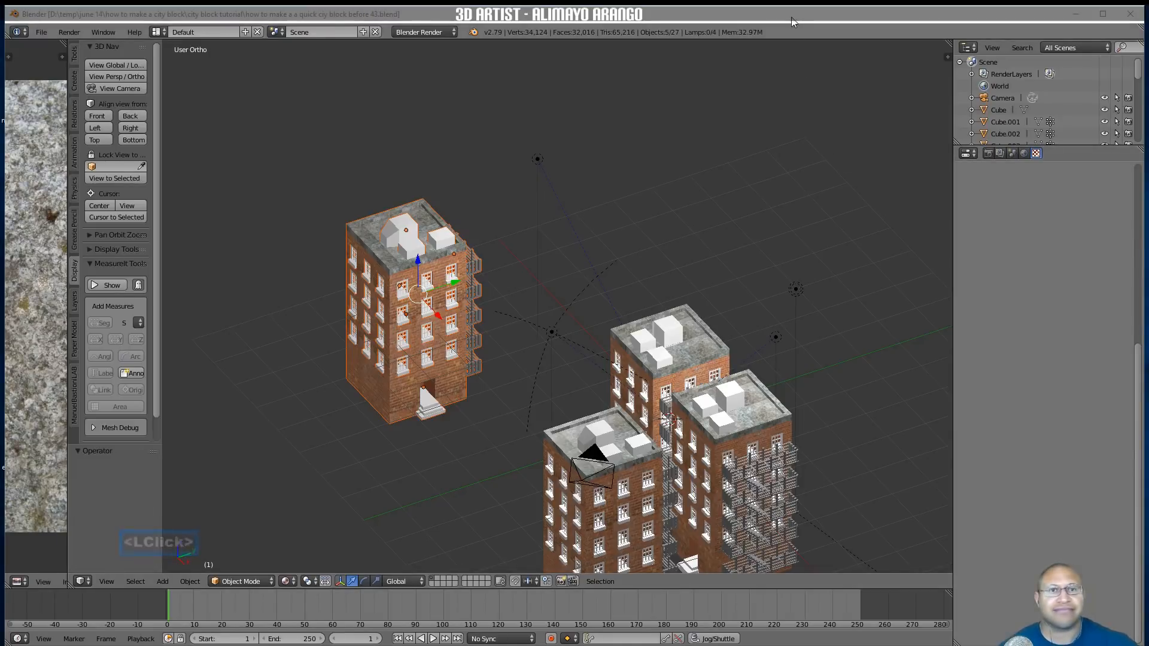
Enter Edit Mode on the nearest building of the three-building cluster and select its linked brick wall faces, delimited by seam
click(793, 19)
shift+middle_drag(754, 377, 790, 315)
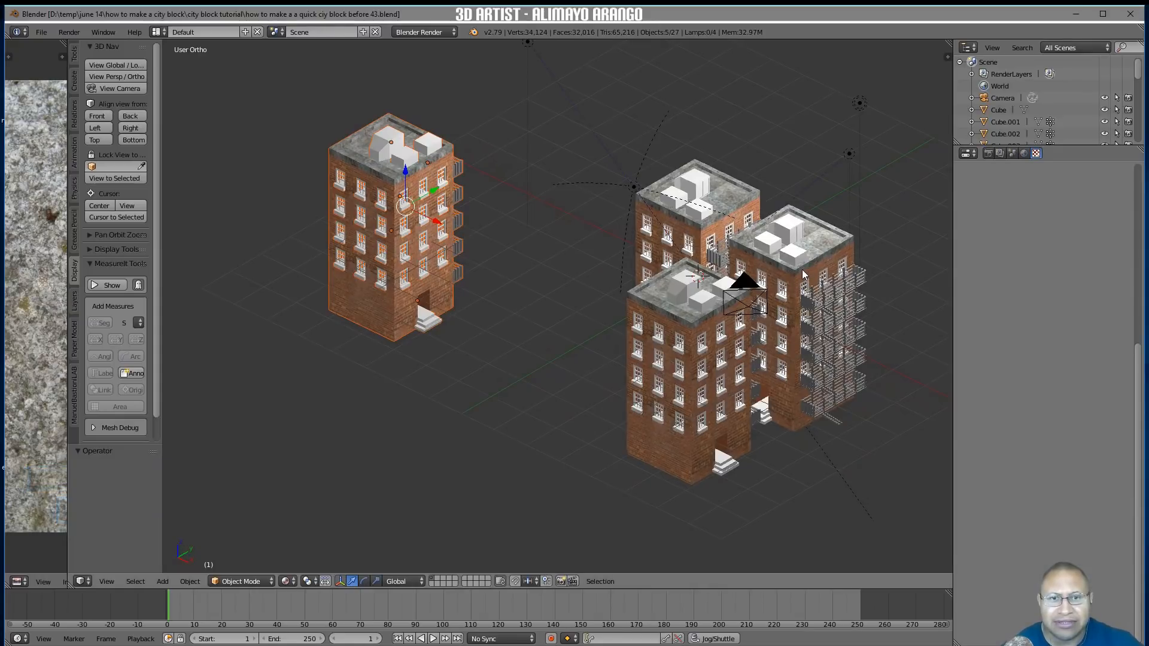
shift+middle_drag(811, 275, 768, 285)
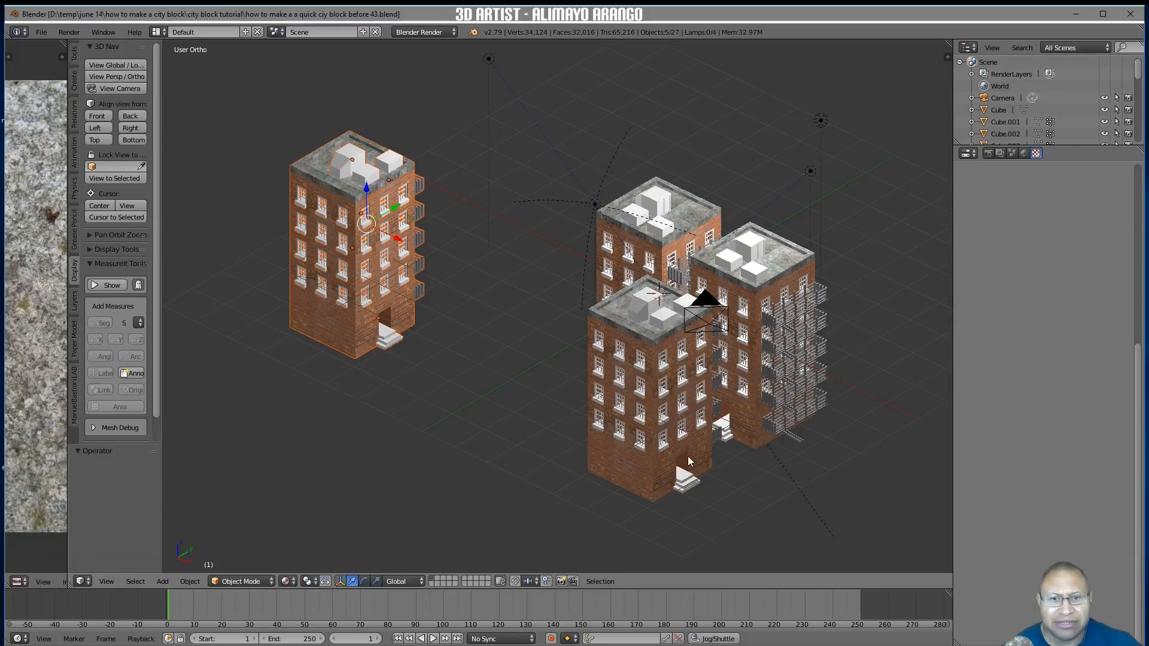
click(652, 469)
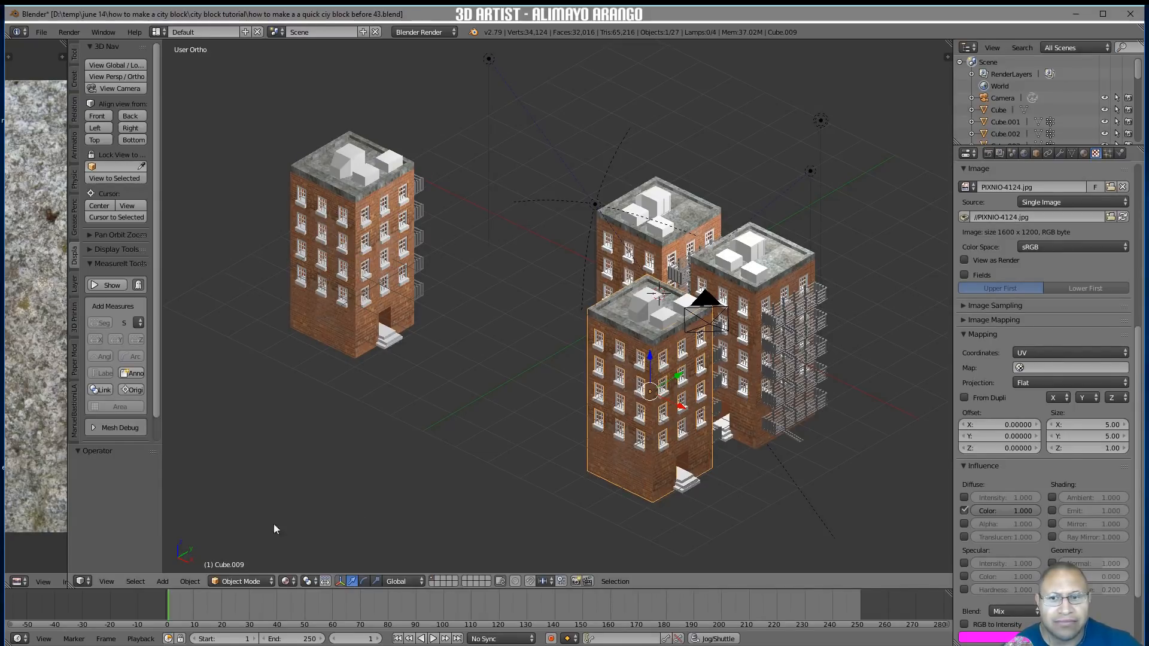
click(256, 585)
click(263, 552)
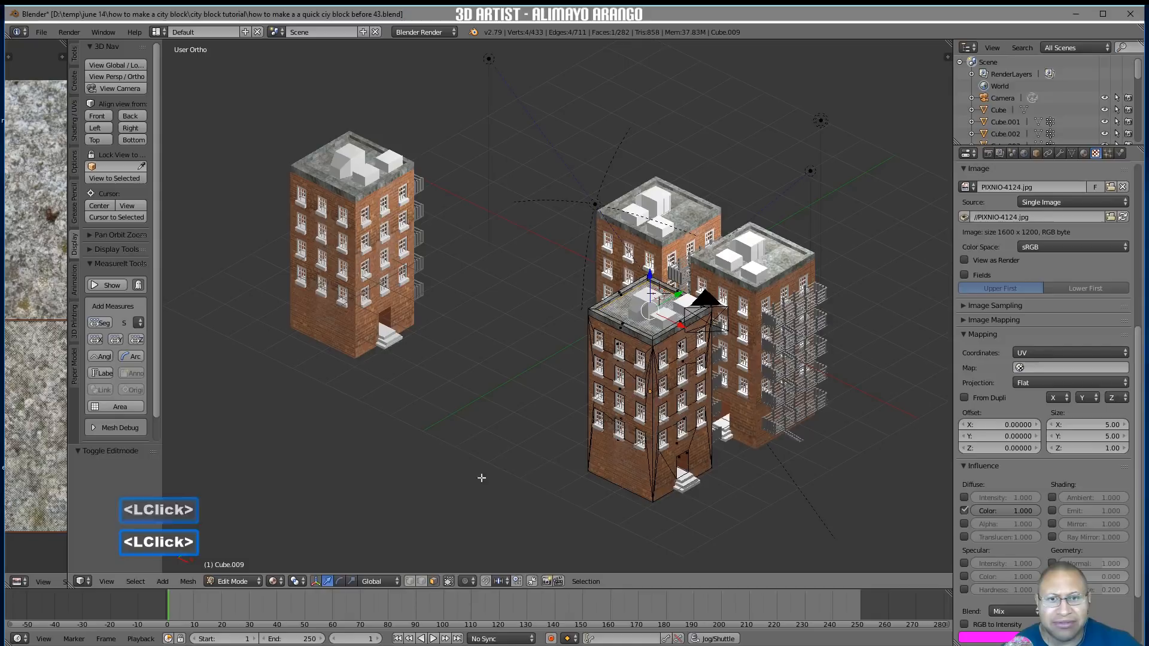
key(l)
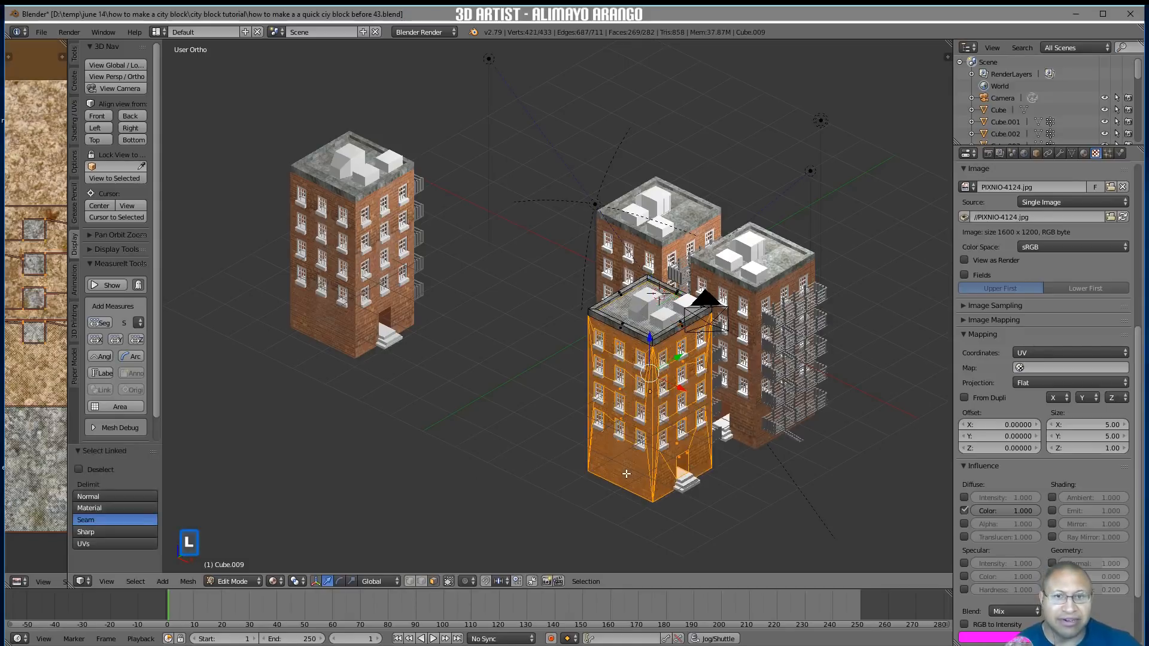
Add a third material slot to the selected building and create a new material in it
click(1084, 153)
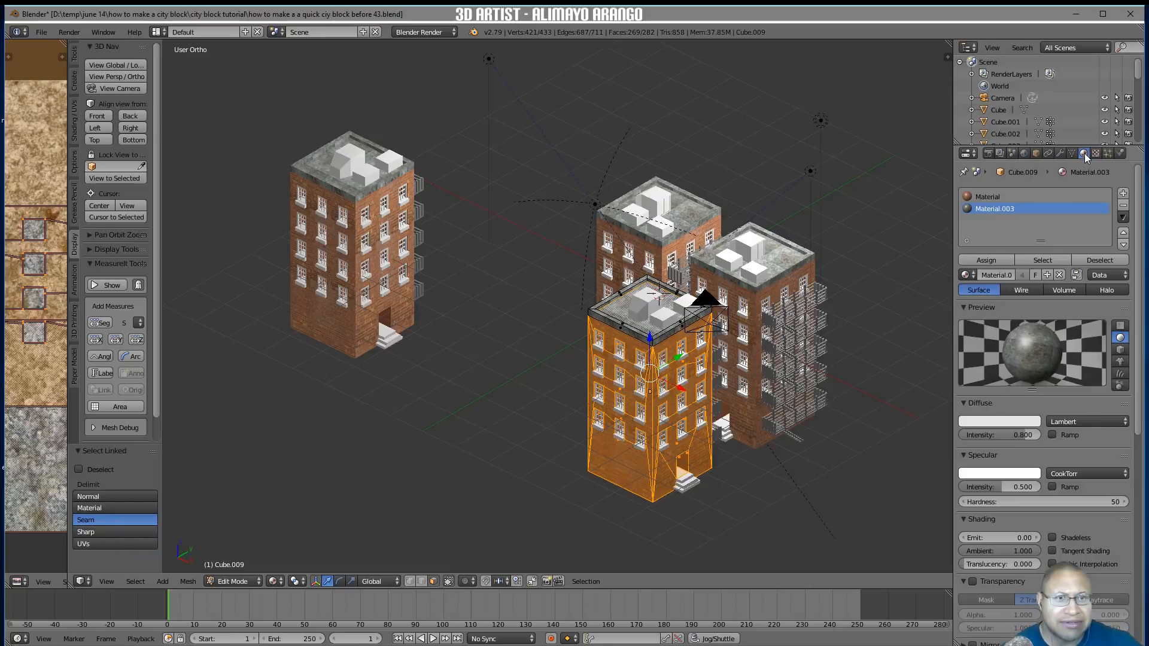
click(1123, 195)
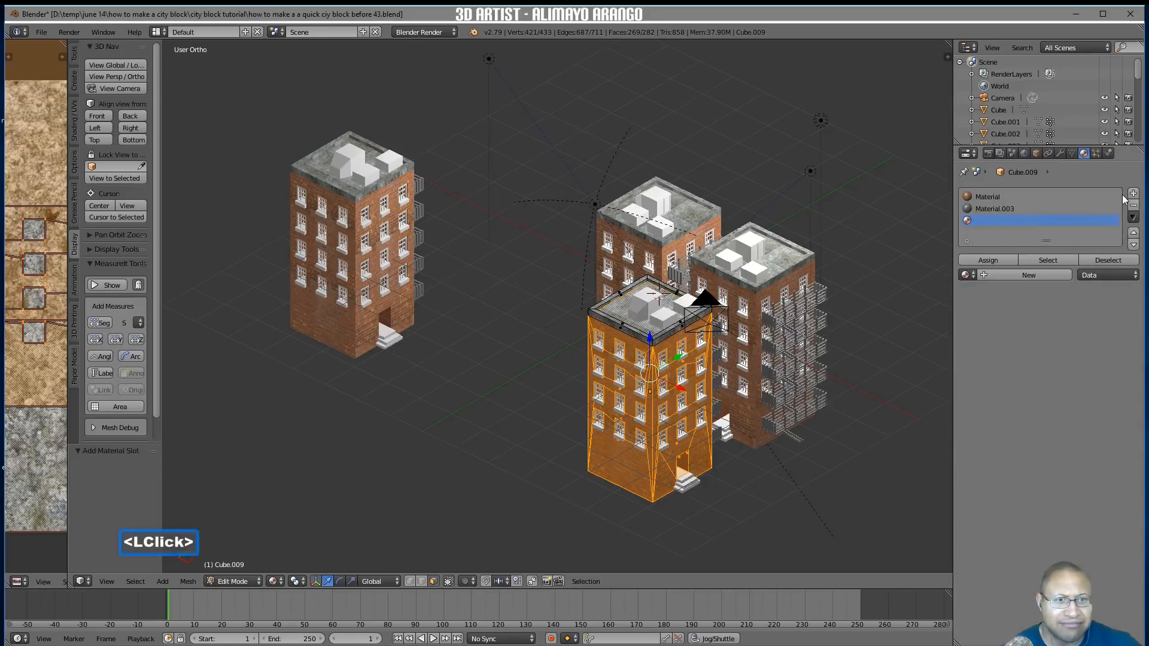
click(1061, 276)
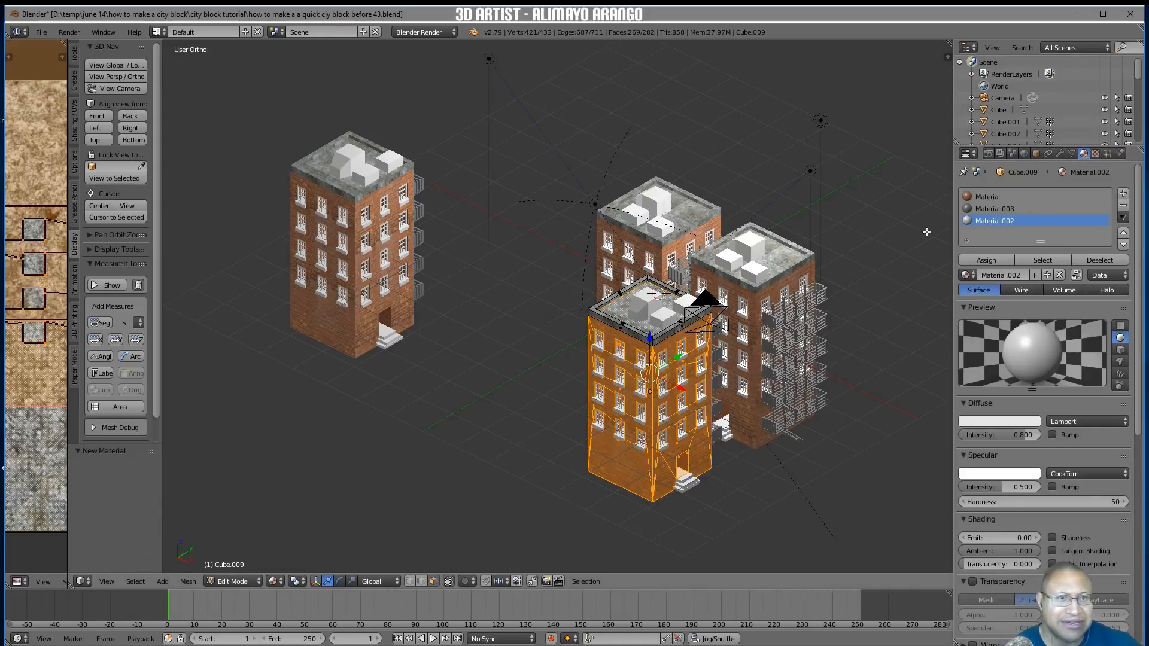
Create a new image texture in the first texture slot of the new material
click(1095, 153)
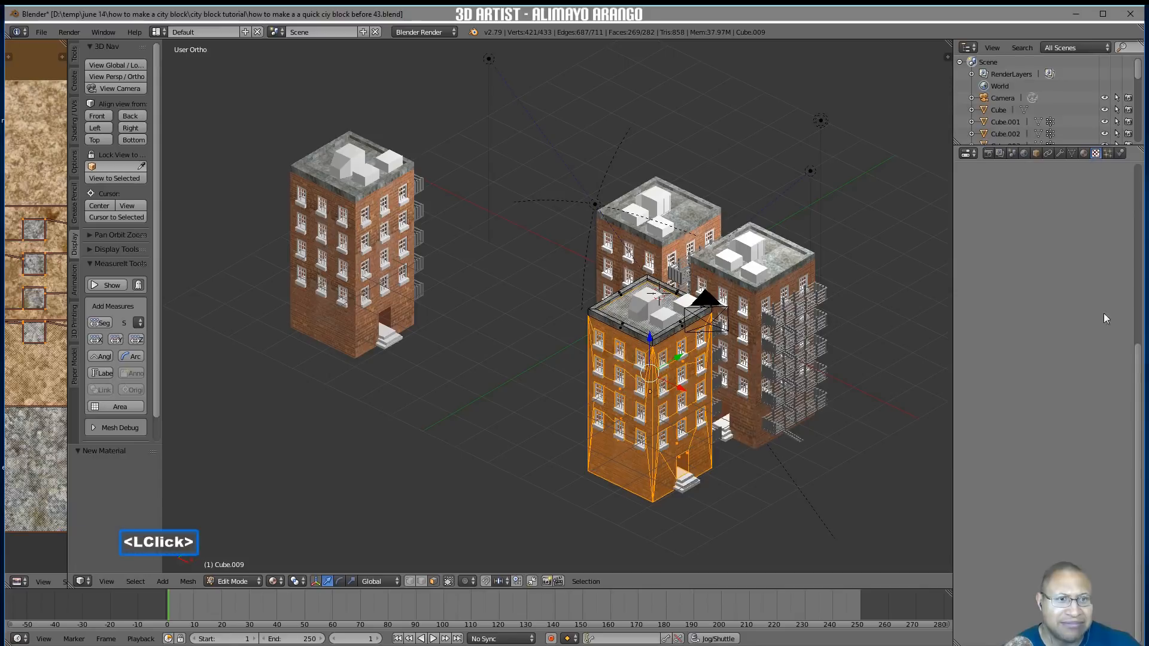
scroll(1098, 330, up, 10)
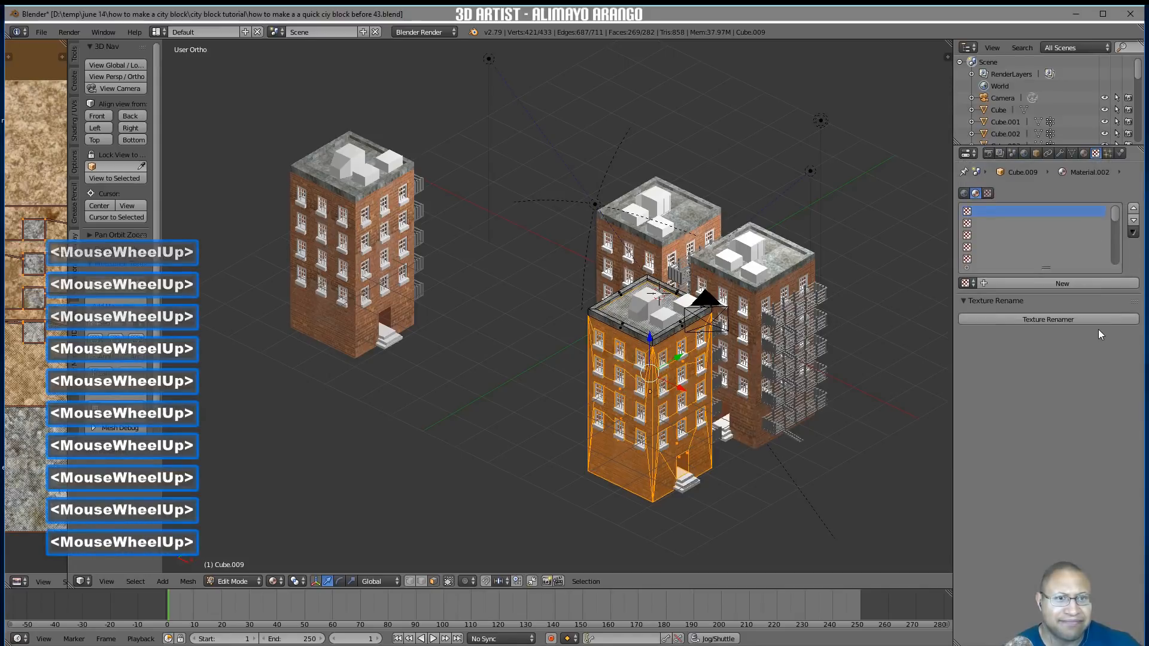
click(1090, 279)
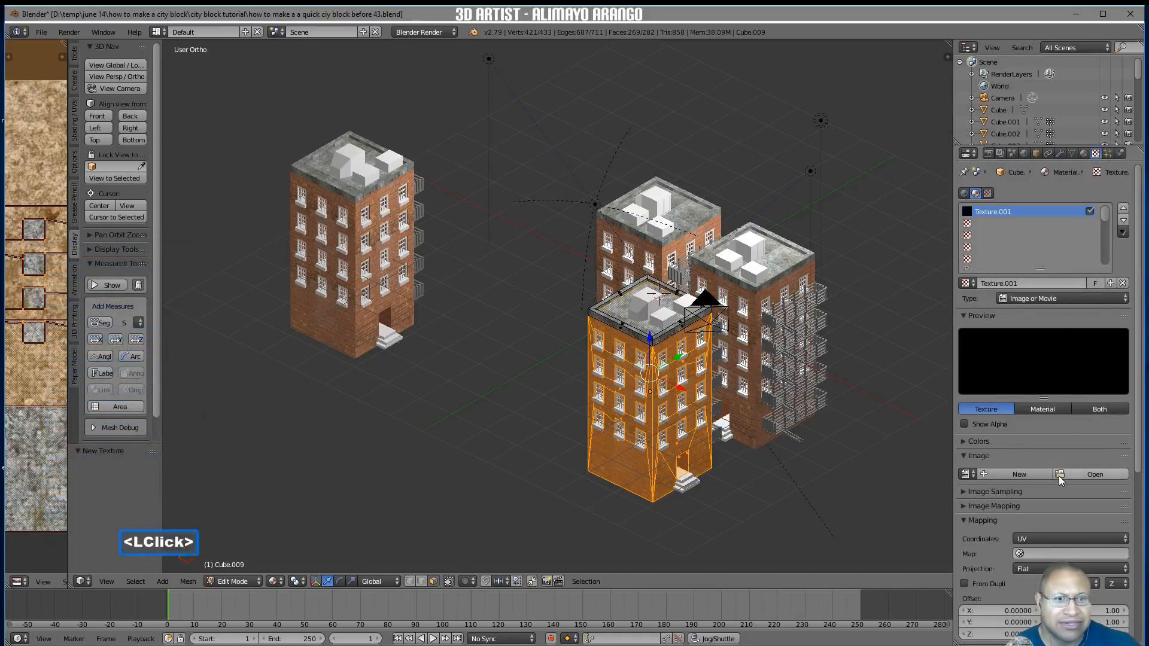
Load grey brick texture.jpg as the image for the new texture
click(1088, 475)
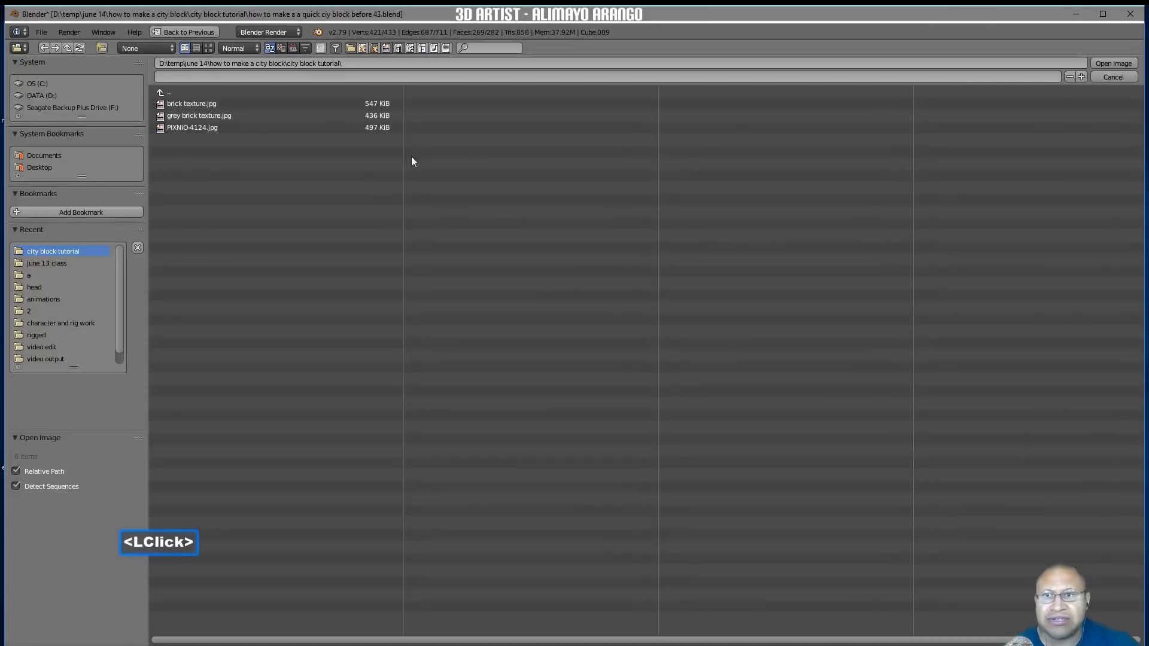
click(208, 48)
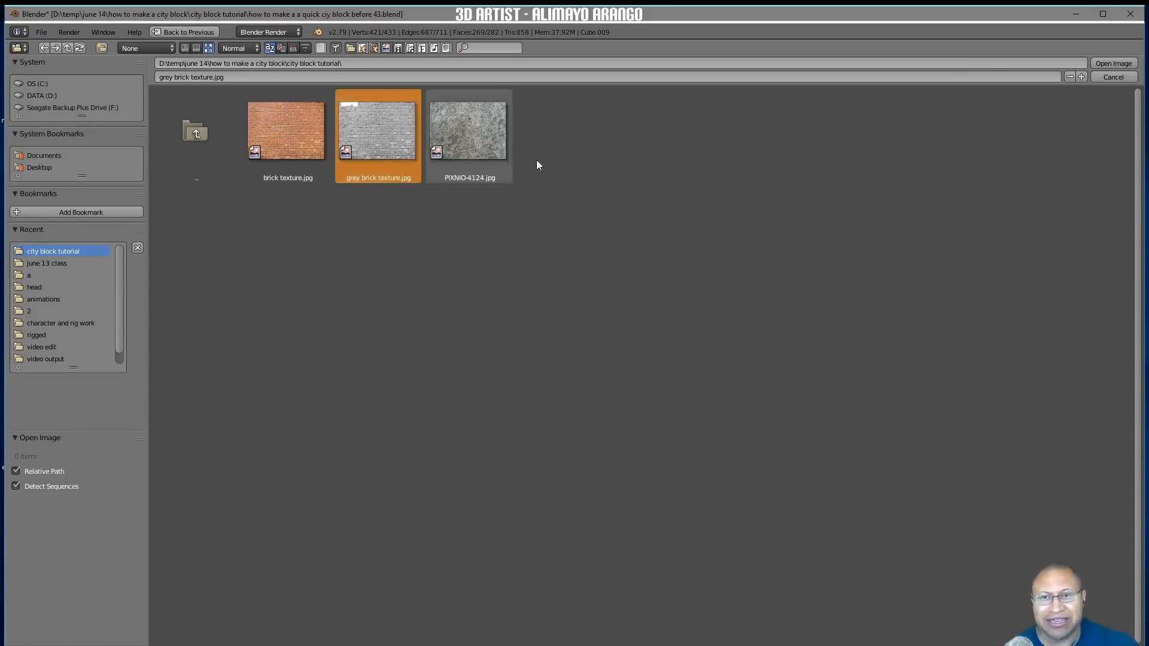
click(1101, 62)
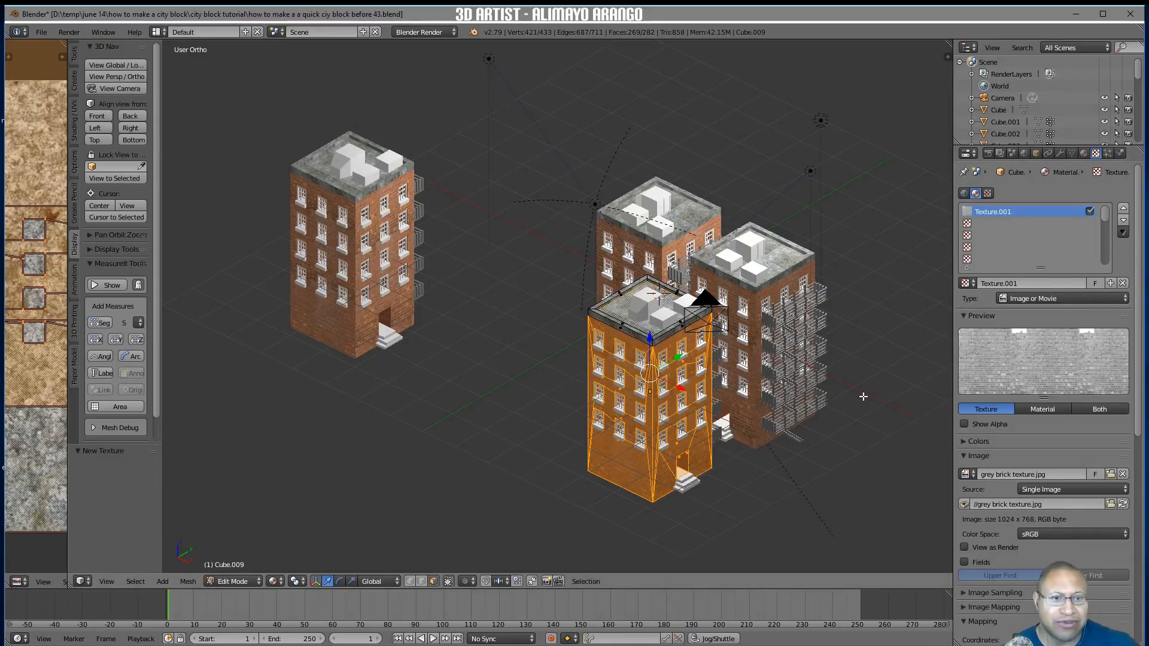
Set the grey brick texture's mapping size to 5 in both X and Y
scroll(1055, 490, down, 10)
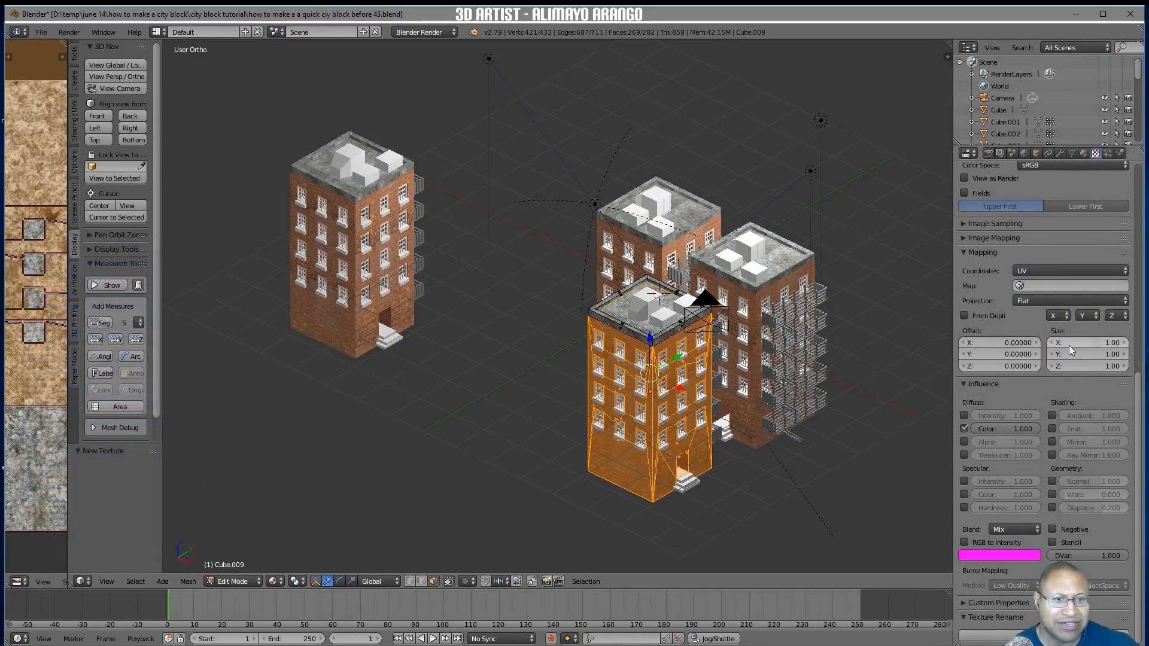
click(1087, 347)
text(5)
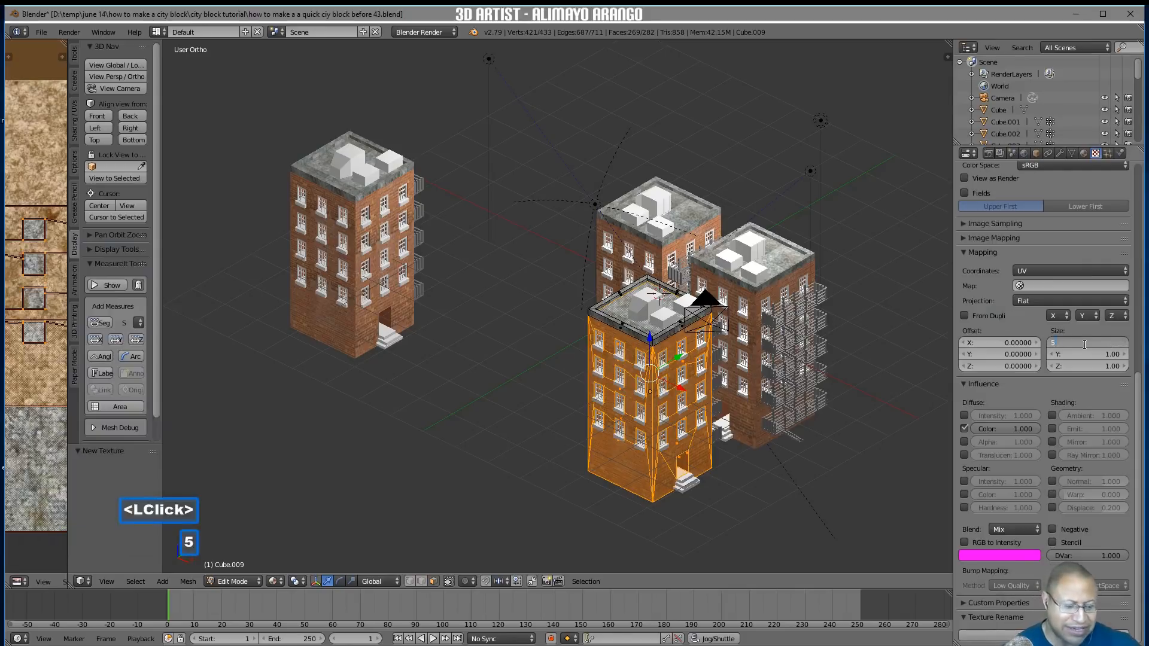
click(1086, 353)
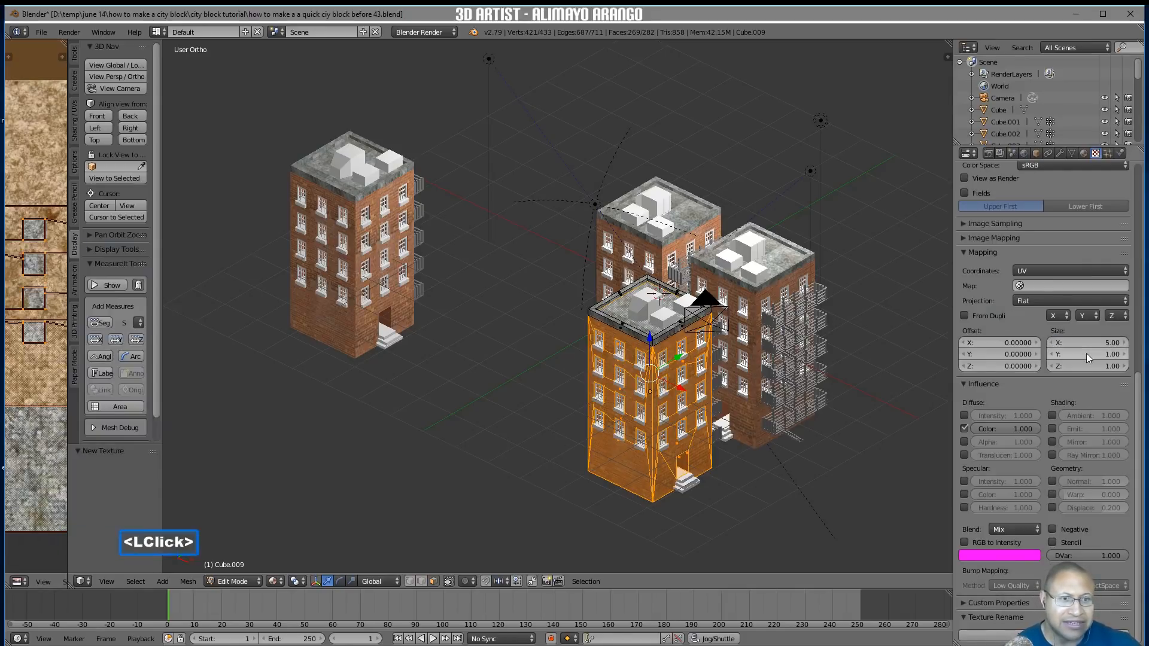
click(1086, 354)
text(5)
key(Return)
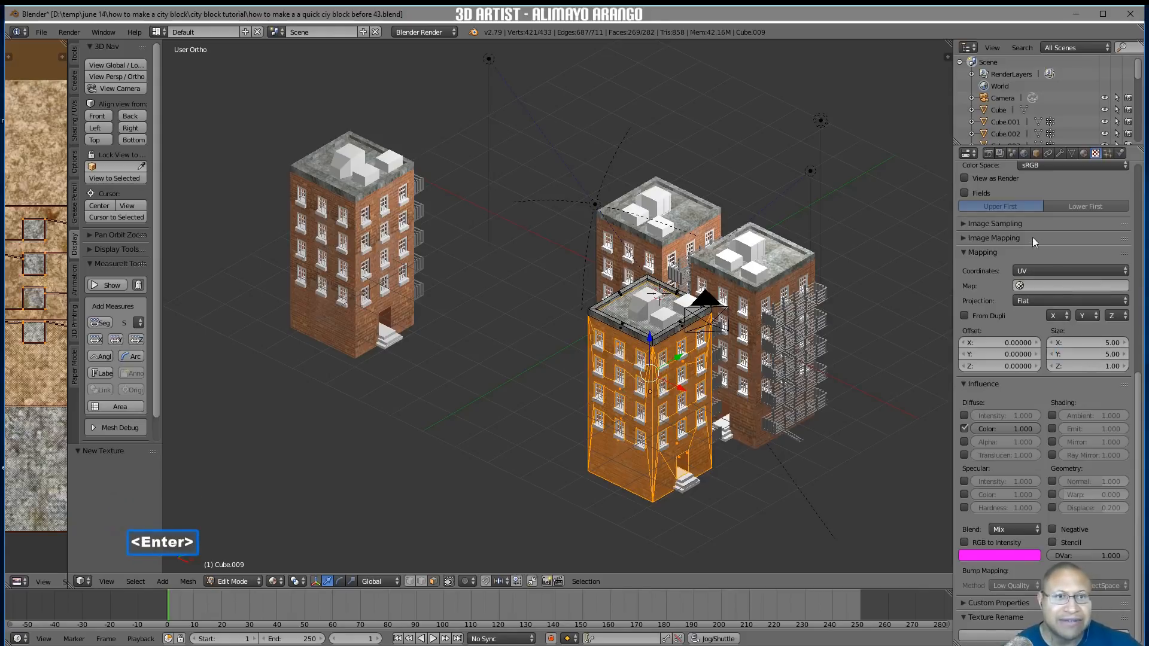
Assign the grey brick material to the selected wall faces, then deselect everything and return to Object Mode
drag(1136, 396, 1131, 180)
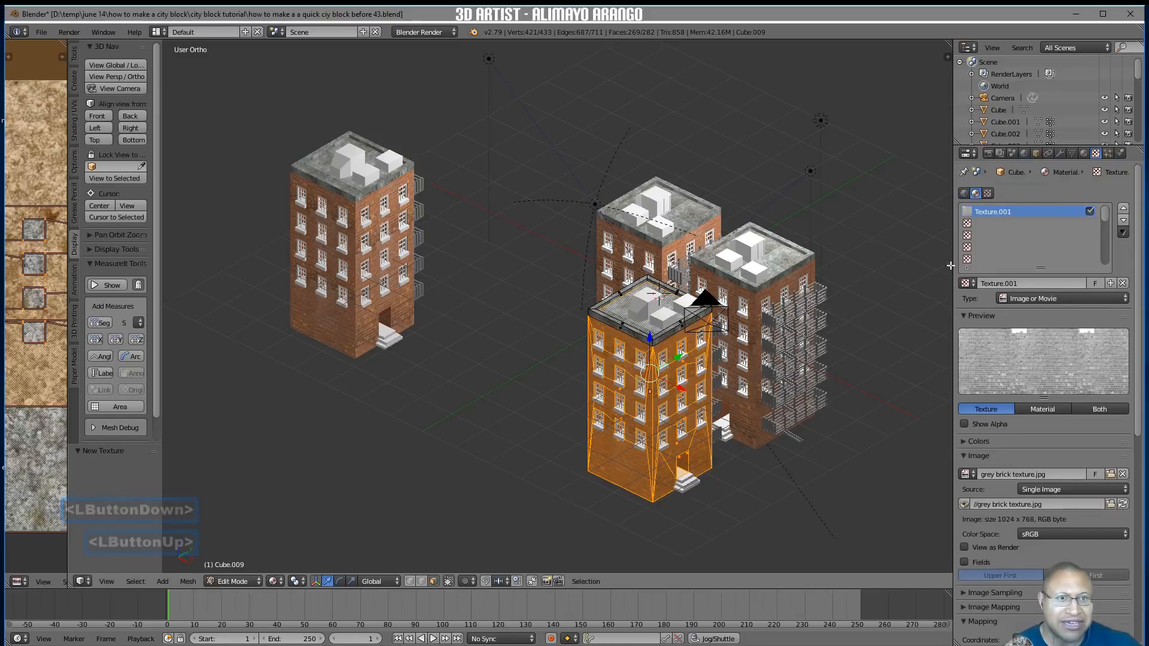
click(1085, 154)
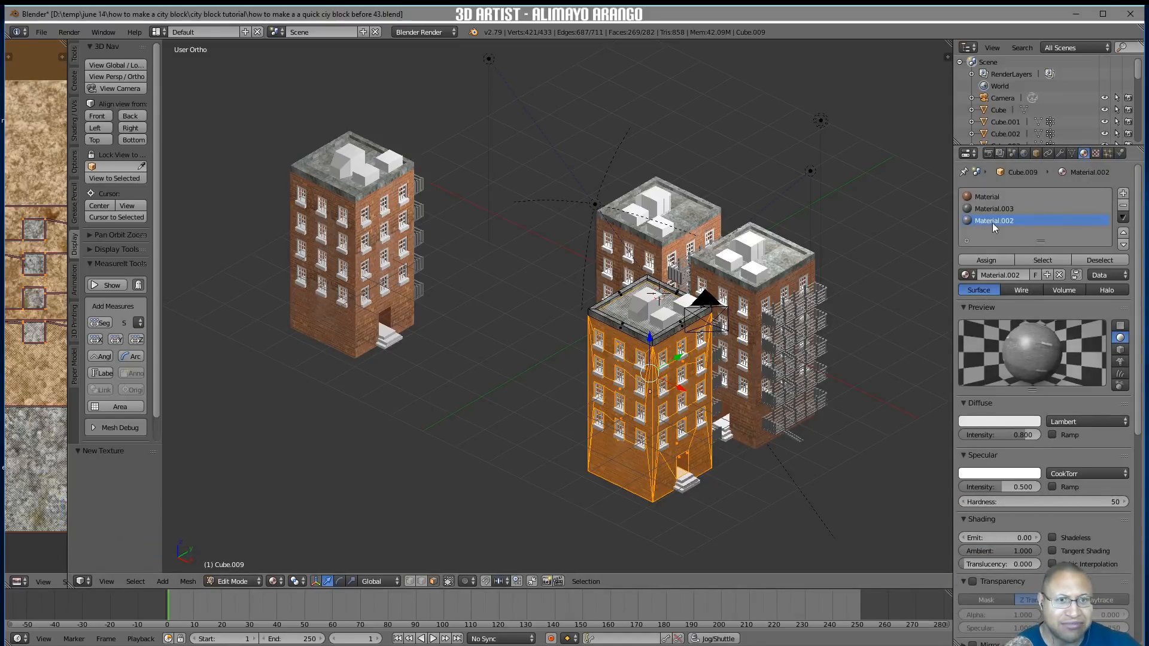
click(1003, 258)
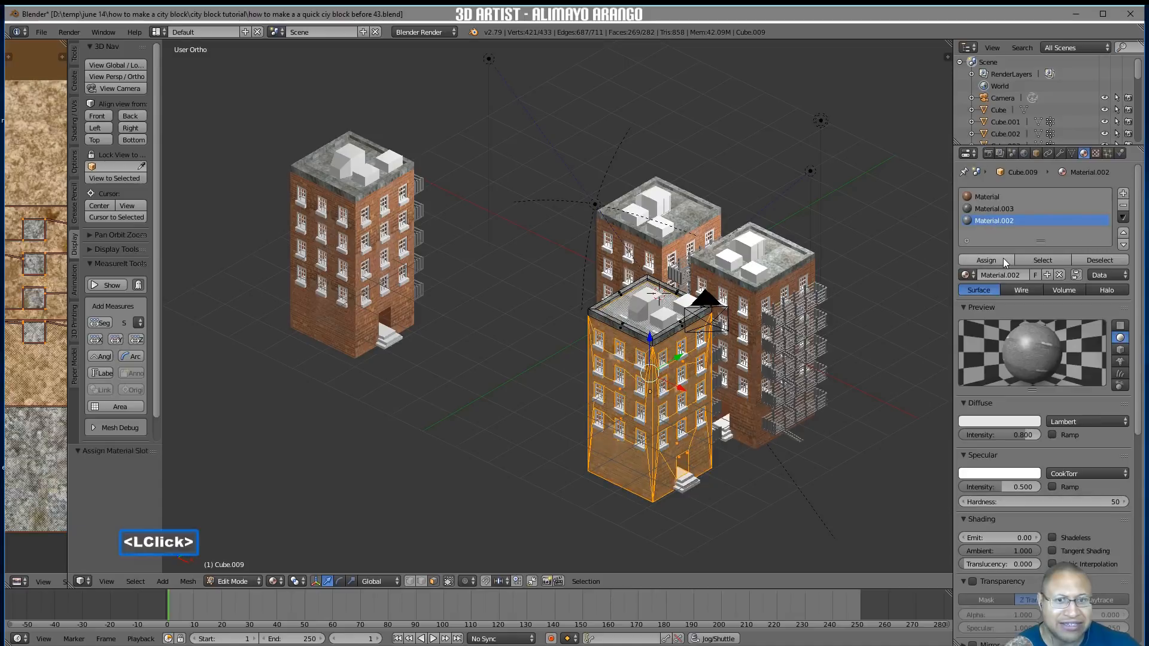
key(a)
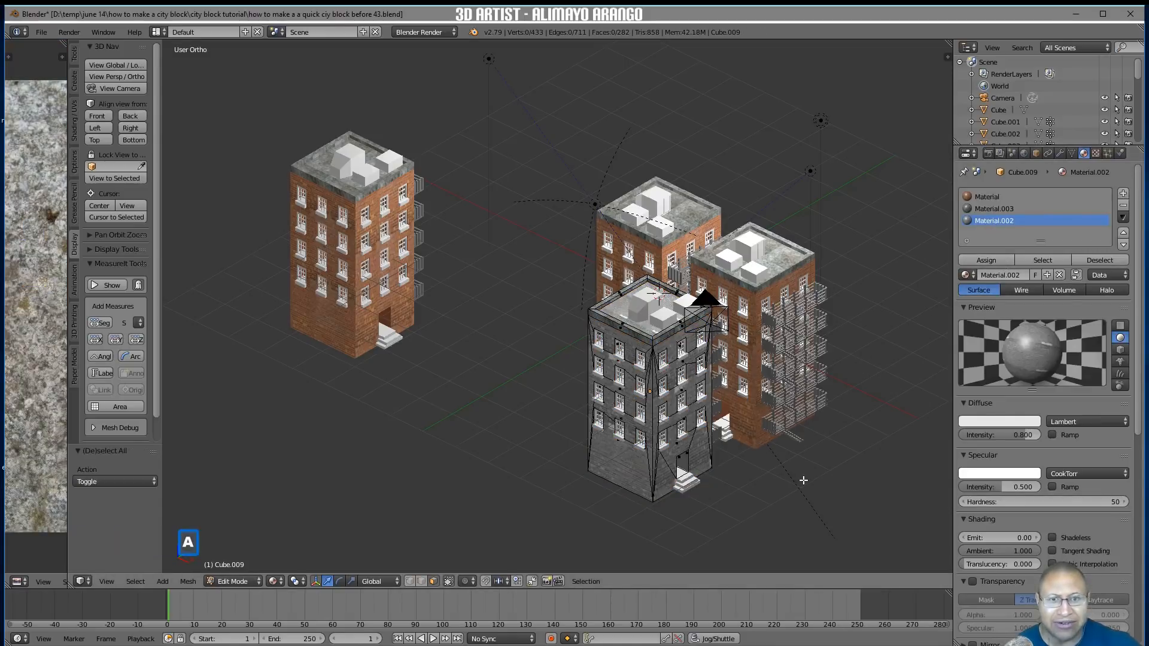
click(250, 580)
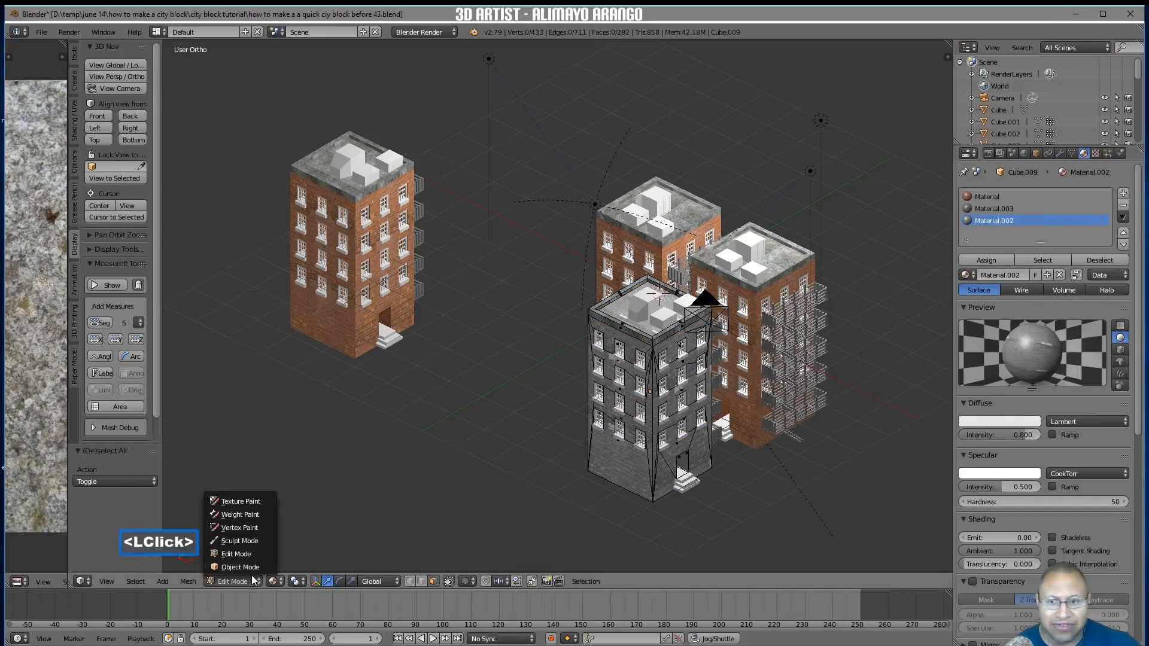
click(253, 566)
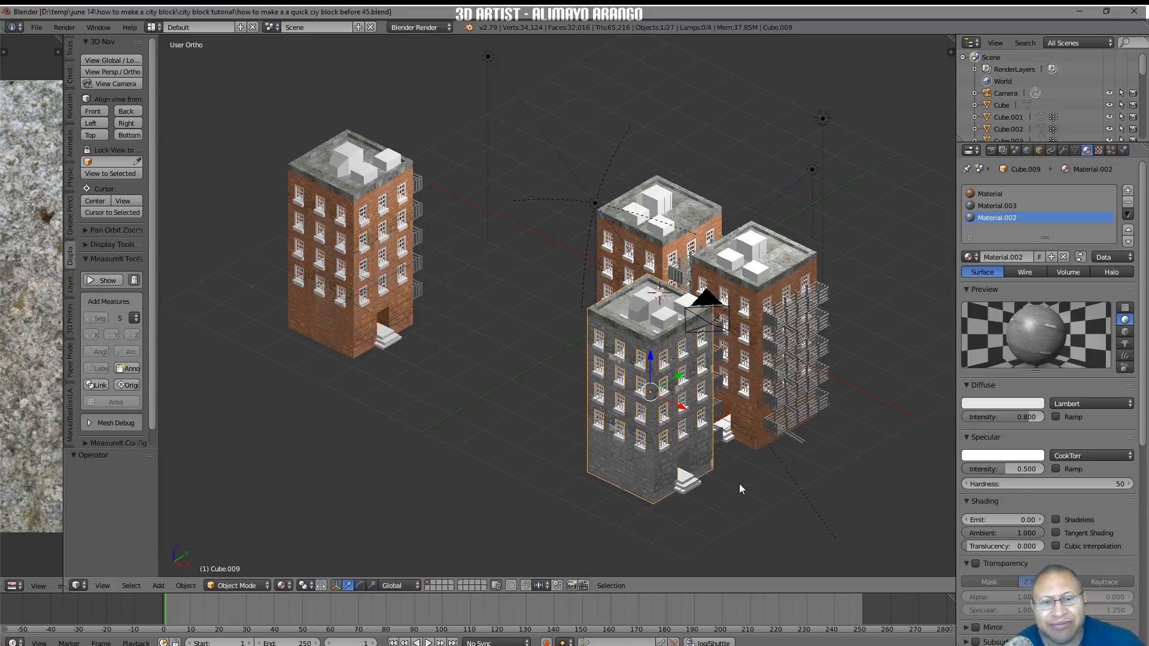
Enter Edit Mode on the grey building's windows and select all linked faces of the sill above the entrance
scroll(640, 421, up, 3)
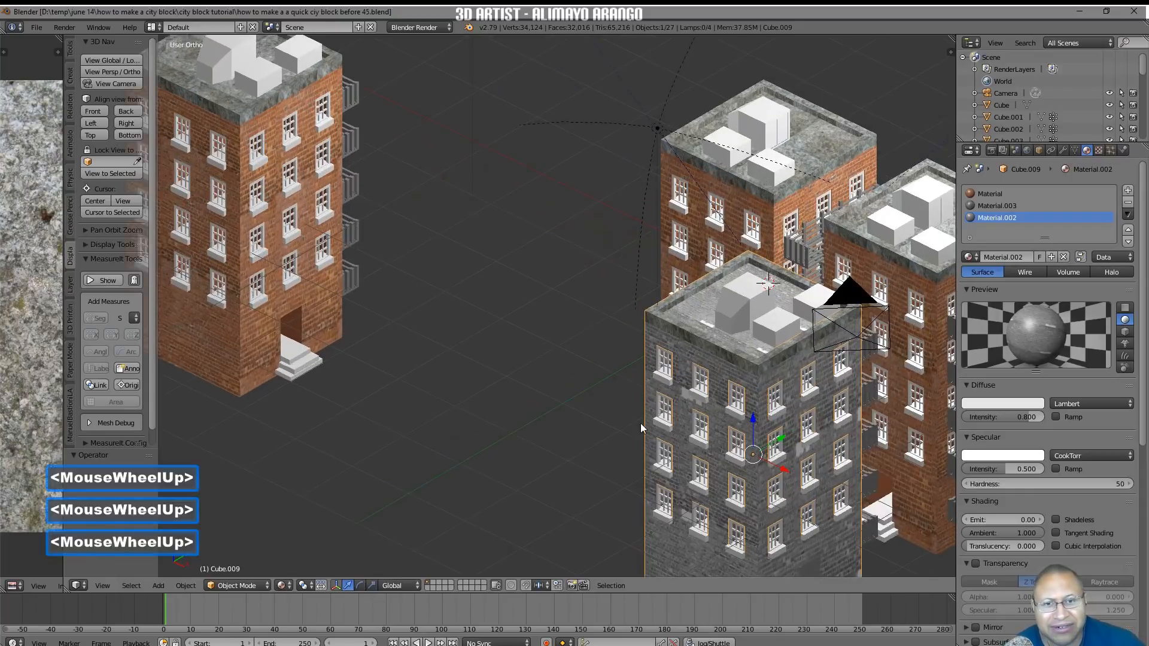
click(736, 420)
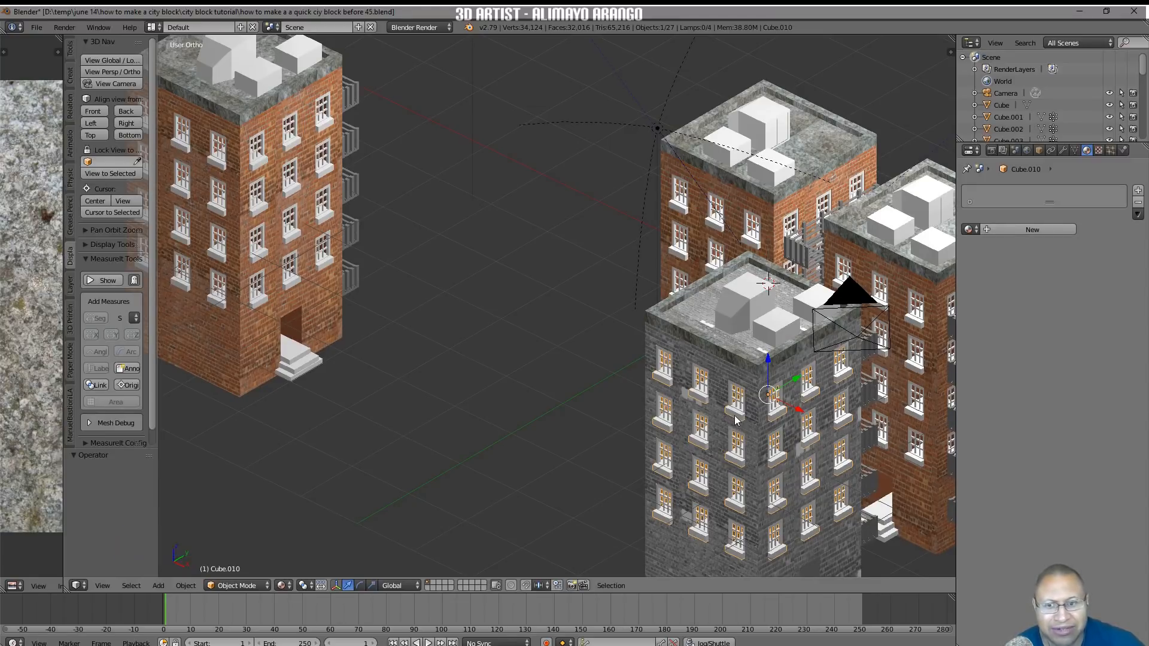
click(263, 586)
click(268, 561)
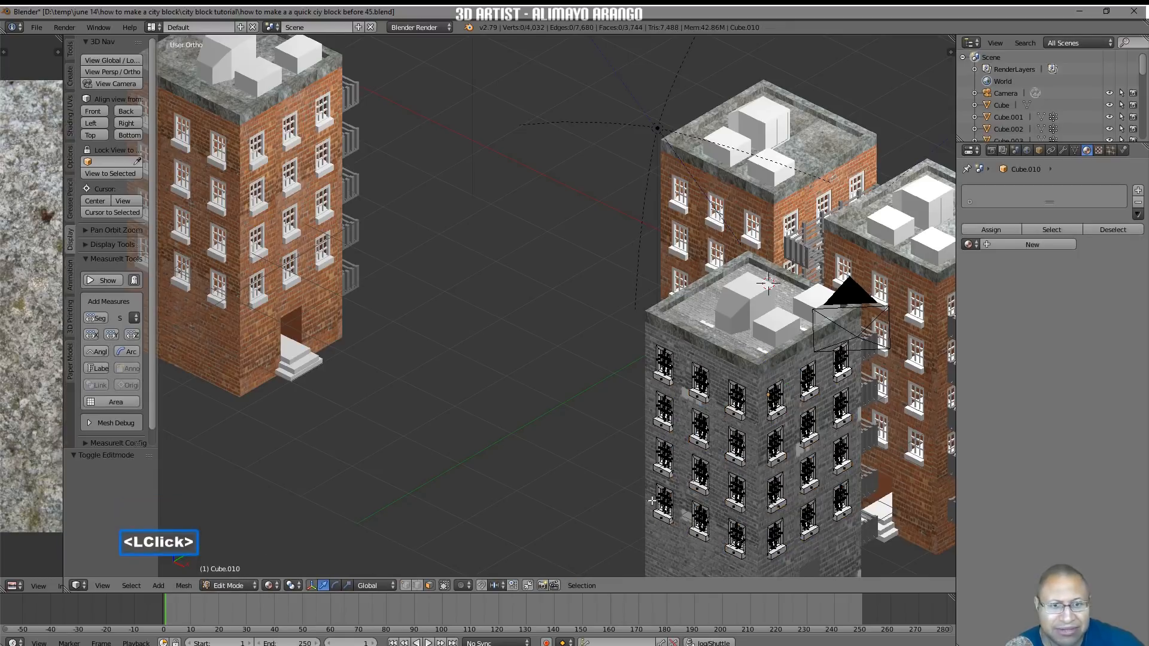
shift+middle_drag(838, 502, 695, 345)
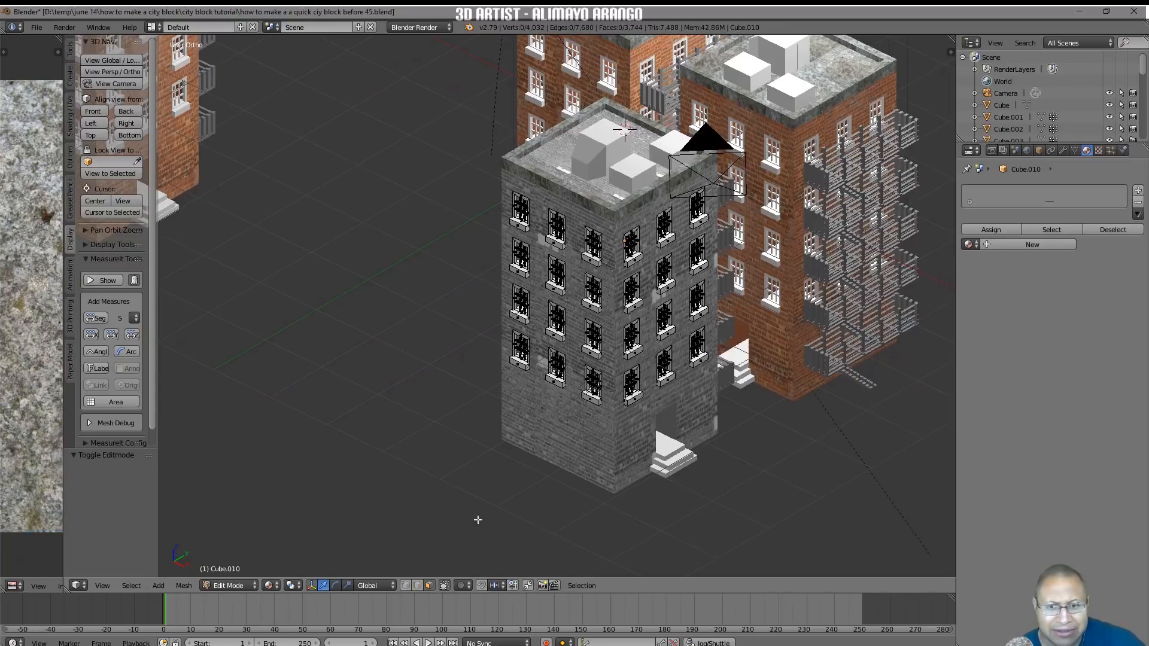
click(666, 378)
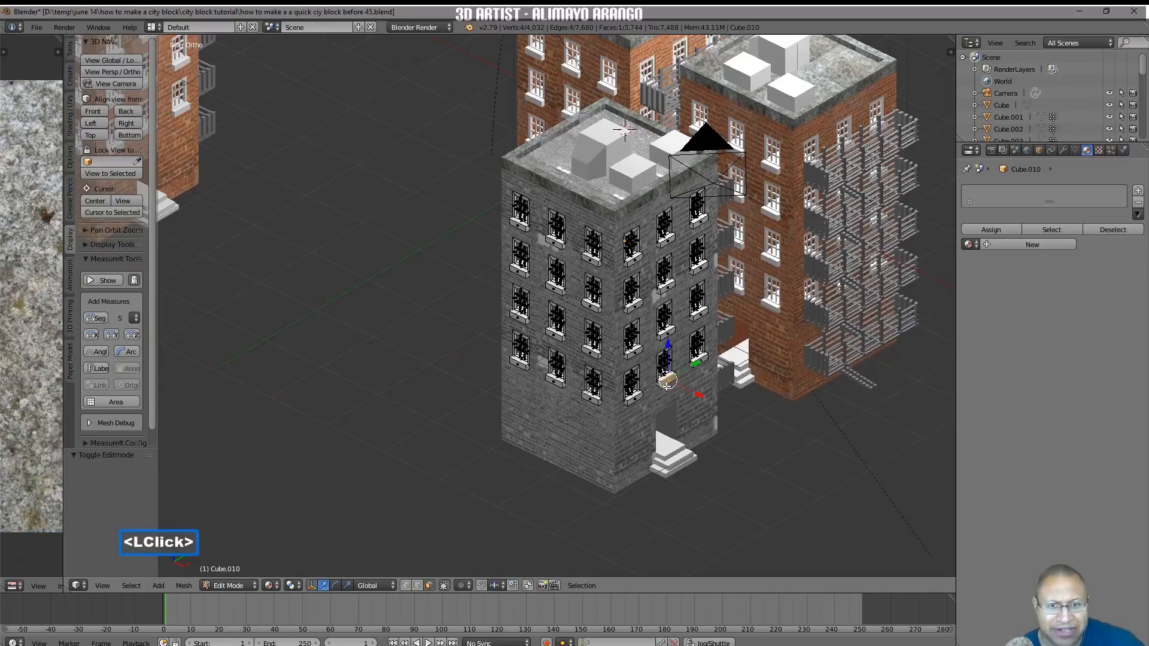
ctrl+middle_drag(757, 457, 743, 383)
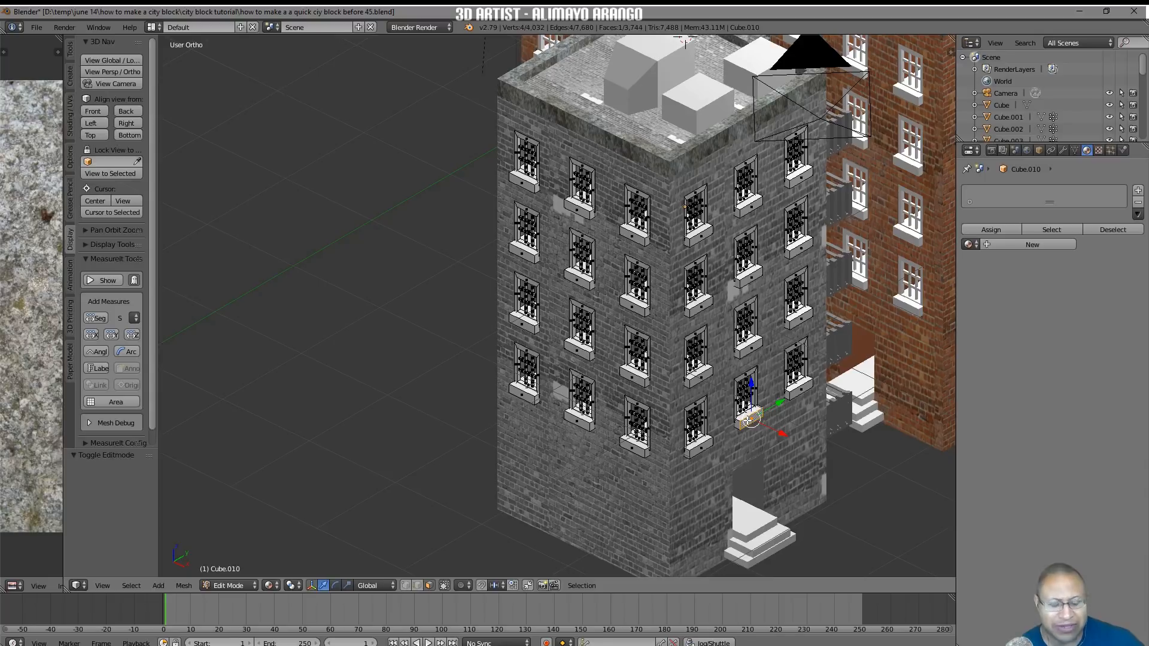
key(l)
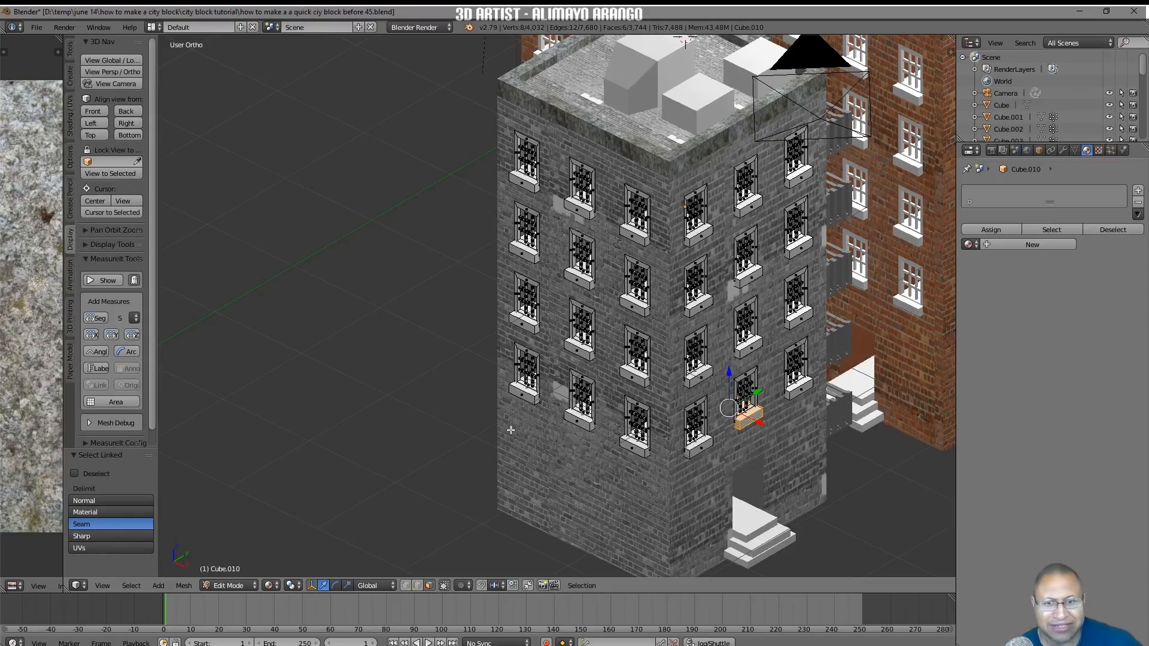
Extend the selection to every window sill by selecting faces of similar area and then their linked faces
click(132, 585)
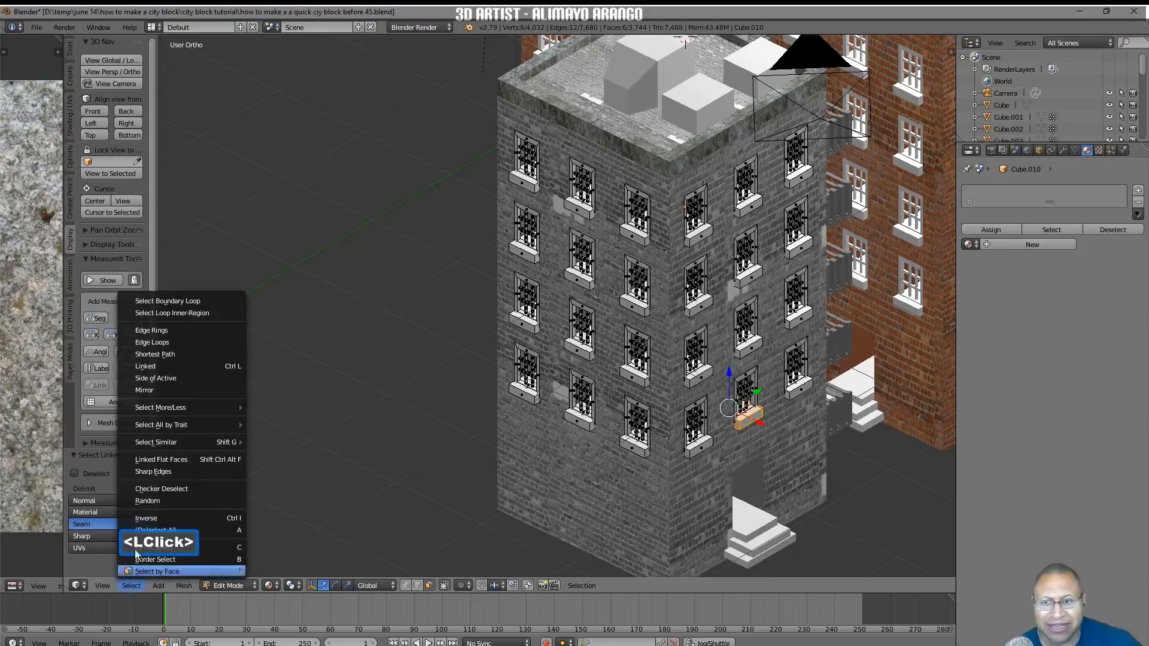
mouse_move(162, 440)
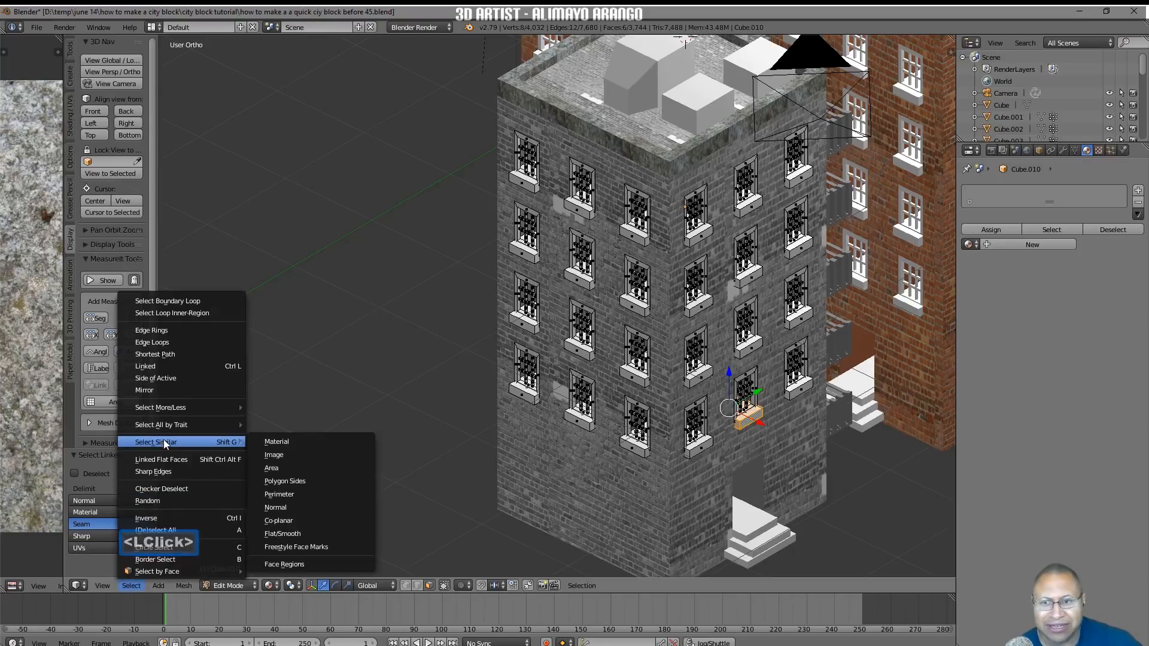
click(318, 465)
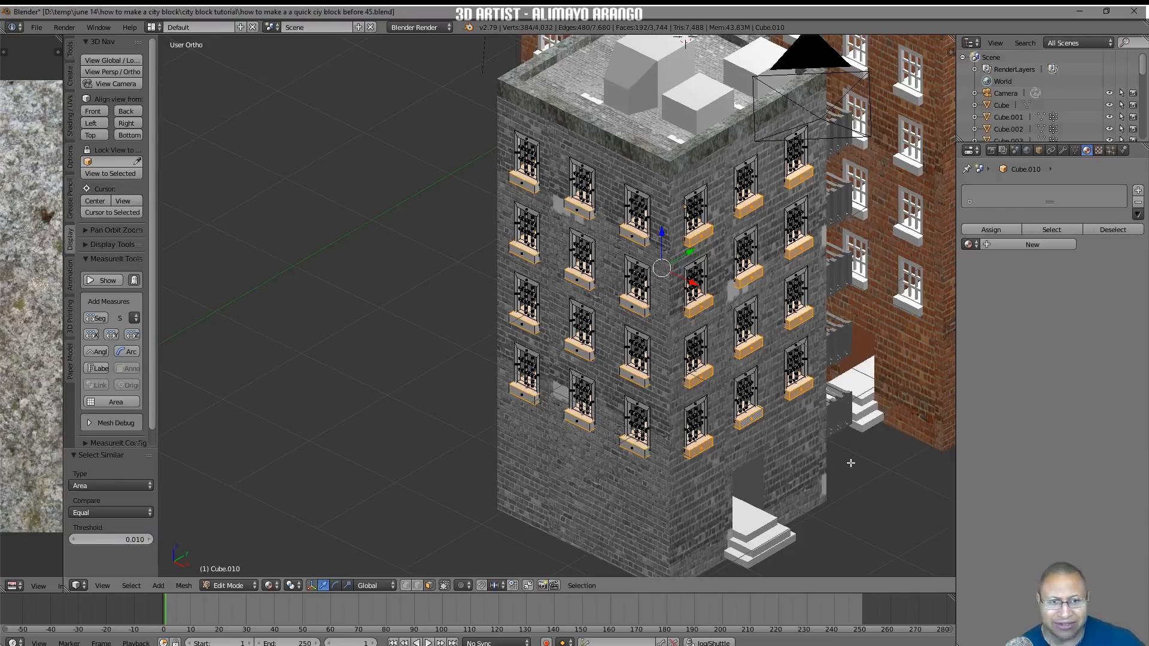
key(ctrl)
key(ctrl+l)
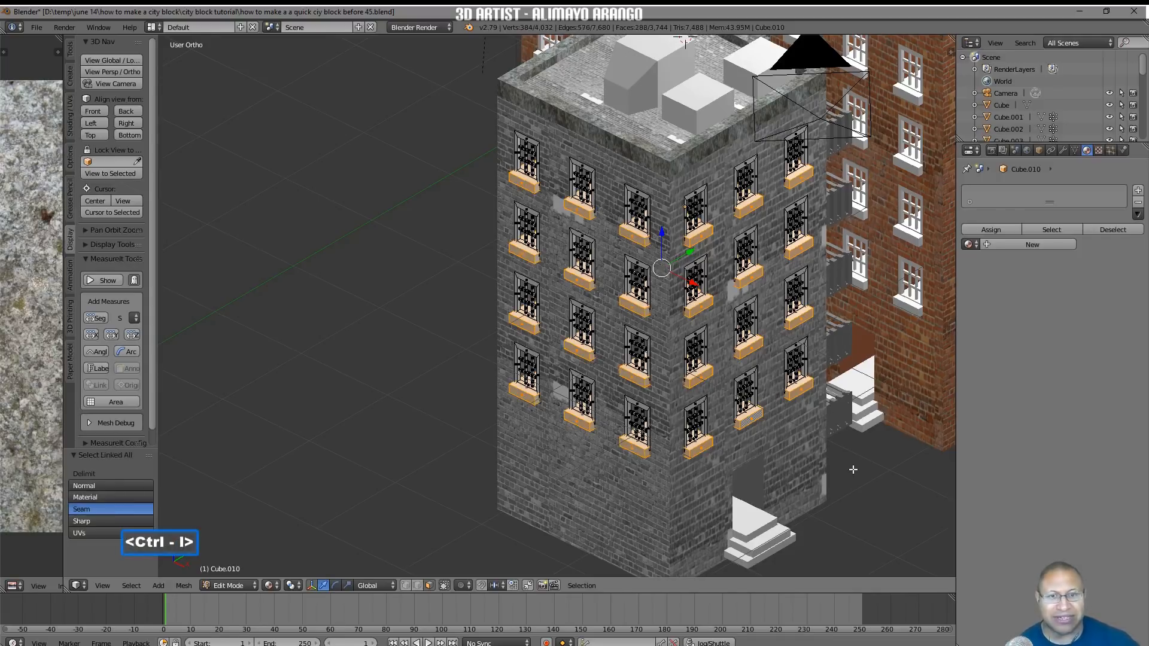
Create a new material for the windows object and give it a blue diffuse color
click(1066, 243)
click(1018, 389)
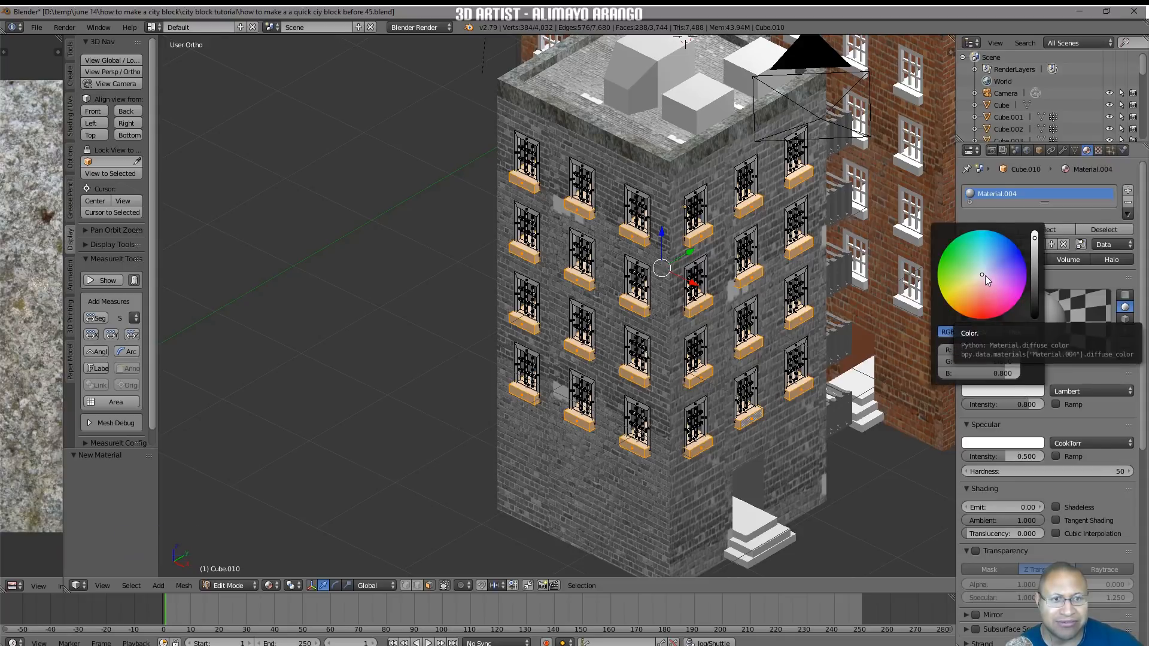
drag(979, 275, 1009, 257)
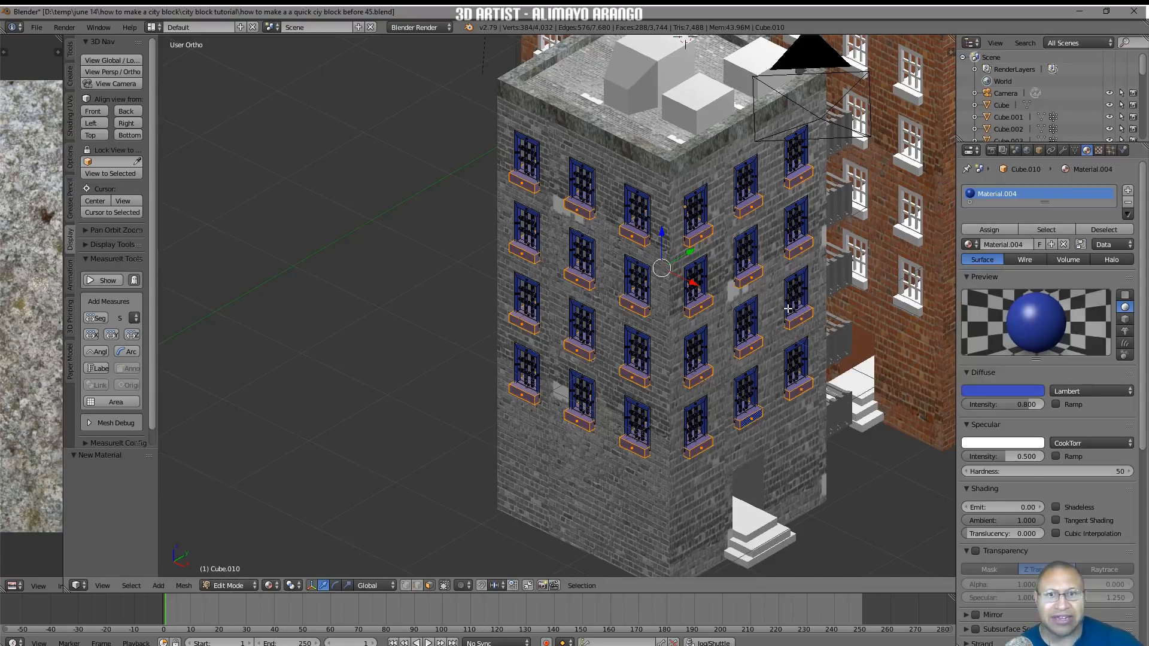
Invert the selection to the window frames and add a second material slot with a new material
key(ctrl)
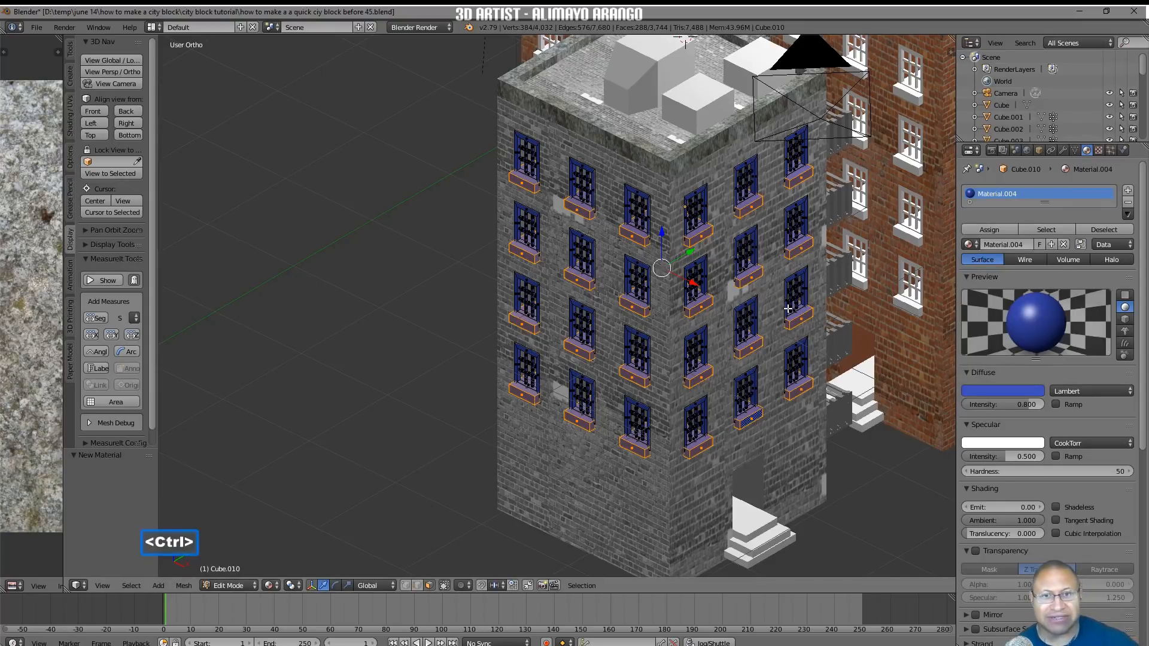
key(ctrl+i)
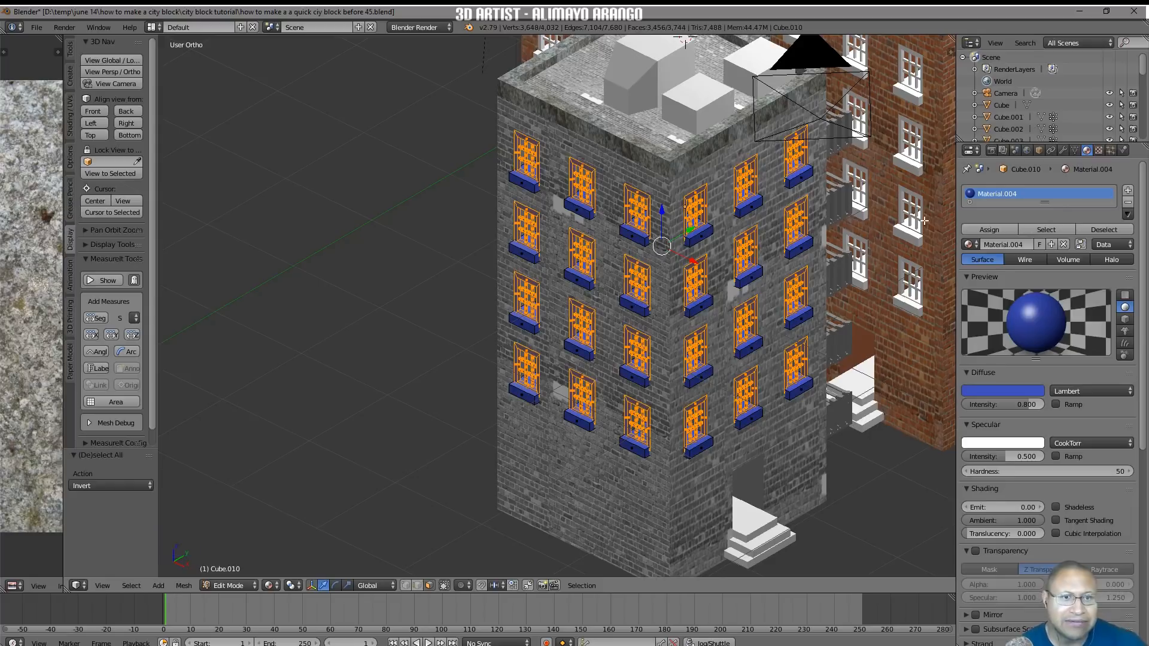
click(1127, 191)
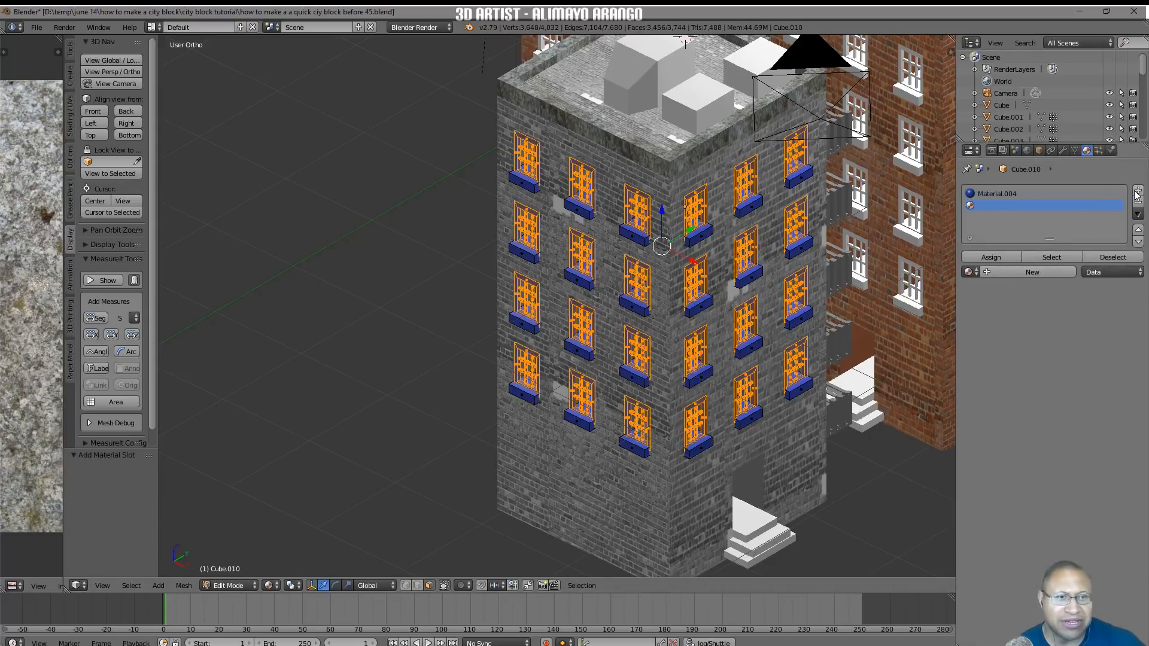
click(1053, 272)
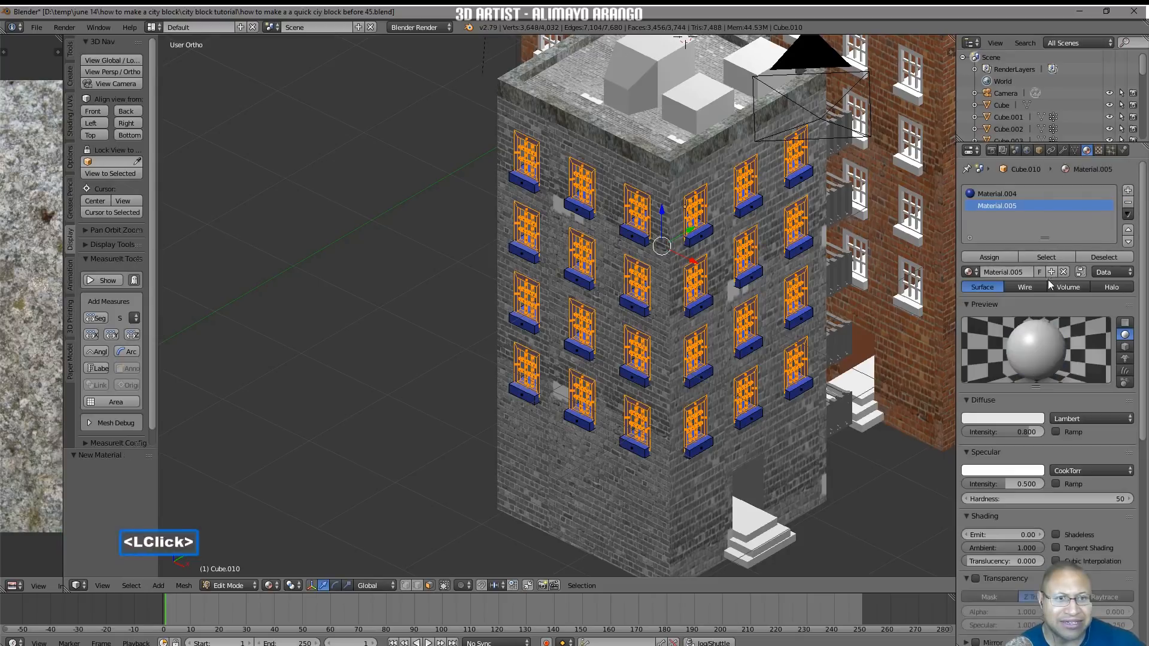
Darken the second material's diffuse color to a very dark grey and assign it to the selected window frames
click(1007, 417)
drag(1035, 266, 1034, 325)
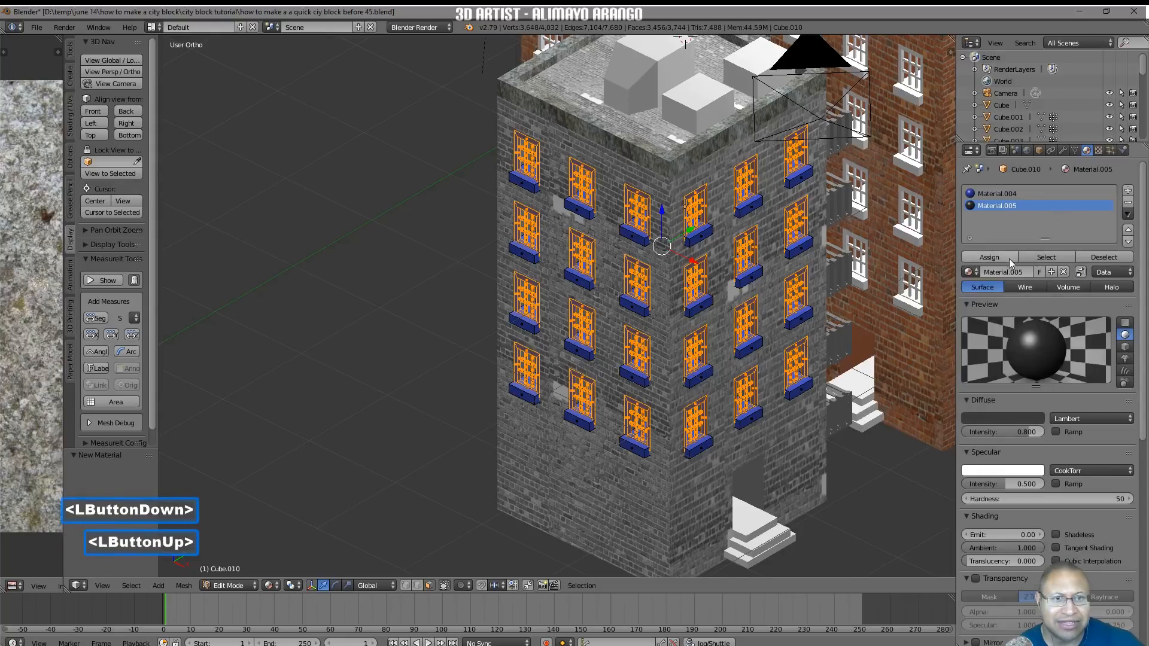
click(1007, 259)
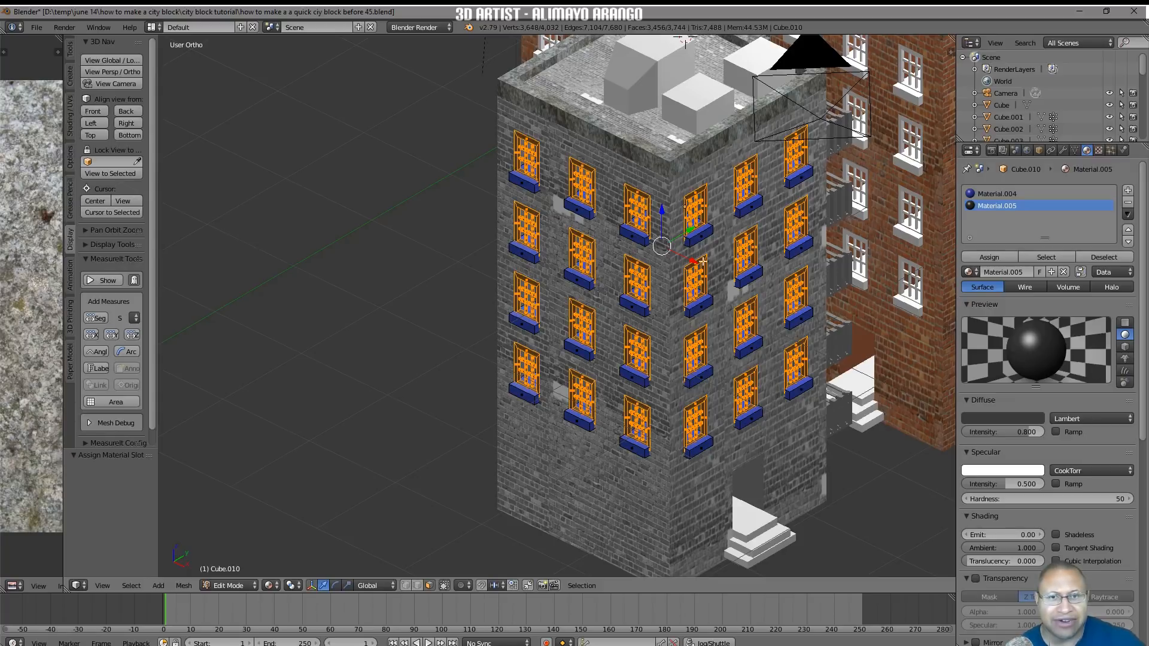
Deselect the window frames, adjust the sill material's diffuse color to a purer blue, and return to Object Mode
key(a)
click(993, 193)
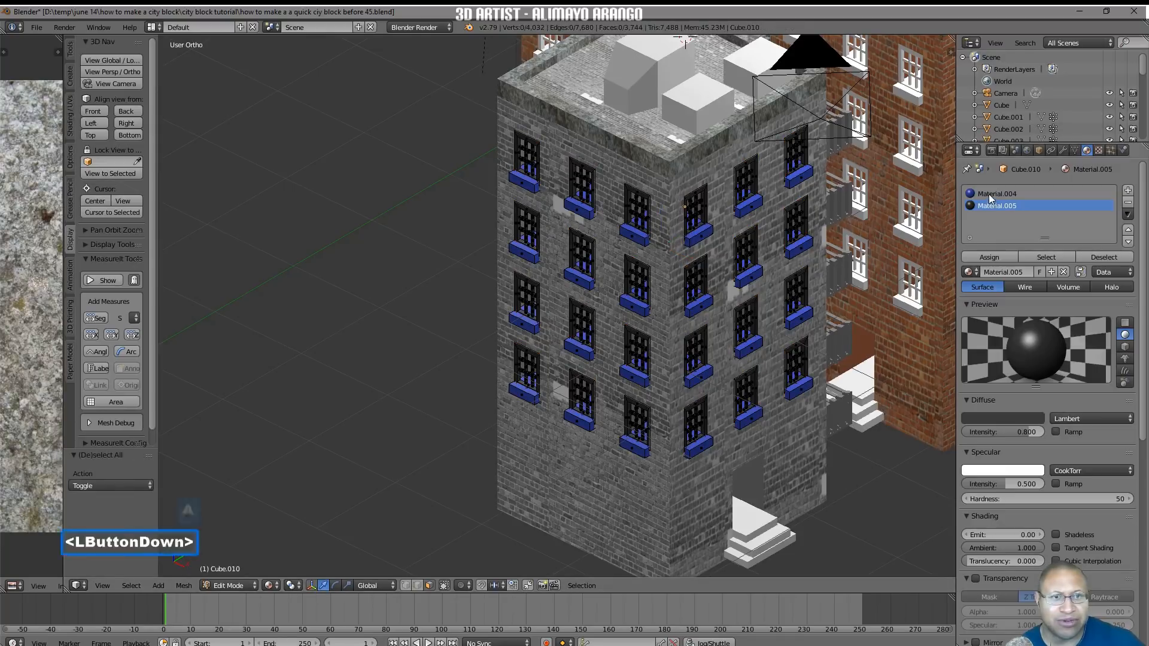
click(1004, 419)
drag(1001, 285, 1015, 286)
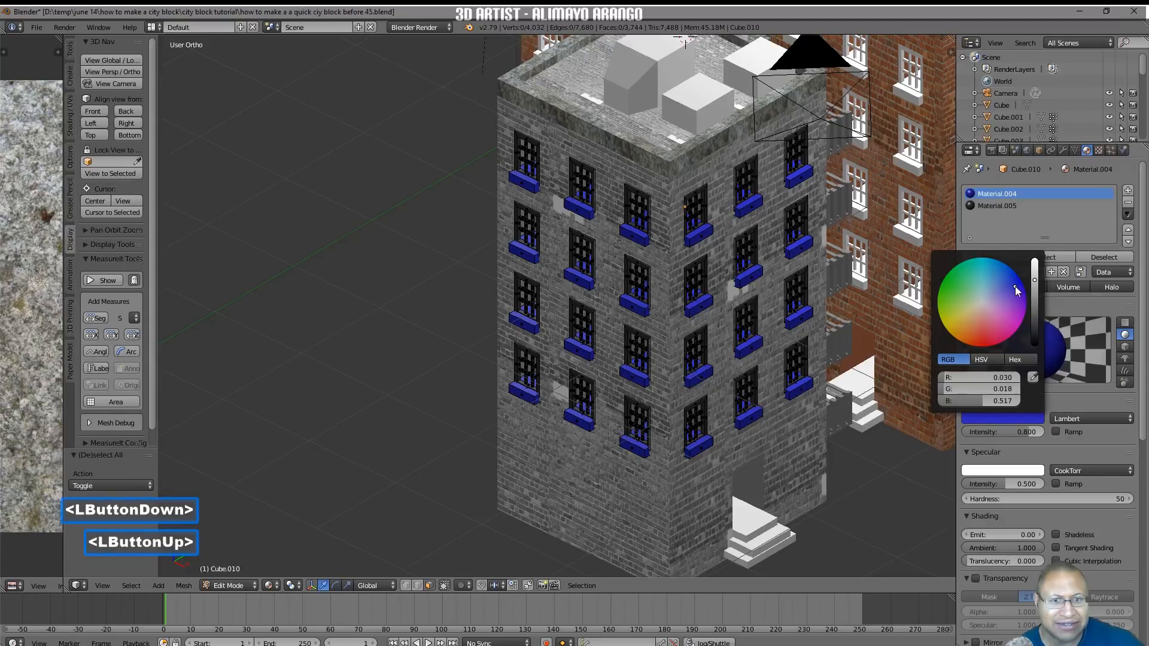
click(251, 584)
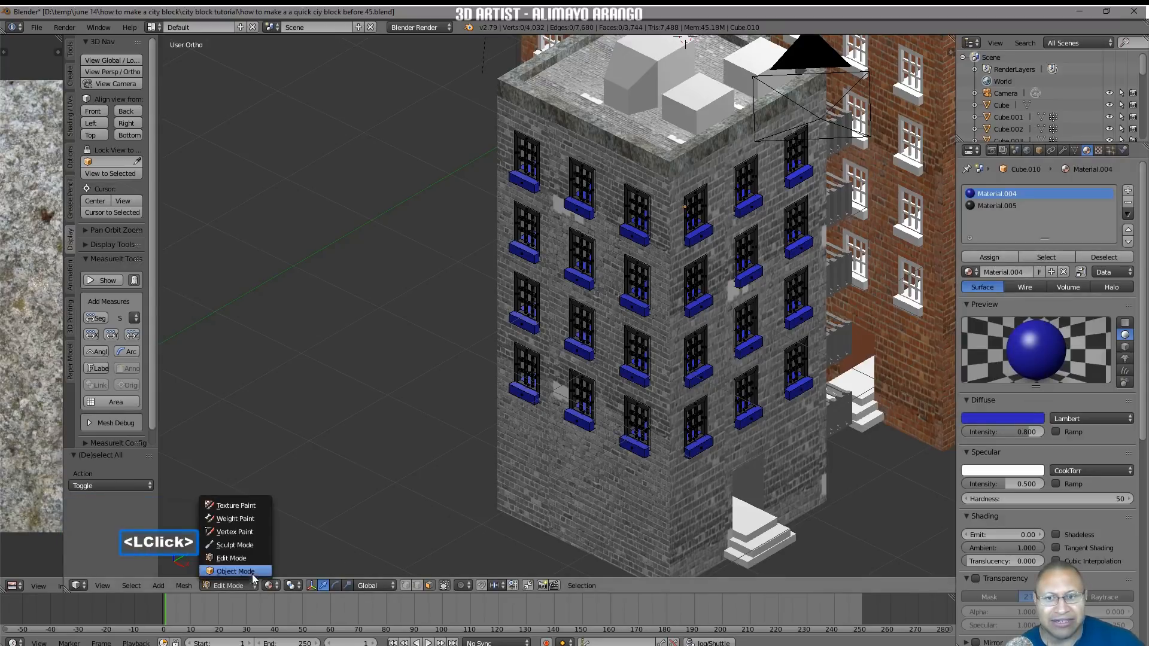
click(257, 572)
scroll(745, 387, down, 1)
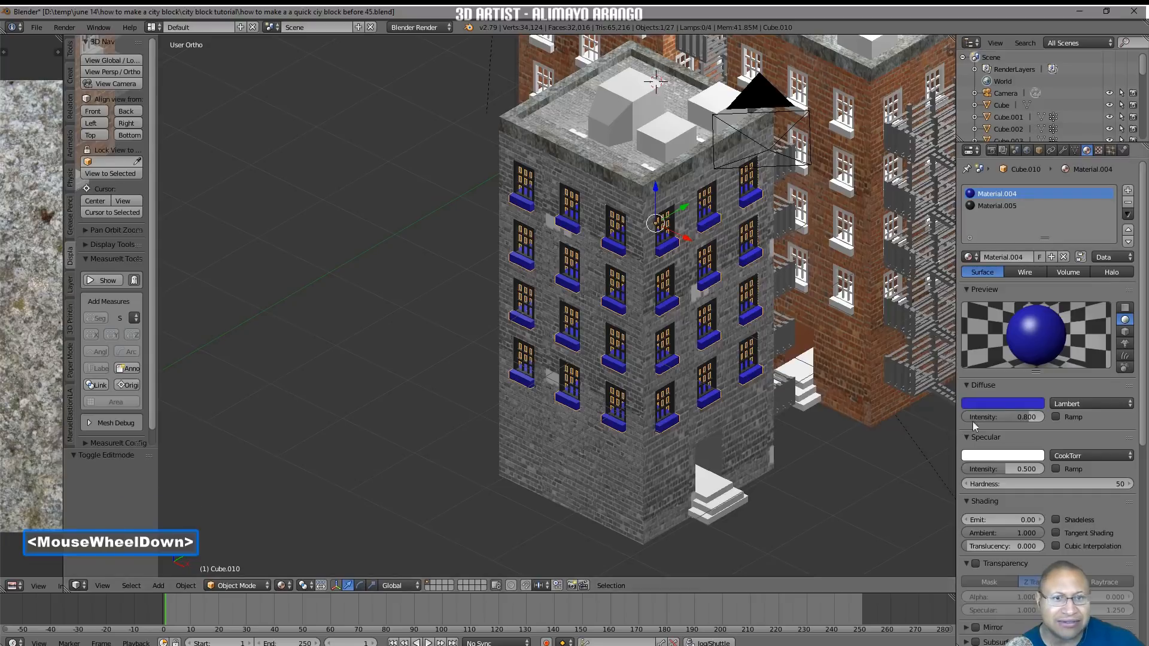
Darken the grey building's sill material and shift its diffuse color to a medium navy blue
click(1008, 403)
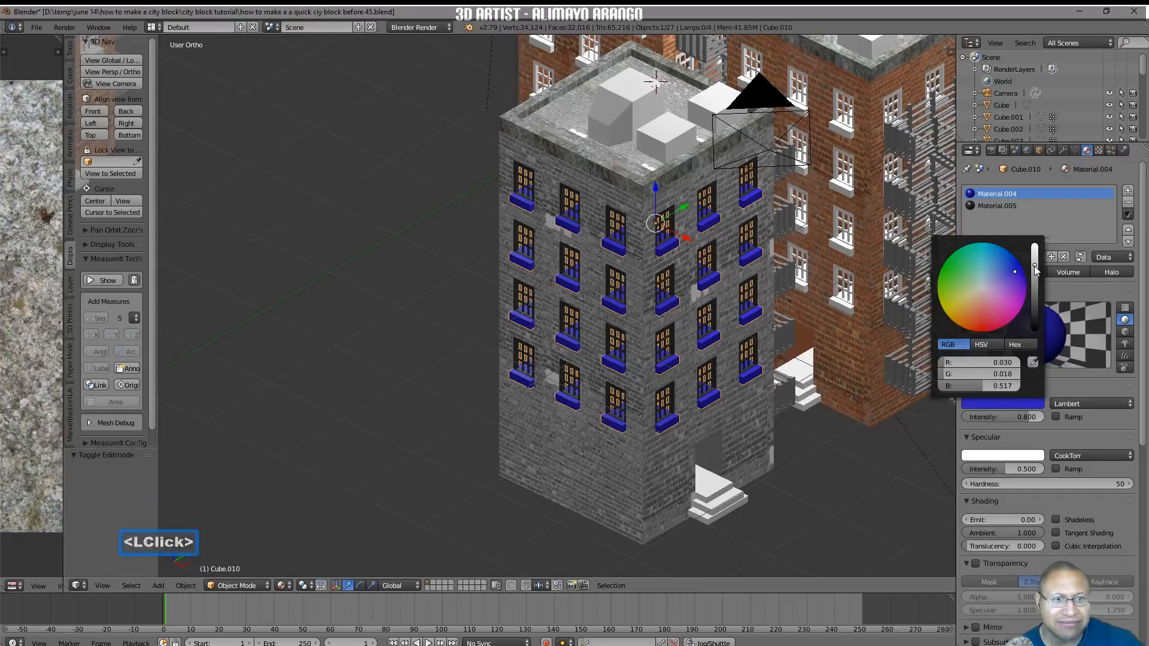
drag(1015, 265, 1035, 285)
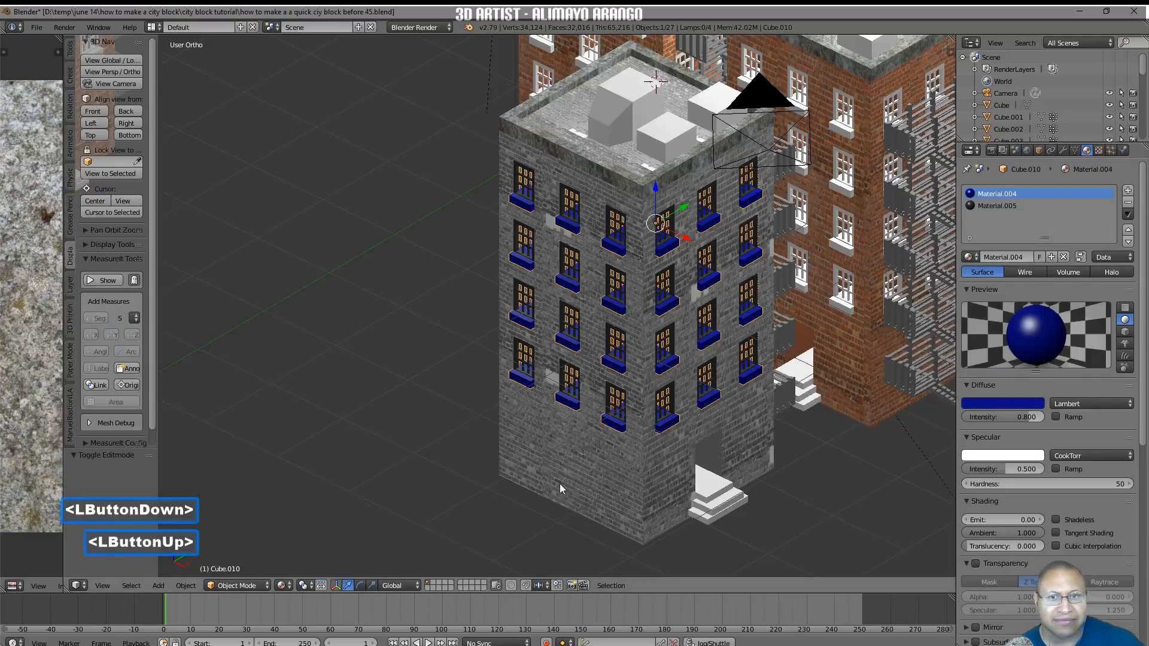
key(a)
click(998, 405)
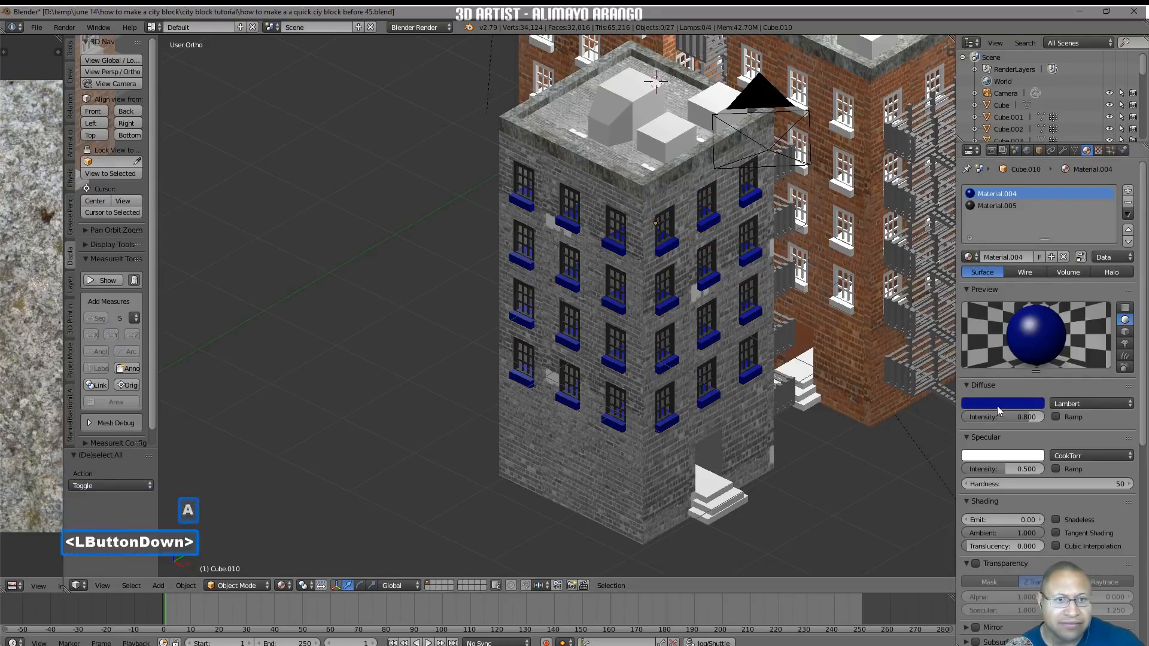
drag(1013, 265, 1004, 256)
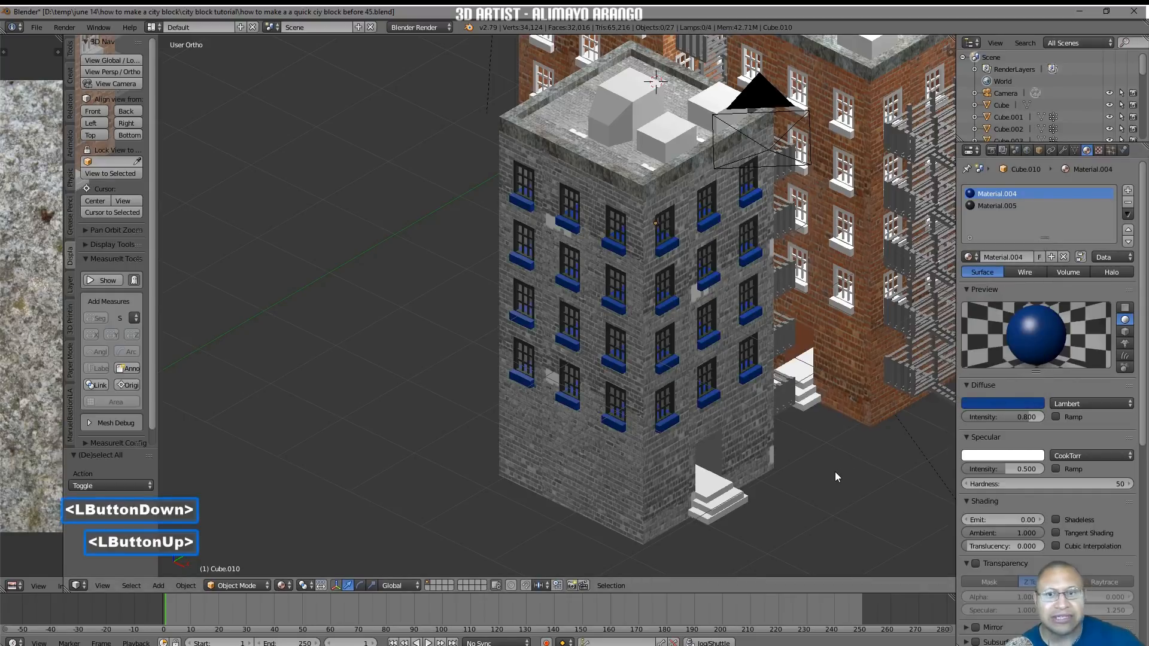
Select the windows object of the brick building behind the grey one and enter Edit Mode
shift+middle_drag(865, 445, 720, 477)
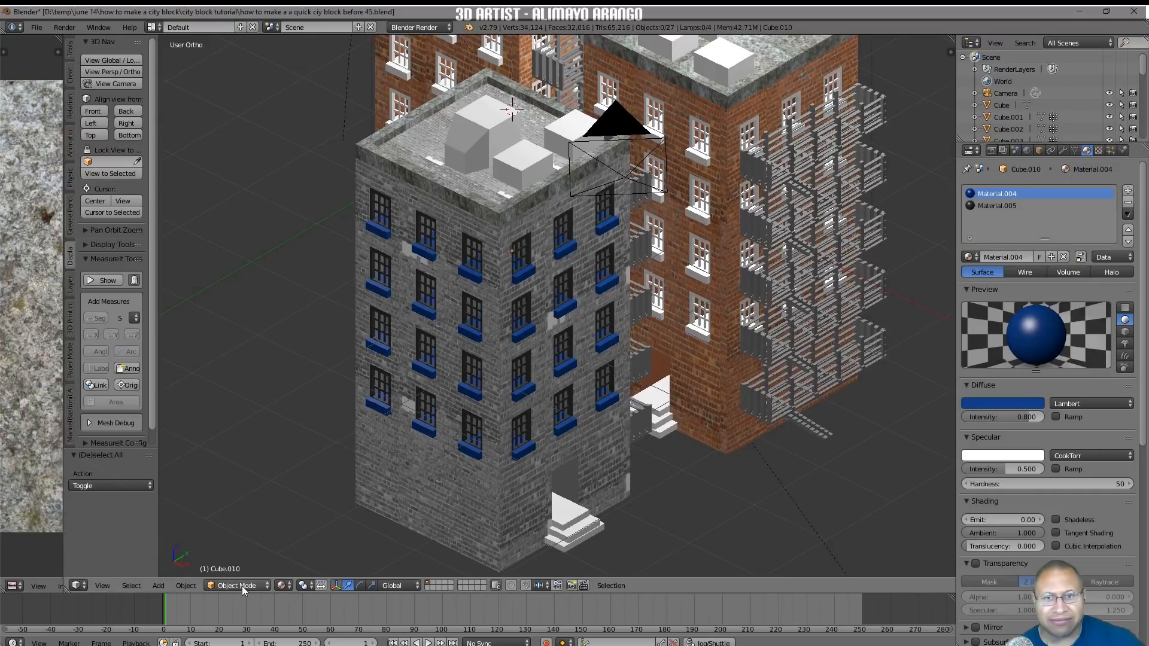
click(707, 340)
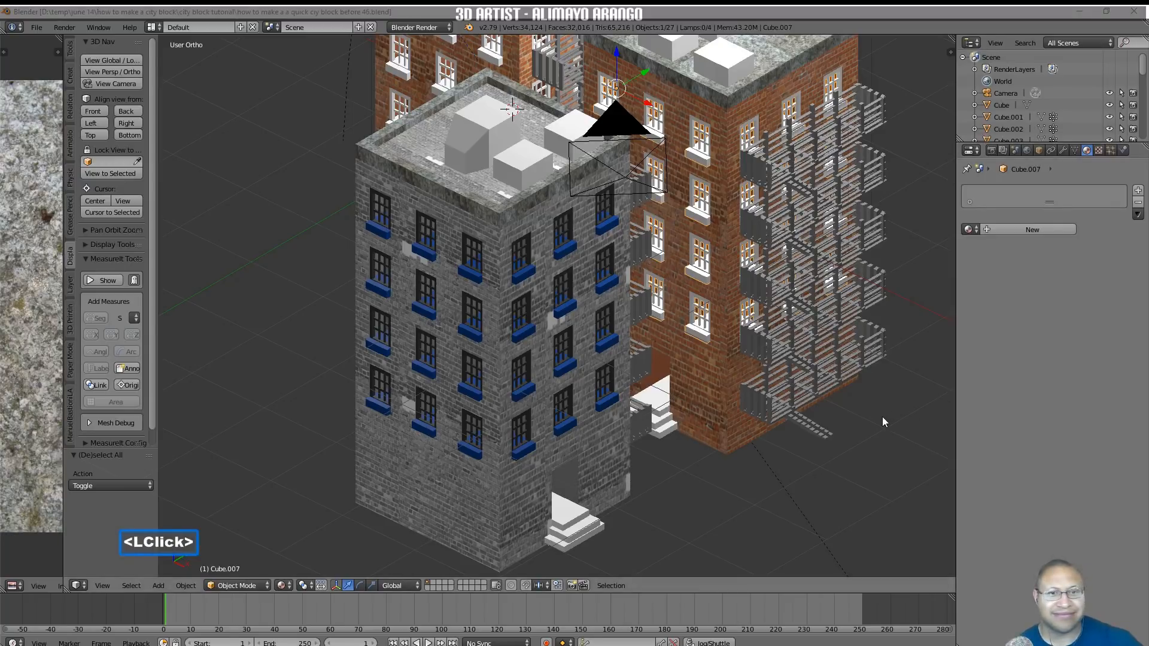
click(882, 417)
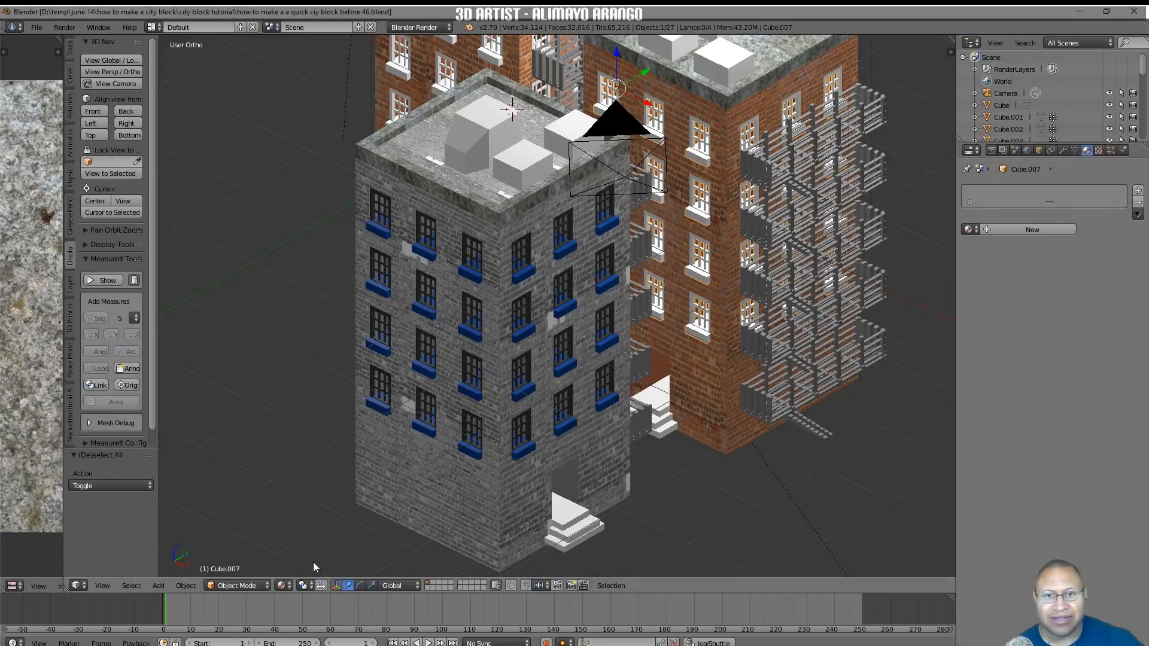
click(244, 584)
click(250, 565)
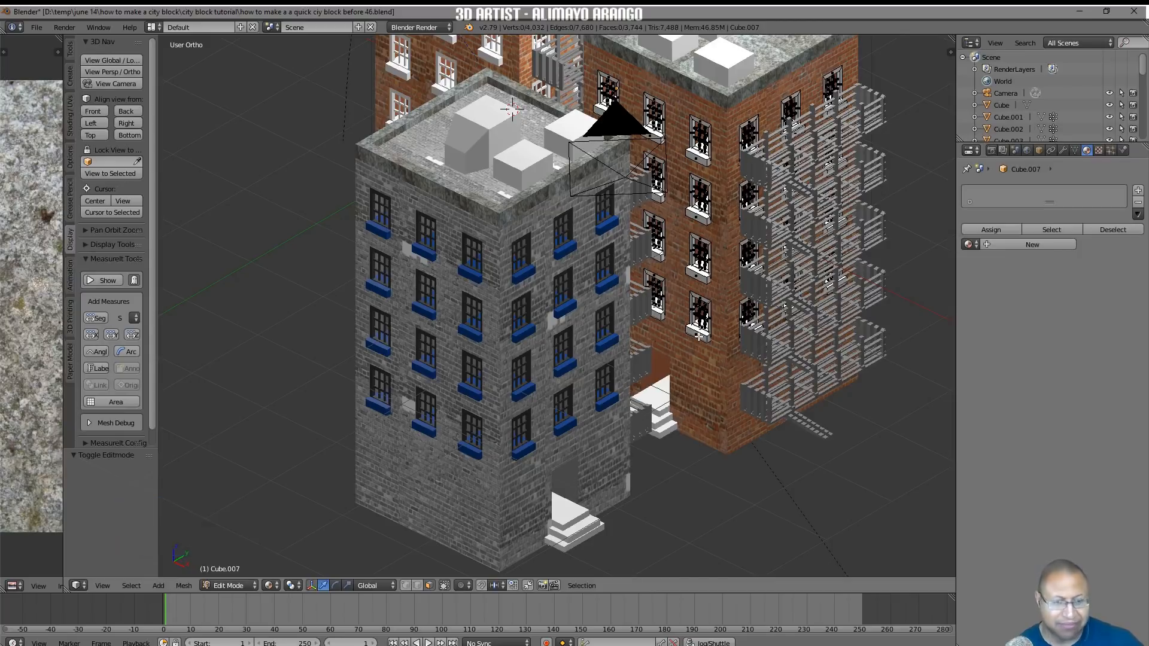
Select one sill, extend the selection to all sills by similar face area, and include their linked faces
key(l)
click(133, 586)
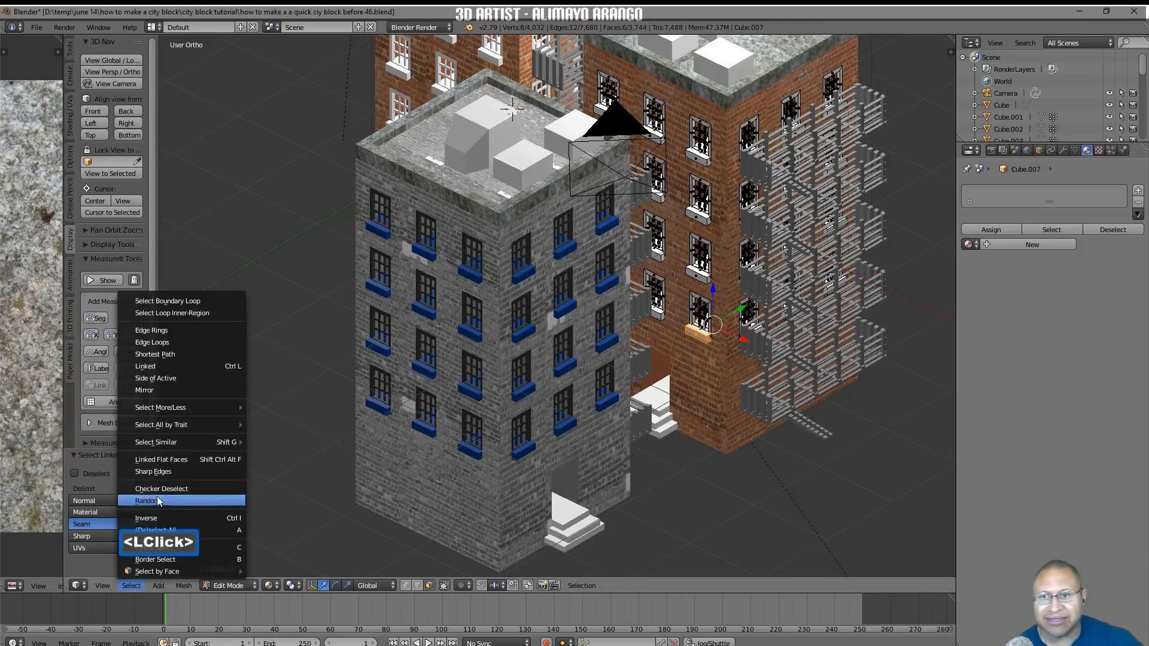
mouse_move(175, 443)
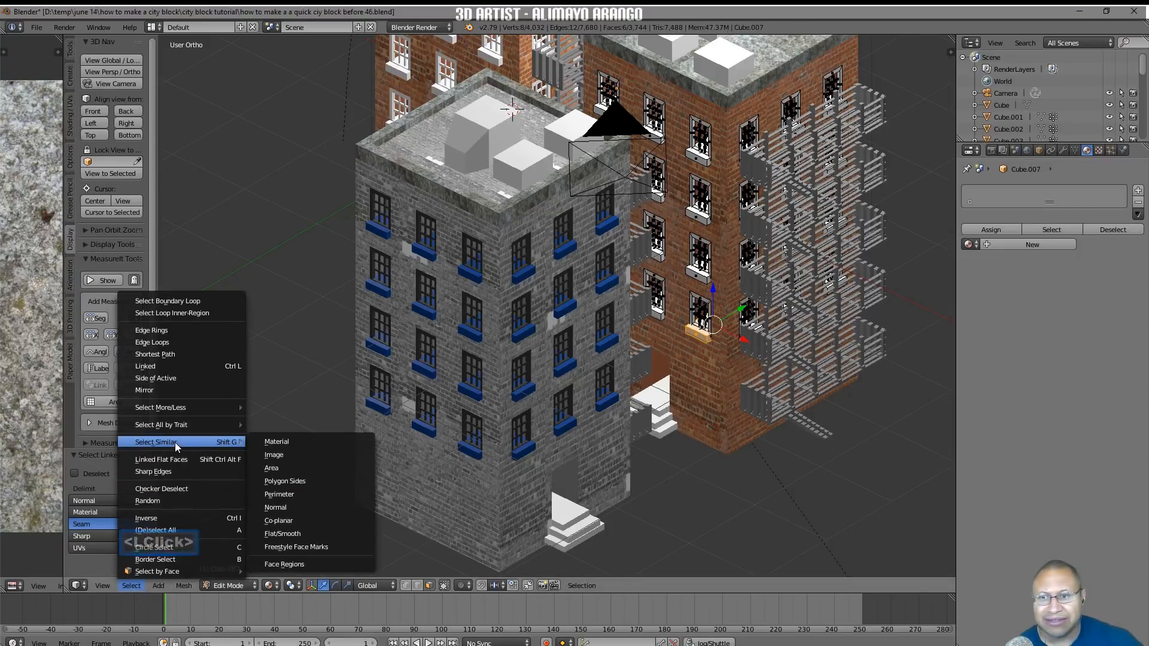
click(285, 467)
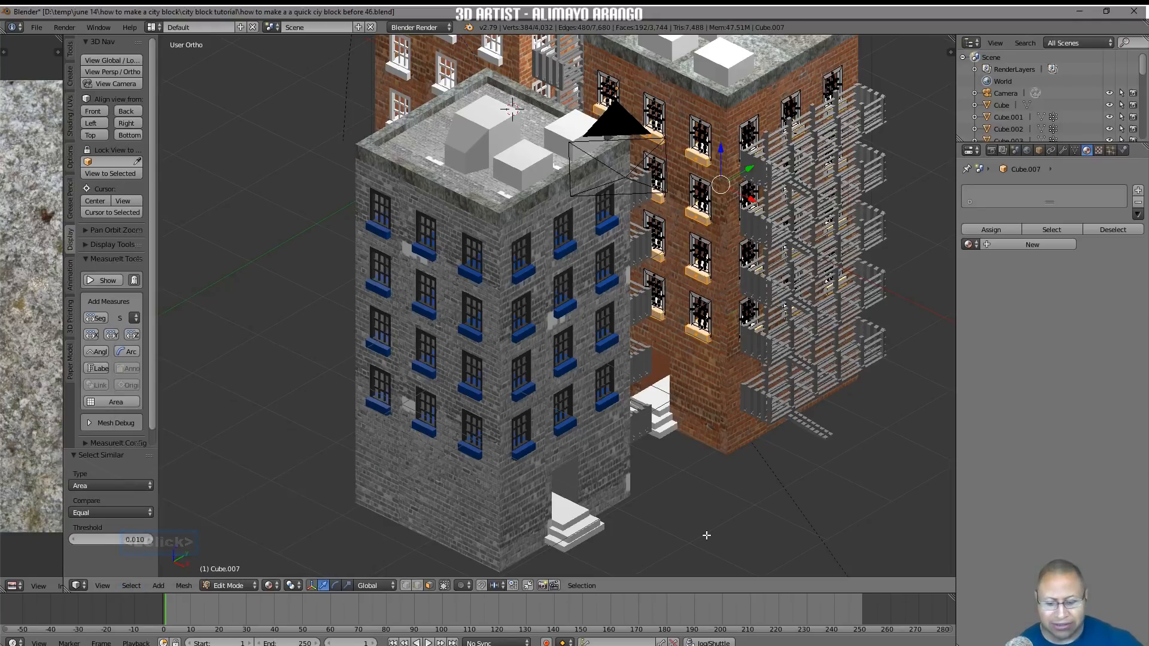
key(ctrl+l)
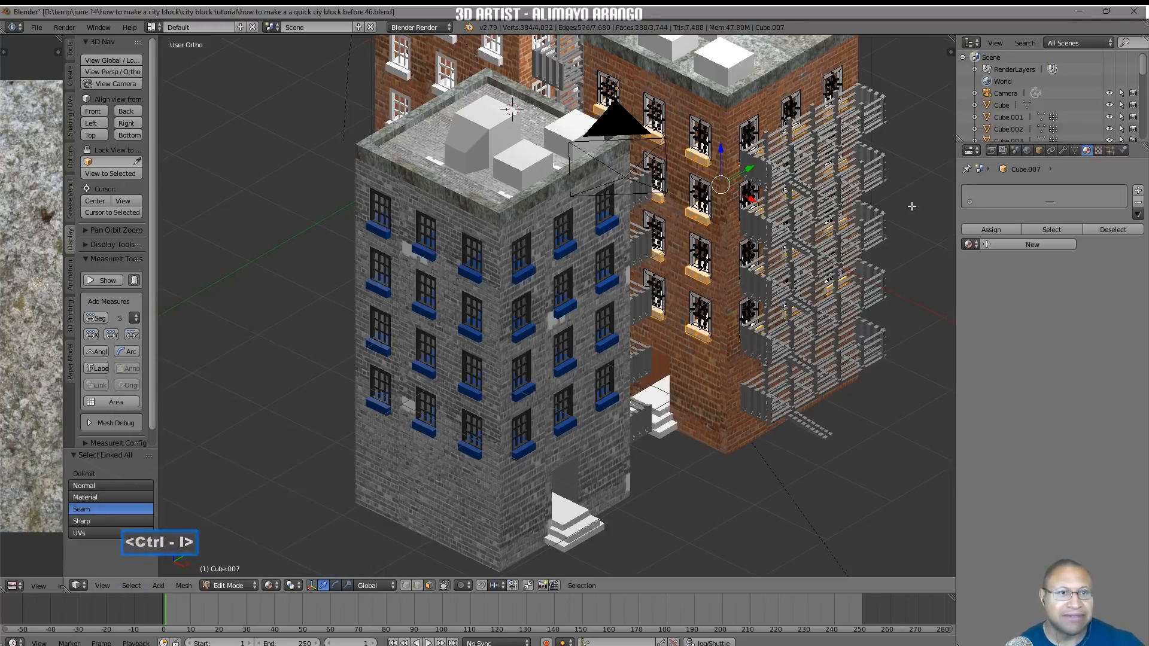
Create a new material with a dark reddish-brown diffuse color (R 0.227, G 0.043, B 0.015) and assign it to the selected sills
click(1065, 243)
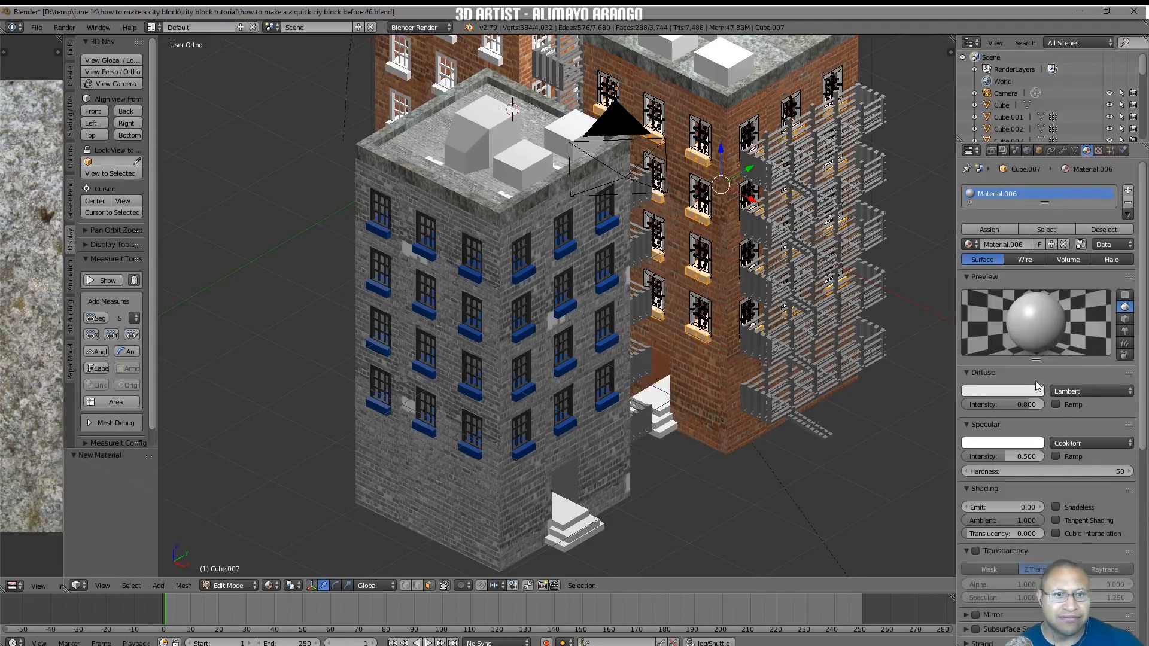
click(1028, 391)
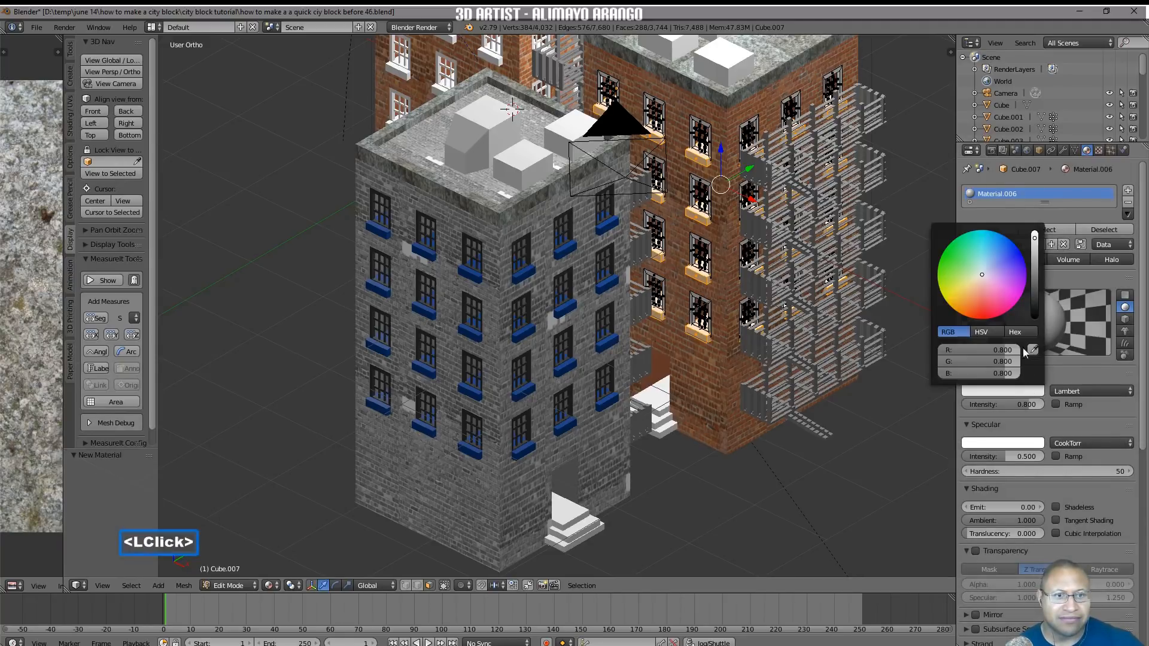
drag(981, 277, 973, 307)
drag(1035, 238, 1035, 274)
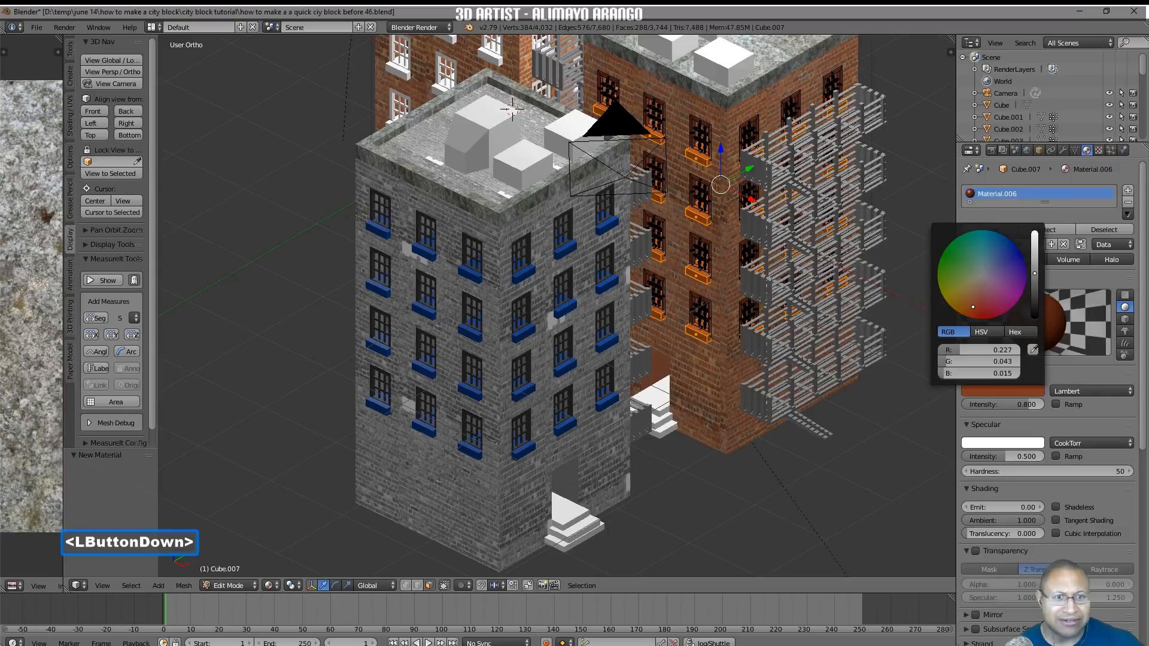
drag(1035, 274, 1035, 273)
click(1007, 231)
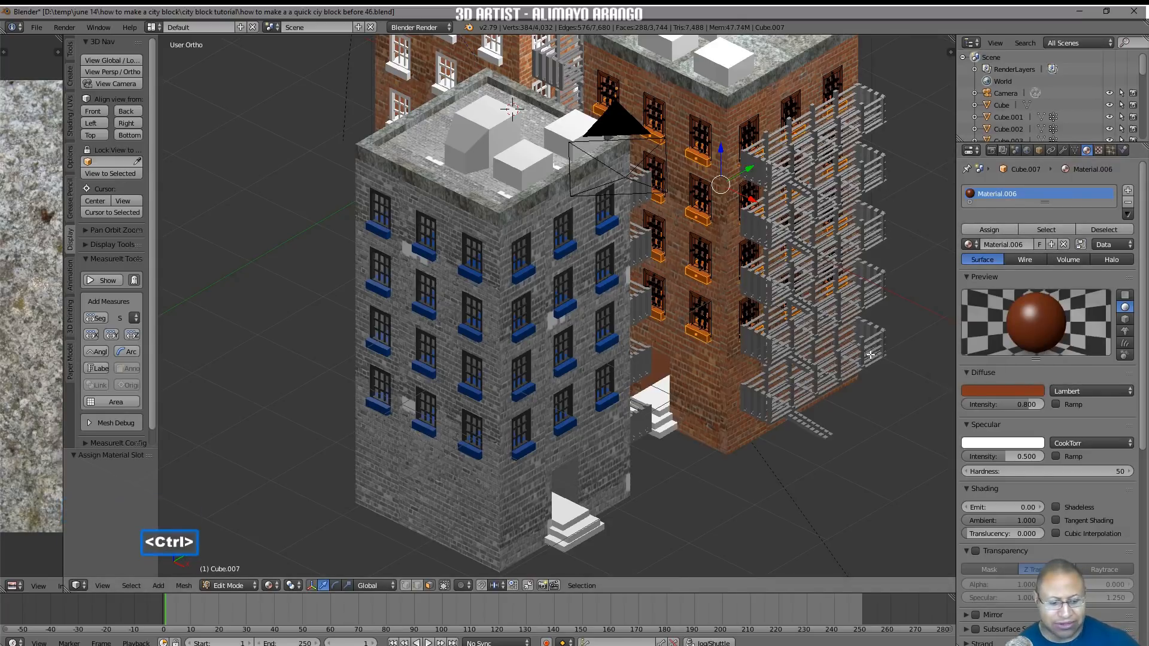
Assign a new default light grey material in a second slot to this building's window frames and return to Object Mode
key(ctrl+i)
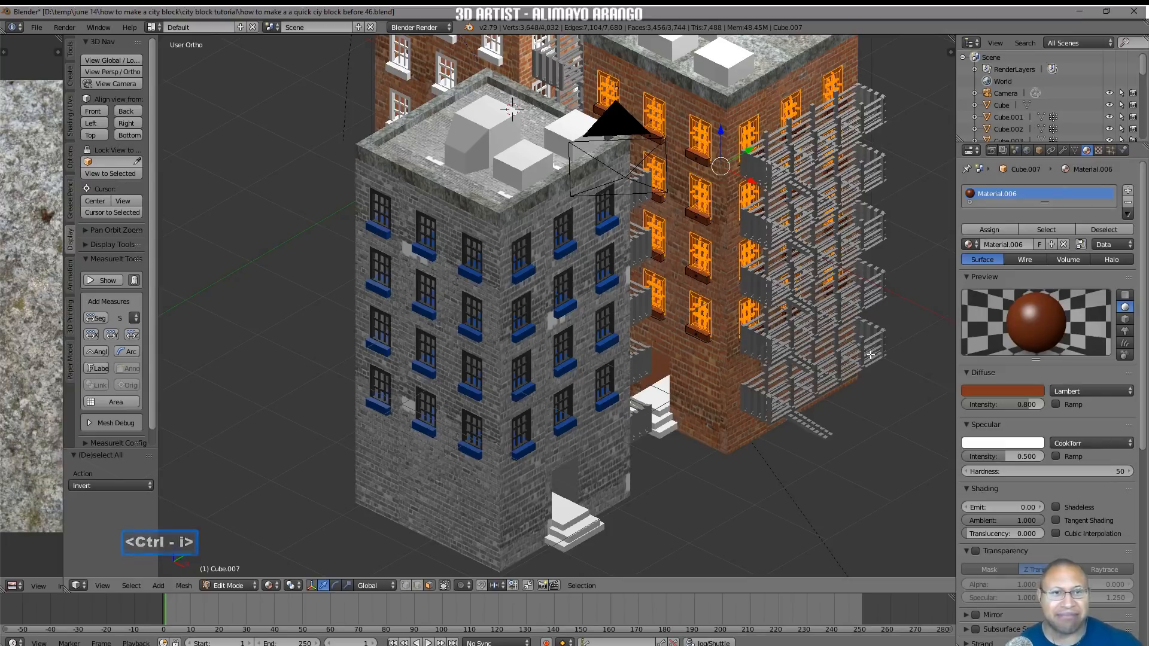
click(1128, 191)
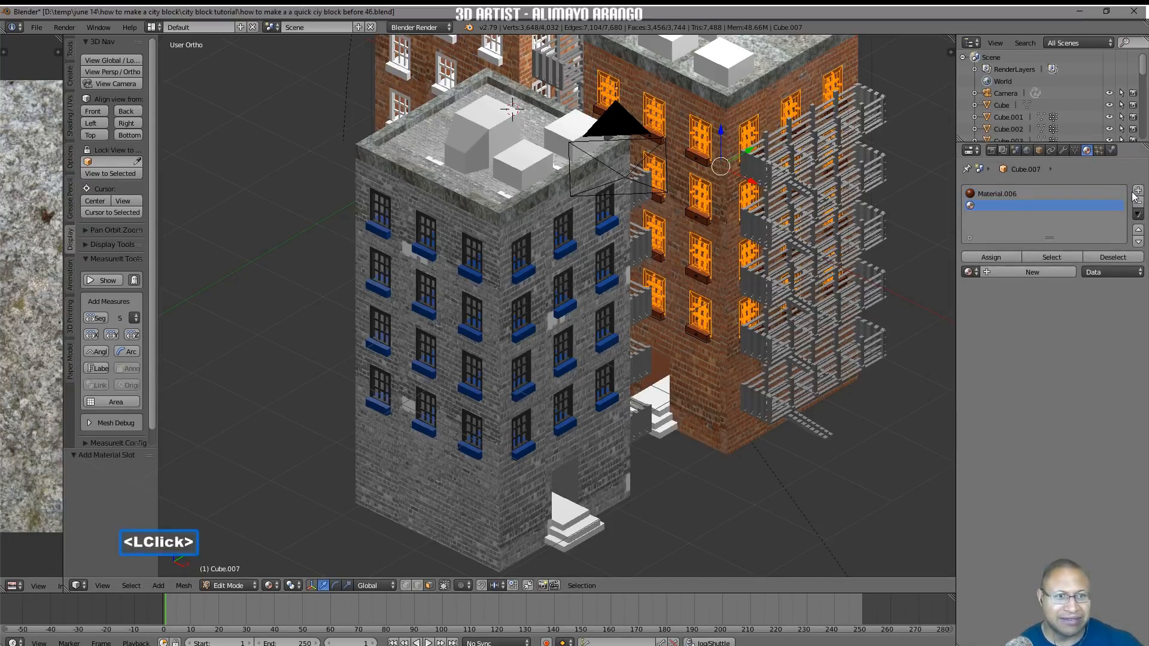
click(1058, 271)
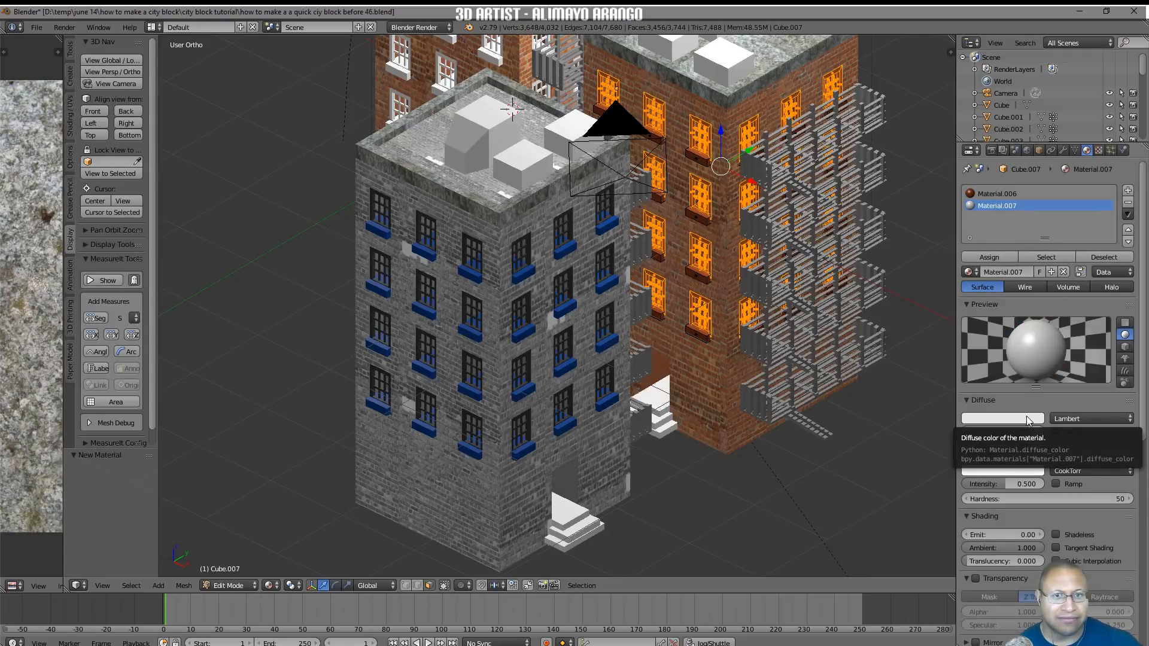
click(1006, 259)
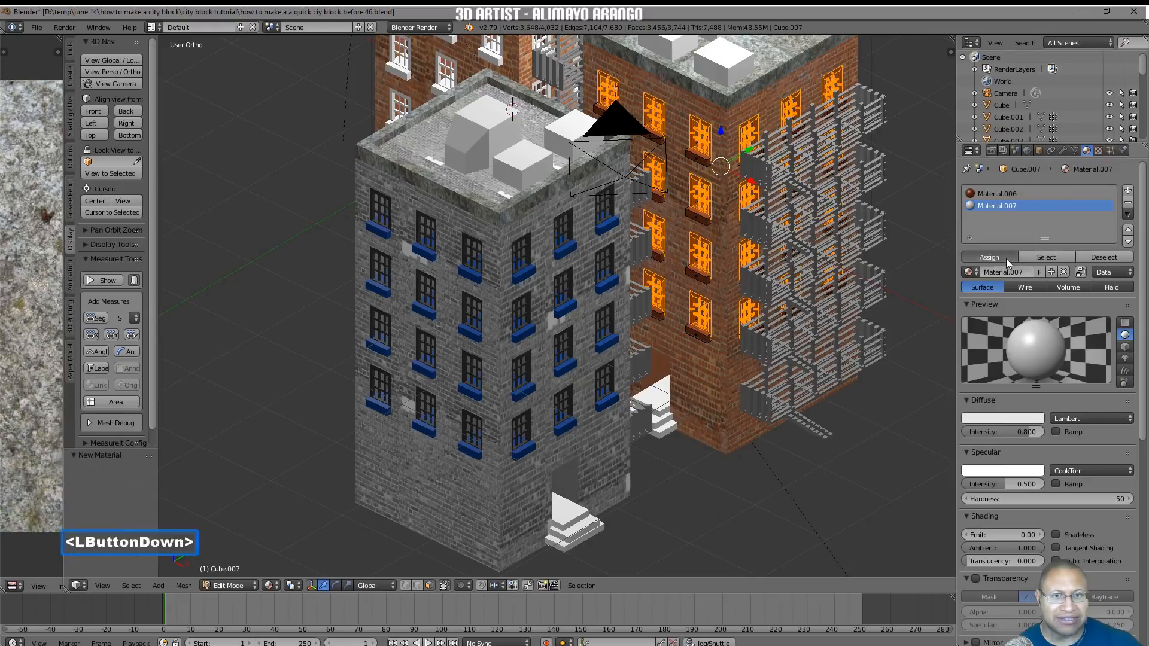
key(a)
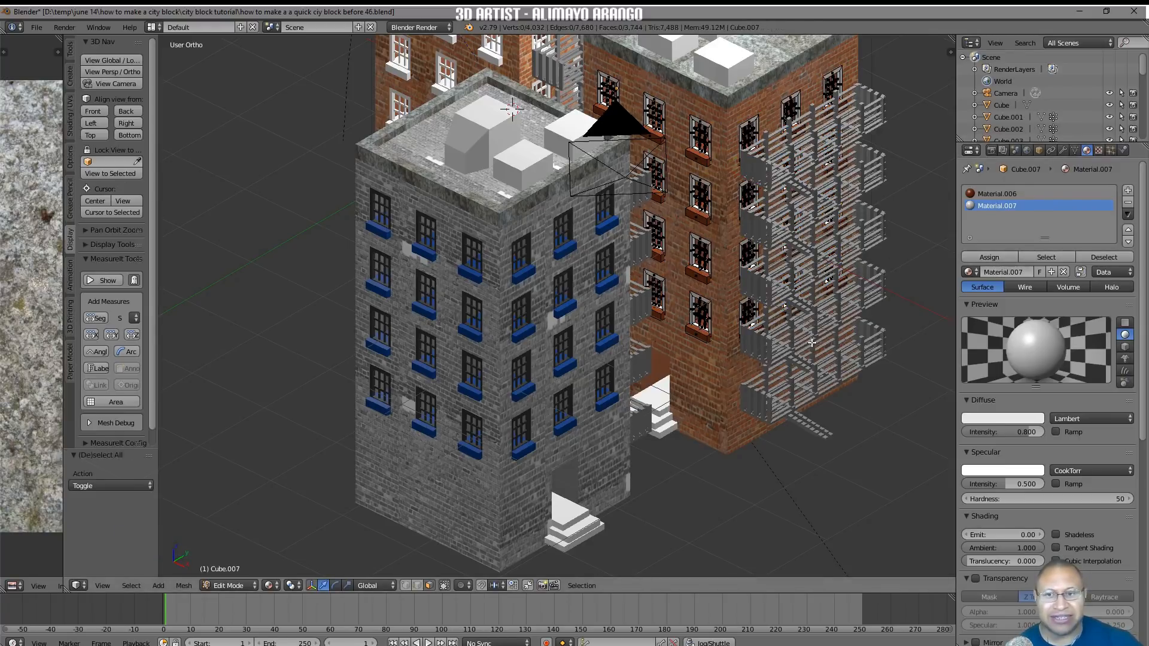
click(250, 586)
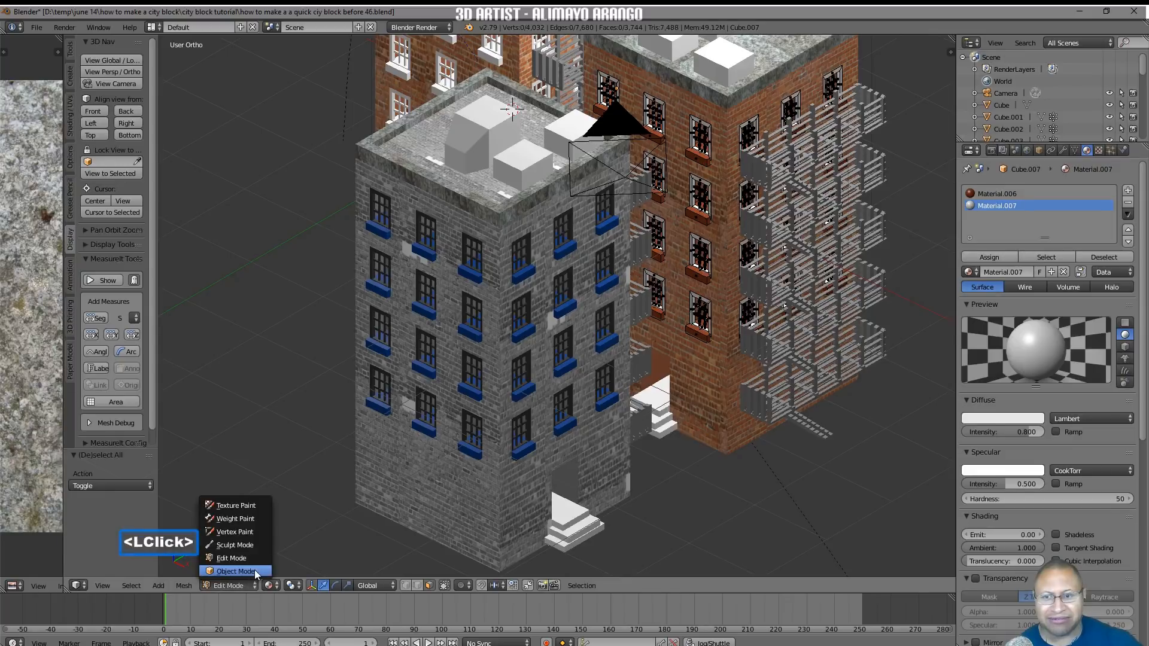
click(254, 570)
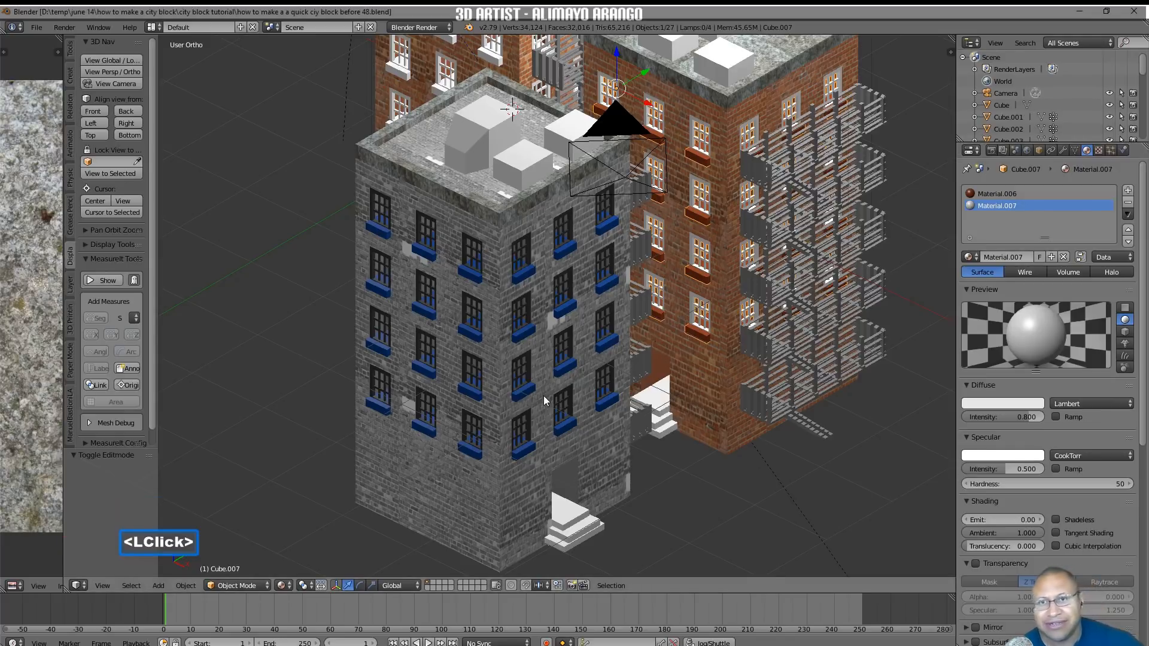
Select the windows object of the brick building that still has all-white windows and enter Edit Mode
shift+middle_drag(470, 326, 650, 392)
middle_drag(650, 392, 696, 382)
click(531, 356)
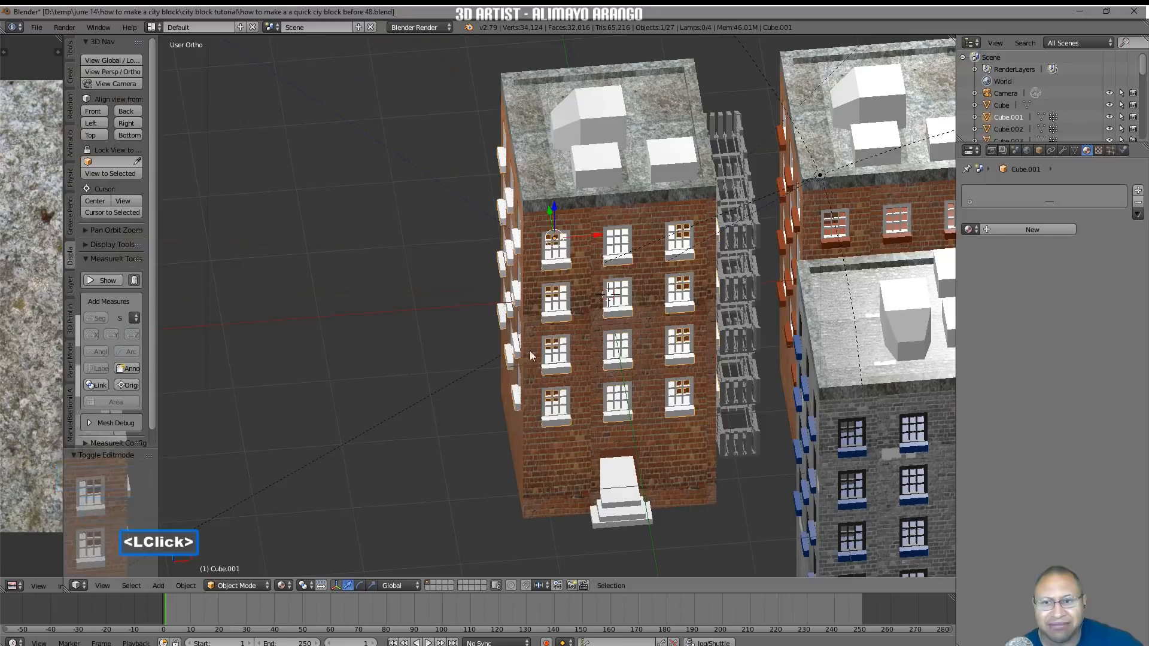
click(236, 585)
click(257, 563)
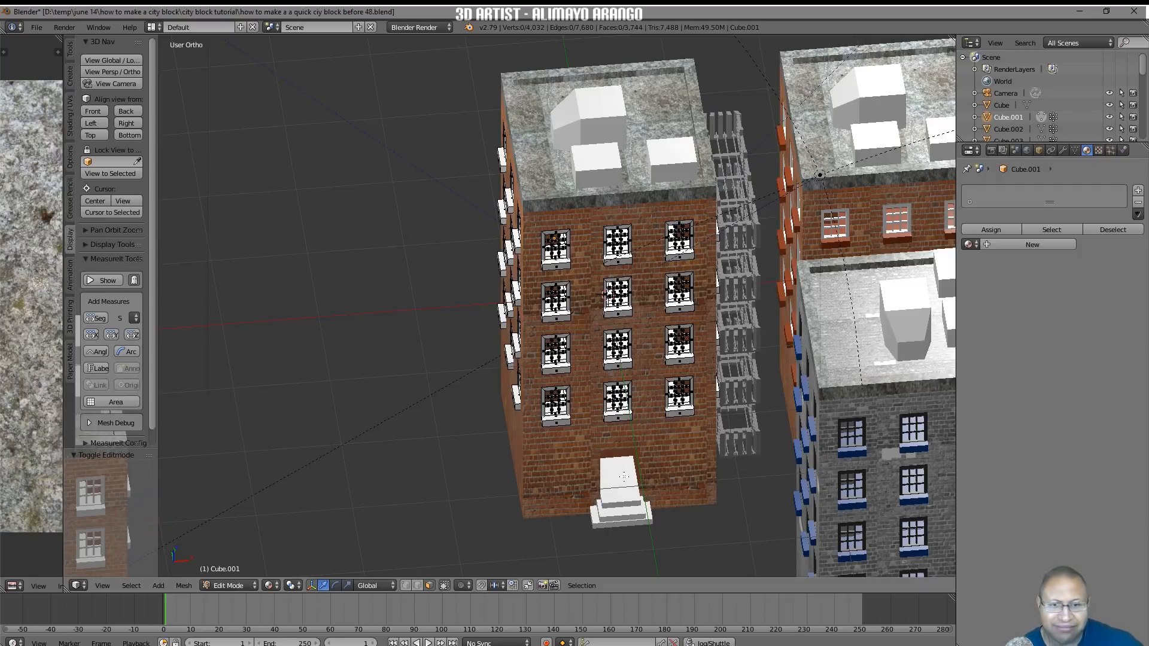
Select a lower window's sill on this building, then all sills of similar face area with their linked faces
key(l)
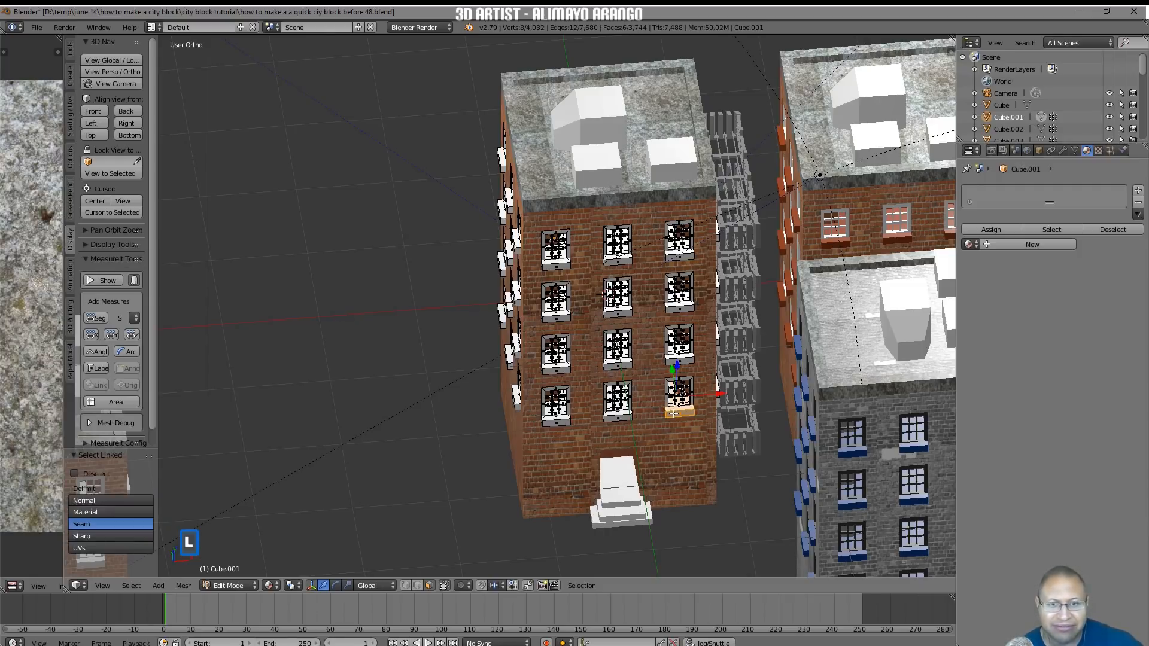
click(132, 586)
mouse_move(171, 424)
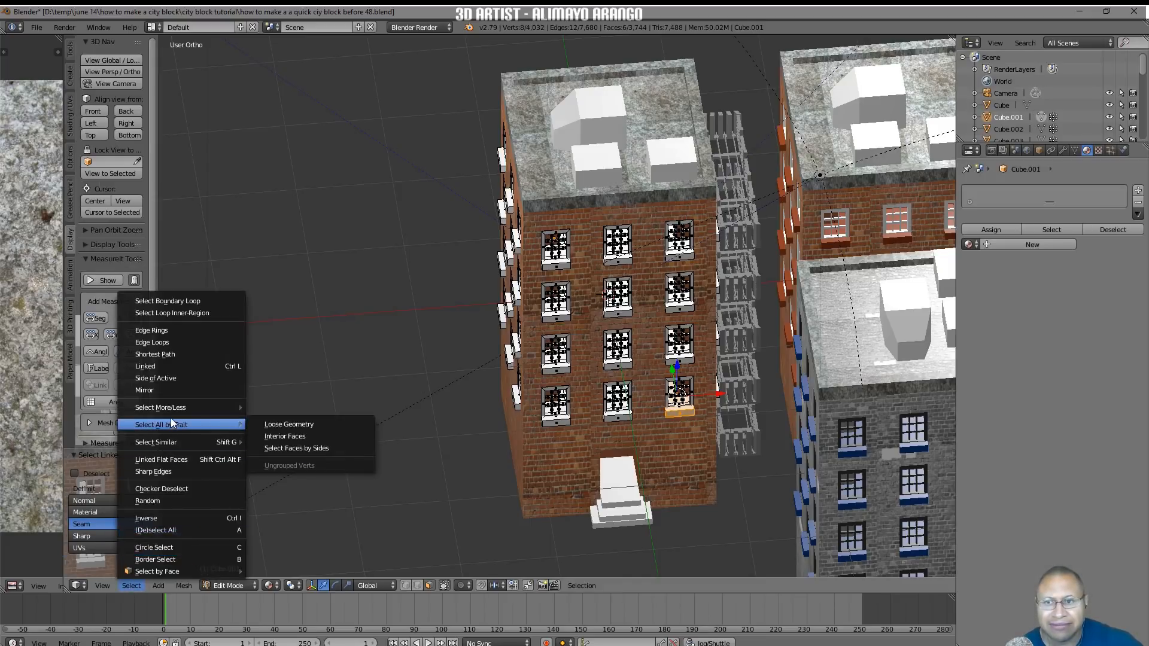
mouse_move(178, 443)
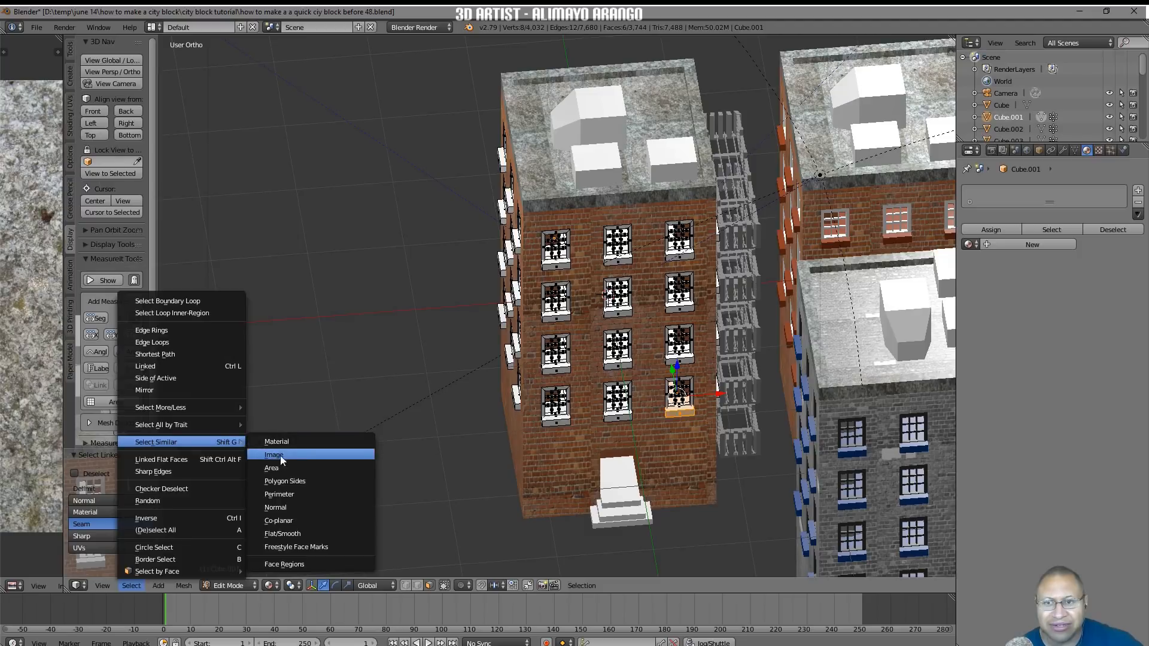
click(293, 468)
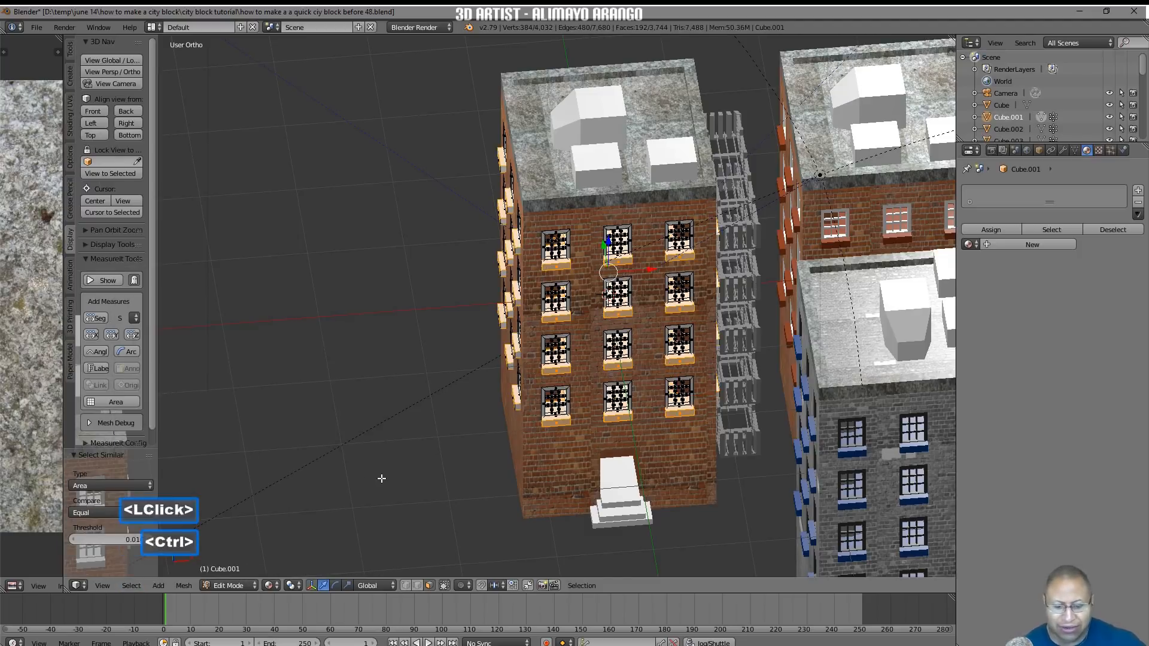
key(ctrl+l)
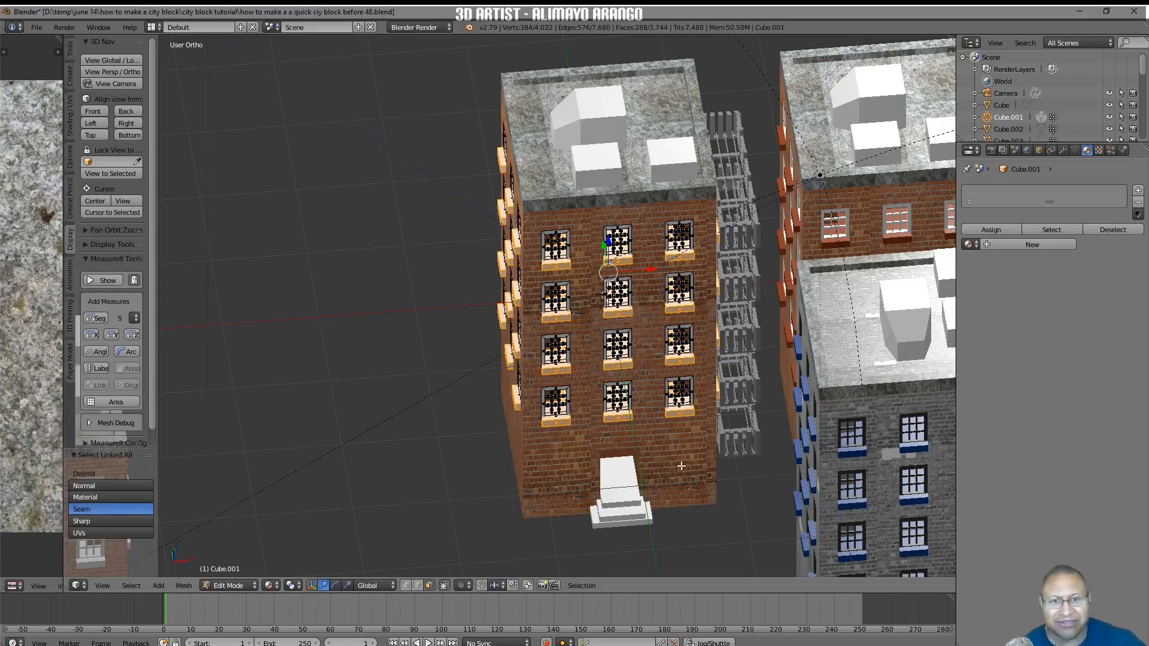
Create a new material for the selected window sills with an orange diffuse color (R 0.538, G 0.166, B 0.022)
click(1055, 245)
click(1022, 393)
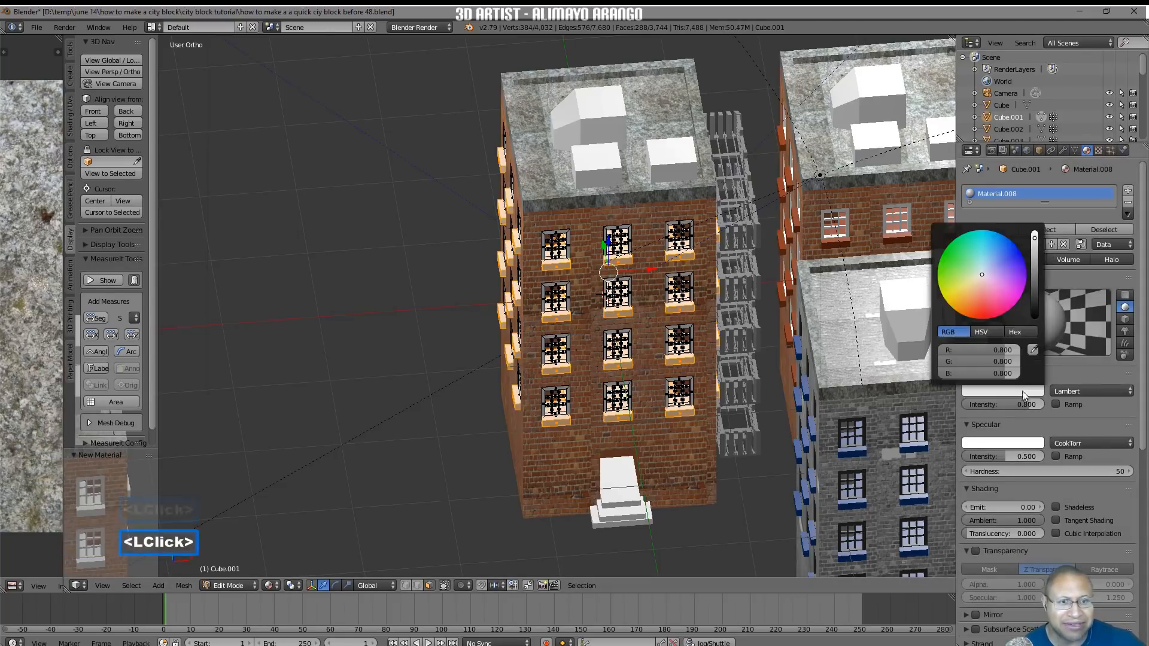
mouse_move(987, 282)
mouse_down()
mouse_move(967, 283)
mouse_move(964, 305)
mouse_up()
mouse_move(1035, 248)
mouse_down()
mouse_move(1034, 273)
mouse_move(1035, 251)
mouse_up()
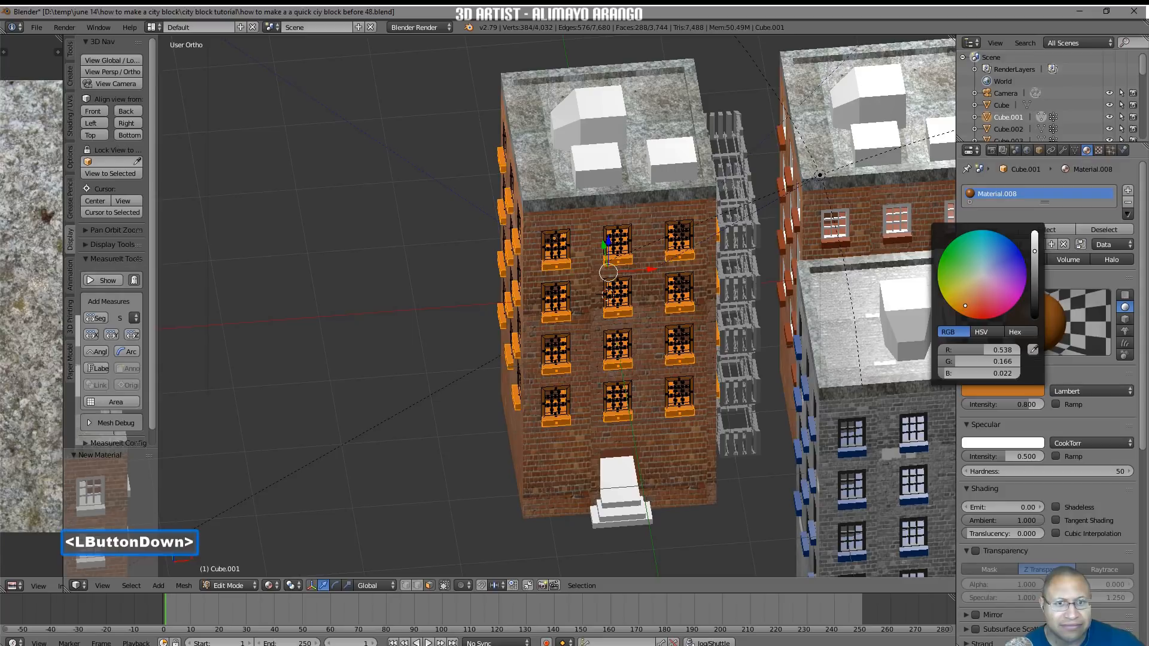
drag(1035, 251, 1034, 251)
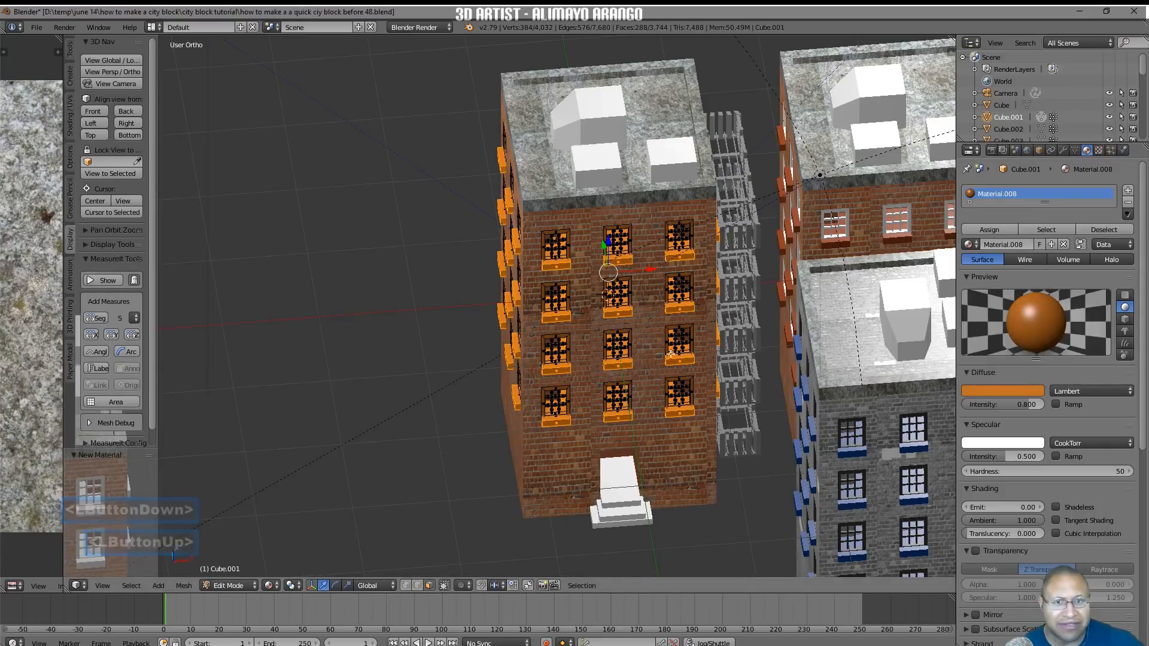
Invert the selection to the window frames and create a new dark grey diffuse material in a second slot
key(ctrl)
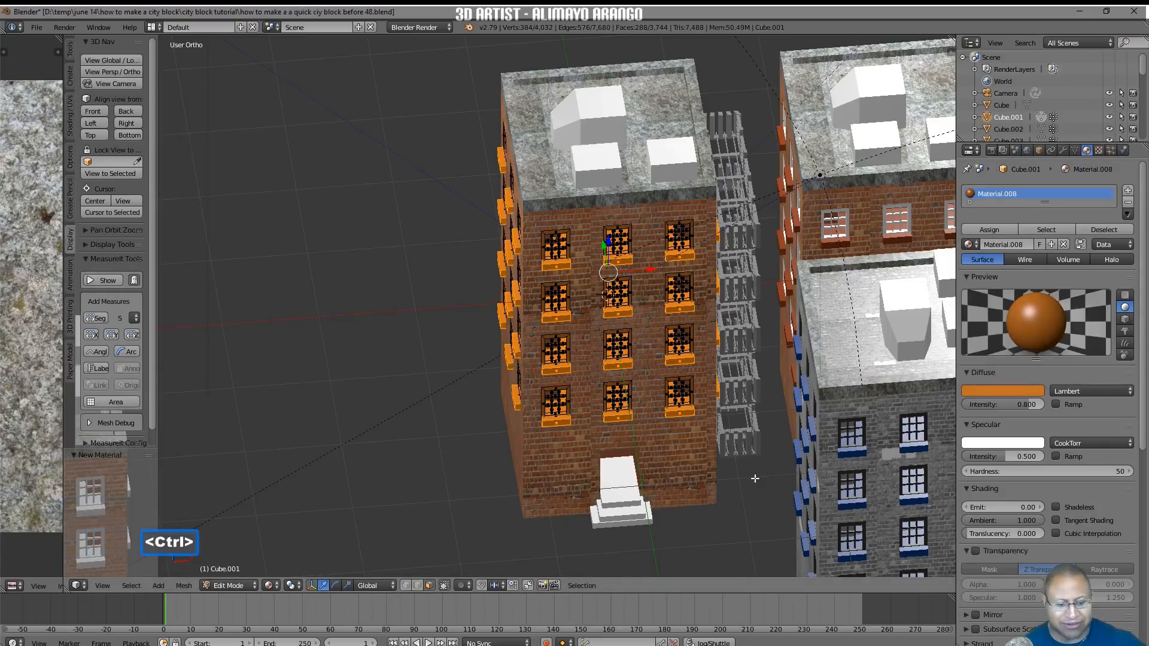
key(ctrl+i)
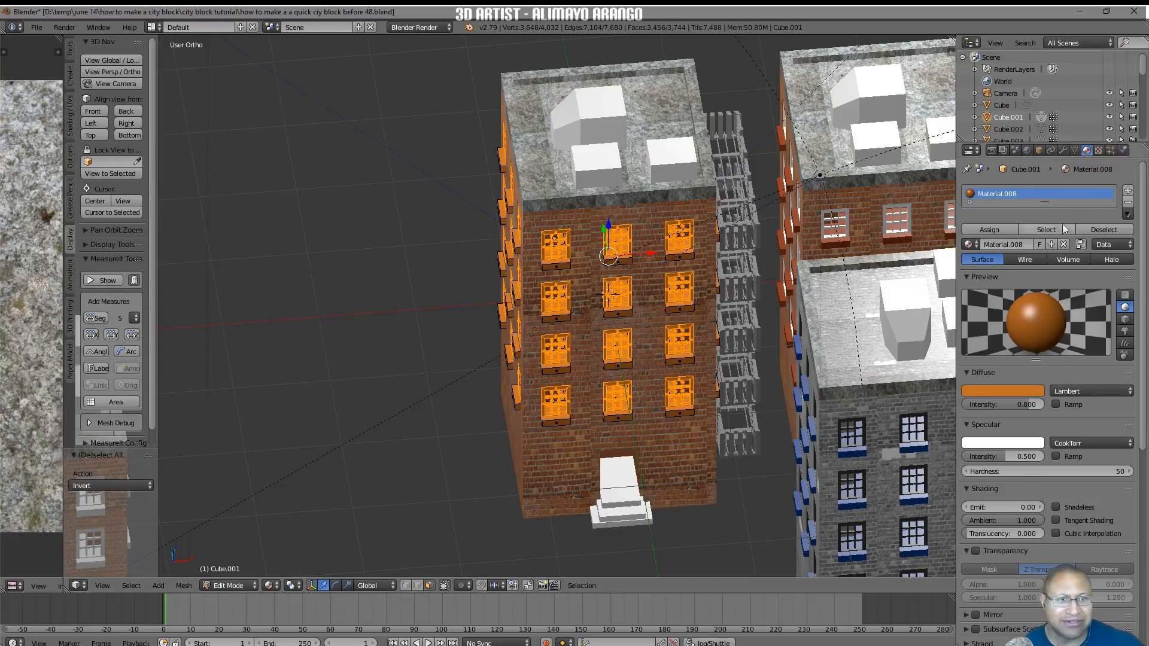
click(1128, 191)
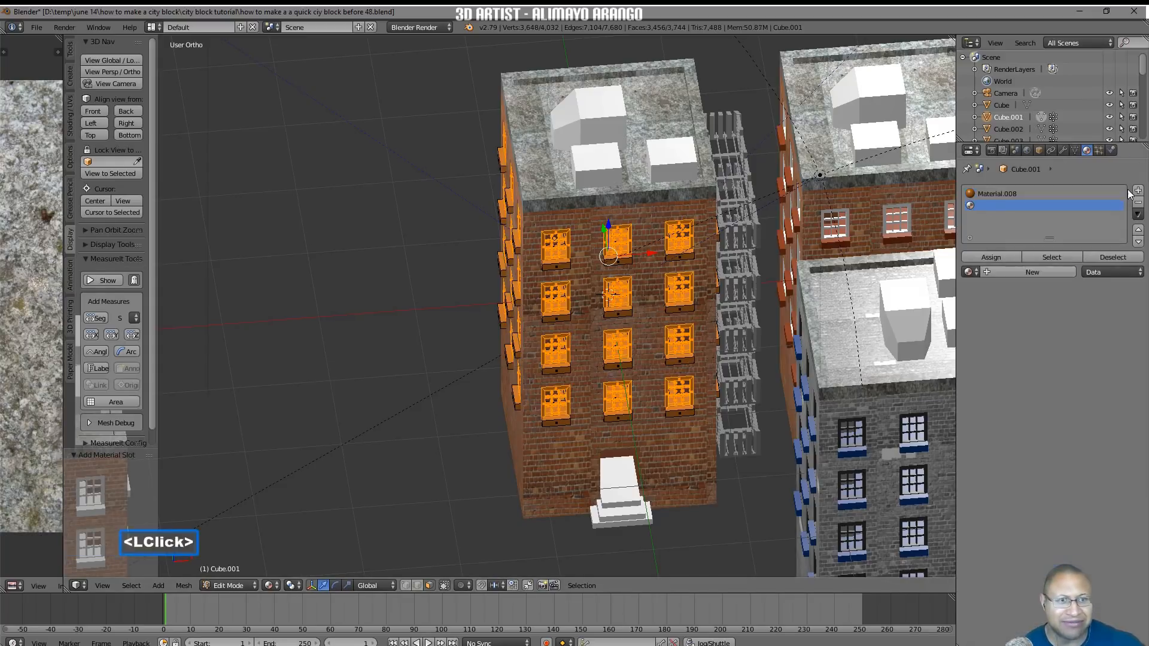
click(1065, 273)
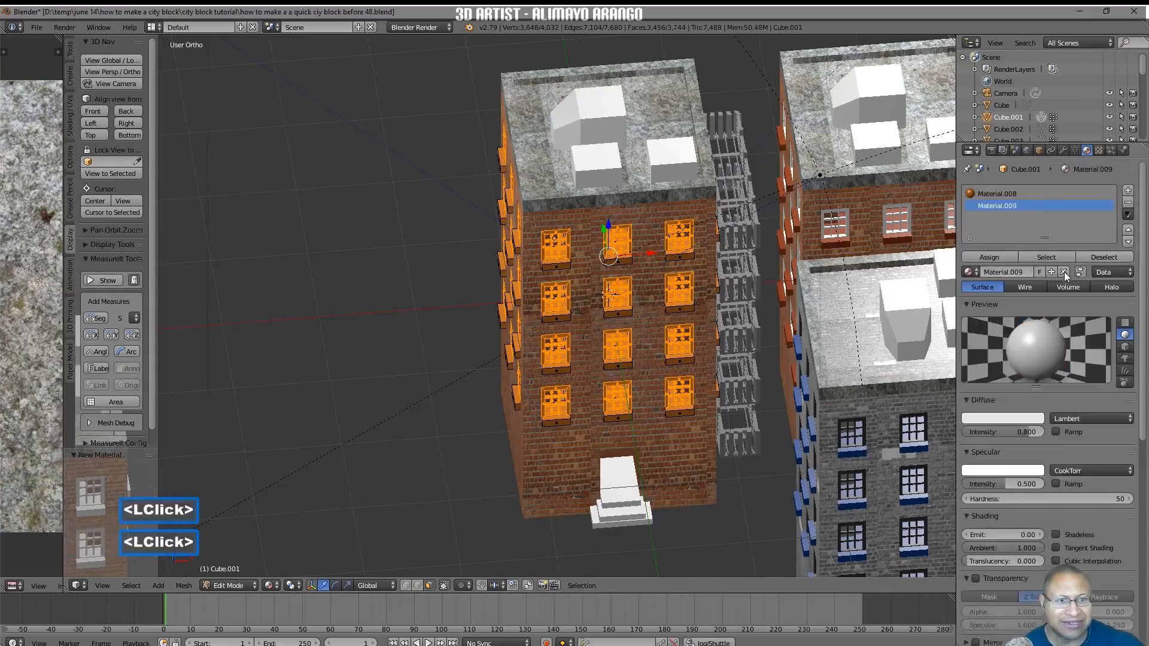
click(1030, 419)
drag(1035, 277, 1037, 315)
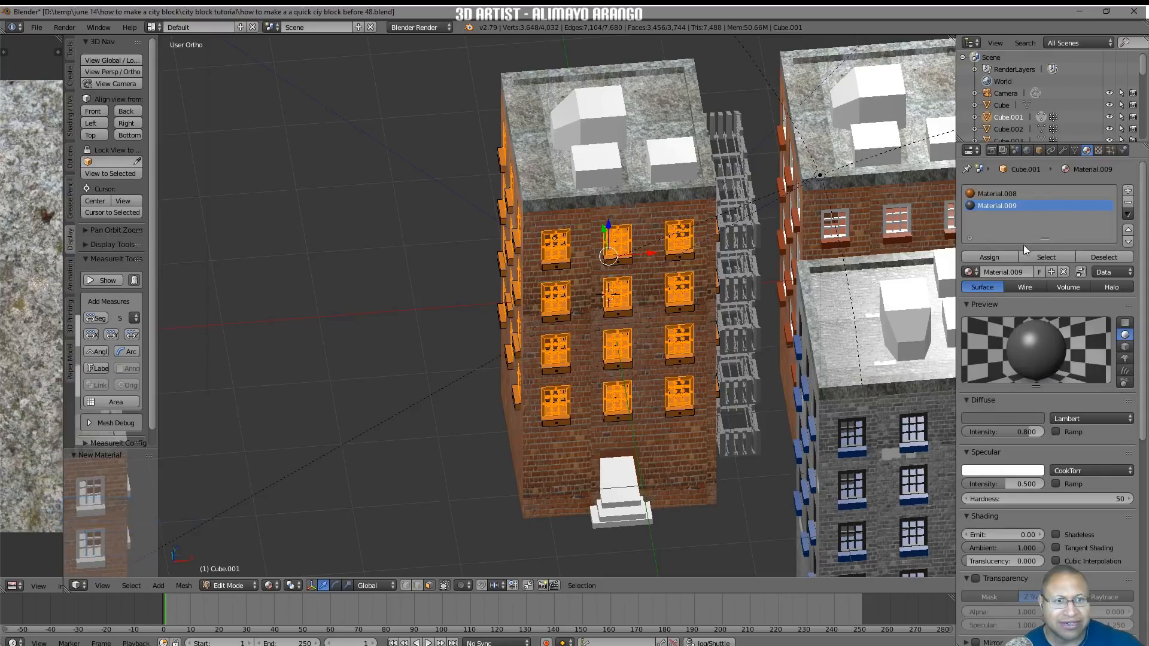
Assign the dark grey material to the selected window frames, deselect everything and return to Object Mode
click(1013, 259)
key(a)
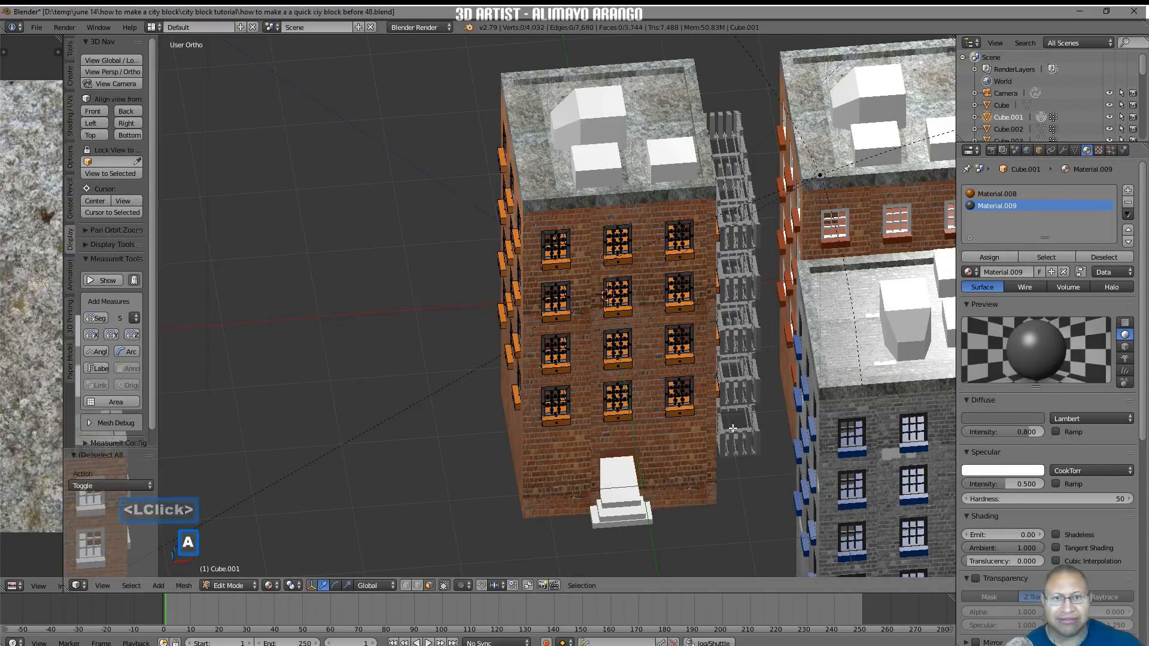
click(230, 586)
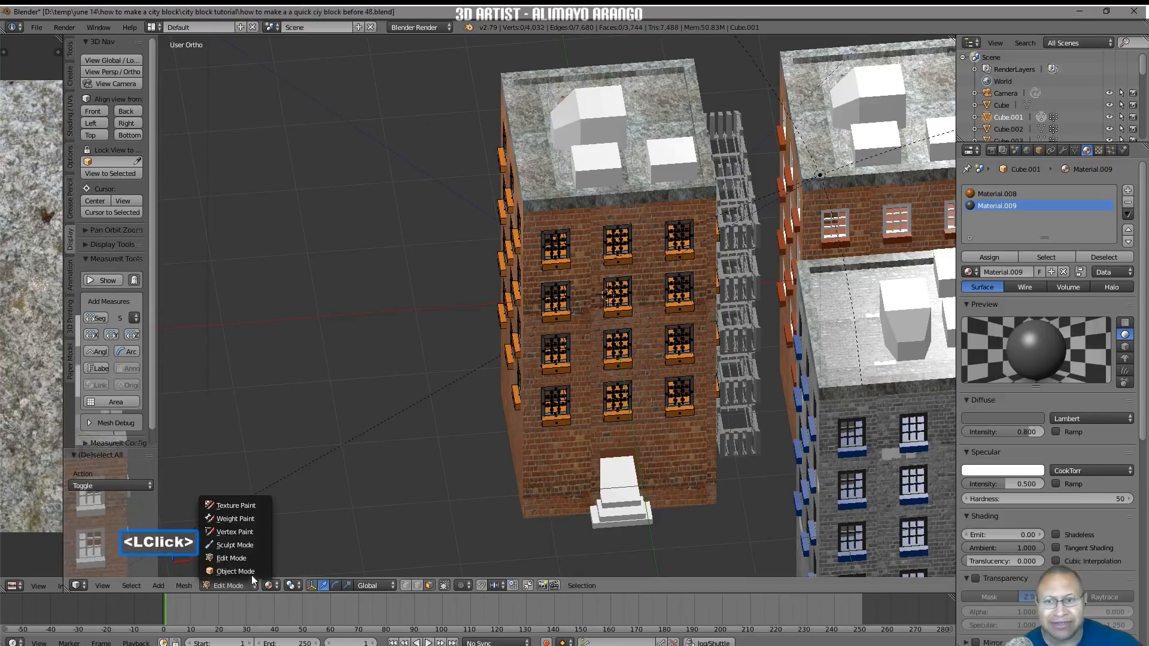
click(245, 573)
Select the rooftop boxes object of the grey brick building with blue sills and enter Edit Mode
scroll(580, 426, down, 3)
middle_drag(580, 426, 698, 421)
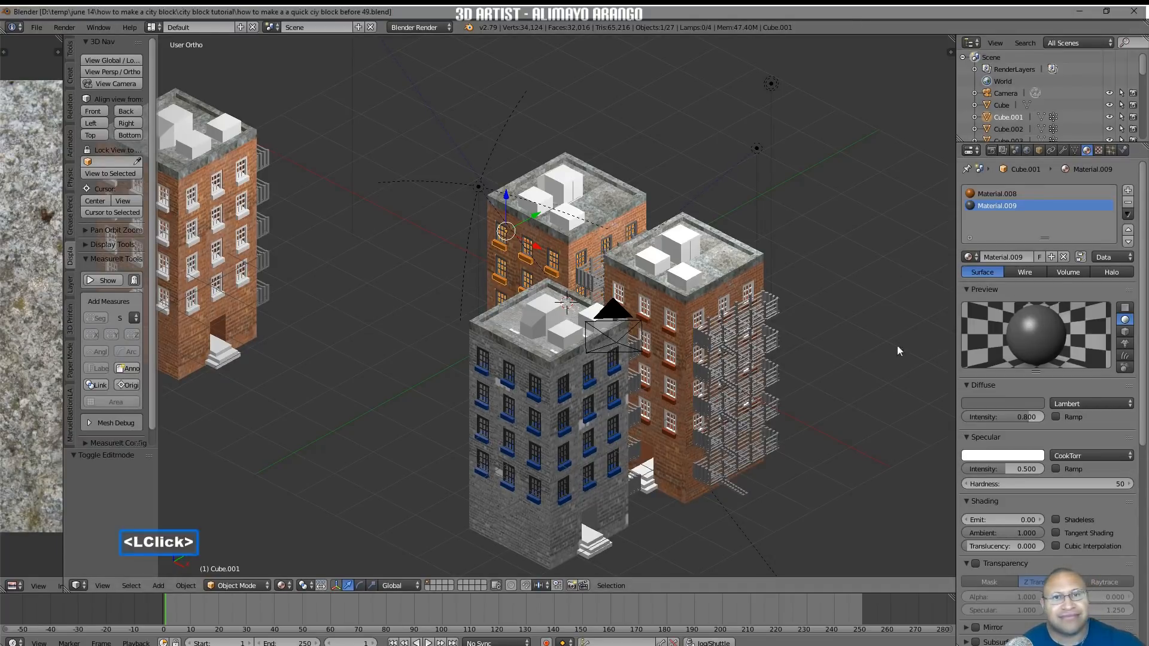
click(560, 317)
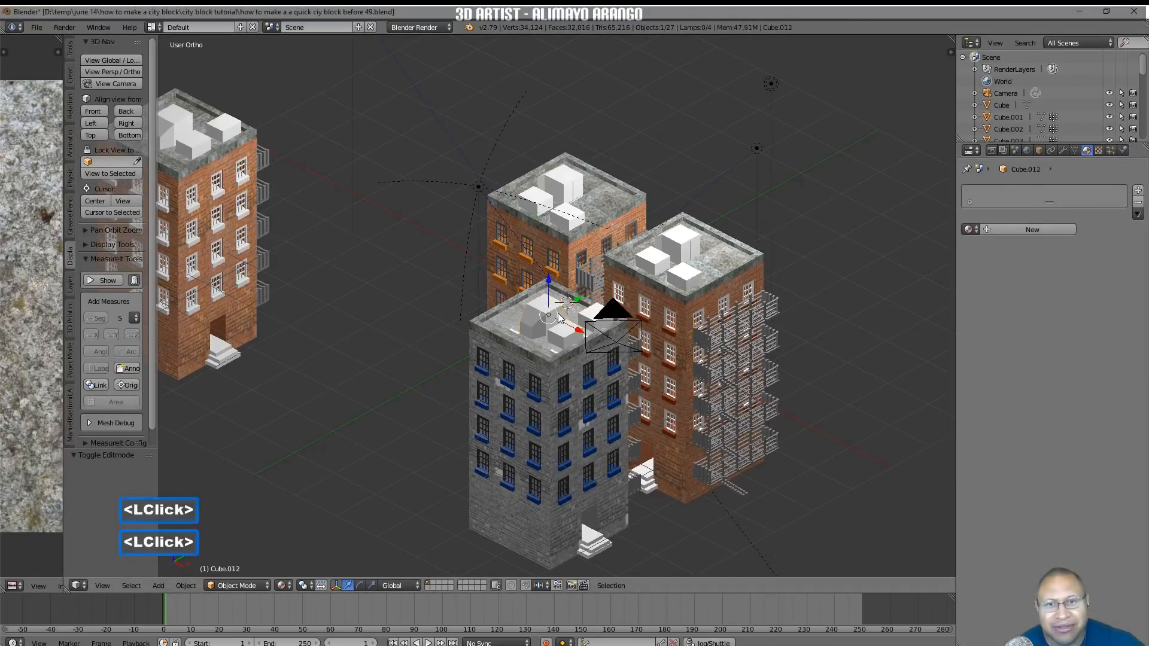
scroll(567, 354, up, 1)
scroll(566, 351, up, 4)
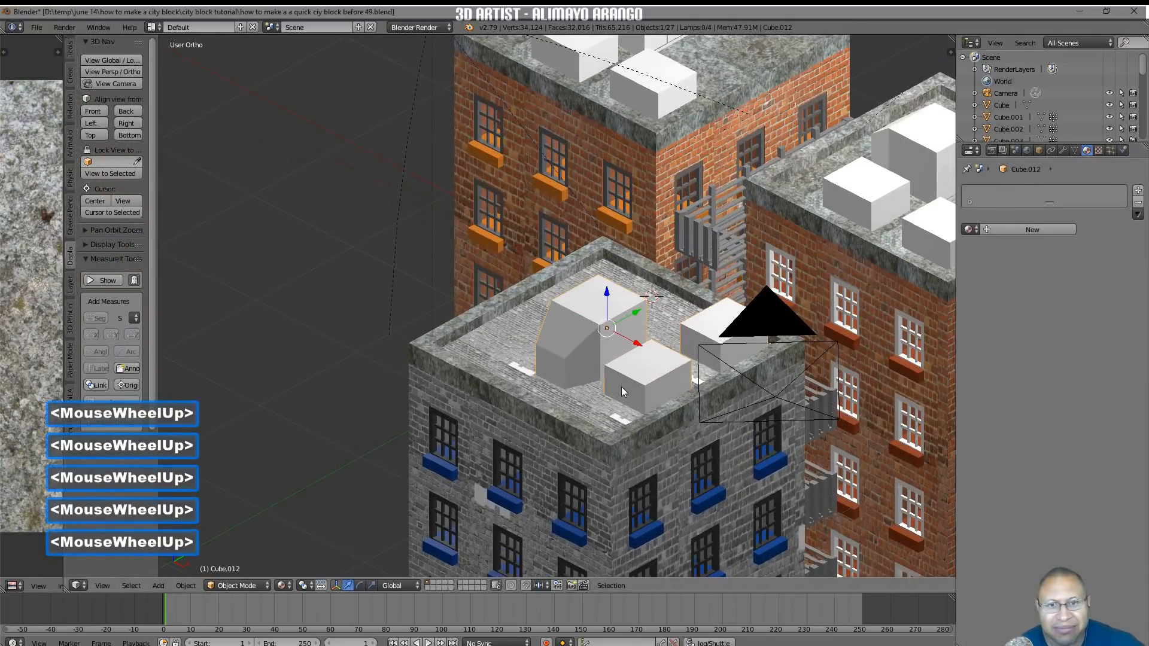
click(238, 588)
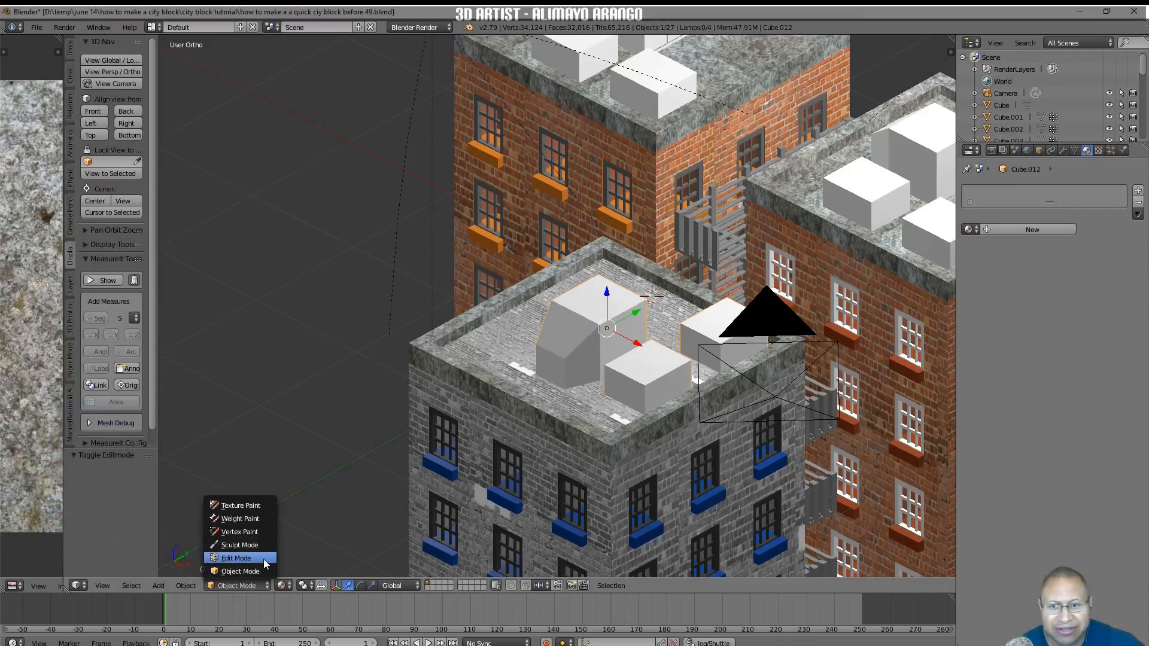
click(260, 561)
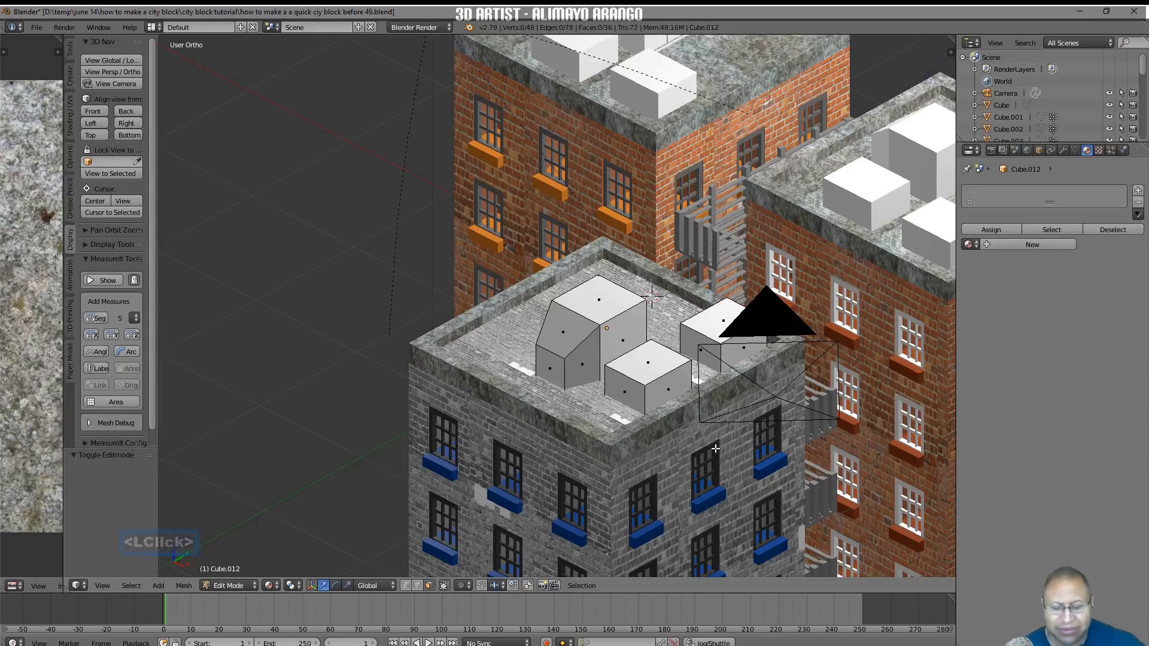
Bevel all edges of the grey building's rooftop boxes by 0.064 with 4 segments, then return to Object Mode
key(a)
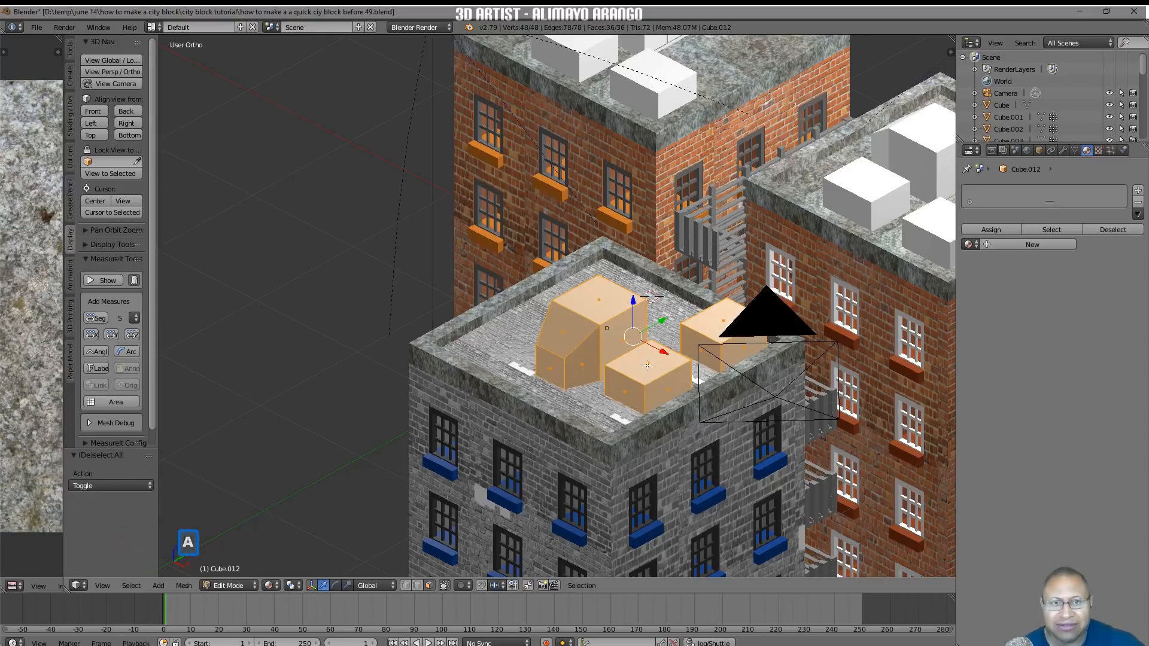
key(ctrl+b)
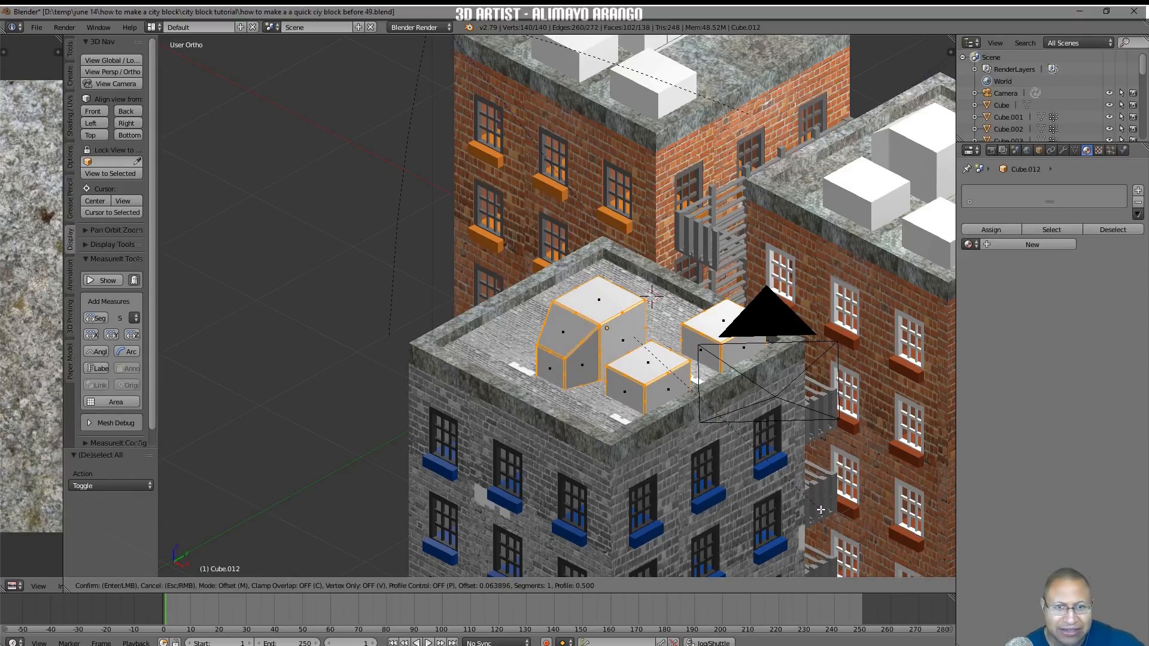
shift+click(820, 510)
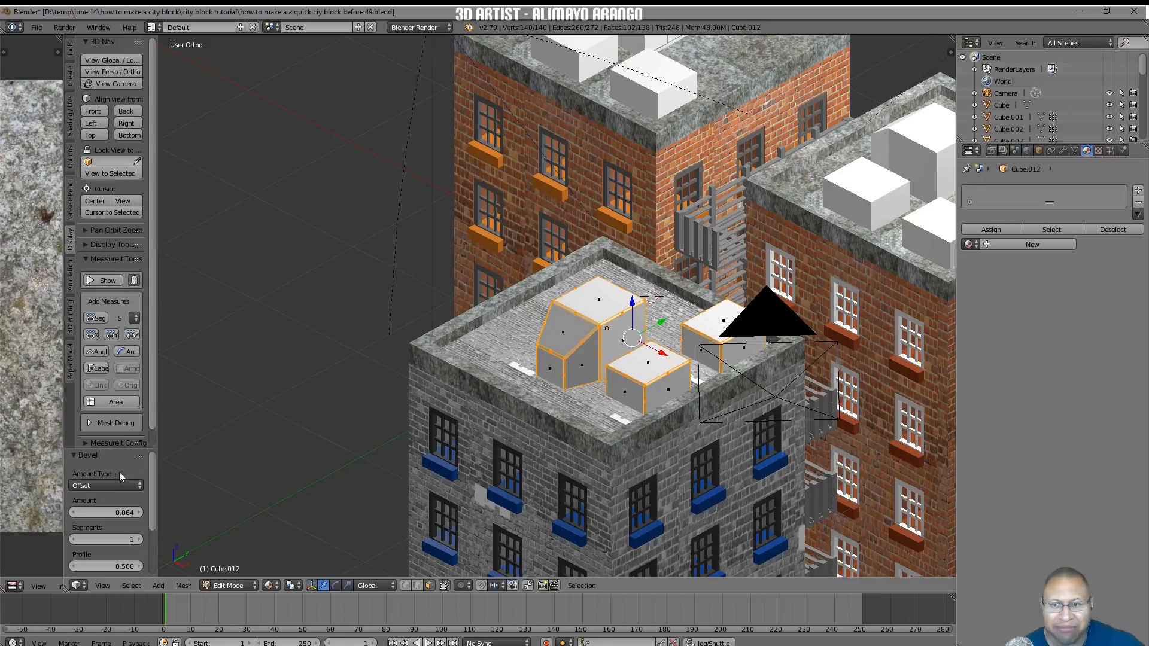
click(141, 541)
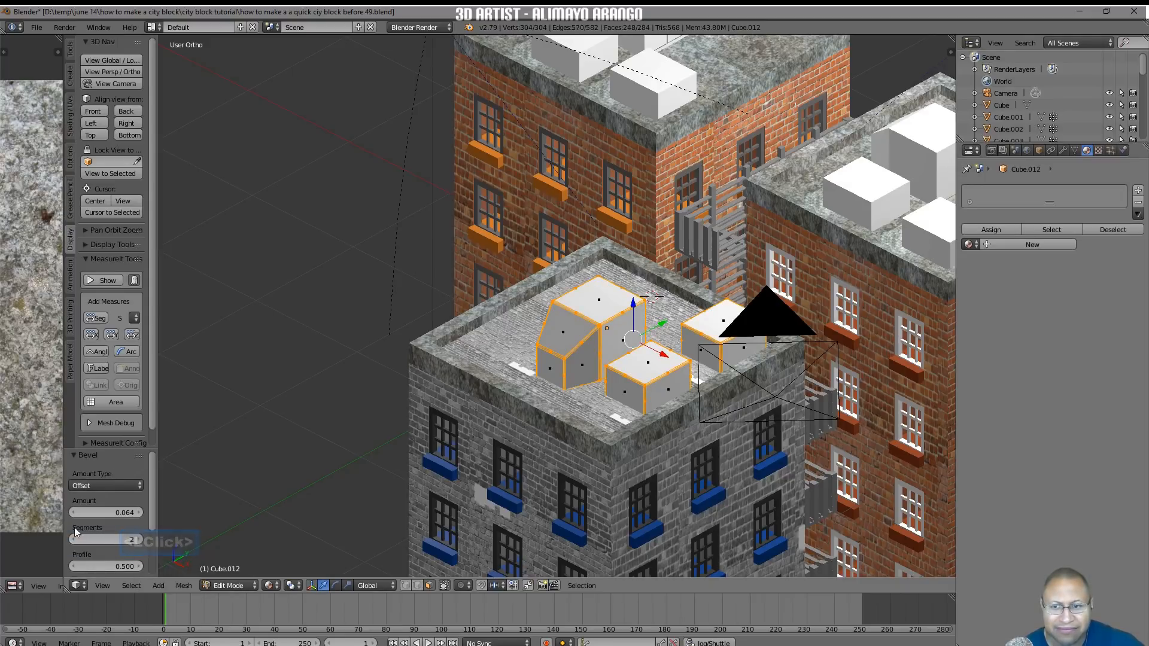
click(137, 541)
click(137, 541)
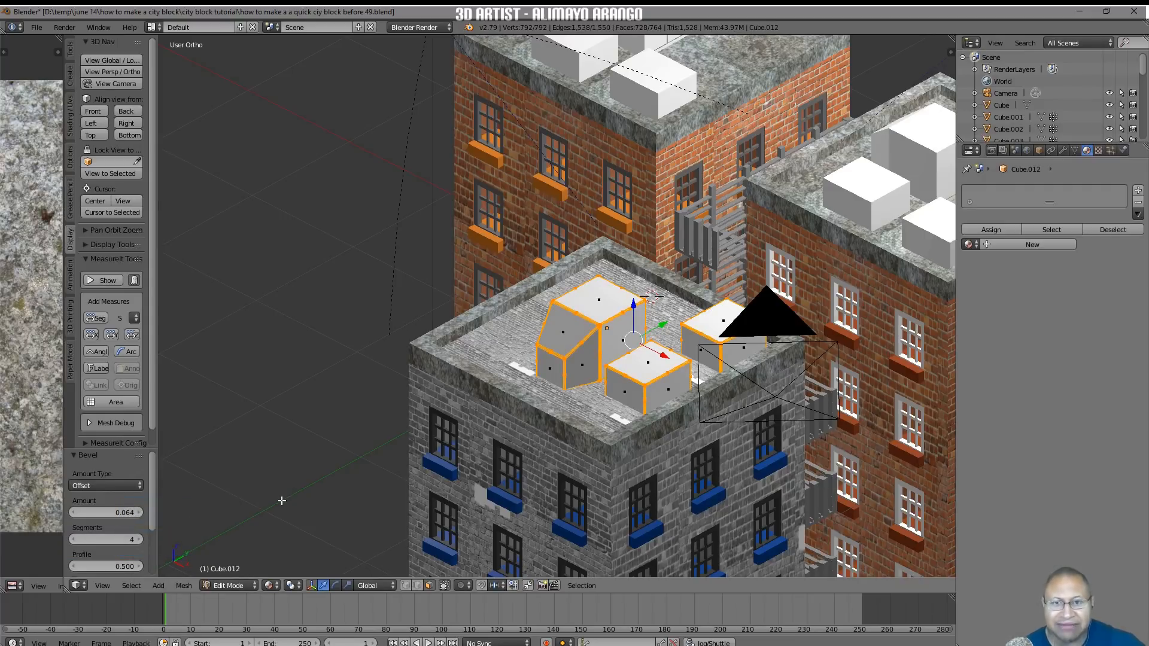
key(a)
click(246, 584)
click(251, 574)
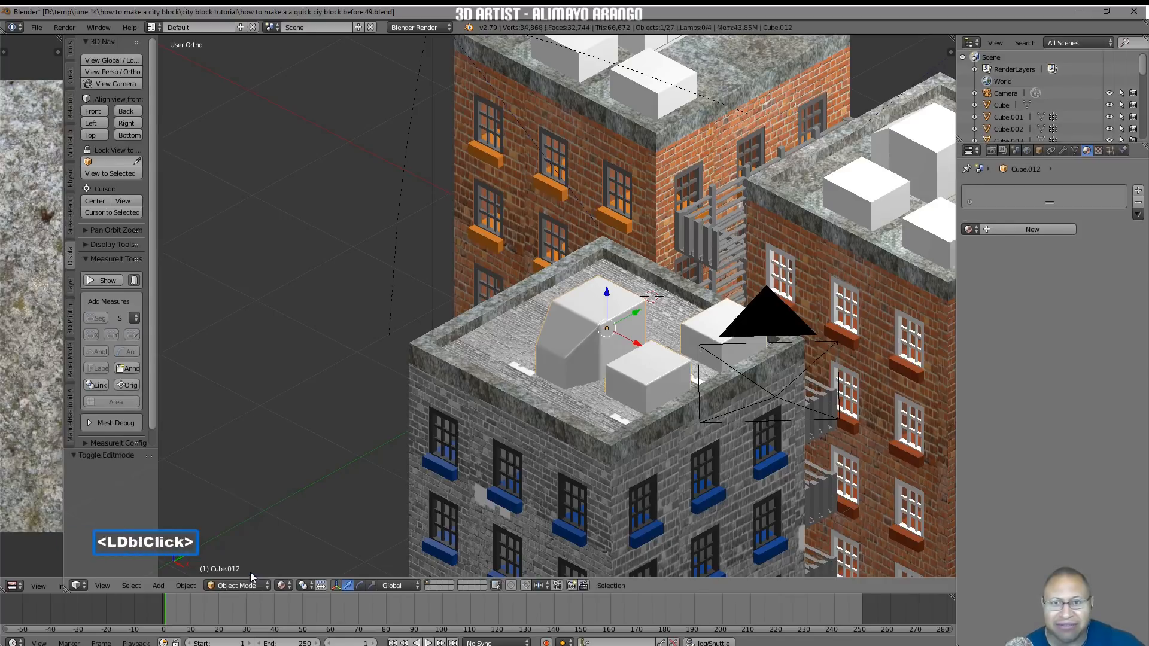
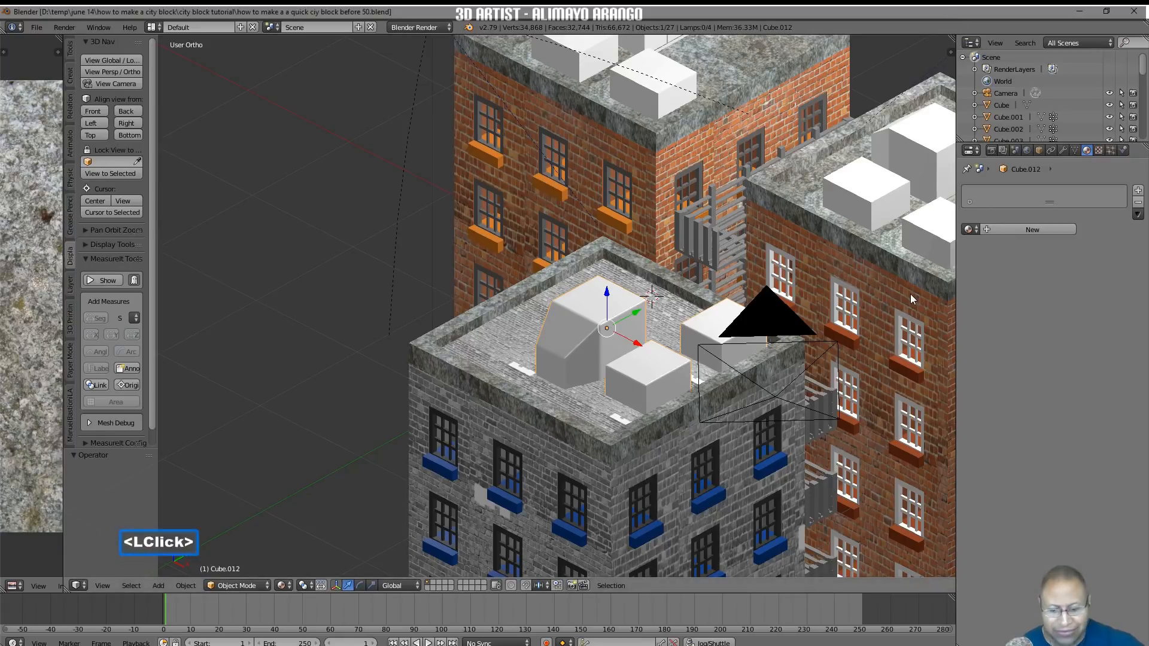
Select the rooftop boxes object of the brick building with reddish-brown sills and enter Edit Mode
shift+middle_drag(910, 293, 622, 238)
click(622, 238)
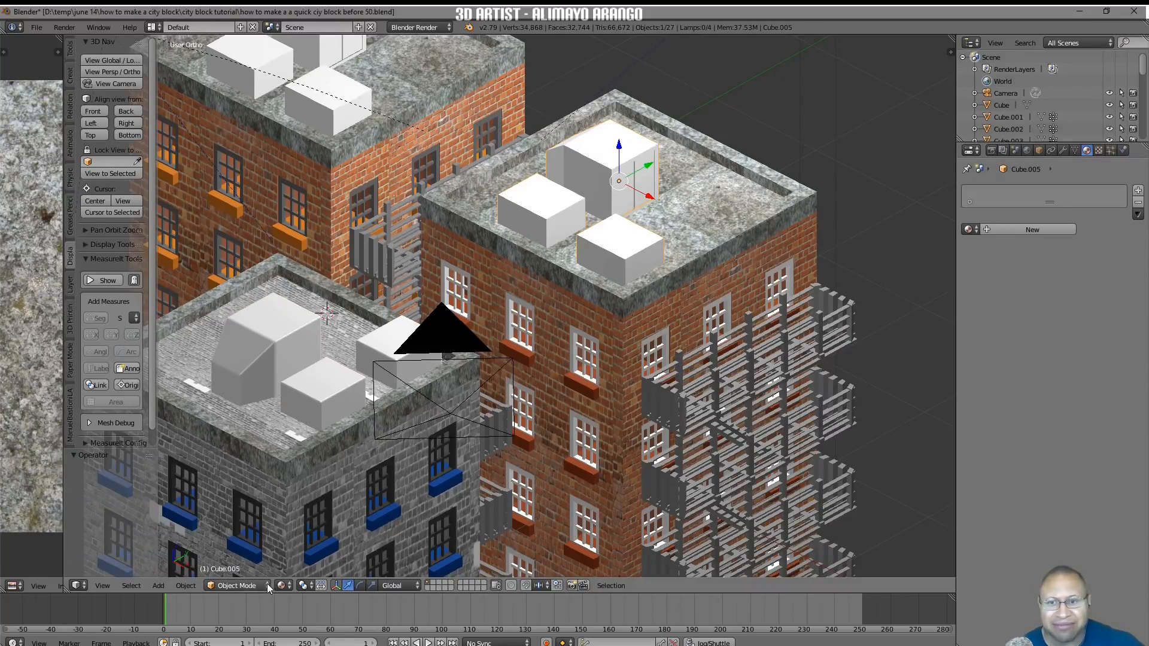
click(239, 585)
click(265, 564)
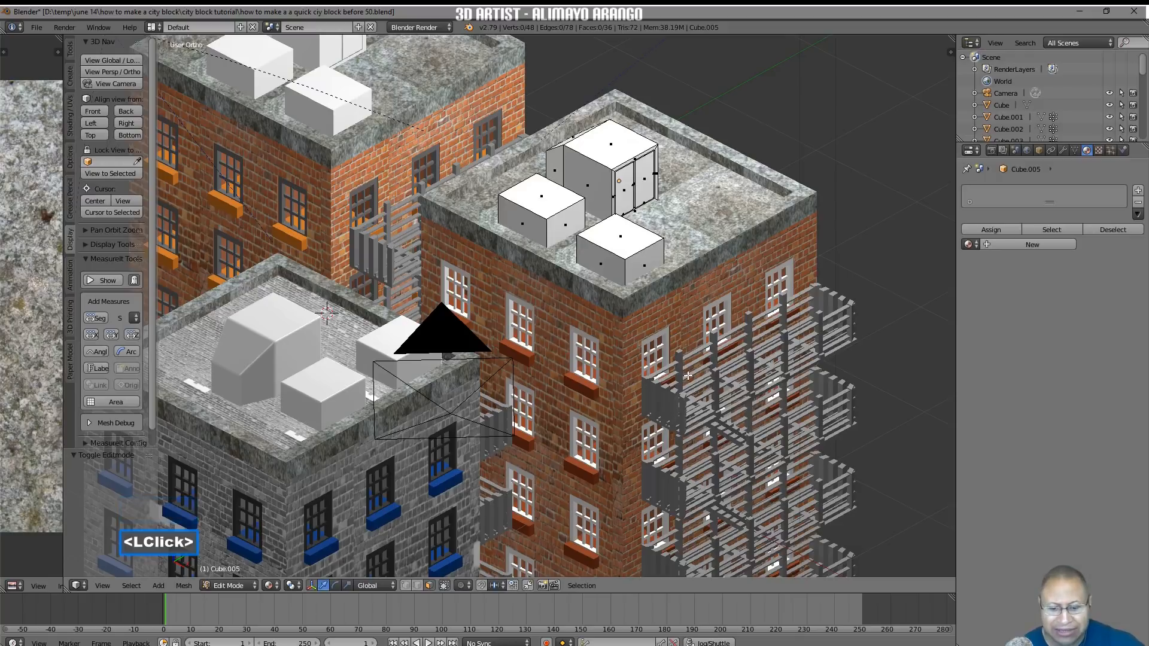
Bevel all edges of this building's rooftop boxes by 0.106 with 4 segments, then return to Object Mode
key(a)
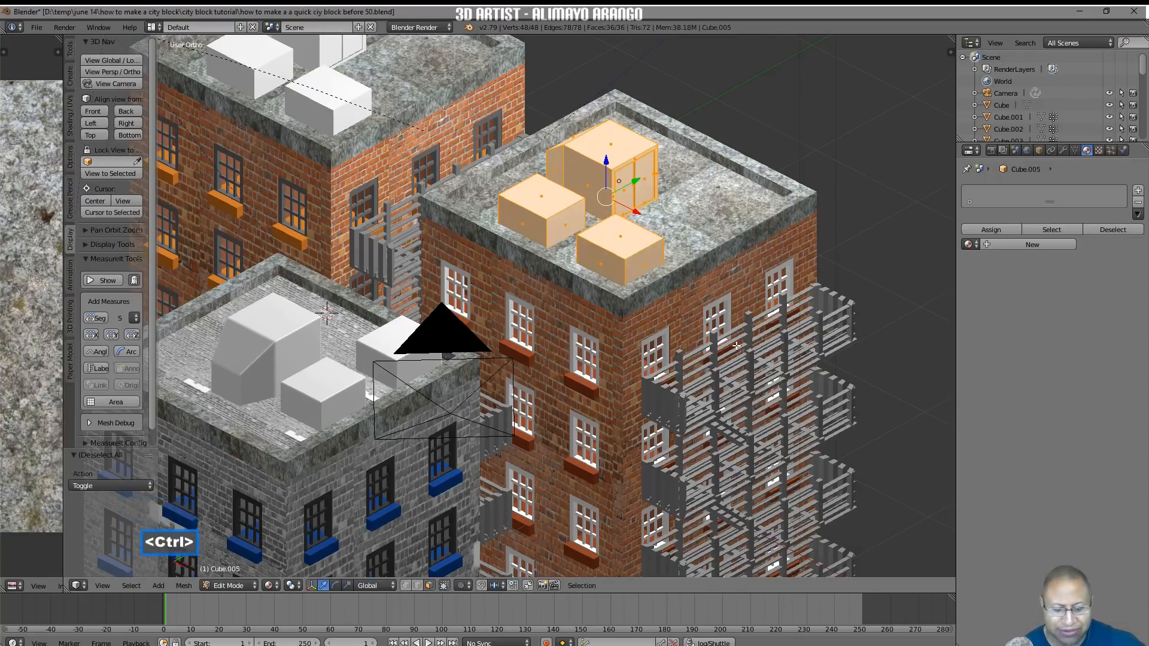
key(ctrl+b)
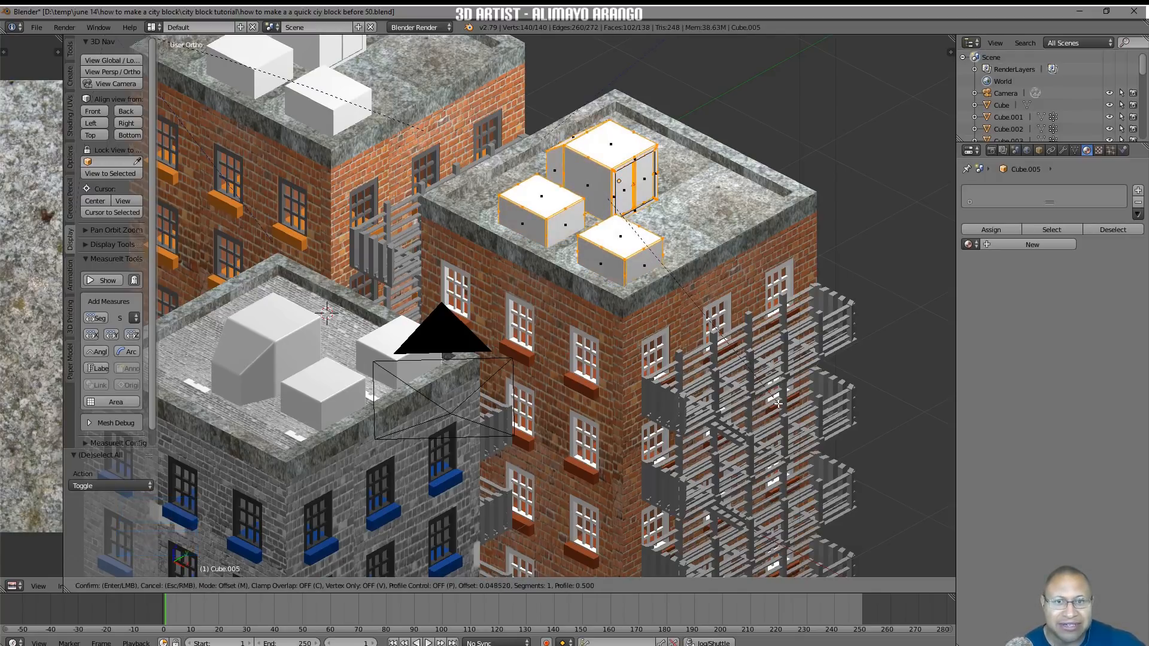
shift+click(829, 465)
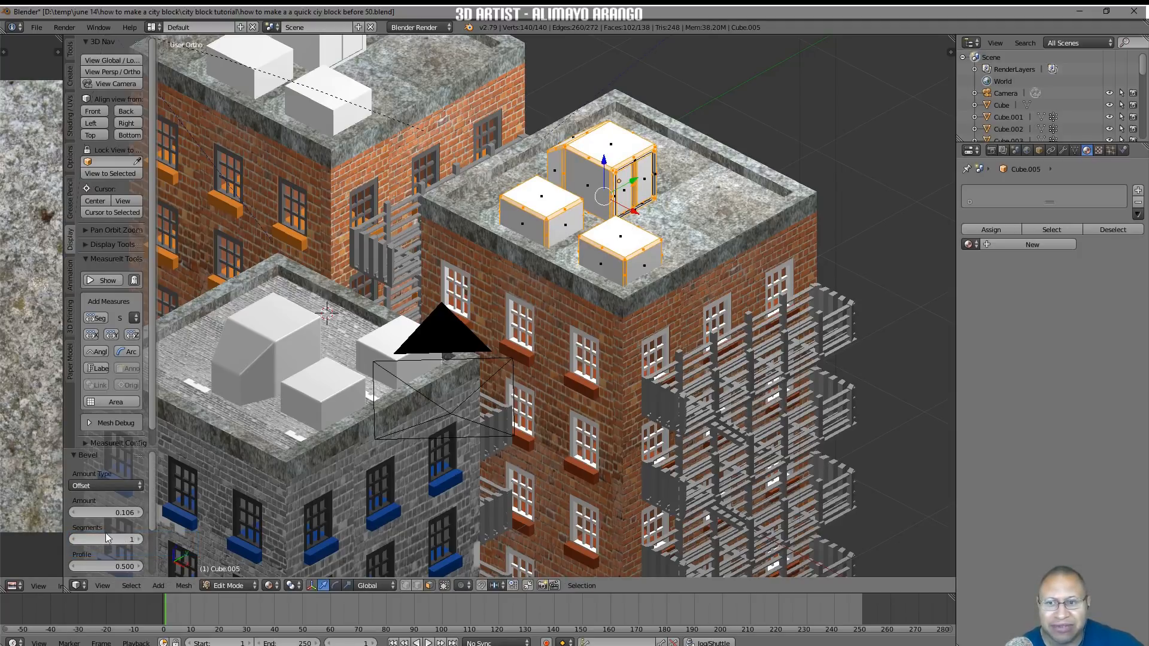
click(140, 541)
click(139, 541)
click(139, 540)
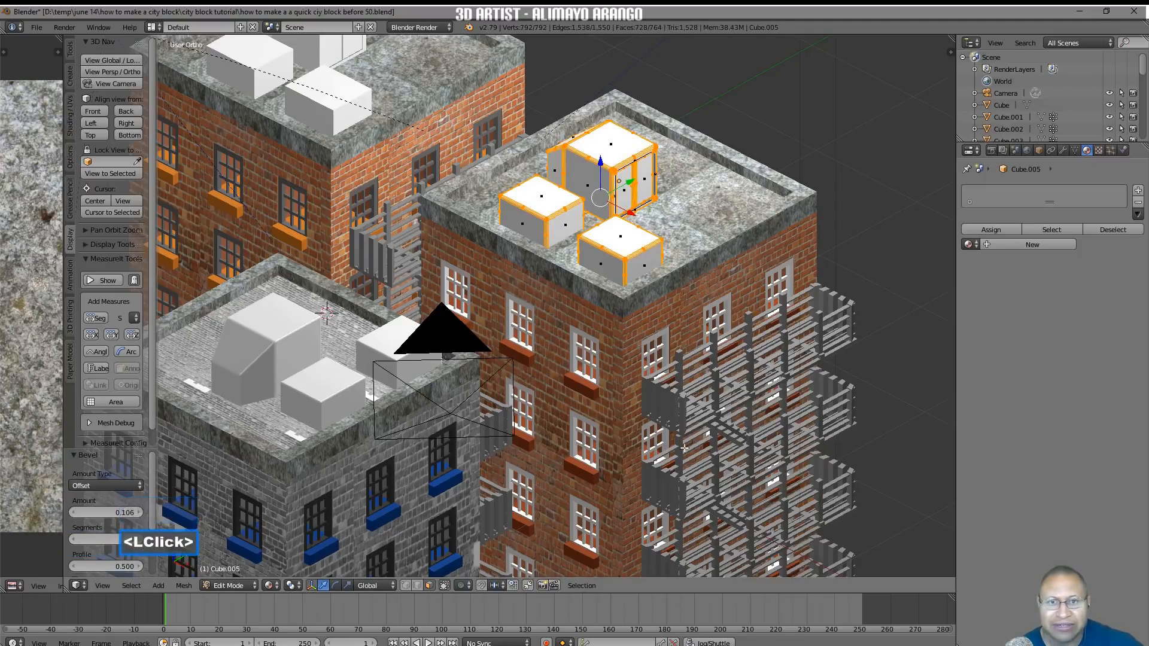
key(a)
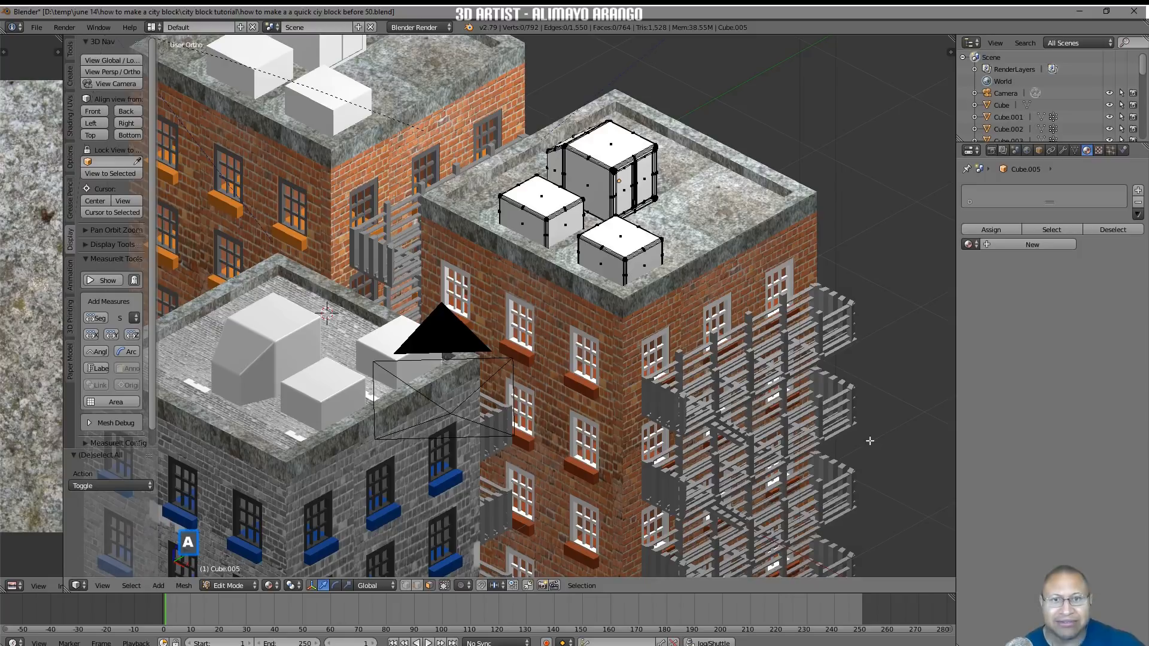
click(239, 585)
click(234, 571)
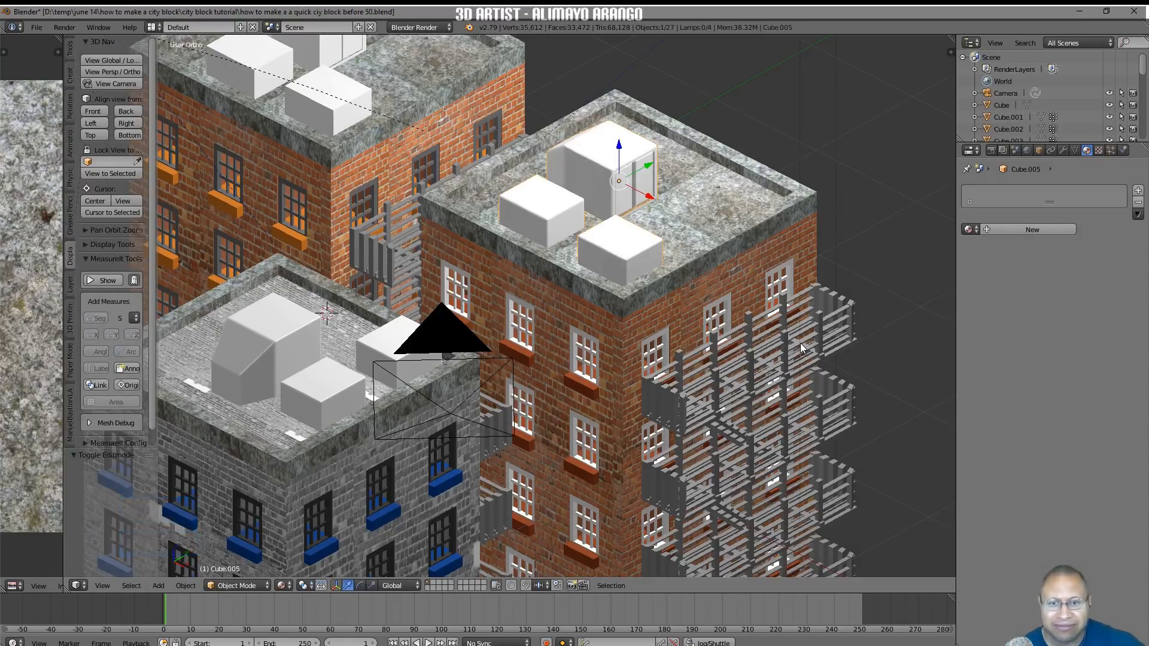
Add a material to the beveled rooftop boxes and replace it with the existing Material.002
click(1061, 230)
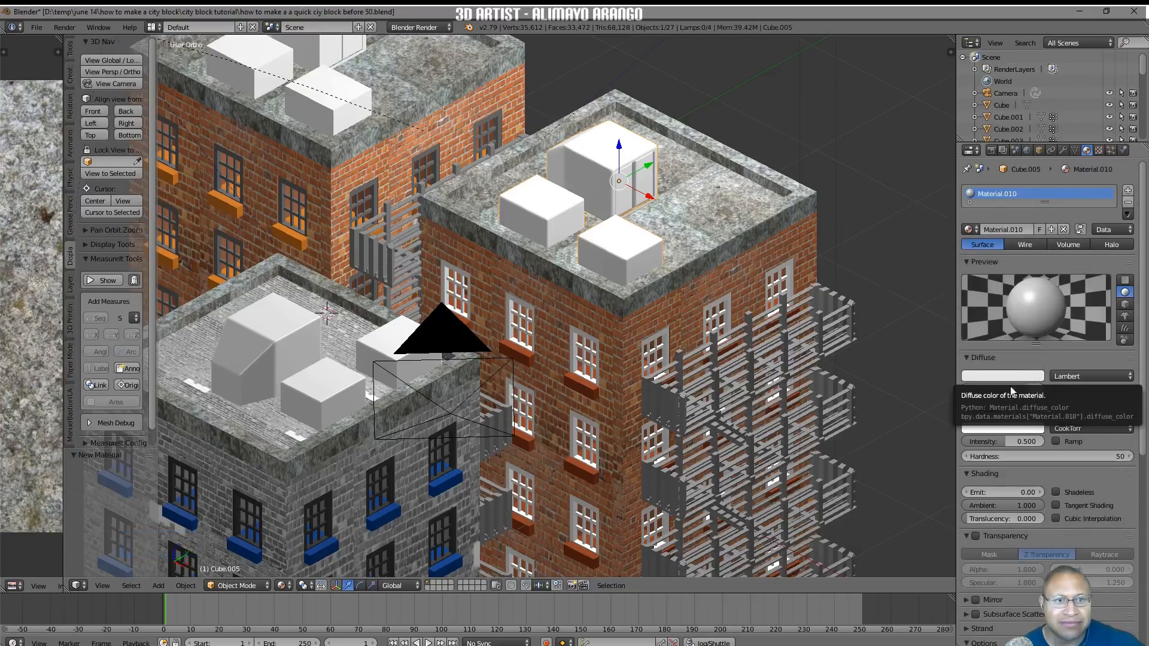
click(969, 230)
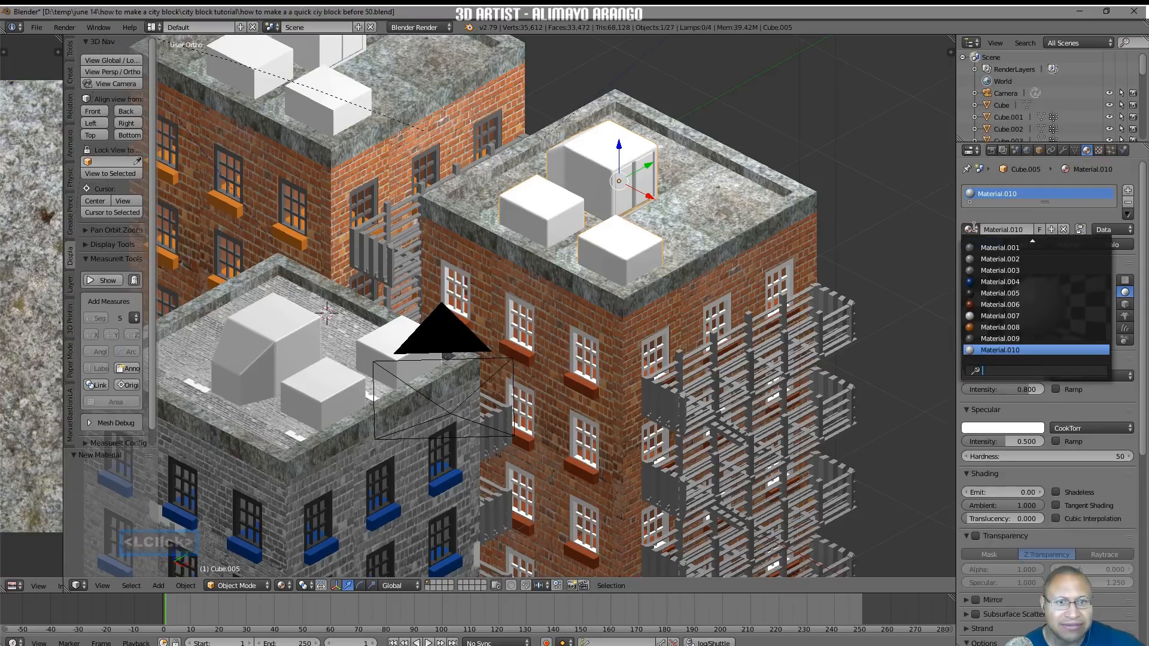
click(1025, 260)
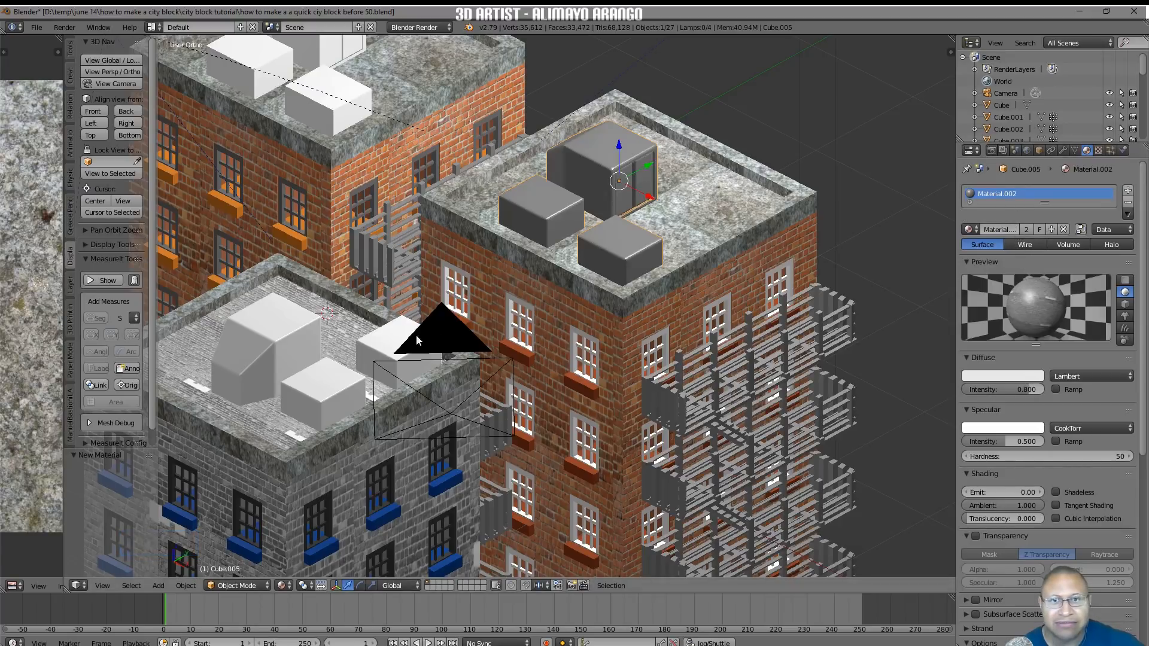
click(971, 229)
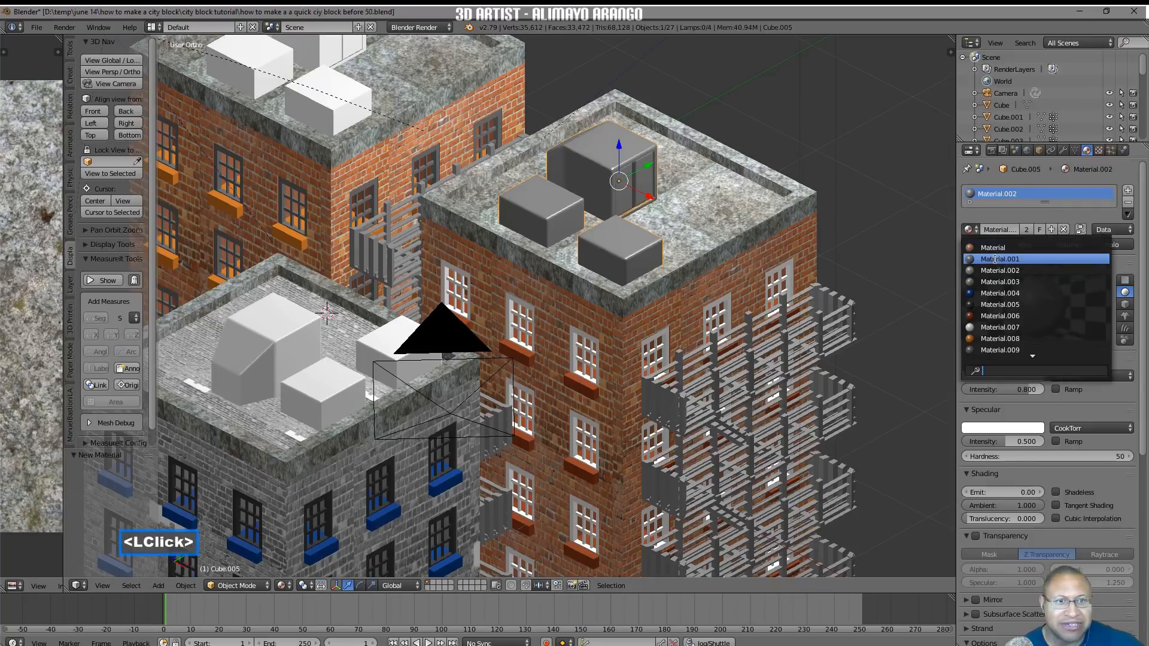
Add a material to the grey building's rooftop boxes, replace it with the existing Material.002, and deselect everything
click(326, 393)
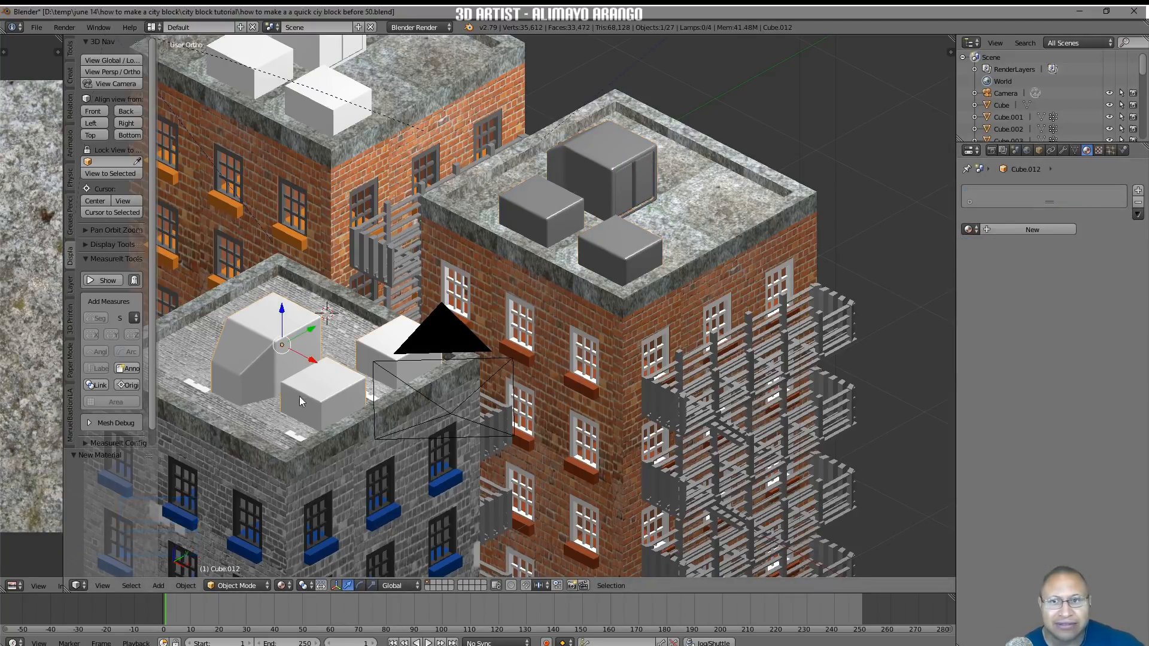
click(316, 402)
click(317, 399)
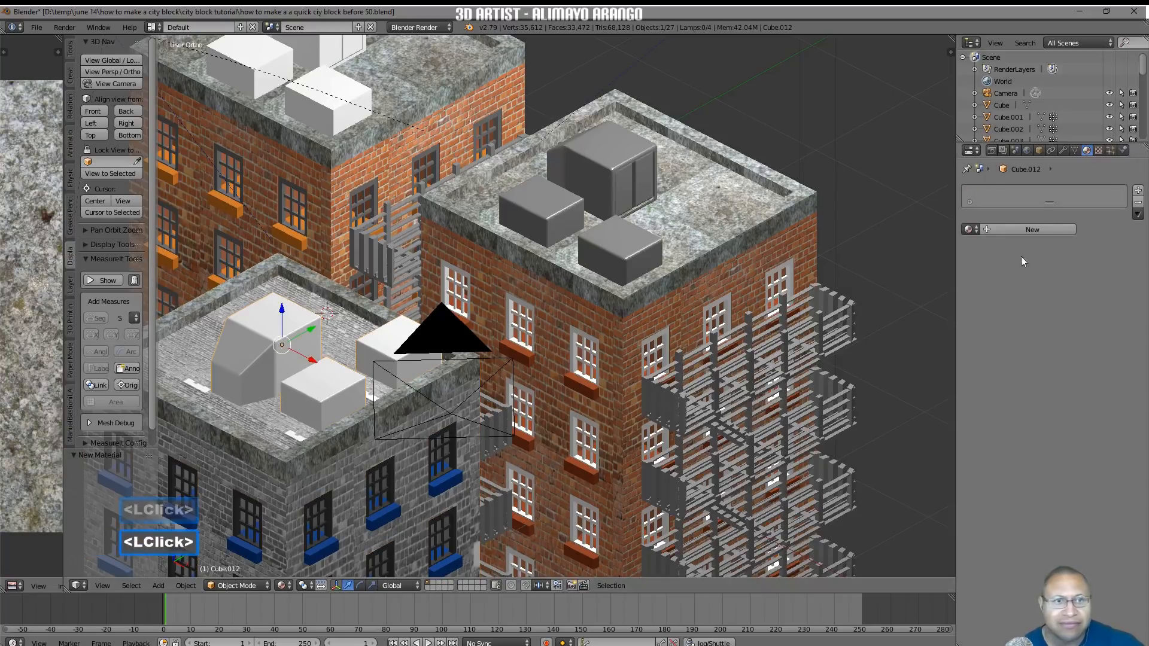
click(1046, 231)
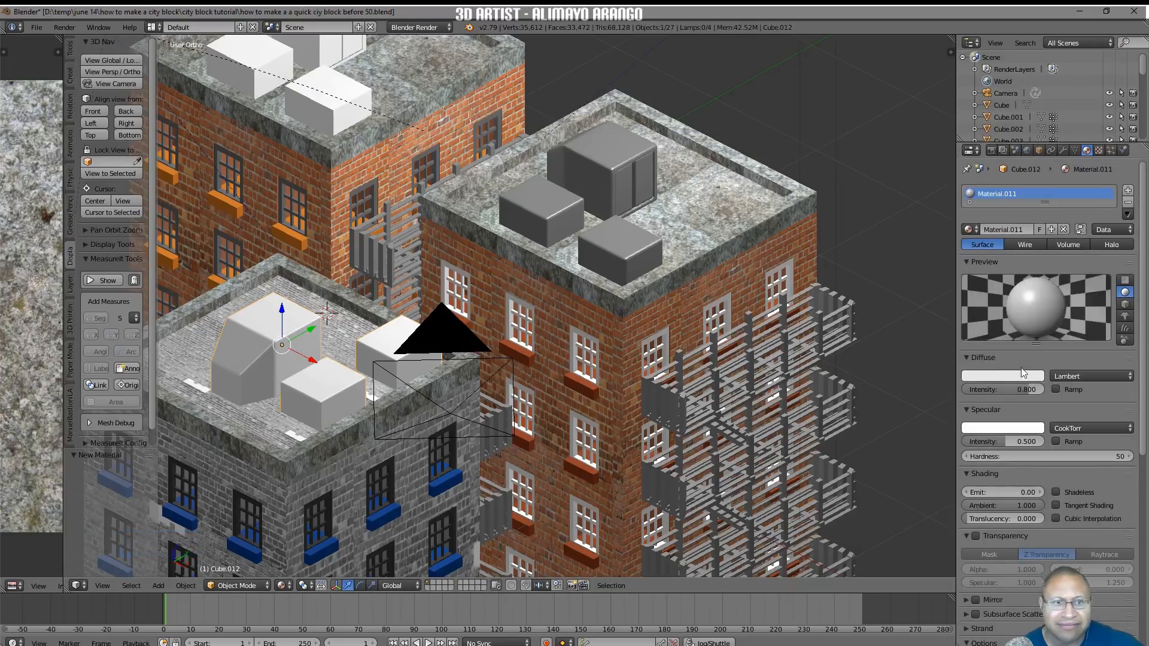
click(970, 230)
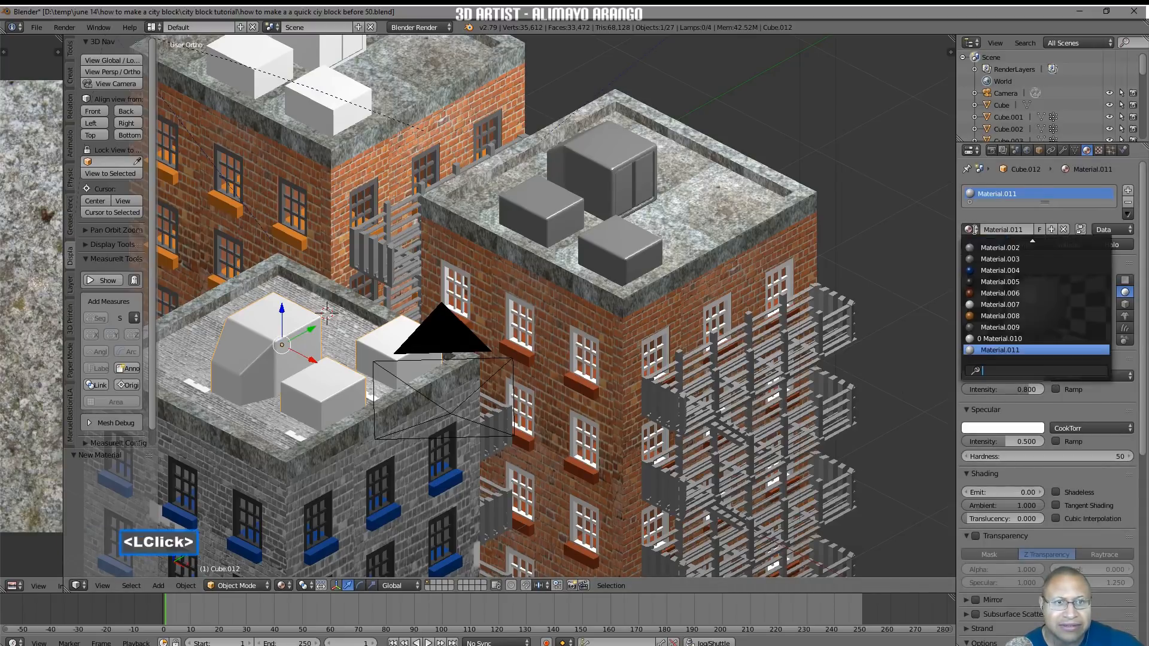
click(1032, 249)
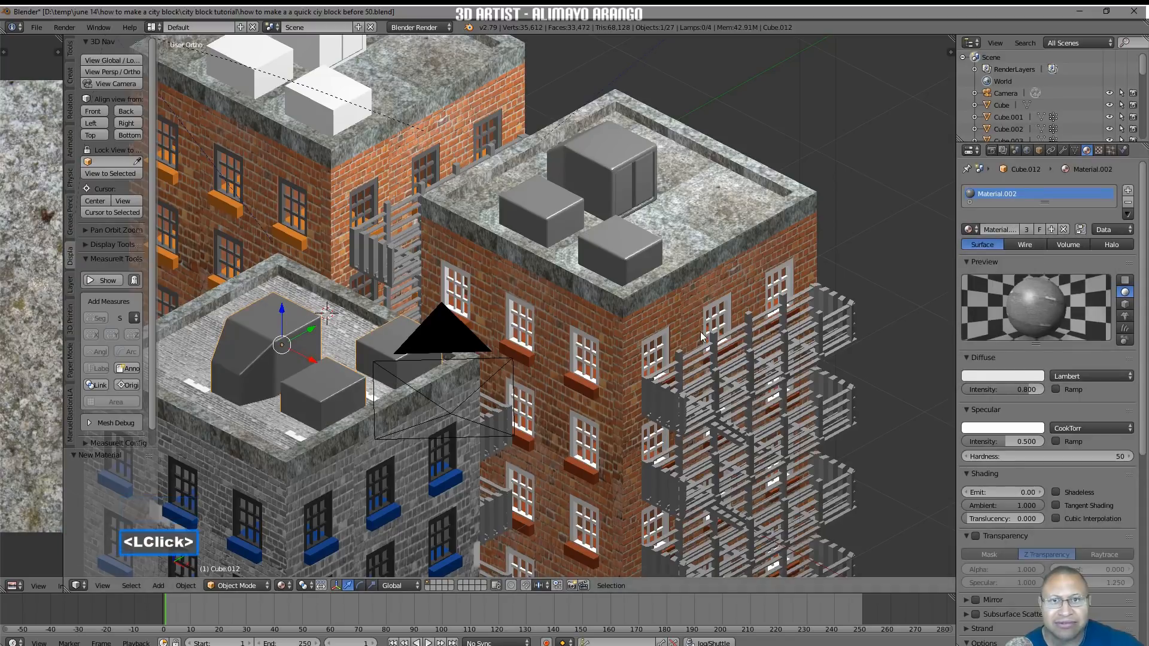
key(a)
Bevel all edges of the rooftop boxes on the brick building with orange sills by 0.112 with 4 segments, then return to Object Mode
shift+middle_drag(483, 226, 620, 346)
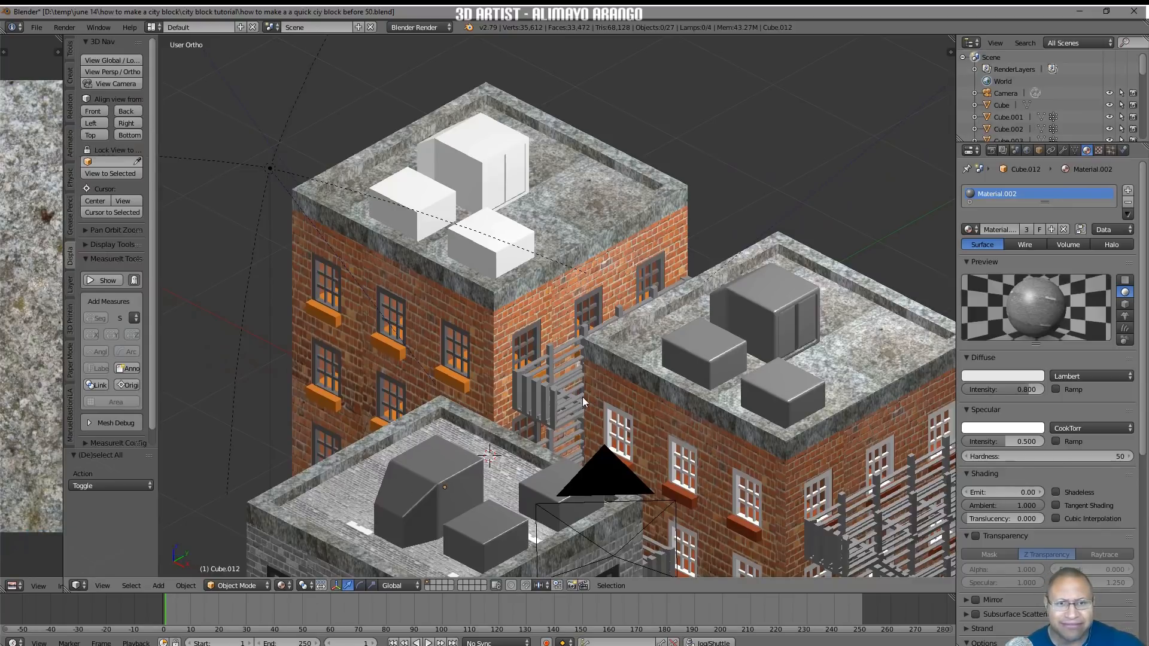
click(509, 178)
click(253, 587)
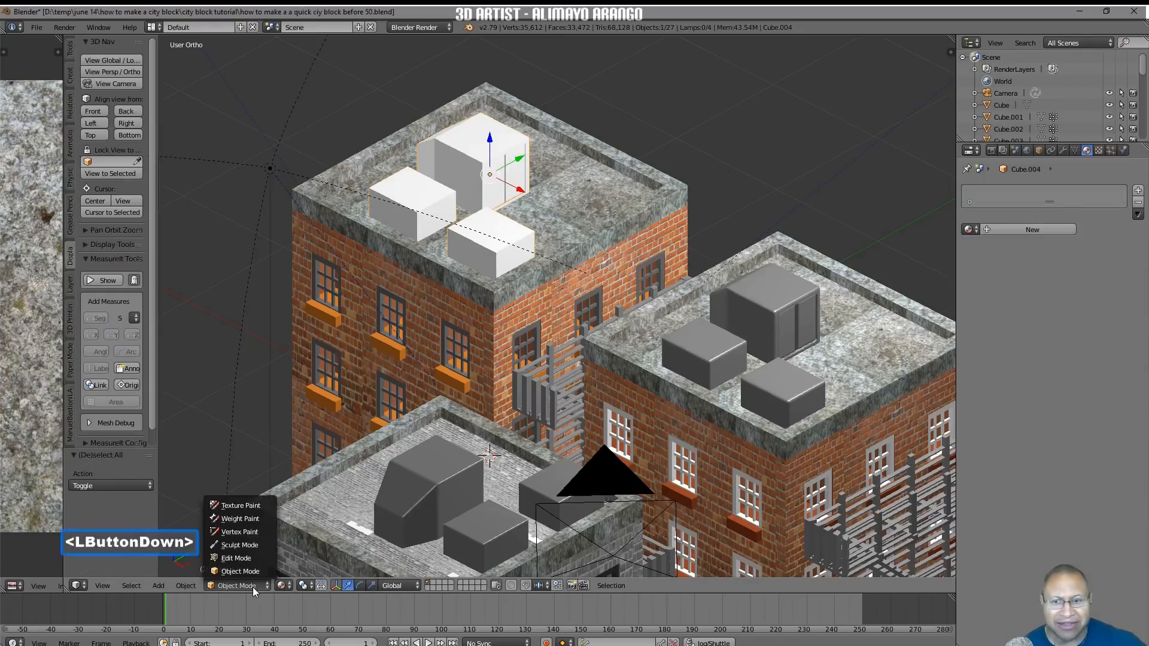
click(239, 561)
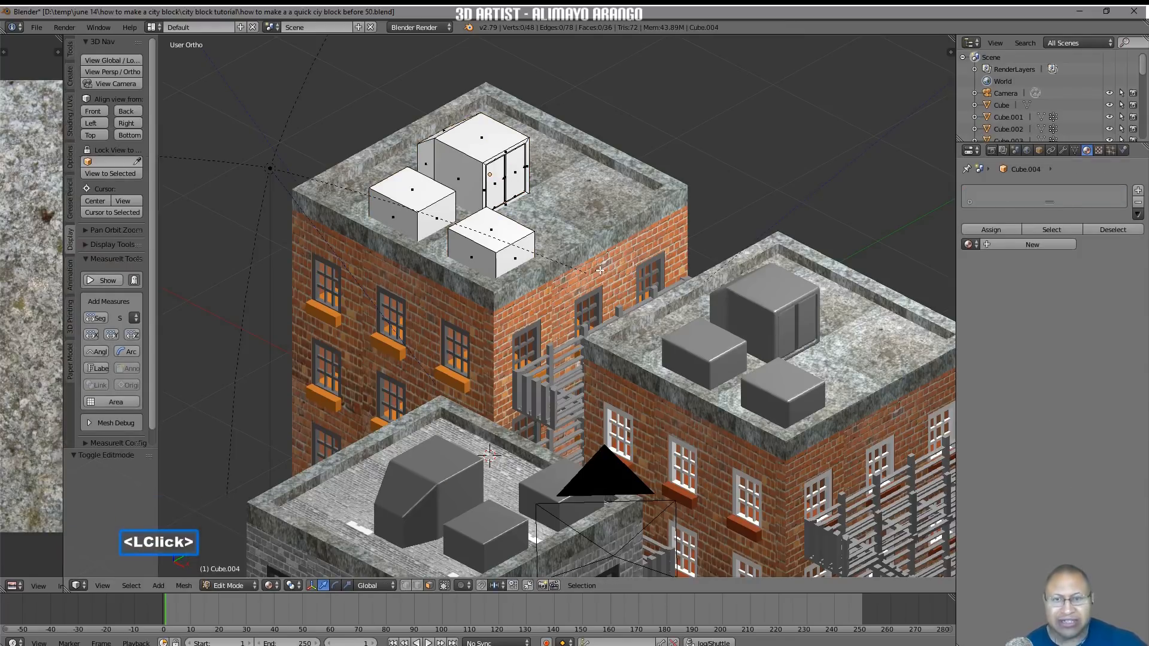
key(a)
key(ctrl)
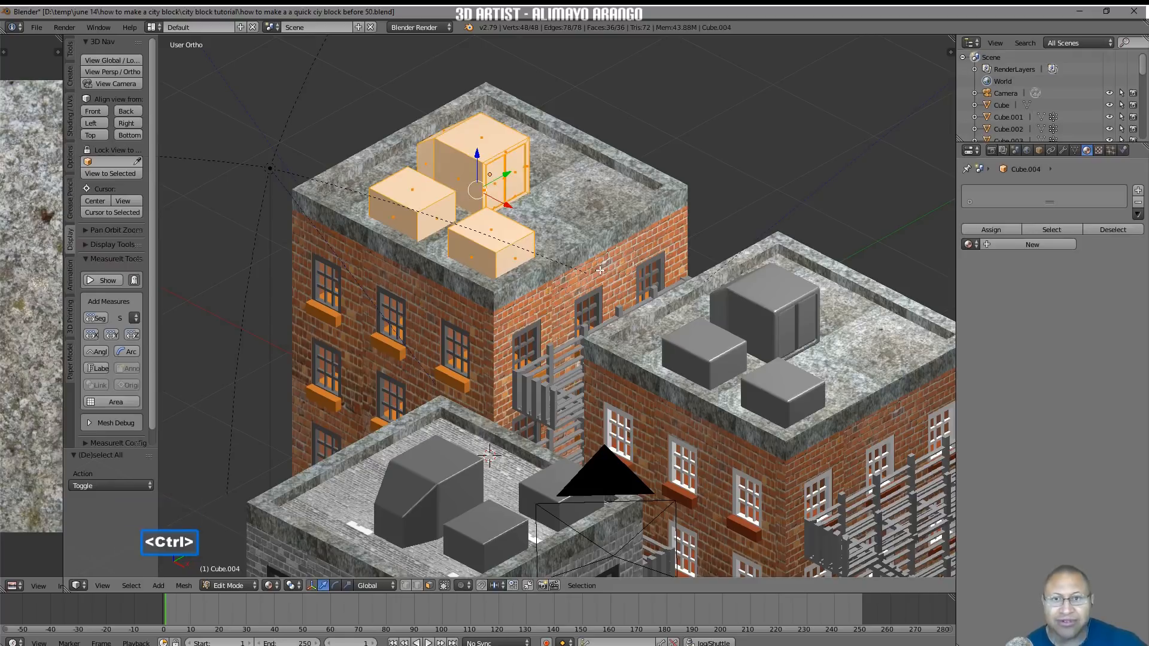
key(ctrl+b)
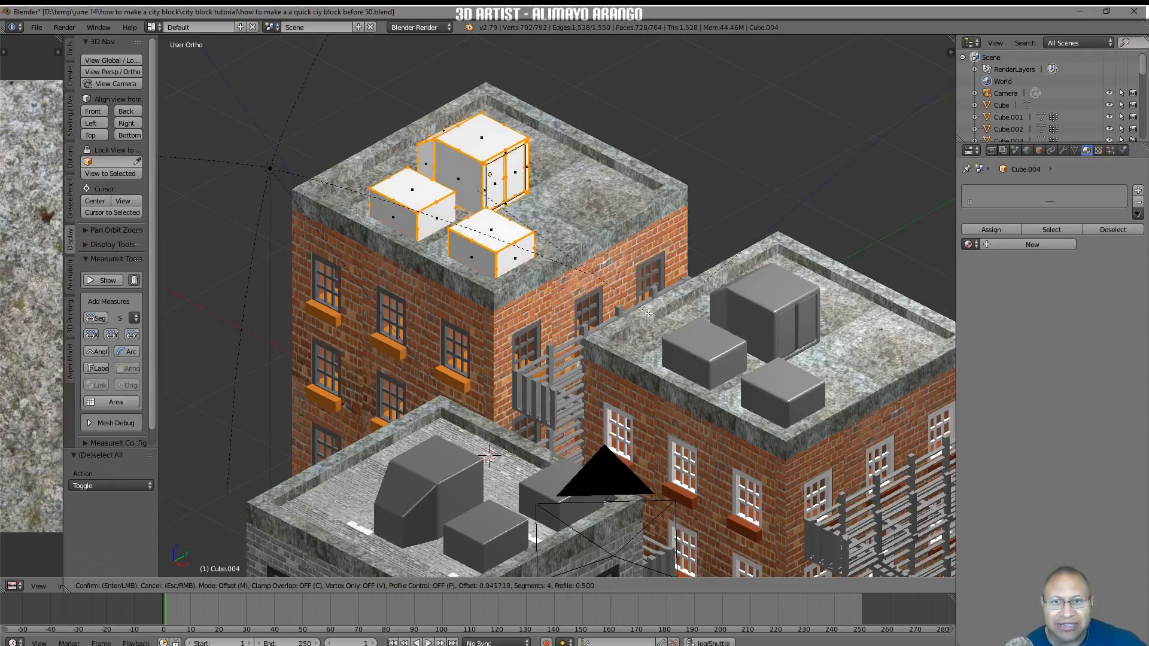
shift+click(716, 381)
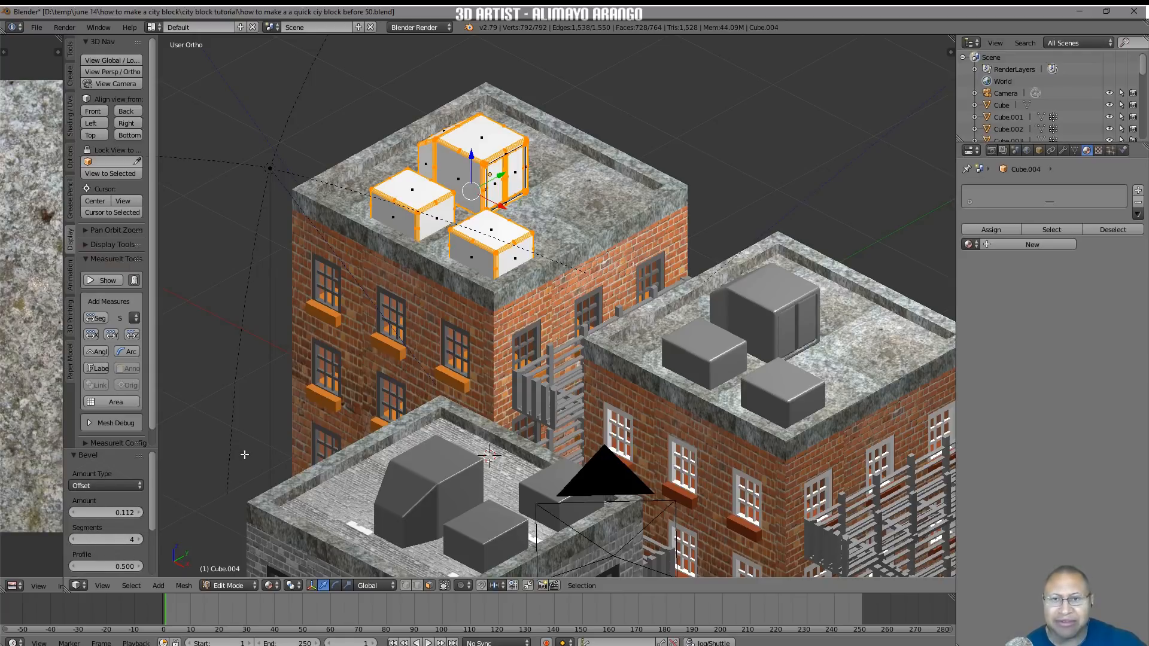
key(a)
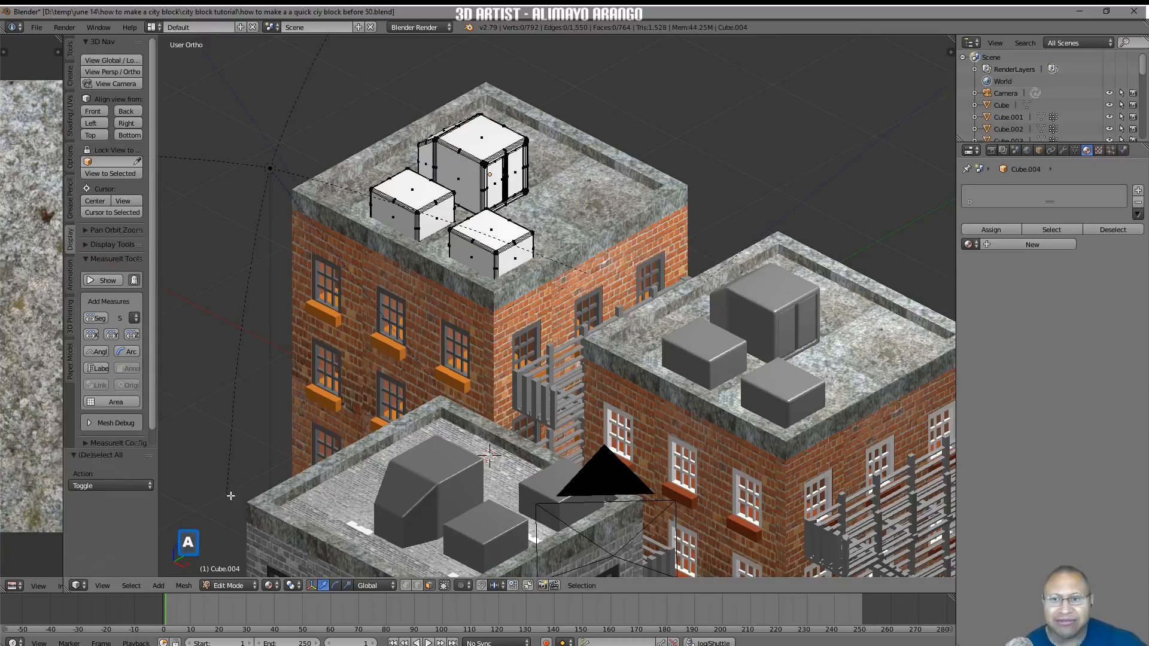
click(234, 586)
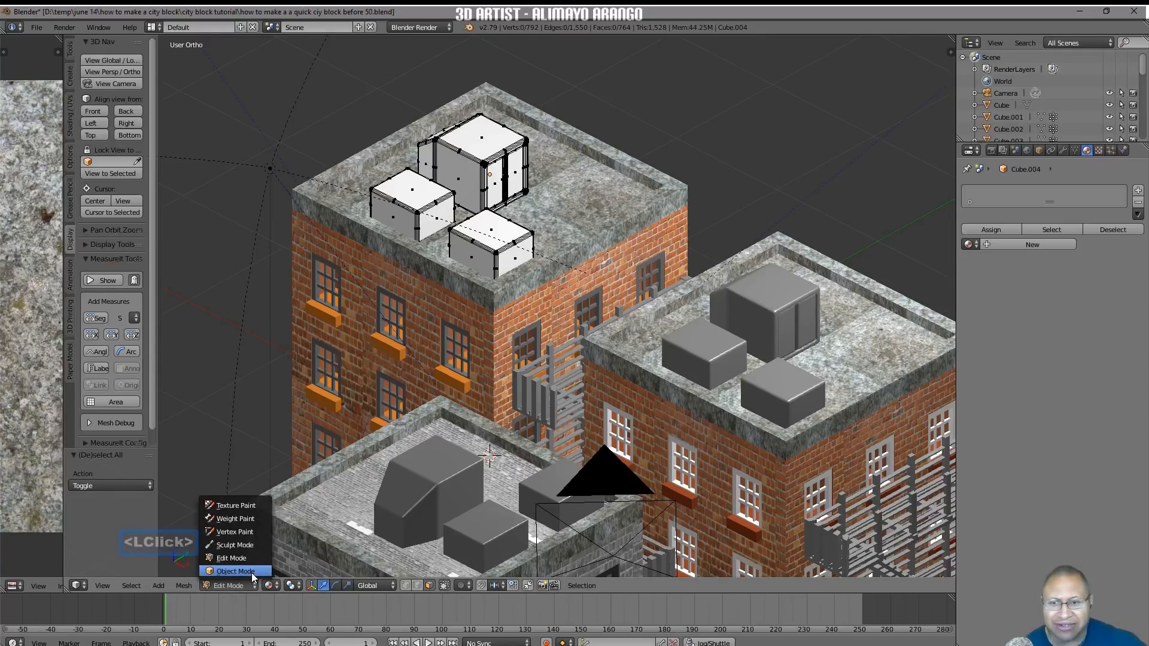
click(251, 572)
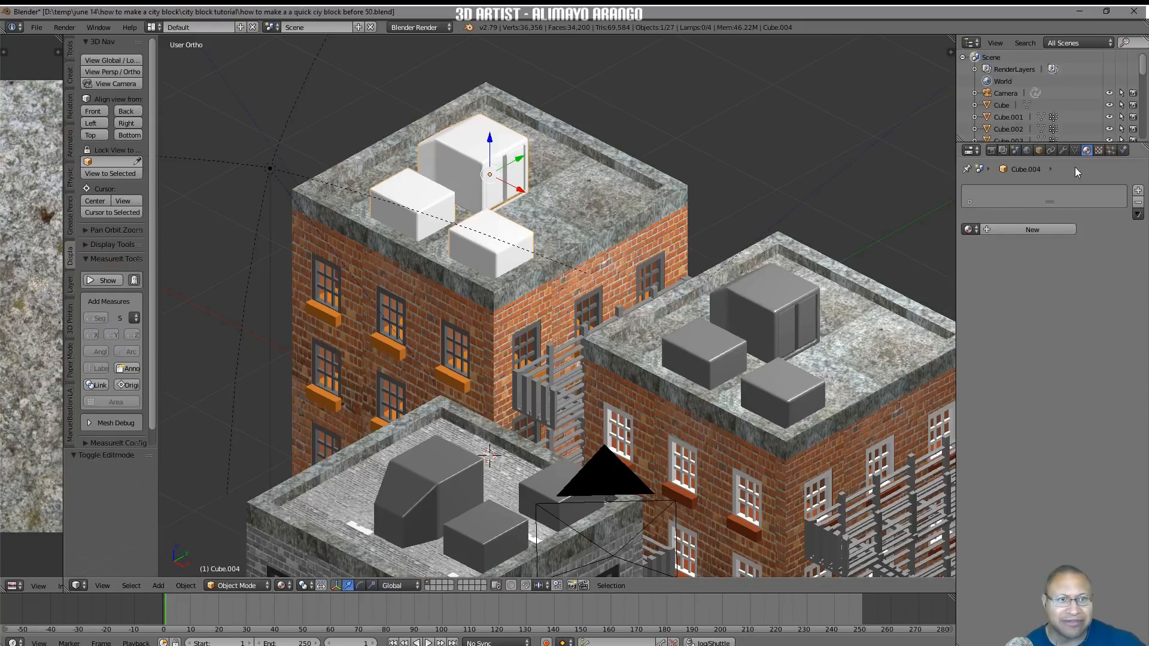
Add a material to the orange-silled building's beveled rooftop boxes, replace it with the existing Material.002, and deselect everything
click(1060, 232)
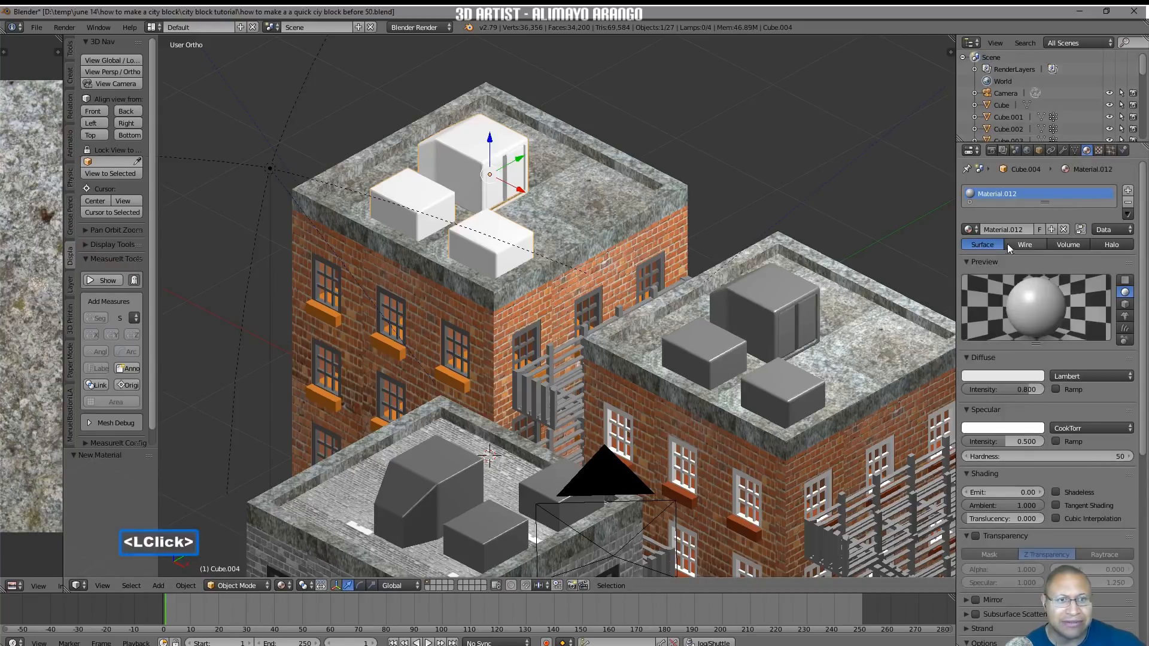
click(978, 231)
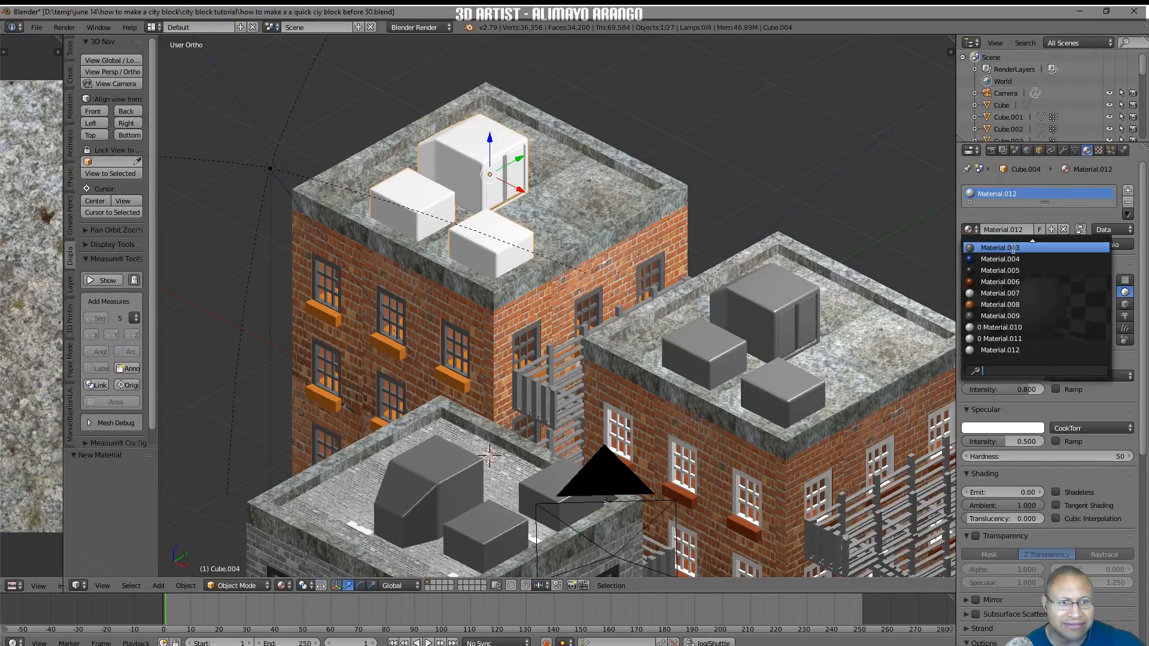
scroll(1014, 249, up, 4)
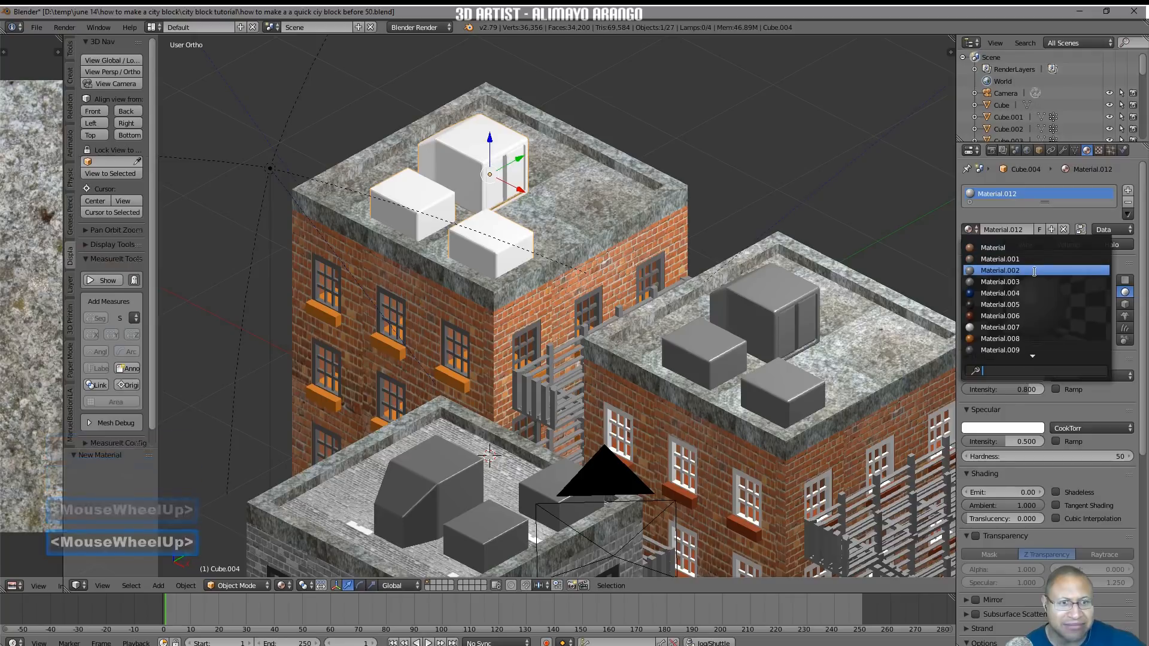
click(1035, 271)
key(a)
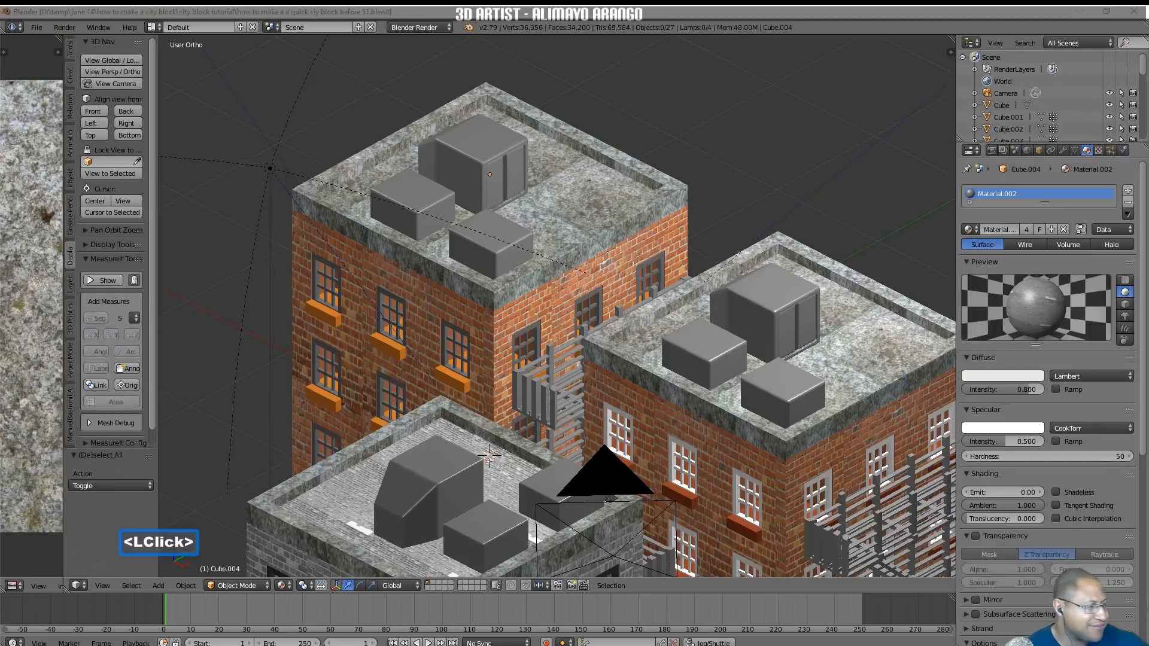
click(896, 21)
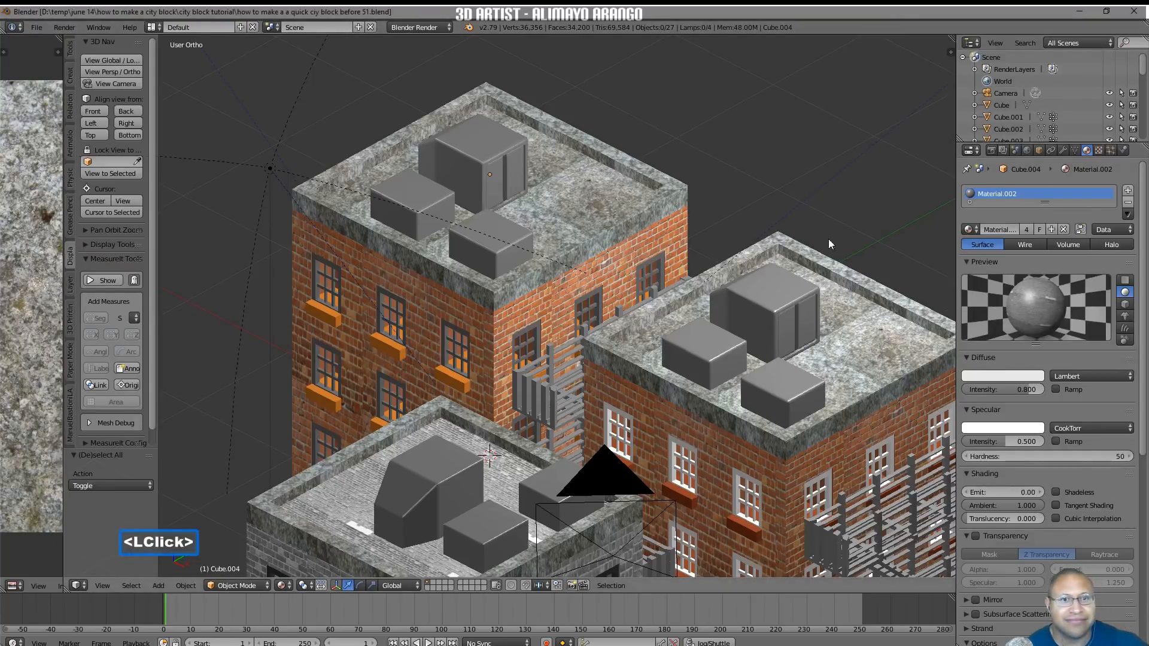
Apply all modifiers on the fire escapes of the grey building and the brick building with reddish-brown sills
scroll(816, 291, down, 3)
middle_drag(833, 356, 785, 355)
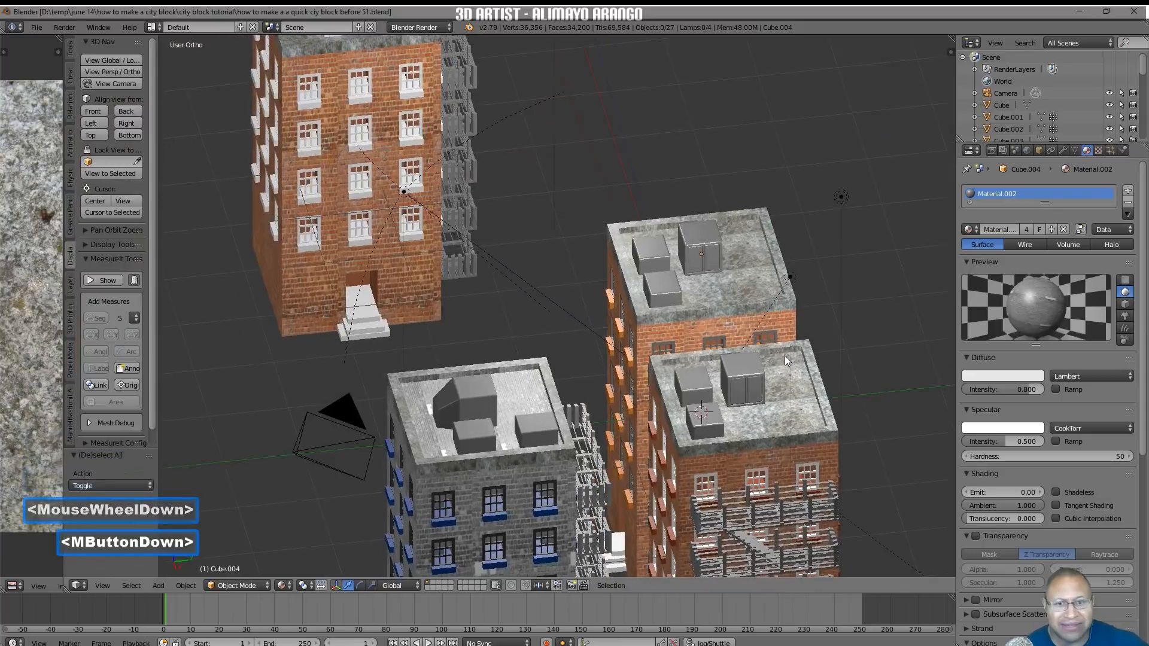
click(595, 495)
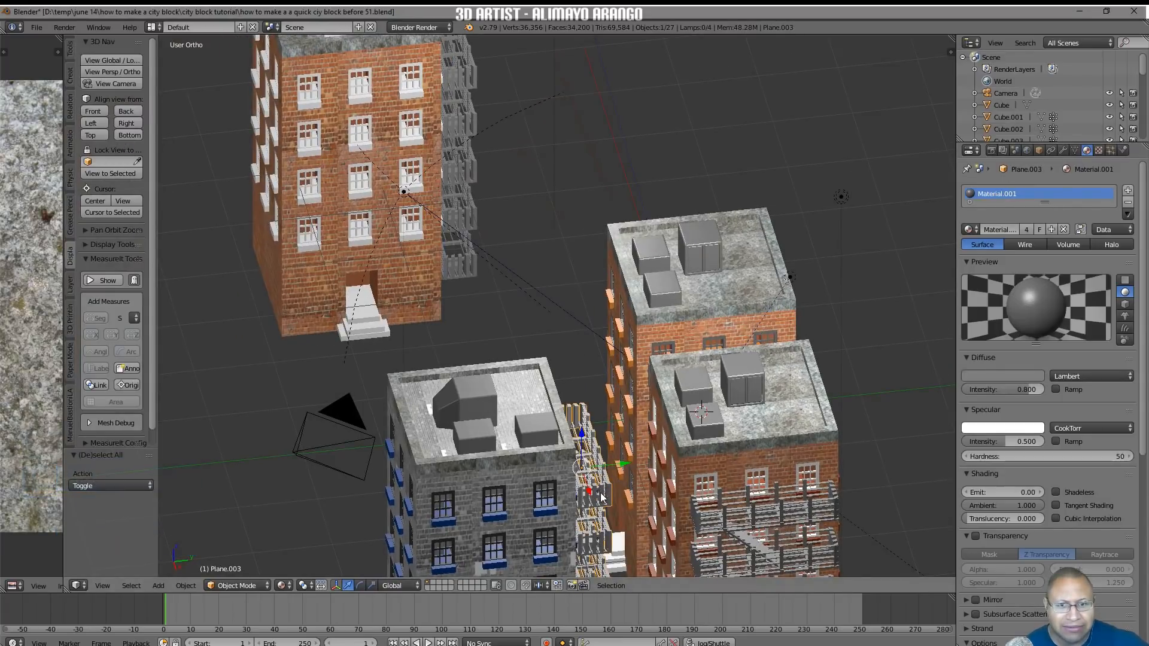
click(1063, 149)
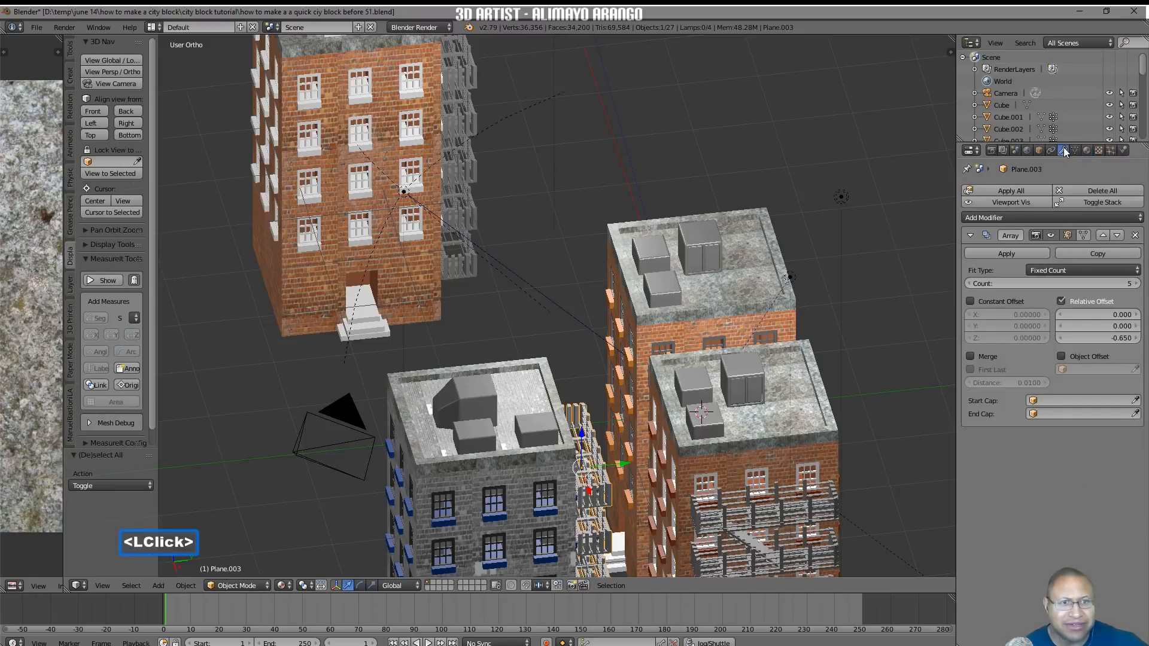
click(1032, 189)
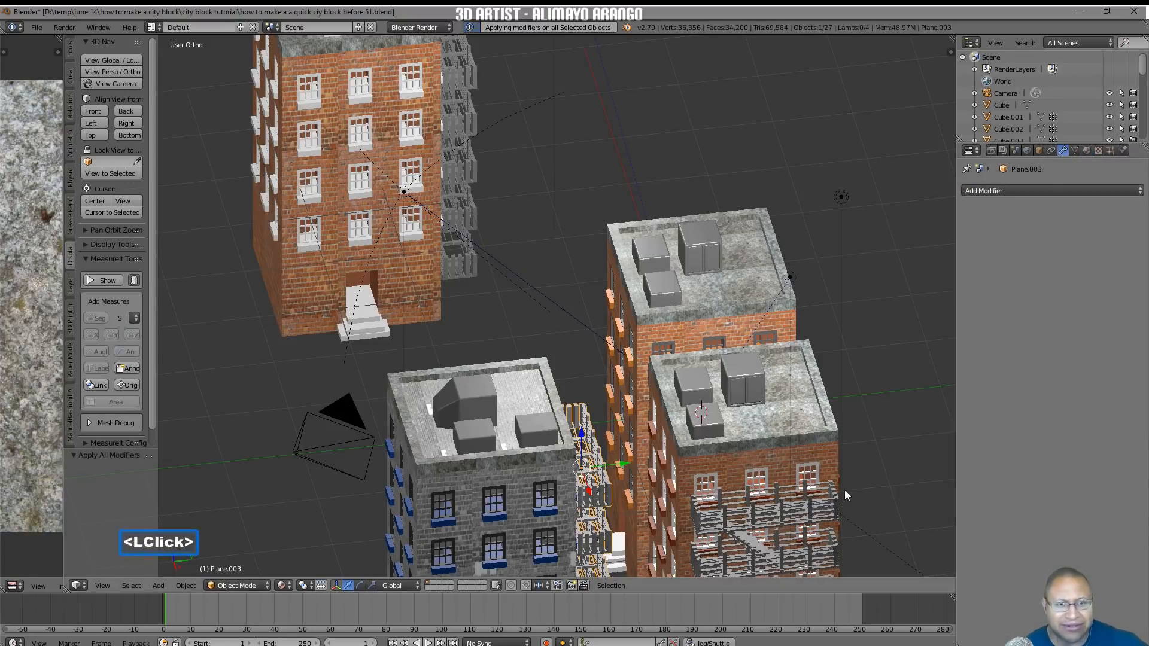
click(829, 512)
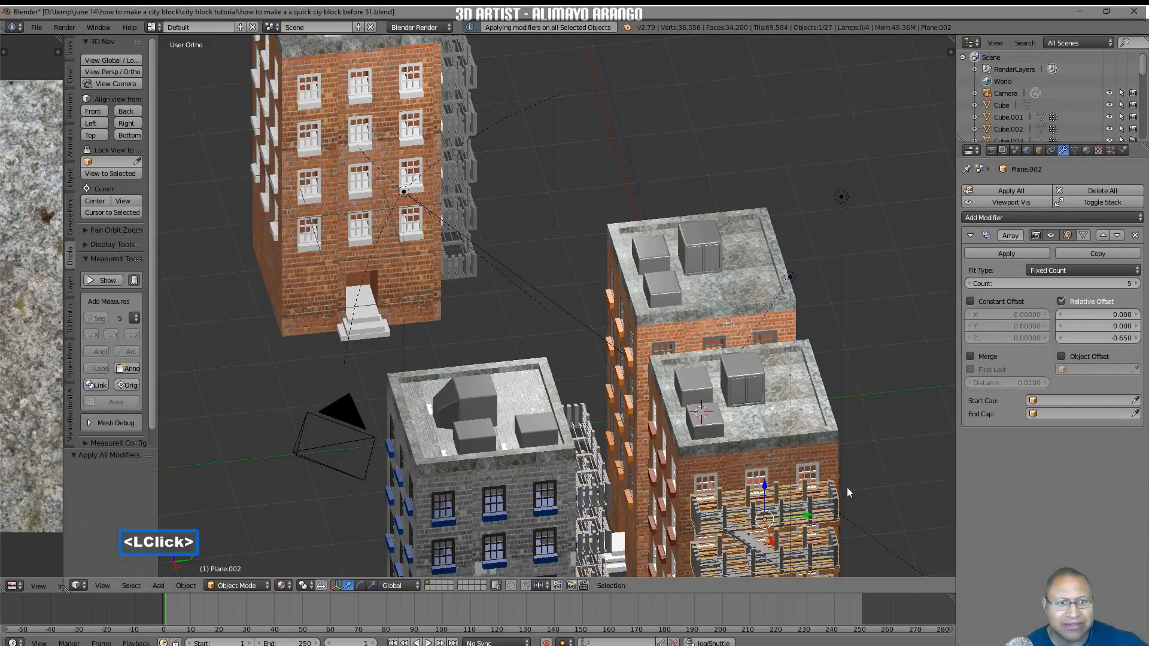
click(1011, 189)
Apply all modifiers on the fire escapes of the orange-silled building and the separate brick building with white sills
middle_drag(854, 310, 718, 310)
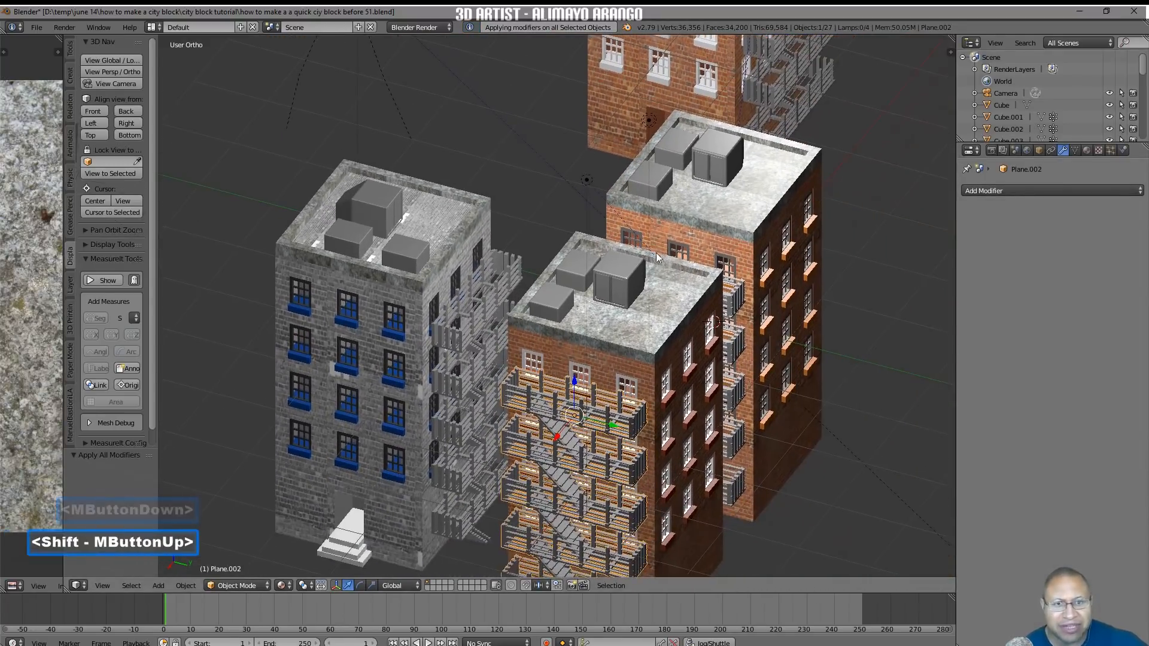
click(733, 311)
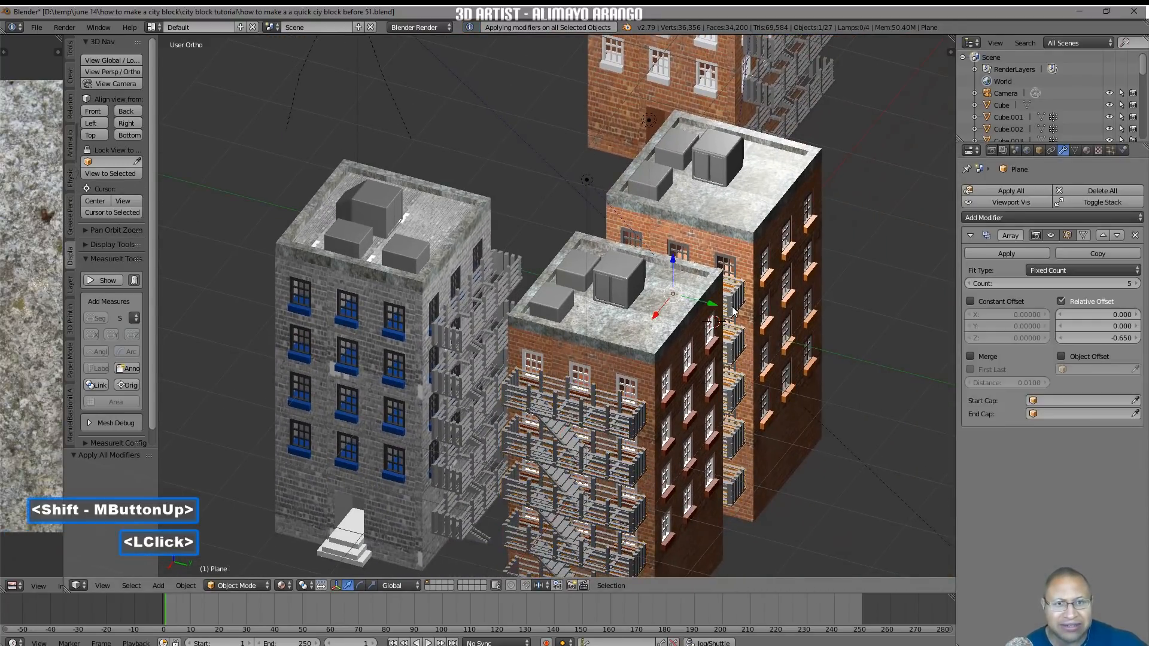
click(1000, 191)
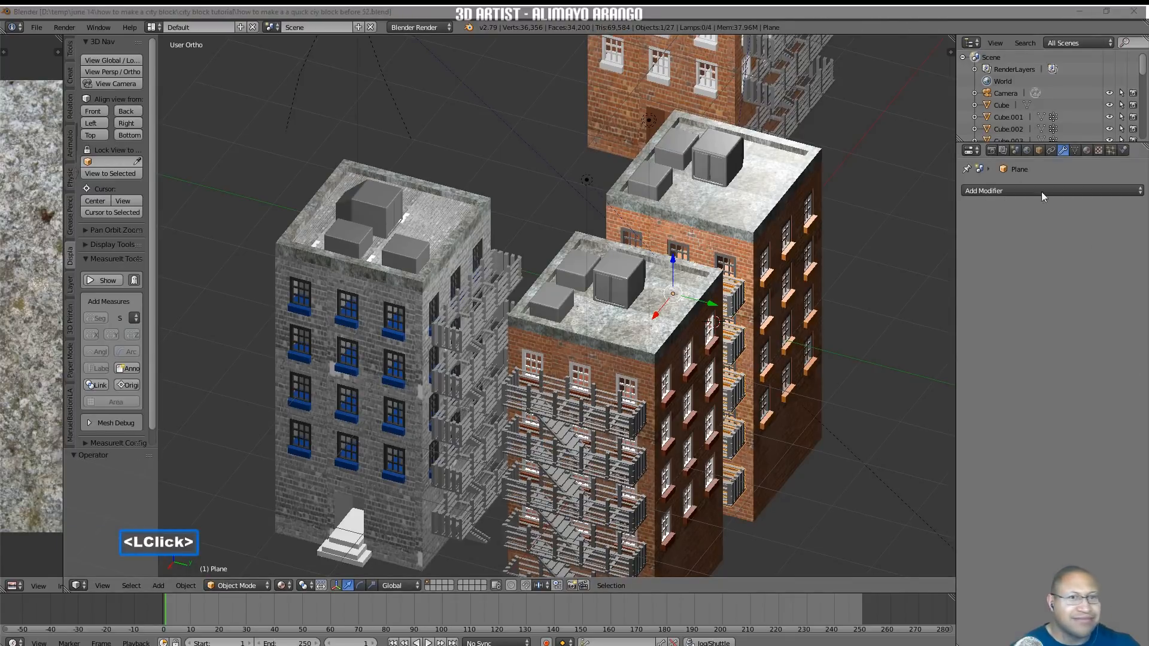
click(801, 108)
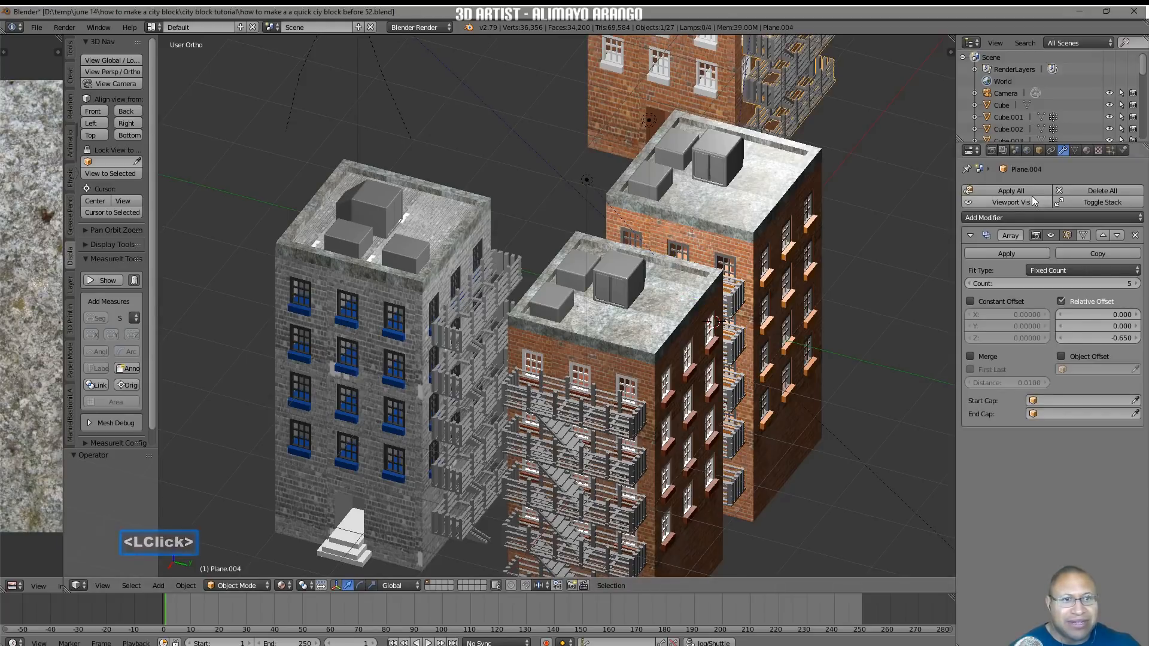
click(1032, 193)
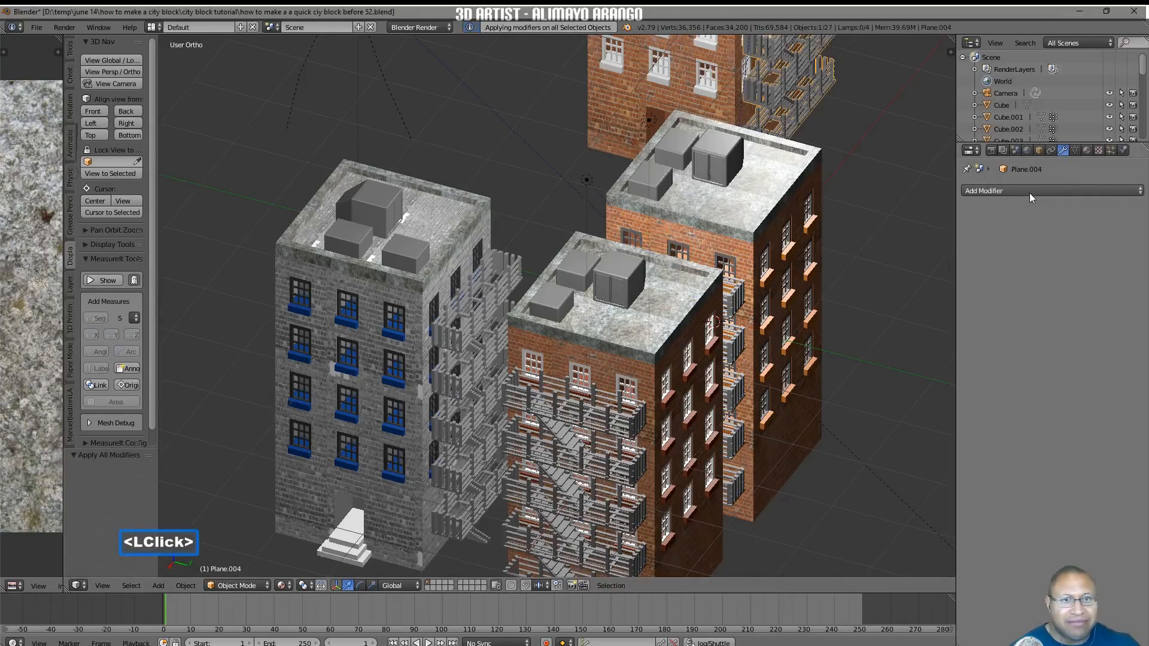
Bevel all edges of the rooftop boxes on the separate white-silled brick building by 0.150
scroll(778, 257, down, 4)
middle_drag(776, 259, 548, 284)
shift+middle_drag(693, 251, 519, 277)
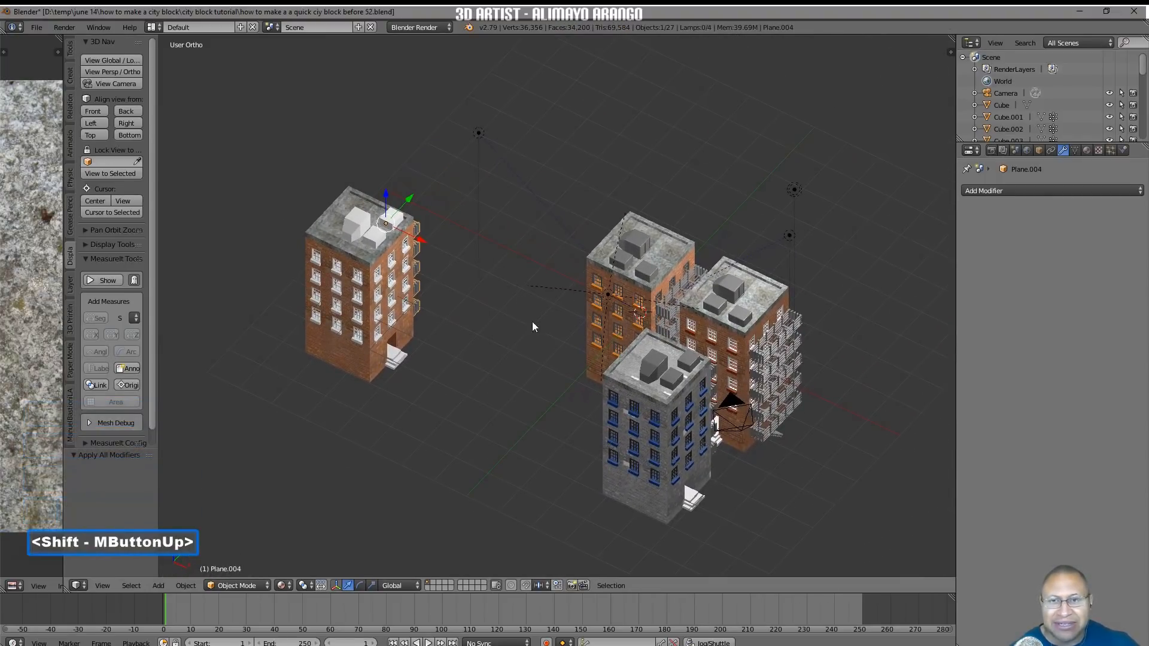
middle_drag(527, 328, 558, 302)
click(375, 192)
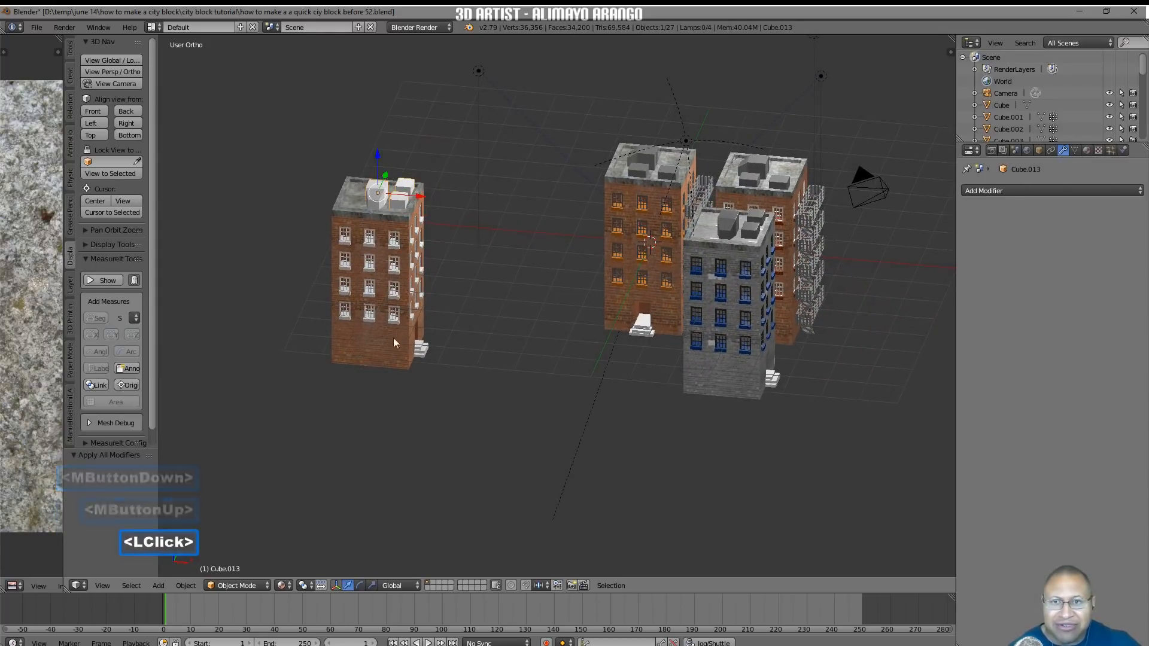
click(252, 586)
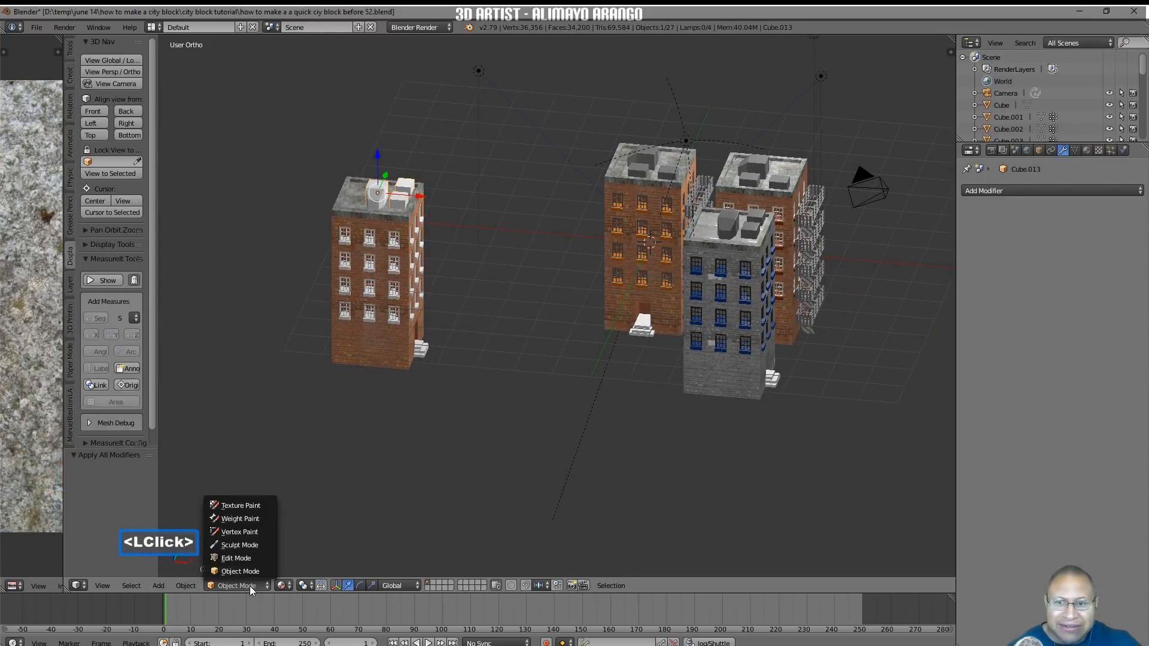
click(257, 560)
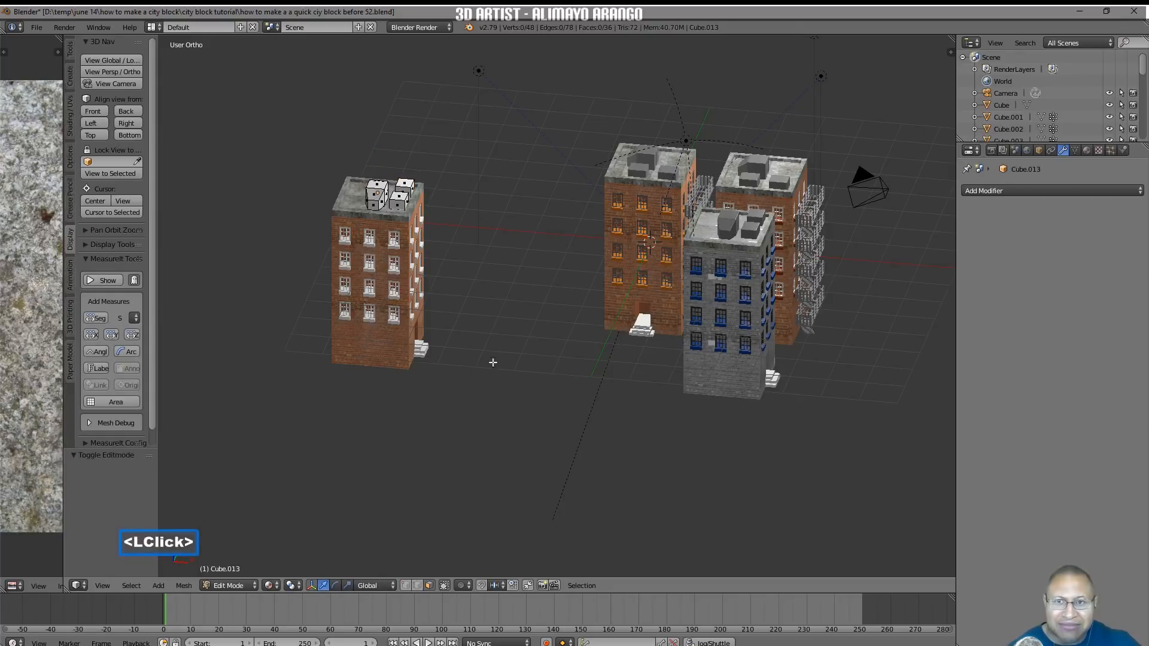
key(a)
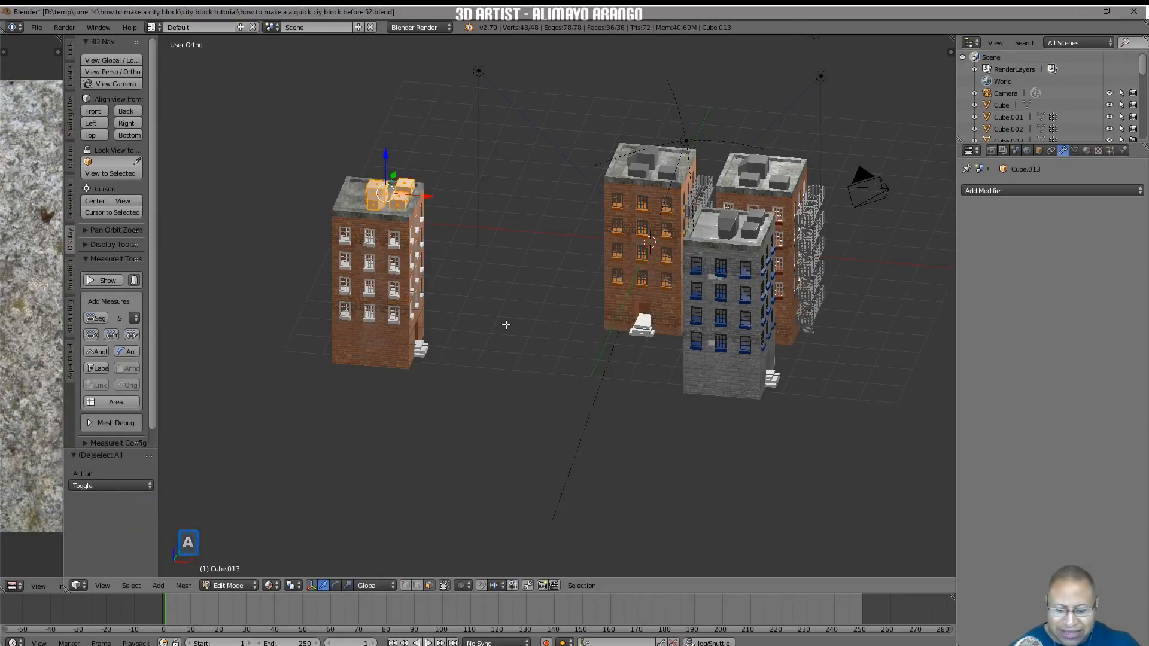
key(ctrl)
key(ctrl+b)
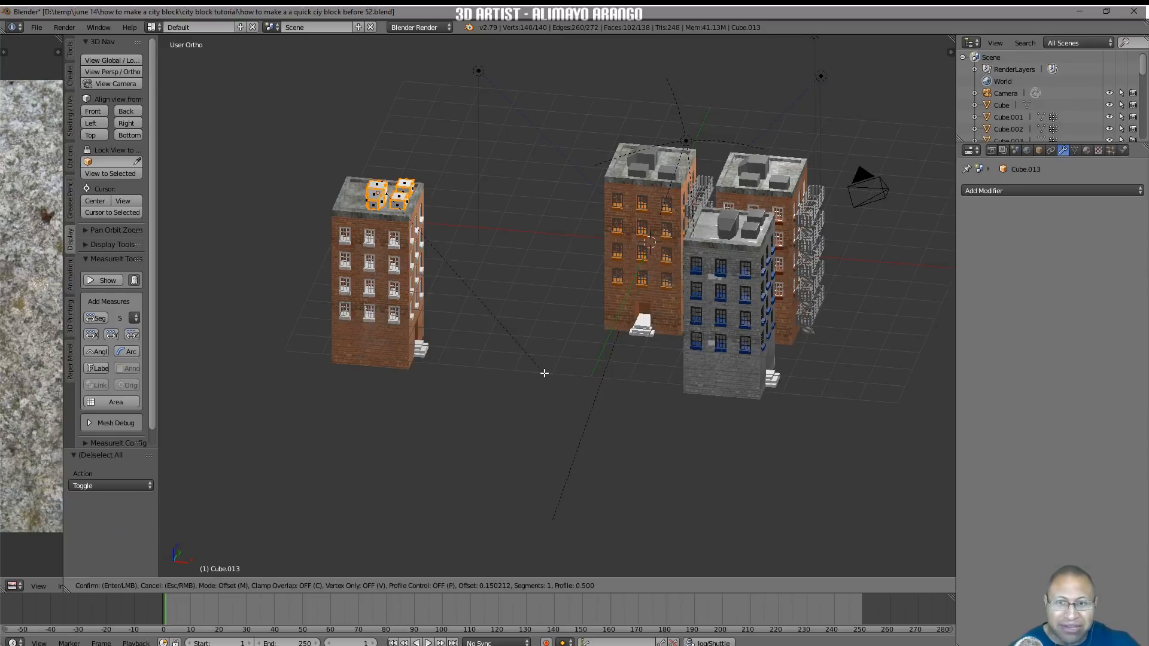
shift+click(544, 373)
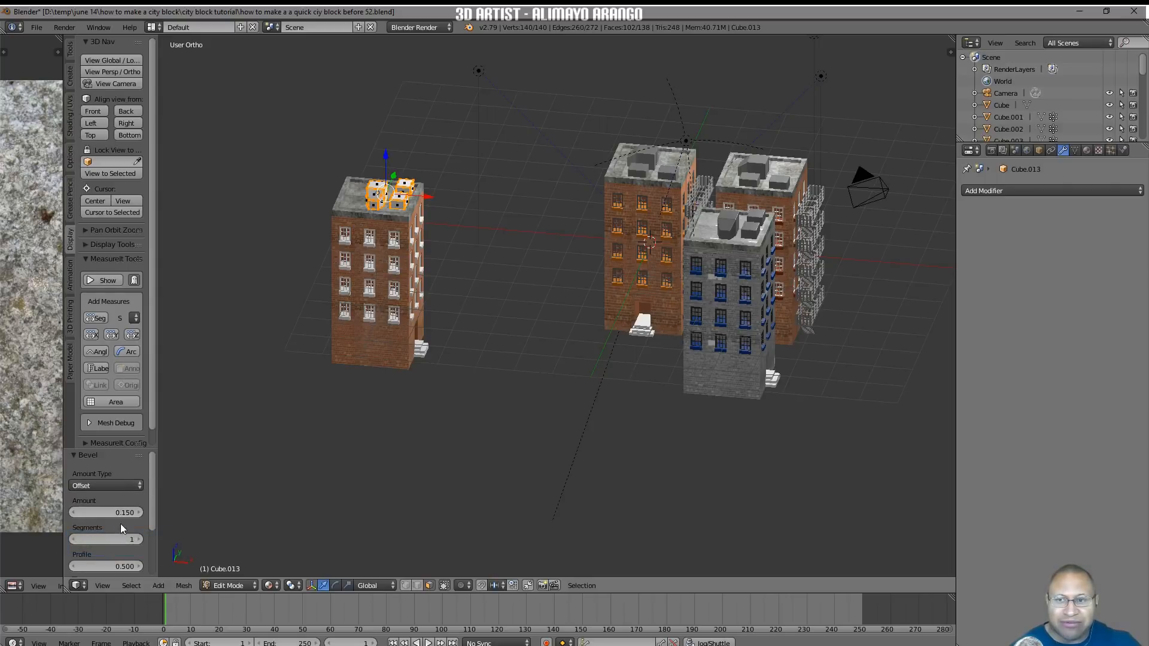
Set the rooftop boxes' bevel to 4 segments, deselect the mesh, and return to Object Mode
click(140, 540)
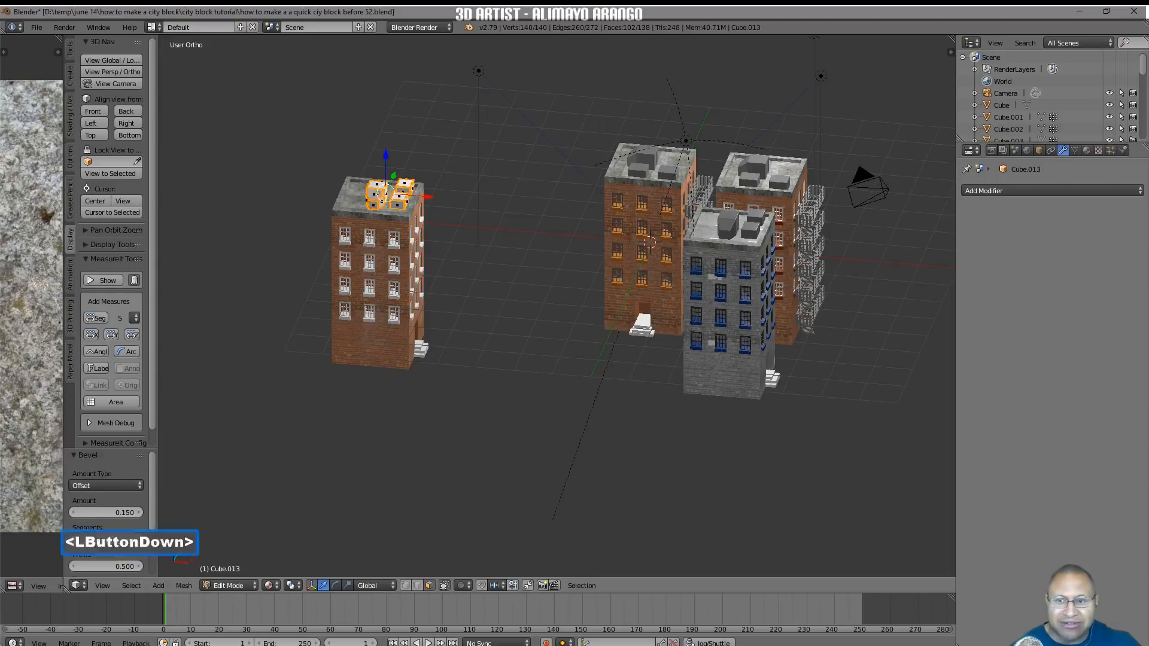
click(140, 540)
click(140, 540)
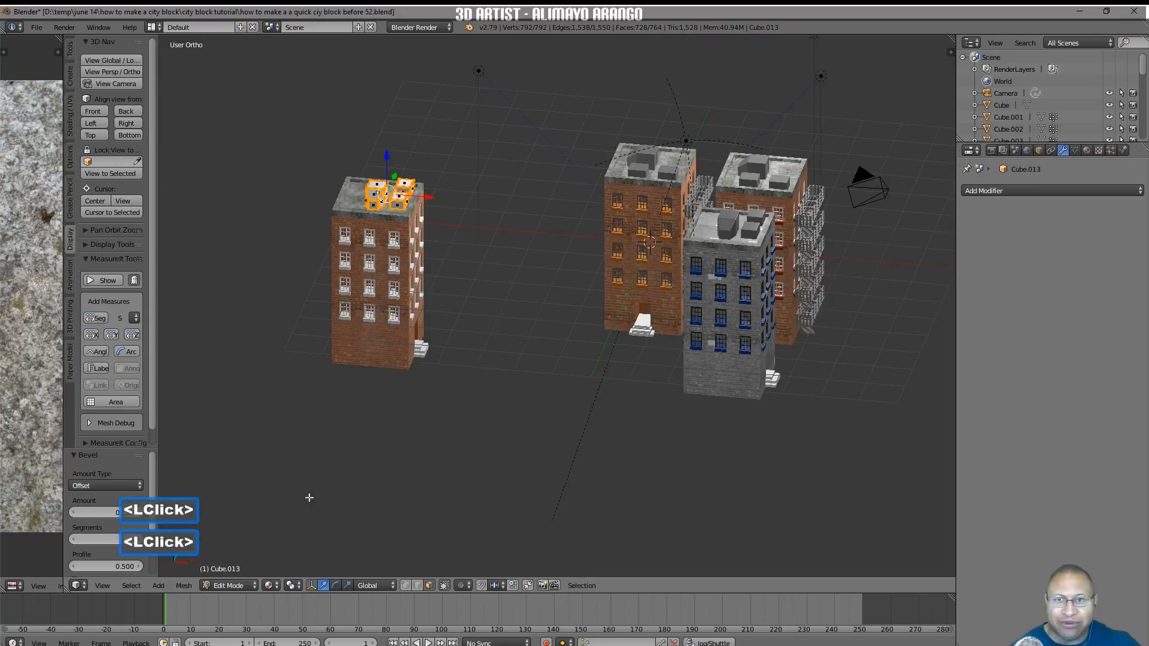
key(a)
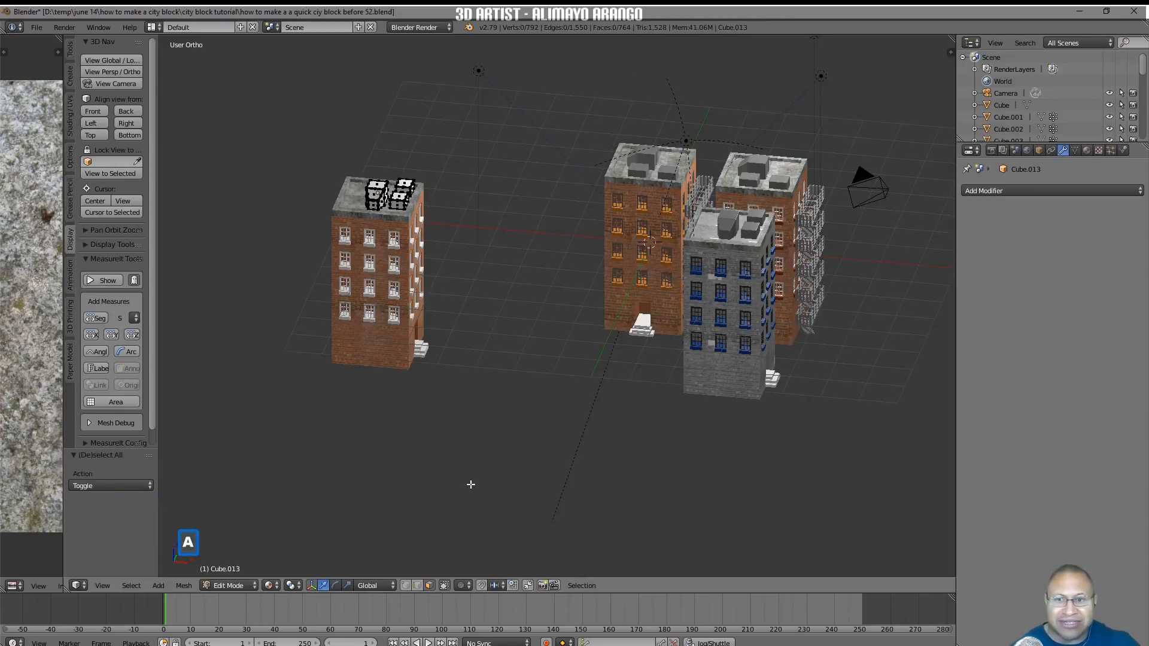
click(253, 586)
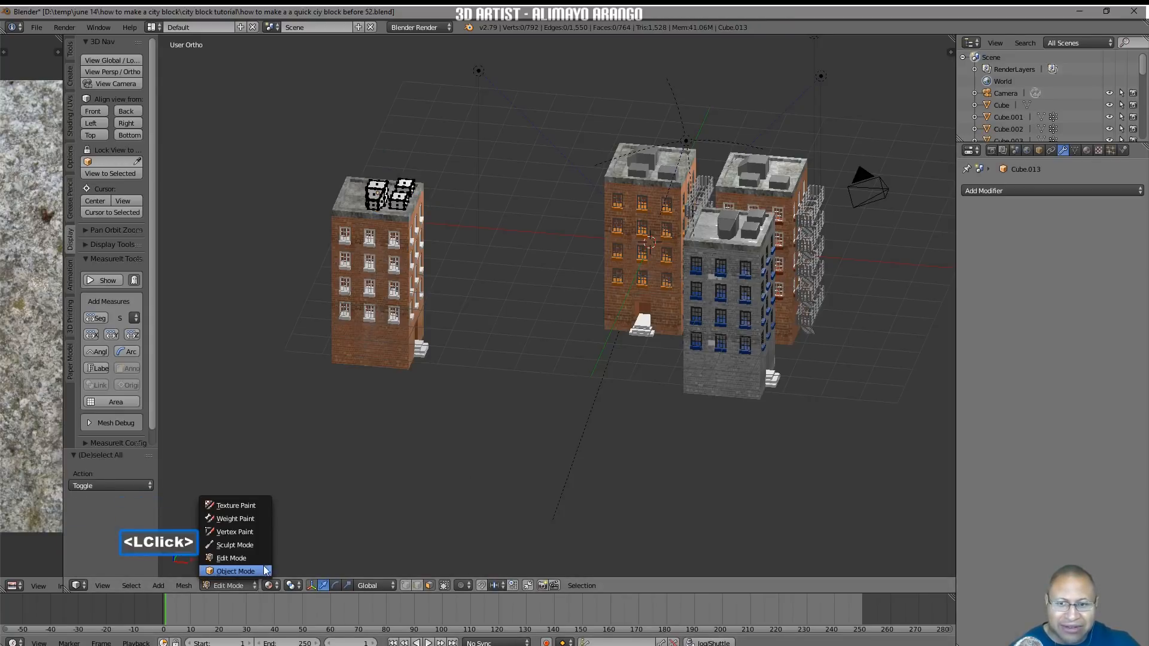
click(265, 572)
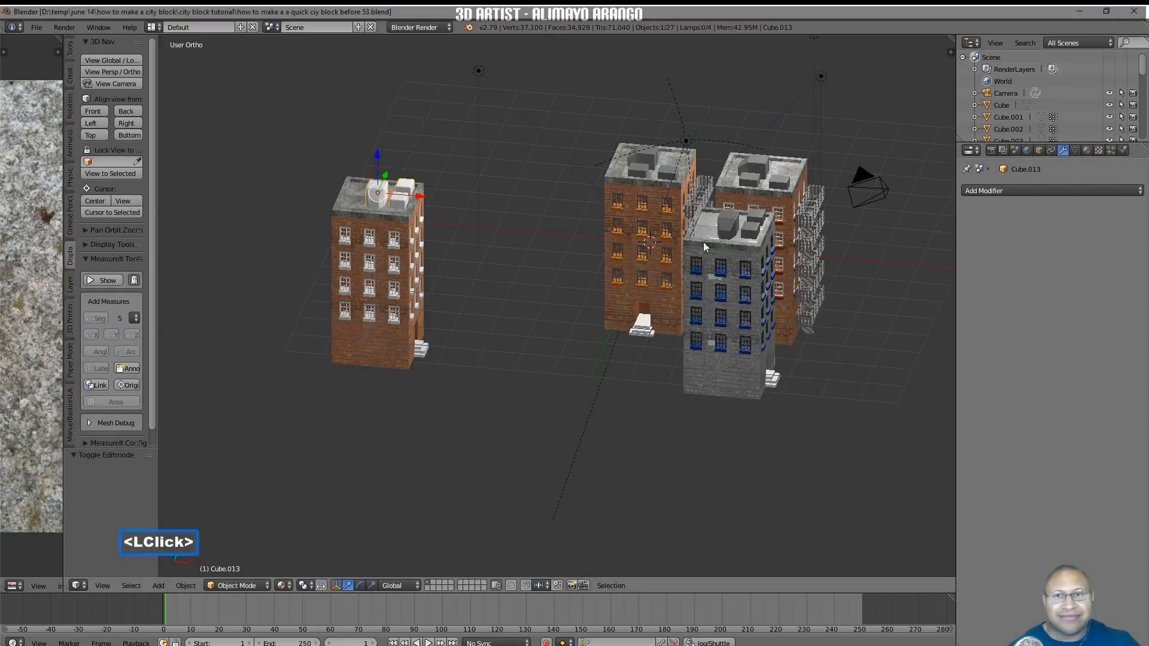
Add a material to the white-silled building's beveled rooftop boxes, replace it with the existing Material.002, and deselect everything
key(shift+b)
drag(296, 141, 457, 286)
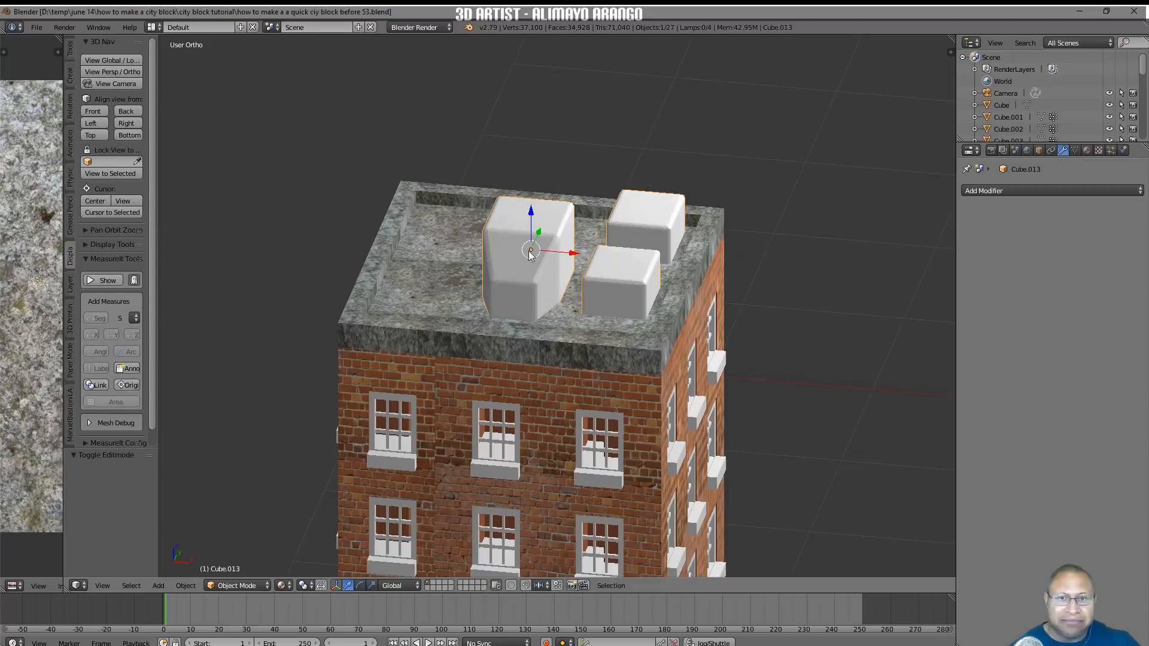
click(1087, 150)
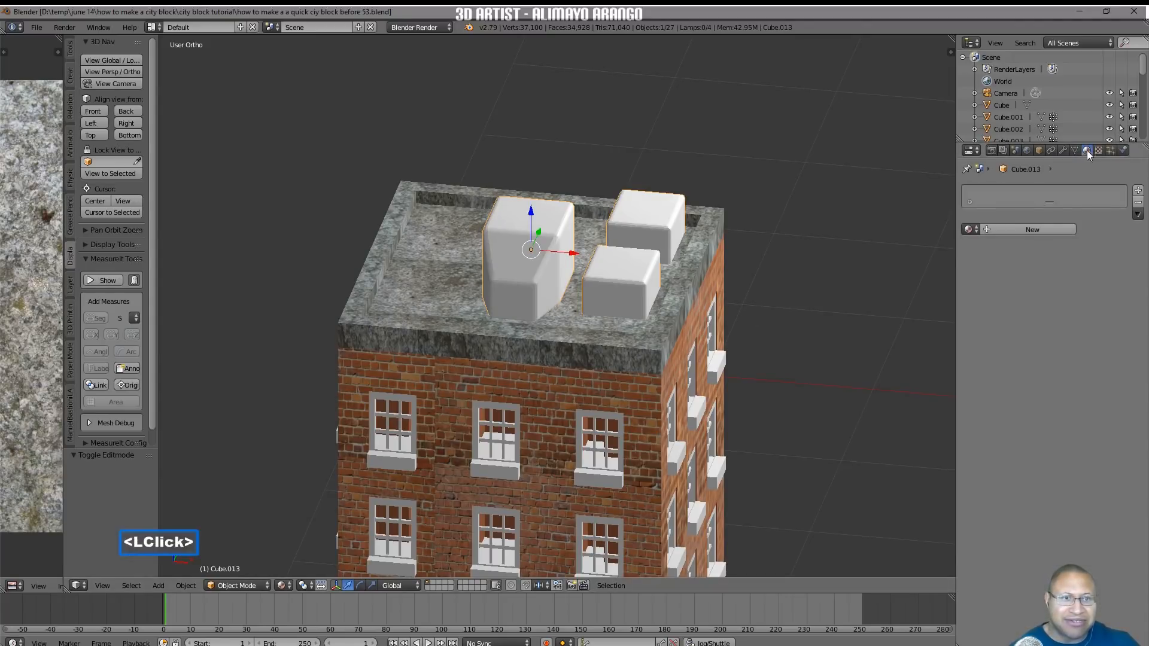
click(1058, 231)
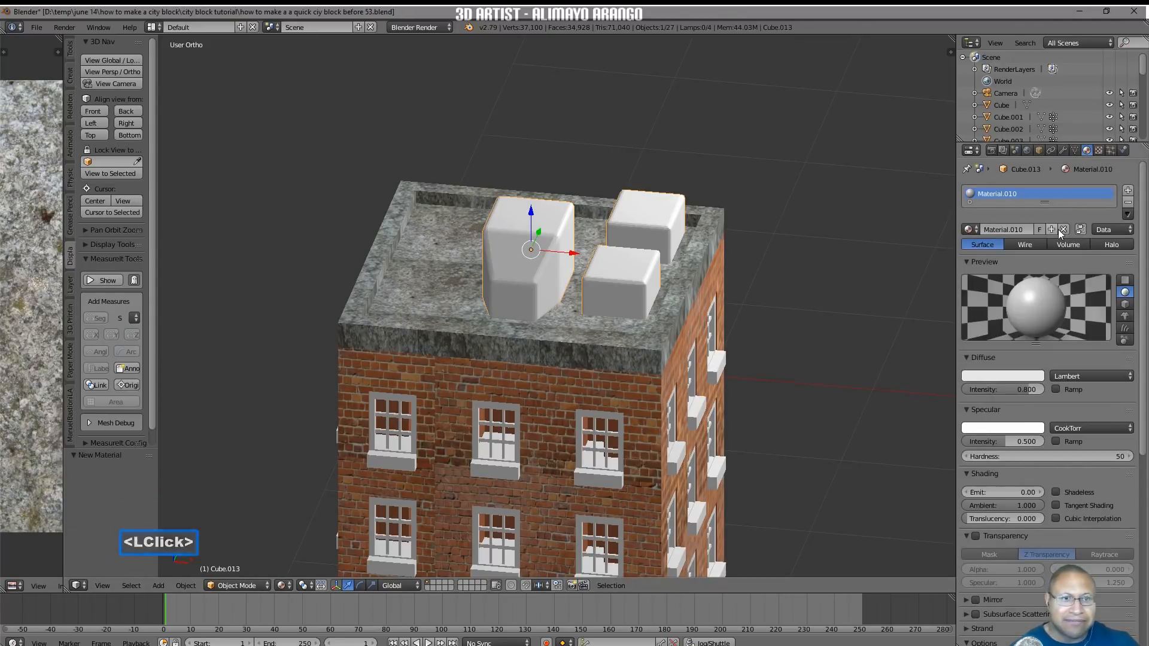
click(973, 229)
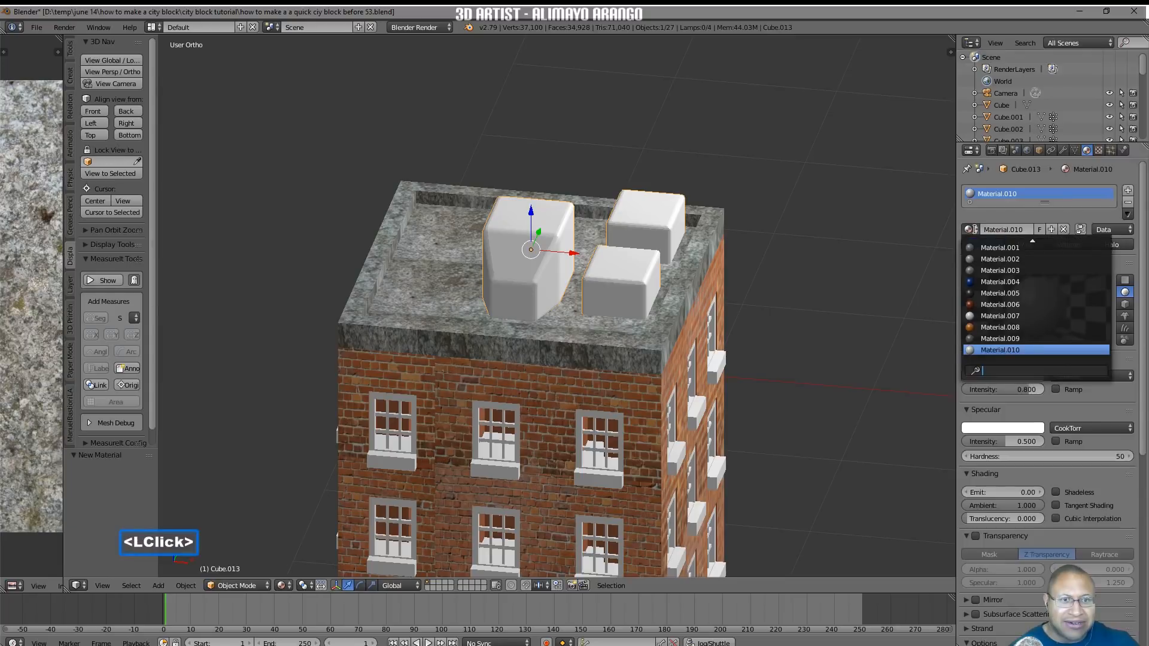
click(1025, 259)
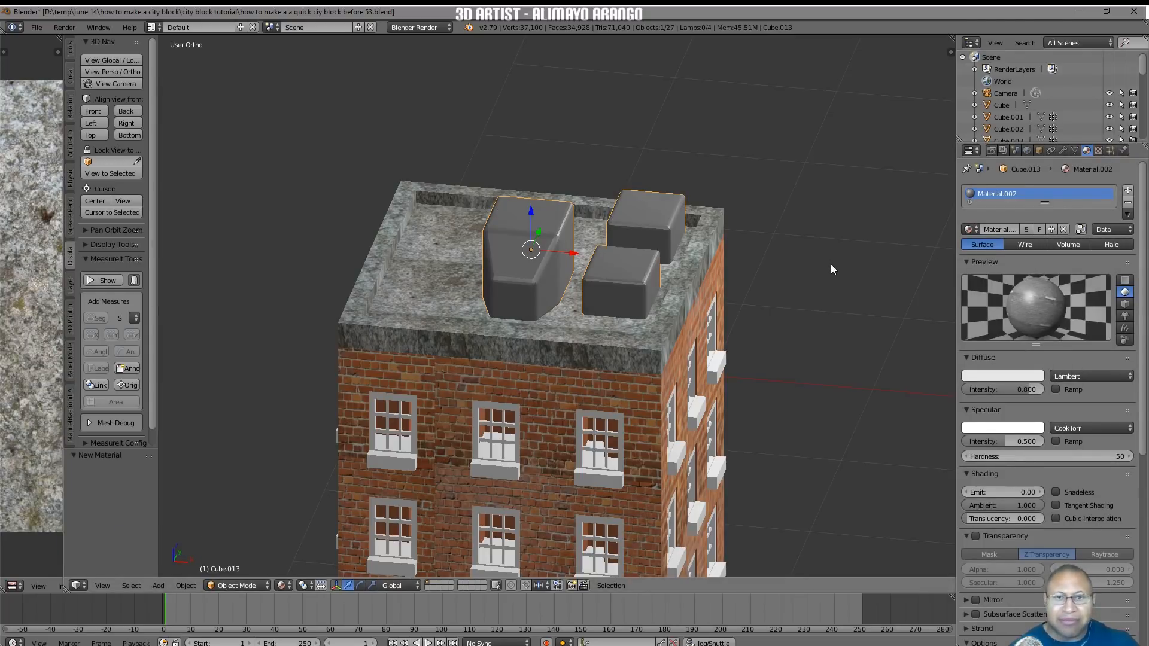
key(a)
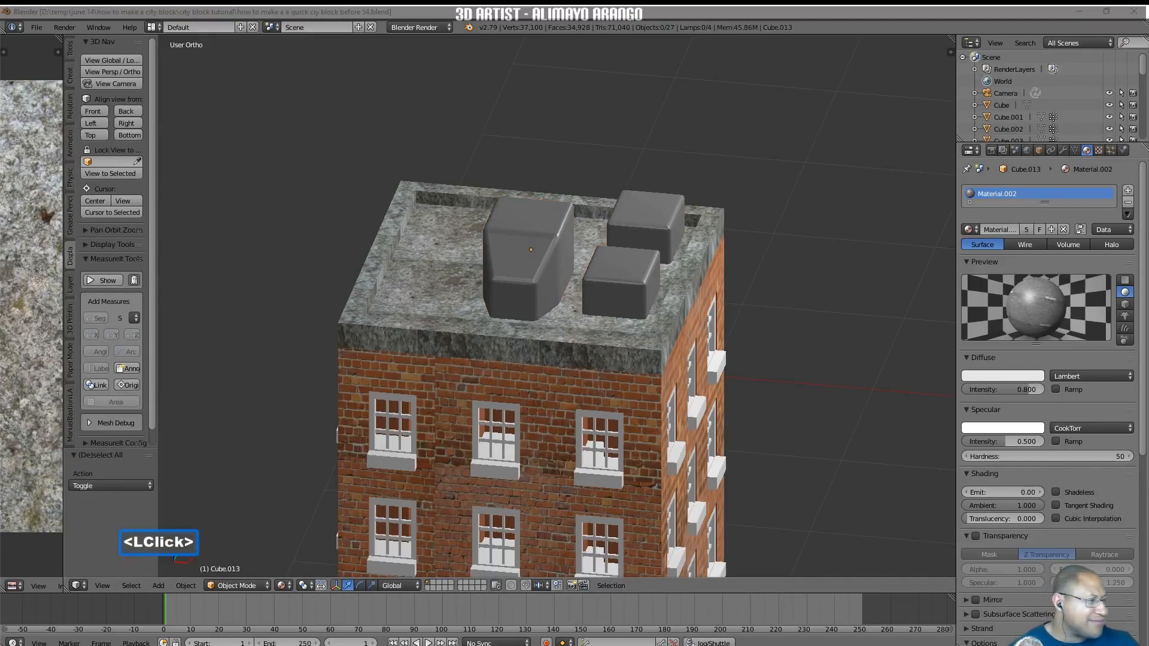
click(892, 368)
Align the active camera to an angled overview of the buildings and save the file as a new version ending in "before 55"
scroll(831, 323, down, 5)
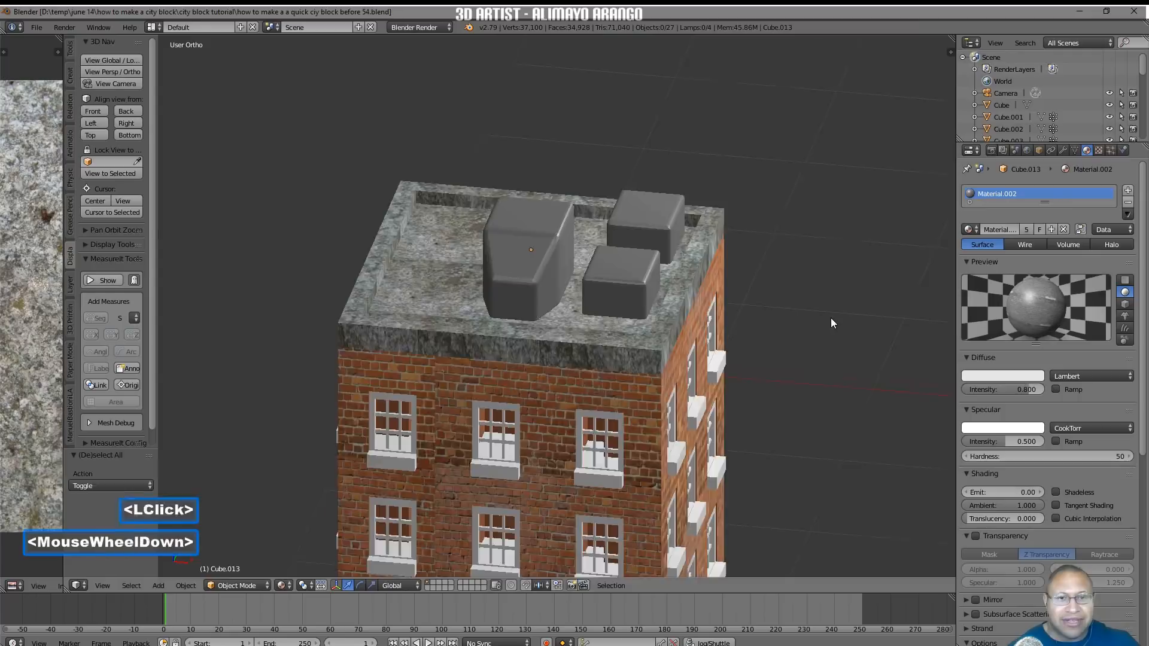
scroll(830, 323, down, 1)
shift+middle_drag(847, 339, 624, 278)
middle_drag(771, 347, 784, 296)
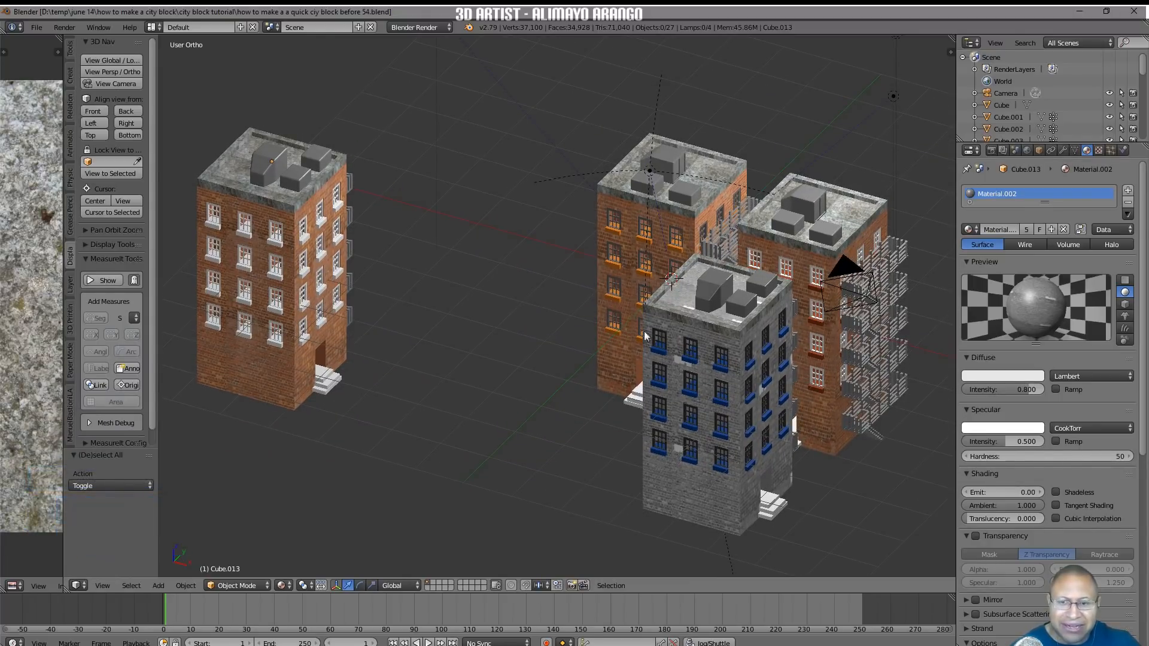
click(103, 586)
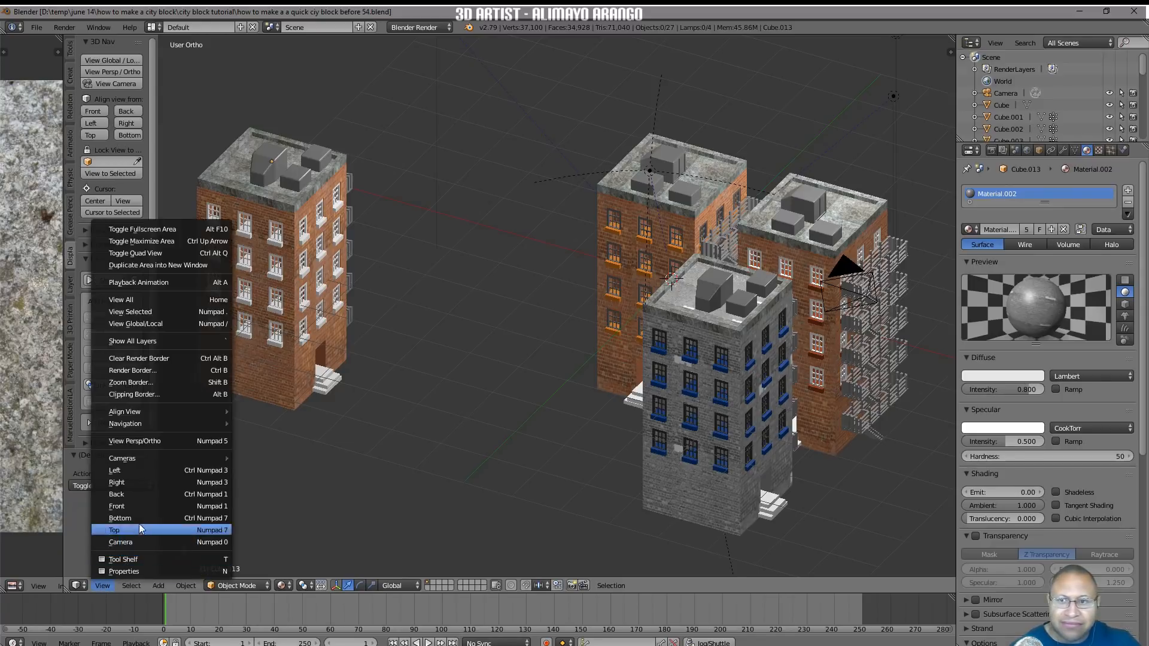
mouse_move(166, 415)
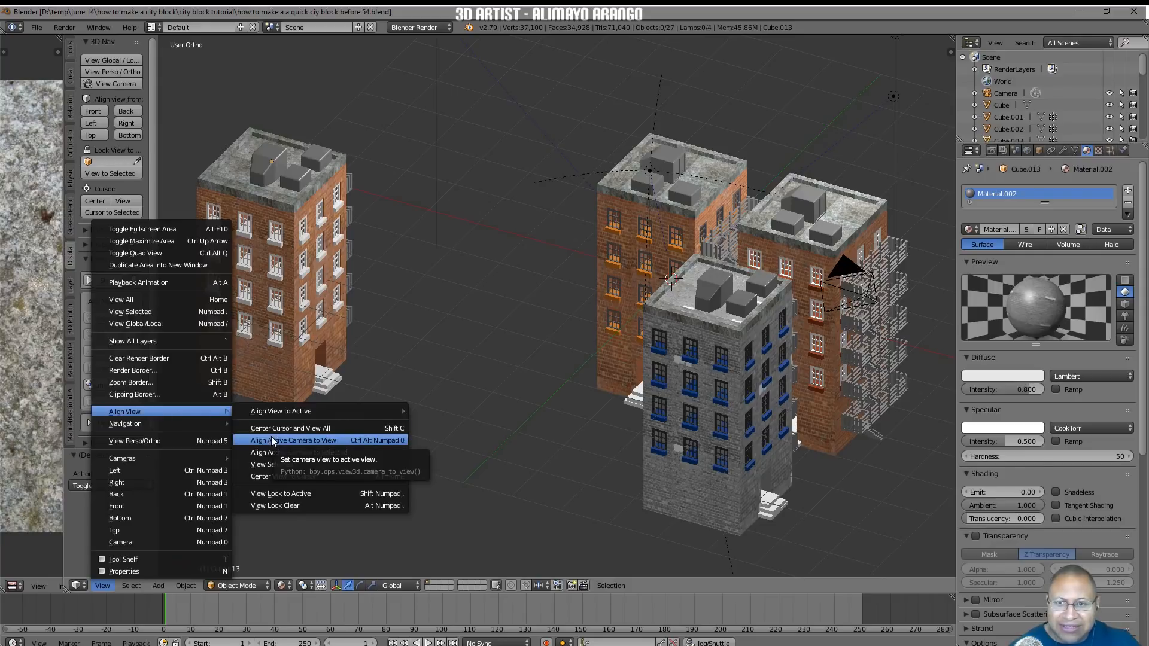
click(345, 440)
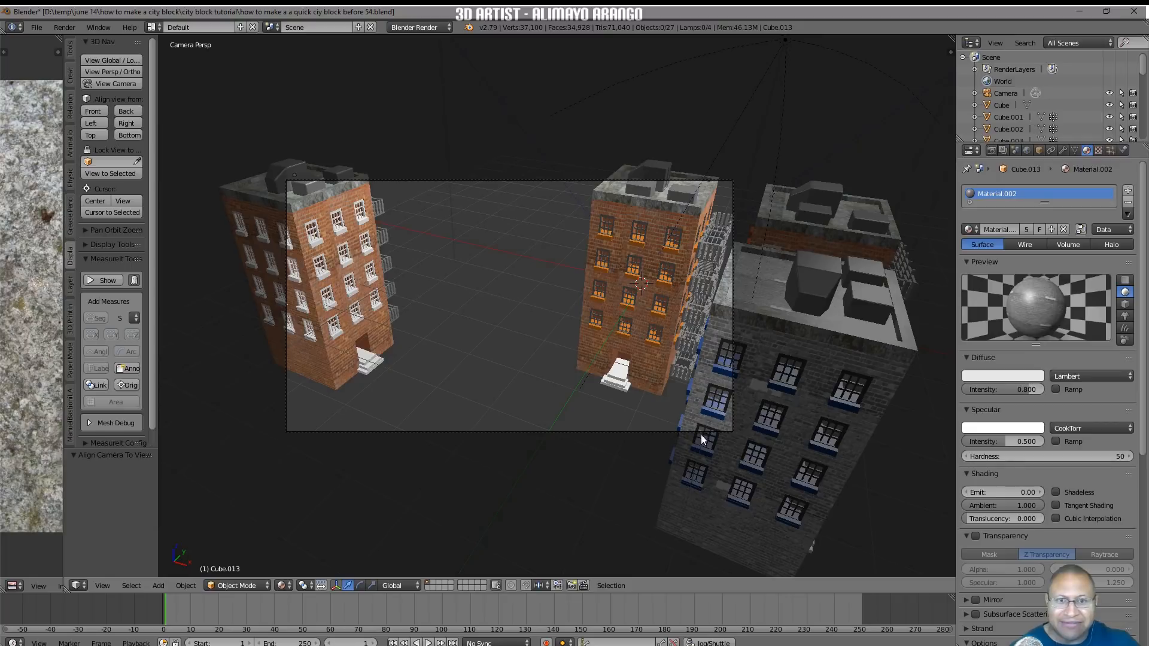
key(ctrl+alt+s)
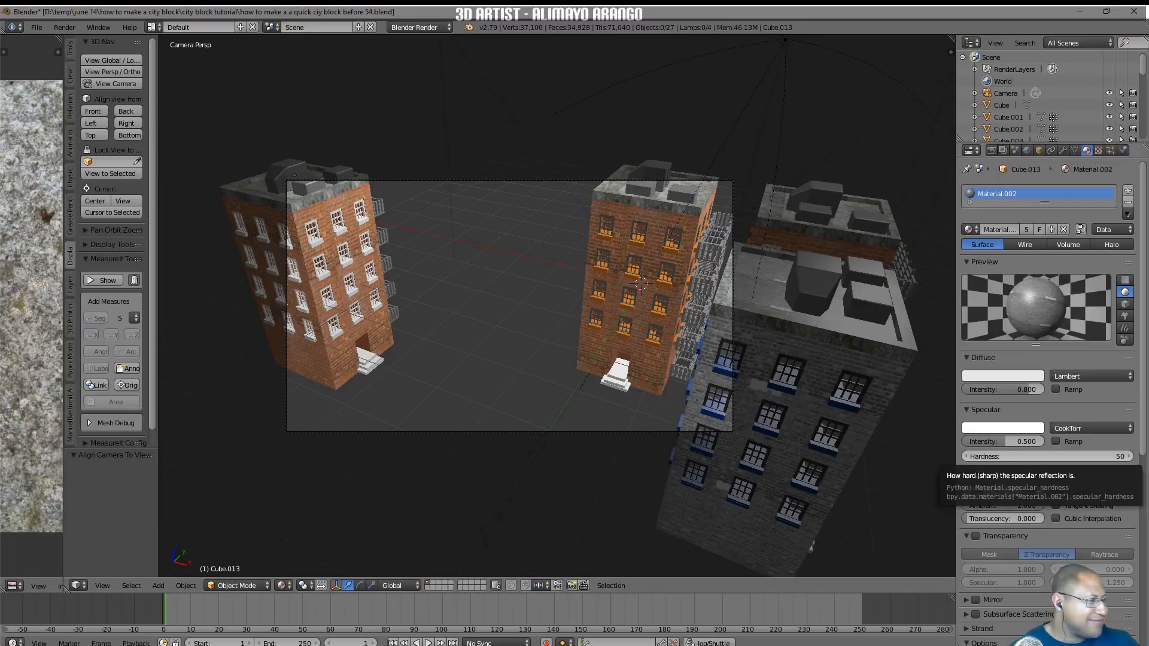
click(988, 487)
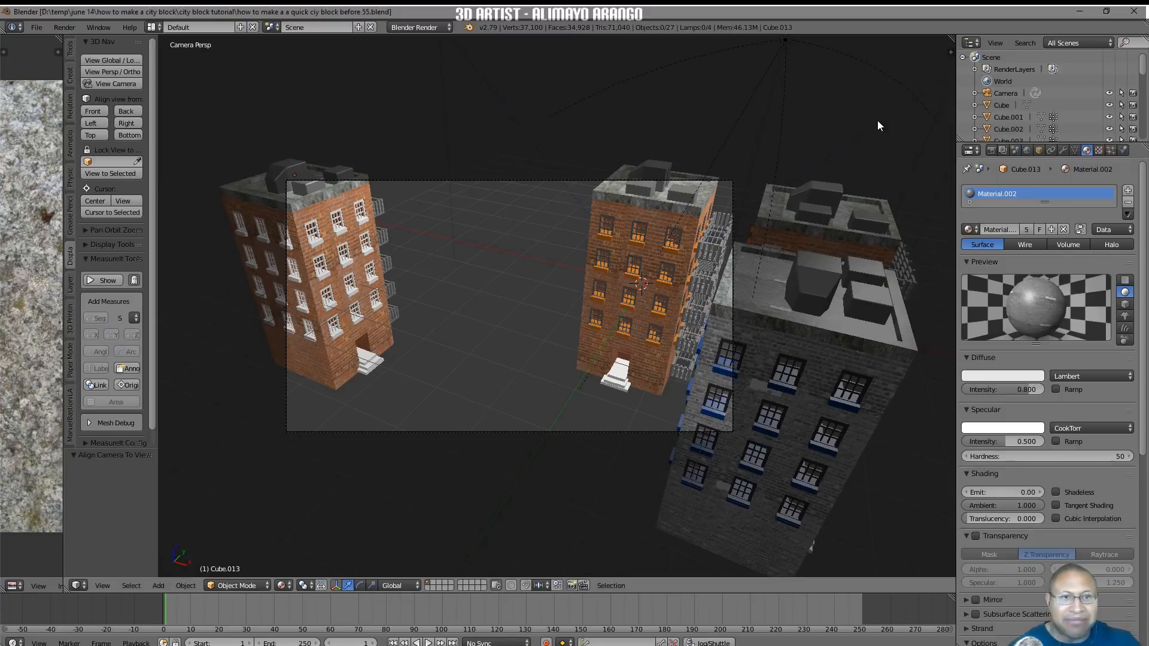
Lock the camera to the view, pull it back until all four buildings fit in the frame, and unlock it
key(n)
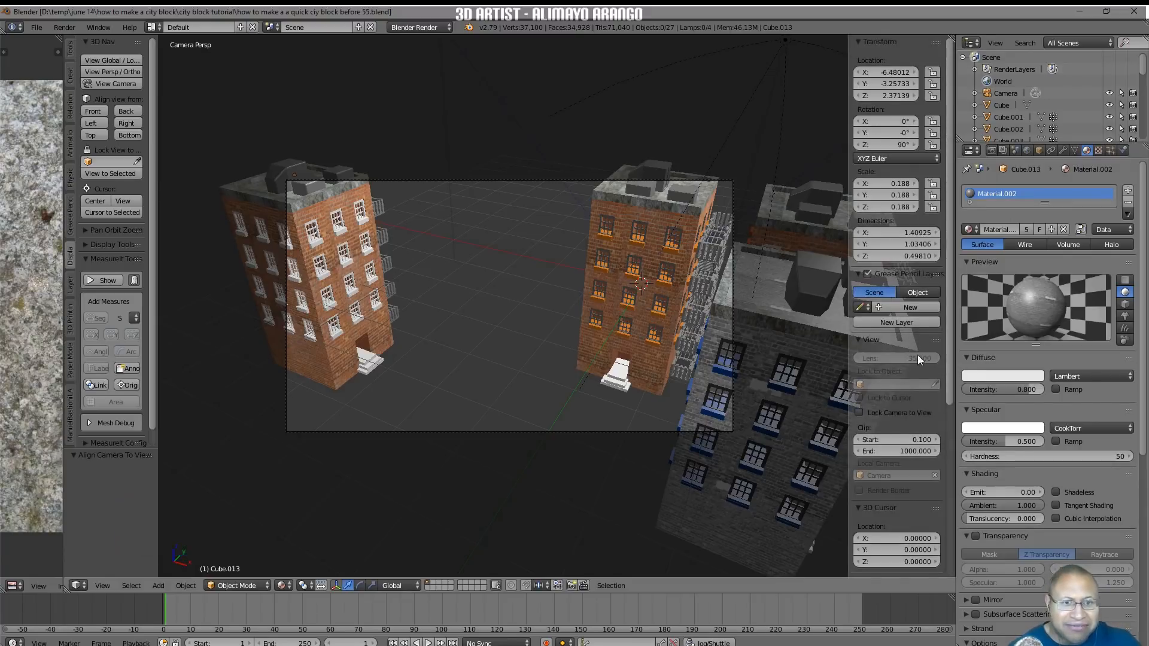
click(860, 413)
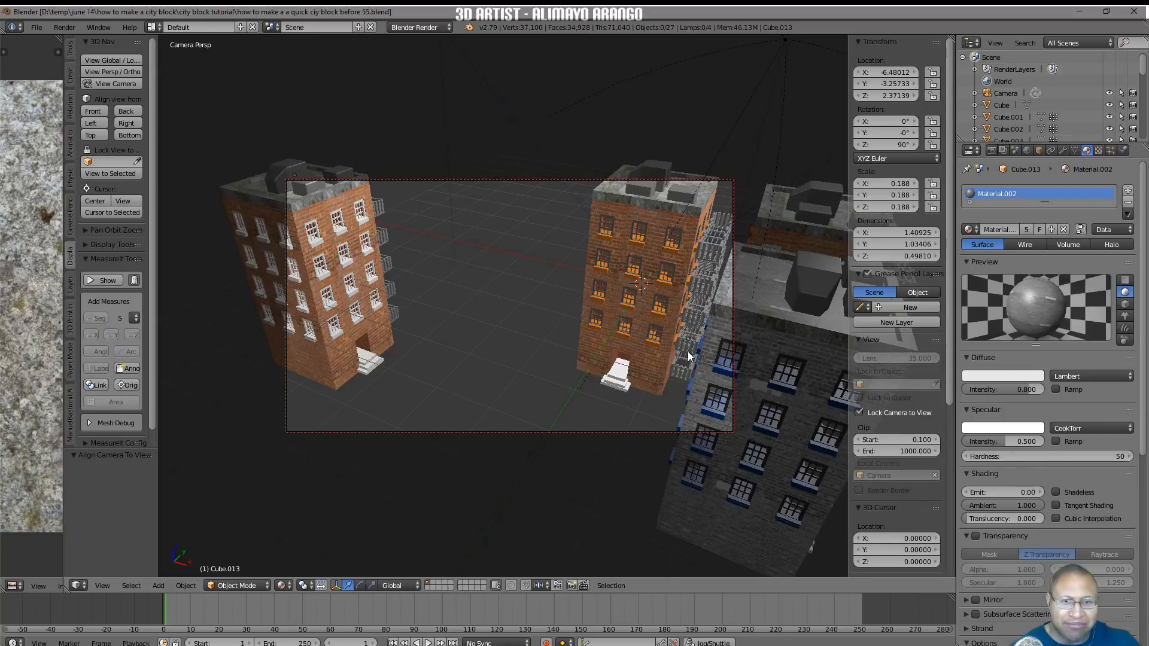
ctrl+middle_drag(677, 307, 741, 458)
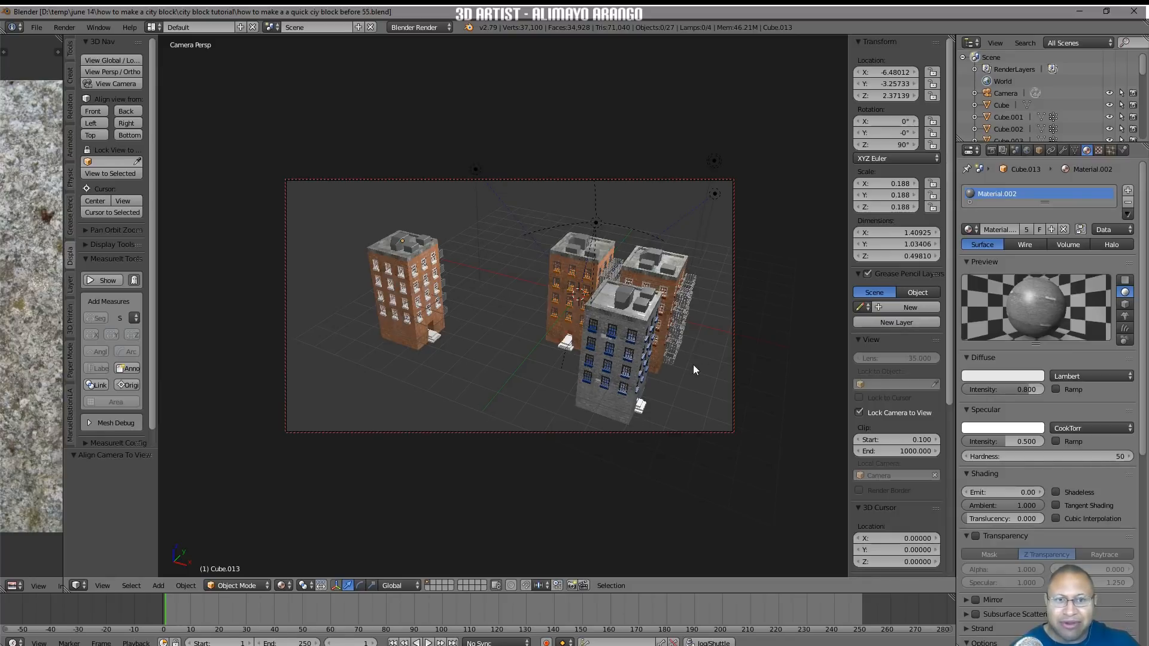
click(859, 413)
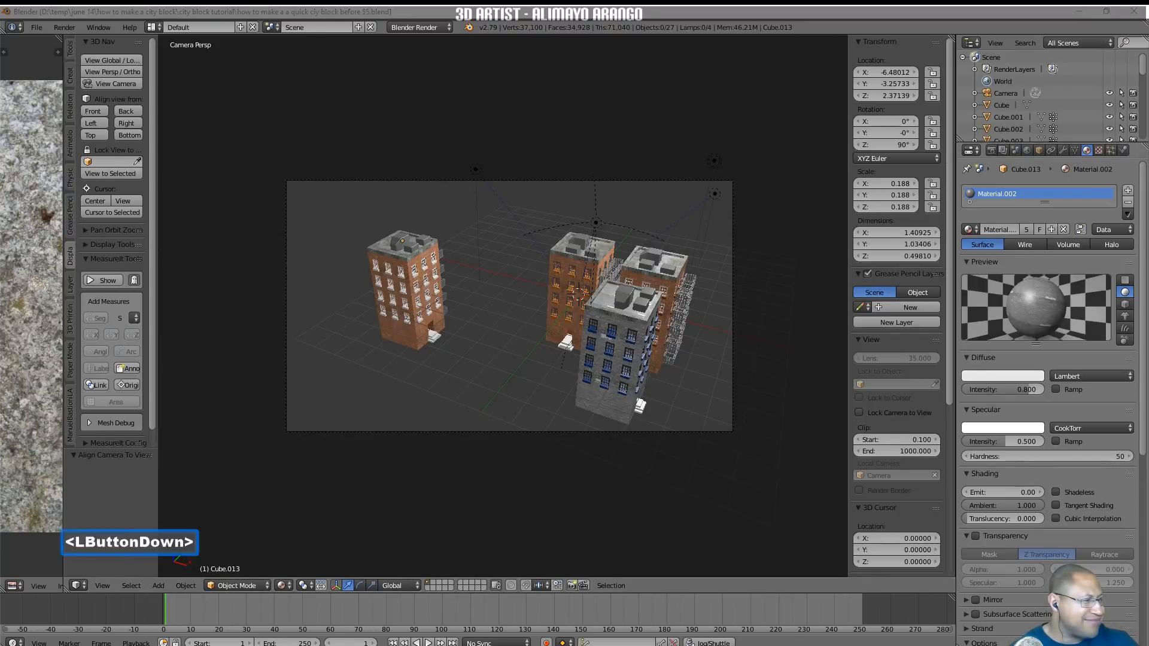
click(673, 361)
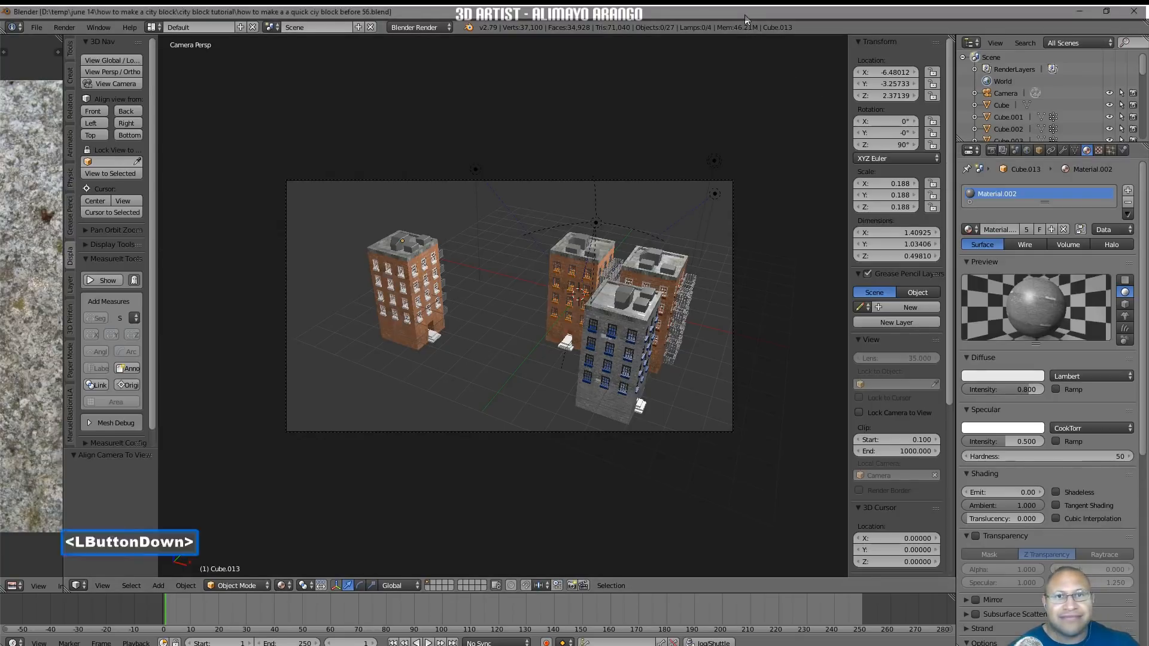
Add a new material to the entrance steps of the grey building, the separate white-silled building and the orange-silled building
click(642, 409)
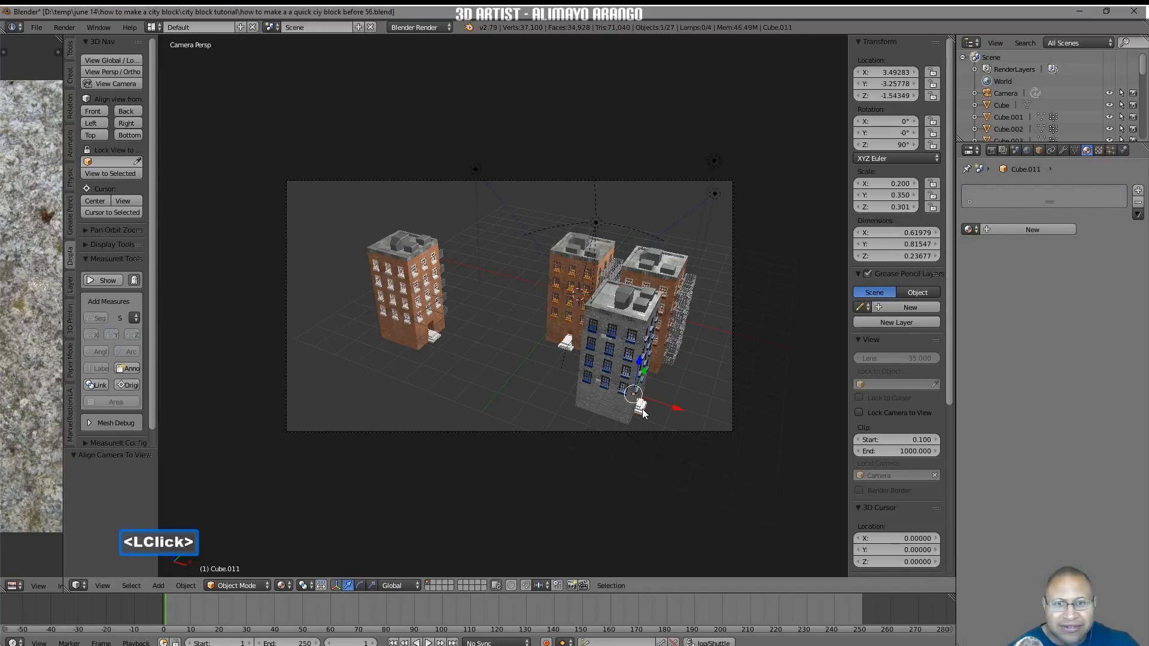
click(1049, 233)
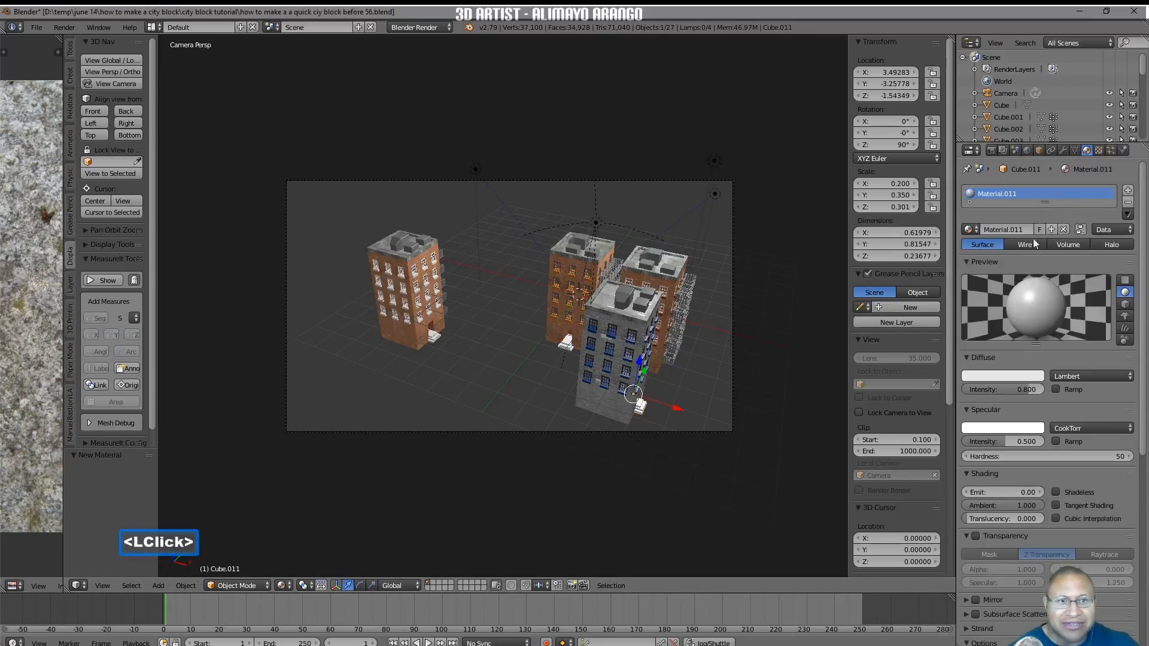
click(436, 339)
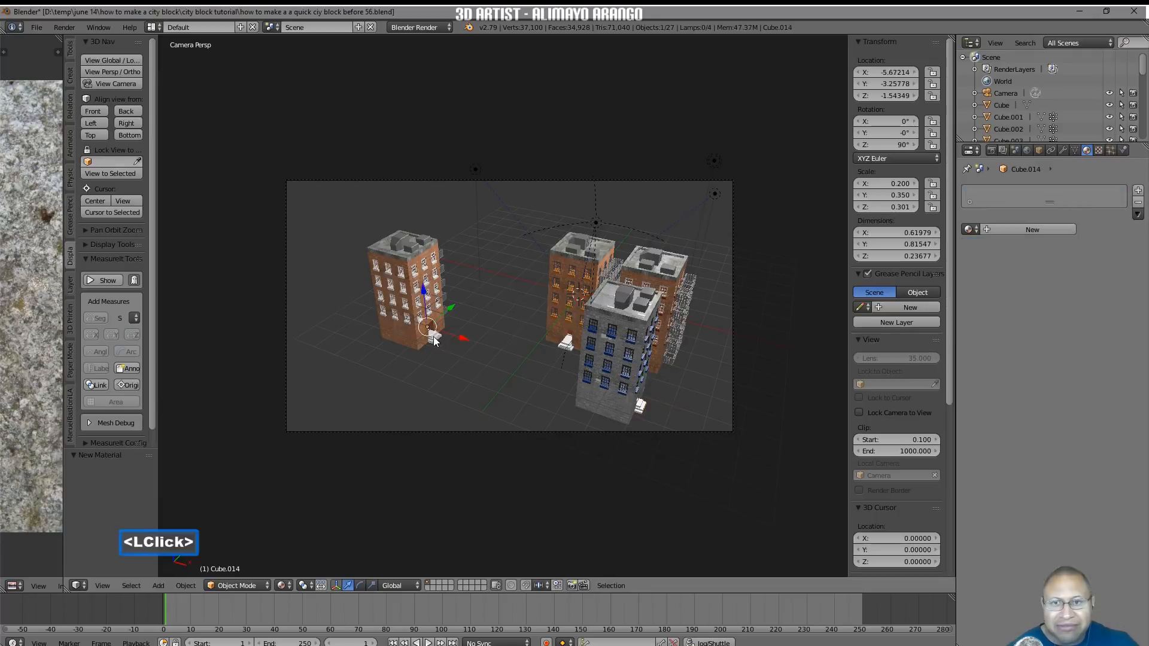
click(1058, 234)
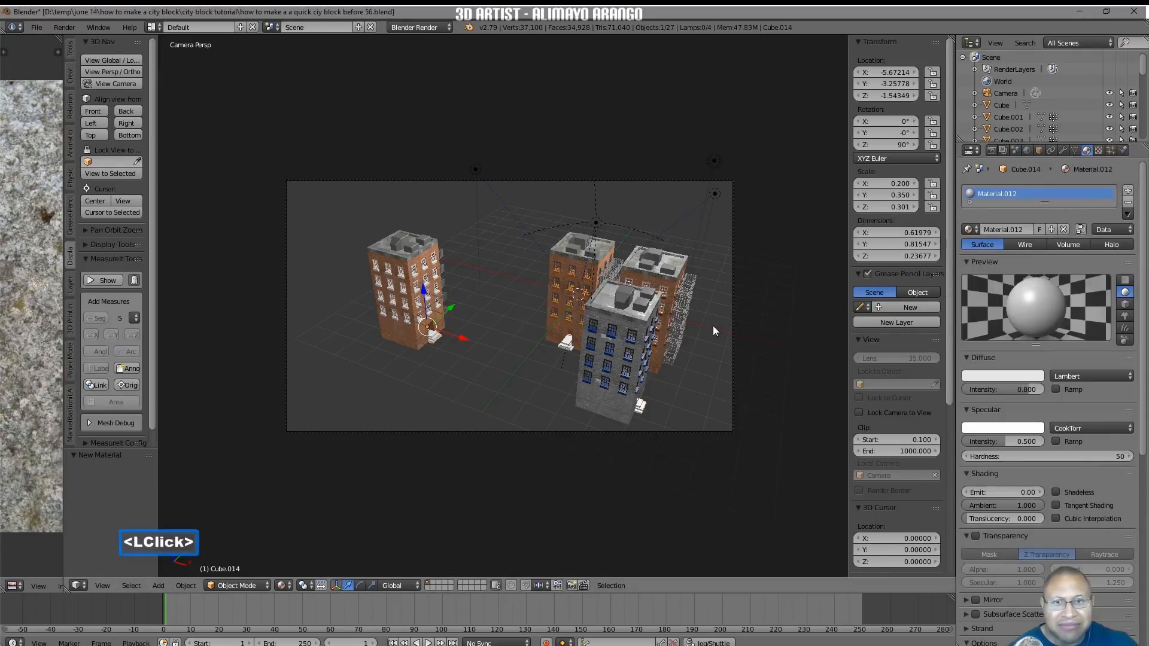
click(568, 345)
click(1065, 232)
middle_drag(775, 306, 651, 361)
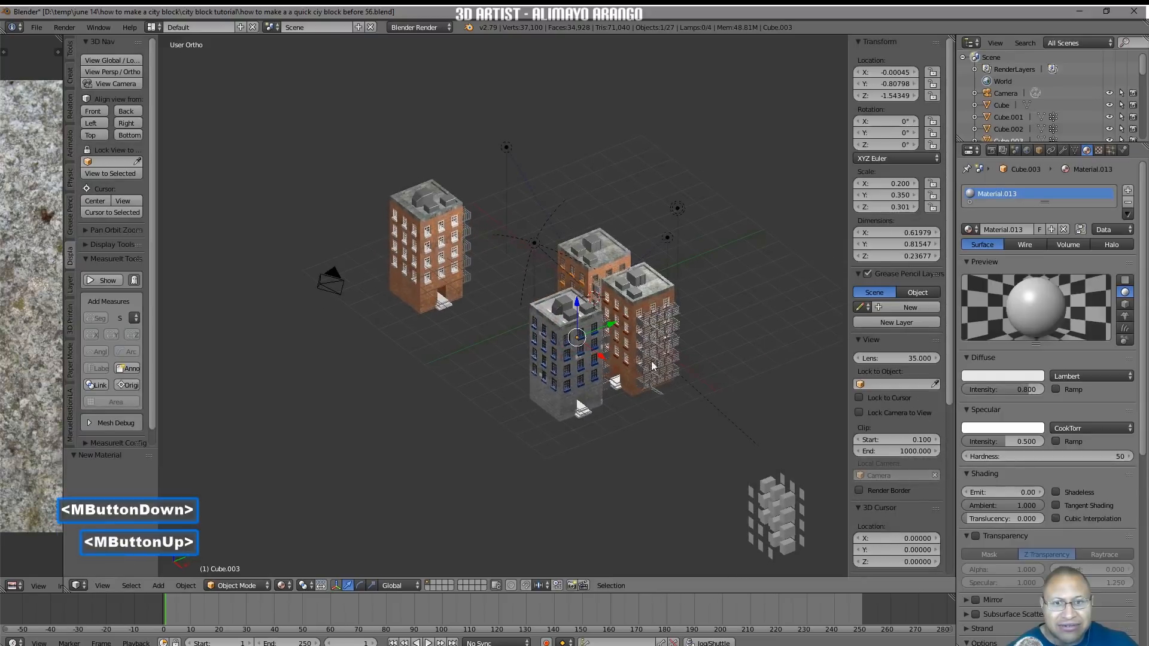
Add a new material to the entrance steps of the brick building with the fire escape beside the grey one
click(618, 392)
click(1052, 235)
middle_drag(653, 368, 580, 398)
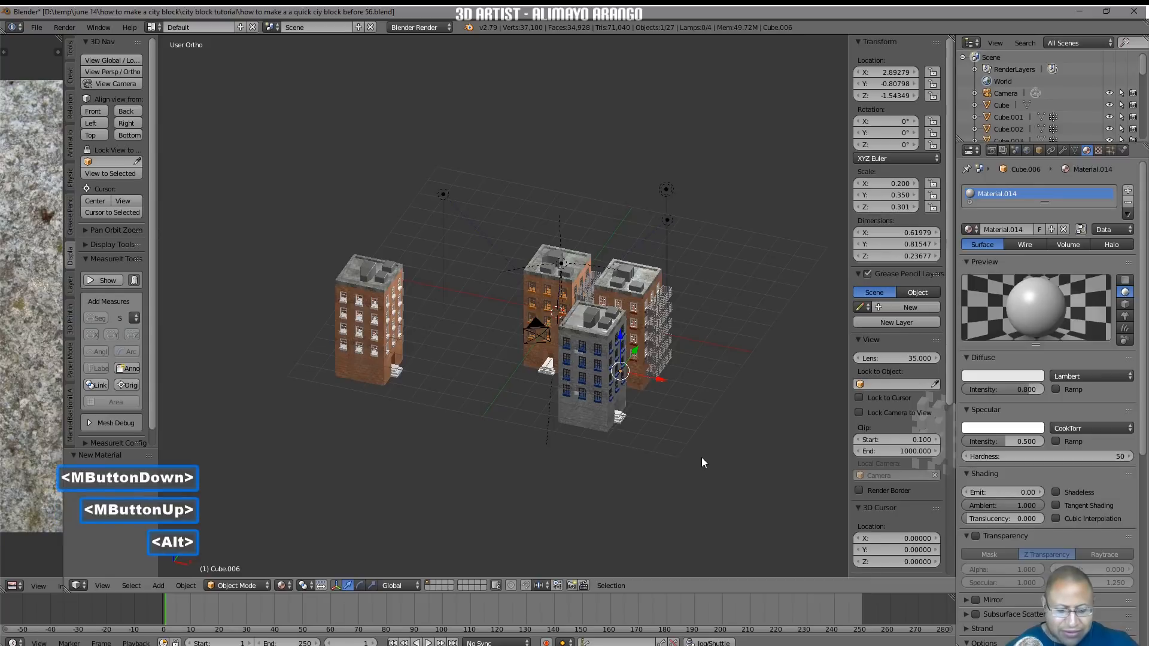
Unhide the ground slab and unwrap all of its faces with Smart UV Project at a 66 angle limit
key(alt+h)
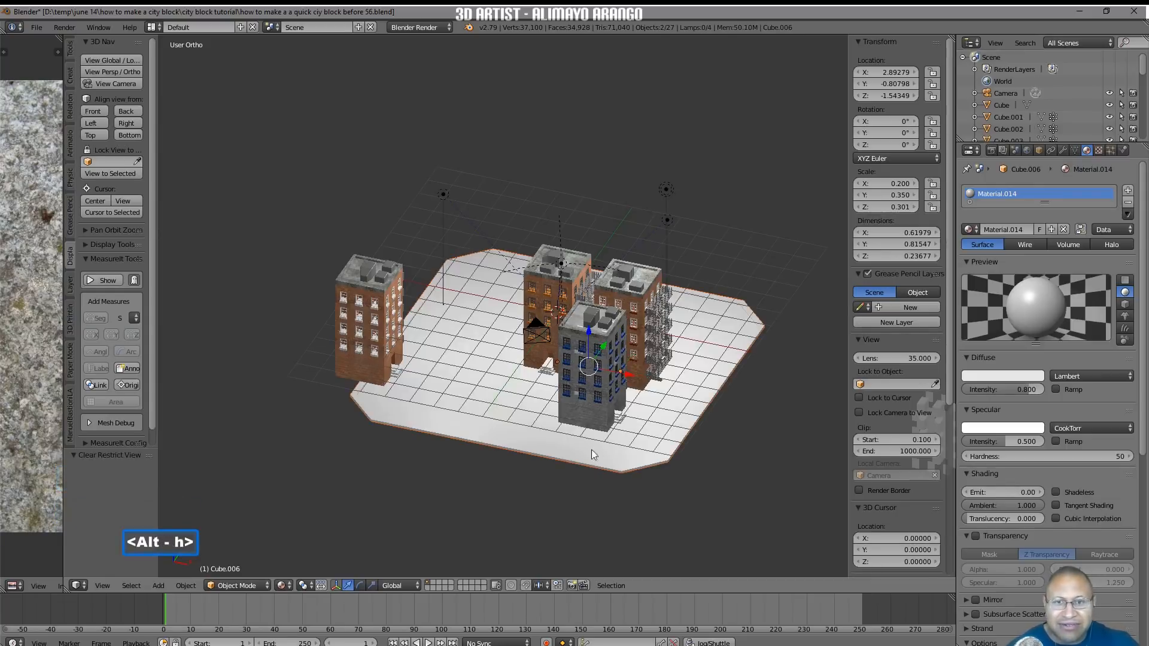
click(620, 455)
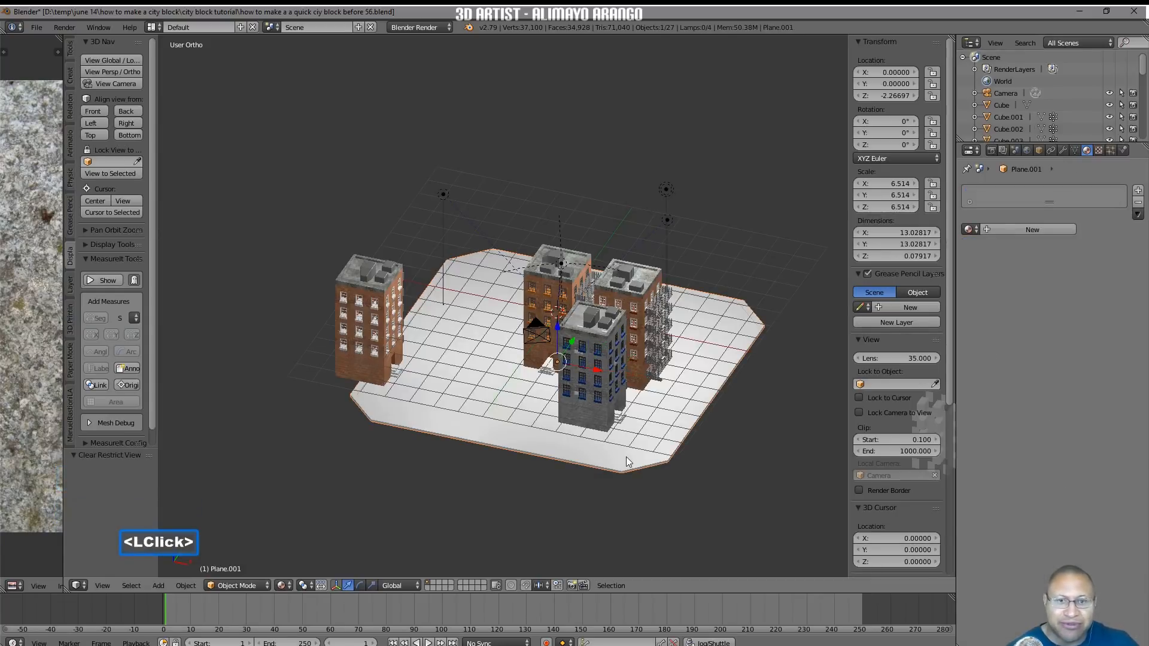
click(268, 586)
click(272, 562)
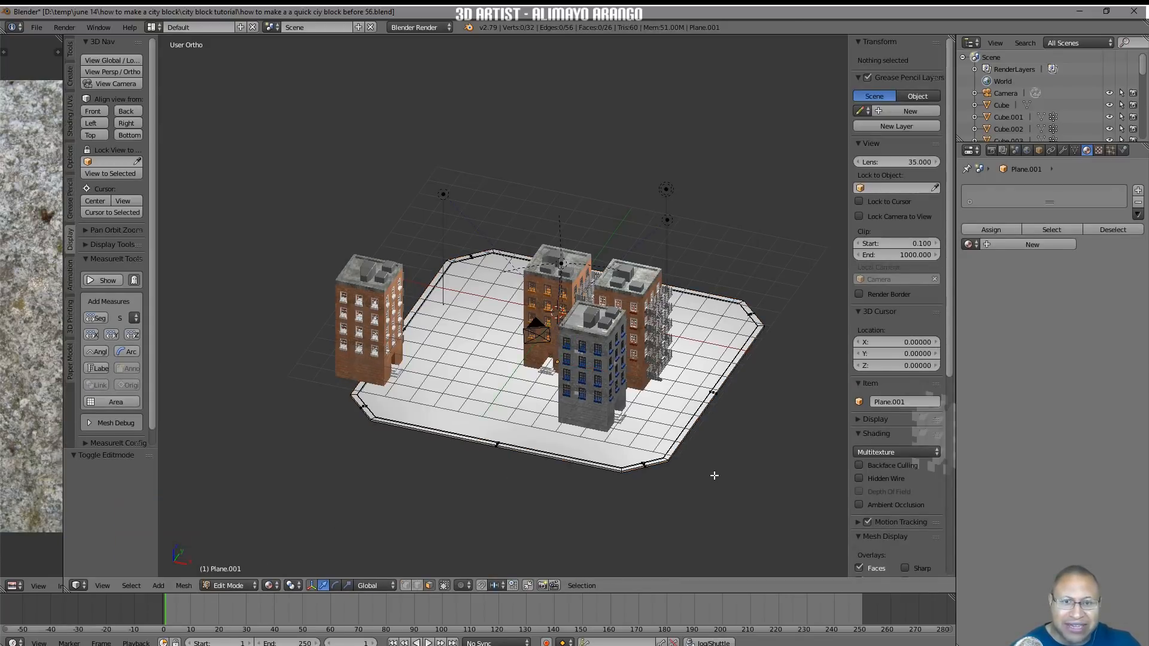
key(a)
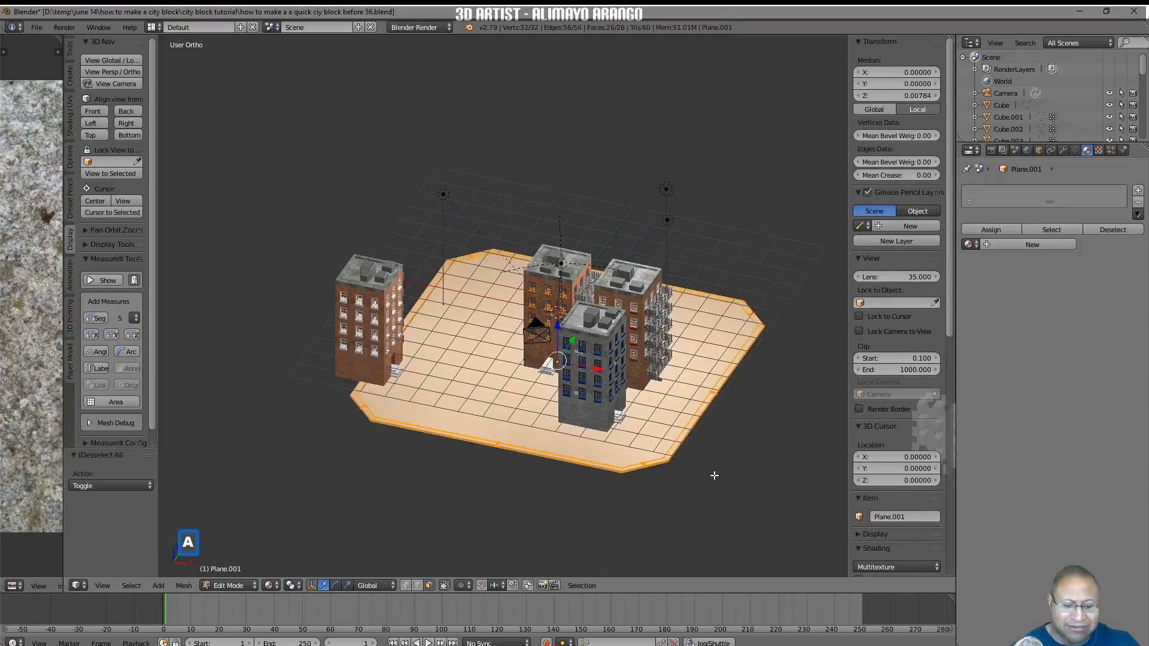
key(u)
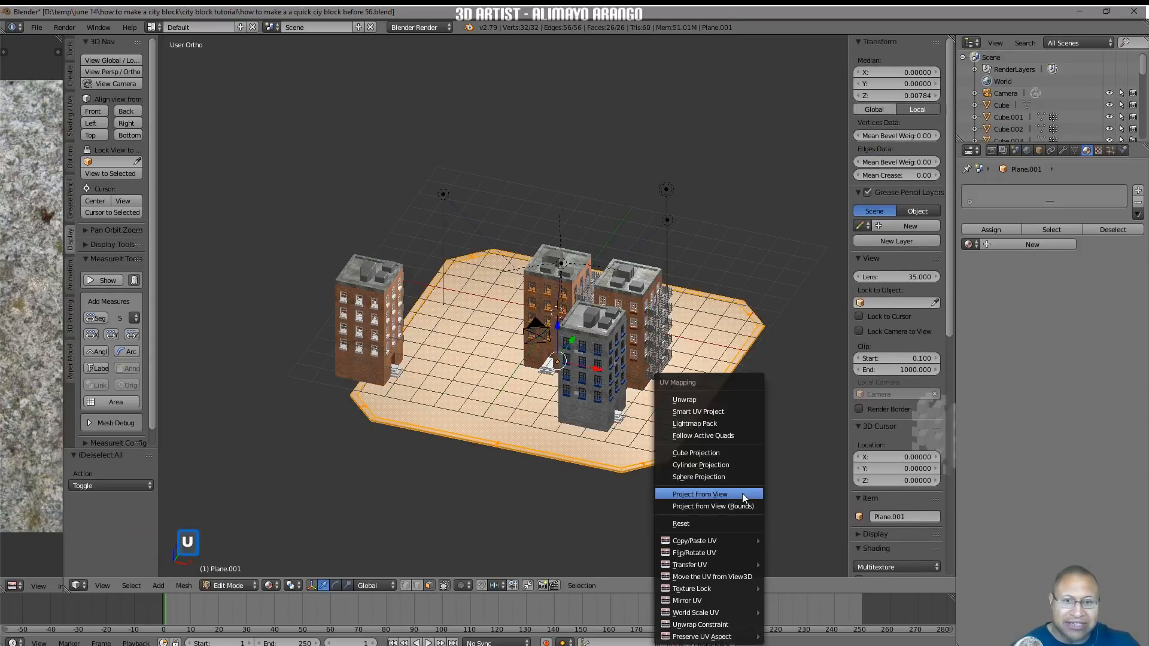
click(736, 410)
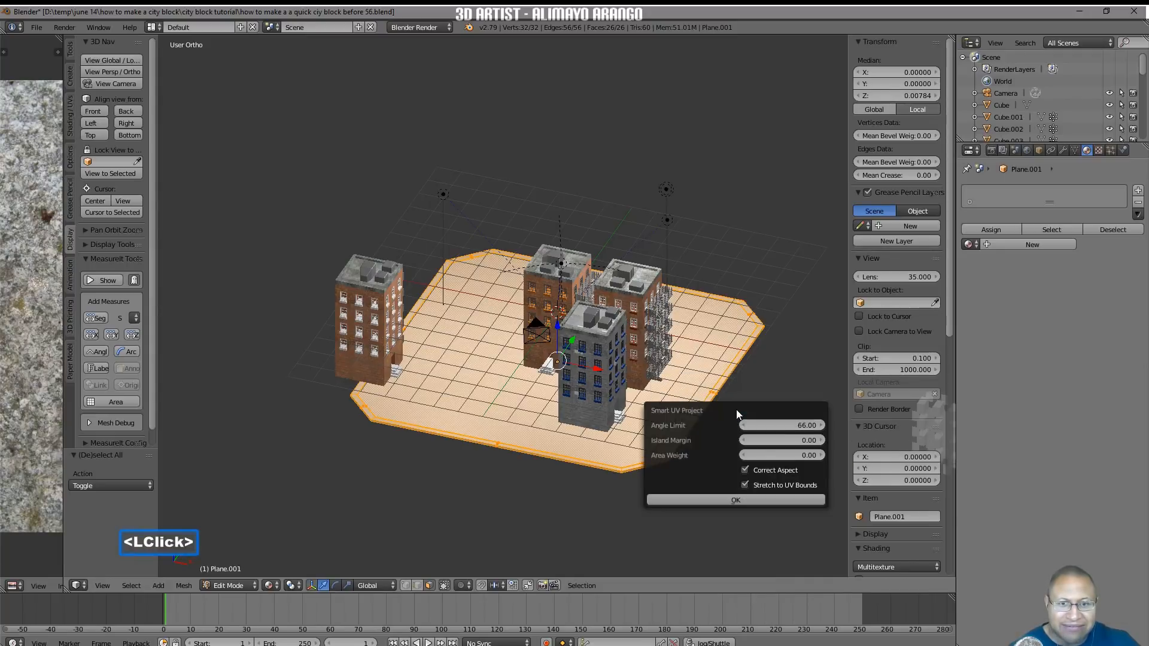
click(784, 501)
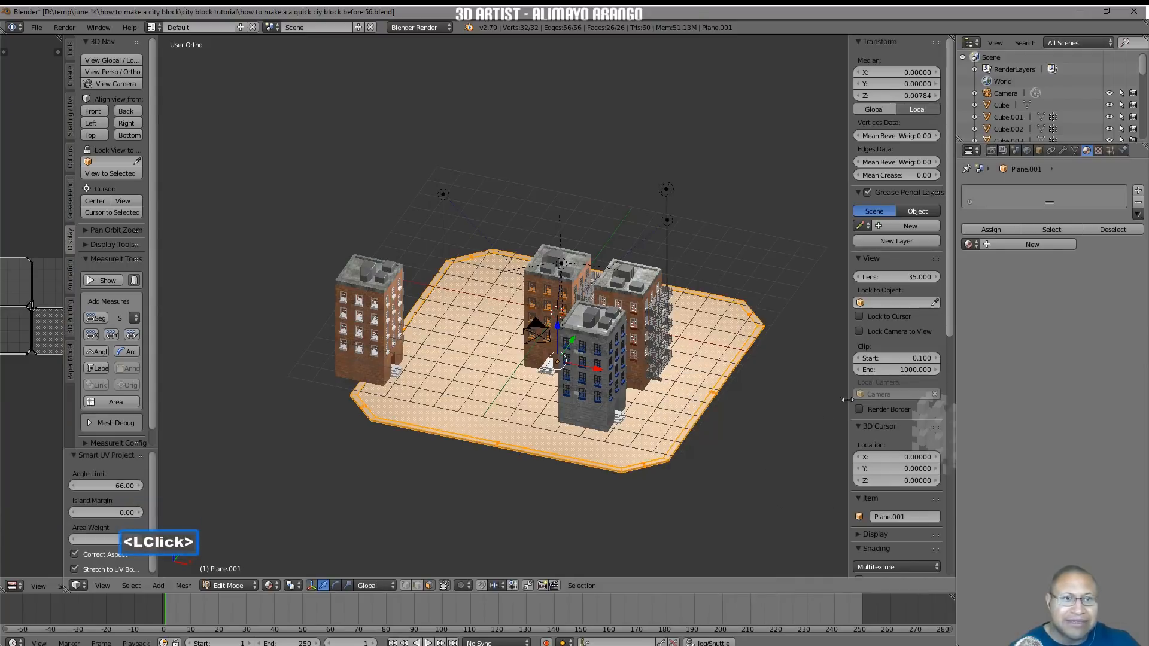
Give the ground slab a new material with an image texture loaded from PIXNIO-4124.jpg
click(1055, 246)
click(1098, 151)
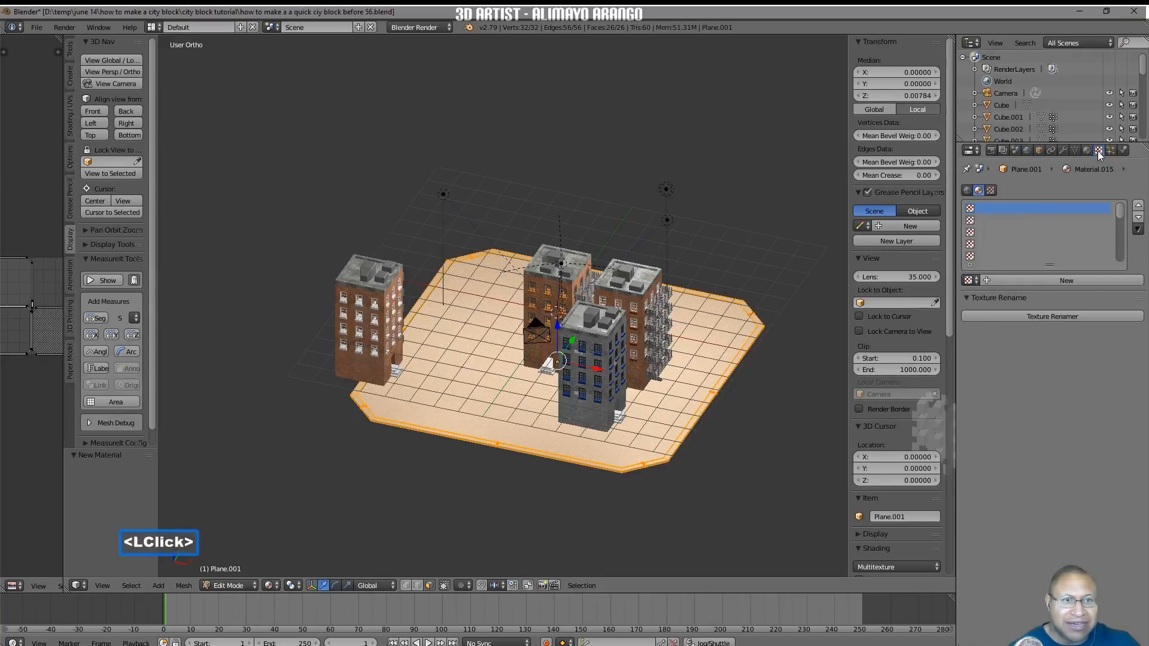
click(1086, 280)
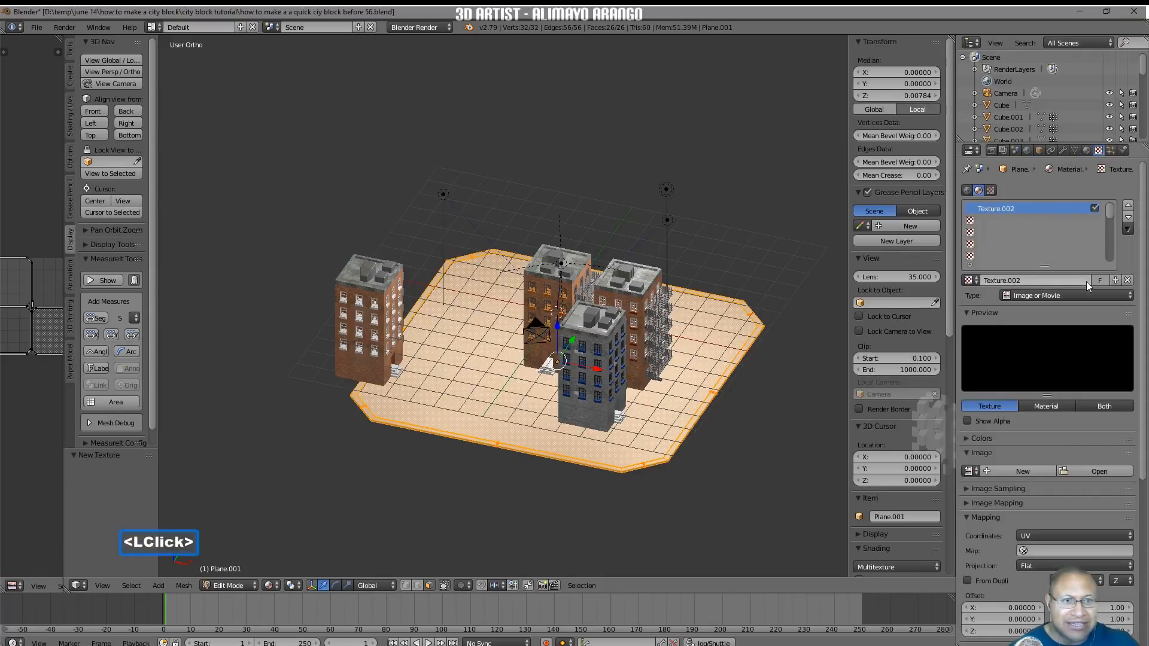
click(1089, 472)
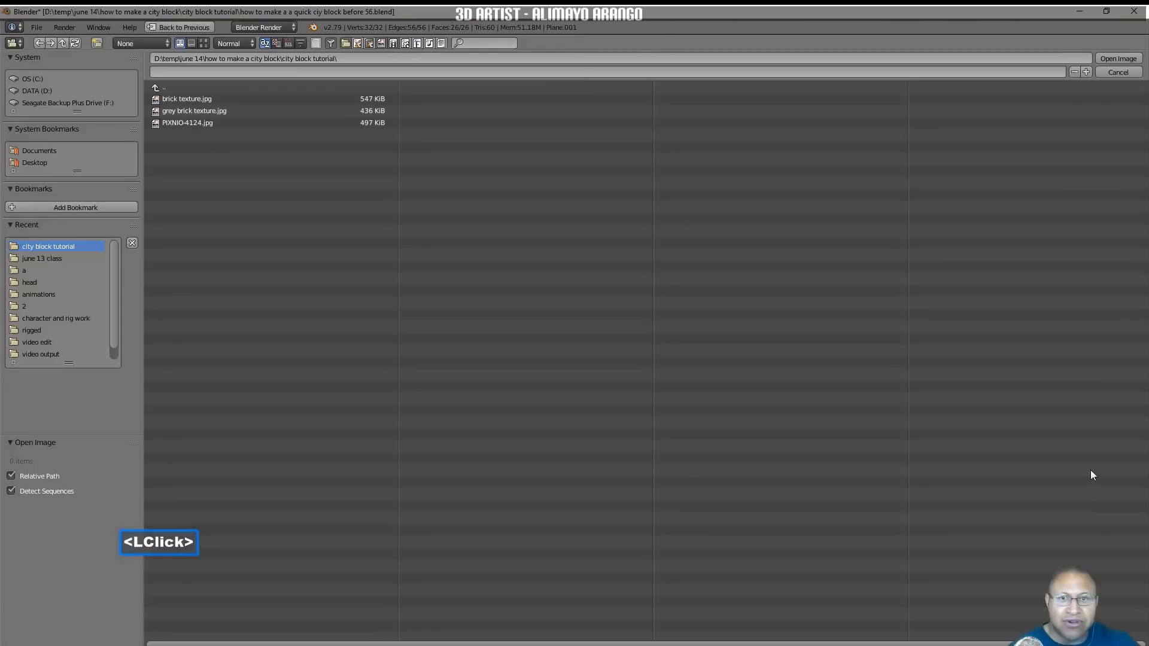
click(204, 44)
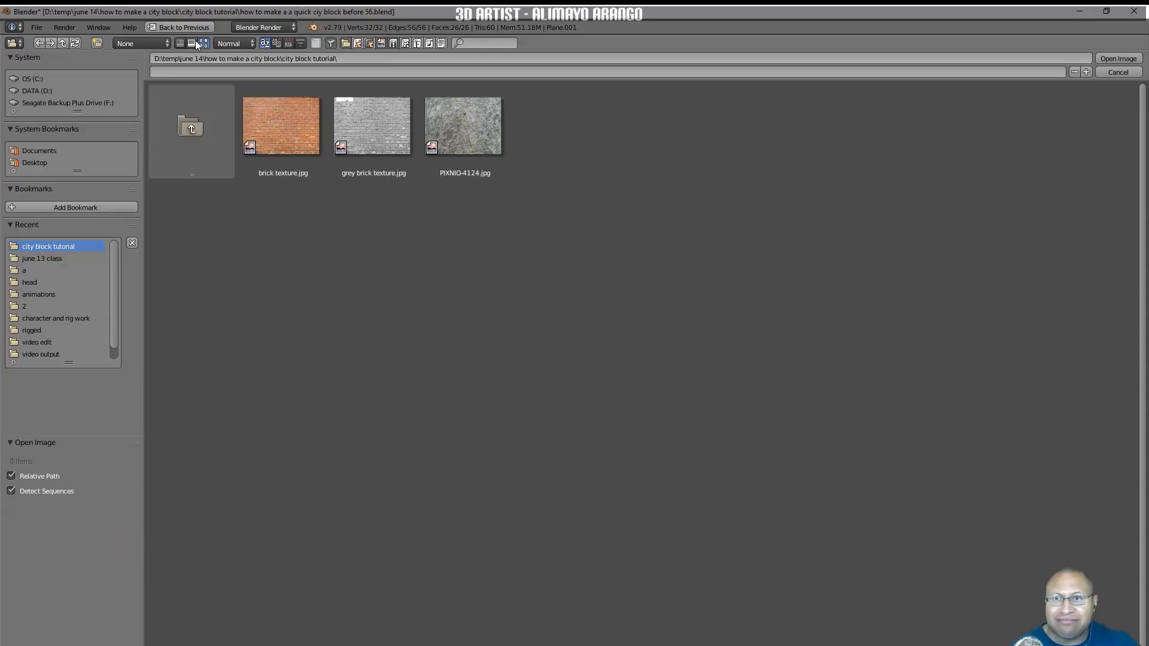
click(479, 144)
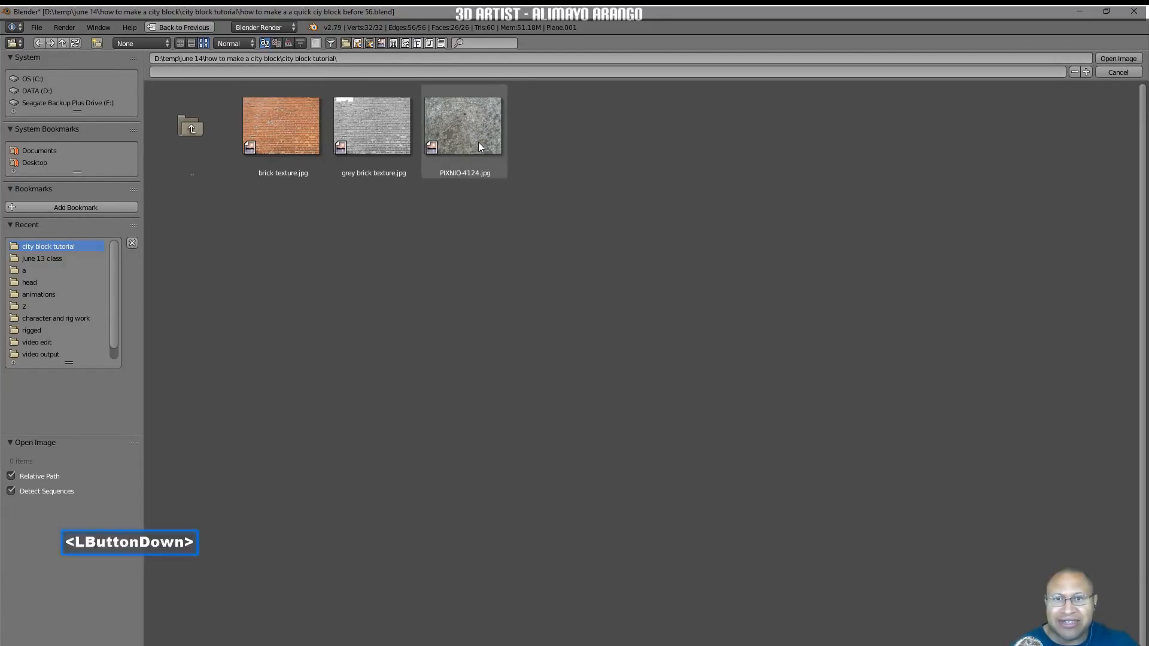
click(1101, 58)
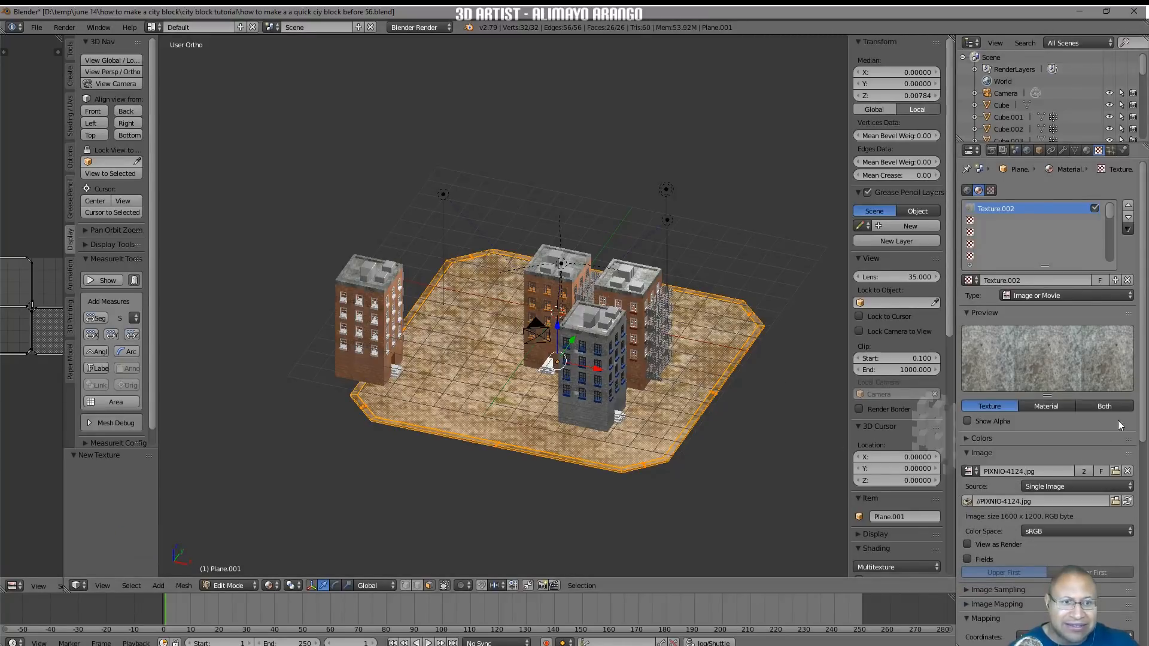
Set the ground texture's mapping size to 5 in X and 5 in Y
drag(1142, 419, 1143, 633)
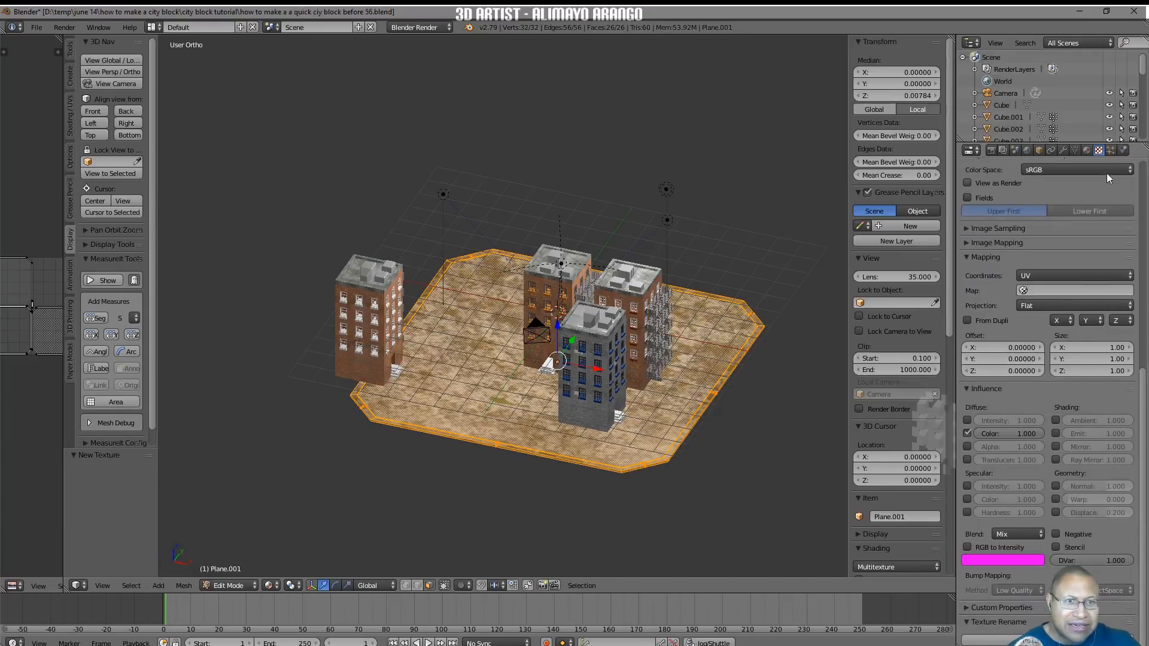
click(1103, 348)
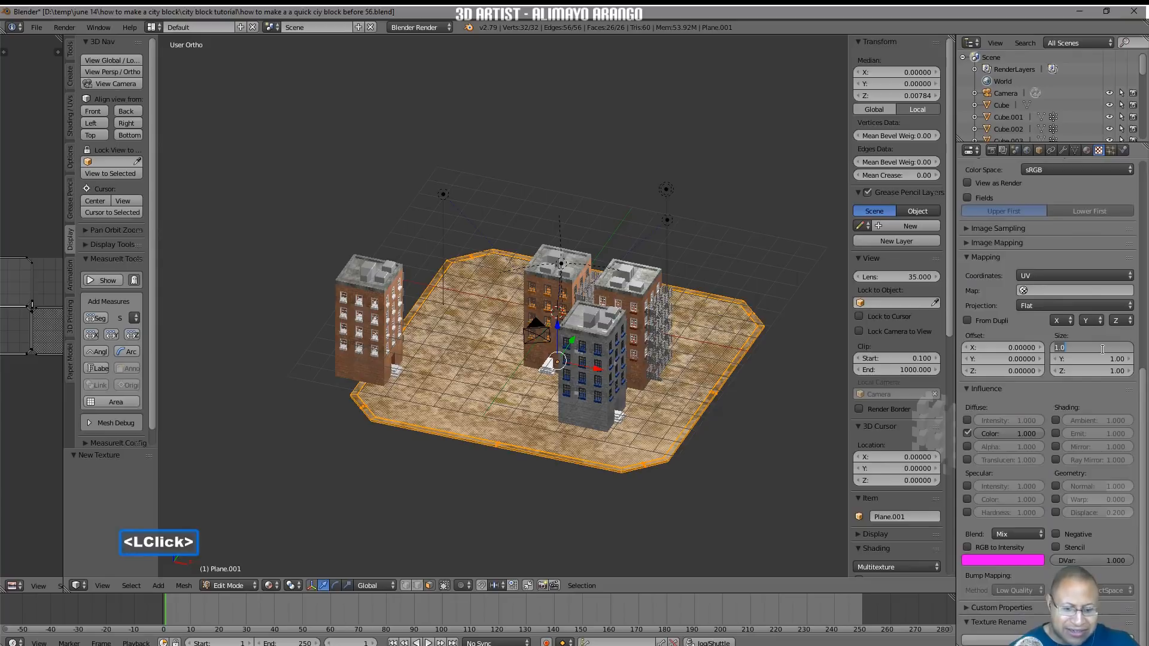
text(5)
key(Return)
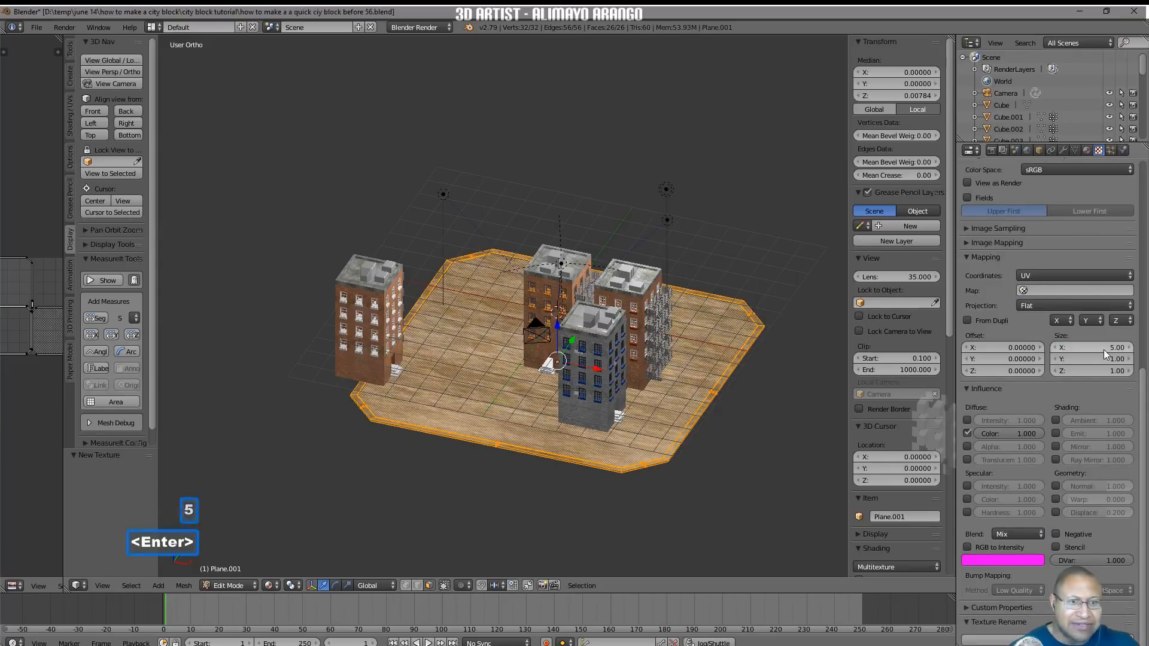
click(1097, 359)
text(5)
key(Return)
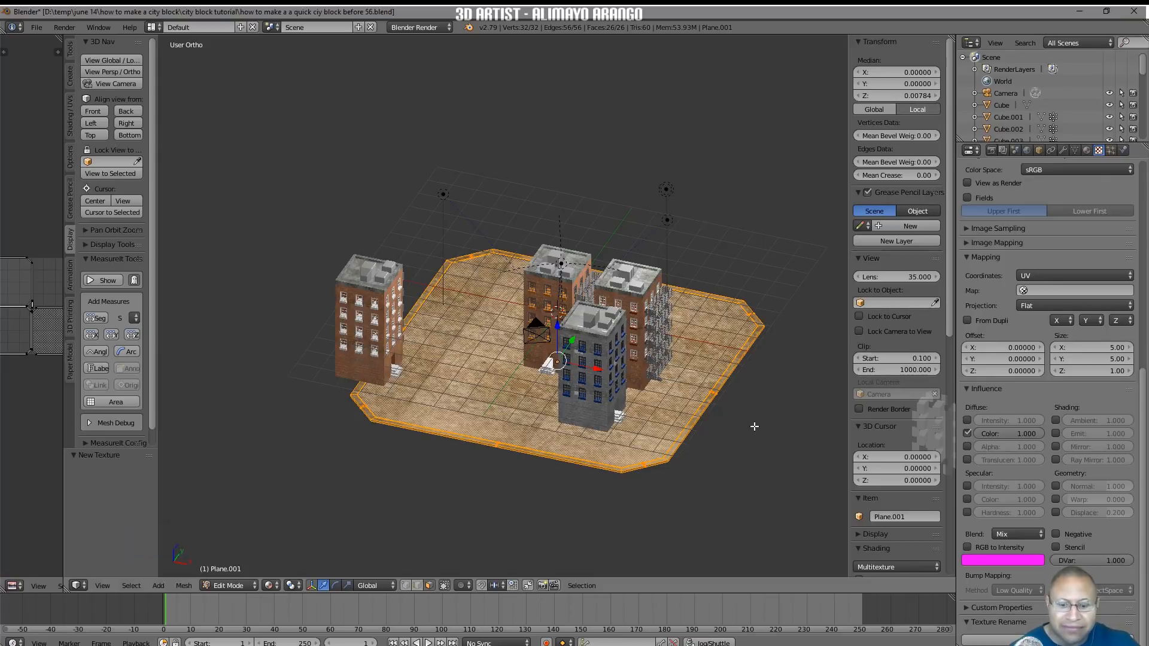
Deselect the slab's faces, return to Object Mode, and set the ground texture's mapping size to 10 in X and Y
key(a)
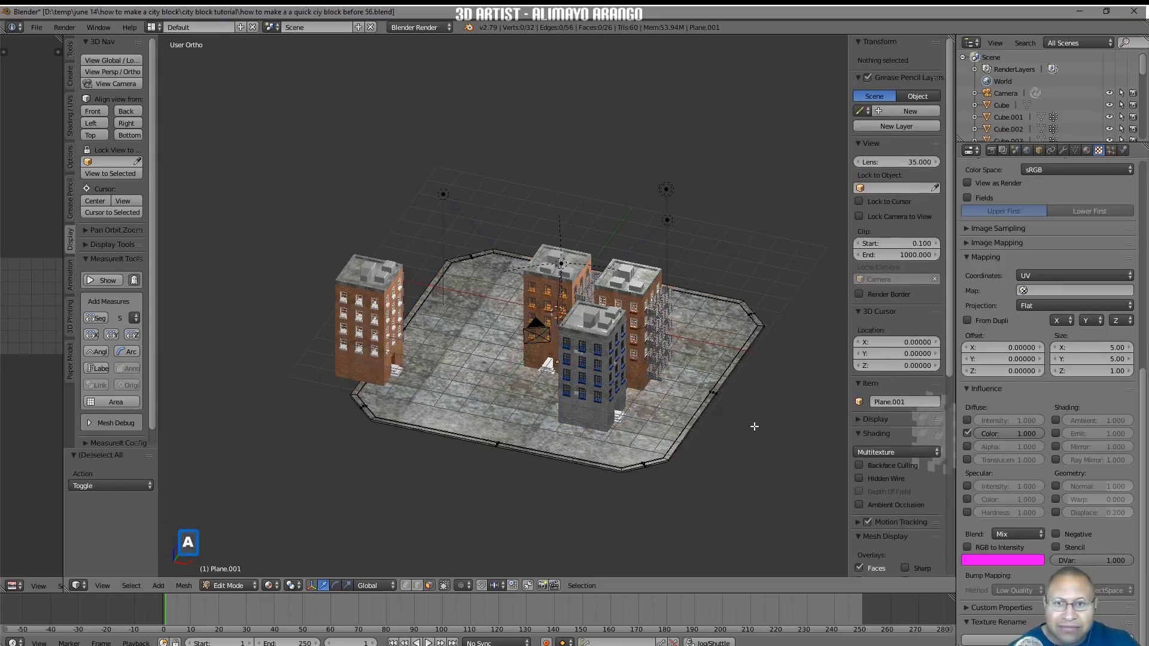
click(239, 584)
click(249, 573)
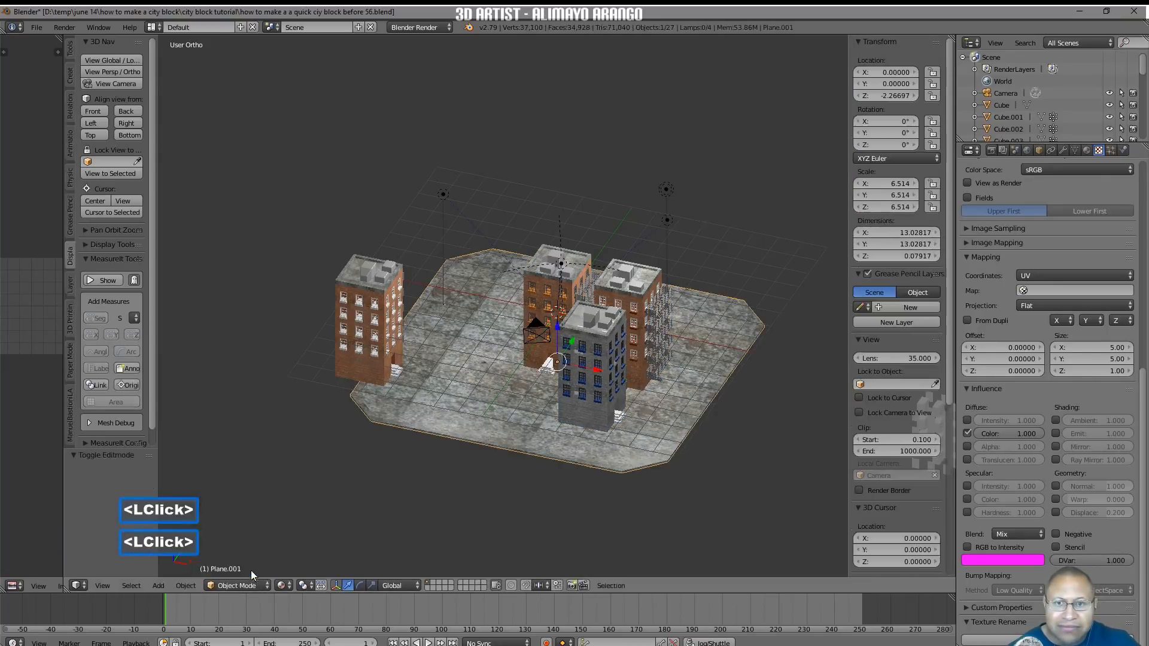
mouse_move(655, 506)
middle_down()
mouse_move(679, 478)
mouse_move(655, 501)
middle_up()
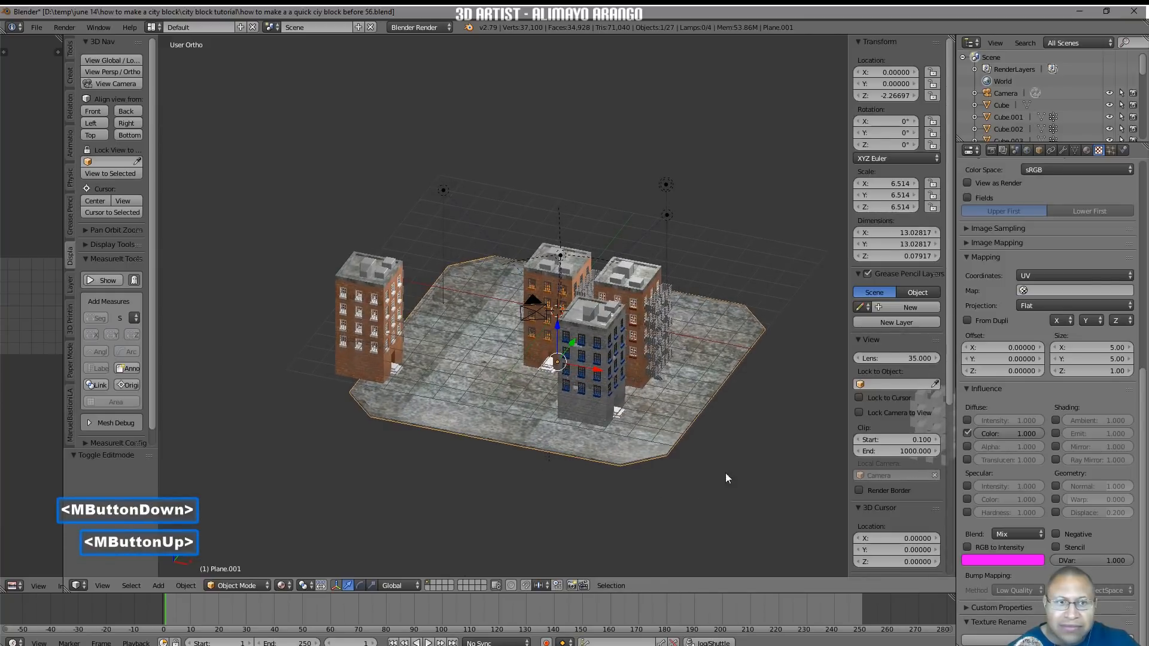
click(1083, 349)
text(1)
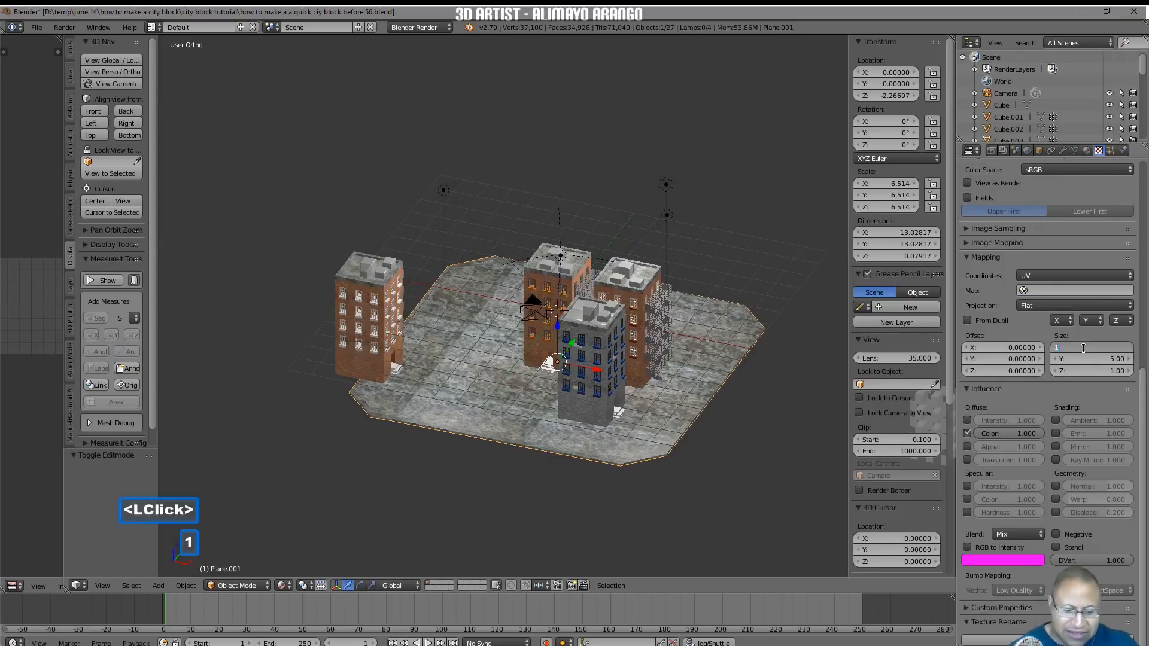
text(0)
key(Return)
click(1084, 359)
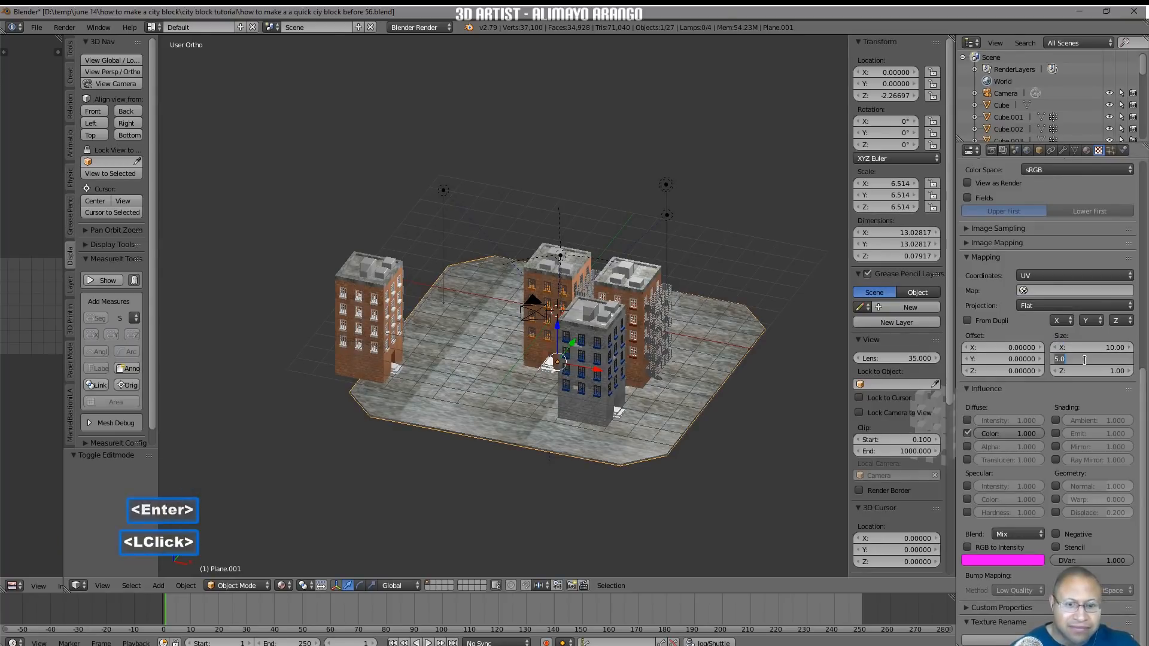
text(10)
key(Return)
middle_drag(712, 401, 750, 462)
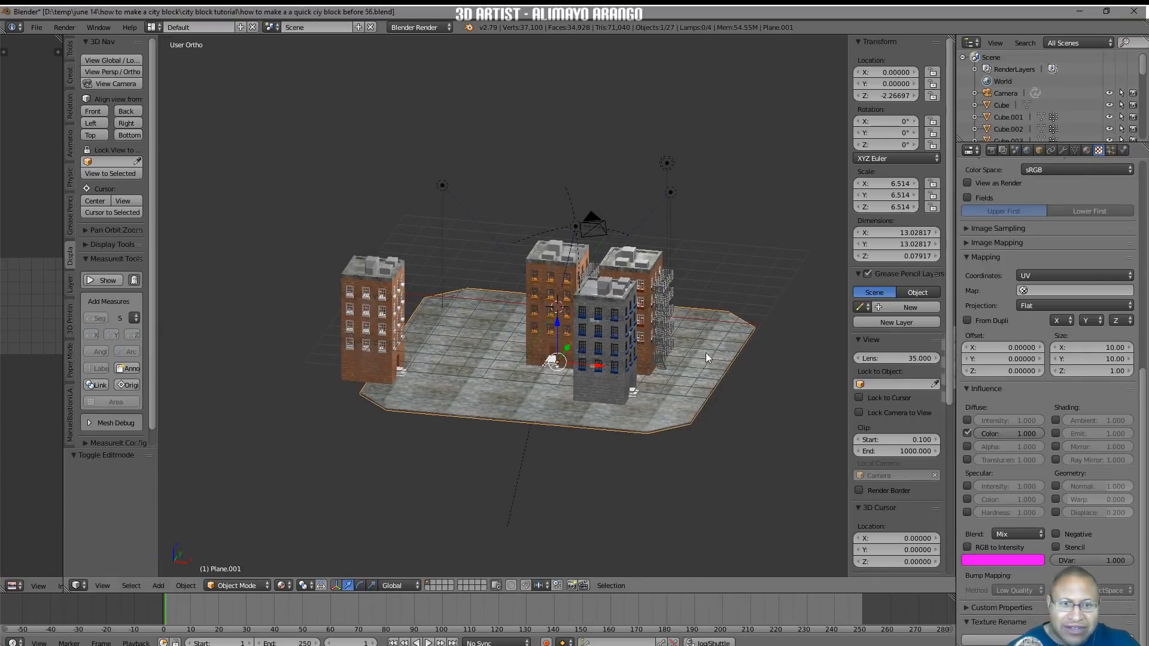
Turn off the grid floor in the 3D view's display settings
drag(950, 392, 934, 527)
click(861, 429)
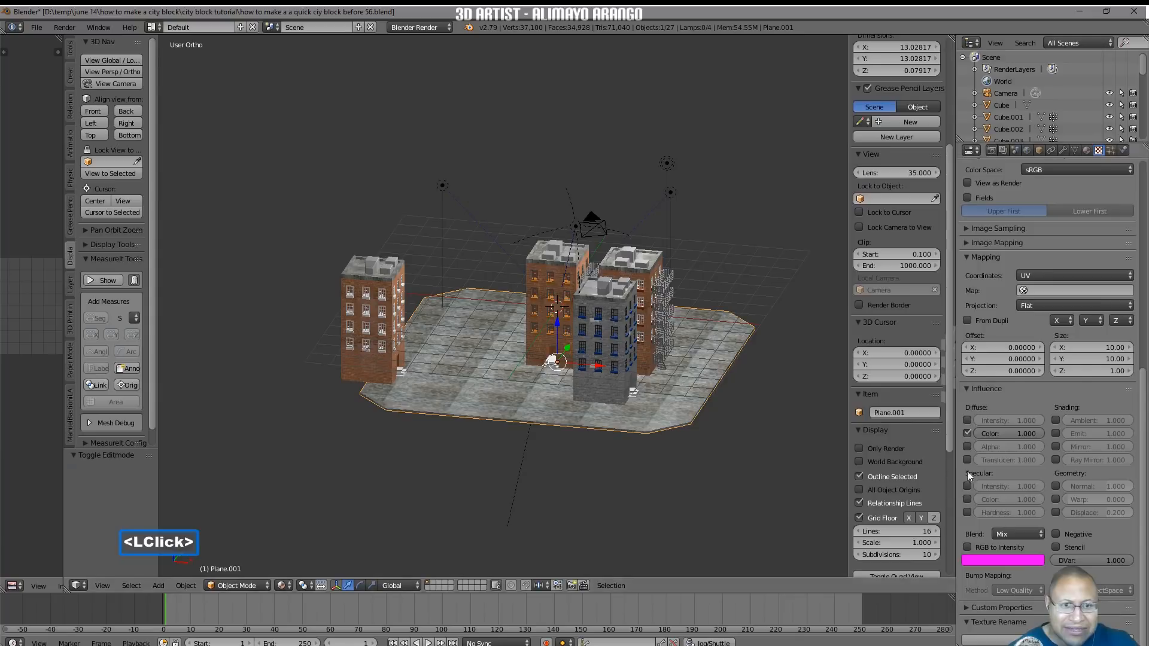
drag(950, 439, 945, 588)
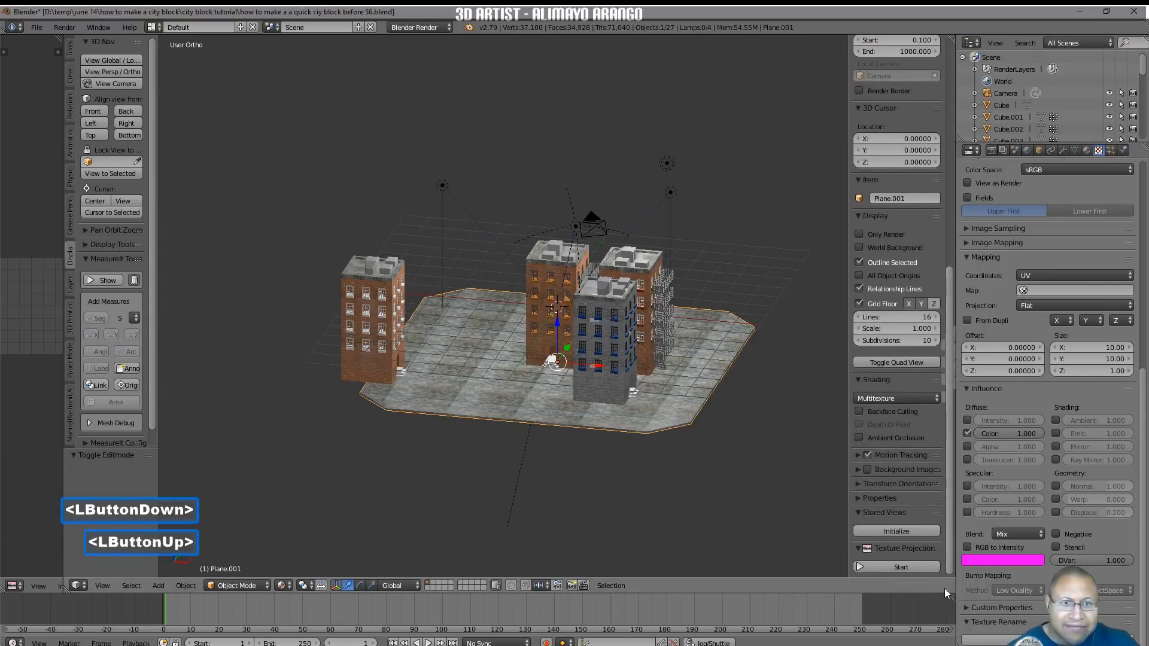
click(859, 304)
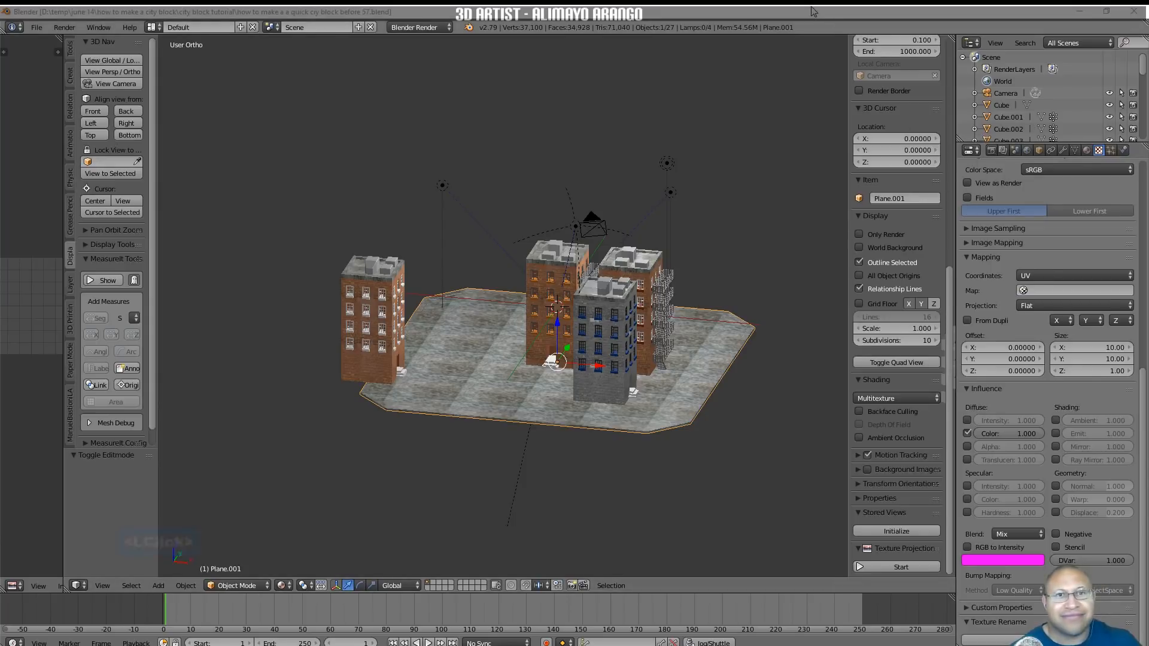
click(808, 12)
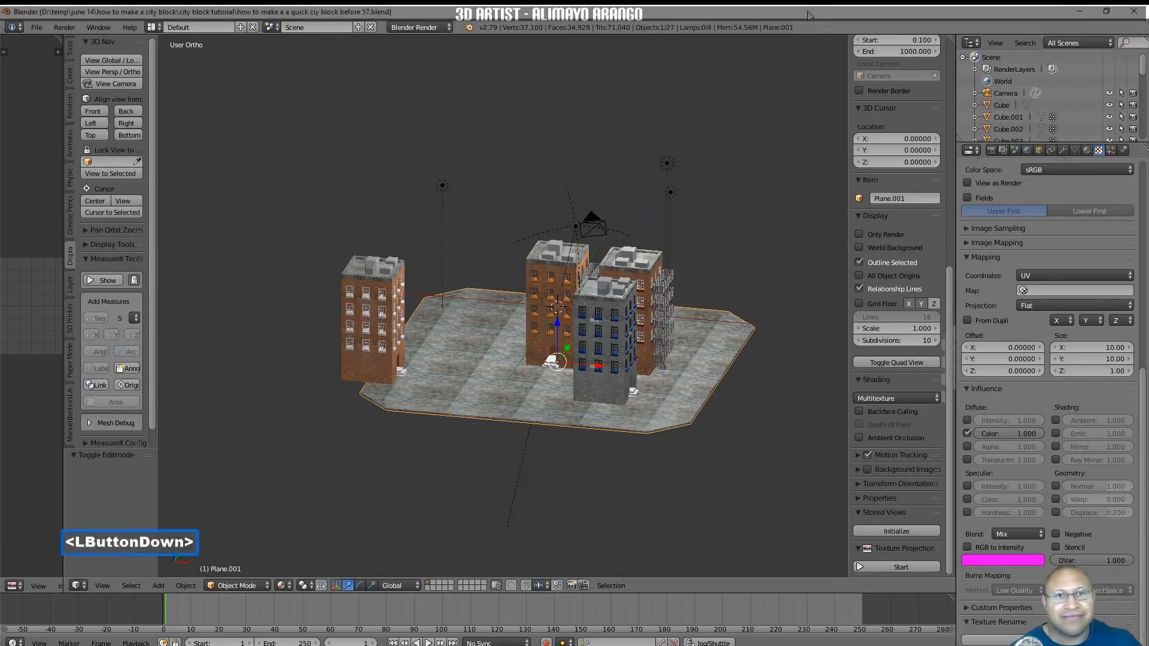
Duplicate the ground slab and move the copy -14.013 units along X, to the side with the separate building
key(shift+d)
right_click(677, 397)
drag(598, 366, 245, 299)
Narrow the original ground slab along X and move it 1.615 units along Y
click(650, 425)
key(s)
key(y)
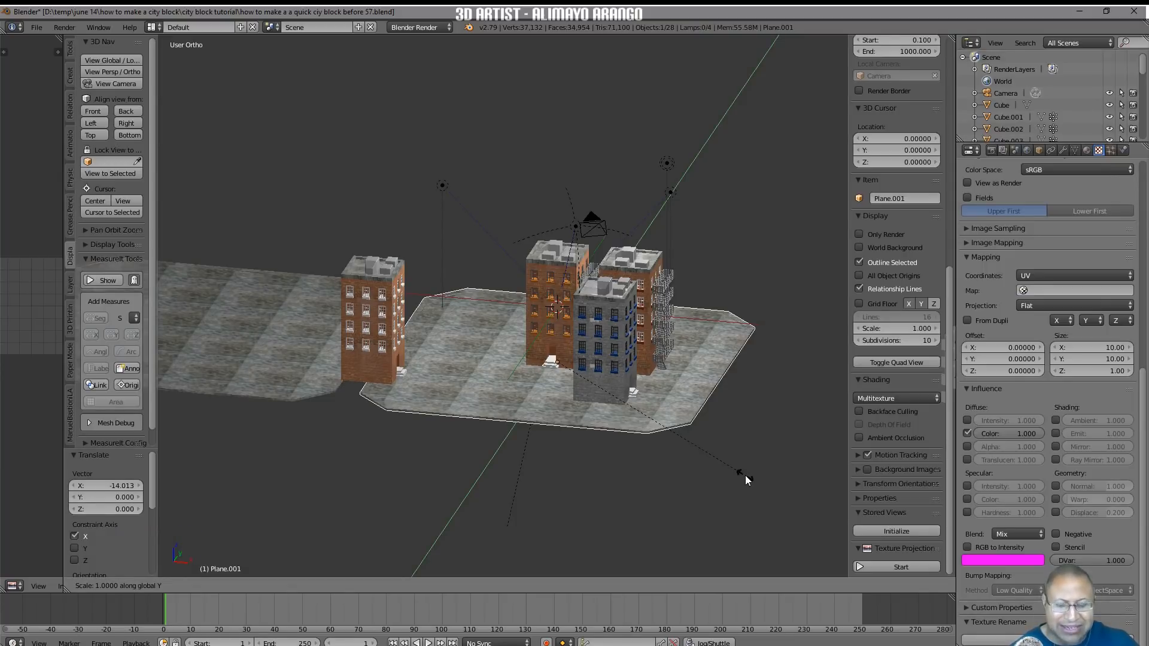
key(x)
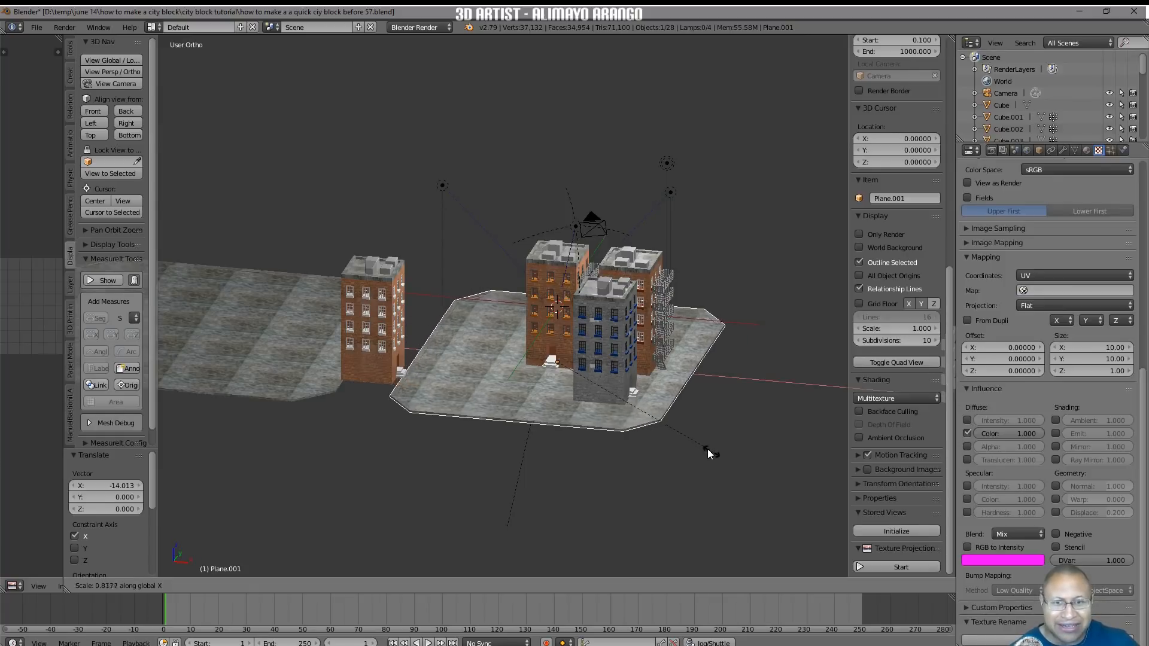
click(676, 441)
drag(590, 364, 617, 336)
click(606, 350)
Scale the original ground slab up uniformly by about 1.17 and slide it farther back along Y
middle_drag(668, 325, 611, 362)
middle_drag(612, 361, 628, 359)
key(s)
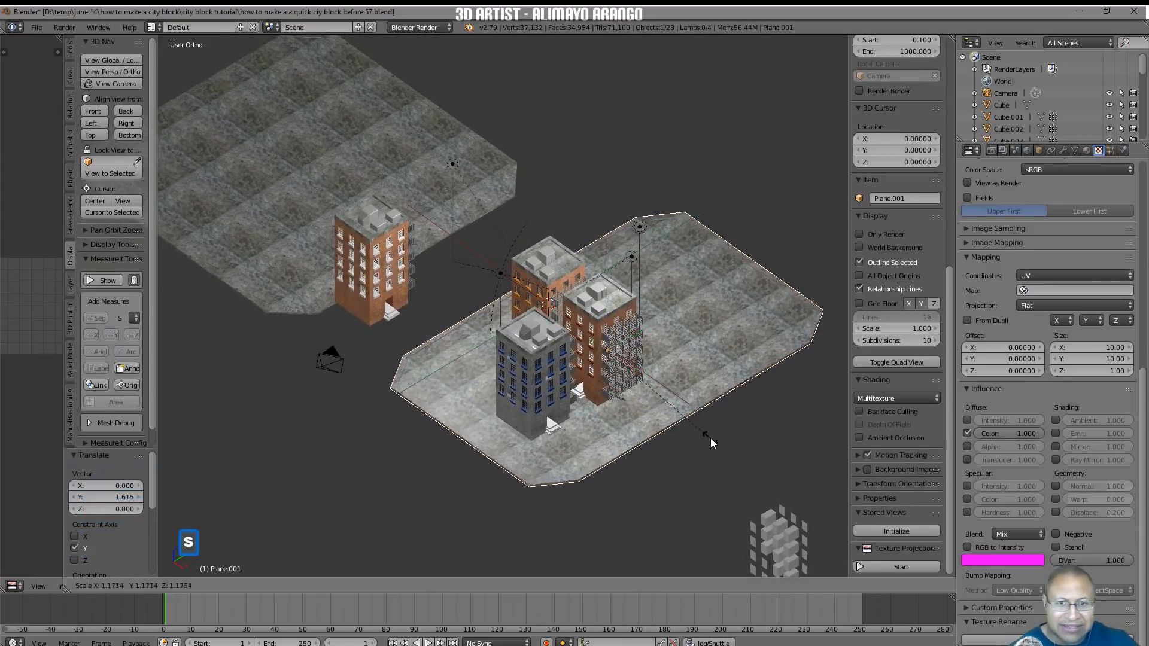
click(711, 436)
drag(640, 335, 665, 333)
Move the duplicated ground slab 2.381 units along X toward the original slab, leaving a street-wide gap between them
mouse_move(537, 351)
middle_down()
mouse_move(514, 346)
mouse_move(533, 343)
middle_up()
click(308, 361)
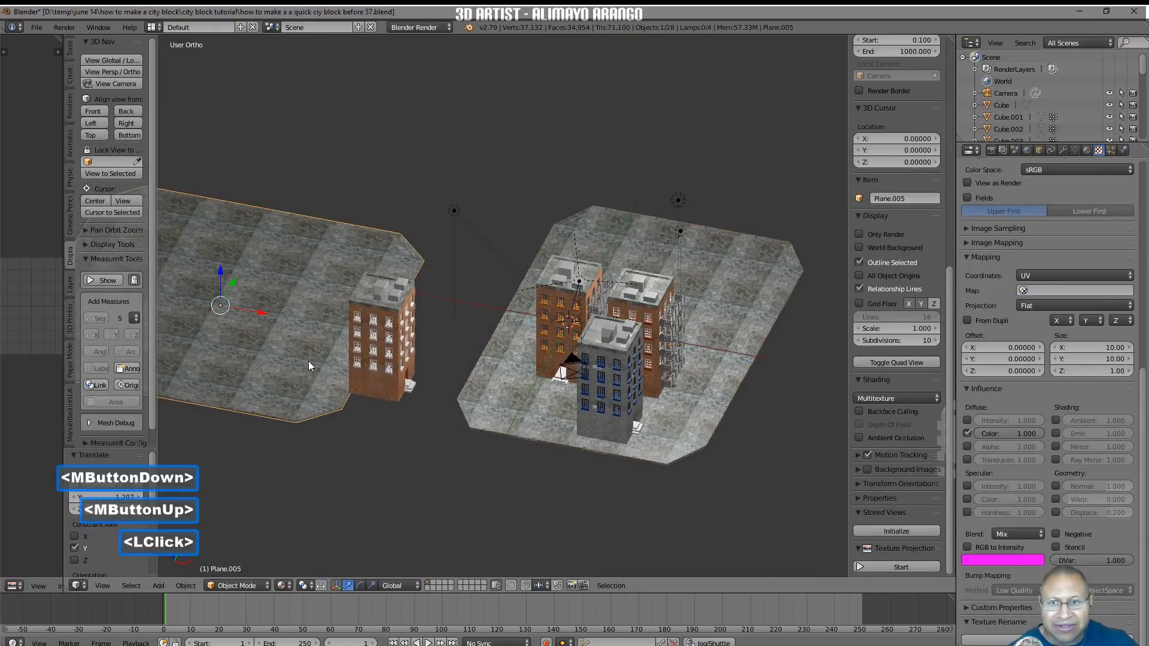
drag(264, 316, 318, 331)
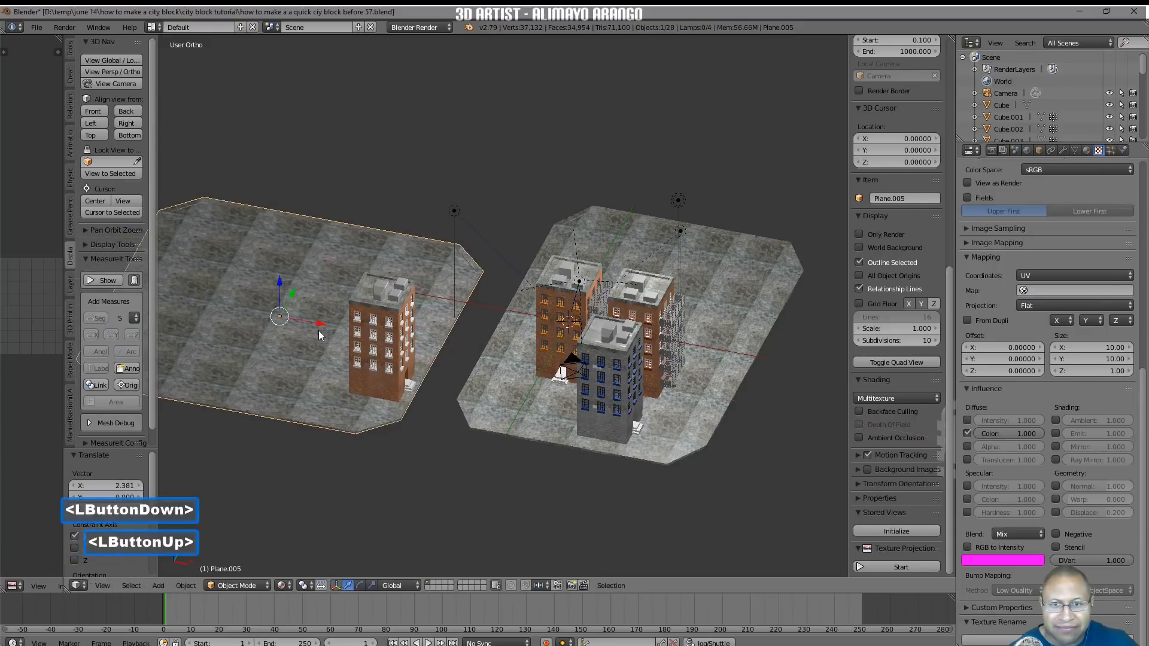
Move the original ground slab about 1.5 units in the negative Y direction beneath the three grouped buildings
middle_drag(560, 402, 652, 325)
click(666, 275)
drag(675, 272, 658, 306)
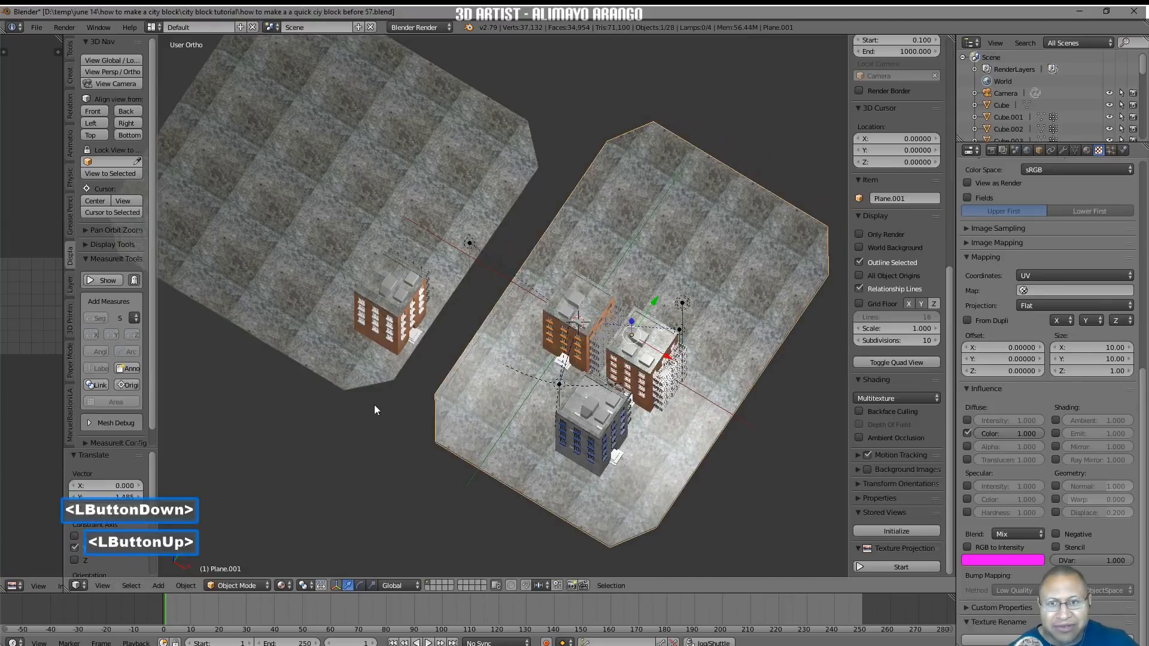
middle_drag(529, 470, 602, 437)
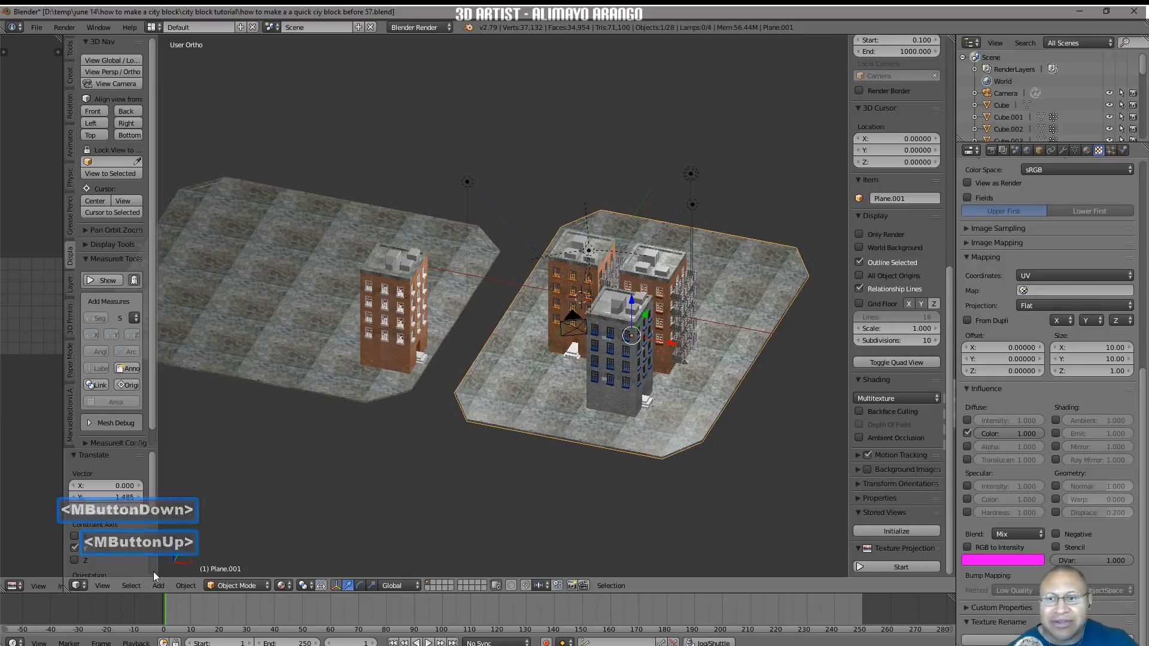
Hide the ground slab beneath the three grouped buildings
click(115, 84)
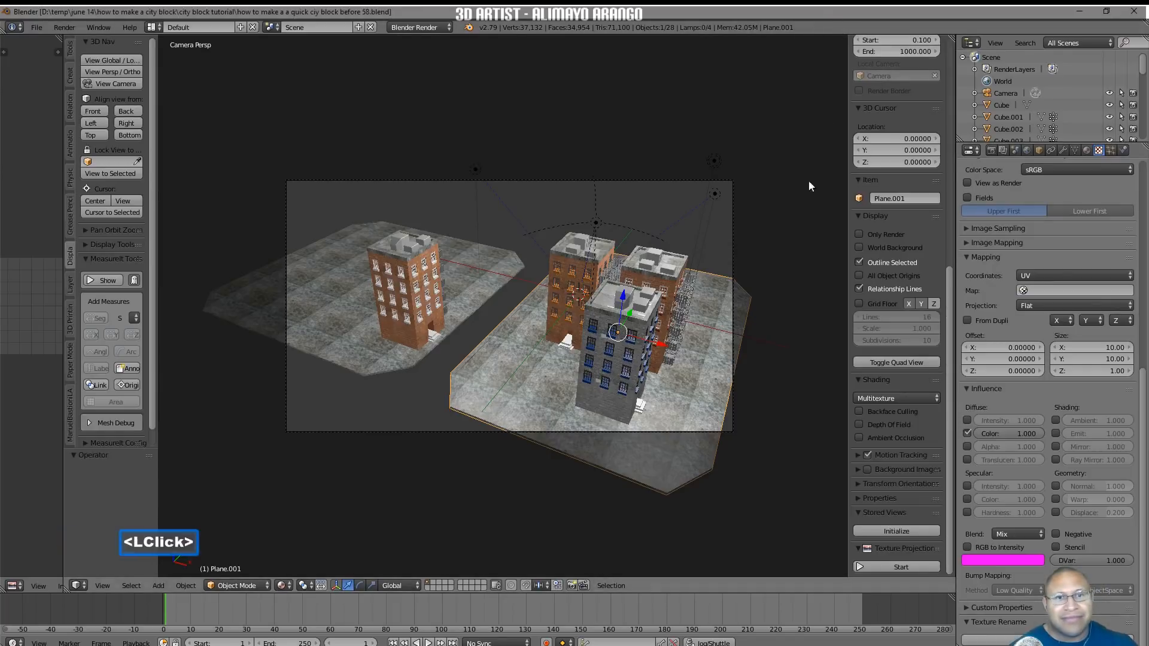
middle_drag(795, 238, 768, 259)
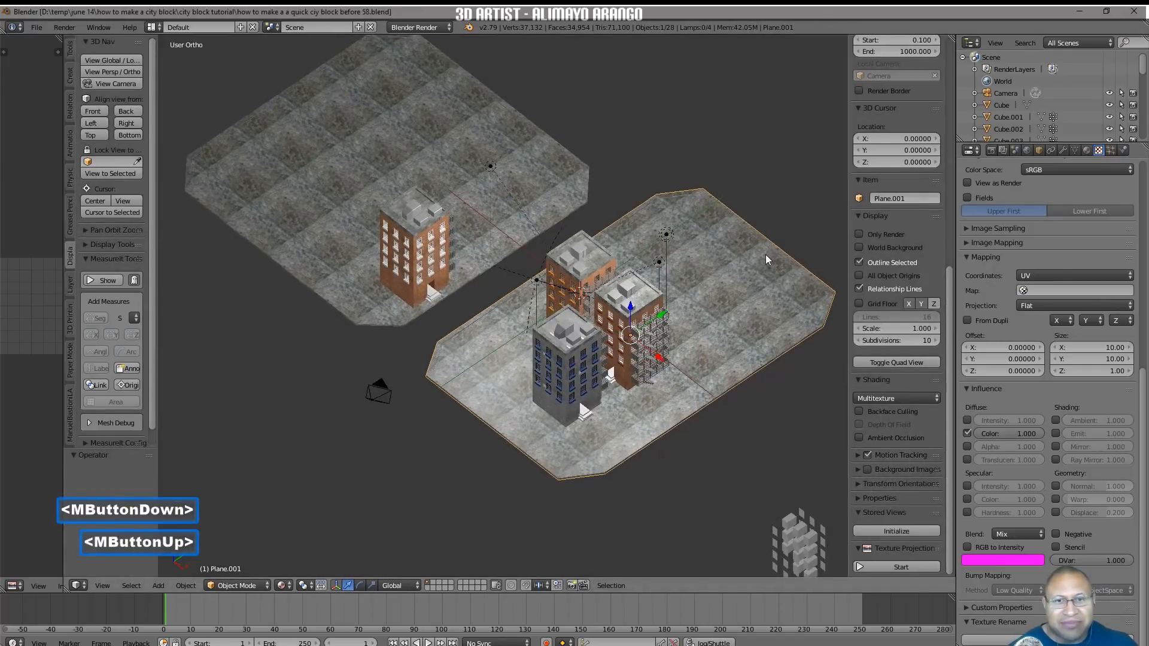
click(737, 340)
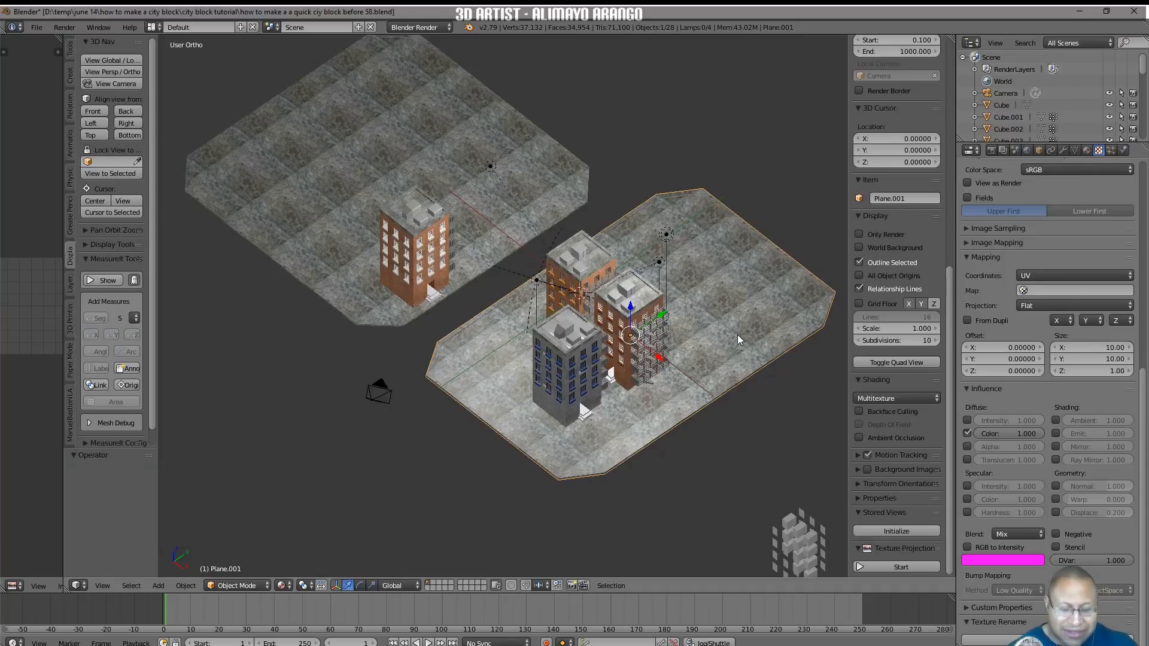
key(h)
Hide the three lamps above the grouped buildings
click(665, 234)
shift+click(660, 261)
scroll(661, 261, up, 2)
middle_drag(690, 320, 721, 296)
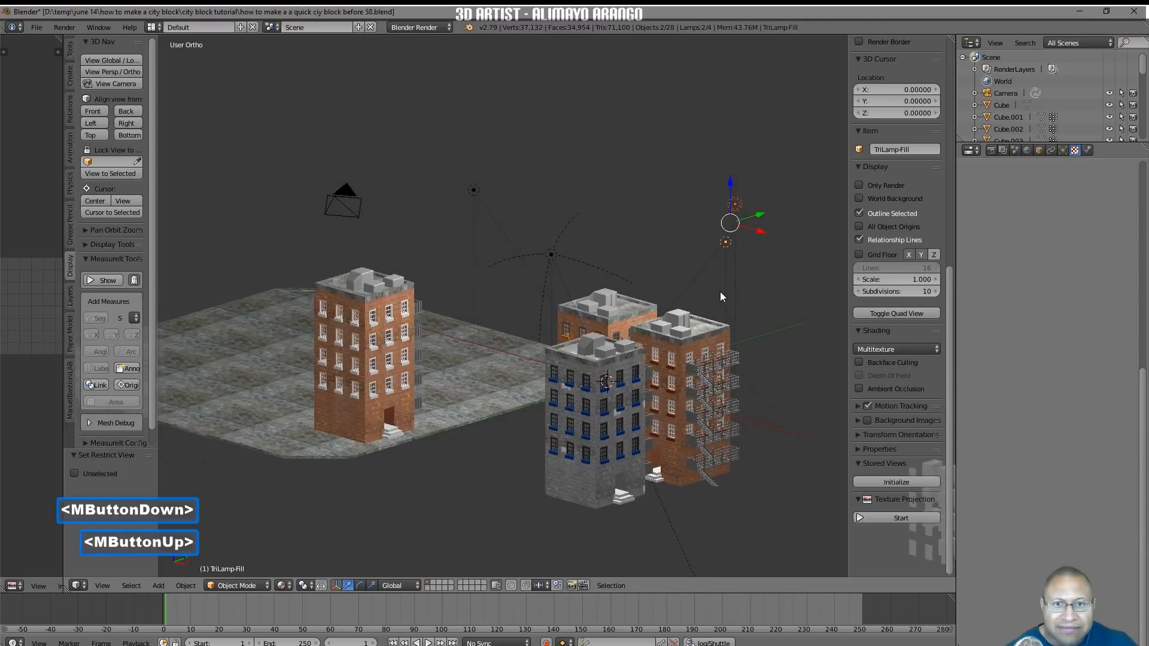
shift+click(552, 256)
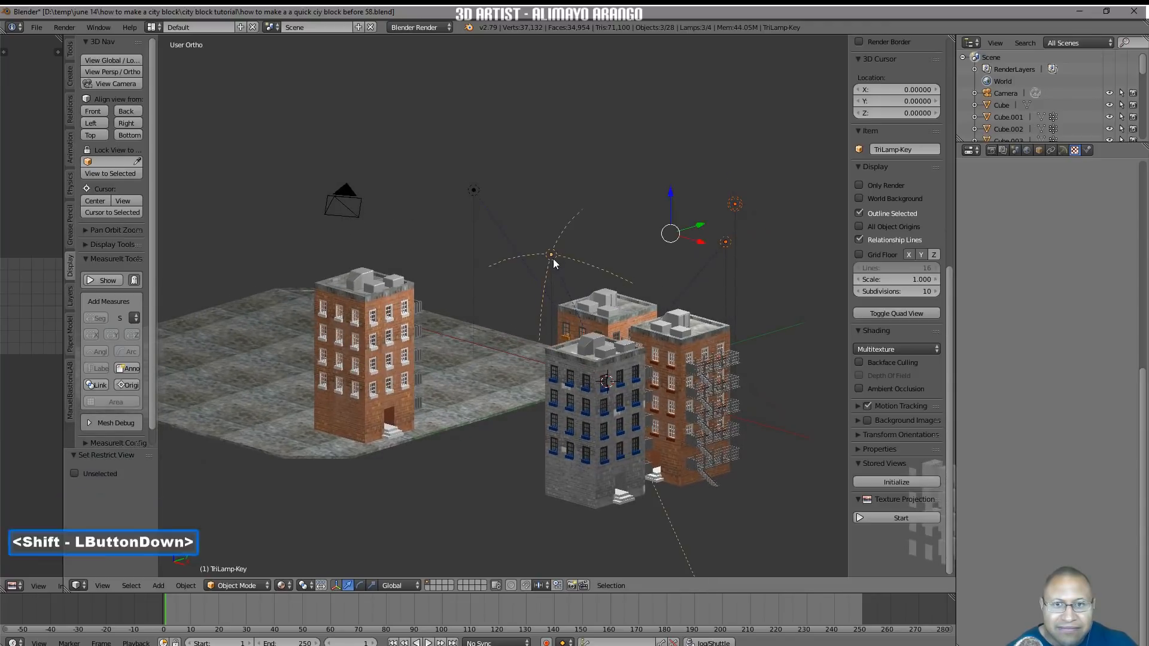
key(h)
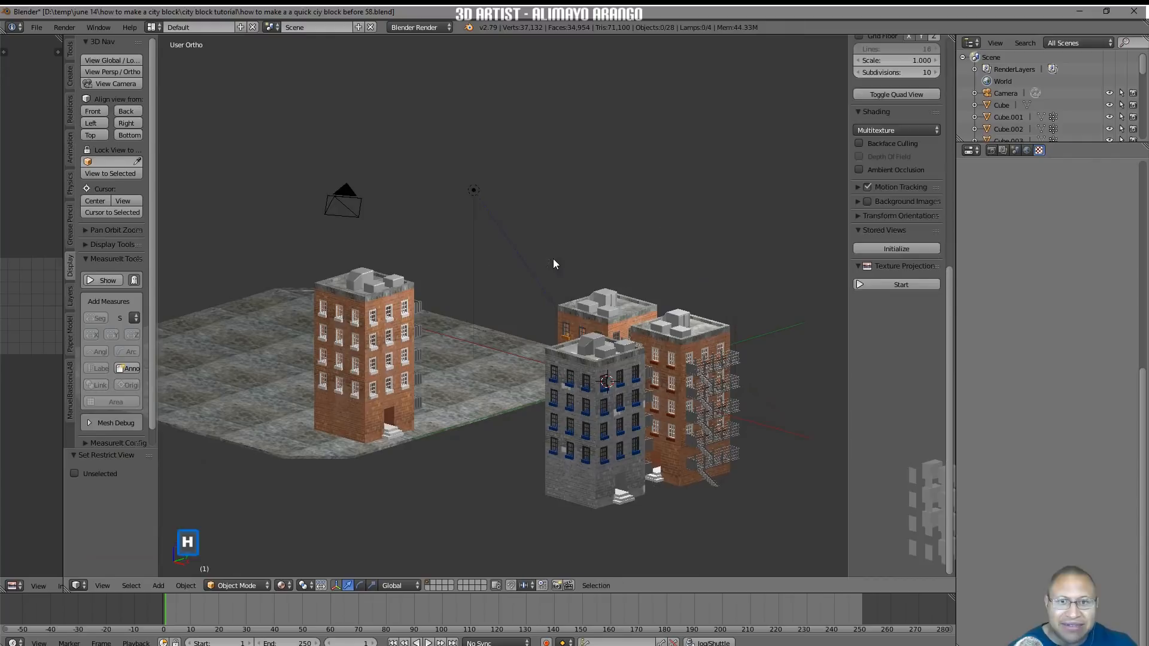
Lasso-select the three grouped buildings in wireframe, make the gray building active and join everything into one object
mouse_move(611, 380)
middle_down()
mouse_move(666, 420)
mouse_move(698, 465)
middle_up()
key(z)
click(777, 472)
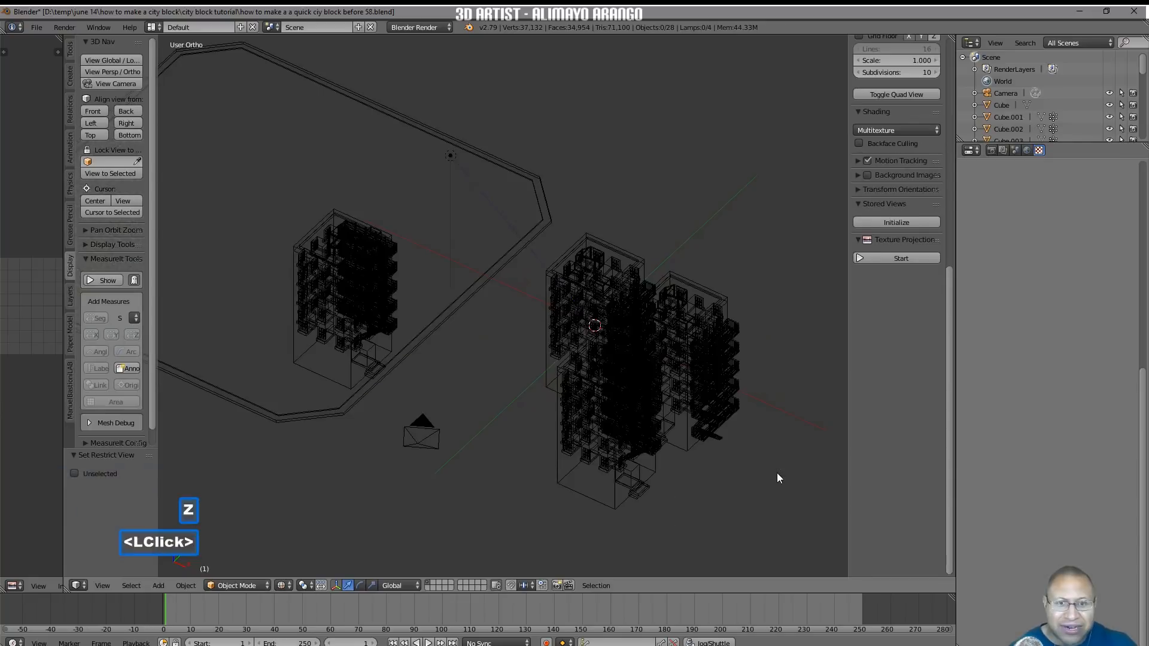
mouse_move(780, 305)
ctrl+right_down()
mouse_move(712, 218)
mouse_move(609, 221)
mouse_move(560, 242)
mouse_move(527, 302)
mouse_move(533, 430)
mouse_move(609, 546)
mouse_move(759, 511)
mouse_move(771, 483)
ctrl+right_up()
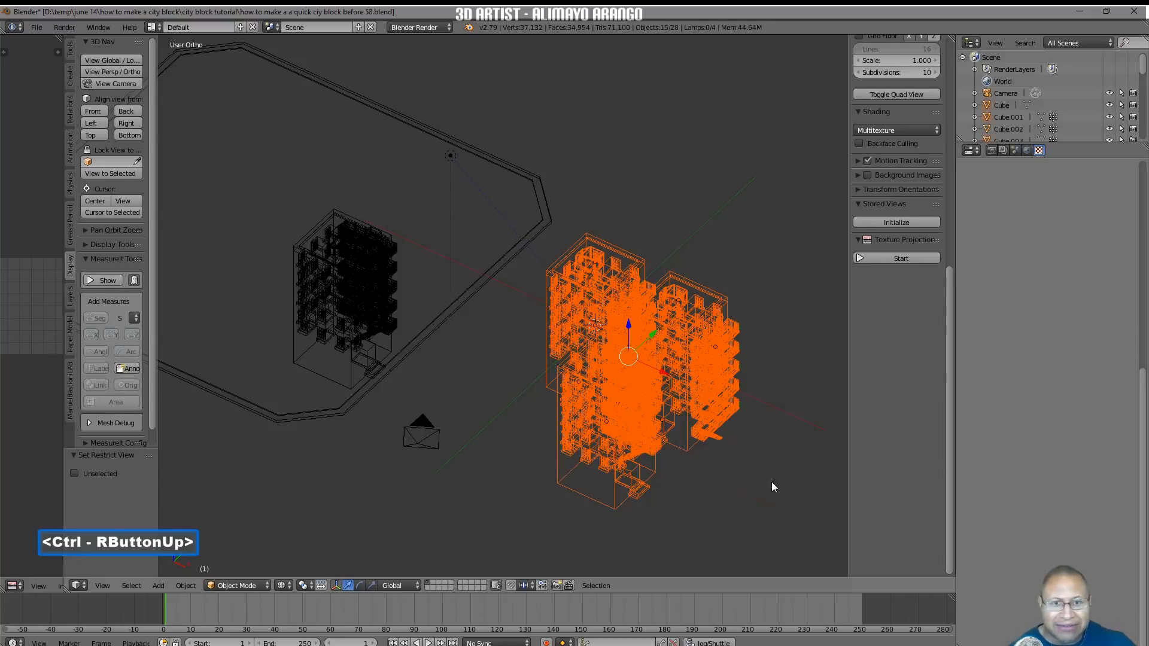
key(z)
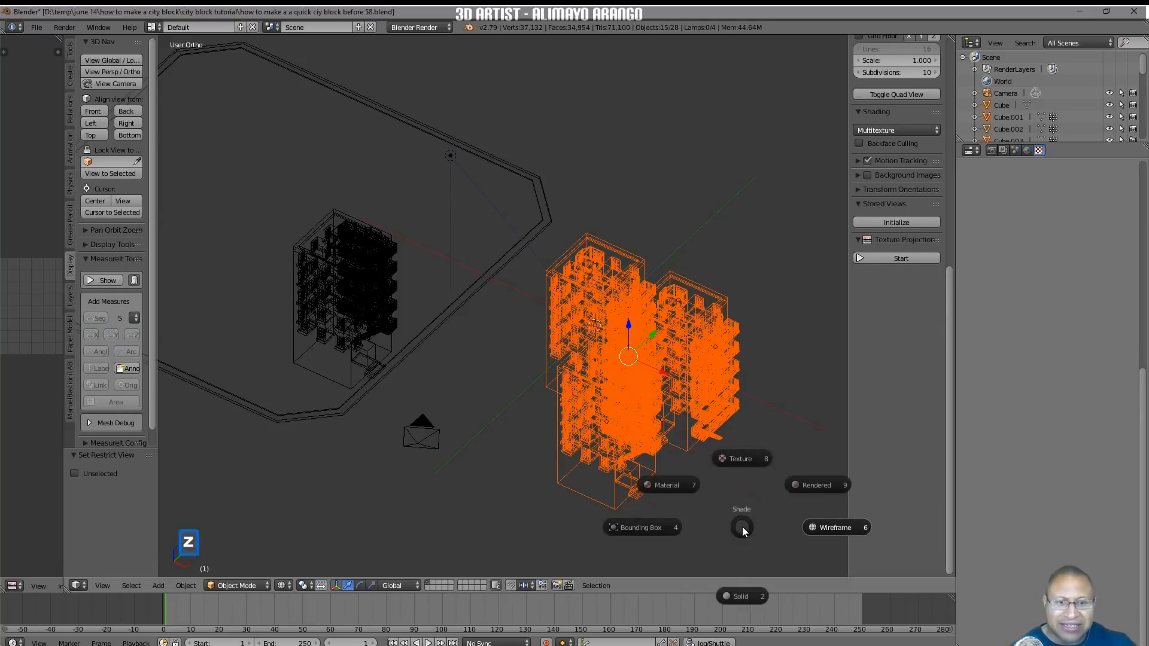
click(748, 597)
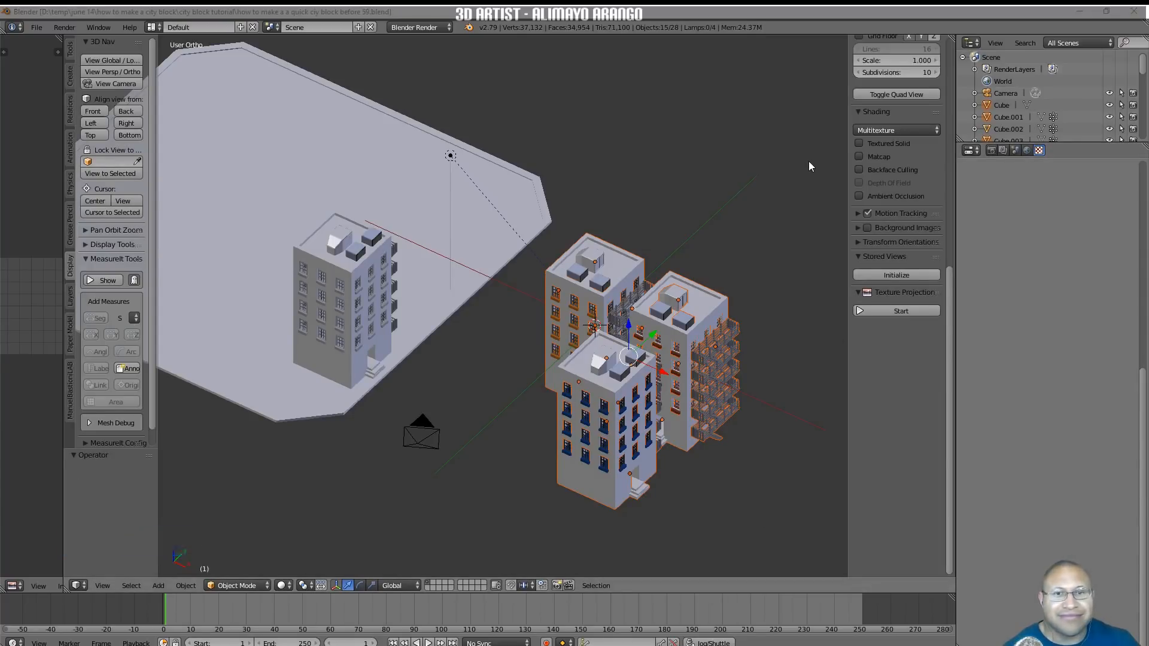
click(808, 165)
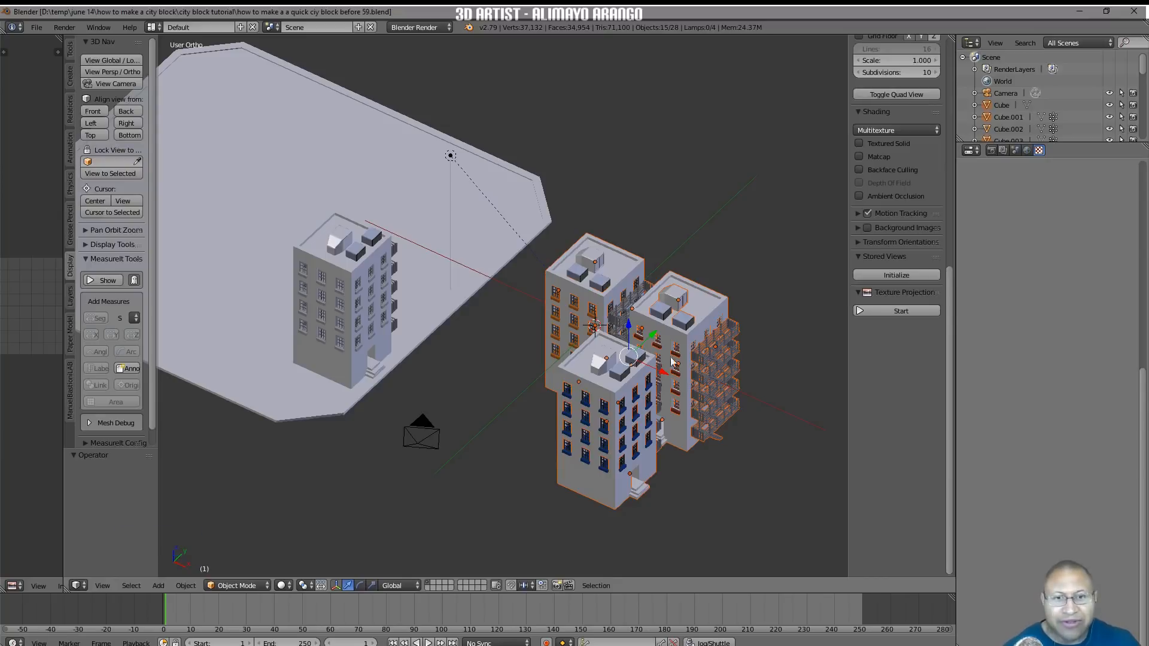
shift+click(619, 396)
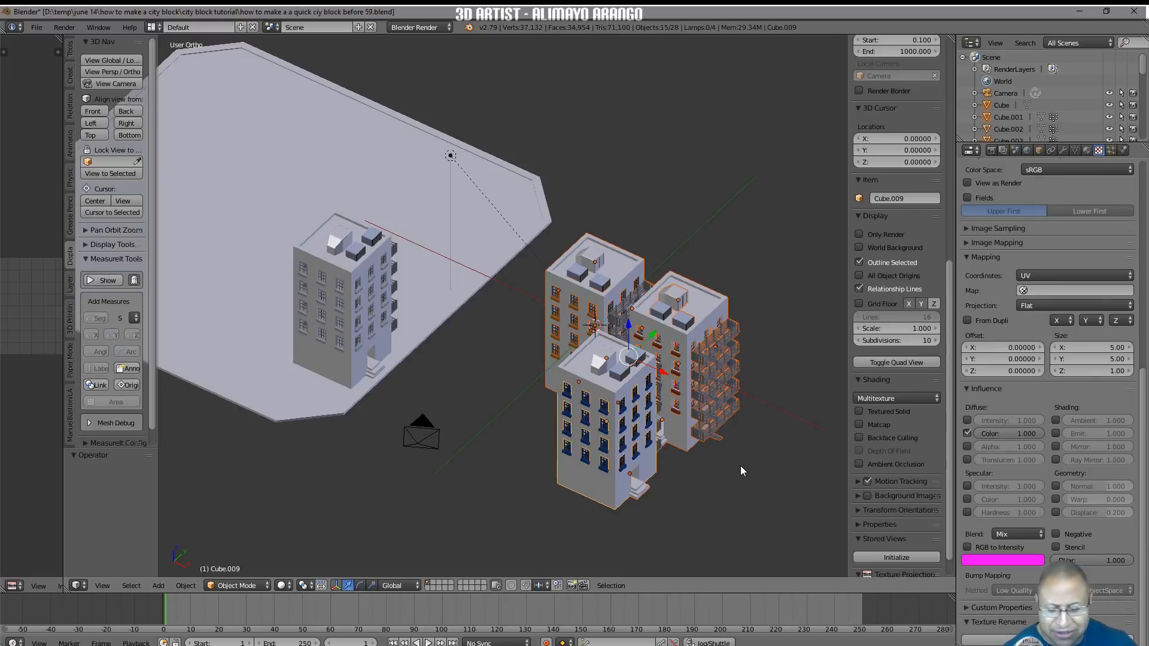
key(ctrl)
key(ctrl+j)
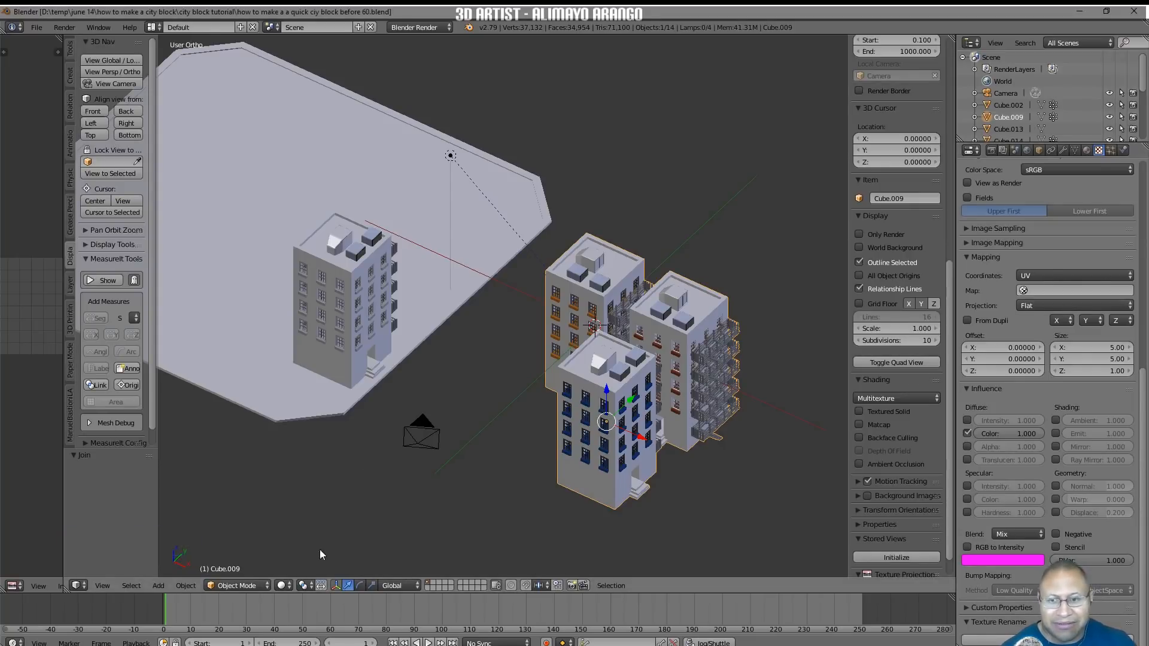
Switch the viewport to Material shading and add an Array modifier to the joined buildings
click(286, 585)
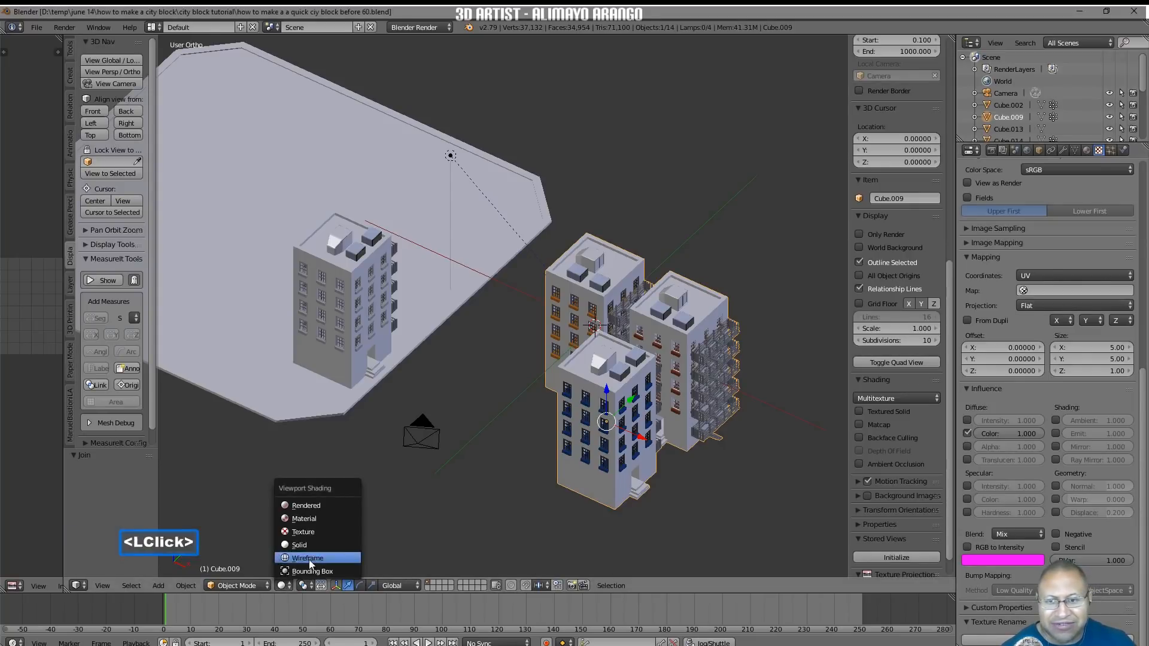
click(338, 519)
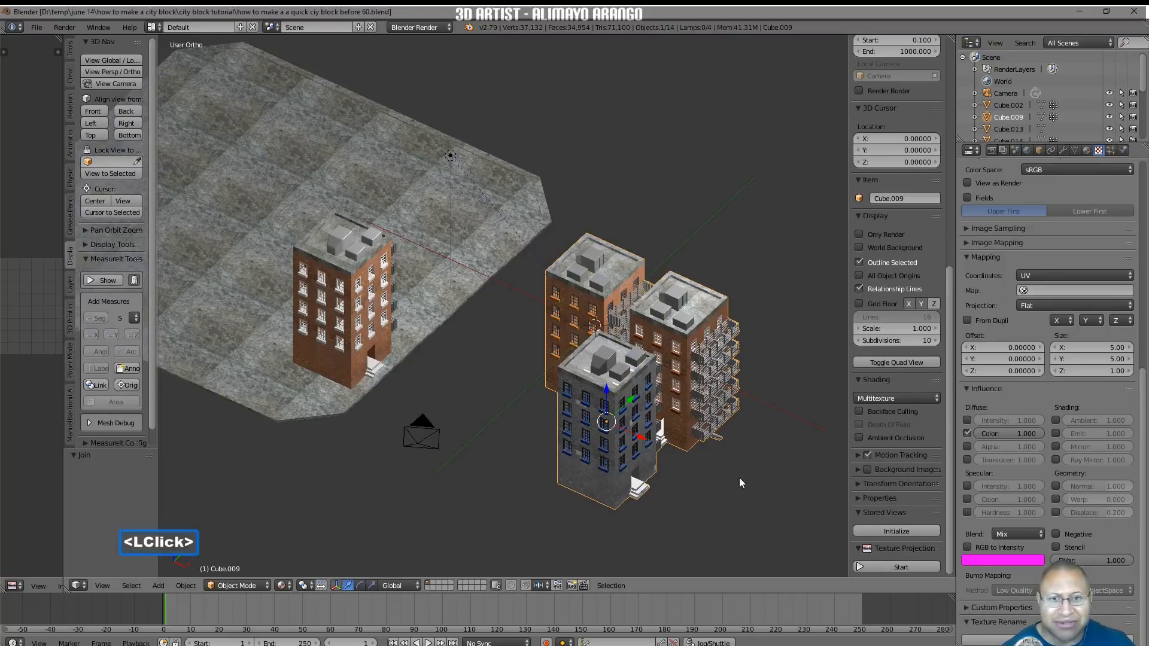
click(639, 477)
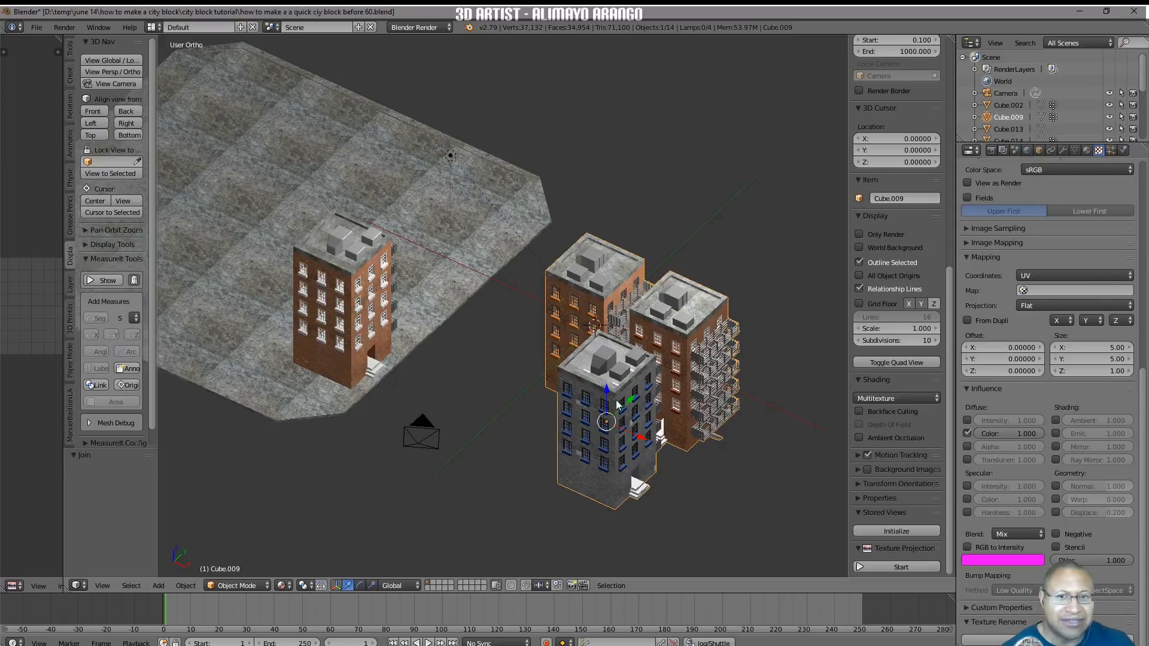
click(1064, 149)
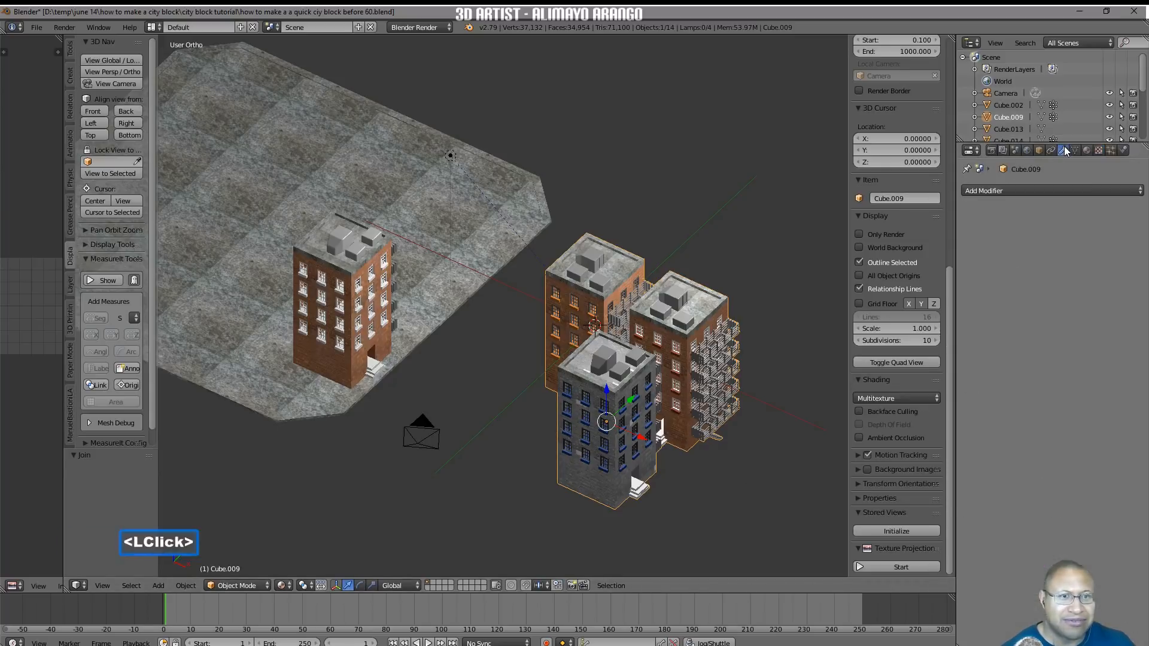
click(1107, 191)
click(954, 219)
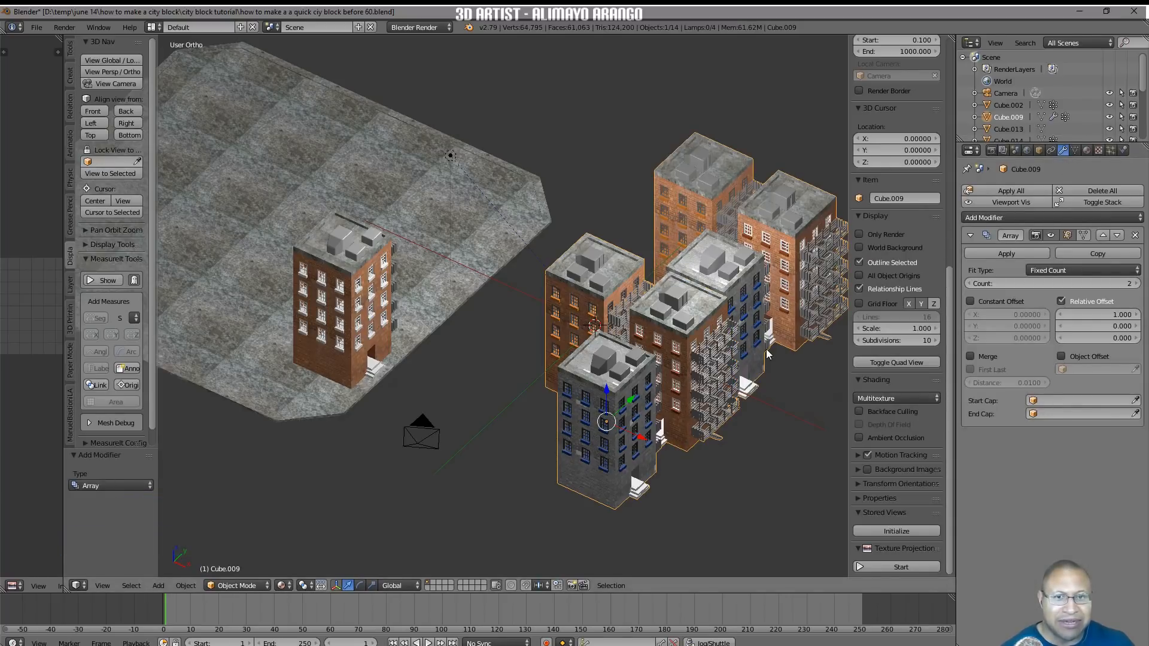
Reveal all hidden objects, bringing back the ground slab and lamps around the arrayed buildings
key(alt)
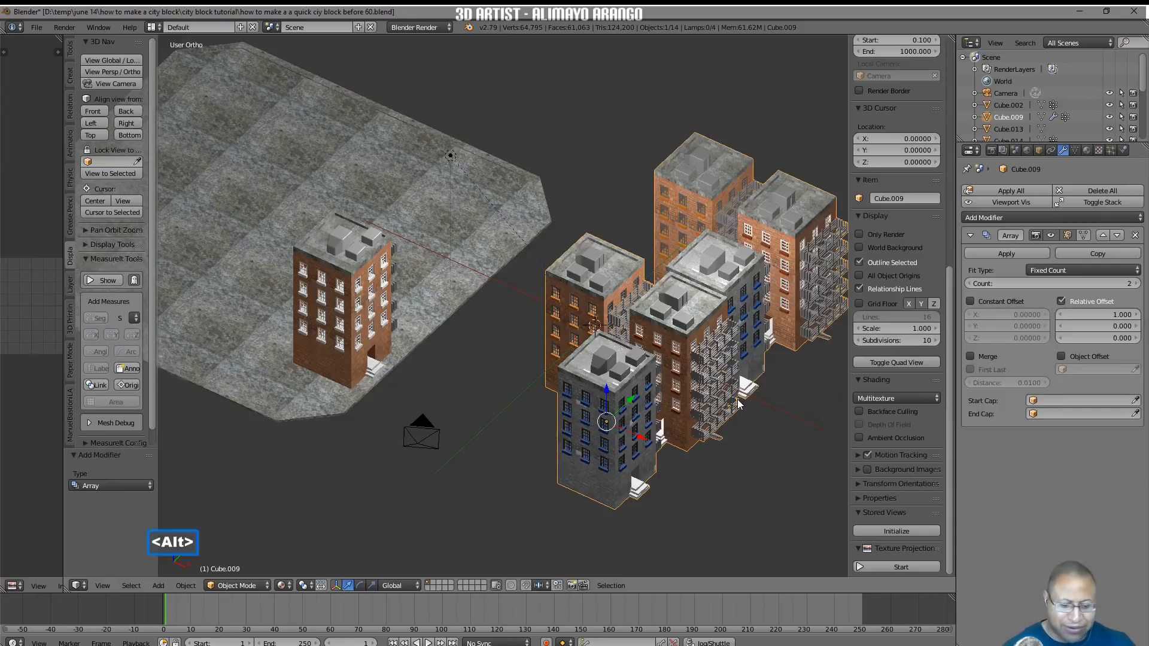
key(alt+h)
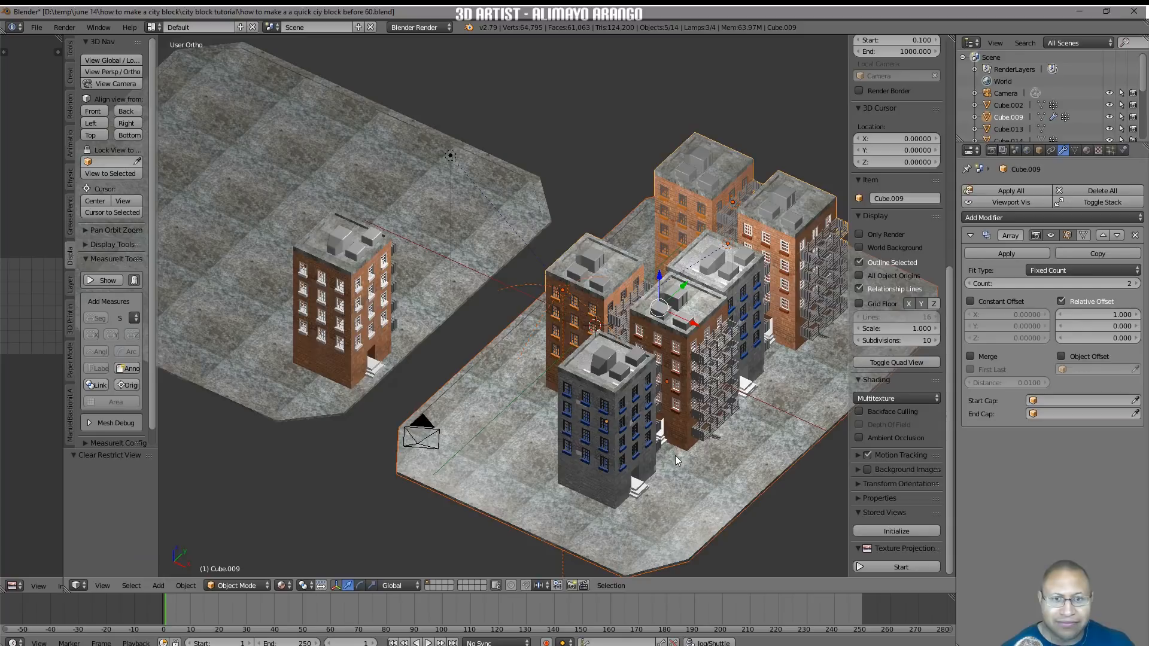
middle_drag(688, 455, 738, 480)
Scale the ground slab beneath the arrayed buildings by about 0.623 along X
click(734, 475)
click(735, 473)
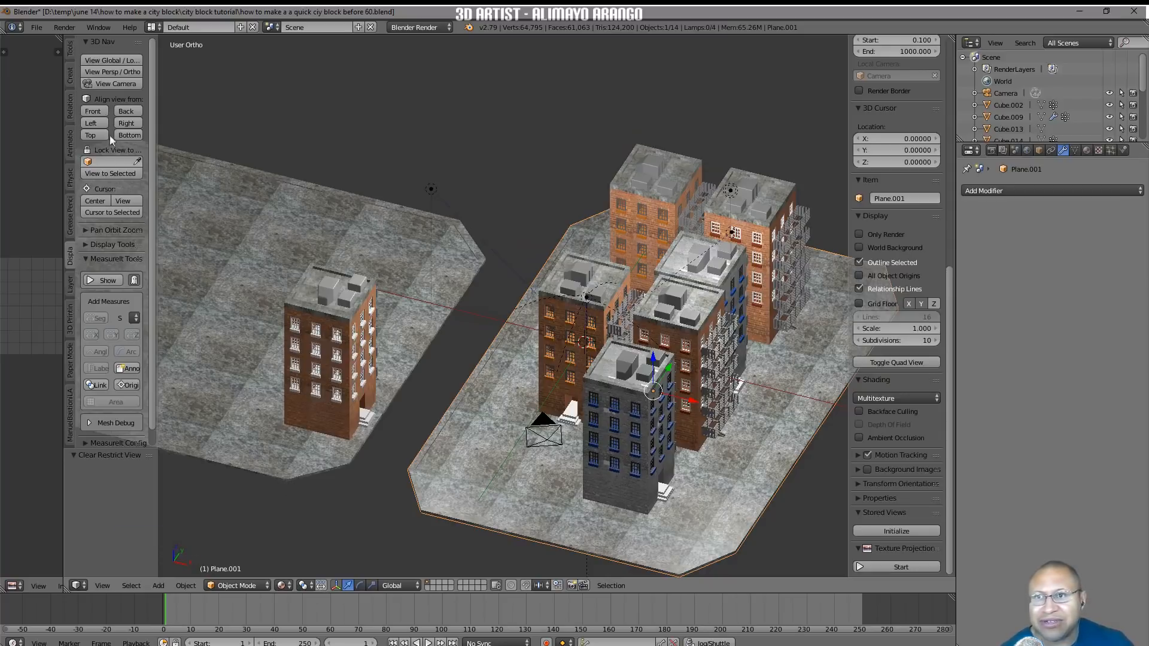
click(119, 84)
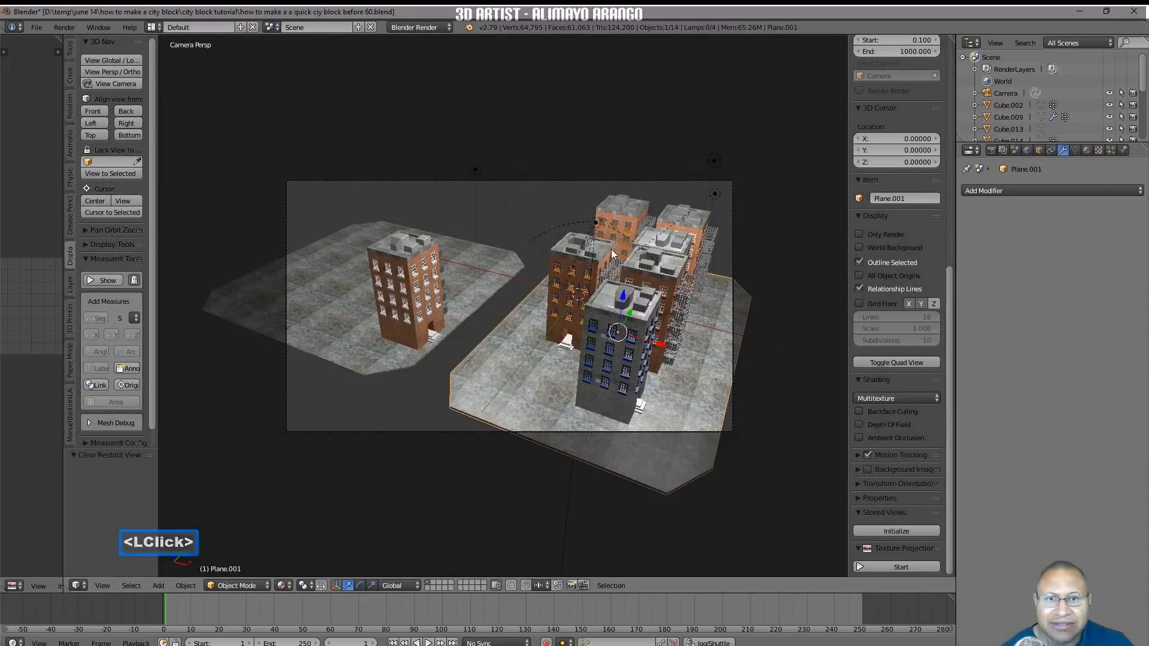
click(681, 392)
key(s)
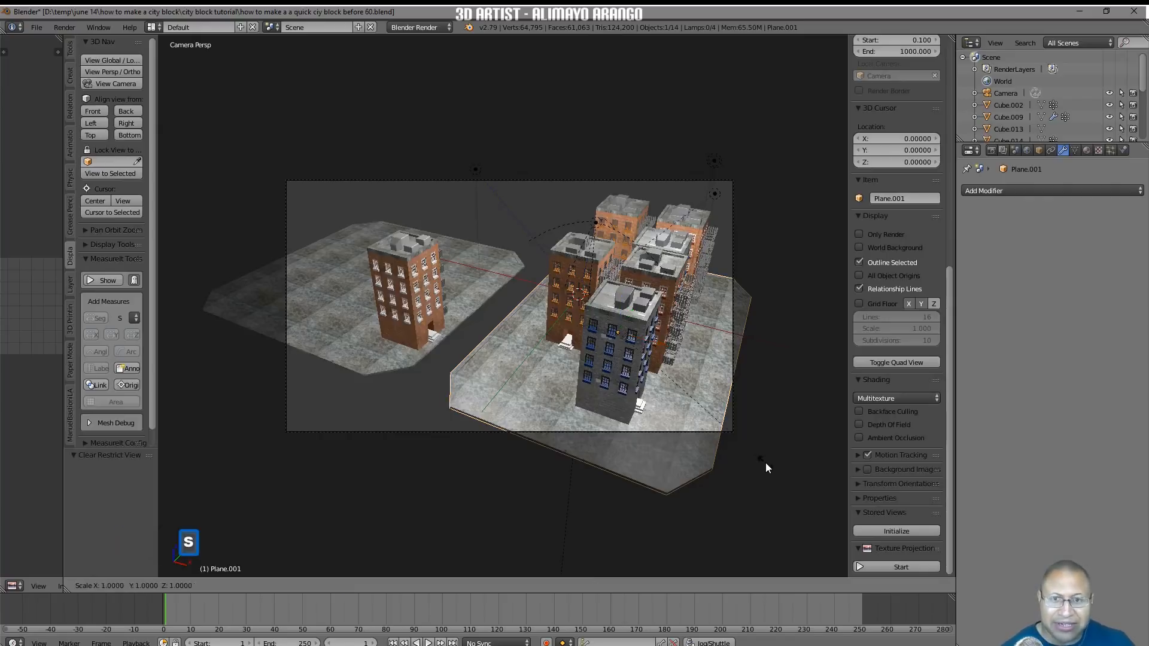
key(y)
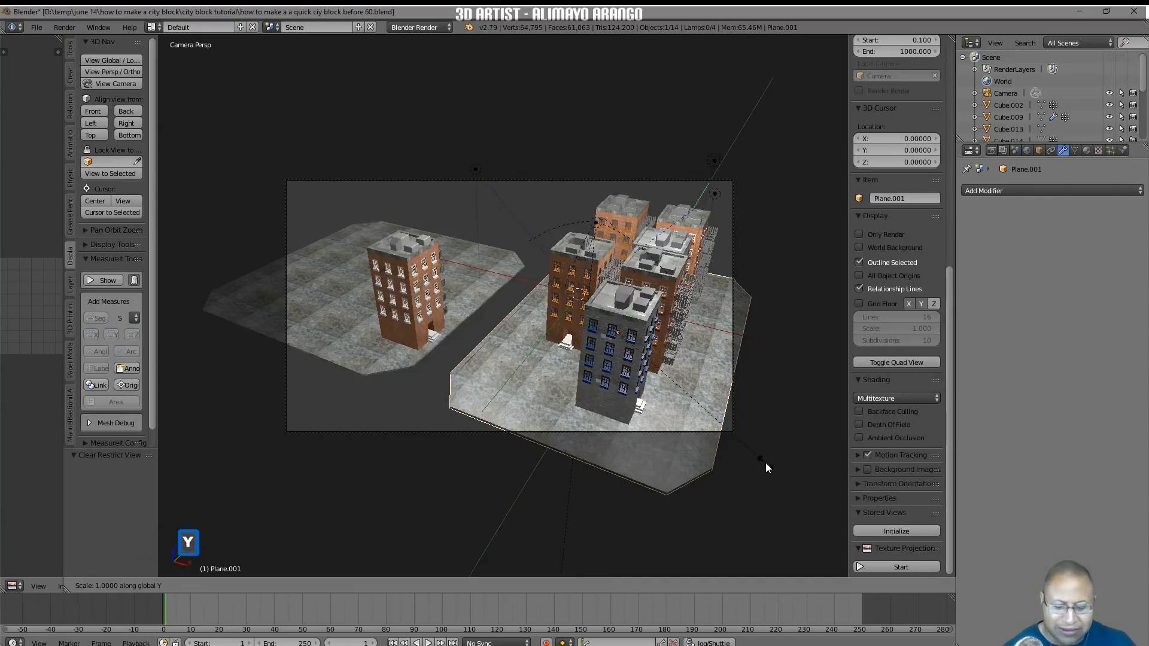
key(x)
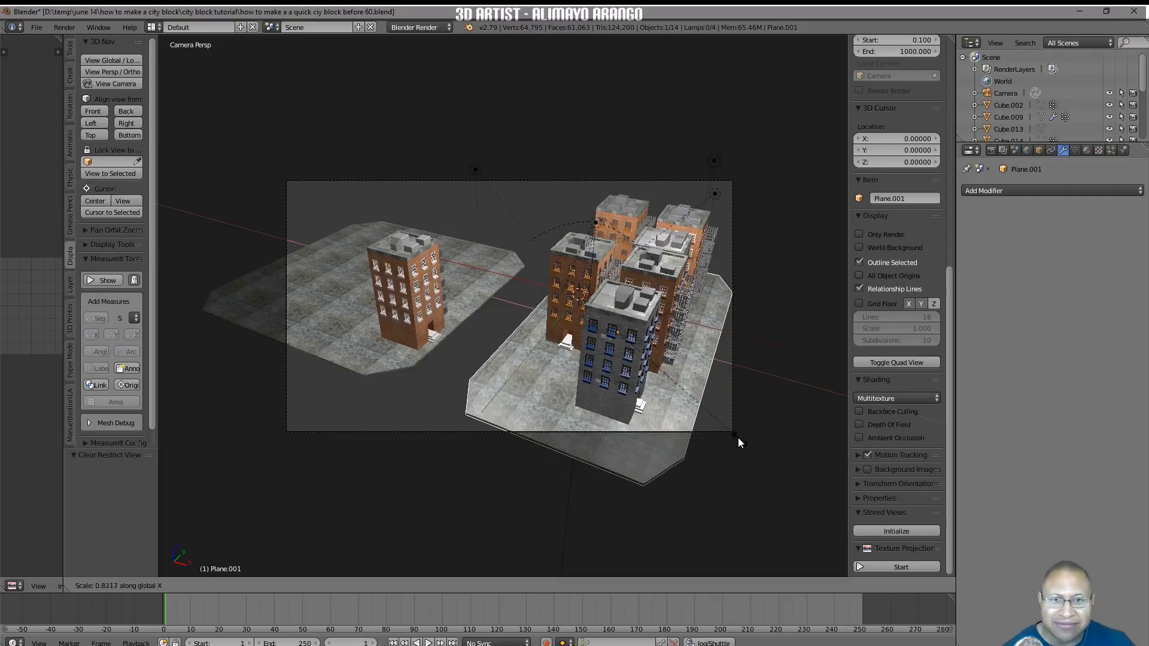
click(710, 414)
Scale the ground slab beneath the arrayed buildings by about 0.76 along Y
middle_drag(710, 377, 656, 390)
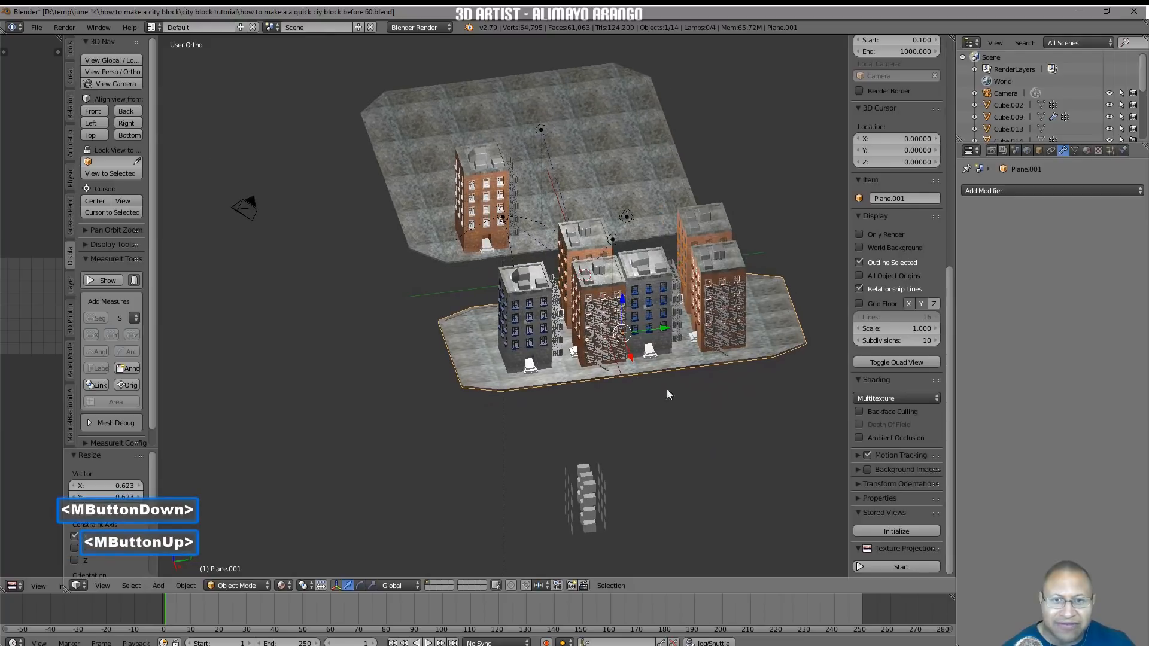
key(s)
key(y)
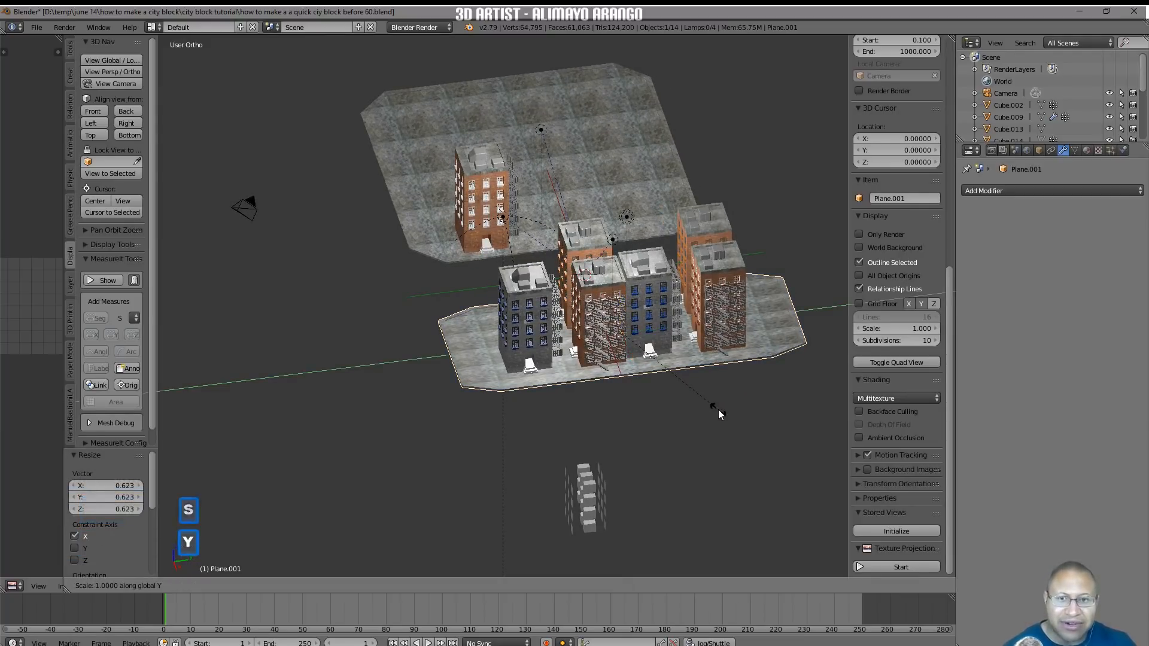
click(697, 389)
Deselect everything and examine the resized slab and arrayed buildings from several angles and through the camera
middle_drag(603, 368, 692, 367)
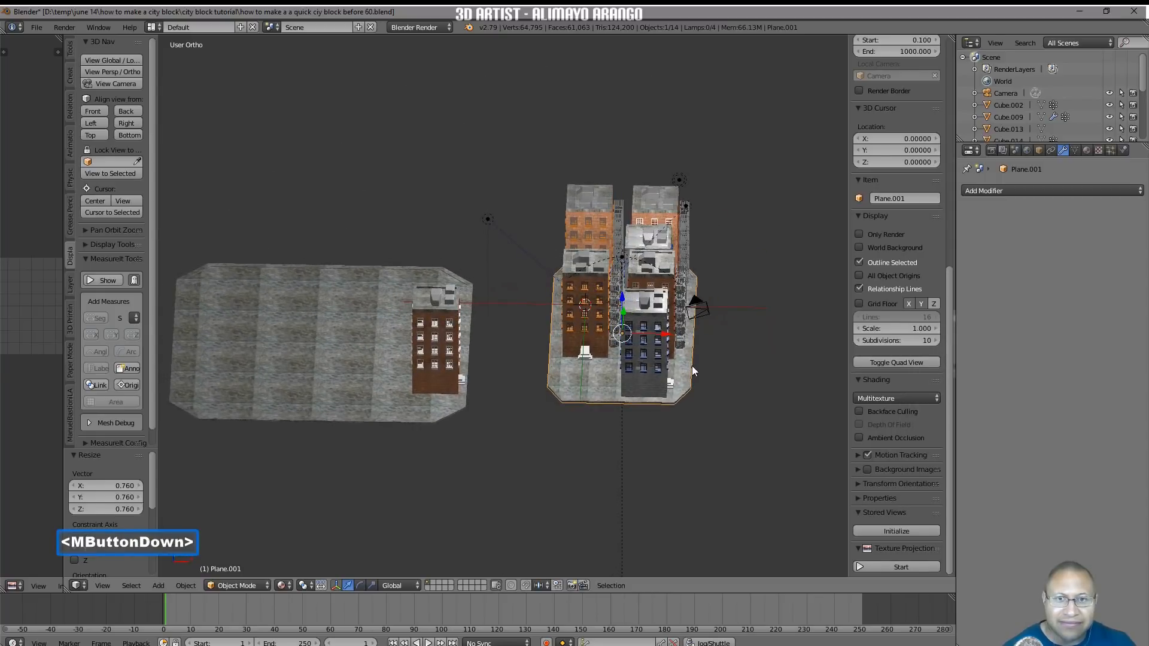
key(a)
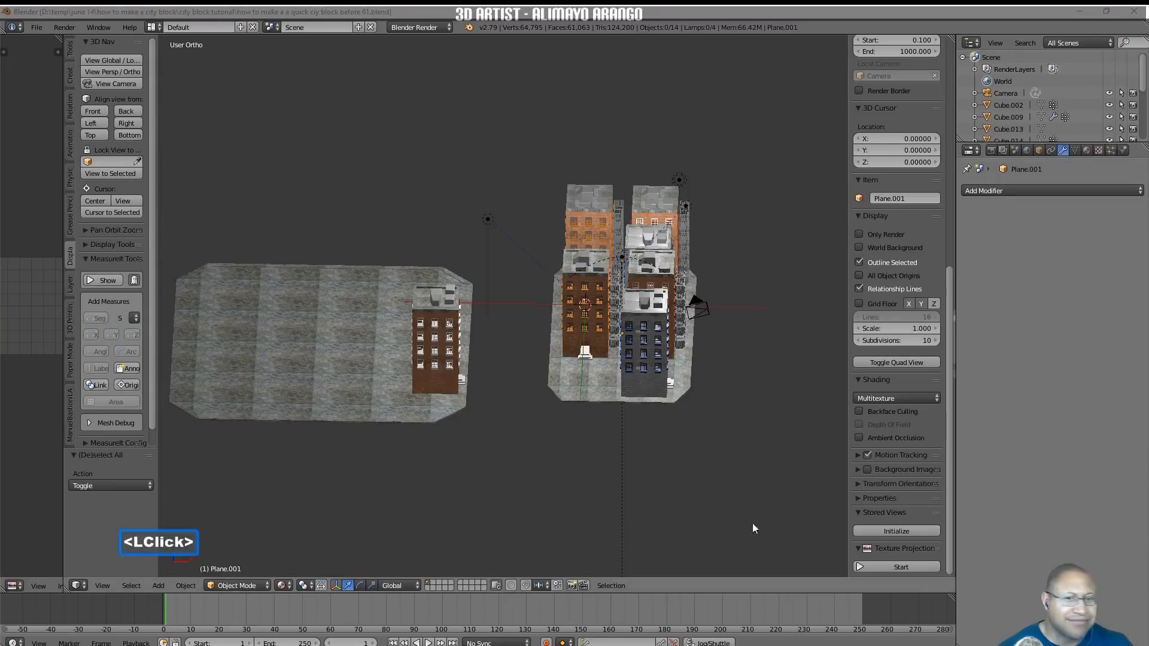
click(712, 518)
middle_drag(712, 493, 677, 486)
scroll(677, 486, up, 8)
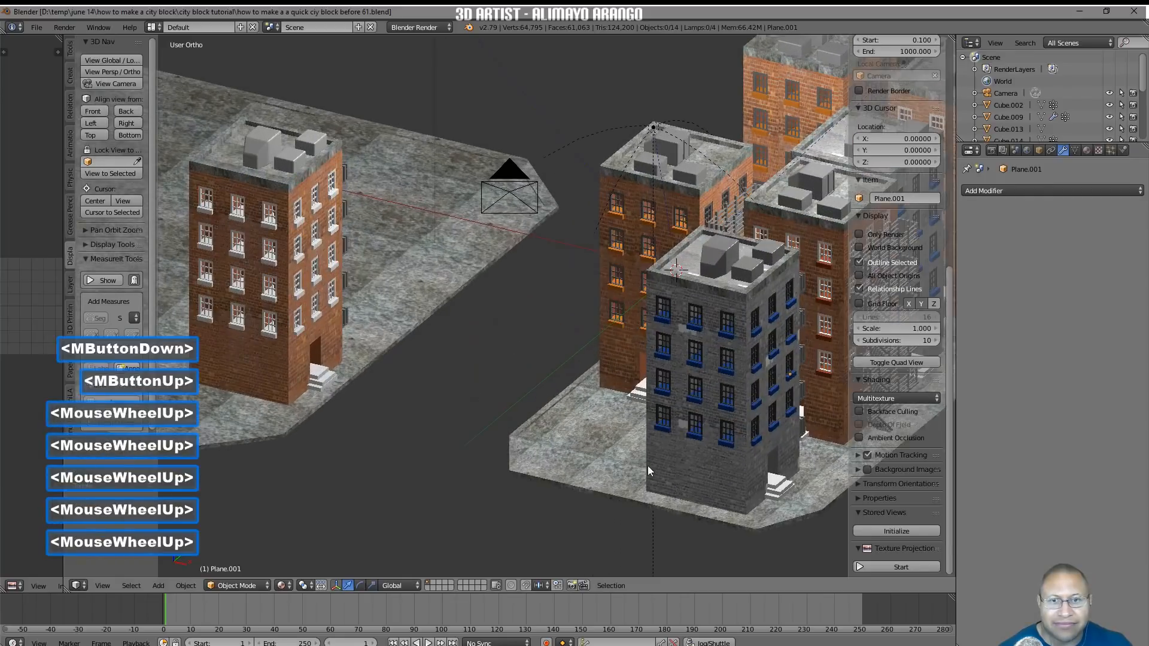
scroll(702, 460, up, 6)
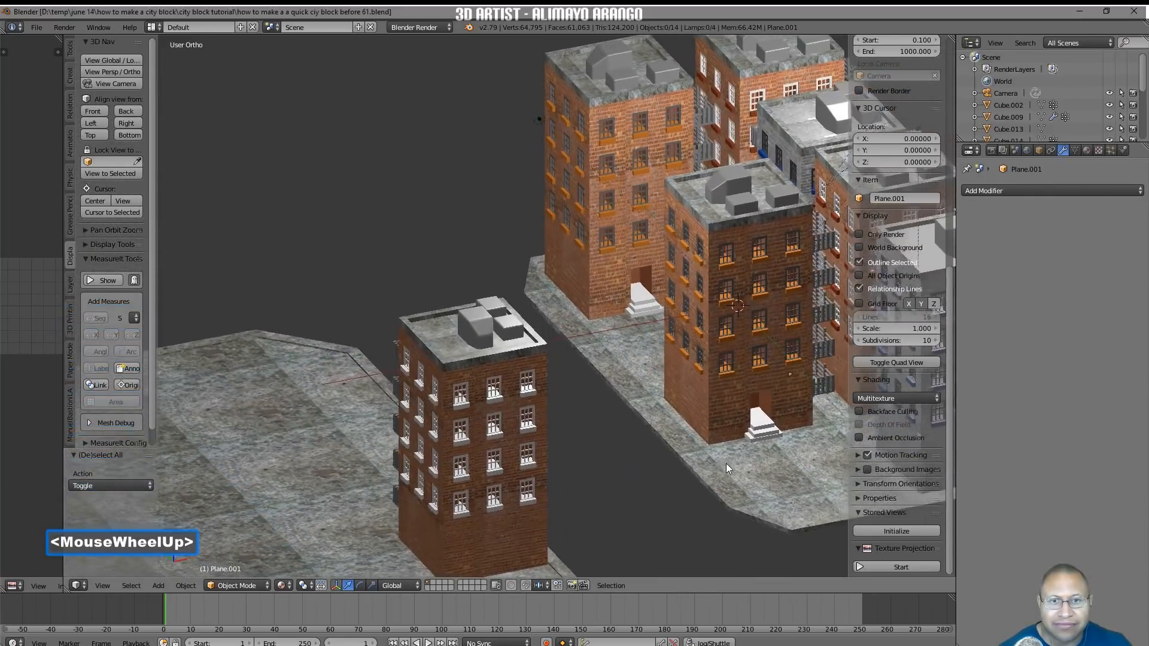
middle_drag(696, 474, 637, 439)
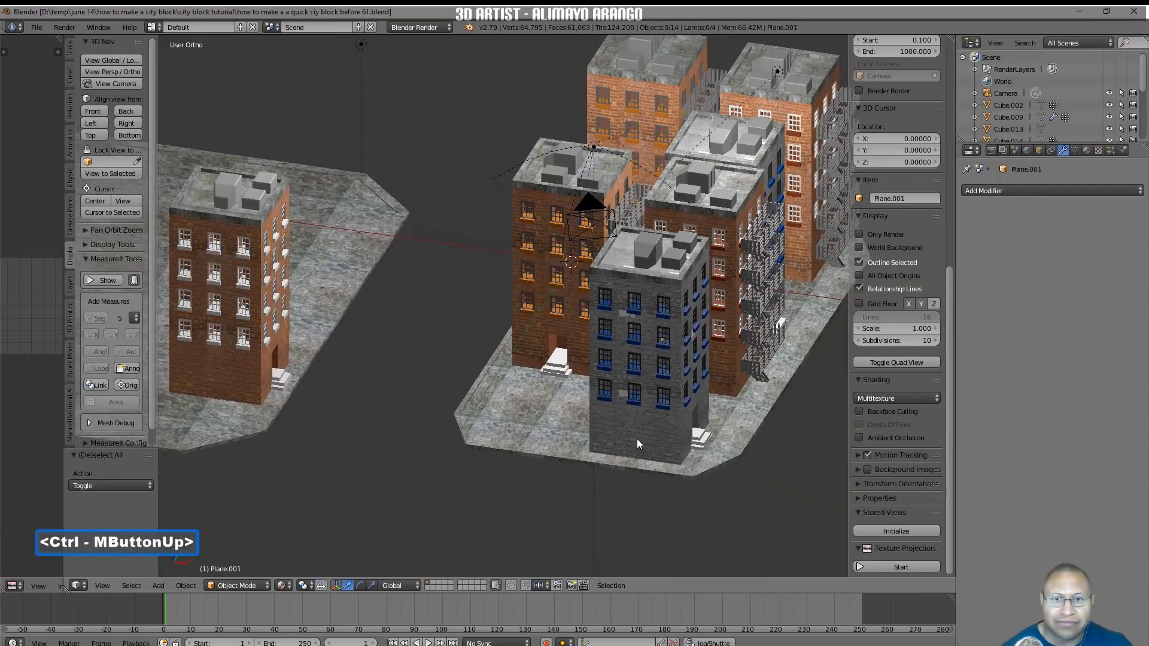
click(111, 84)
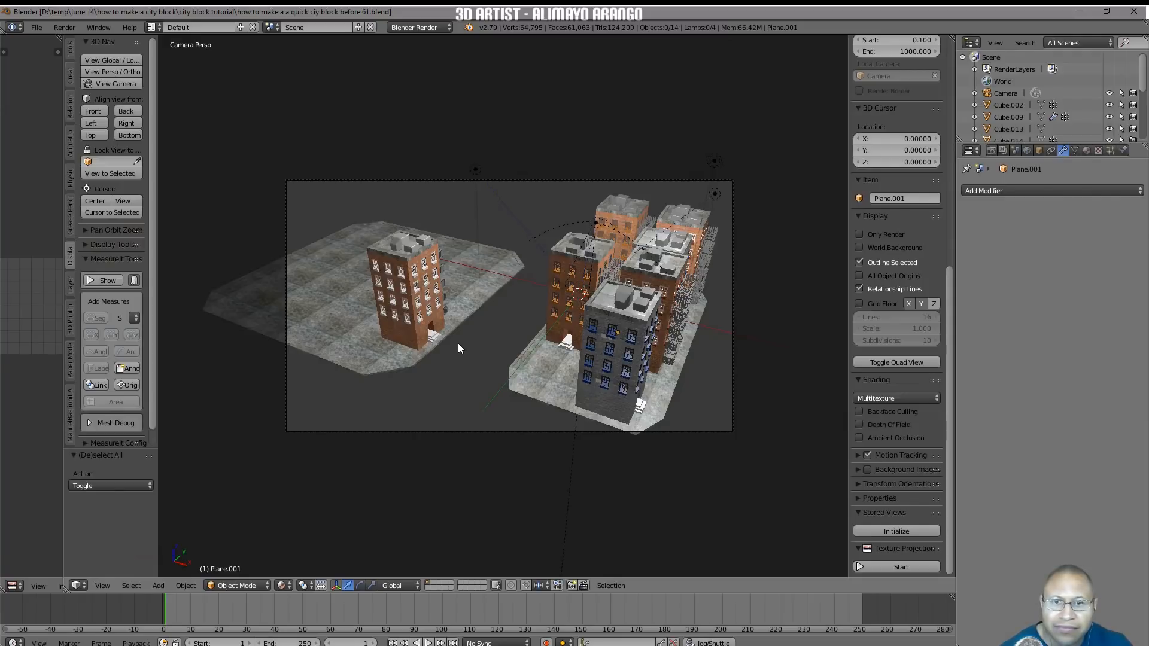
Copy the joined buildings' Array modifier and set the copy's relative offset to 0 in X and 2.9 in Y
click(608, 401)
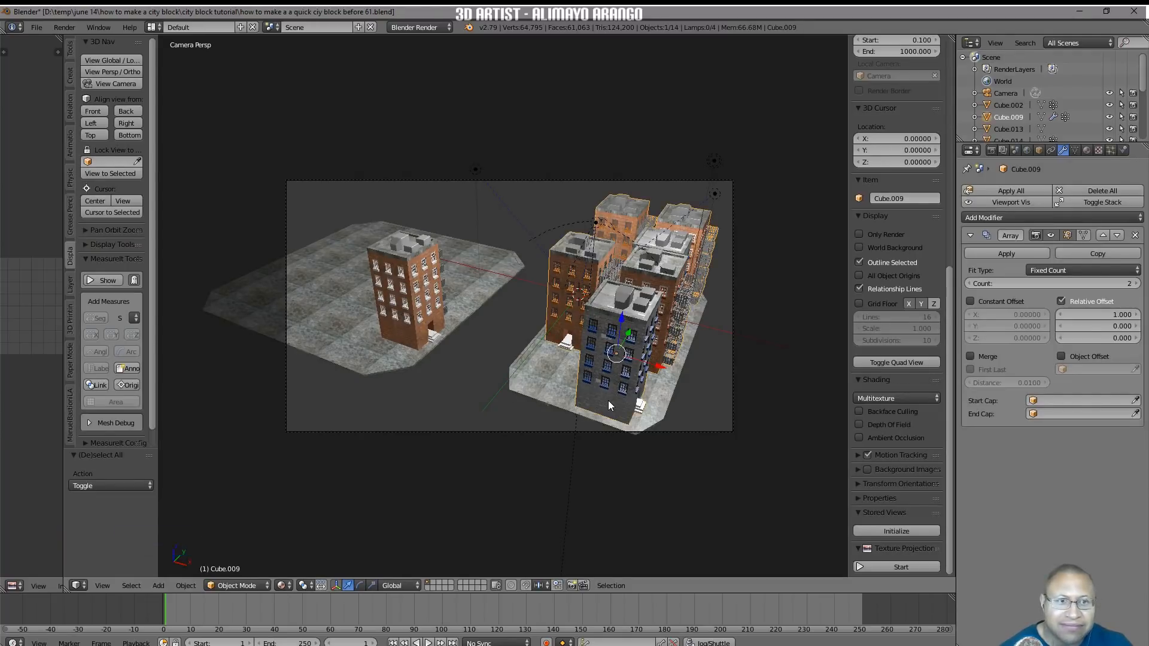
click(1097, 253)
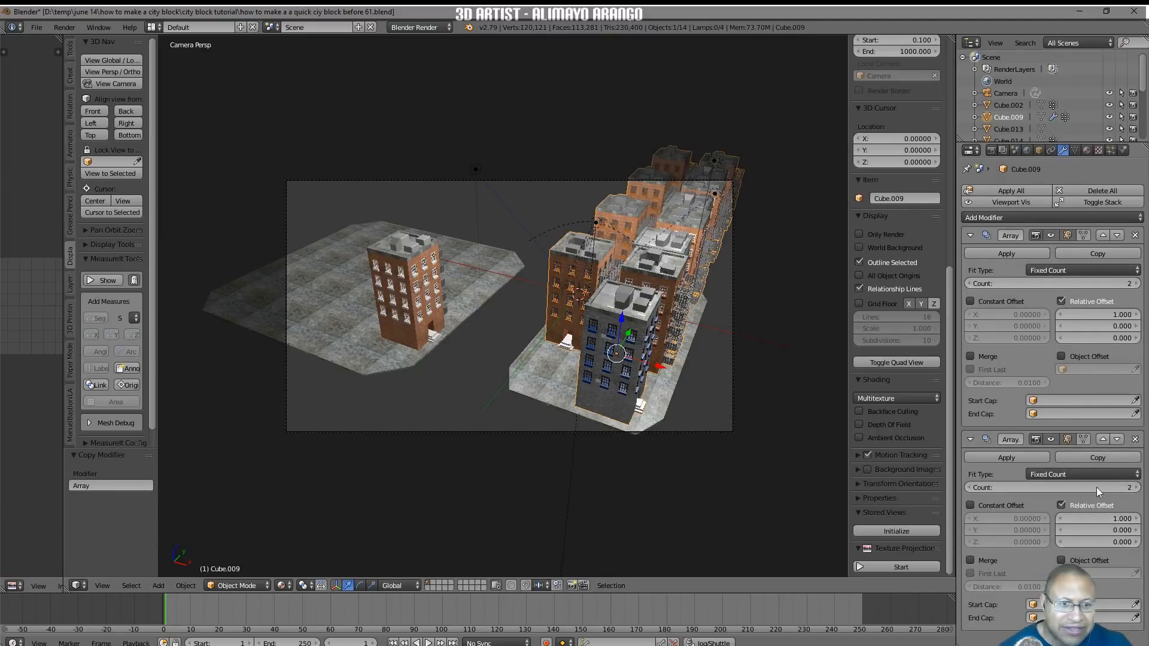
click(1101, 516)
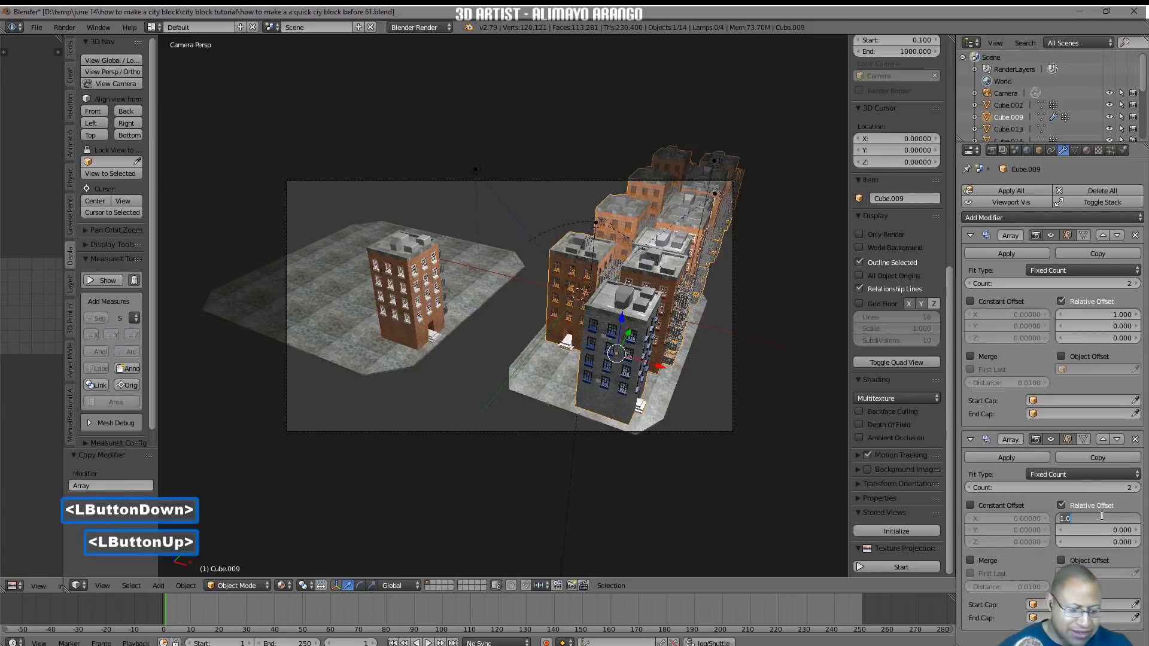
text(0)
key(Return)
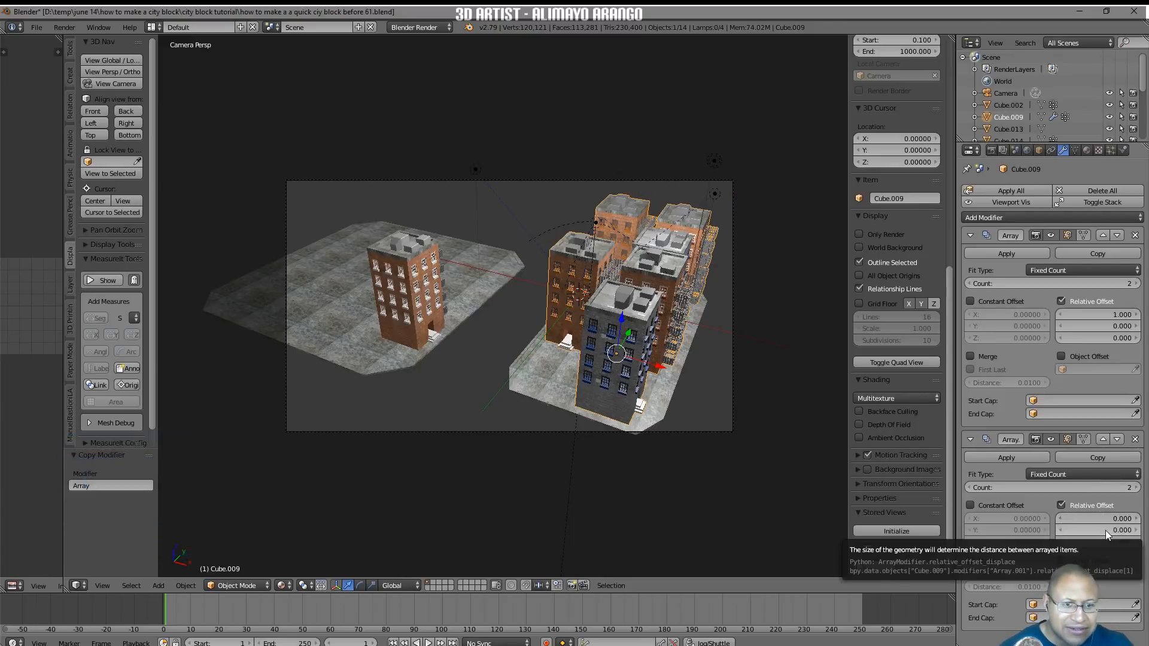
mouse_move(1109, 533)
mouse_down()
mouse_move(1147, 530)
mouse_move(1108, 533)
mouse_up()
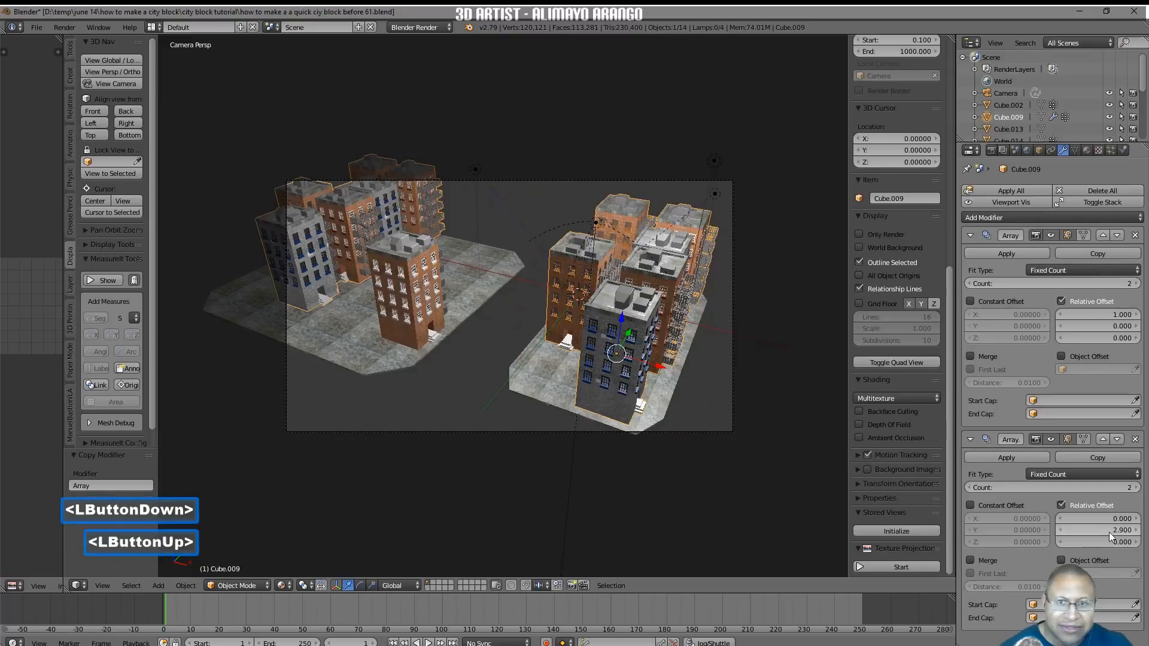
Deselect everything, frame the whole scene and add a plane mesh at the origin
key(a)
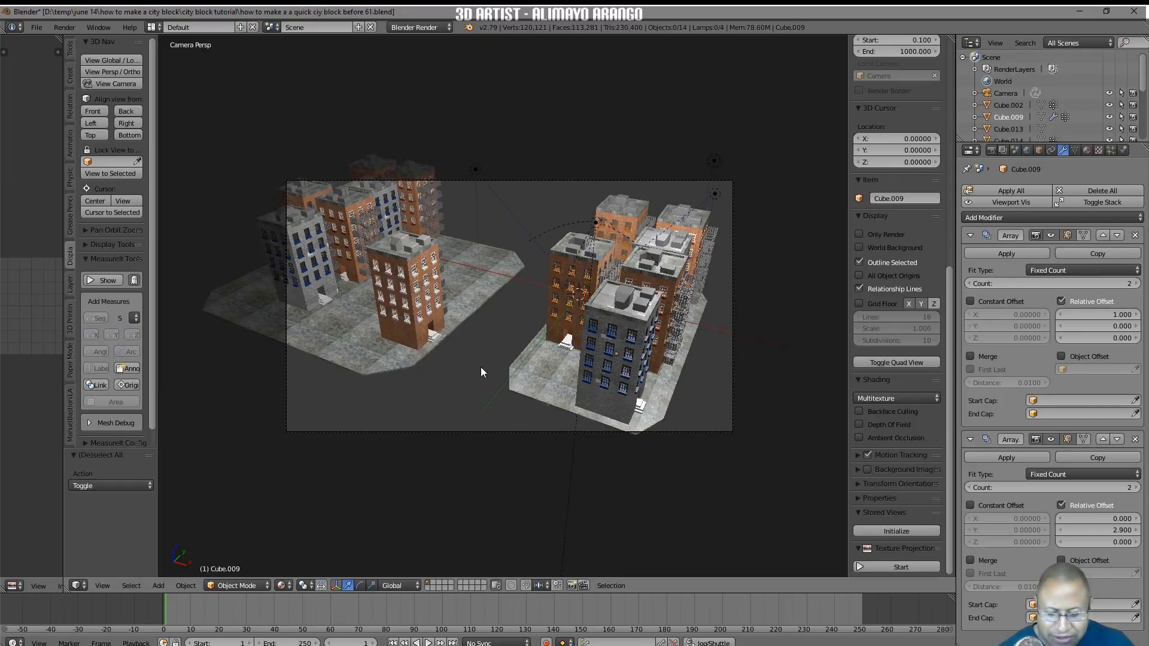
key(shift+c)
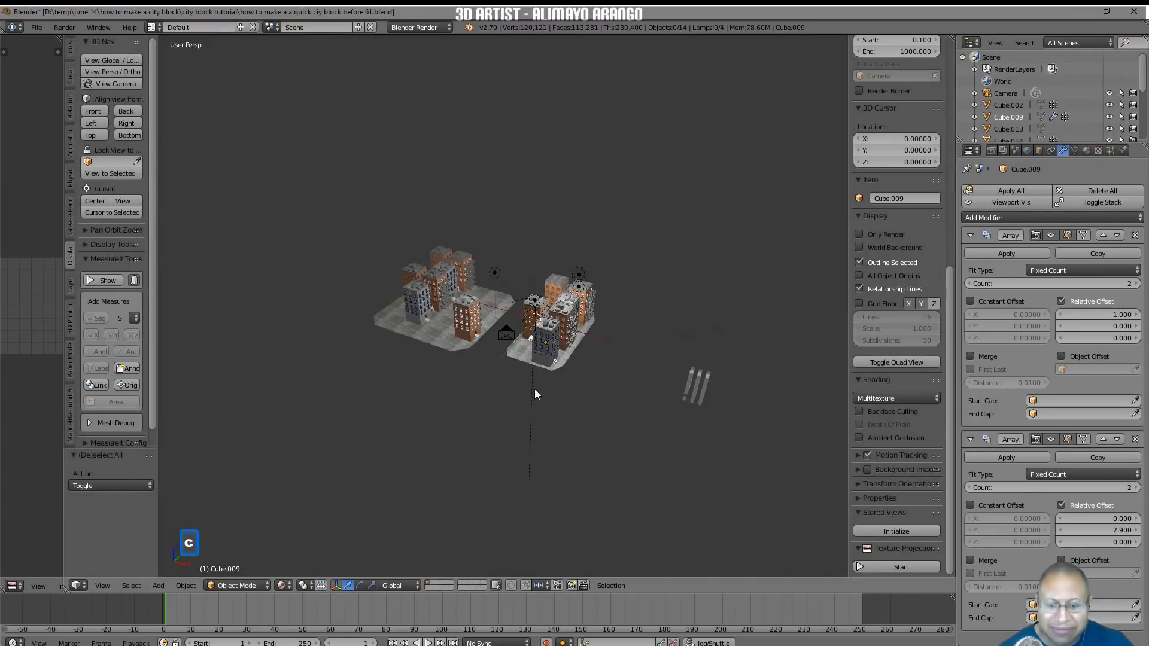
key(shift+a)
mouse_move(536, 395)
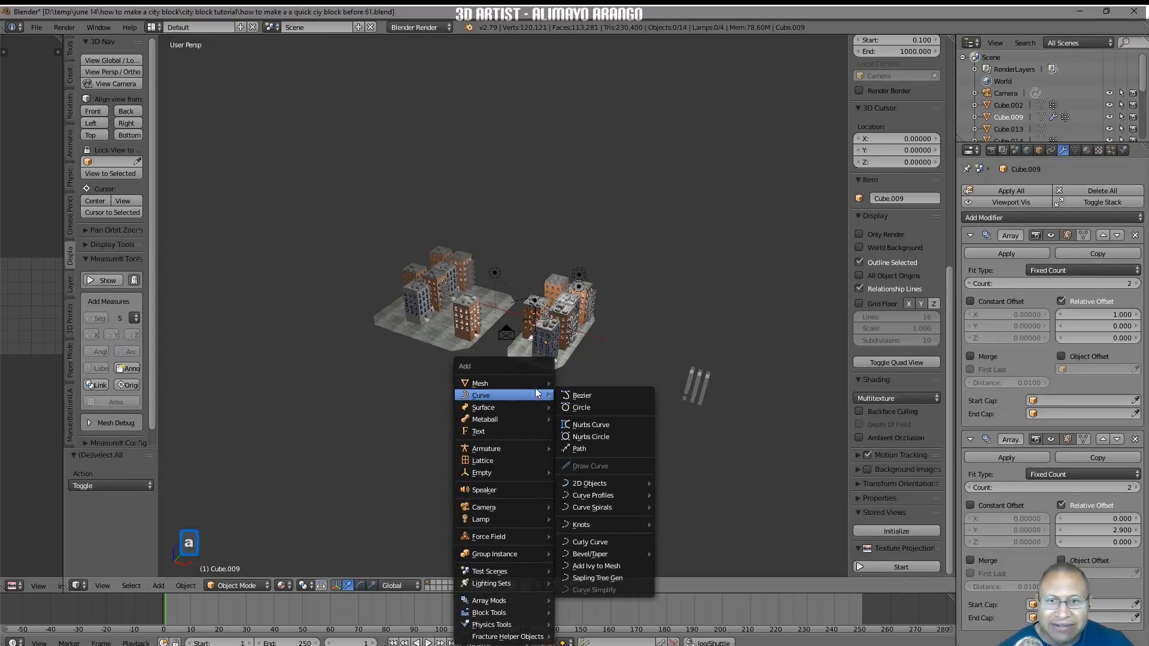
click(525, 382)
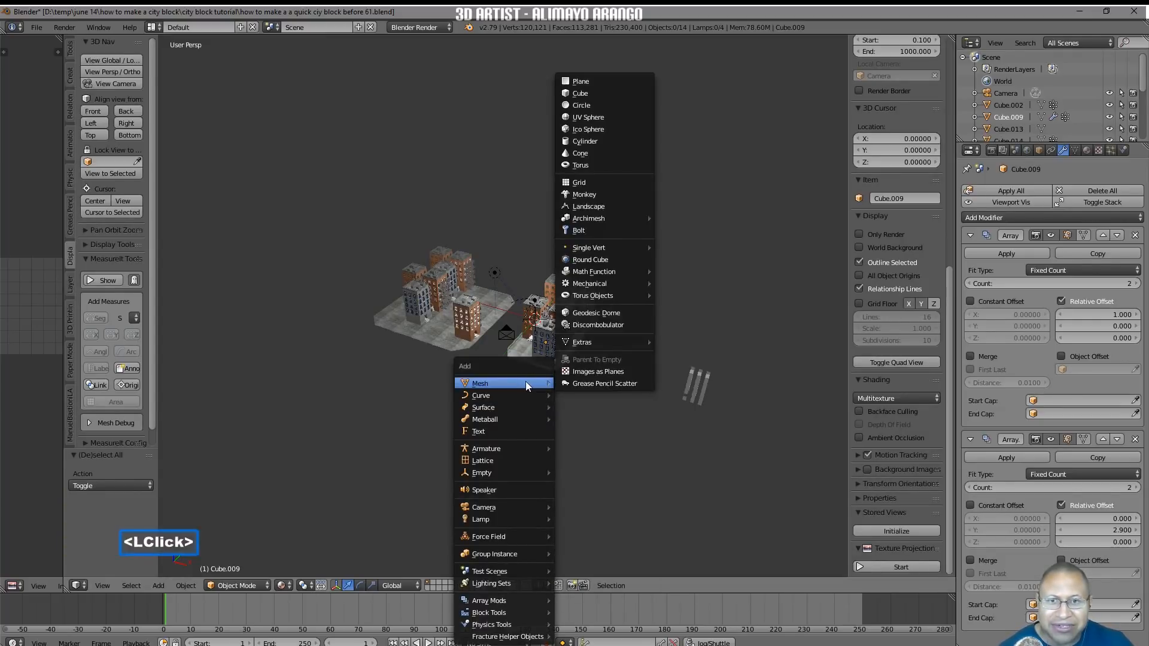
click(626, 84)
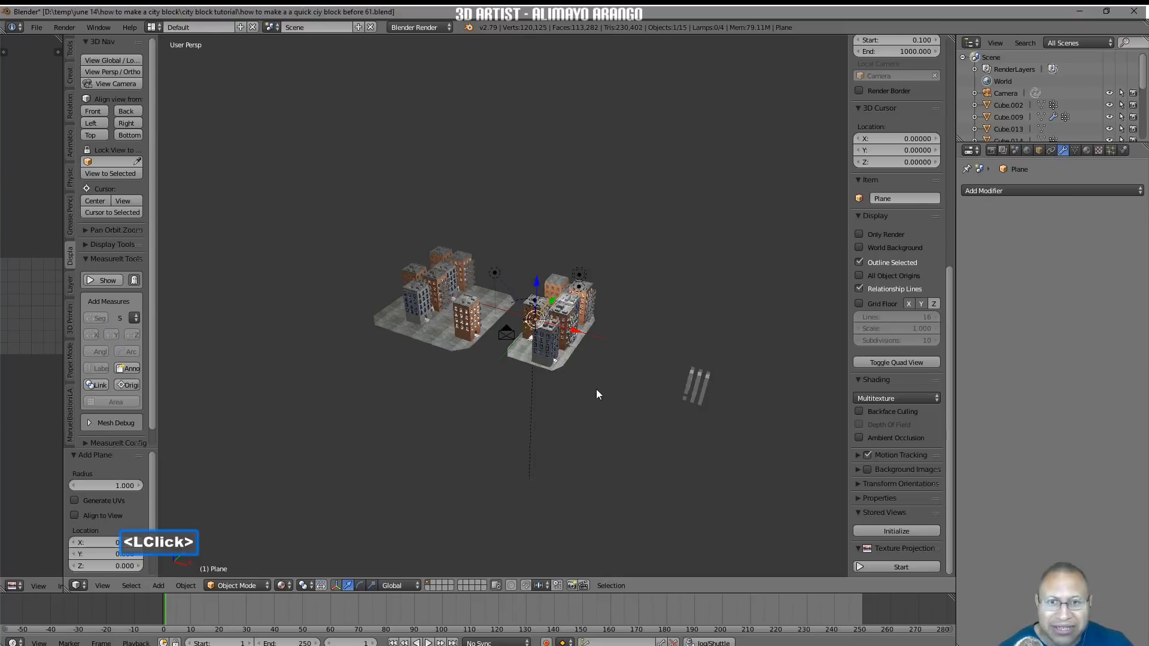
Scale the plane up uniformly into a large ground surface that extends beneath both city blocks
key(s)
click(542, 424)
key(s)
click(516, 423)
key(s)
click(693, 479)
key(s)
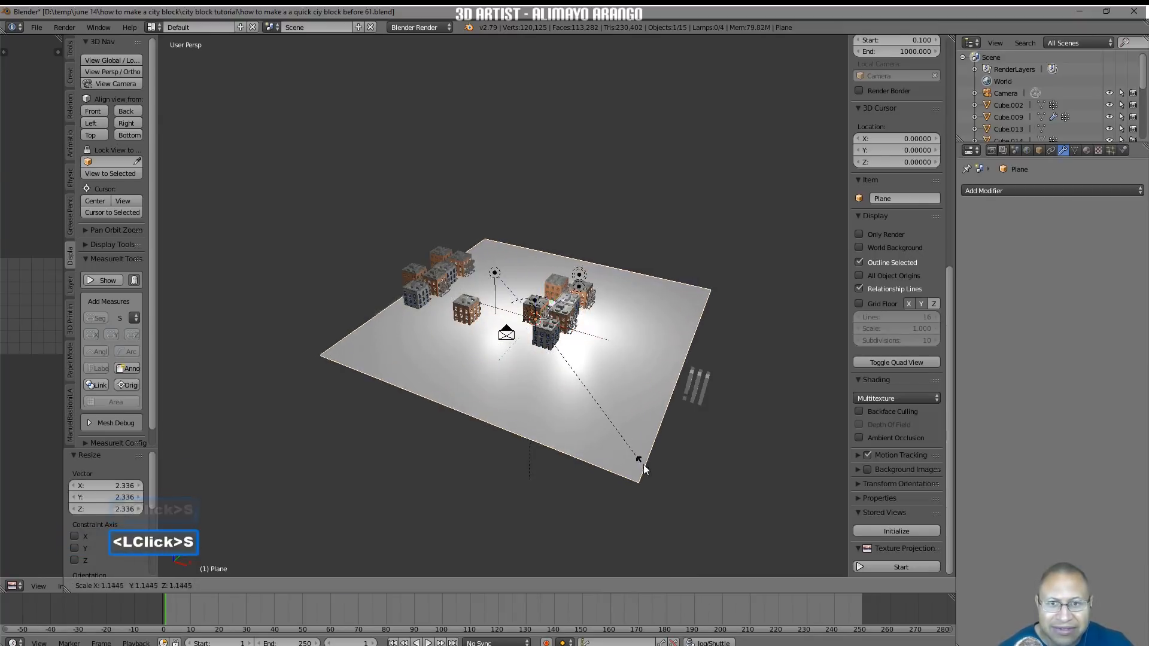
click(669, 471)
Lower the ground plane just beneath the sidewalk slabs and shift it about -2.523 along X
key(g)
key(z)
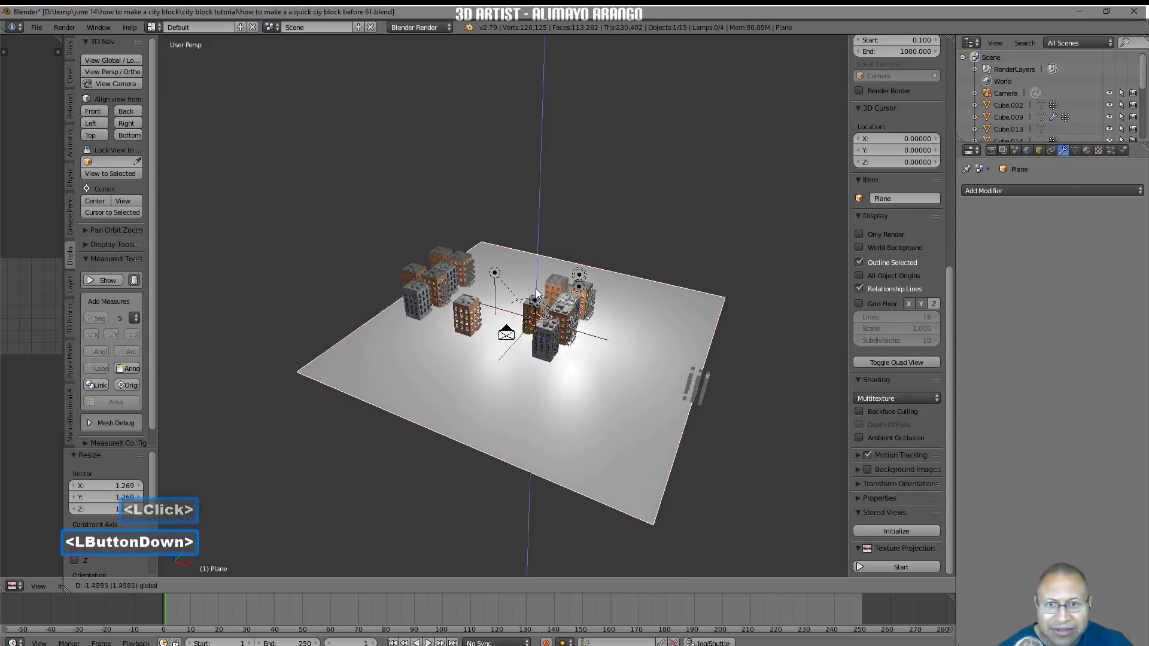
click(537, 299)
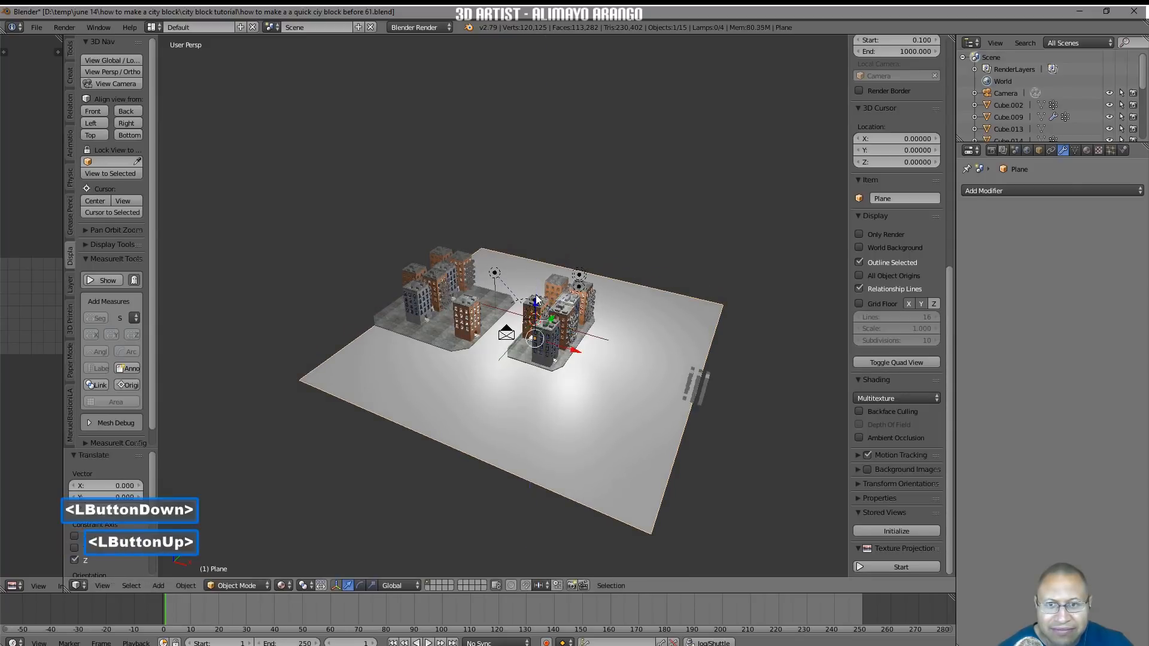
scroll(555, 349, up, 3)
mouse_move(551, 406)
middle_down()
mouse_move(551, 431)
mouse_move(551, 381)
mouse_move(548, 392)
middle_up()
key(g)
key(z)
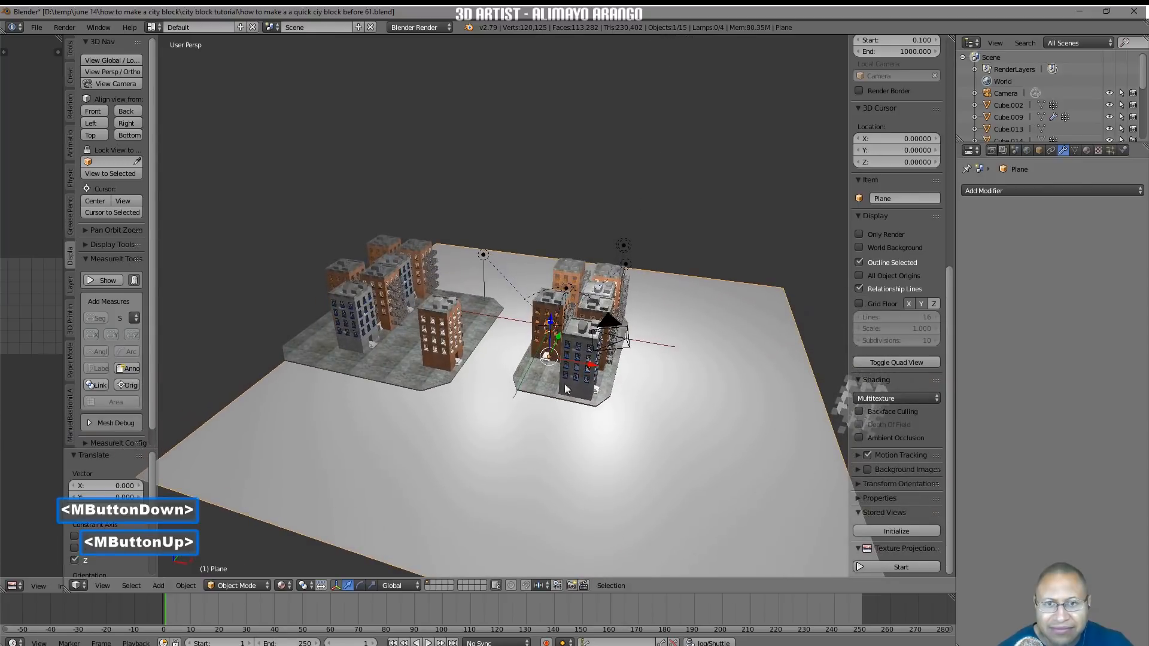
drag(585, 361, 555, 358)
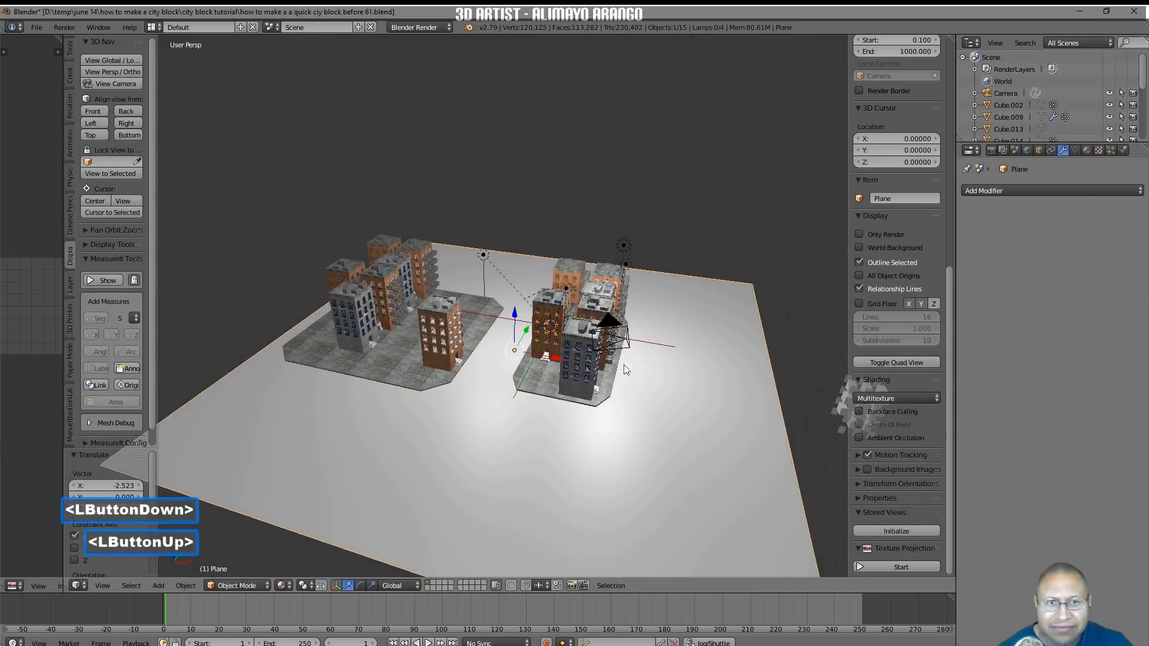
Give the ground plane a new material with a dark grey diffuse colour and specular intensity 0
click(1087, 150)
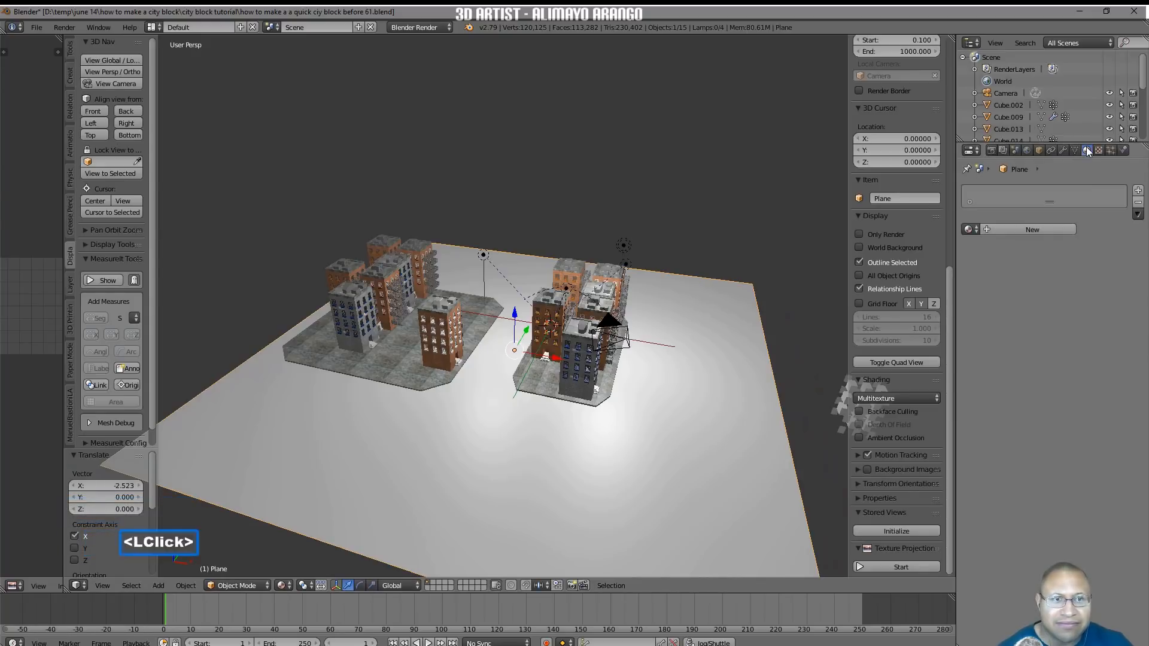
click(1070, 229)
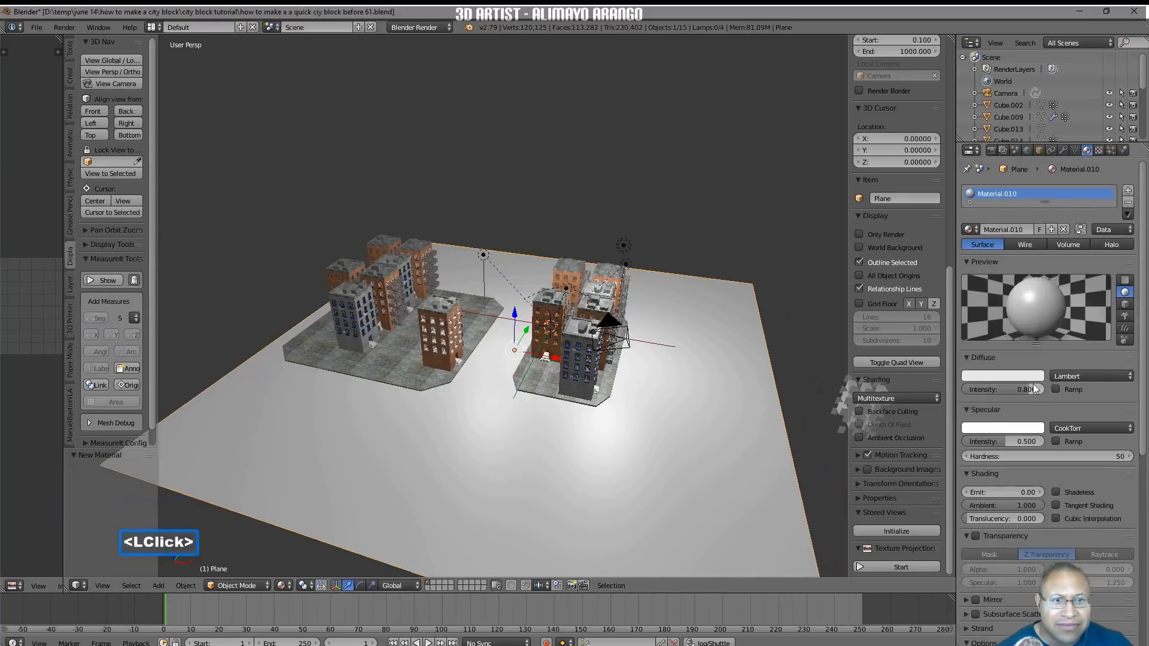
click(1033, 376)
drag(1035, 222, 1035, 271)
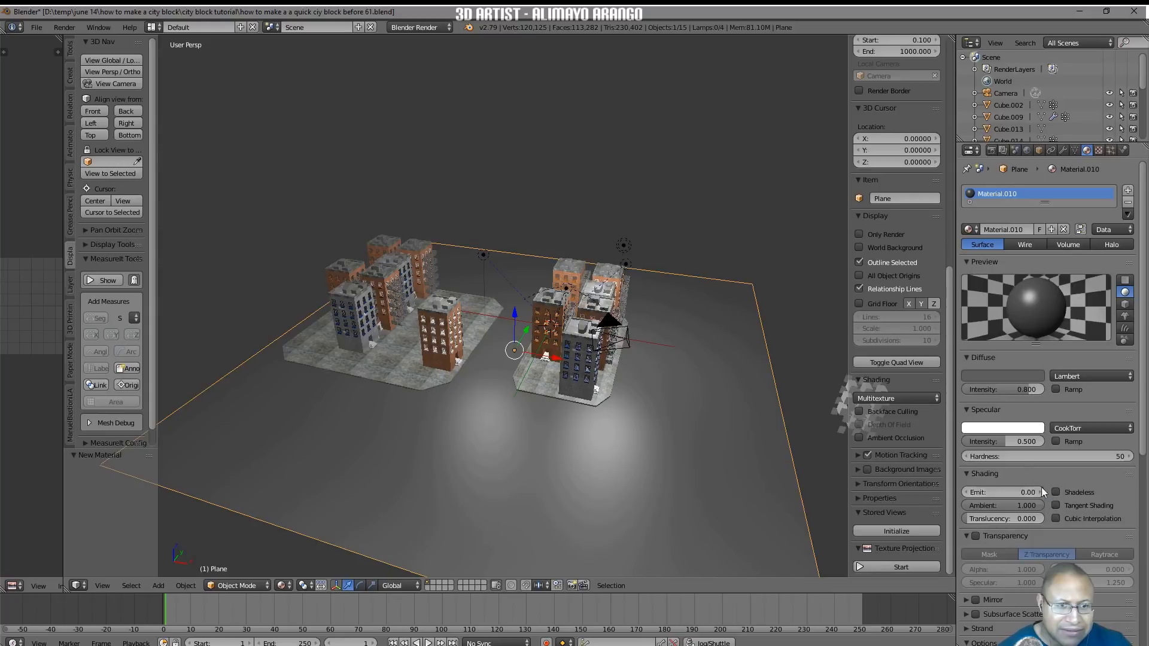
drag(1002, 439, 961, 441)
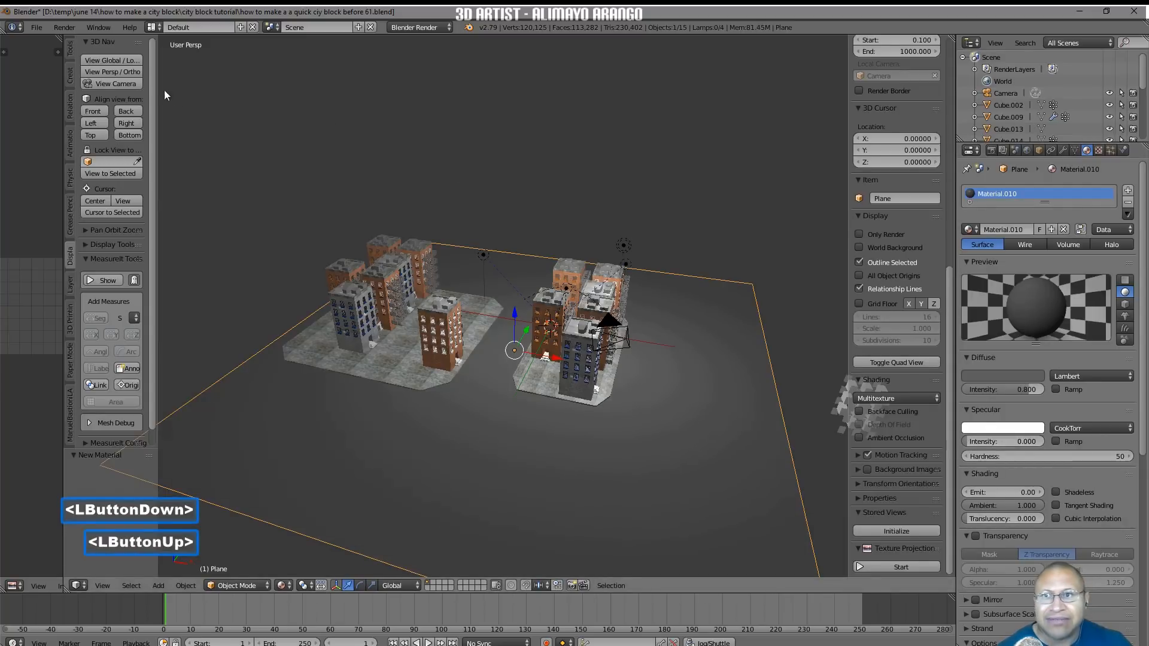
From the camera view, unwrap the ground plane in Edit Mode with Smart UV Project and return to Object Mode
click(127, 84)
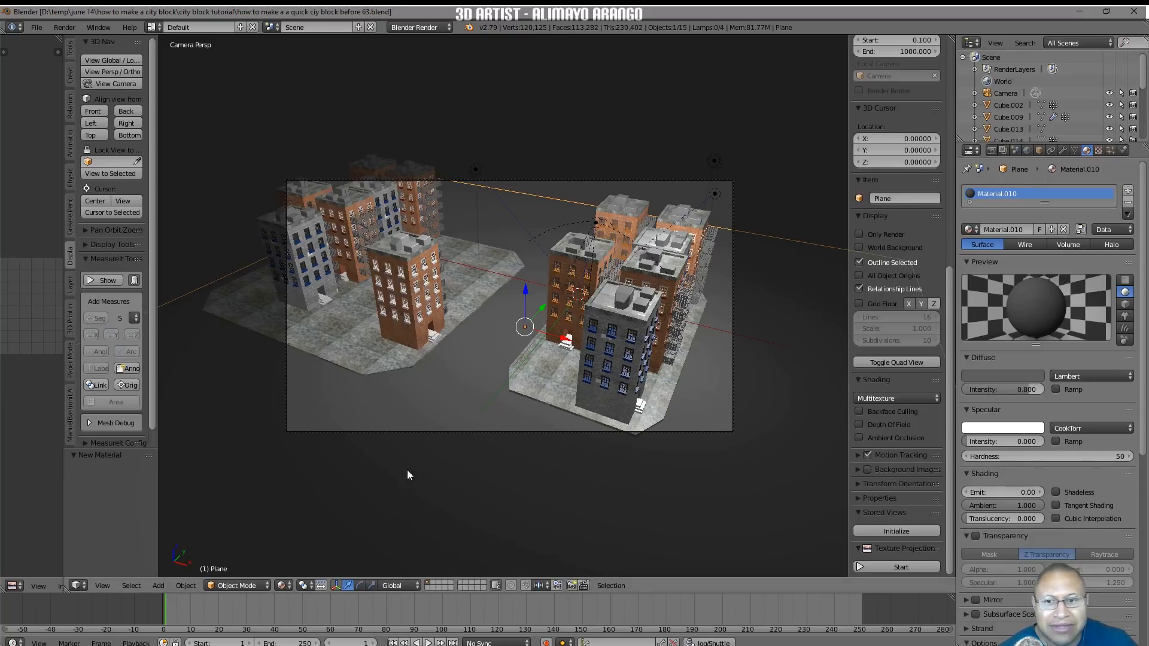
click(260, 583)
click(258, 558)
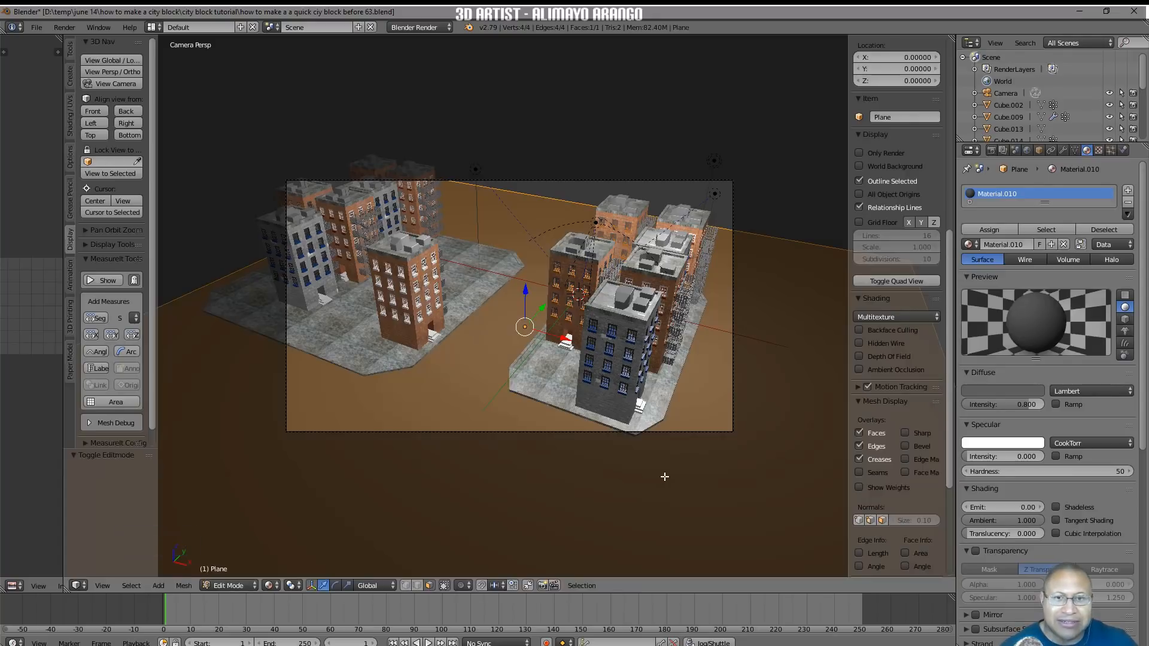
key(u)
click(666, 413)
click(695, 502)
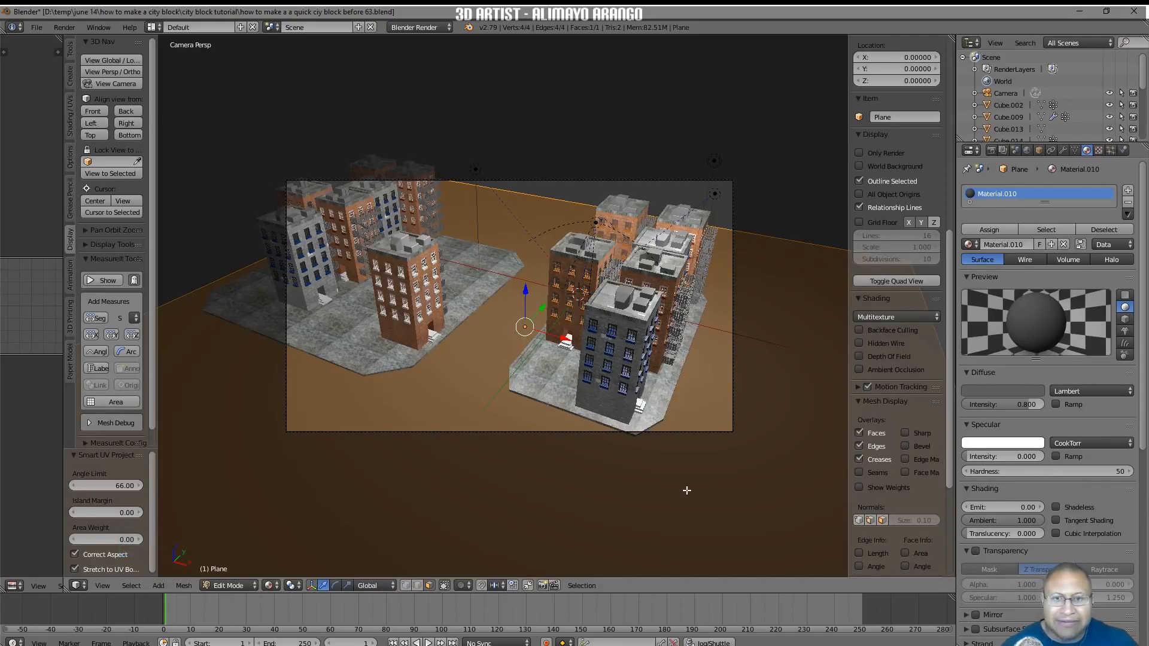
key(a)
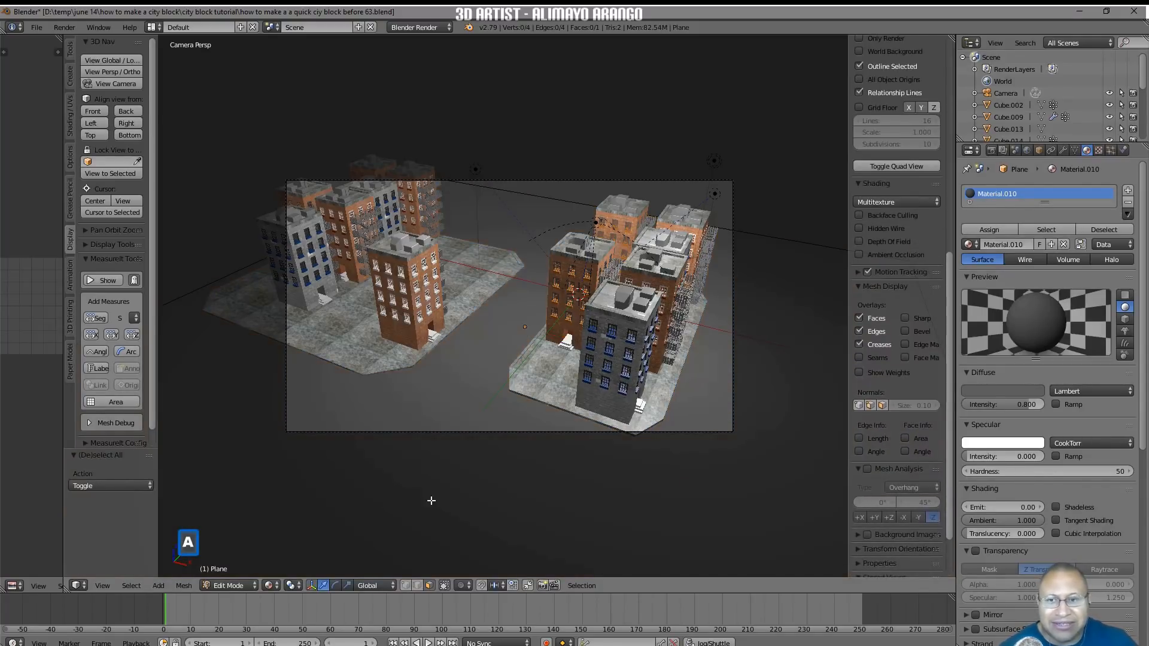
click(254, 586)
click(259, 571)
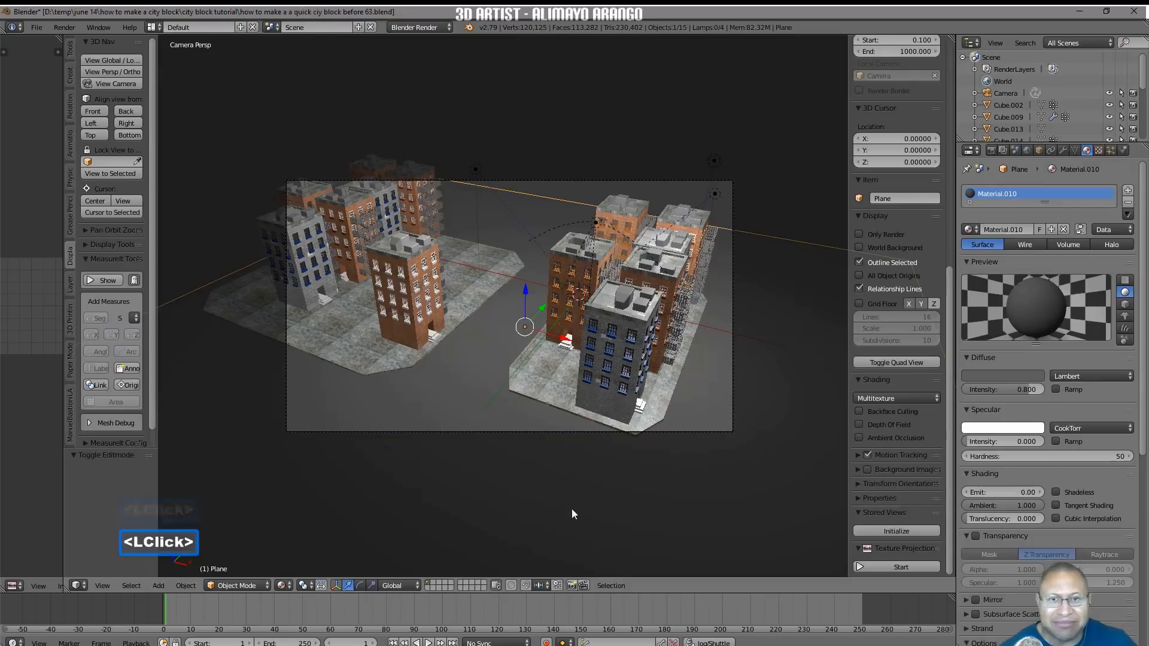
Add a new image texture to the plane's material and load PIXNIO-4124.jpg, browsing the images as thumbnails
click(1098, 150)
scroll(1090, 279, up, 10)
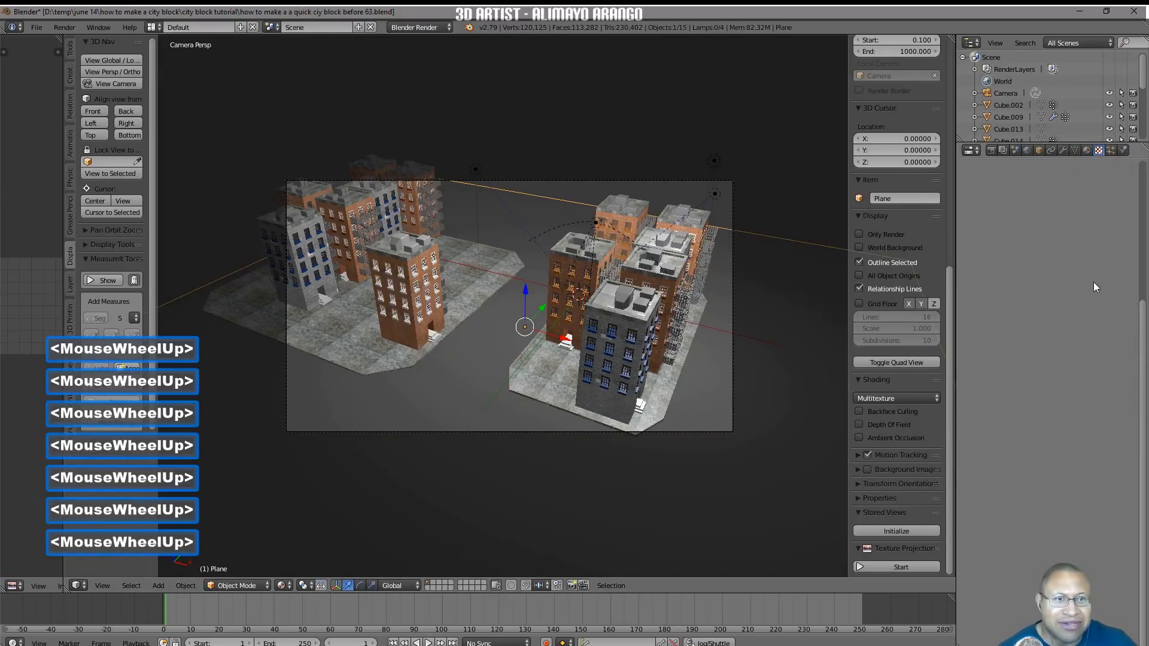
click(1095, 282)
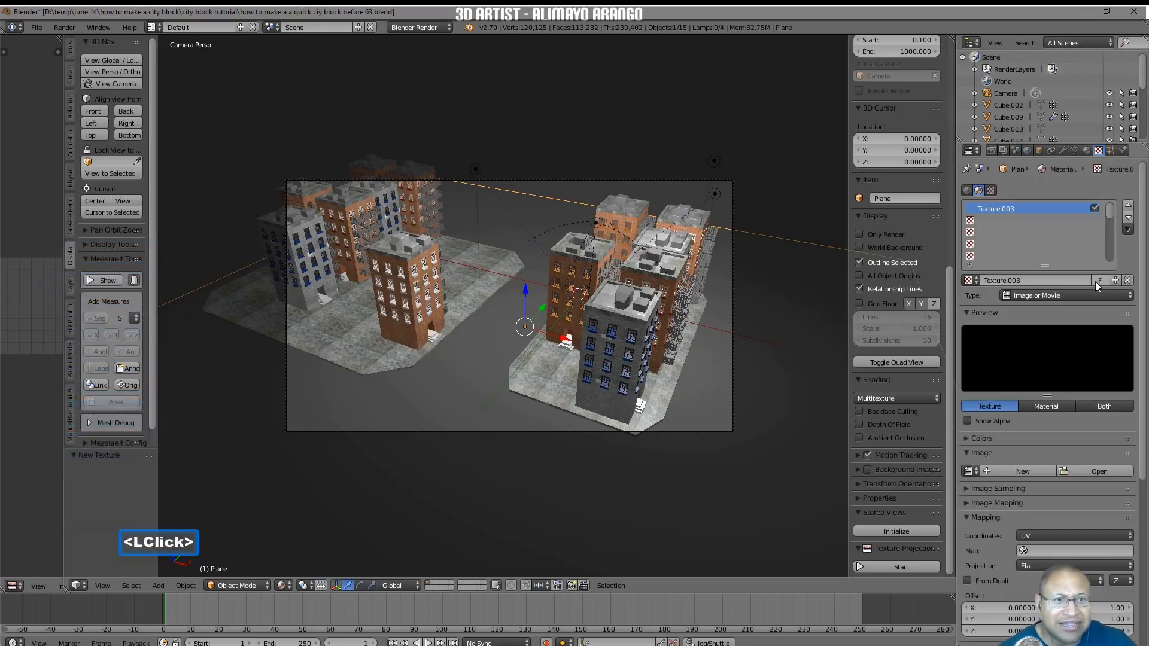
click(1093, 470)
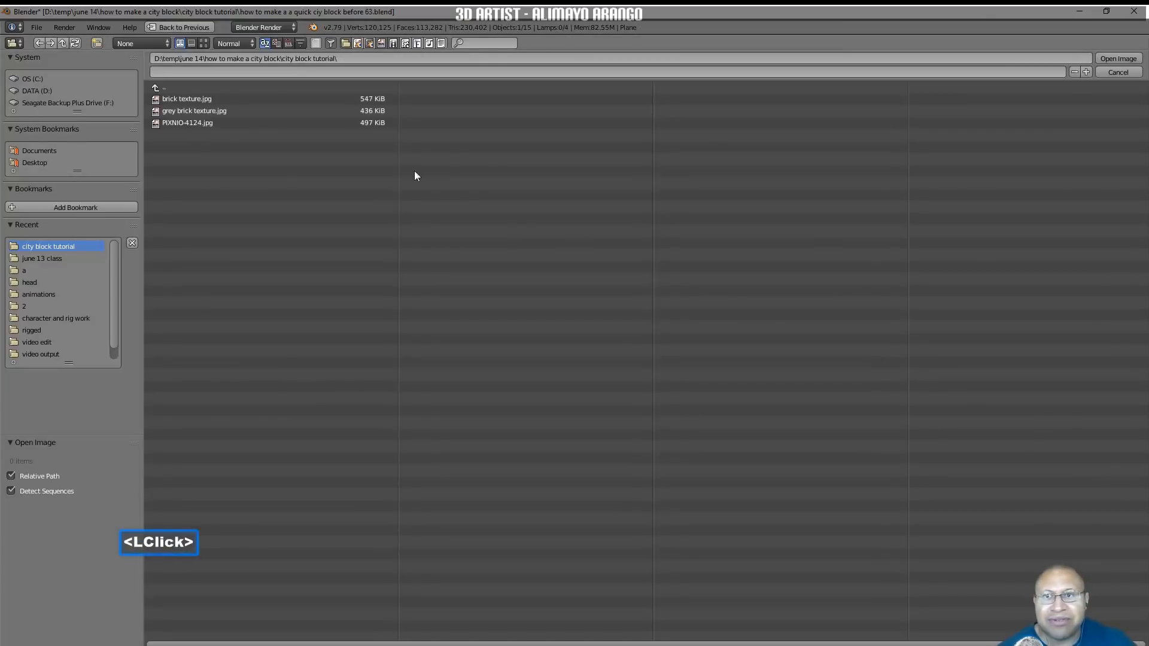
click(204, 43)
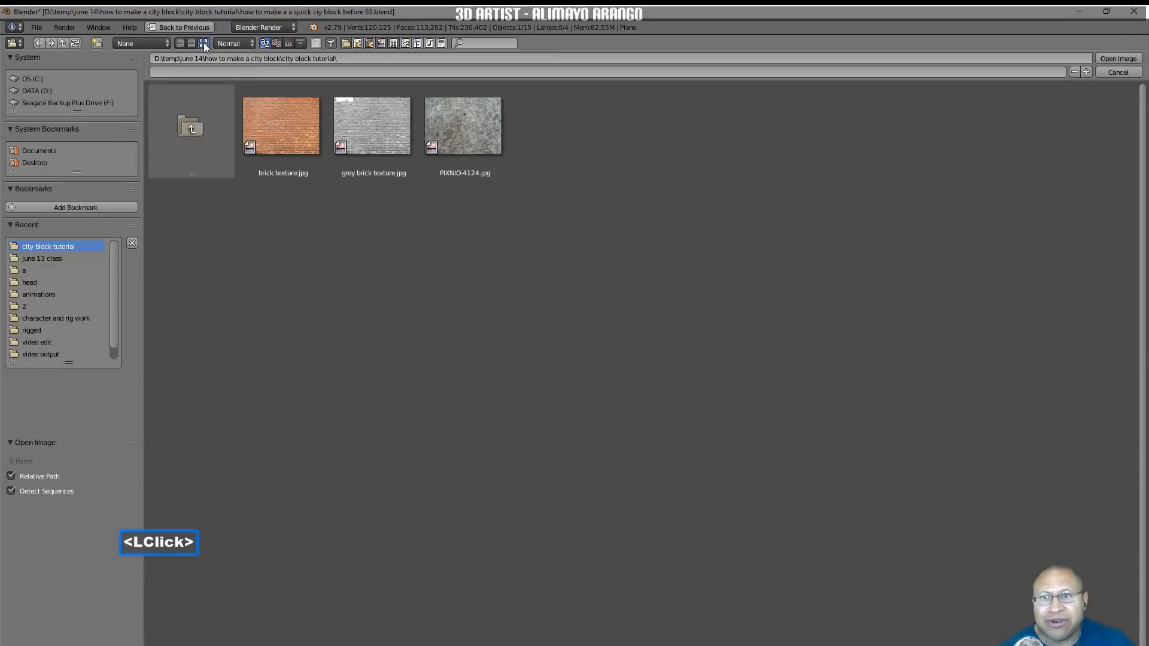
click(486, 145)
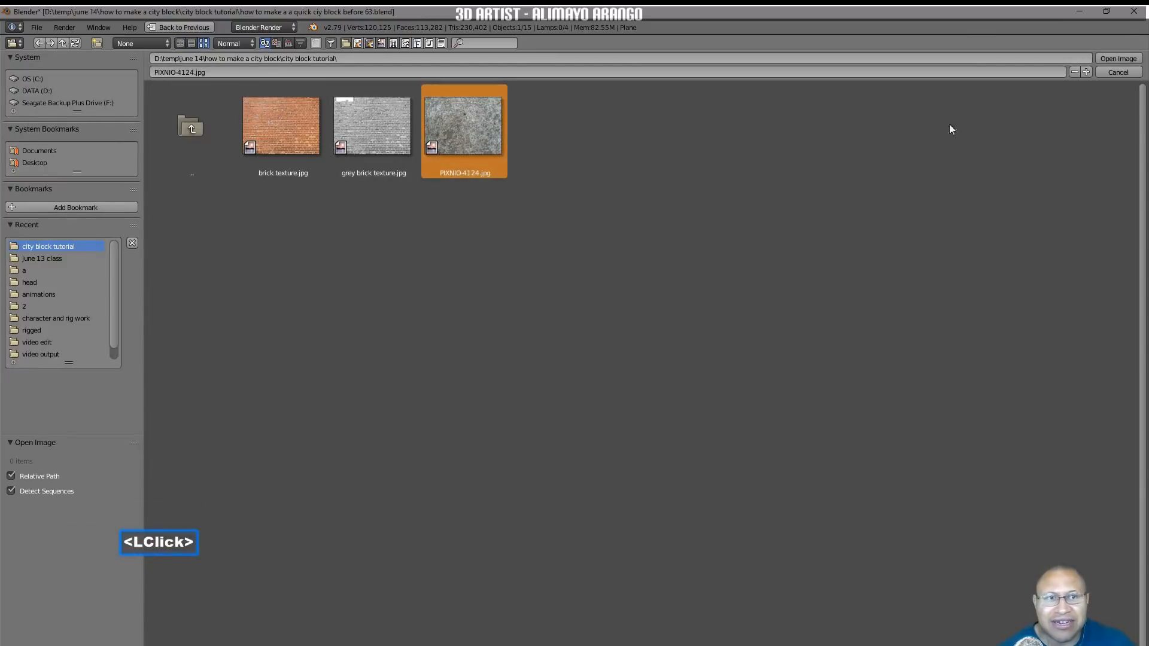
click(1108, 58)
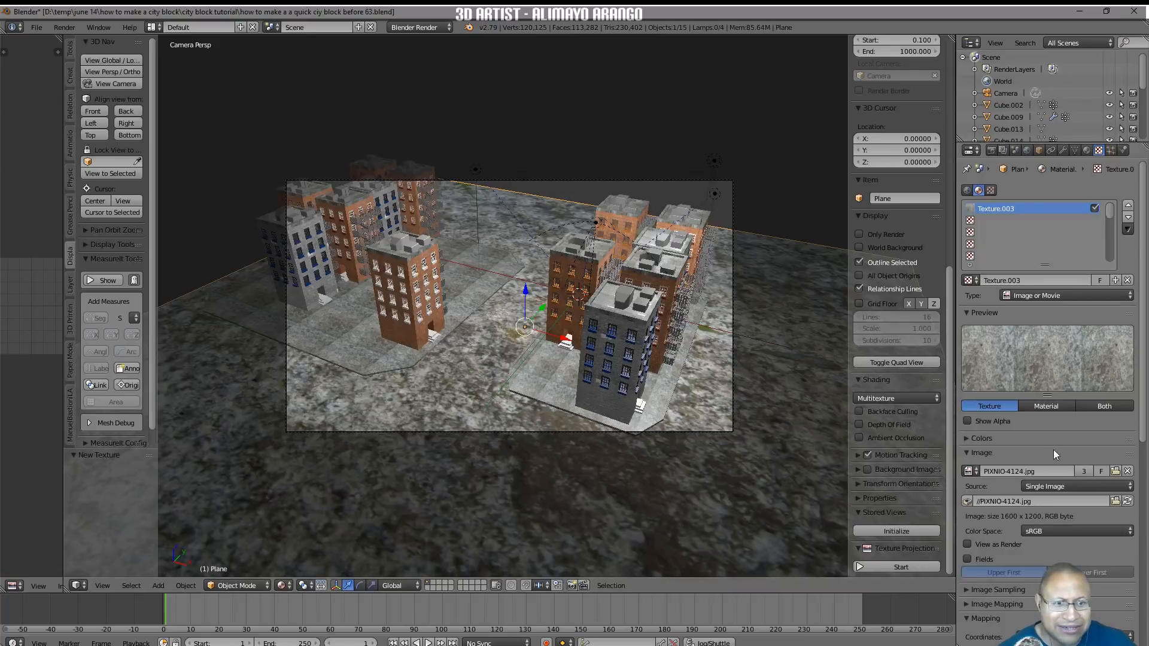
Set the ground texture's mapping size to 10 in both X and Y
scroll(1067, 455, down, 10)
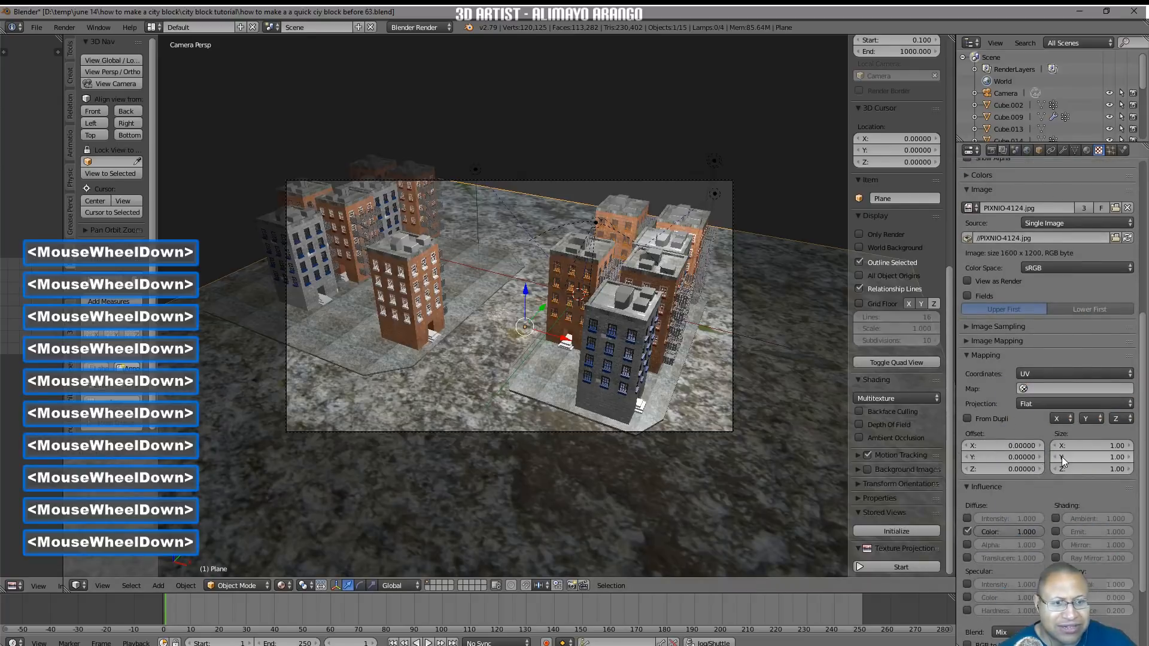
scroll(1061, 457, down, 1)
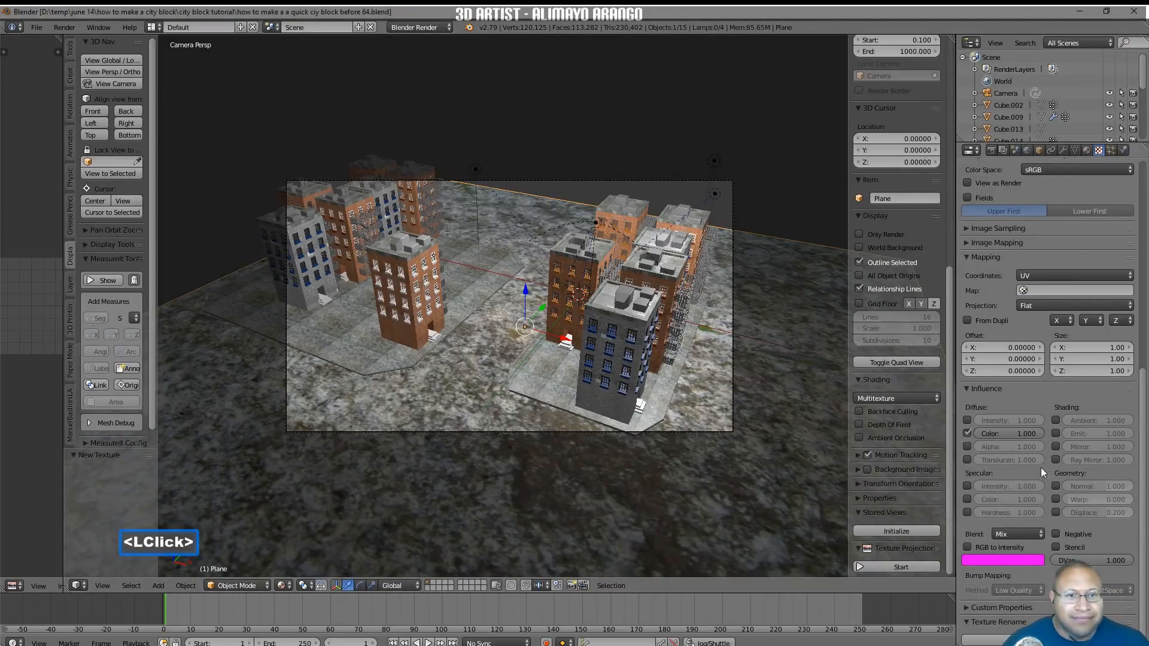
click(1114, 347)
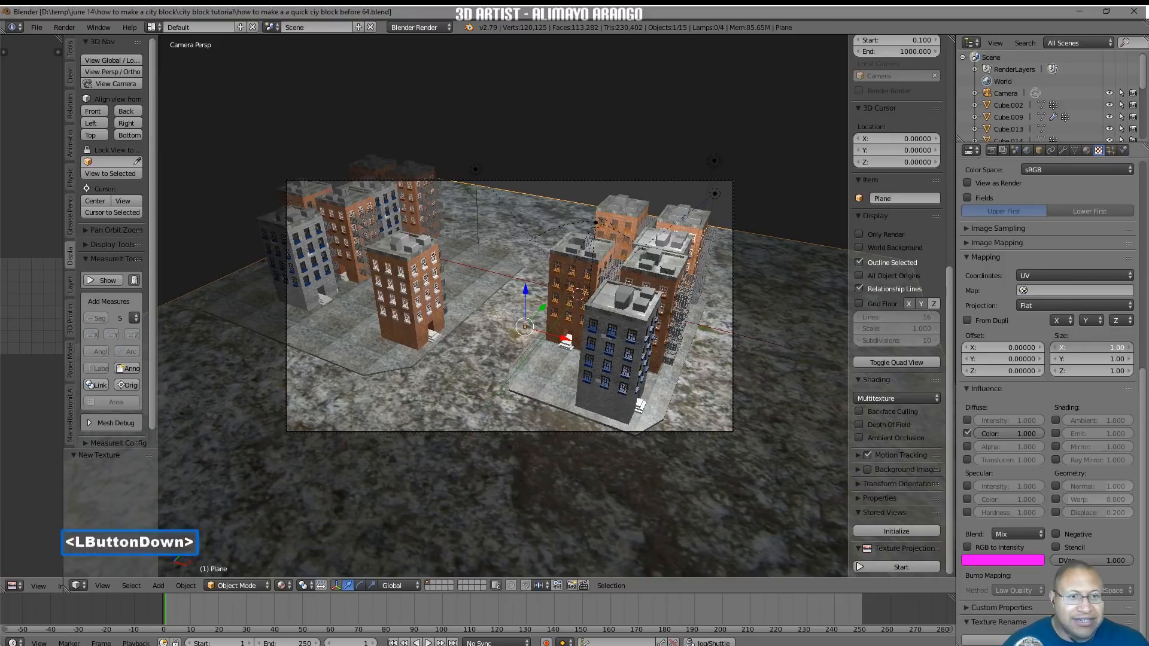
text(10)
key(Return)
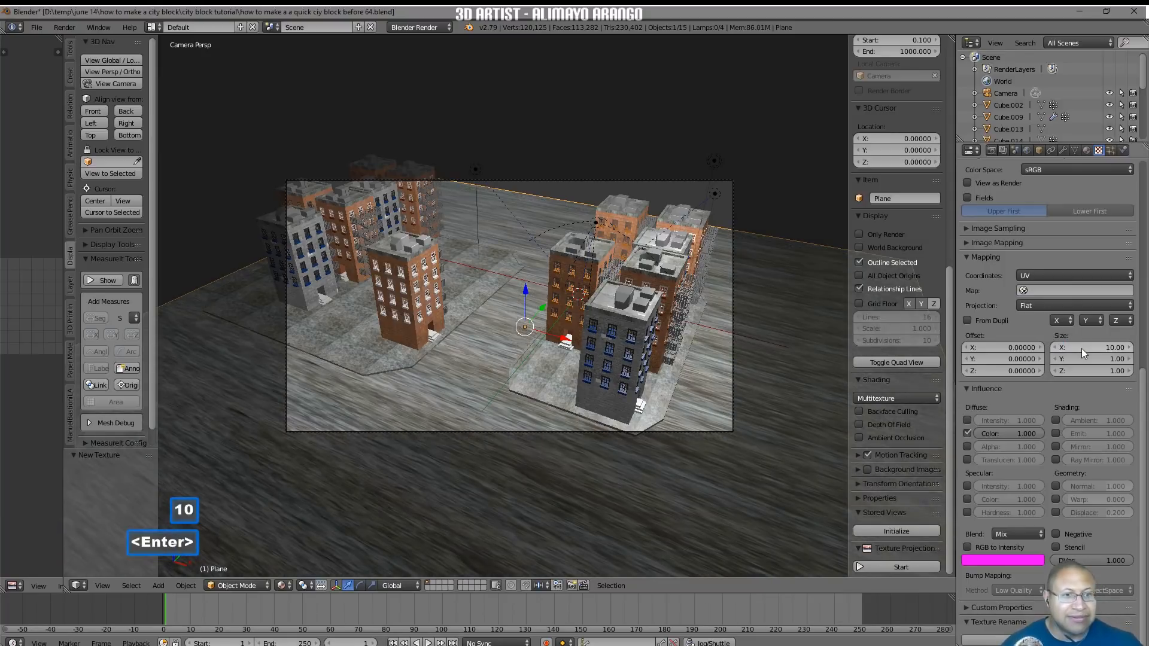
click(1076, 358)
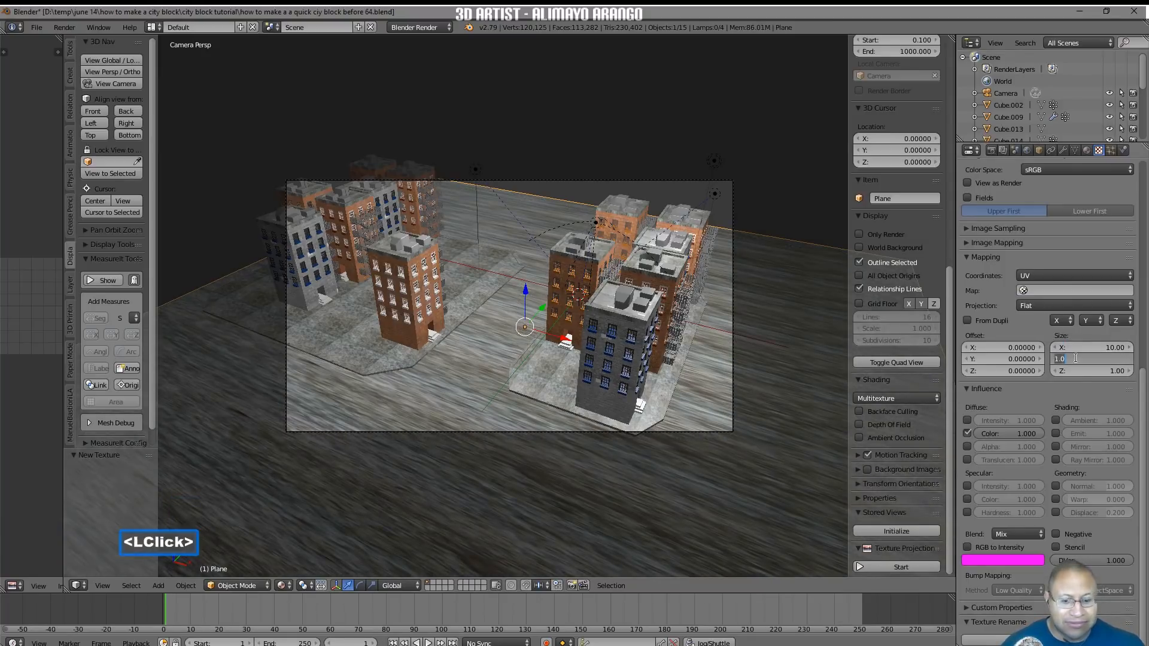
text(10)
key(Return)
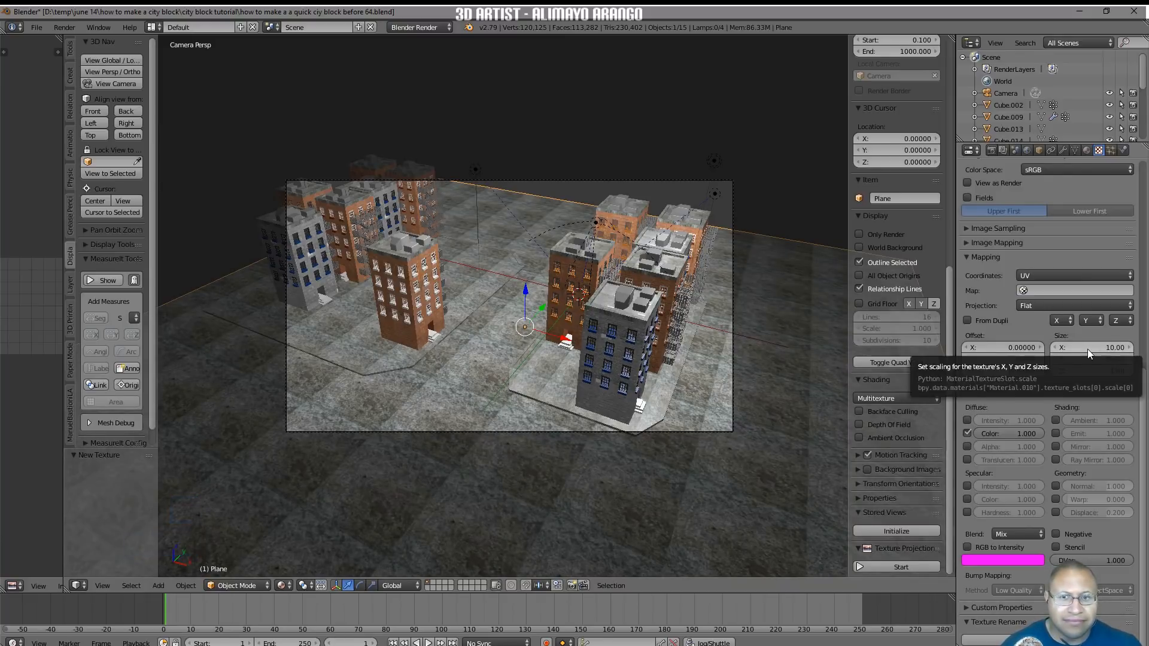
Set the ground texture's mapping size to 5 in both X and Y
click(1087, 350)
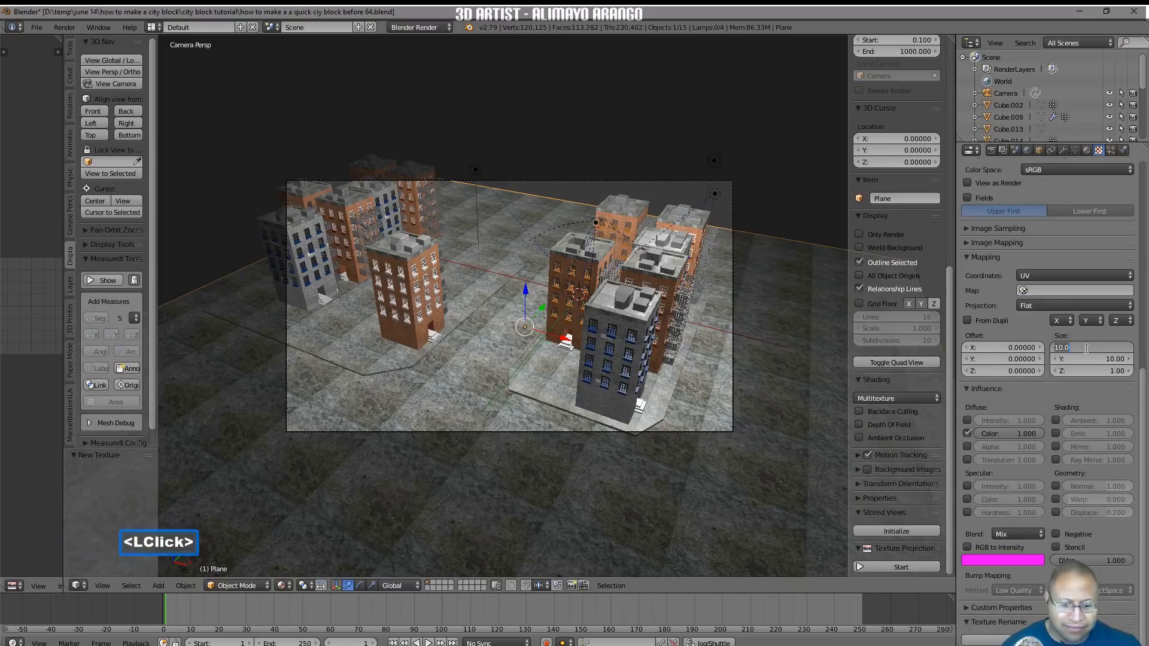
text(5)
key(Return)
click(1093, 357)
text(5)
key(Return)
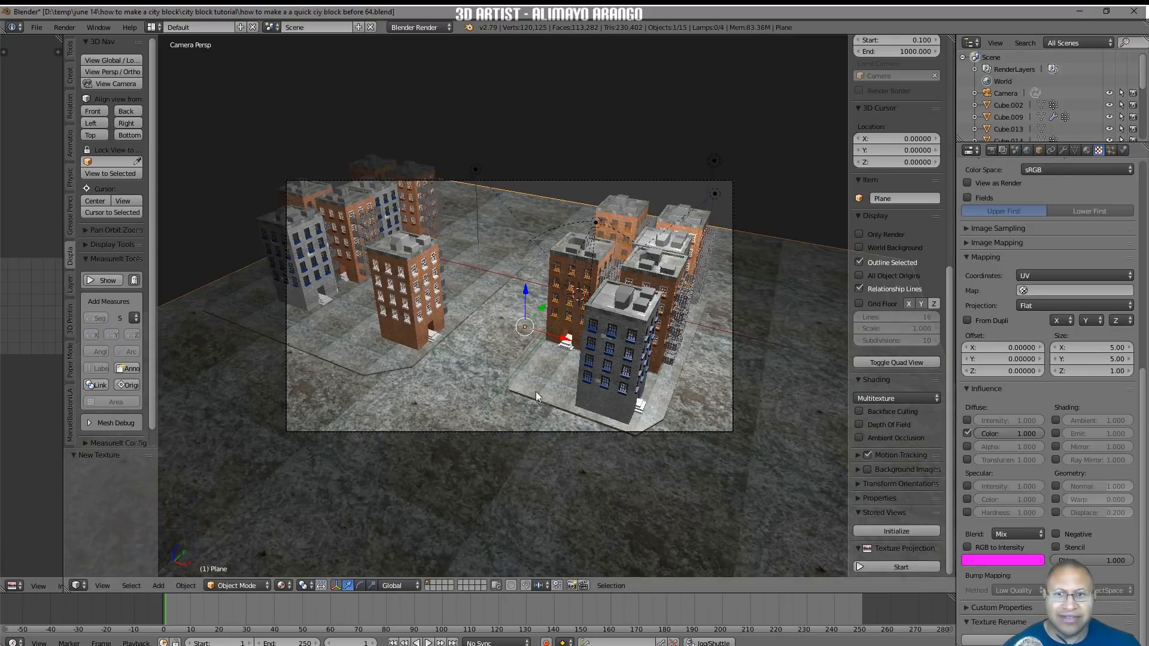
Disable the ground texture's influence on diffuse colour and enable its influence on the geometry normal
click(968, 434)
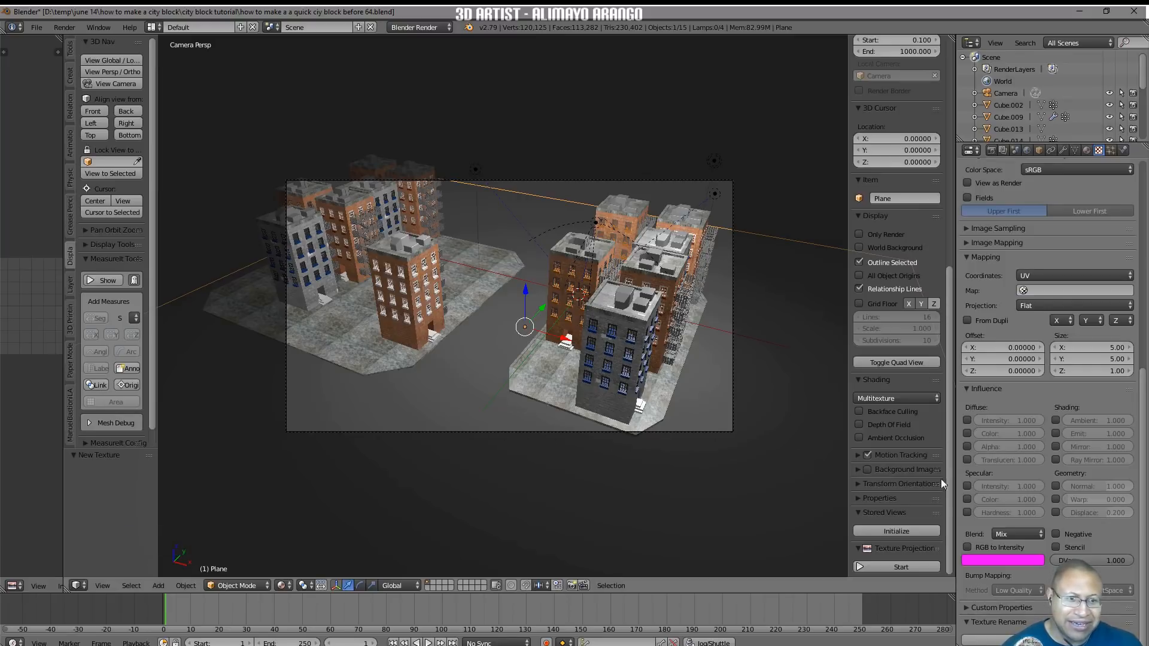
click(1056, 486)
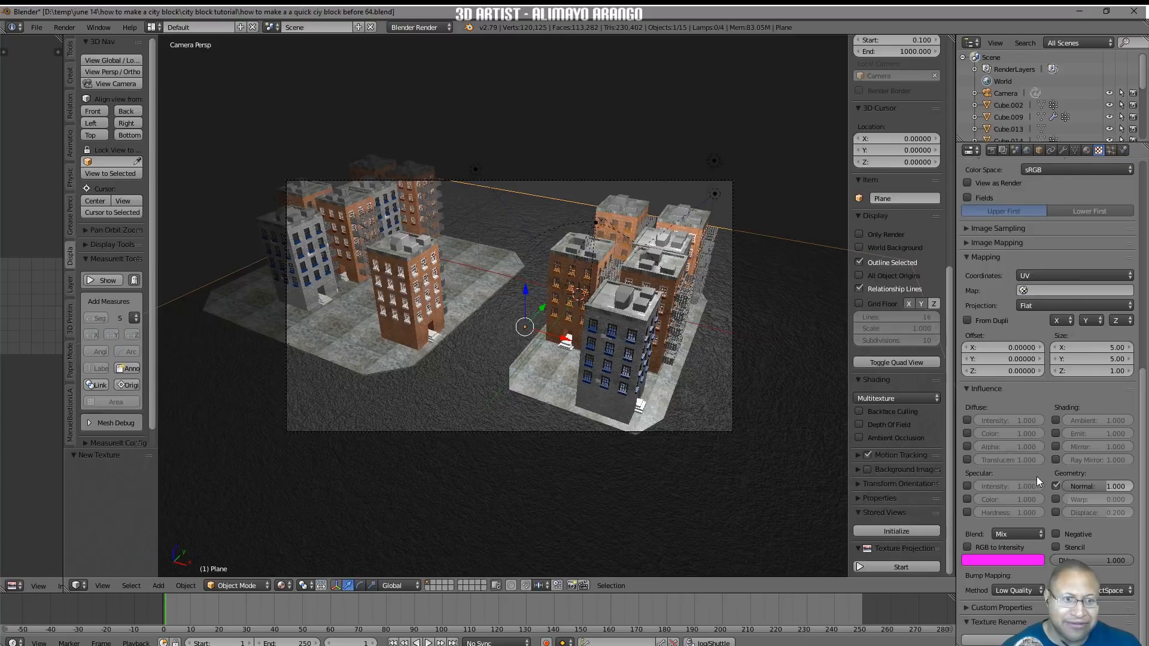
Set the ground texture's normal influence to 0.1
click(1080, 486)
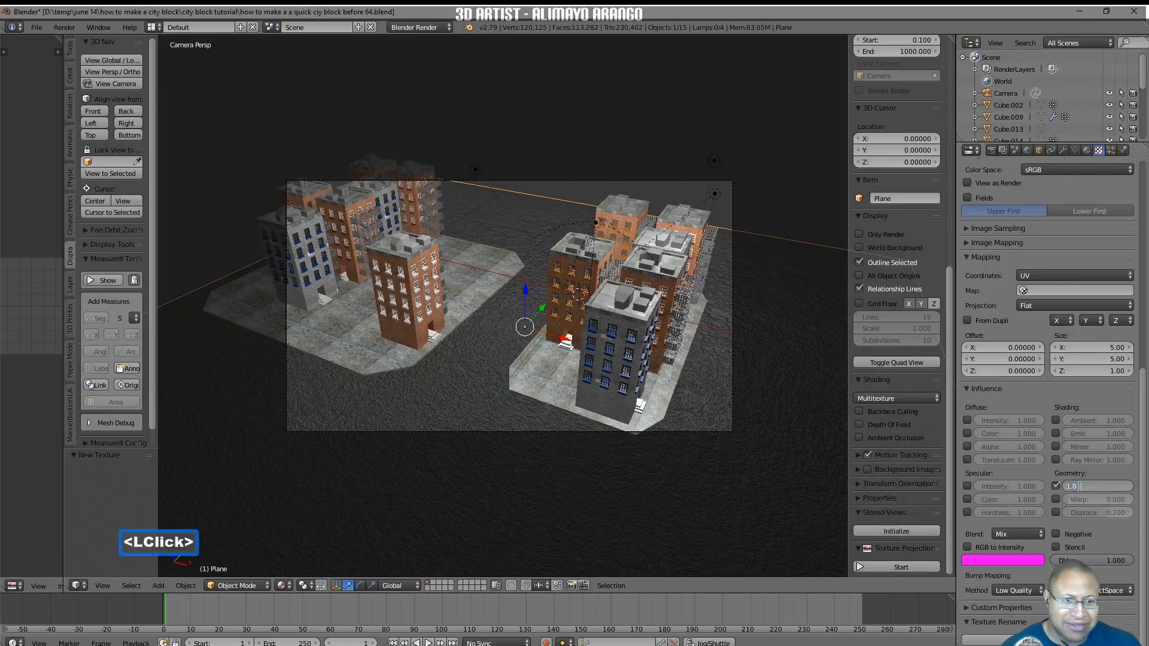
text(.1)
key(Return)
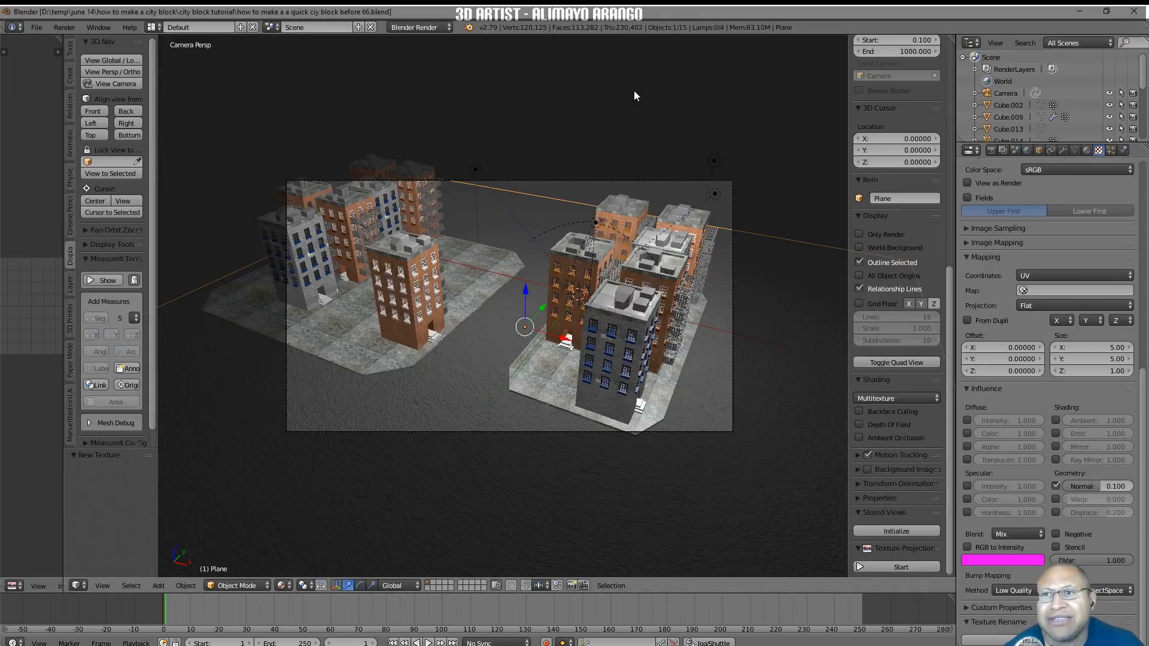
Look through the add-on list in the user preferences for the Add Mesh add-ons and close the preferences
click(36, 28)
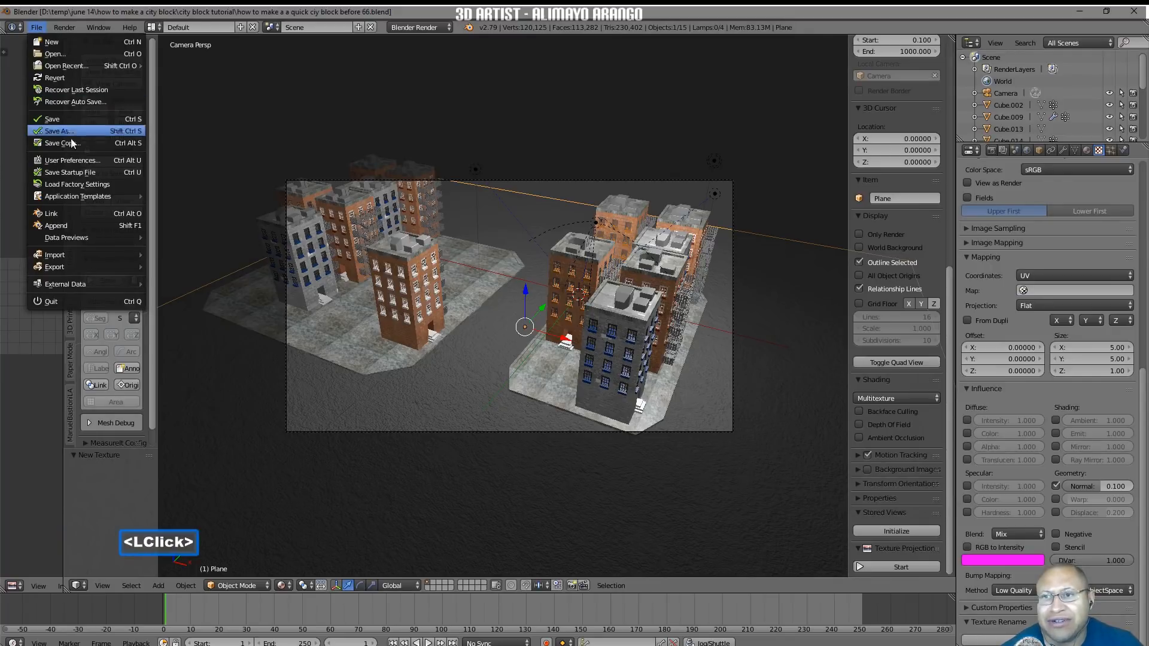
click(72, 160)
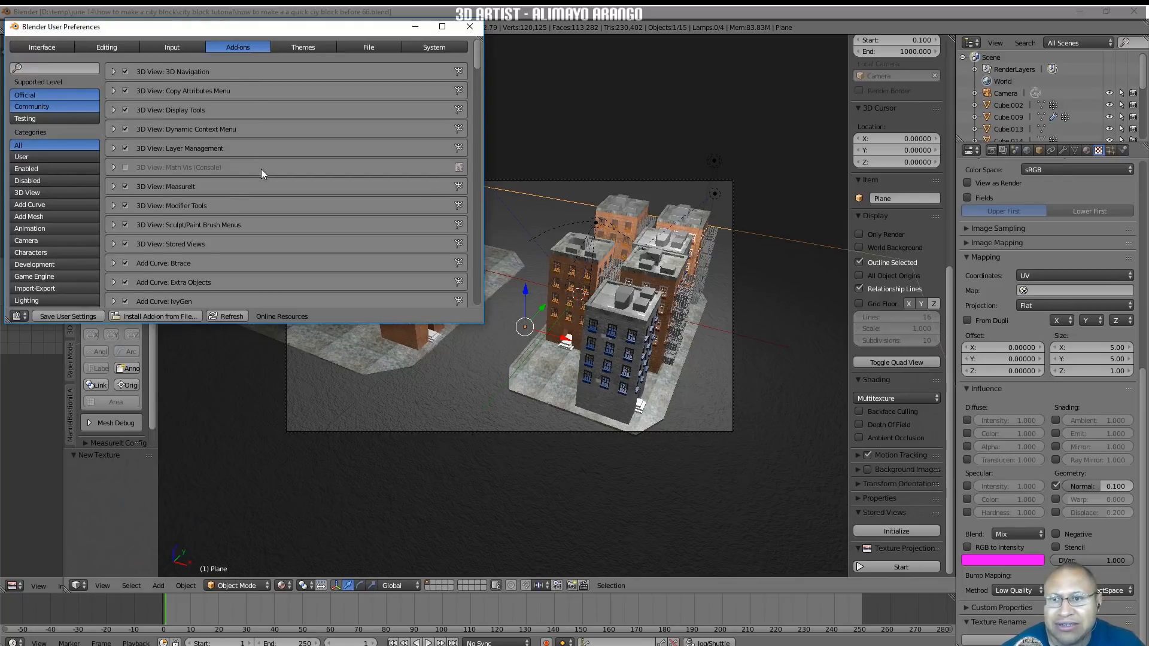
scroll(261, 169, down, 2)
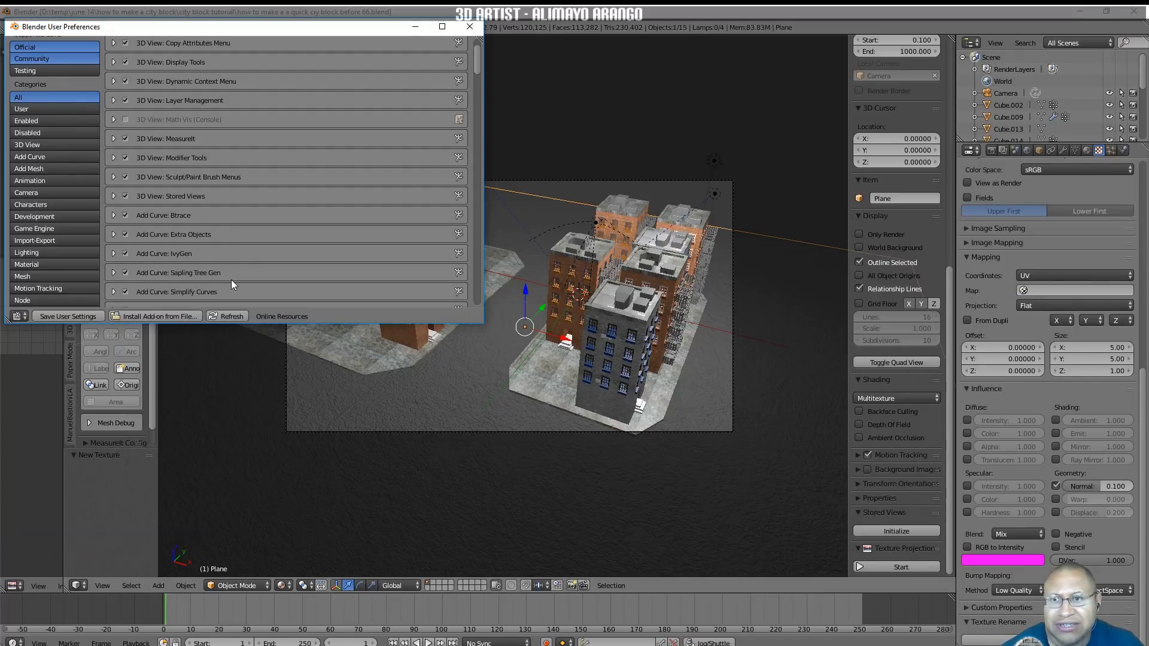
scroll(327, 230, down, 2)
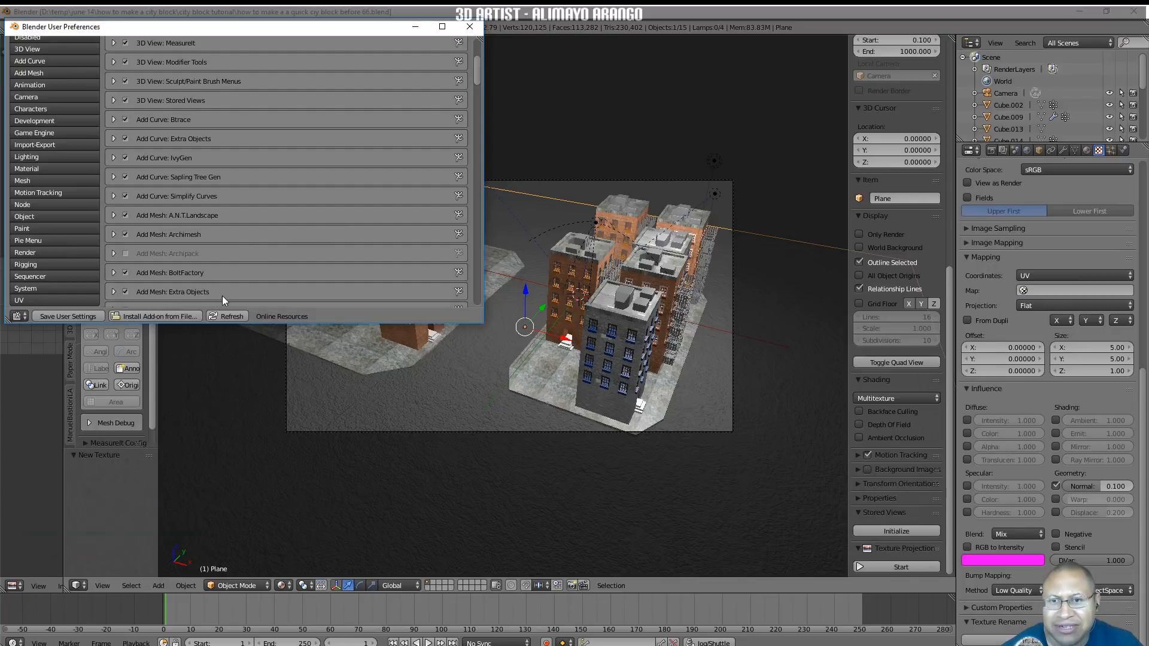
click(470, 26)
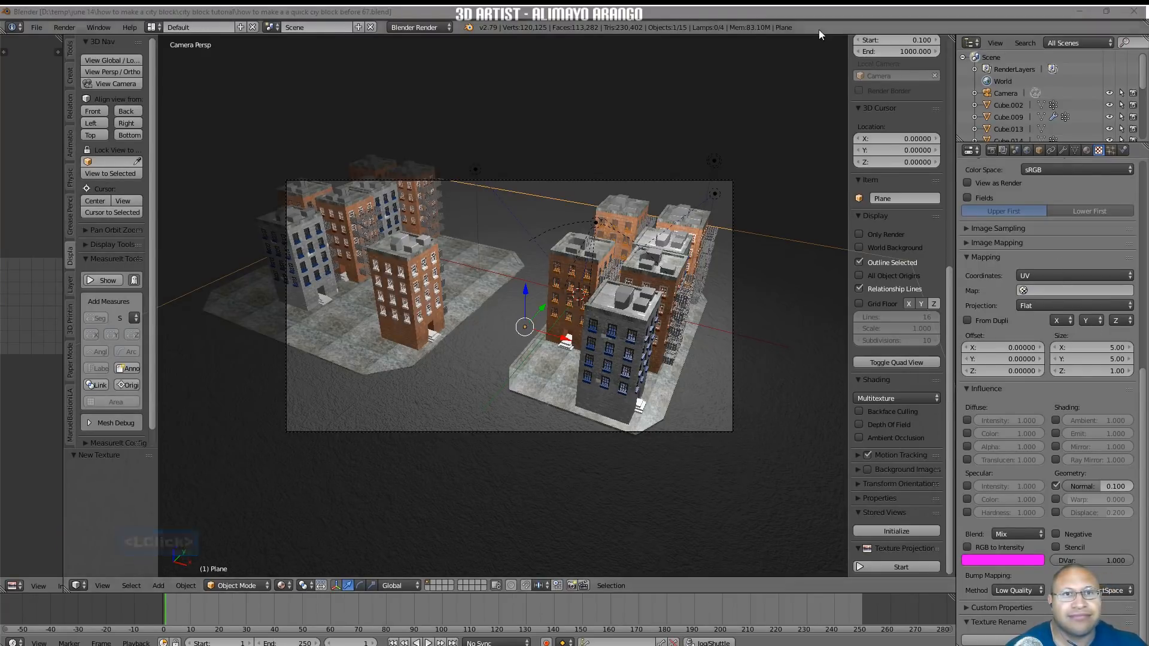
Add a pipe T-joint mesh at the near street corner of the right-hand sidewalk block
right_click(527, 353)
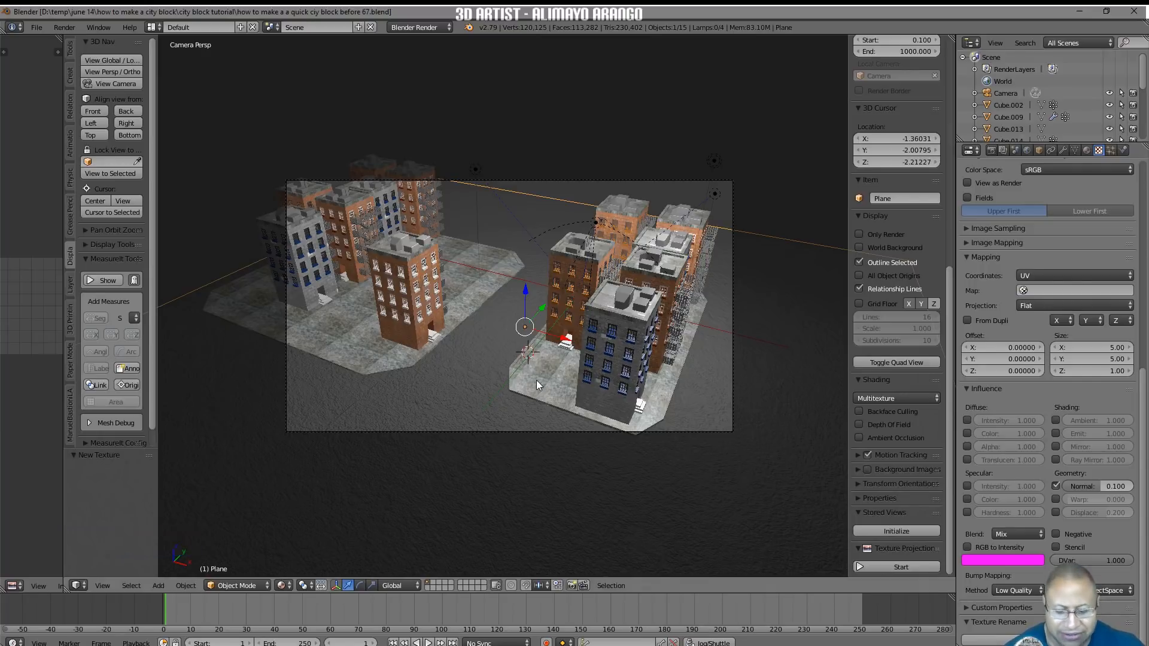
key(shift+a)
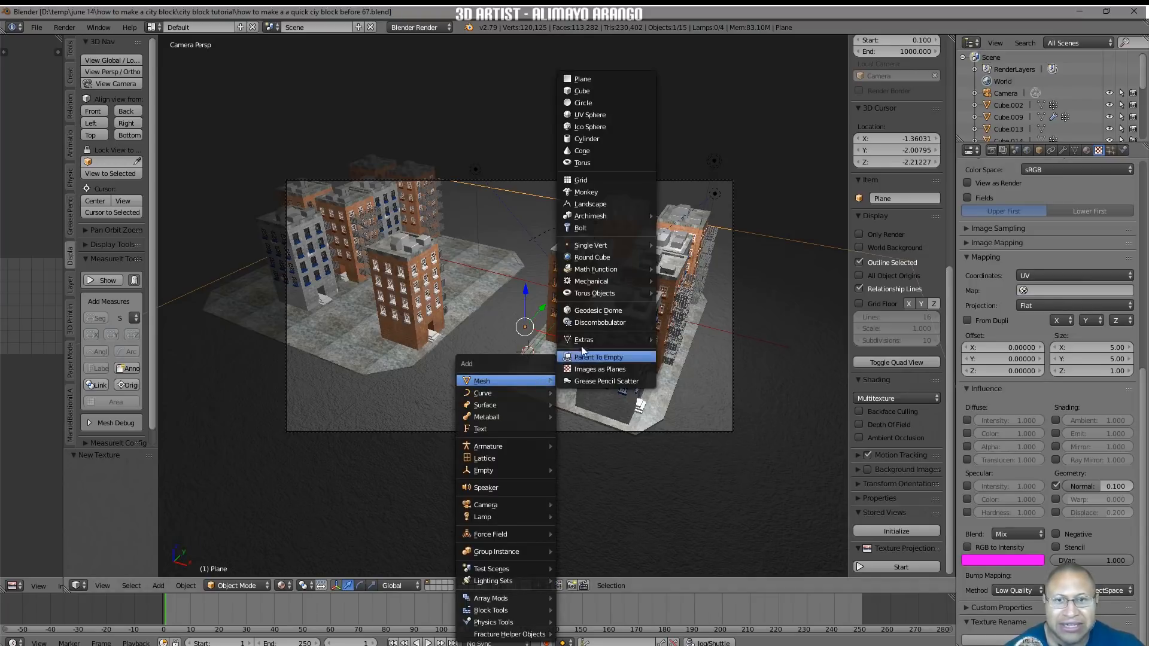
mouse_move(606, 280)
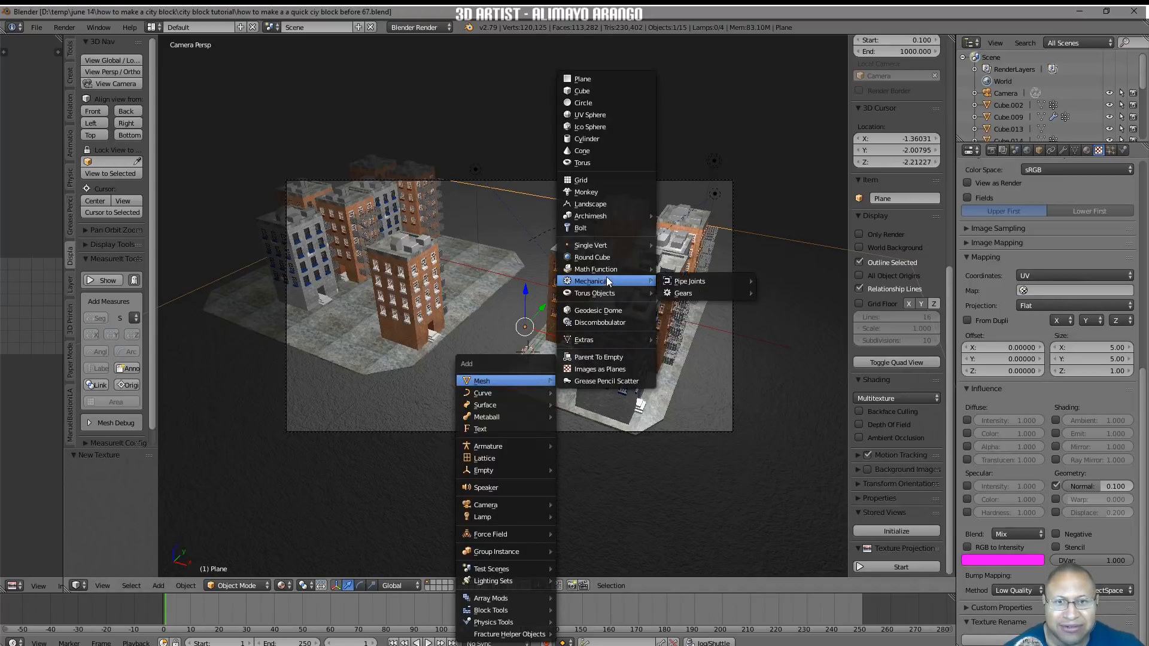
mouse_move(682, 286)
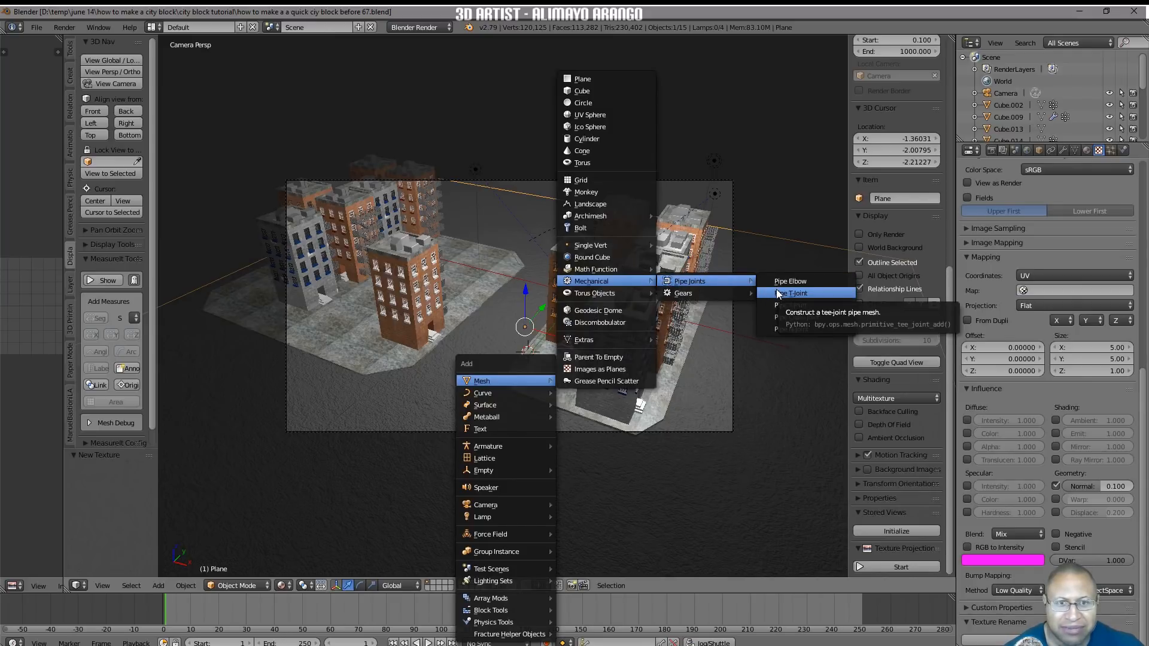
click(778, 293)
Raise the T-joint about 3.59 units along Z and scale it uniformly to about 0.32
drag(526, 316, 540, 243)
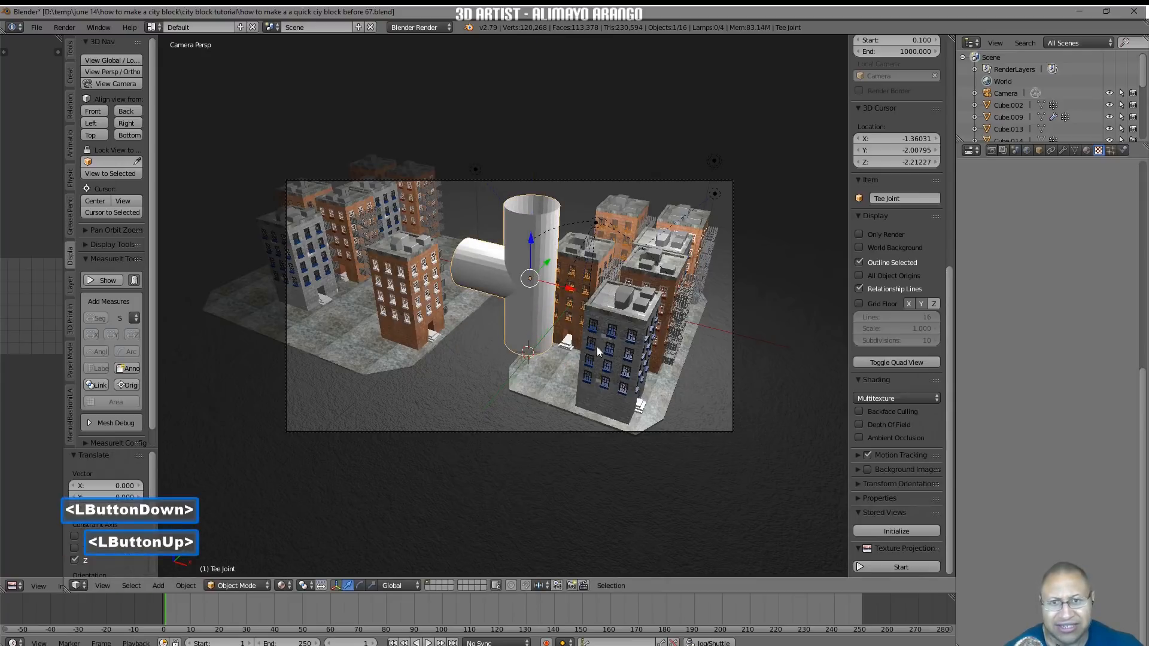
key(s)
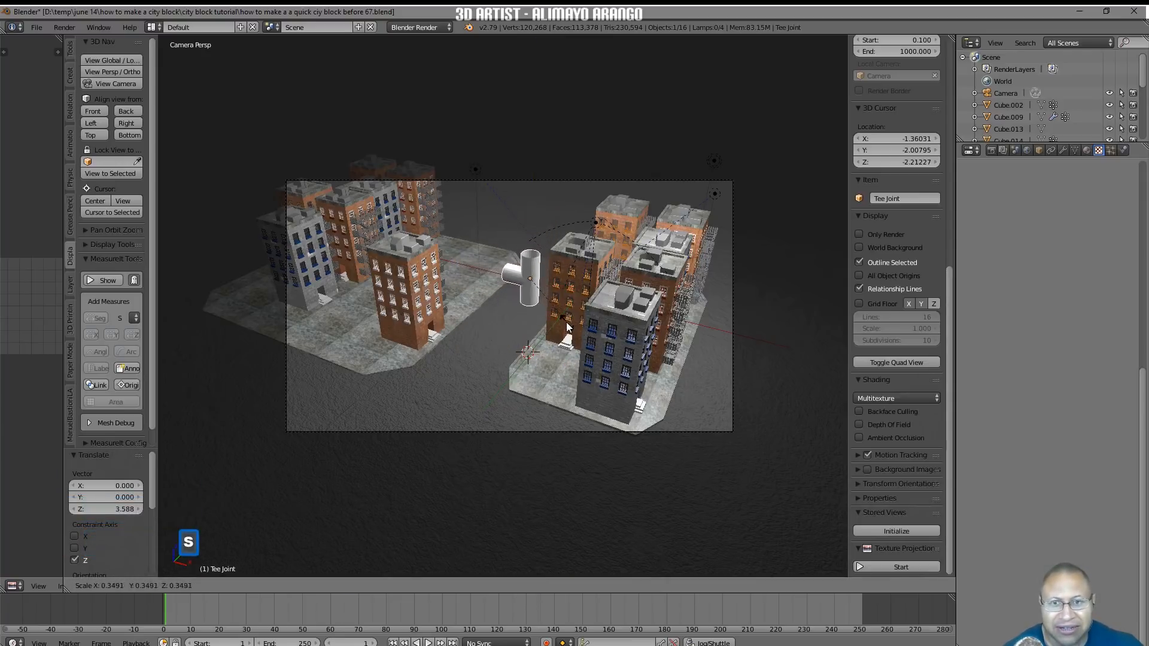
click(567, 326)
middle_drag(547, 344, 579, 355)
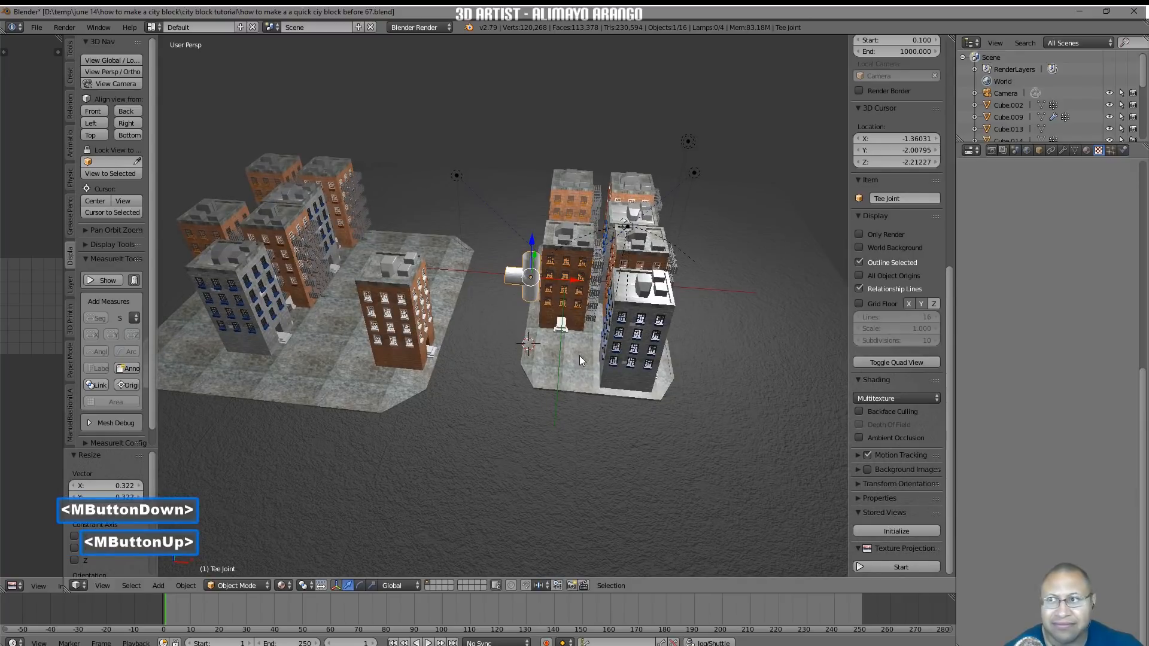
ctrl+middle_drag(612, 398, 594, 304)
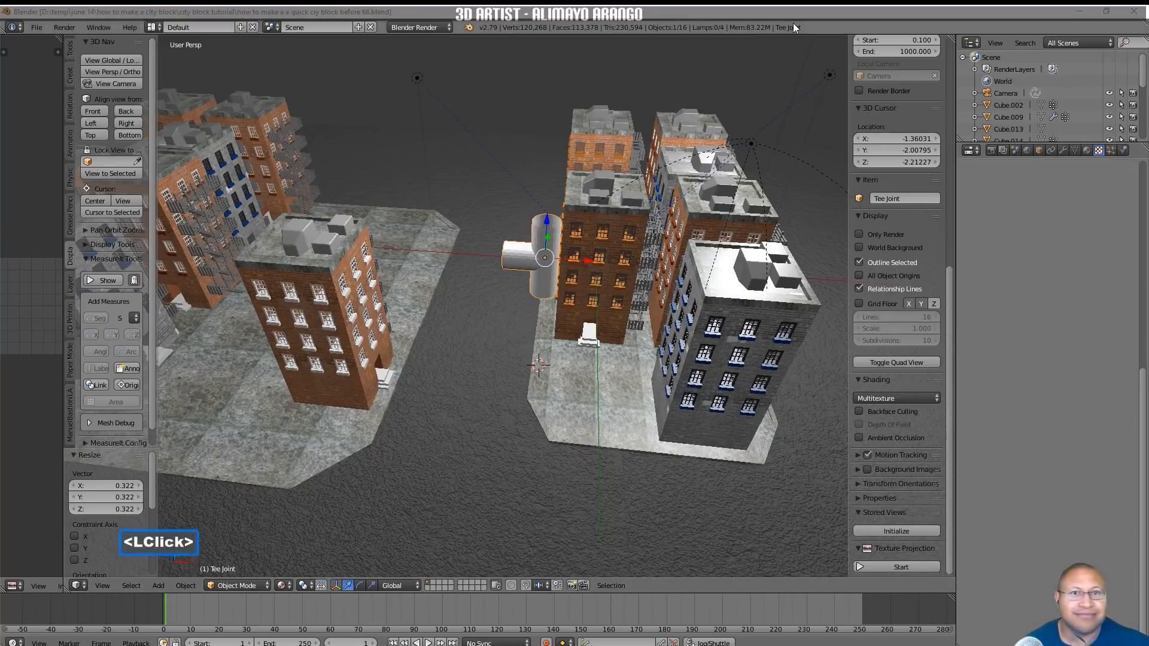
click(586, 265)
mouse_move(585, 265)
middle_down()
mouse_move(561, 322)
mouse_move(575, 284)
middle_up()
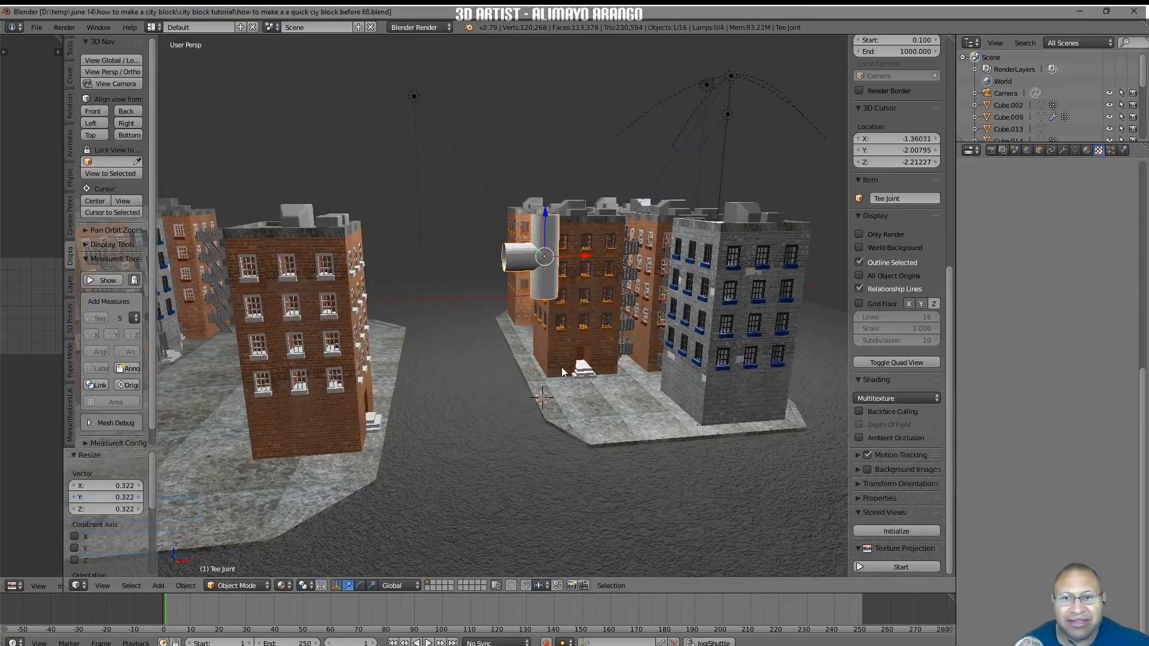
Thin the T-joint's pipes in Edit Mode using Shrink/Fatten on the whole mesh with an offset of about 0.32
click(255, 586)
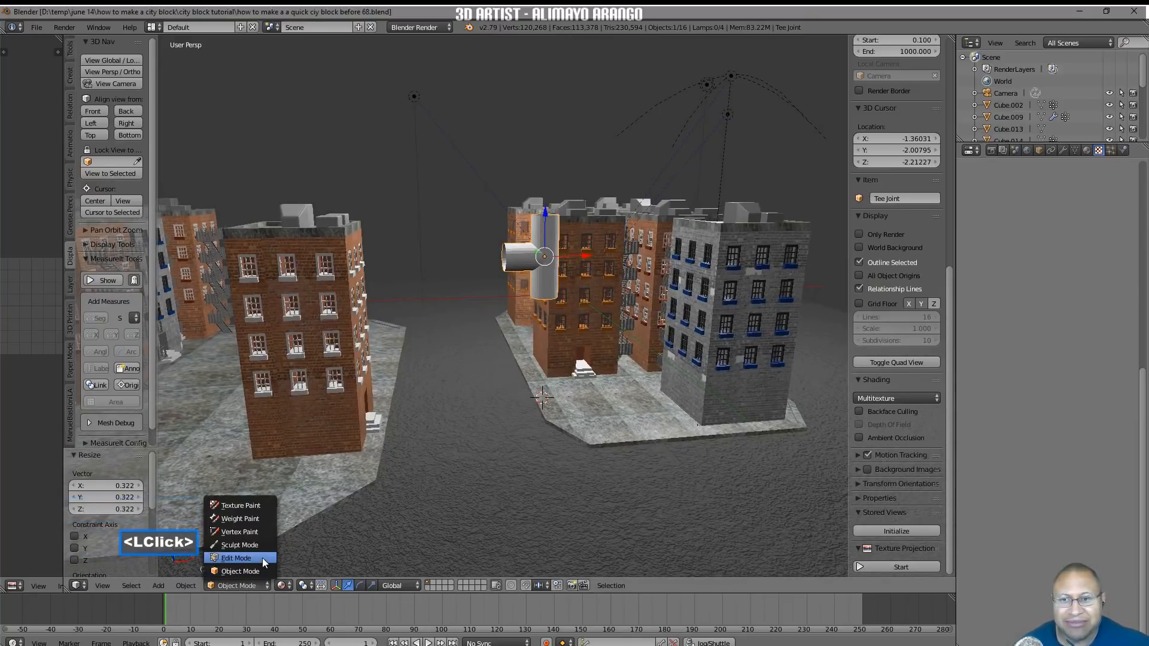
click(222, 557)
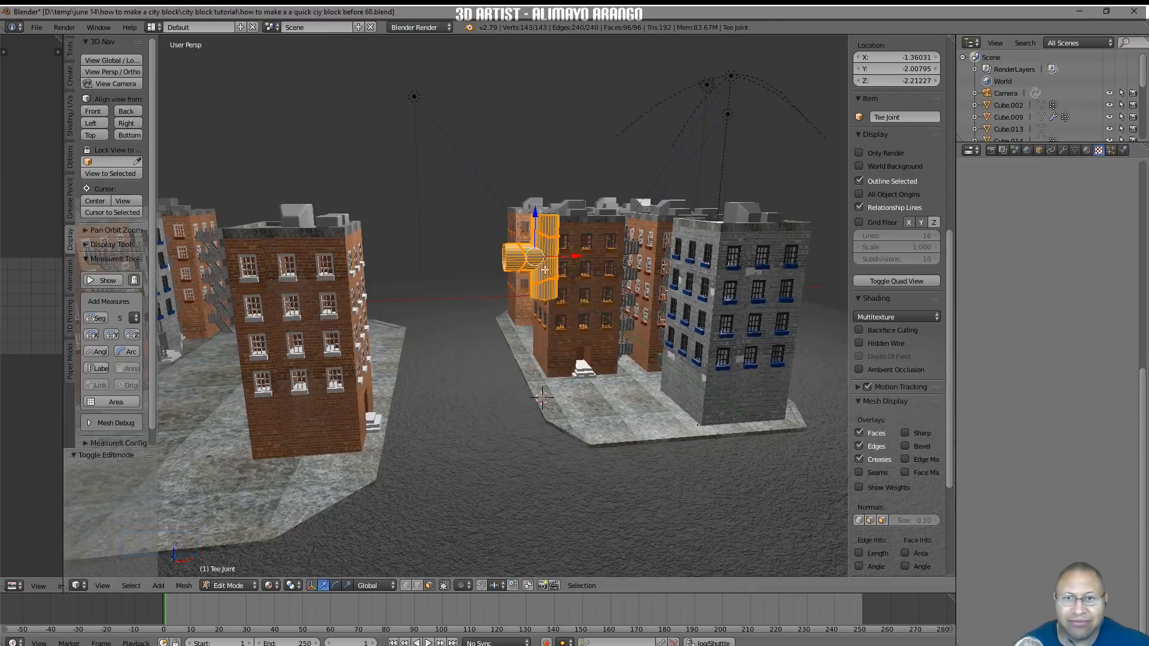
key(alt)
key(alt+s)
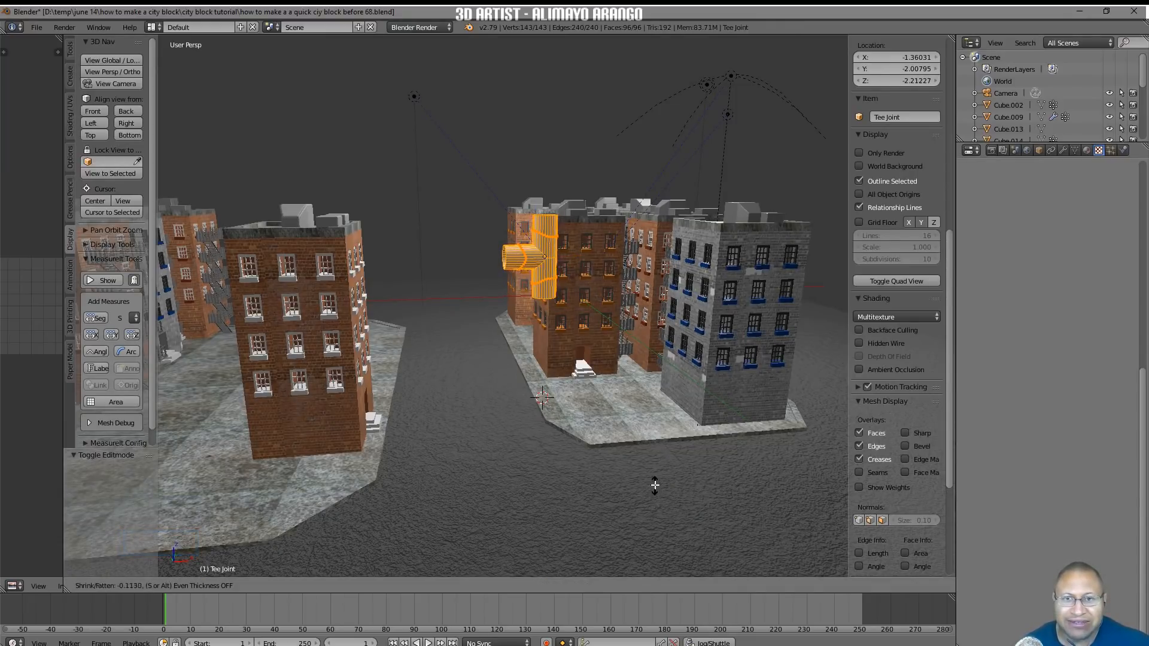
shift+click(646, 442)
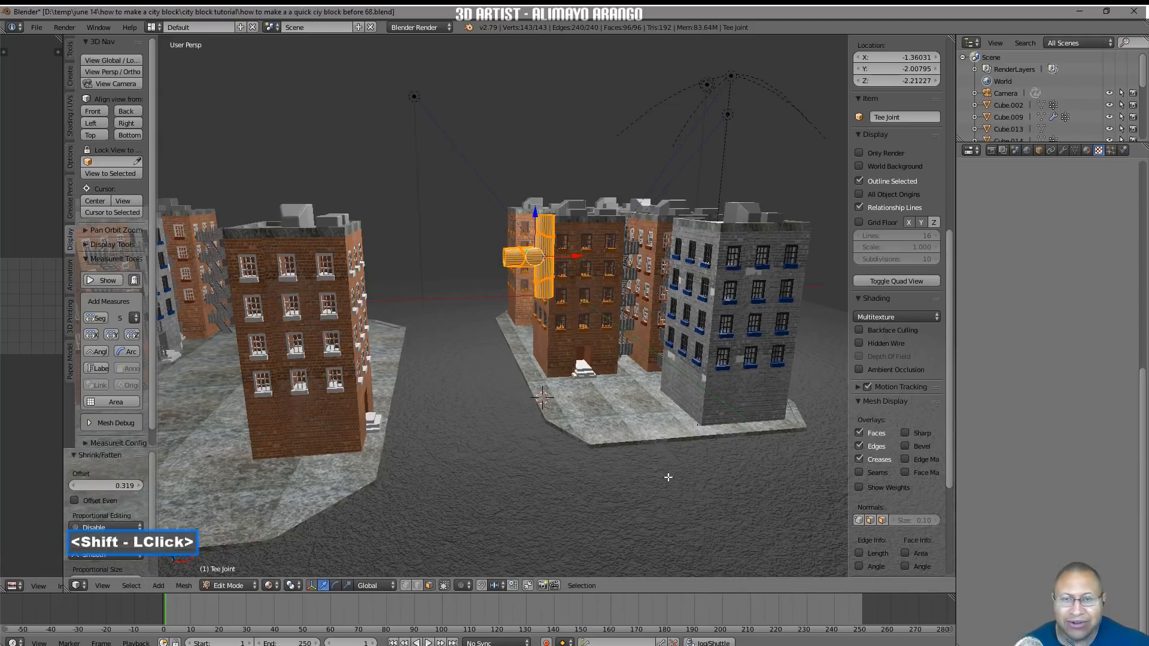
middle_drag(648, 449, 623, 212)
middle_drag(627, 339, 635, 353)
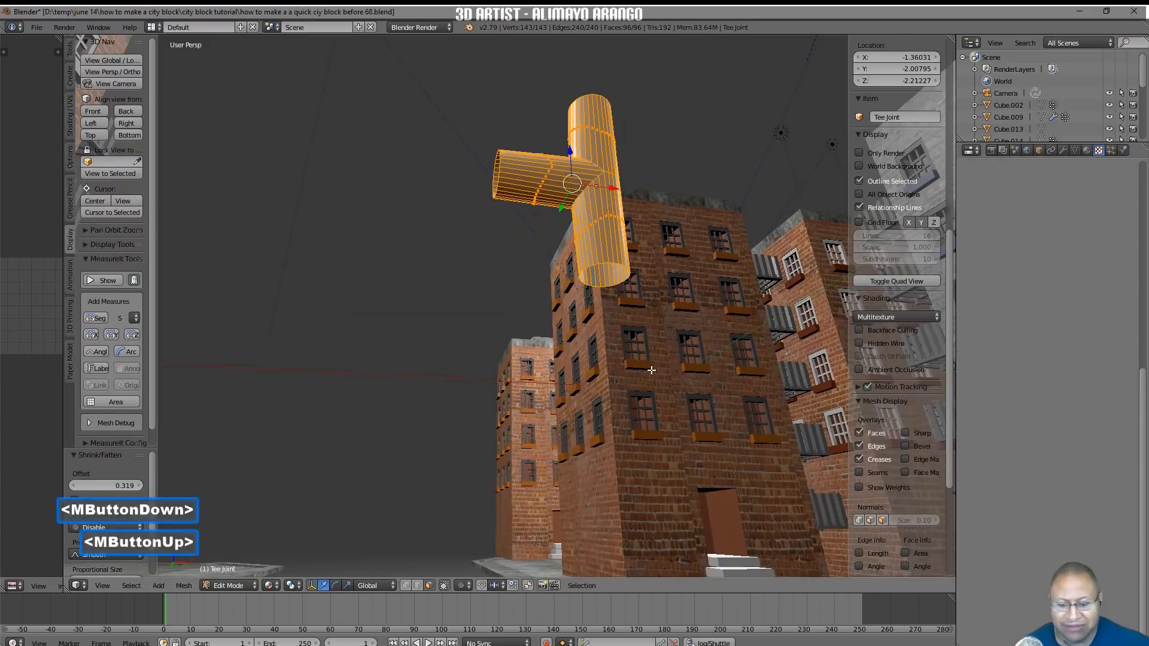
Extrude the open edge loop at the T-joint's lower end in place and scale it inward to about 0.74
key(a)
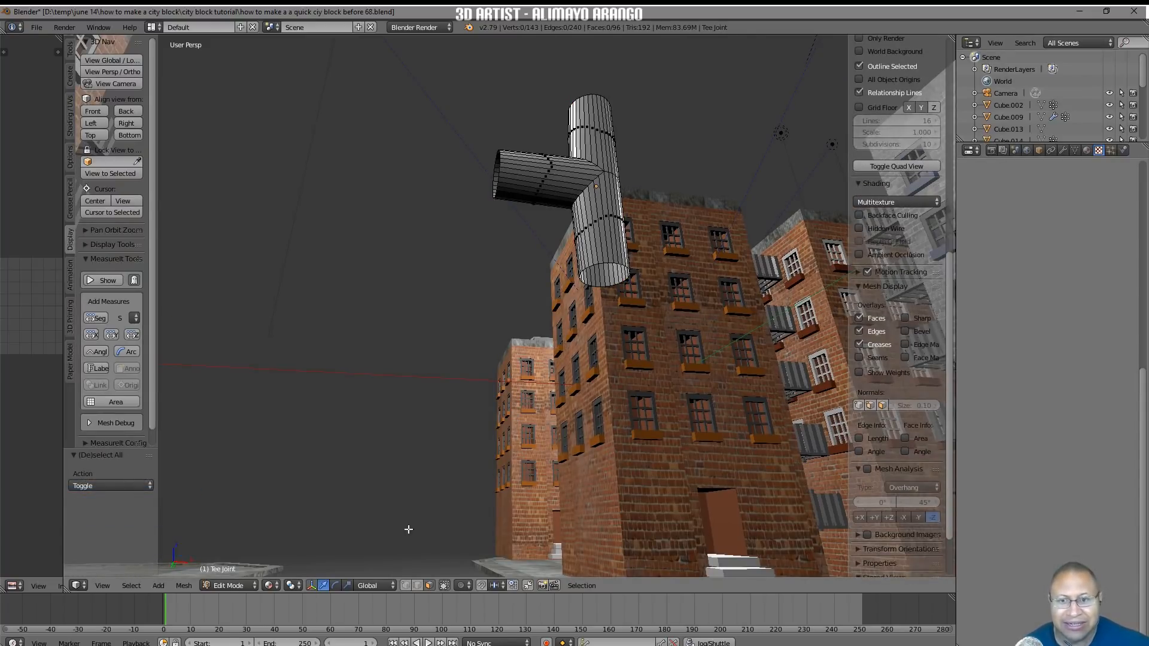
alt+click(615, 270)
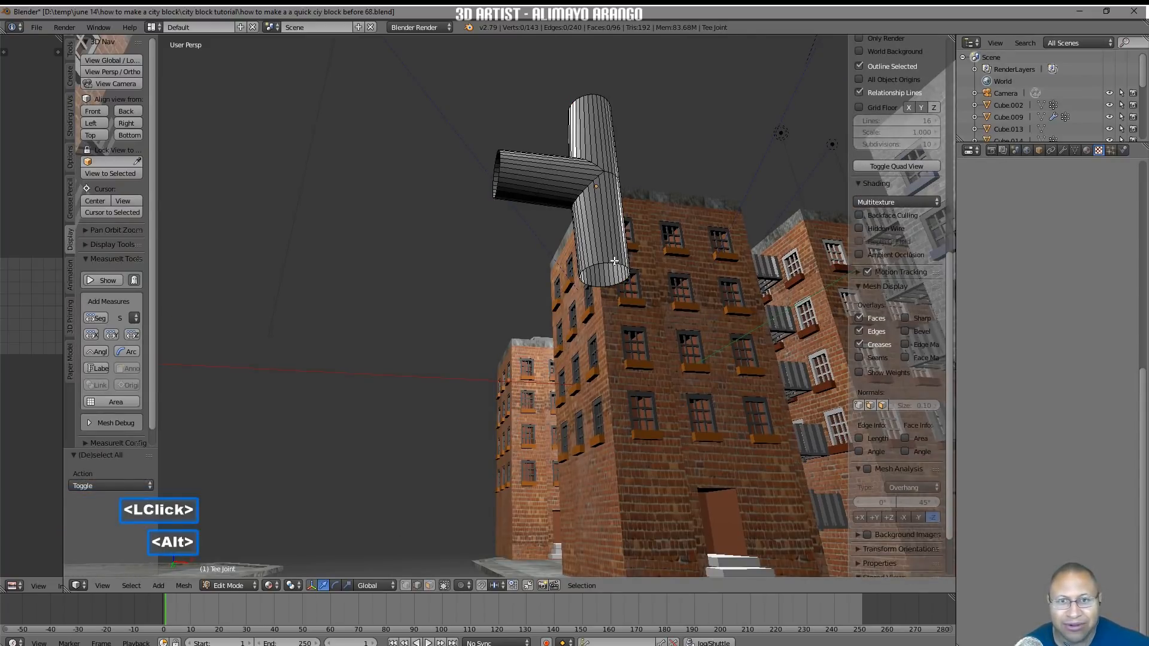
alt+click(613, 263)
alt+click(611, 263)
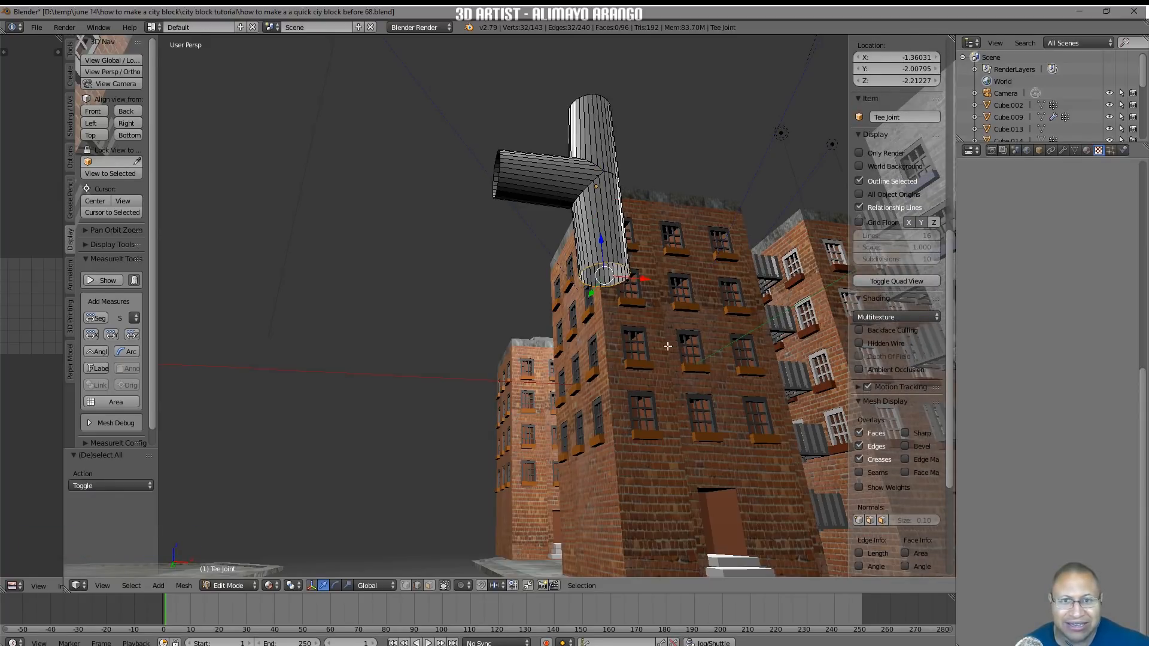
key(e)
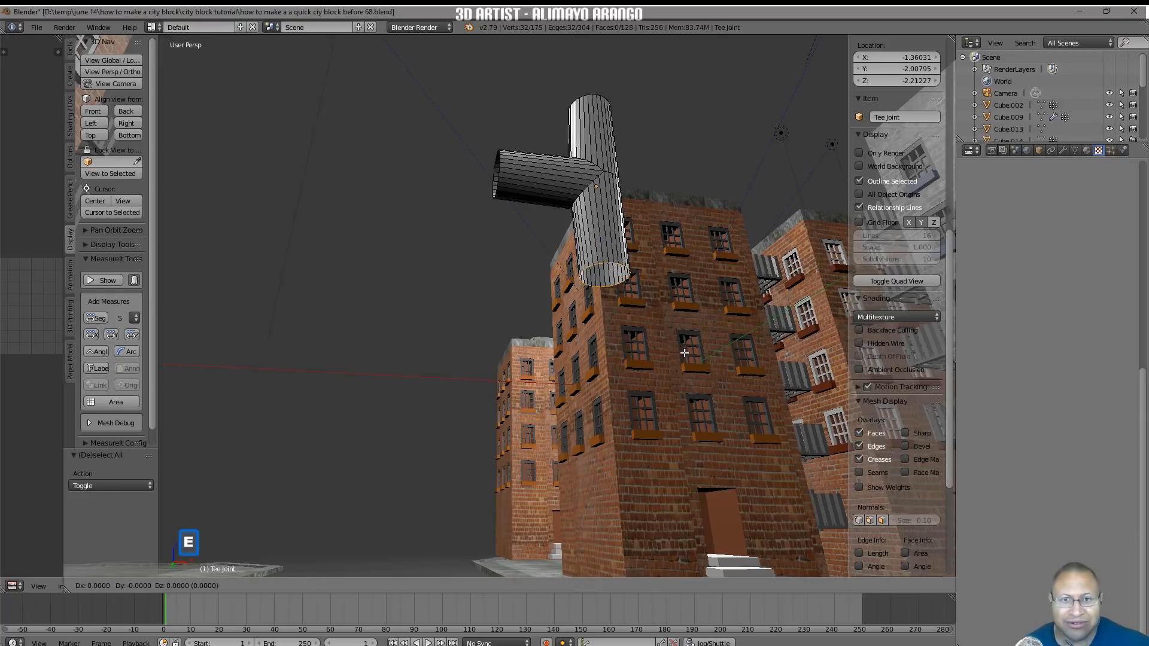
right_click(684, 354)
key(s)
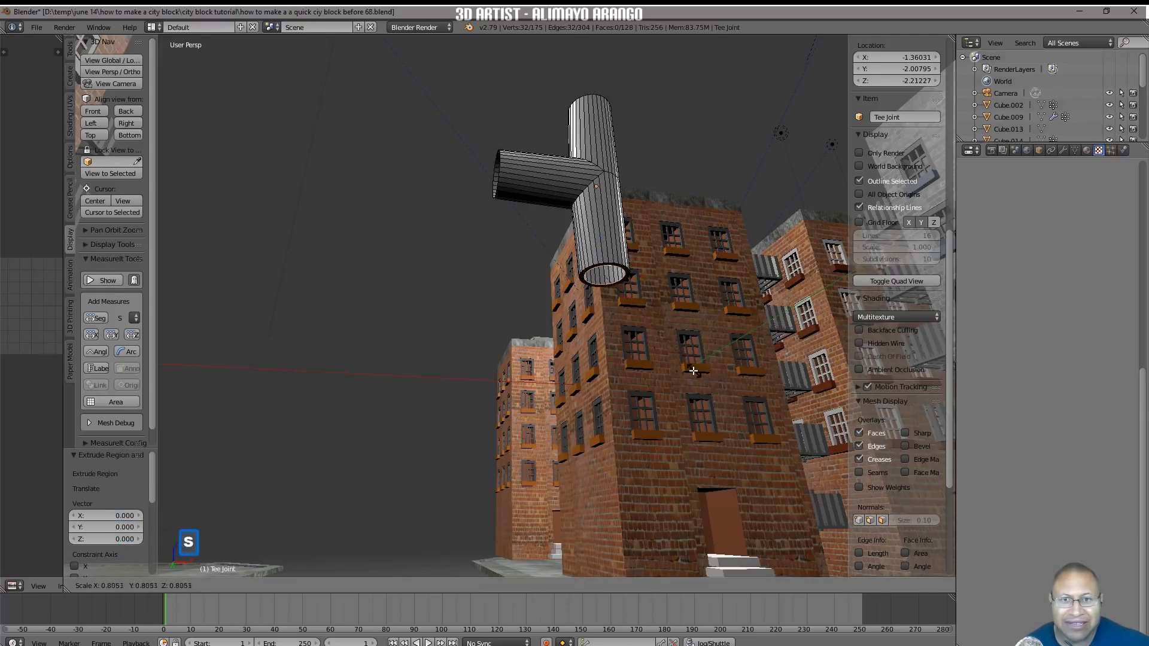
click(691, 370)
Extrude the inner loop and lower it about 1.85 units along Z, forming a narrower pole down to the sidewalk
key(e)
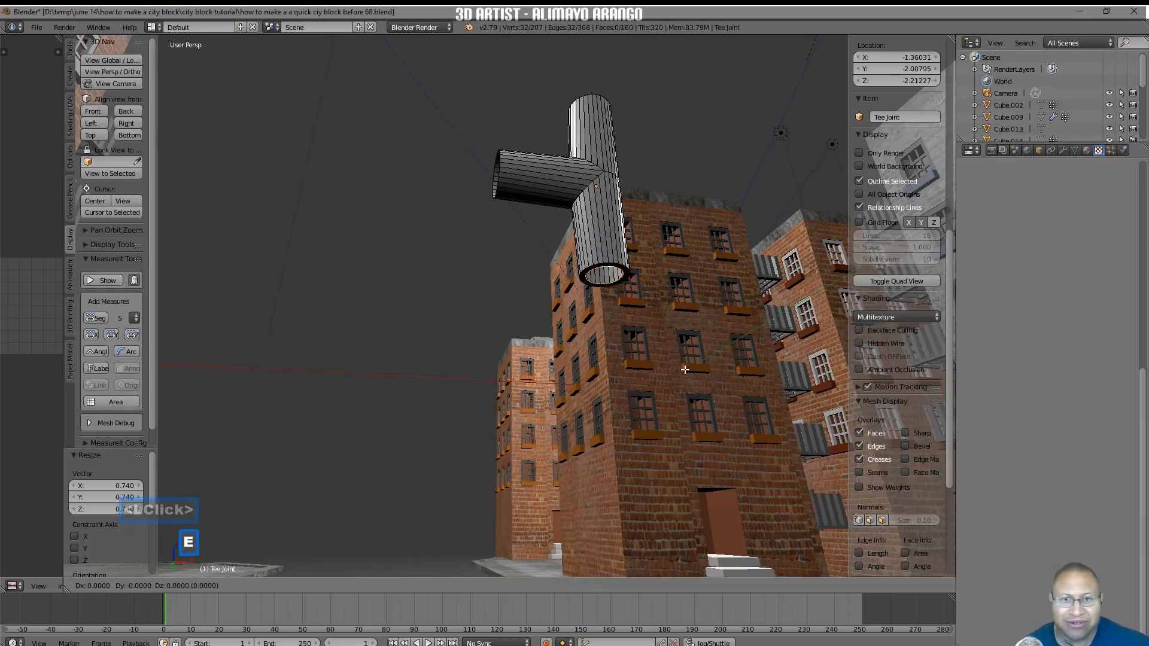
right_click(685, 369)
drag(601, 240, 696, 371)
scroll(695, 372, down, 2)
scroll(695, 371, down, 1)
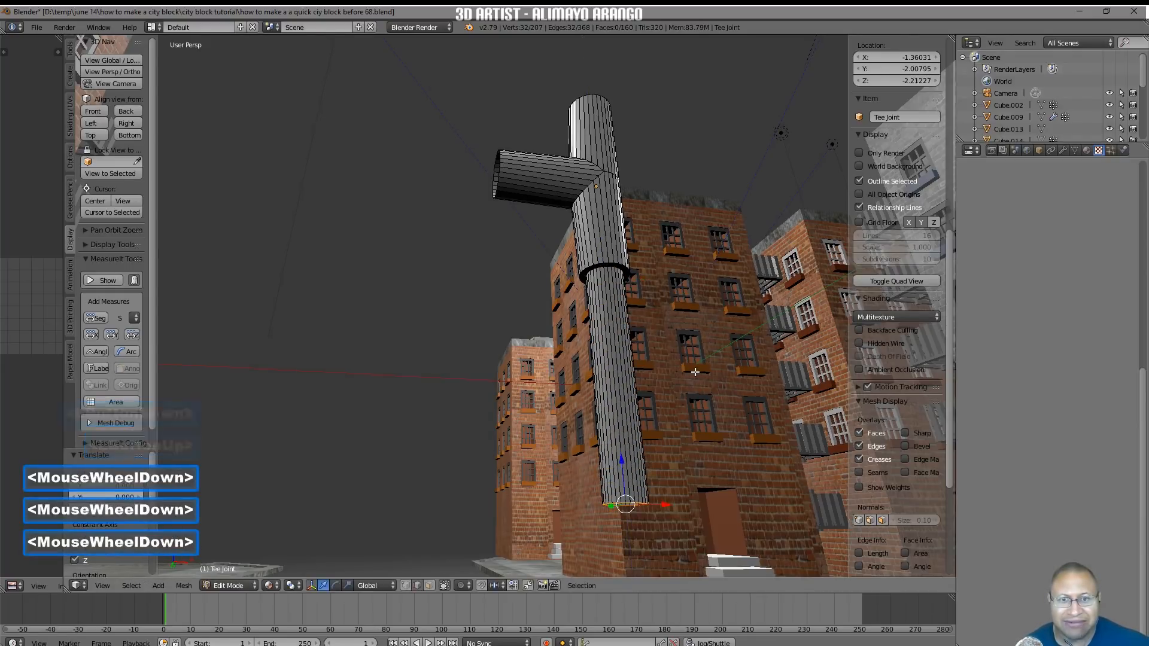
click(696, 371)
scroll(702, 363, down, 1)
middle_drag(702, 364, 693, 404)
scroll(694, 404, down, 3)
scroll(711, 414, down, 3)
click(709, 386)
scroll(712, 387, down, 2)
click(746, 21)
scroll(720, 361, down, 2)
middle_drag(750, 407, 725, 415)
scroll(742, 424, down, 1)
middle_drag(725, 415, 742, 456)
key(Return)
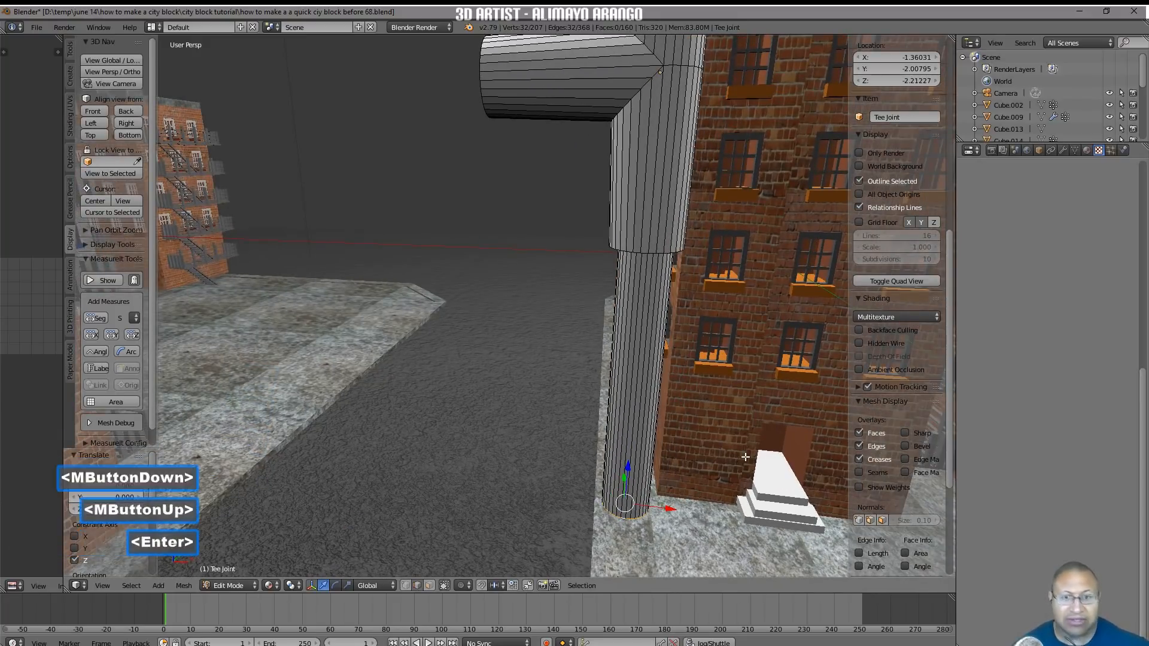
middle_drag(718, 452, 713, 460)
scroll(713, 460, down, 3)
scroll(714, 460, up, 1)
scroll(713, 460, down, 2)
scroll(713, 460, down, 3)
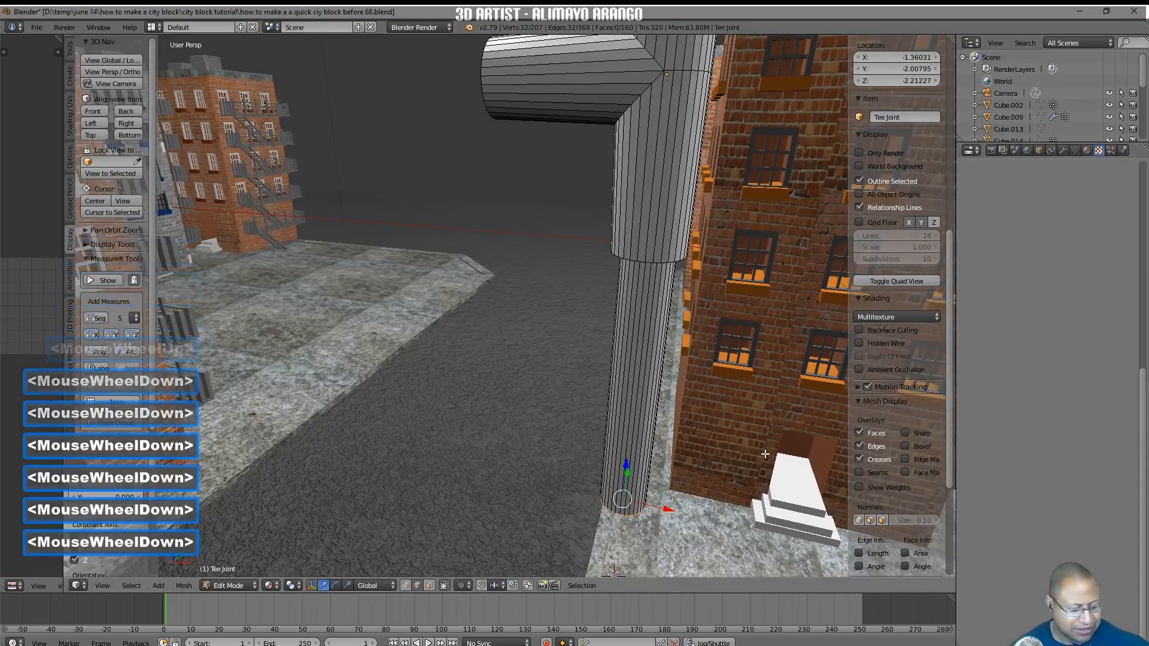
scroll(711, 458, up, 5)
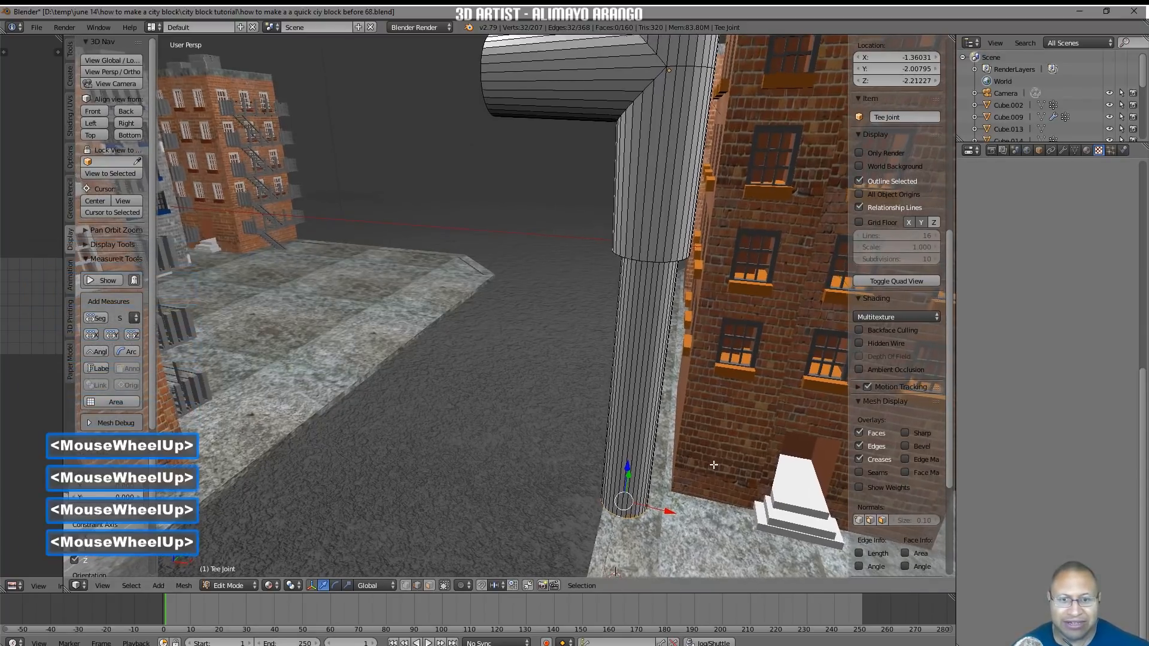
scroll(712, 461, down, 7)
scroll(713, 465, up, 8)
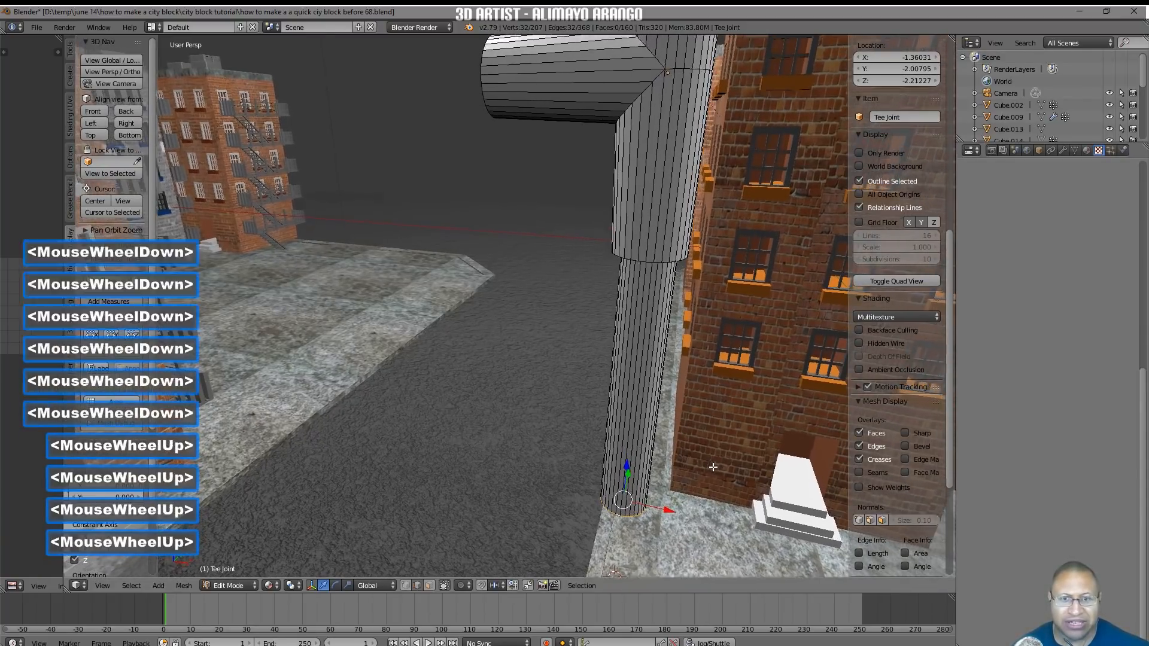
scroll(715, 470, down, 9)
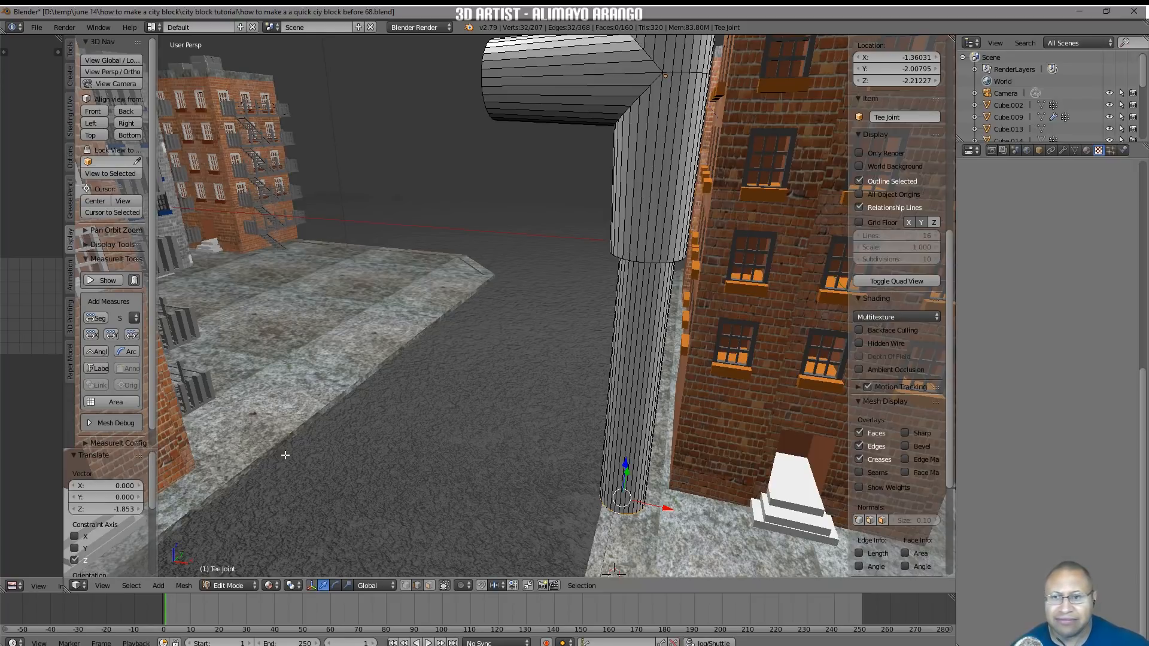
Frame the selected edge loop at the pole's lower end and lower it further along Z to lengthen the pole
click(103, 586)
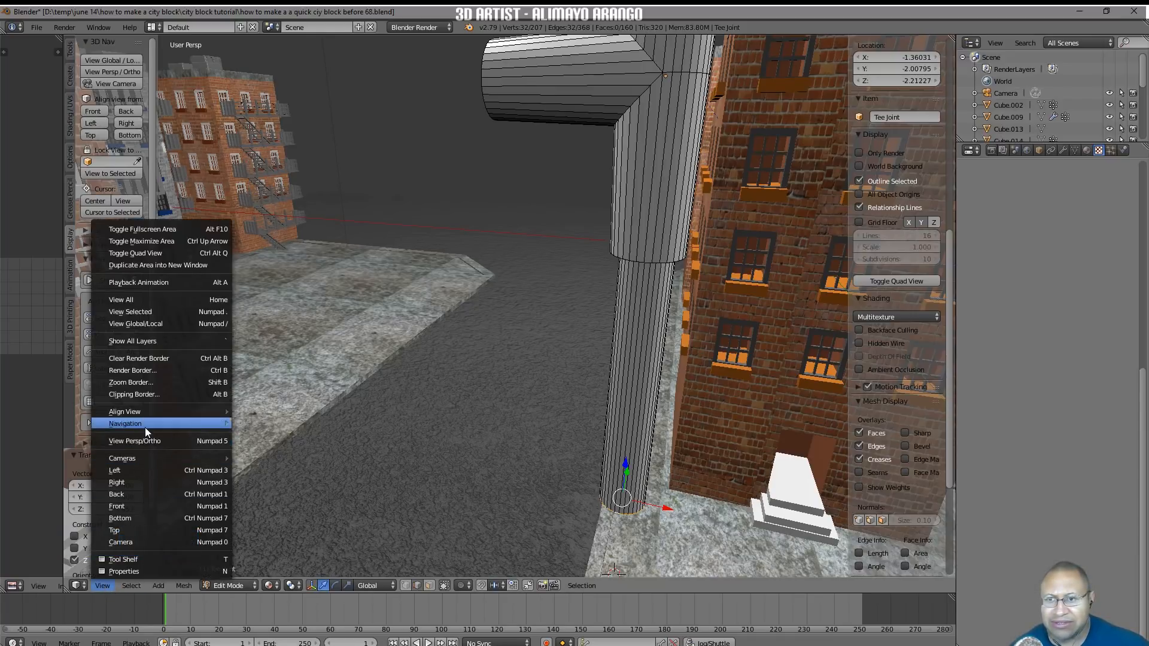
mouse_move(145, 428)
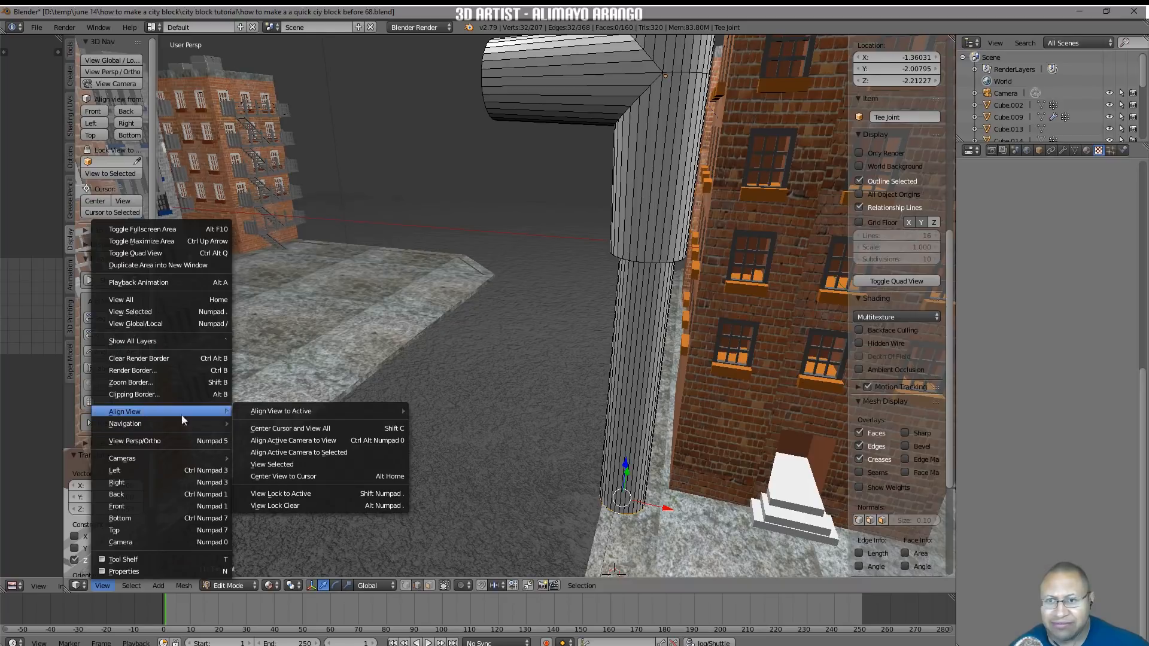
click(281, 464)
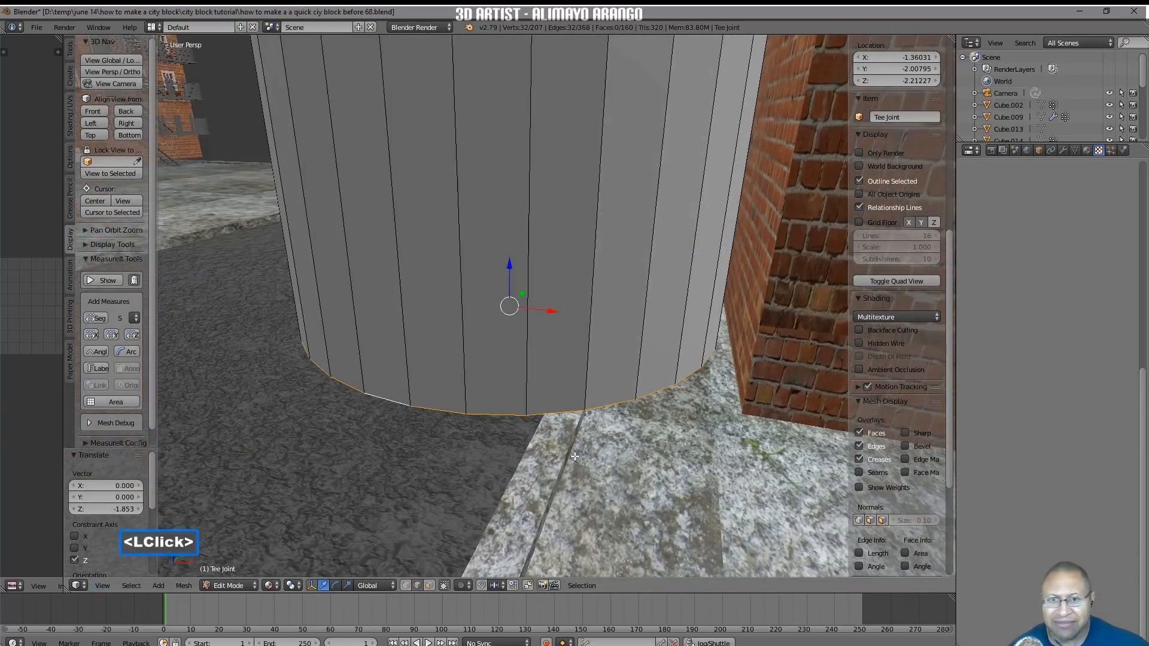
scroll(569, 445, down, 4)
scroll(570, 444, down, 6)
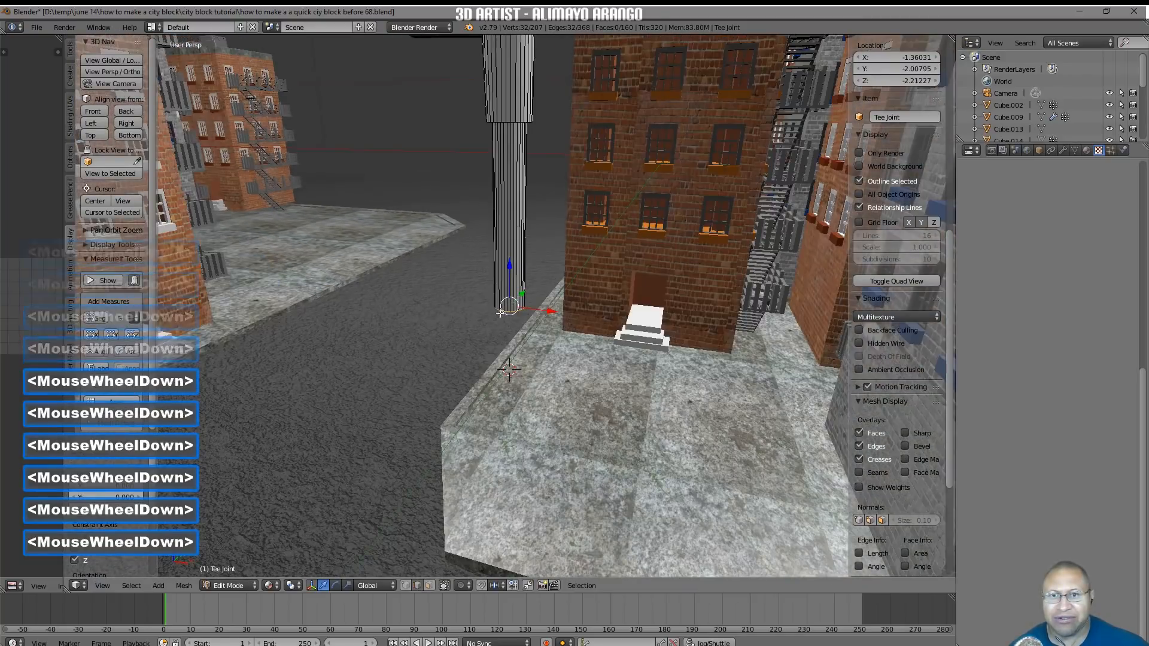
mouse_move(538, 341)
middle_down()
mouse_move(530, 328)
mouse_move(532, 342)
middle_up()
shift+middle_drag(540, 291, 593, 395)
scroll(593, 383, down, 2)
drag(558, 382, 575, 446)
scroll(590, 407, down, 2)
middle_drag(593, 404, 642, 427)
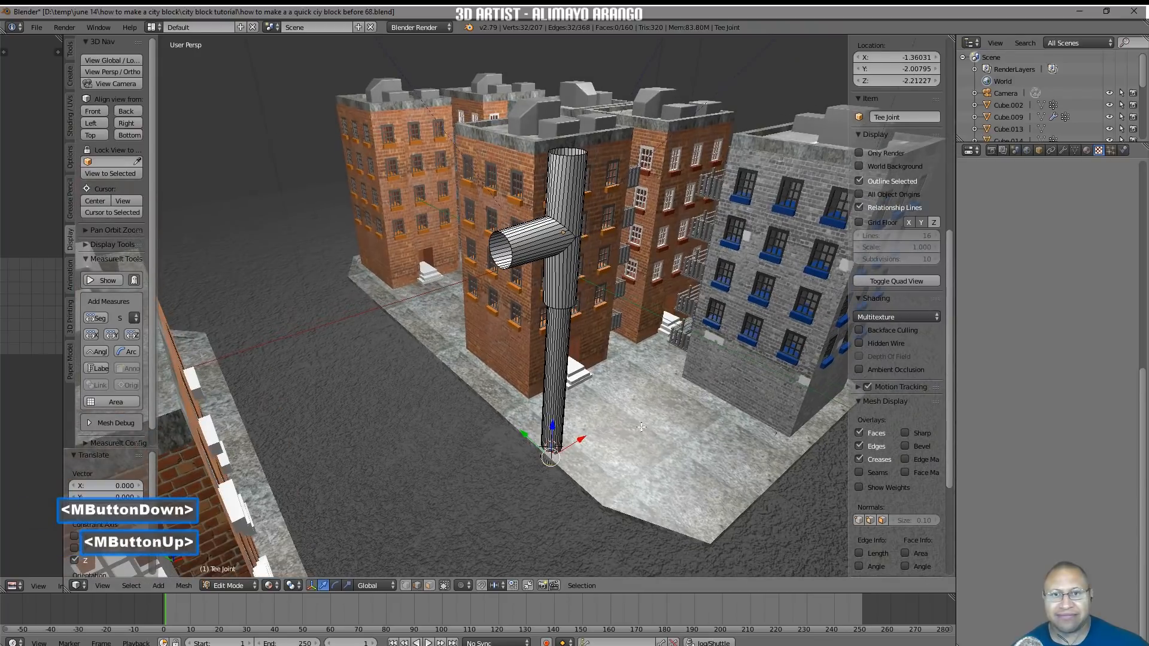
Select the whole linked pole mesh and scale it uniformly to about 0.586
key(l)
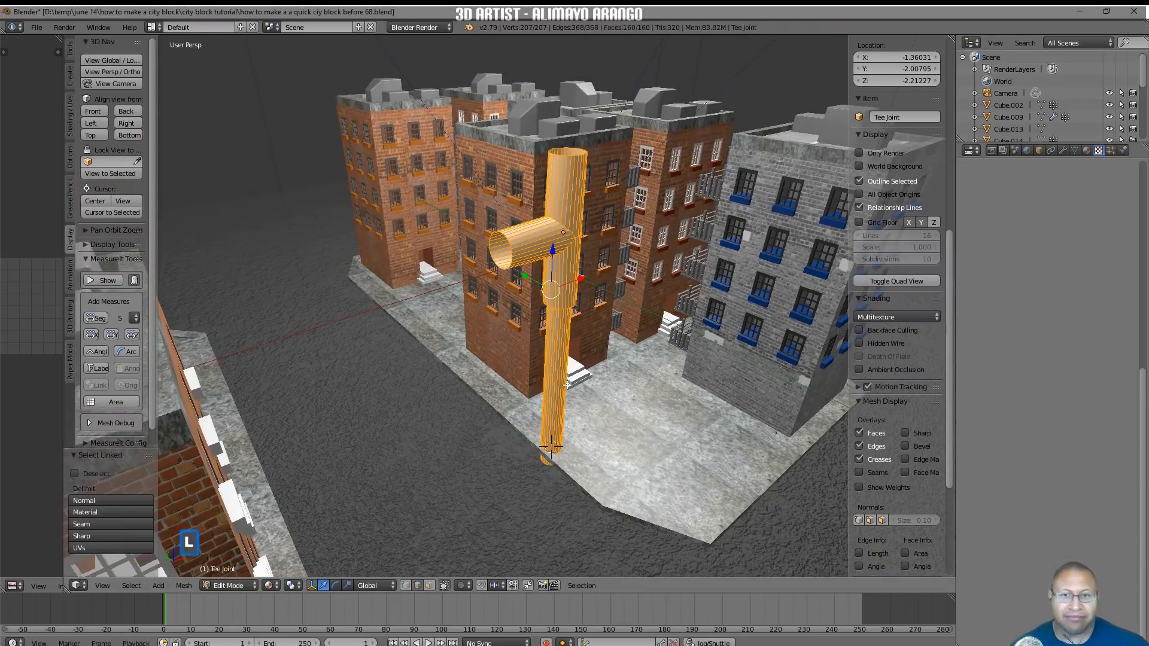
middle_drag(629, 409, 582, 396)
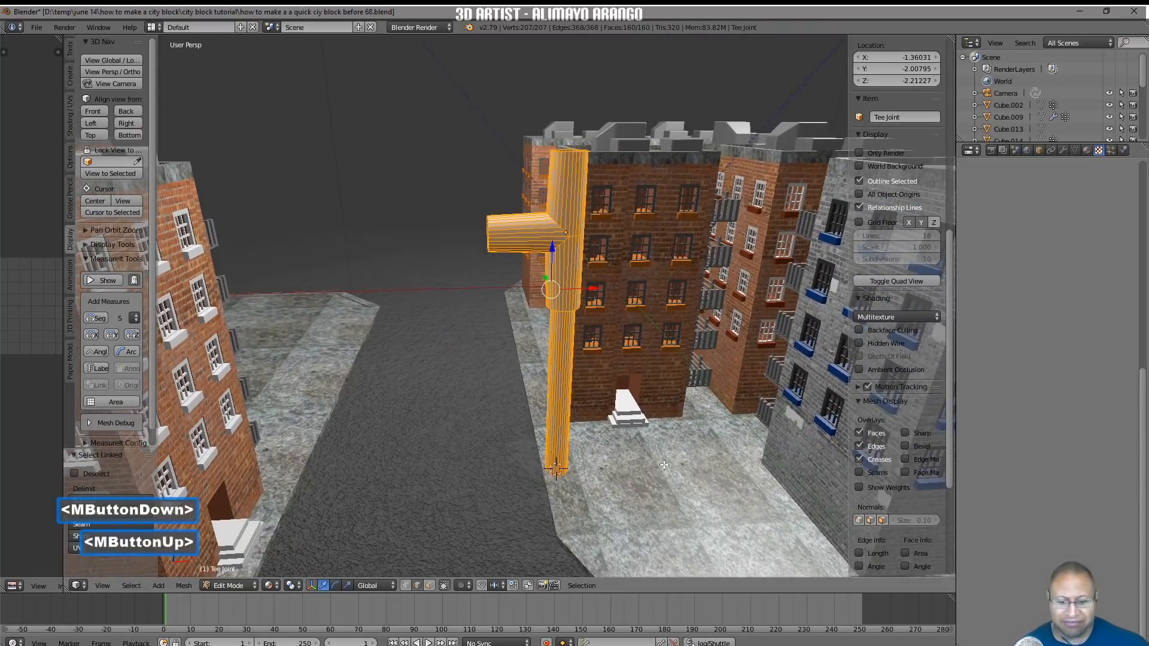
key(s)
click(600, 402)
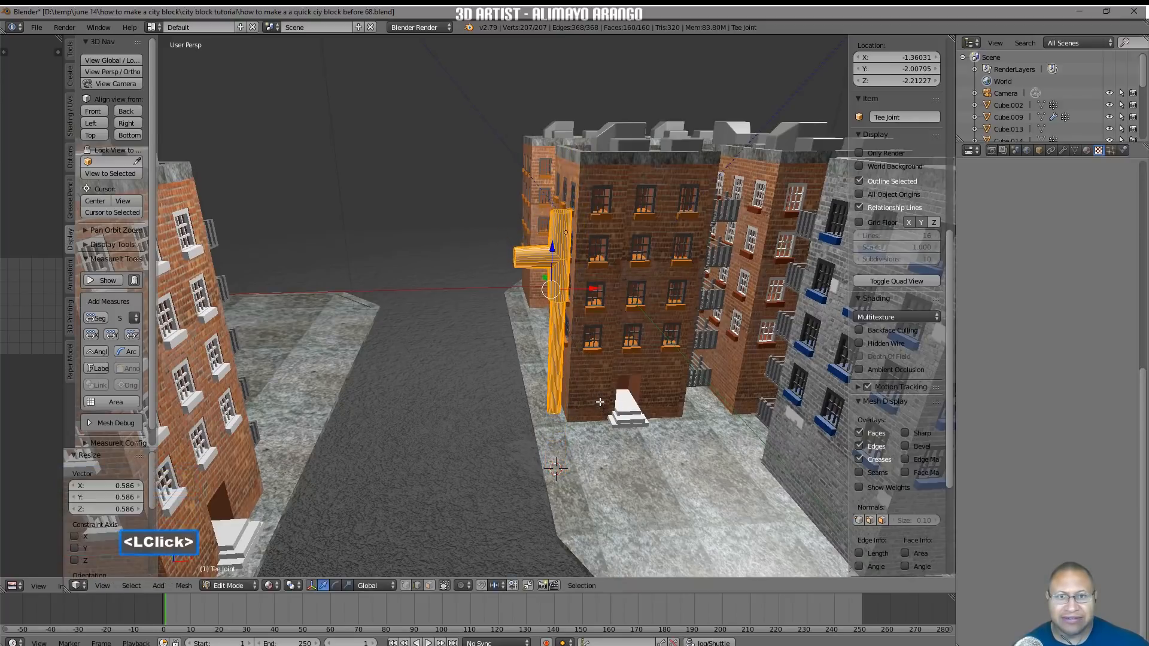
Move the pole about 1.83 units along negative Y and adjust its height so it stands on the sidewalk's outer corner
click(552, 250)
middle_drag(551, 254, 542, 312)
drag(527, 304, 649, 362)
middle_drag(648, 362, 661, 346)
click(675, 346)
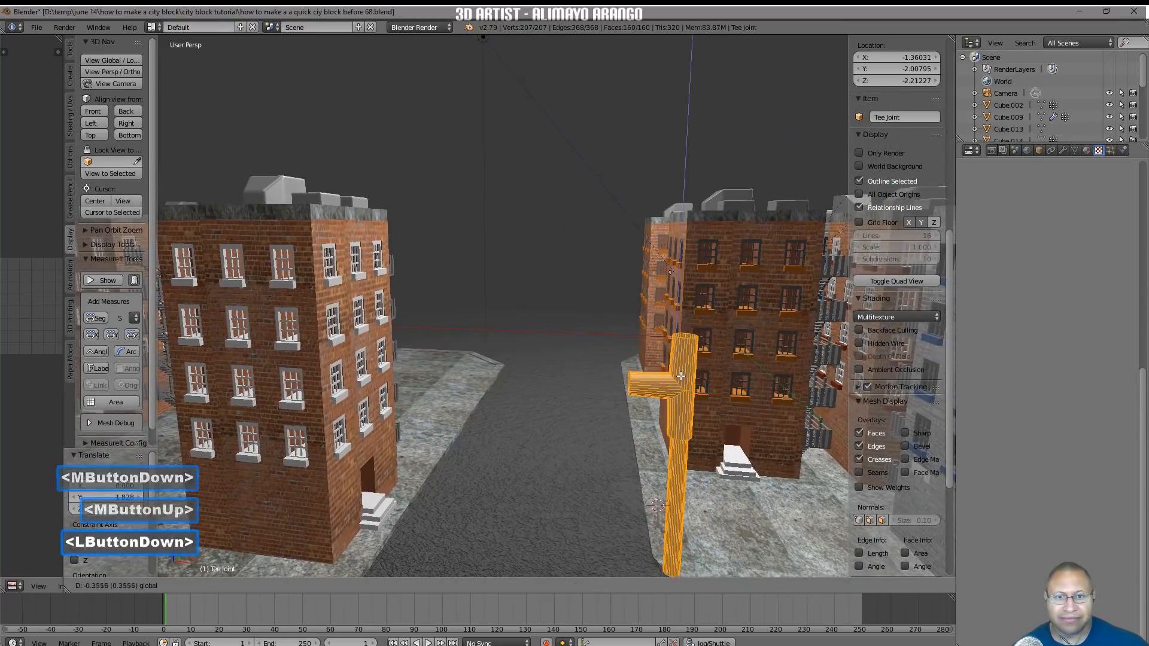
shift+middle_drag(700, 406, 648, 333)
mouse_move(641, 330)
mouse_down()
mouse_move(648, 311)
mouse_move(634, 291)
mouse_move(638, 324)
mouse_up()
middle_drag(638, 325, 773, 387)
shift+middle_drag(709, 352, 698, 402)
Deselect the pole mesh and save the scene as a new numbered version ending in "before 69.blend"
key(a)
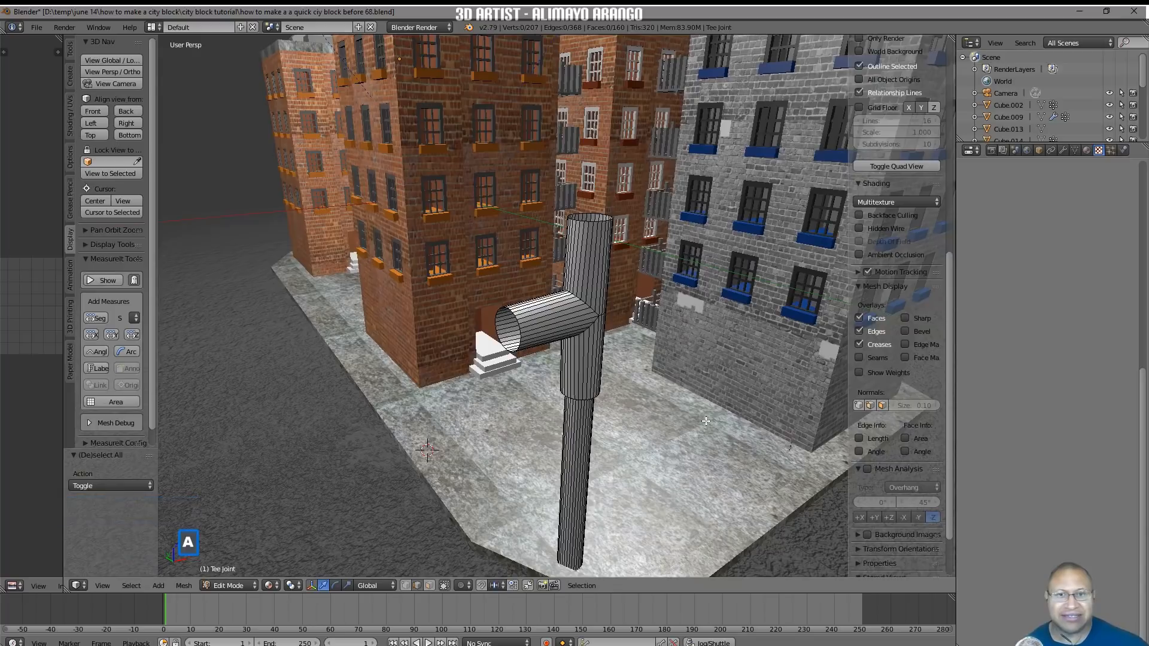
click(1077, 58)
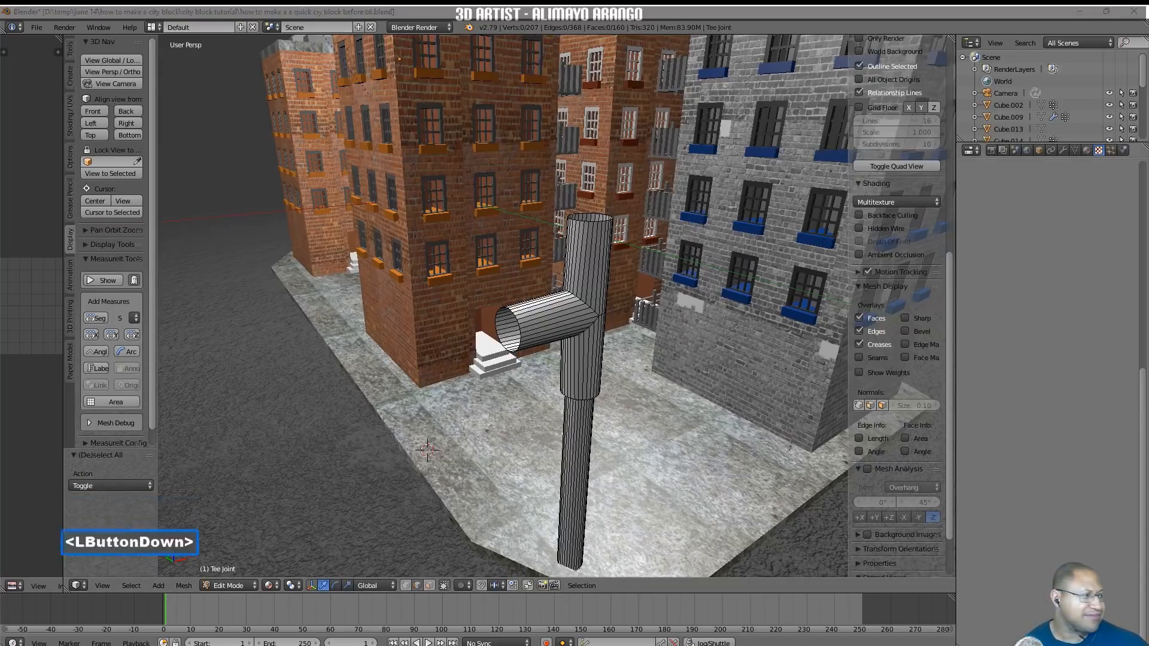
click(803, 14)
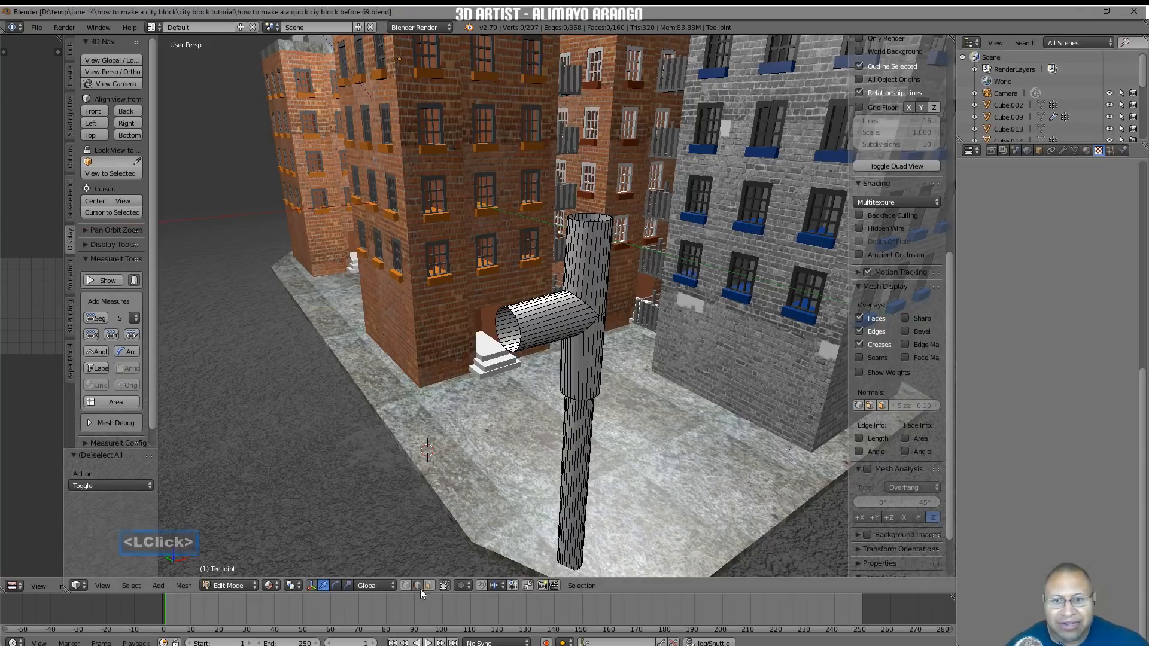
Extrude the open edge loop at the end of the T-joint's side arm in place and scale it inward
key(alt)
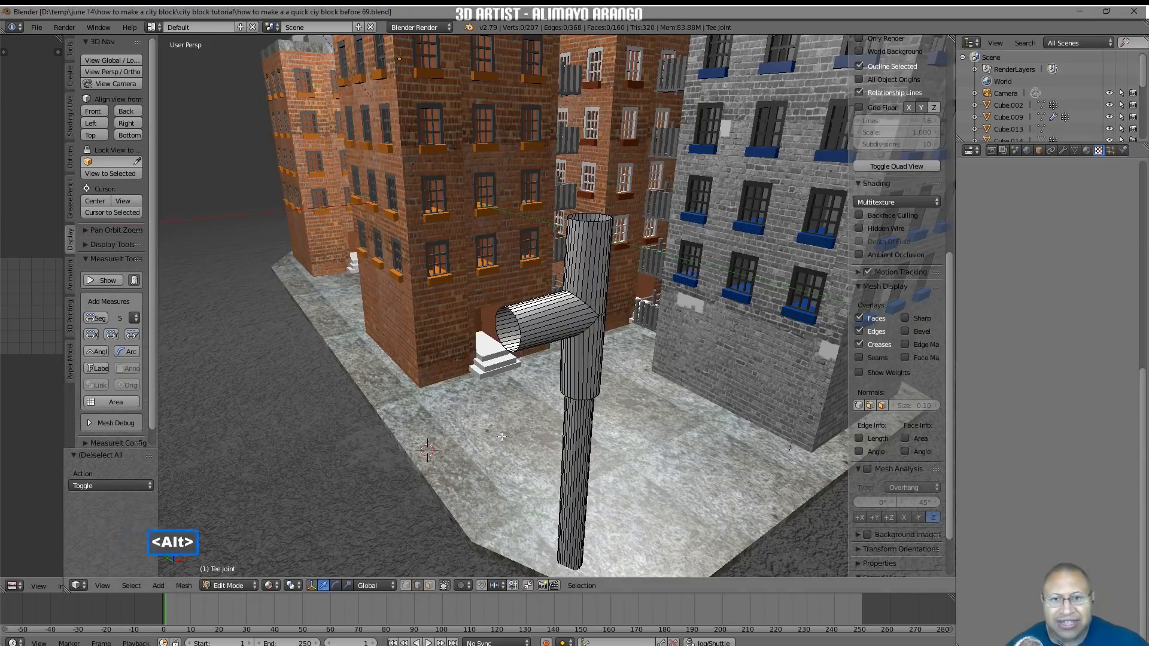
alt+click(521, 331)
key(e)
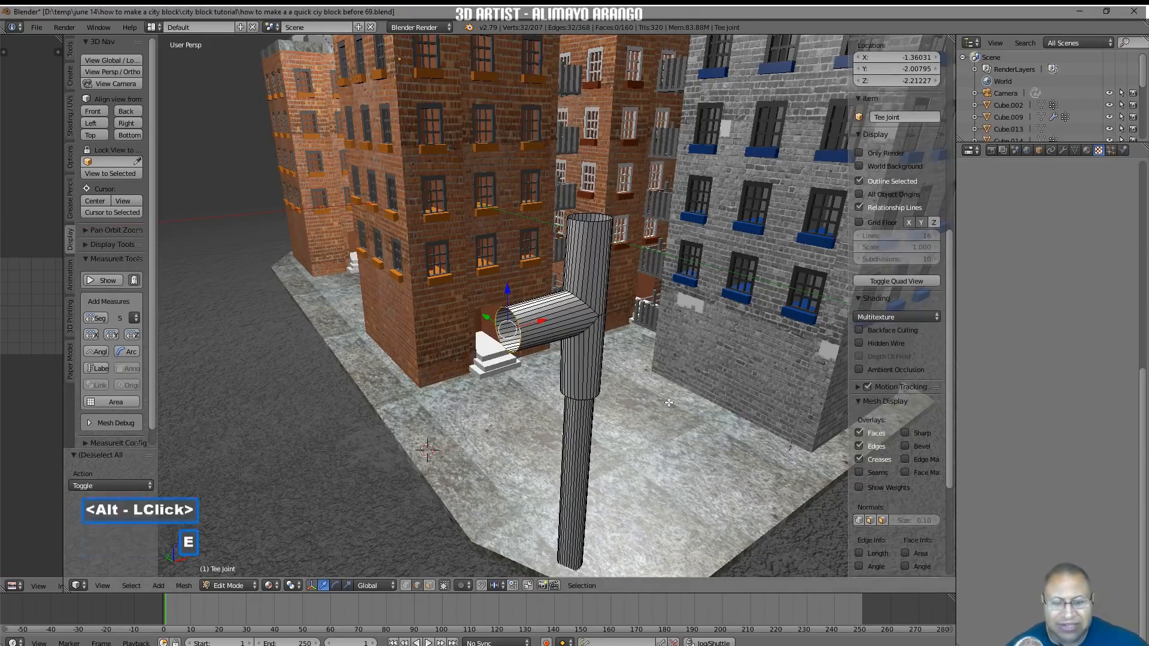
right_click(669, 403)
key(s)
click(631, 400)
Extrude the arm's inner loop and move it about -1.484 units along X, forming a narrow arm over the street
shift+middle_drag(583, 404, 743, 414)
key(e)
right_click(744, 414)
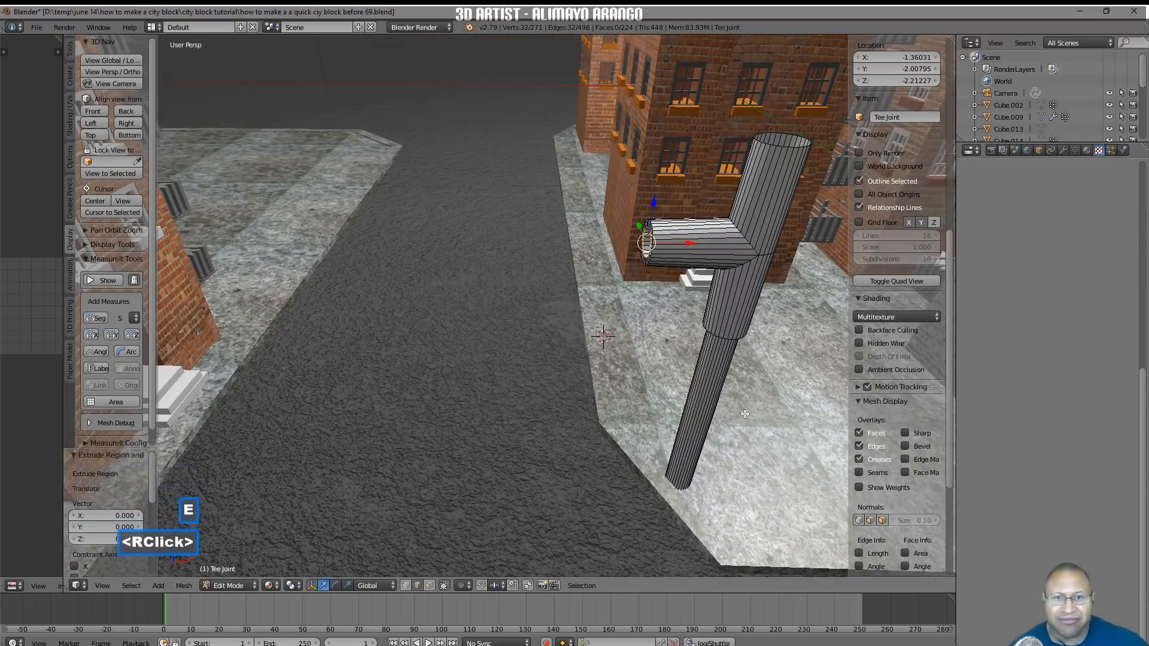
drag(693, 246, 434, 266)
scroll(571, 363, down, 2)
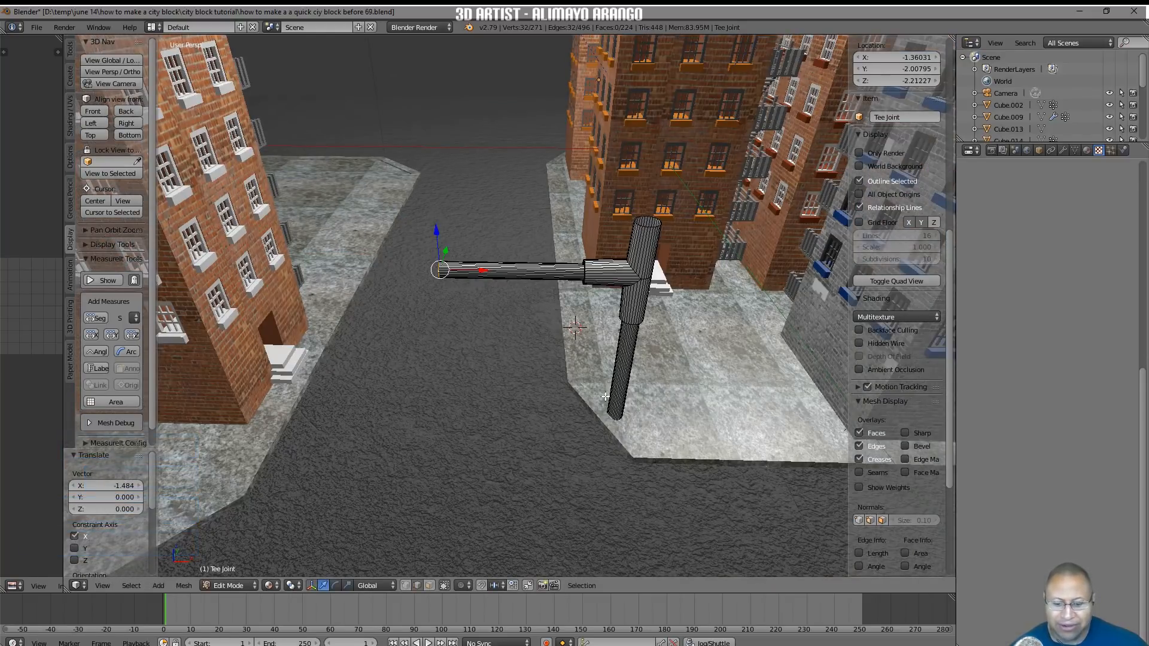
Snap the 3D cursor to the arm's selected end loop and save the scene as the version ending in "before 71.blend"
key(shift+s)
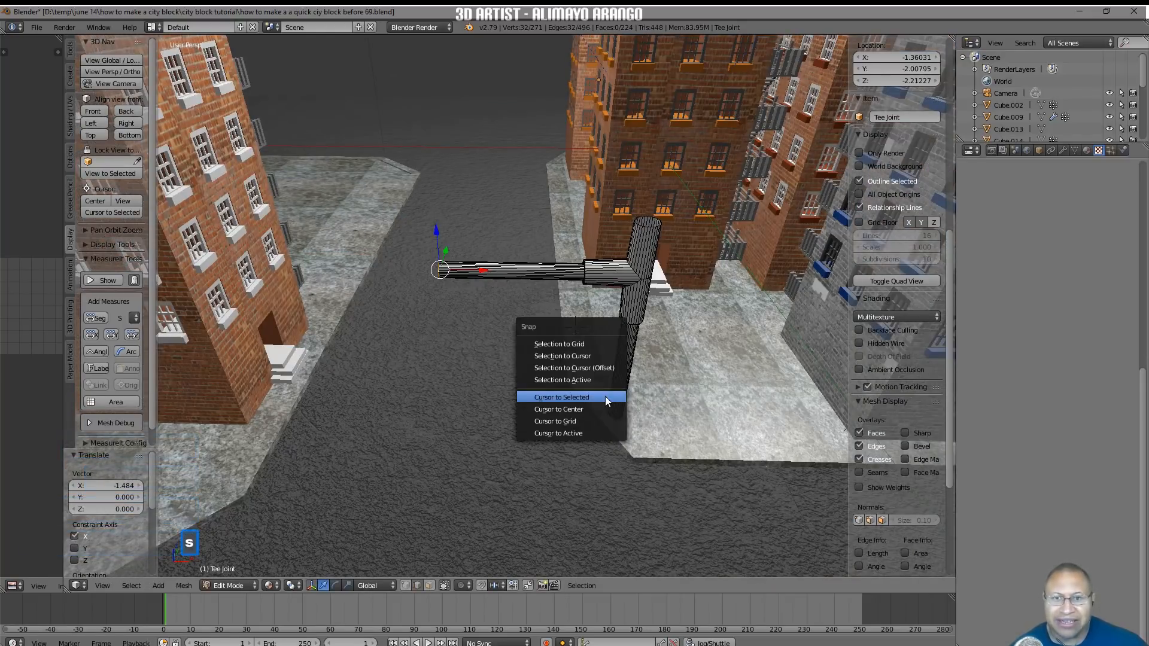
click(606, 399)
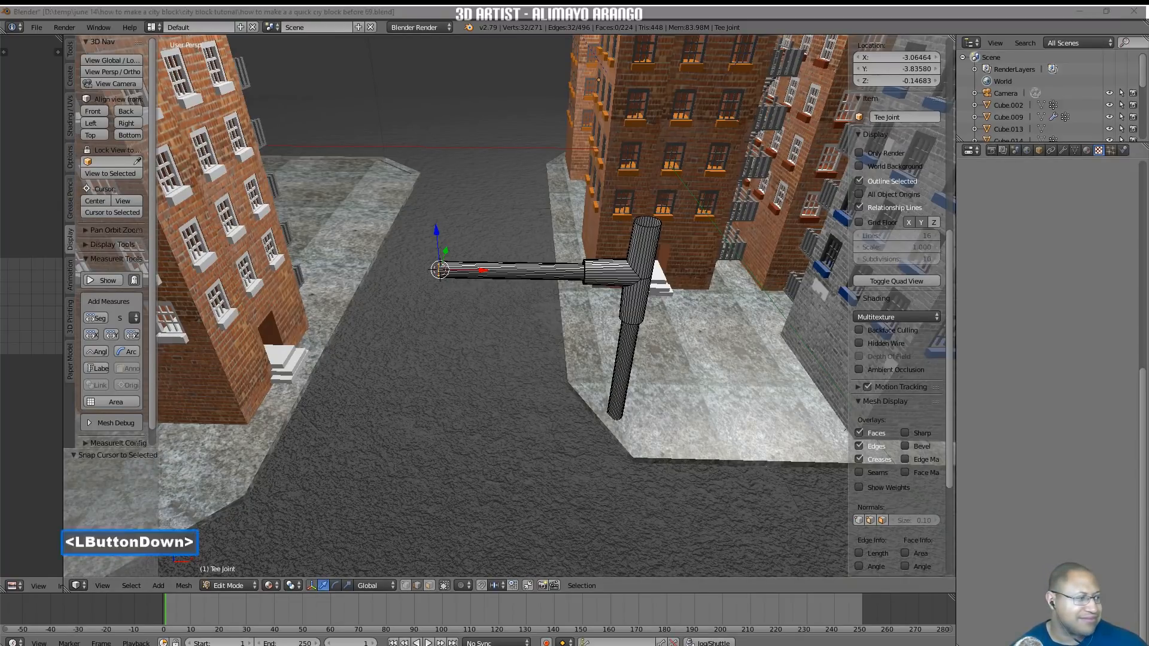
click(758, 23)
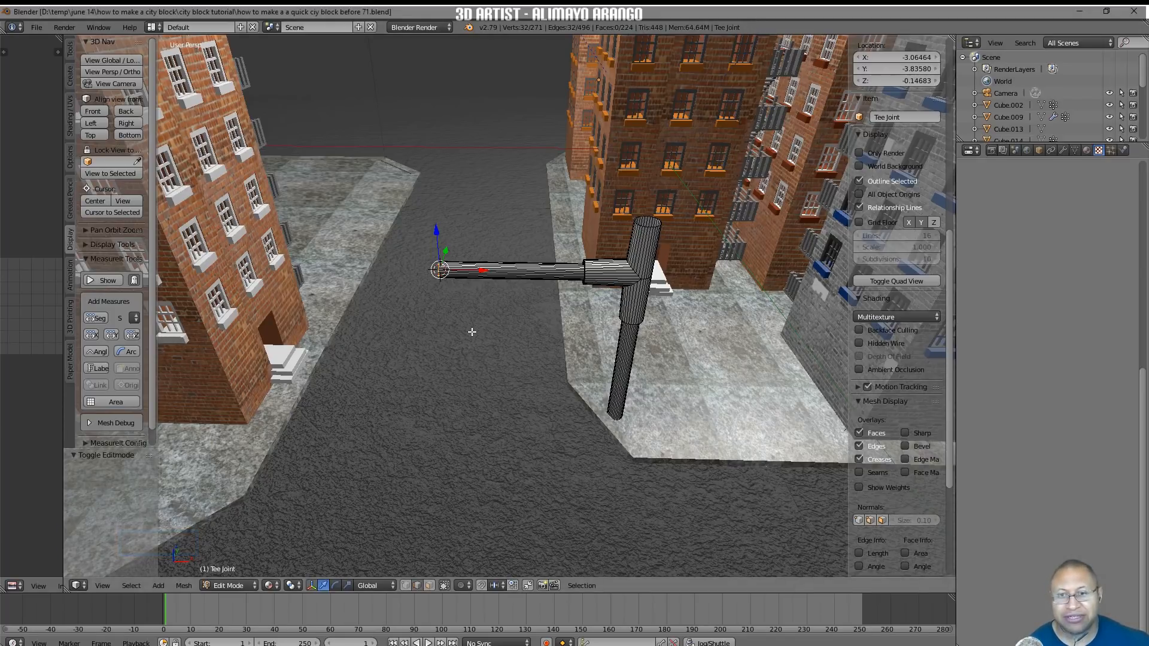
Add a cube at the arm's end and scale it to about 0.325 along X and 0.327 along Y
key(shift+a)
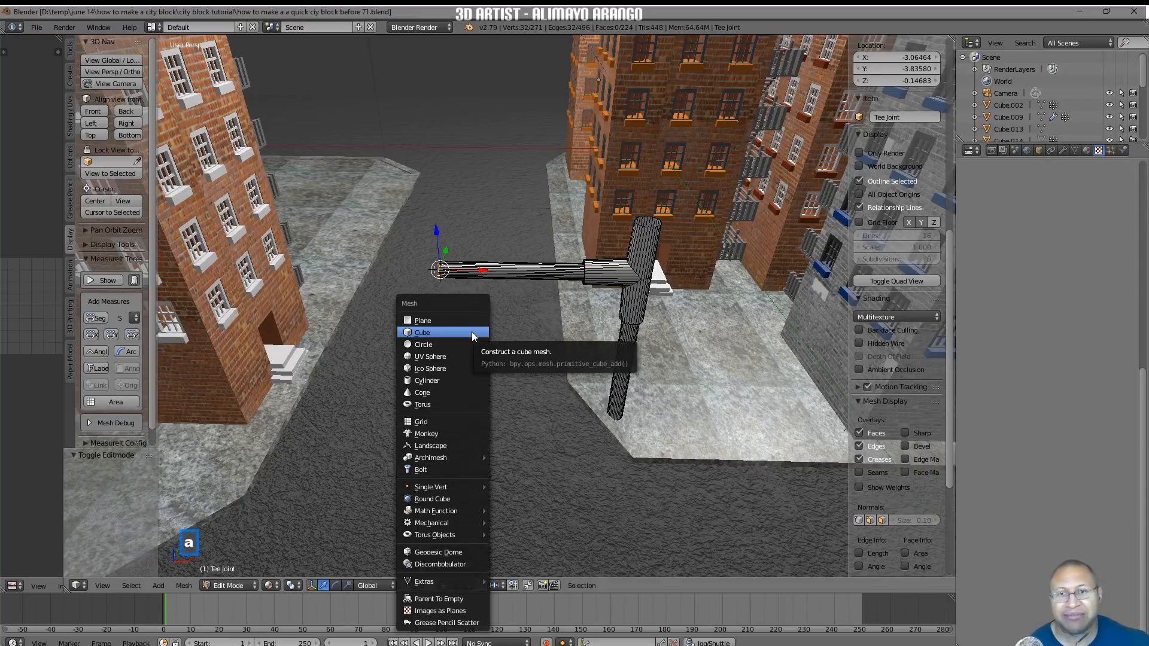
click(472, 334)
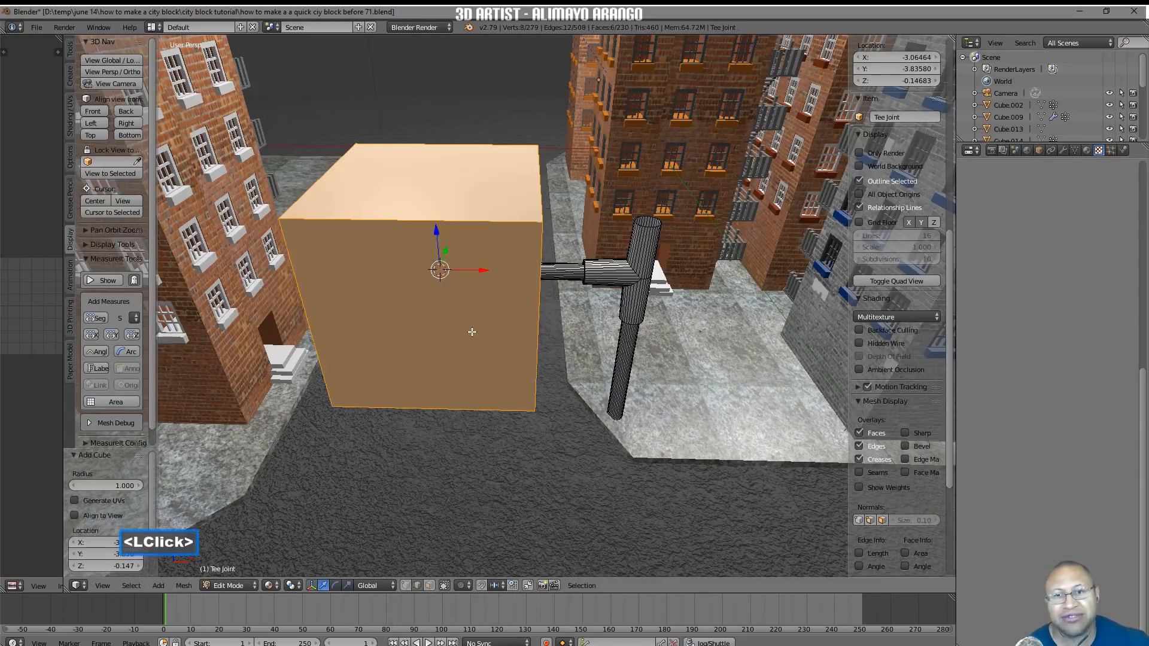
key(s)
key(x)
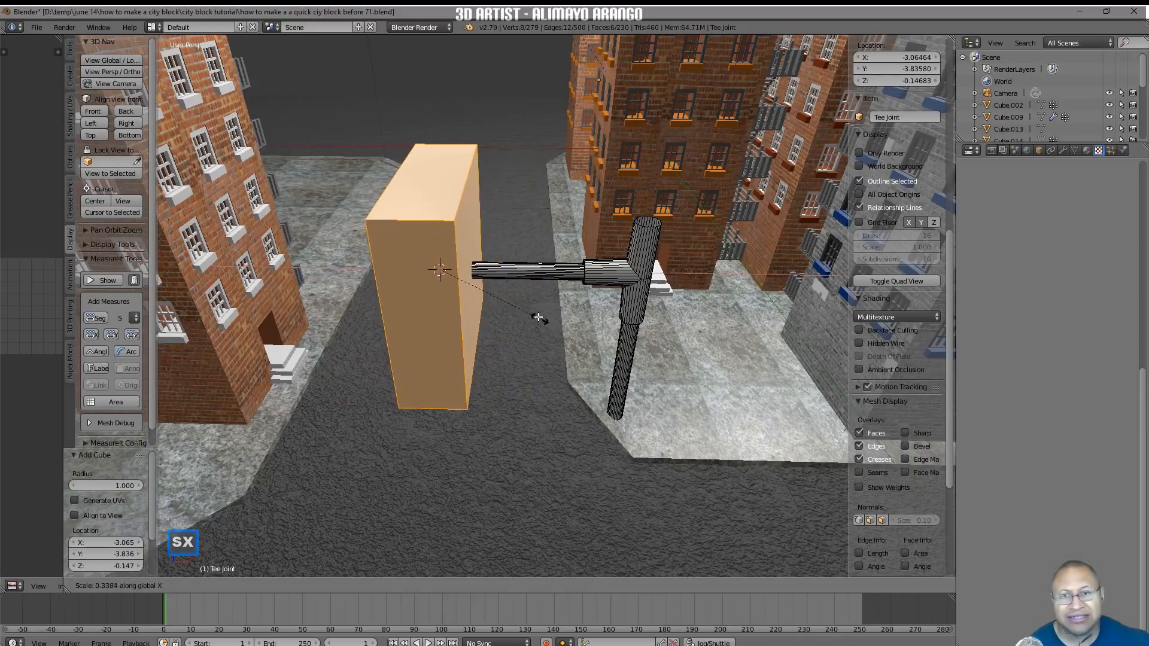
click(538, 318)
middle_drag(538, 318, 663, 327)
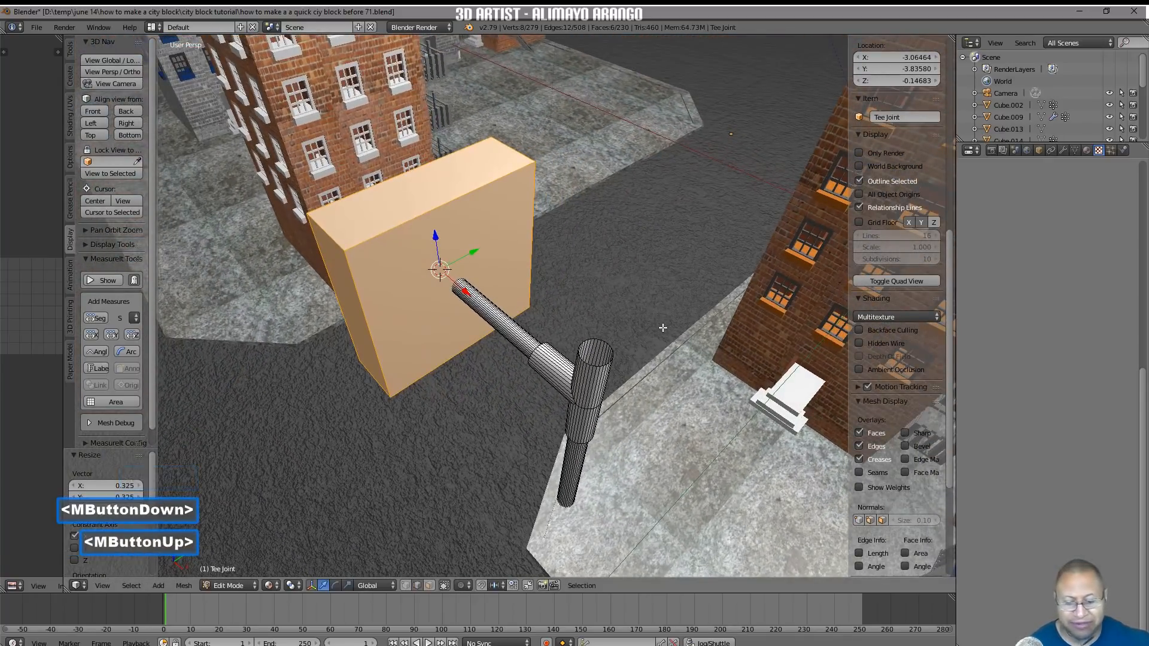
key(s)
key(y)
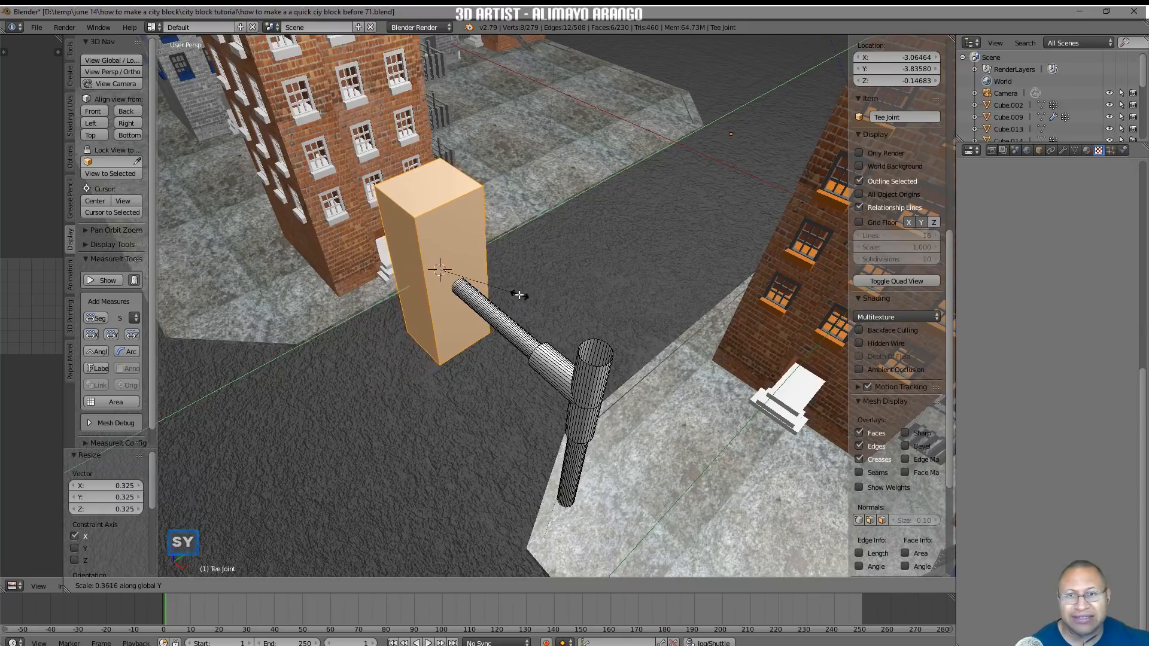
click(519, 294)
Scale the box at the arm's end to about 0.674 along Z and 0.676 along Y
middle_drag(514, 295, 572, 311)
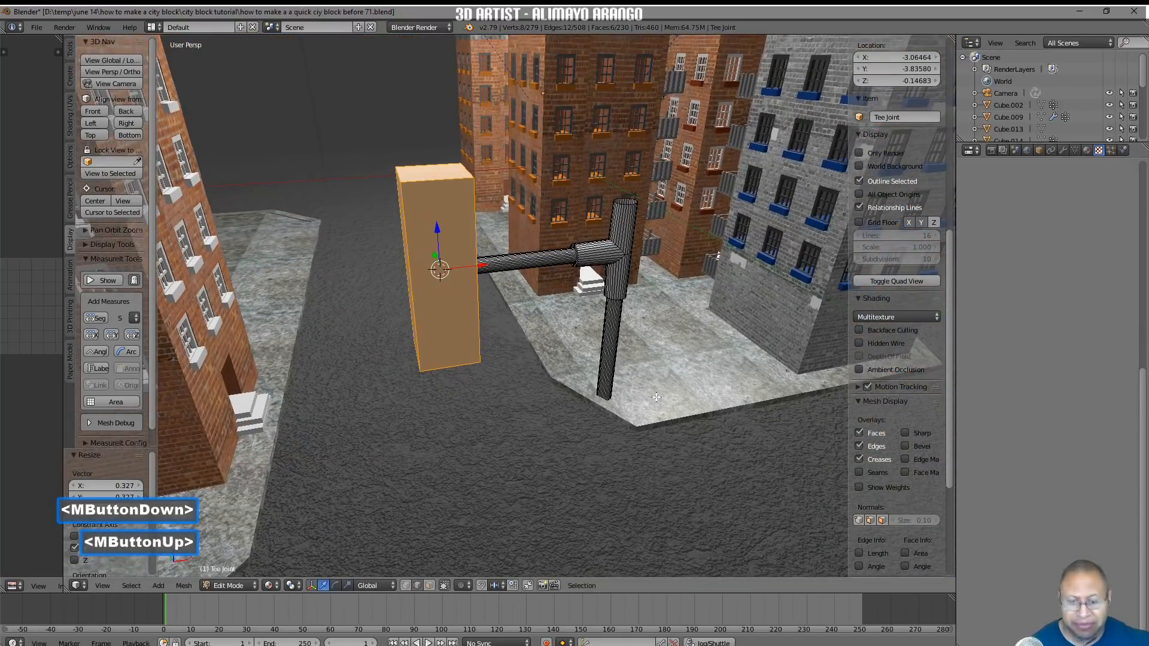
key(s)
key(z)
click(587, 355)
middle_drag(587, 355, 600, 276)
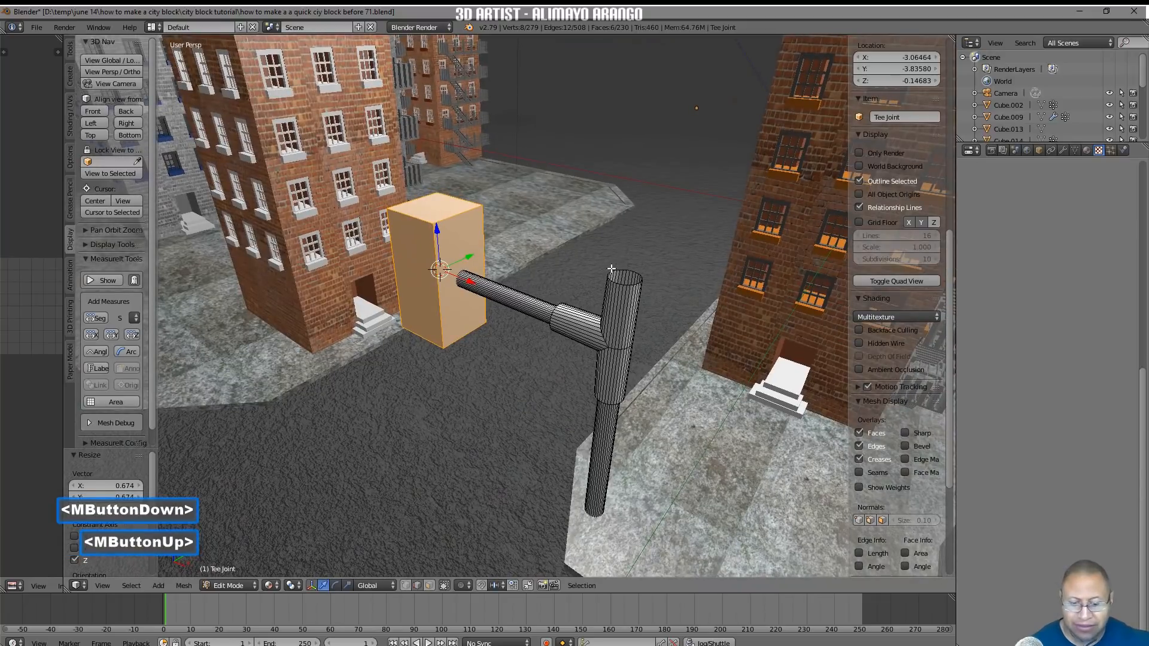
key(s)
key(y)
click(557, 261)
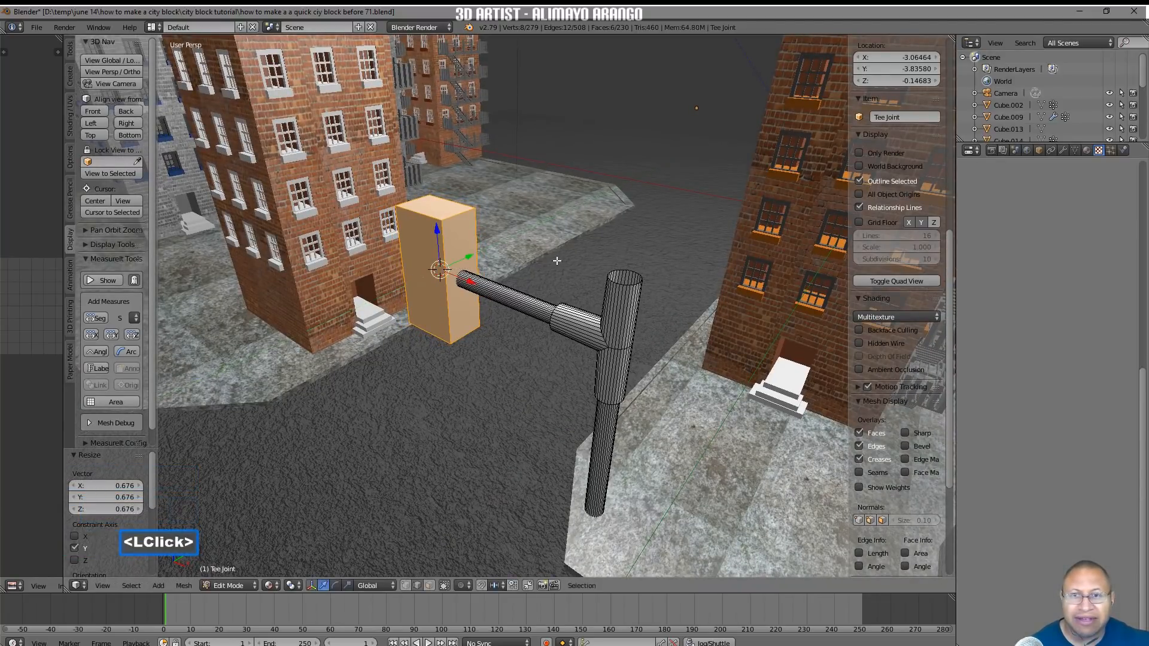
Narrow the box to about 0.76 along X and save the scene as the version ending in "before 72.blend"
middle_drag(478, 319, 564, 309)
key(s)
key(x)
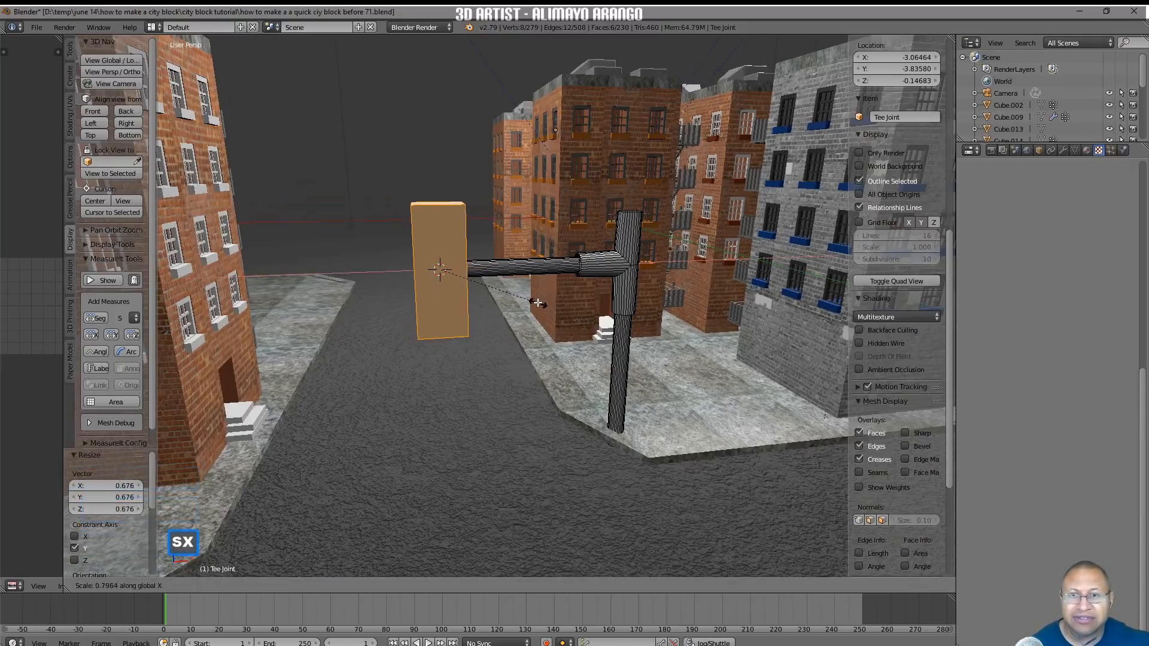
click(506, 308)
mouse_move(506, 307)
middle_down()
mouse_move(550, 342)
mouse_move(502, 316)
middle_up()
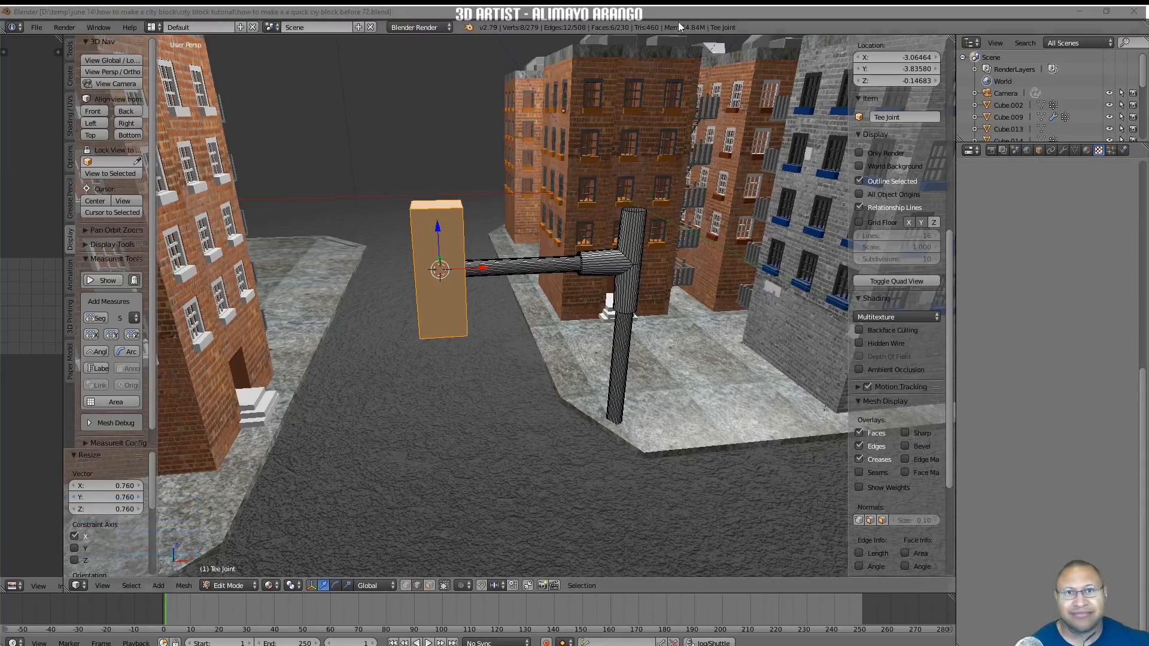
click(677, 26)
Divide the box at the arm's end into three stacked sections with two horizontal loop cuts
middle_drag(511, 335, 508, 392)
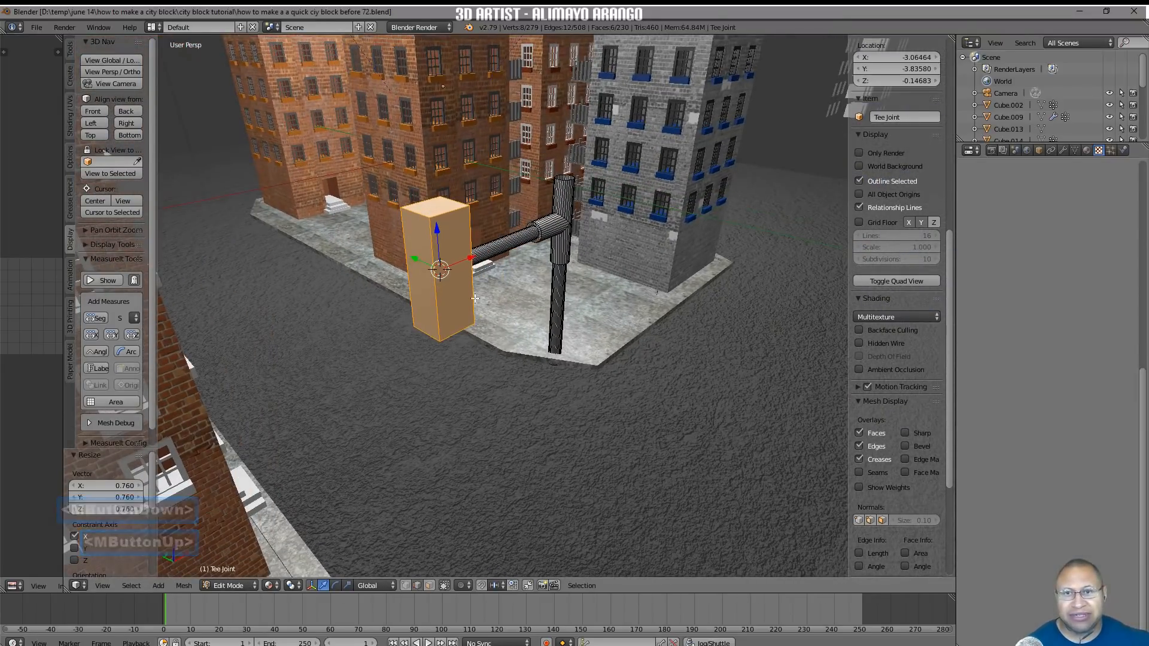
key(a)
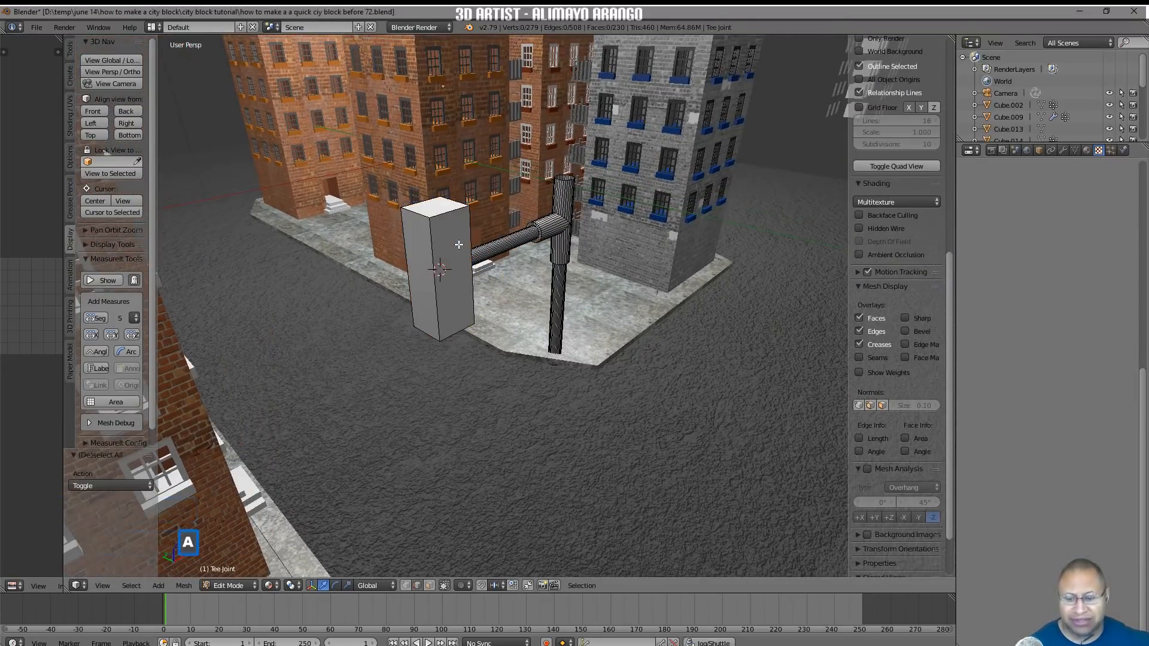
key(ctrl)
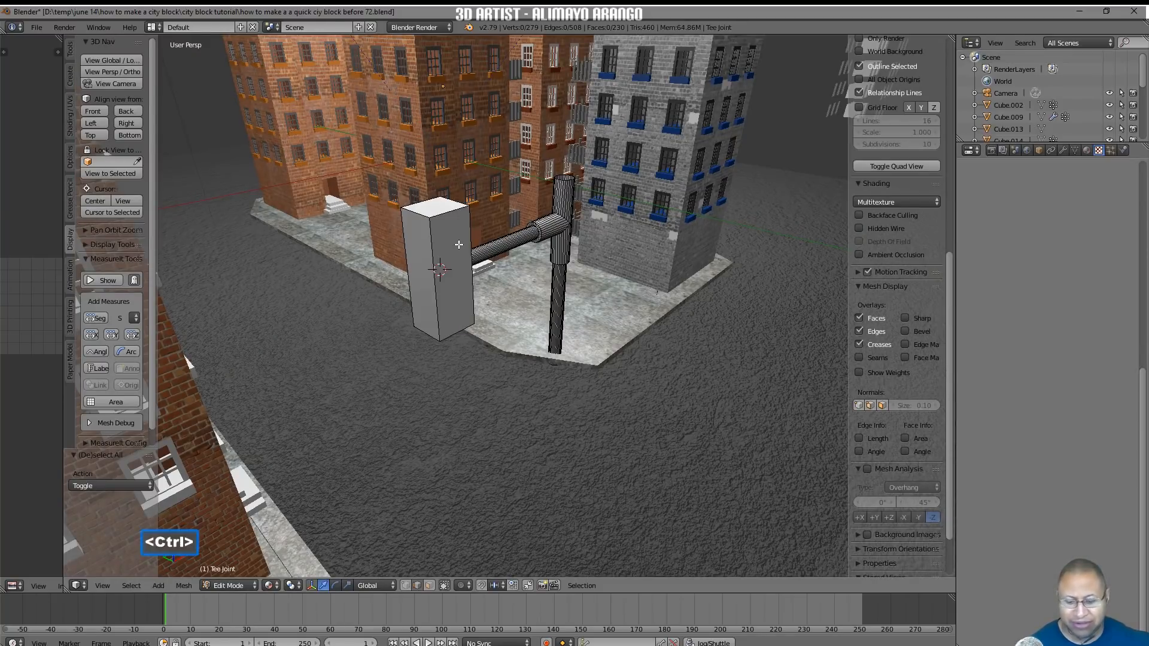
key(ctrl+r)
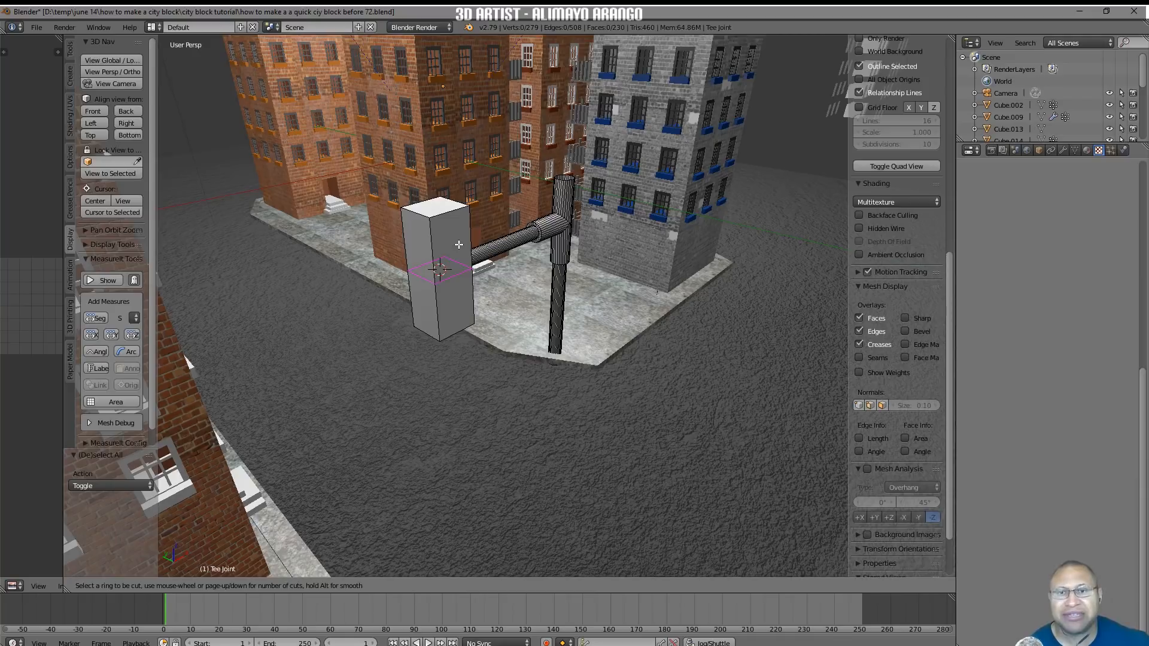
scroll(459, 245, up, 1)
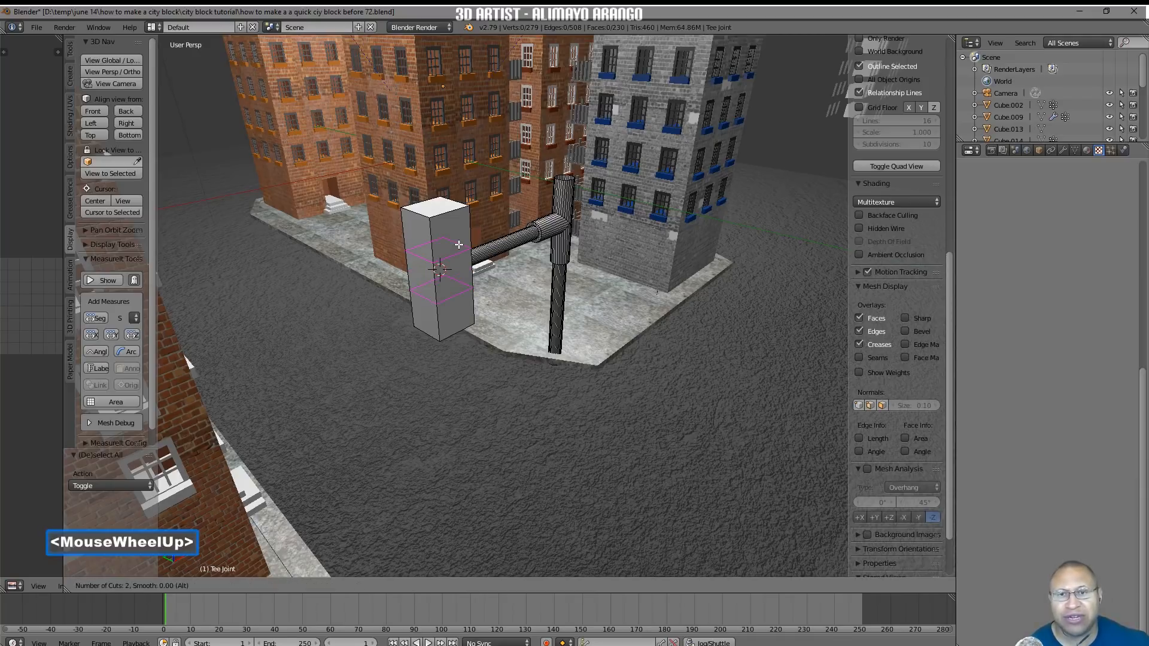
click(459, 245)
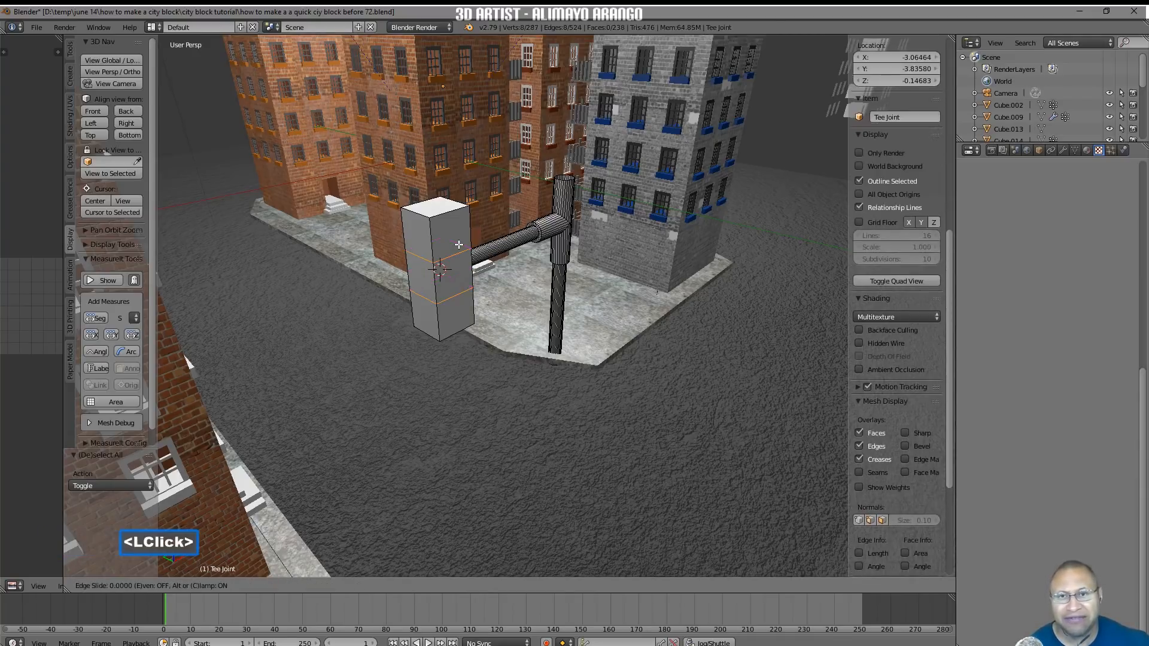
click(458, 245)
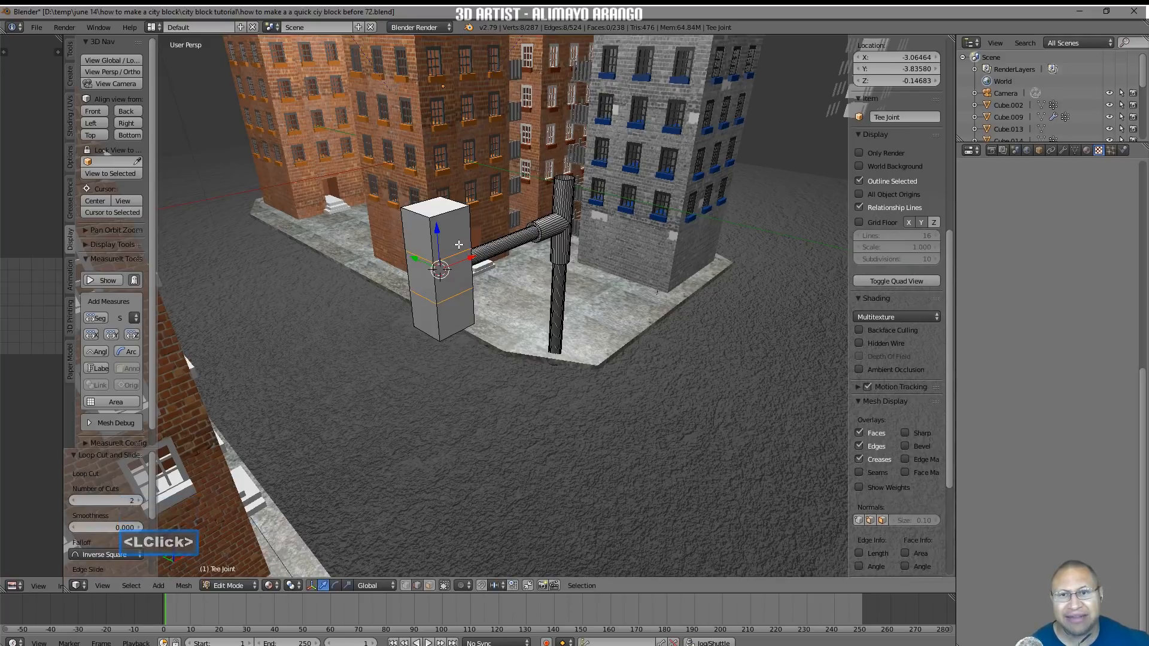
key(a)
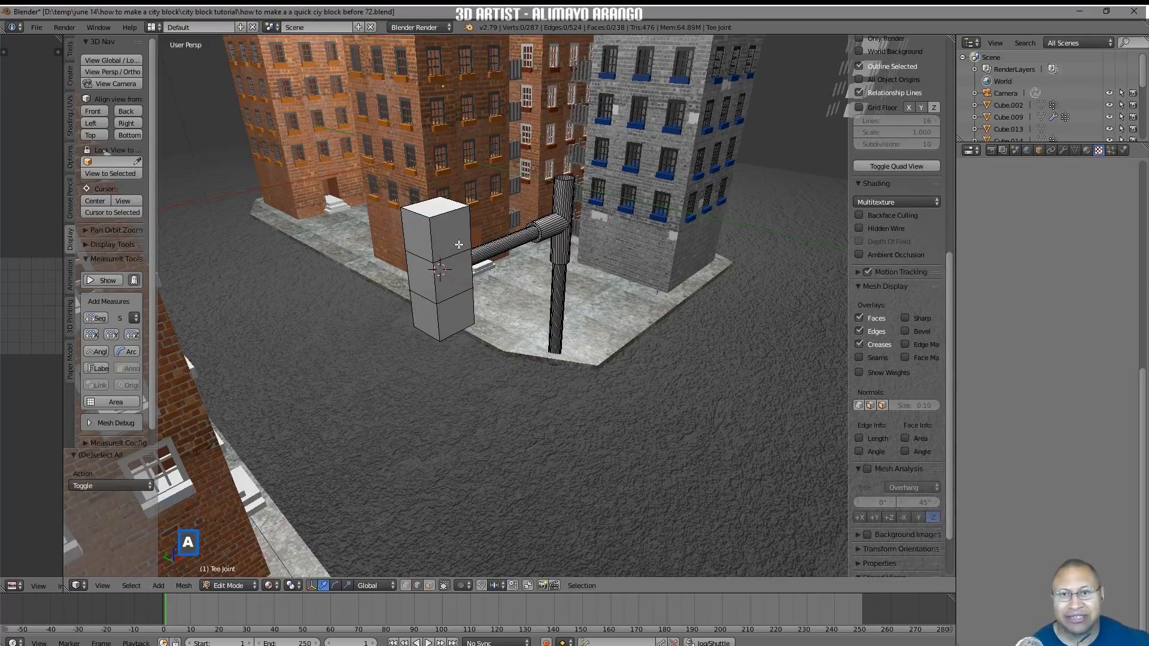
Set the pivot to Individual Origins in face selection and select the three section faces on the box's front and back
click(429, 586)
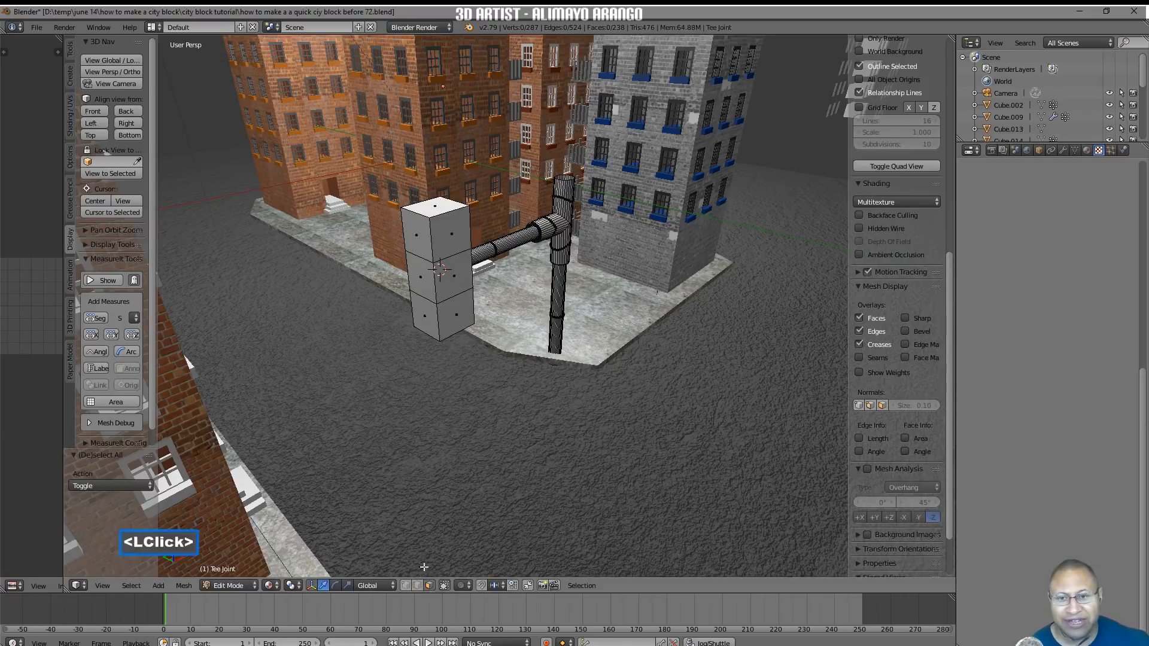
click(295, 586)
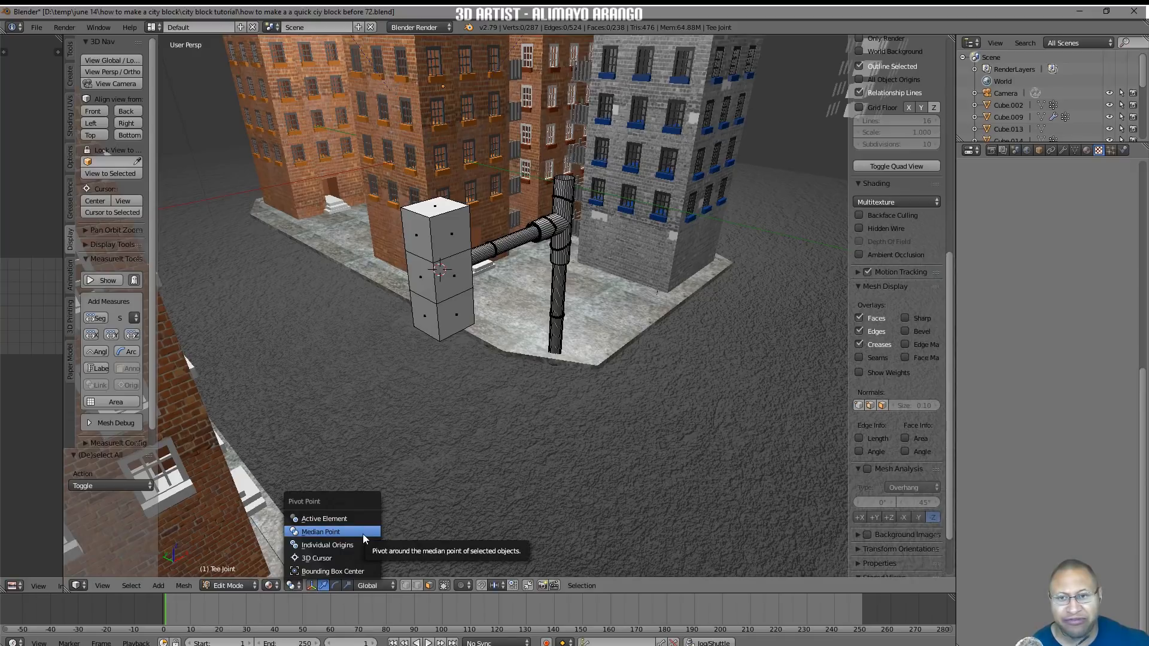
click(335, 544)
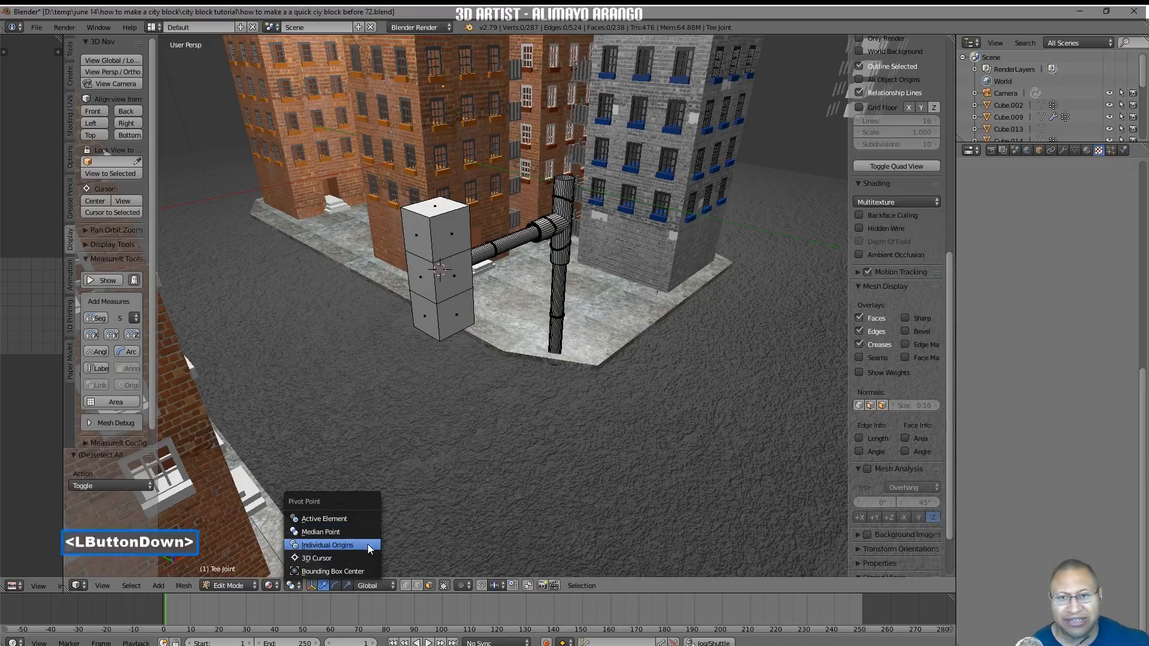
click(454, 237)
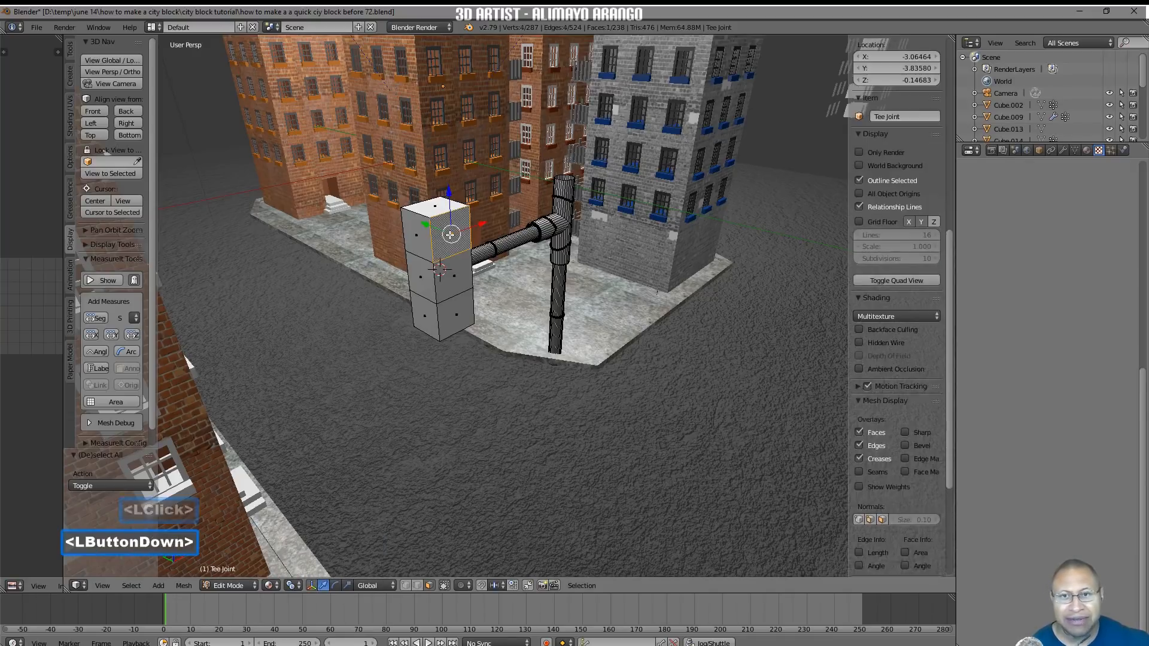
shift+click(456, 272)
shift+click(458, 317)
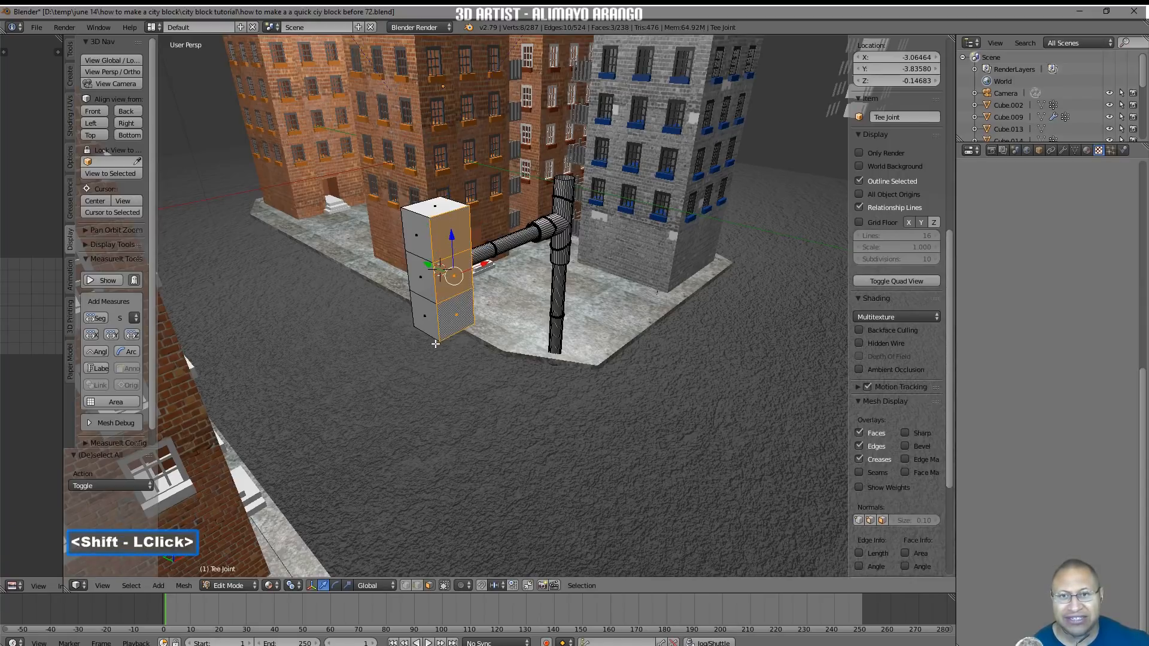
middle_drag(398, 339, 558, 330)
shift+click(439, 256)
shift+click(441, 300)
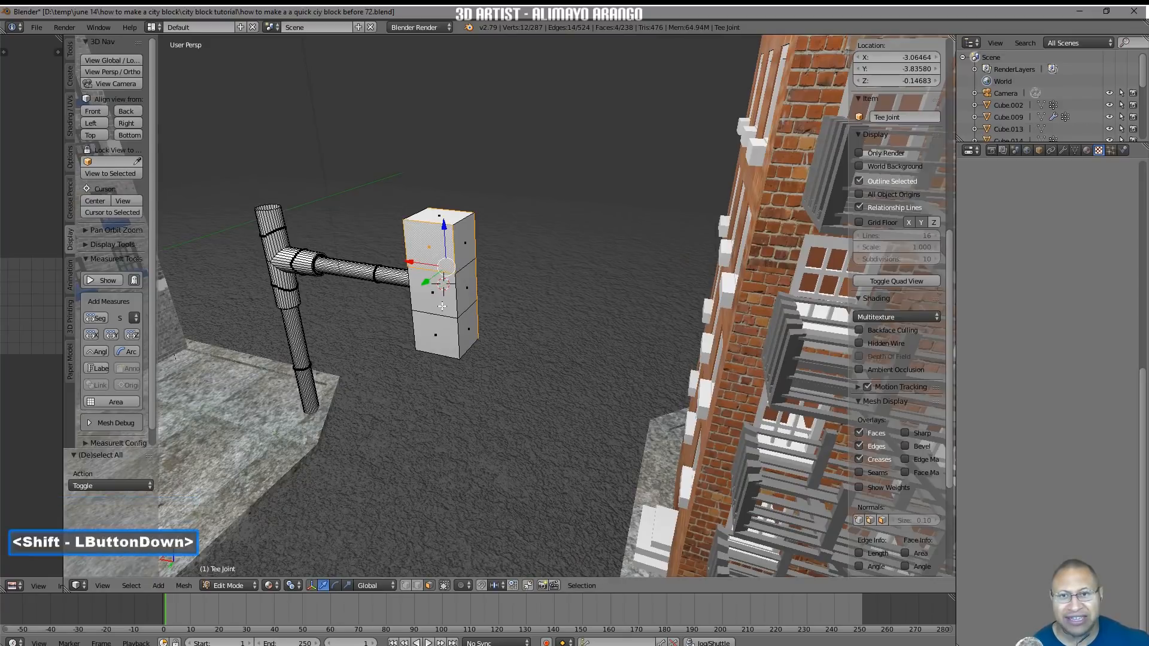
shift+click(442, 337)
middle_drag(569, 262, 383, 274)
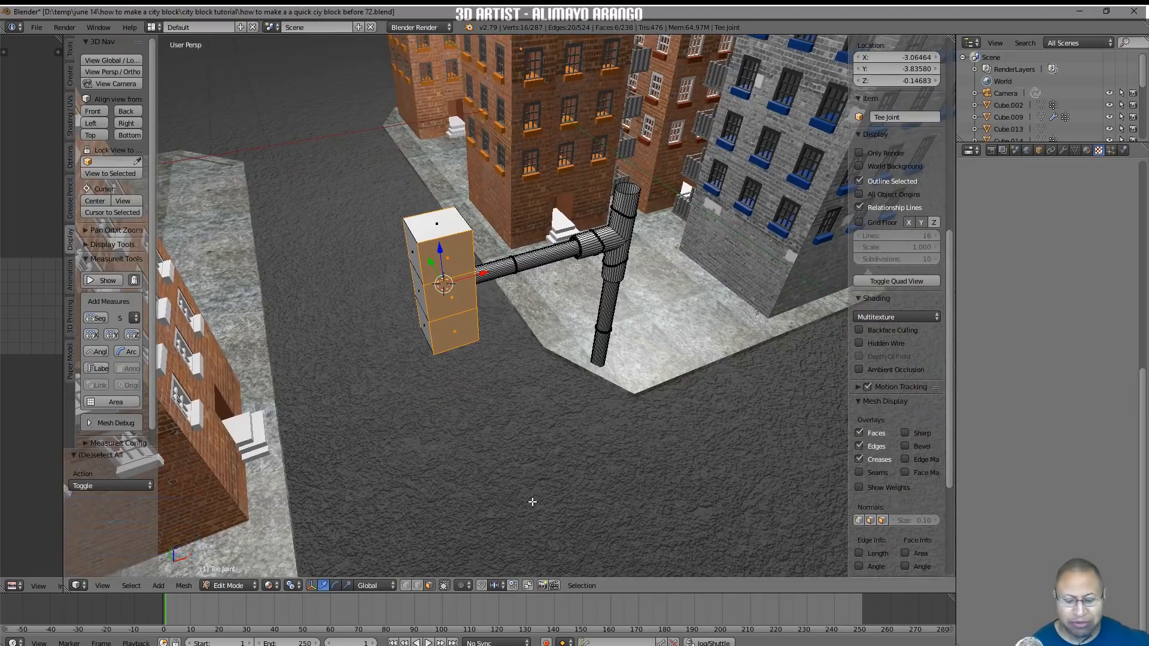
Extrude the six selected faces individually in place and scale them to about 0.649
key(alt)
key(alt+e)
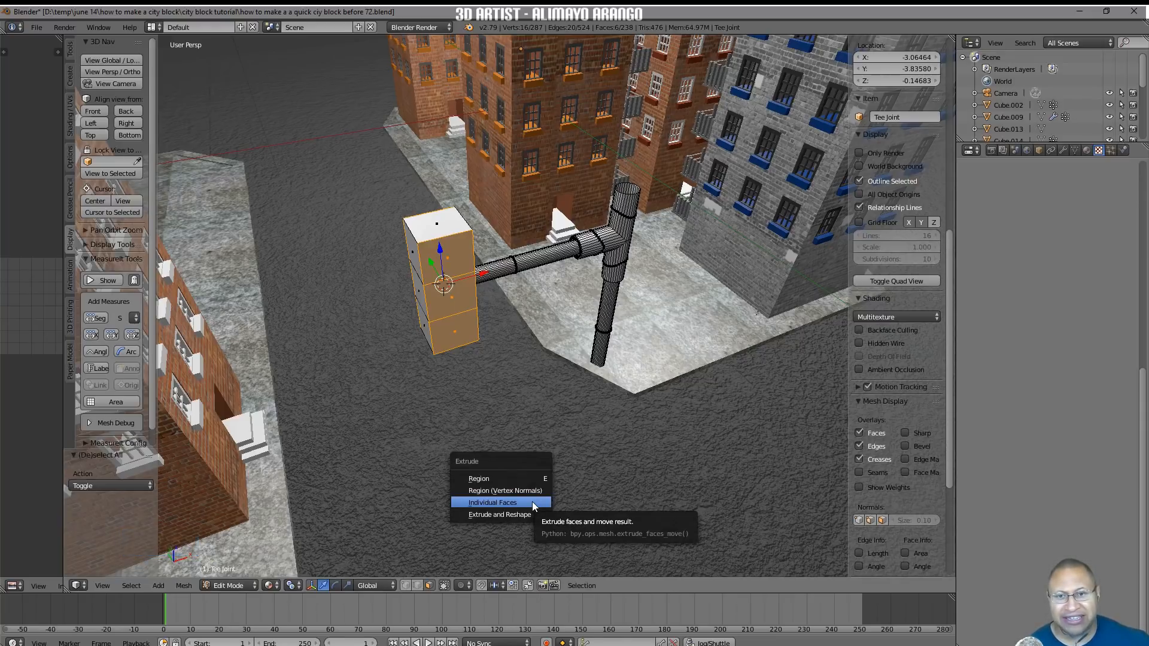
click(533, 501)
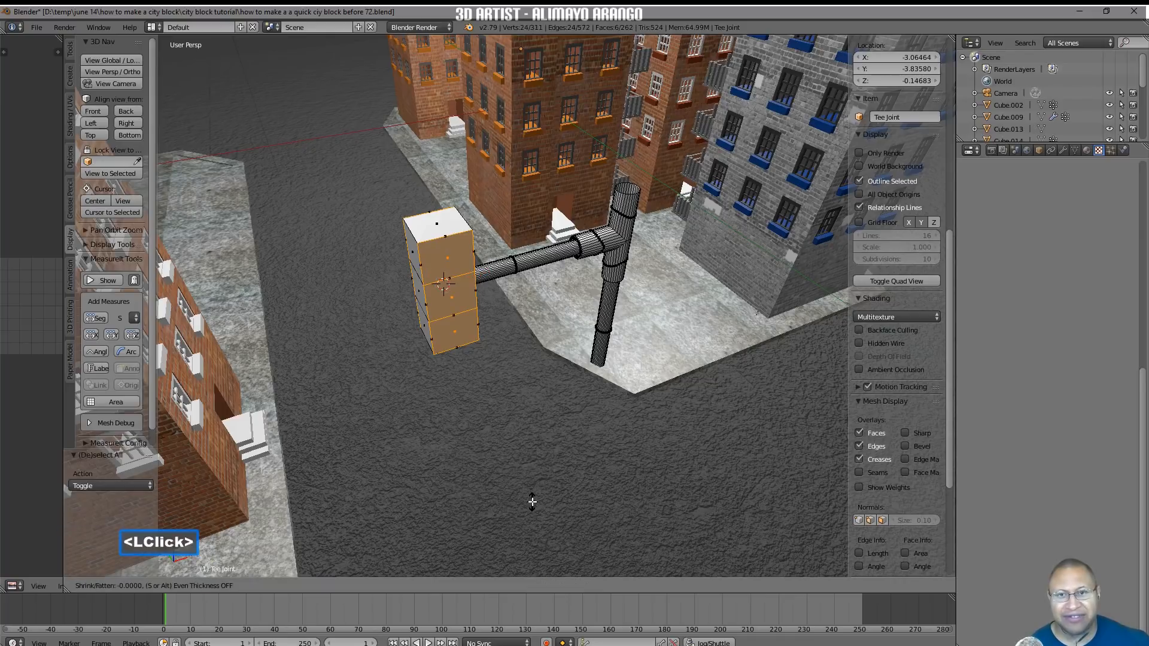
right_click(532, 501)
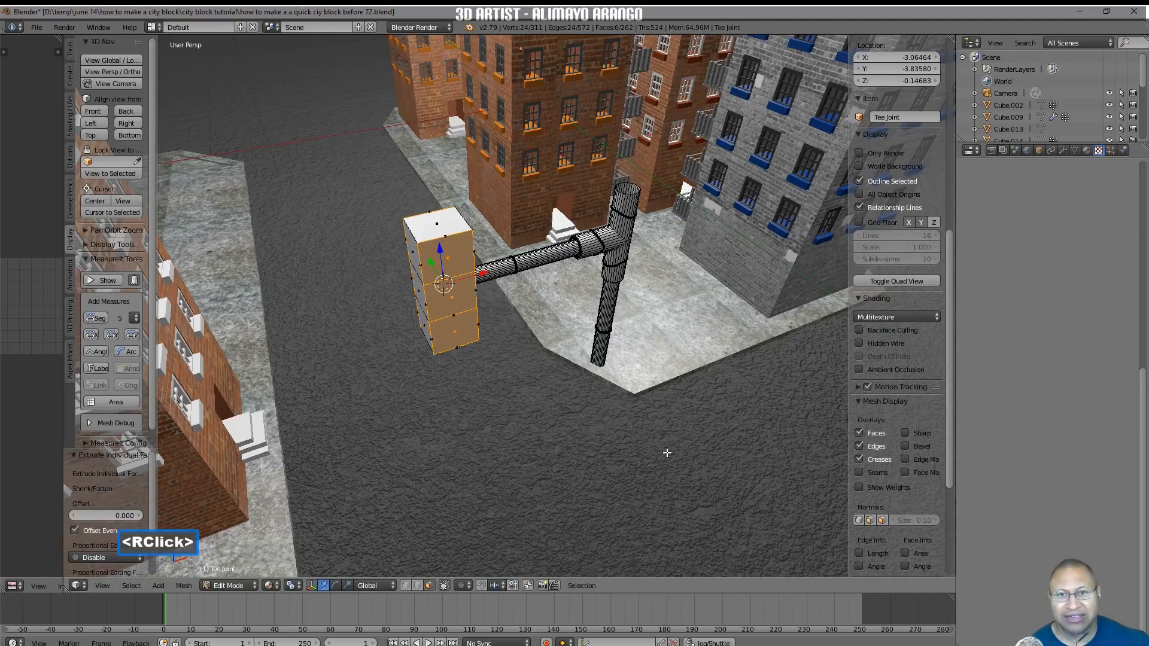
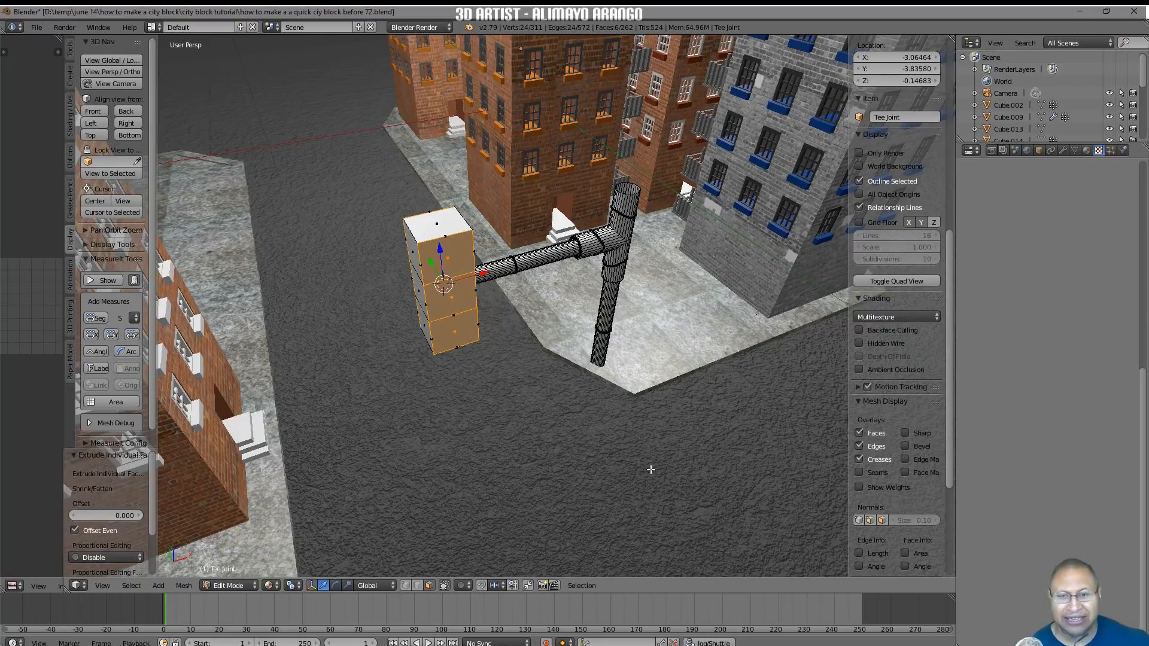
key(s)
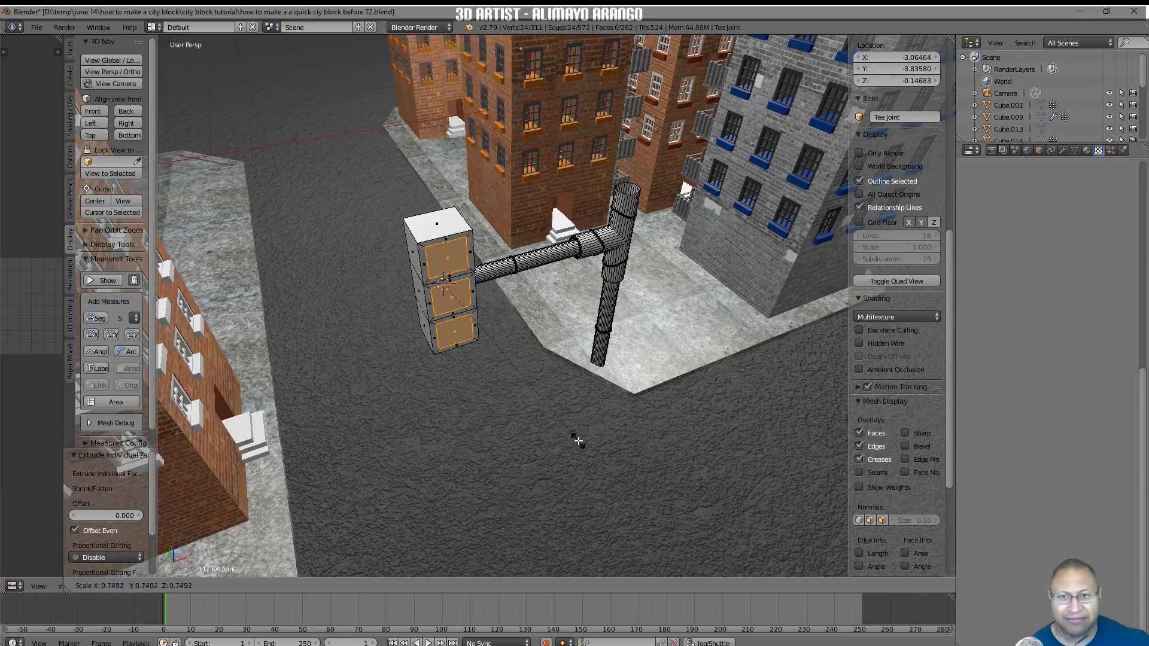
click(543, 434)
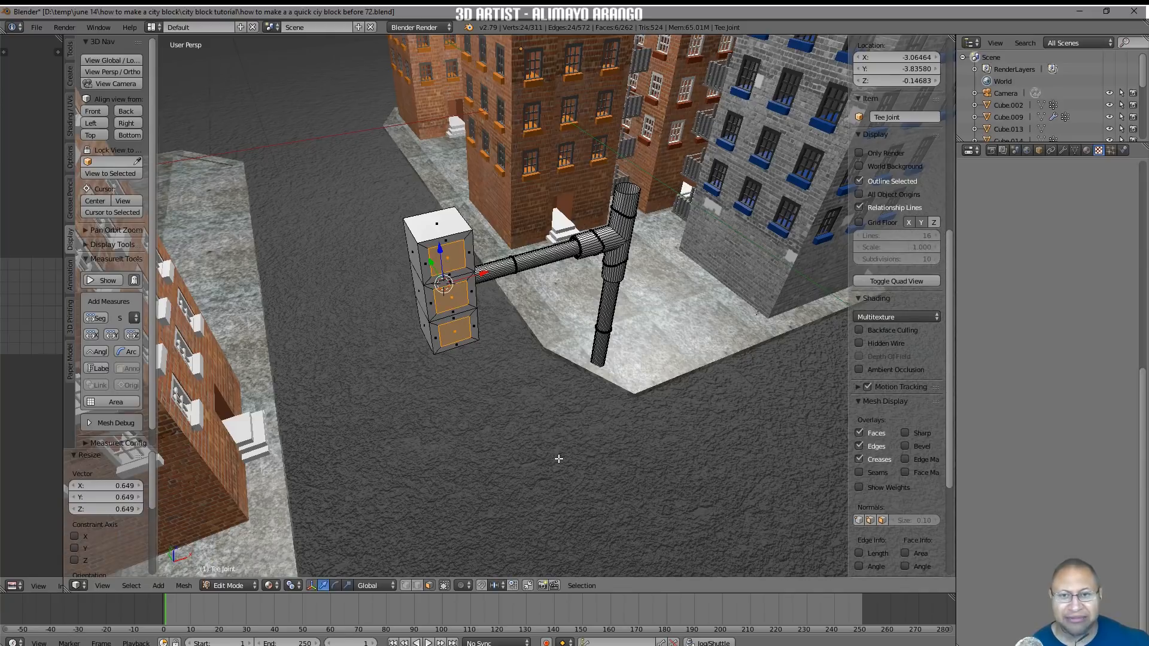
Subdivide the six inset faces and round them with the LoopTools Circle operation
key(w)
click(551, 352)
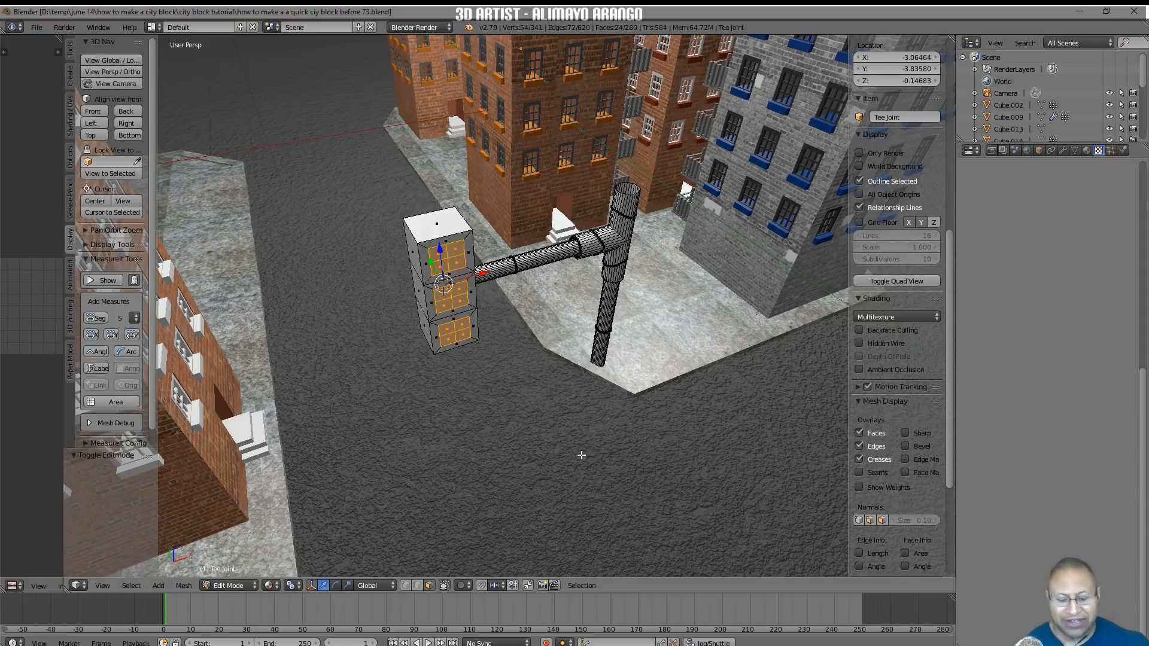
key(w)
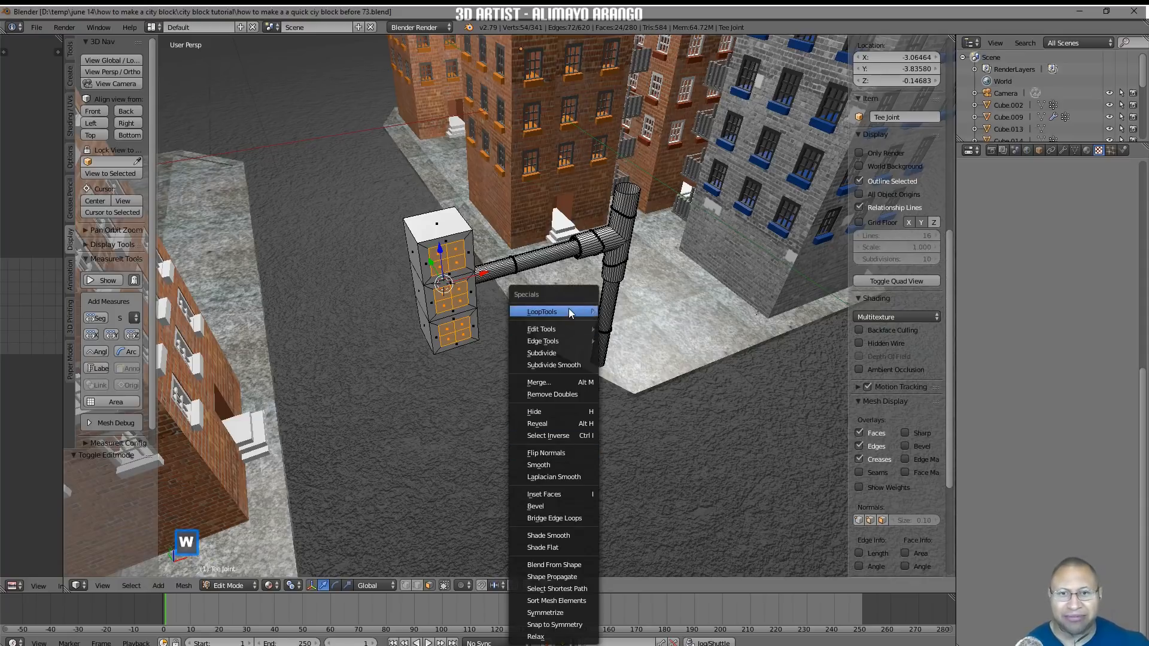
mouse_move(569, 310)
click(646, 323)
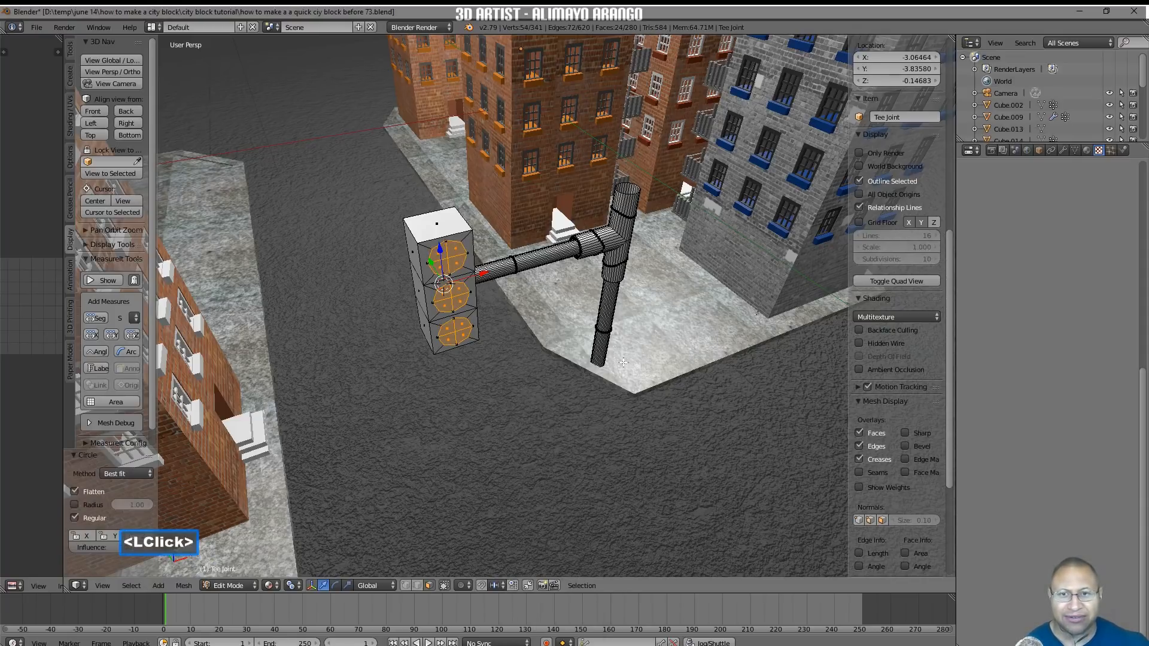
Extrude the circular lamp faces in place and scale them to about 0.811
middle_drag(476, 350, 511, 375)
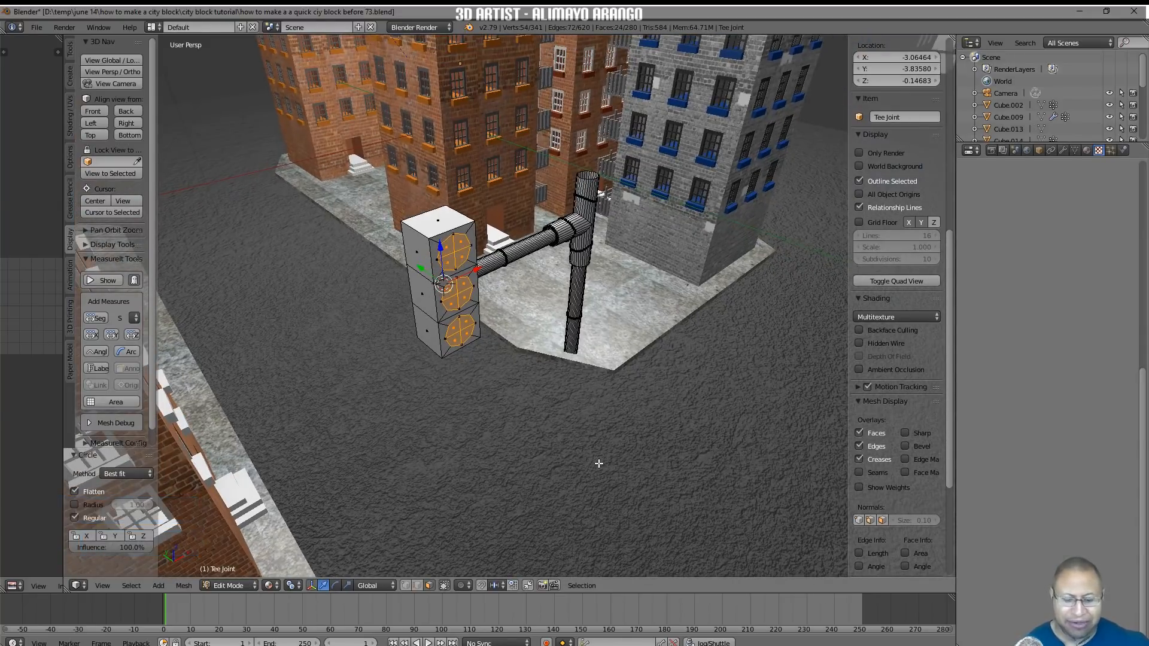
key(e)
right_click(635, 466)
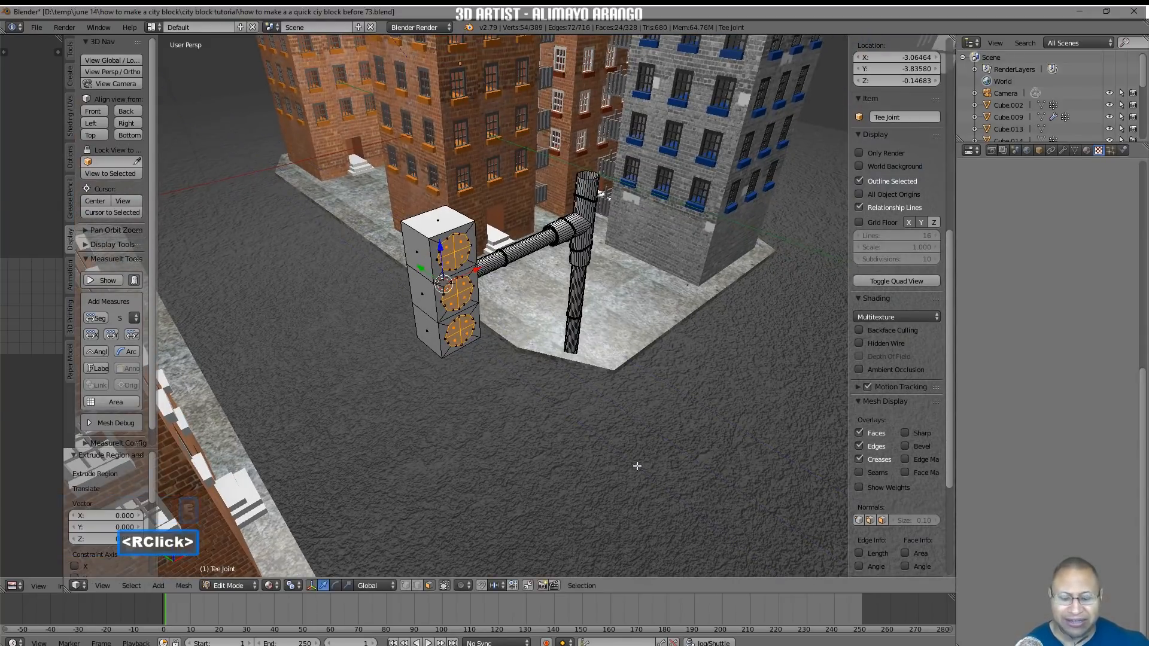
key(s)
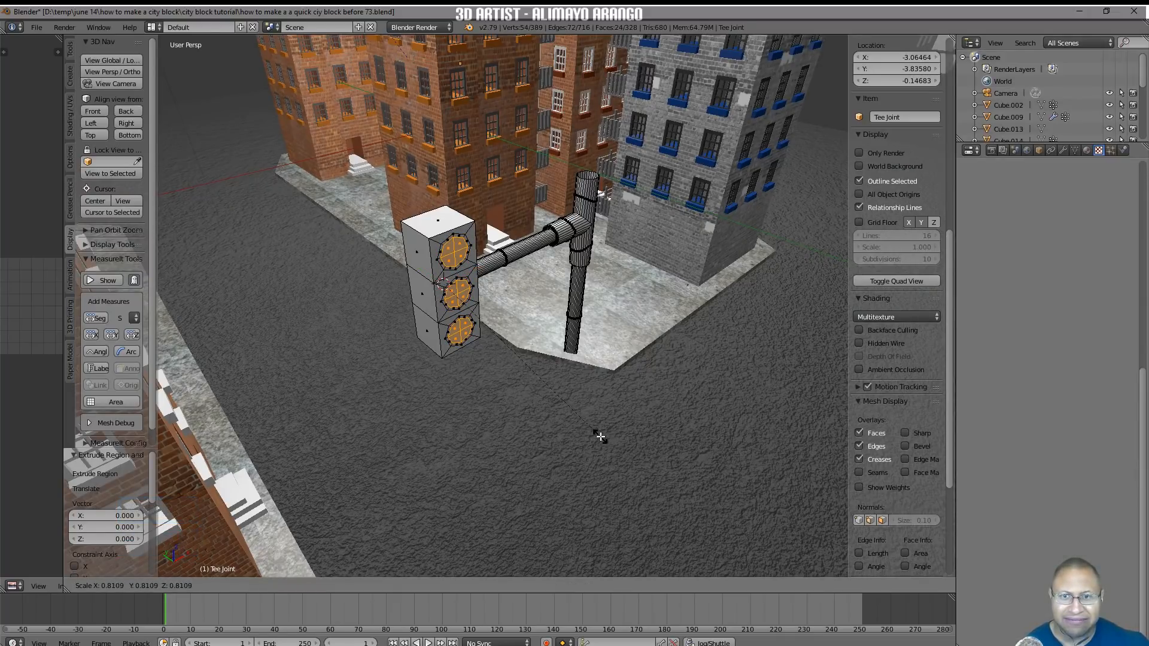
click(601, 437)
Extrude the circular lamp faces outward about 0.11 along their normals and check both sides of the box
ctrl+middle_drag(565, 444, 537, 413)
key(e)
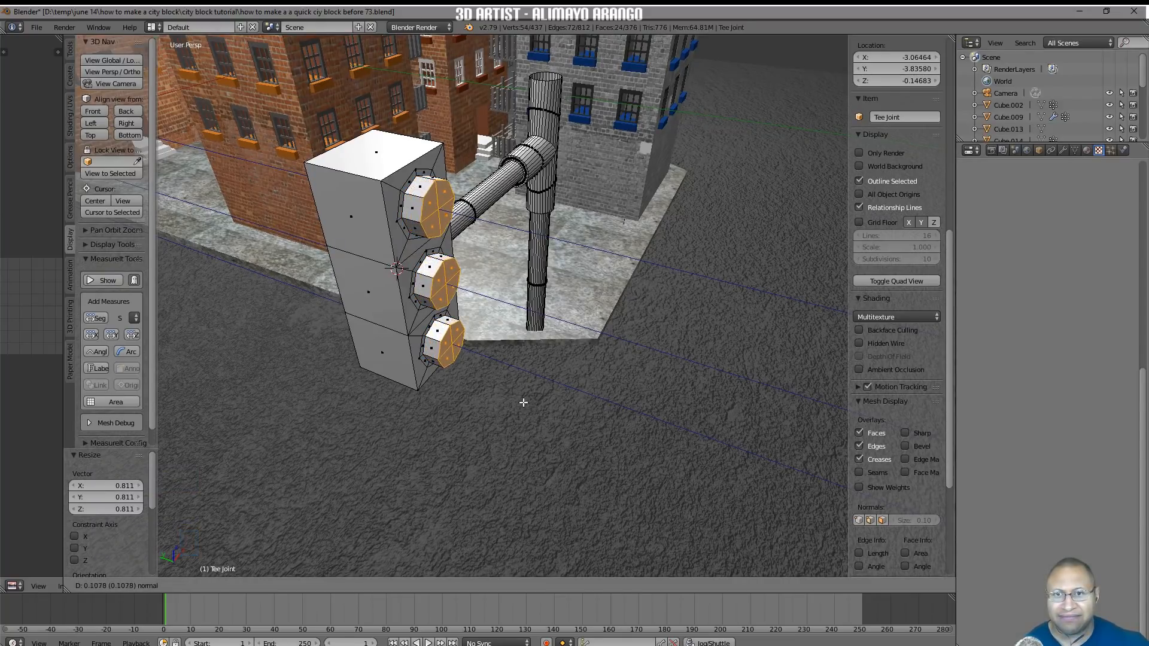
click(522, 401)
mouse_move(522, 401)
middle_down()
mouse_move(483, 397)
mouse_move(531, 392)
mouse_move(521, 400)
middle_up()
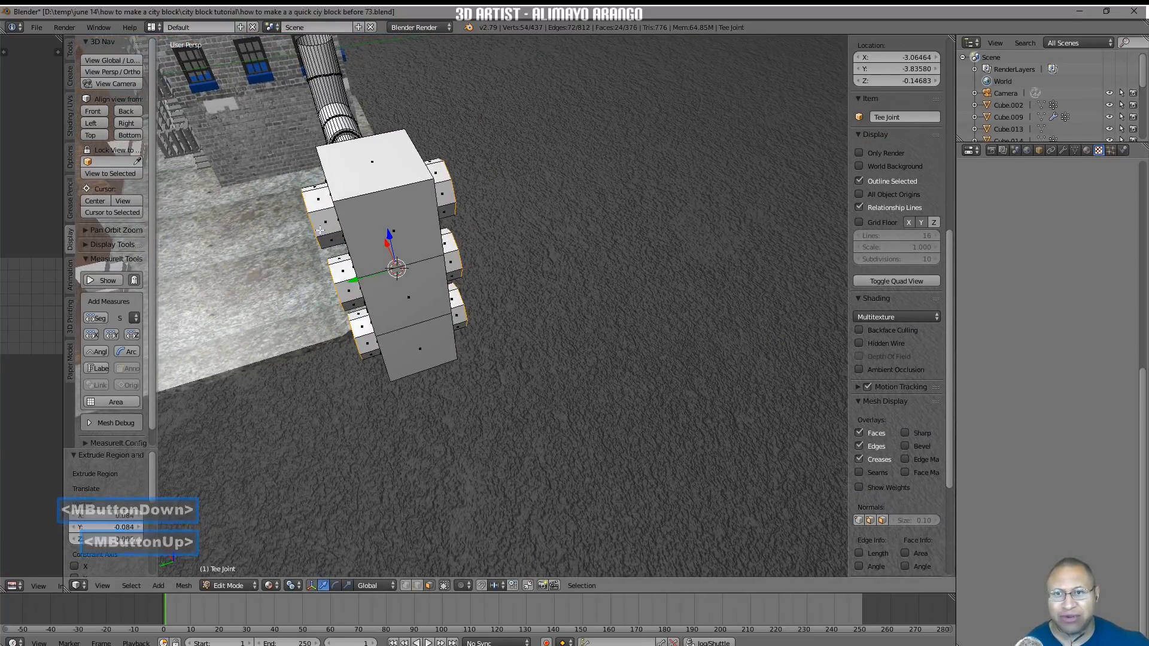
middle_drag(526, 361, 450, 352)
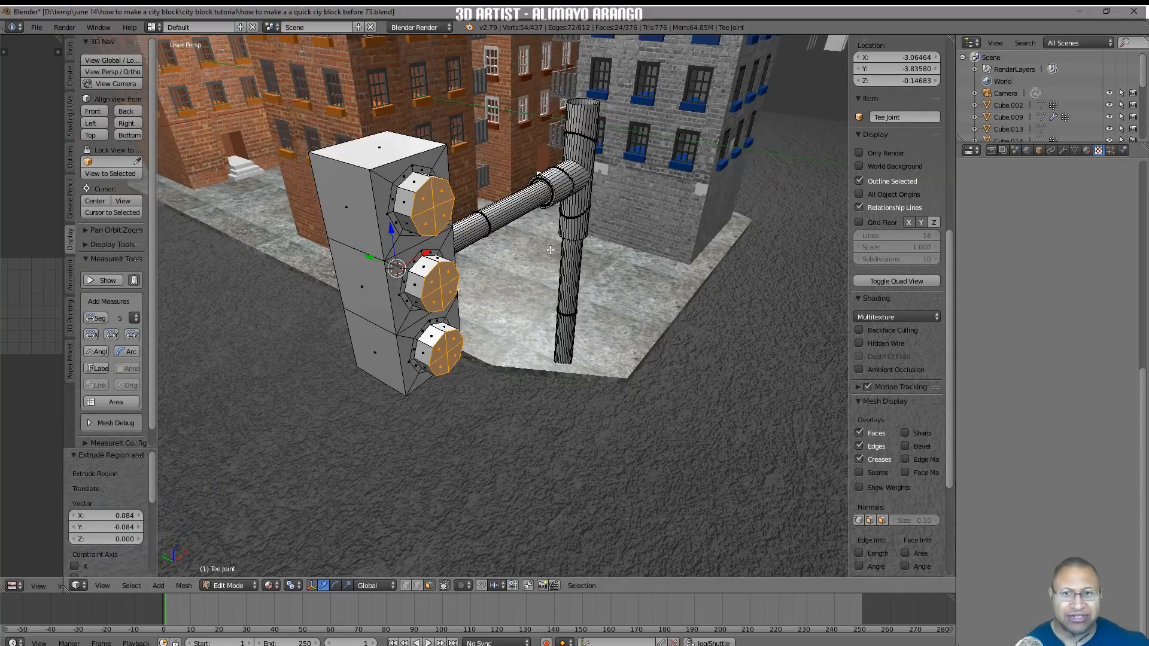
middle_drag(550, 432, 680, 443)
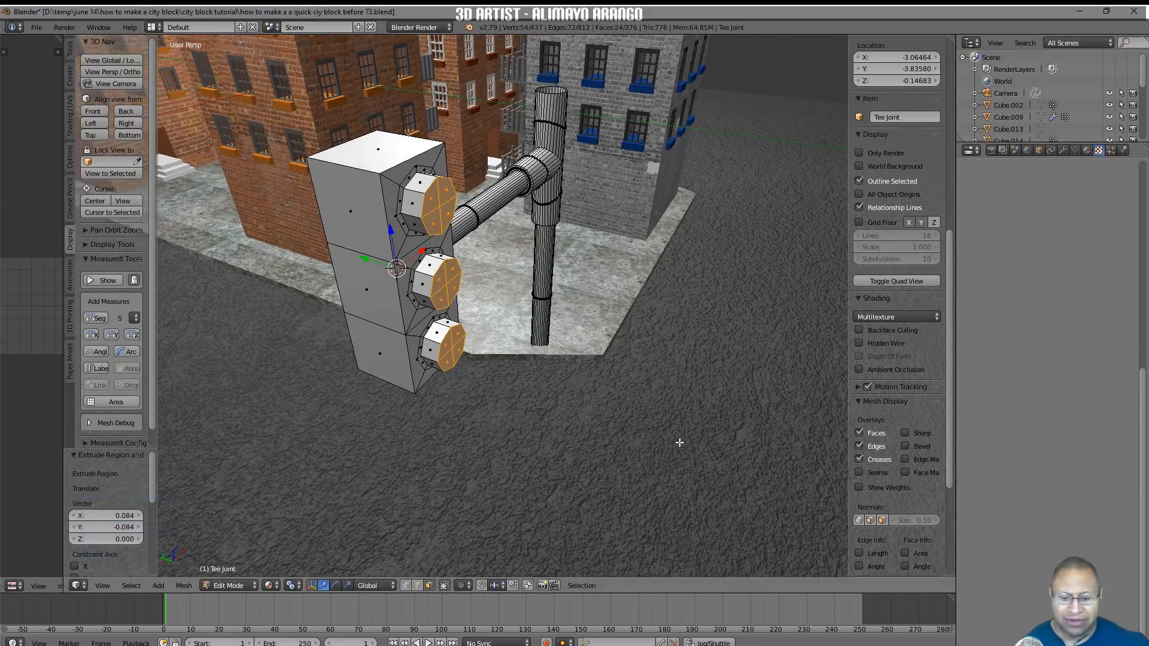
Extrude the circular lamp faces in place and scale them to about 0.822 to form inner rims
key(e)
right_click(688, 451)
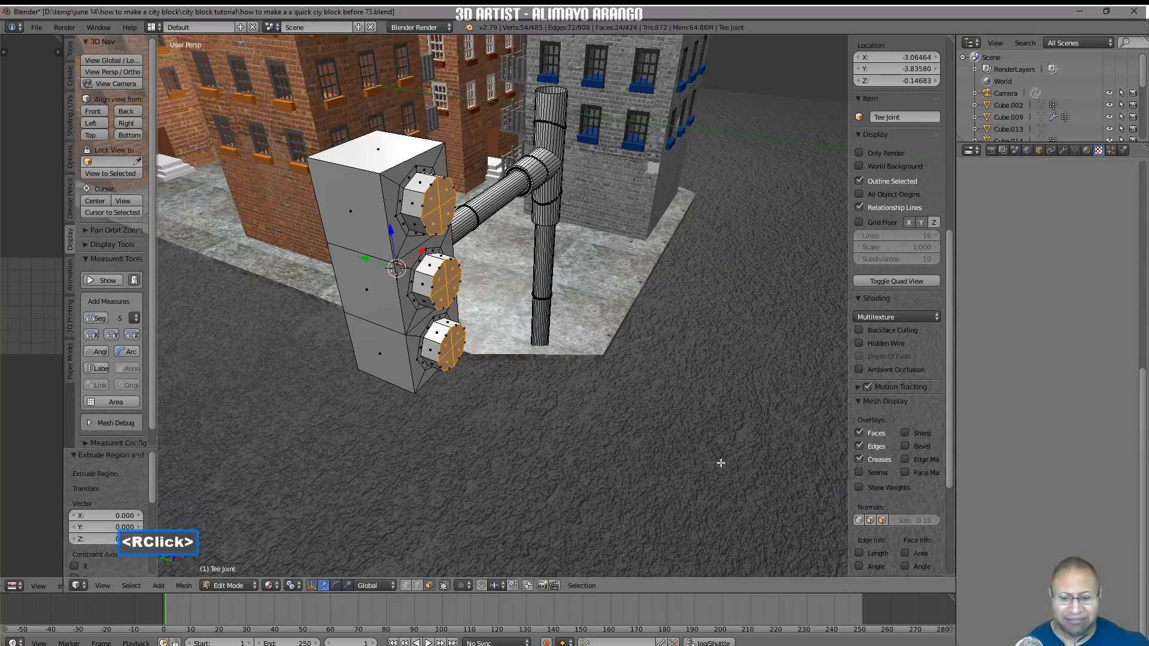
key(s)
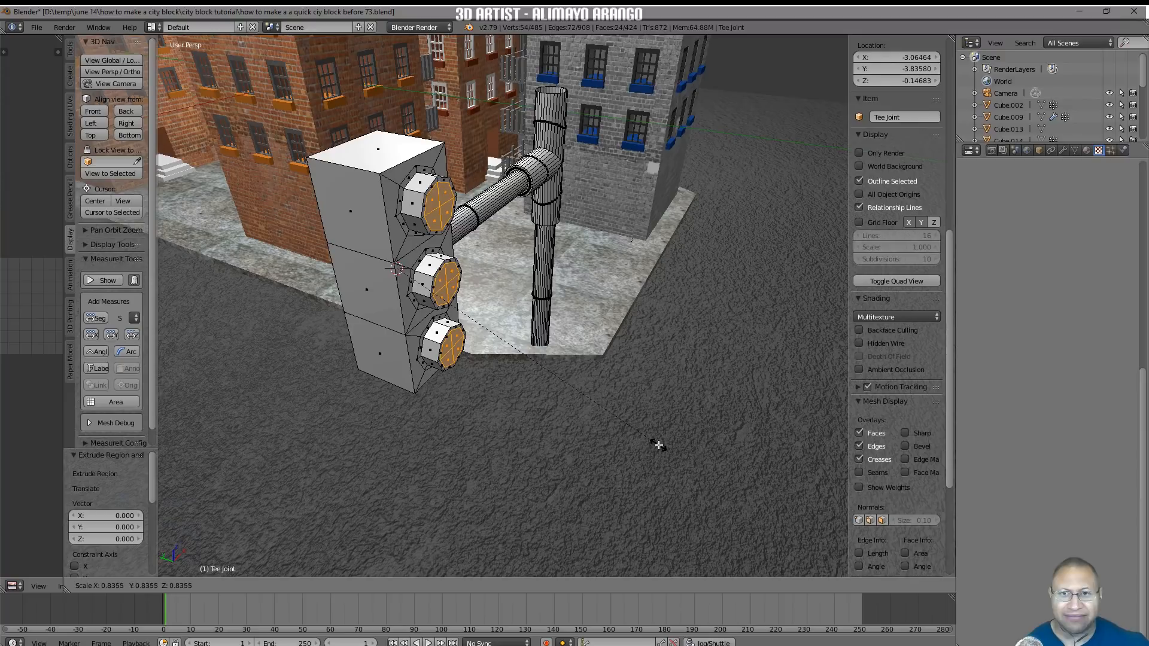
click(655, 441)
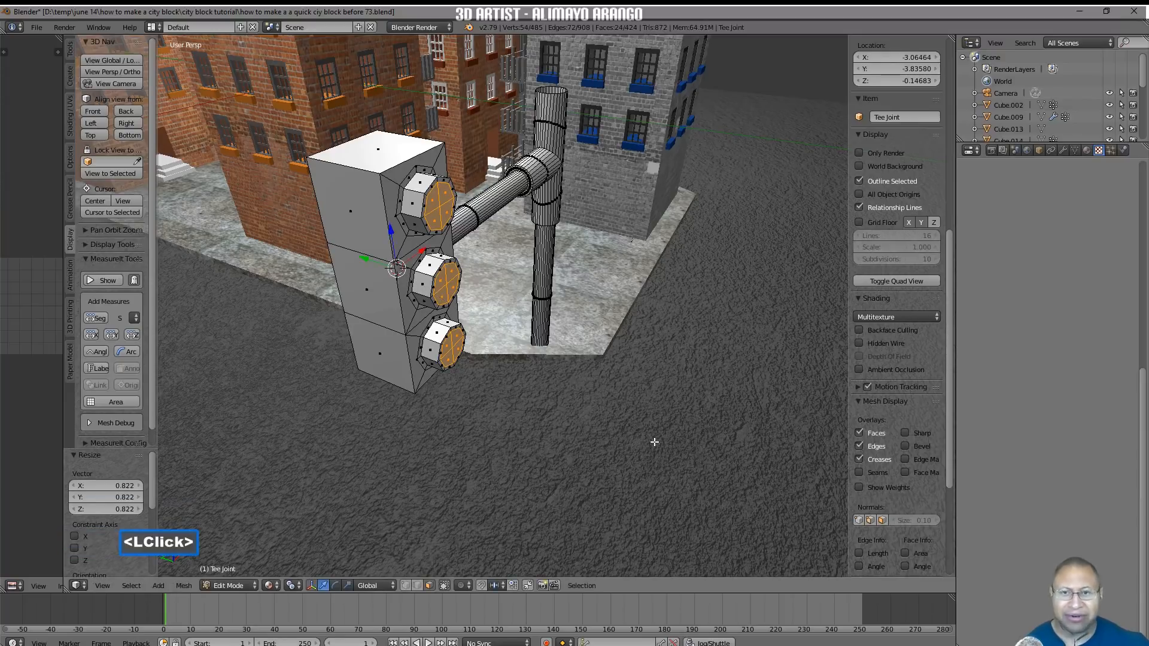
Extrude the inner lamp faces about 0.04 inward along their normals to recess the lamps, and deselect everything
key(e)
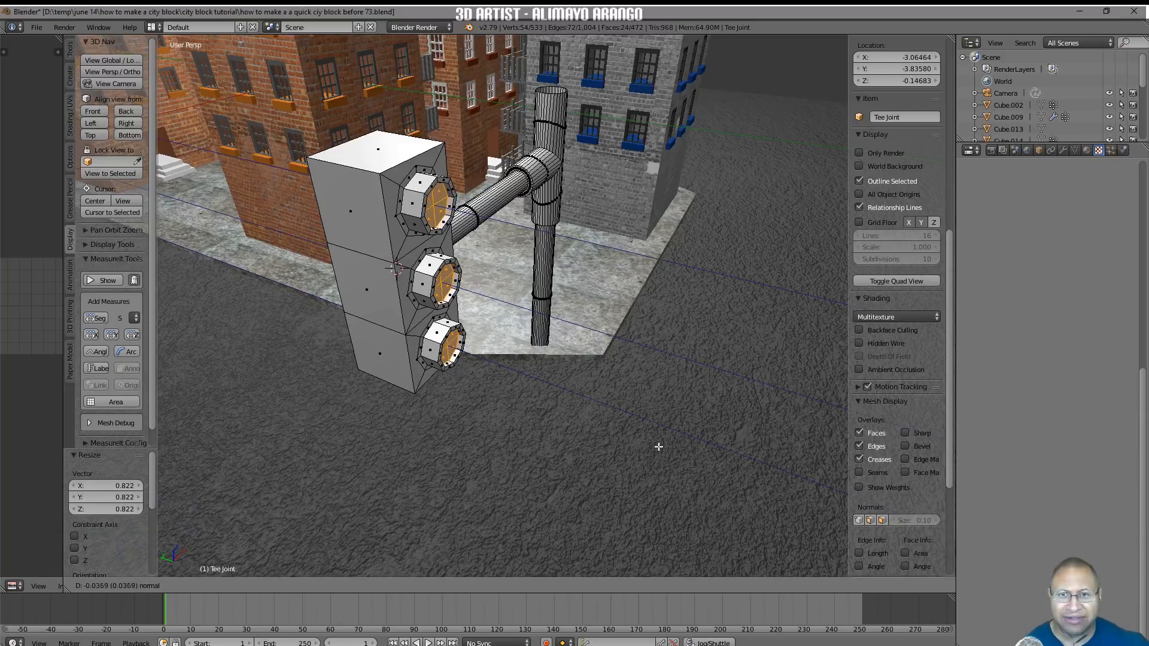
click(659, 447)
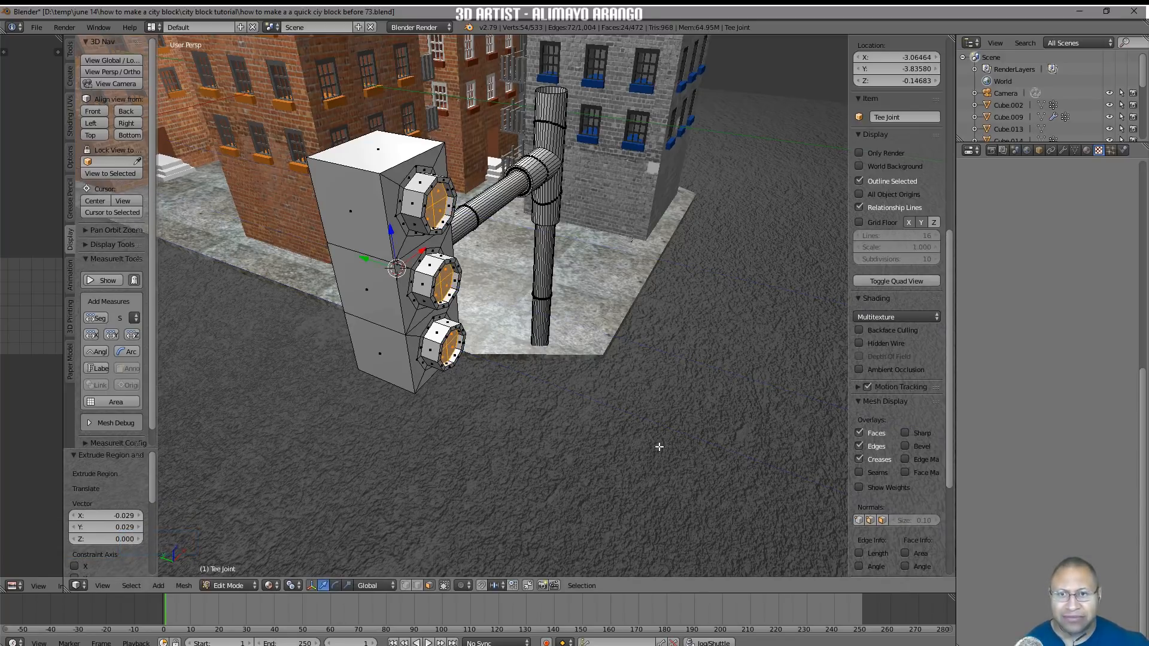
key(a)
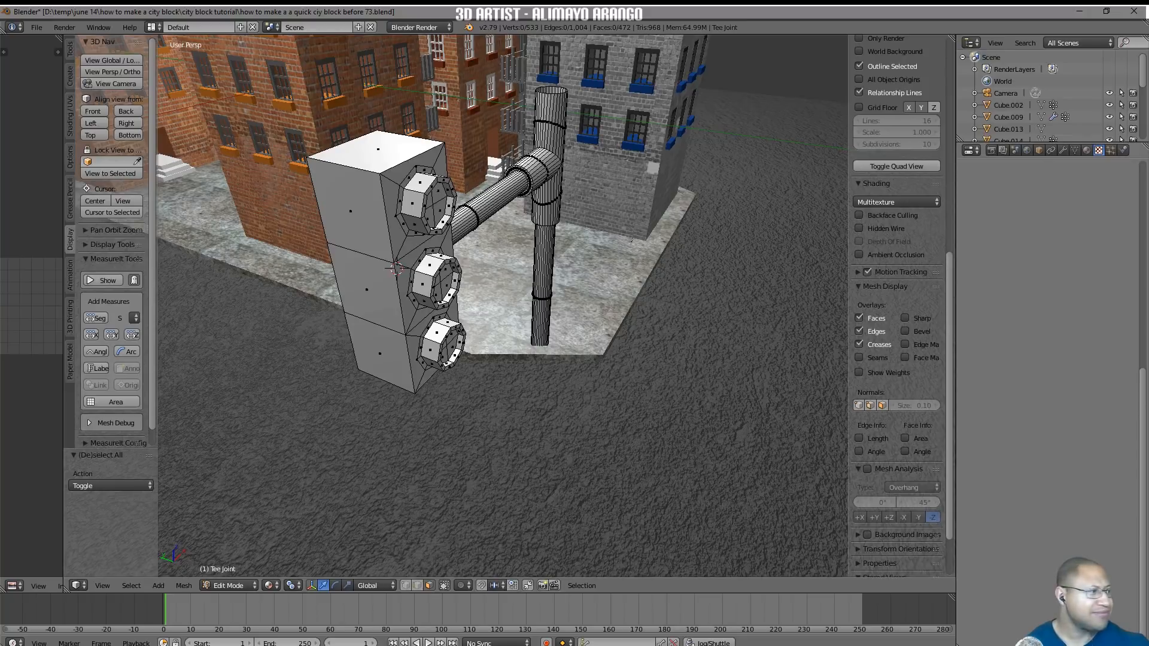
click(790, 19)
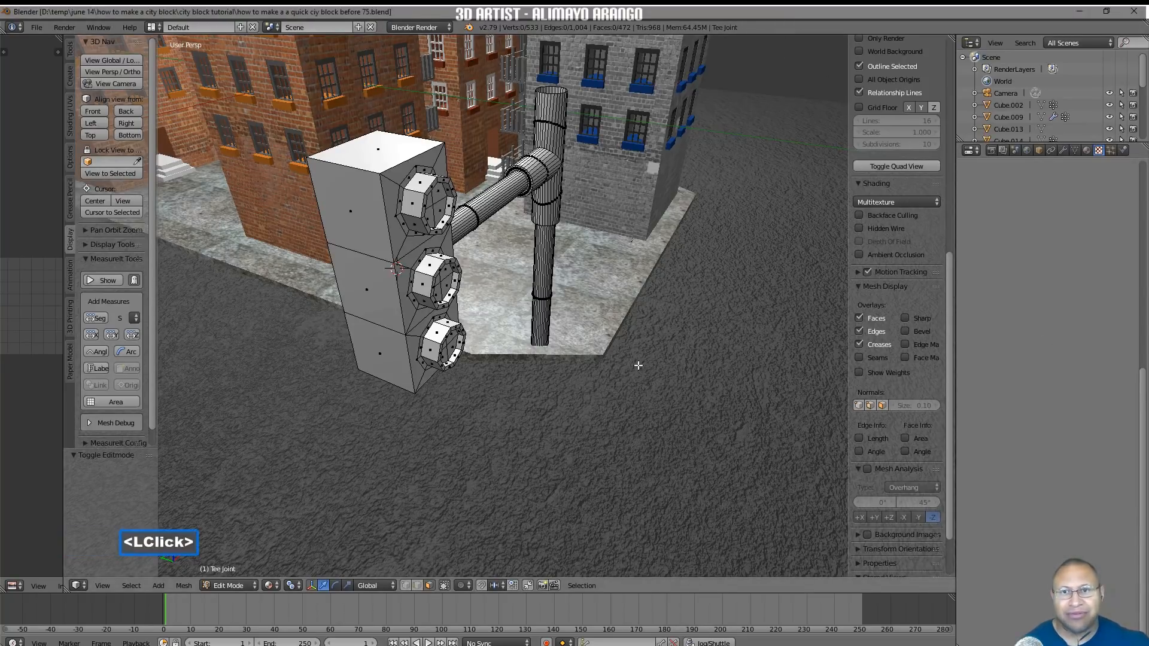
Select the four upper rim faces of both the top and the middle lamp on one side of the box
middle_drag(662, 344, 575, 321)
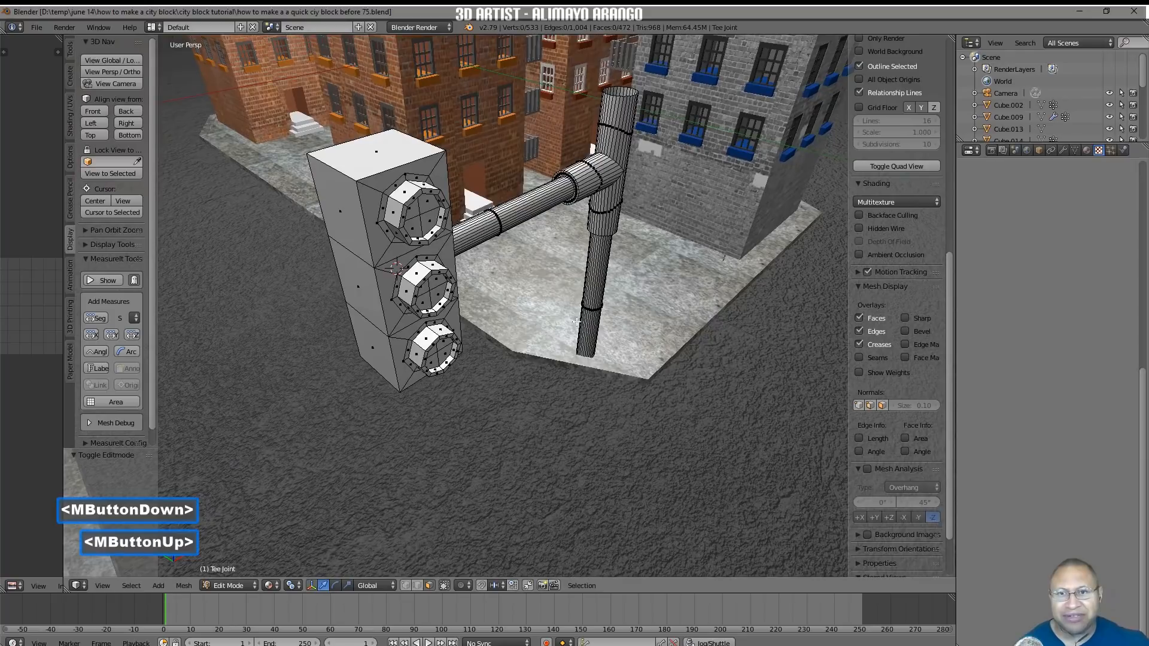
click(385, 209)
shift+click(397, 185)
shift+click(414, 178)
middle_drag(505, 208, 389, 287)
shift+click(445, 202)
shift+click(385, 298)
shift+click(414, 272)
shift+click(428, 280)
middle_drag(493, 306, 454, 298)
shift+click(446, 298)
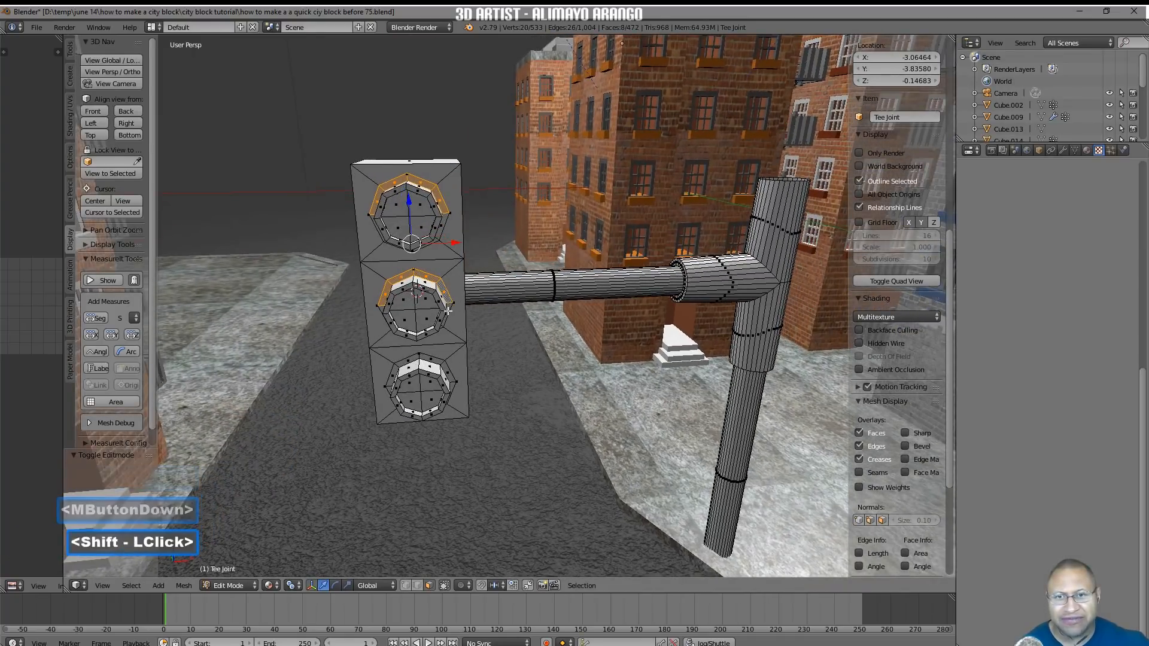
Add the four upper rim faces of the bottom lamp on the same side to the selection
middle_drag(426, 346, 425, 346)
shift+click(396, 389)
shift+click(407, 366)
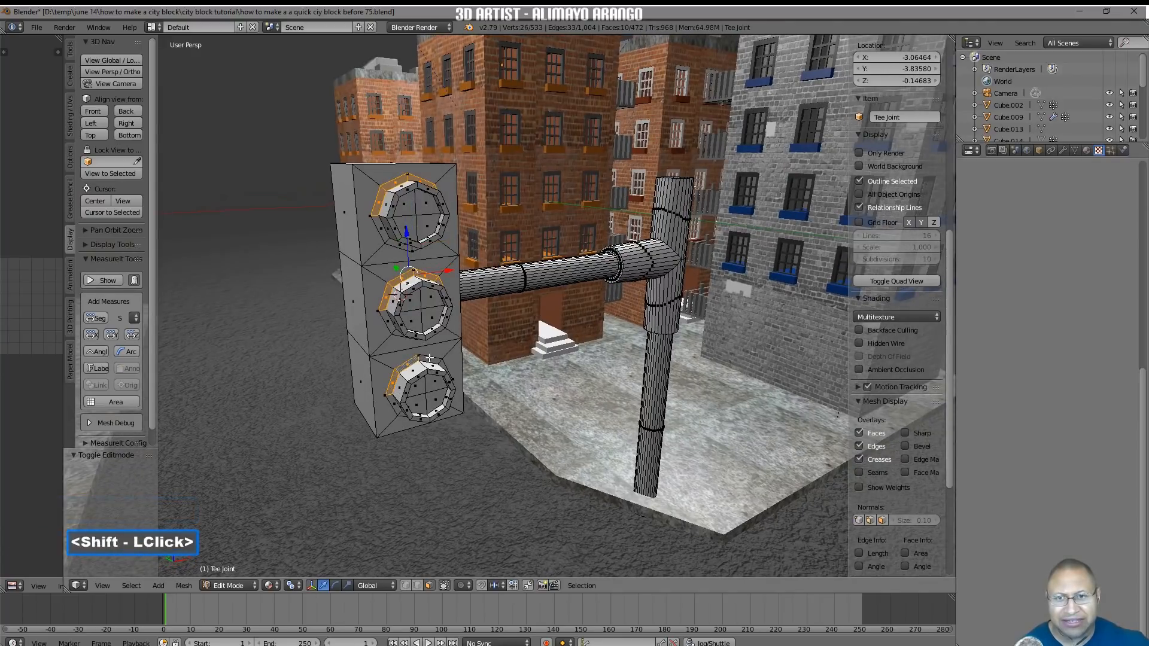
shift+click(437, 363)
middle_drag(436, 364, 474, 393)
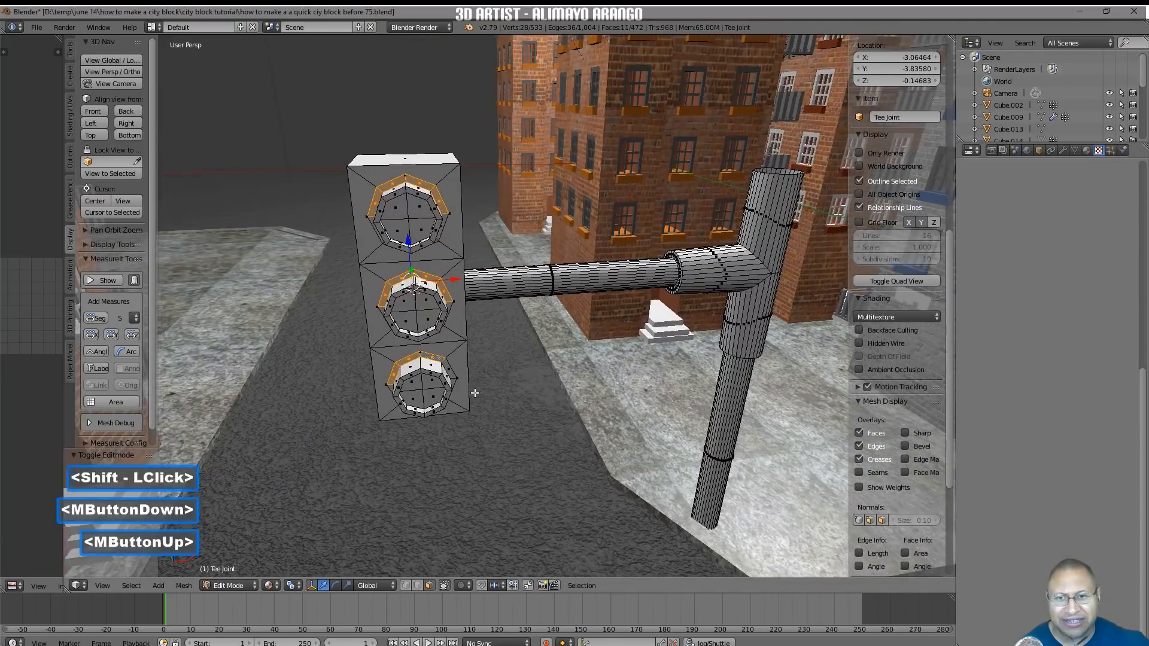
shift+click(451, 372)
Add the four upper rim faces of the top lamp on the opposite side of the box to the selection
middle_drag(366, 353, 642, 353)
shift+click(382, 234)
shift+click(398, 204)
shift+click(427, 200)
shift+click(449, 217)
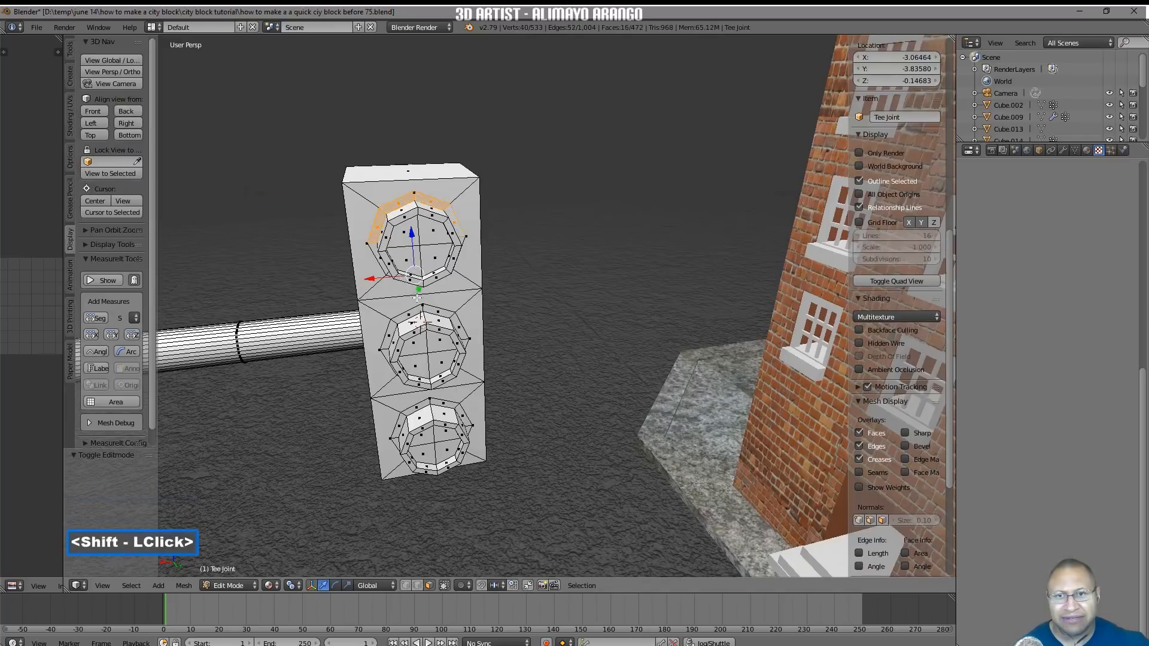
Add the four upper rim faces of the opposite side's middle and bottom lamps to the selection
shift+click(390, 340)
shift+click(413, 314)
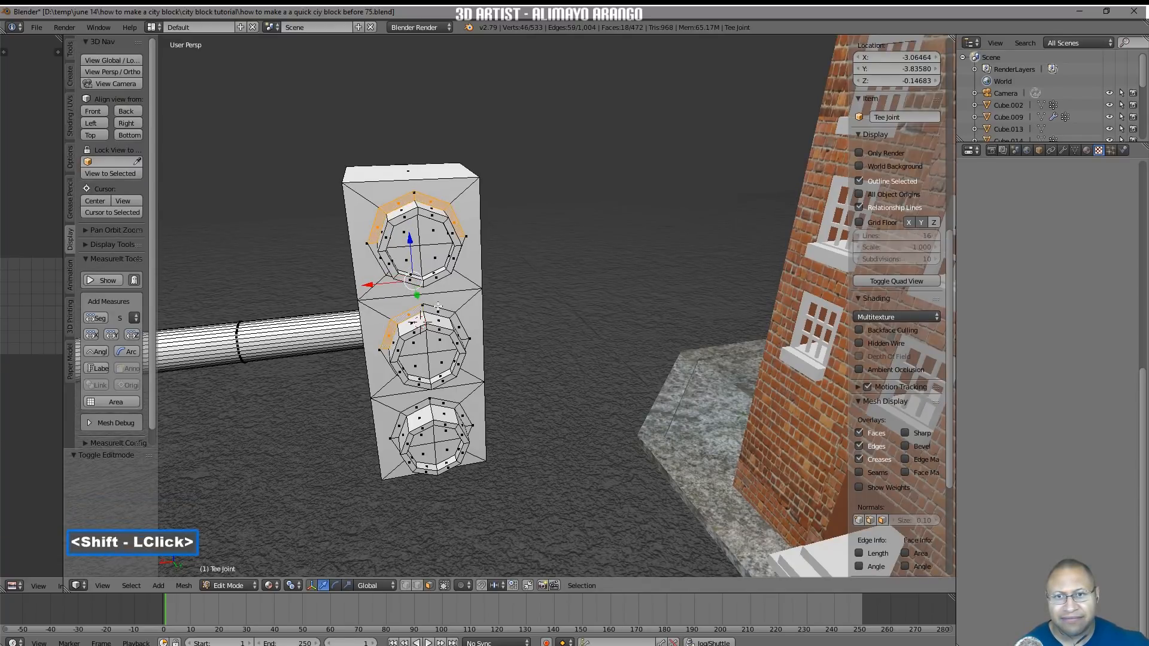
shift+click(442, 312)
shift+click(457, 331)
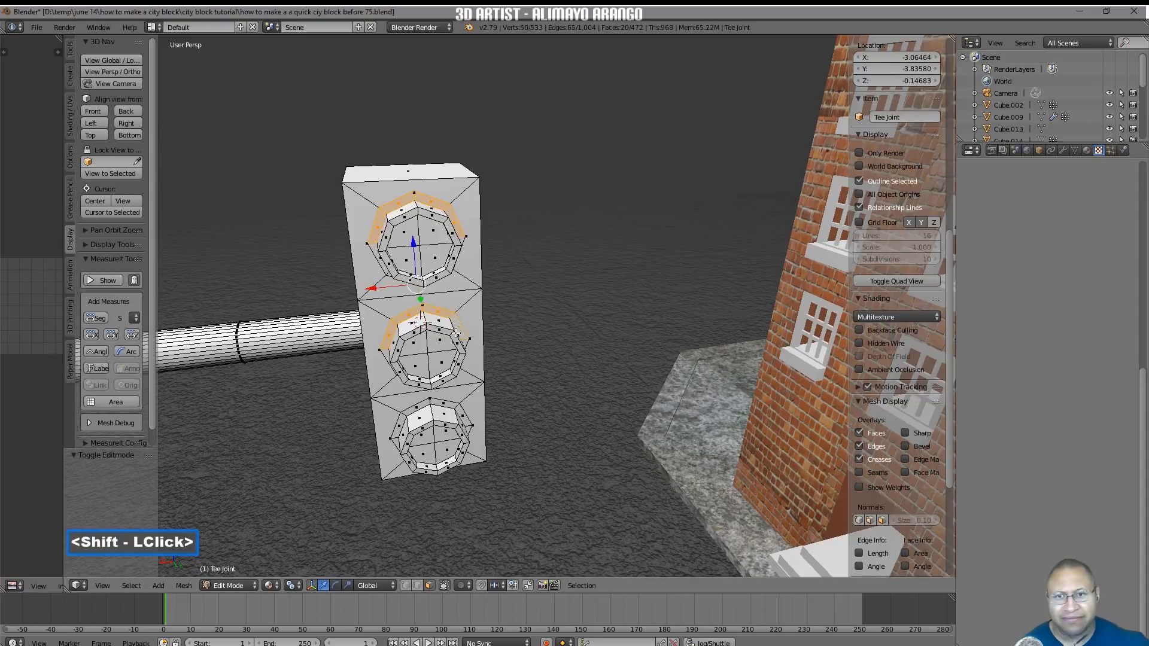
shift+click(400, 429)
shift+click(411, 413)
shift+click(446, 404)
shift+click(466, 420)
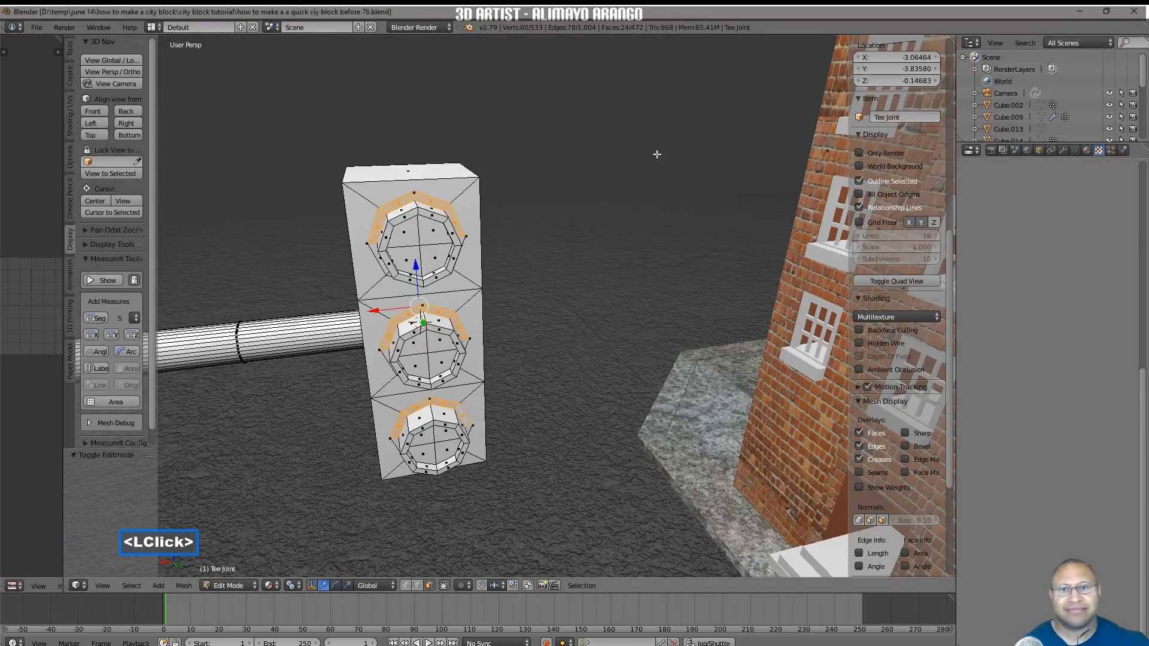
Extrude the selected upper rim faces outward about 0.18 along their normals as lamp visors, and deselect everything
ctrl+middle_drag(603, 200, 560, 361)
key(e)
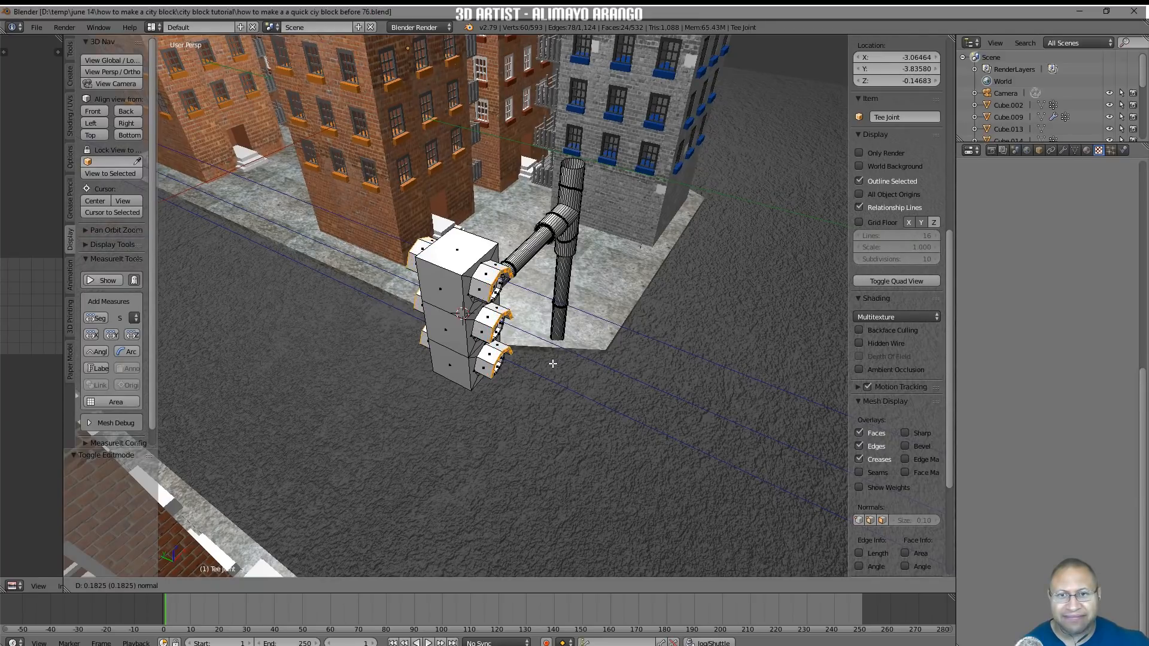
click(553, 363)
mouse_move(648, 353)
middle_down()
mouse_move(569, 315)
mouse_move(649, 362)
middle_up()
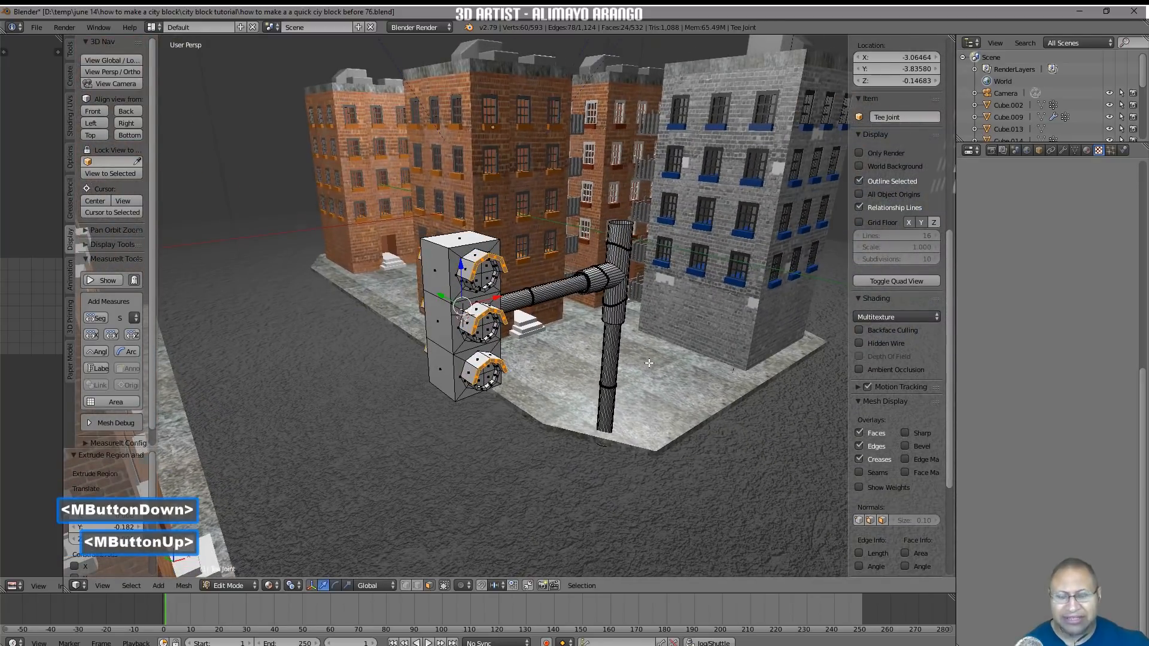
key(a)
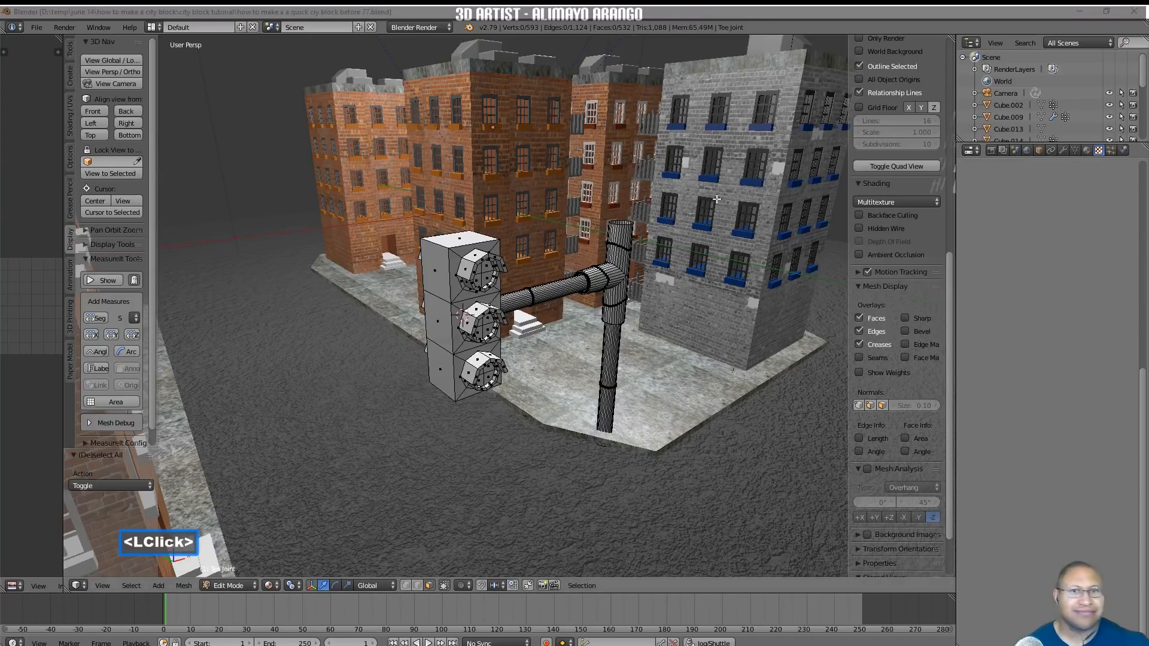
click(692, 20)
Switch to edge selection and select the outer corner edge loops on the near side of the traffic light box
click(474, 510)
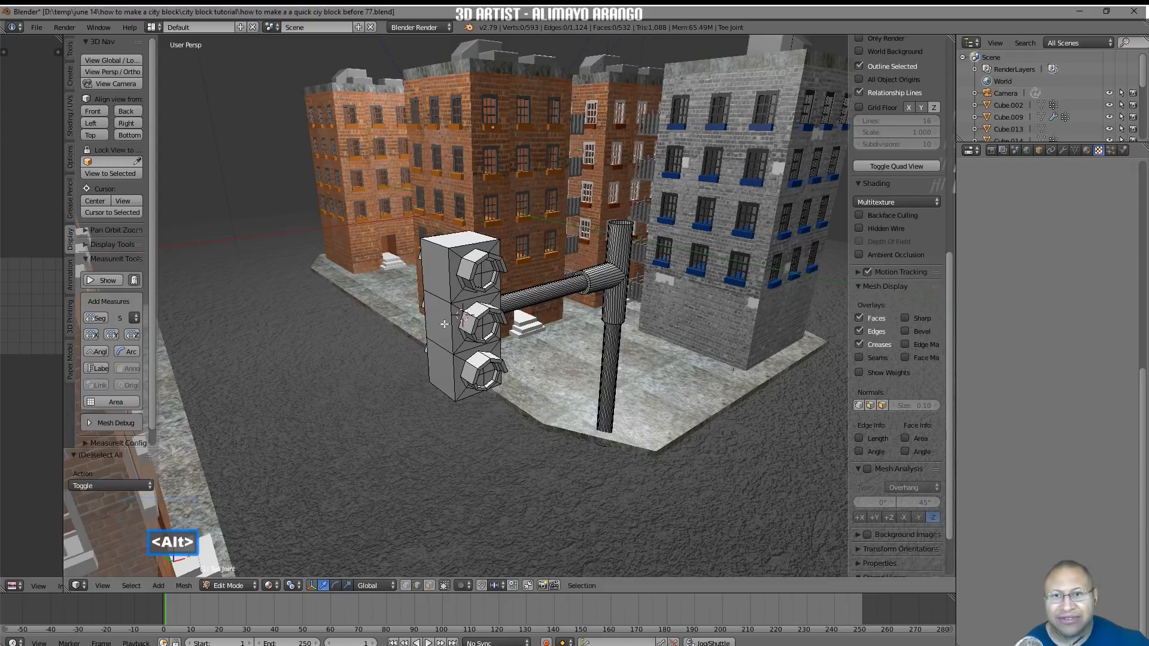
alt+click(447, 270)
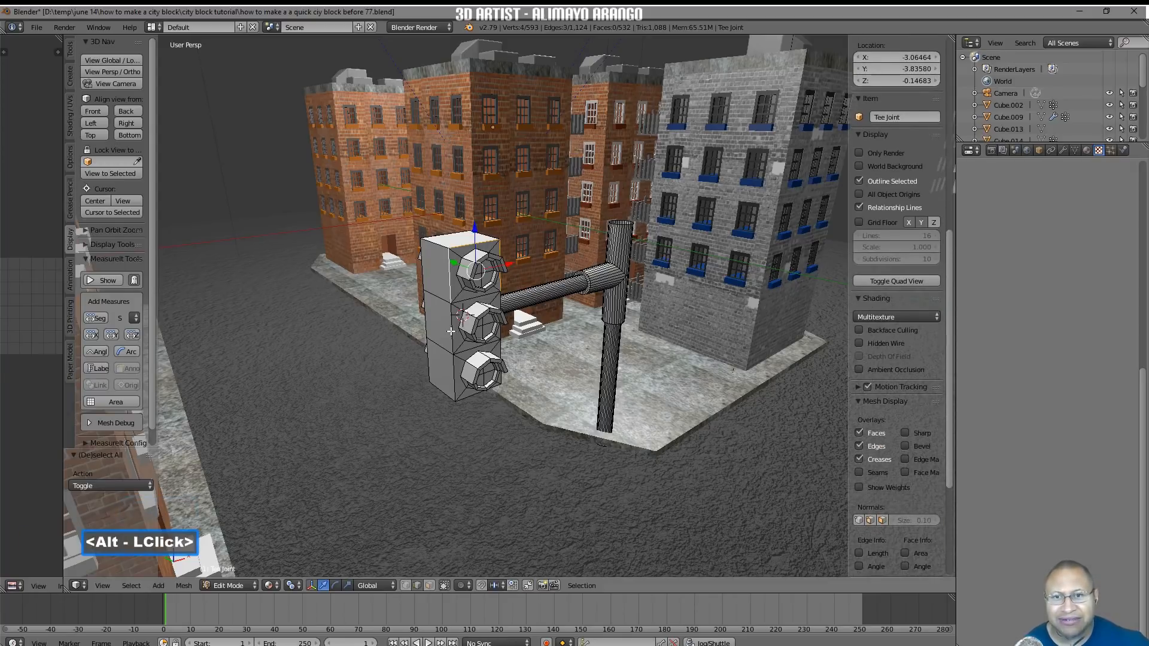
alt+click(454, 377)
alt+click(424, 253)
alt+click(431, 328)
alt+click(441, 311)
alt+click(441, 244)
Add the remaining corner, top and bottom edge loops on the opposite side of the box to the selection
middle_drag(441, 246, 475, 310)
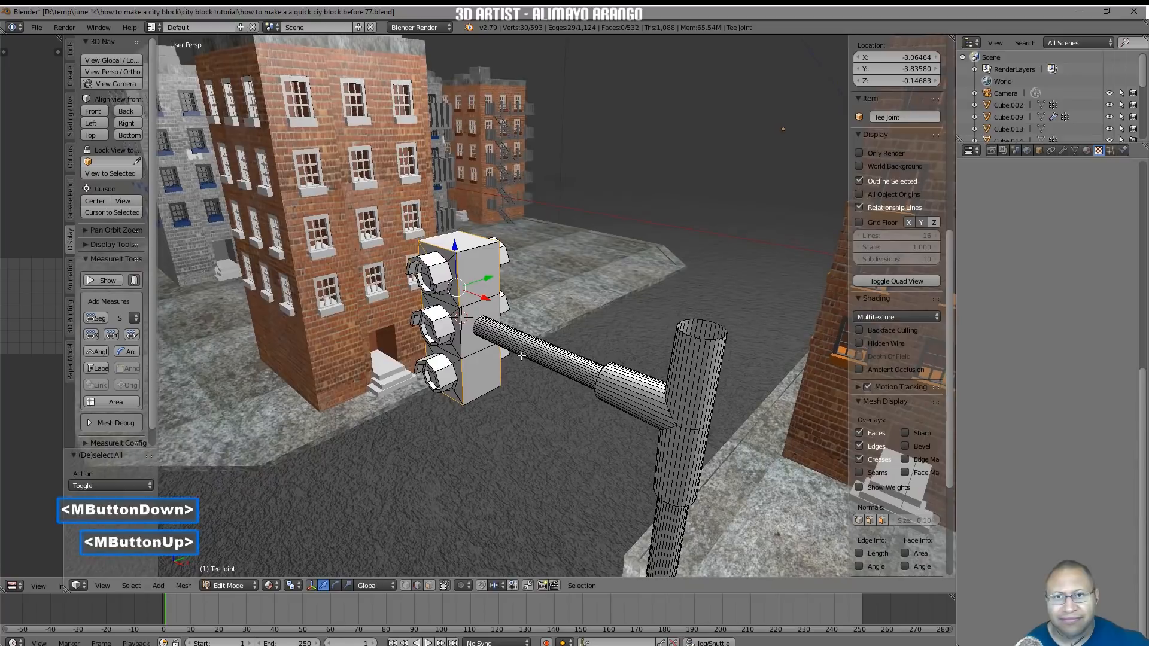
alt+click(474, 308)
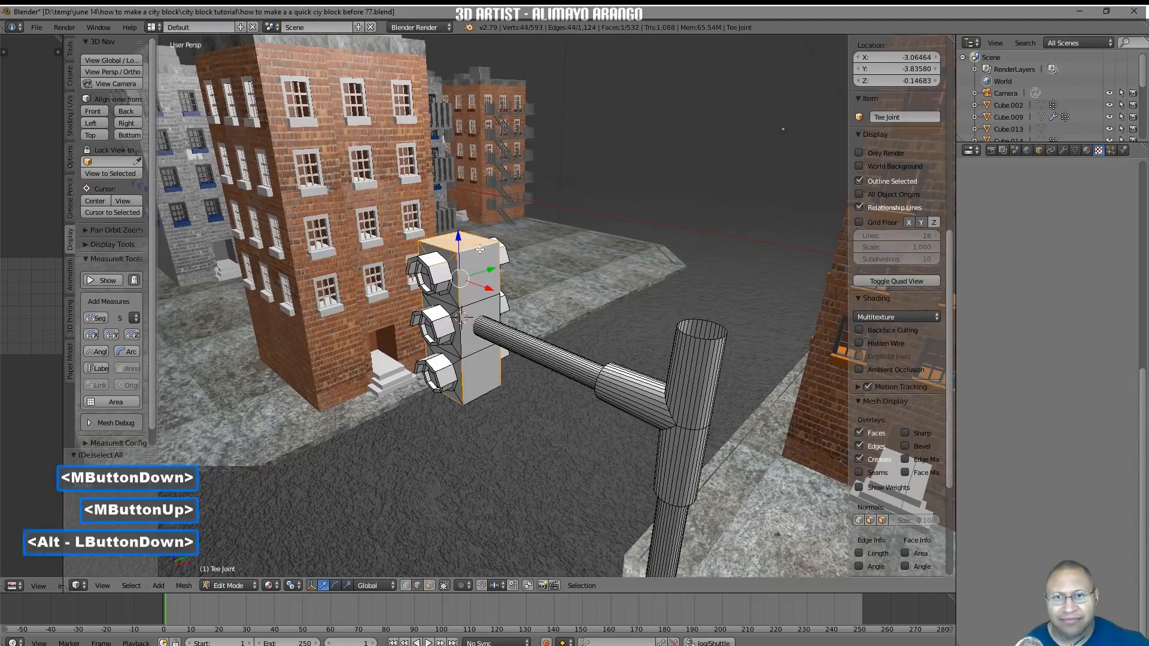
alt+click(464, 392)
middle_drag(473, 396, 486, 389)
shift+click(471, 397)
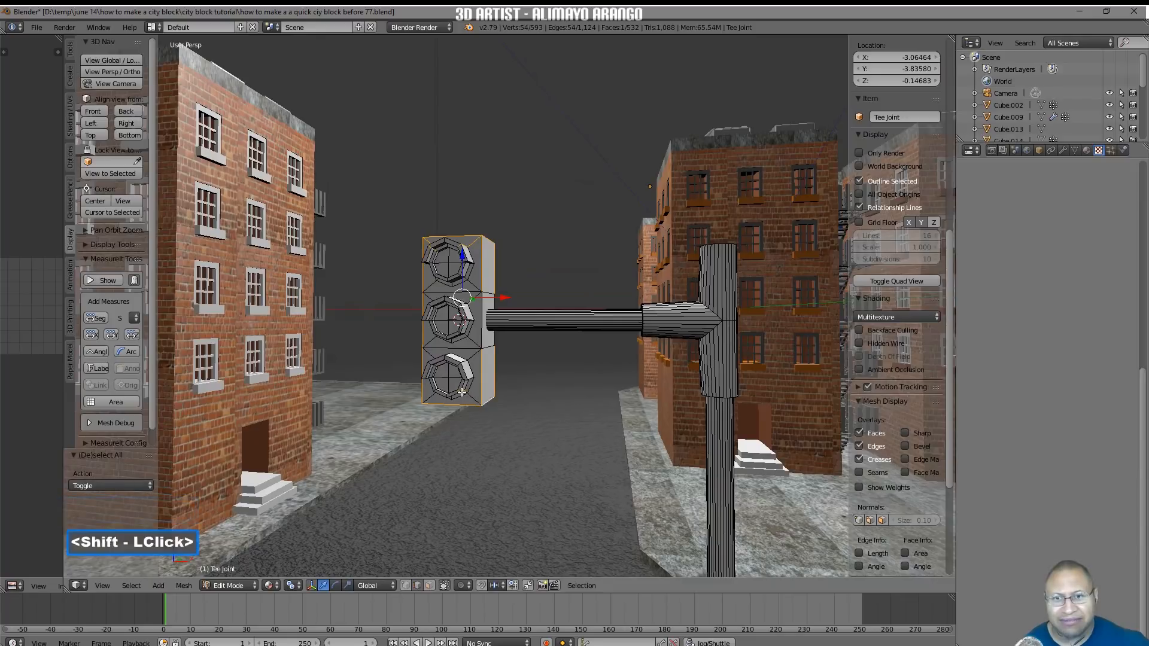
Remove the stray inner edges around the lamps from the selection with Circle Select, keeping the box's outer edges selected
key(c)
scroll(457, 376, up, 2)
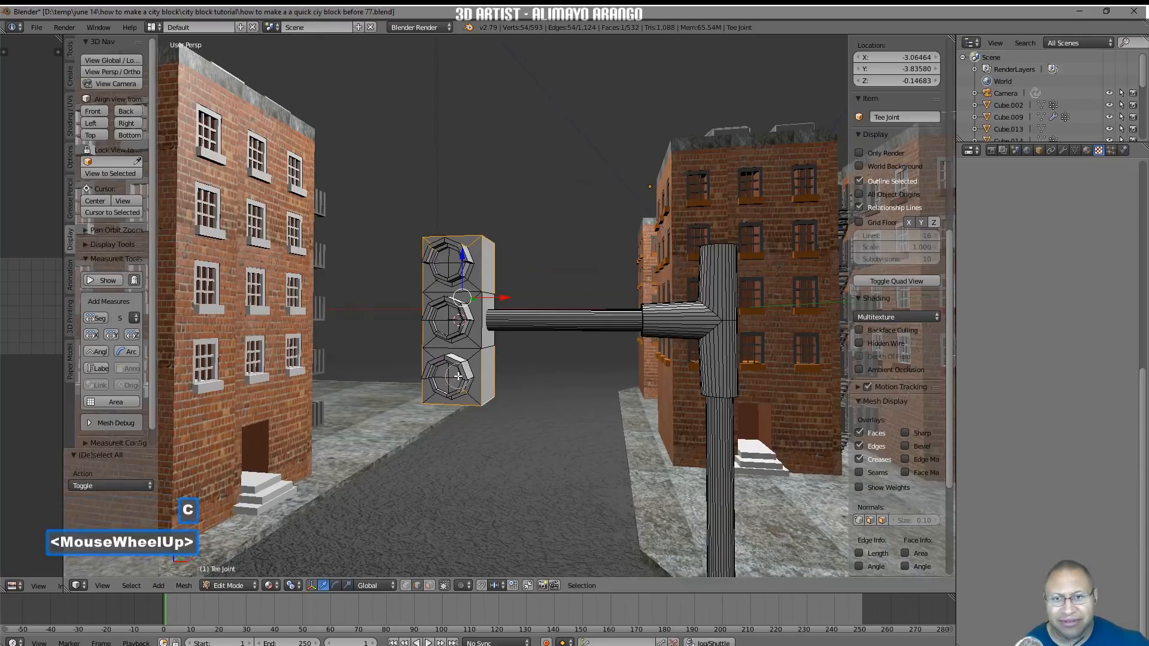
scroll(458, 376, up, 1)
middle_drag(458, 376, 458, 383)
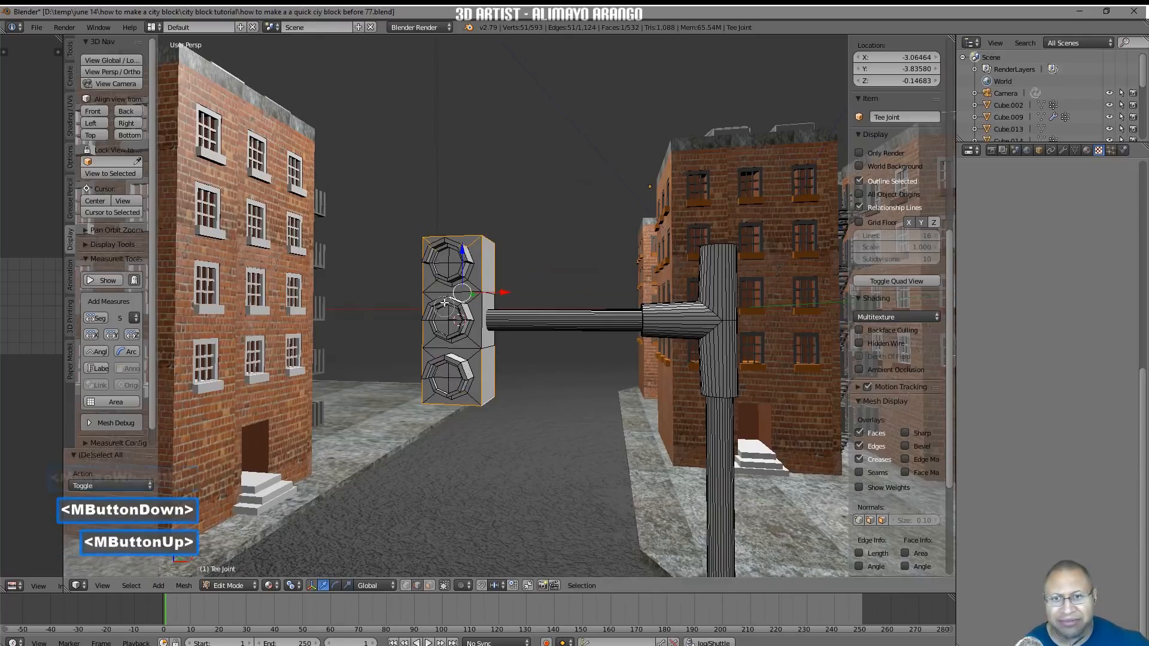
middle_click(455, 256)
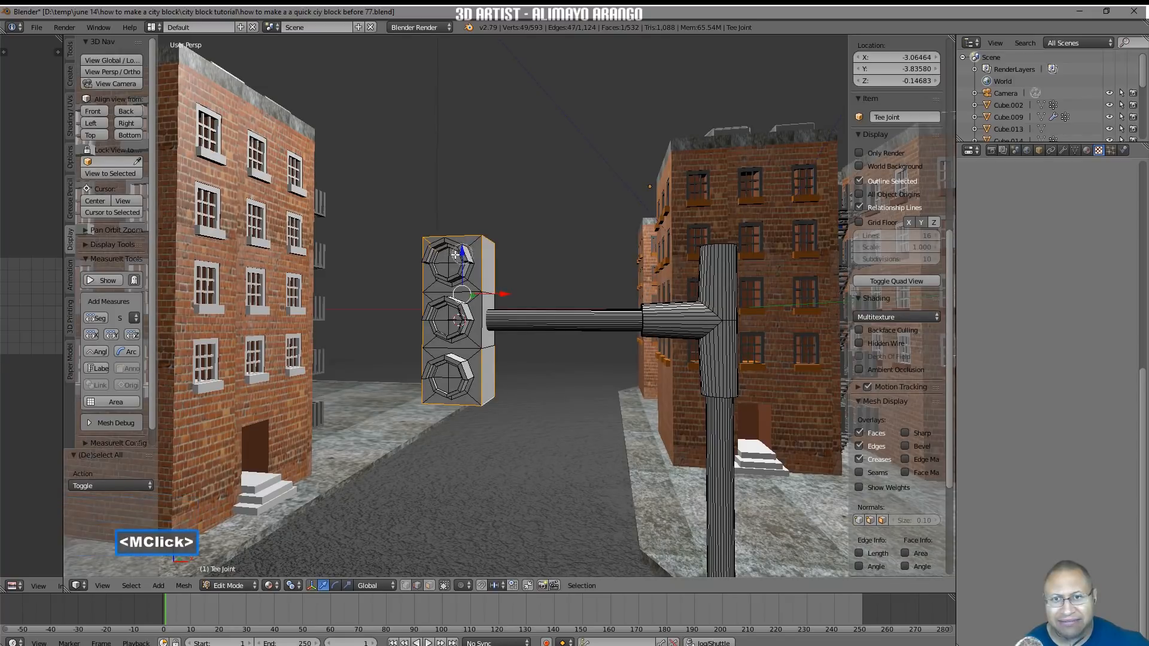
middle_click(439, 254)
middle_drag(440, 252, 545, 443)
right_click(448, 291)
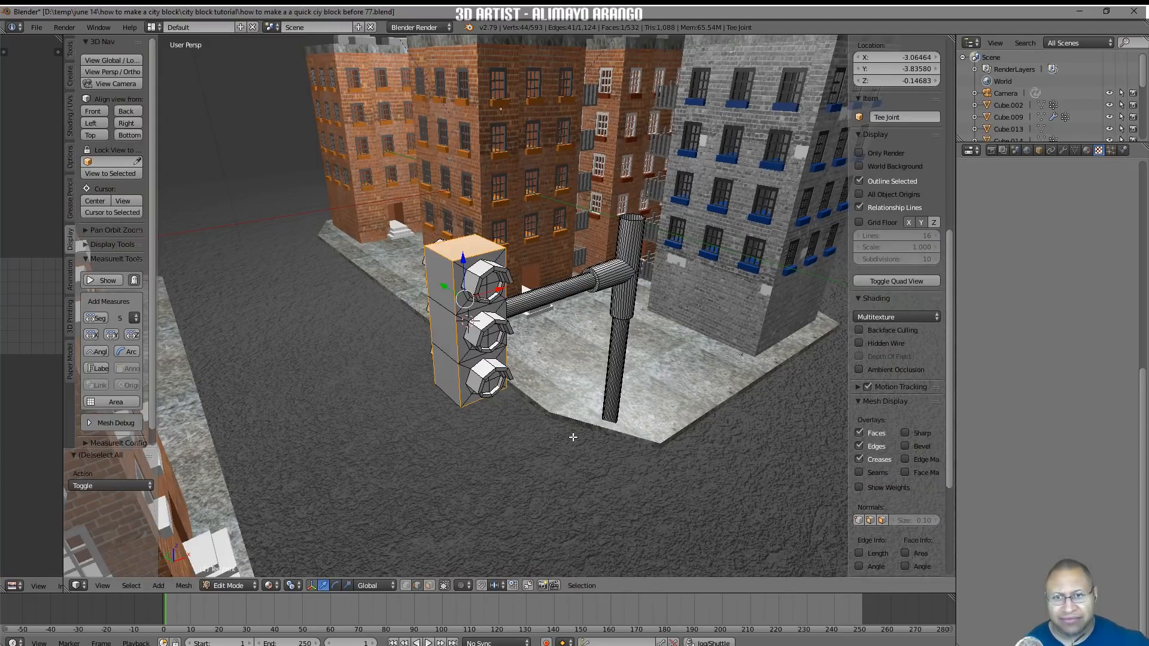
Bevel the box's outer edges by about 0.104, raise the bevel by three additional segments, and deselect everything
key(ctrl+b)
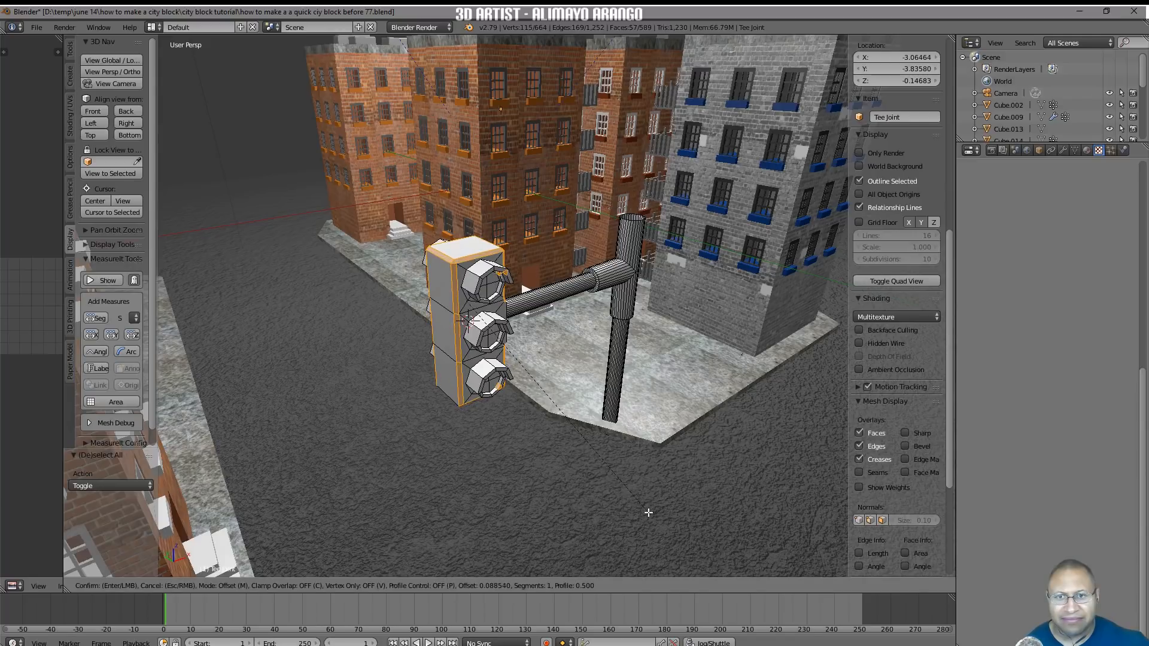
shift+click(662, 525)
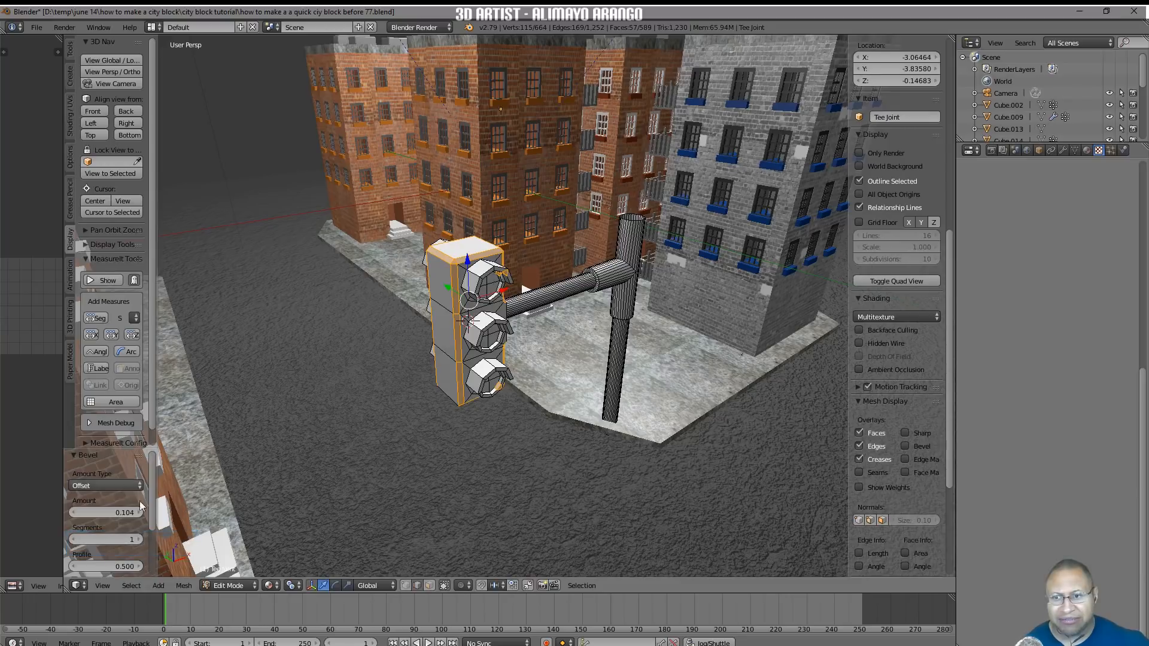
click(138, 541)
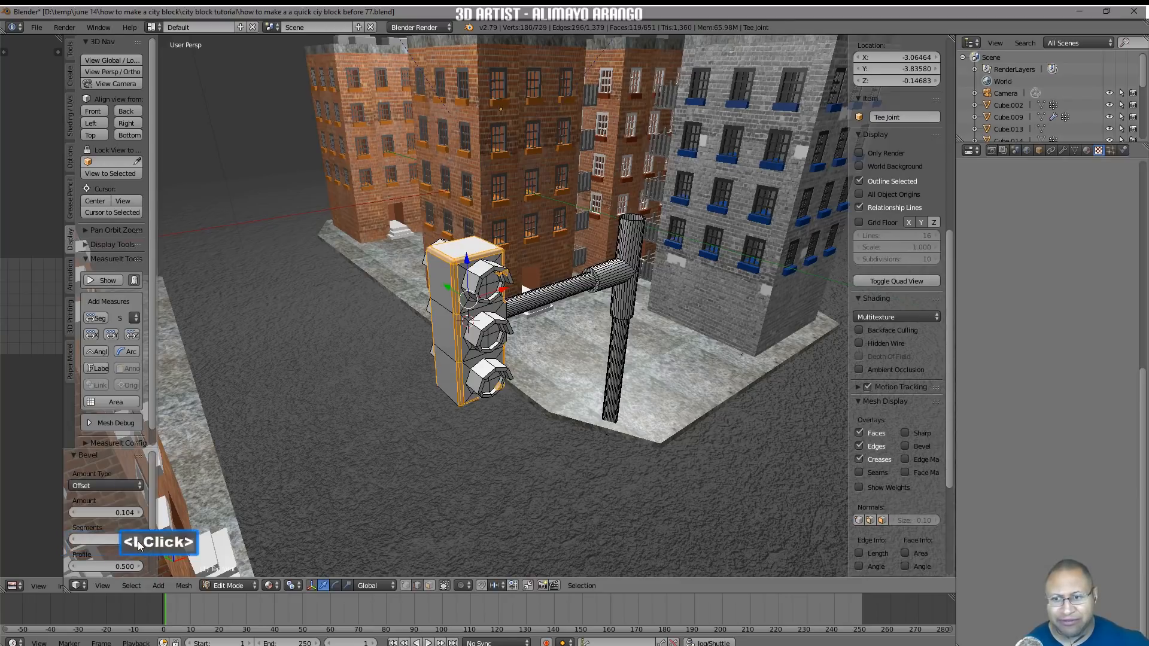
click(138, 543)
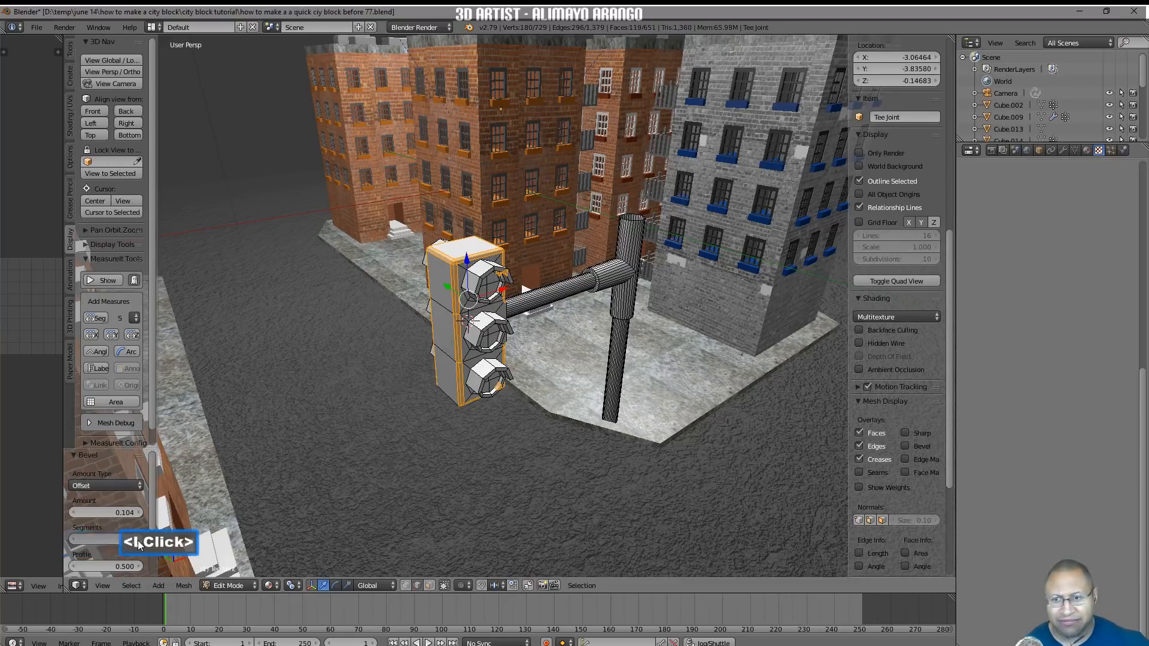
click(138, 542)
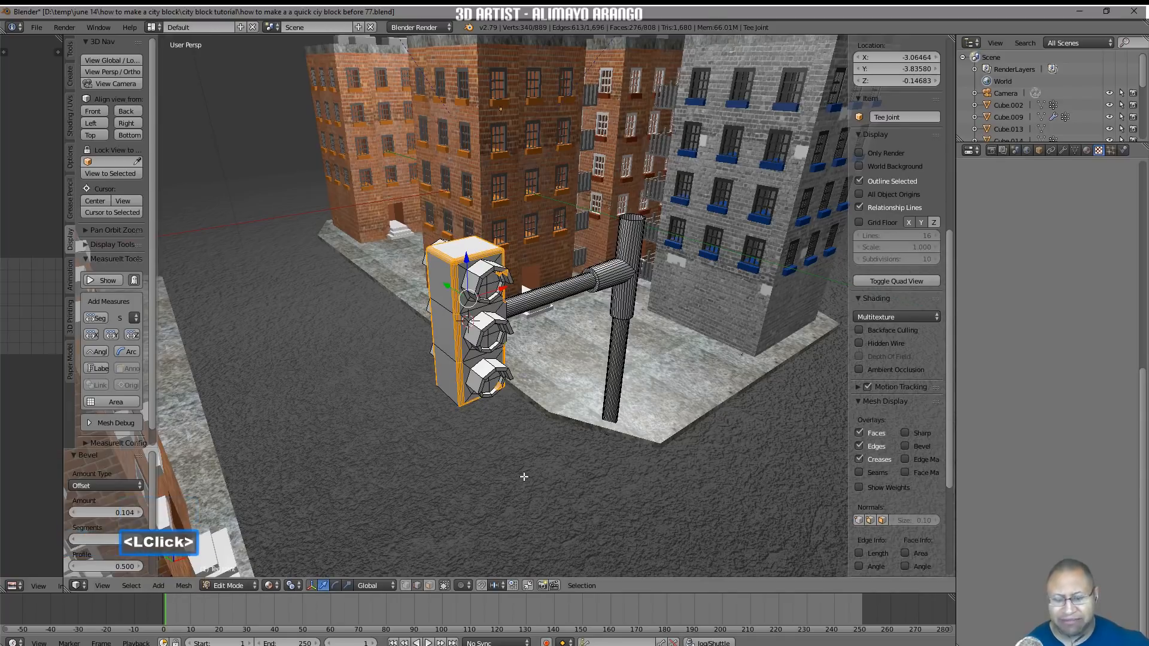
key(a)
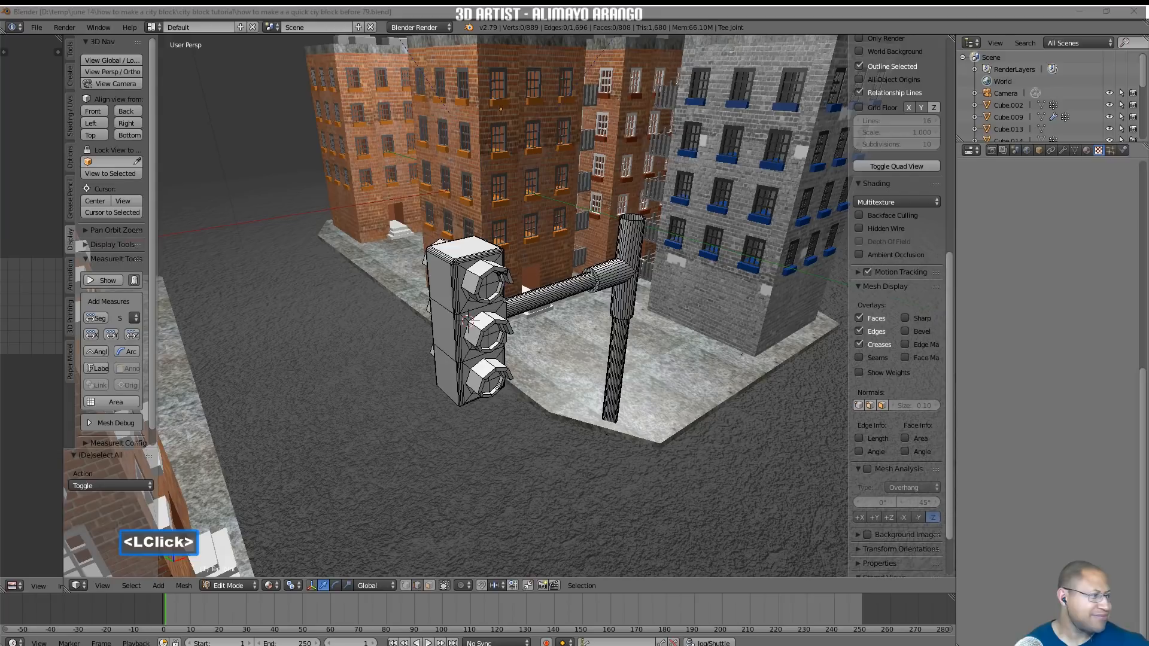
middle_drag(455, 359, 486, 365)
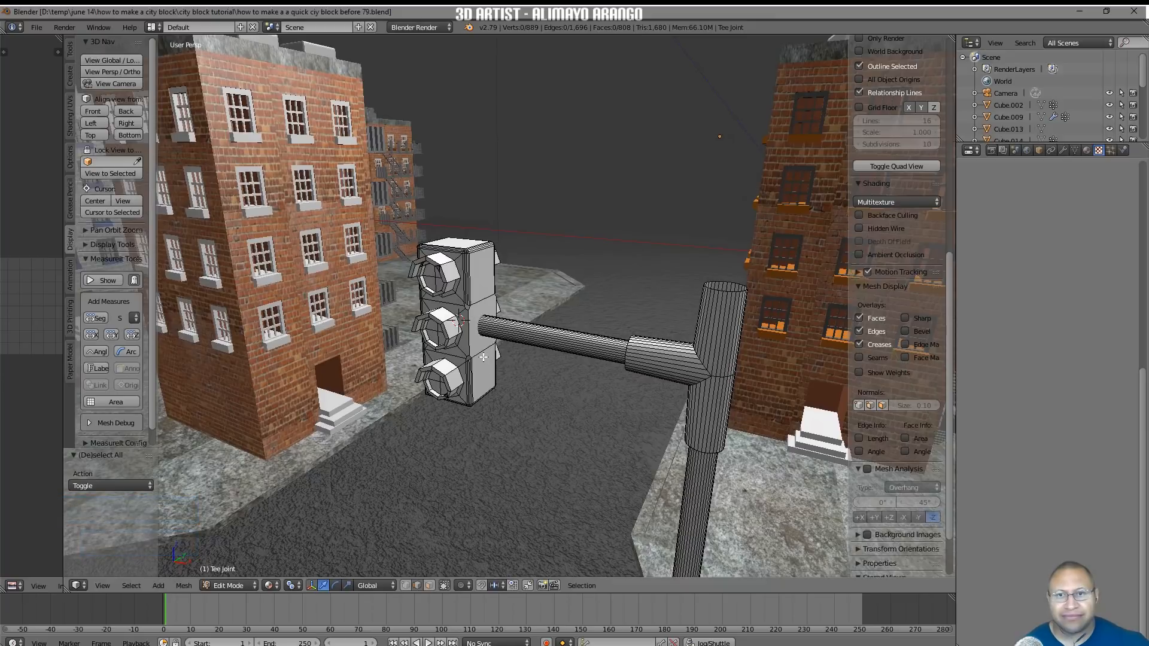
scroll(482, 357, up, 1)
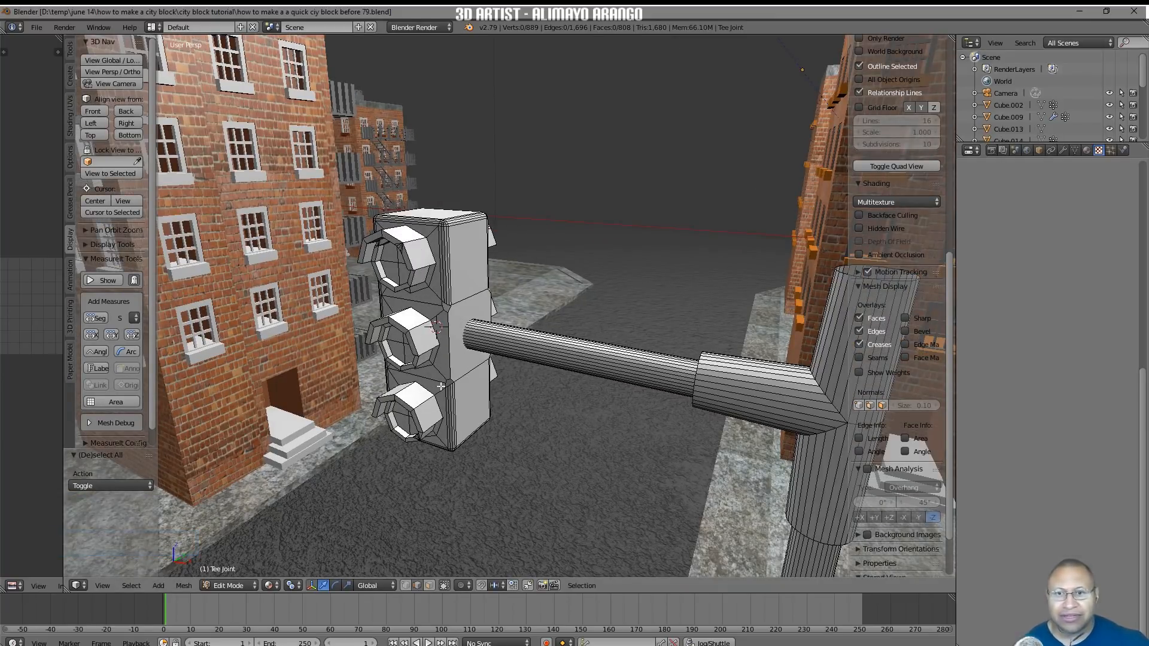
Switch to face selection and select the round lens faces of all three lamps on one side of the box with Circle Select
click(430, 586)
middle_drag(378, 383, 480, 371)
key(c)
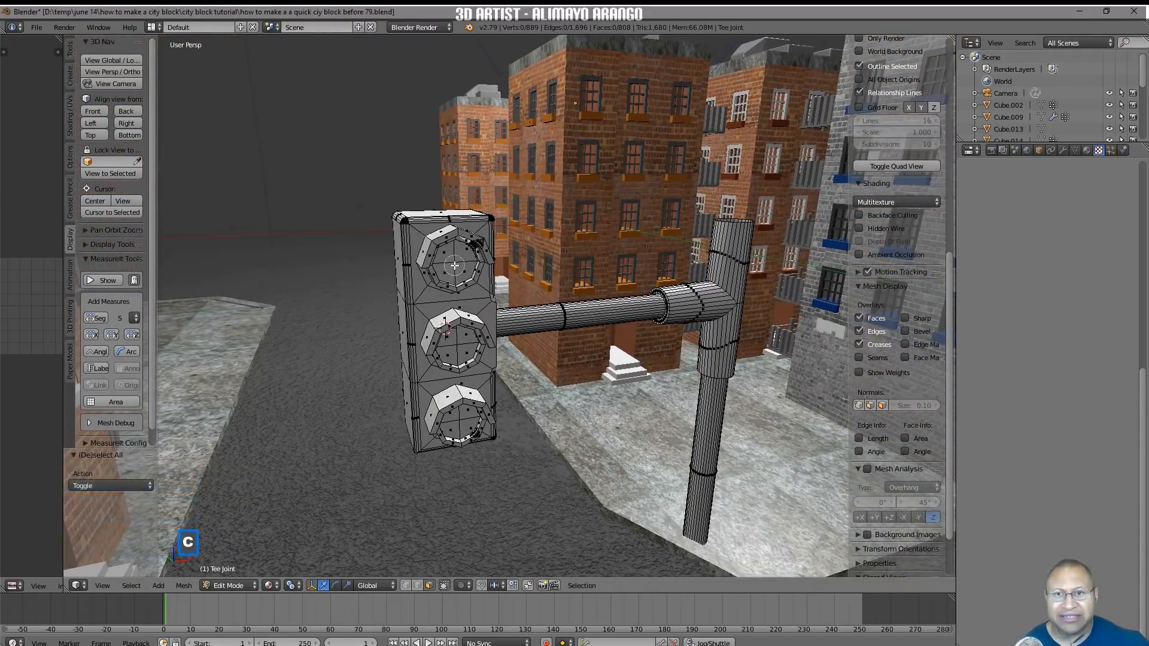
click(453, 260)
drag(457, 355, 461, 426)
right_click(446, 428)
mouse_move(416, 362)
middle_down()
mouse_move(521, 363)
mouse_move(612, 345)
middle_up()
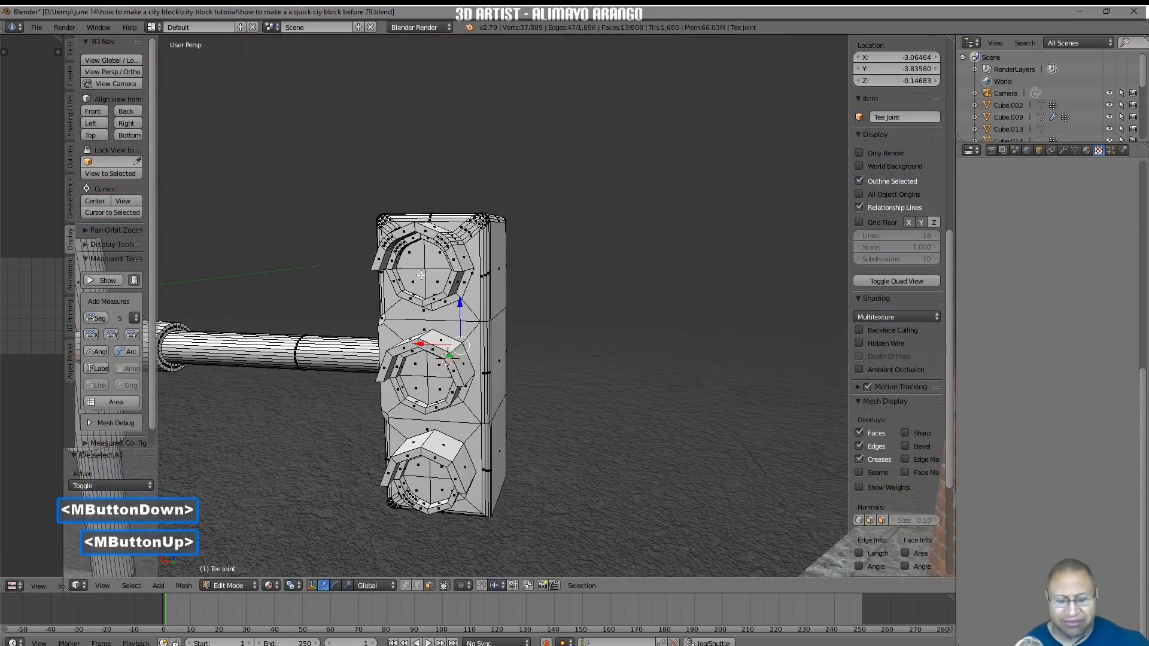
Add the three lens faces on the opposite side of the box to the selection and hide all selected lenses
key(c)
click(422, 271)
click(427, 383)
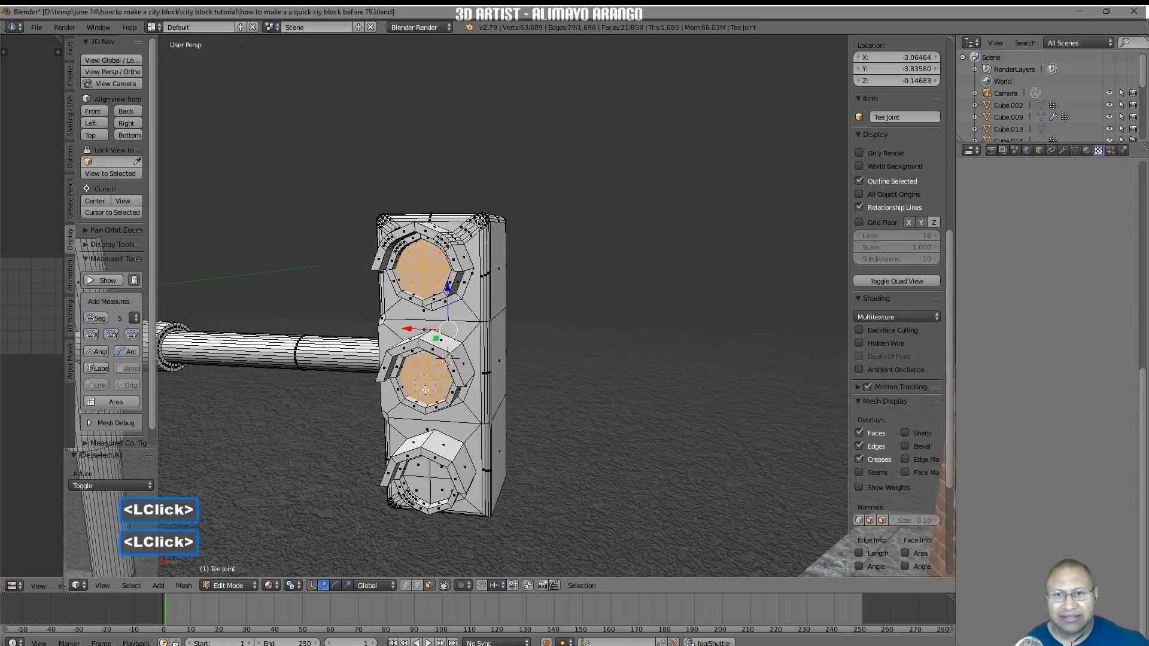
click(429, 479)
right_click(562, 401)
mouse_move(569, 395)
middle_down()
mouse_move(623, 341)
mouse_move(447, 353)
middle_up()
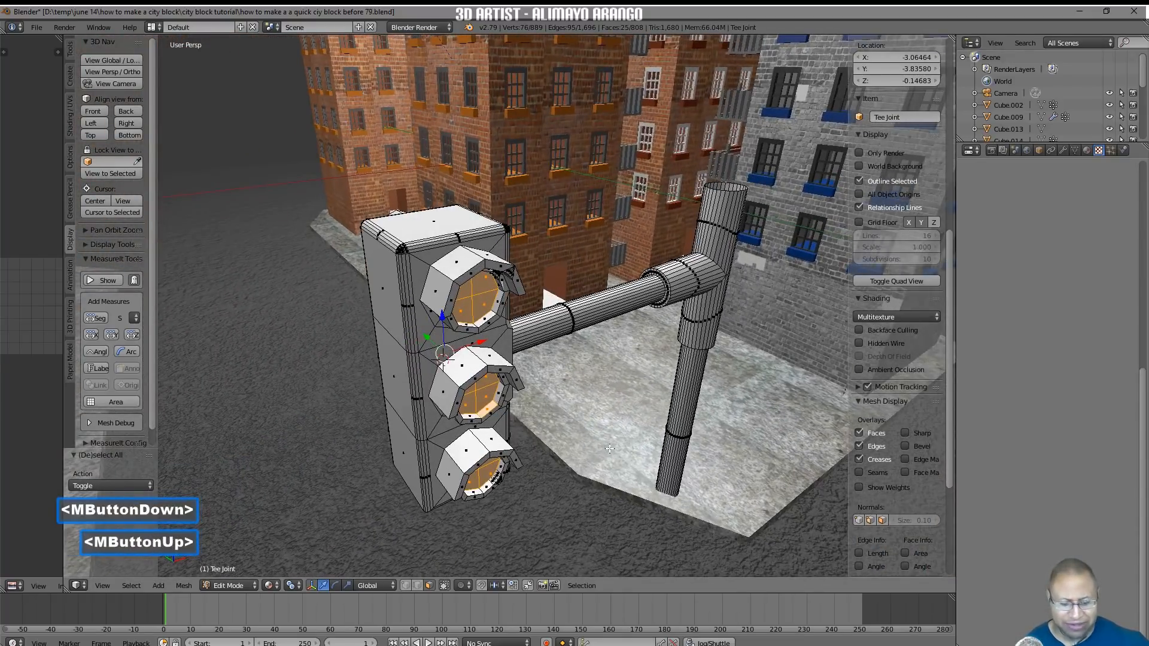
key(h)
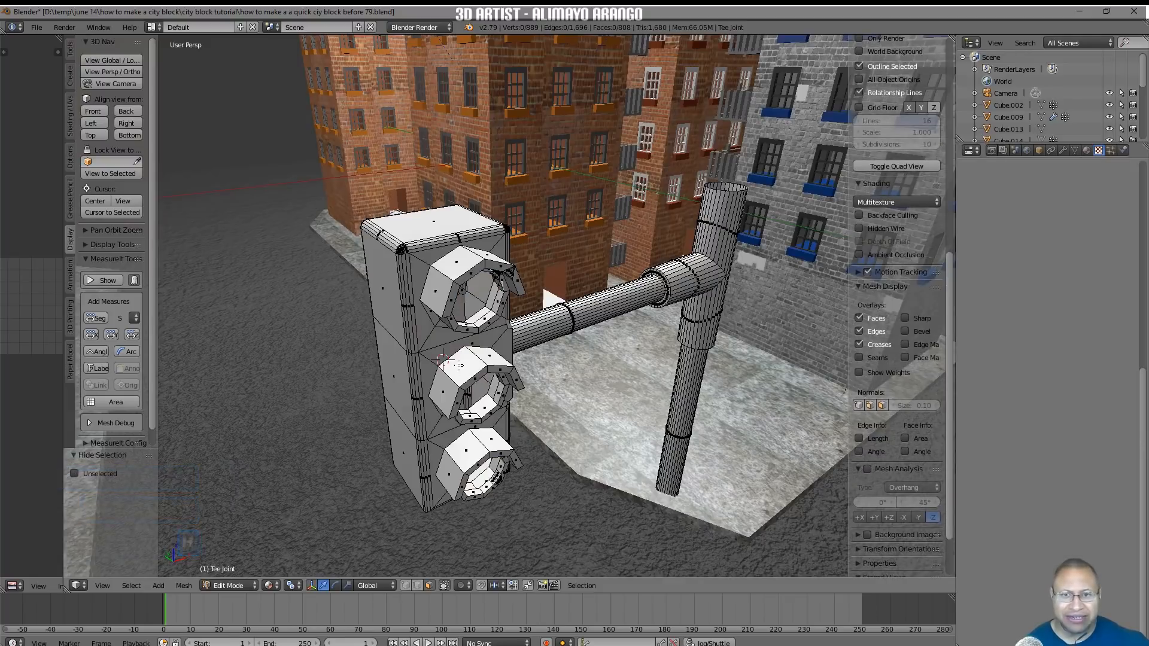
Select the linked traffic light box and create a new material with a dark brownish-yellow diffuse colour
key(l)
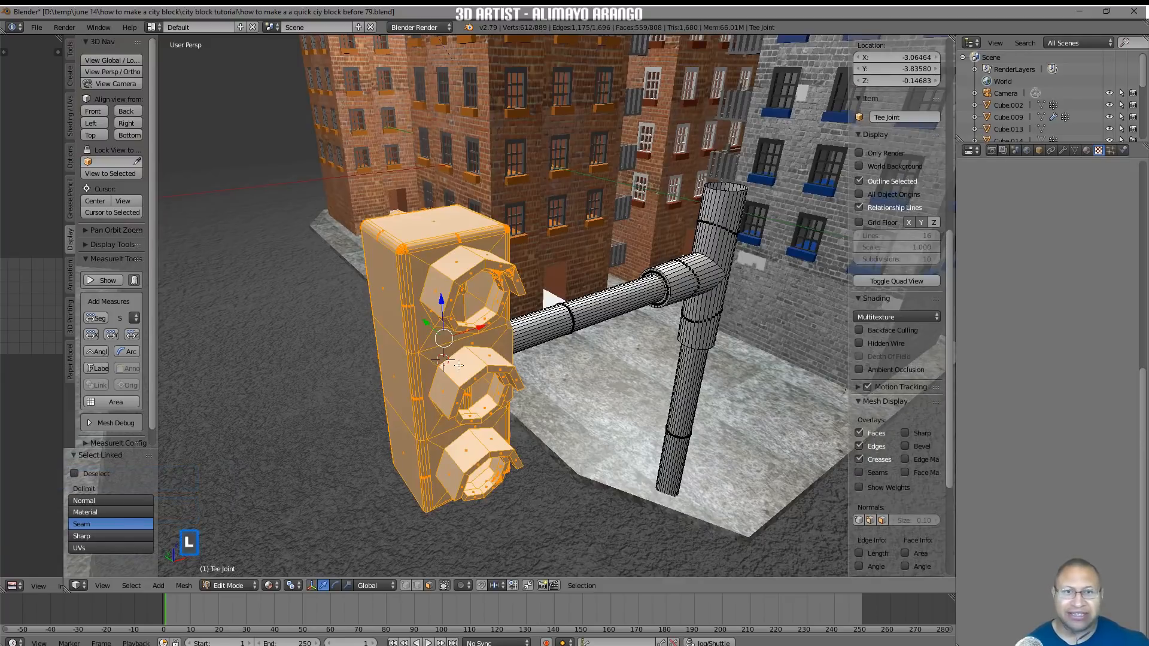
click(1085, 151)
click(1049, 247)
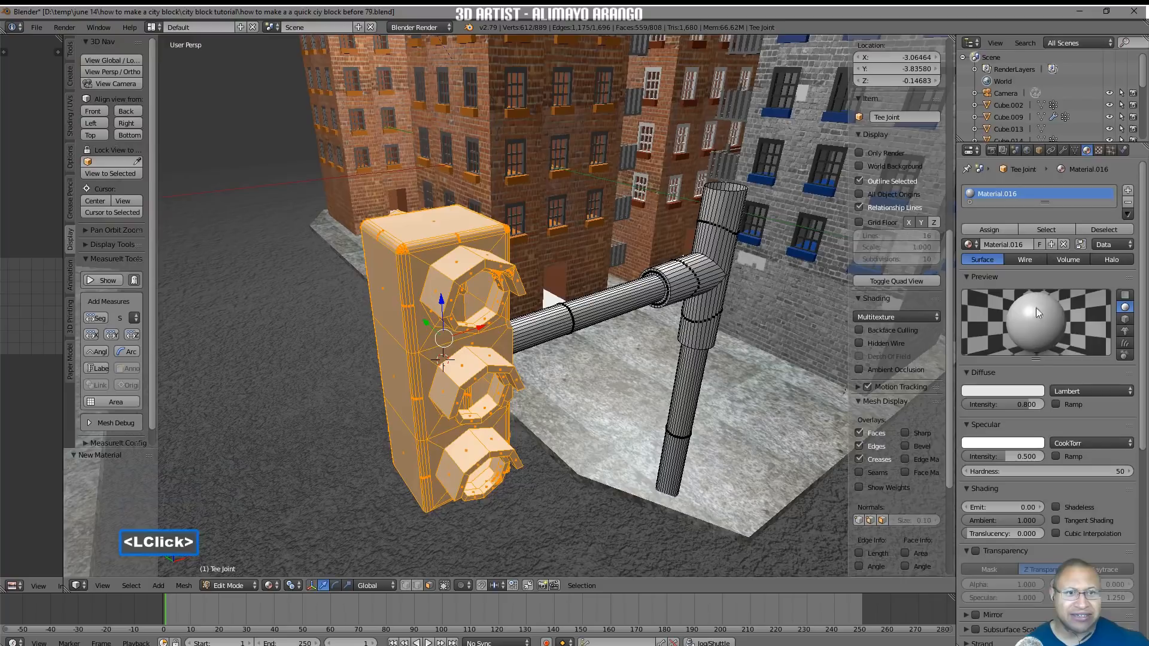
click(1024, 391)
click(970, 292)
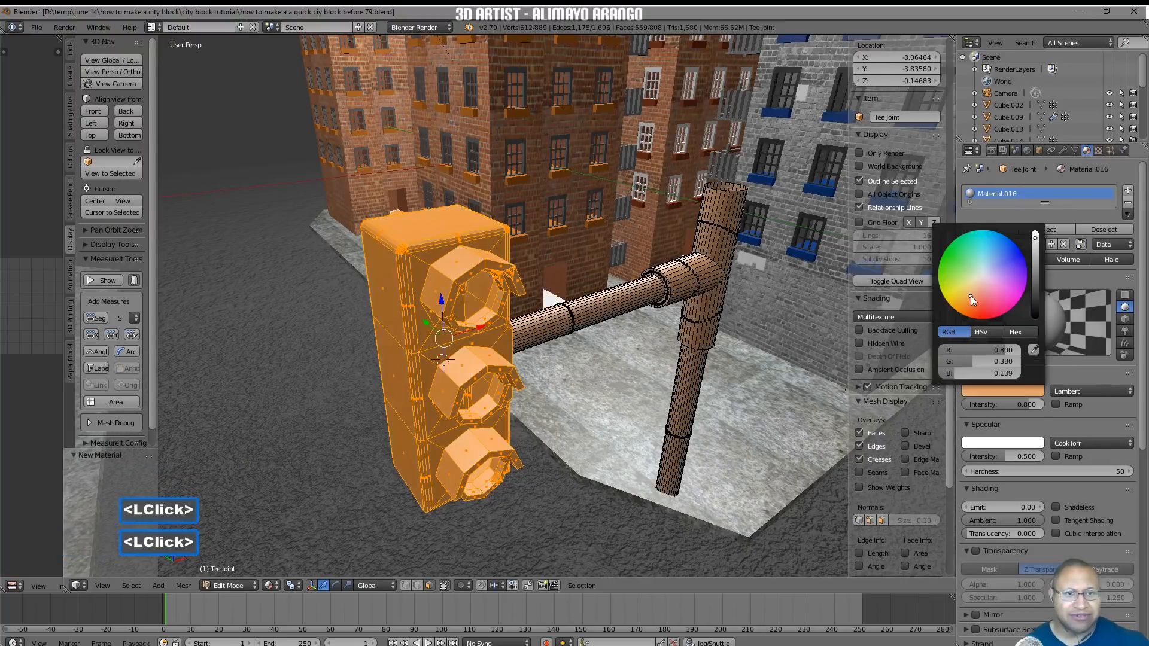
click(970, 292)
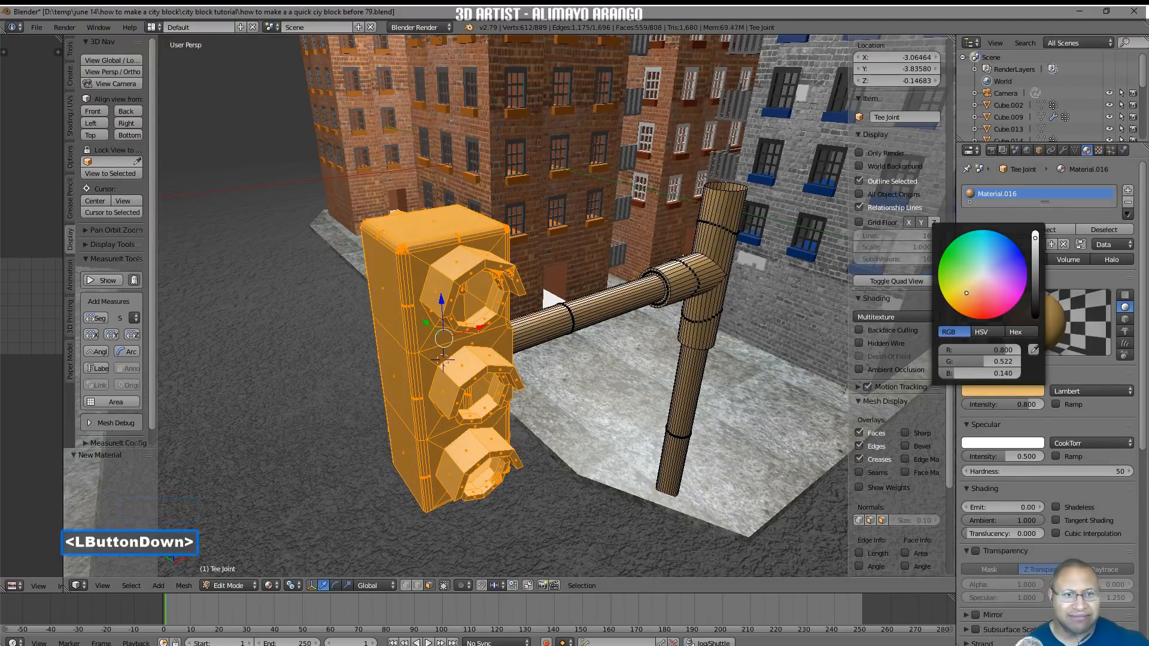
click(1037, 261)
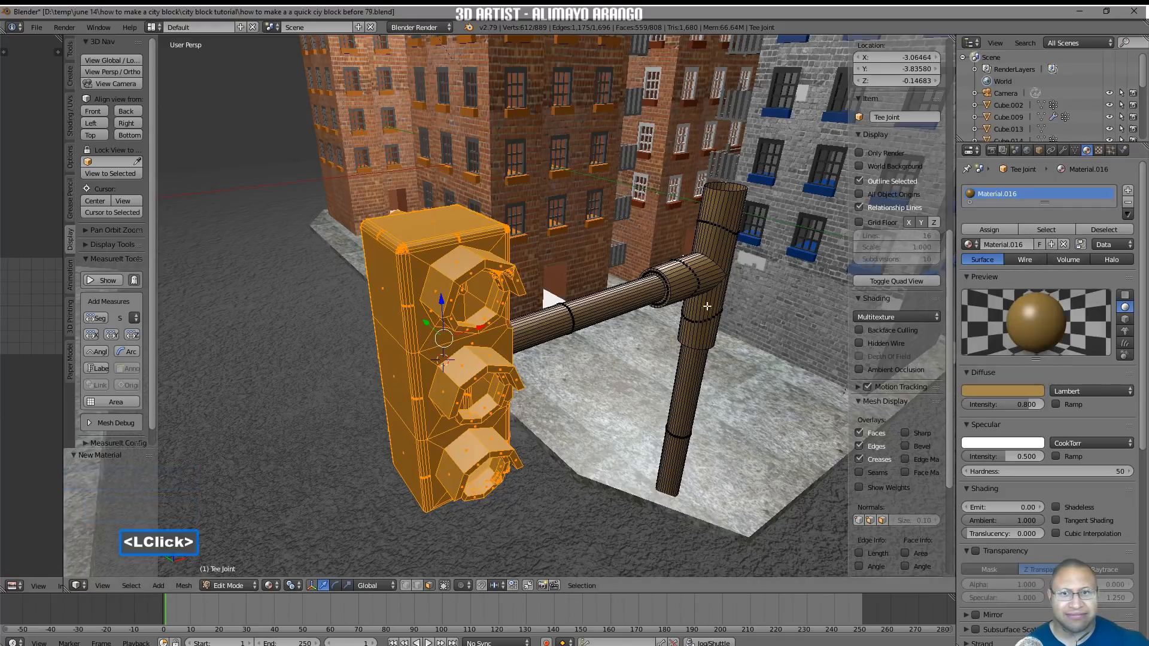
Reveal the hidden lamp lens faces, split them from the box mesh, and deselect everything
key(a)
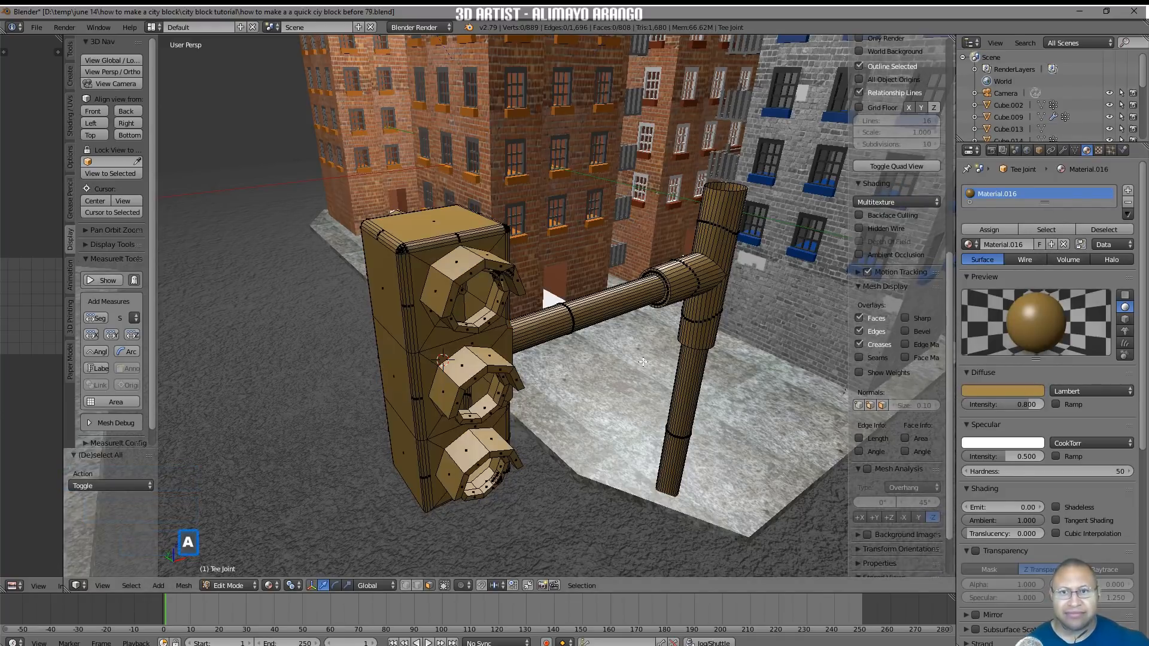
key(alt)
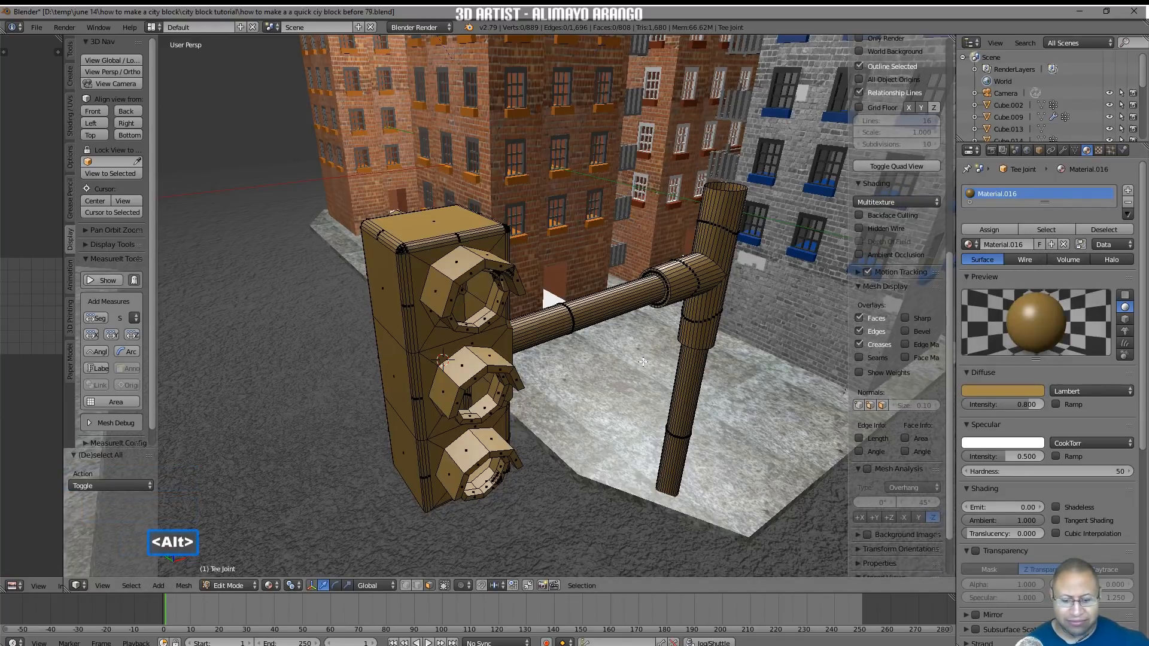
key(alt+h)
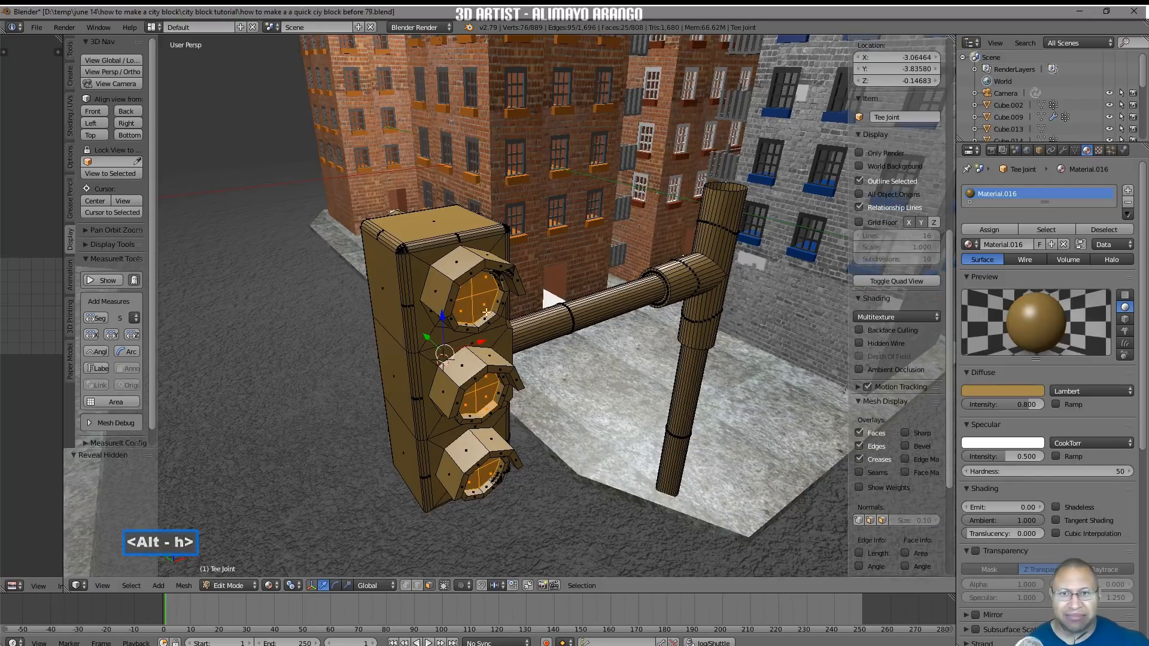
mouse_move(485, 312)
middle_down()
mouse_move(618, 317)
mouse_move(595, 328)
mouse_move(489, 319)
mouse_move(489, 298)
middle_up()
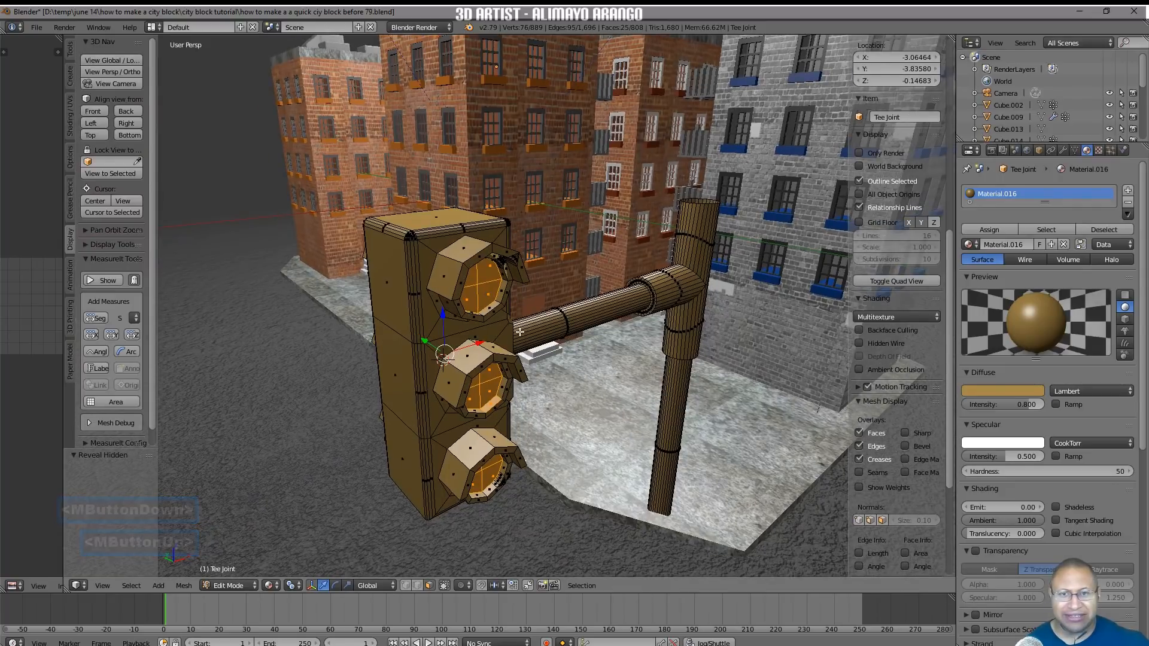
middle_drag(481, 312, 596, 419)
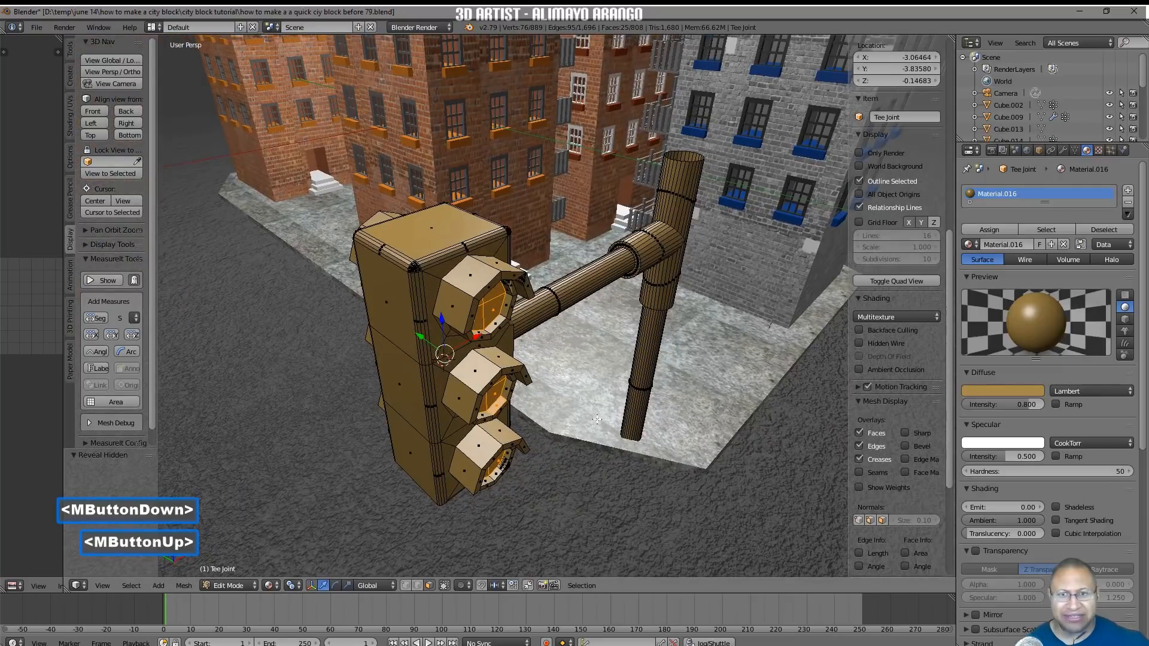
key(y)
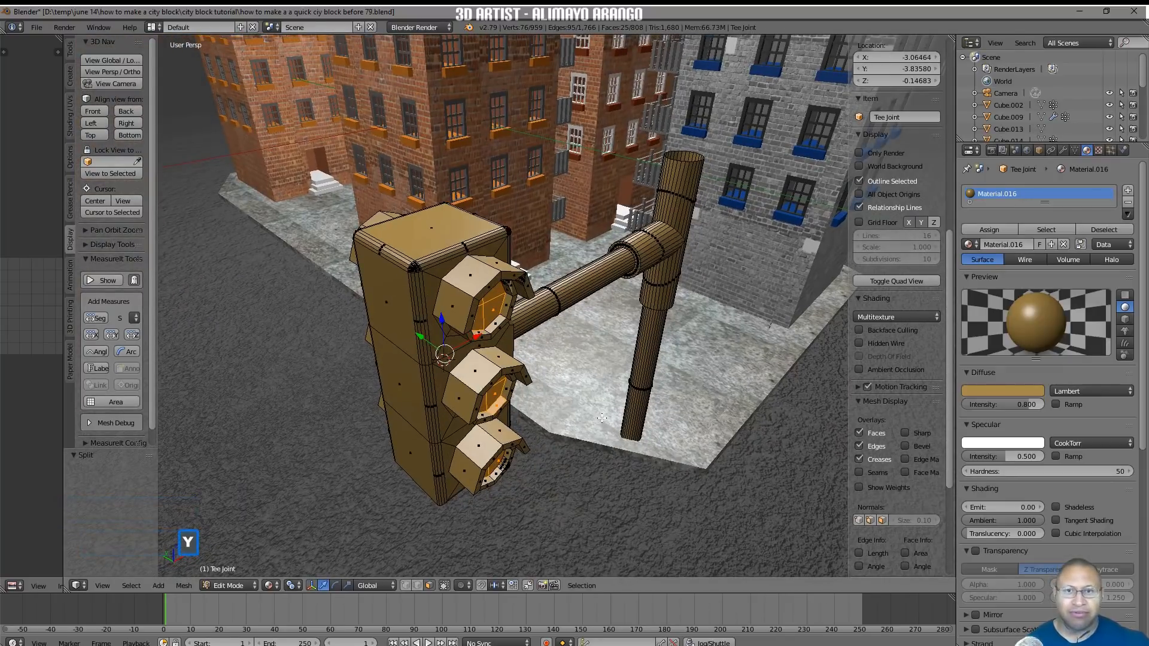
right_click(670, 354)
middle_drag(670, 355, 490, 289)
key(a)
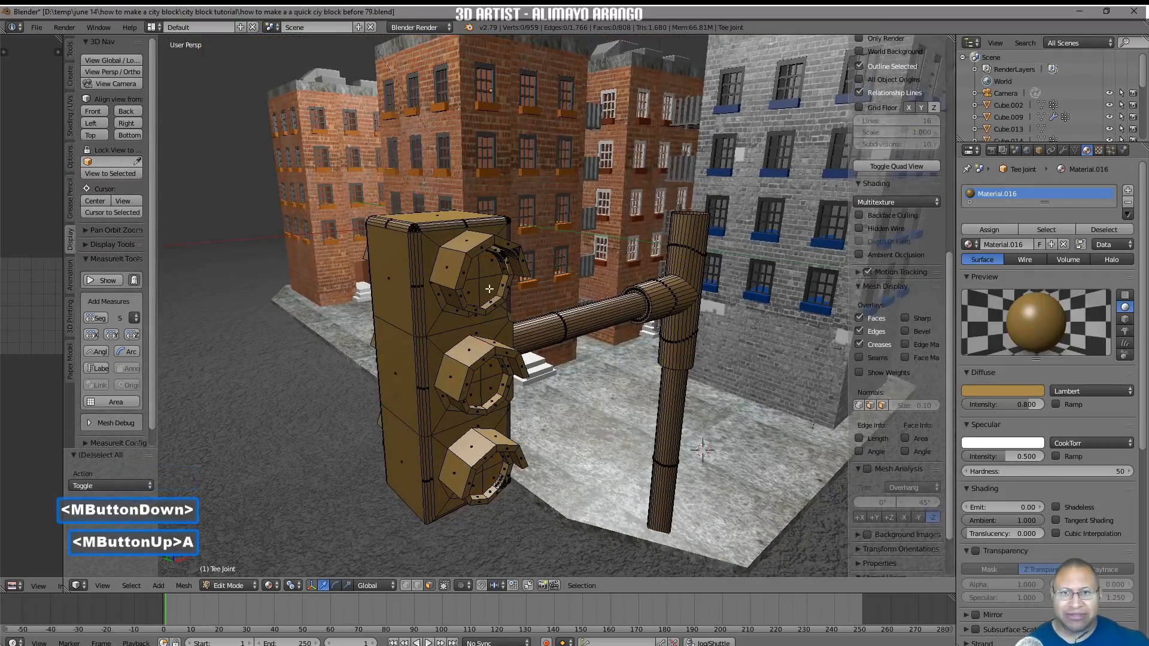
Select the top lamp's lens, add a new material slot with a red diffuse colour, and assign it to the lens
key(l)
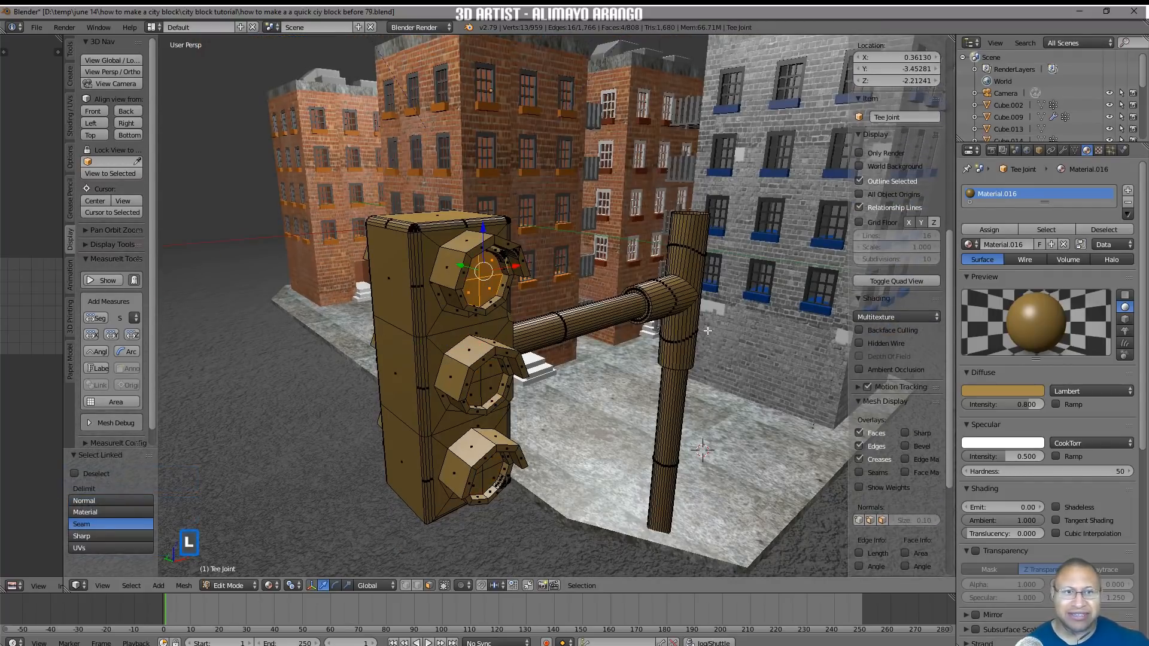
click(1128, 191)
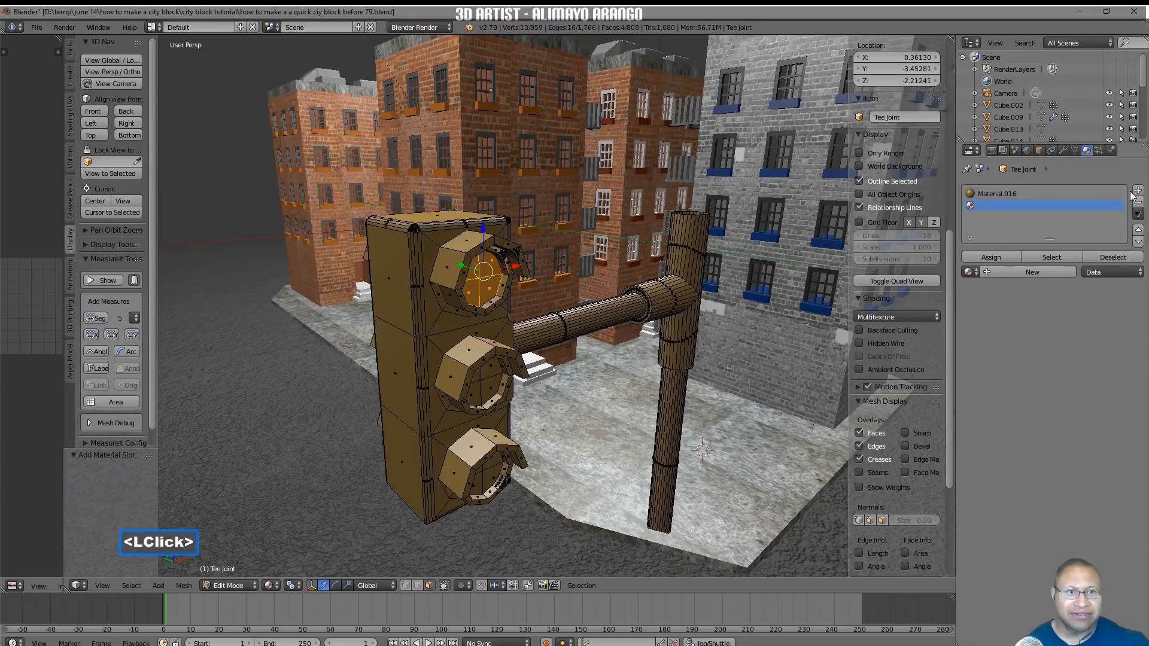
click(1043, 274)
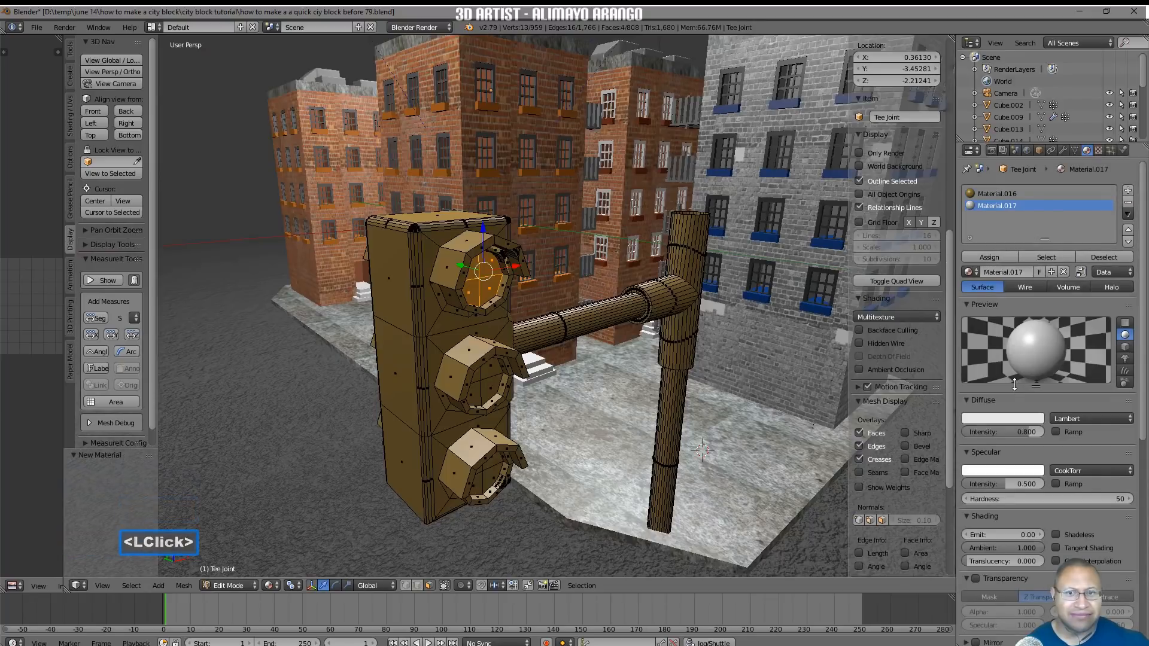
click(1022, 418)
click(982, 333)
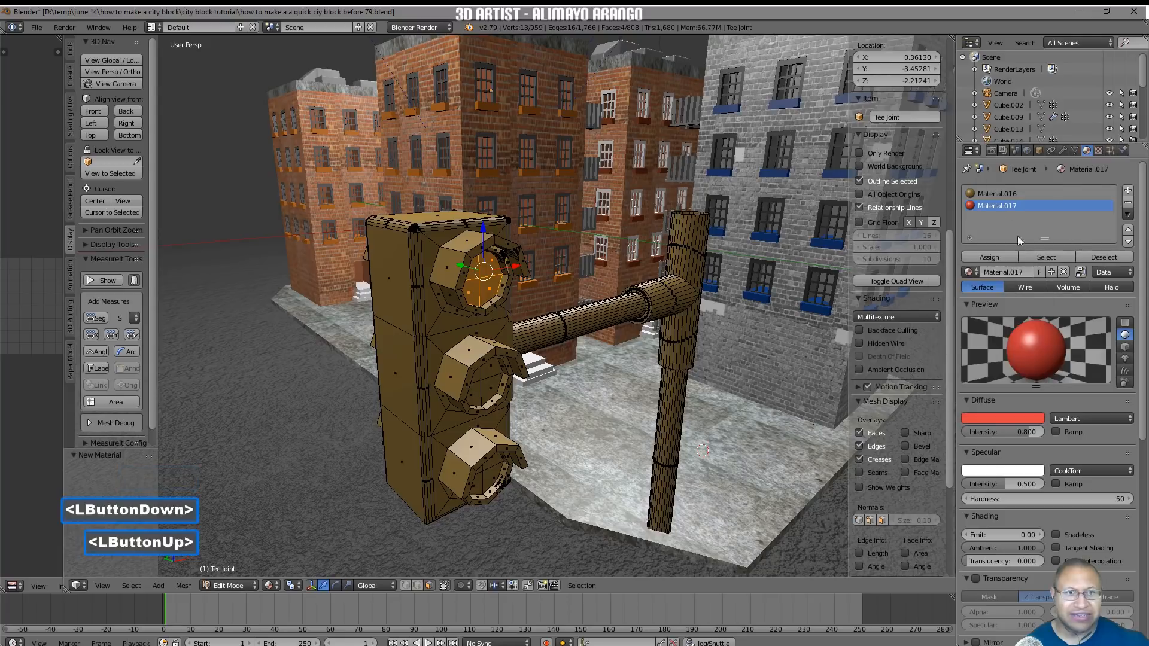
click(1011, 258)
key(a)
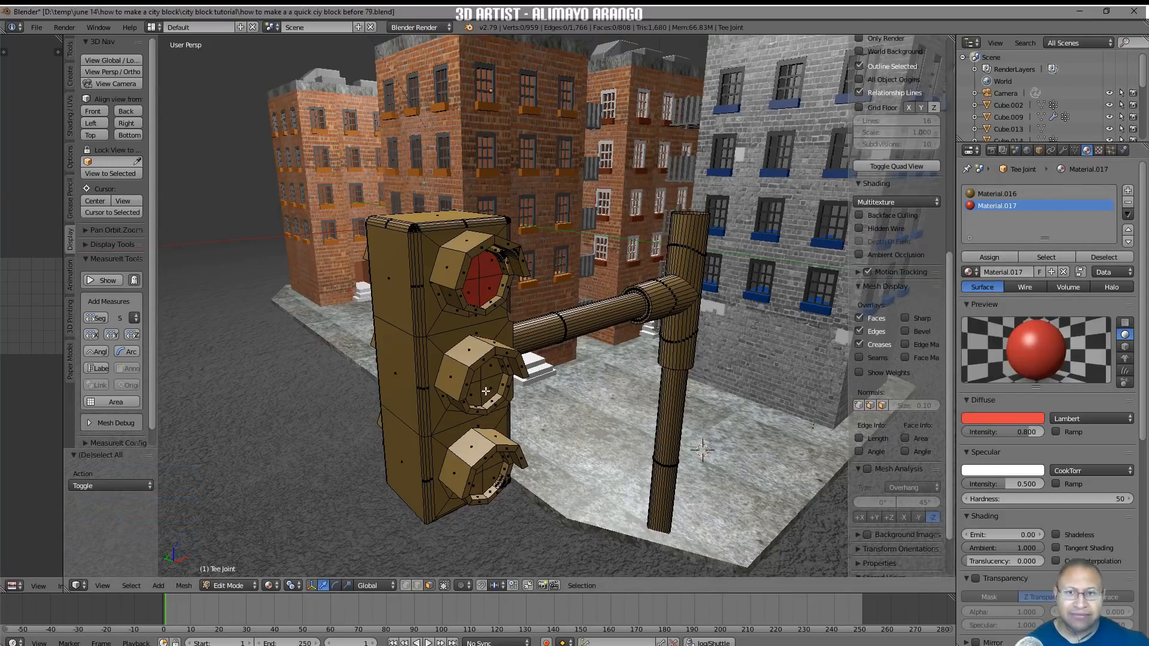
Select the middle lamp's lens, add a new material slot with an orange diffuse colour, and assign it to the lens
key(l)
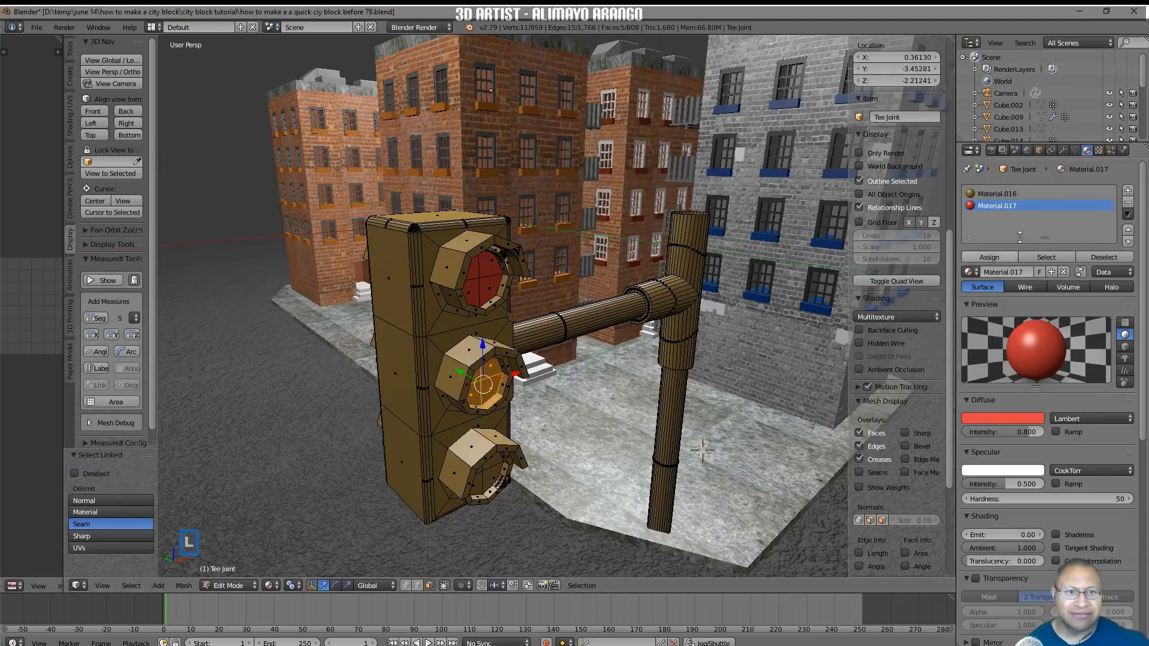
click(1128, 192)
click(1039, 273)
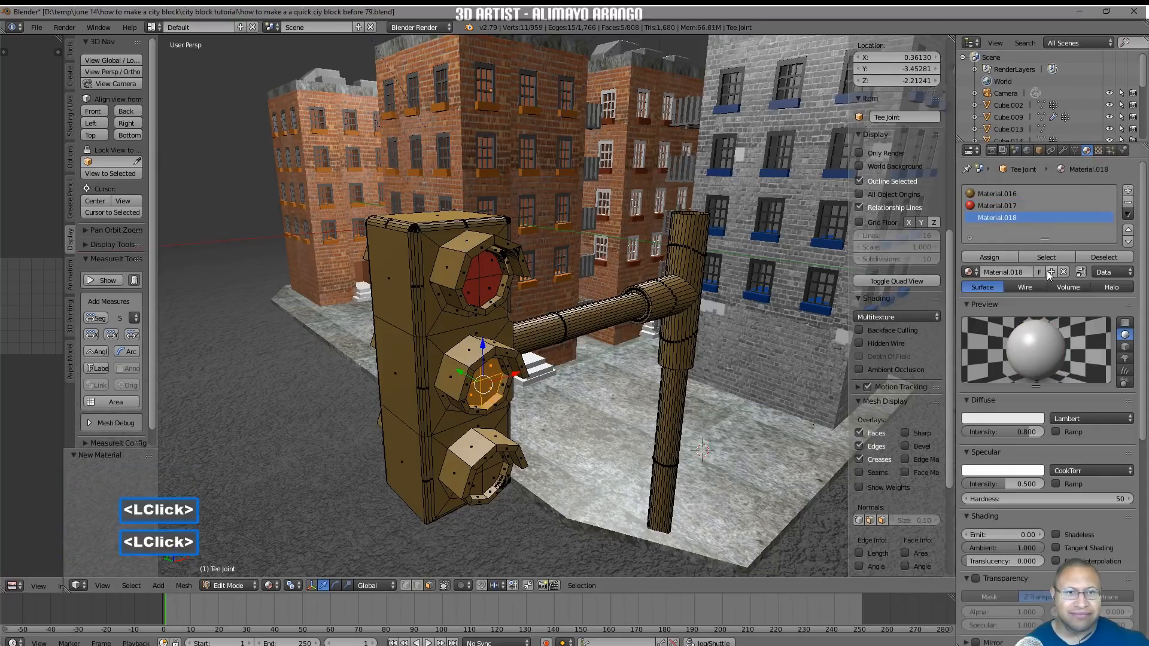
click(1006, 419)
click(965, 335)
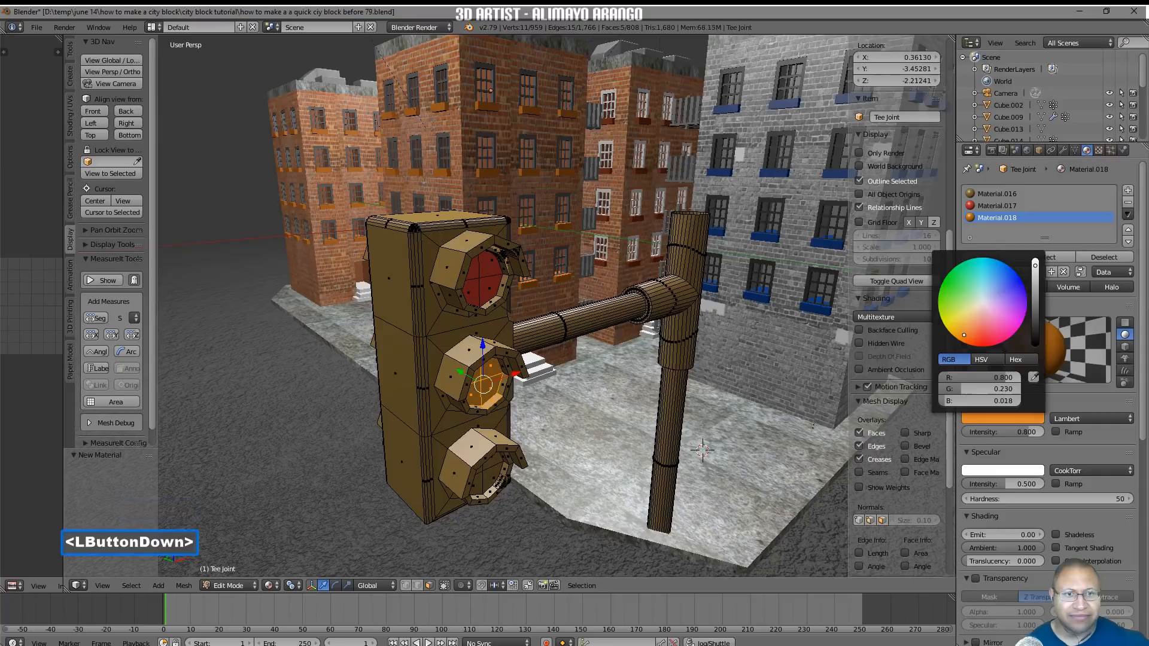
drag(964, 335, 961, 329)
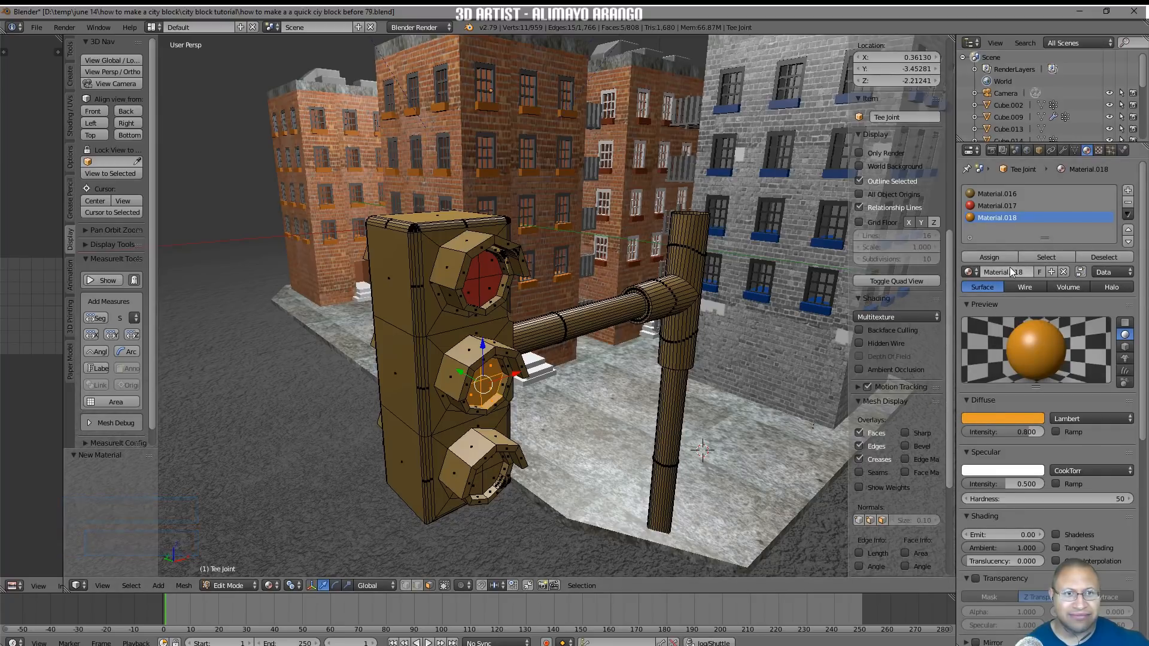
click(989, 258)
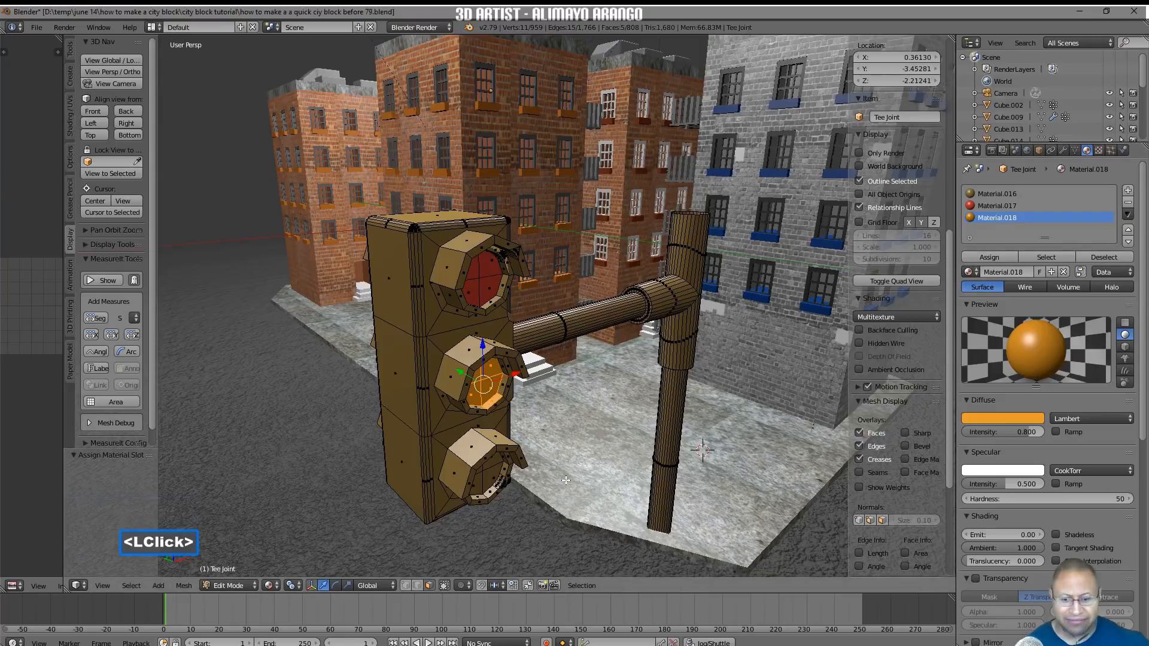
key(a)
Select the bottom lamp's lens and assign it a new green material with diffuse RGB about 0.019, 0.487, 0.022
middle_drag(539, 419, 510, 482)
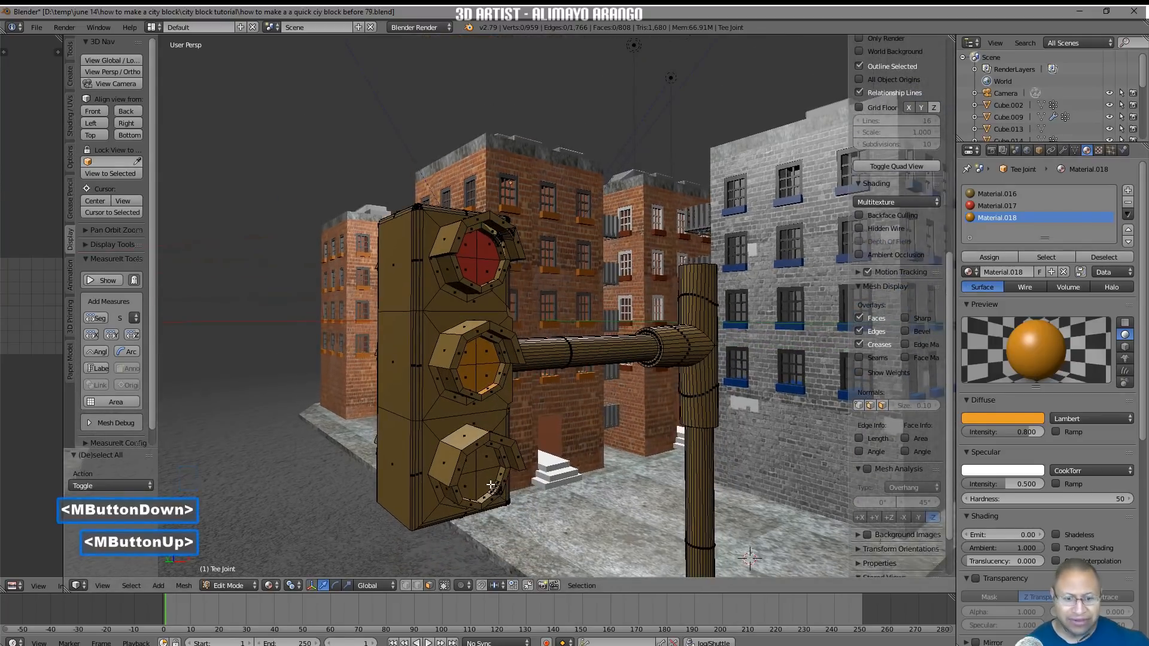
key(l)
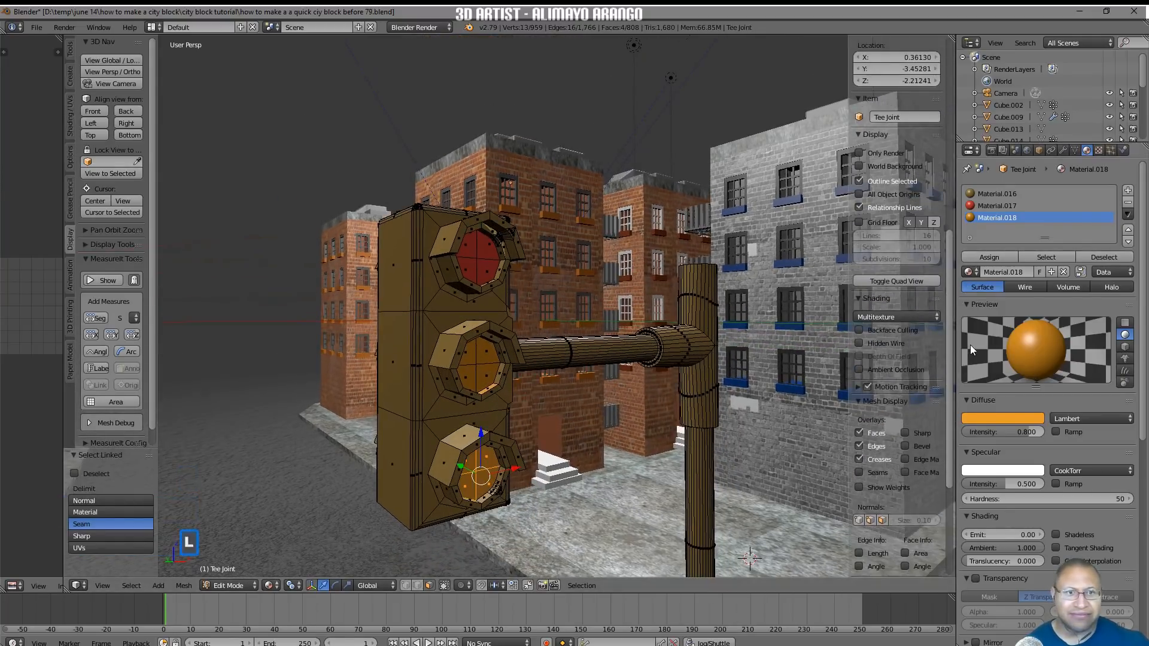
click(1128, 190)
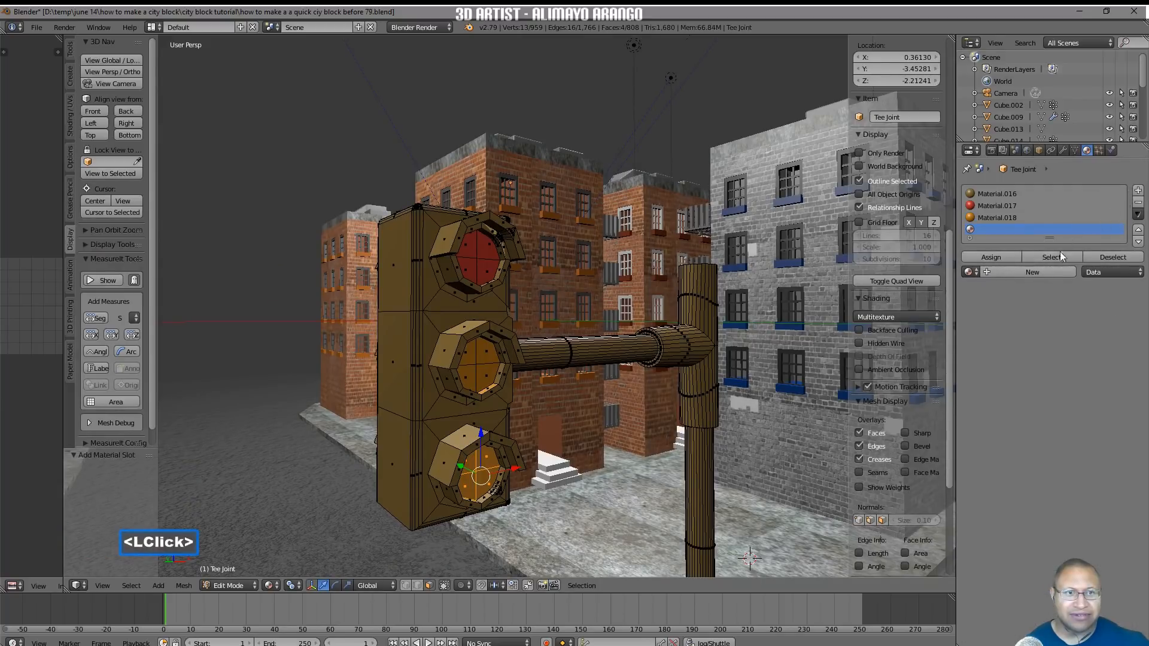
click(1051, 274)
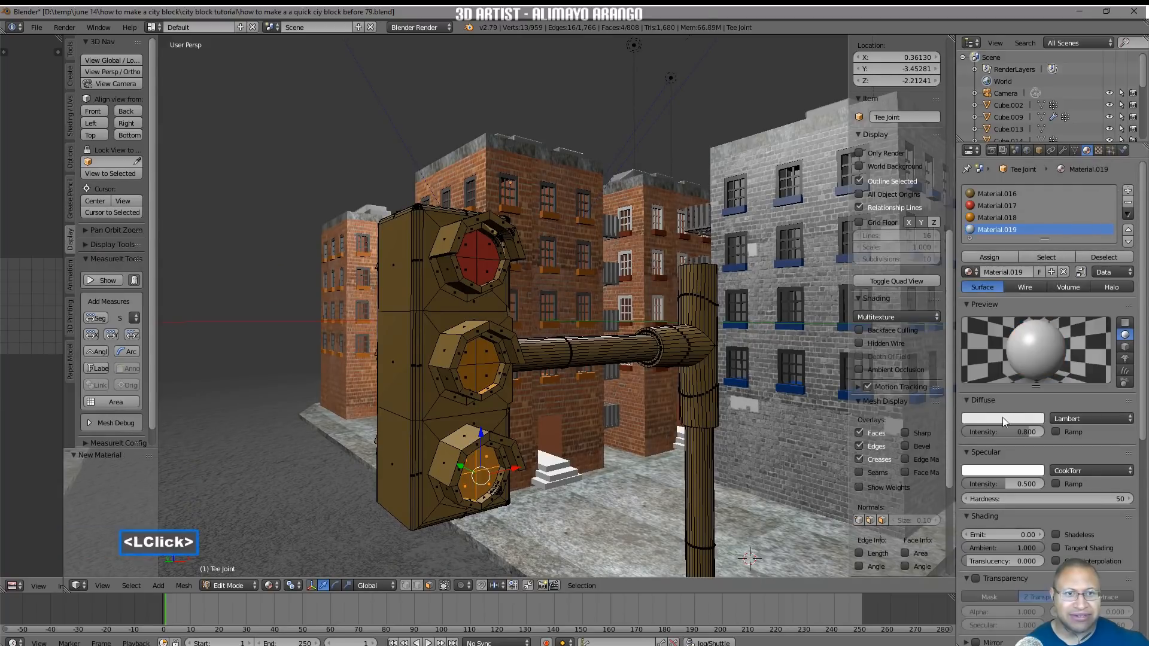
click(1003, 418)
drag(974, 308, 951, 283)
click(1036, 280)
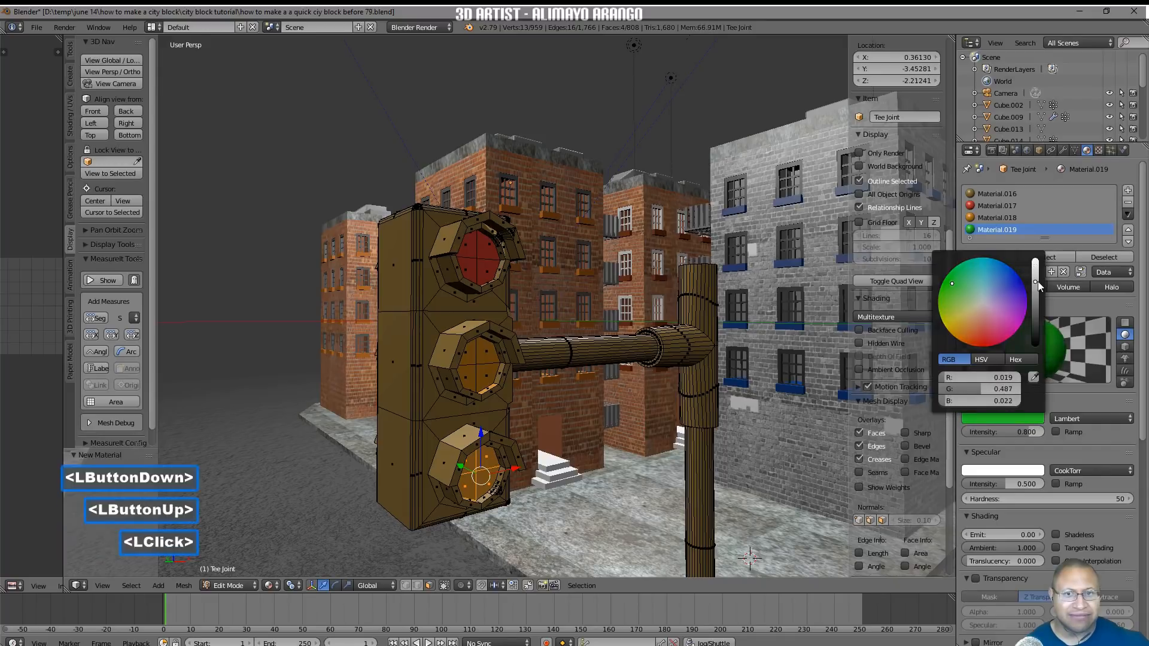
click(998, 259)
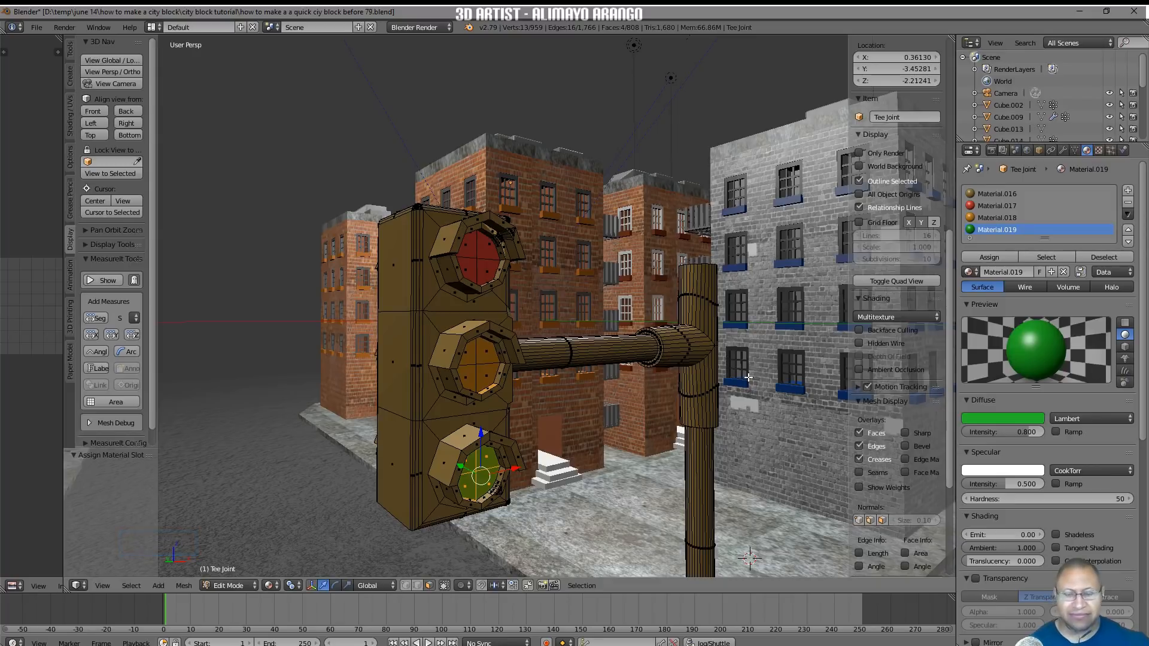
key(a)
On the opposite side of the traffic light box, select the top lamp's lens and assign it the existing red material
middle_drag(674, 380, 472, 278)
key(l)
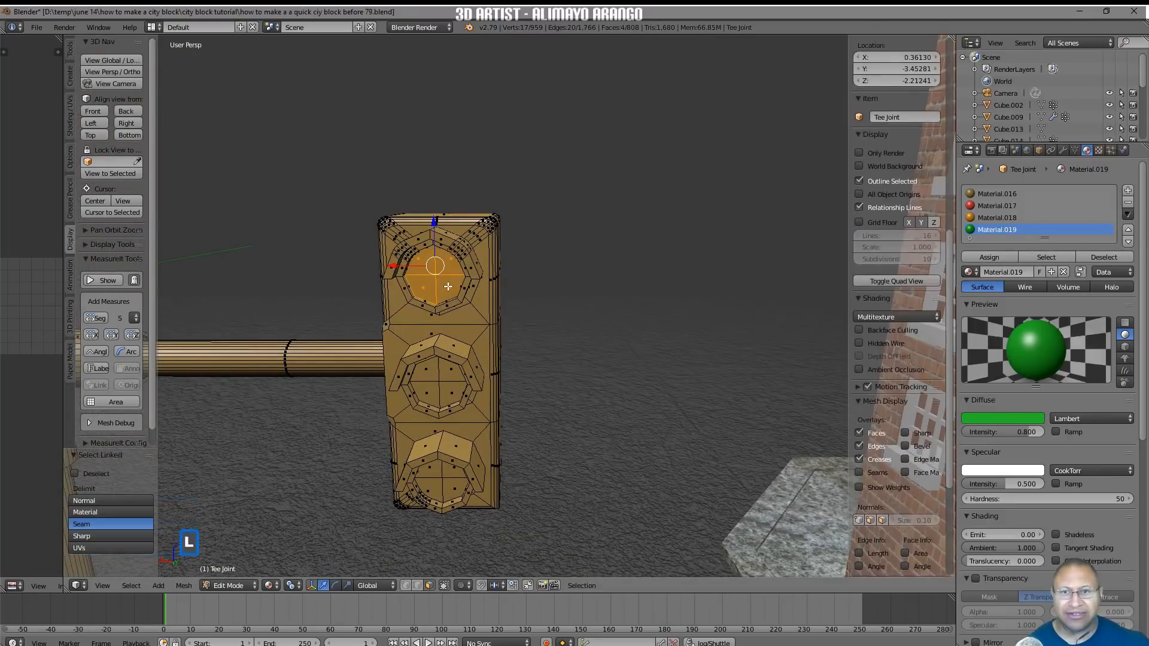
click(997, 205)
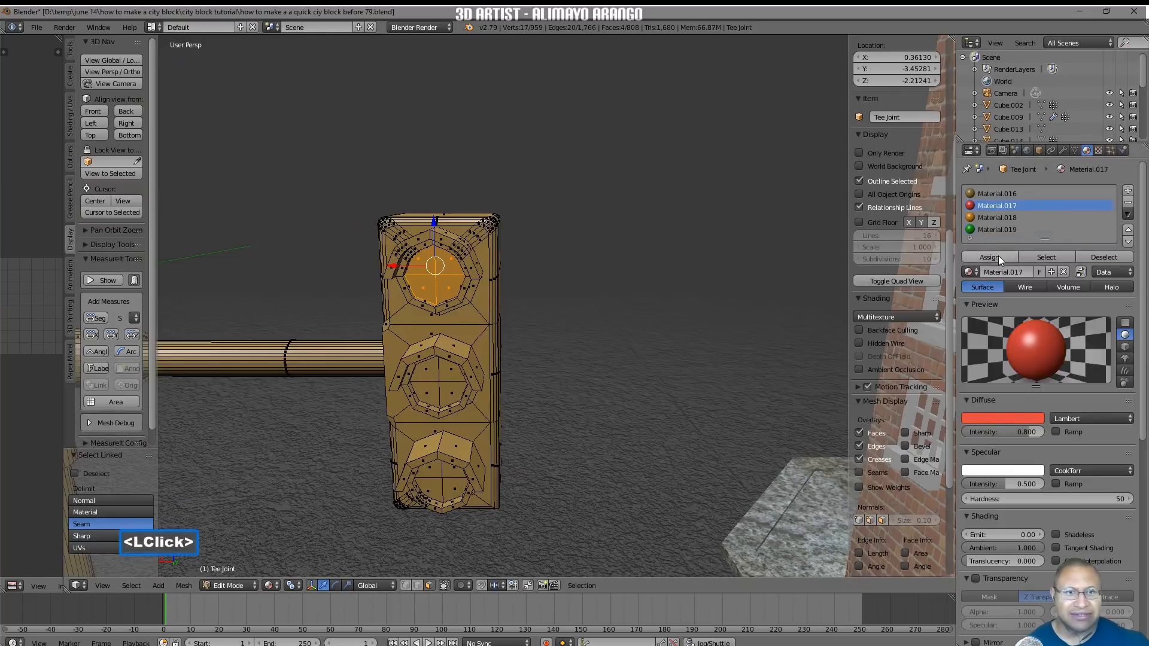
click(994, 256)
scroll(881, 287, down, 5)
key(a)
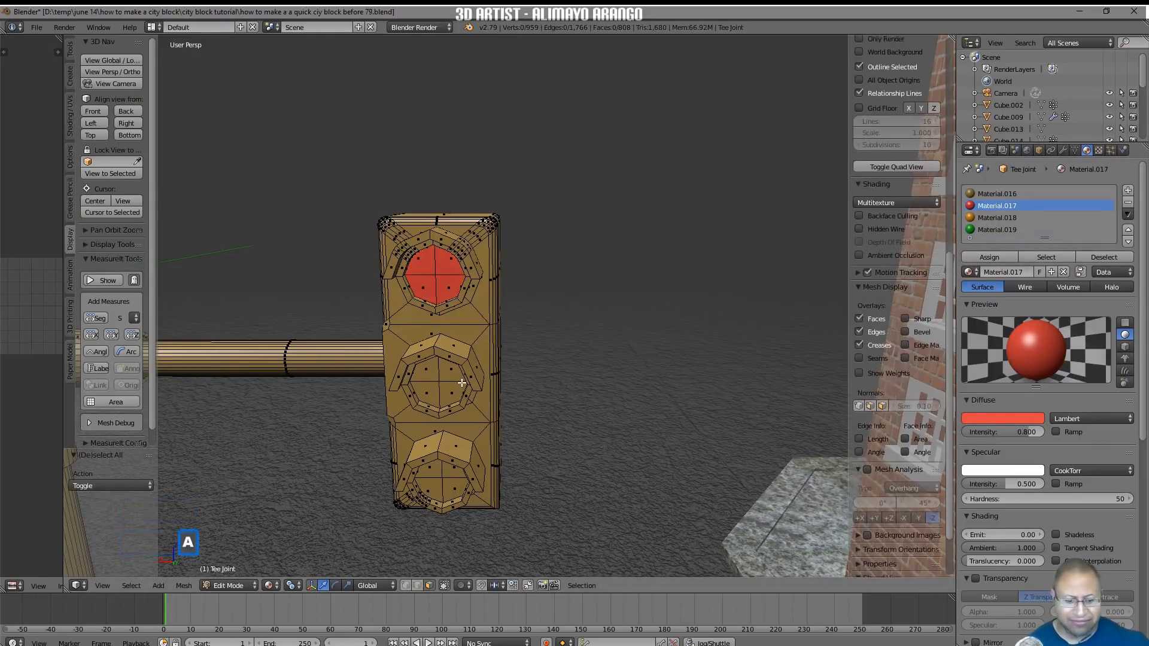
Select the middle lamp's lens on this side, assign it the existing orange material, and deselect everything
key(l)
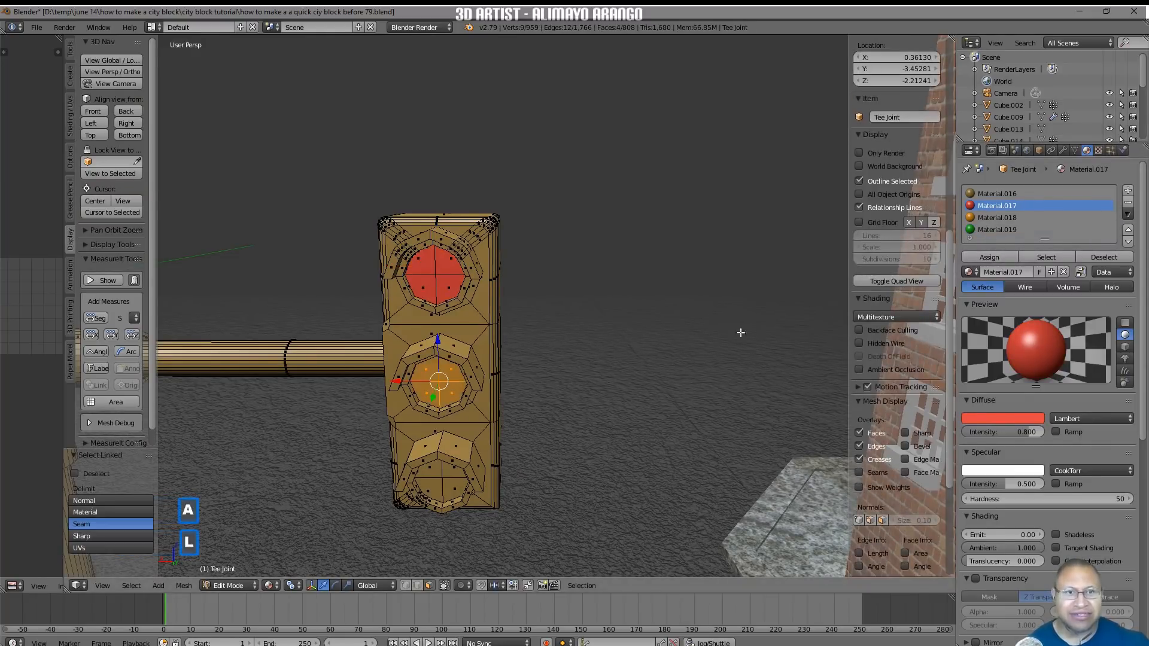
click(994, 218)
click(998, 256)
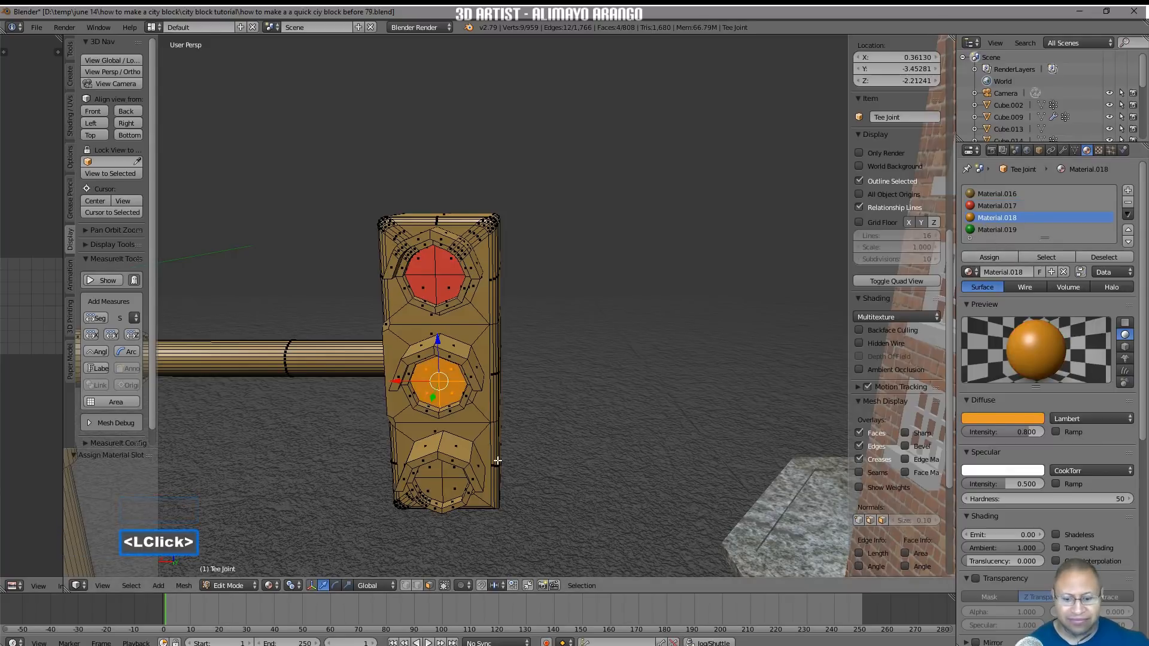
key(a)
Select the bottom lamp's lens on this side, assign it the existing green material, and deselect everything
key(l)
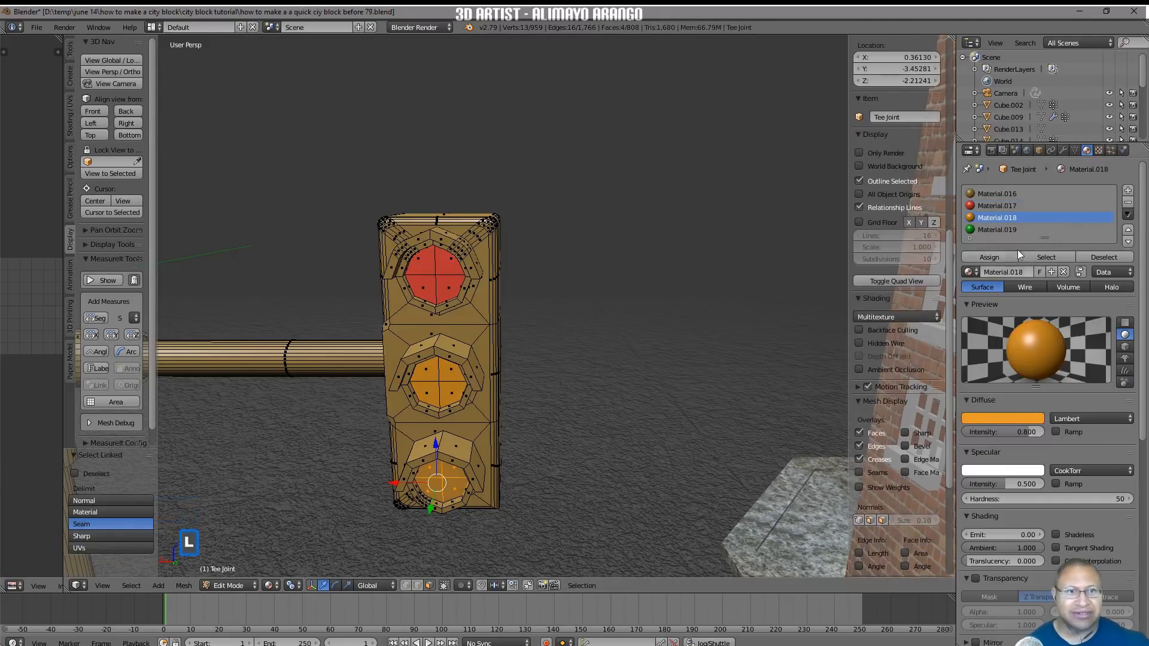
click(1003, 231)
double_click(1008, 255)
key(a)
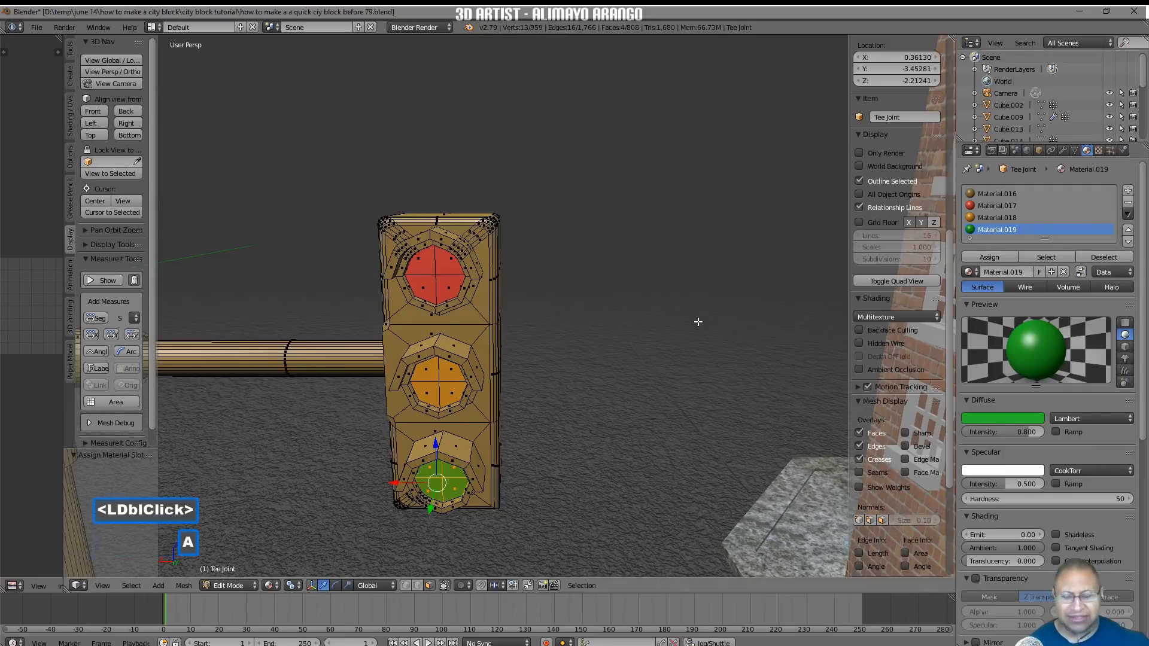
scroll(697, 321, down, 2)
middle_drag(674, 324, 566, 427)
key(a)
key(a)
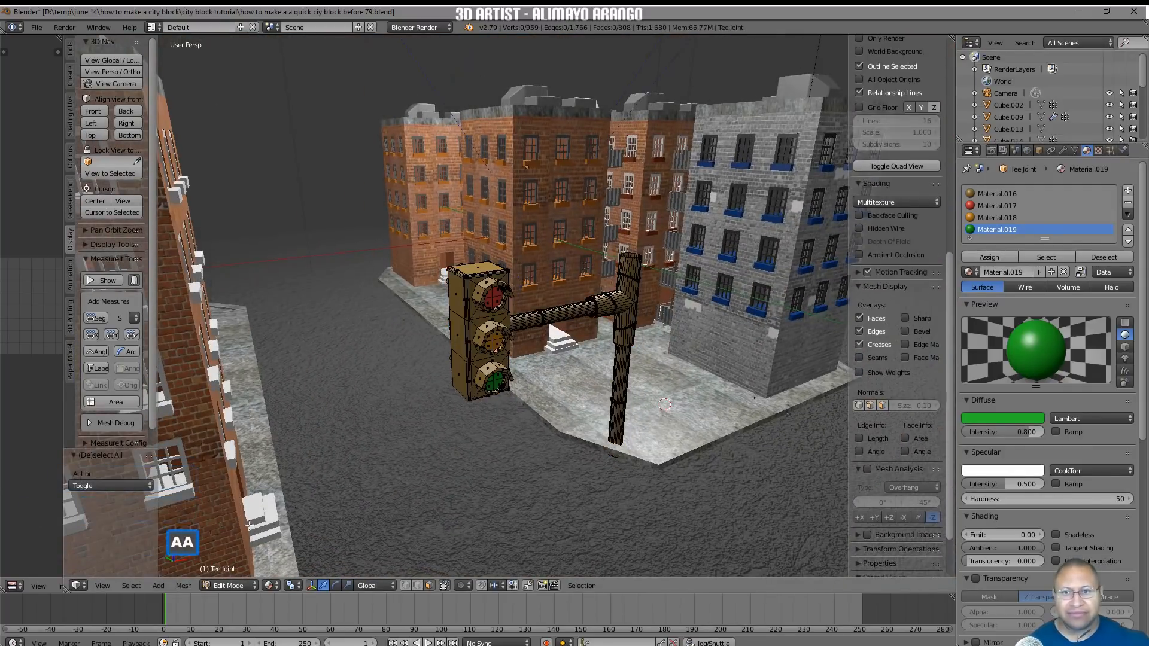
Return to Object Mode and view the scene through the camera
click(230, 586)
click(246, 572)
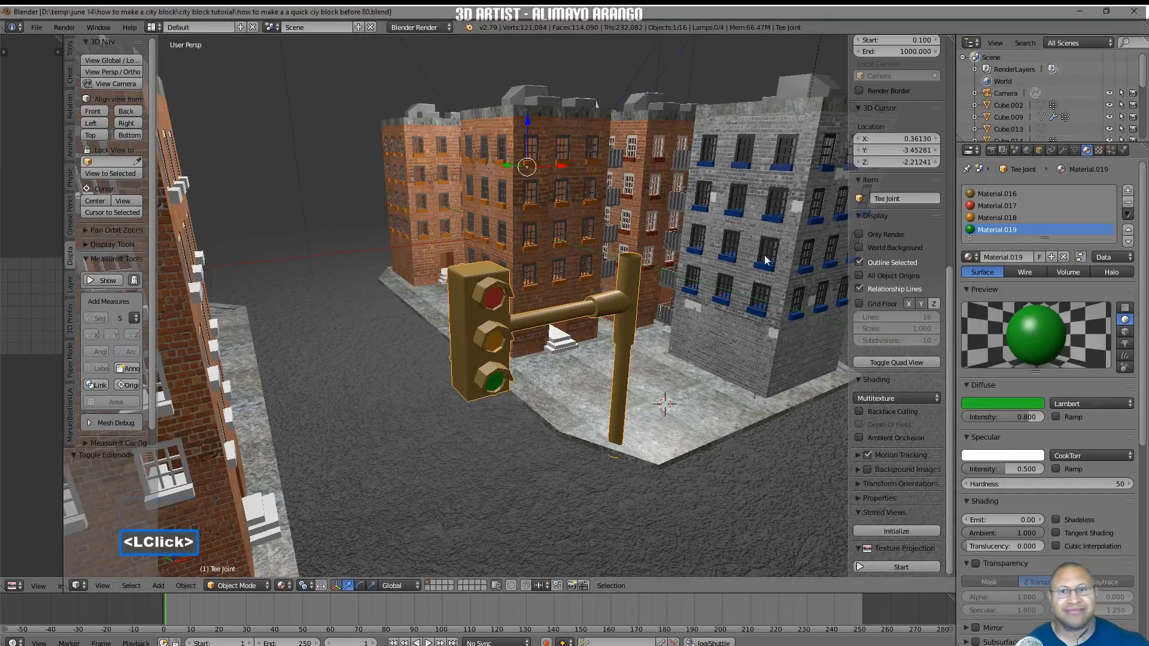
click(123, 84)
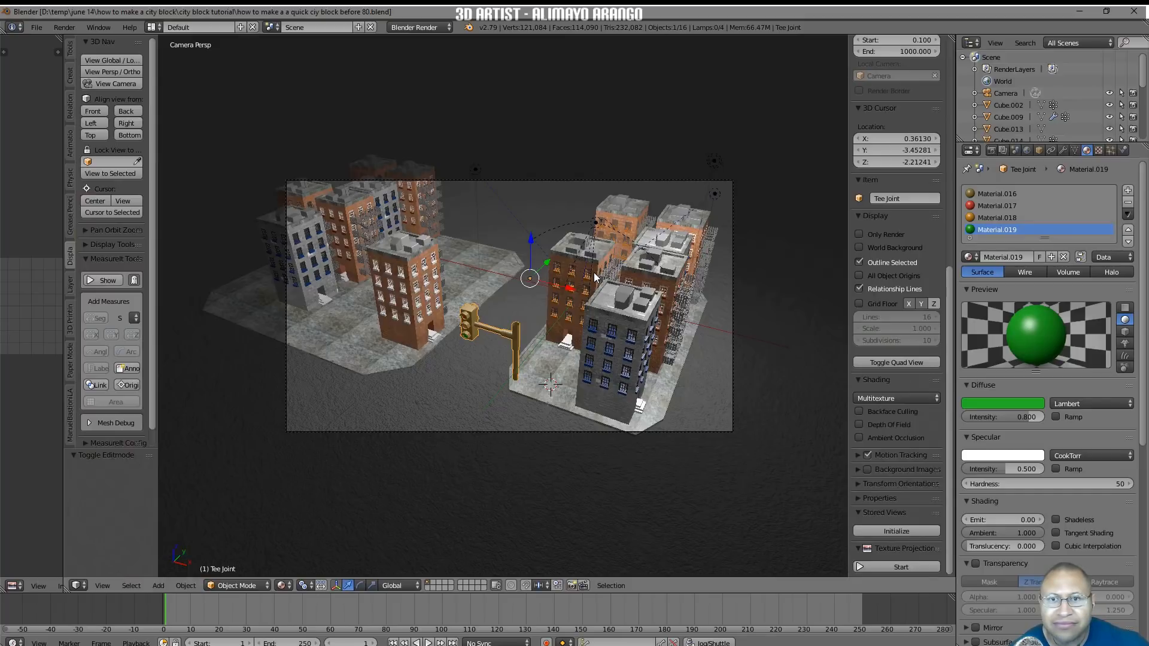
Select the whole traffic light and duplicate it in place
click(516, 347)
scroll(526, 372, up, 2)
middle_drag(510, 372, 601, 338)
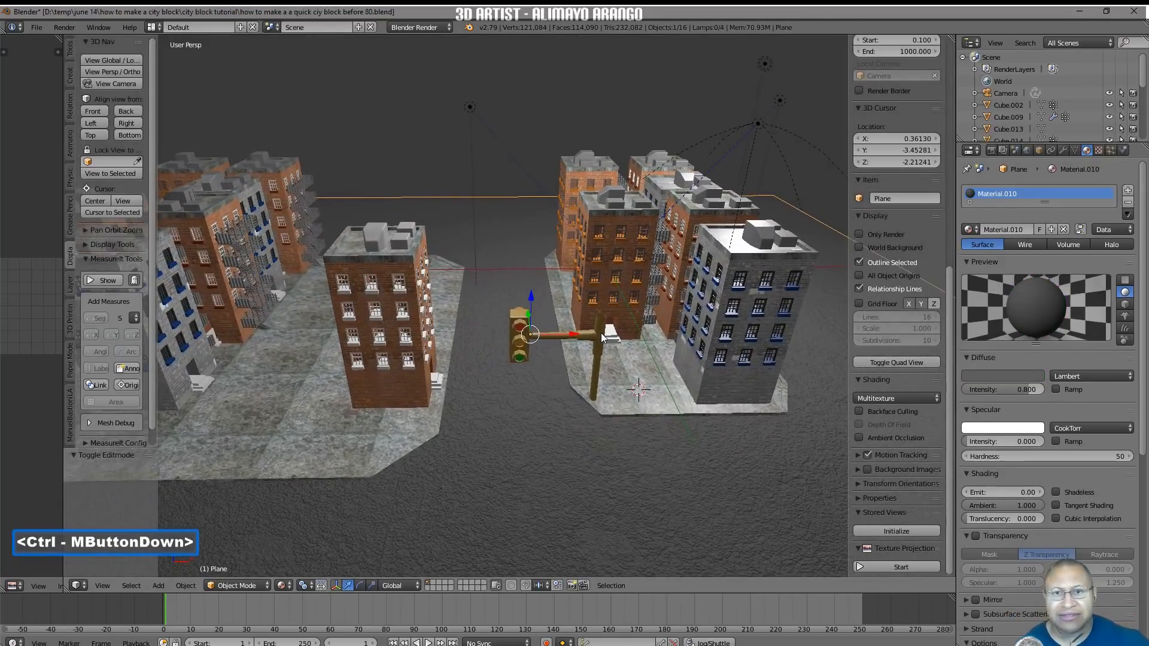
click(596, 369)
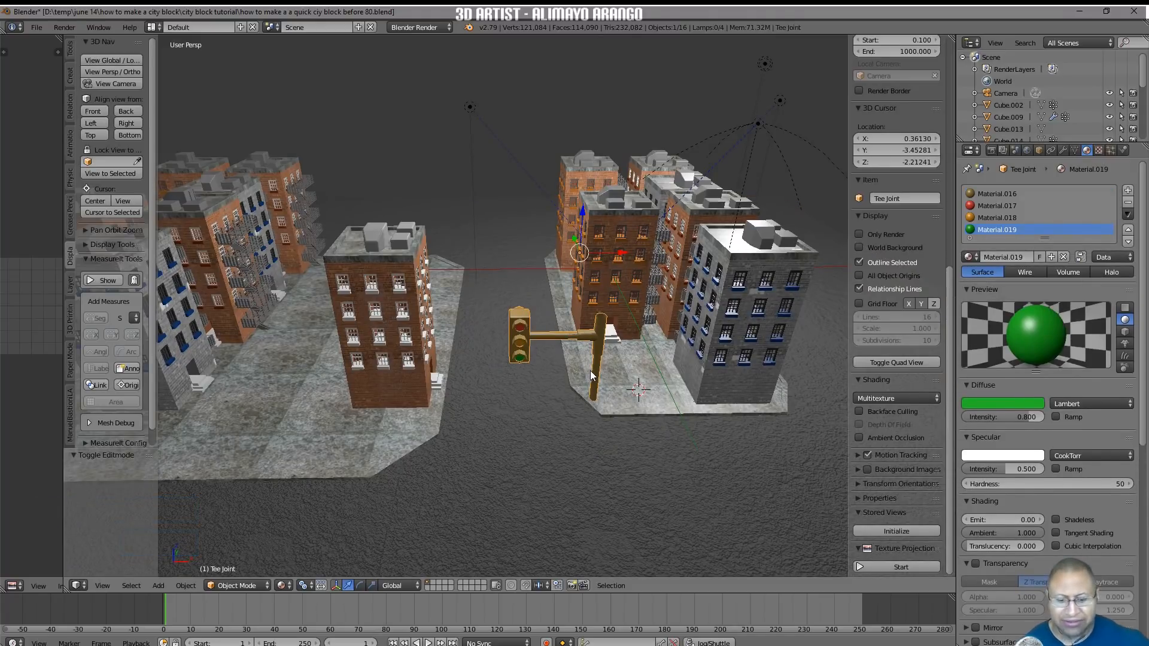
key(shift+d)
right_click(605, 359)
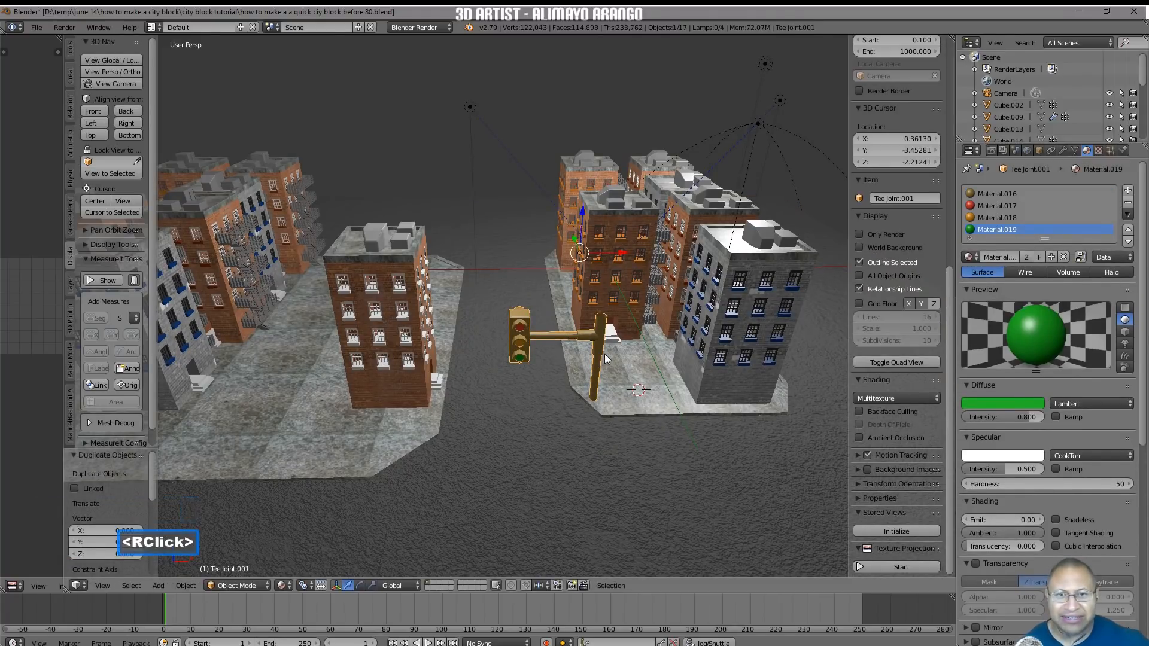
Select one of the two overlapping traffic lights and set its origin to its geometry
click(596, 349)
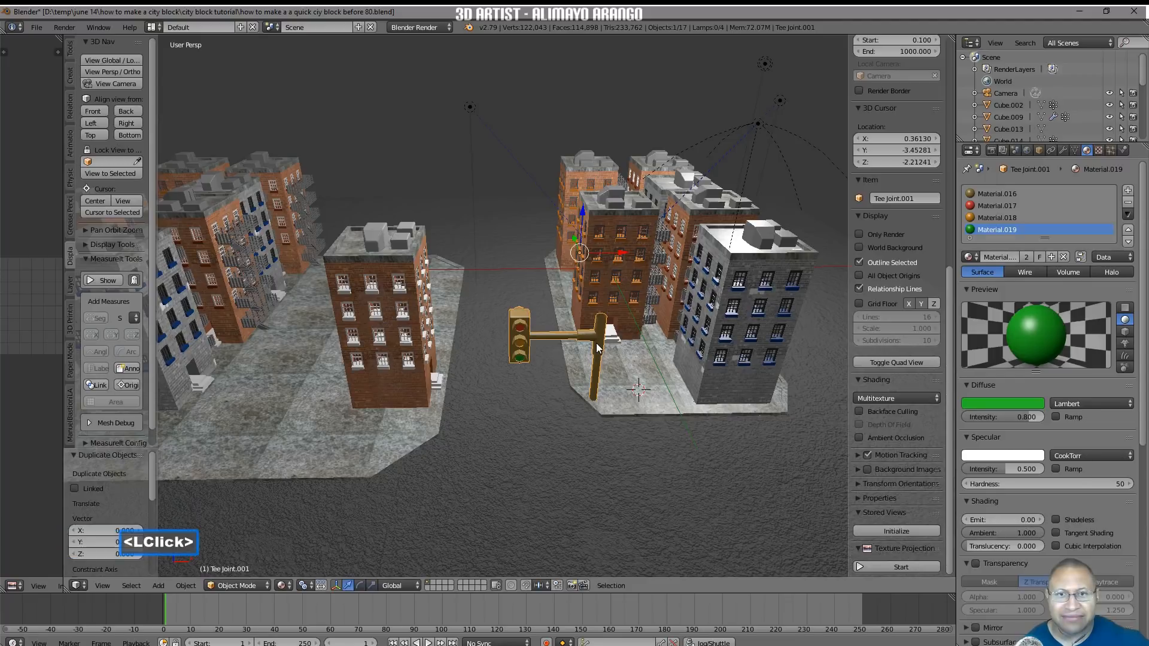
mouse_move(594, 349)
middle_down()
mouse_move(642, 348)
mouse_move(585, 353)
middle_up()
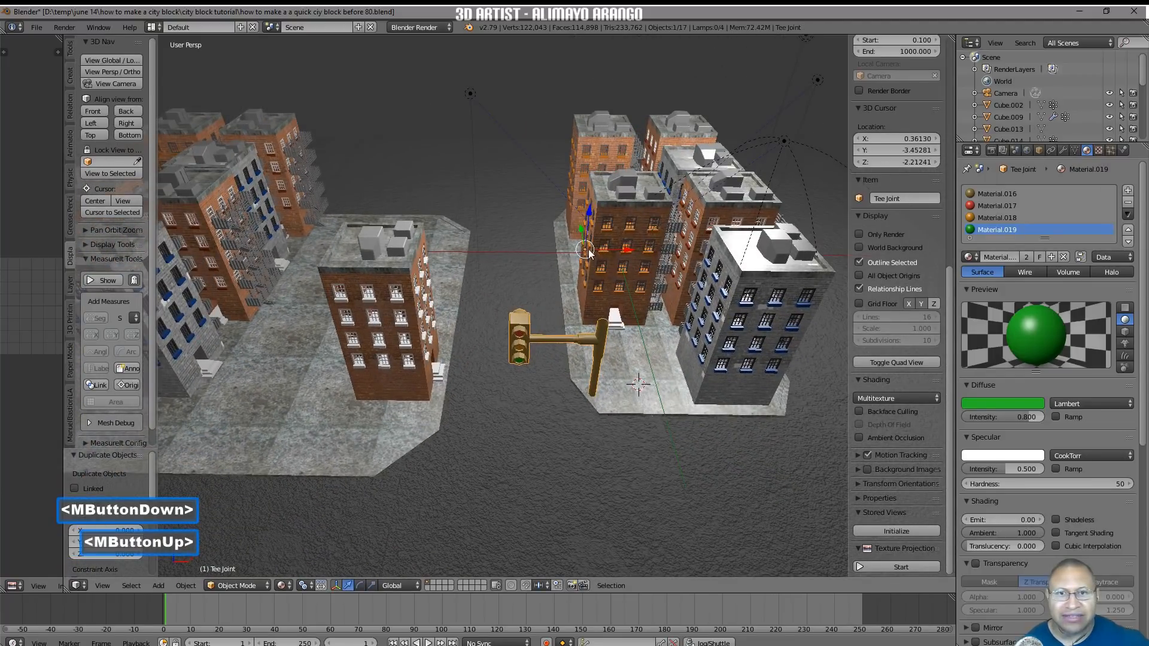
click(185, 586)
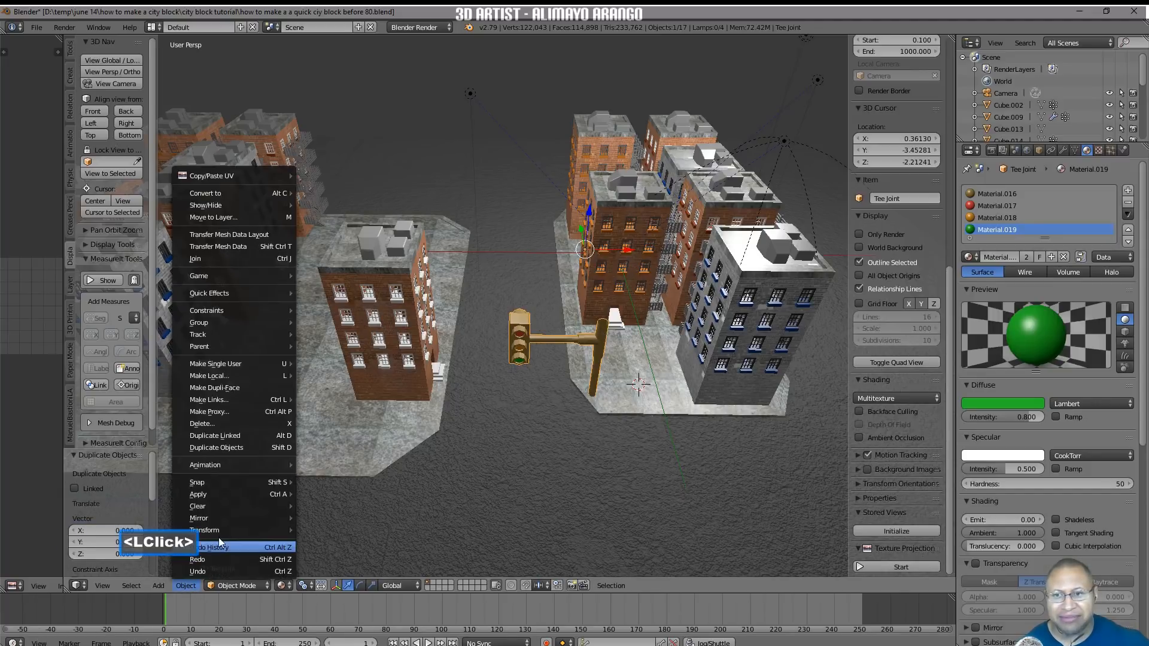
mouse_move(223, 531)
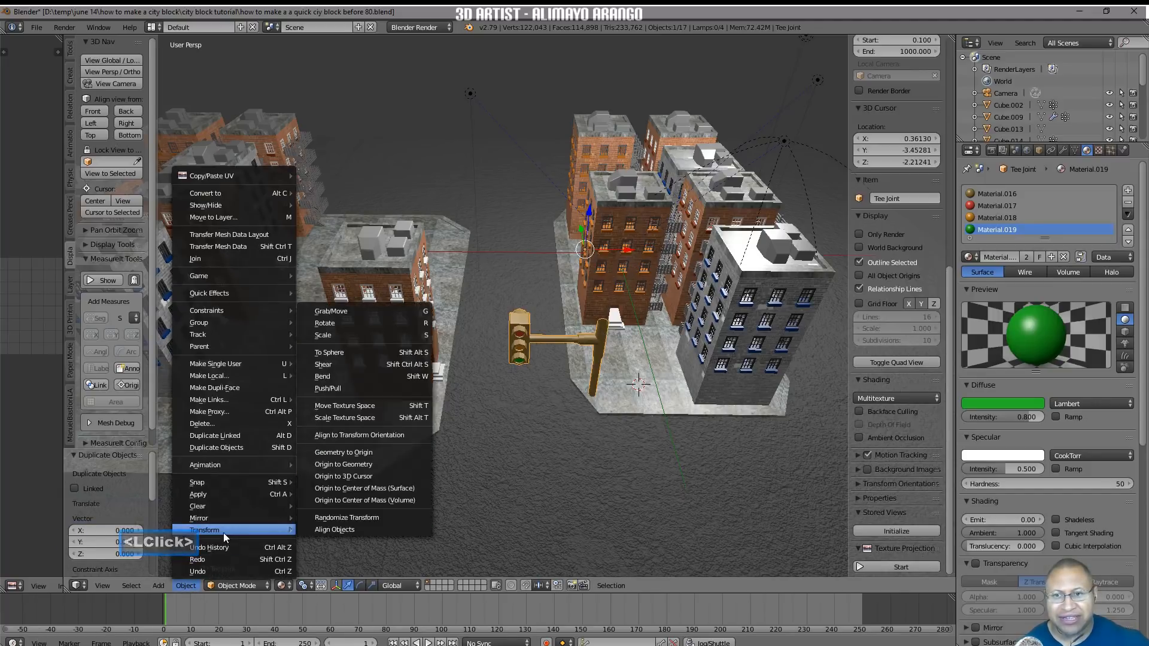
click(389, 465)
Move the selected traffic light to the far corner of the block across the street and rotate it 180° about Z
middle_drag(607, 354, 619, 354)
drag(598, 364, 469, 189)
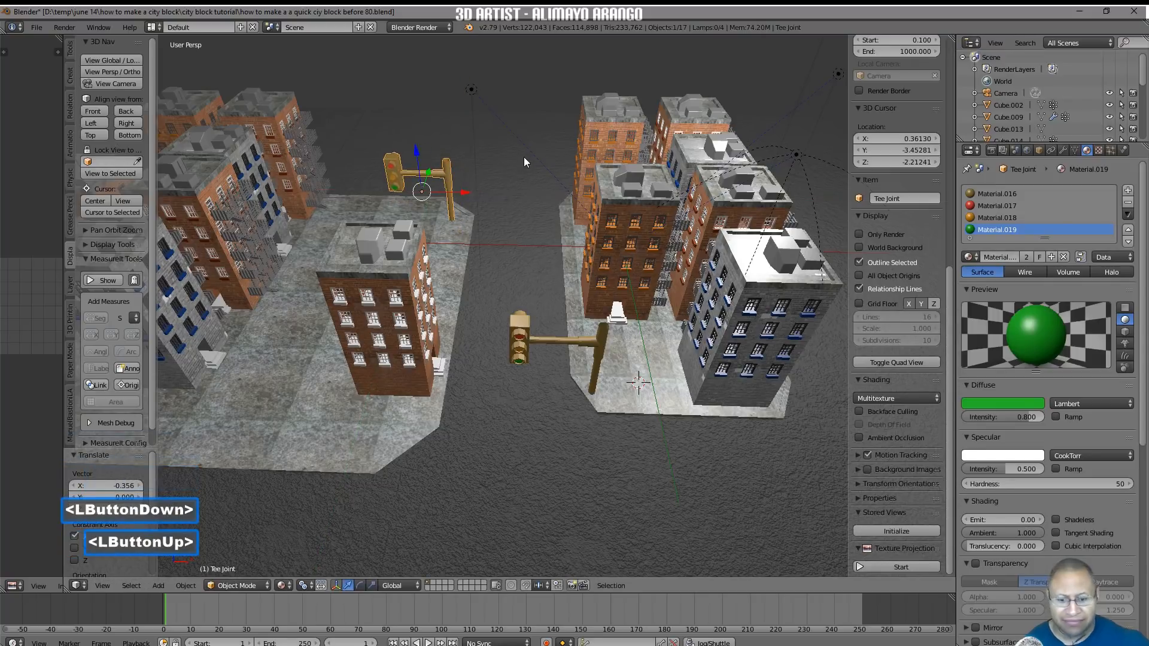
key(r)
key(z)
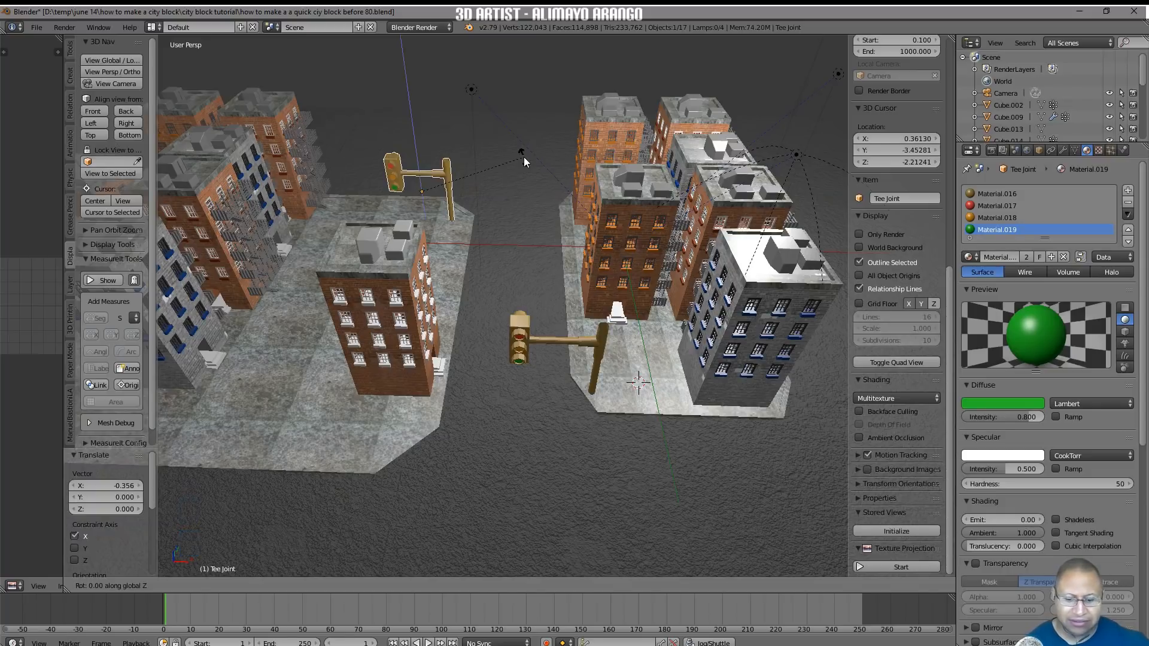
text(180)
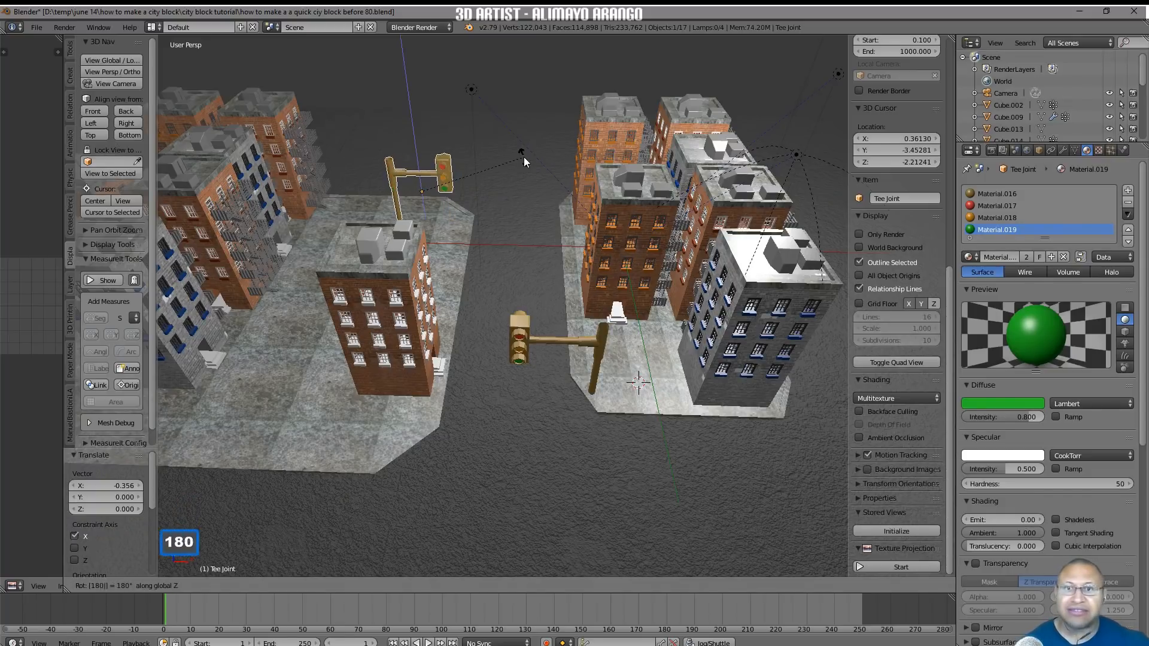
click(524, 162)
Shift the rotated traffic light along X onto the sidewalk corner, deselect it, and view the scene through the camera
drag(461, 196, 507, 182)
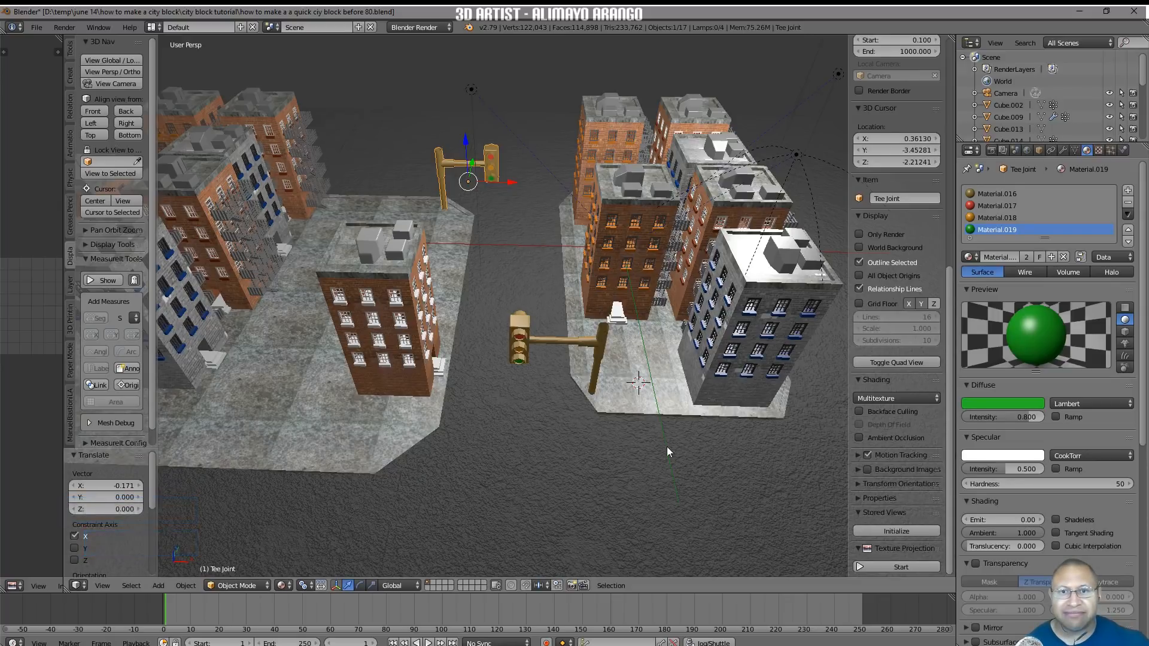
key(a)
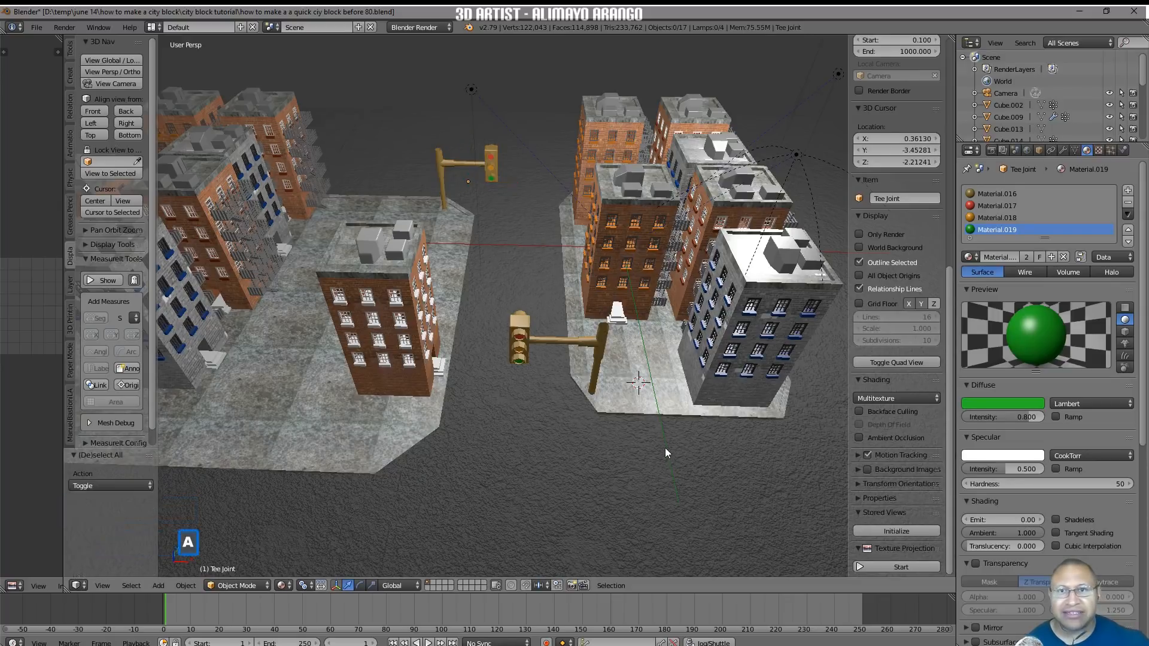
click(130, 85)
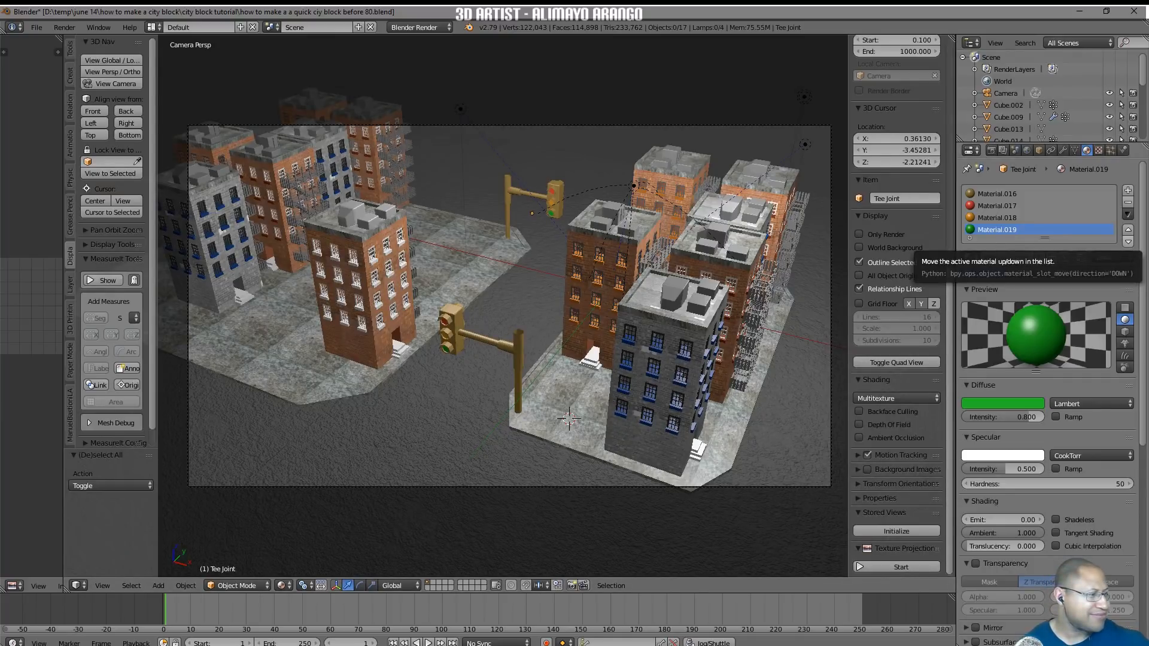
click(1128, 242)
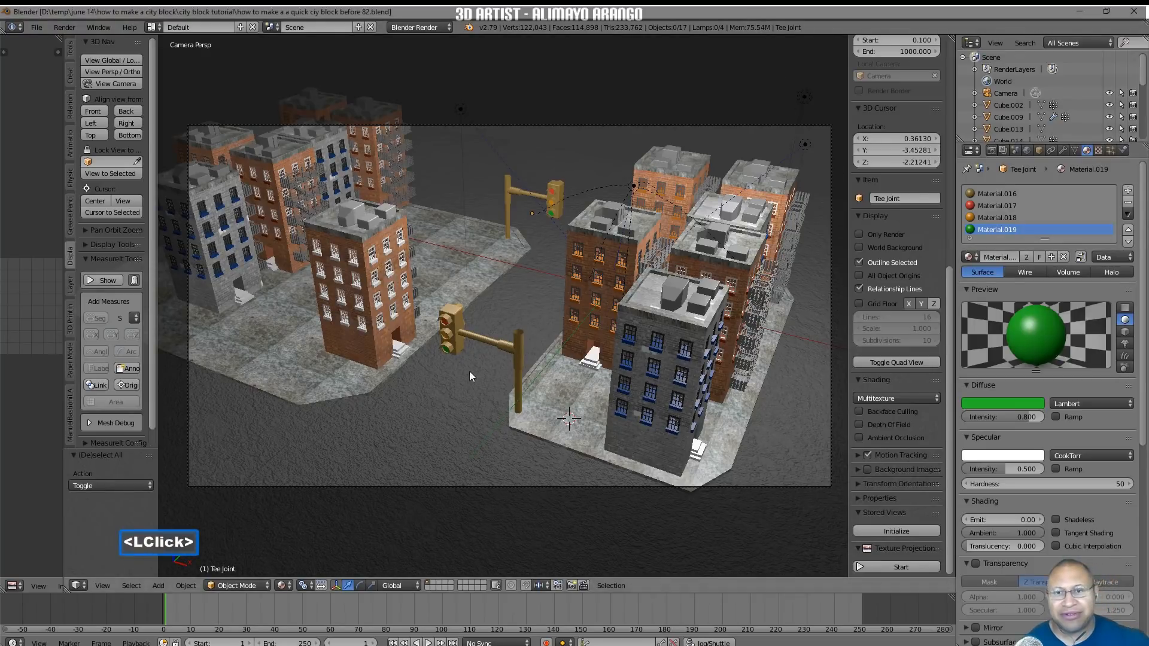
Place the 3D cursor on the sidewalk beside the red brick corner building and add a Sapling Tree Gen curve
middle_drag(469, 371, 497, 370)
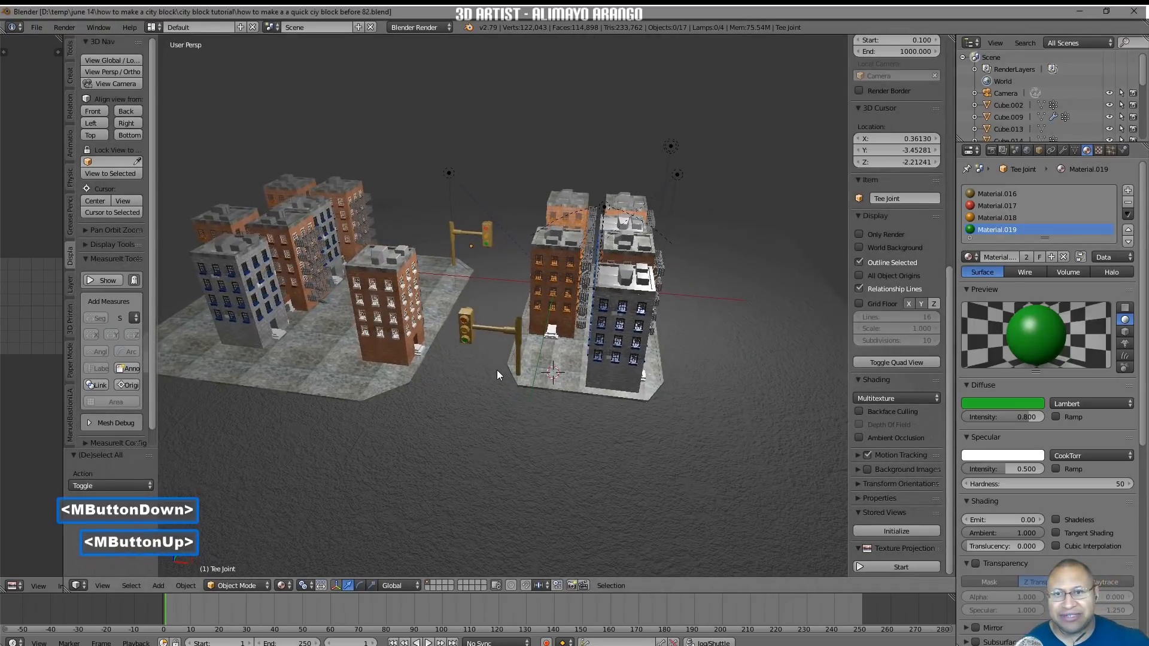
right_click(363, 379)
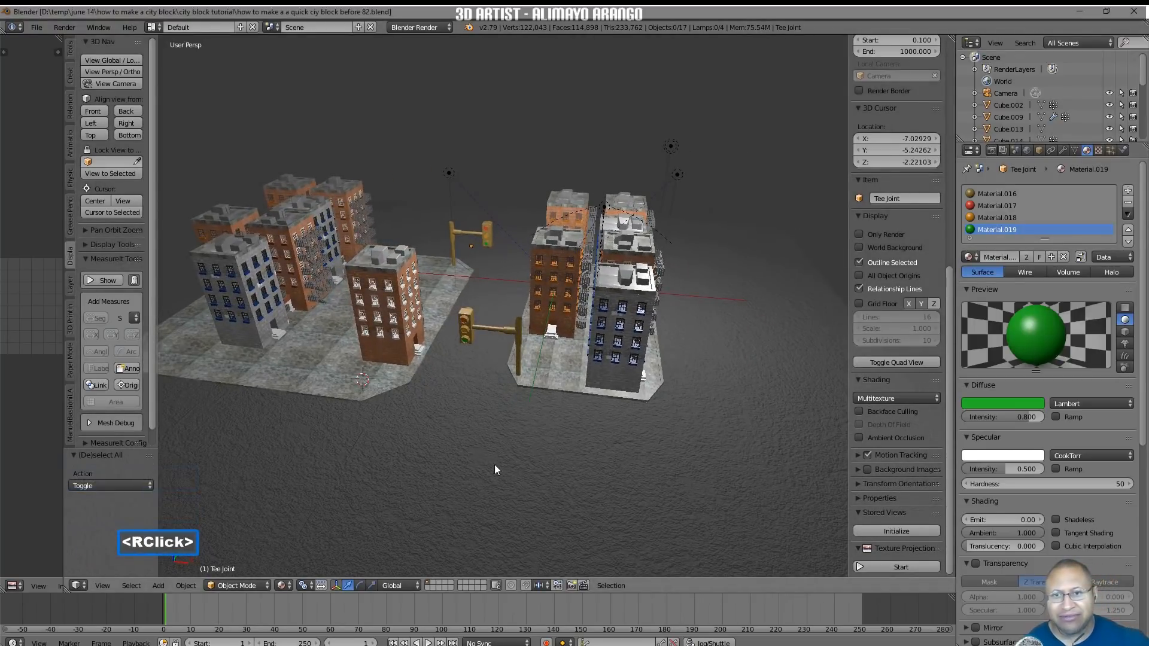
key(shift+a)
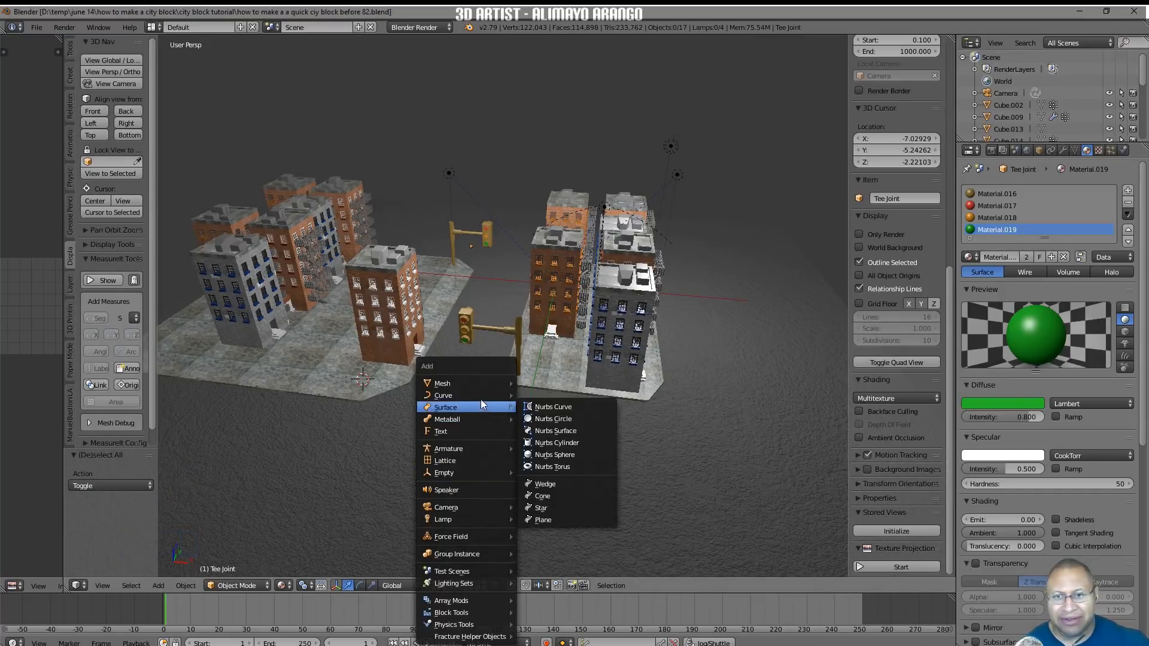
mouse_move(480, 396)
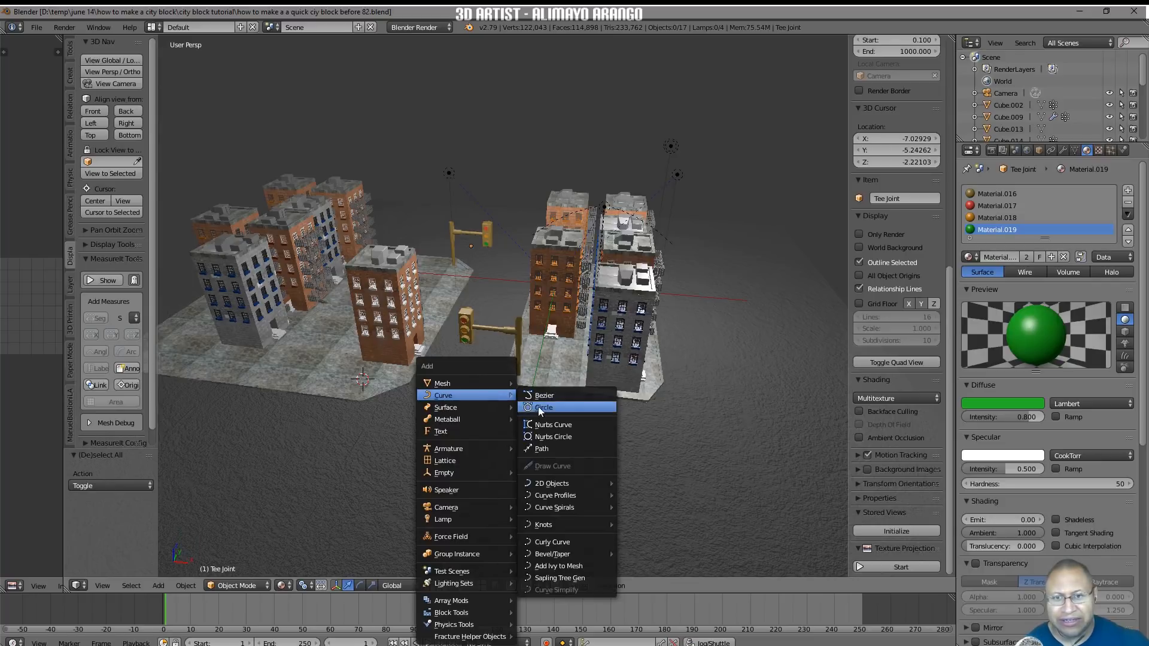
click(596, 578)
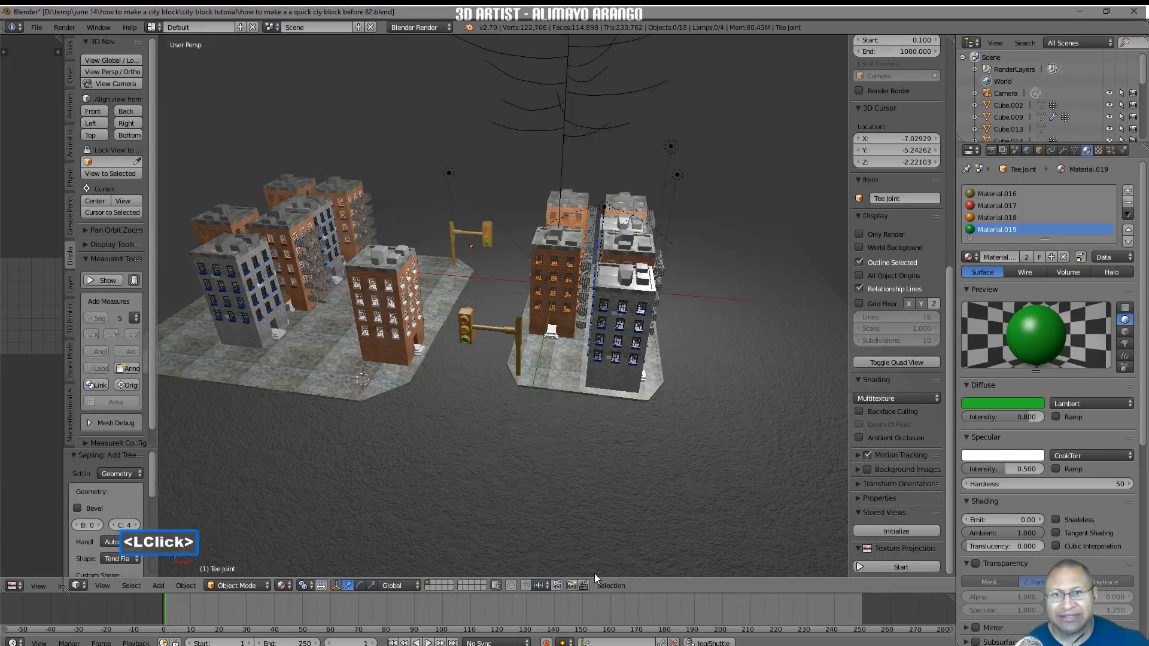
Widen the tree settings and load the small_maple preset for the new tree
middle_drag(594, 574, 612, 344)
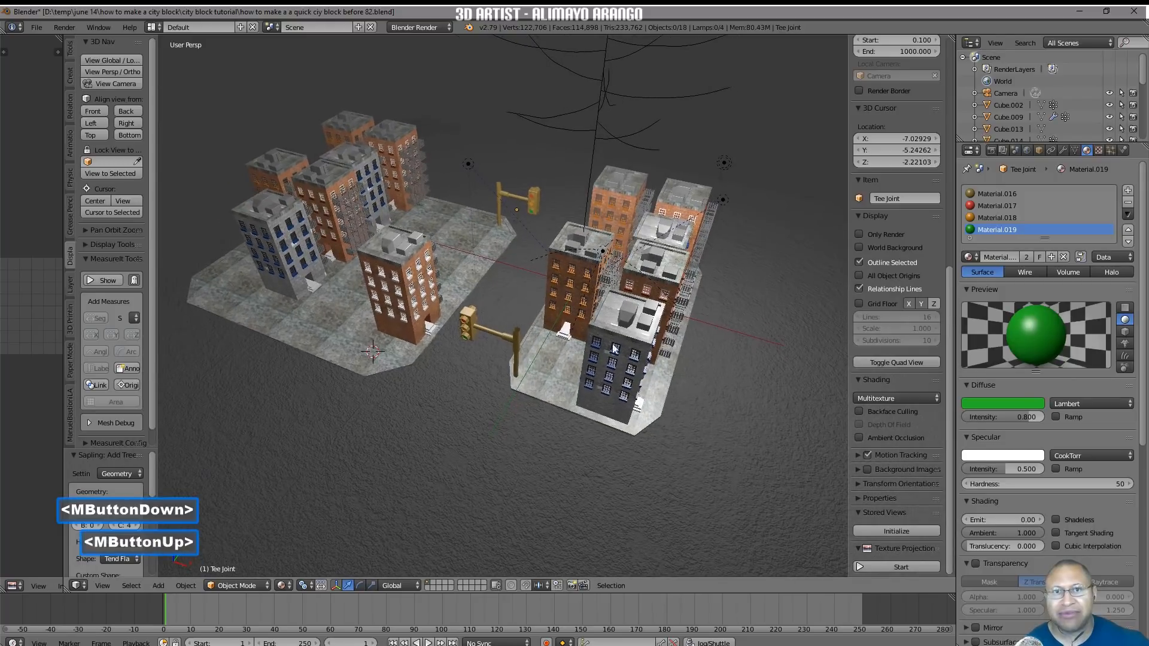
scroll(613, 344, down, 1)
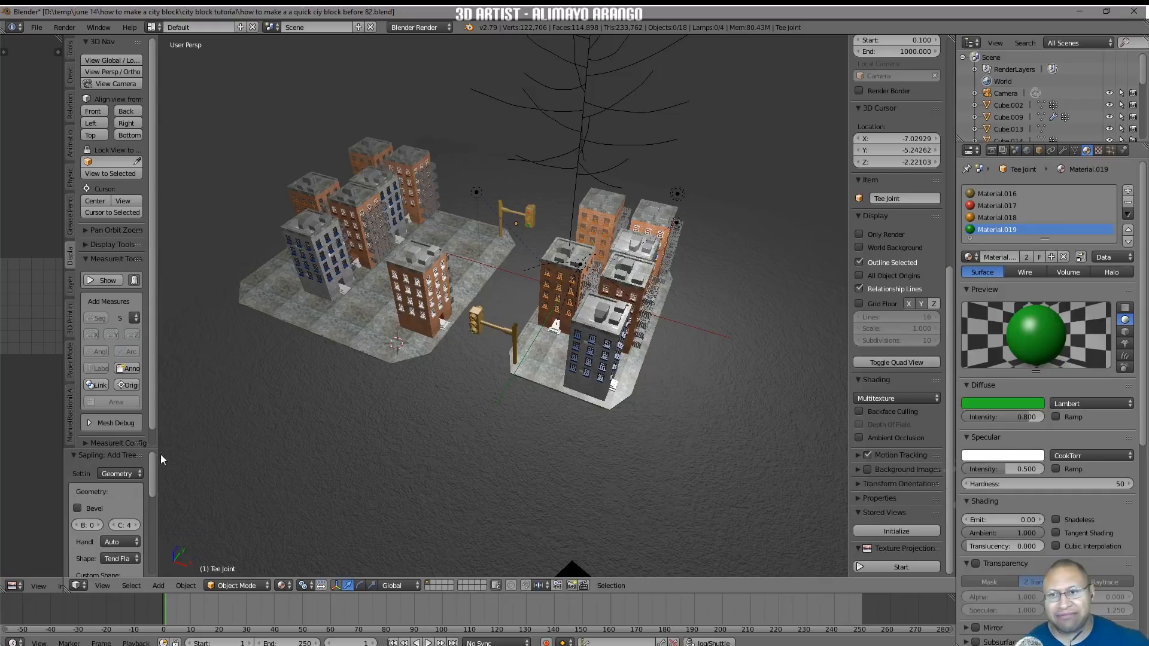
drag(157, 459, 241, 487)
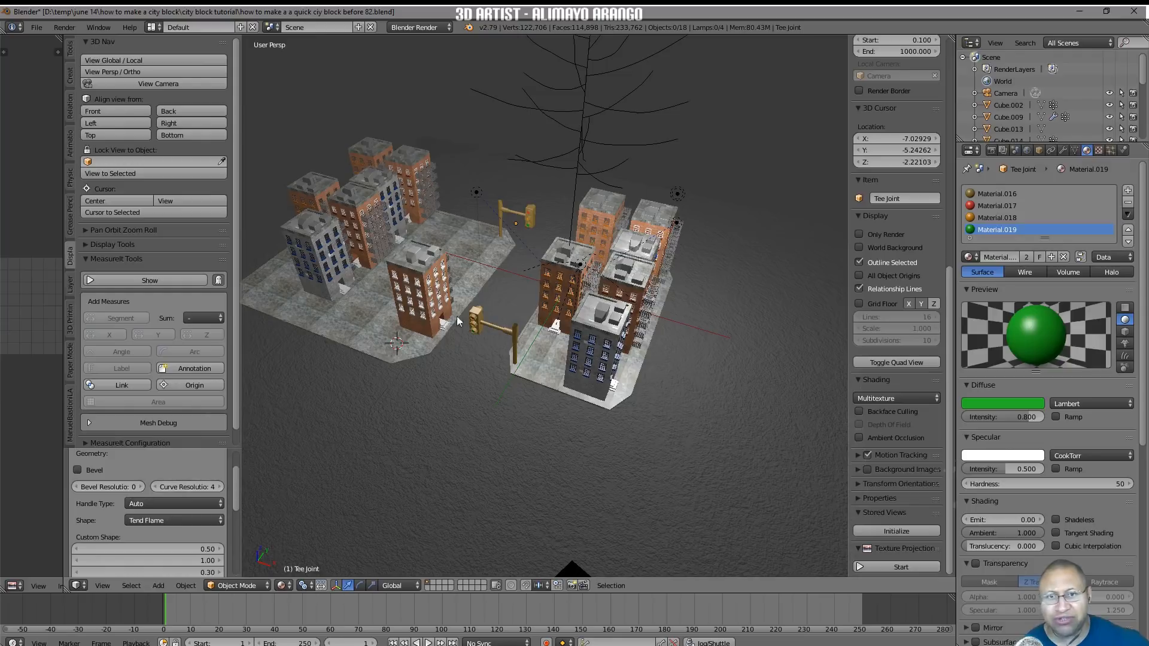
drag(235, 476, 236, 560)
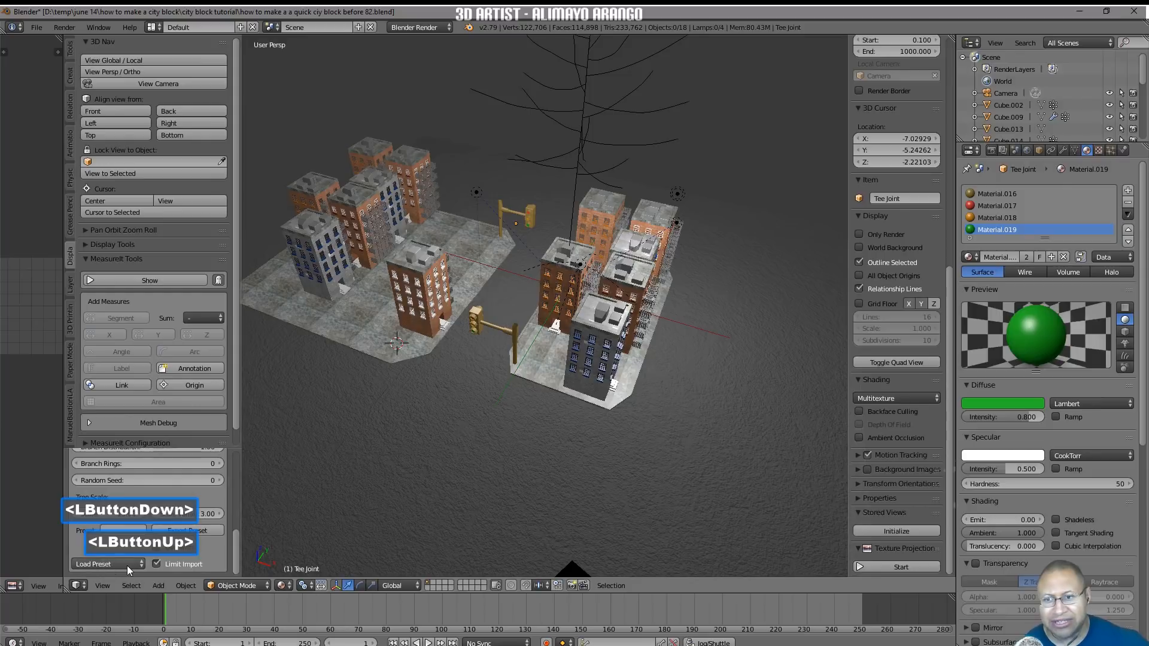
click(142, 562)
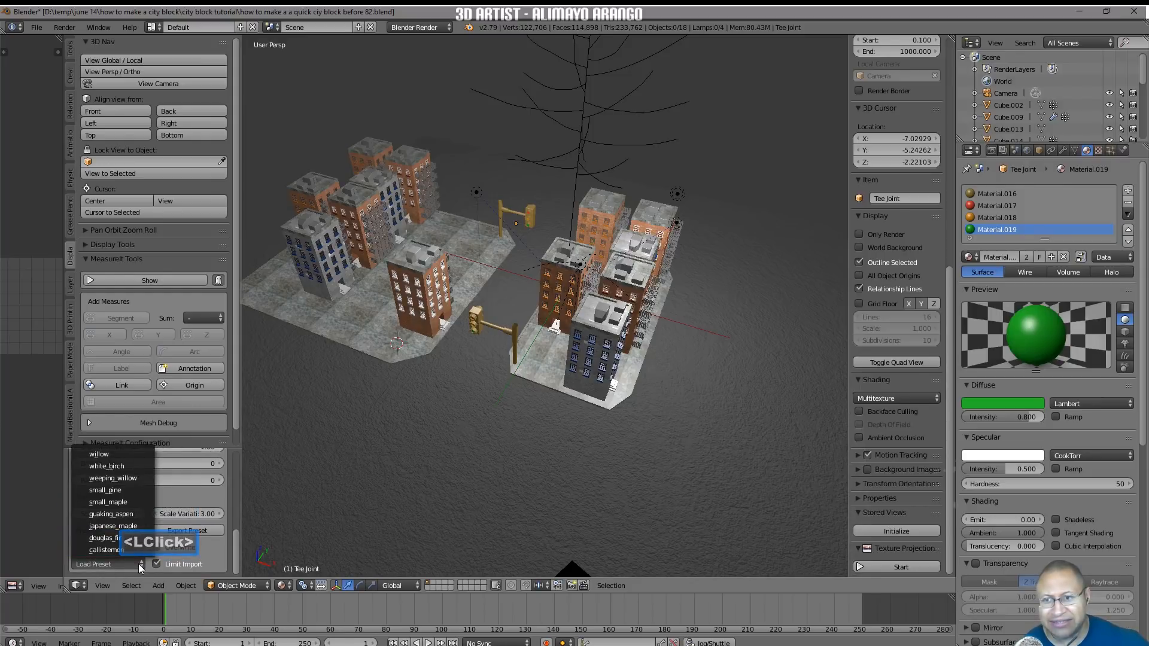
click(139, 504)
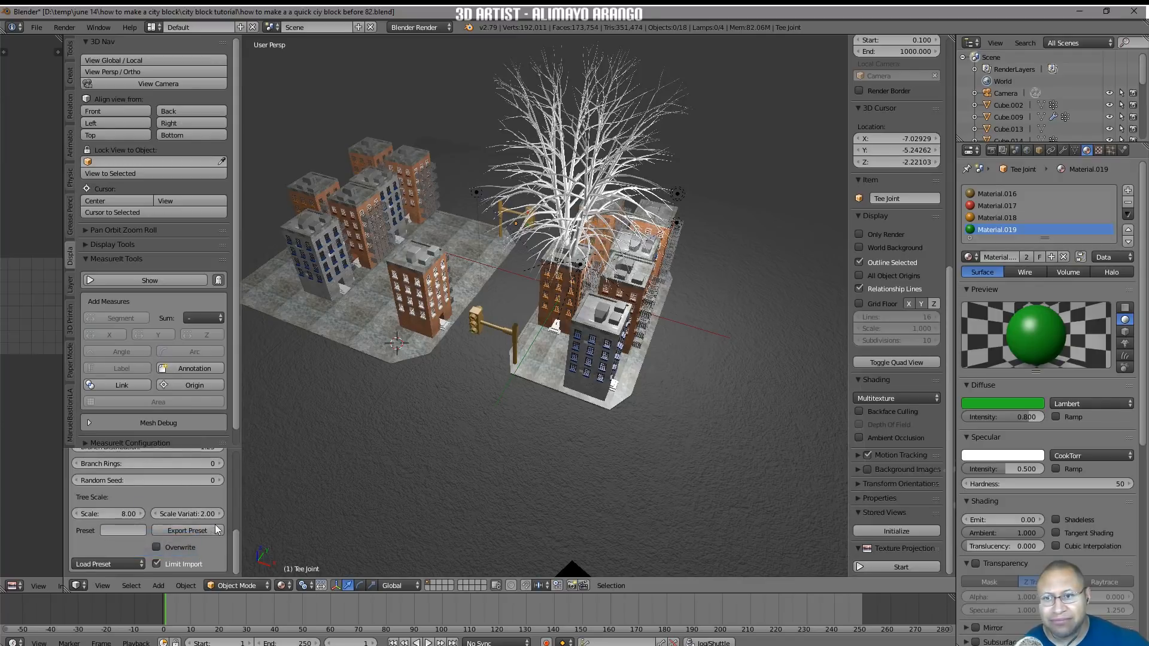
Switch the Sapling tree to its Leaves settings and turn on Show Leaves
drag(235, 545, 224, 466)
click(219, 475)
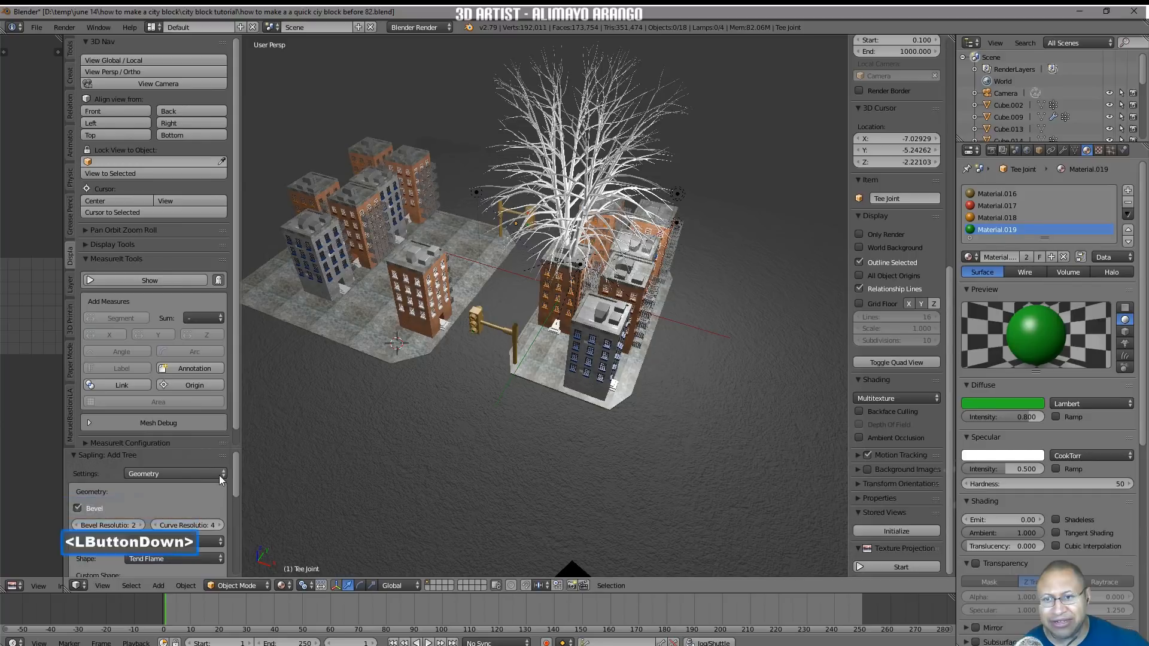
click(185, 395)
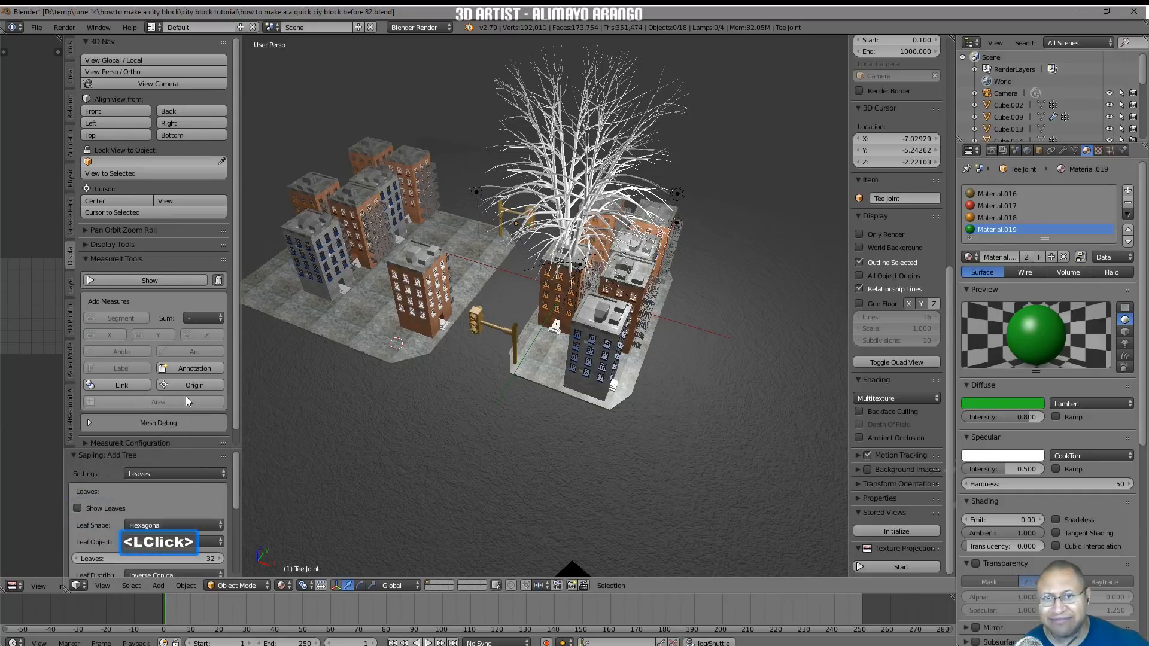
click(75, 509)
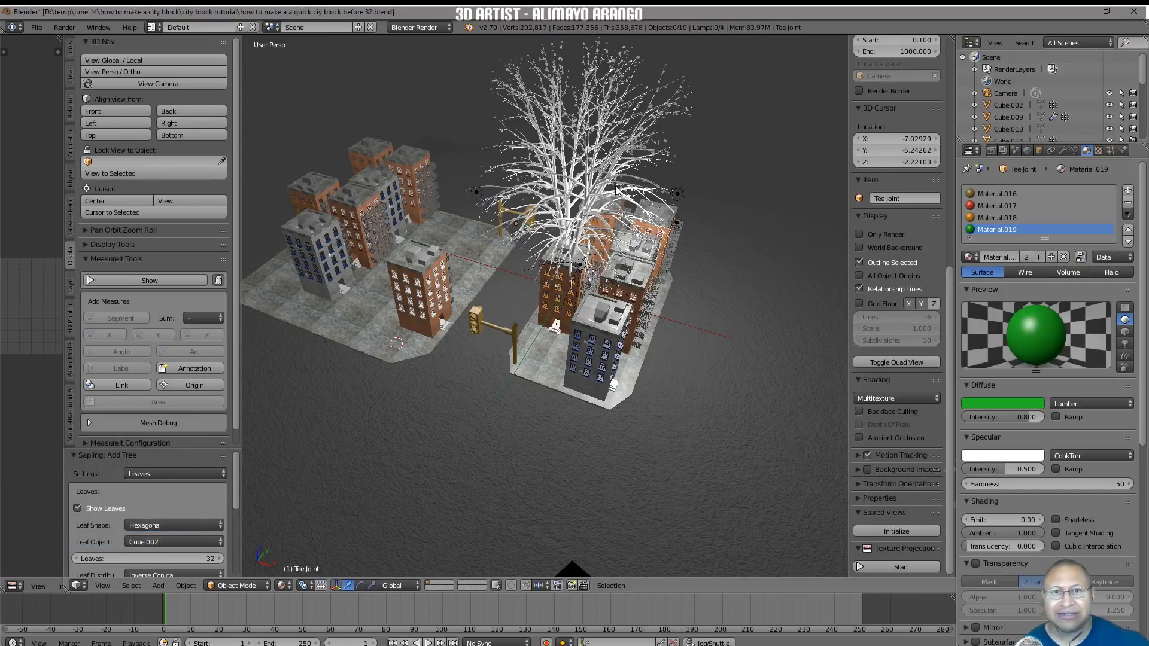
Shift the tree and its leaves together about -5.7 along X onto the opposite block and scale them down to about a third
click(623, 152)
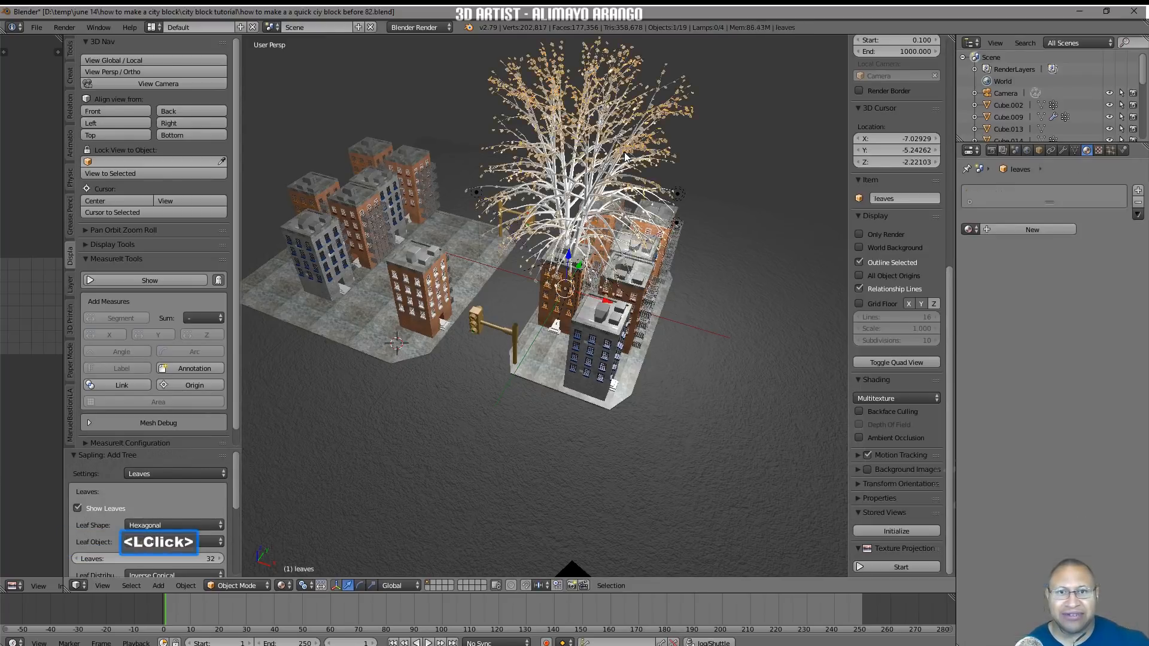
shift+click(683, 114)
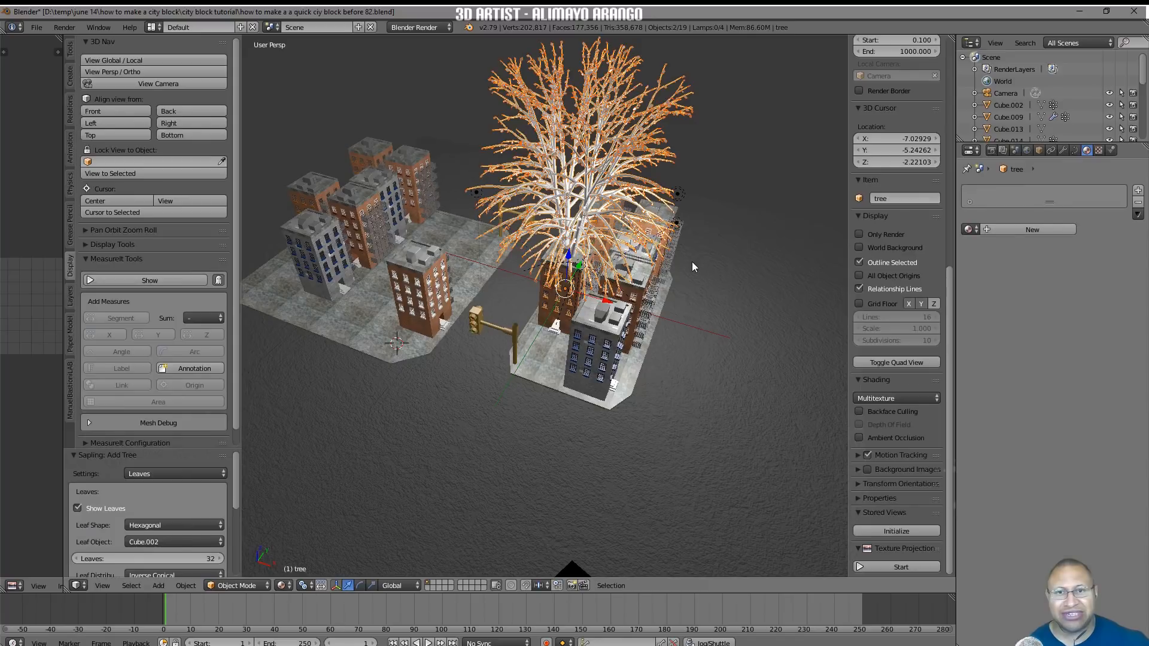
drag(608, 302, 522, 274)
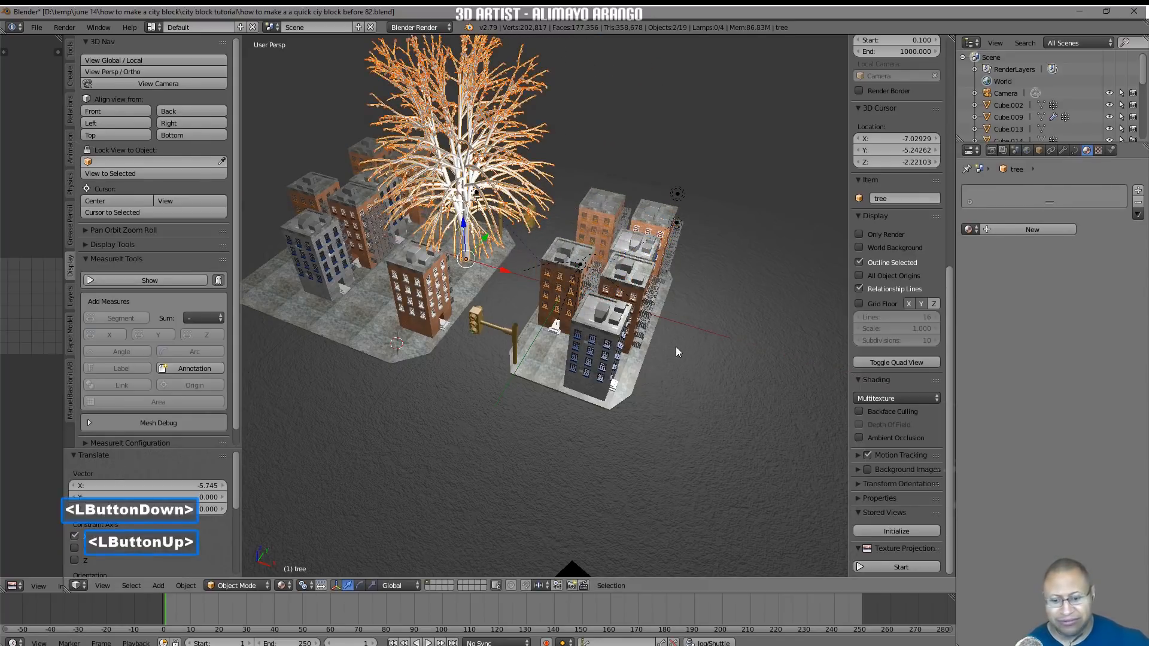
key(s)
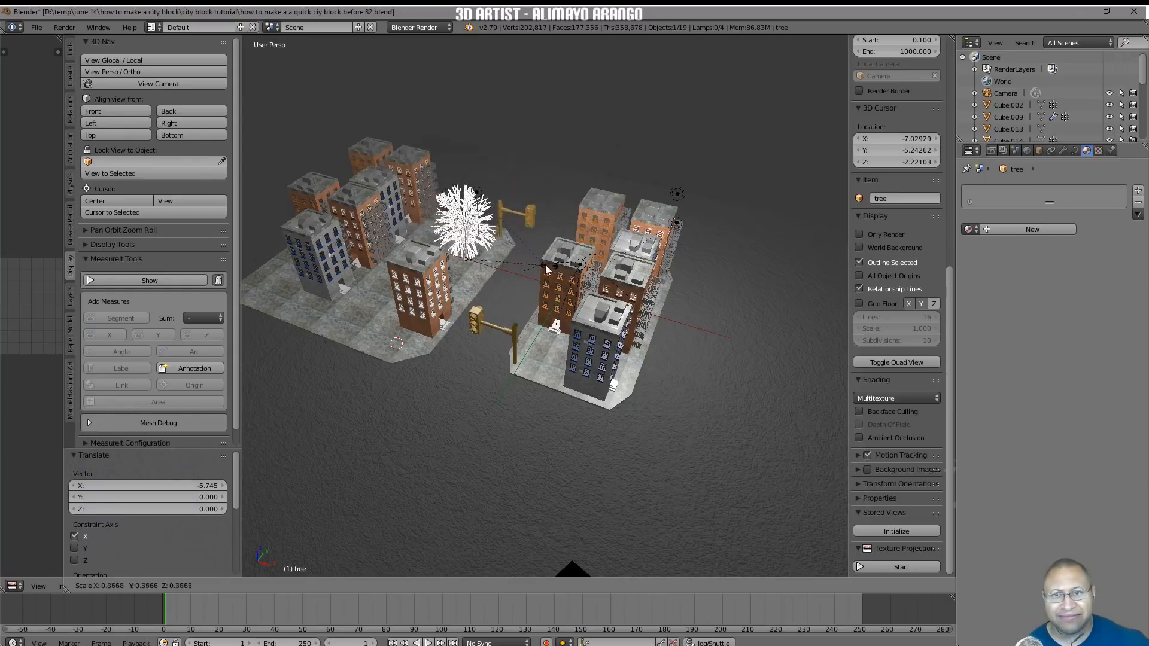
click(532, 260)
Lower the scaled tree and its leaves onto the pavement and nudge them along X into place near the sidewalk edge
mouse_move(533, 261)
middle_down()
mouse_move(515, 243)
mouse_move(534, 253)
middle_up()
drag(463, 223, 466, 269)
ctrl+middle_drag(533, 330, 495, 294)
drag(503, 322, 486, 275)
middle_drag(539, 220, 493, 304)
drag(486, 305, 485, 301)
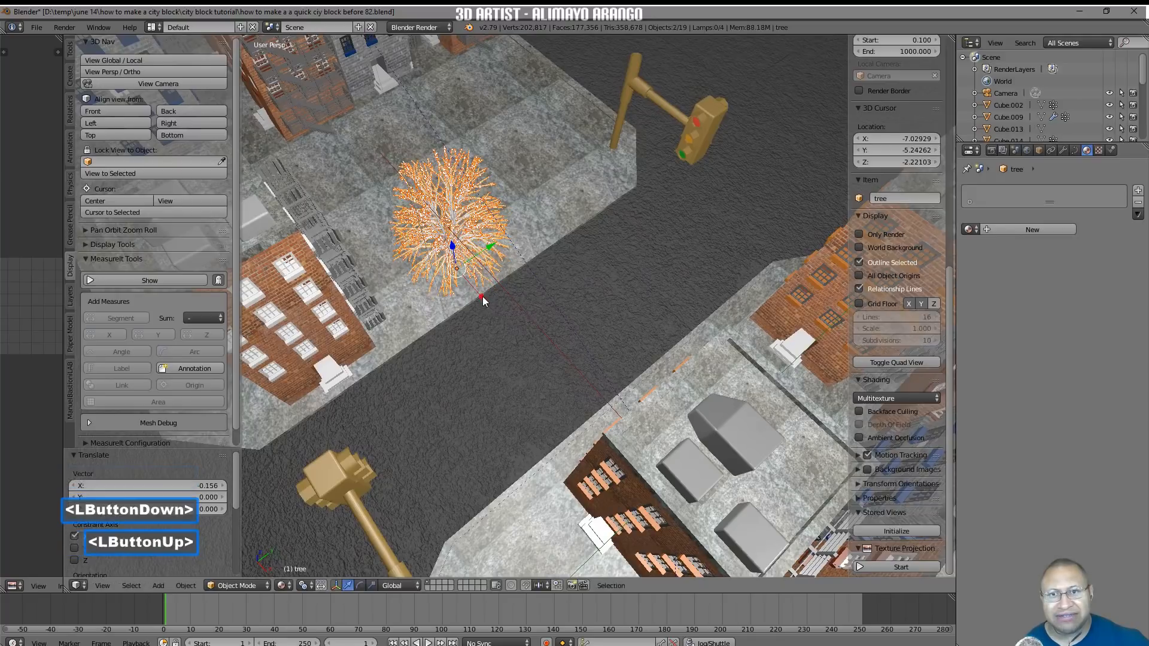
mouse_move(517, 266)
middle_down()
mouse_move(507, 240)
mouse_move(524, 246)
middle_up()
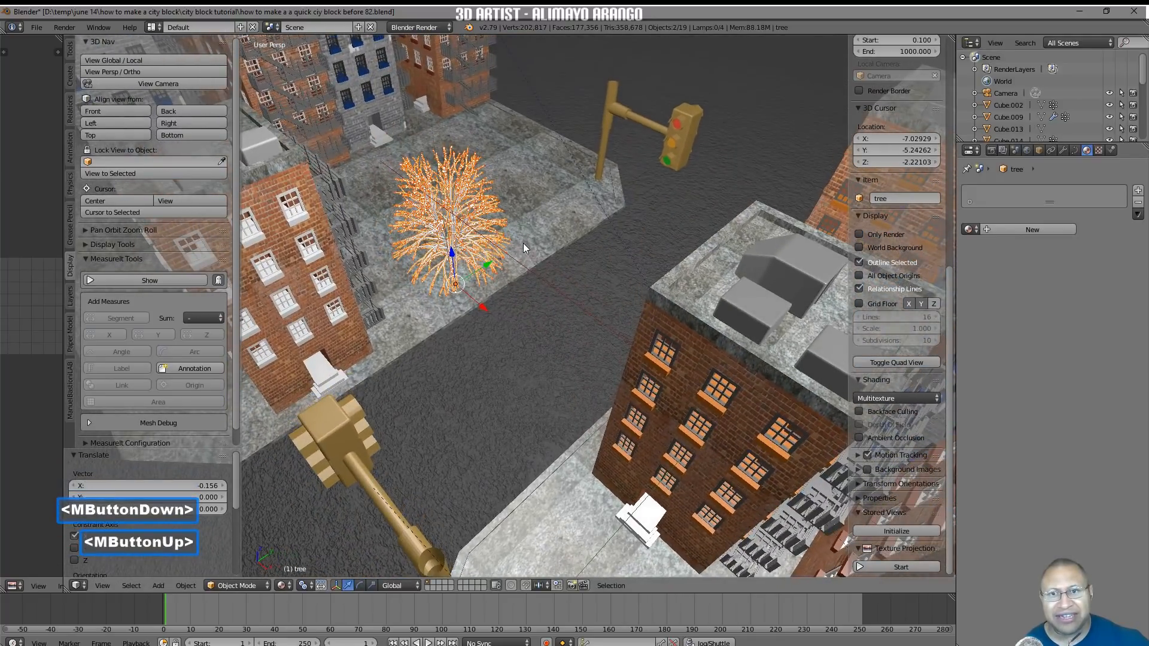
Duplicate the tree with its leaves and move the copy about 2.6 along Y towards the far traffic light
key(shift+d)
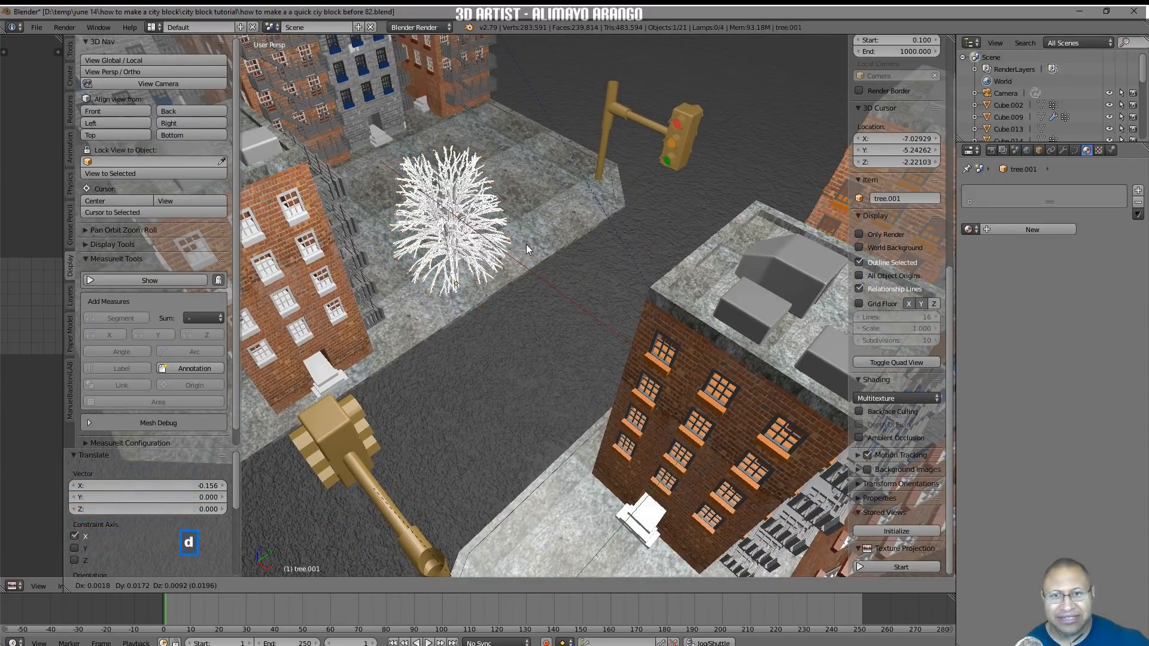
right_click(527, 245)
drag(489, 273, 567, 227)
middle_drag(523, 308, 666, 326)
ctrl+middle_drag(629, 283, 671, 380)
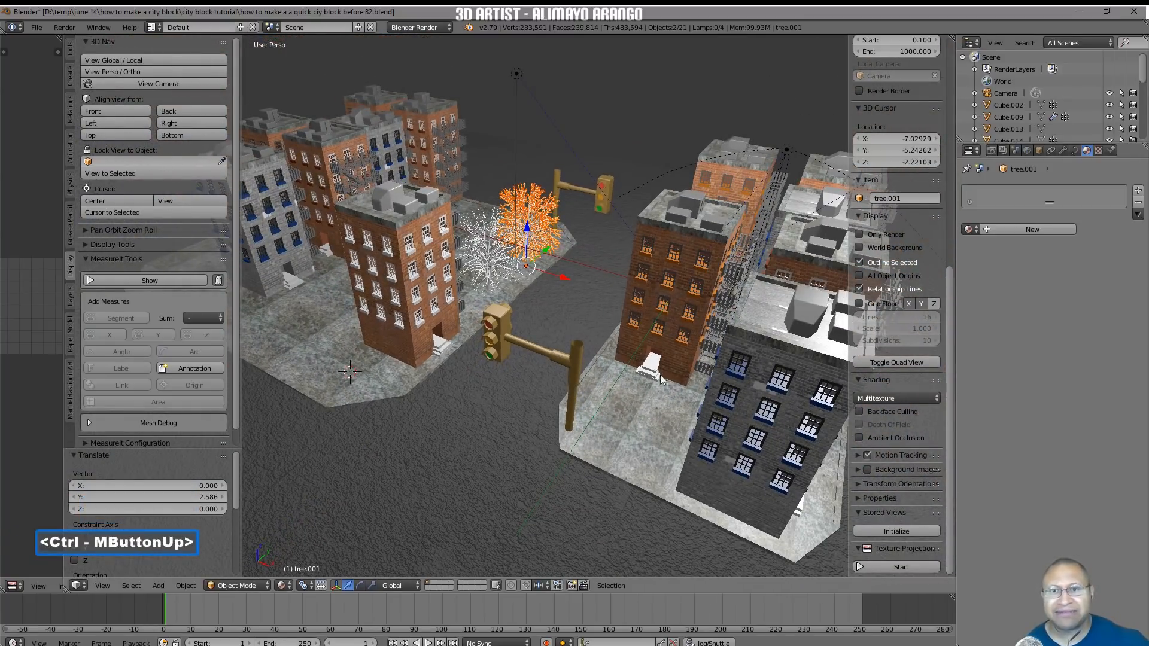
middle_drag(576, 329, 580, 353)
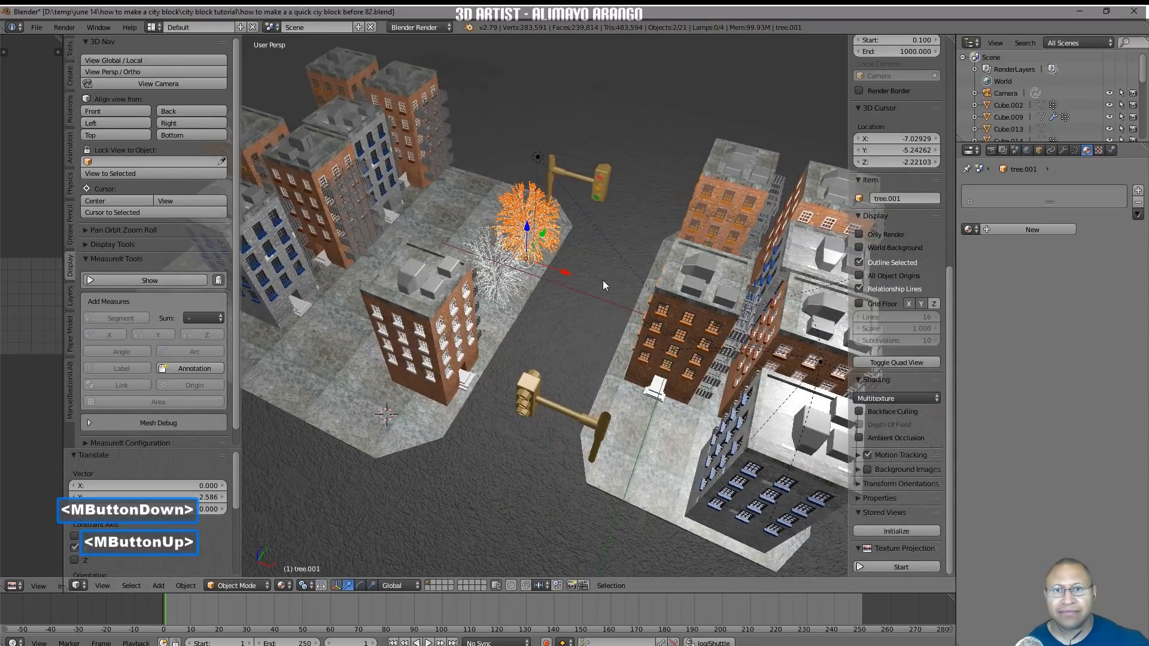
Duplicate the tree and leaves twice more and move the copies back along the block behind the red brick corner building
key(shift+d)
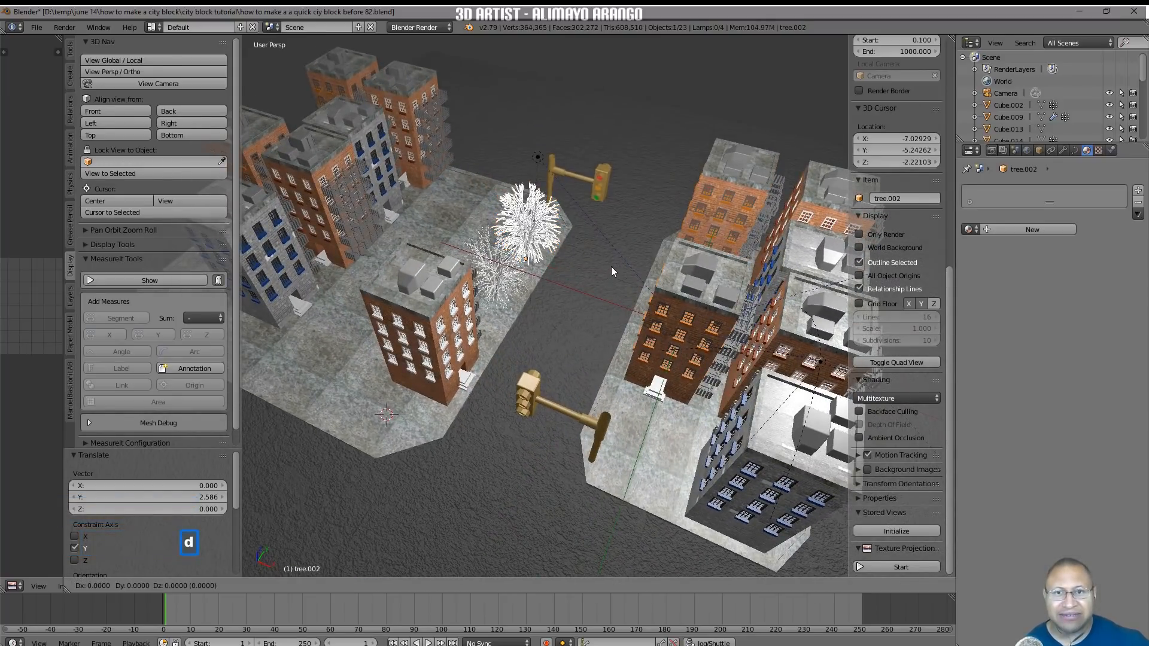
right_click(571, 267)
drag(570, 267, 419, 236)
key(shift+d)
right_click(473, 212)
middle_drag(419, 236, 498, 290)
mouse_move(602, 274)
shift+middle_down()
mouse_move(616, 273)
mouse_move(603, 262)
shift+middle_up()
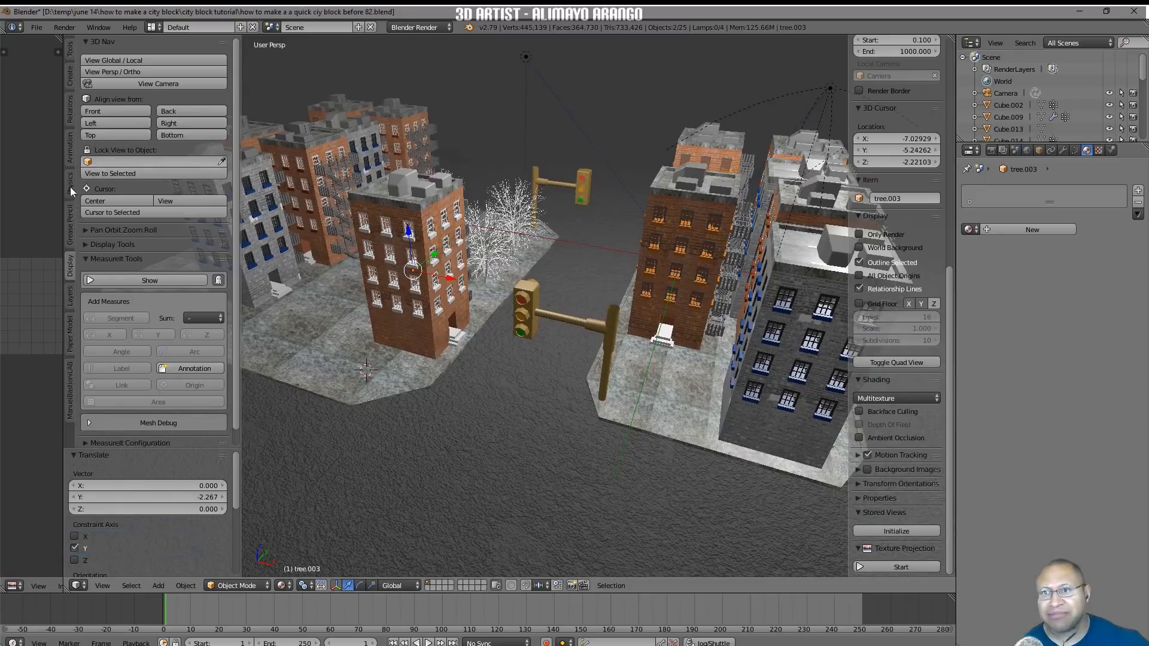
In camera view, duplicate the tree and leaves and move the copy across the street beside the grey building near the traffic light
click(70, 266)
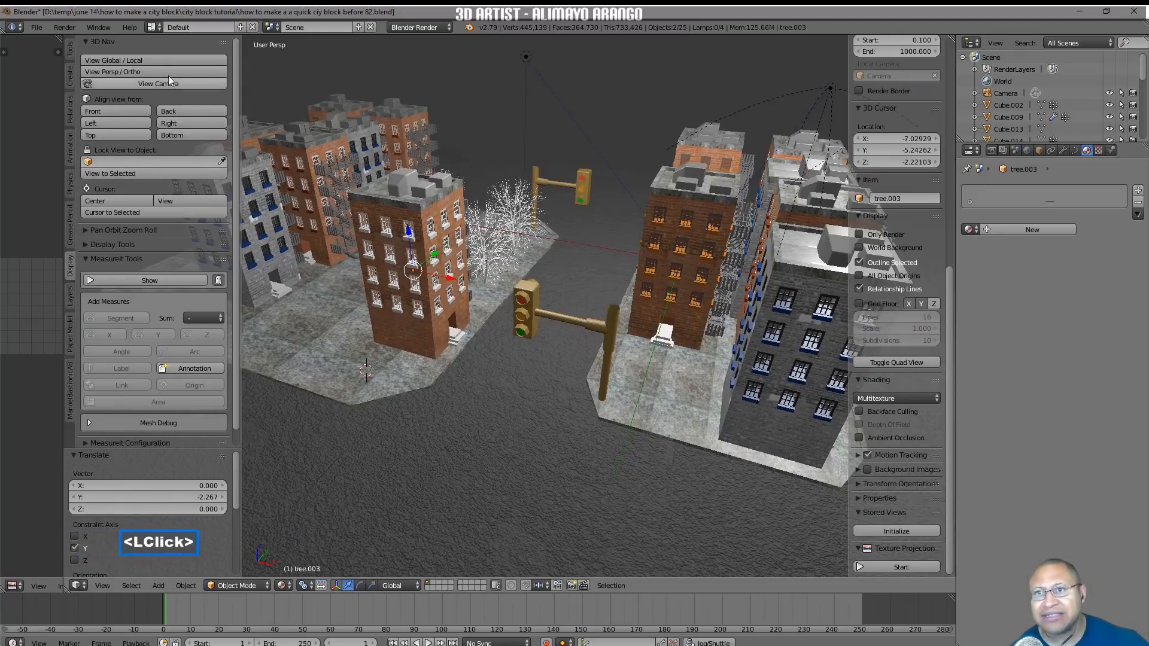
click(188, 82)
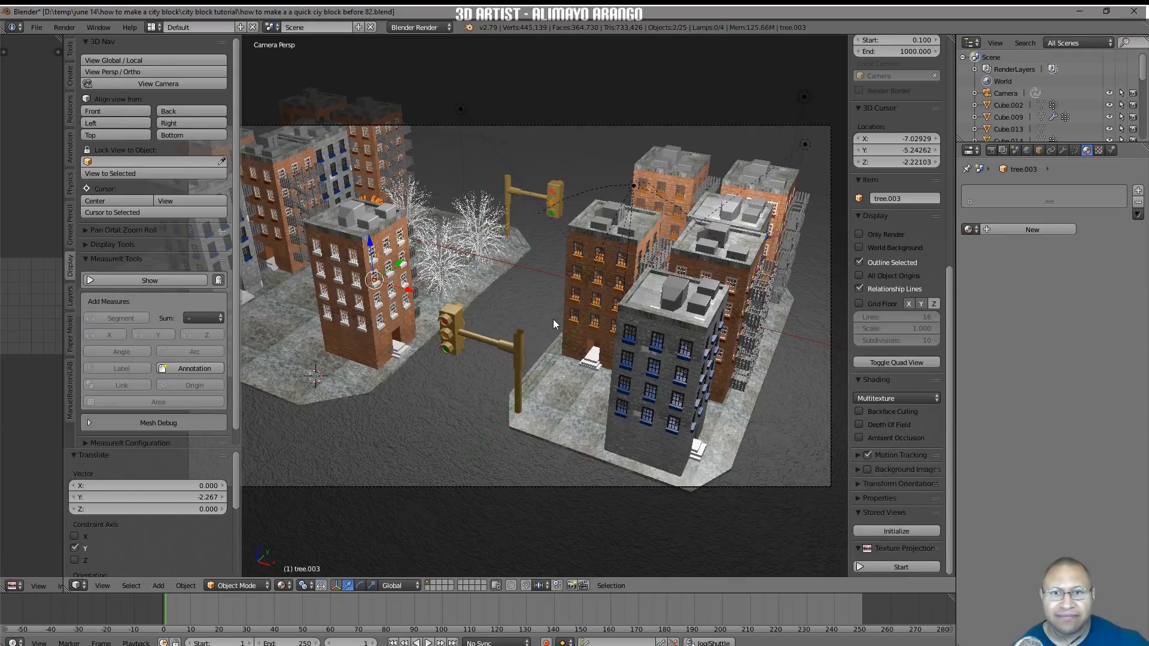
key(shift+d)
right_click(505, 297)
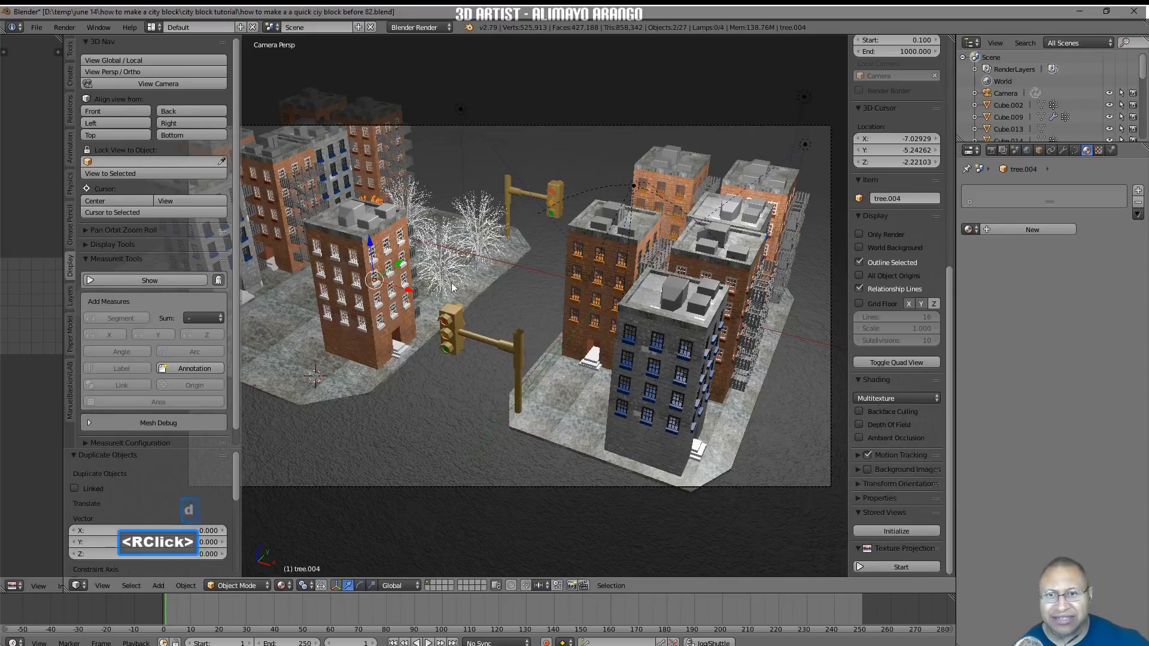
right_click(425, 274)
drag(408, 290, 613, 376)
click(597, 329)
drag(598, 329, 571, 359)
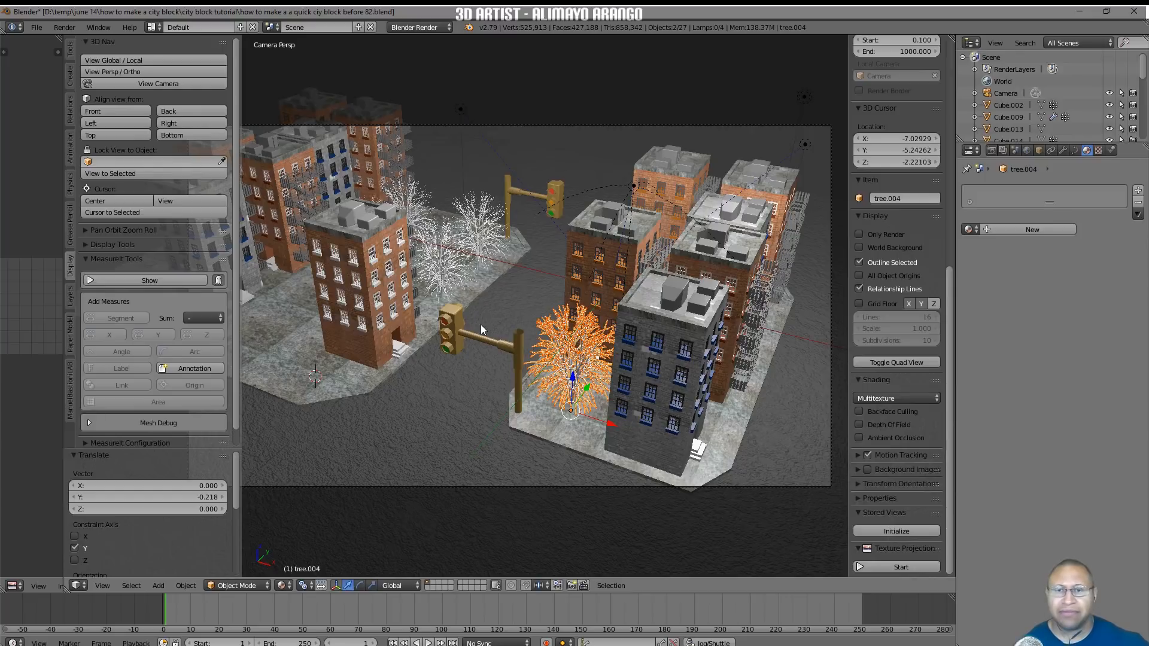
Deselect everything and save the scene as a new version ending in 83.blend
key(a)
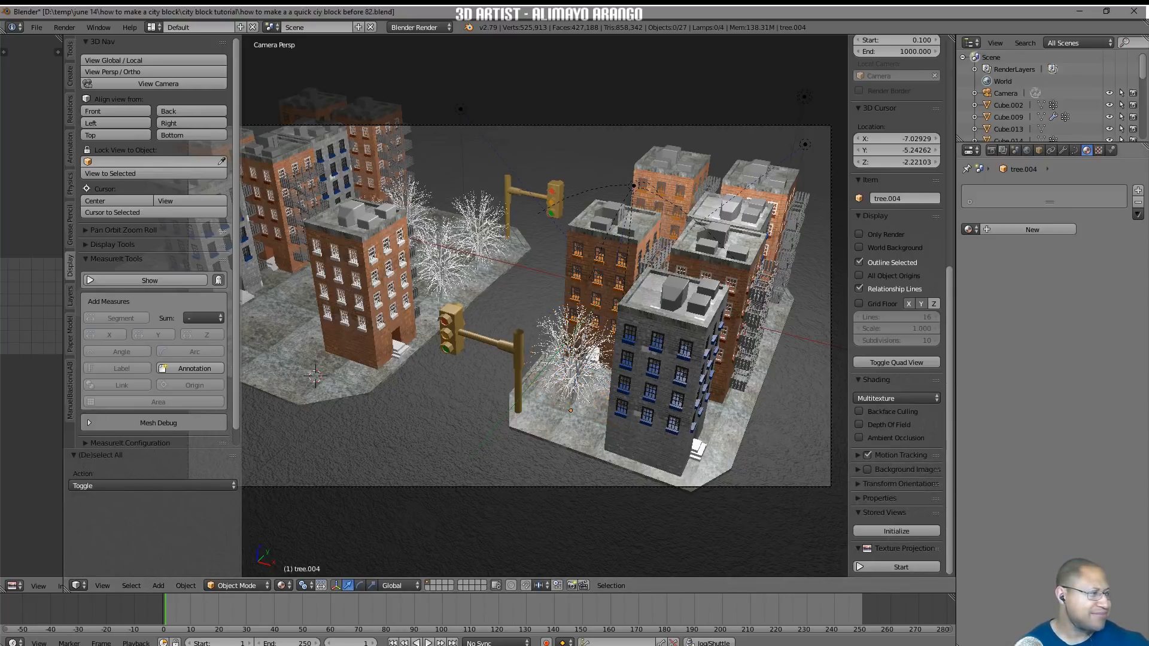
click(1113, 402)
click(697, 11)
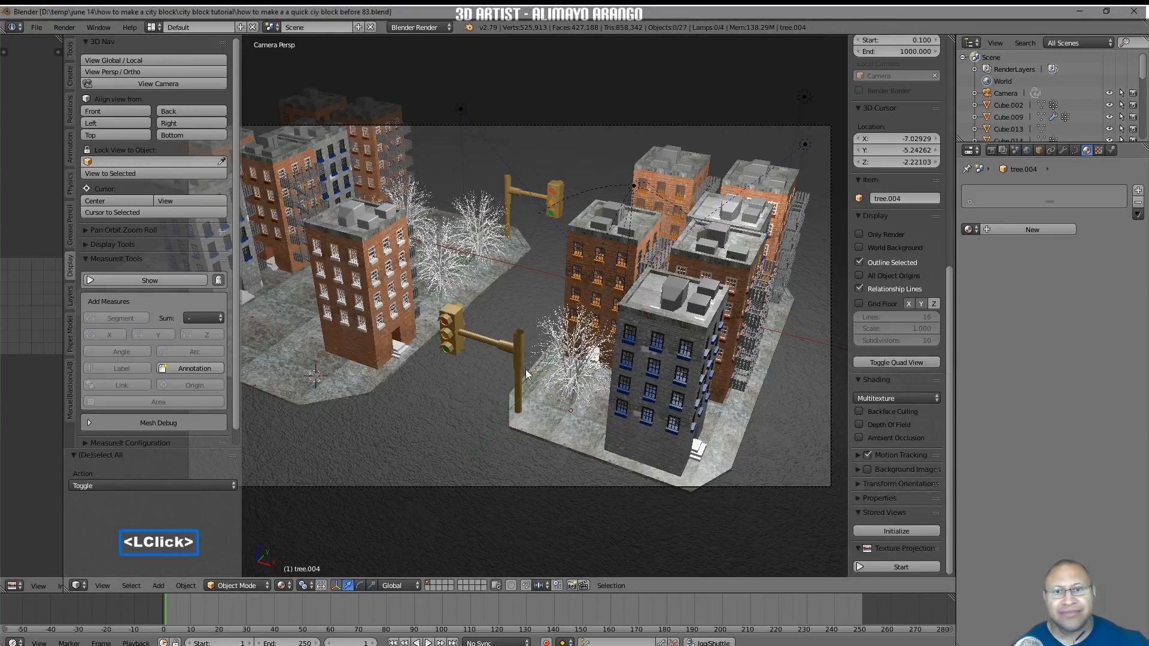
Give the leaves of the tree beside the grey building a new material with a green diffuse colour, about R 0.174, G 0.507, B 0.035
ctrl+middle_drag(591, 416, 547, 285)
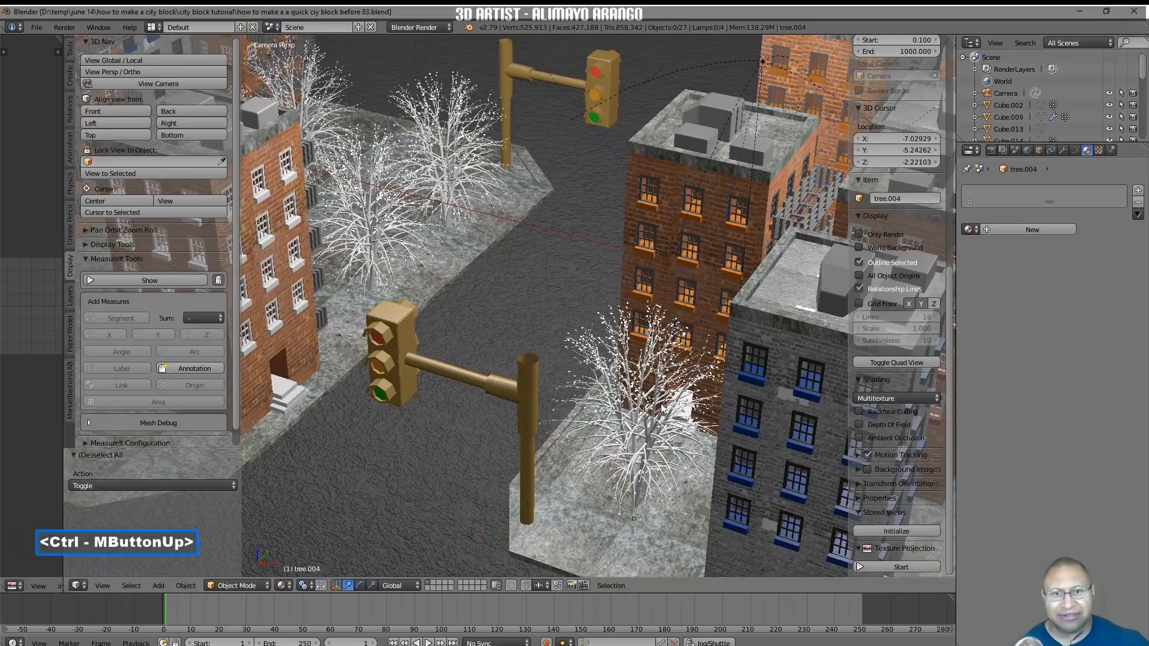
shift+middle_drag(692, 476, 641, 353)
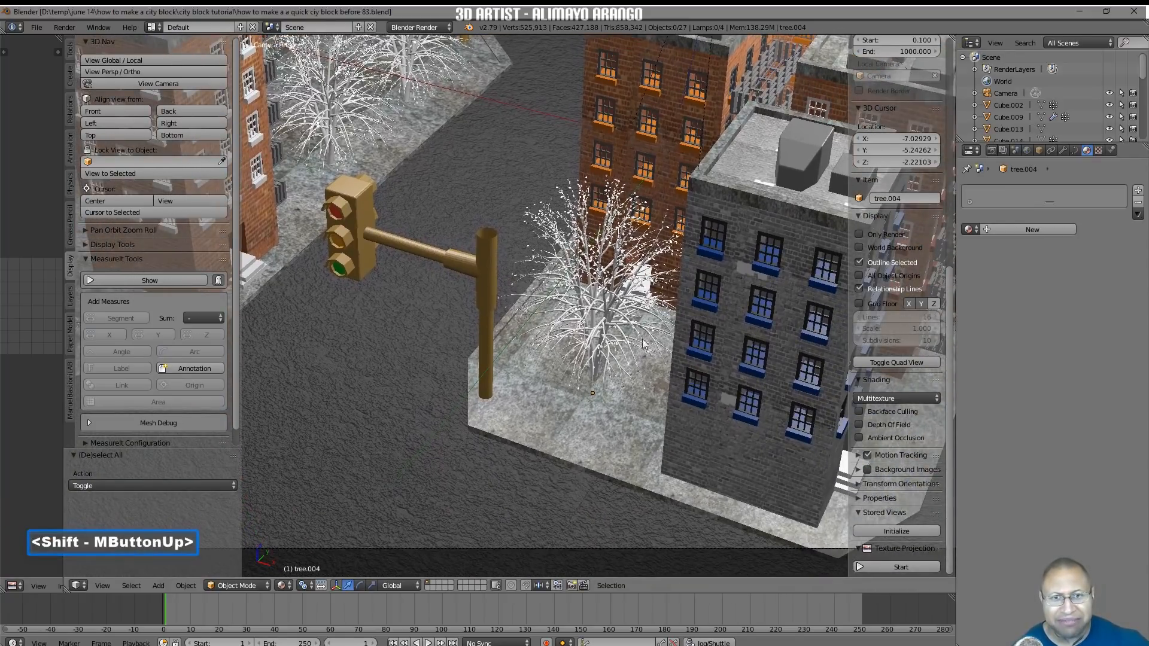
click(628, 287)
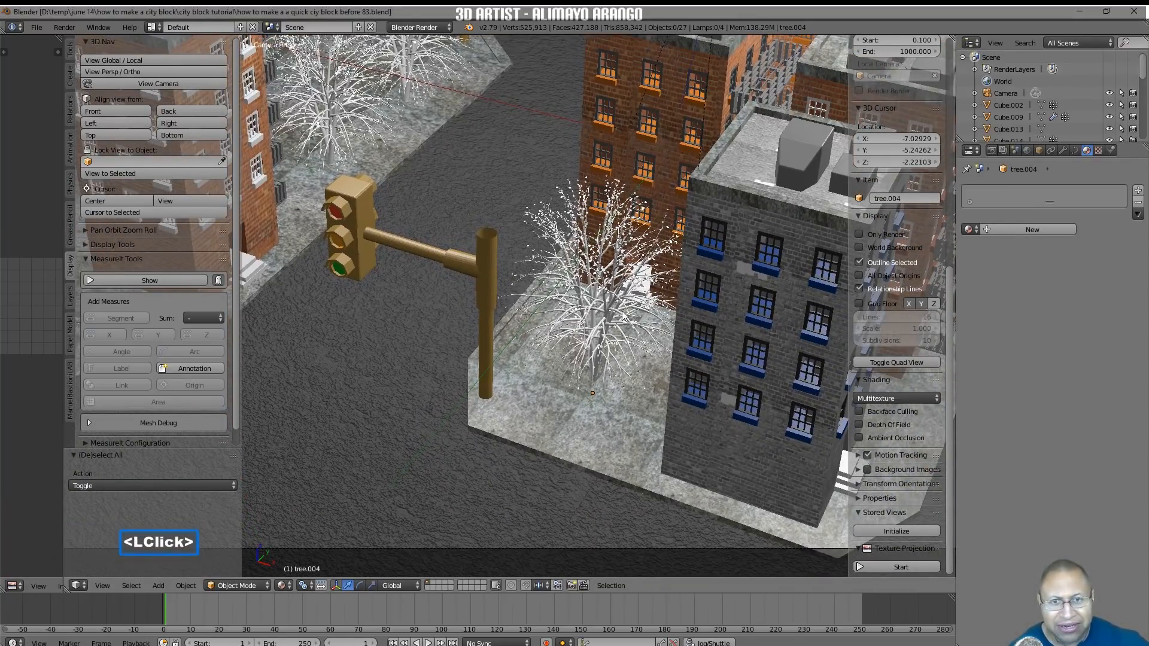
click(623, 311)
ctrl+middle_drag(661, 377, 650, 284)
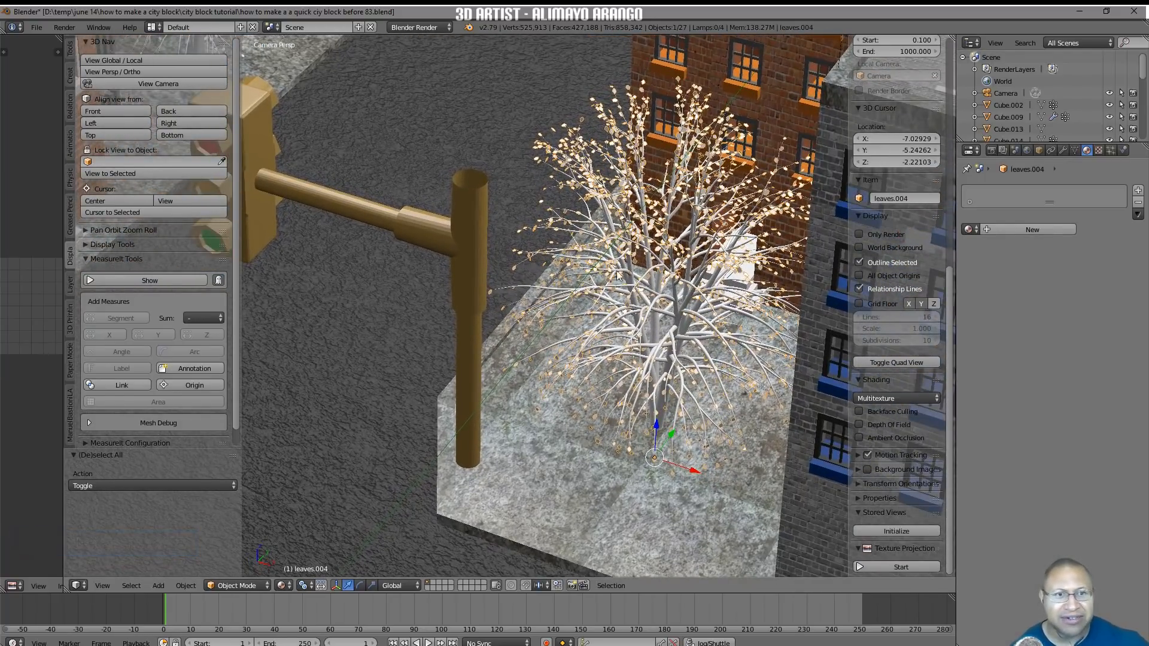
click(1054, 231)
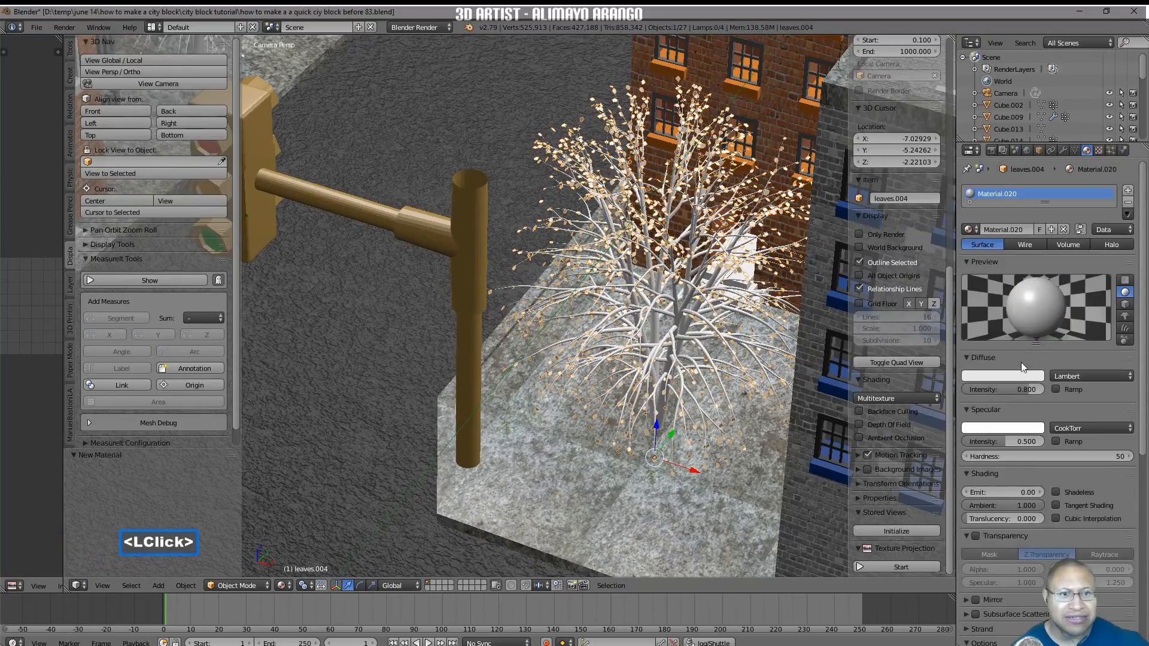
click(1011, 378)
click(953, 258)
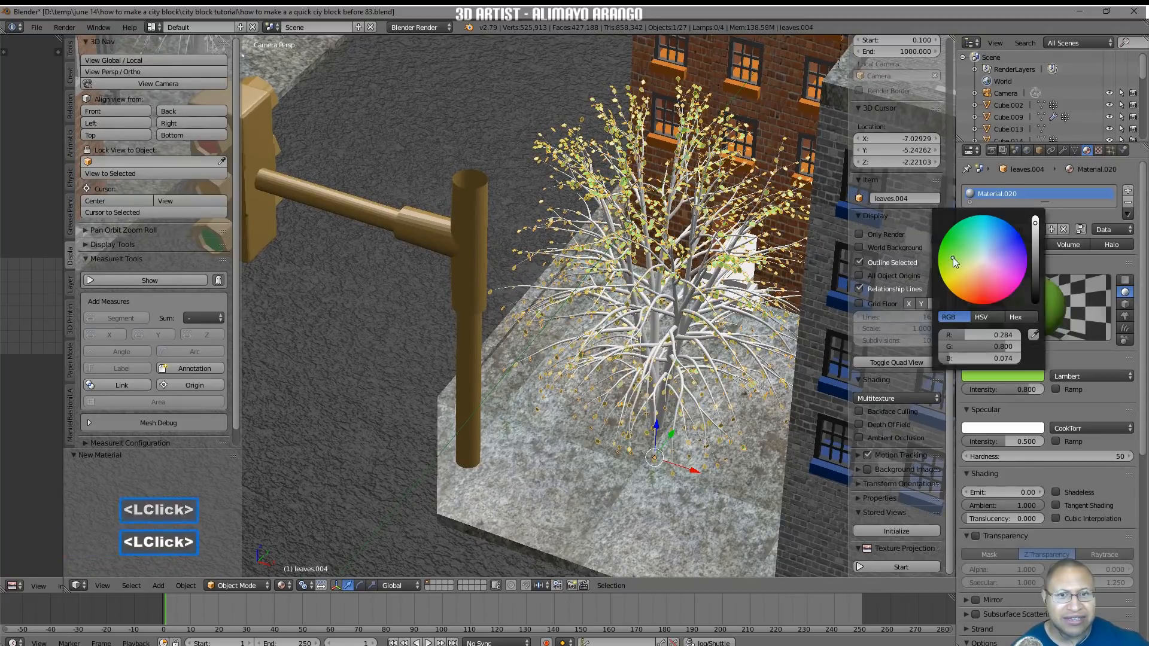
drag(952, 258, 950, 258)
drag(1035, 236, 1035, 238)
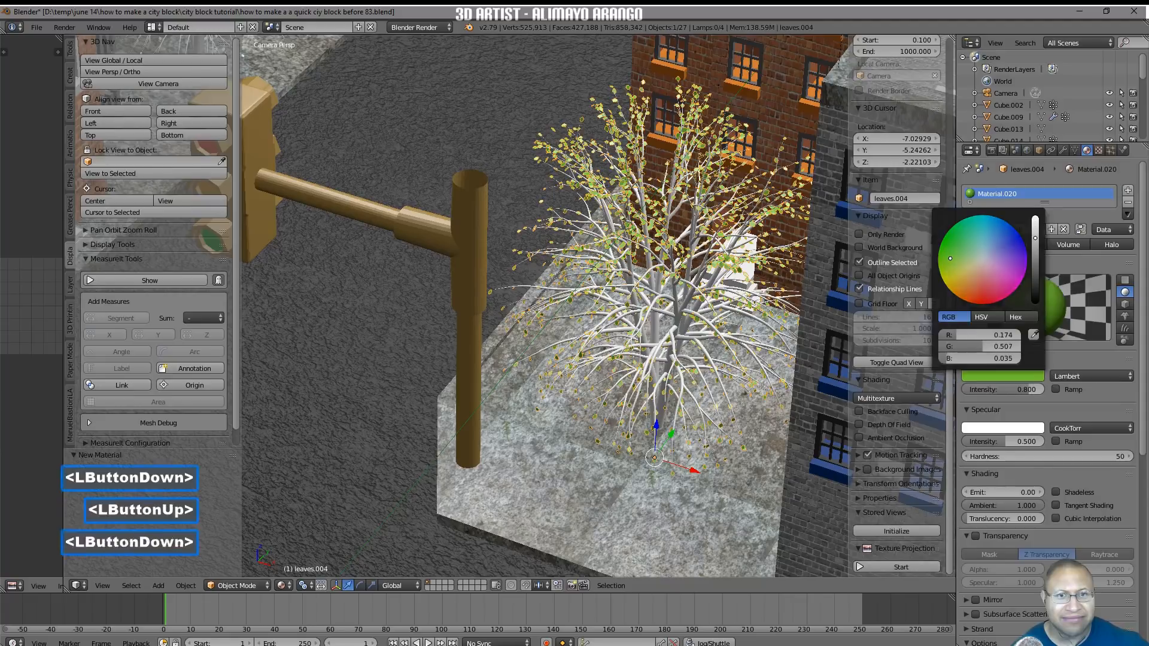
Give the same tree's trunk and branches a new material with a dark brown diffuse colour, about R 0.087, G 0.043, B 0.009
click(680, 379)
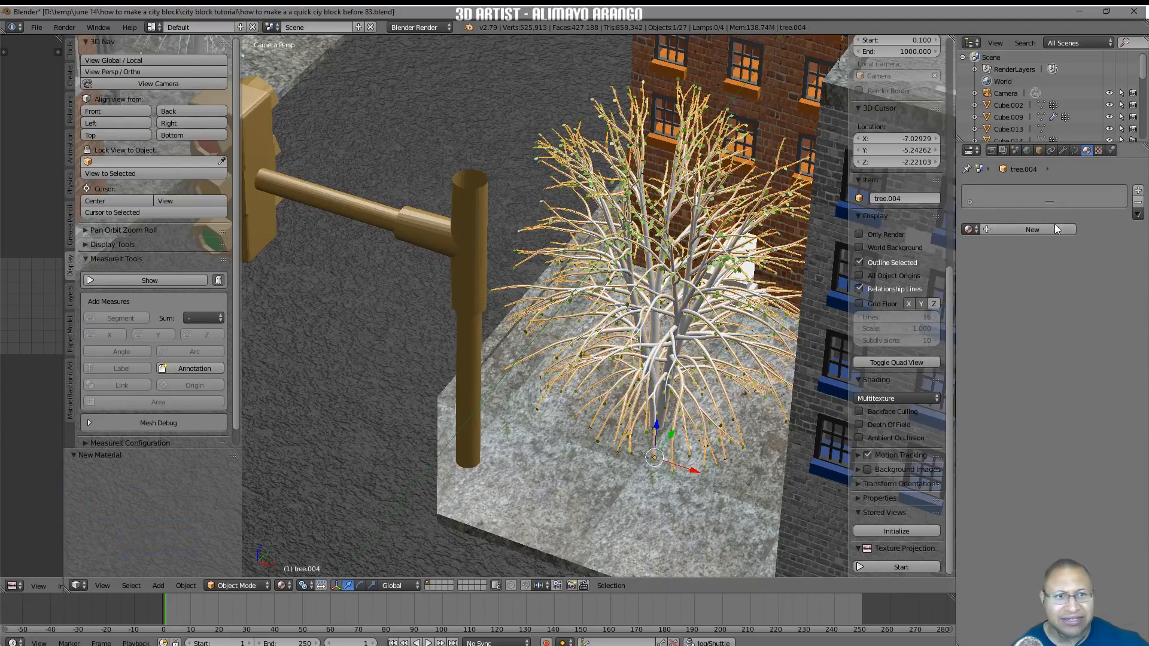
click(1018, 376)
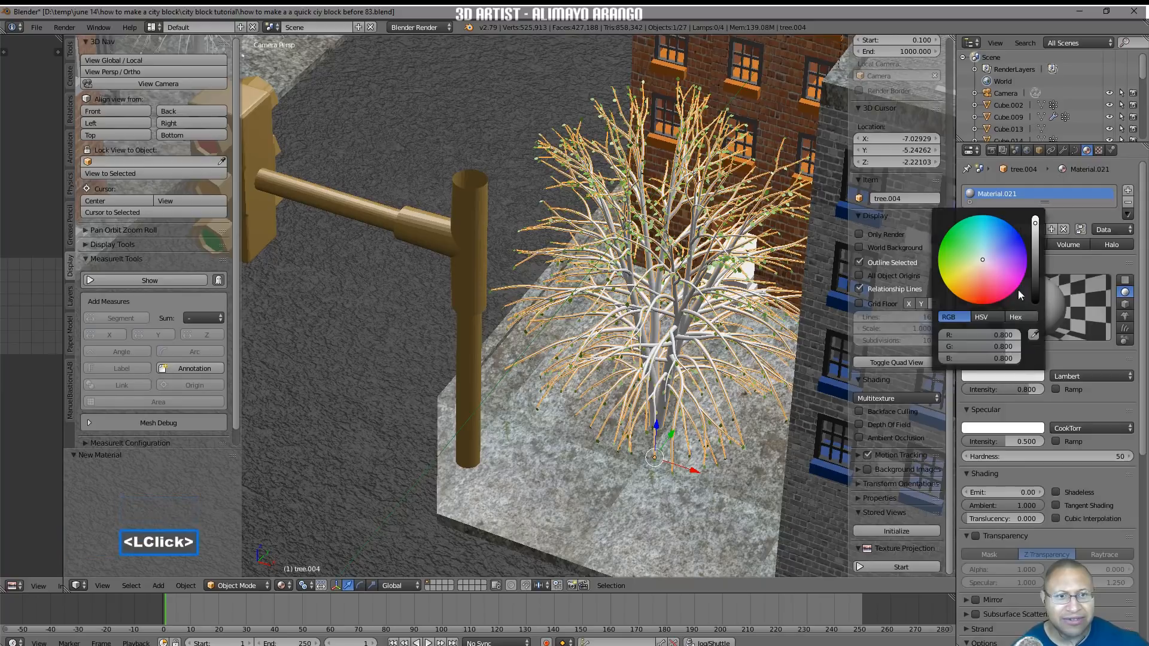
drag(987, 268, 970, 284)
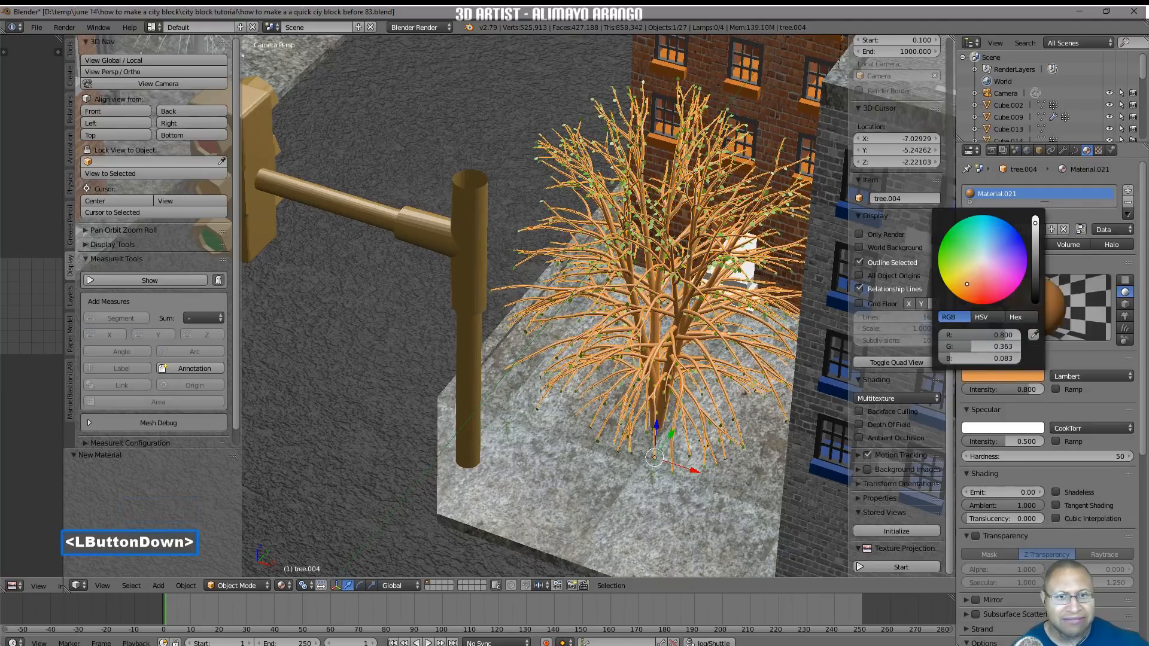
drag(964, 285, 972, 282)
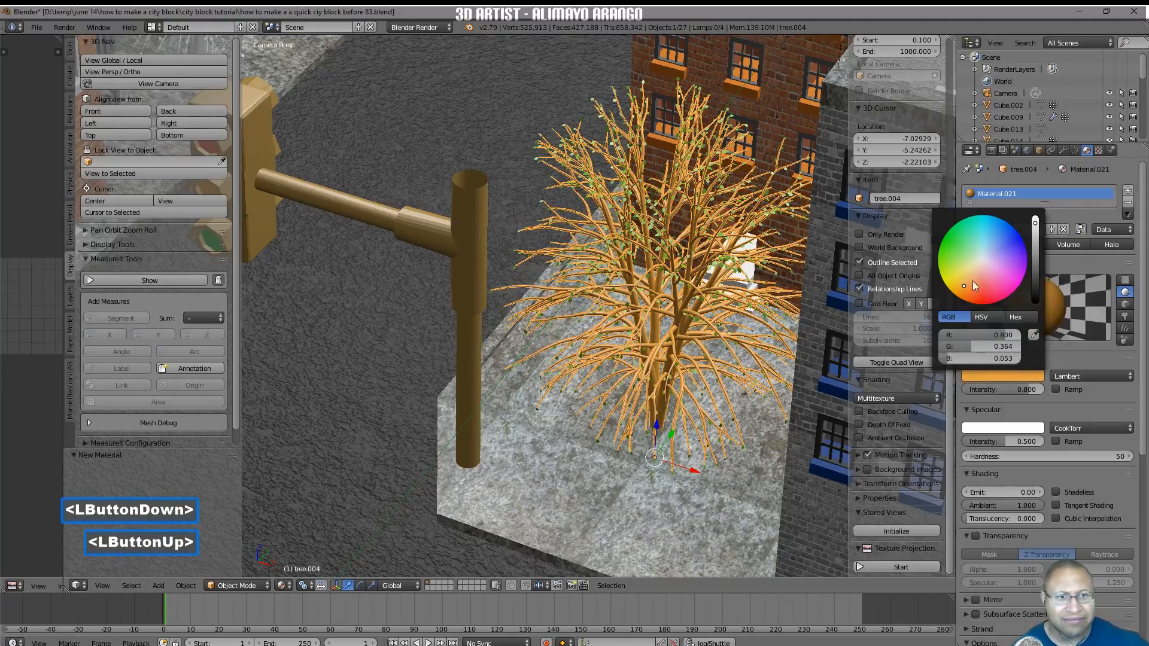
click(1036, 258)
drag(1036, 256, 1035, 276)
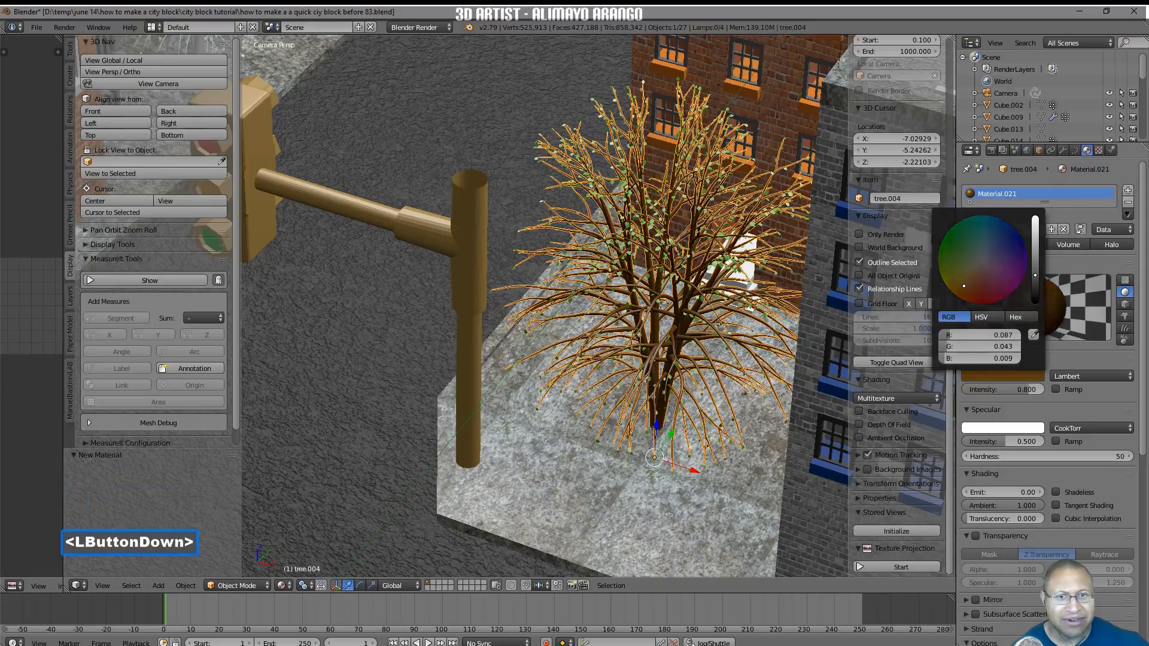
Deselect the tree and save the scene as a new version ending in 84.blend
click(713, 293)
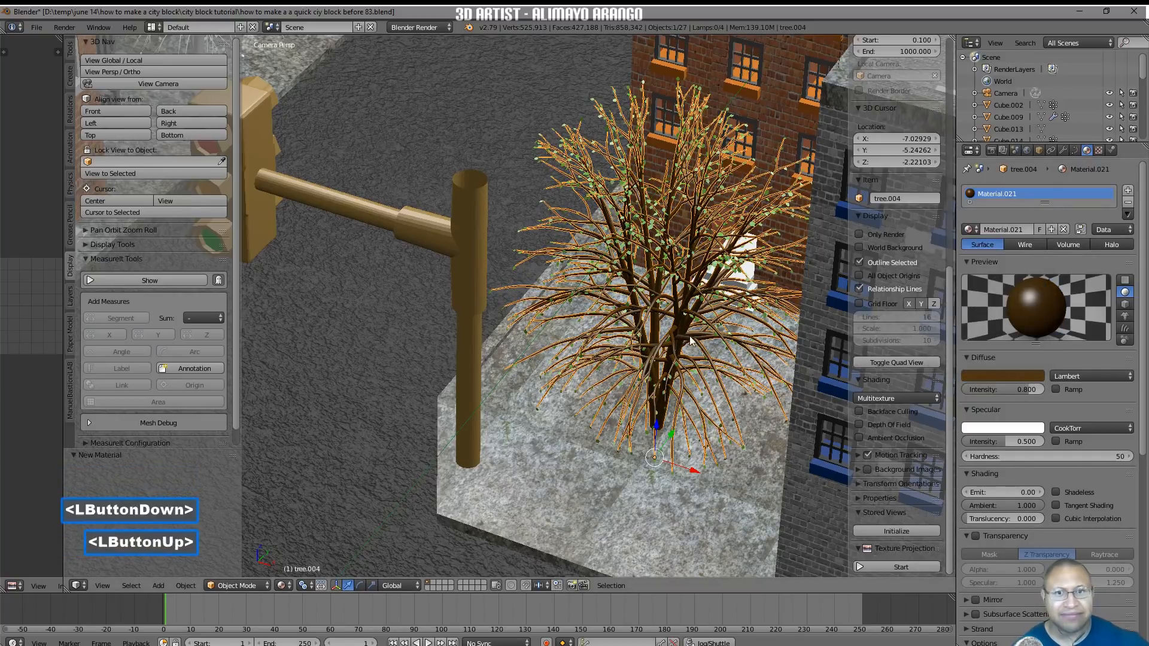
key(a)
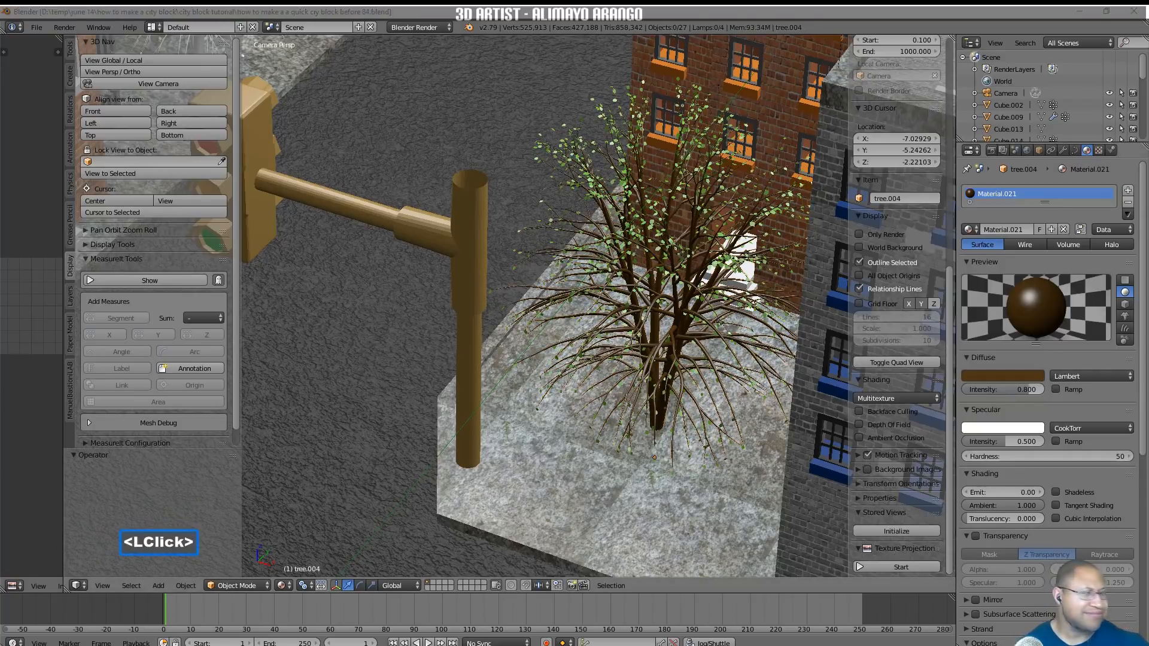
click(841, 12)
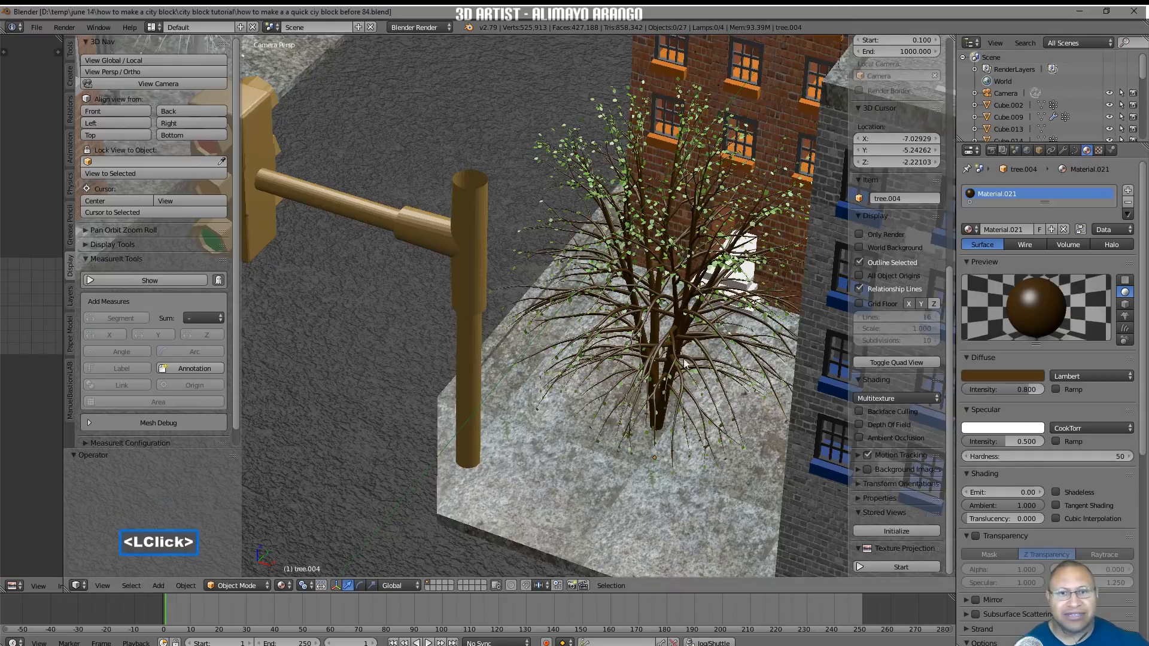
Assign the existing dark brown Material.021 to the trunk and branches of the tree nearest the brick building behind the traffic light
click(778, 209)
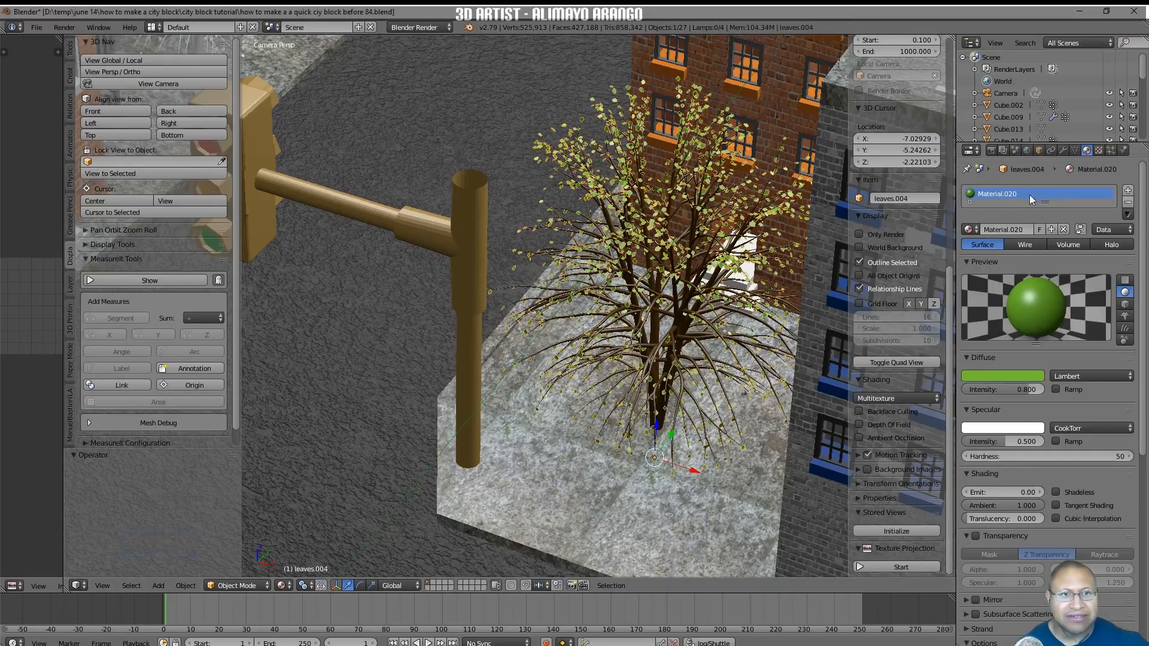
shift+middle_drag(470, 113, 476, 272)
click(437, 278)
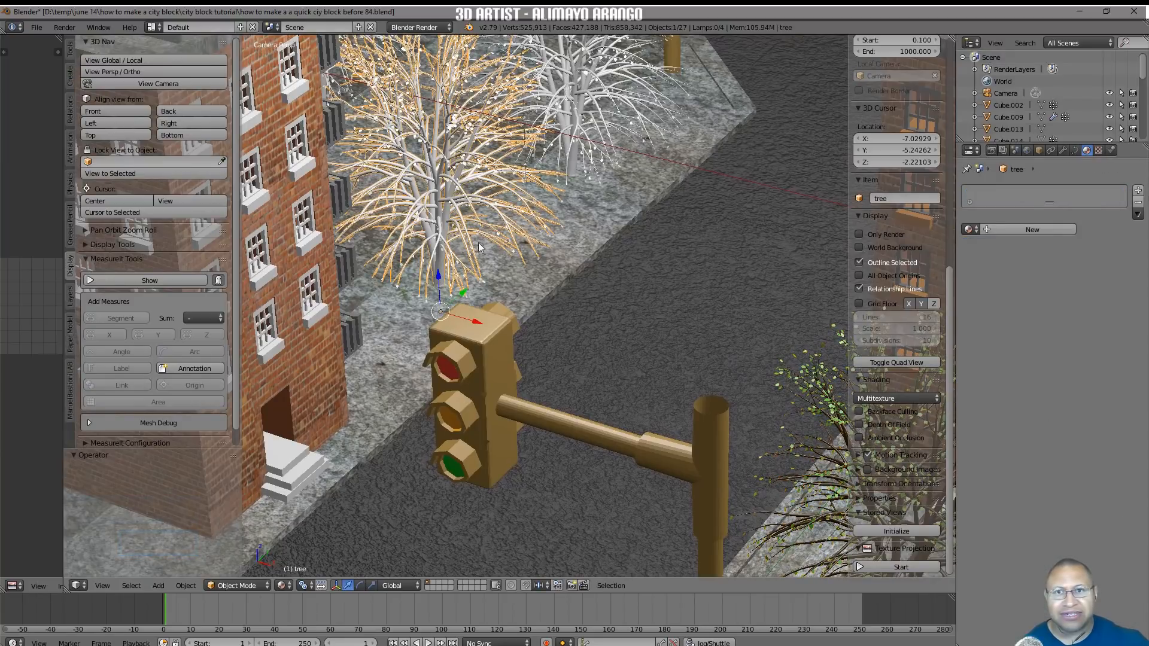
click(1061, 228)
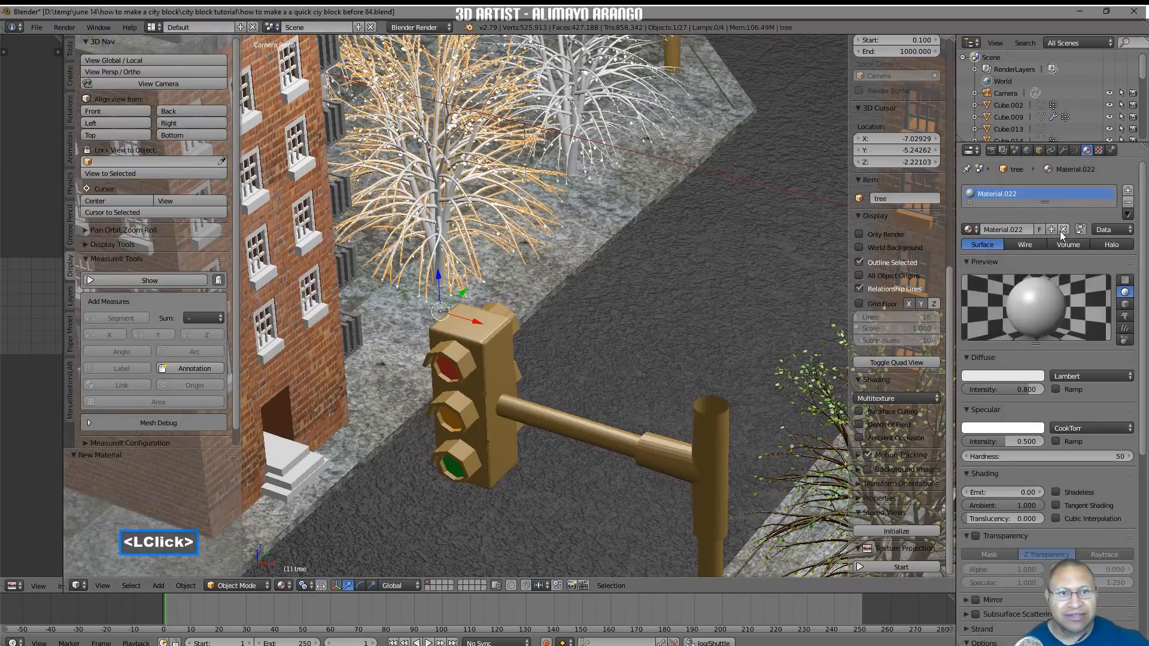
click(974, 229)
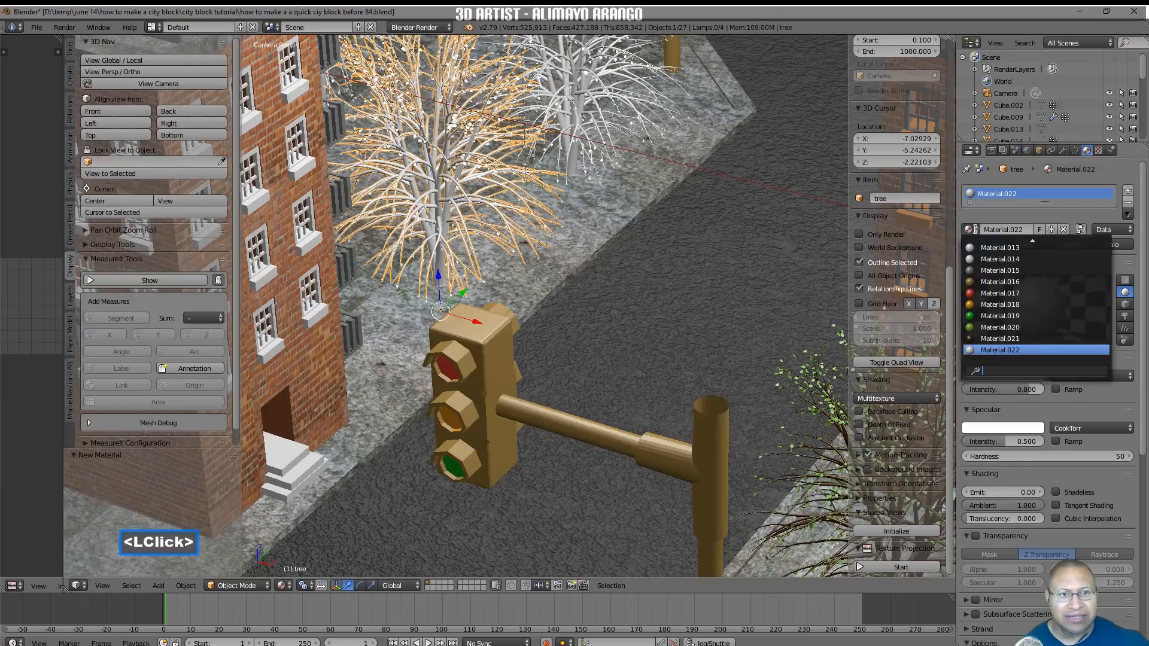
click(1033, 338)
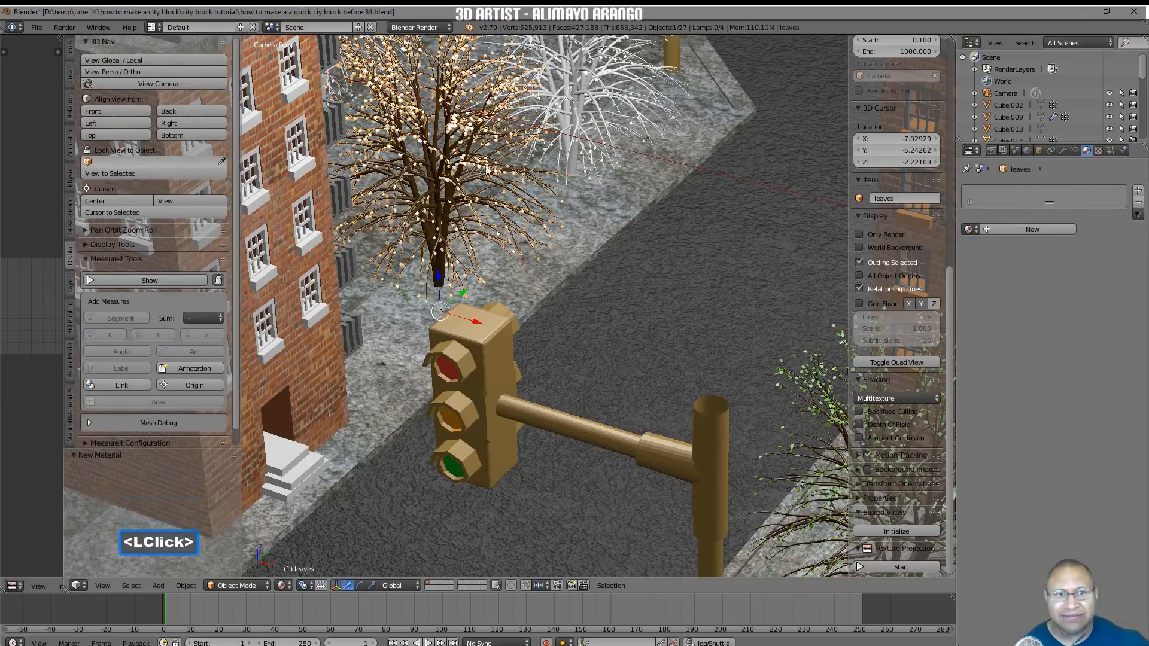
Assign the existing green Material.020 to the leaves of that same tree behind the traffic light
drag(482, 173, 103, 239)
right_click(703, 207)
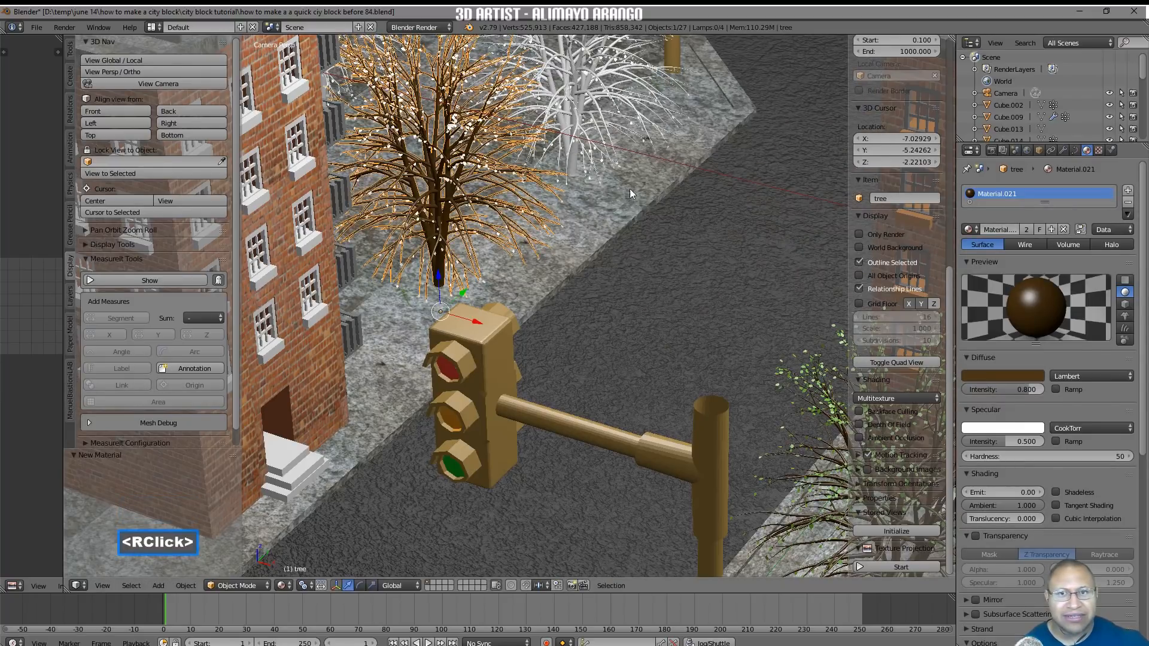
click(468, 162)
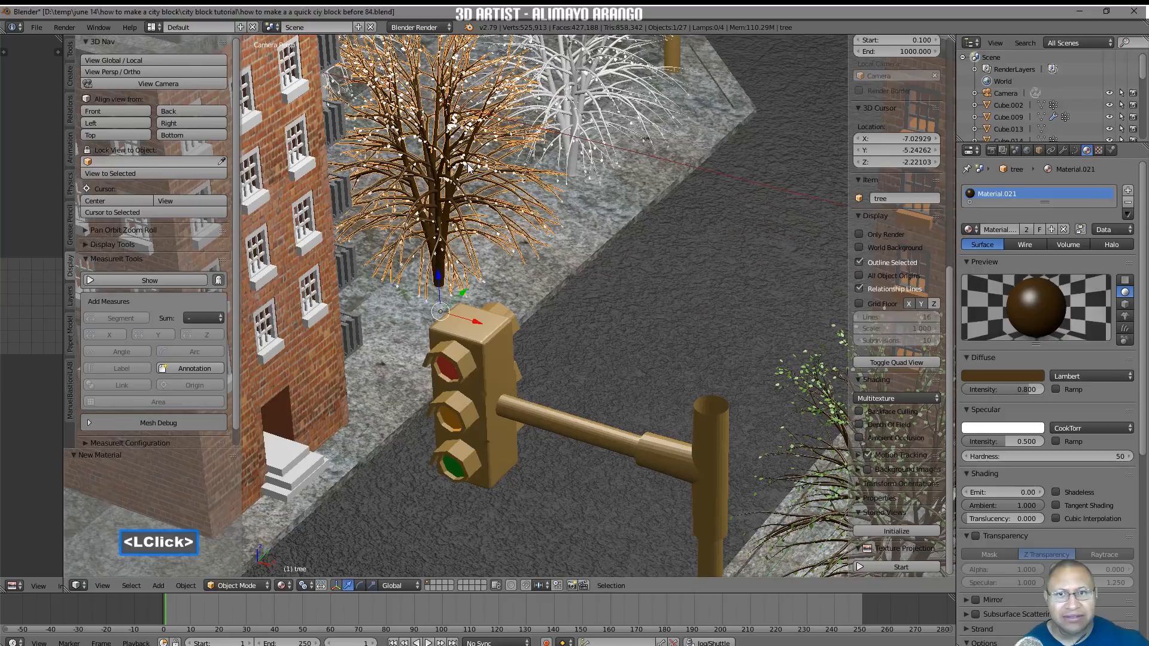
click(1060, 229)
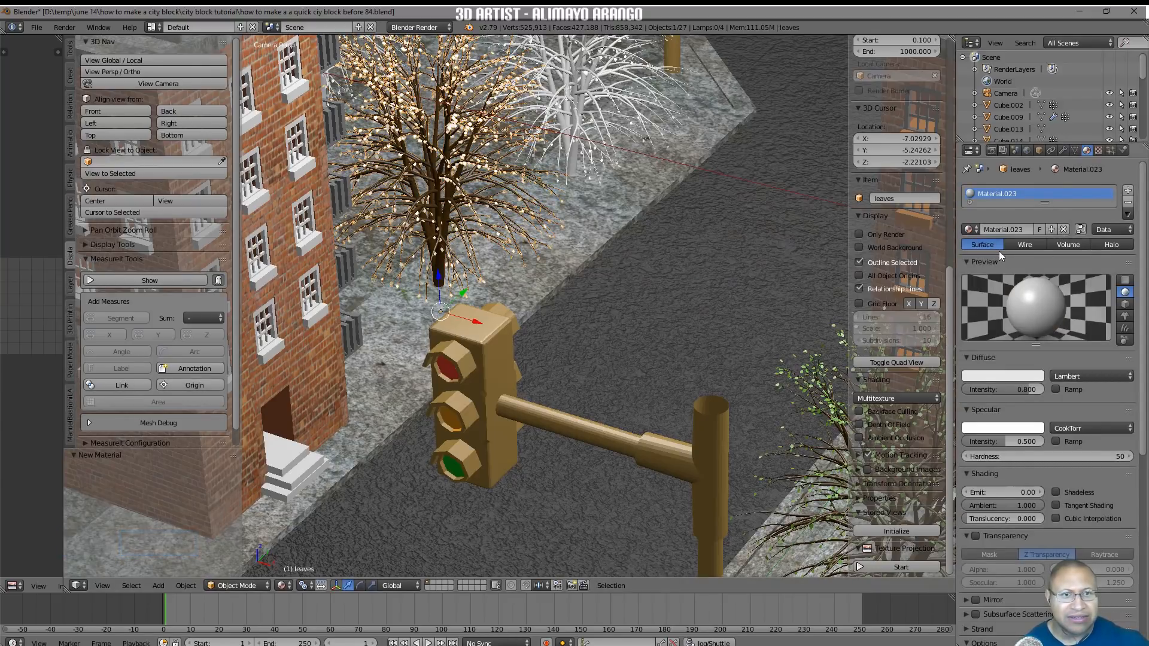
click(970, 229)
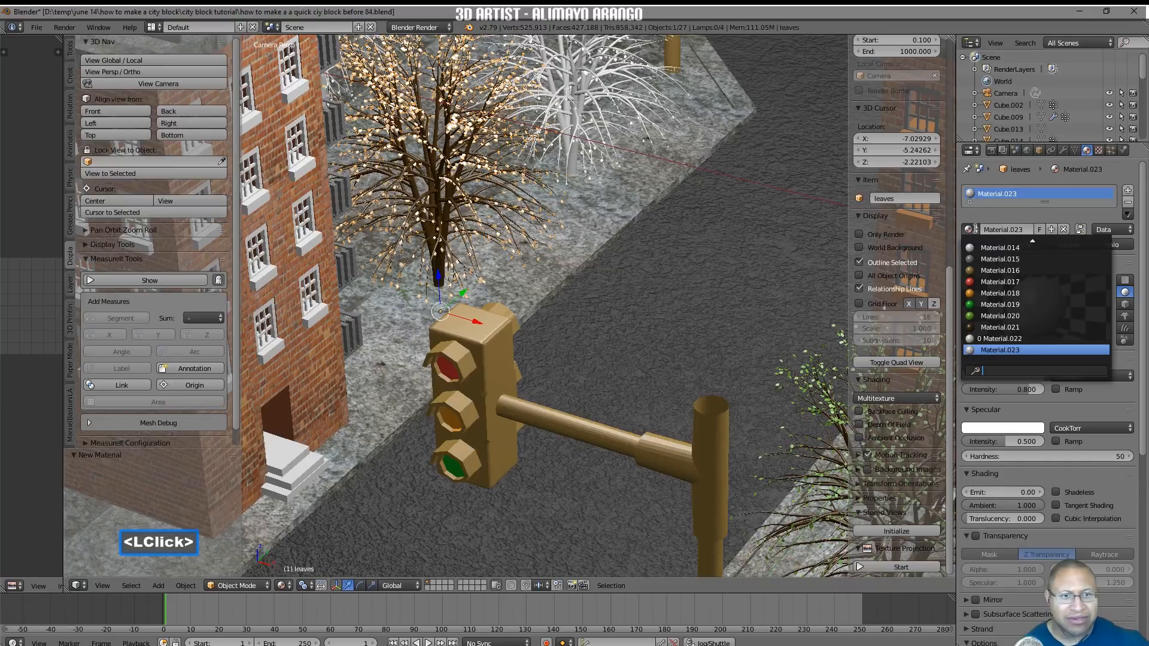
click(1031, 316)
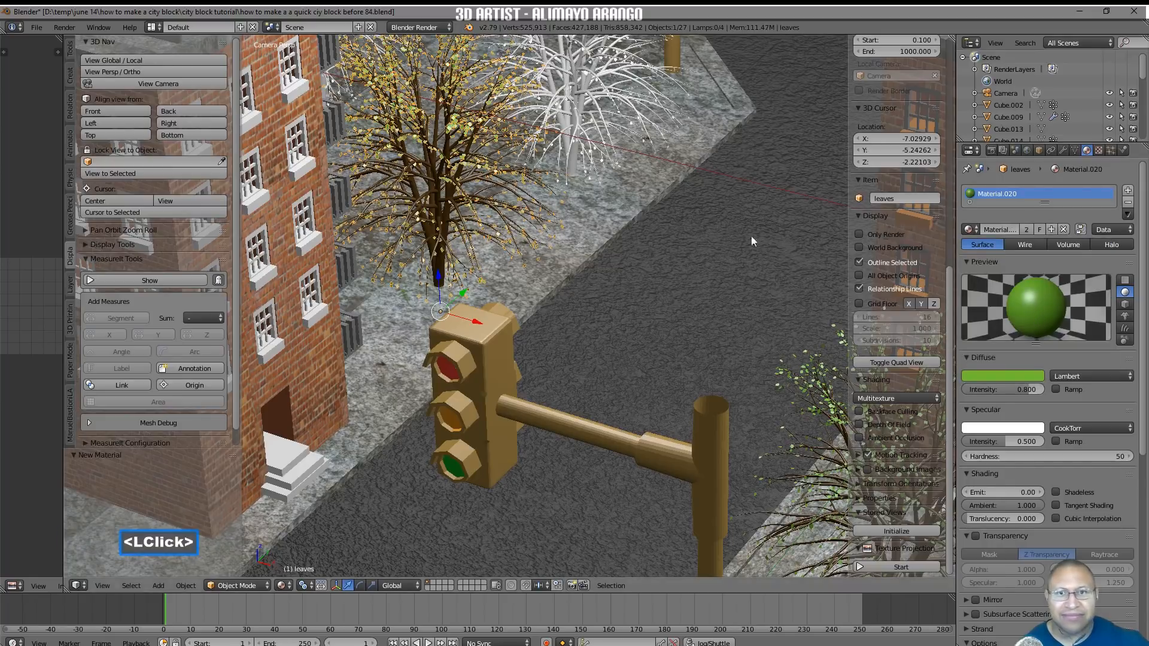
Assign the dark brown Material.021 to the trunk and branches of the next white tree along the same sidewalk
click(575, 164)
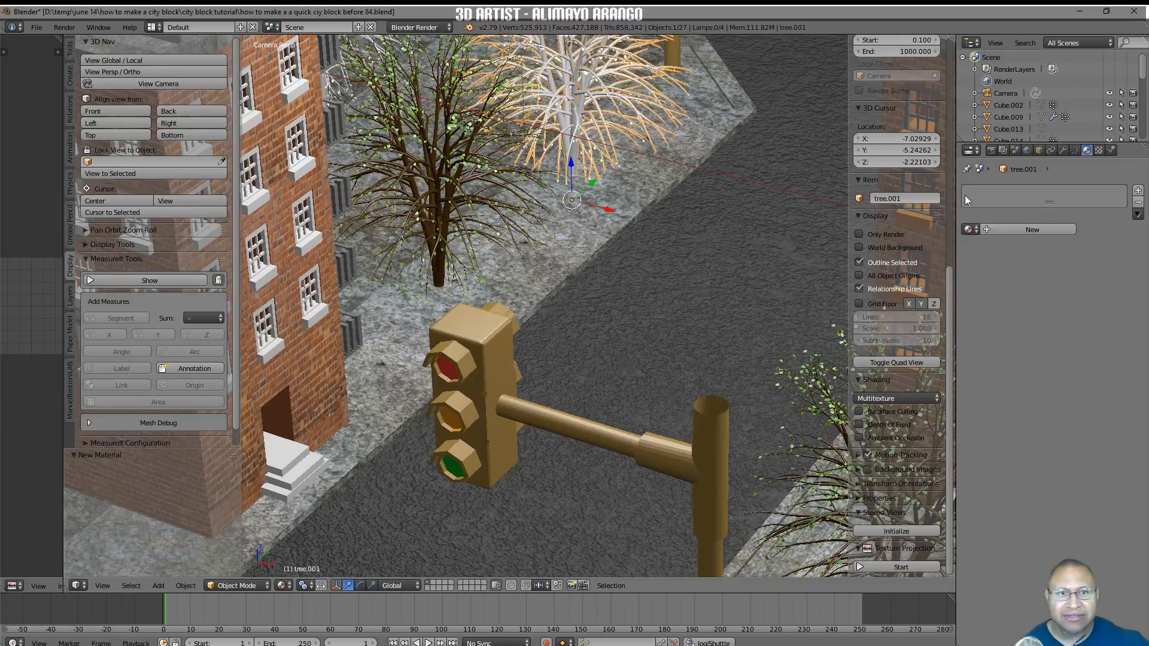
click(991, 230)
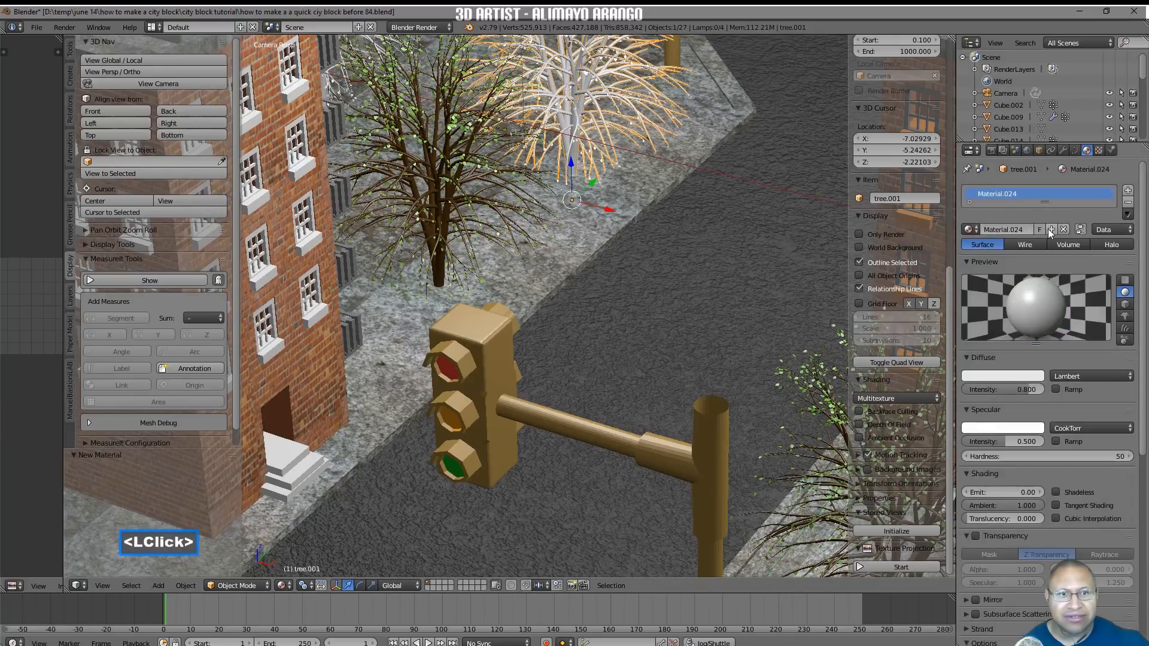
click(970, 229)
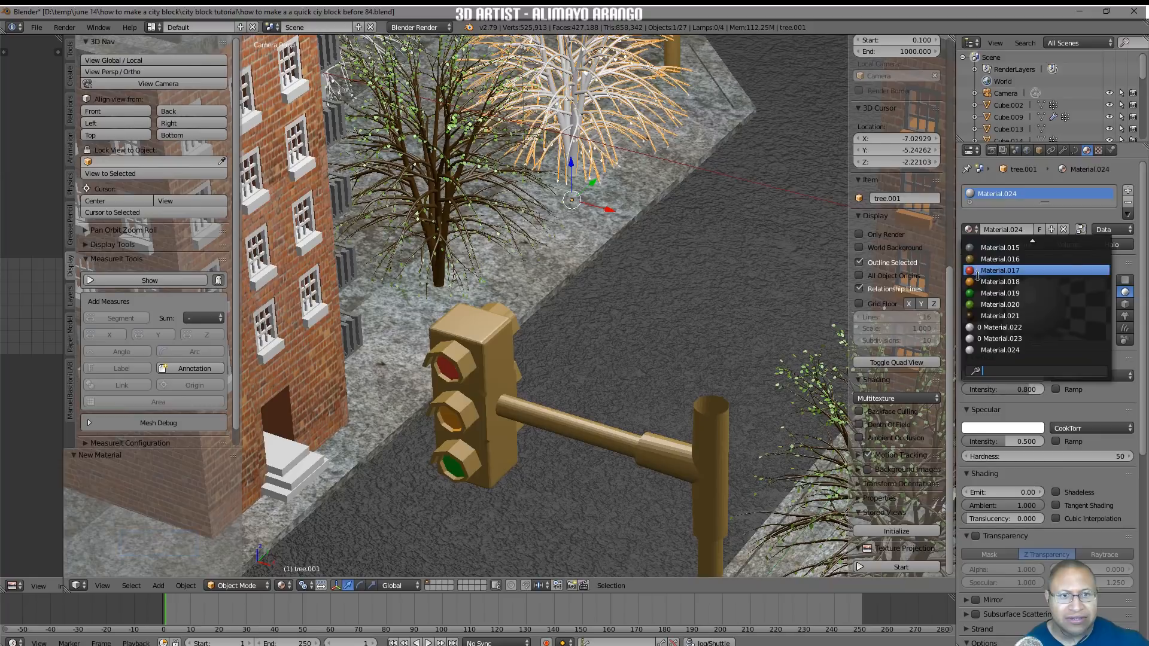
click(1008, 316)
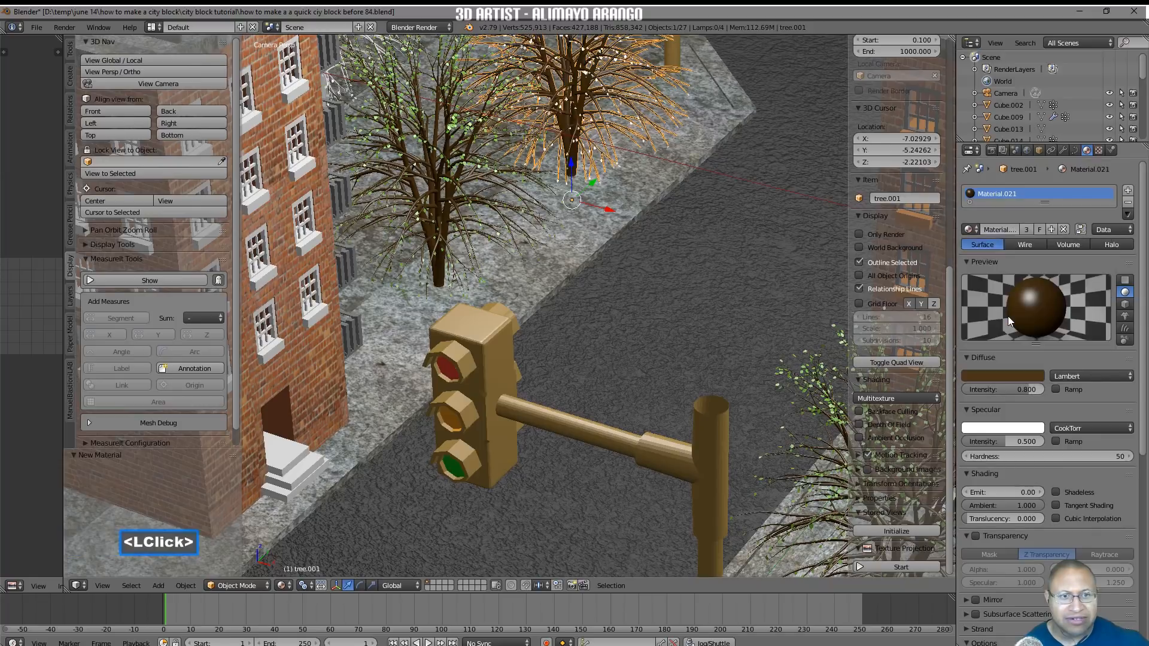
Assign the green Material.020 to the second sidewalk tree's leaves and save the scene as a new version ending in 85.blend
click(631, 67)
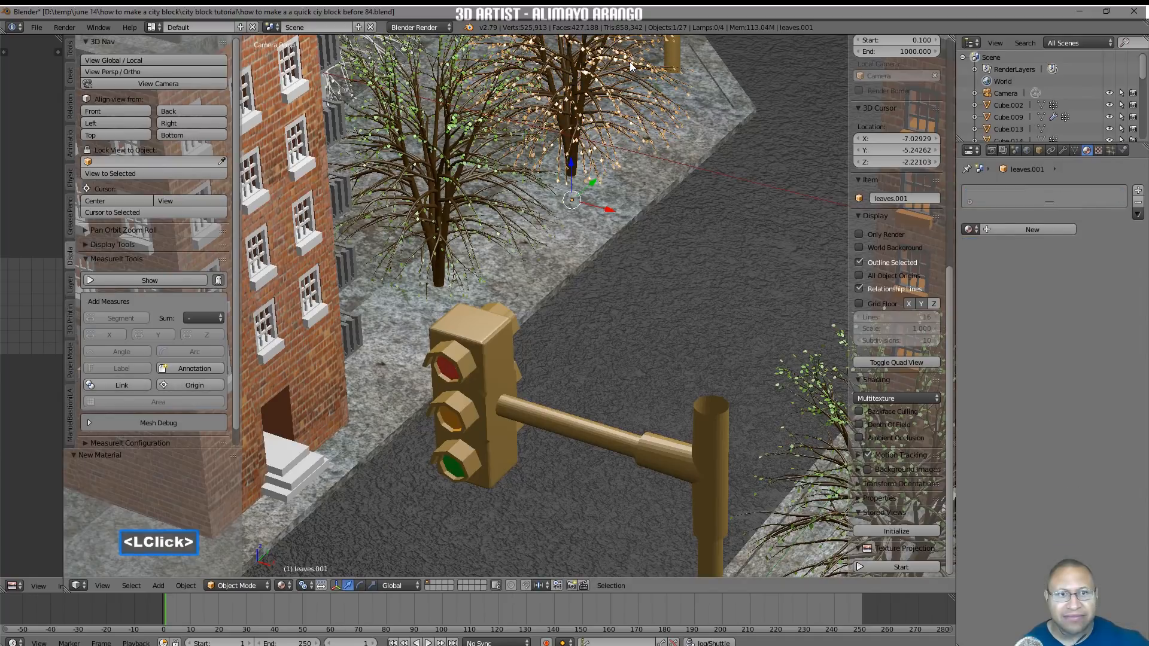
click(1052, 231)
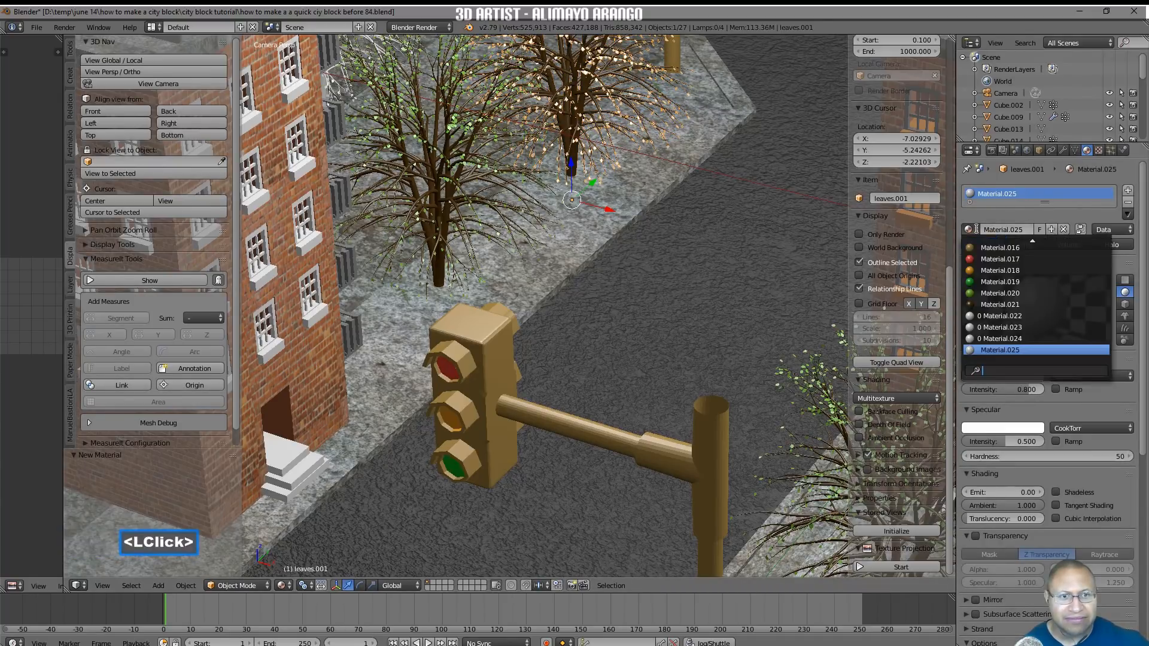
click(1000, 293)
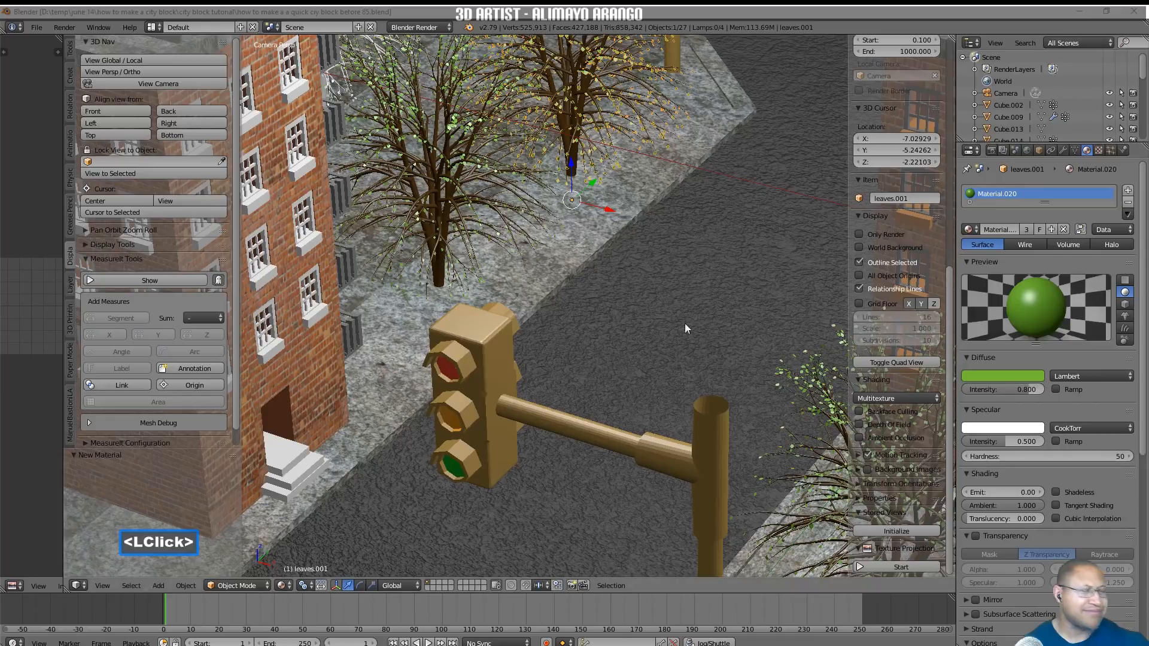
click(582, 20)
Assign the dark brown Material.021 to the trunk and branches of the white tree in front of the grey building with blue windows
shift+middle_drag(505, 125, 562, 197)
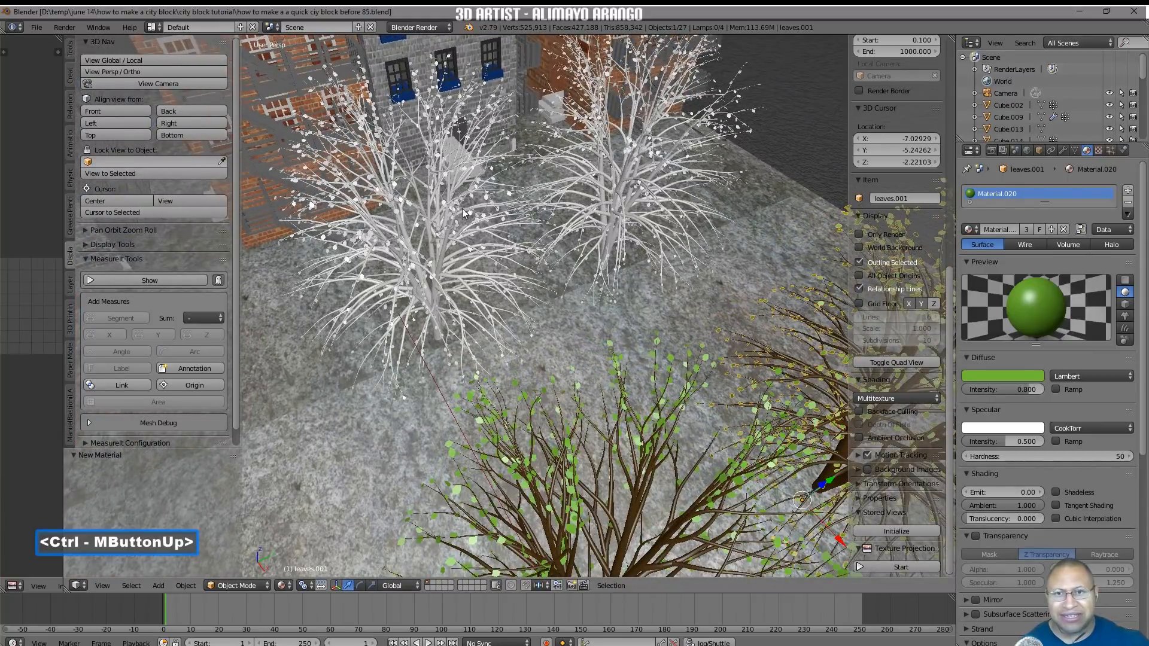
click(446, 246)
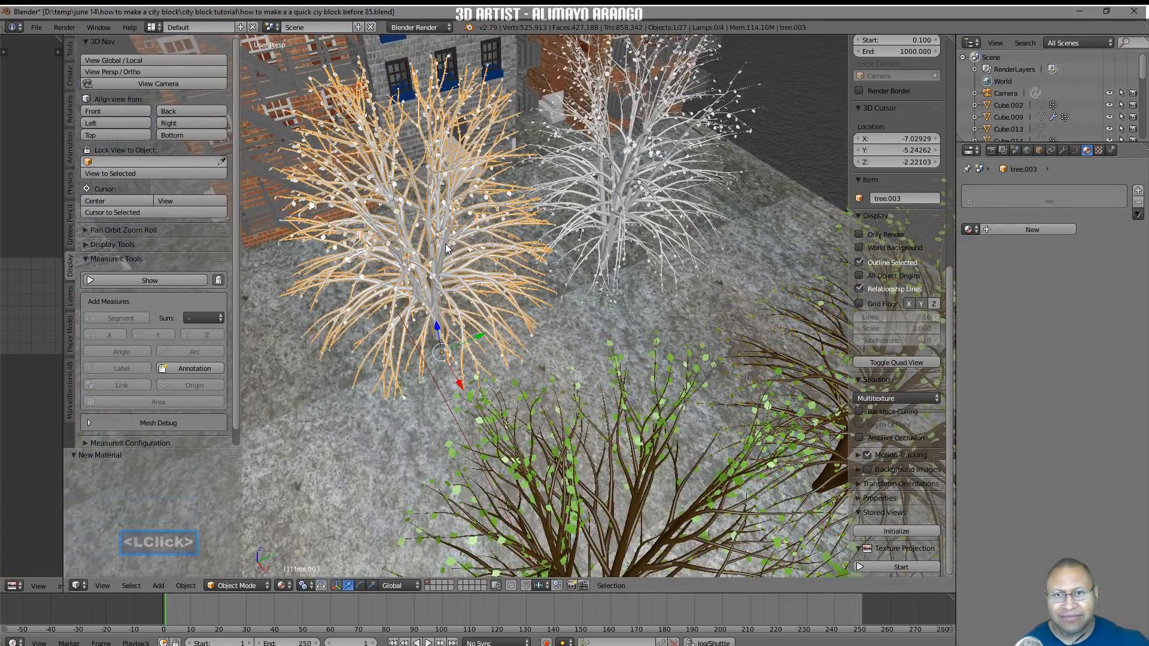
click(1045, 232)
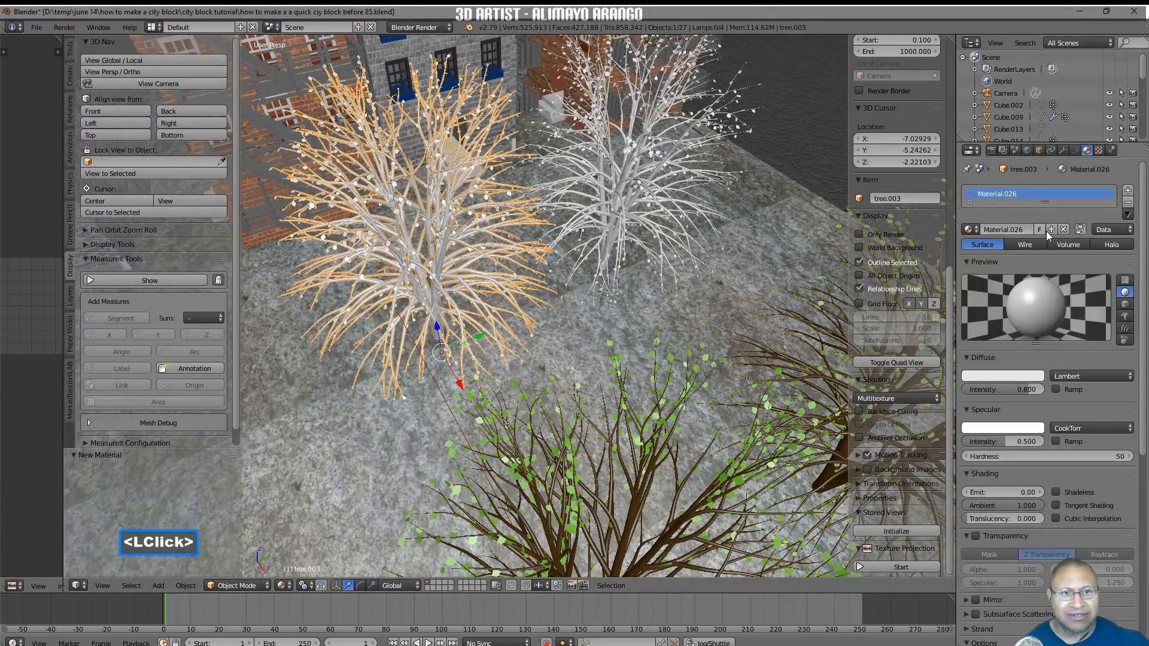
click(976, 230)
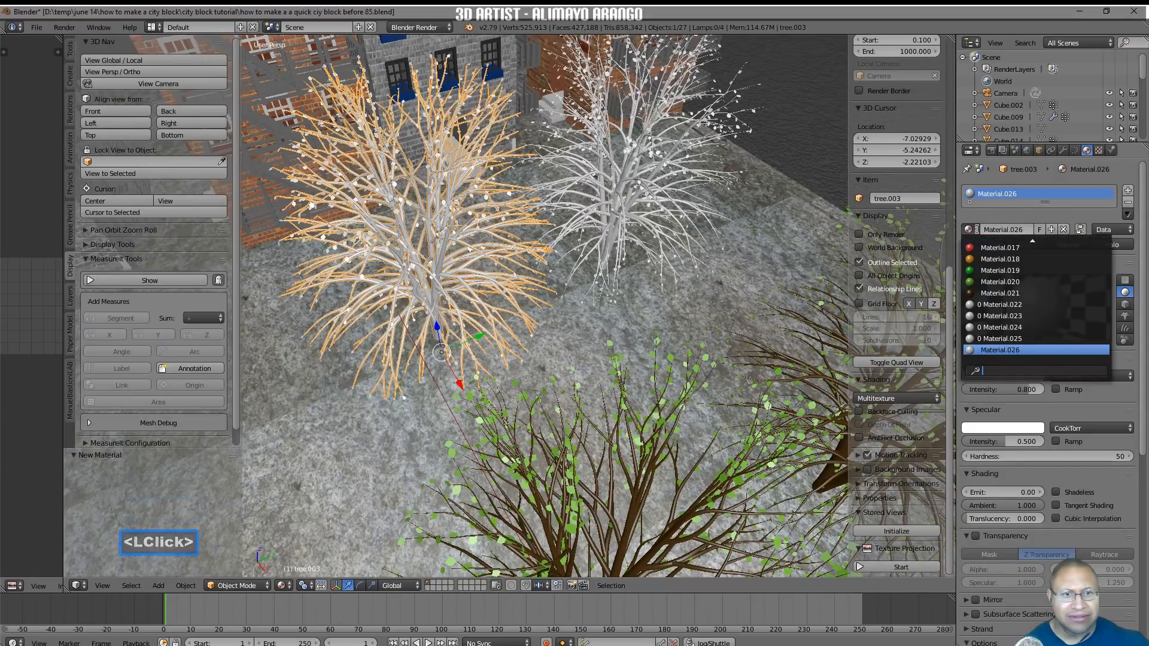
click(1000, 292)
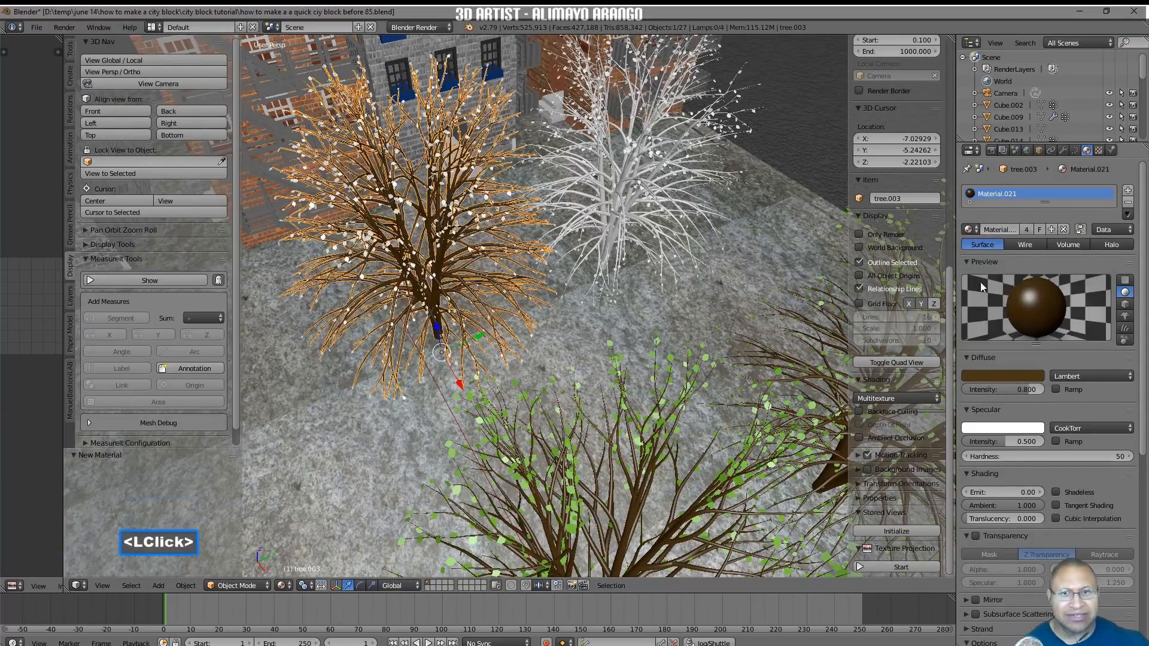
Assign the green Material.020 to the leaves of the tree in front of the grey building
click(474, 195)
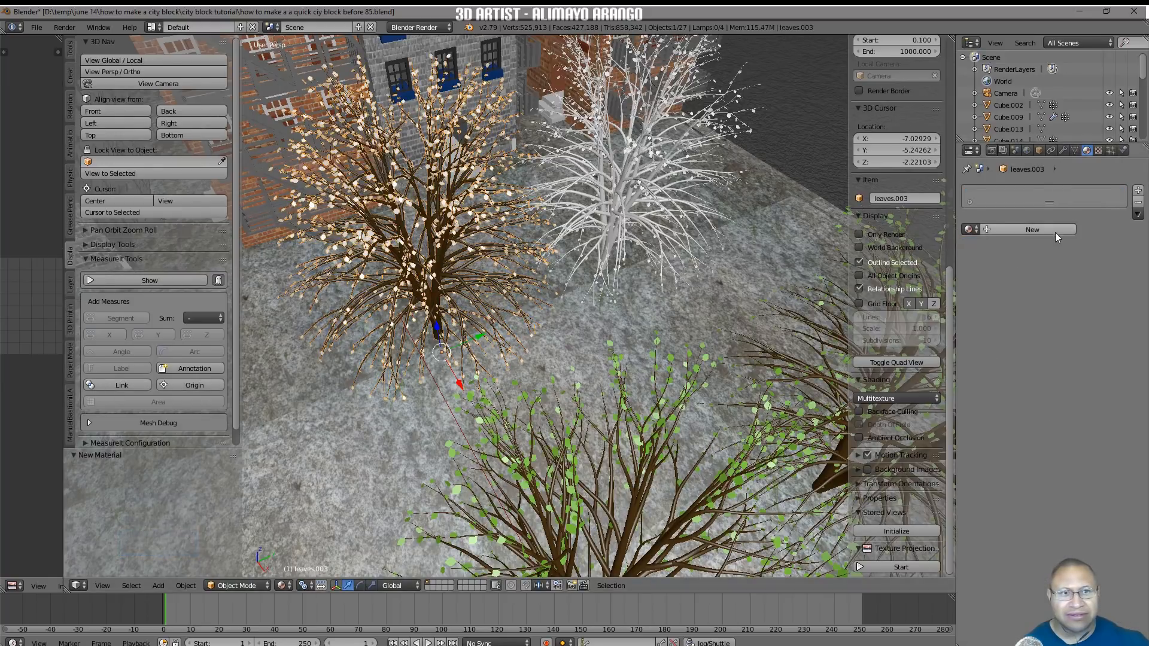
click(1054, 229)
click(978, 228)
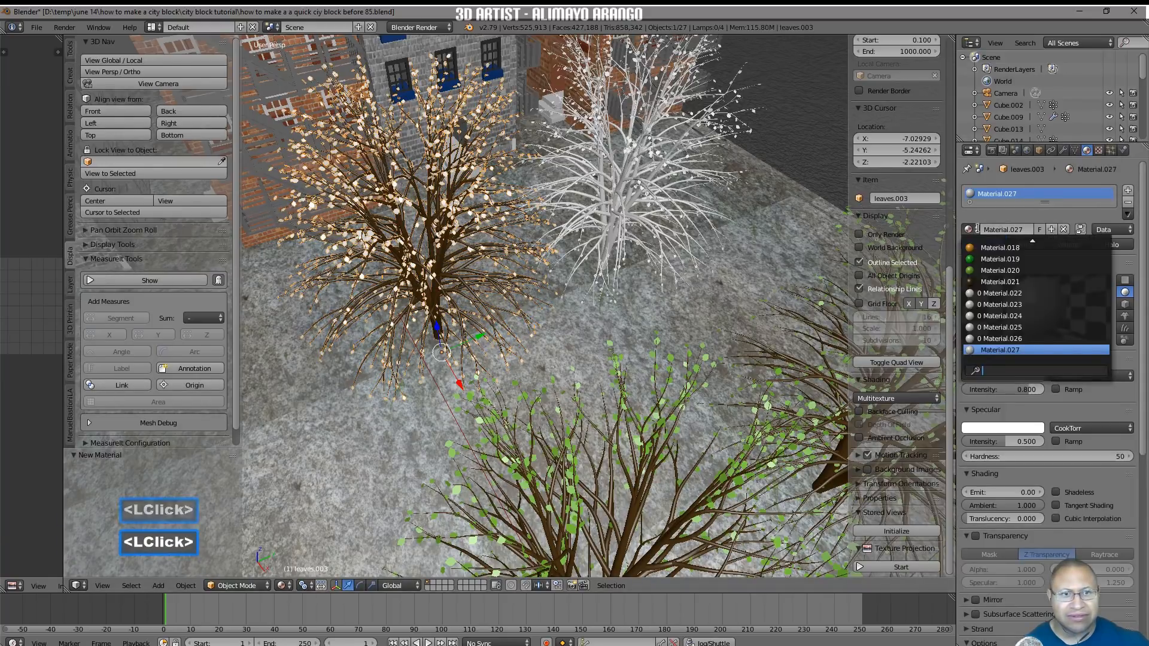
click(1000, 270)
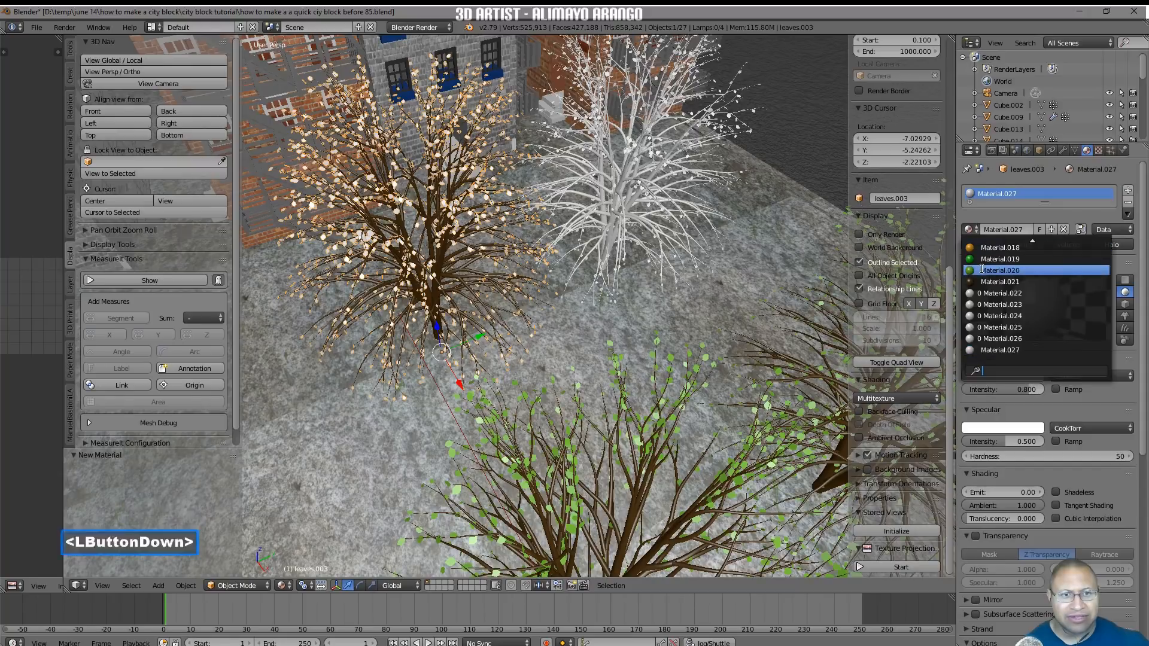
Assign the dark brown Material.021 to the trunk and branches of the last white tree, in front of the brick building
right_click(609, 240)
click(1055, 227)
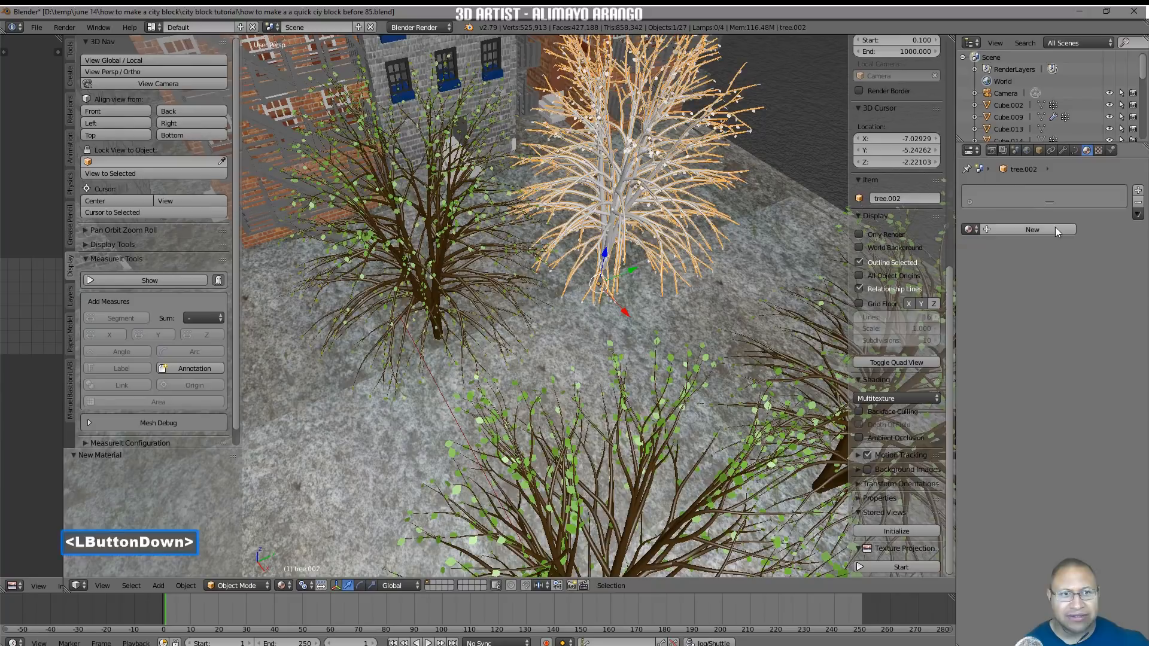
click(974, 228)
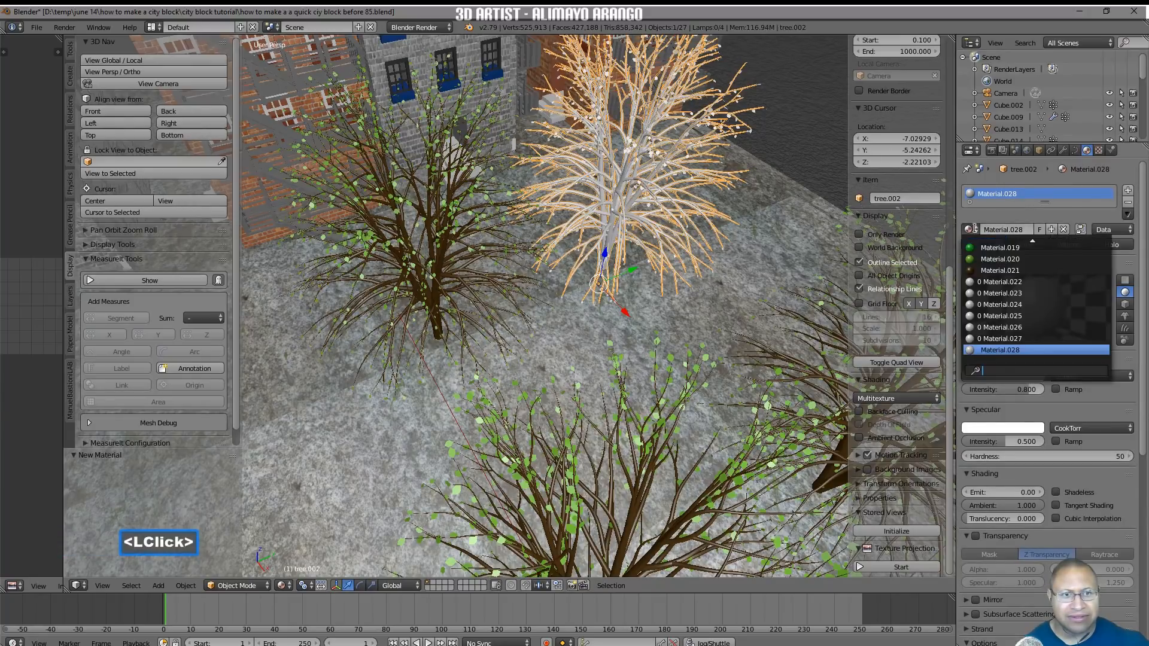
click(995, 270)
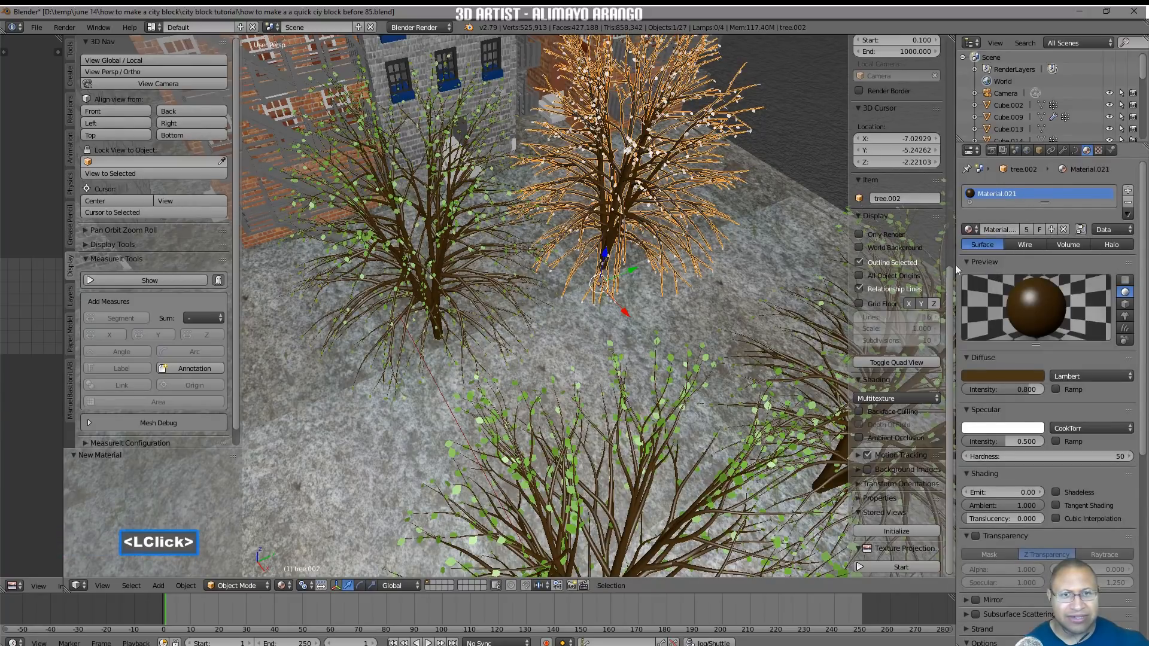
Assign the green Material.020 to the leaves of the last tree, in front of the brick building
click(672, 170)
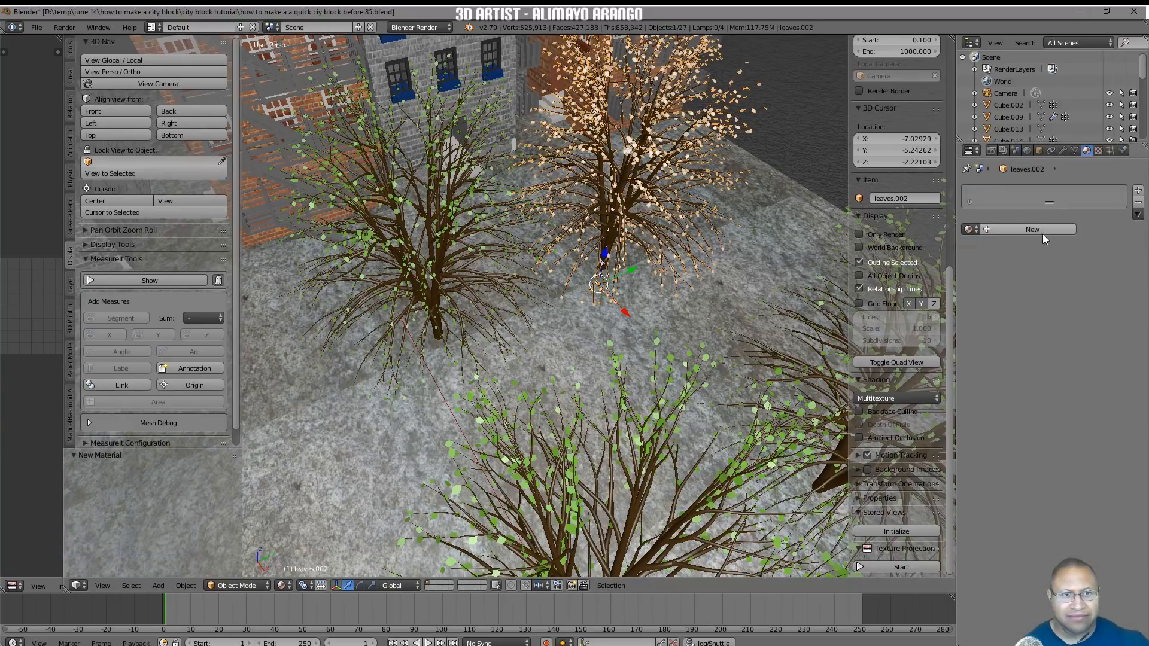
click(1047, 230)
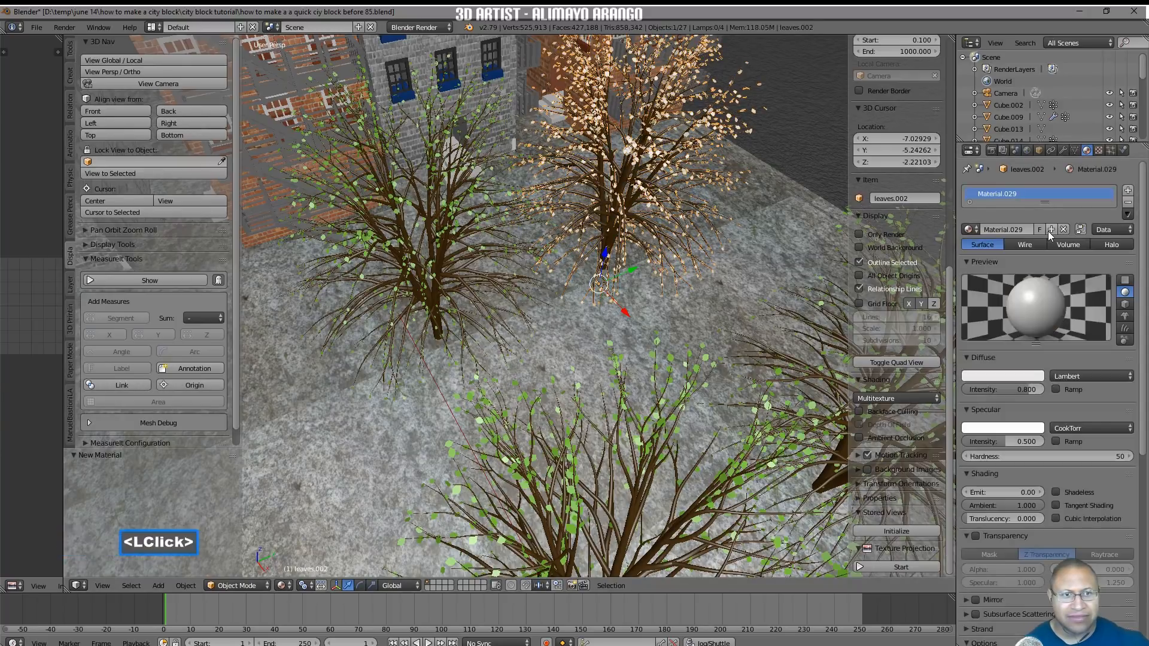
click(970, 229)
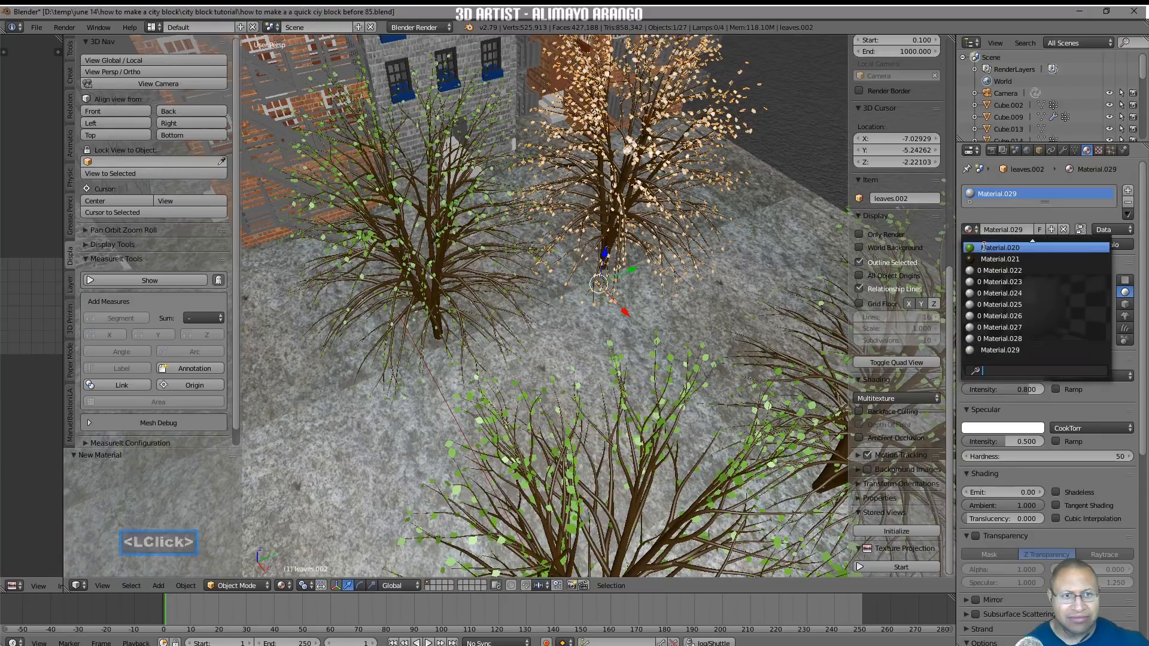
click(988, 247)
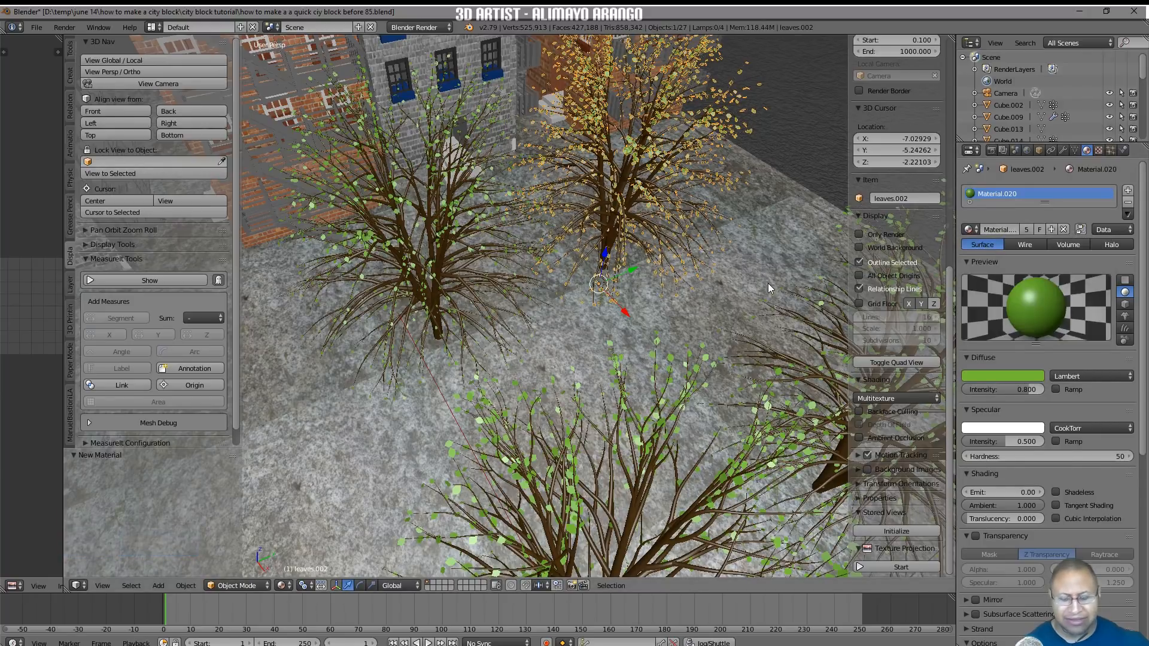
Deselect everything, save the scene as a new version ending in 86.blend, and view the whole city block
key(a)
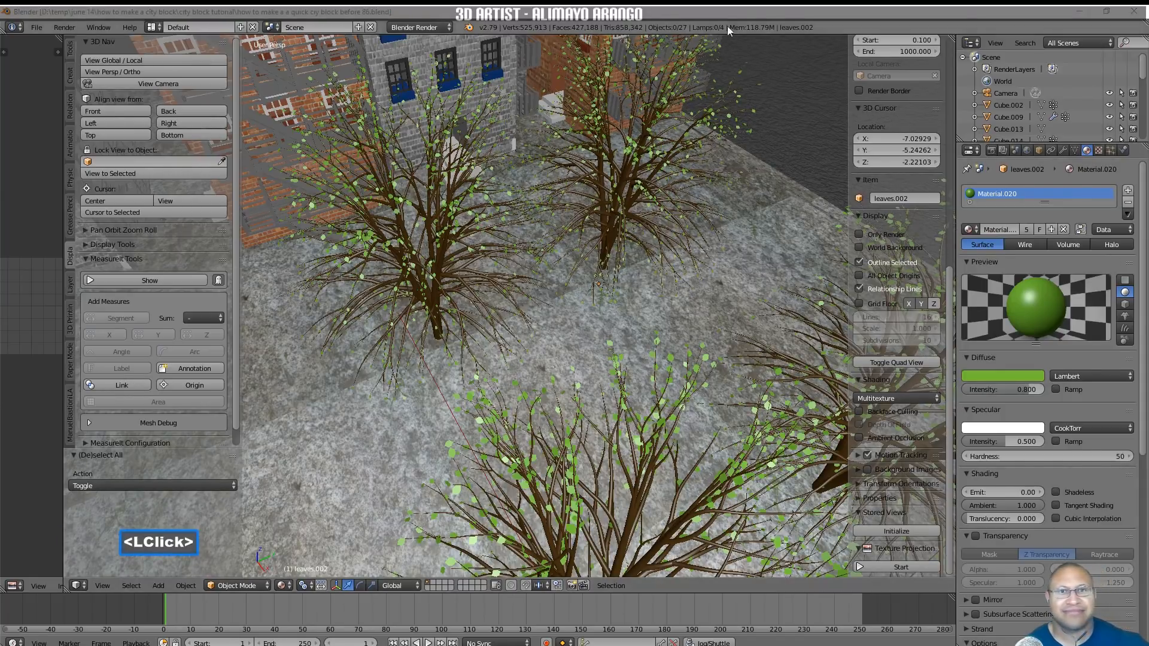
click(732, 17)
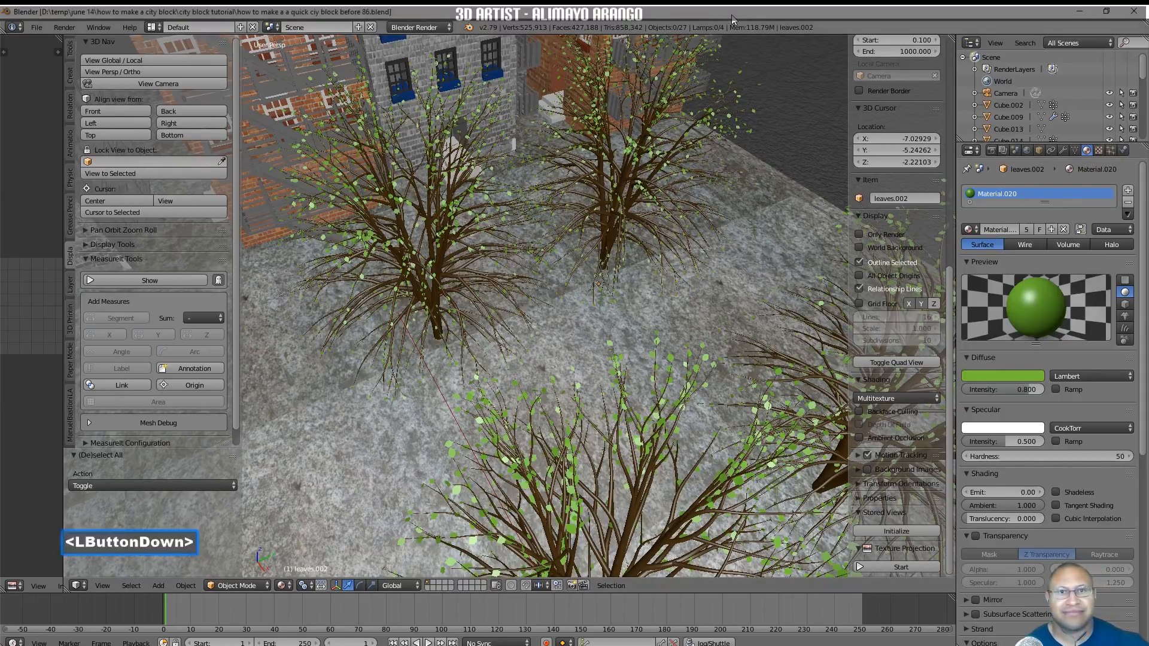
ctrl+middle_drag(658, 252, 548, 366)
shift+middle_drag(609, 409, 605, 255)
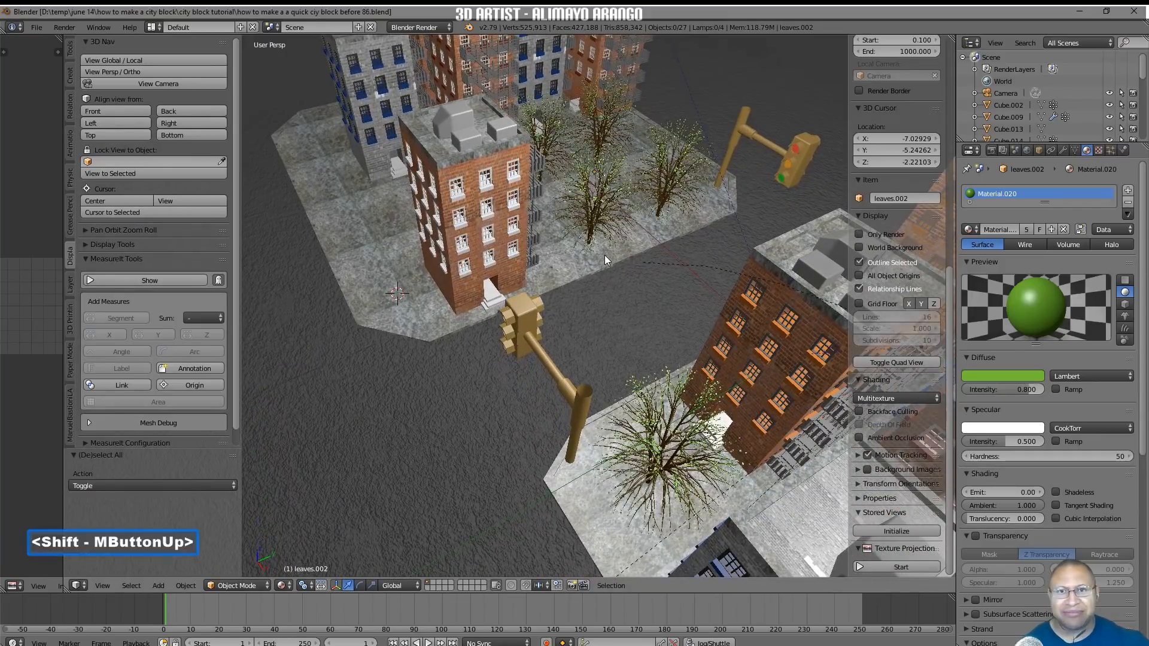
Look through the scene camera and fit its whole frame in the viewport to check the city block composition
click(207, 84)
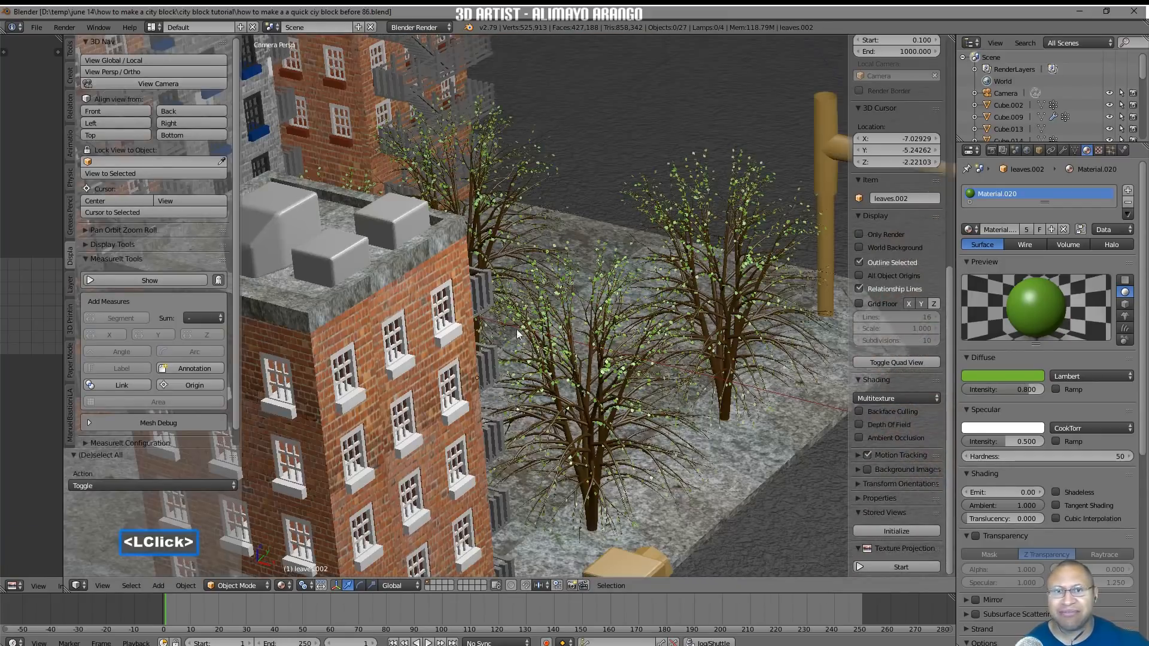
click(202, 83)
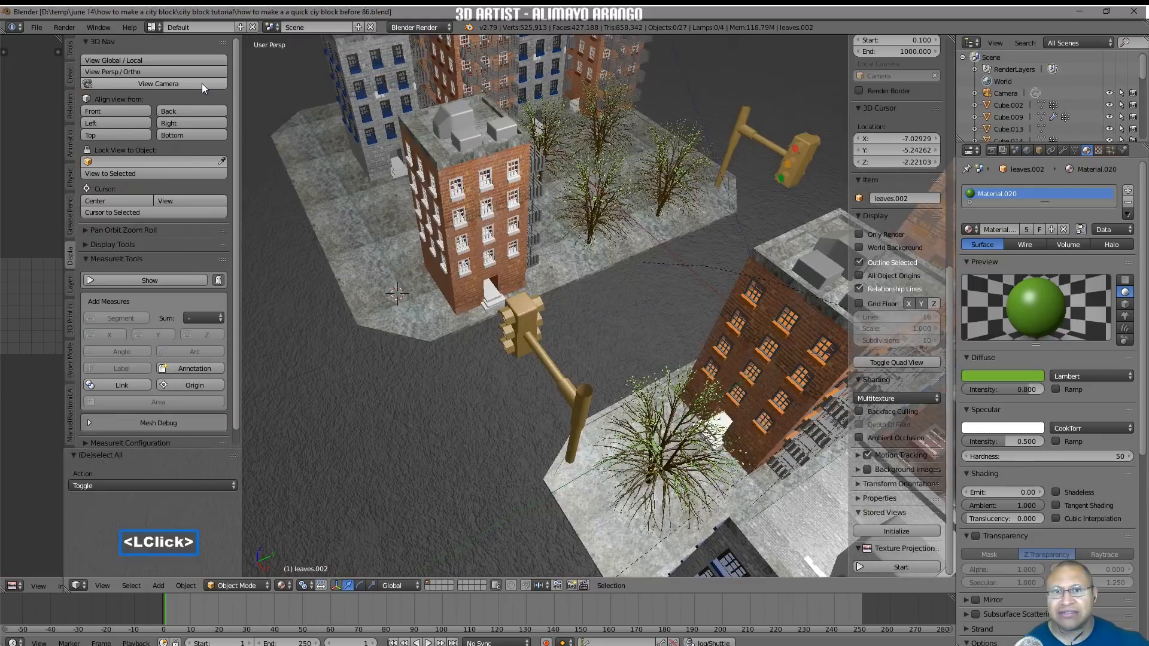
scroll(269, 132, down, 4)
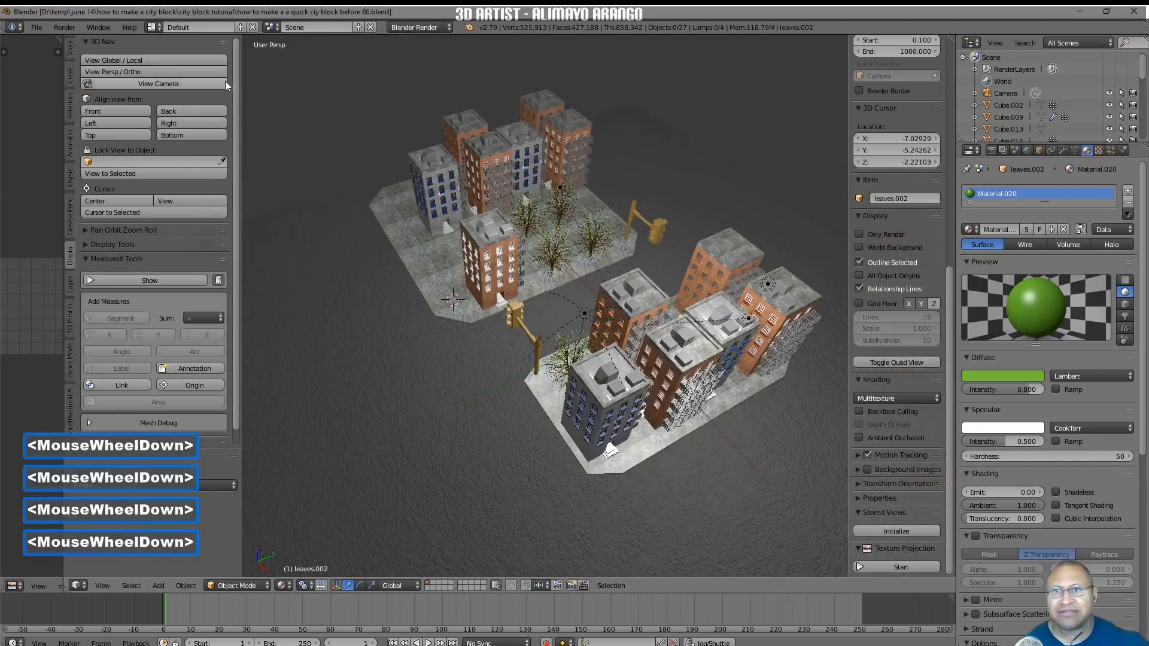
click(214, 81)
scroll(603, 245, down, 6)
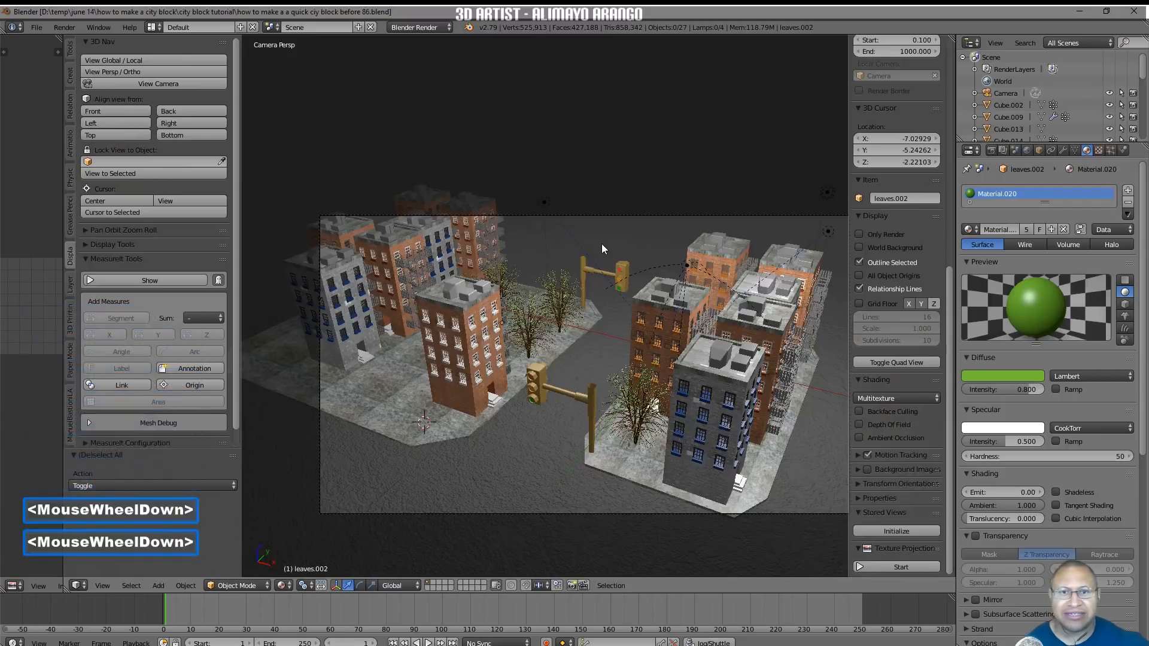
shift+middle_drag(648, 280, 644, 228)
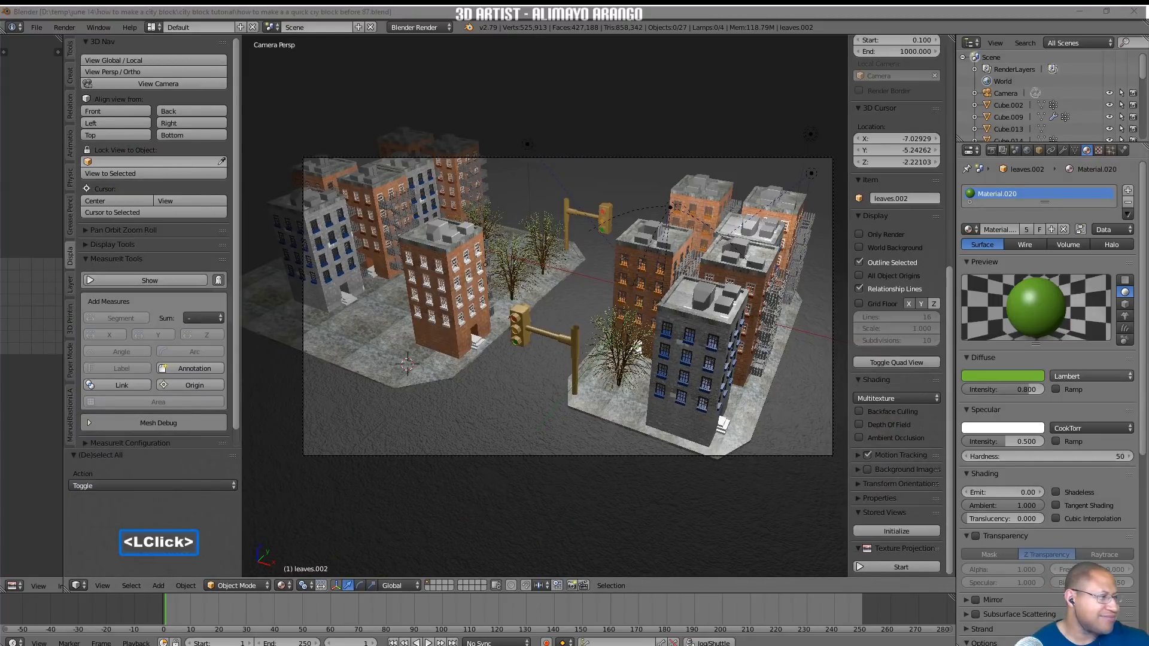
click(760, 16)
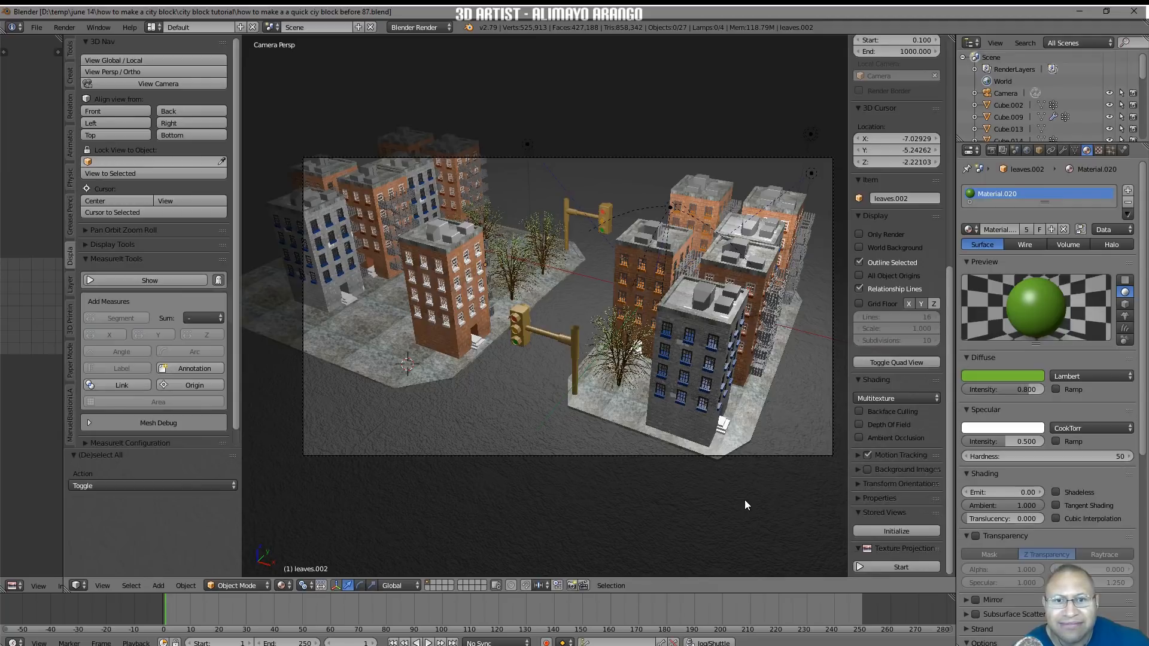
click(1104, 21)
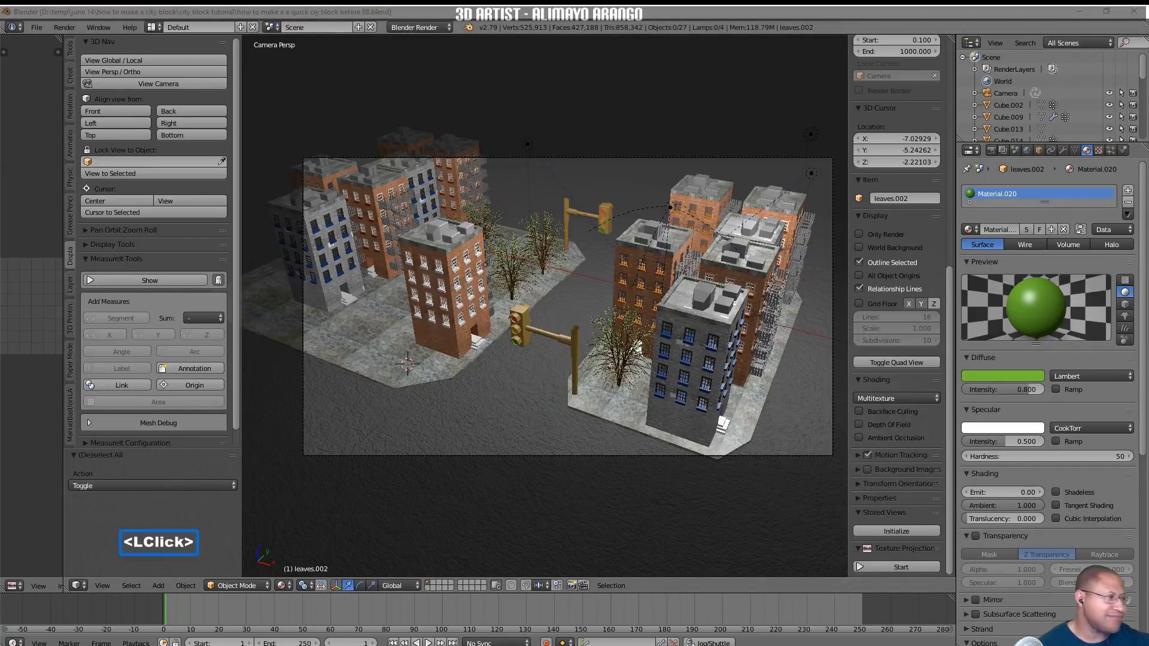